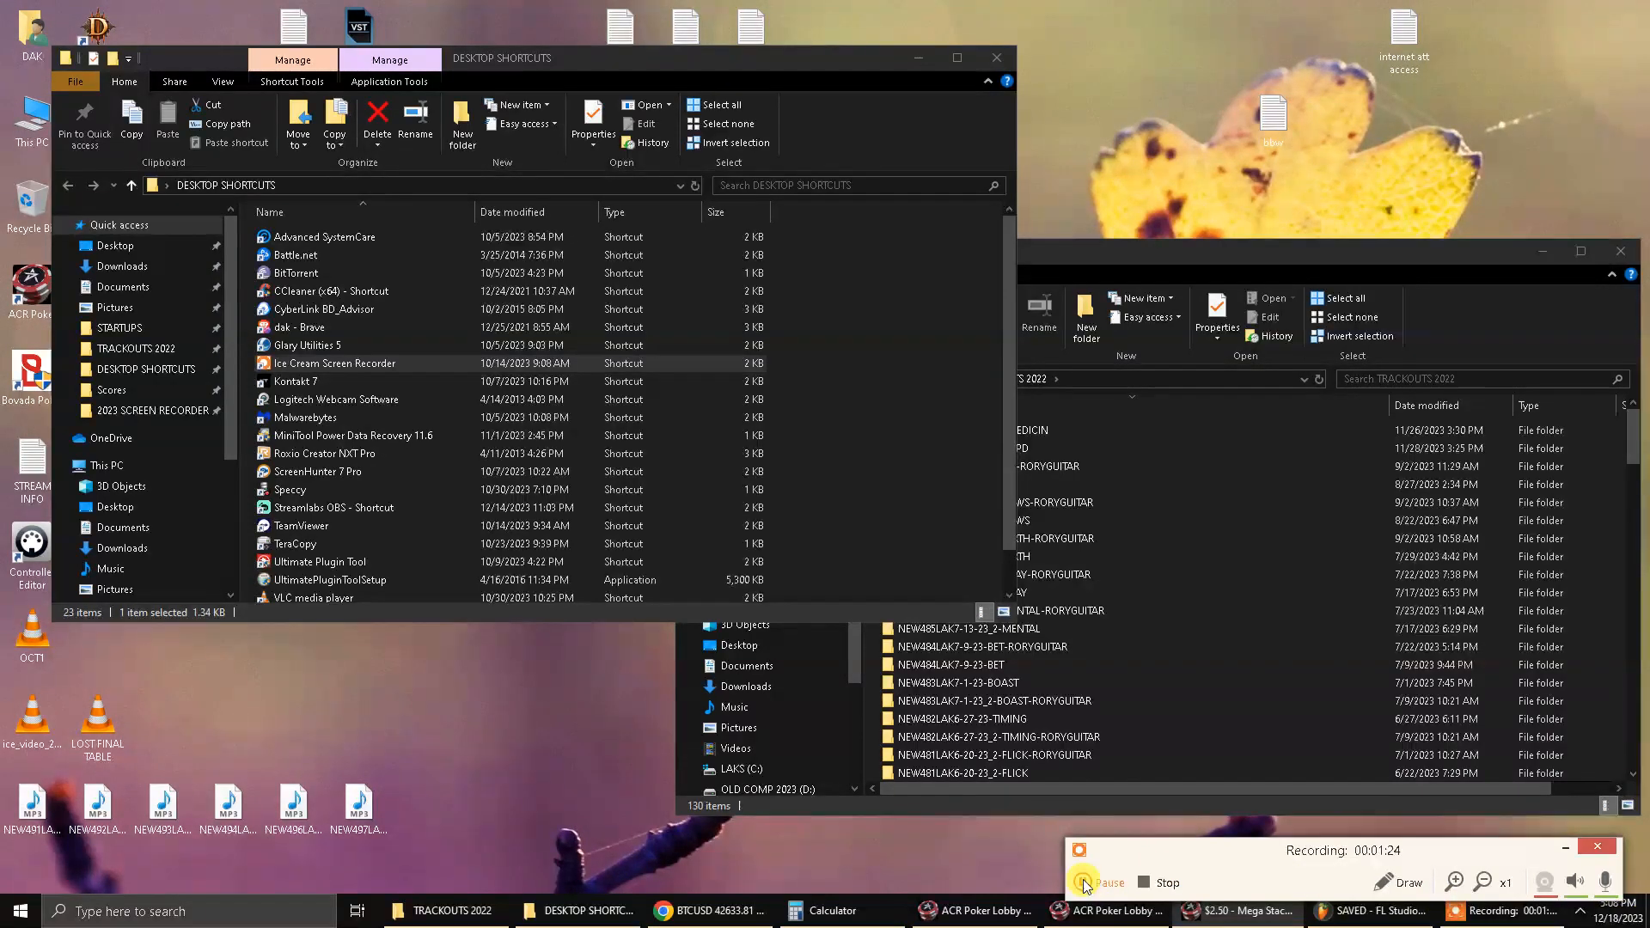
Switch to FL Studio, enable every channel in the channel rack, and start playing the song.
{"action": "key", "text": "alt+Tab"}
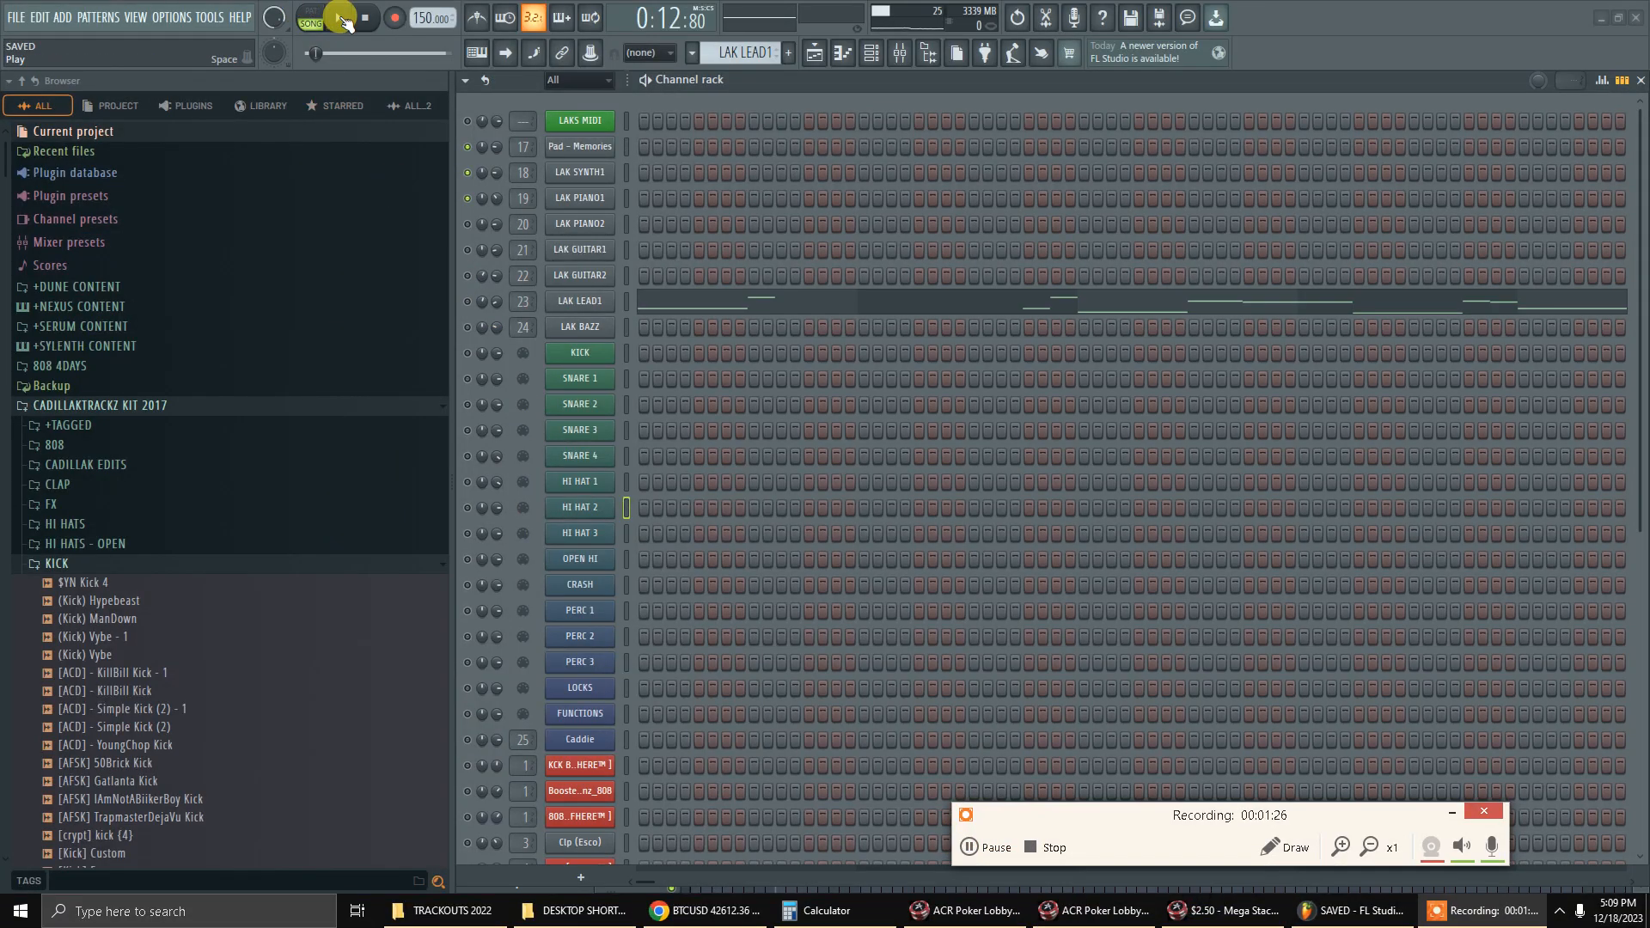
{"action": "right_click", "coordinate": [467, 146]}
{"action": "left_click", "coordinate": [471, 152]}
{"action": "right_click", "coordinate": [470, 148]}
{"action": "left_click", "coordinate": [472, 151]}
{"action": "left_click", "coordinate": [346, 20]}
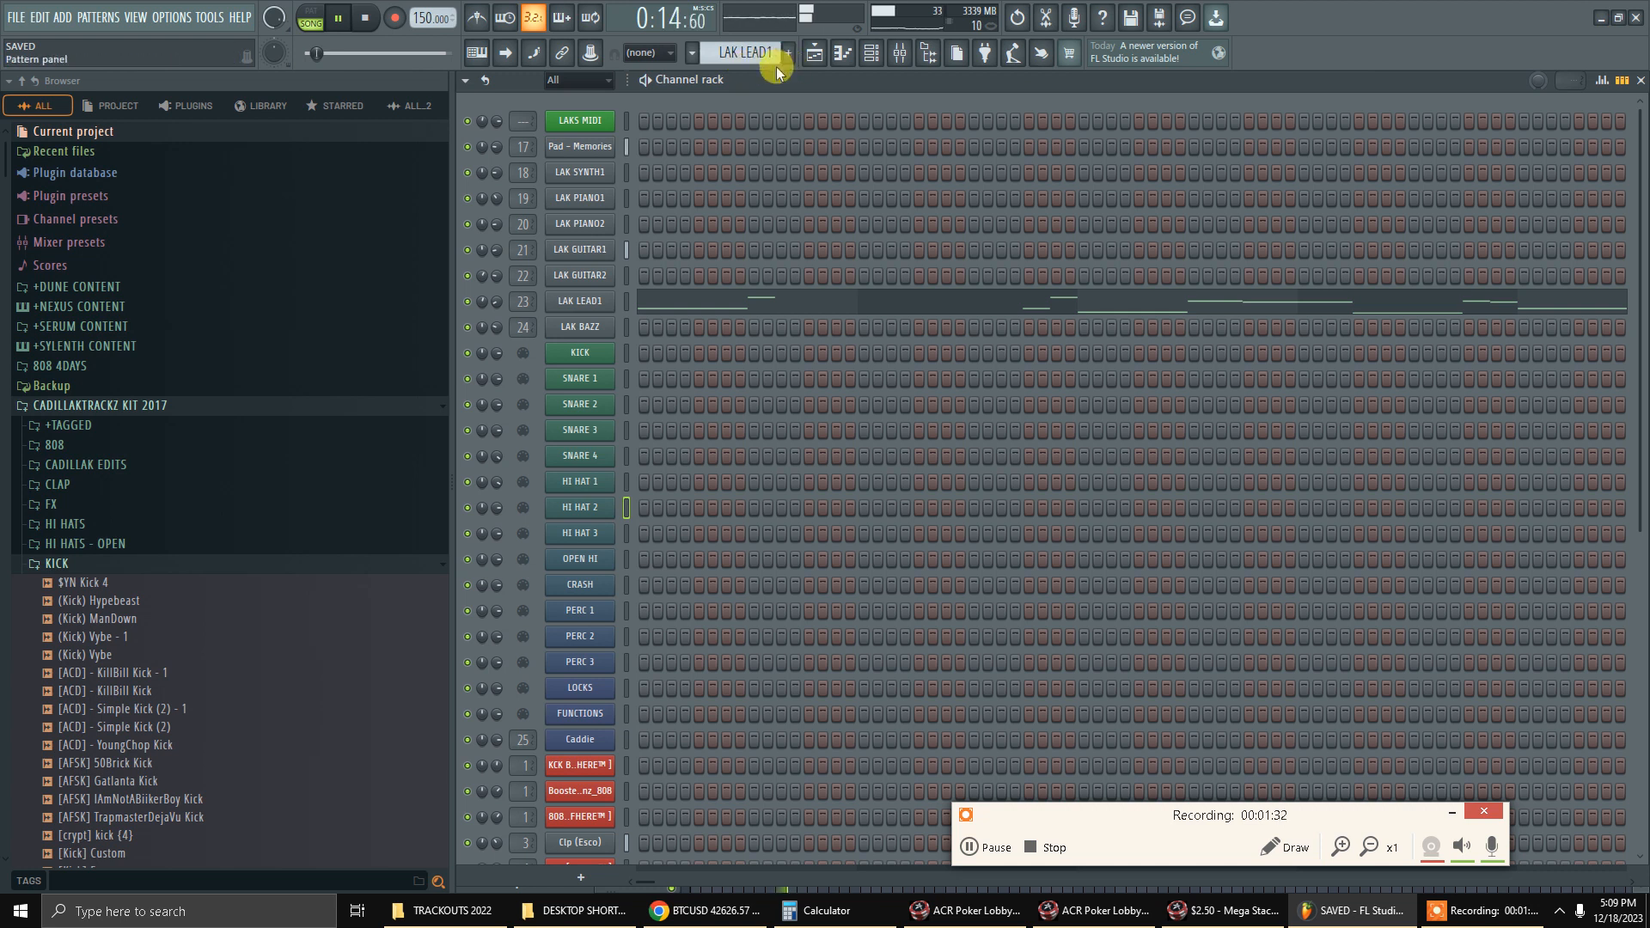
Unmute the 808, KICK, SNARE 1 to SNARE 4 and HAT 1 mixer tracks and stop playback.
{"action": "left_click", "coordinate": [814, 52]}
{"action": "left_click", "coordinate": [913, 51]}
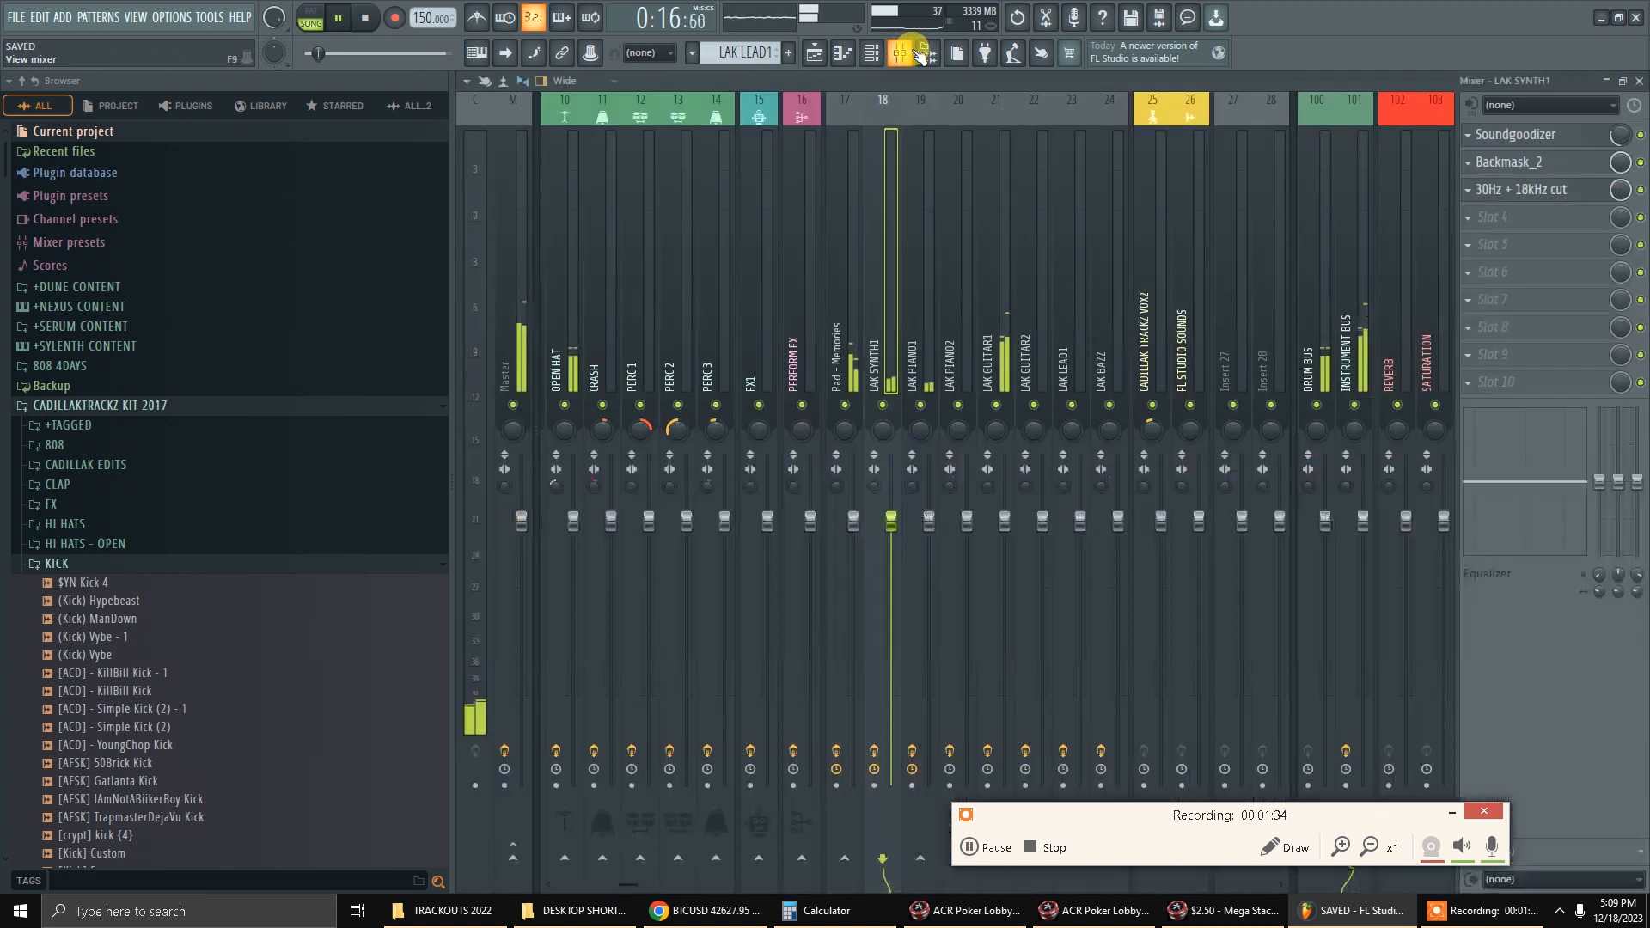
{"action": "scroll", "coordinate": [678, 353], "scroll_direction": "left", "scroll_amount": 3}
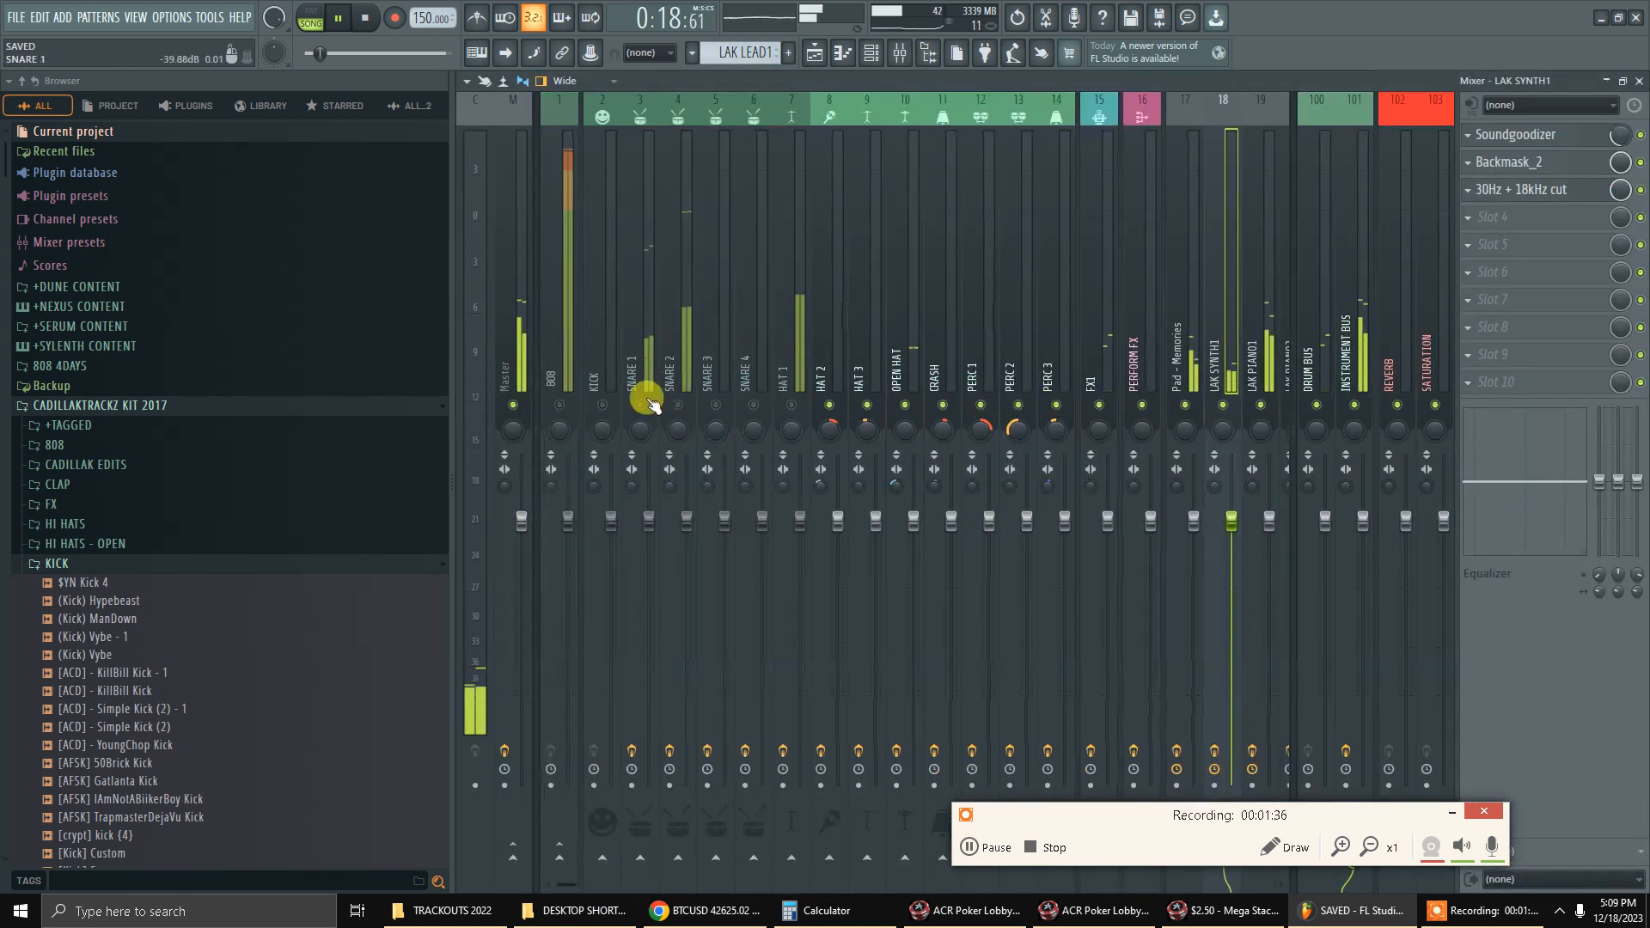
{"action": "left_click", "coordinate": [754, 405]}
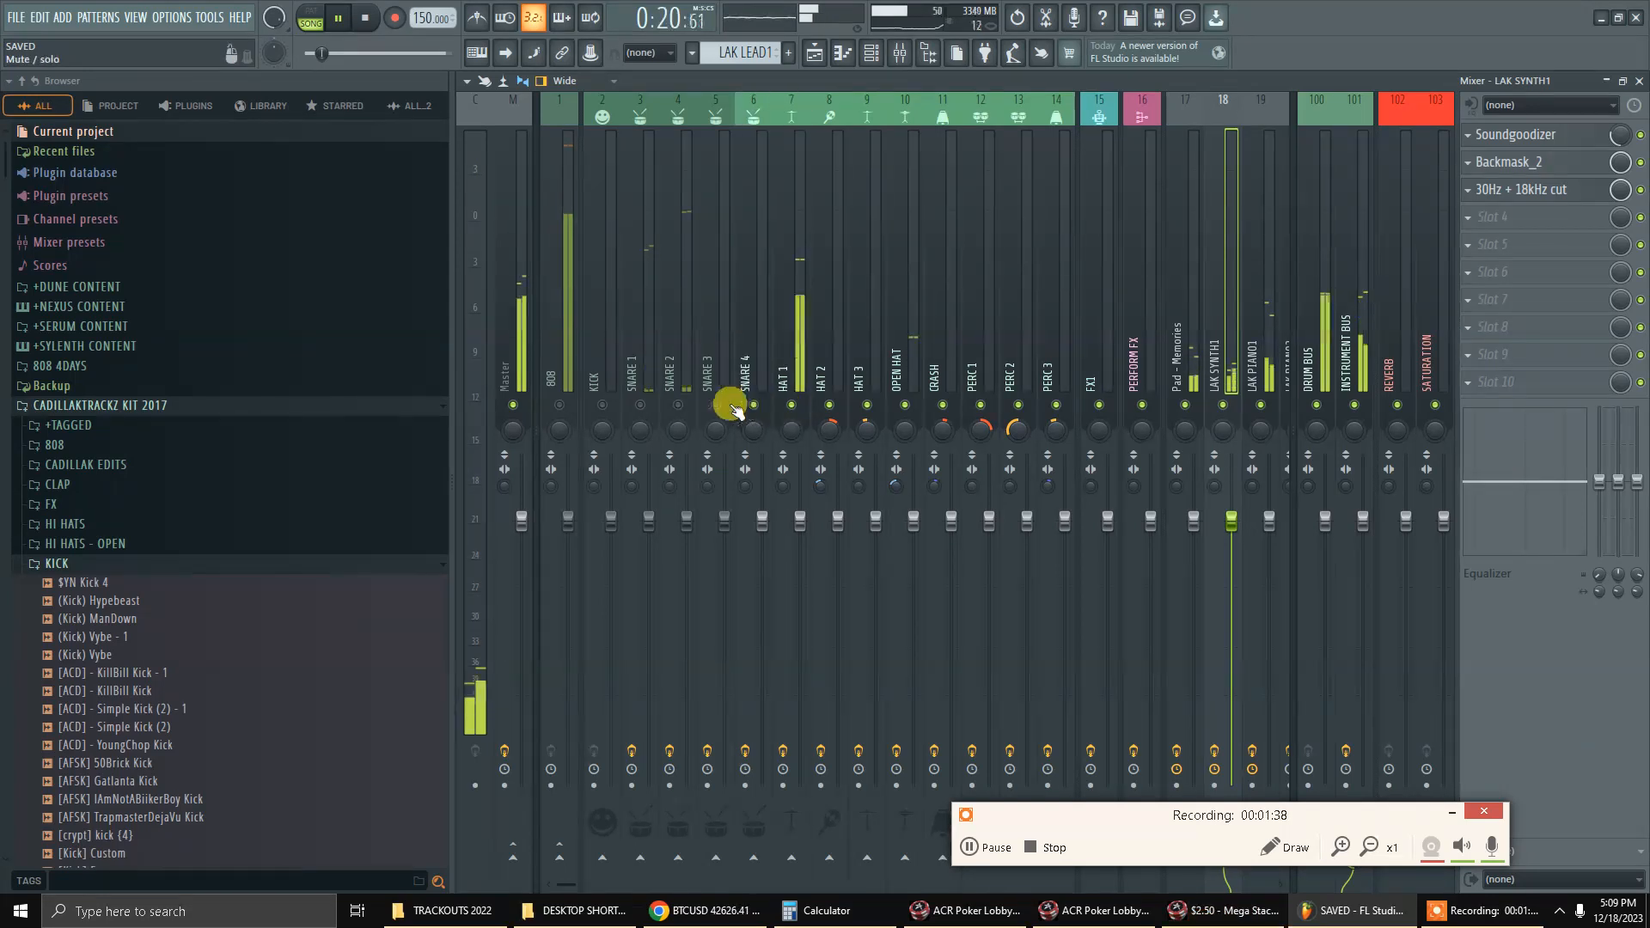
{"action": "left_click", "coordinate": [716, 405]}
{"action": "left_click", "coordinate": [678, 405]}
{"action": "left_click", "coordinate": [640, 405]}
{"action": "left_click", "coordinate": [603, 405]}
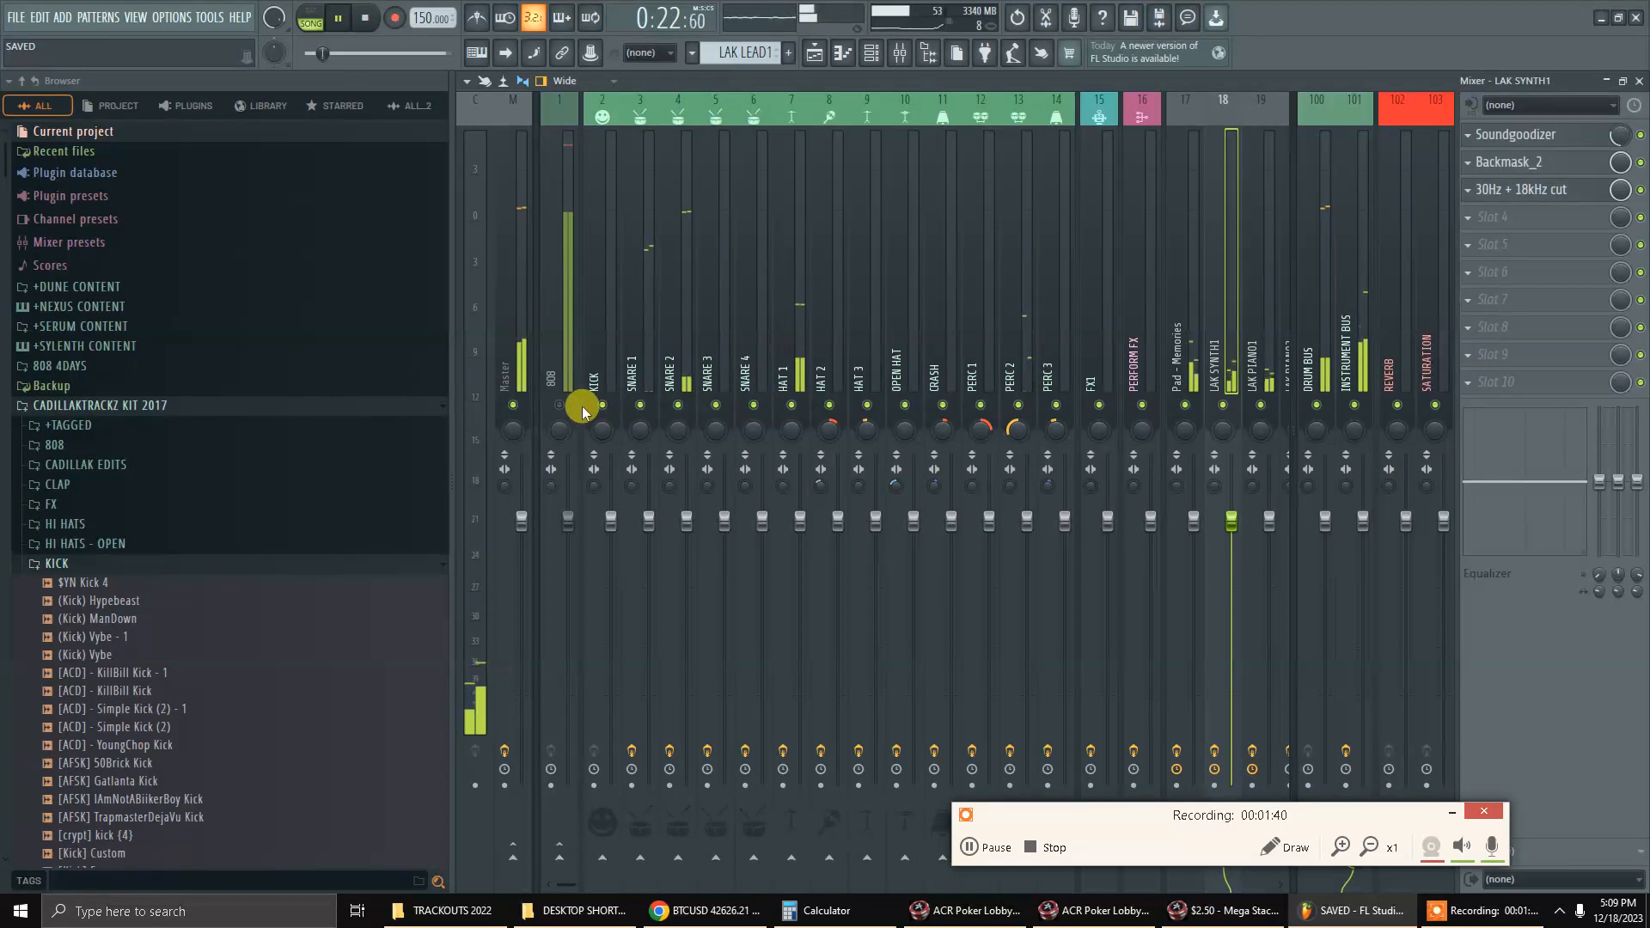
{"action": "key", "text": "space"}
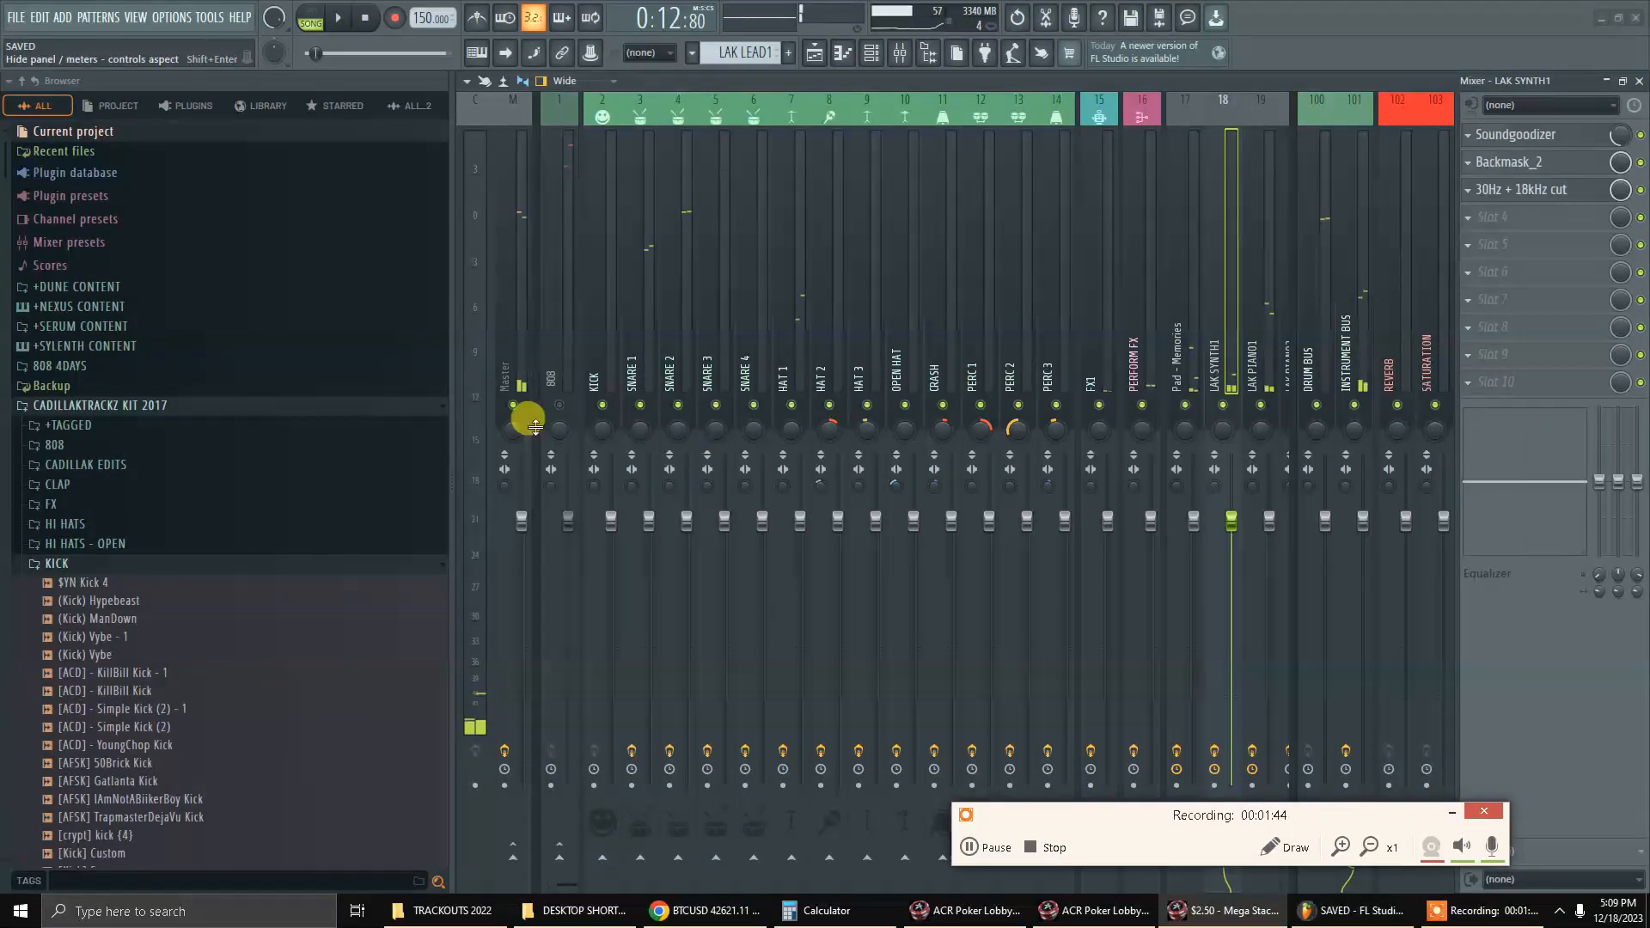
{"action": "left_click", "coordinate": [560, 405]}
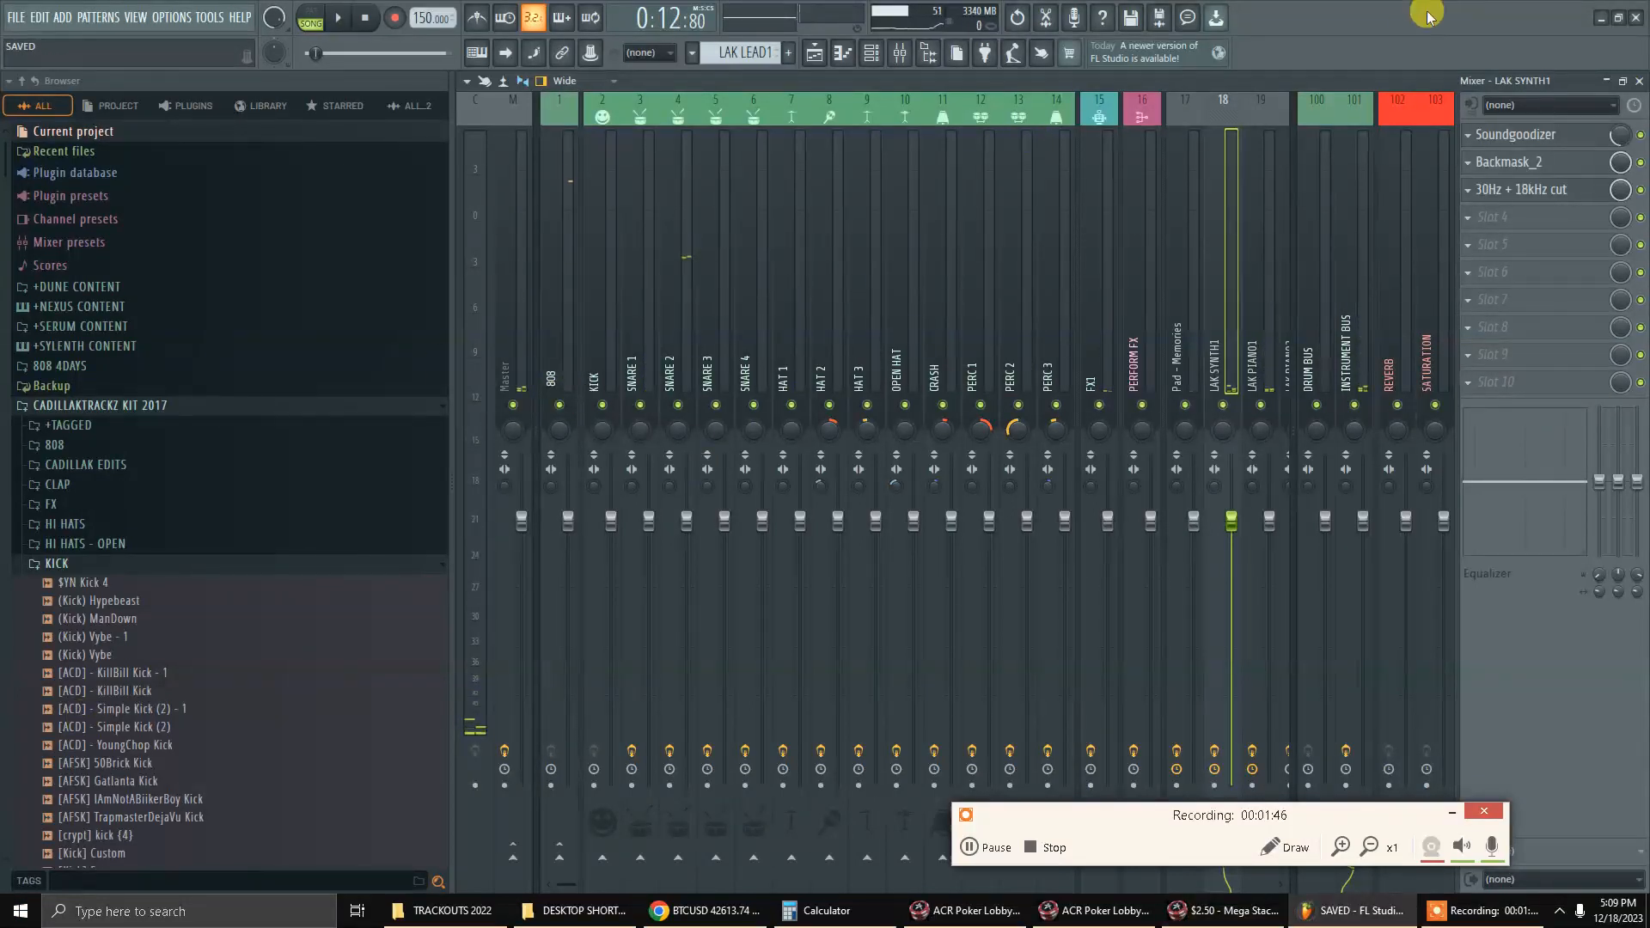
Play the song and review its whole arrangement in the playlist.
{"action": "key", "text": "space"}
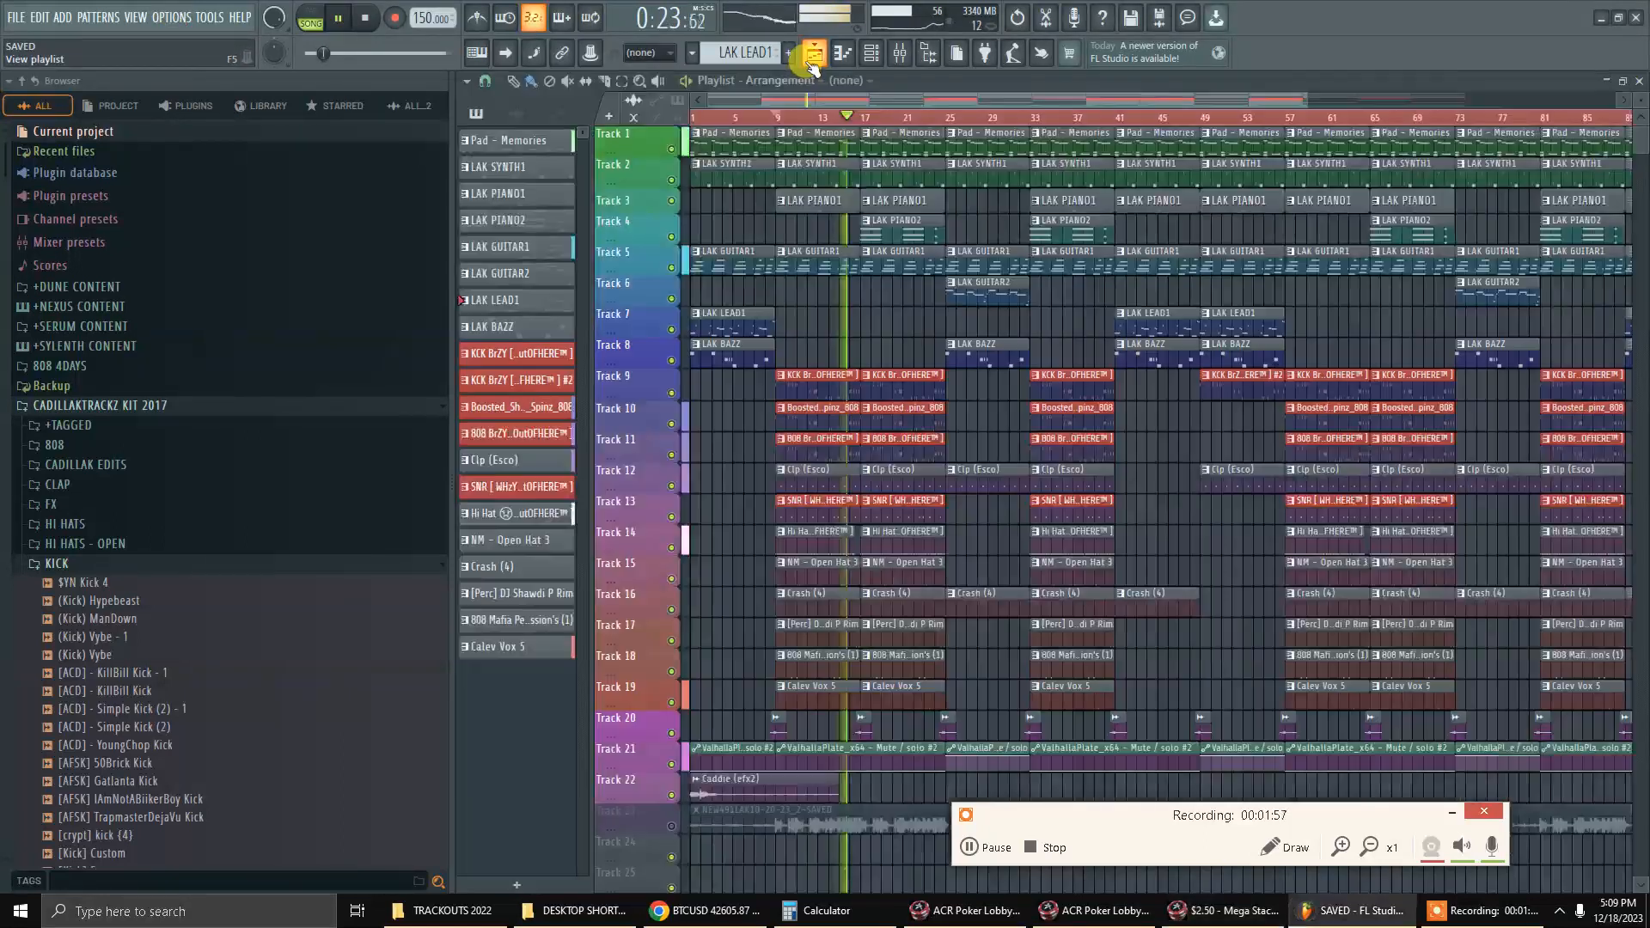
{"action": "left_click", "coordinate": [813, 53]}
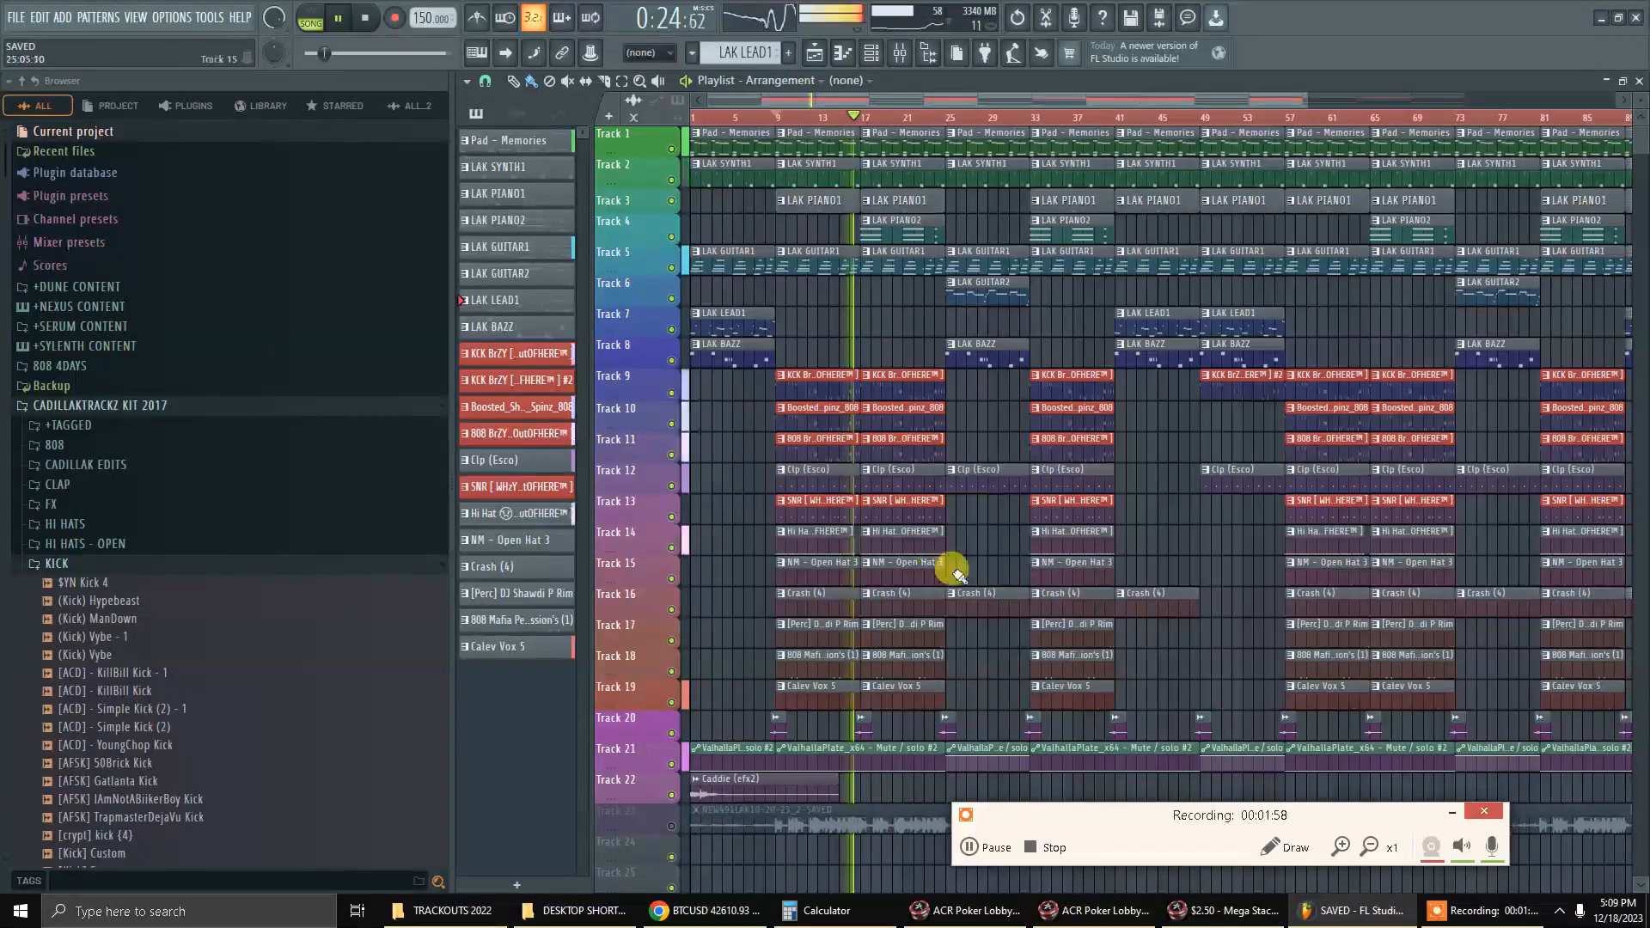
{"action": "scroll", "coordinate": [1152, 559], "scroll_direction": "up", "scroll_amount": 5}
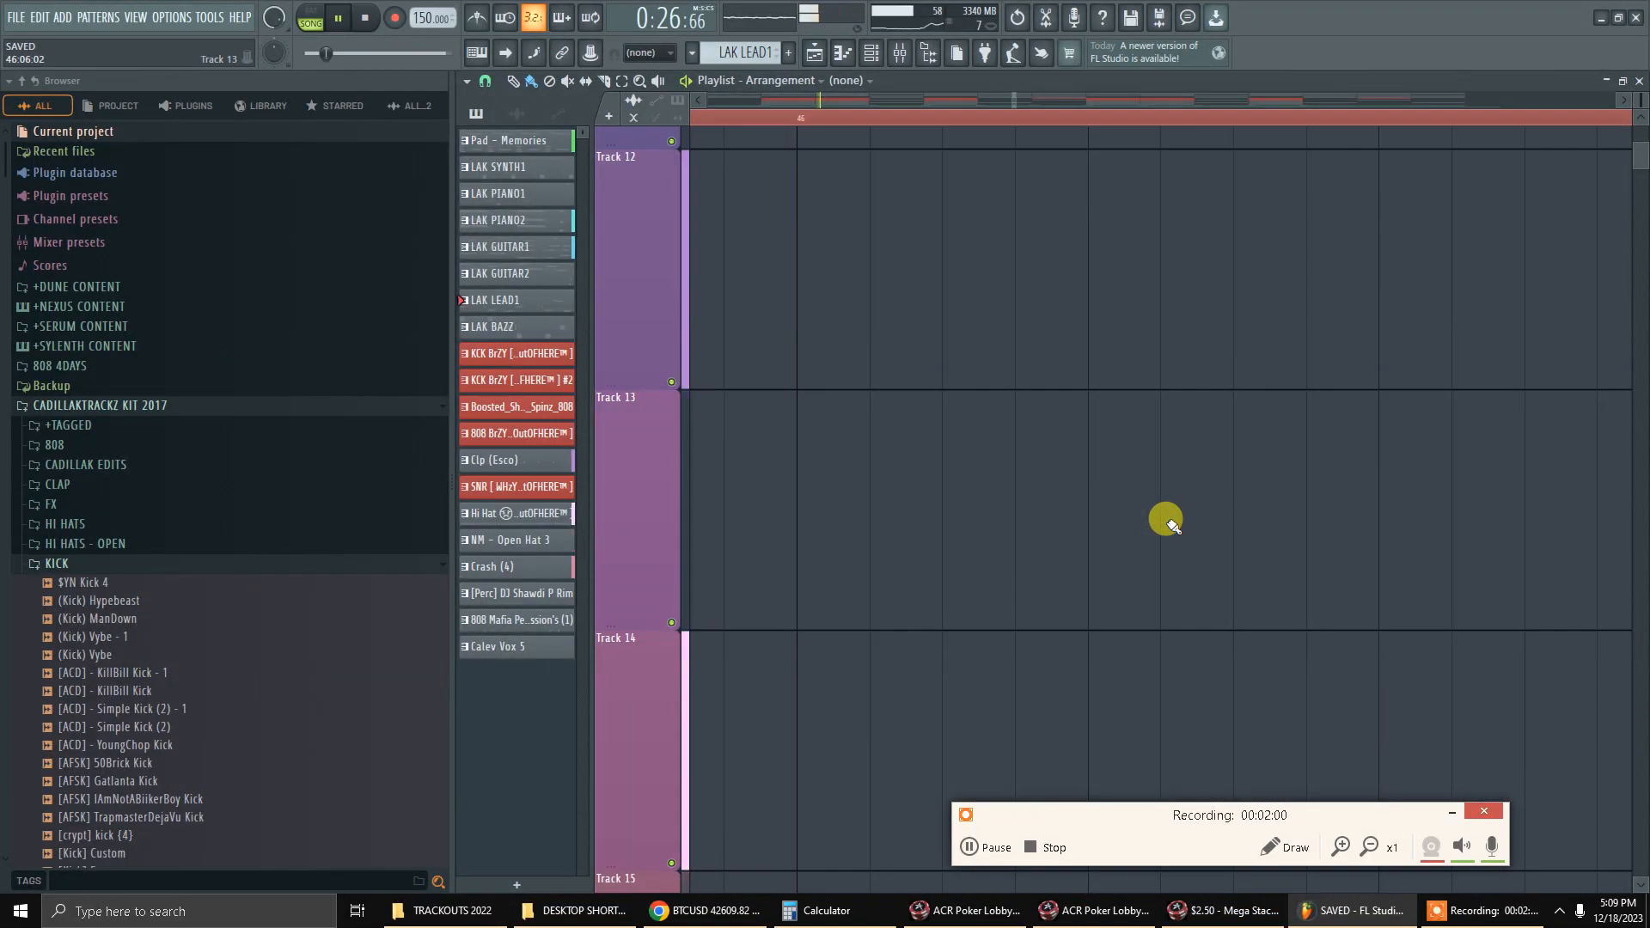
{"action": "scroll", "coordinate": [1166, 520], "scroll_direction": "down", "scroll_amount": 5}
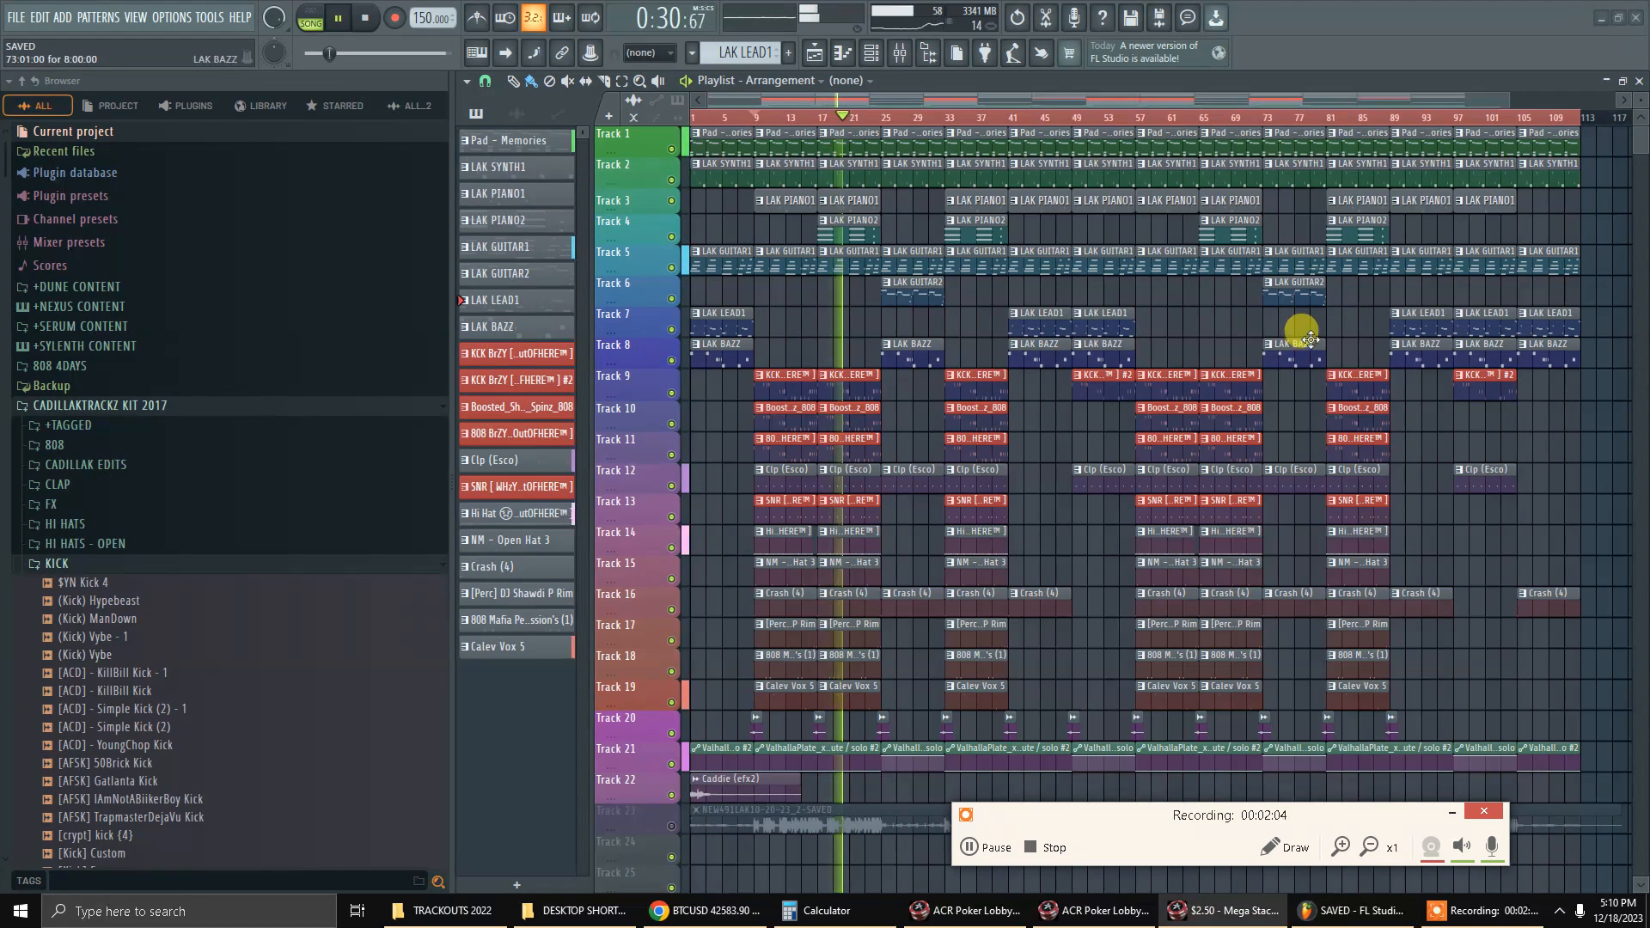
{"action": "left_click", "coordinate": [1640, 81]}
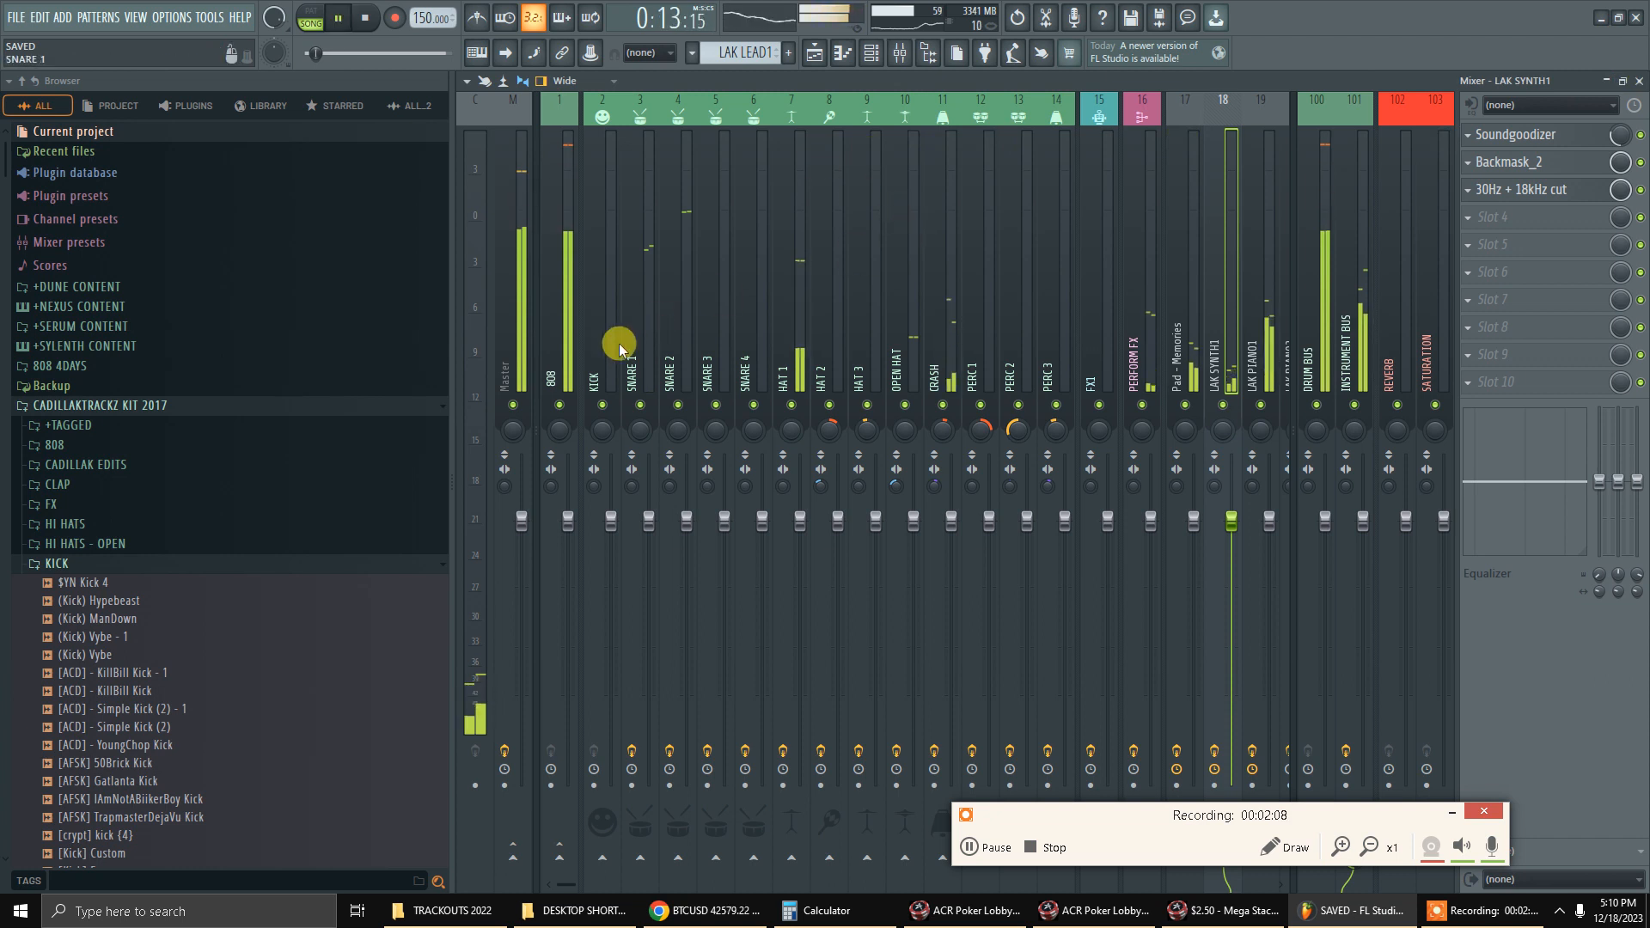
Mute the mixer tracks from 808 through HAT 1 and restart playback.
{"action": "left_click", "coordinate": [560, 405]}
{"action": "mouse_move", "coordinate": [610, 411]}
{"action": "left_mouse_down"}
{"action": "mouse_move", "coordinate": [780, 410]}
{"action": "mouse_move", "coordinate": [796, 394]}
{"action": "left_mouse_up"}
{"action": "key", "text": "space"}
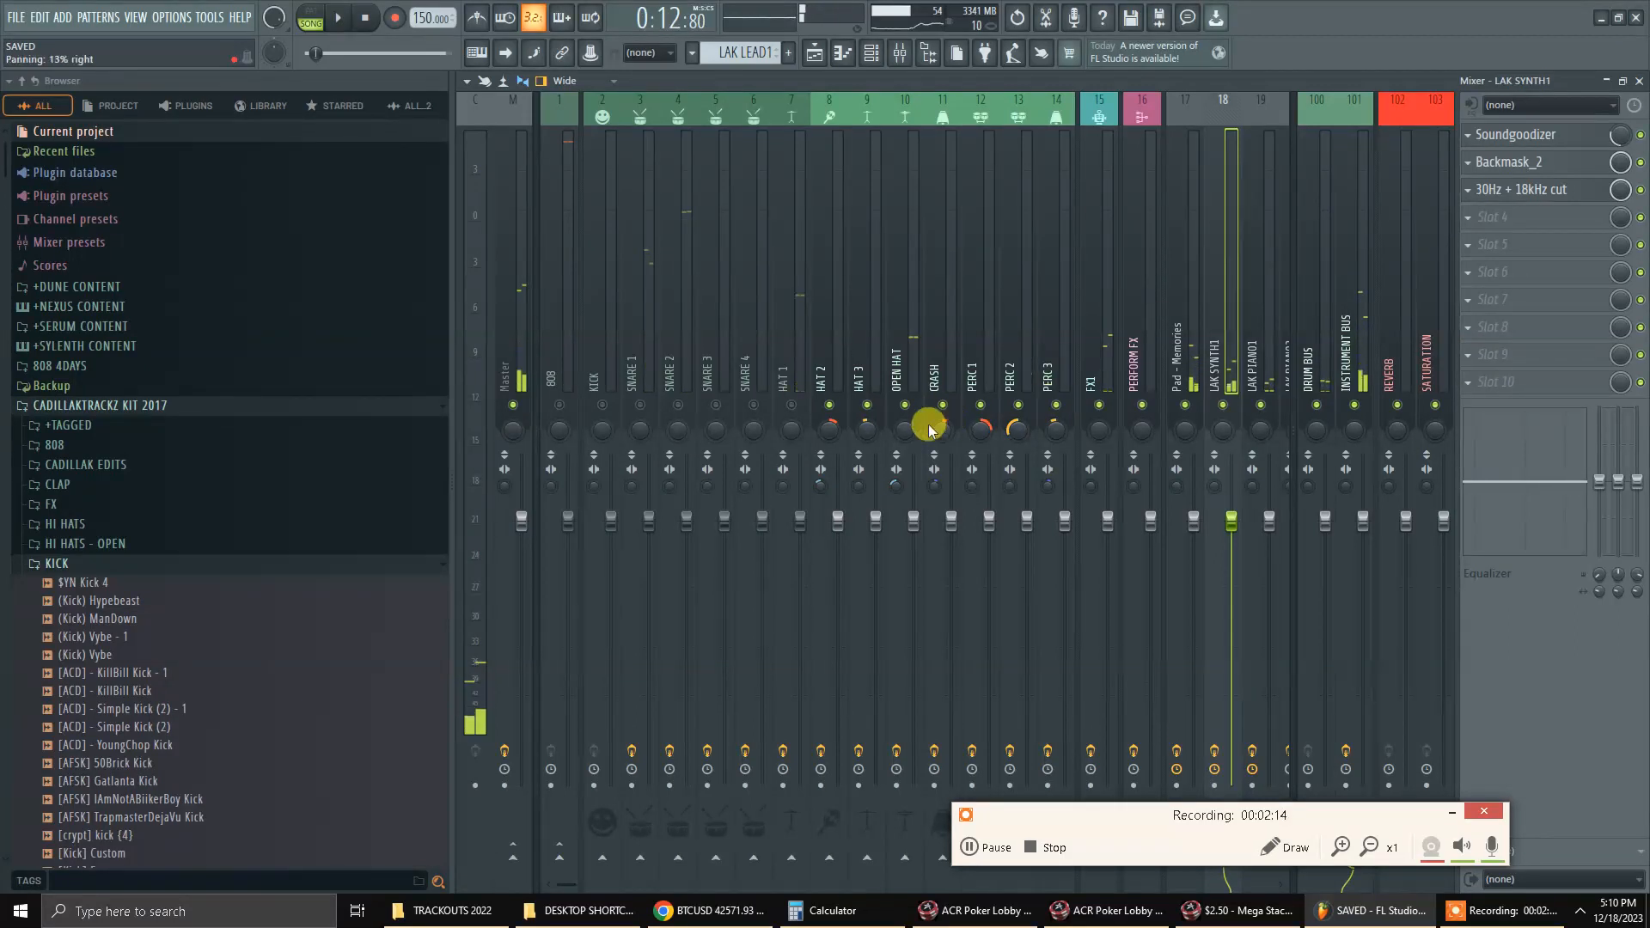
{"action": "key", "text": "space"}
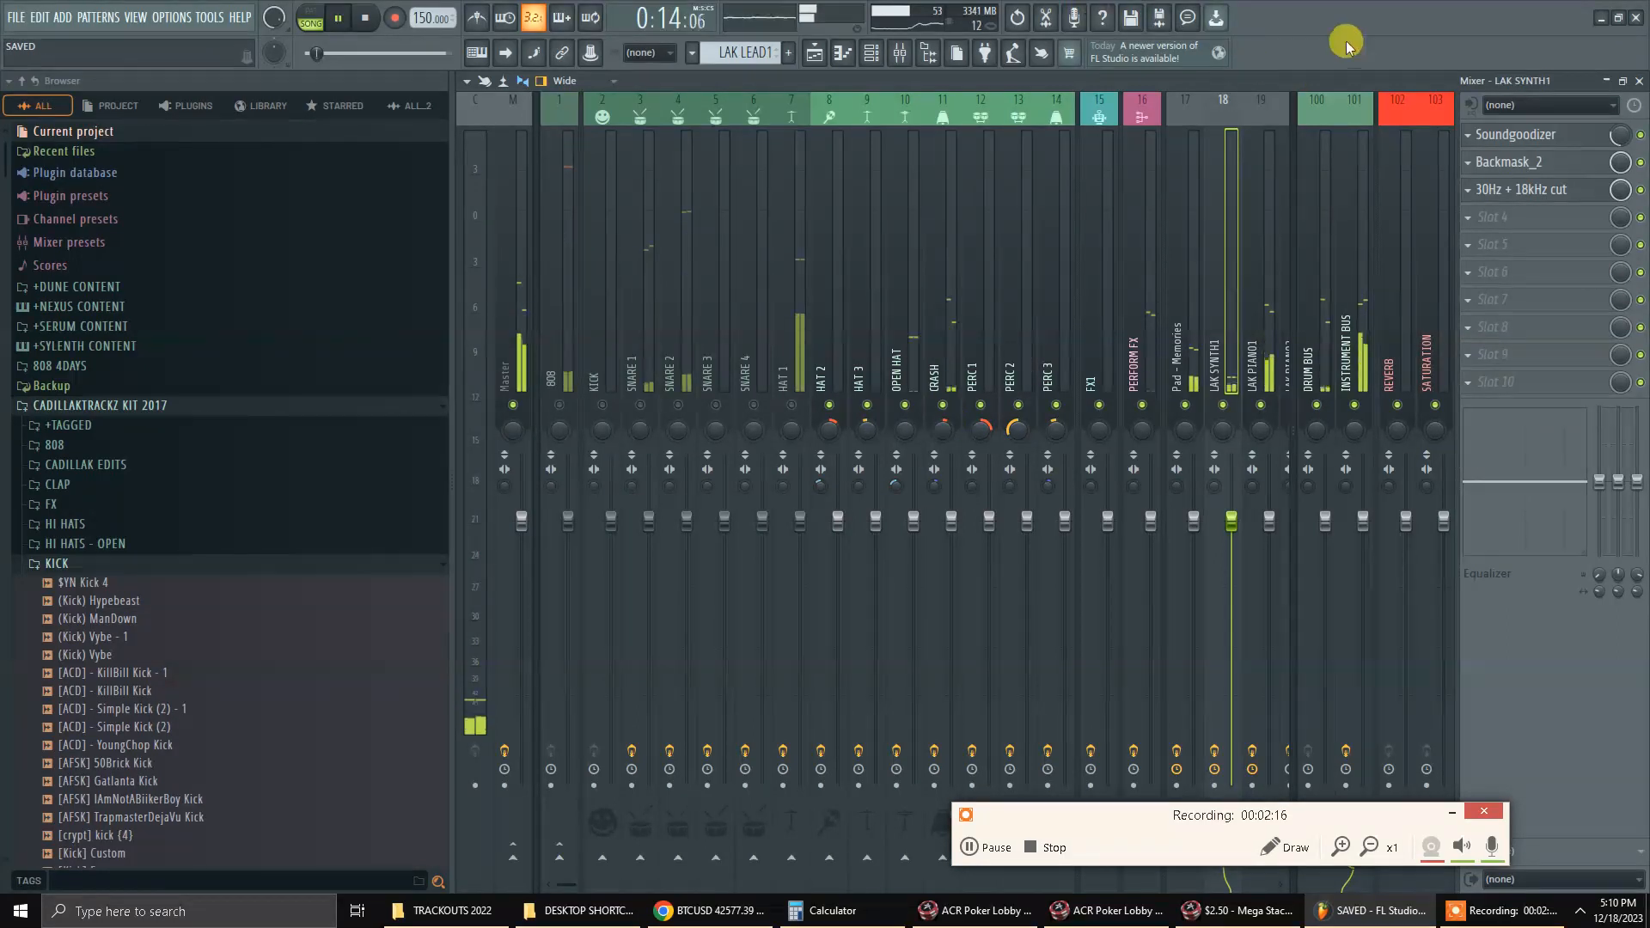
Leave only the Pad - Memories, LAK SYNTH1 and LAK PIANO1 channels enabled in the channel rack.
{"action": "key", "text": "F5"}
{"action": "key", "text": "F6"}
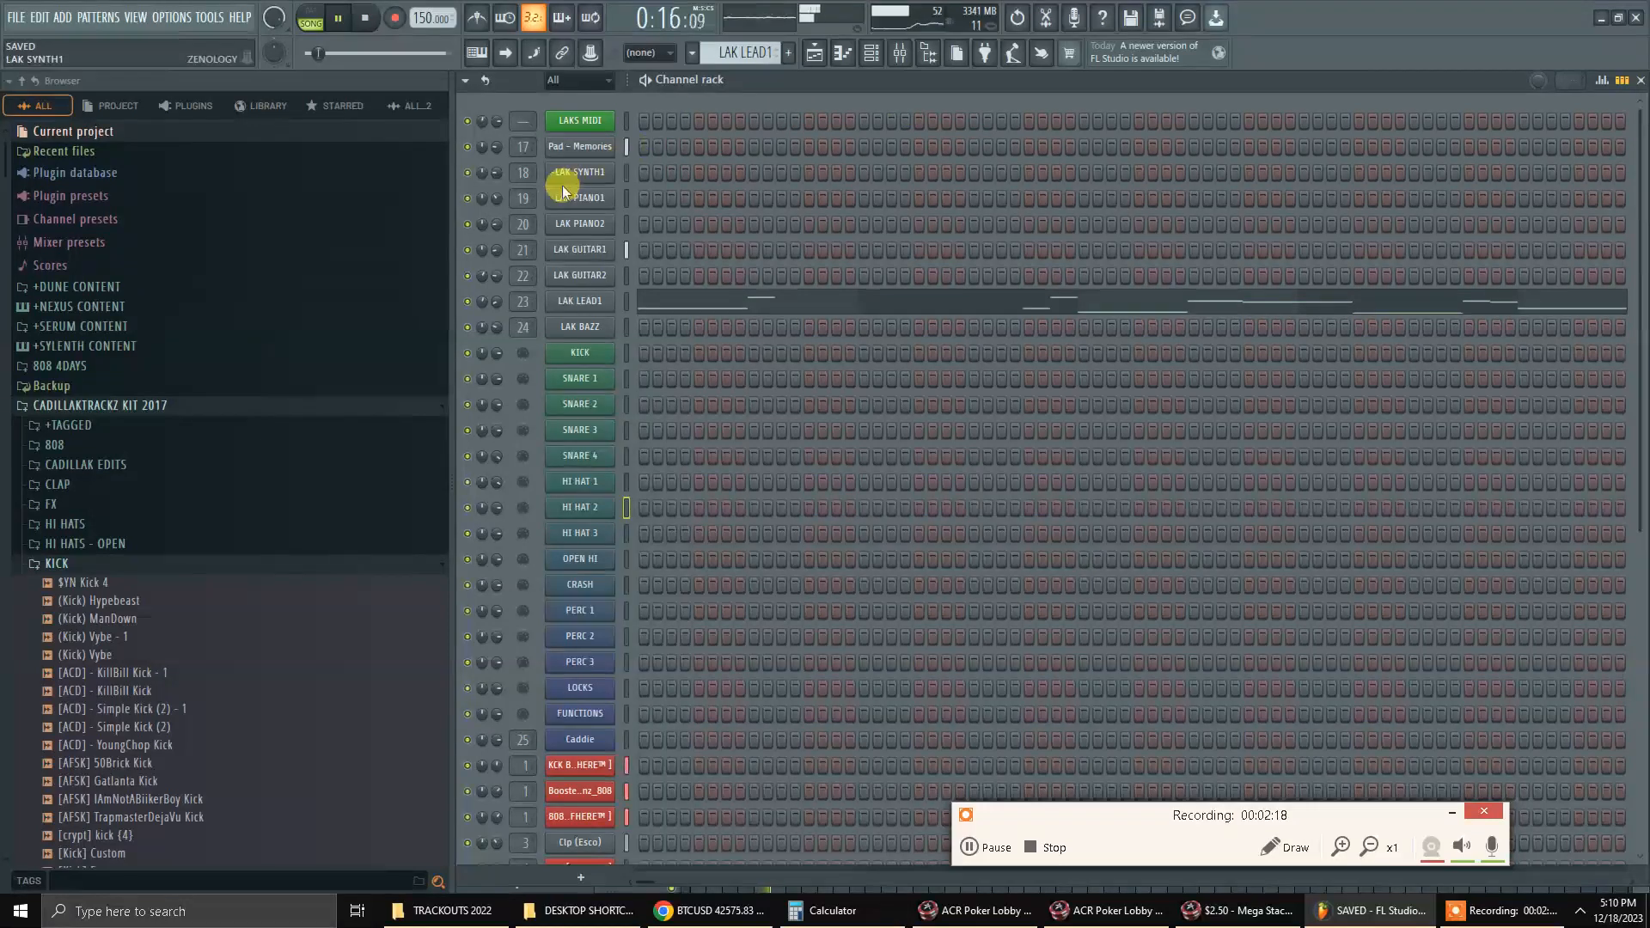
{"action": "left_click", "coordinate": [467, 146], "text": "ctrl"}
{"action": "left_click_drag", "start_coordinate": [471, 170], "coordinate": [471, 197]}
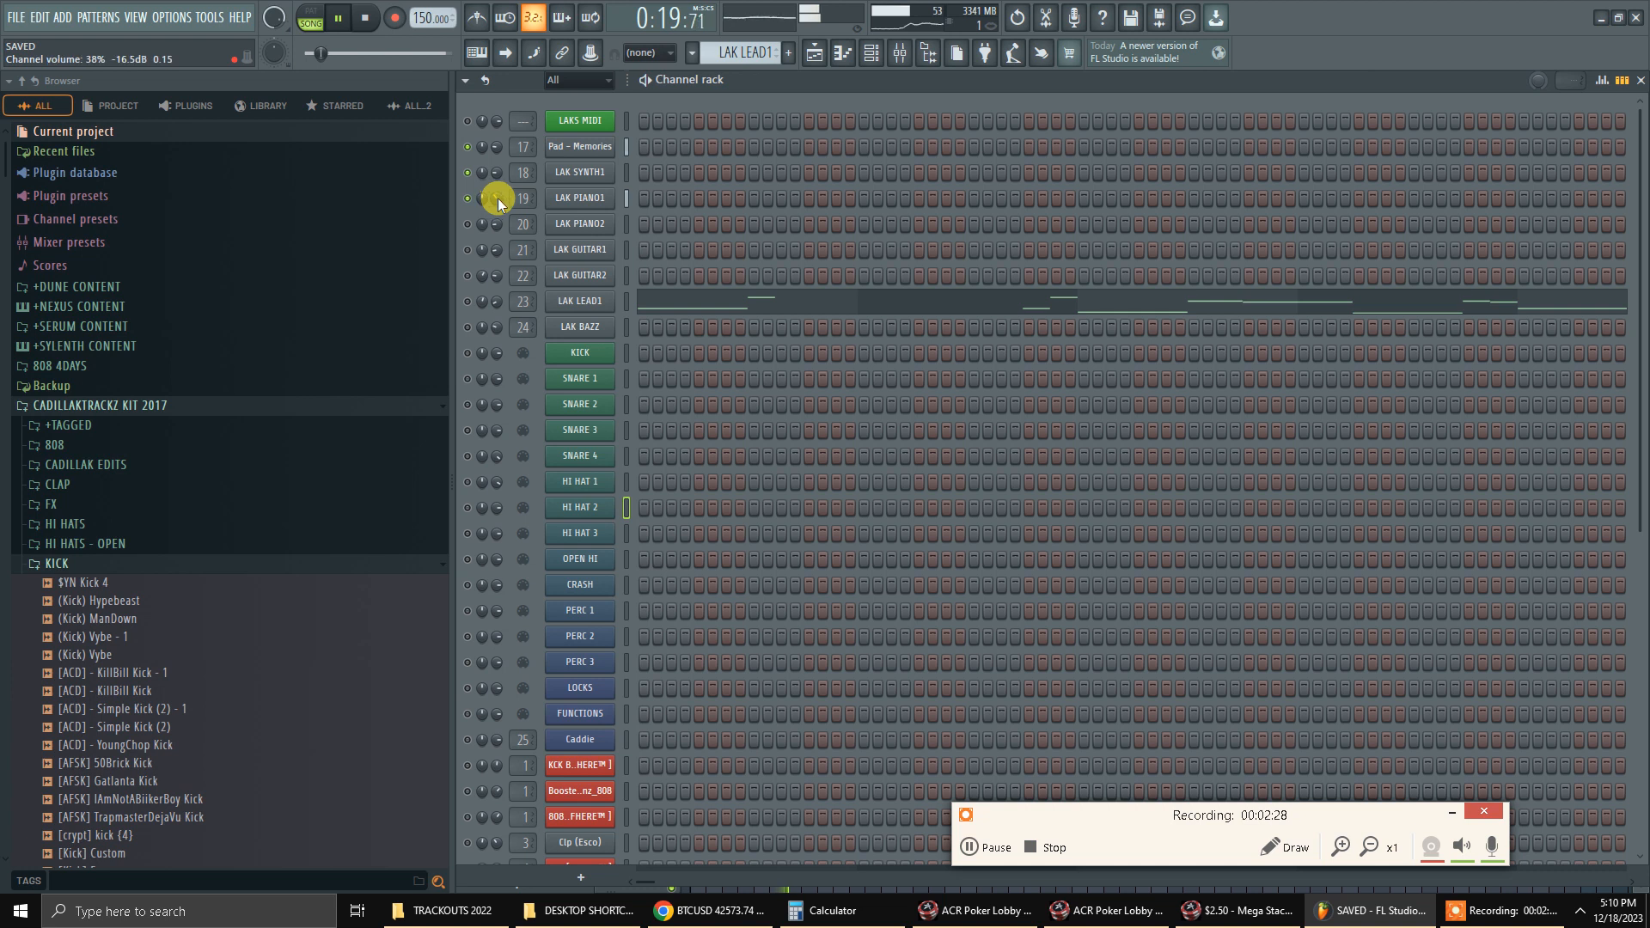
Check the 30Hz + 18kHz cut EQ on the LAK PIANO1 mixer track, close it and stop playback.
{"action": "double_click", "coordinate": [532, 199]}
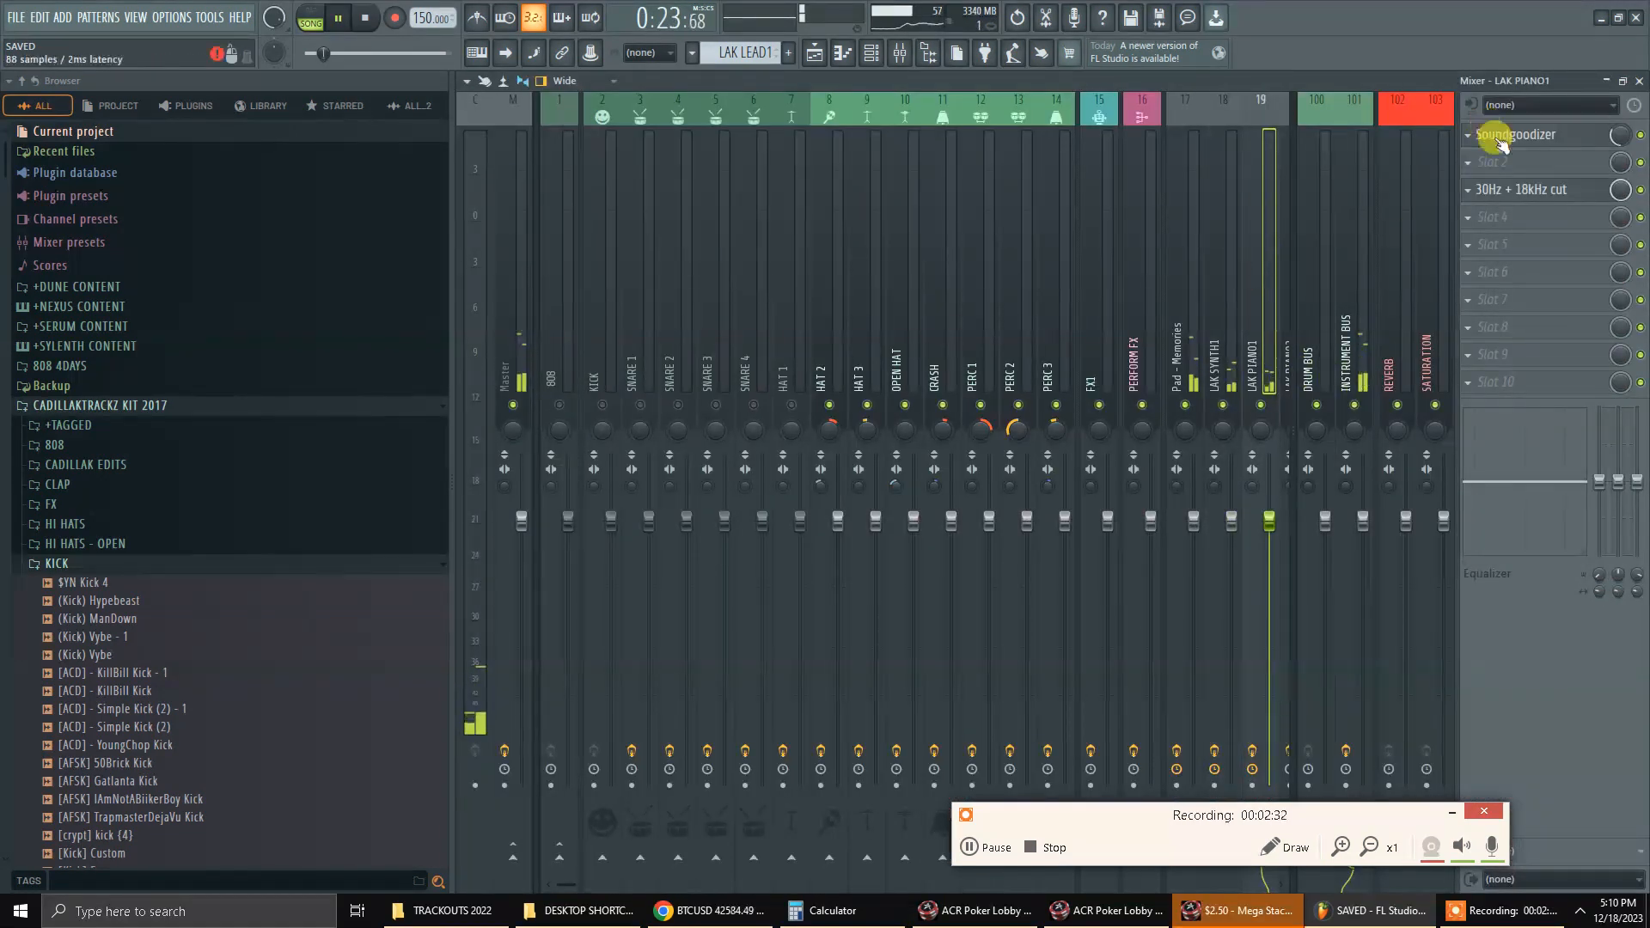
{"action": "left_click", "coordinate": [1545, 190]}
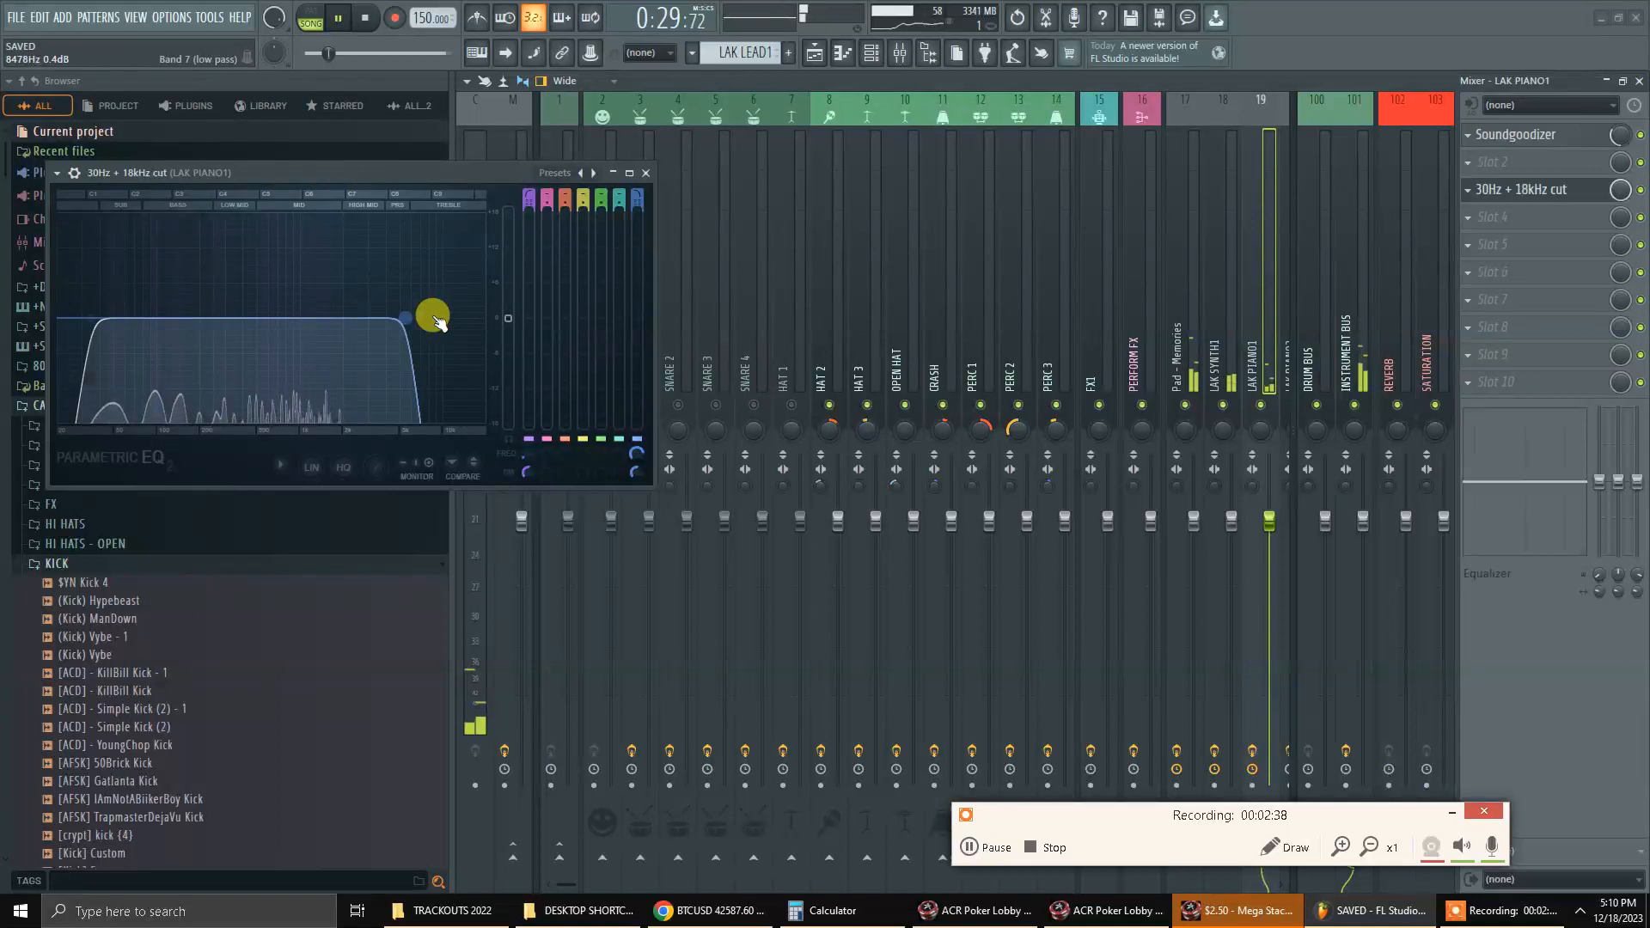
{"action": "left_click", "coordinate": [645, 172]}
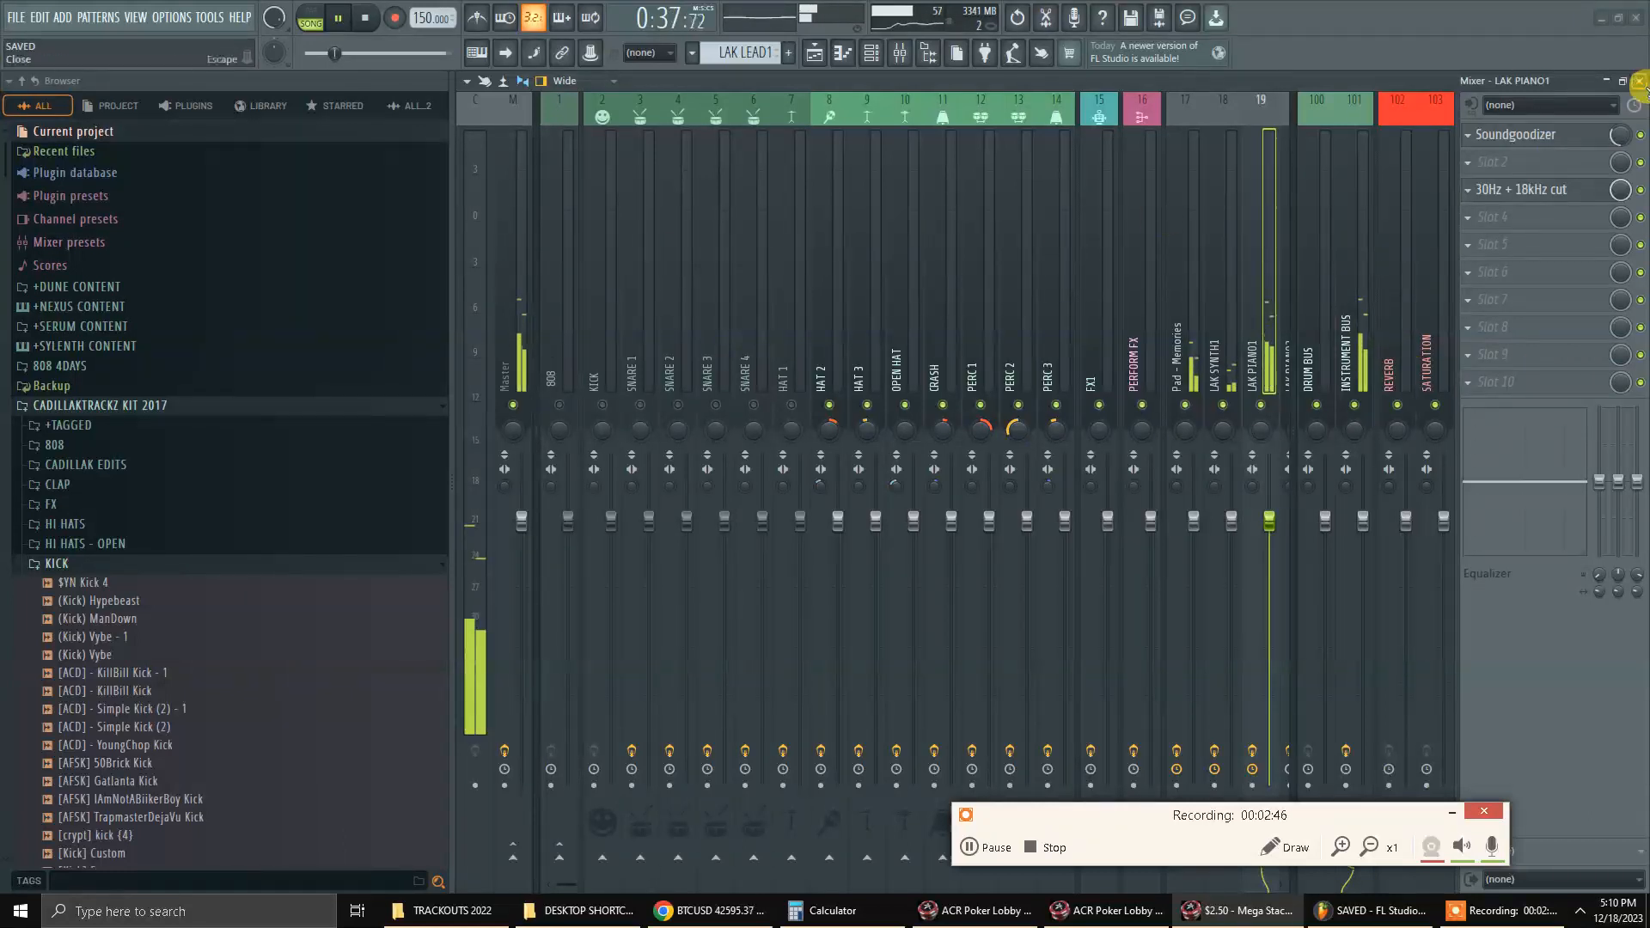
{"action": "left_click", "coordinate": [1642, 81]}
{"action": "key", "text": "space"}
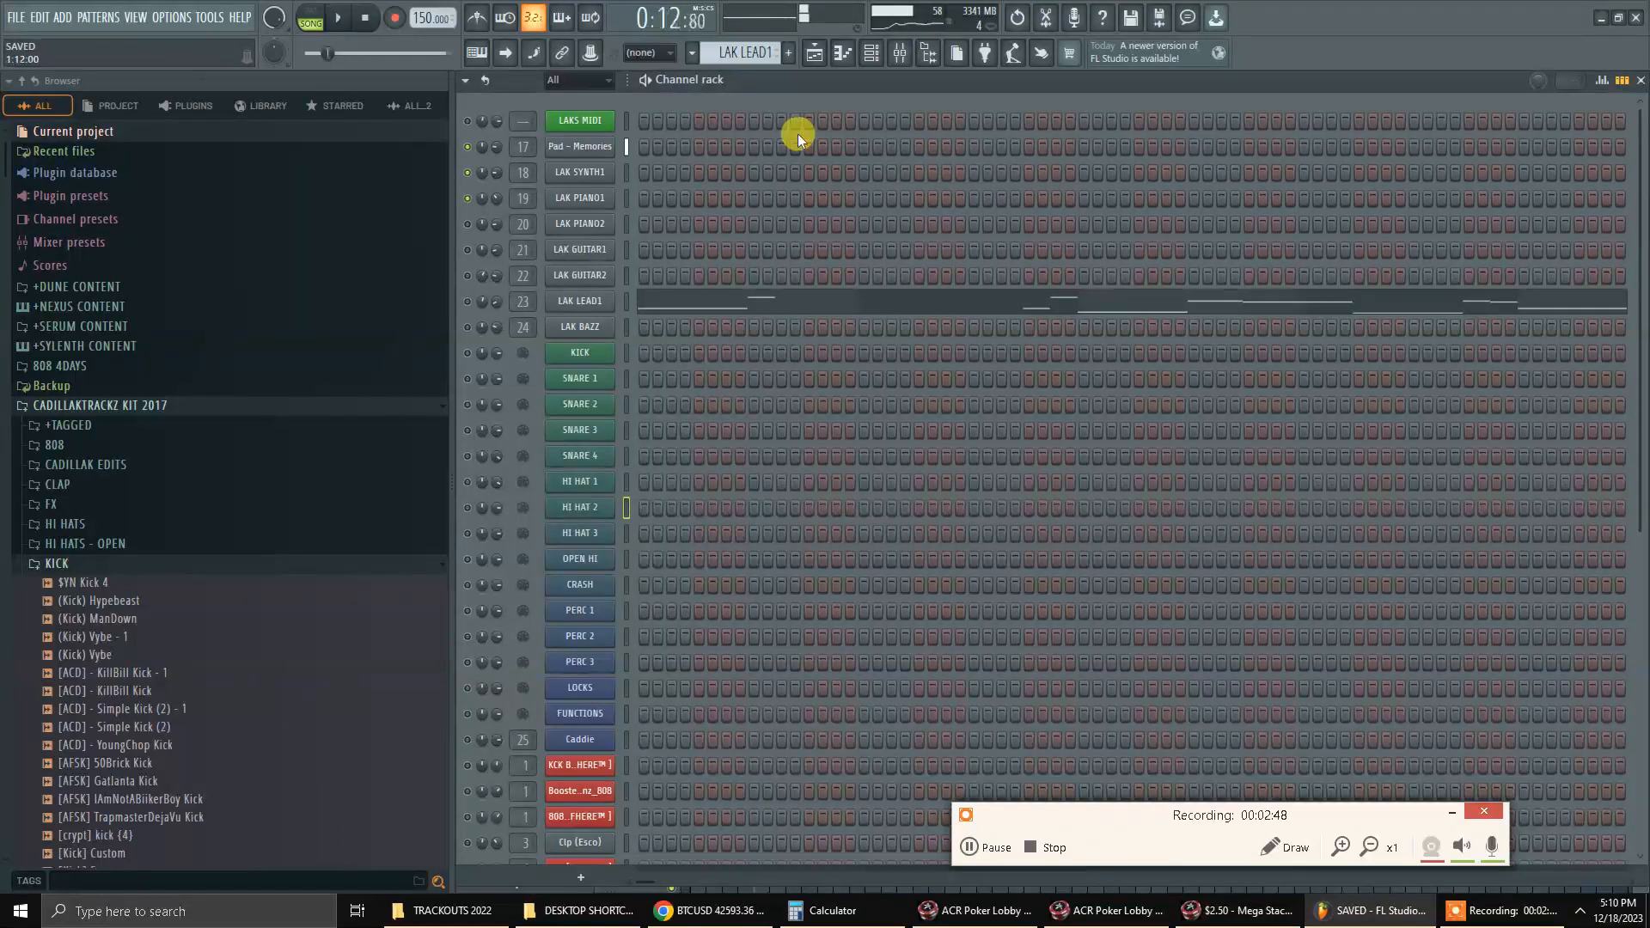
Play the song from bar 17, where the LAK PIANO2 clips begin, and enable the LAK PIANO2 channel.
{"action": "key", "text": "space"}
{"action": "key", "text": "F5"}
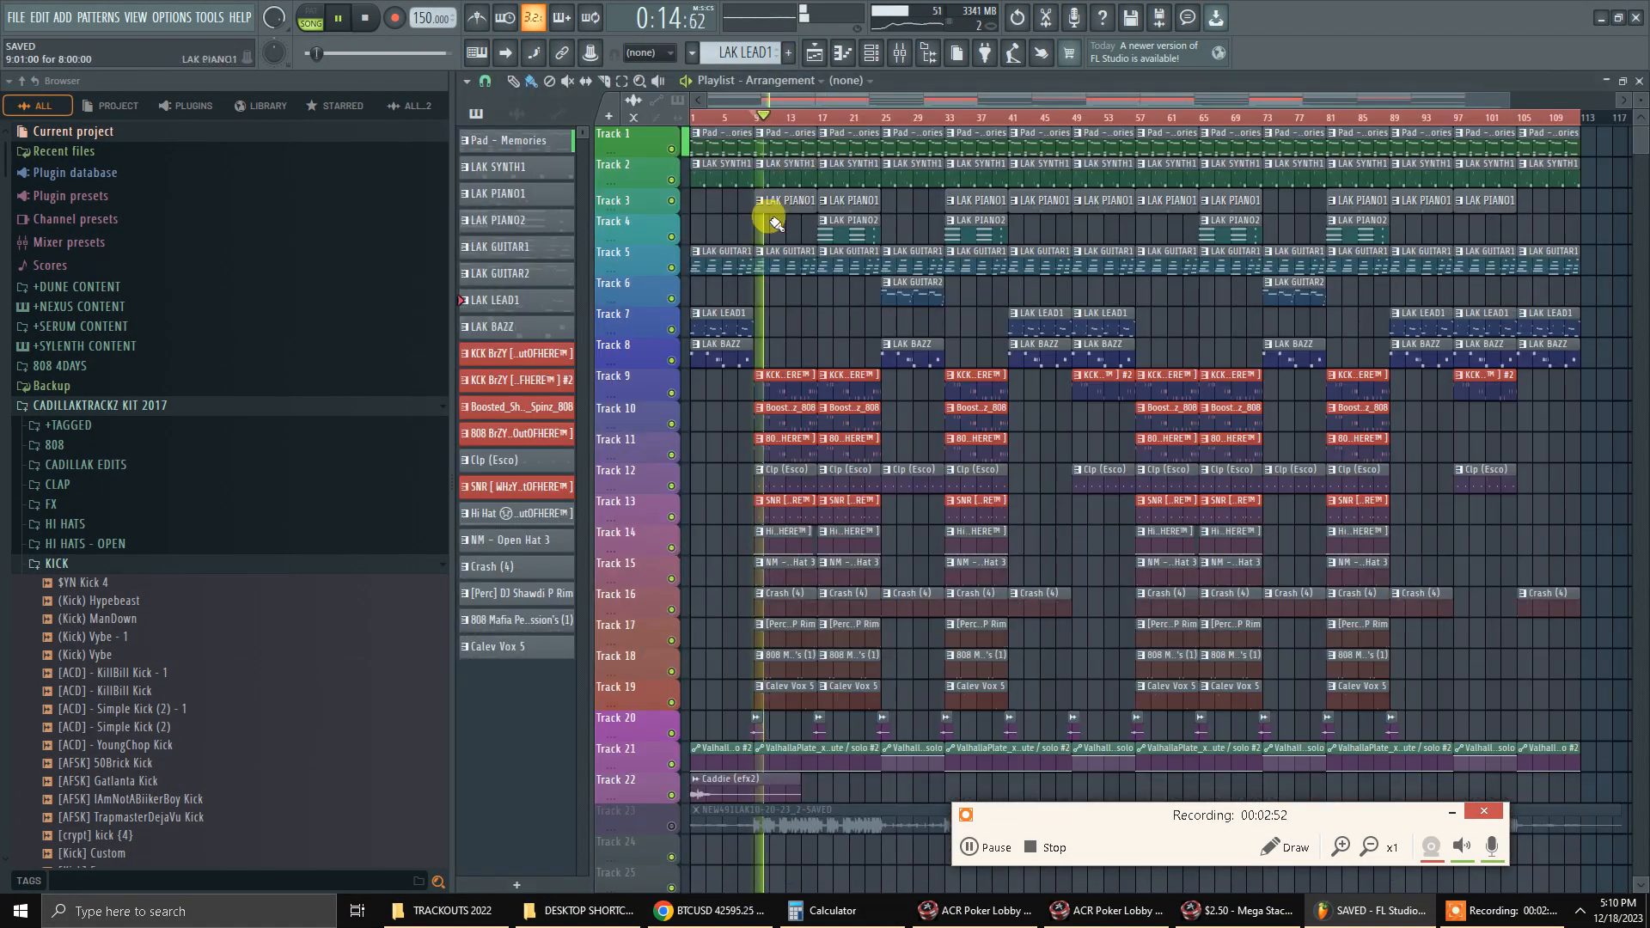
{"action": "key", "text": "space"}
{"action": "left_click", "coordinate": [821, 117]}
{"action": "key", "text": "space"}
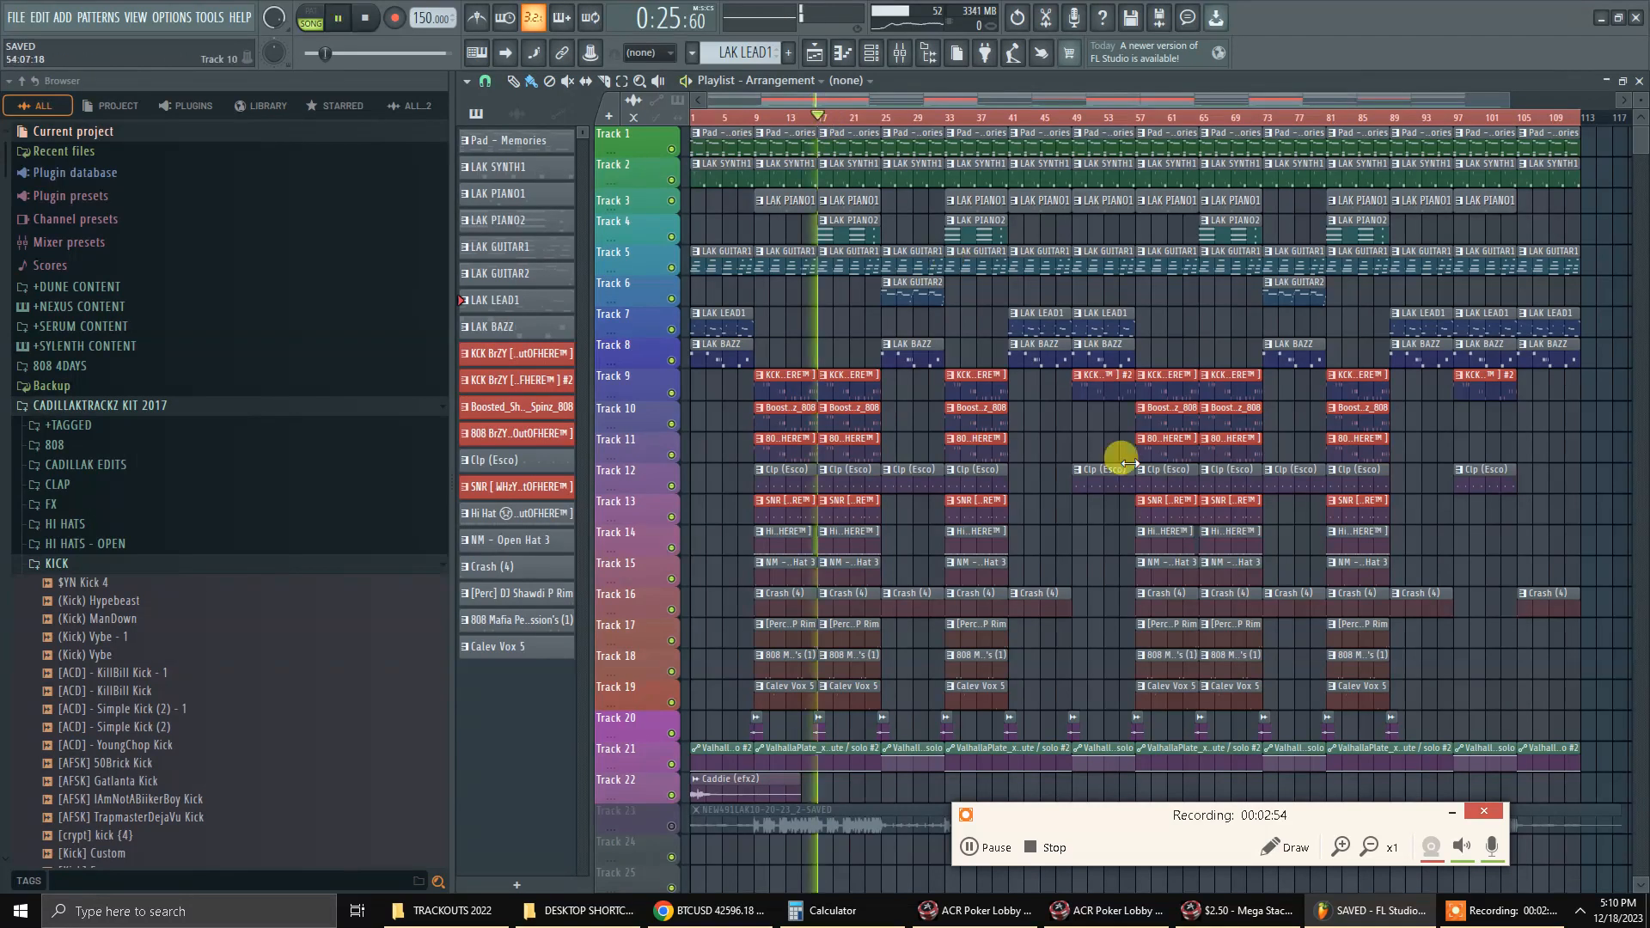
{"action": "key", "text": "F6"}
{"action": "key", "text": "F6"}
{"action": "key", "text": "F6"}
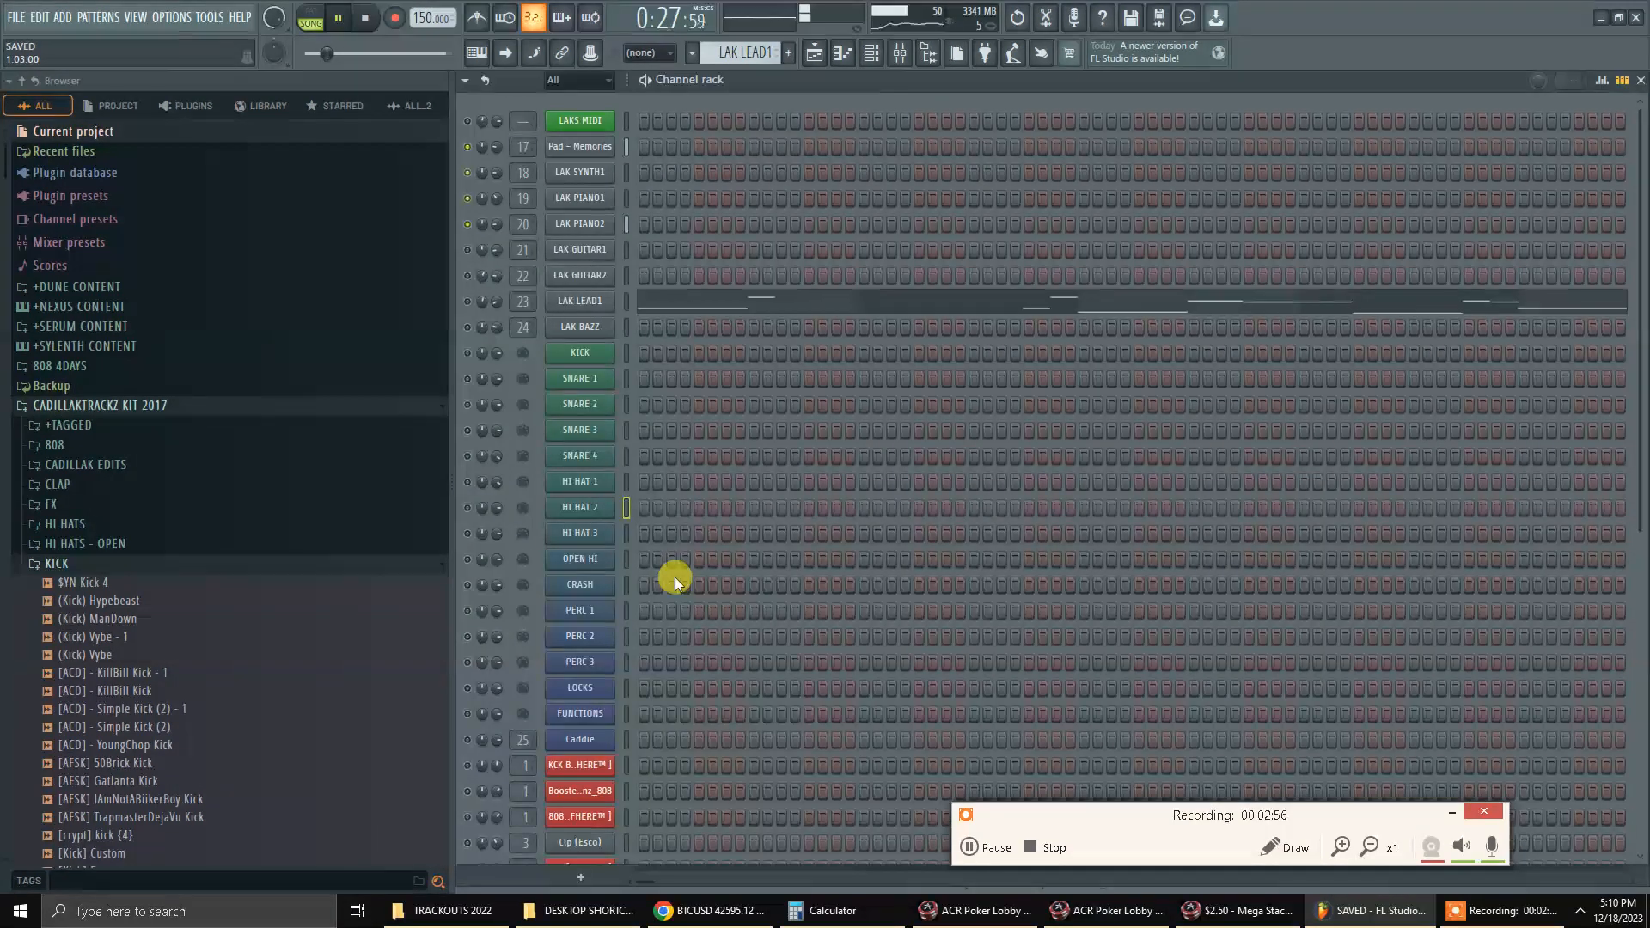
Lower the high-pass cutoff in the 30Hz + 18kHz cut EQ on the LAK PIANO2 mixer track.
{"action": "key", "text": "F9"}
{"action": "scroll", "coordinate": [923, 292], "scroll_direction": "right", "scroll_amount": 6}
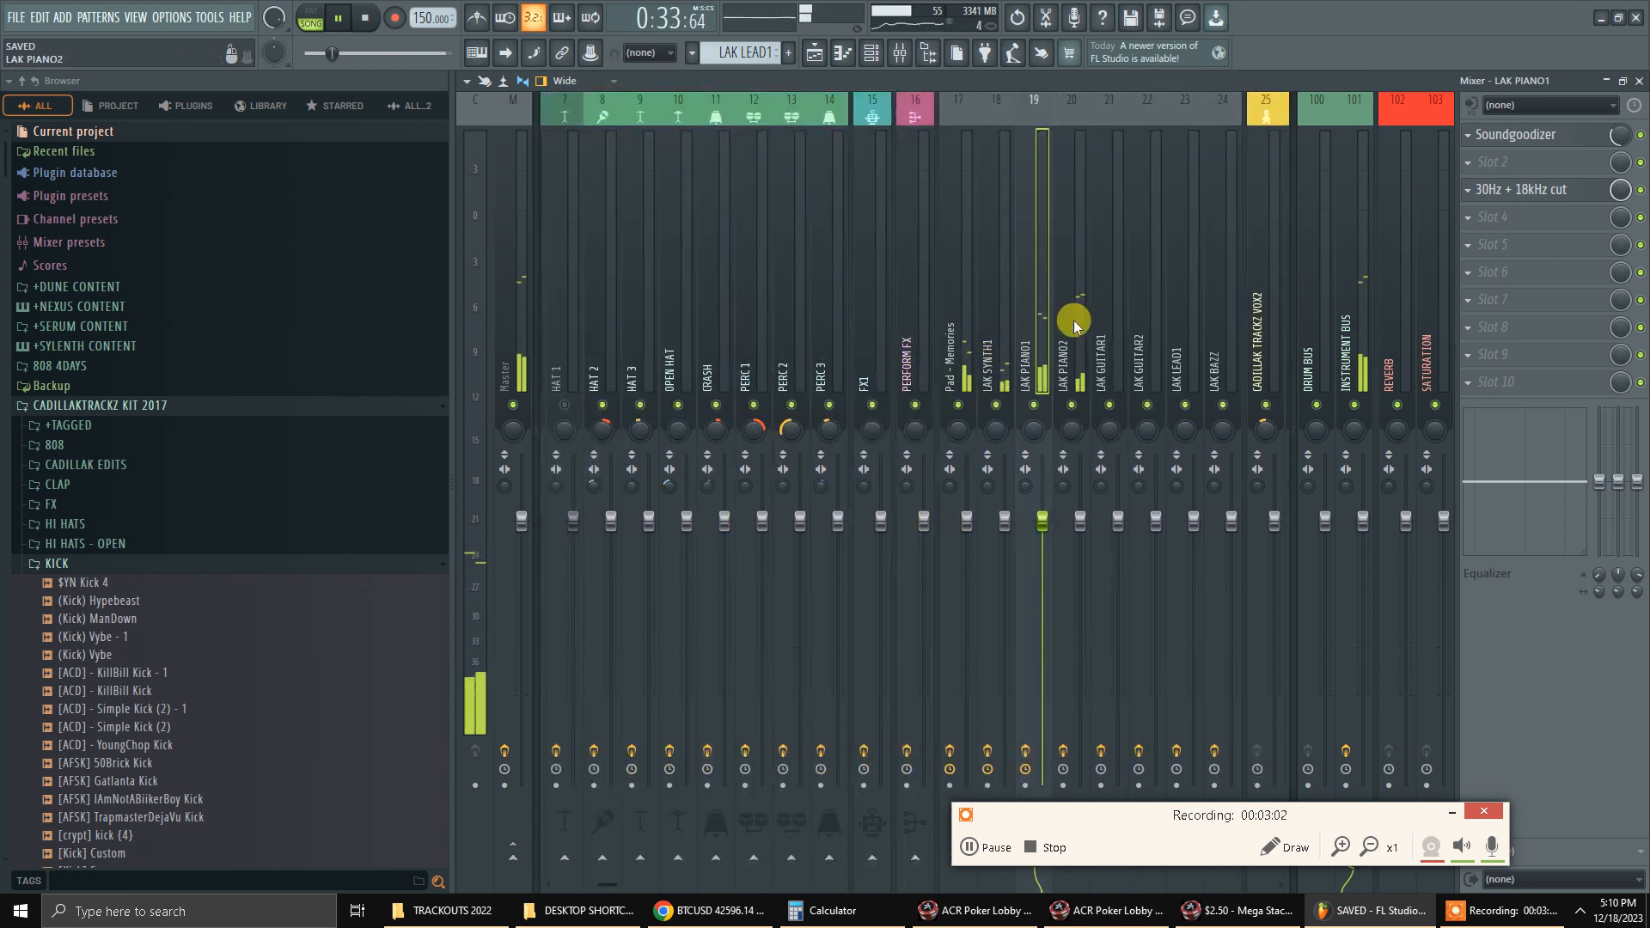
{"action": "left_click", "coordinate": [1065, 292]}
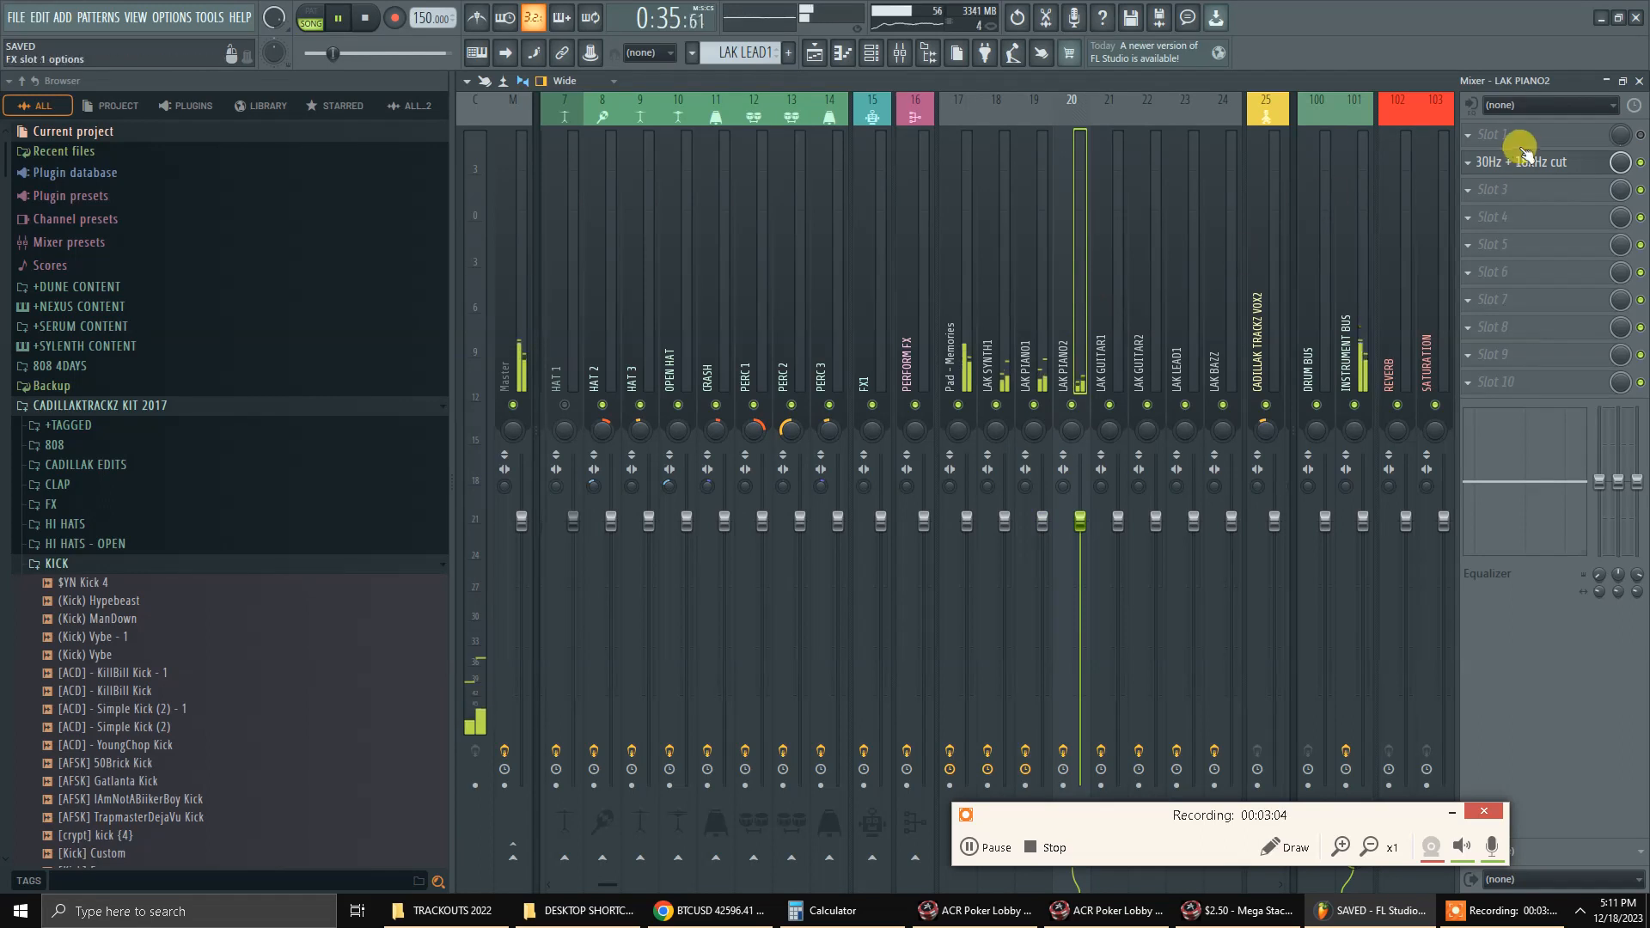
{"action": "left_click", "coordinate": [1547, 172]}
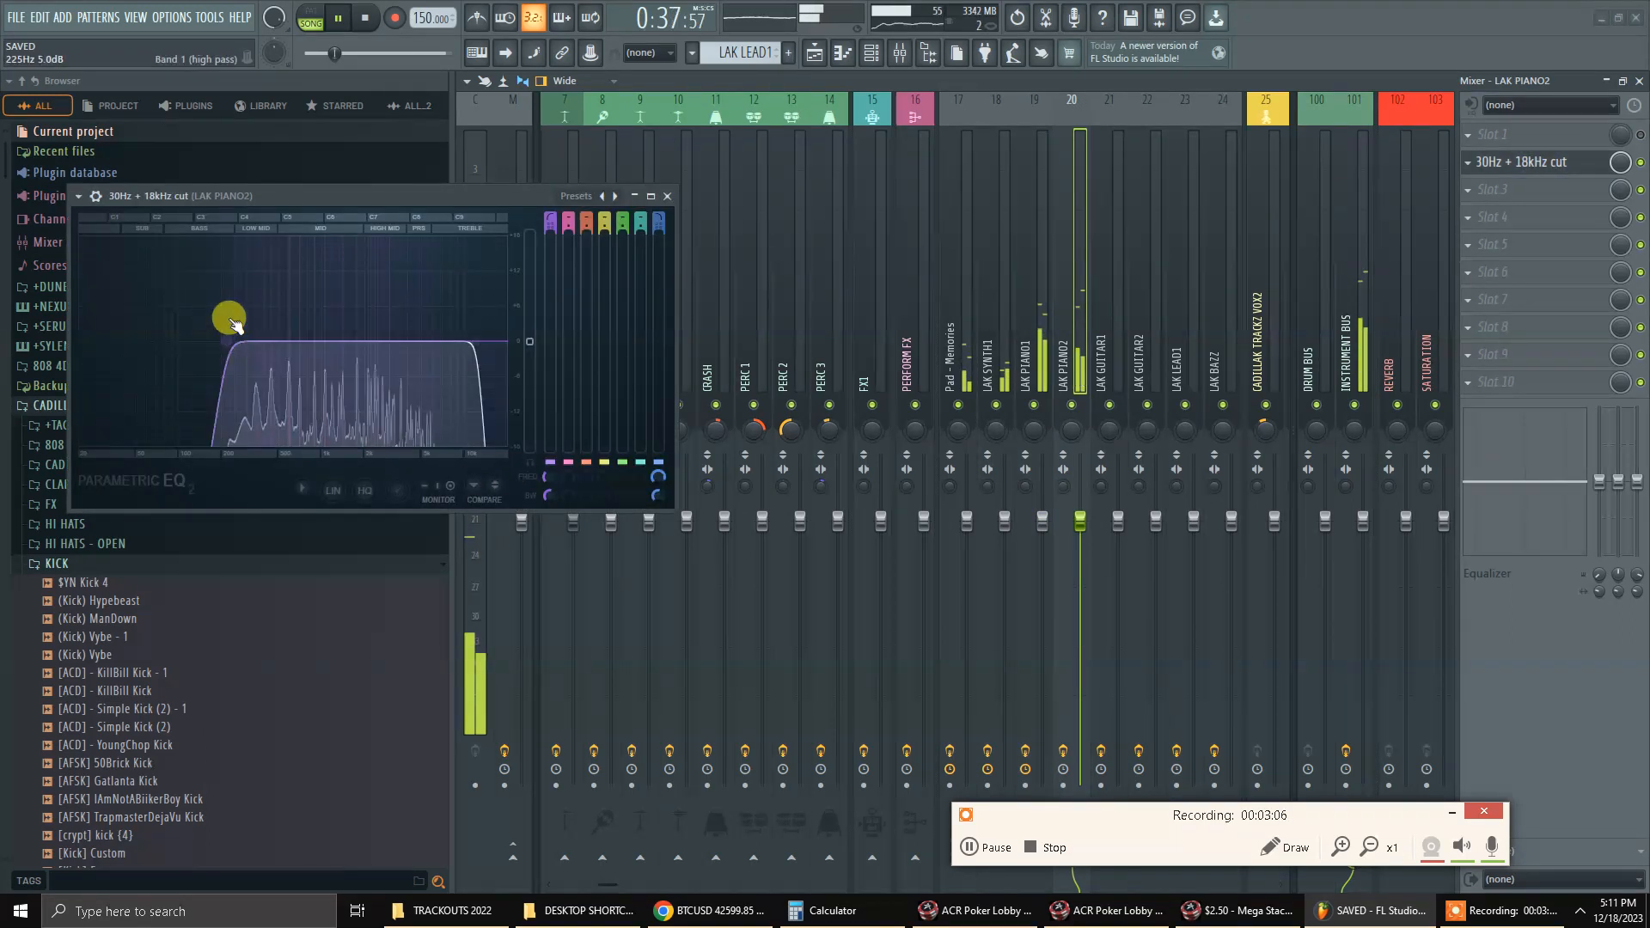
{"action": "left_click_drag", "start_coordinate": [220, 341], "coordinate": [208, 341]}
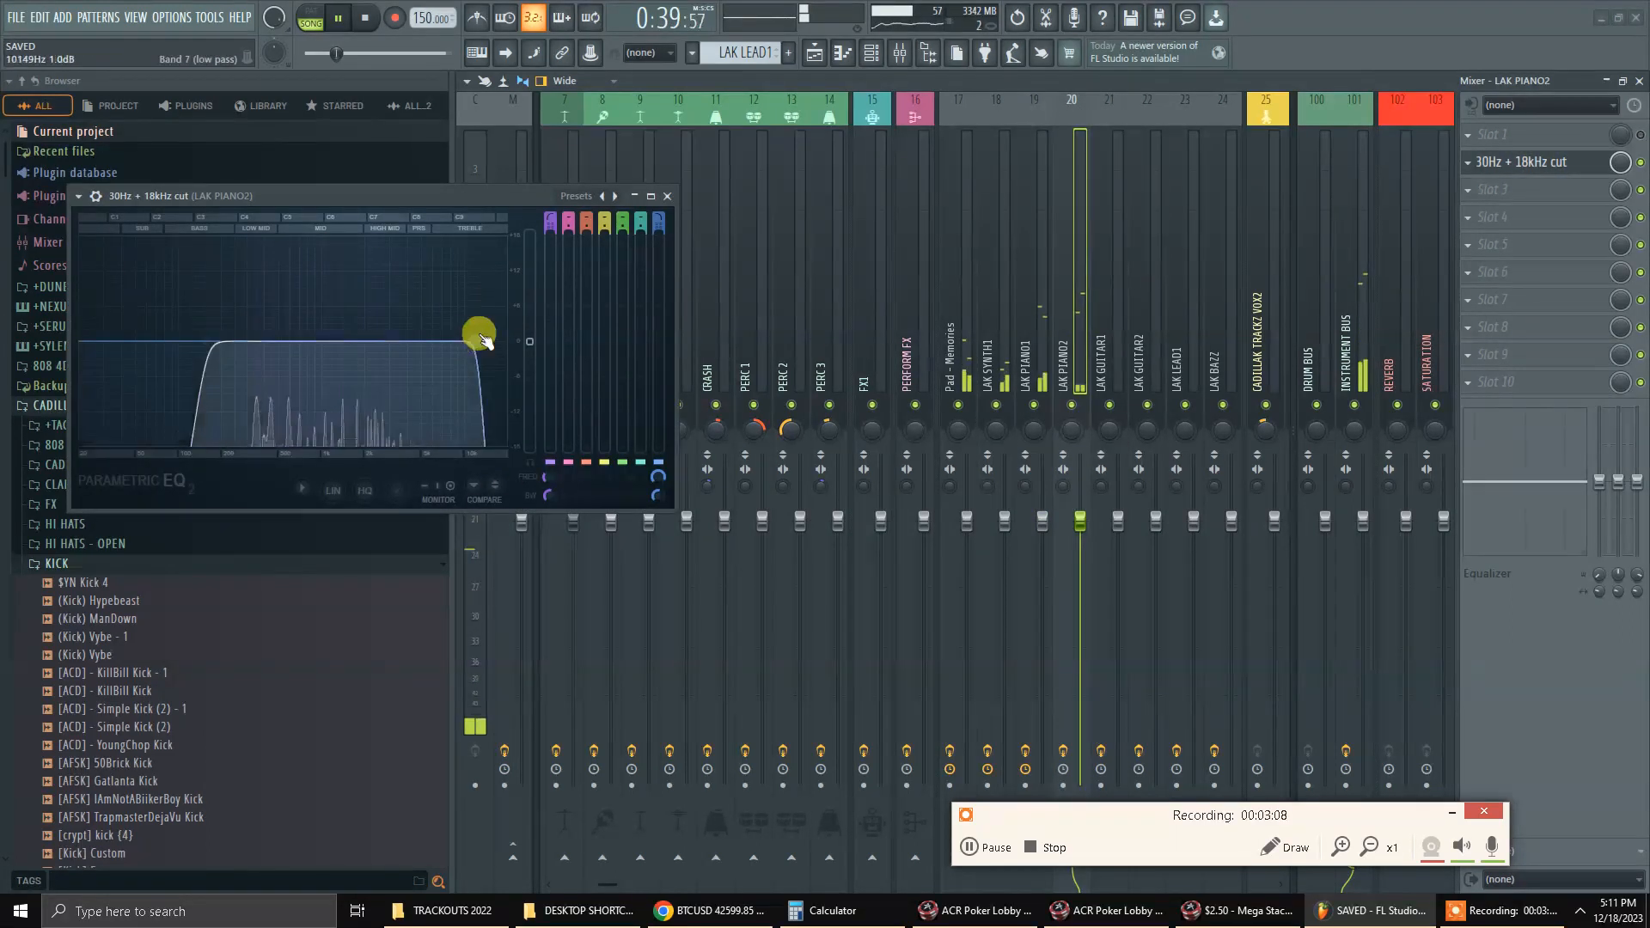
{"action": "left_click", "coordinate": [666, 196]}
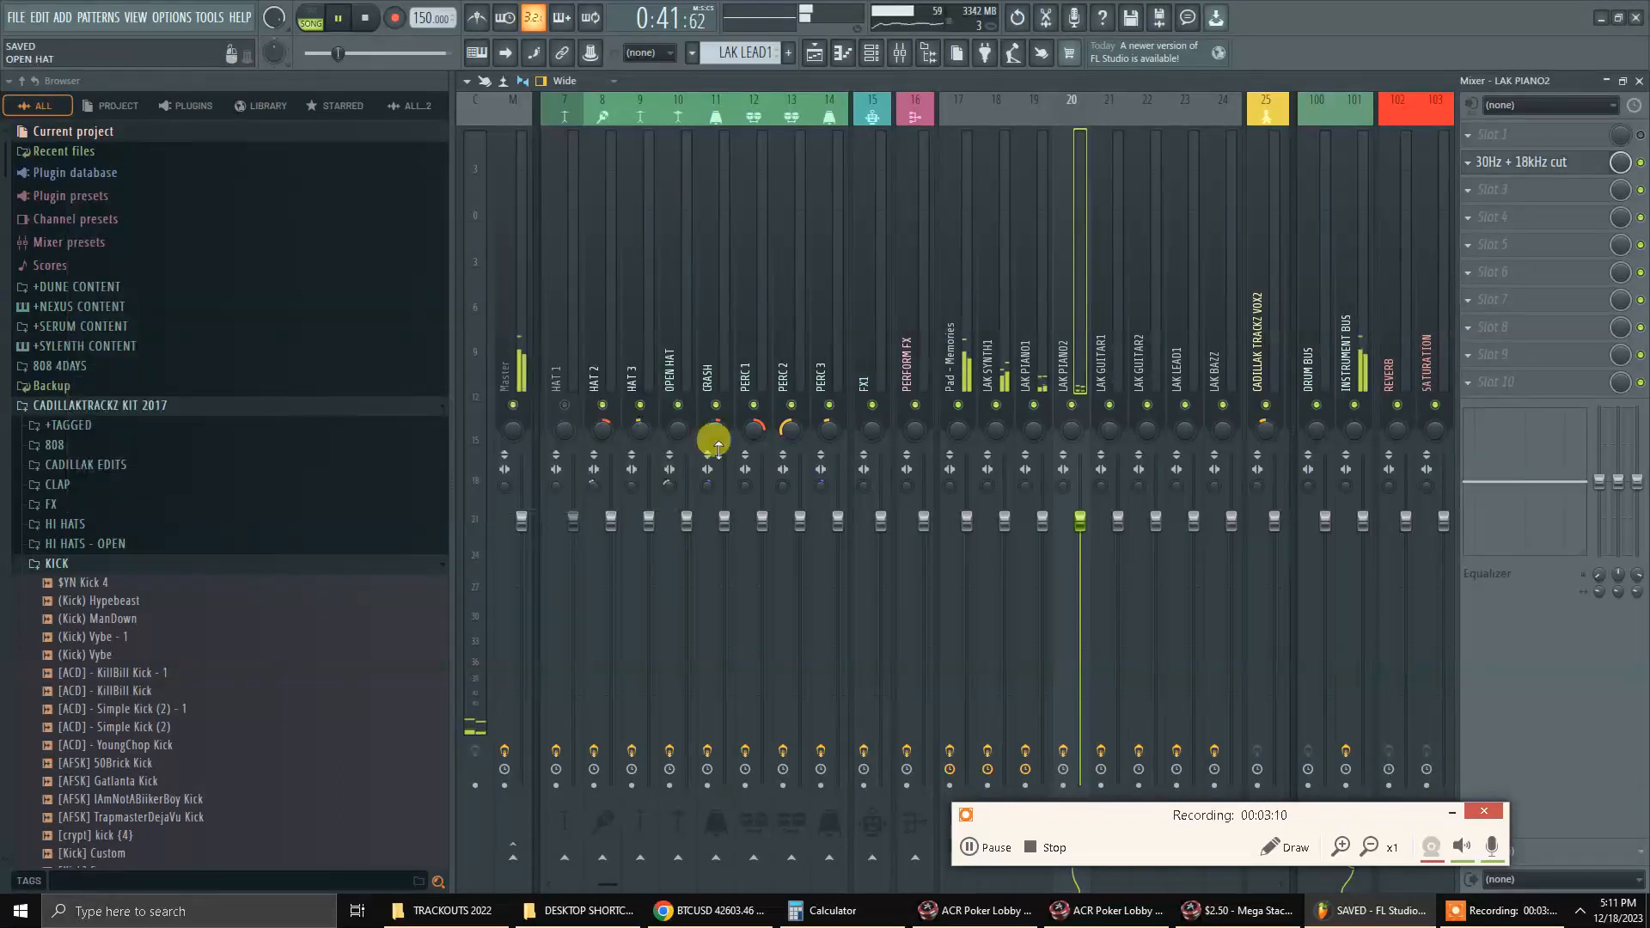
Move playback to about bar 22 and enable the LAK GUITAR1 channel in the channel rack.
{"action": "key", "text": "F9"}
{"action": "key", "text": "F5"}
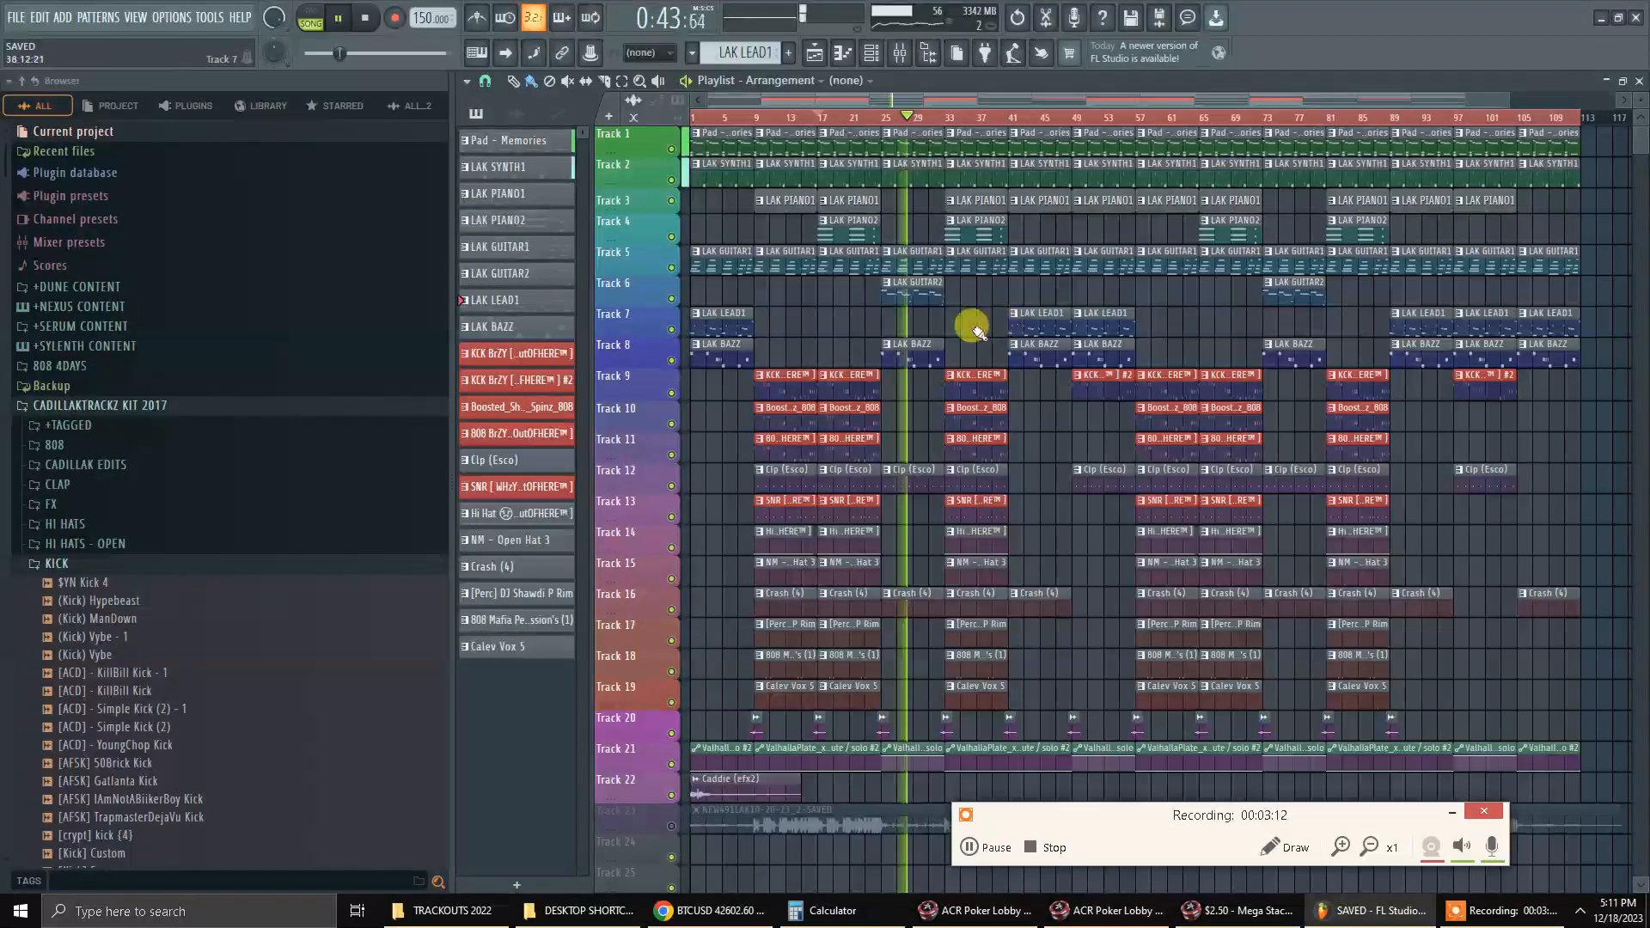
{"action": "left_click", "coordinate": [858, 121]}
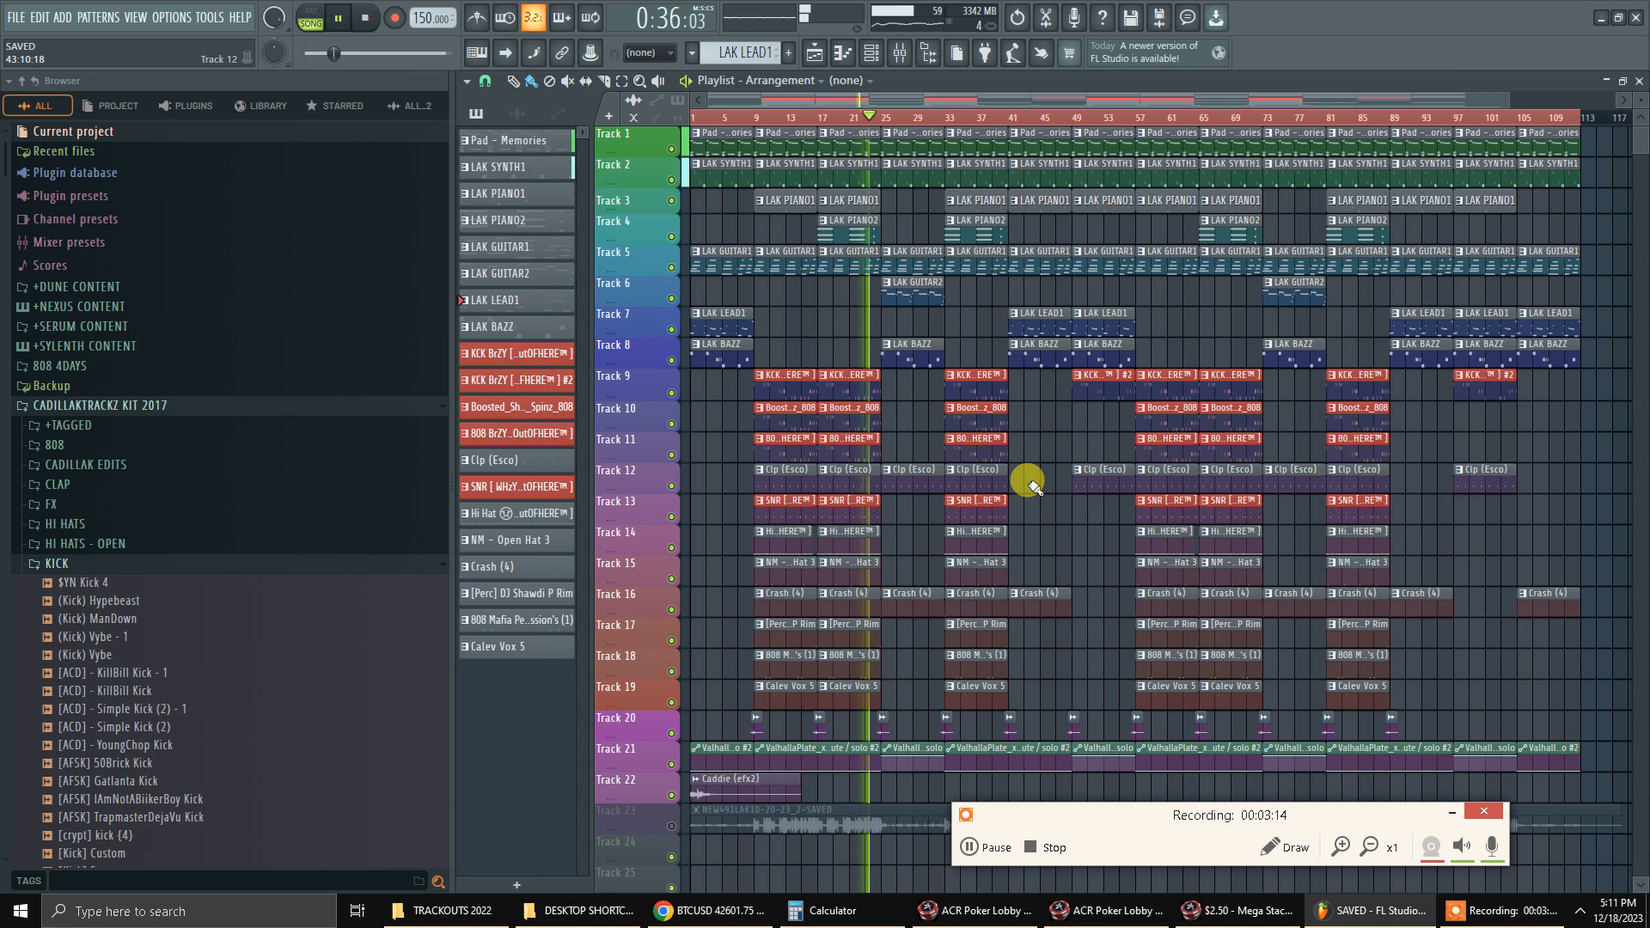
{"action": "key", "text": "F9"}
{"action": "key", "text": "F6"}
{"action": "key", "text": "F7"}
{"action": "key", "text": "F7"}
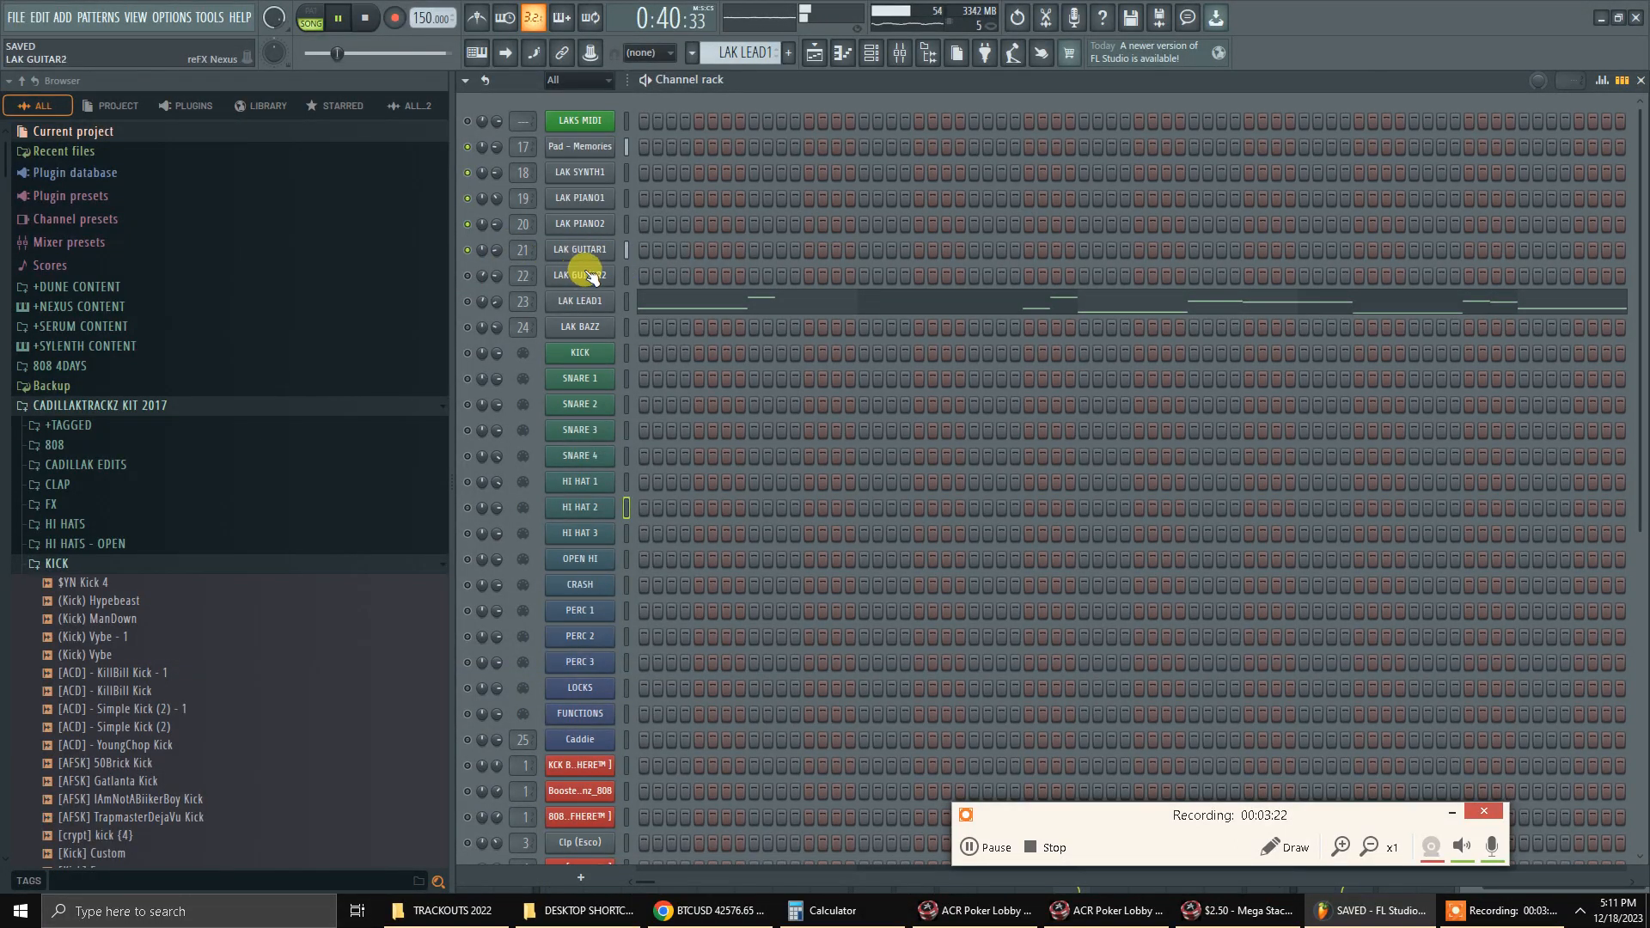
Widen the LAK GUITAR1 track's 30Hz + 18kHz cut EQ, lowering the high-pass to about 107 Hz and raising the low-pass cutoff.
{"action": "key", "text": "F9"}
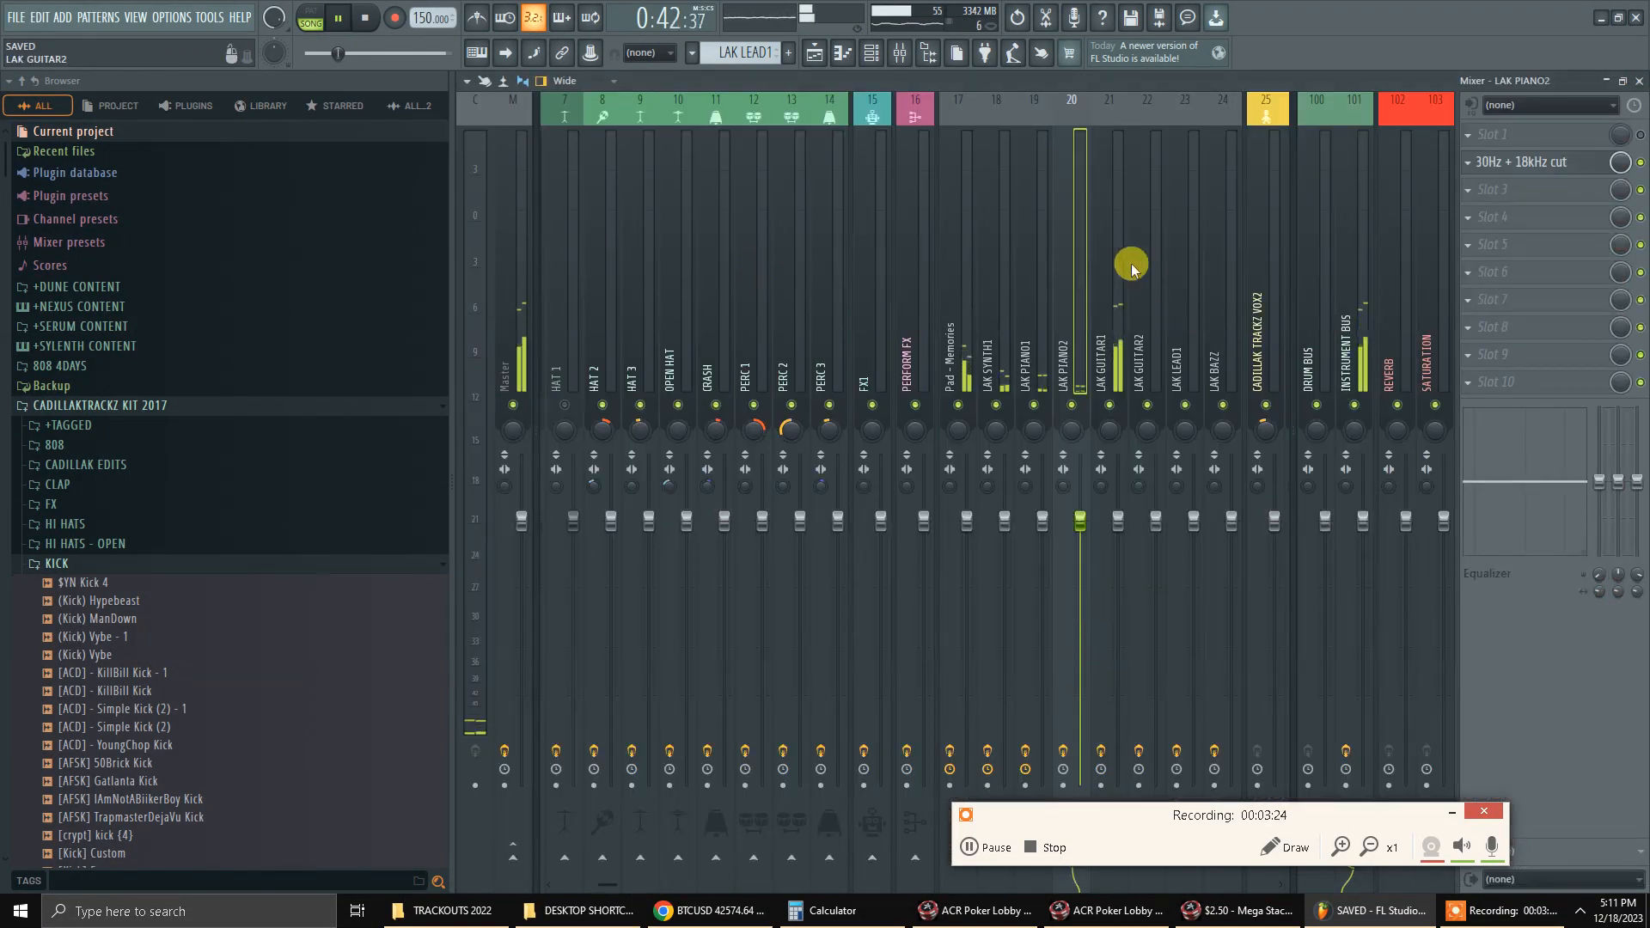
{"action": "left_click", "coordinate": [1506, 162]}
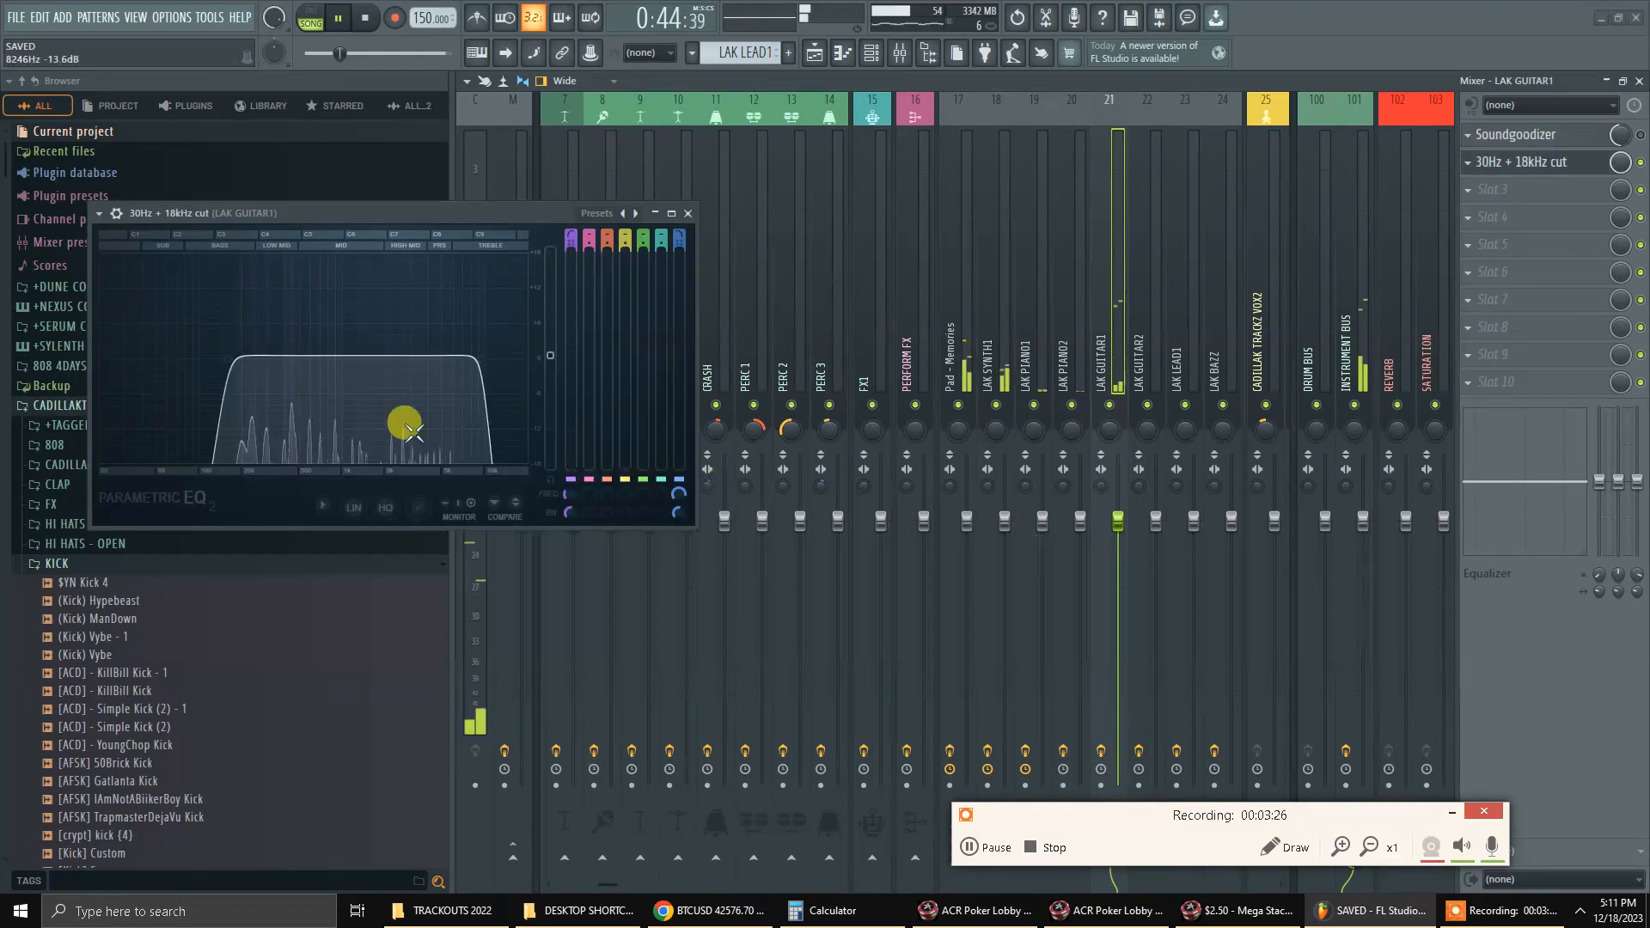
{"action": "left_click_drag", "start_coordinate": [216, 358], "coordinate": [205, 357]}
{"action": "left_click_drag", "start_coordinate": [478, 357], "coordinate": [489, 357]}
{"action": "left_click_drag", "start_coordinate": [196, 368], "coordinate": [186, 361]}
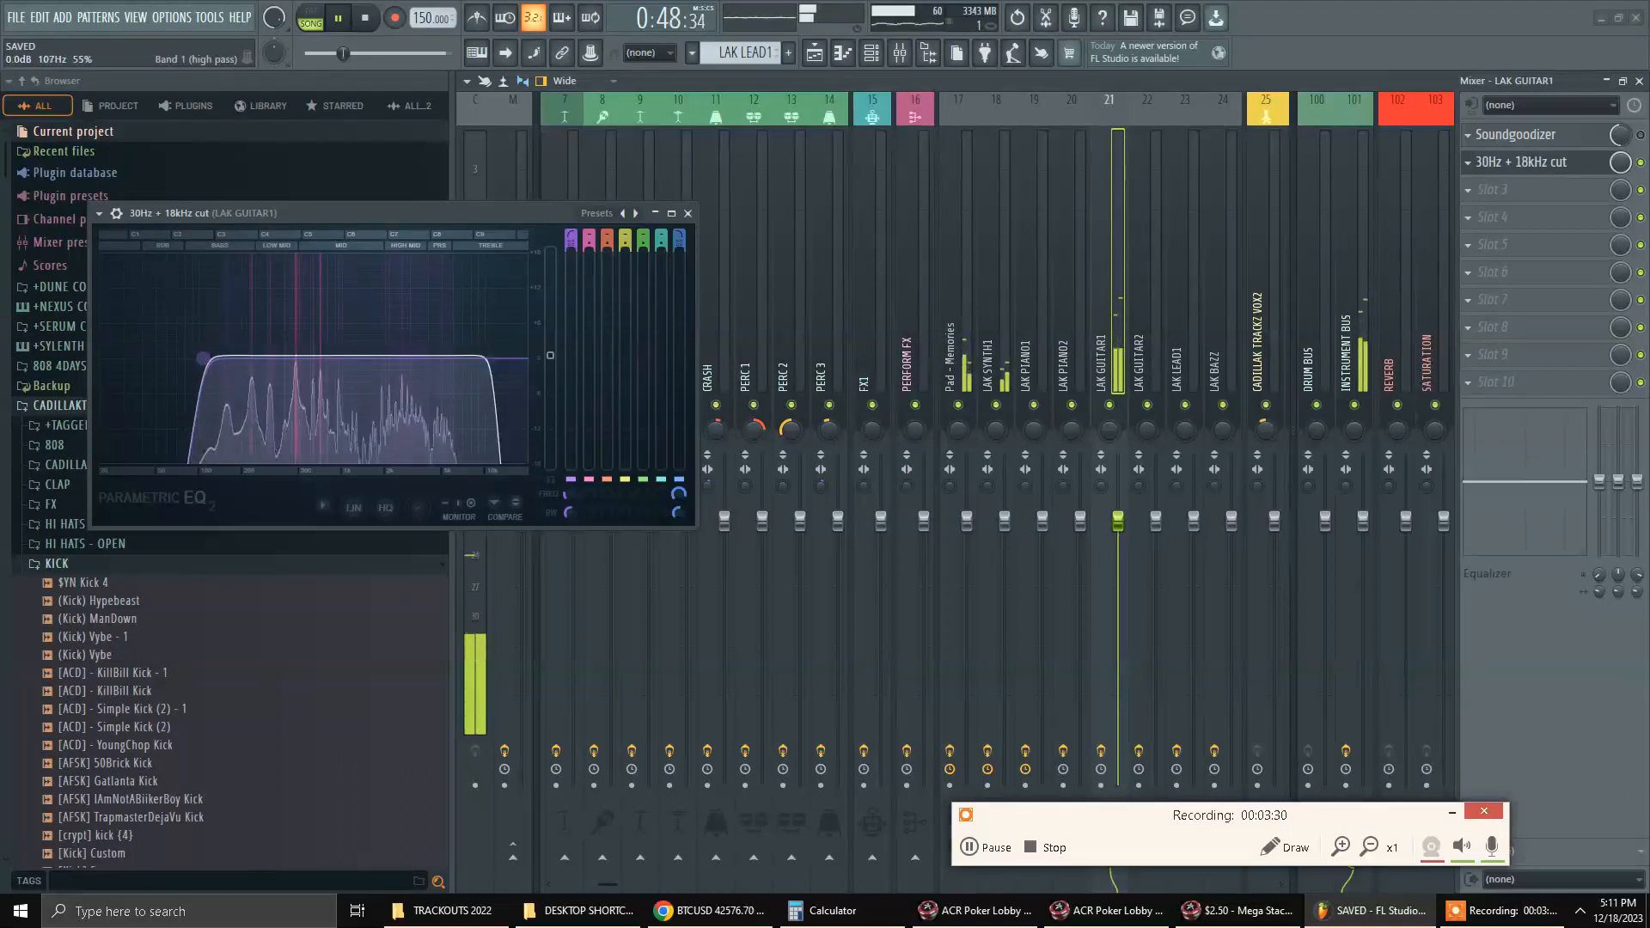
Raise the low-pass cutoff in the LAK GUITAR1 track's 30Hz + 18kHz cut EQ to about 18.4 kHz and close the EQ.
{"action": "left_click", "coordinate": [492, 358]}
{"action": "left_click_drag", "start_coordinate": [492, 359], "coordinate": [526, 346]}
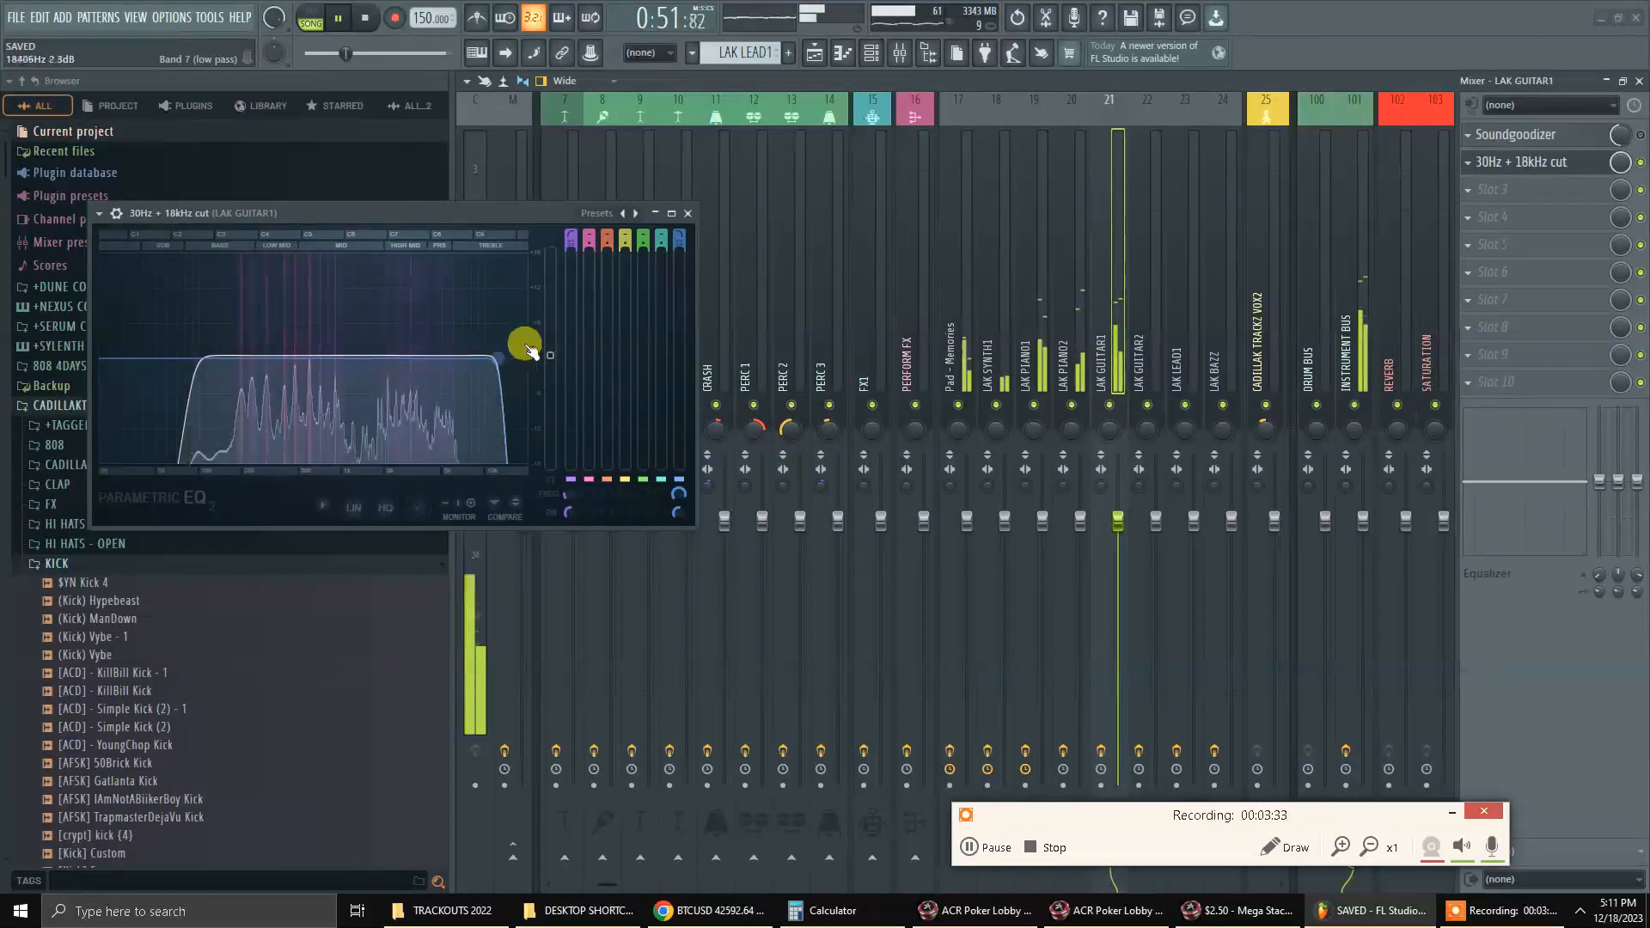
{"action": "left_click", "coordinate": [687, 213]}
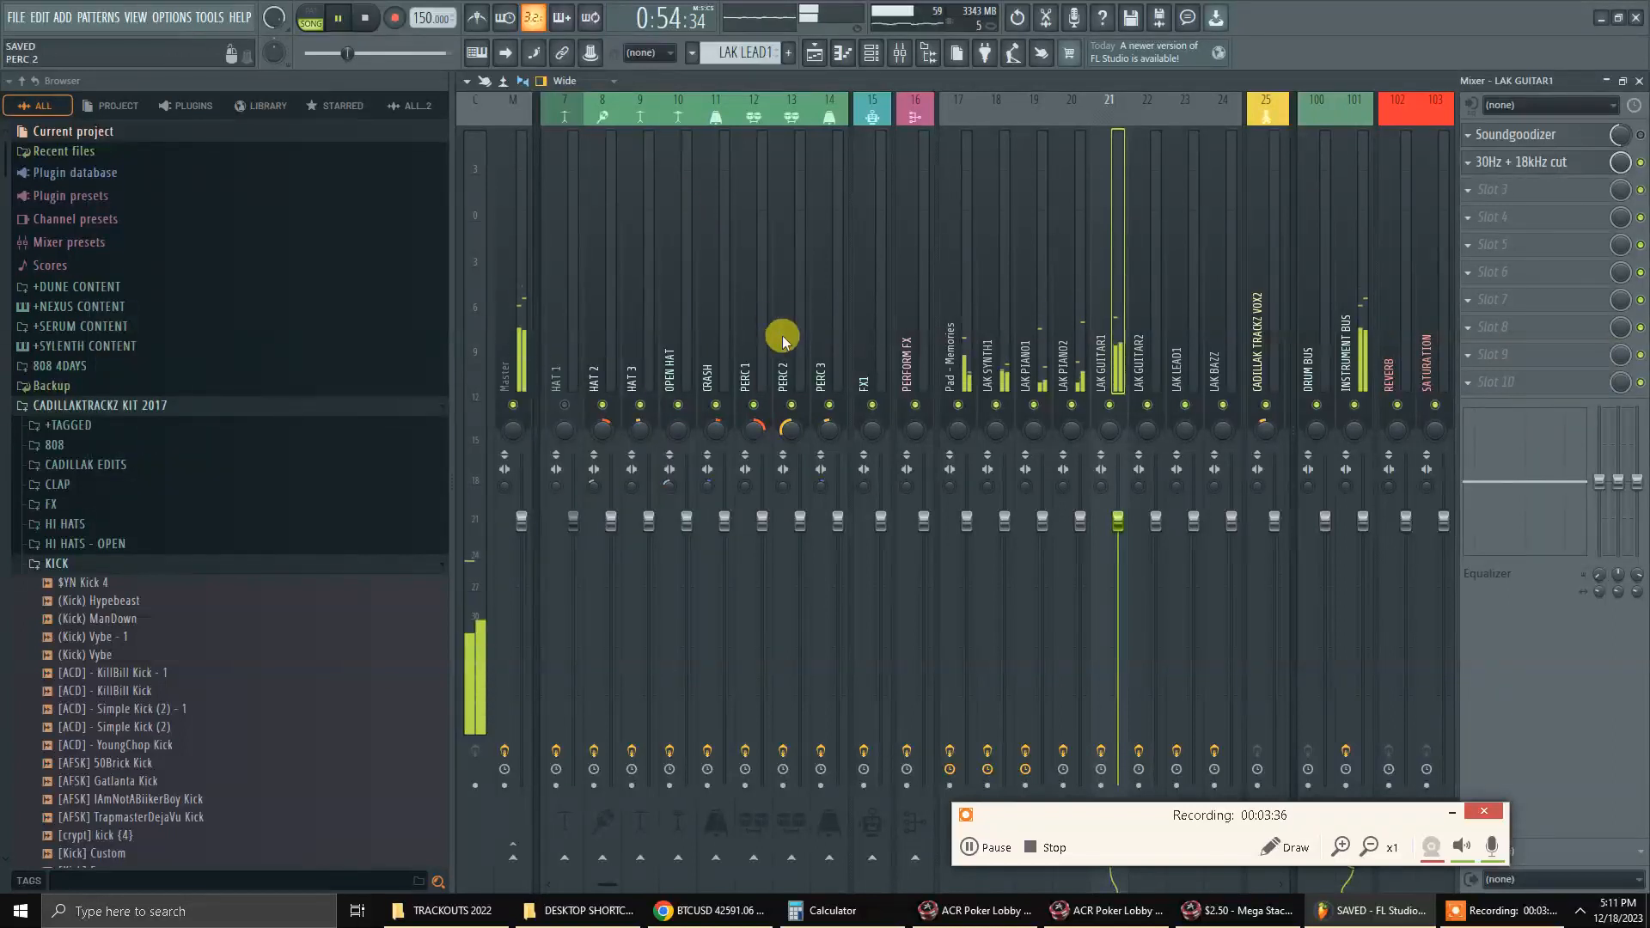
Raise the LAK GUITAR1 channel's volume slightly in the channel rack and return to the mixer.
{"action": "key", "text": "F6"}
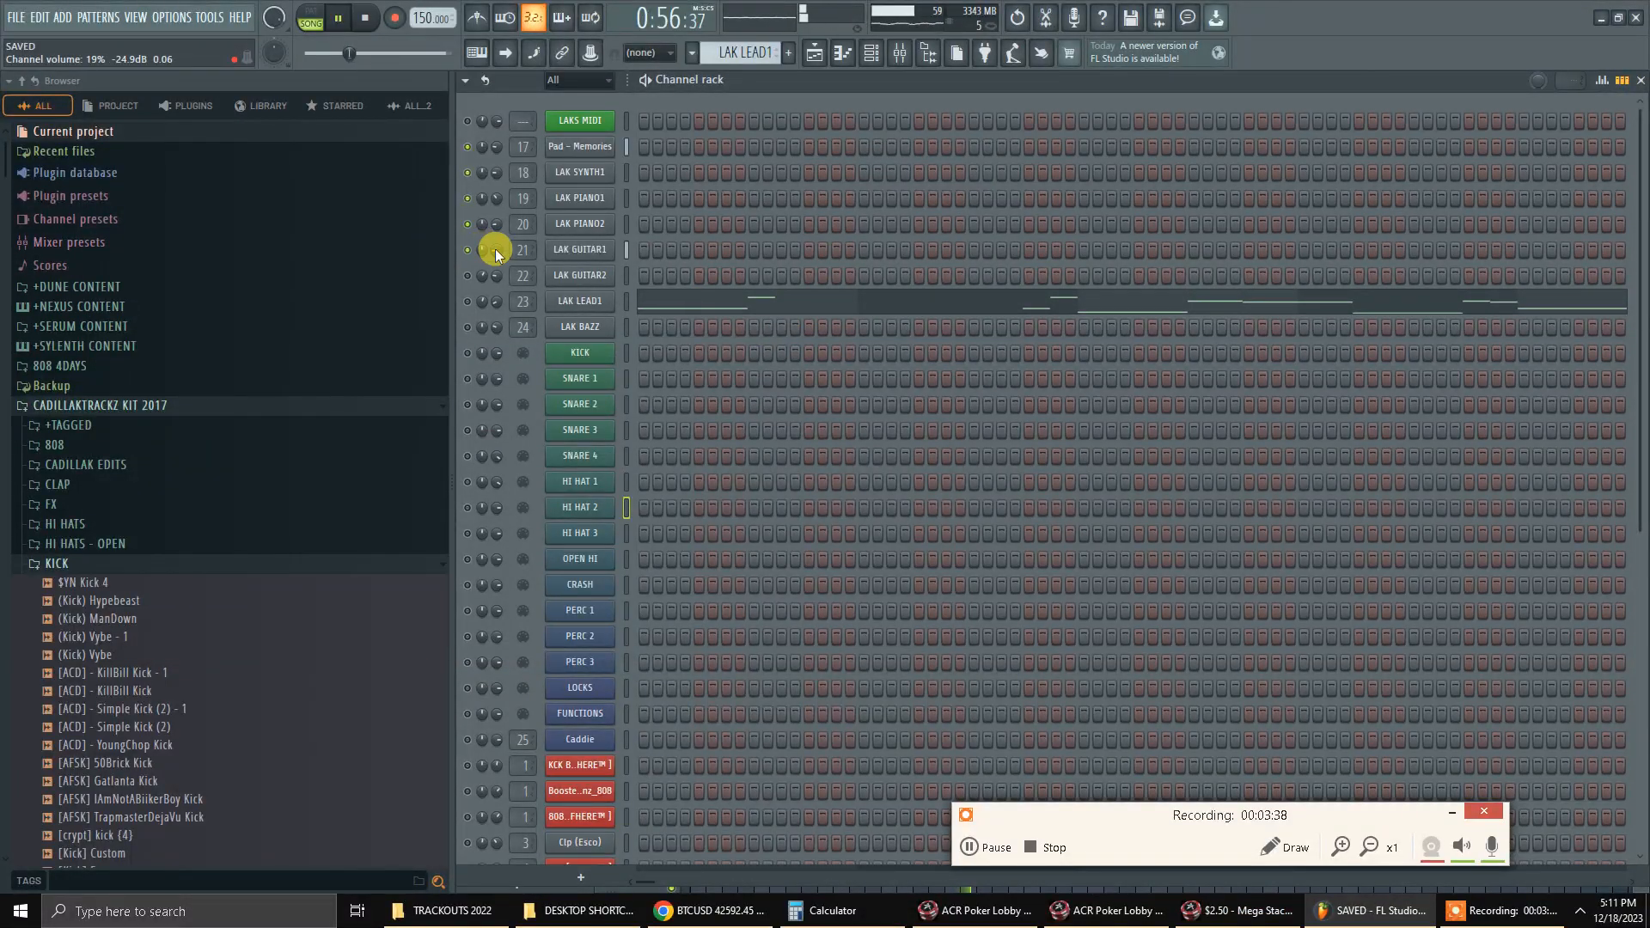
{"action": "left_click_drag", "start_coordinate": [495, 250], "coordinate": [495, 245]}
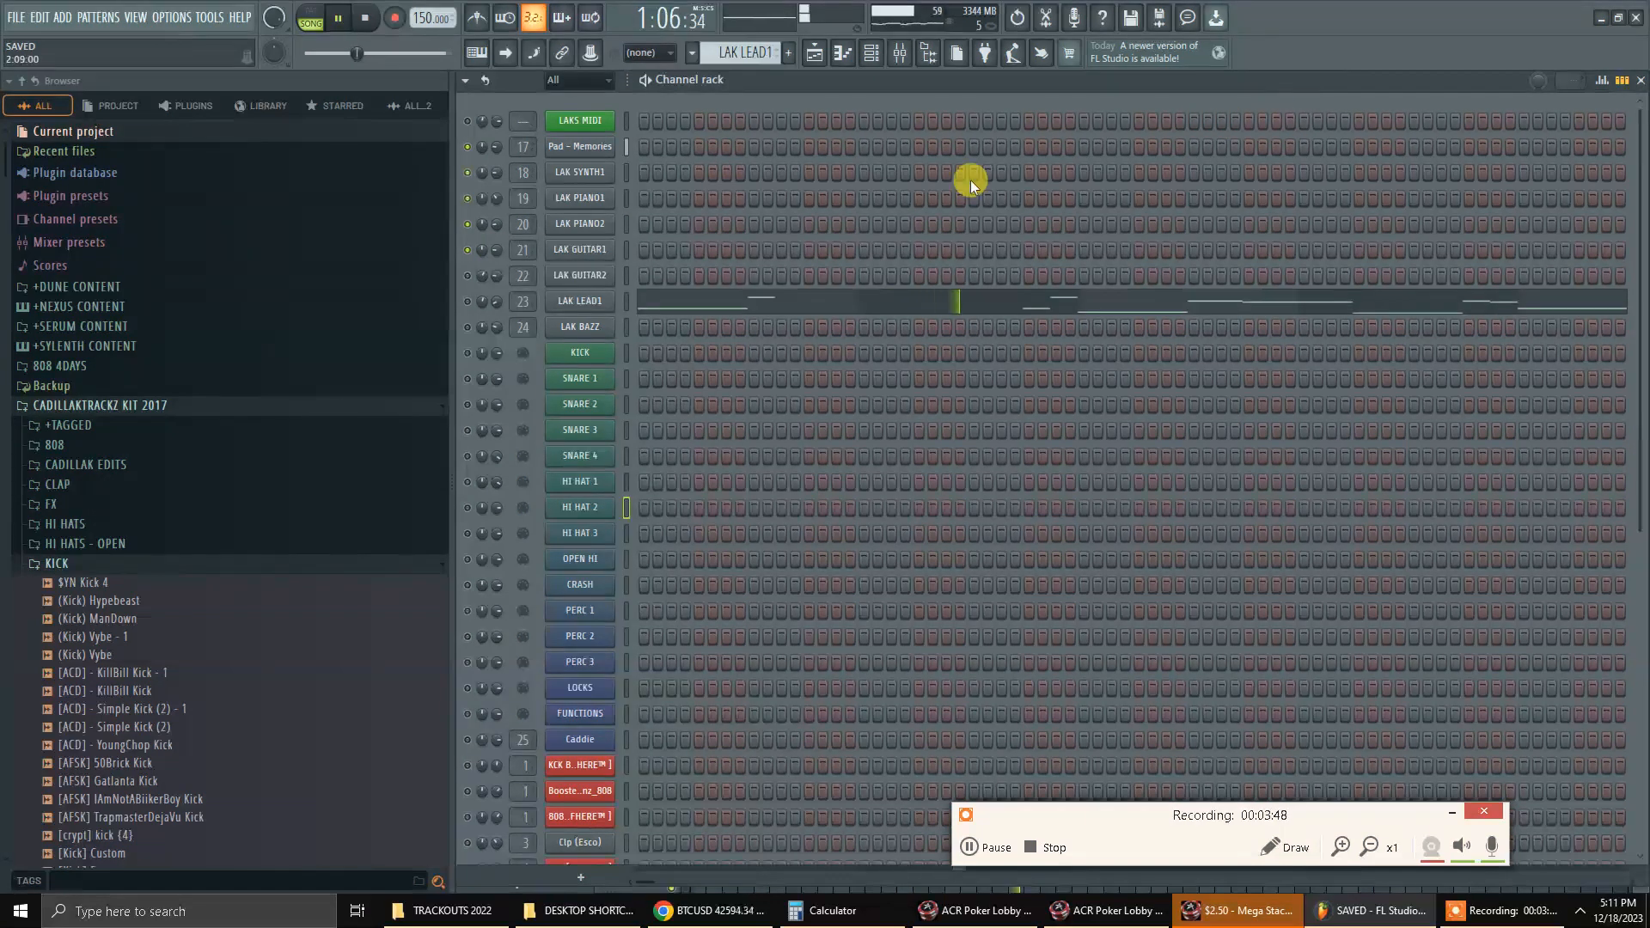
{"action": "key", "text": "F9"}
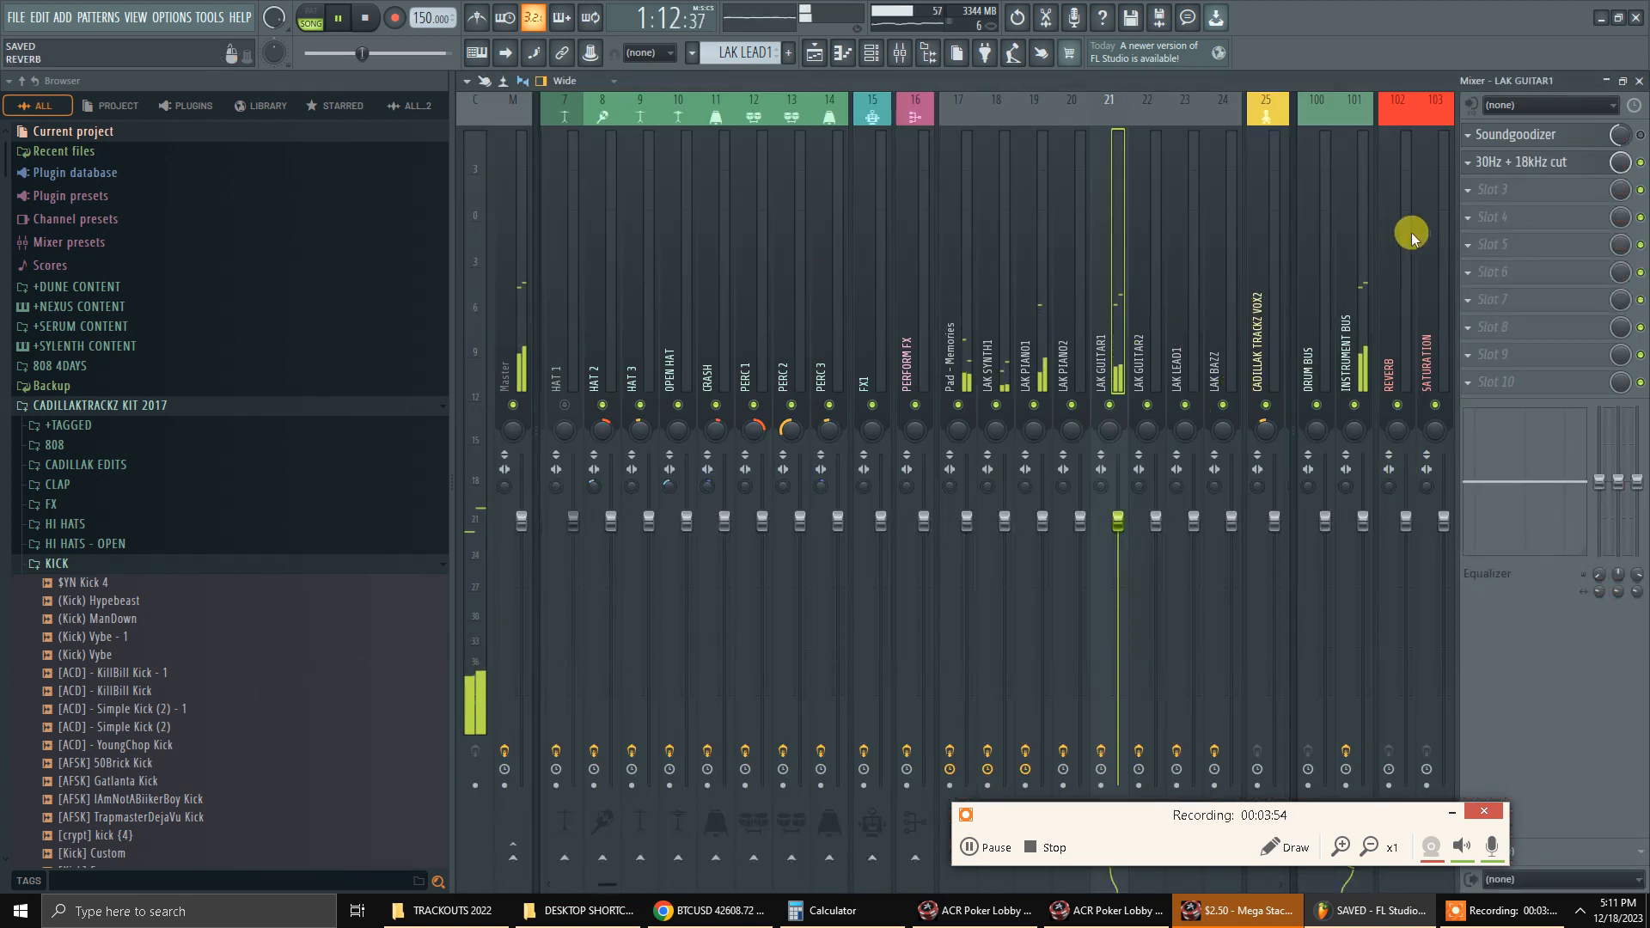
Enable the LAK GUITAR2 channel and move playback to bar 25, where the LAK GUITAR2 clip begins.
{"action": "key", "text": "F6"}
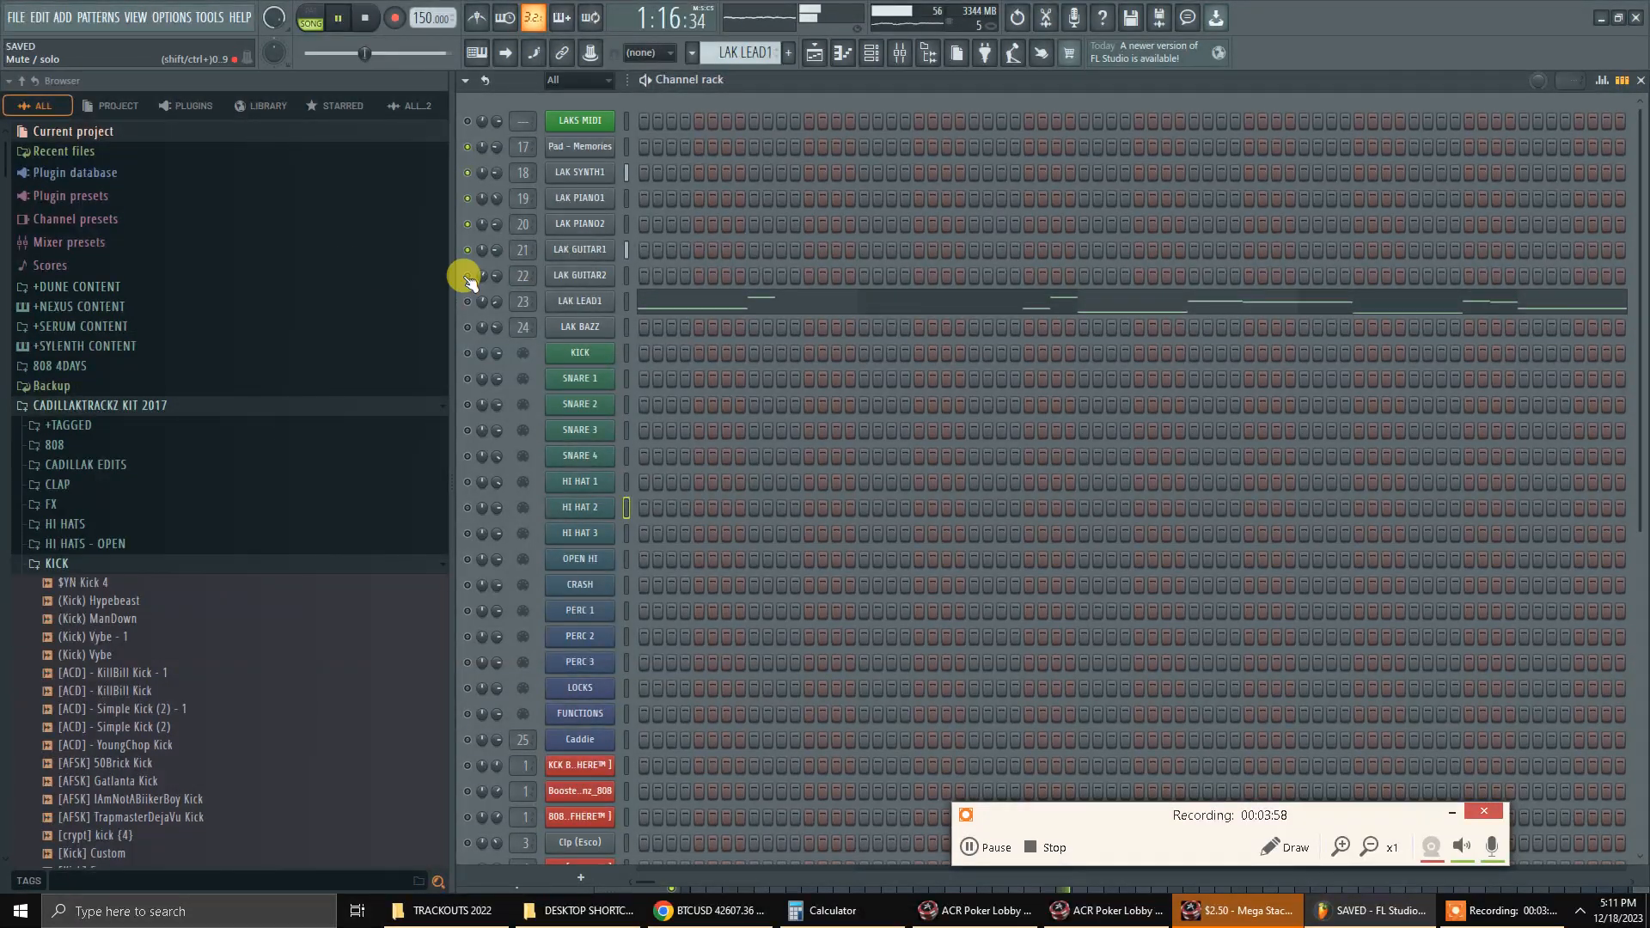
{"action": "left_click", "coordinate": [827, 60]}
{"action": "left_click", "coordinate": [885, 120]}
{"action": "key", "text": "F9"}
Solo the LAK GUITAR2 mixer track and stop playback.
{"action": "left_click", "coordinate": [1148, 310]}
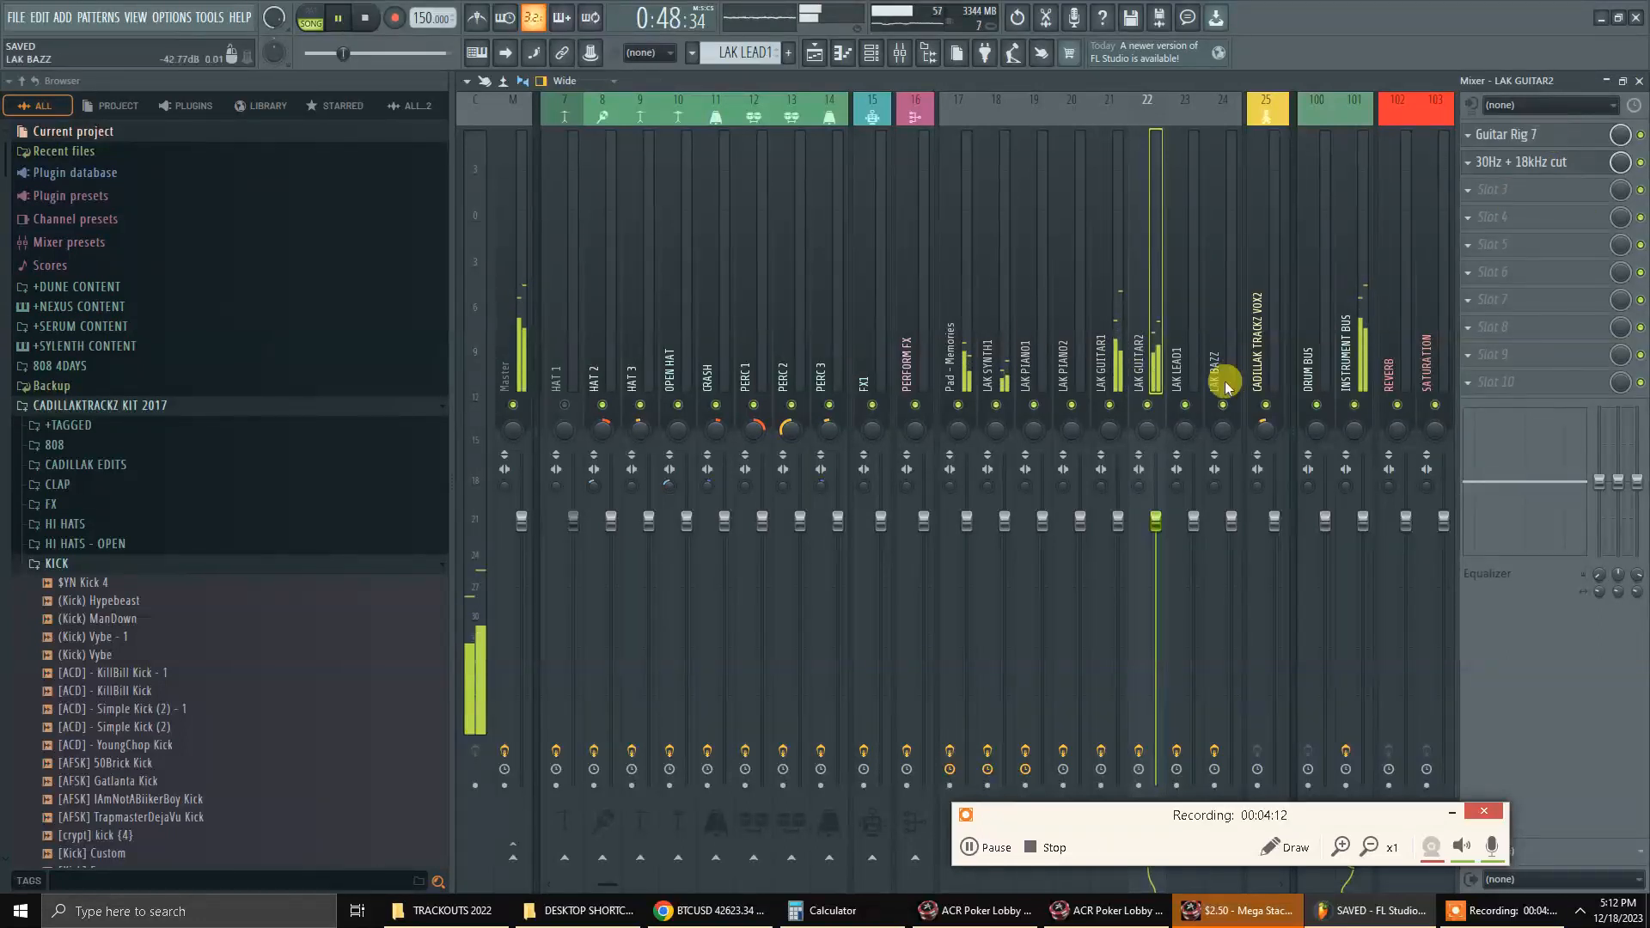
{"action": "right_click", "coordinate": [1147, 405]}
{"action": "key", "text": "space"}
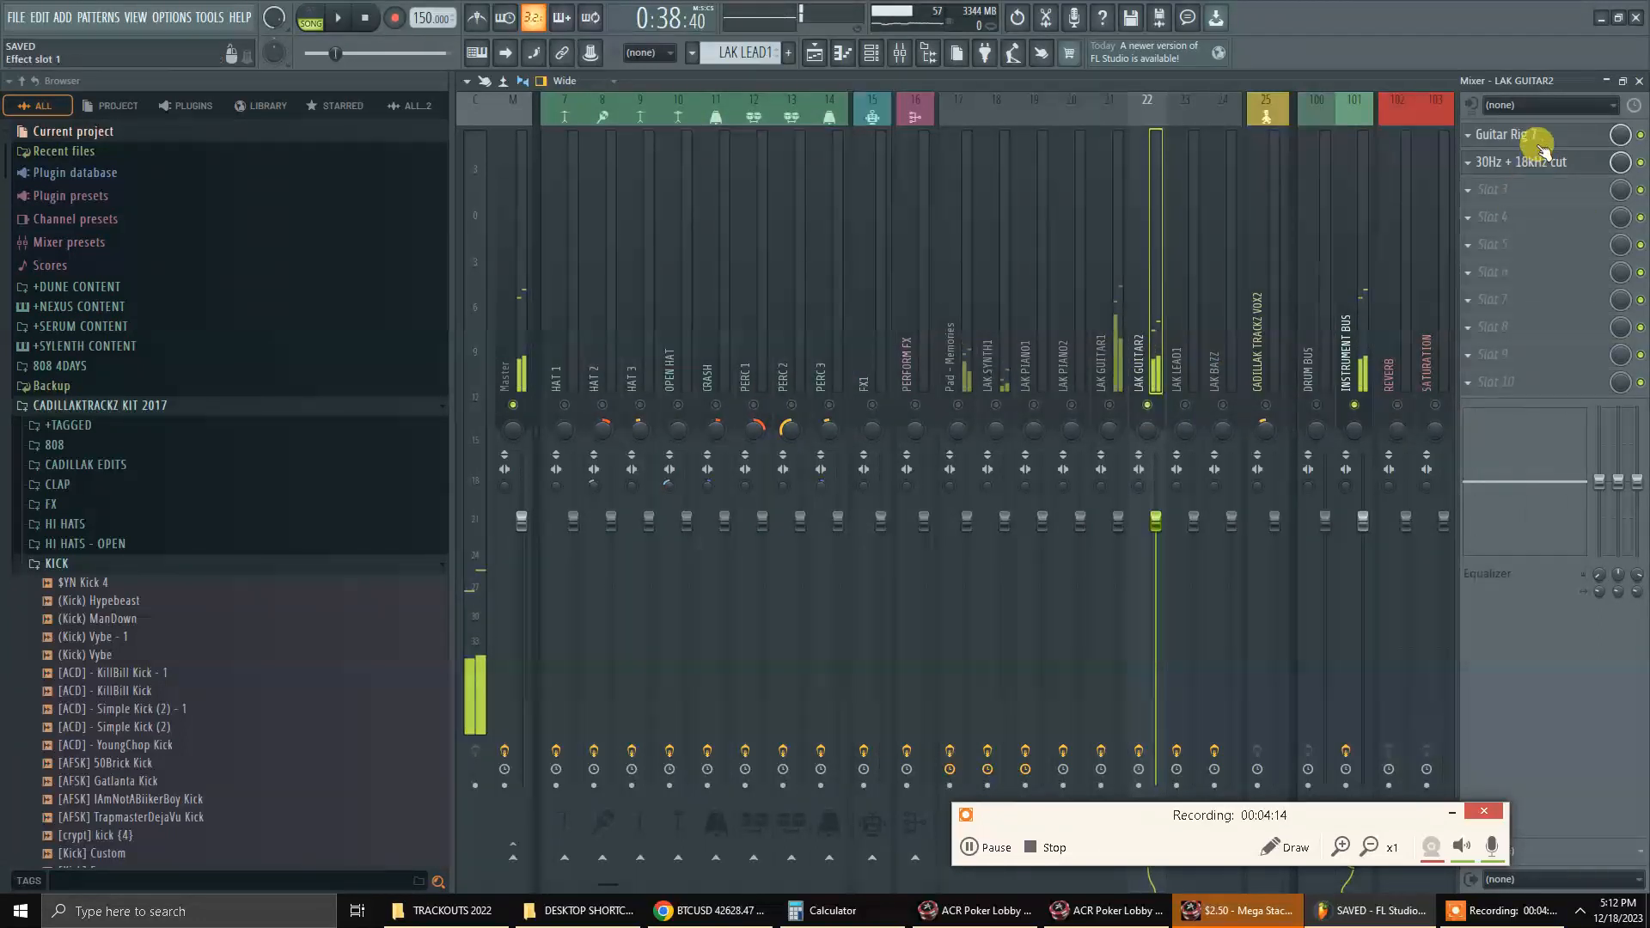
Inspect the Guitar Rig 7 effect on the LAK GUITAR2 track and delete it from its slot.
{"action": "left_click", "coordinate": [1513, 135]}
{"action": "left_click_drag", "start_coordinate": [799, 399], "coordinate": [784, 276]}
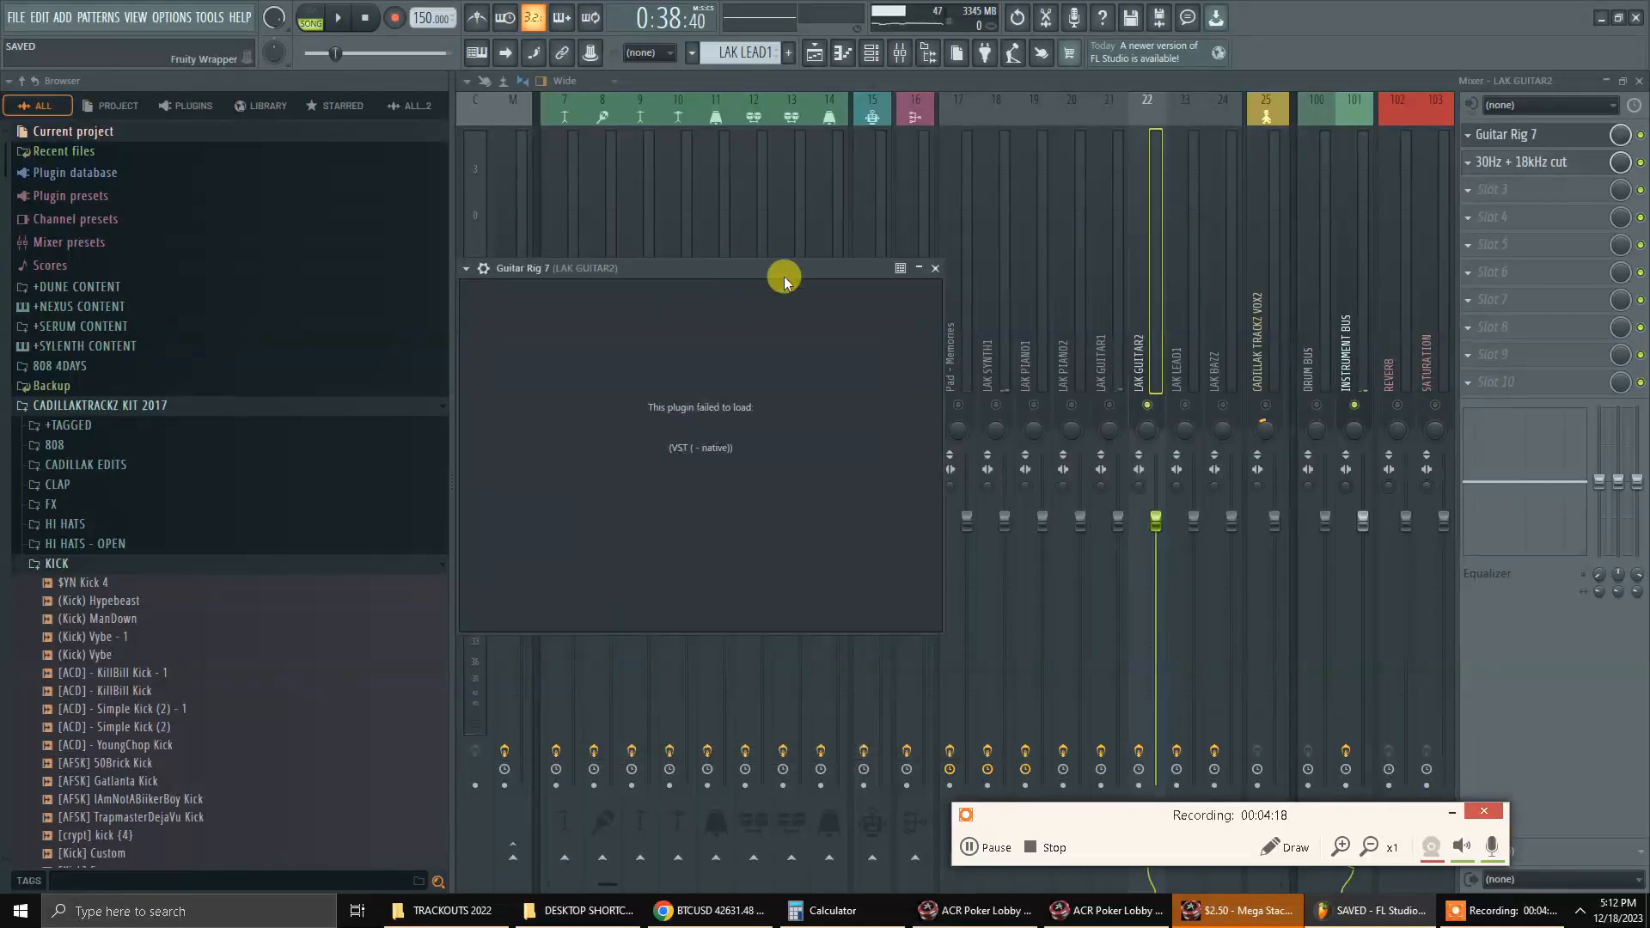
{"action": "key", "text": "Escape"}
{"action": "left_click", "coordinate": [1641, 135]}
{"action": "left_click", "coordinate": [1470, 136]}
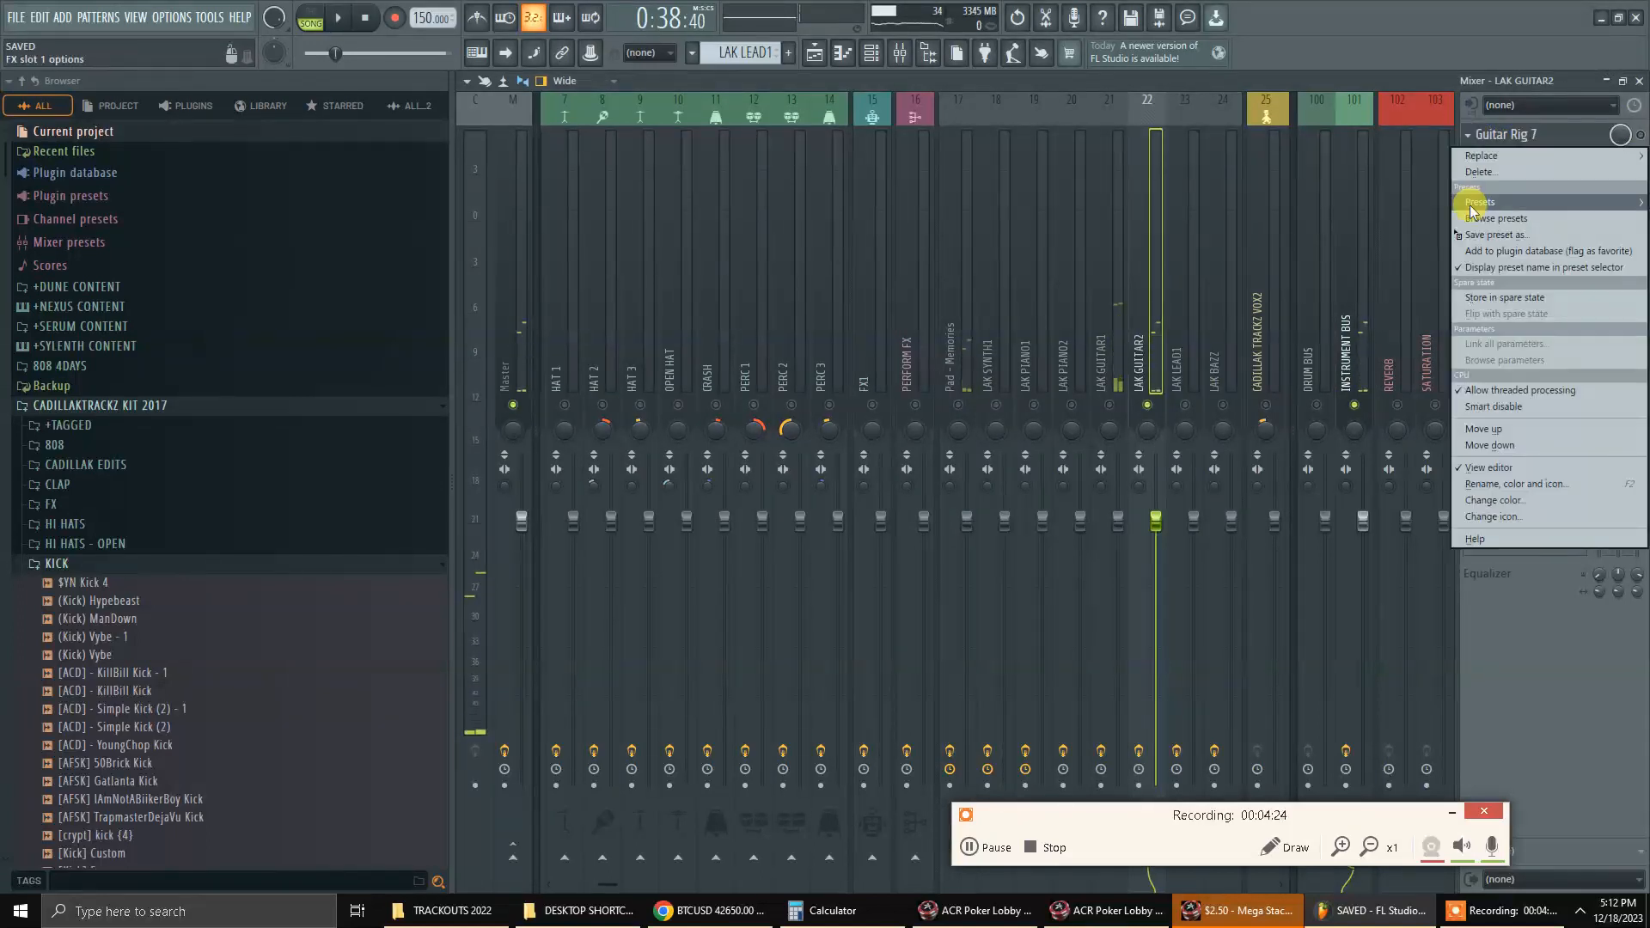
{"action": "left_click", "coordinate": [1488, 173]}
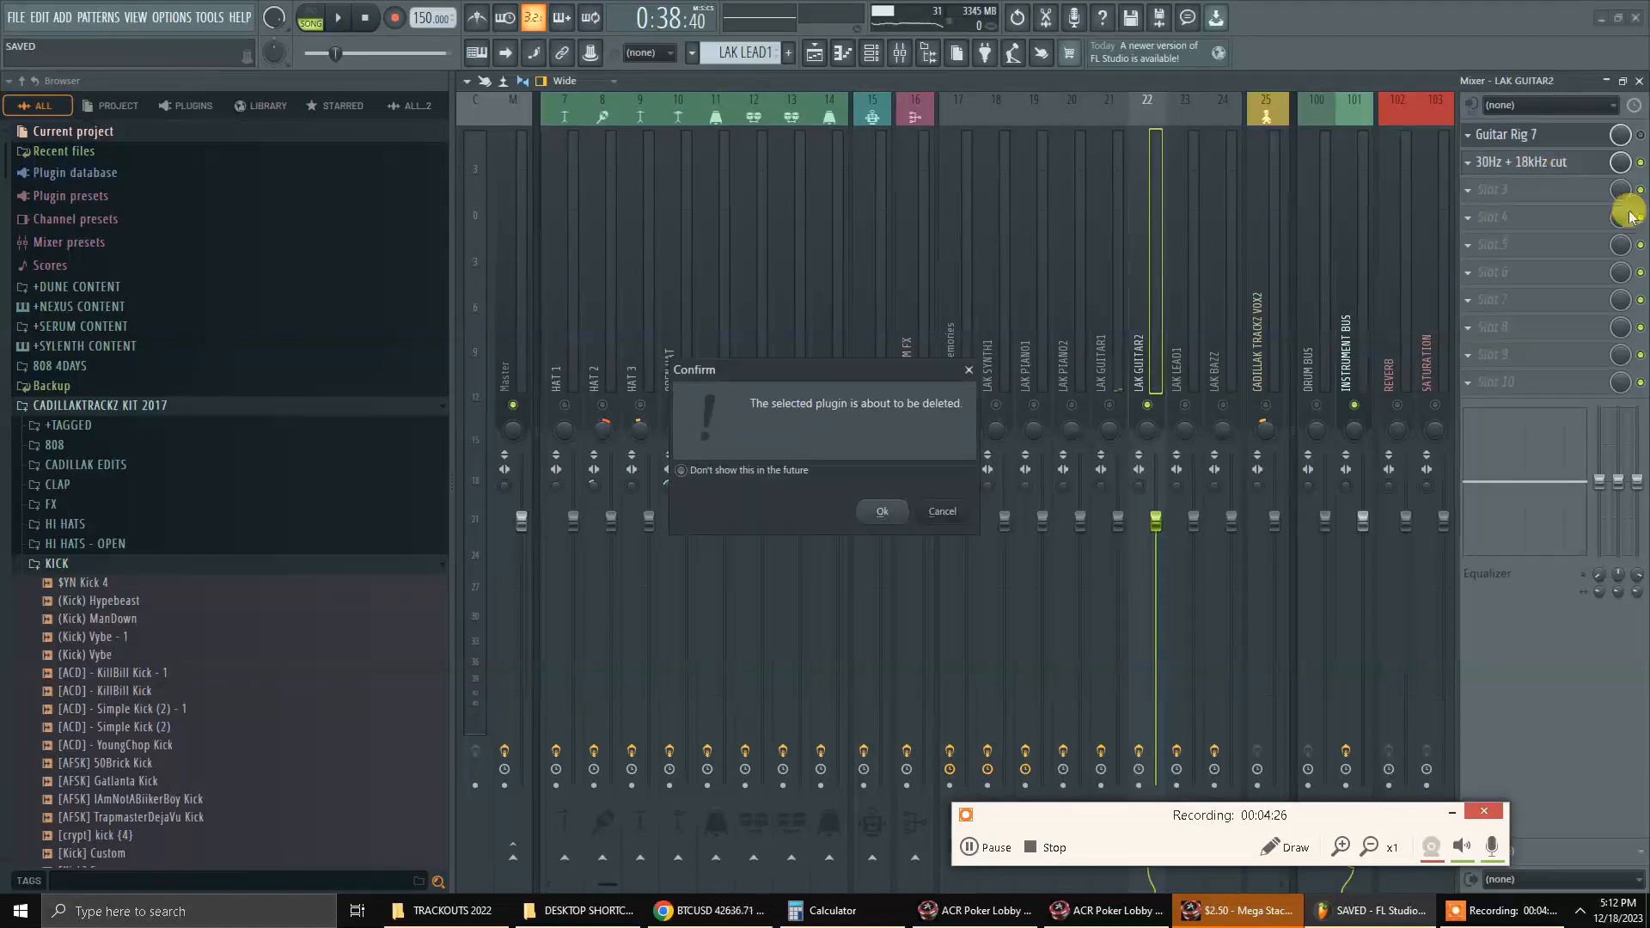
{"action": "left_click", "coordinate": [872, 510]}
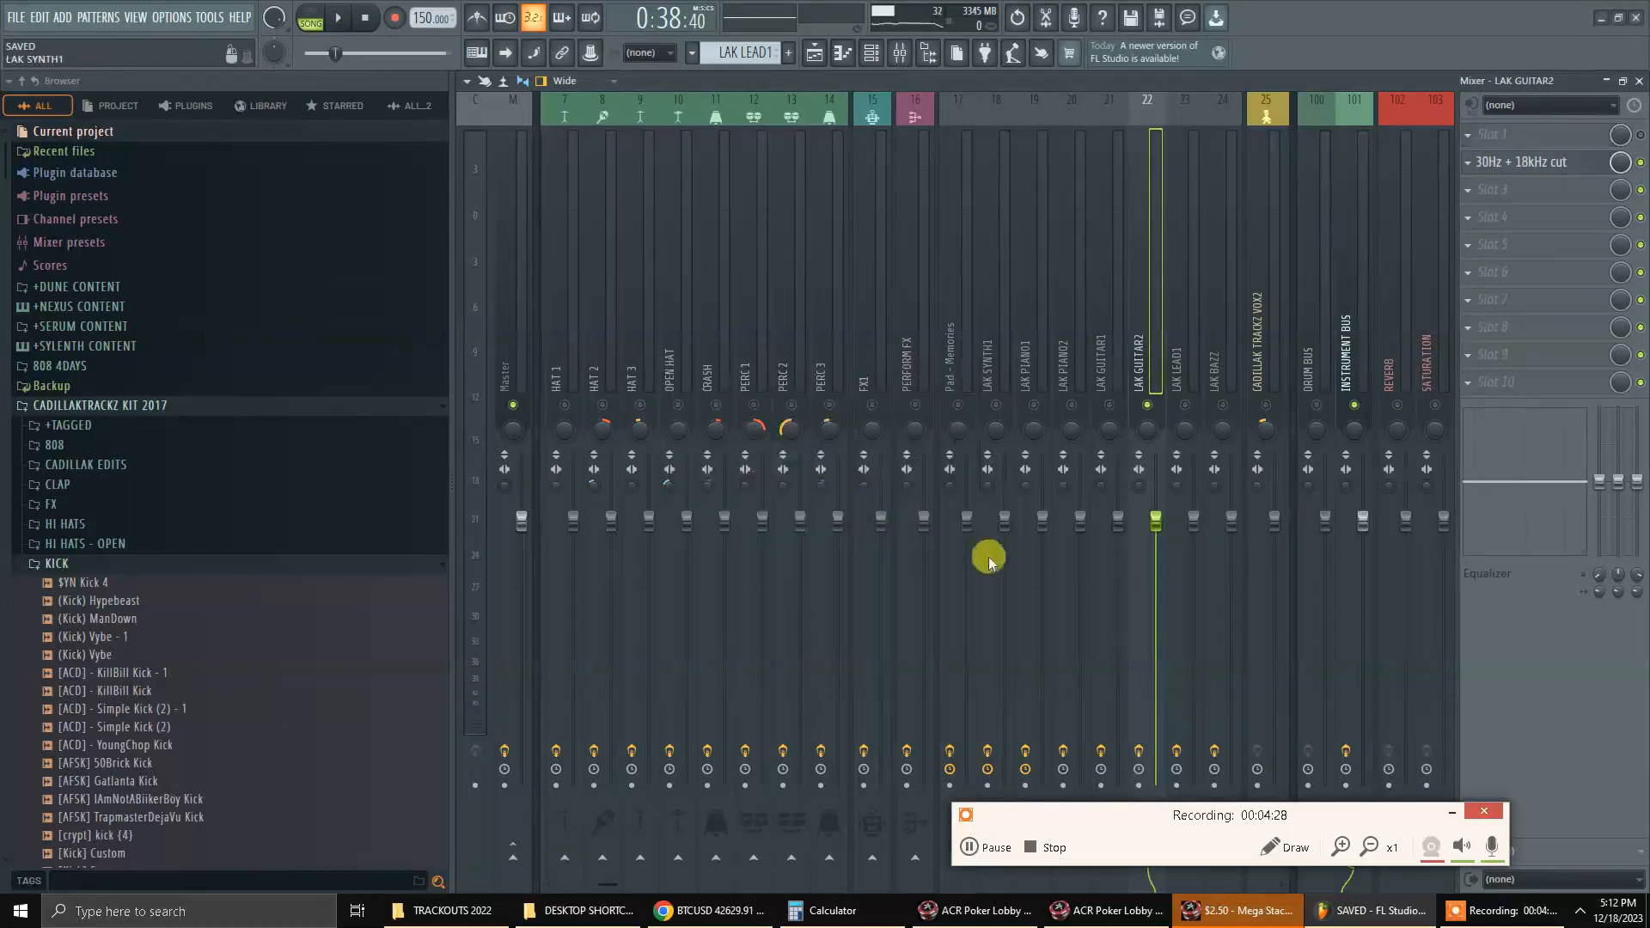
Unmute the LAK GUITAR1 and Pad - Memories mixer tracks and play them together with LAK GUITAR2.
{"action": "left_click", "coordinate": [1110, 405]}
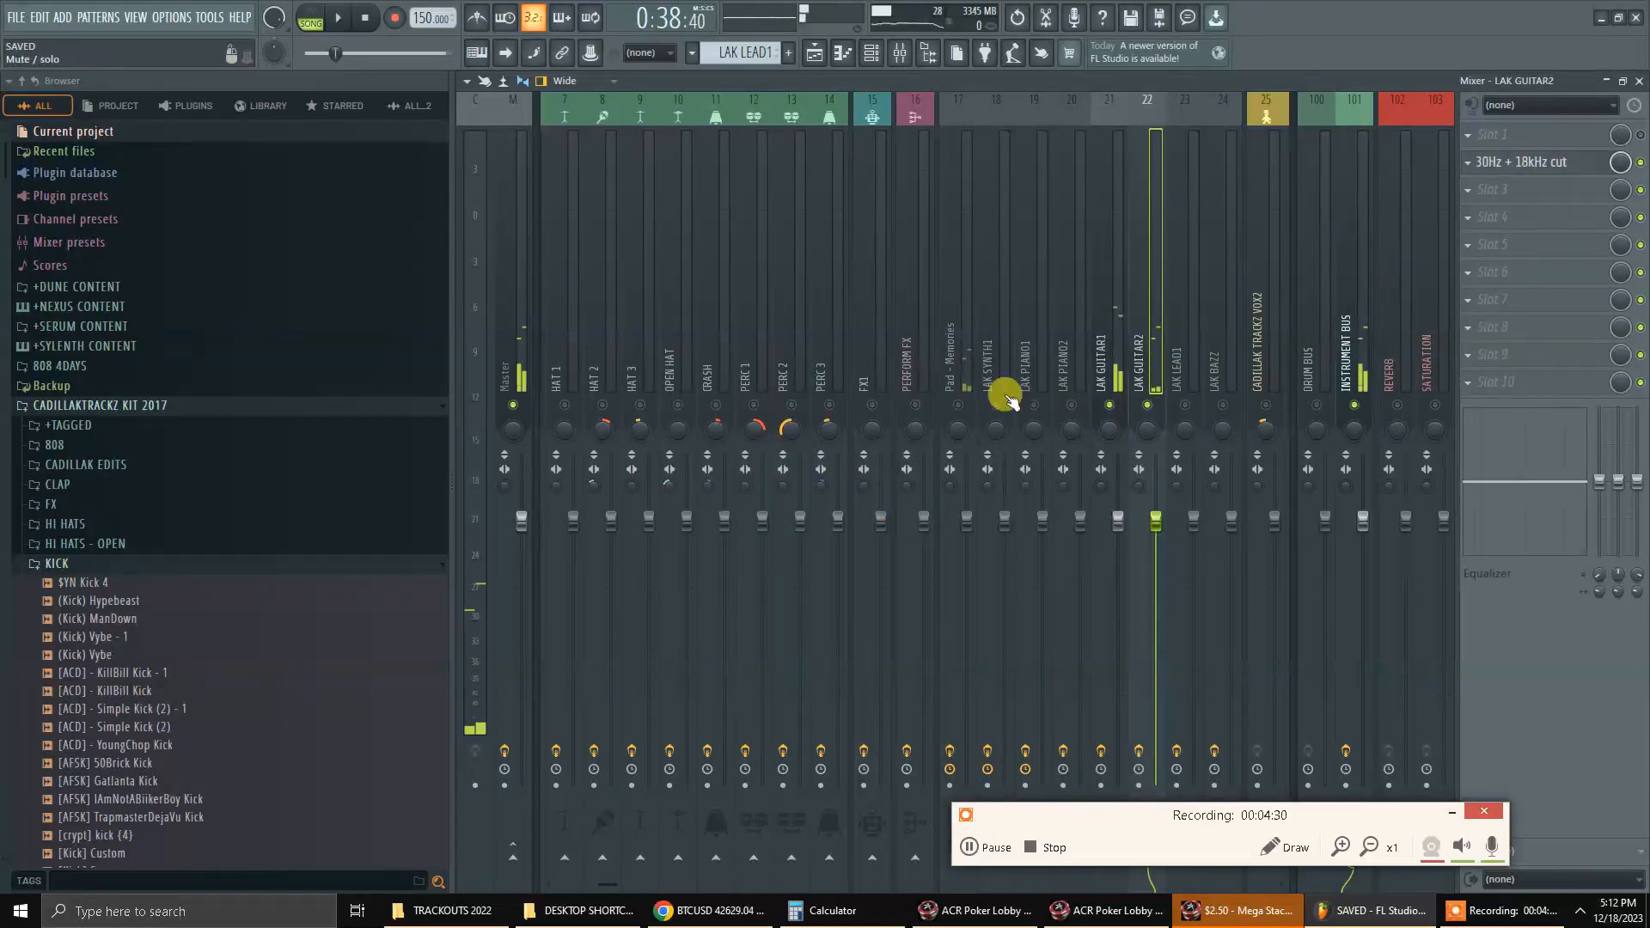
{"action": "left_click", "coordinate": [956, 403]}
{"action": "key", "text": "space"}
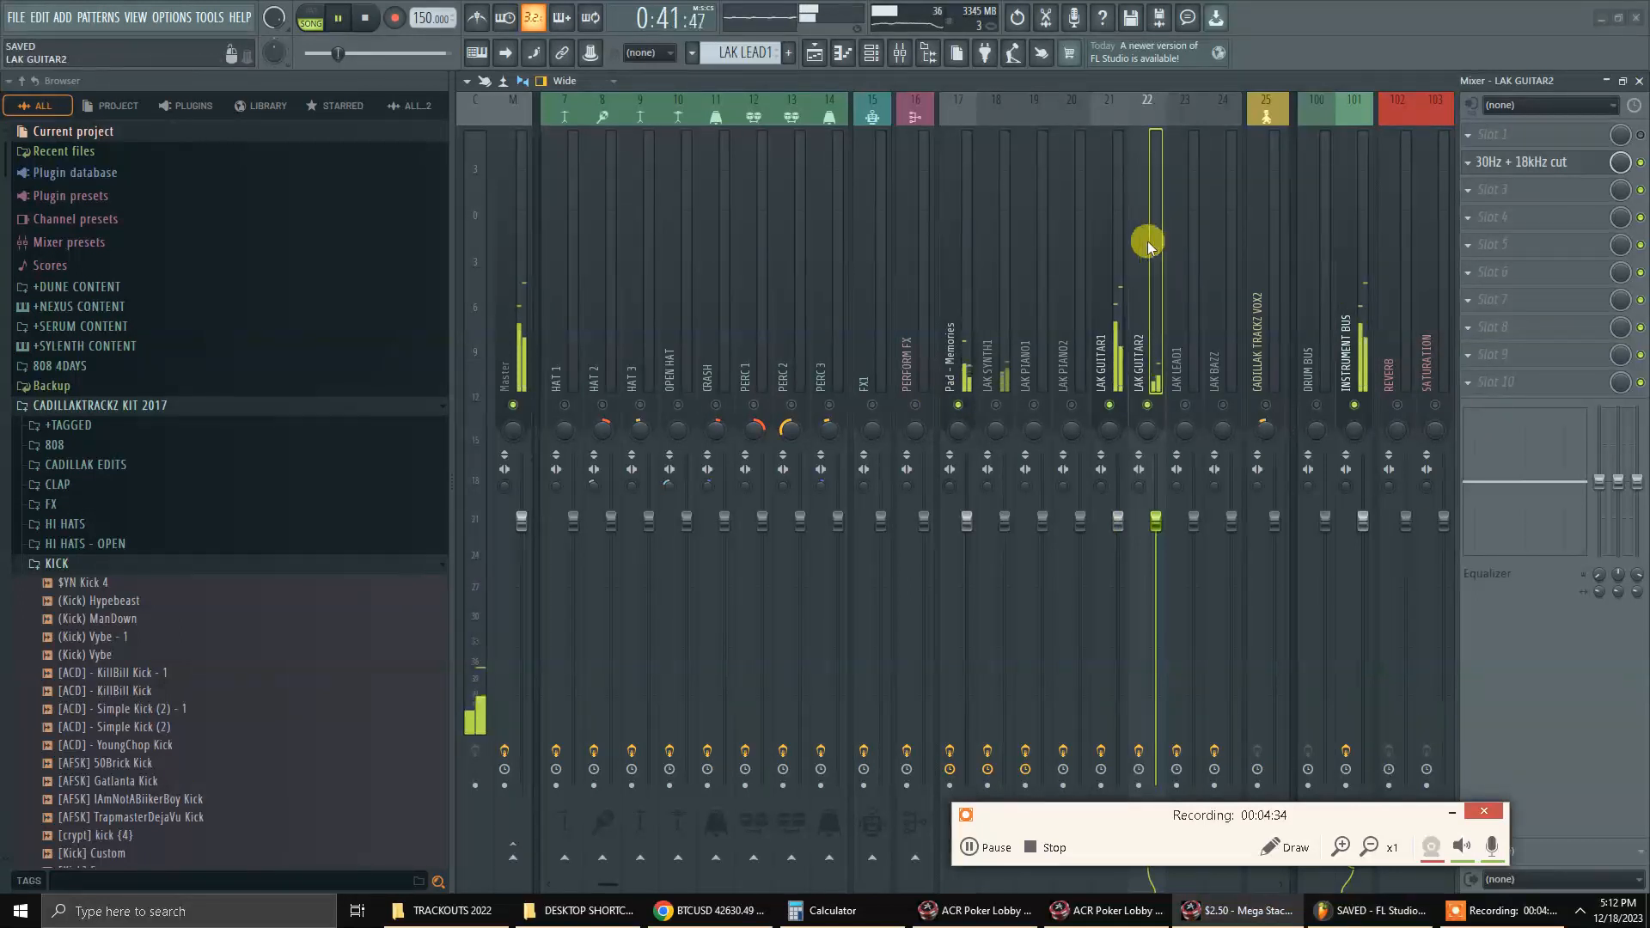
Adjust the cutoffs in the LAK GUITAR2 track's 30Hz + 18kHz cut EQ and raise its main level slightly.
{"action": "left_click", "coordinate": [1525, 163]}
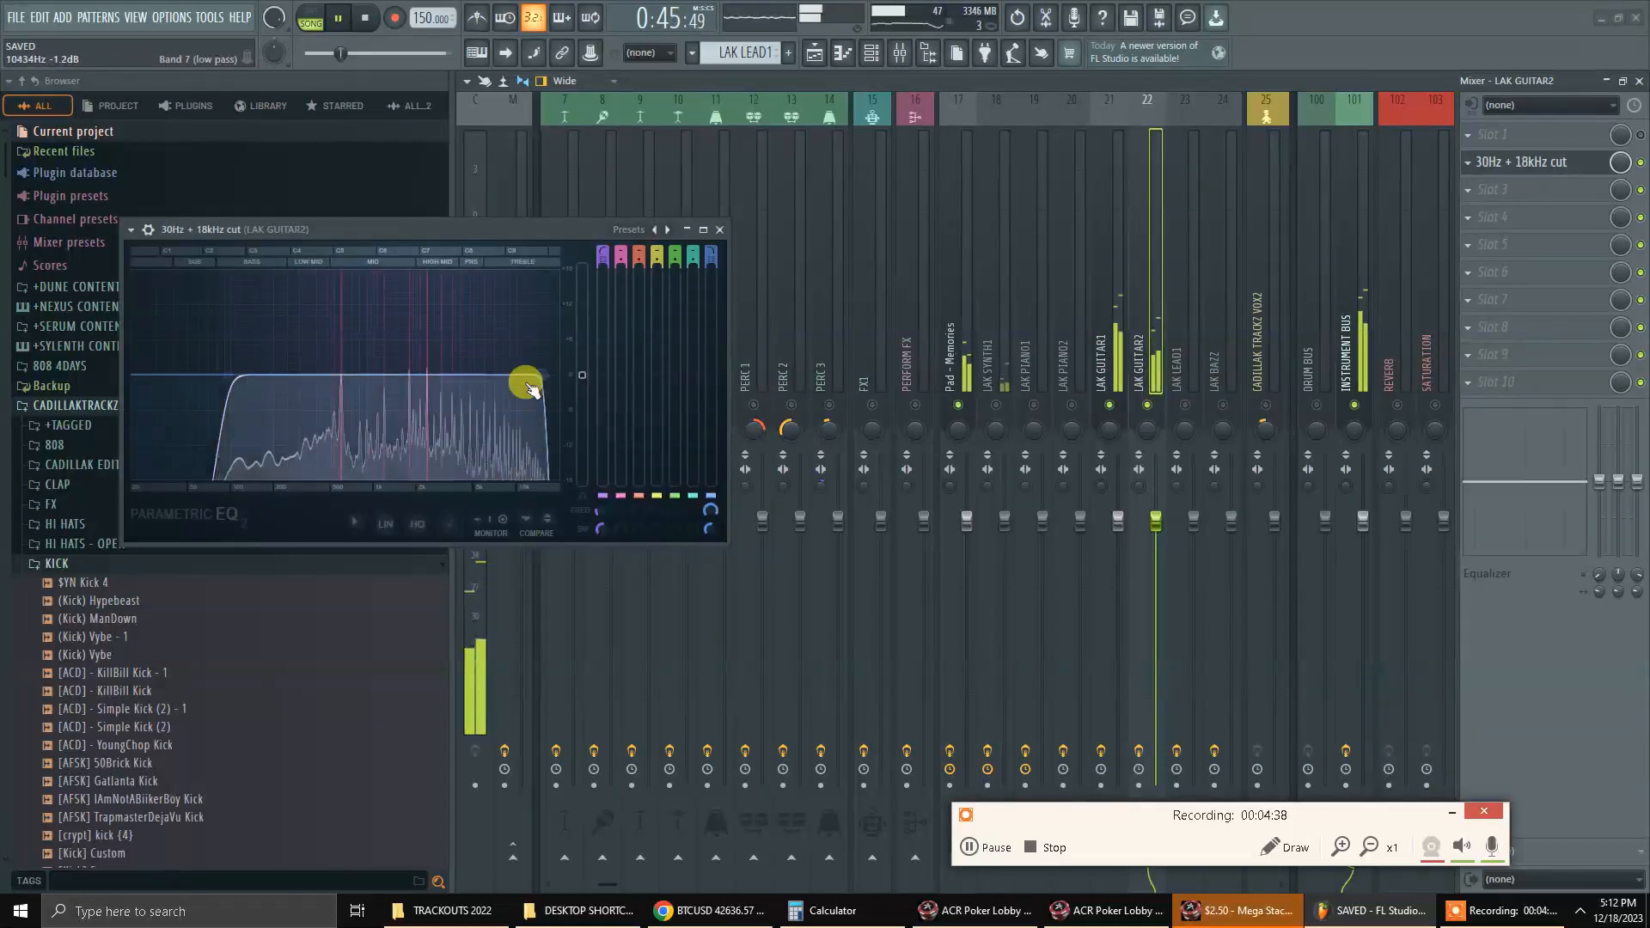
{"action": "left_click_drag", "start_coordinate": [580, 370], "coordinate": [582, 373]}
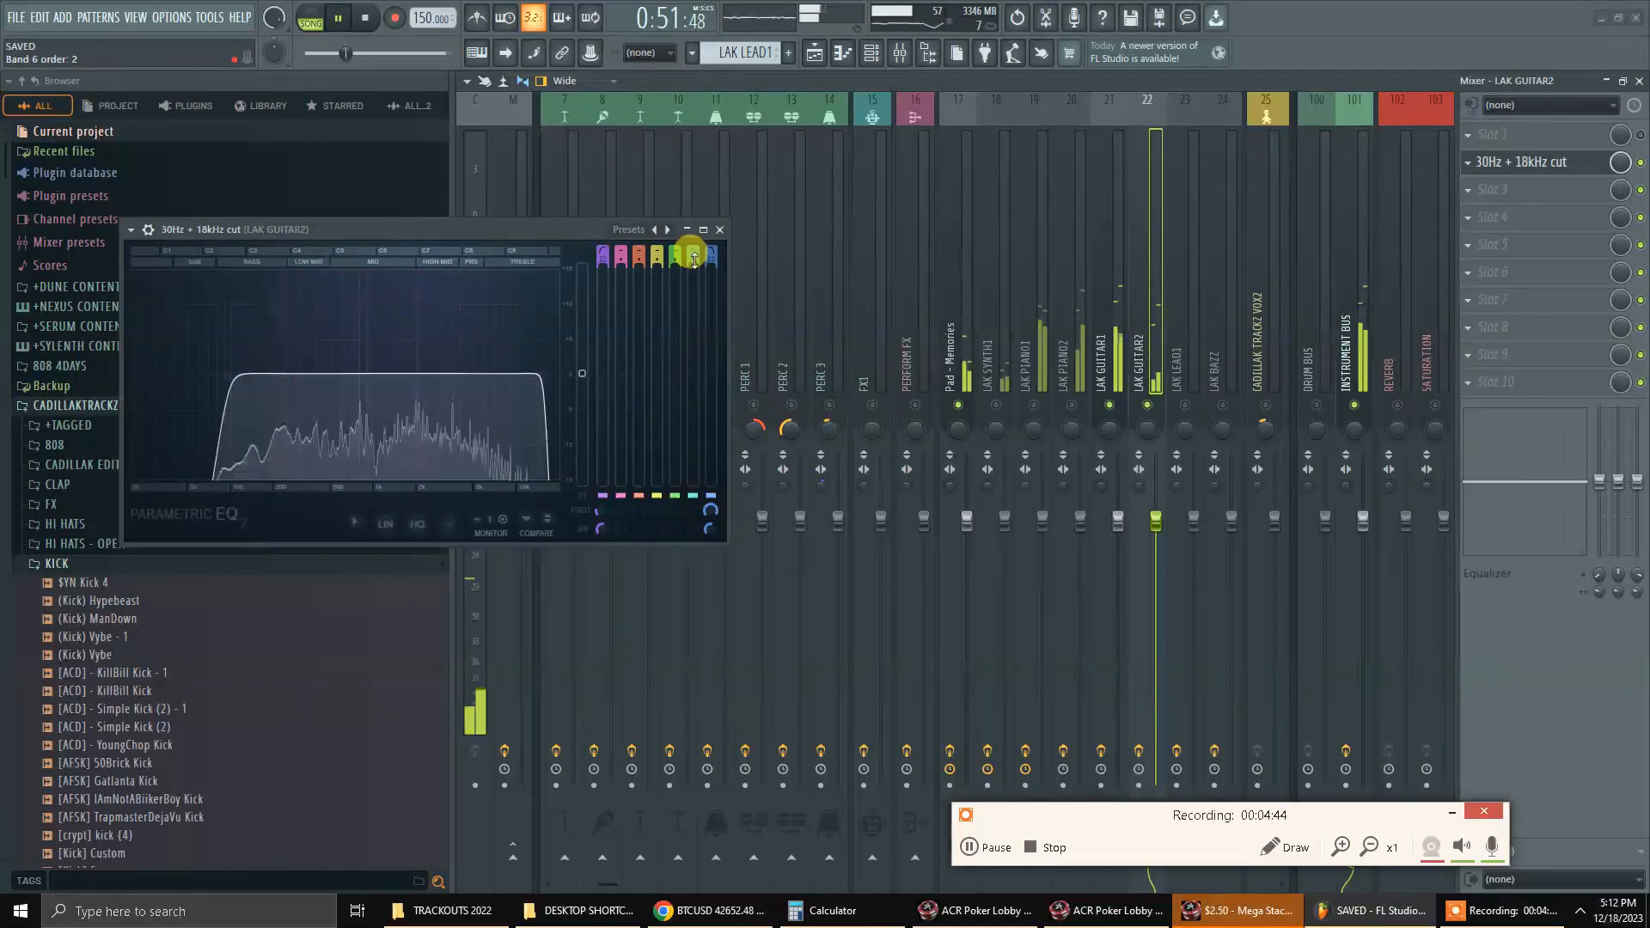
{"action": "left_click", "coordinate": [719, 229]}
Unmute the LAK SYNTH1, LAK PIANO1, LAK PIANO2 and LAK LEAD1 mixer tracks.
{"action": "key", "text": "F6"}
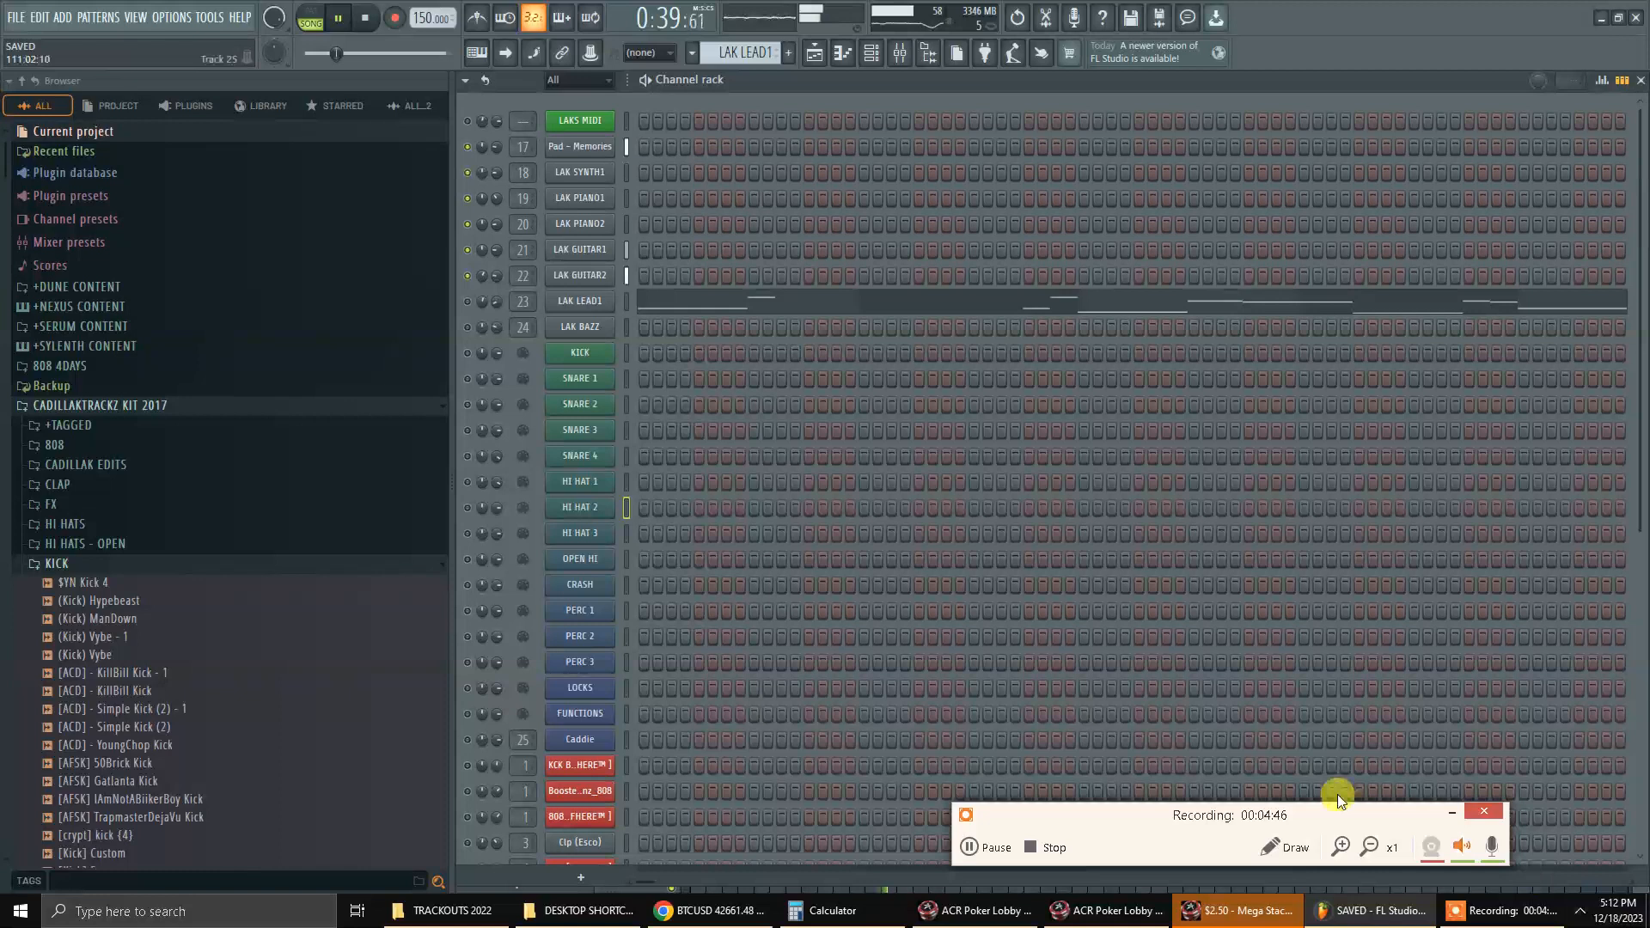
{"action": "left_click", "coordinate": [900, 53]}
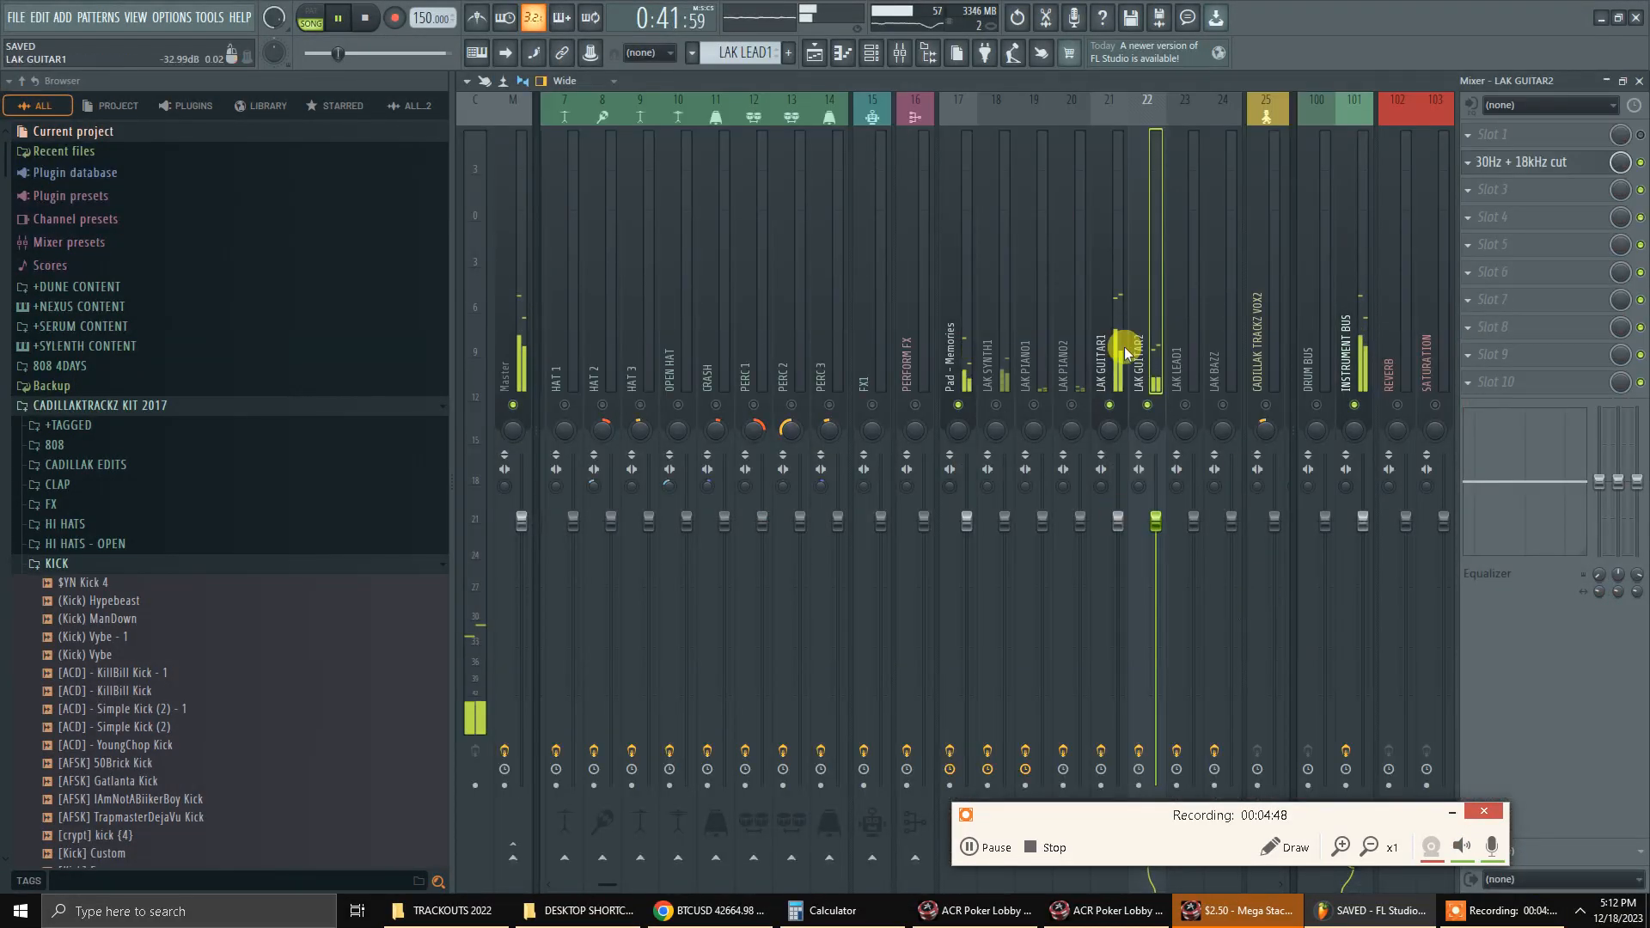
{"action": "left_click_drag", "start_coordinate": [1189, 416], "coordinate": [1040, 410]}
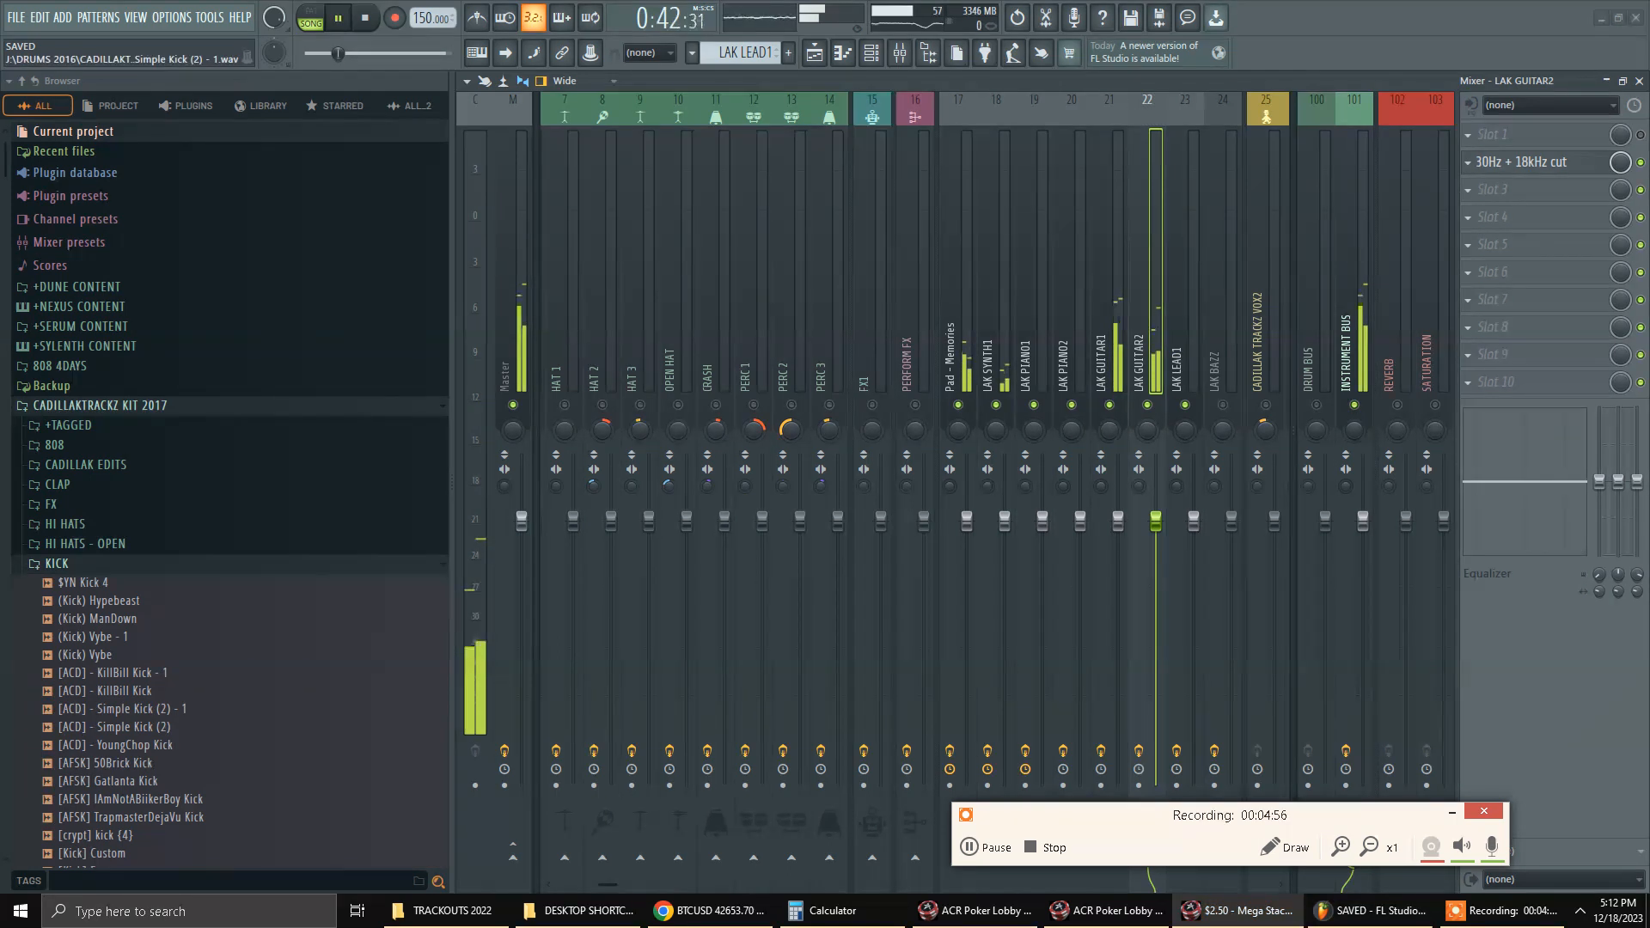
Enable the LAK LEAD1 channel and play the song from bar 1, where its first clip begins.
{"action": "left_click", "coordinate": [907, 59]}
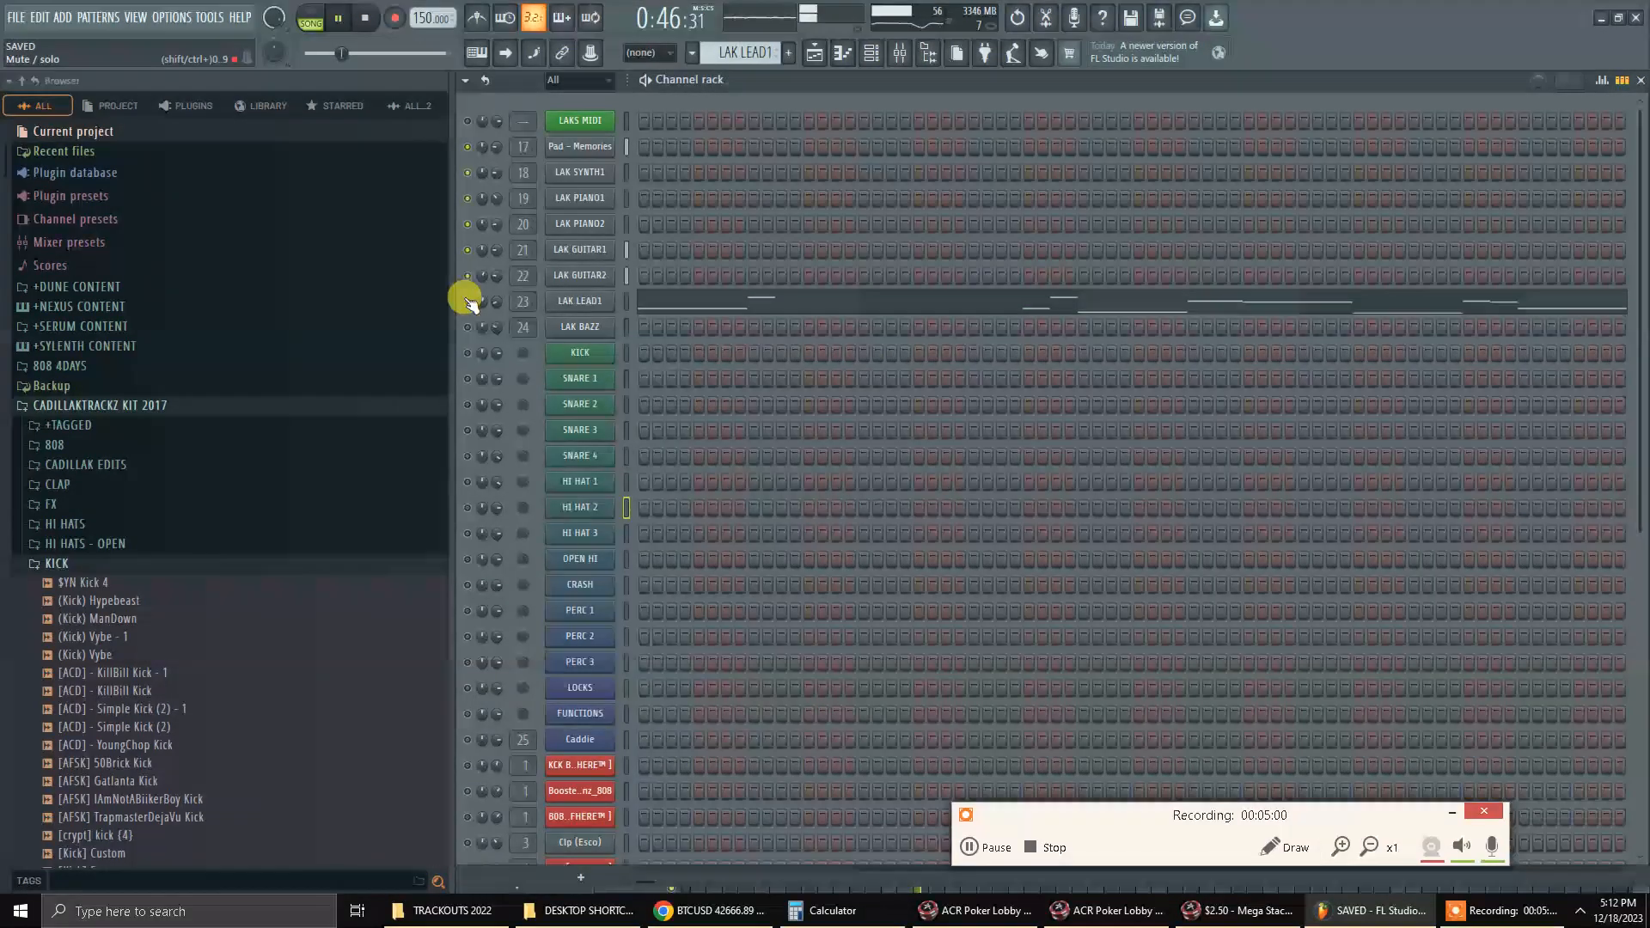
{"action": "key", "text": "space"}
{"action": "key", "text": "space"}
{"action": "left_click", "coordinate": [815, 53]}
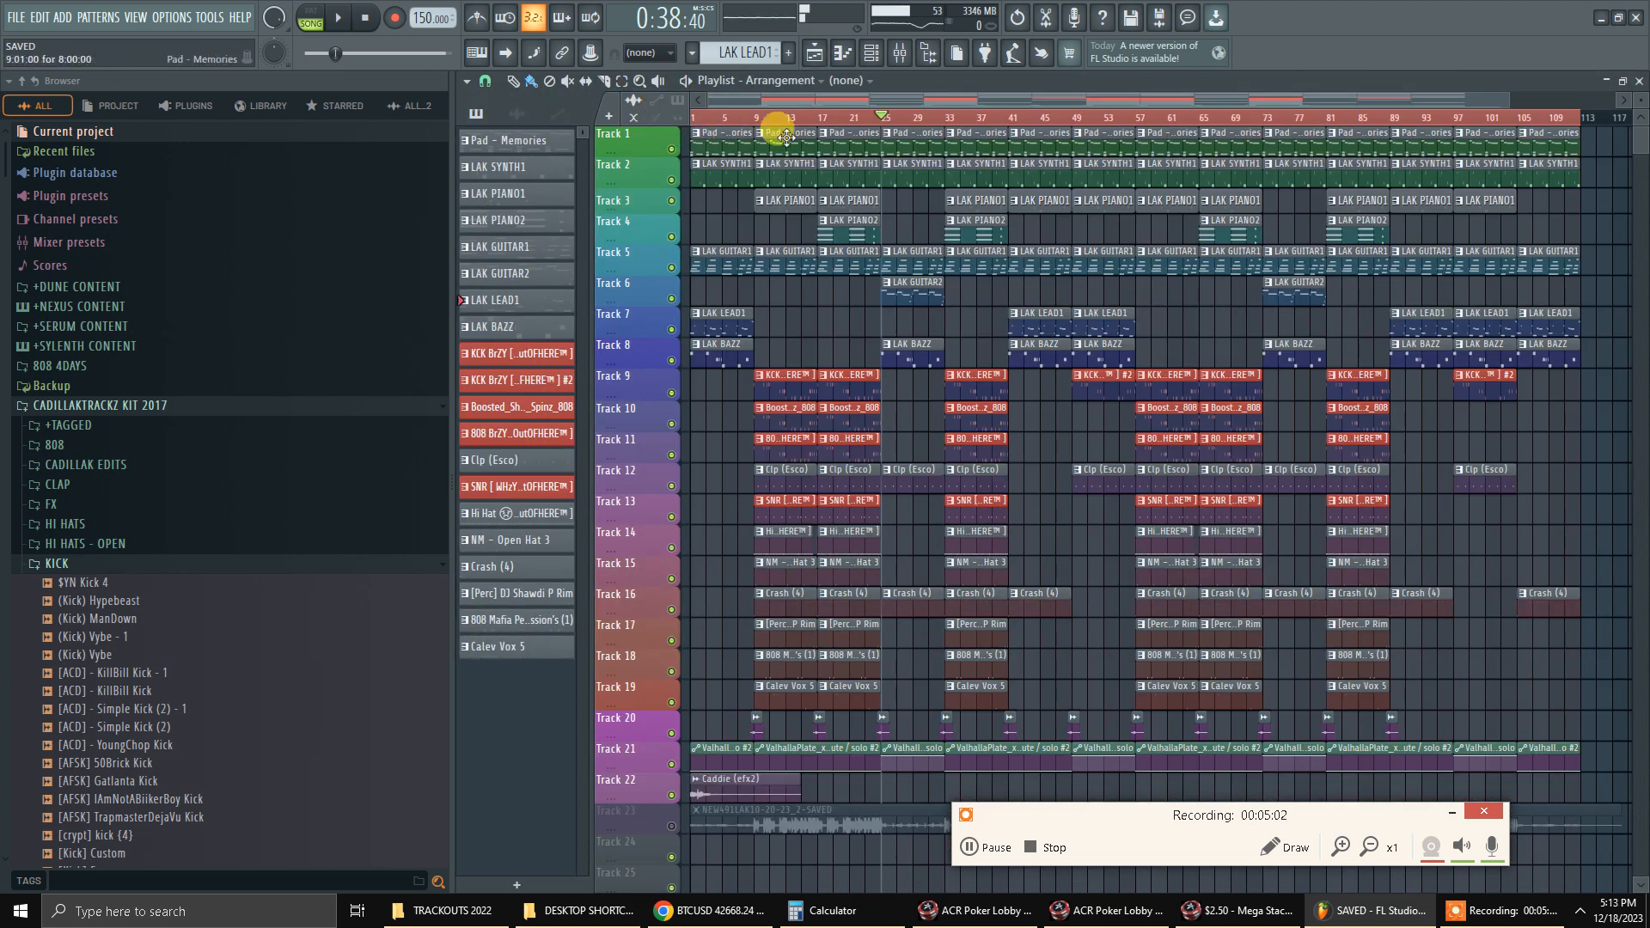
{"action": "key", "text": "space"}
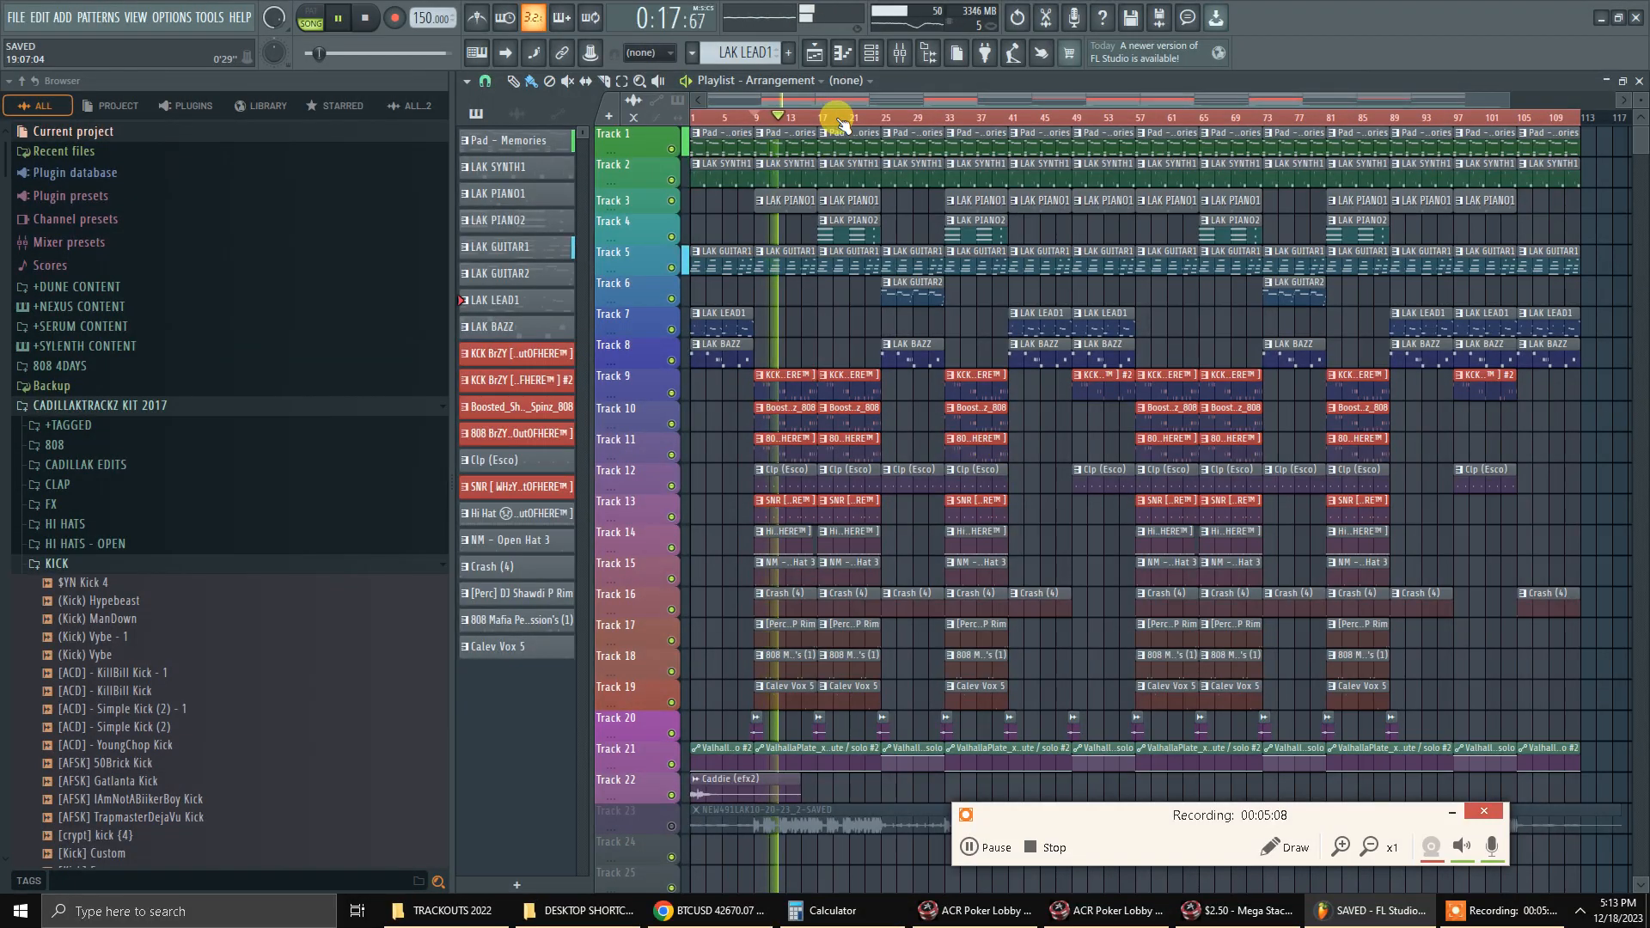
{"action": "key", "text": "space"}
{"action": "key", "text": "space"}
{"action": "key", "text": "F6"}
{"action": "left_click", "coordinate": [651, 251]}
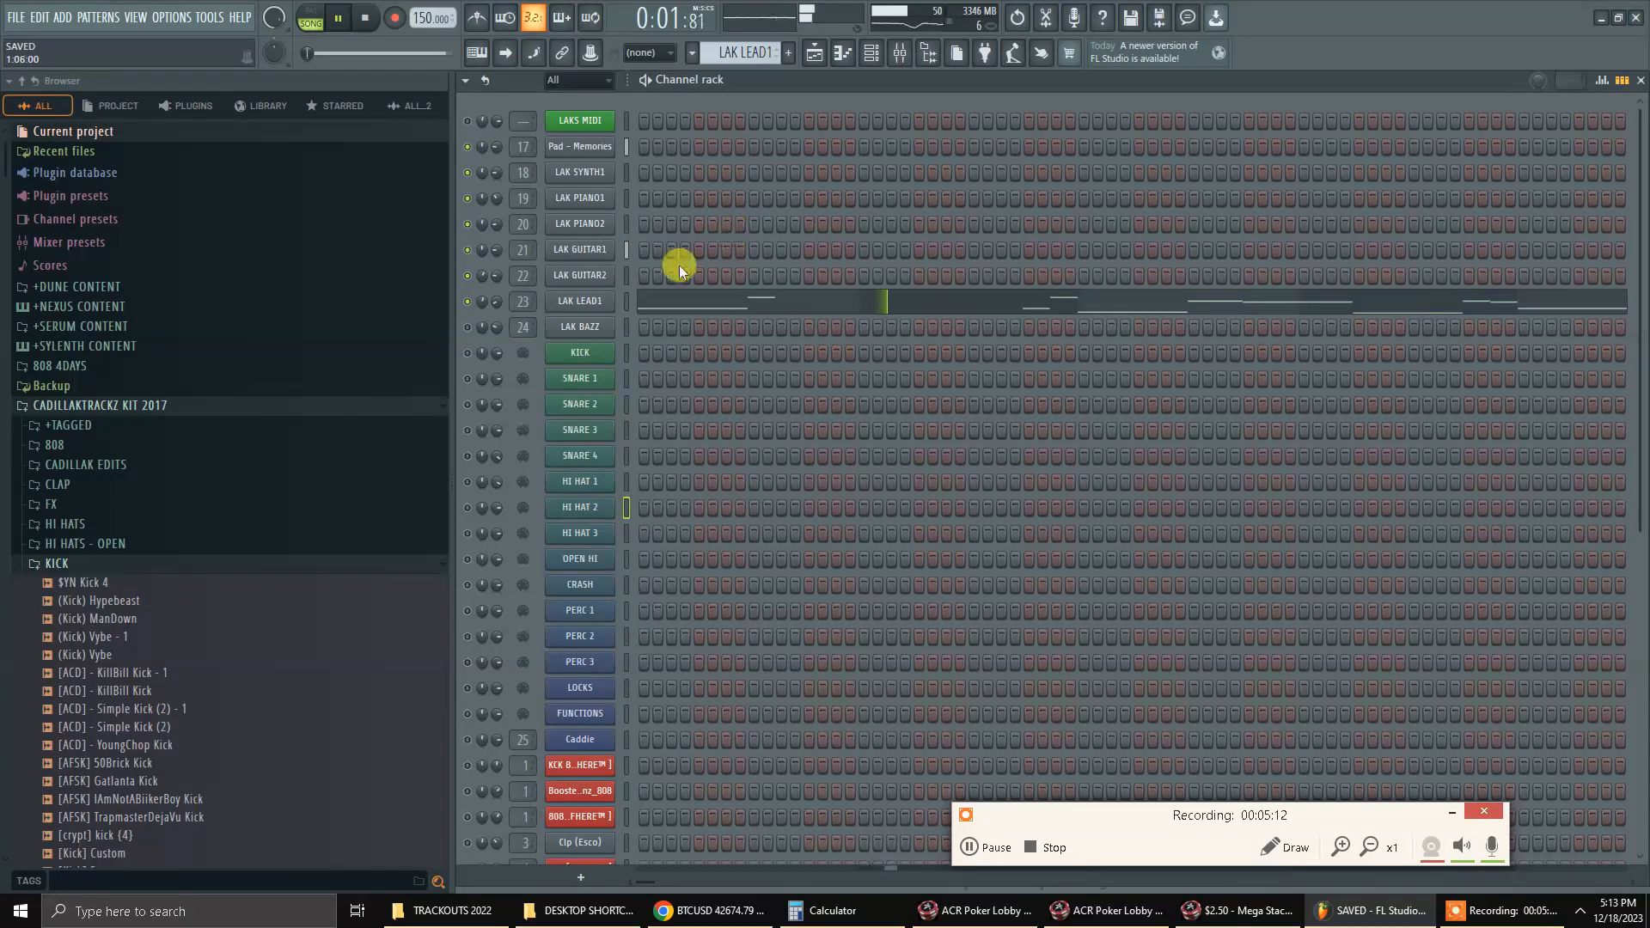
In the LAK LEAD1 track's 30Hz + 18kHz cut EQ, raise the high-pass cutoff, set the low-pass to 20000 Hz and nudge the main level up.
{"action": "double_click", "coordinate": [520, 286]}
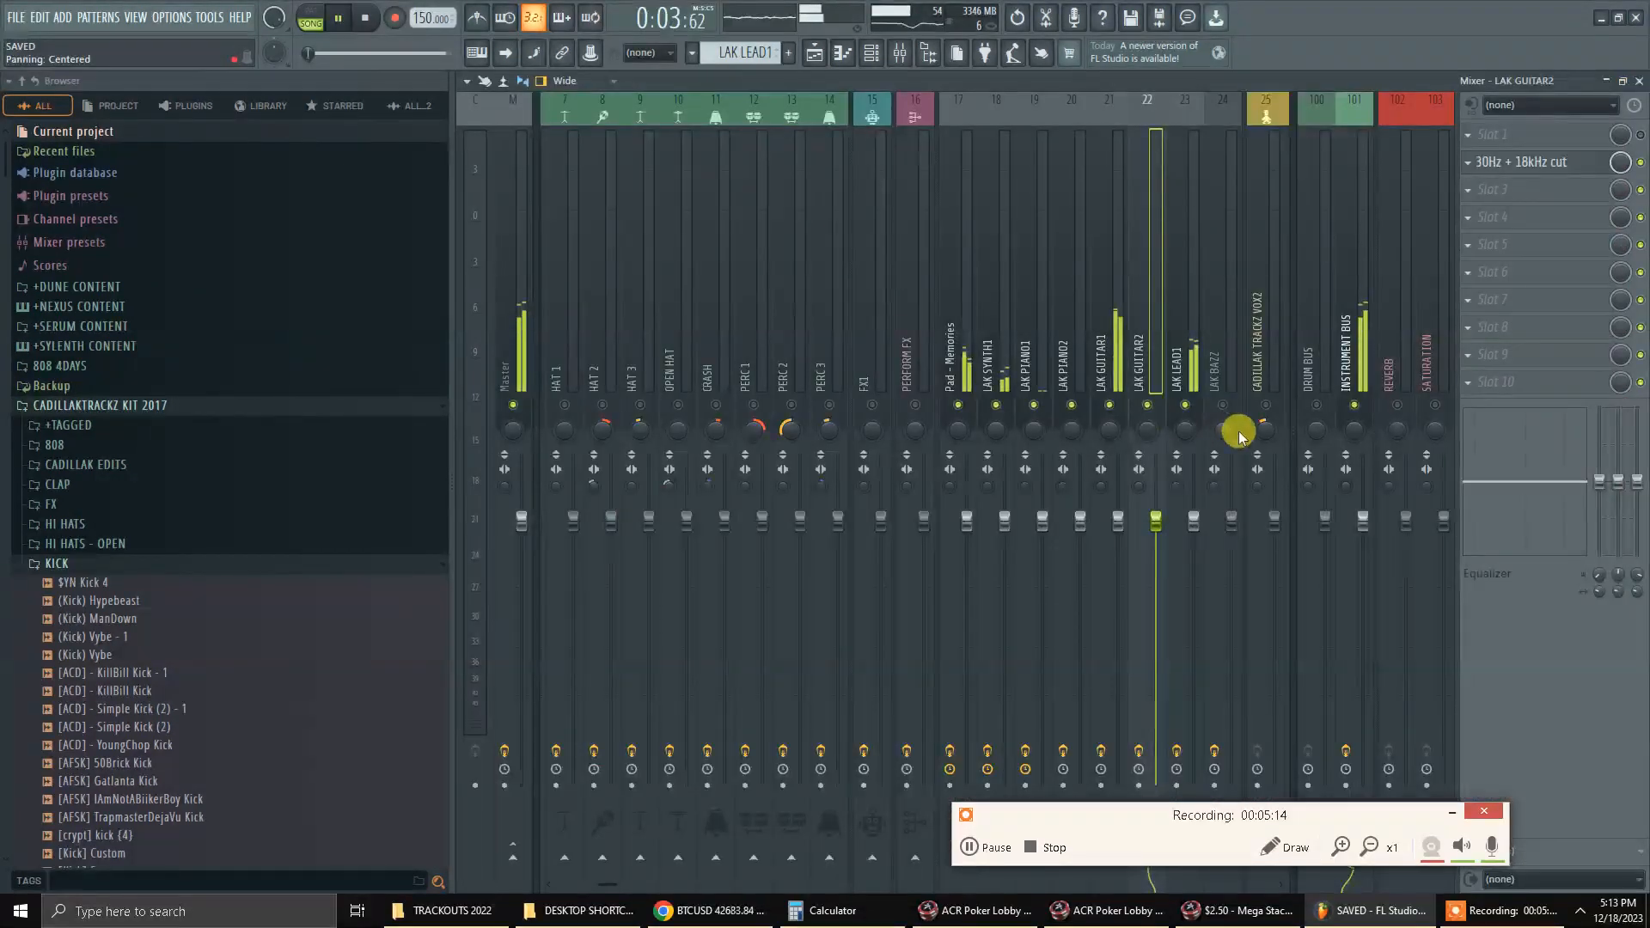
{"action": "left_click", "coordinate": [1190, 358]}
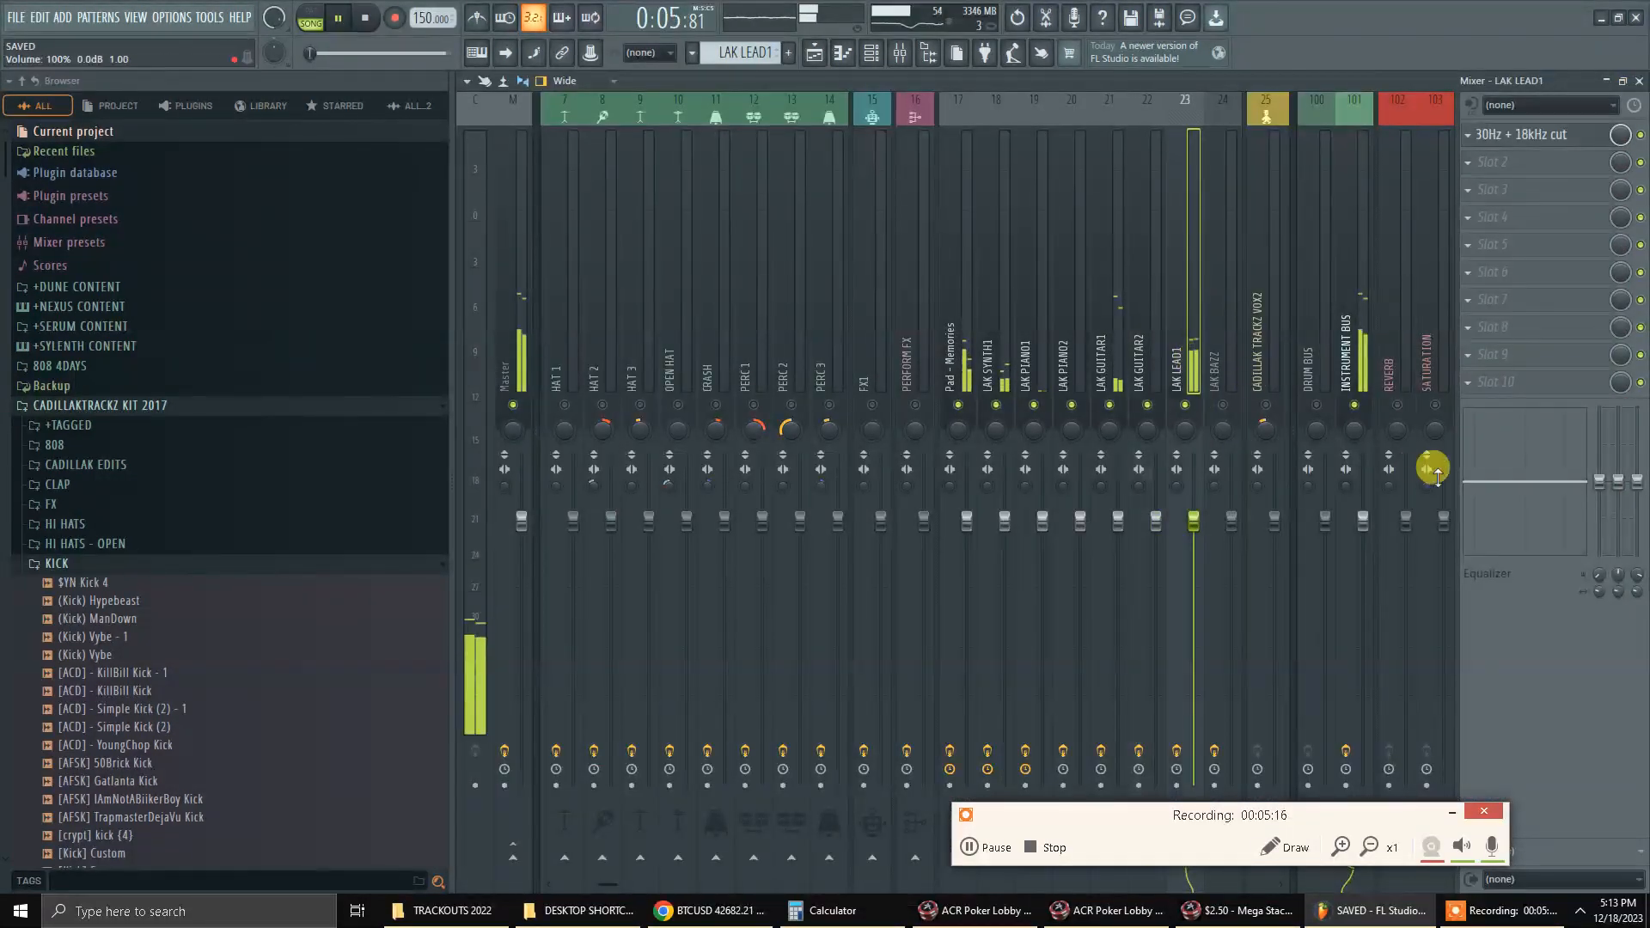
{"action": "key", "text": "F6"}
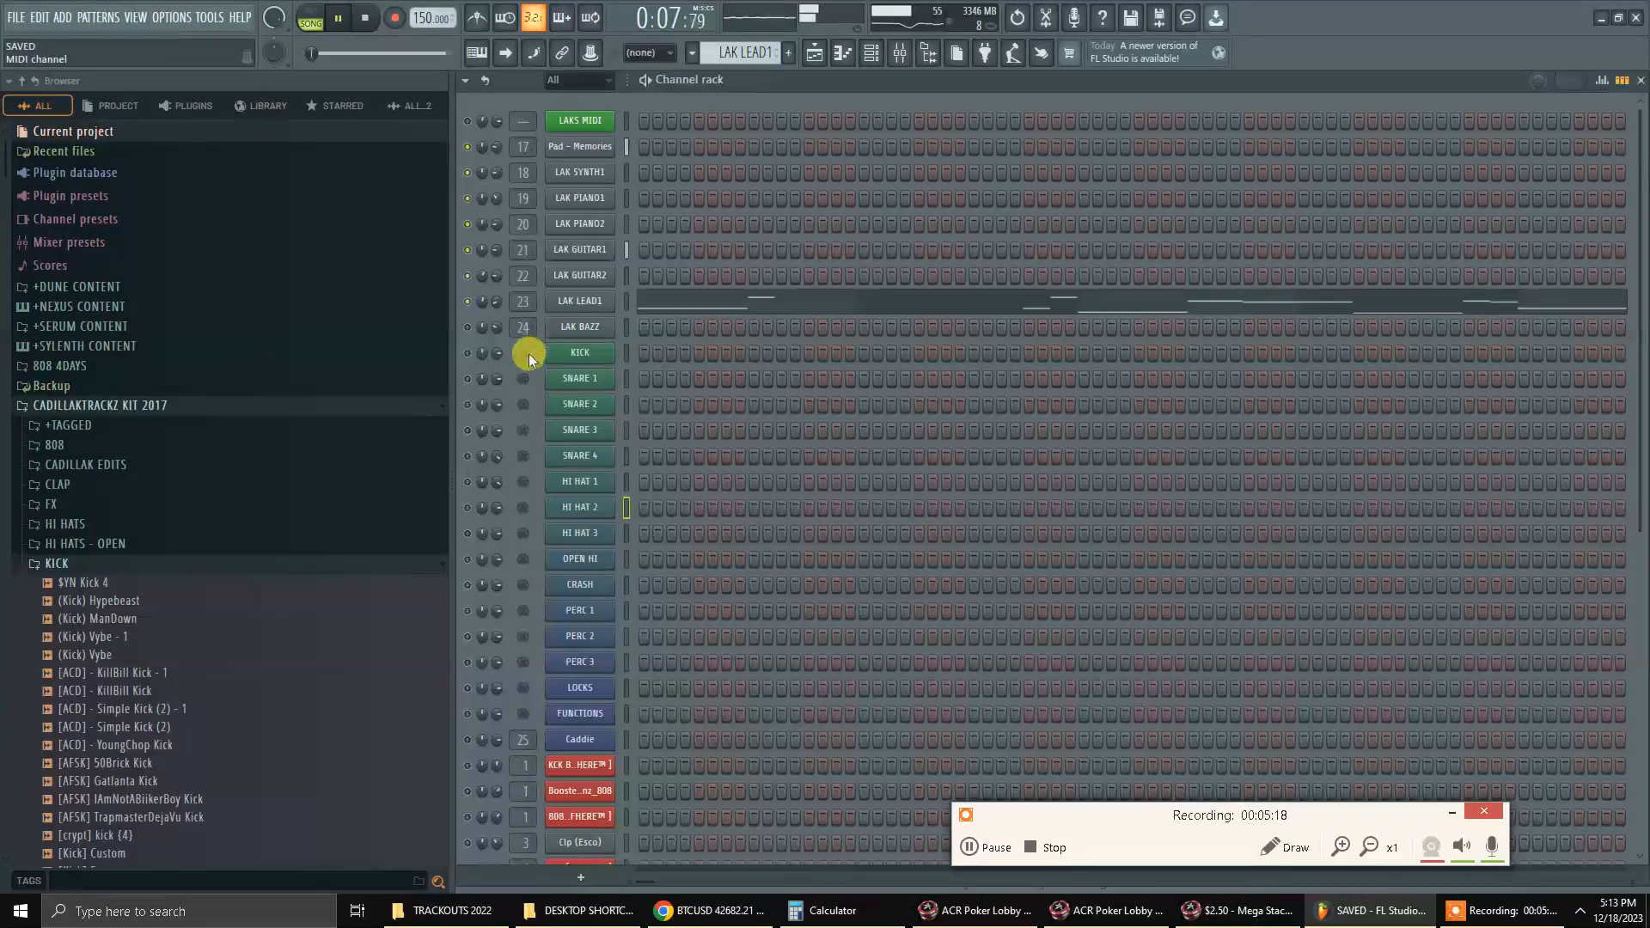
{"action": "key", "text": "F9"}
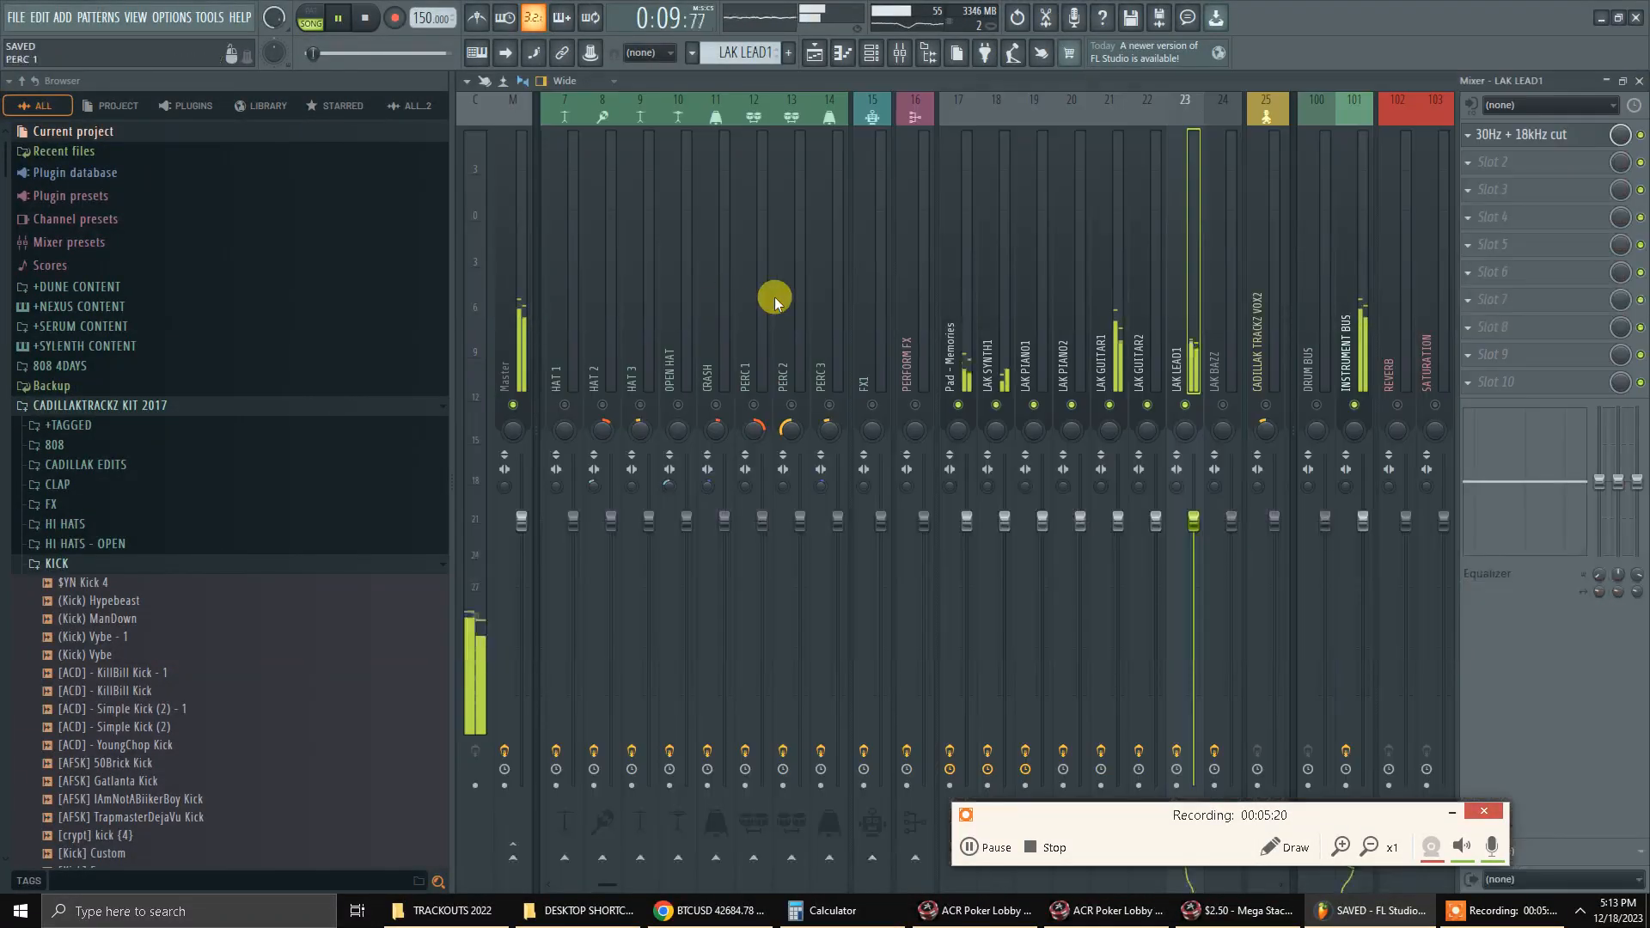
{"action": "left_click", "coordinate": [1521, 135]}
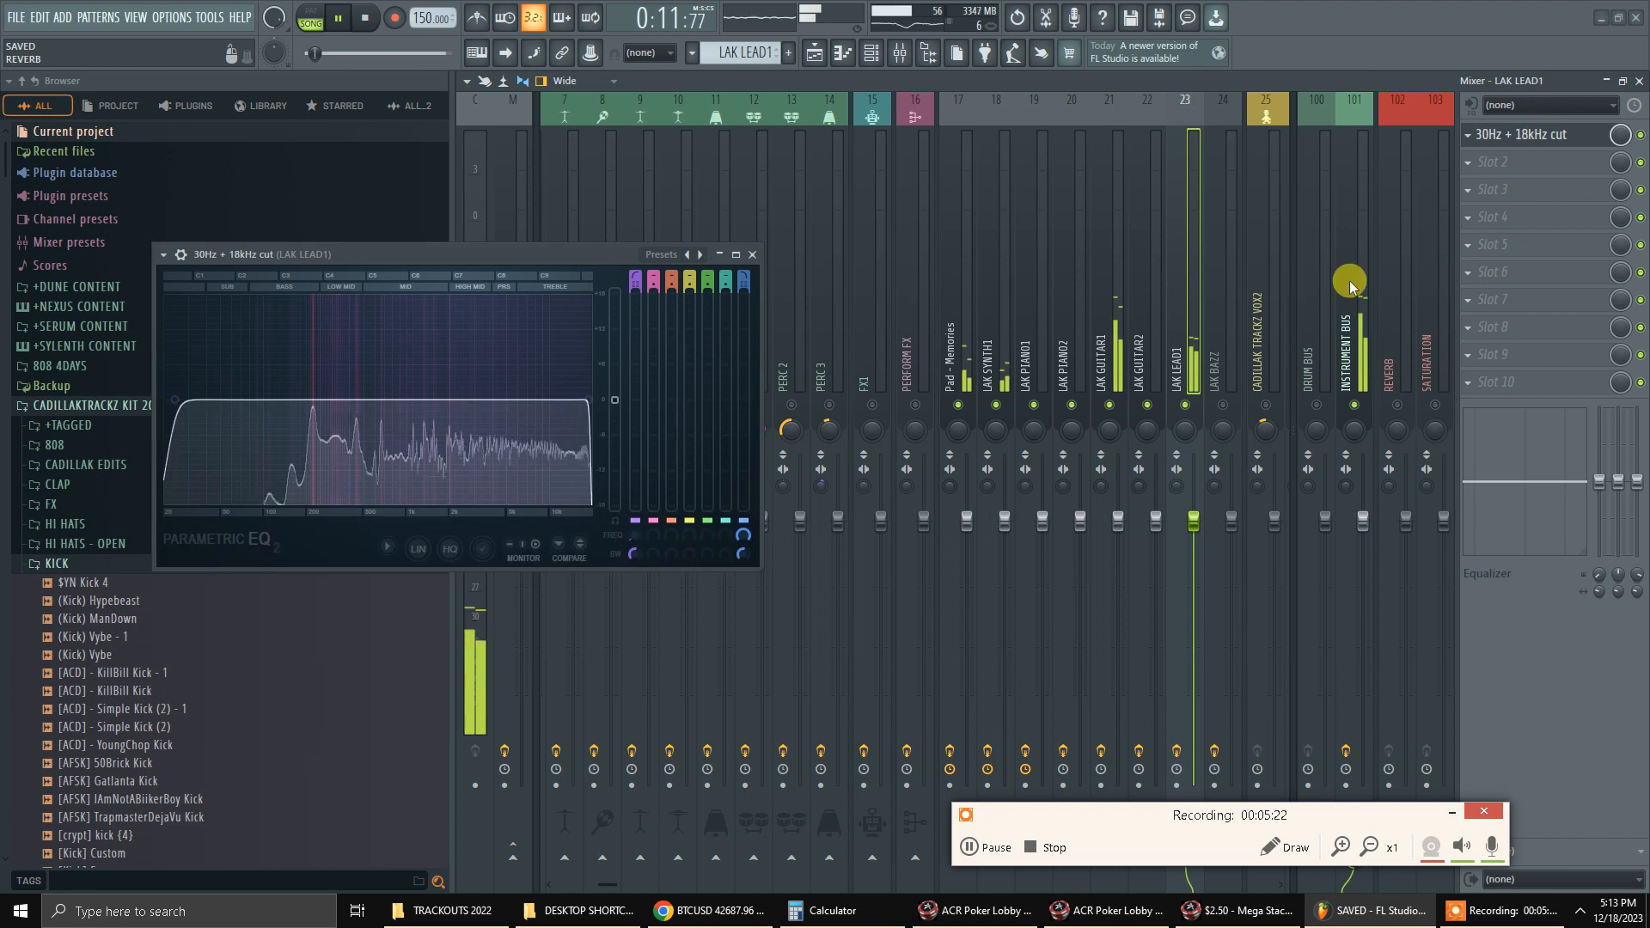
{"action": "left_click_drag", "start_coordinate": [615, 400], "coordinate": [615, 397]}
{"action": "left_click_drag", "start_coordinate": [172, 400], "coordinate": [290, 399]}
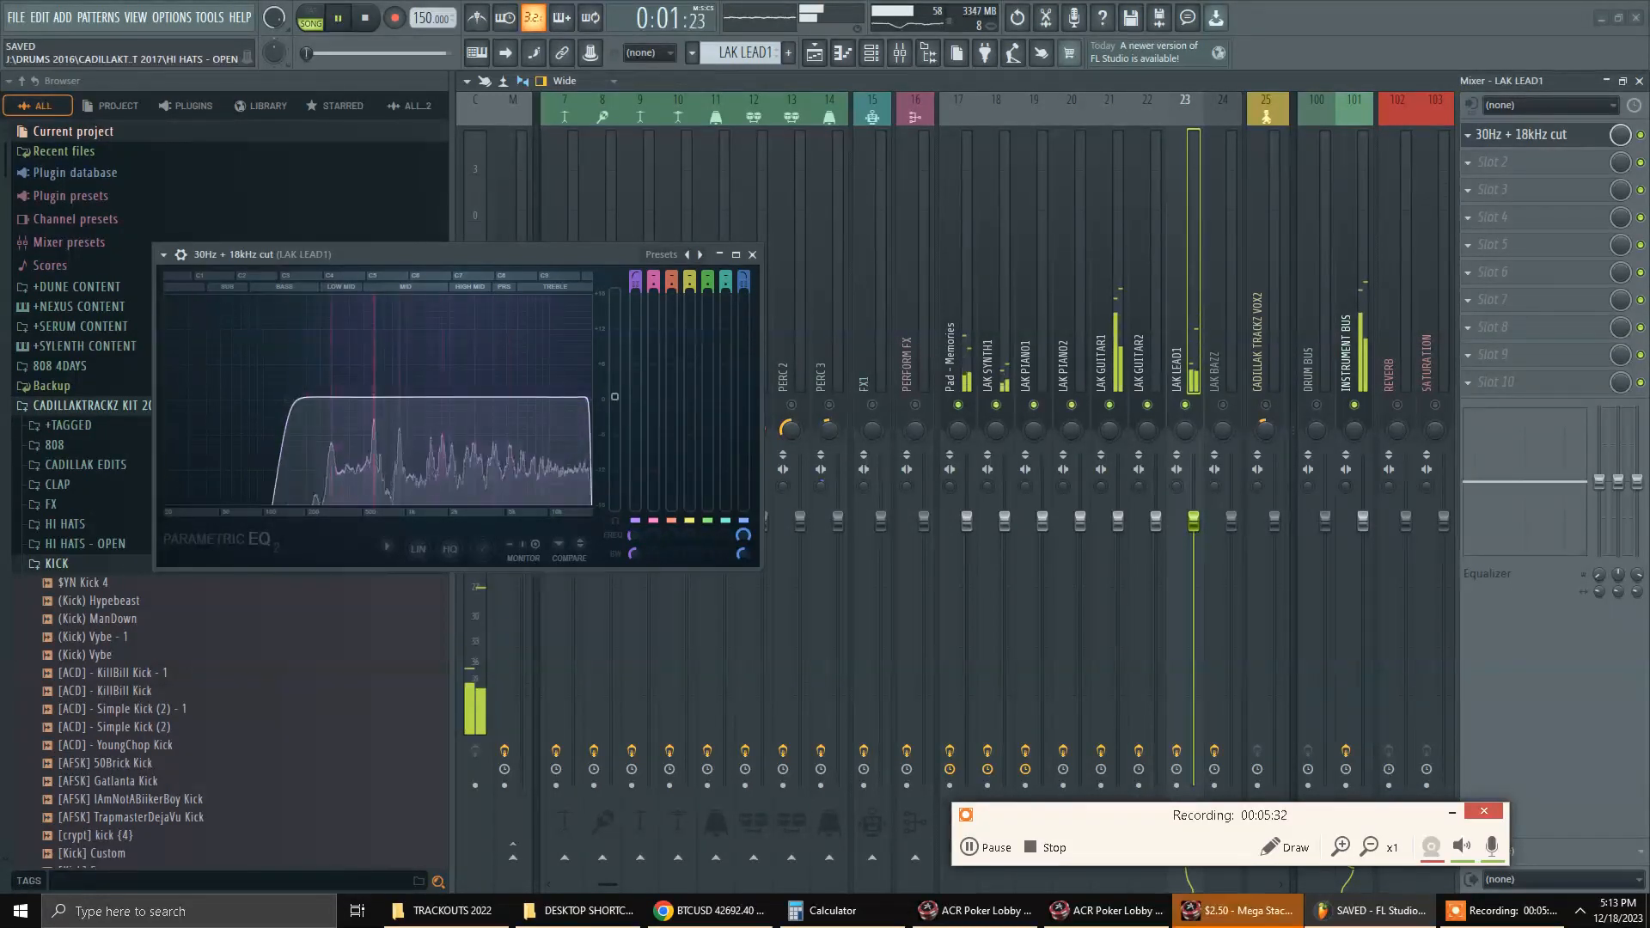
{"action": "mouse_move", "coordinate": [582, 398]}
{"action": "left_mouse_down"}
{"action": "mouse_move", "coordinate": [560, 400]}
{"action": "mouse_move", "coordinate": [585, 399]}
{"action": "left_mouse_up"}
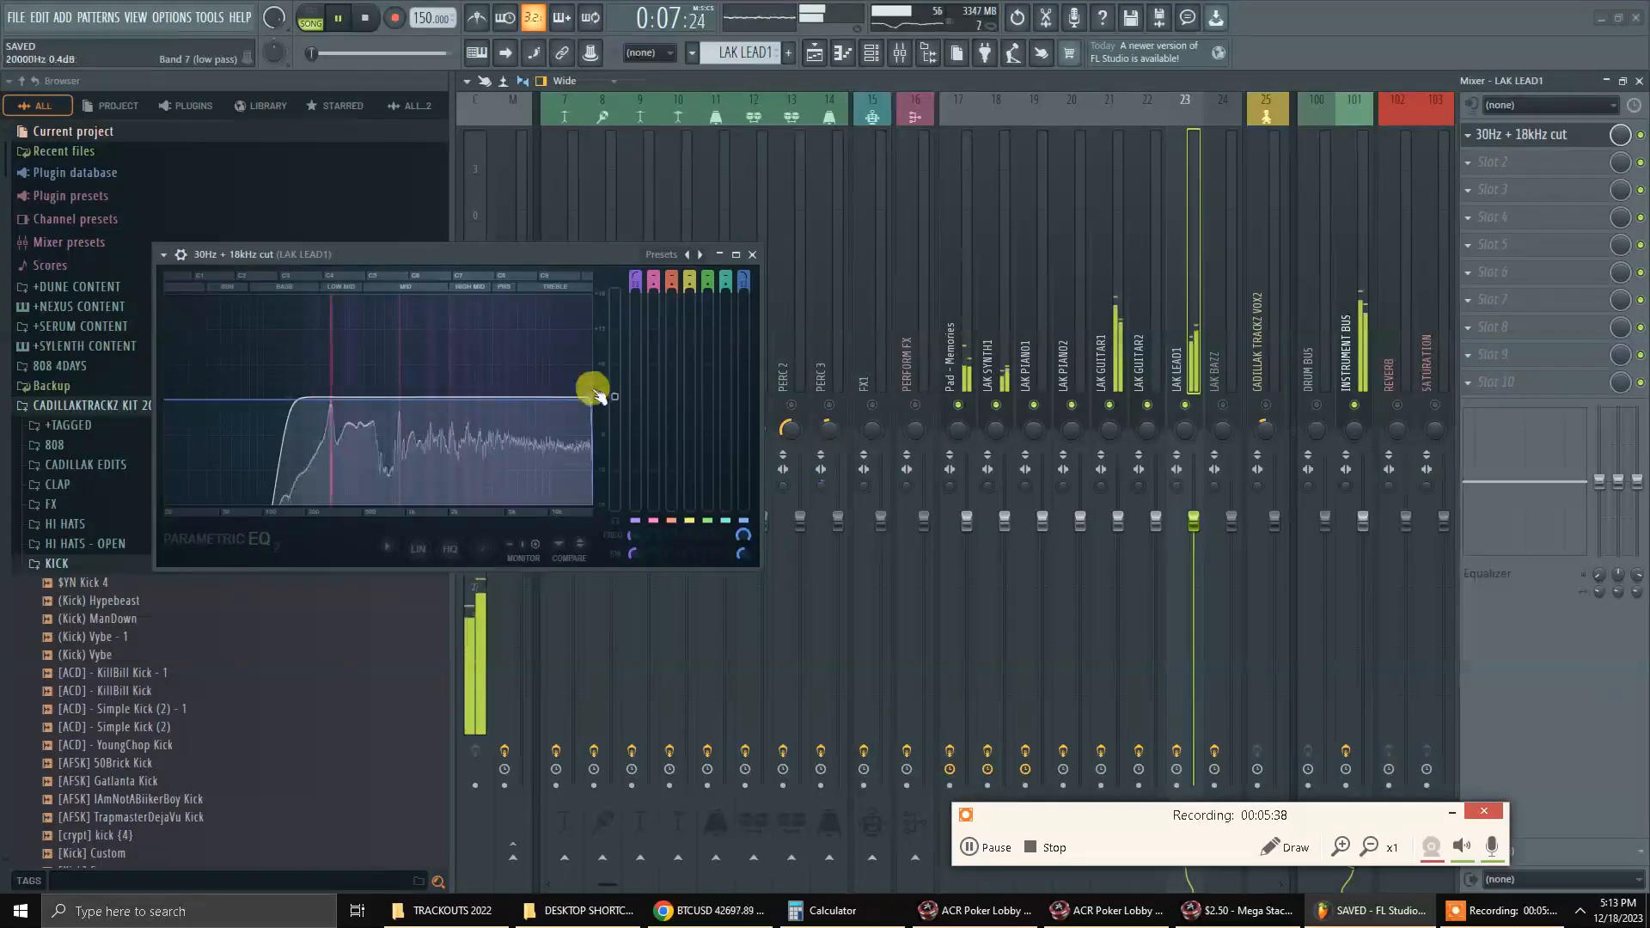
{"action": "left_click", "coordinate": [752, 255]}
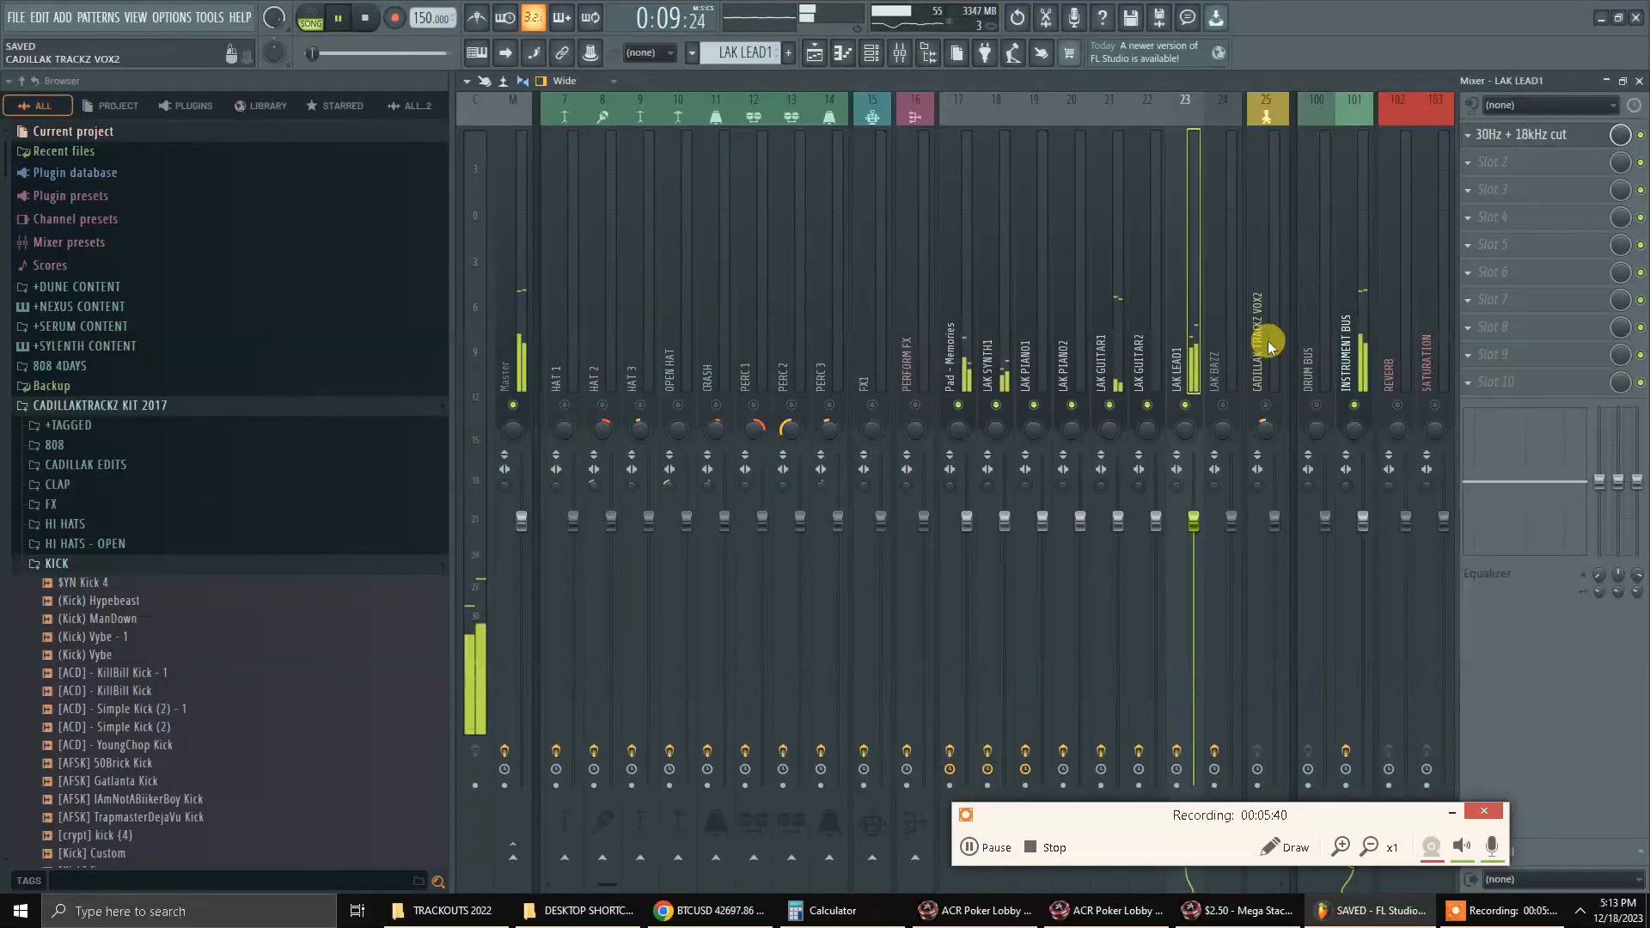
Restart playback from the beginning and check the LAK LEAD1 channel's Nexus instrument settings.
{"action": "key", "text": "F6"}
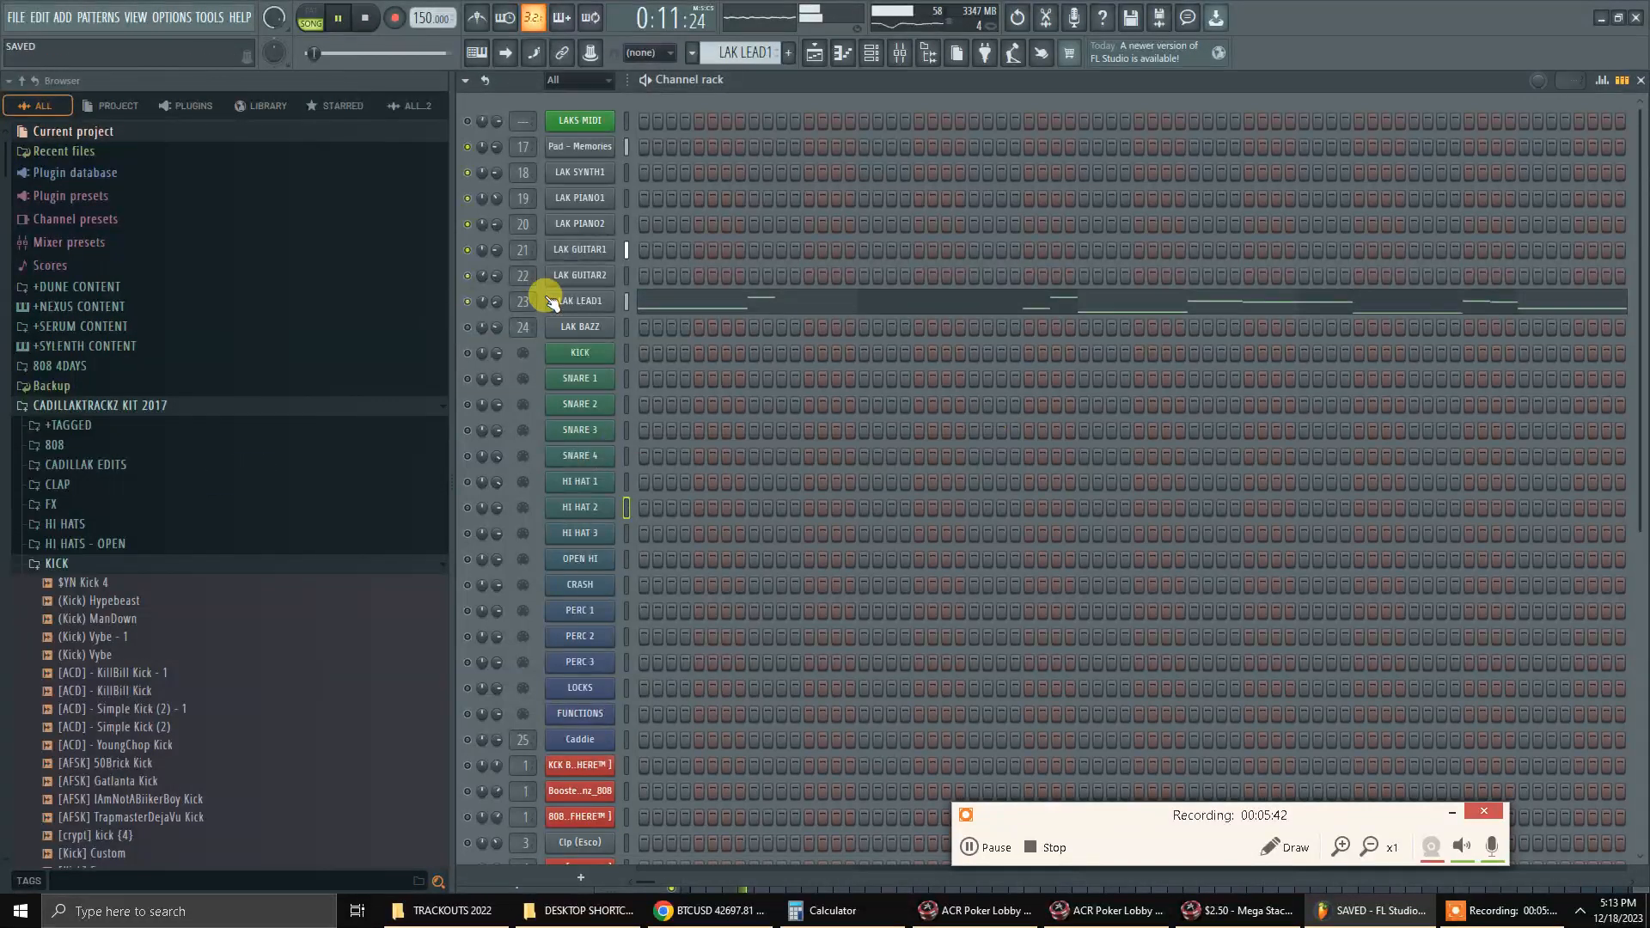
{"action": "key", "text": "space"}
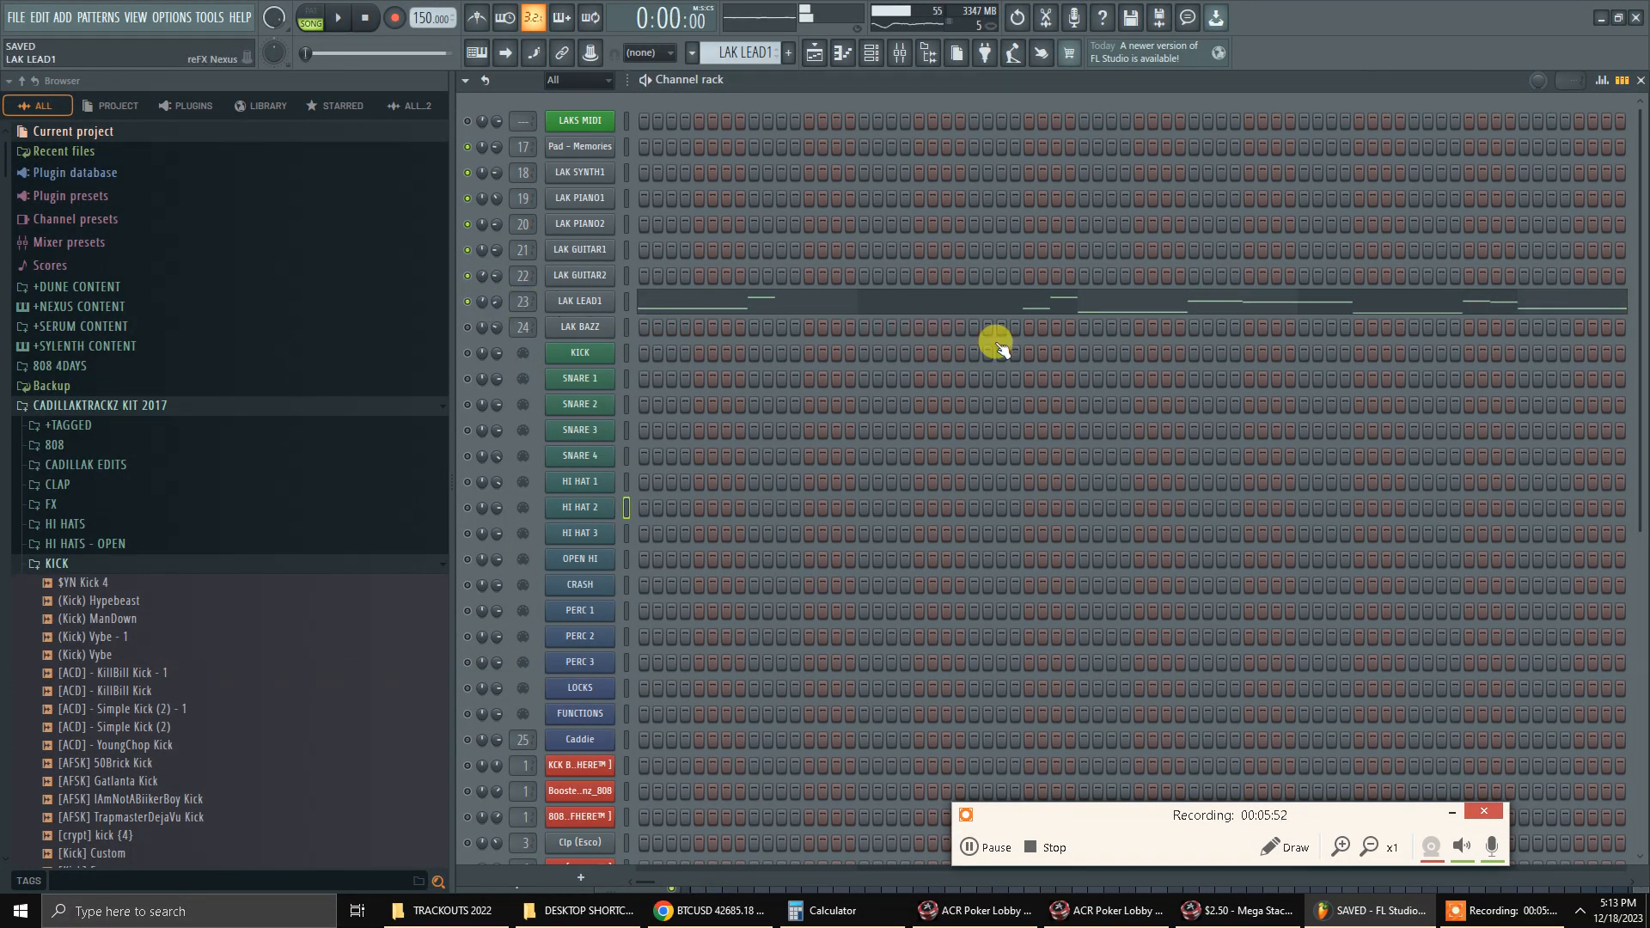
{"action": "key", "text": "space"}
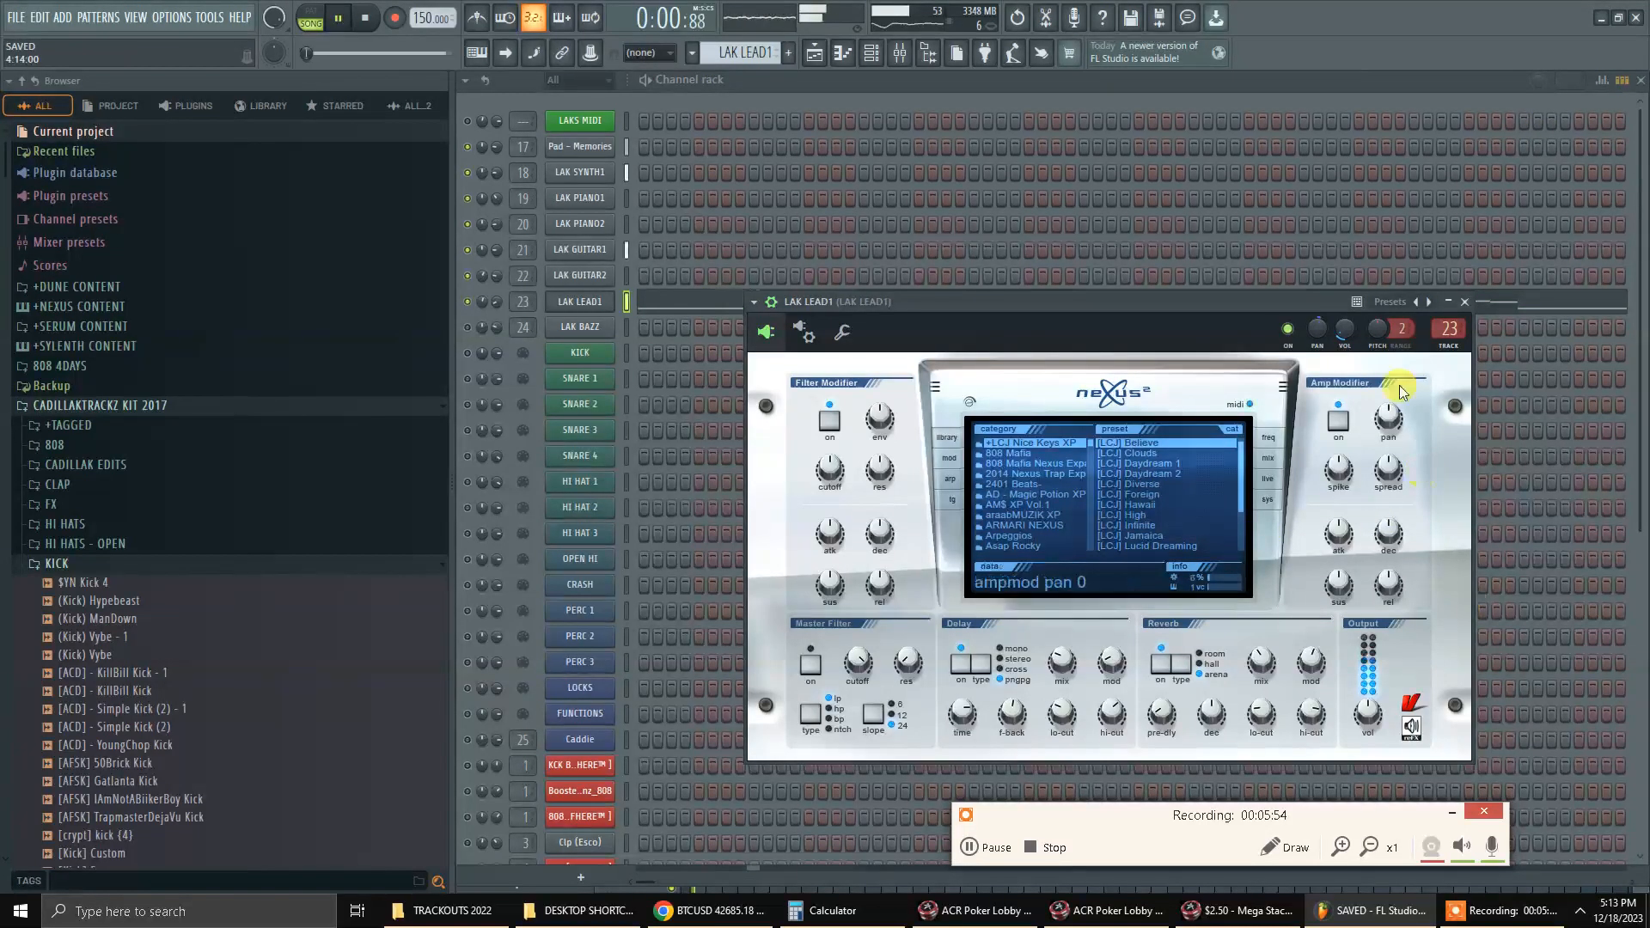
{"action": "left_click", "coordinate": [1465, 302]}
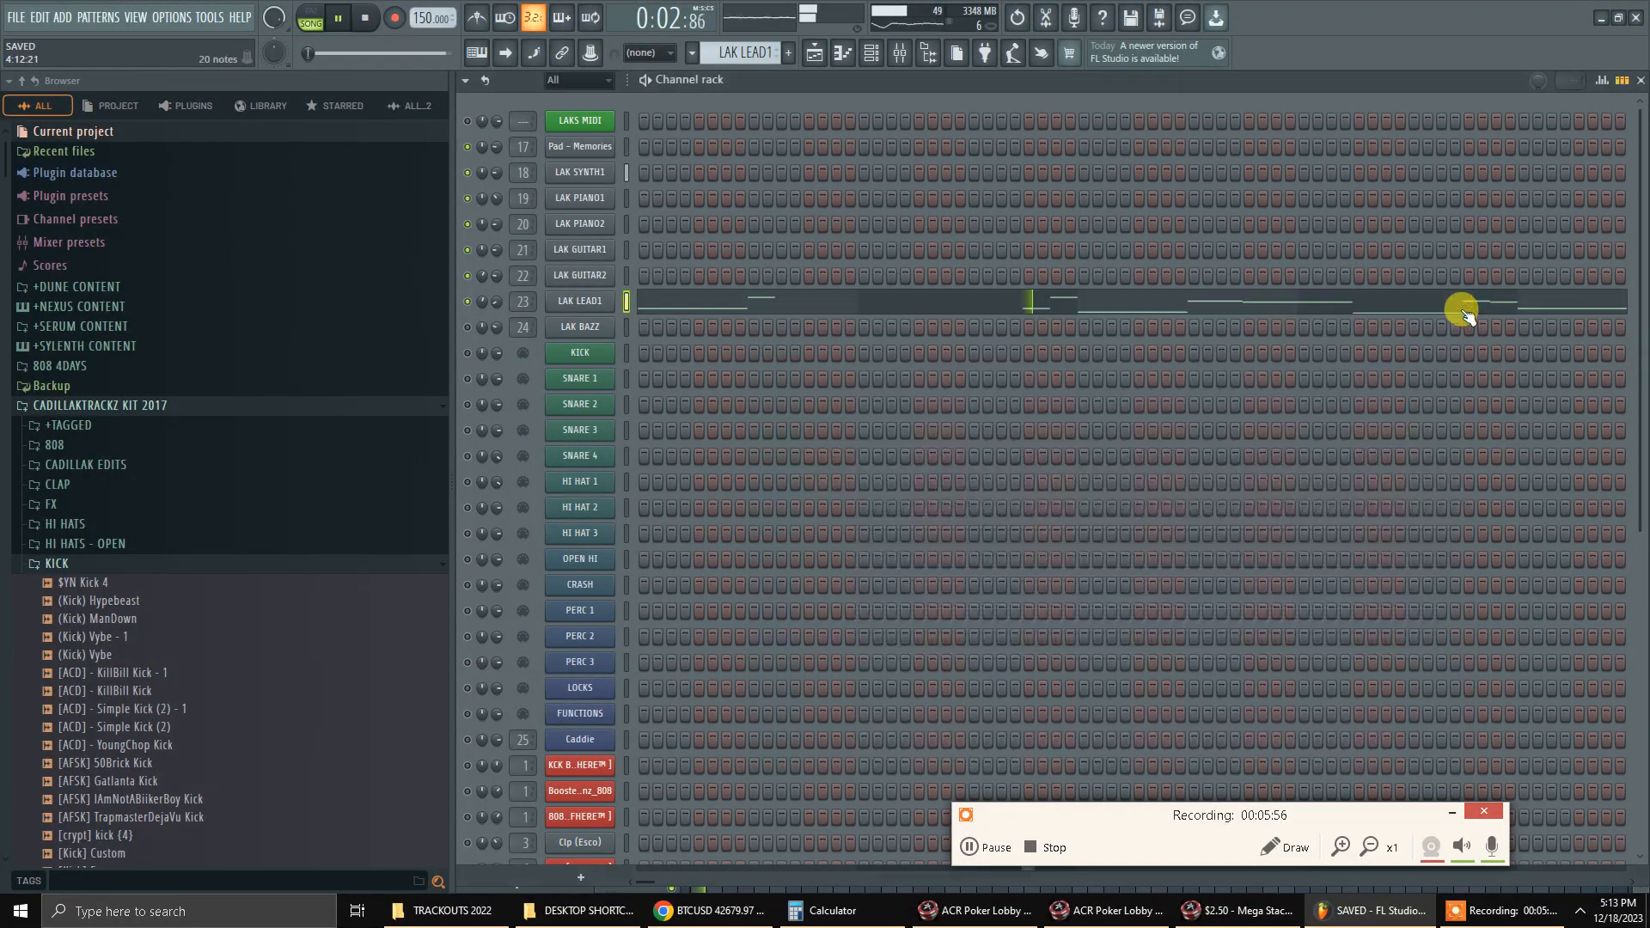
In the LAK LEAD1 channel's Nexus, lower the delay mix to 14 and set the reverb mix to 39 while auditioning the song.
{"action": "left_click", "coordinate": [581, 303]}
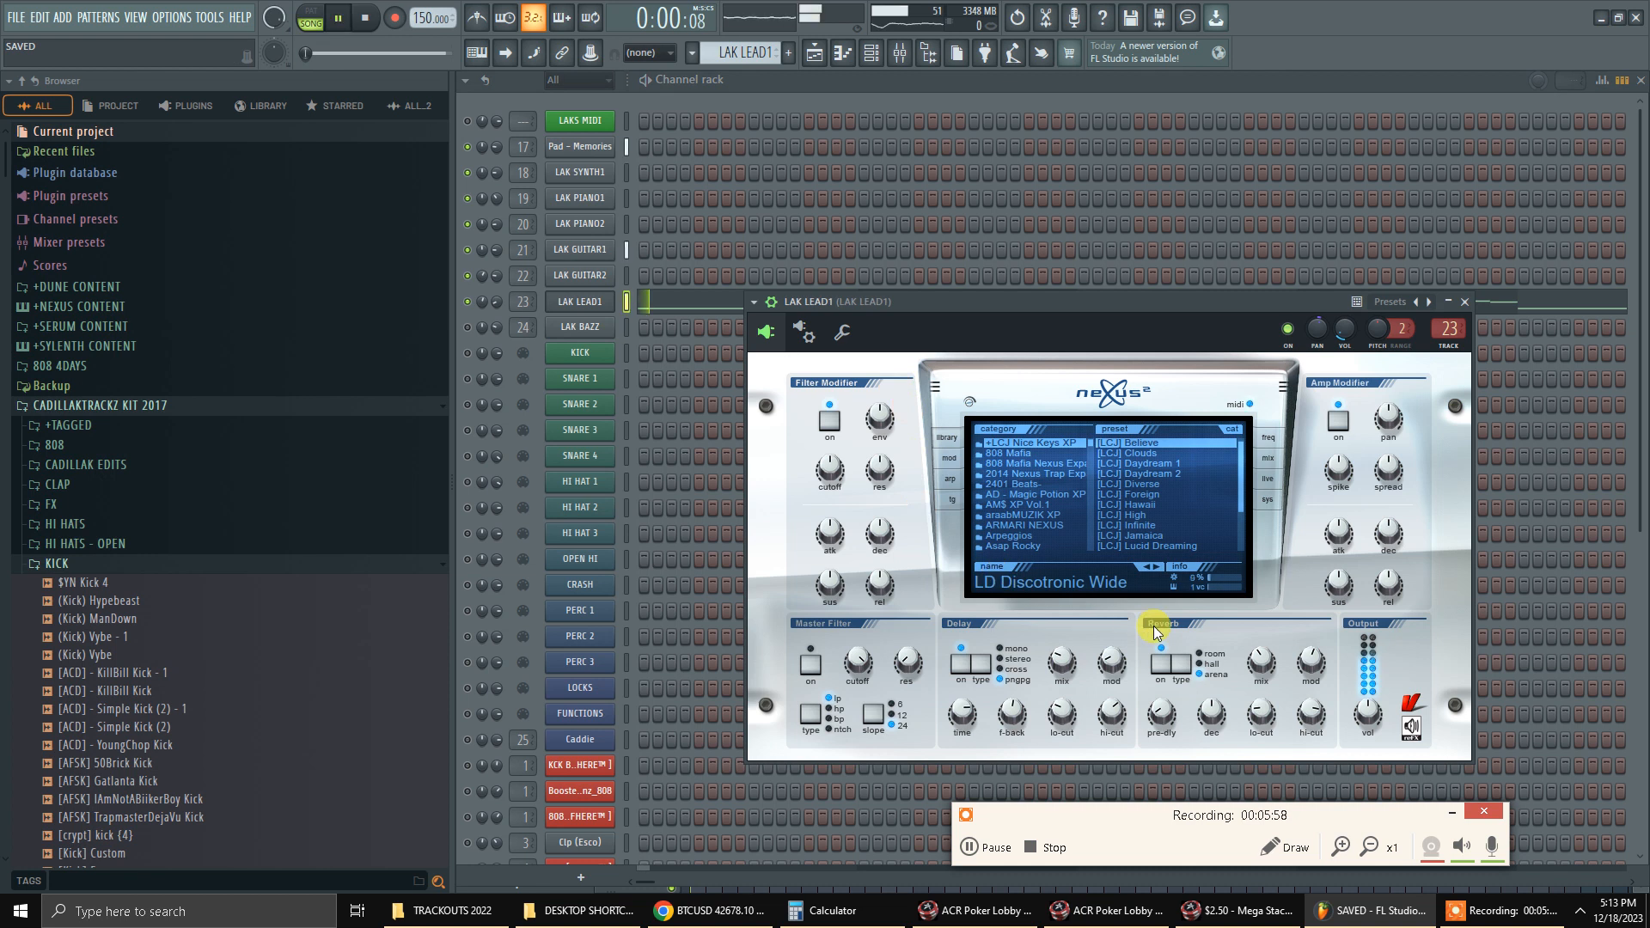
{"action": "mouse_move", "coordinate": [1065, 653]}
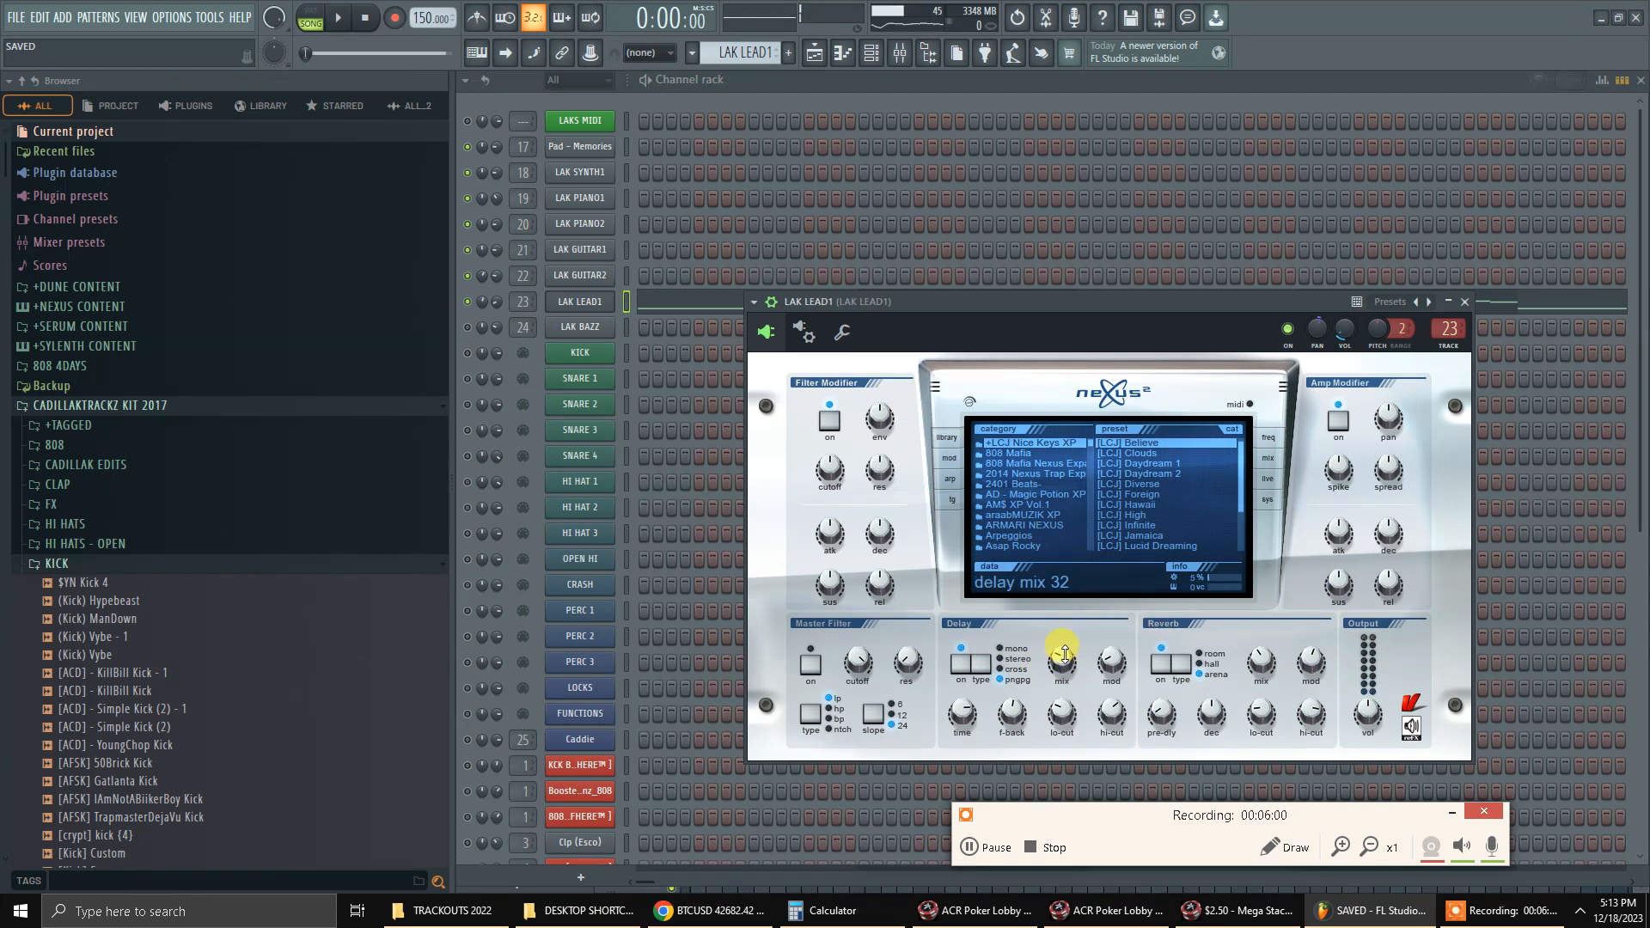
{"action": "left_click_drag", "start_coordinate": [1066, 677], "coordinate": [1066, 682]}
{"action": "key", "text": "space"}
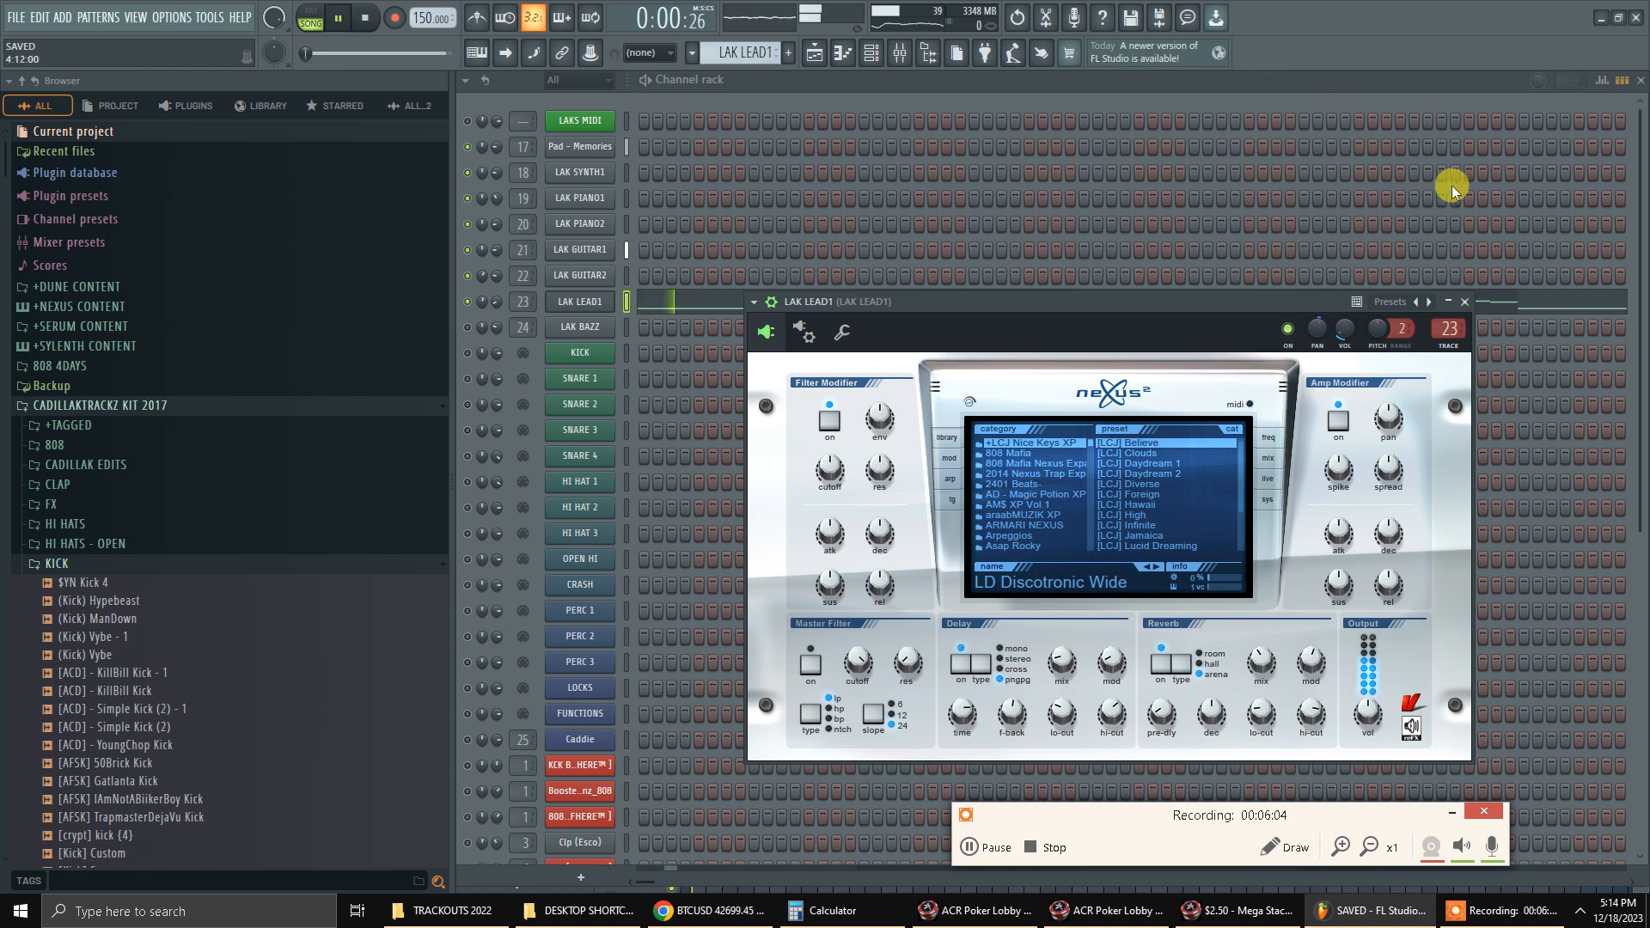
{"action": "mouse_move", "coordinate": [1053, 663]}
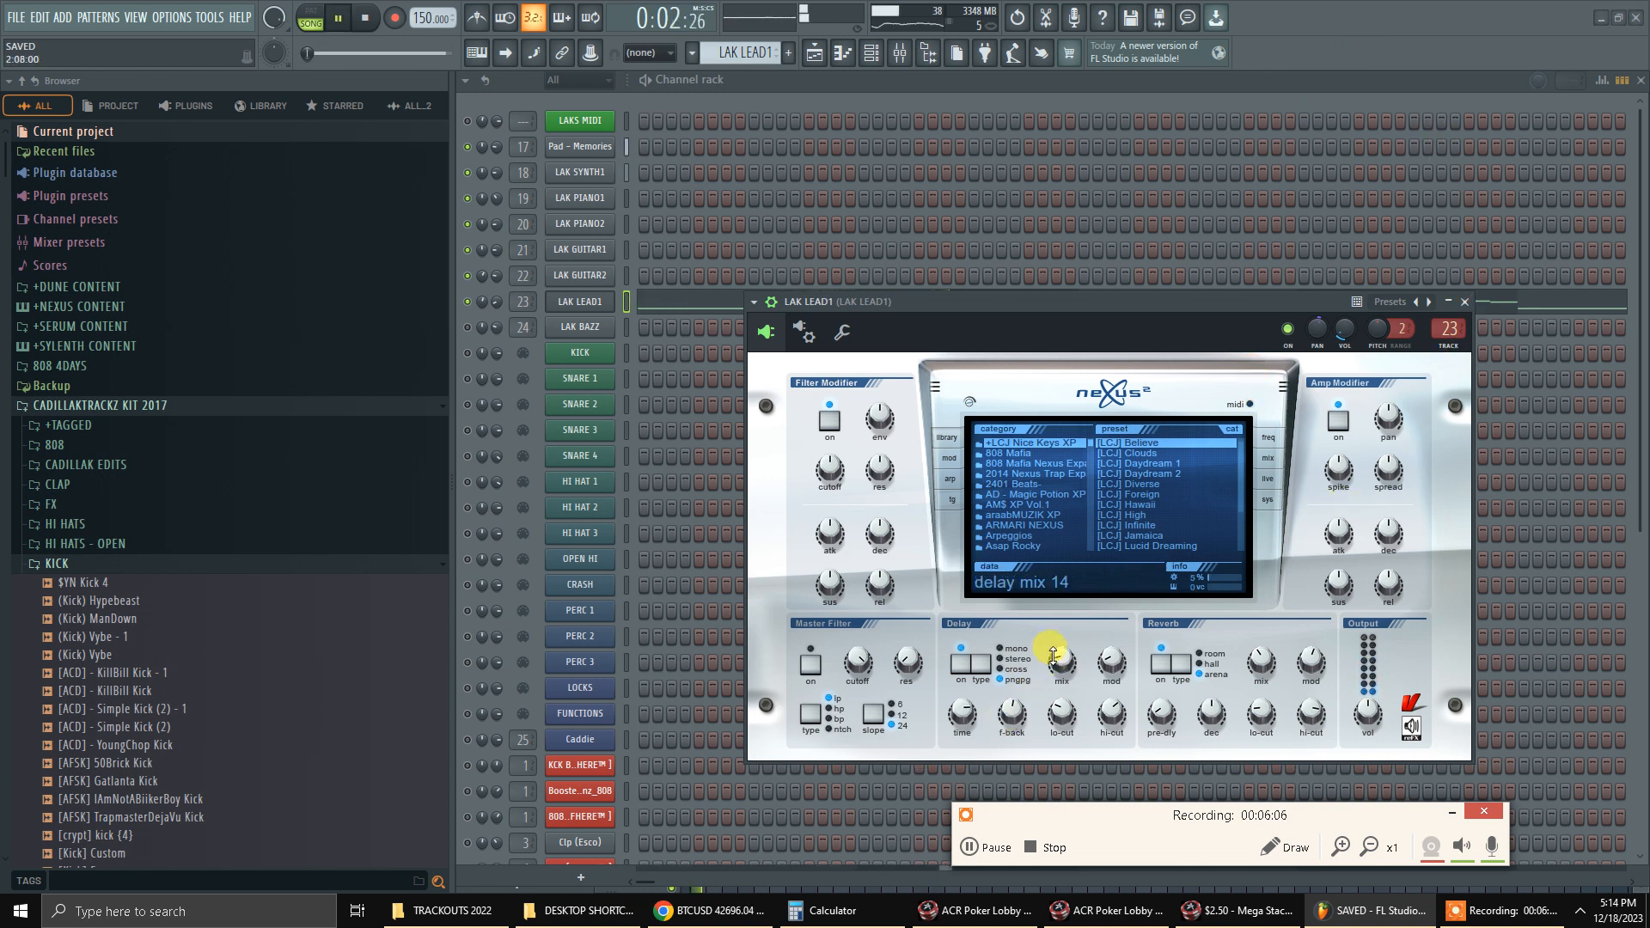
{"action": "mouse_move", "coordinate": [1270, 671]}
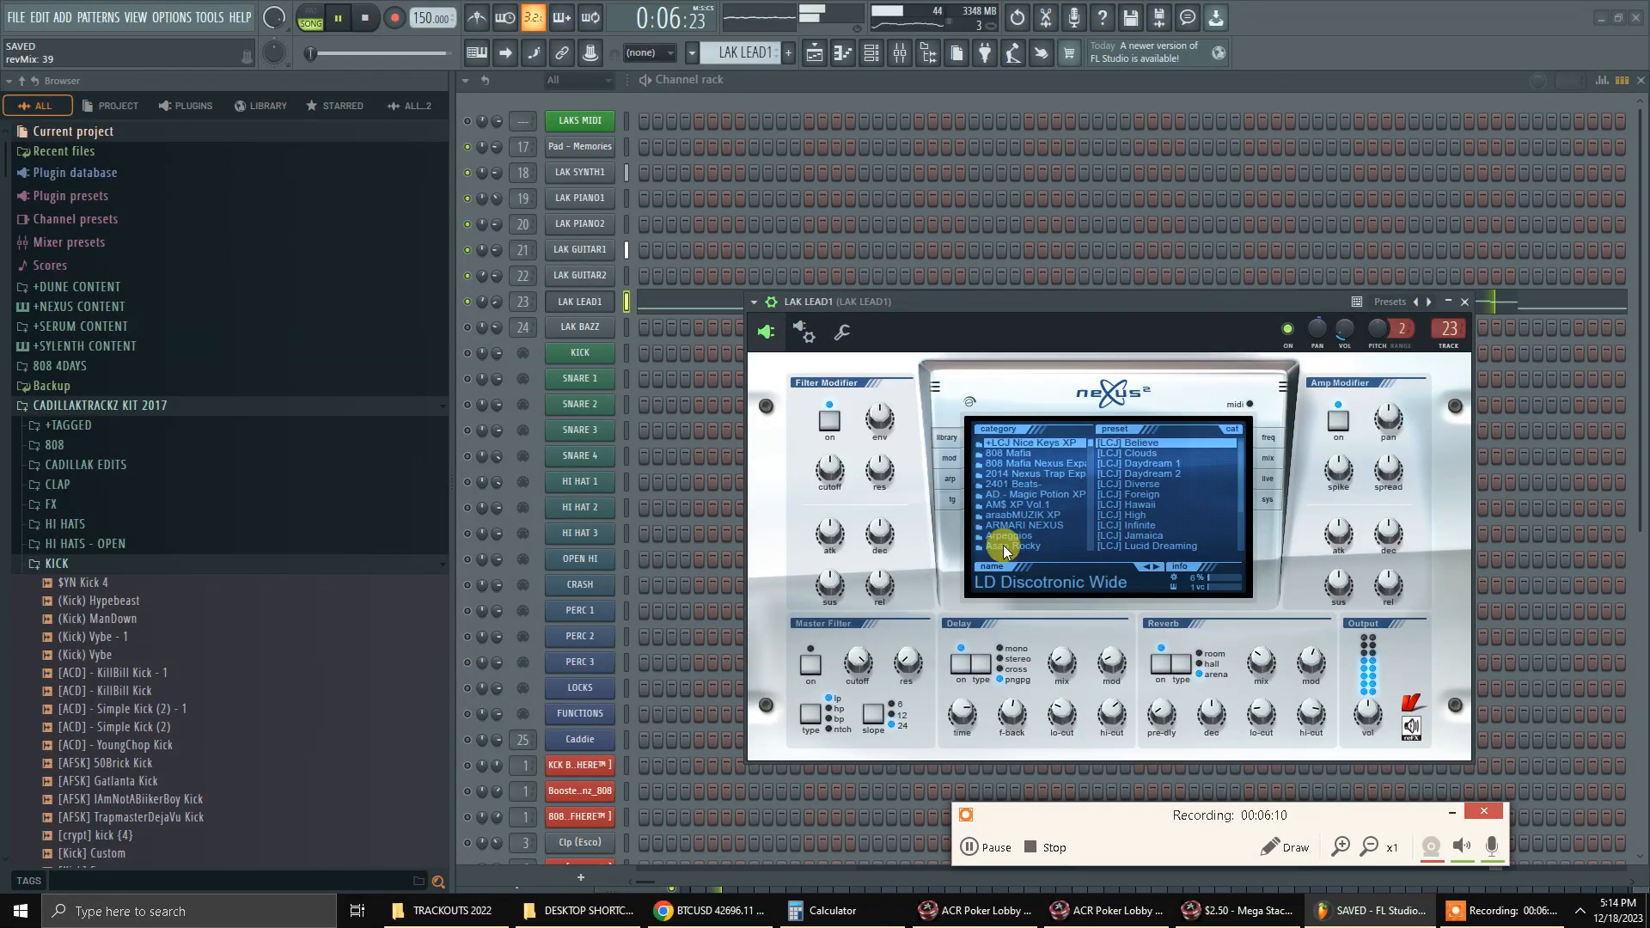
{"action": "key", "text": "space"}
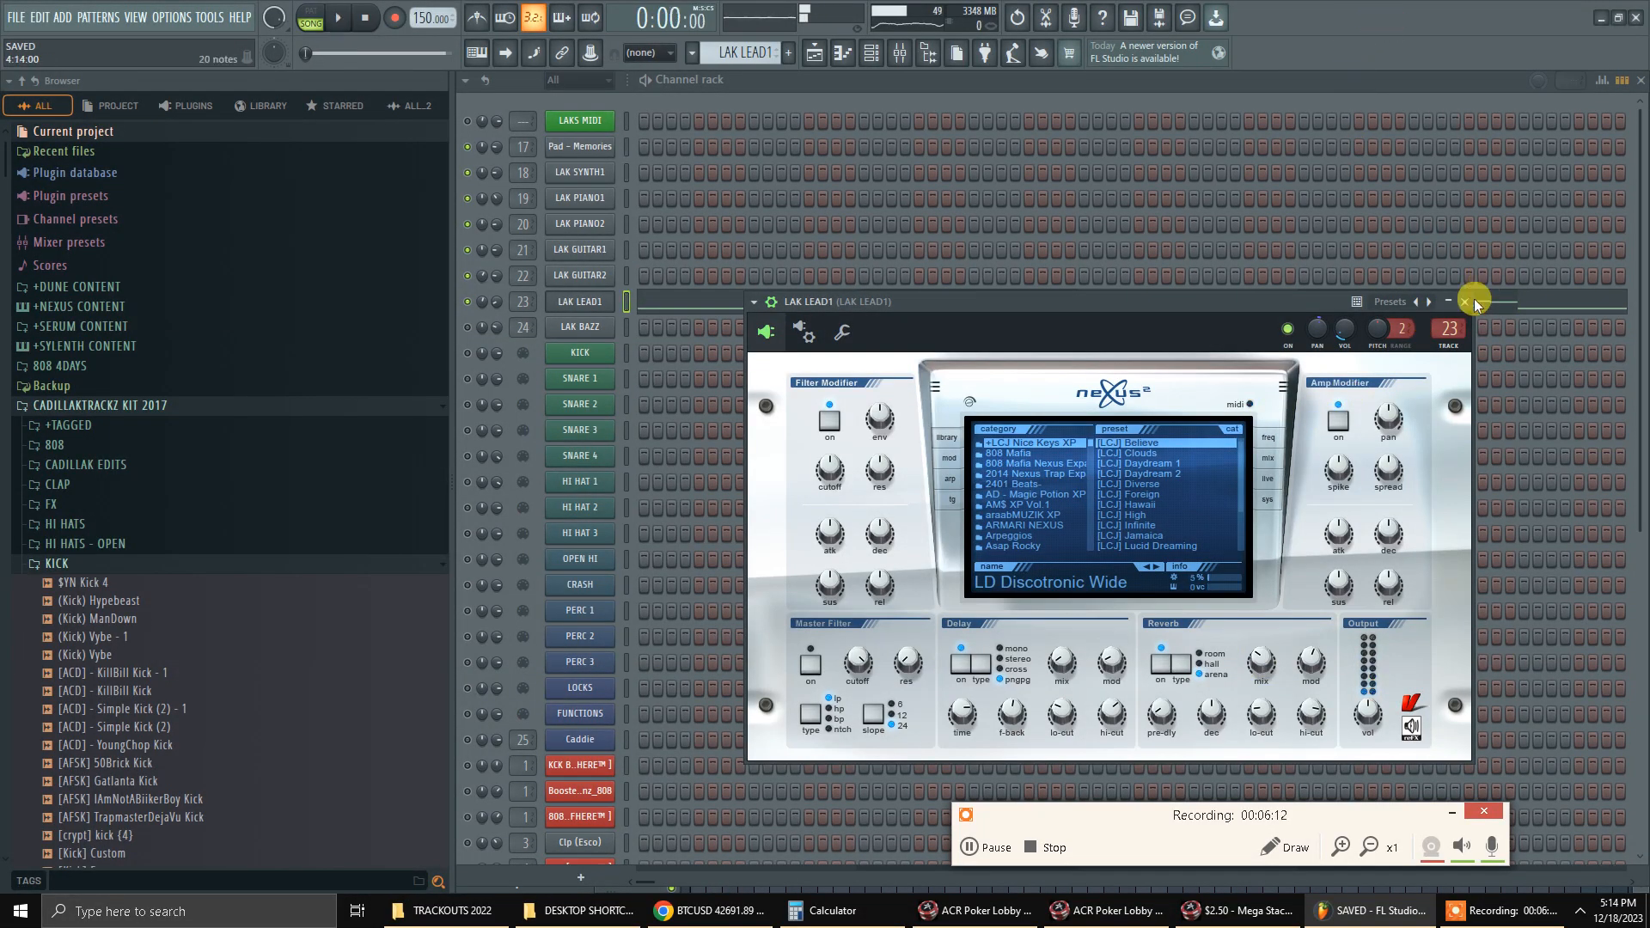
{"action": "left_click", "coordinate": [1468, 301]}
{"action": "key", "text": "space"}
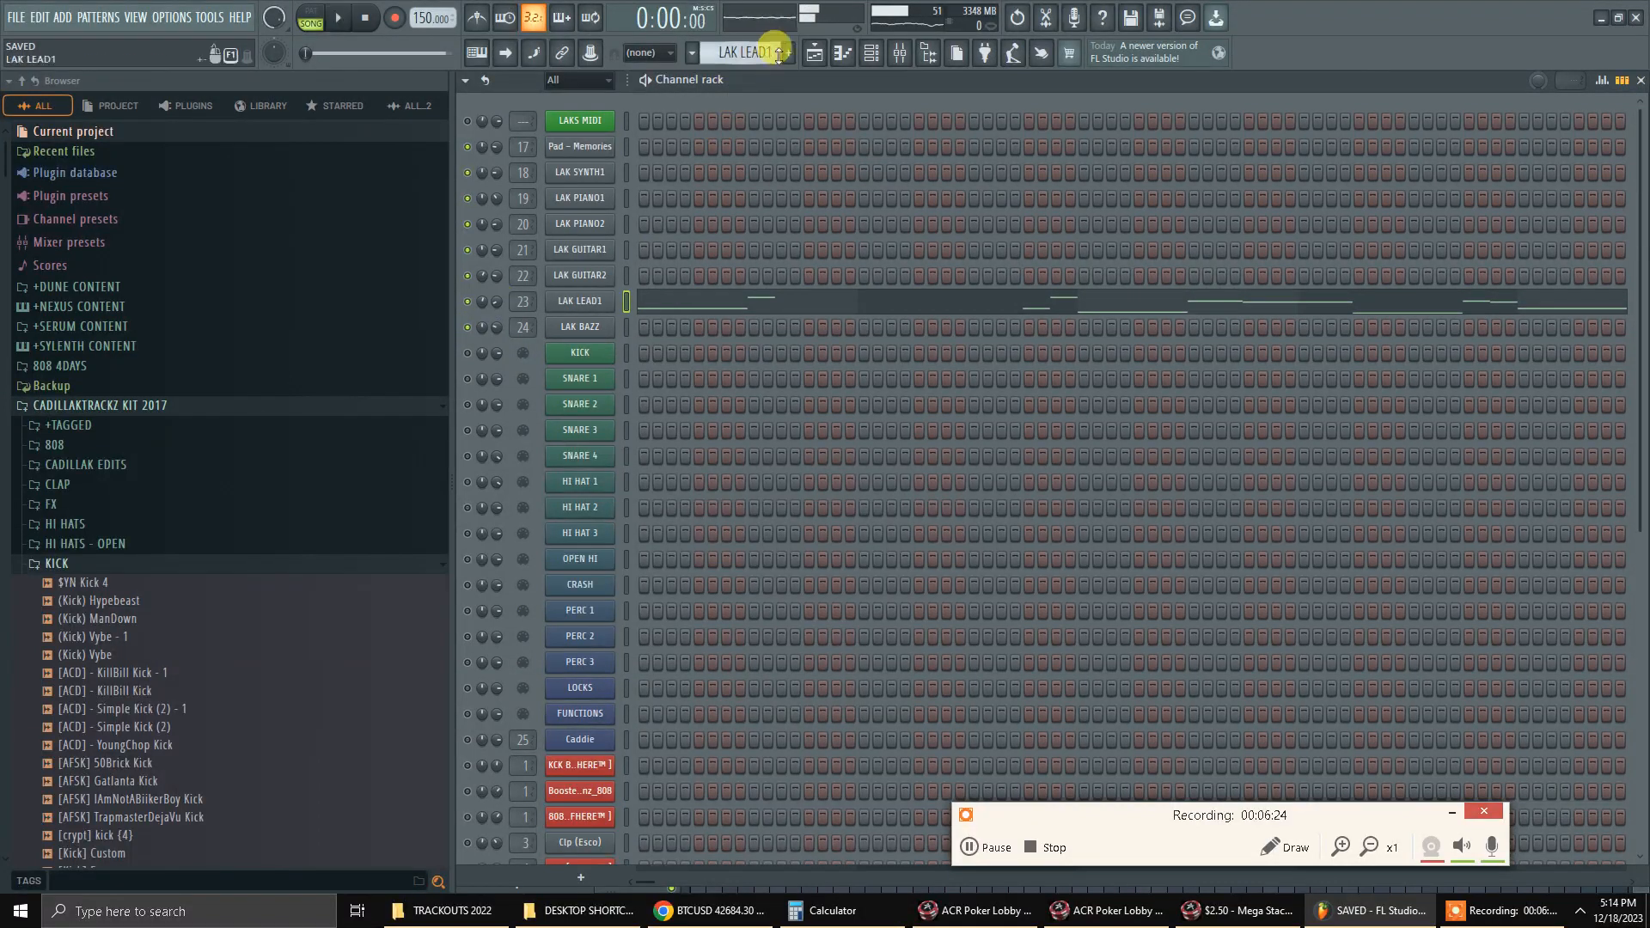
Play the song from bar 1 in the playlist and unmute the LAK BAZZ and DRUM BUS mixer tracks.
{"action": "left_click", "coordinate": [821, 57]}
{"action": "left_click", "coordinate": [757, 117]}
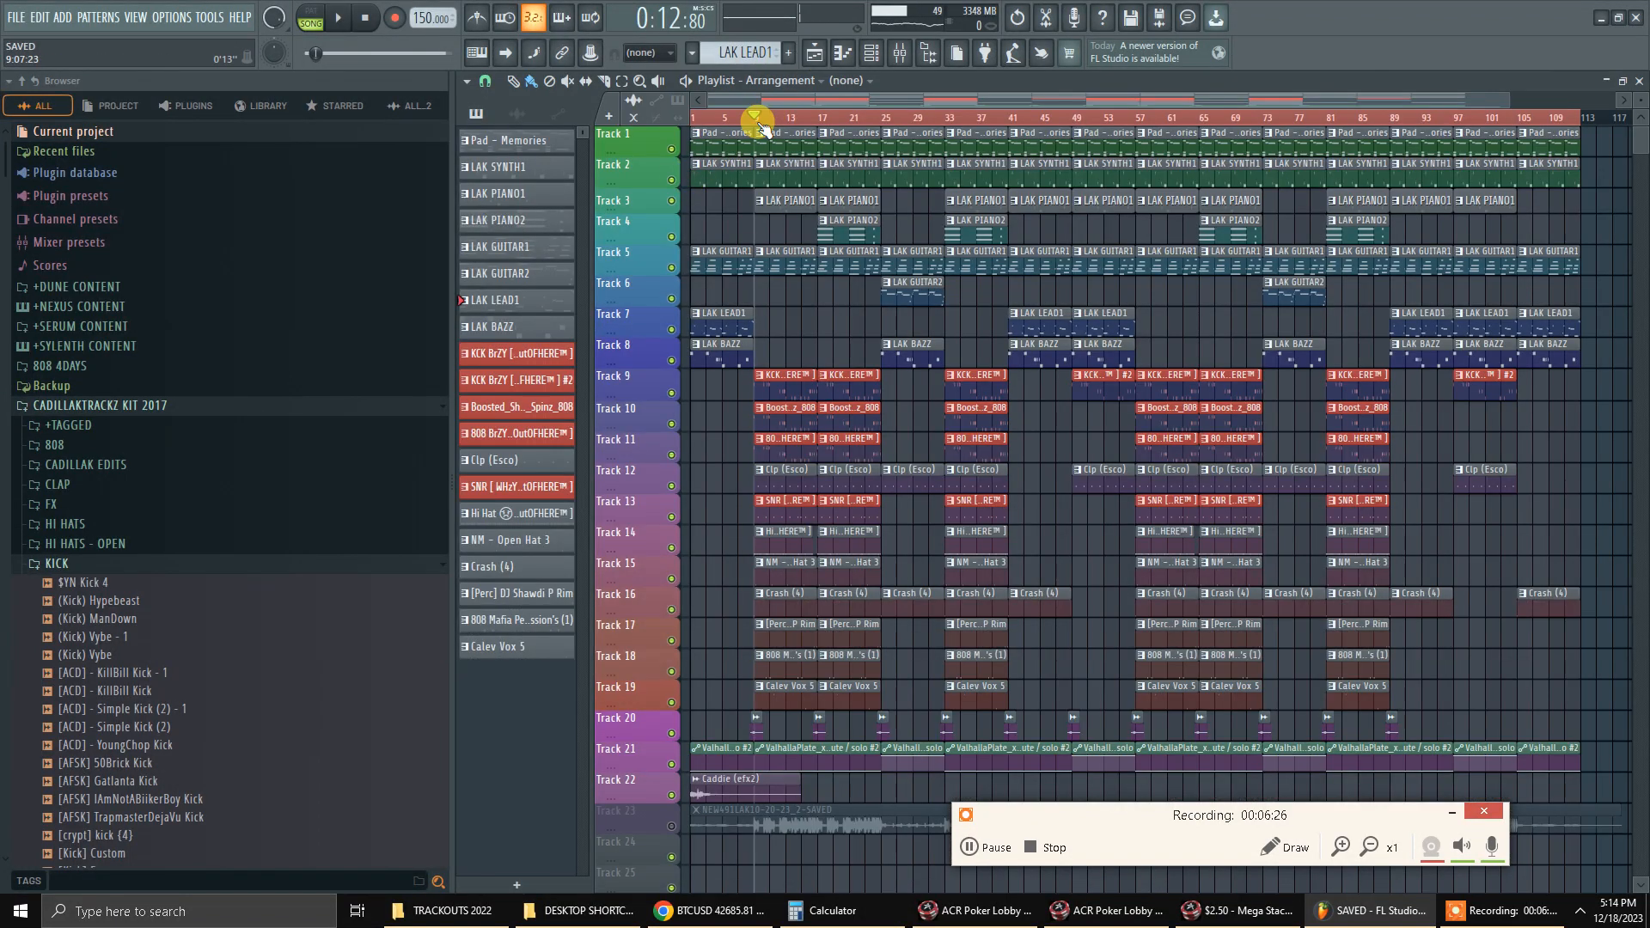
{"action": "key", "text": "space"}
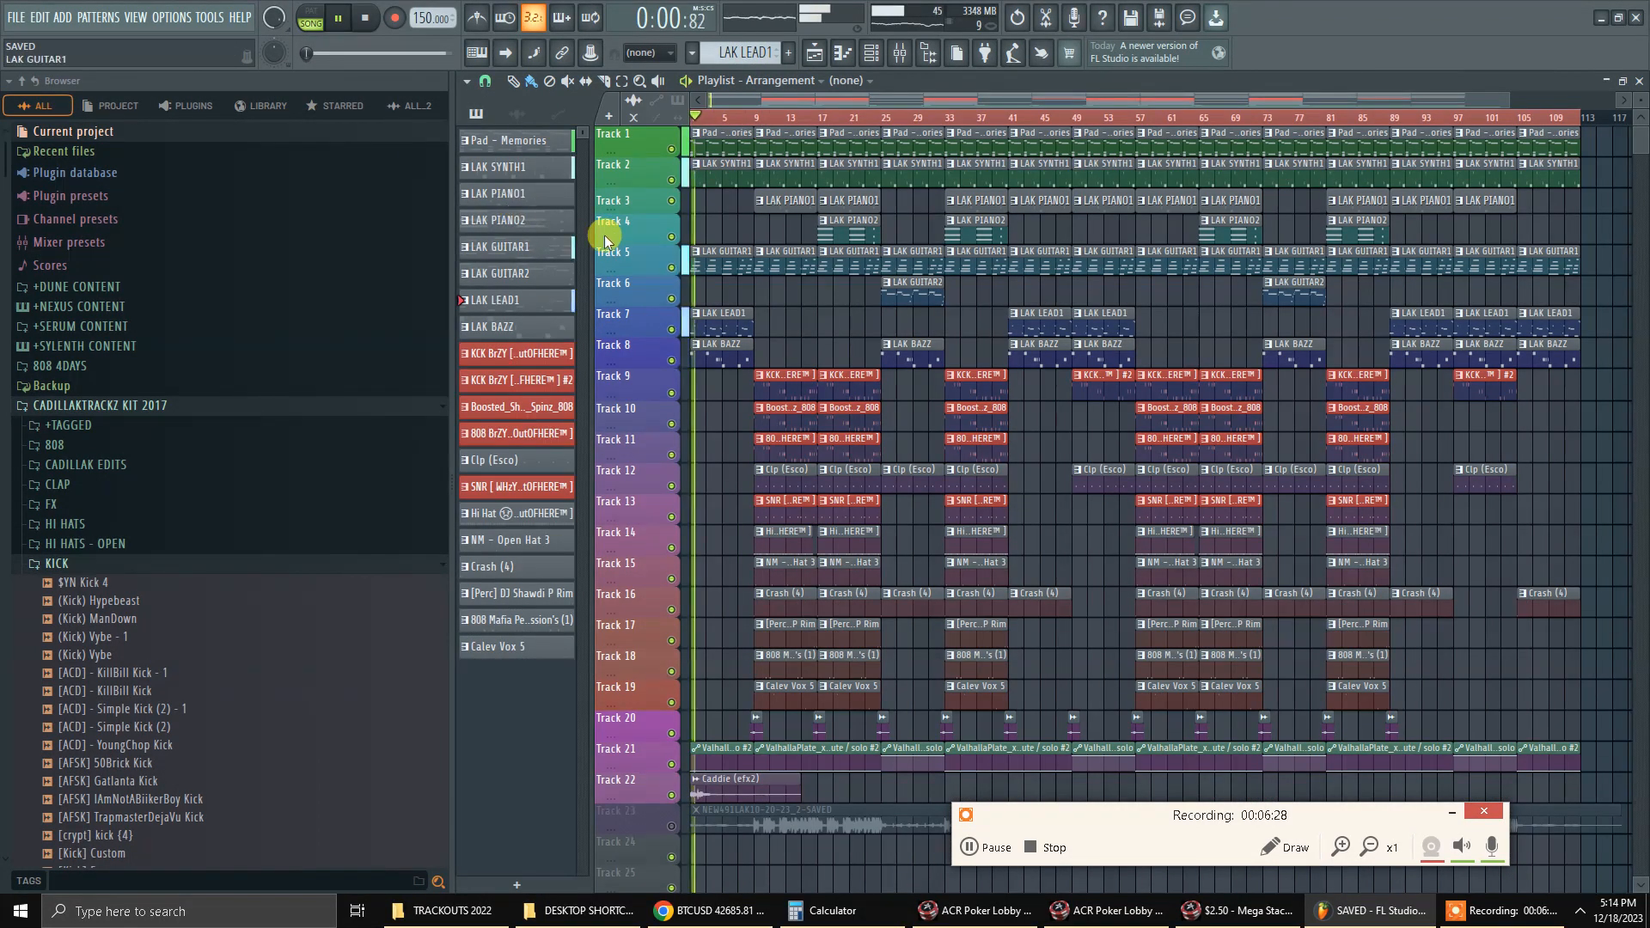
{"action": "key", "text": "F9"}
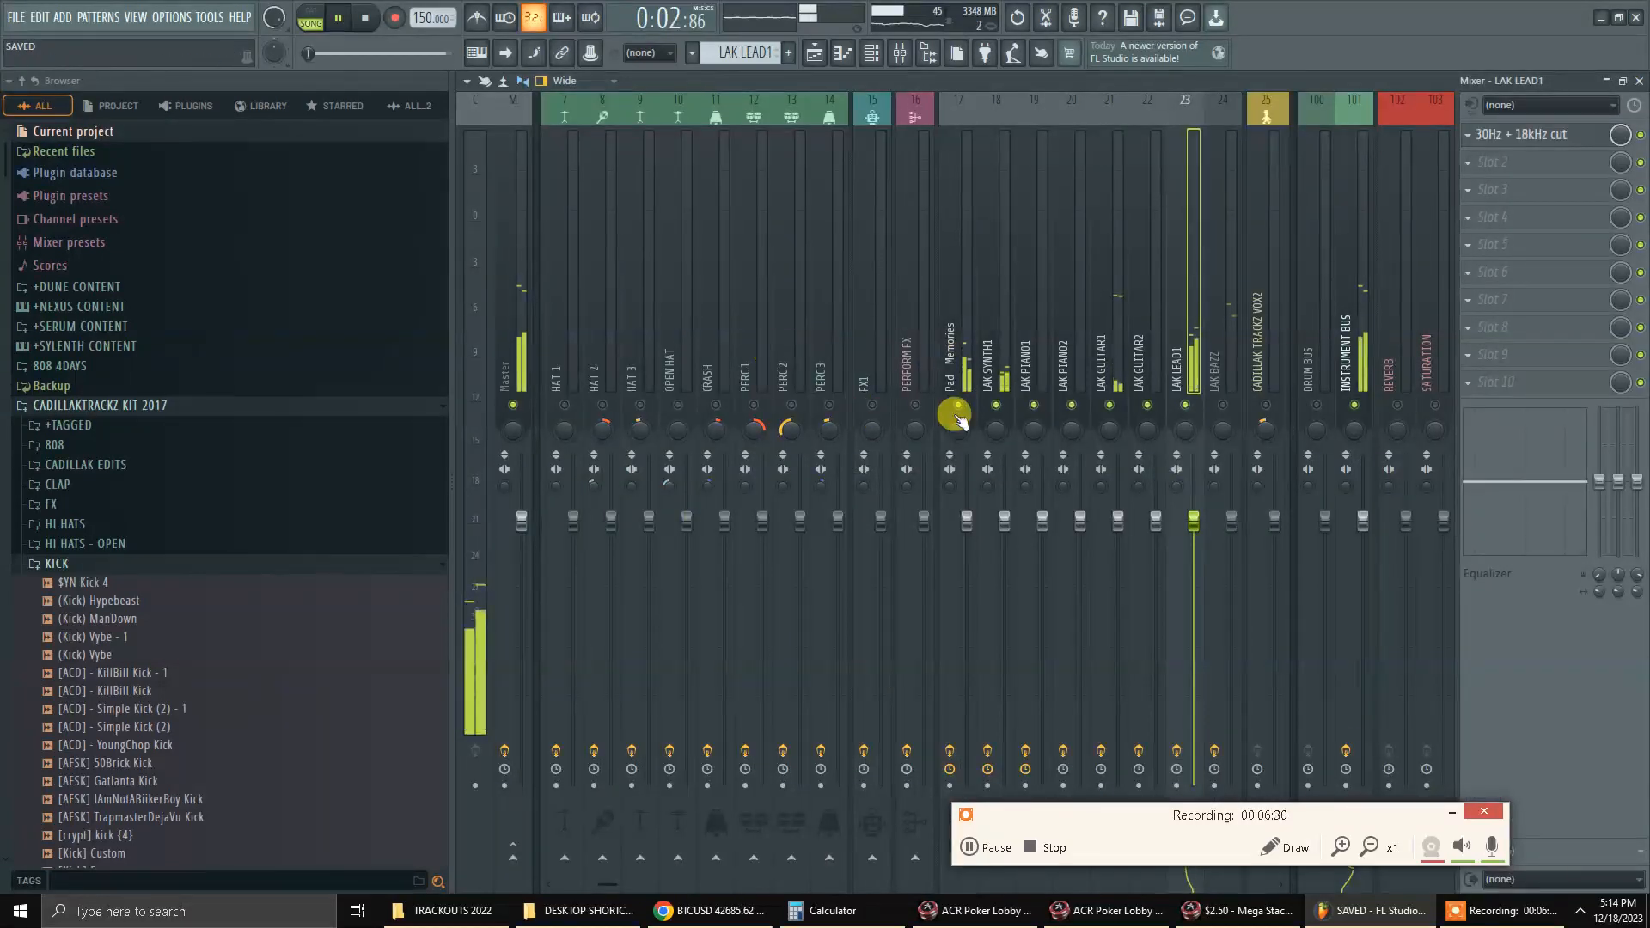
{"action": "left_click", "coordinate": [1219, 378]}
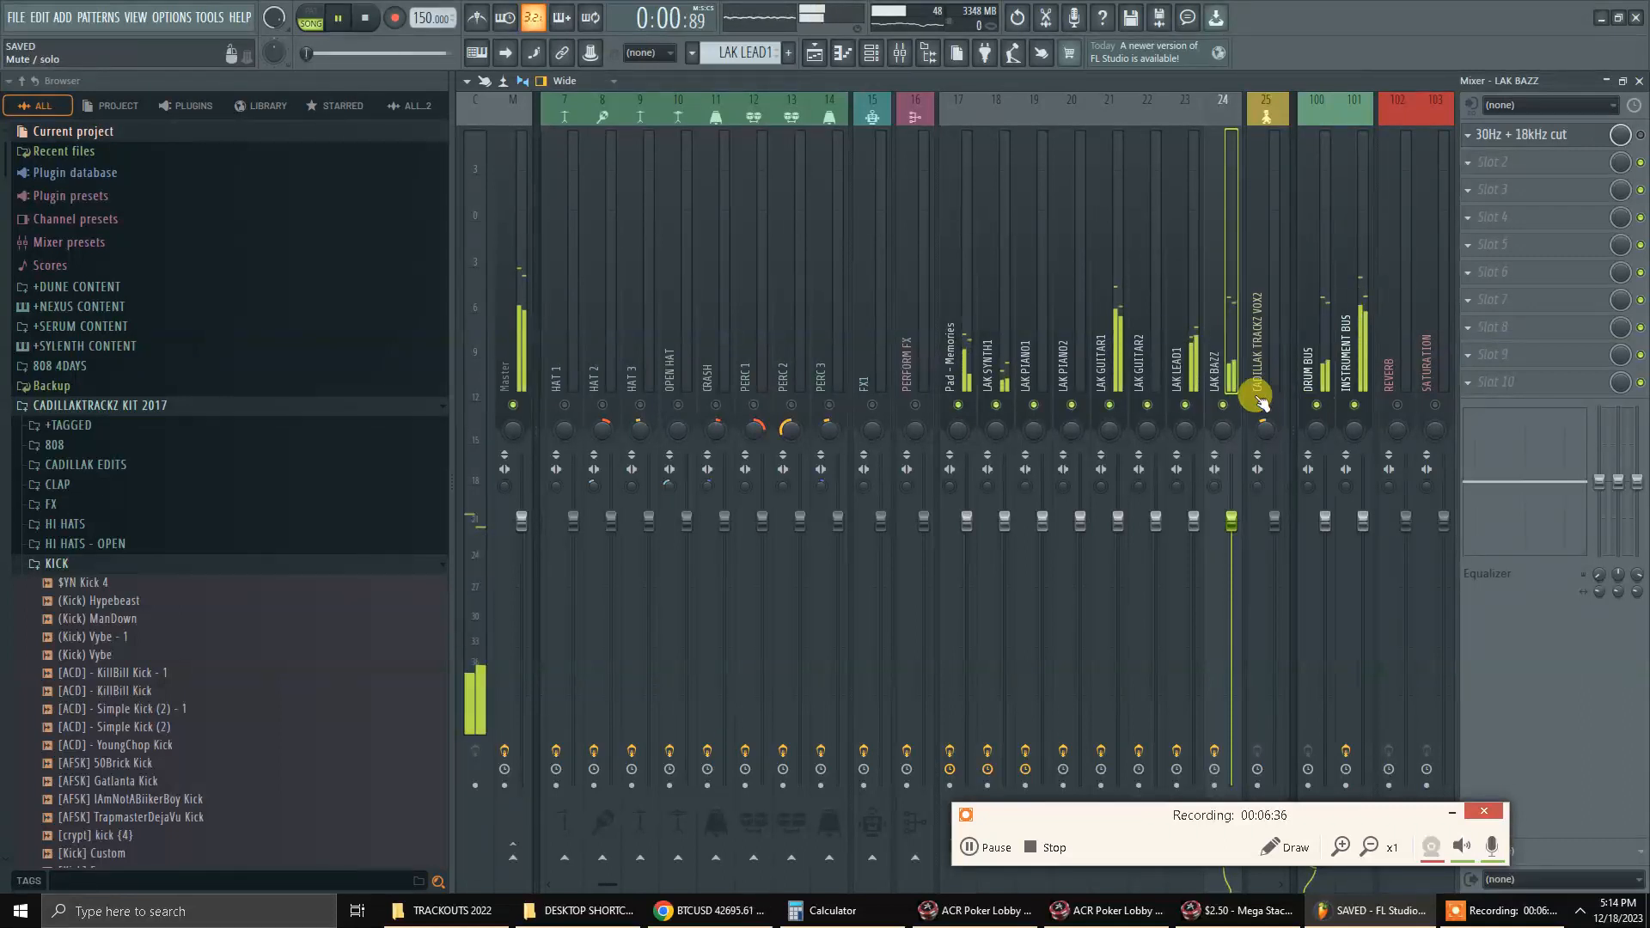
Check the LAK BAZZ channel's settings and adjust its channel volume while the song plays.
{"action": "key", "text": "F6"}
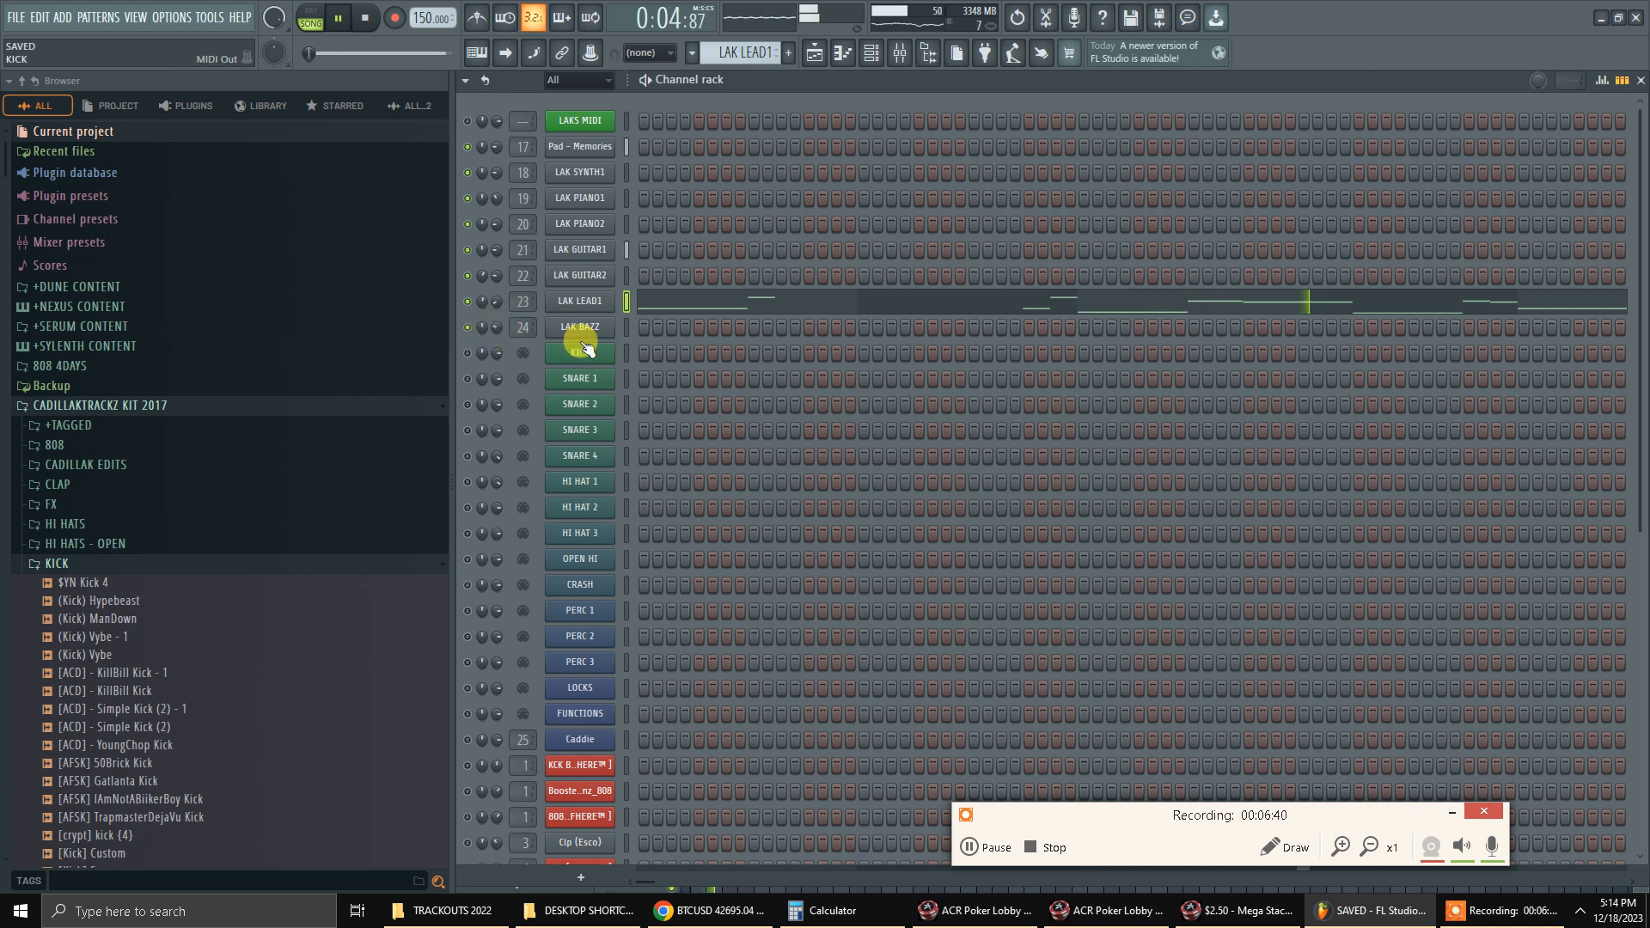
{"action": "left_click", "coordinate": [581, 328]}
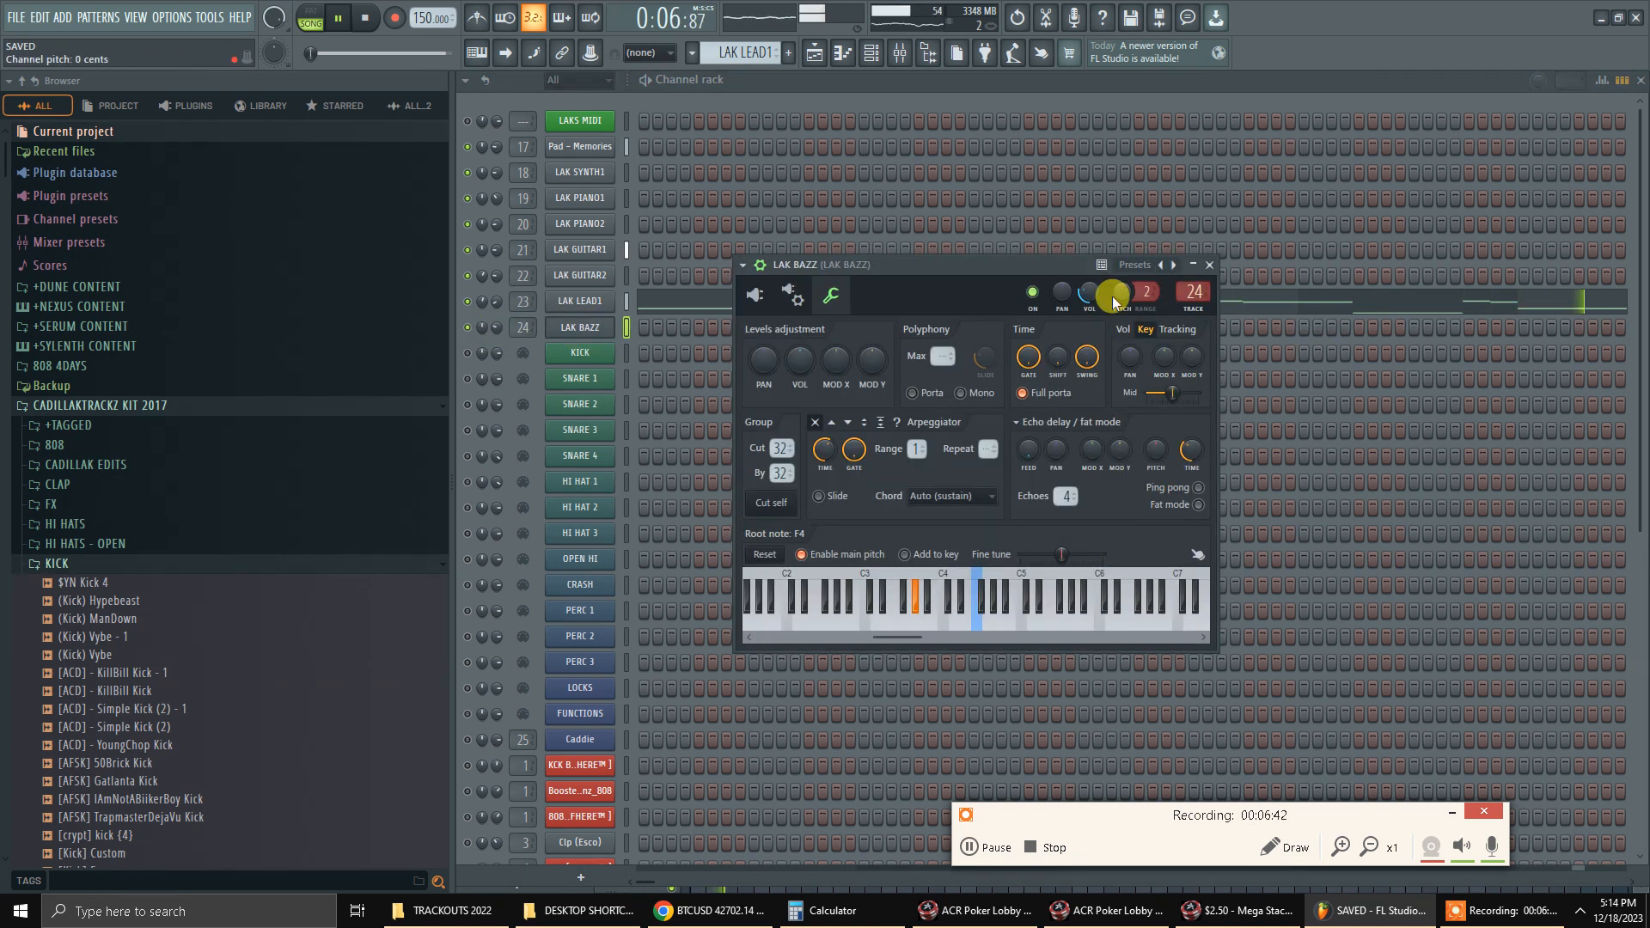
{"action": "left_click", "coordinate": [1210, 265]}
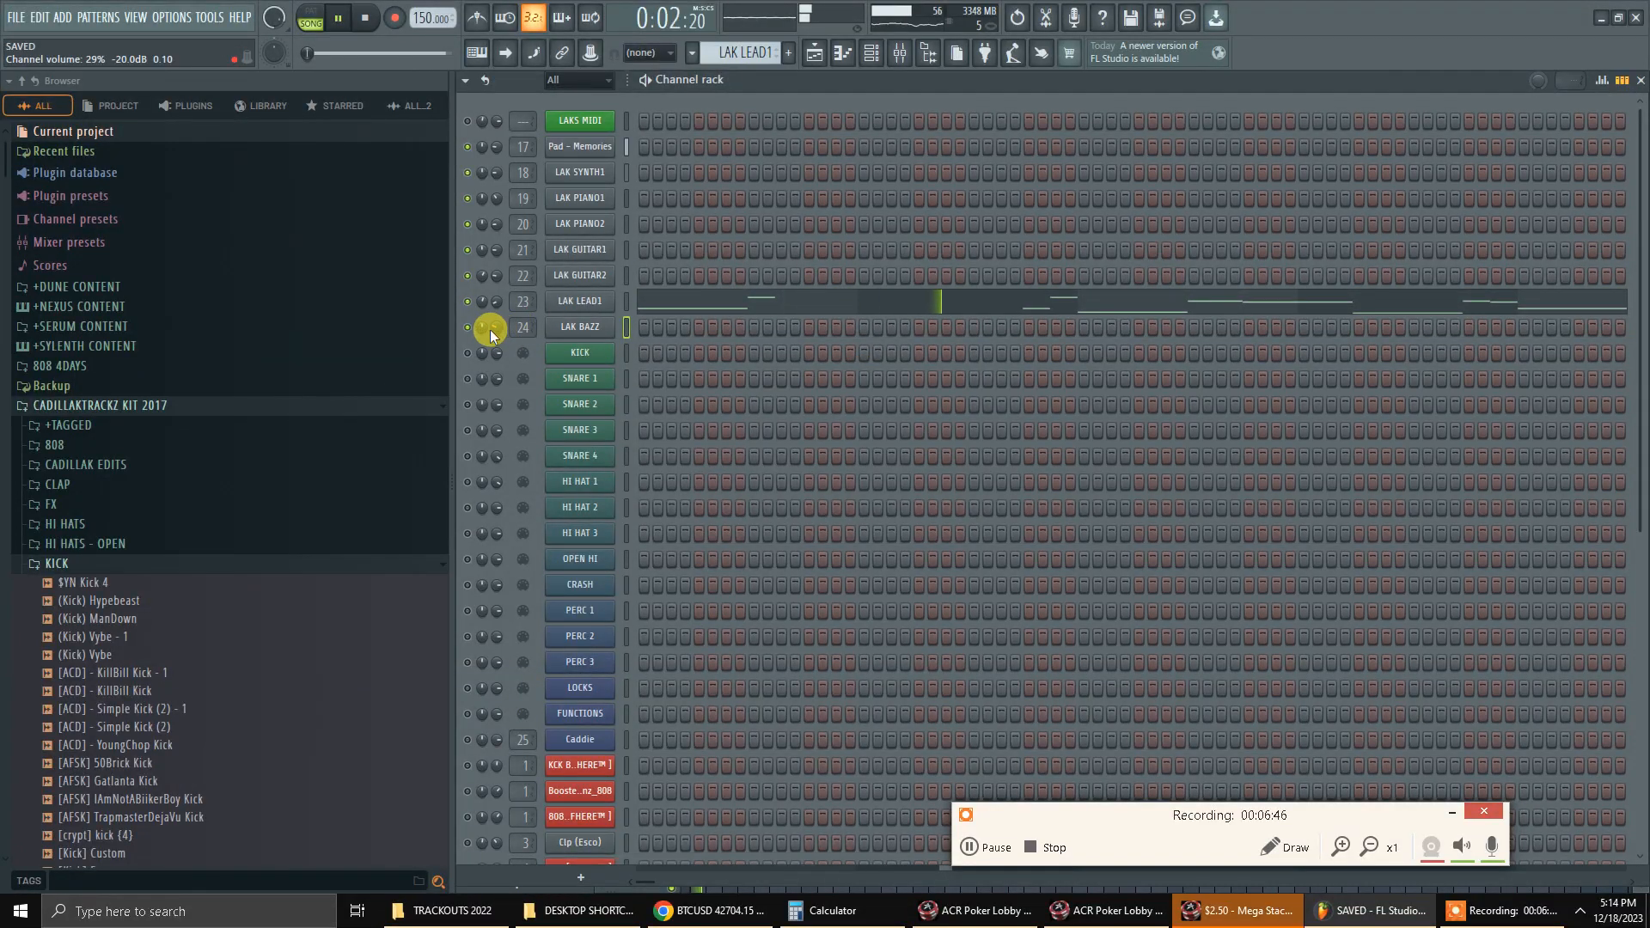
{"action": "left_click_drag", "start_coordinate": [491, 328], "coordinate": [497, 324]}
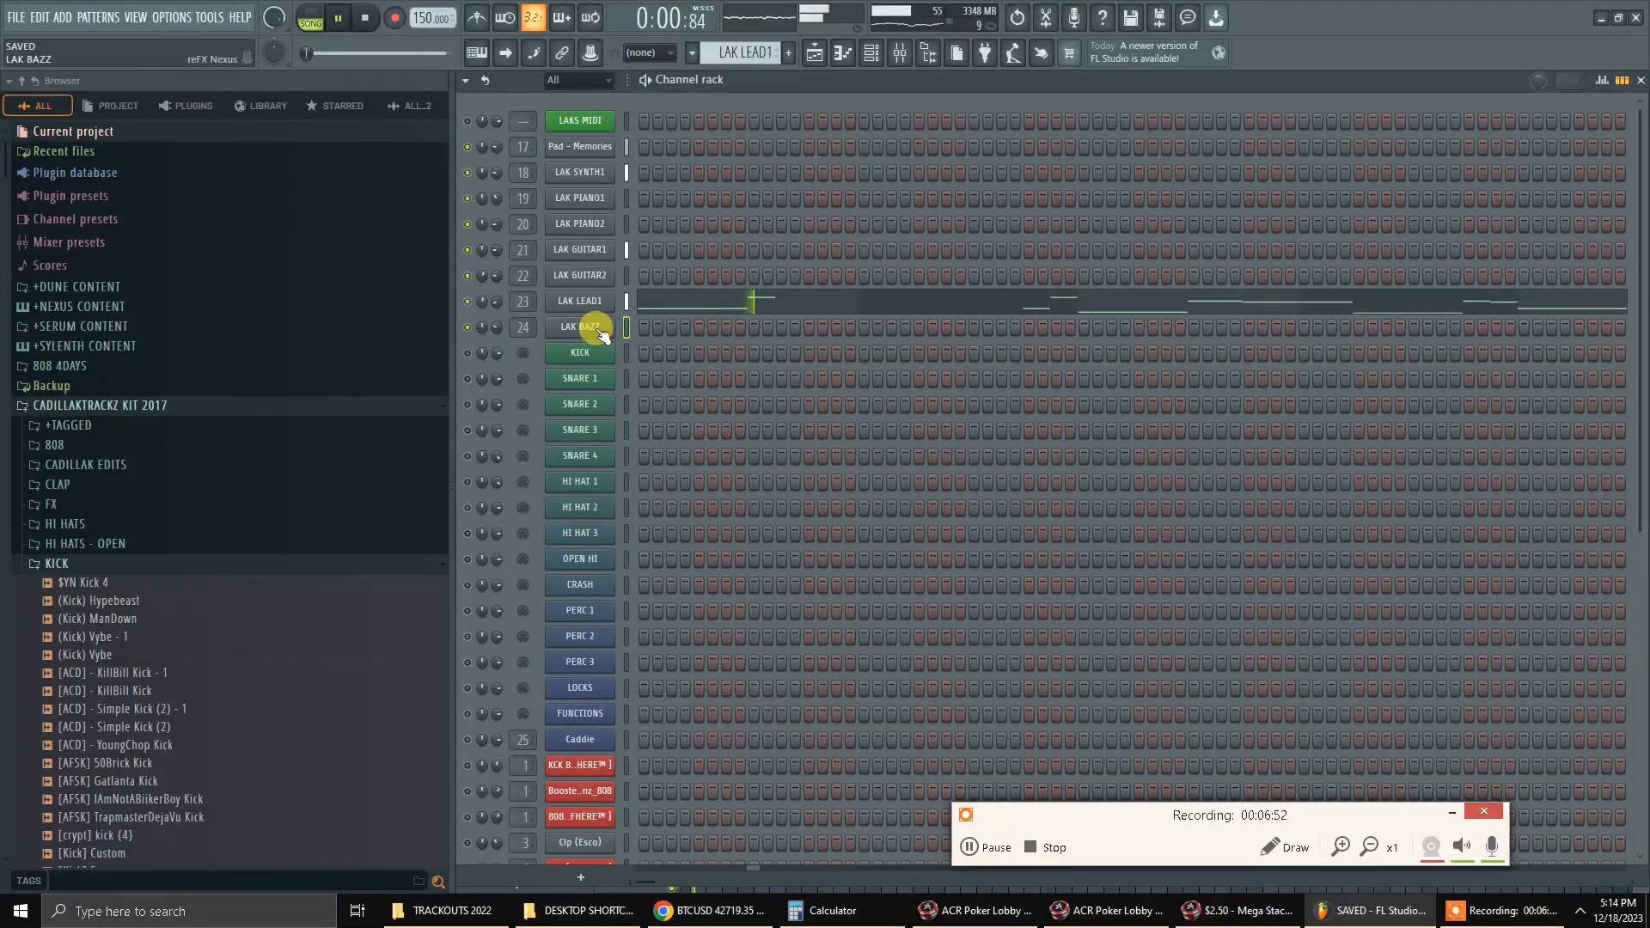
Add a Fruity Compressor with the Blower preset to the LAK BAZZ mixer track's second slot and audition the track soloed.
{"action": "key", "text": "F9"}
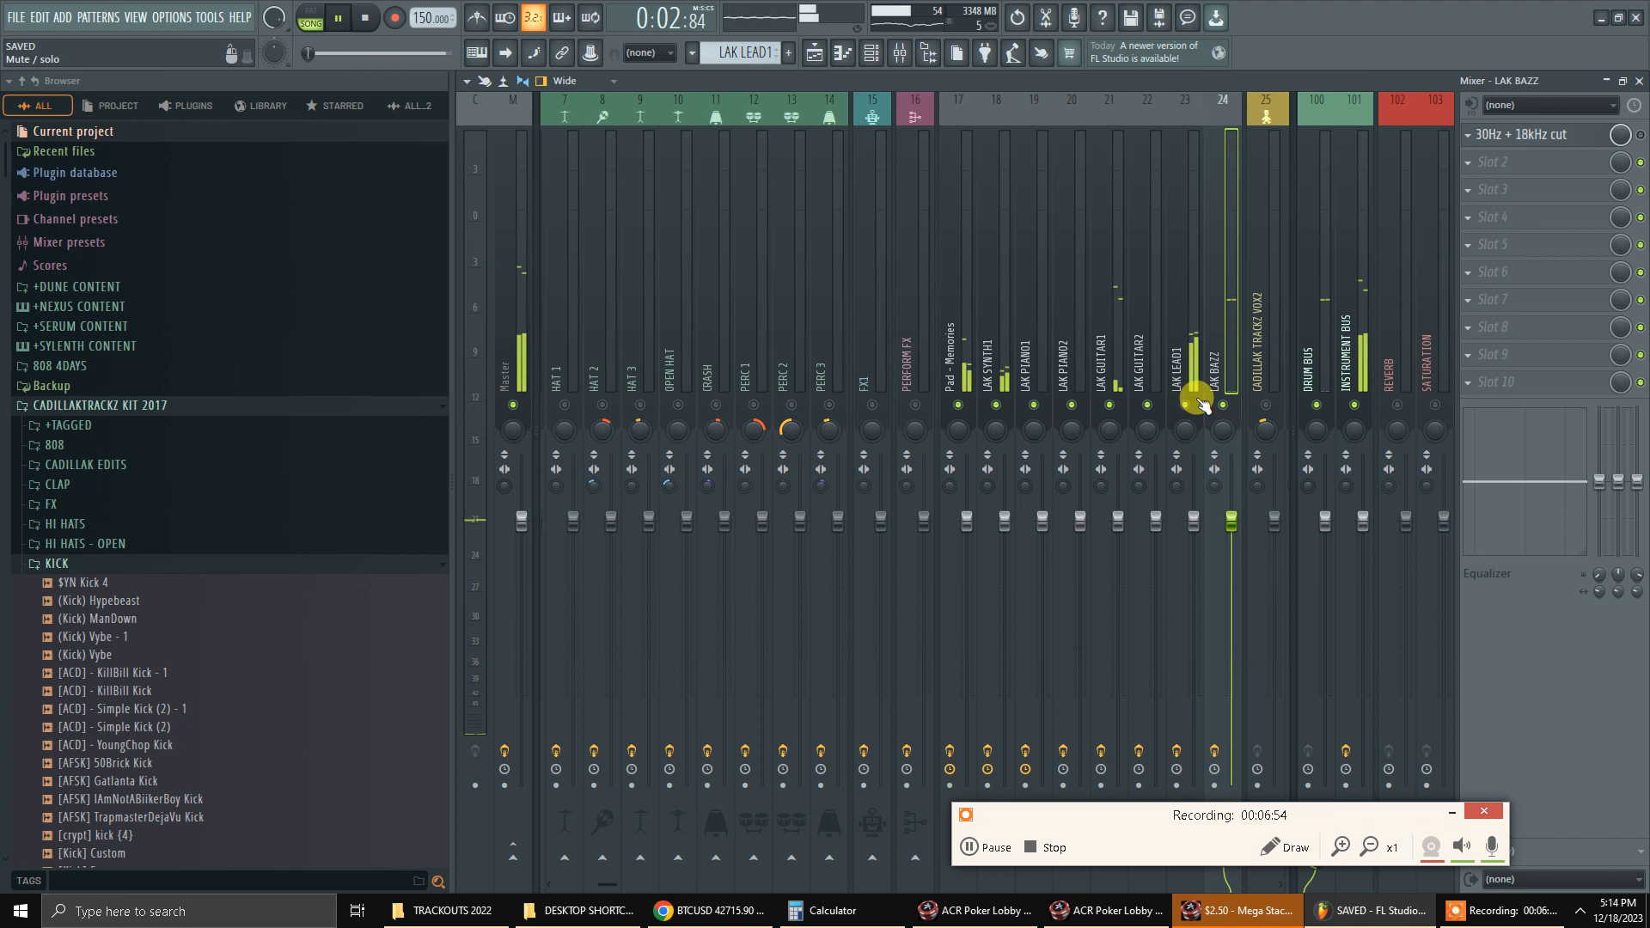
{"action": "left_click", "coordinate": [1471, 162]}
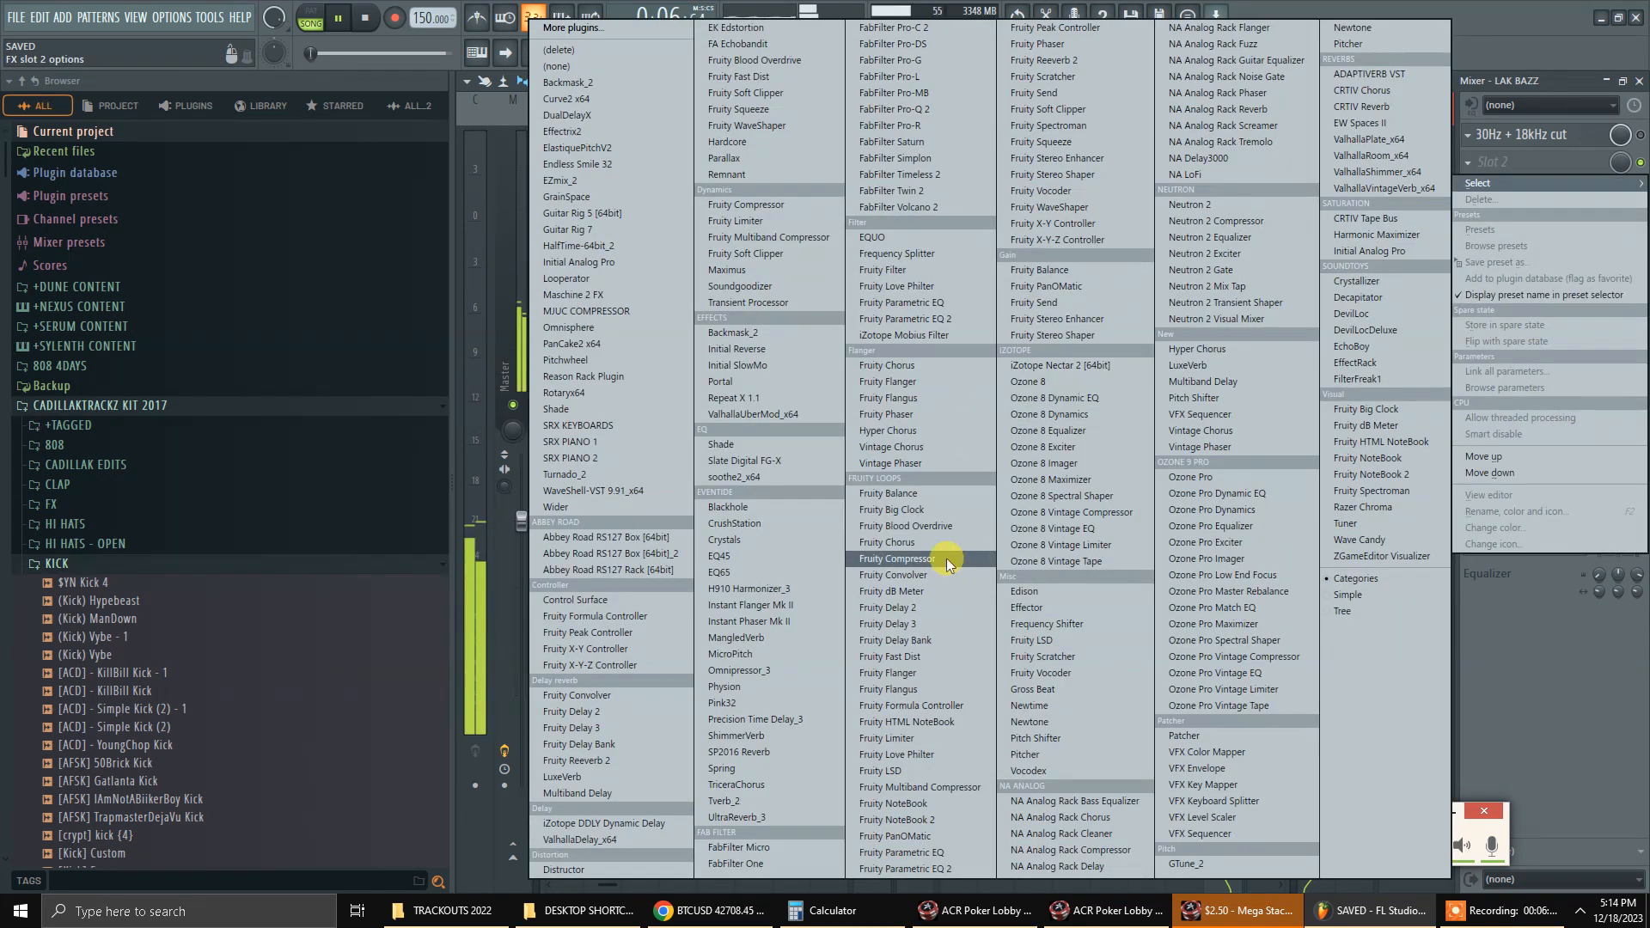
{"action": "left_click", "coordinate": [949, 559]}
{"action": "left_click", "coordinate": [453, 159]}
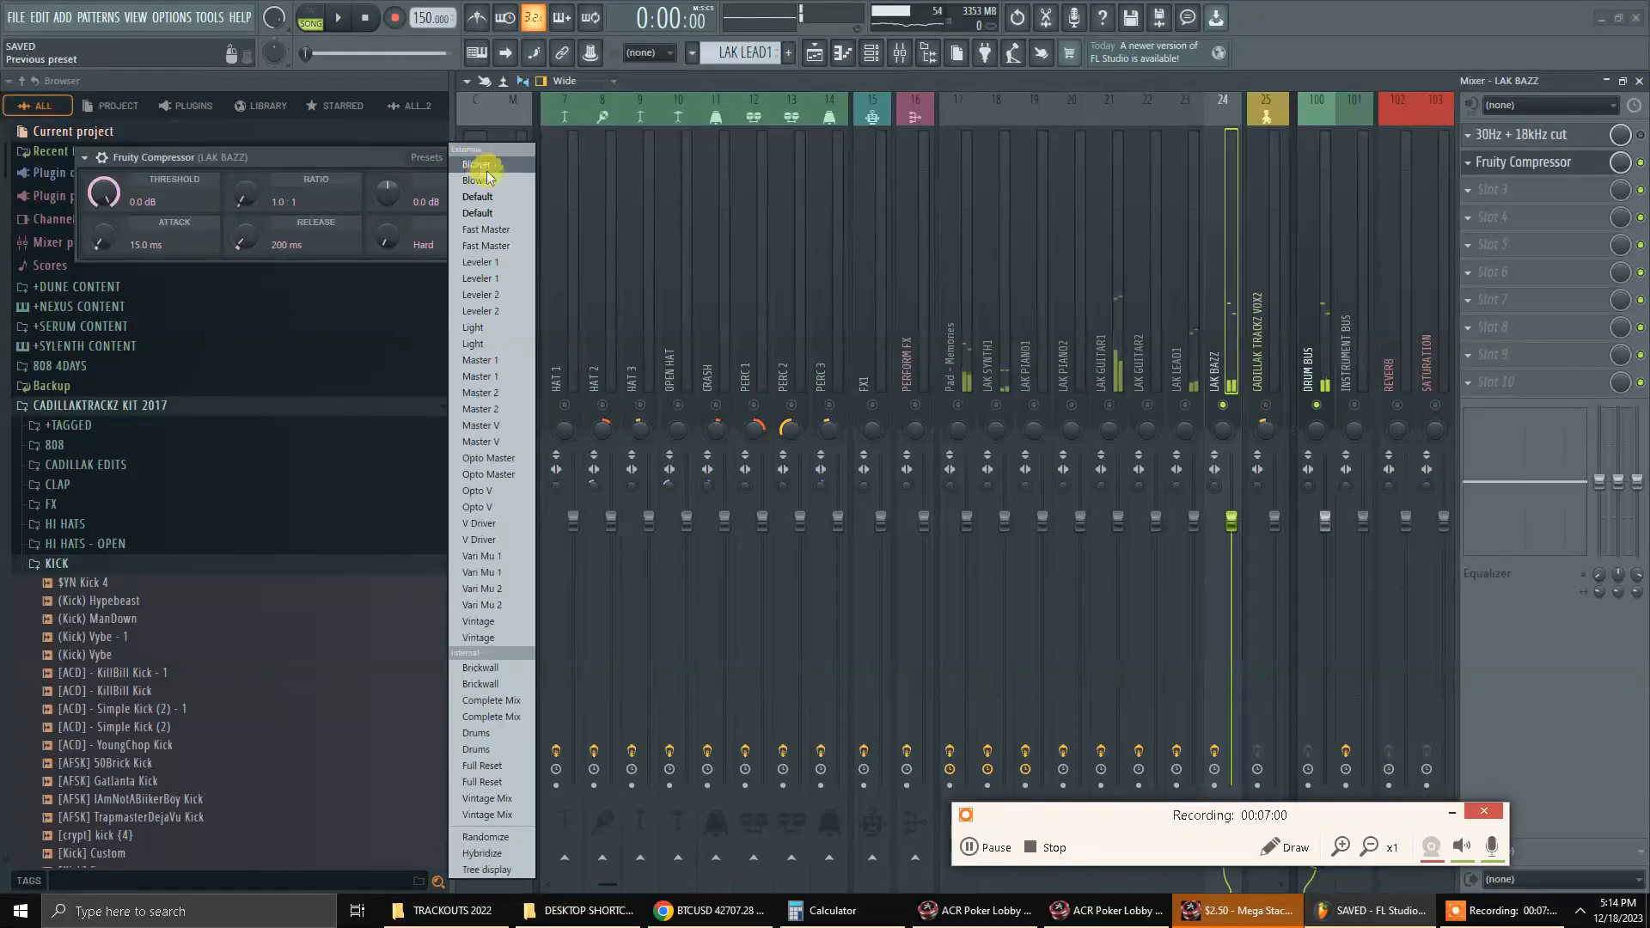
{"action": "left_click", "coordinate": [484, 172]}
{"action": "key", "text": "space"}
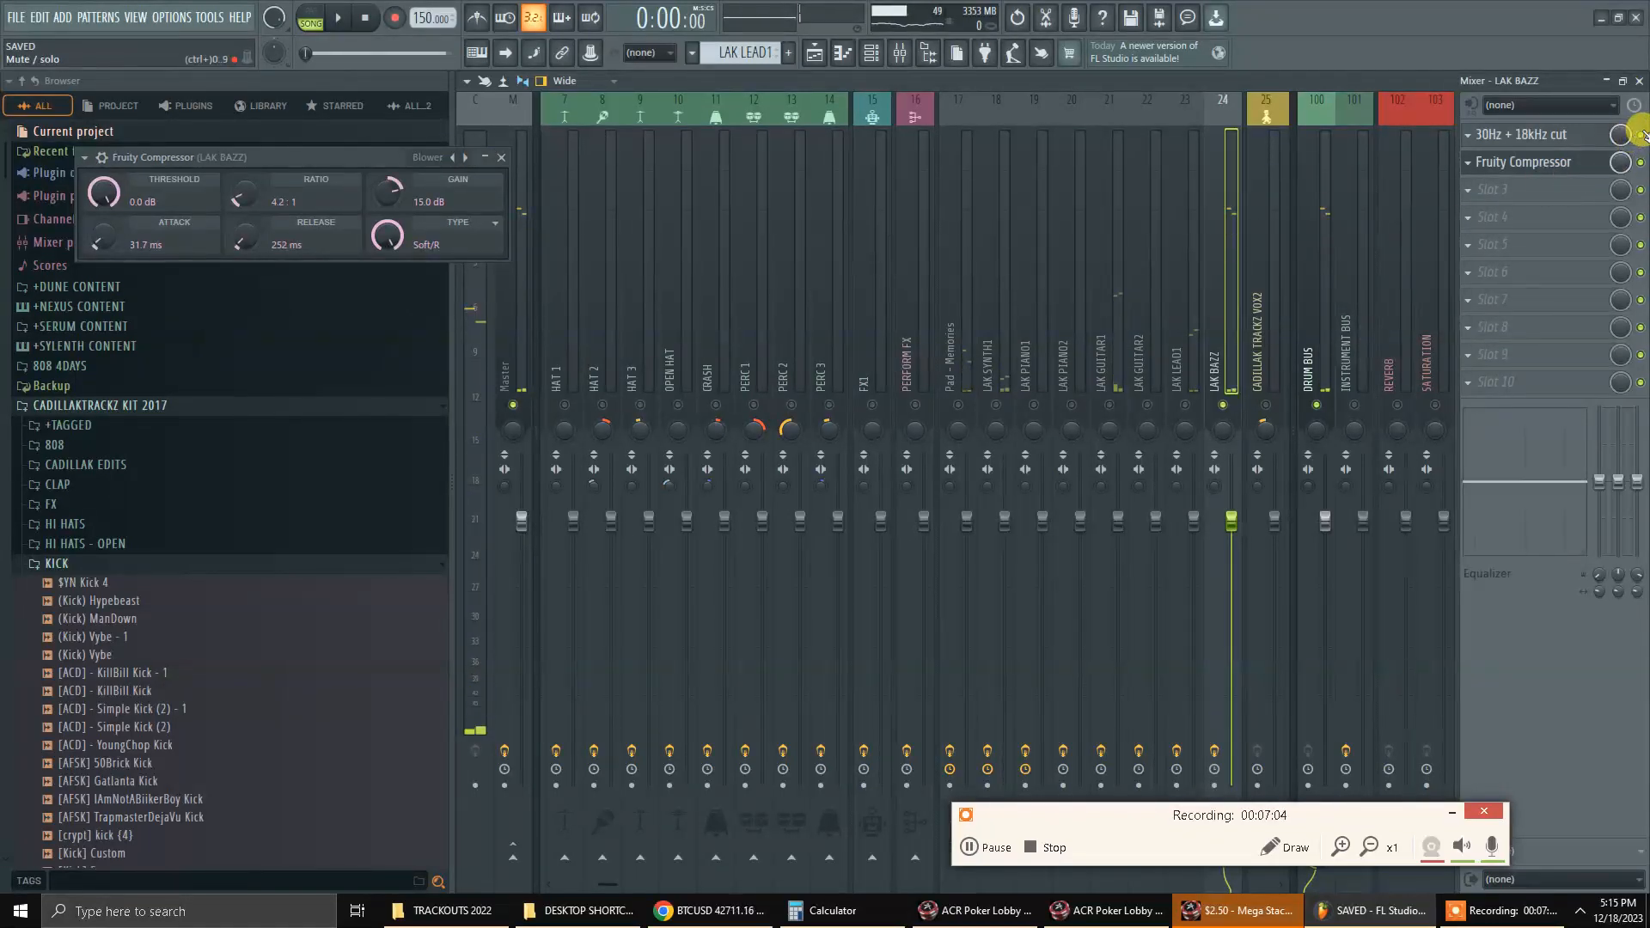
{"action": "key", "text": "space"}
{"action": "left_click", "coordinate": [1573, 134]}
{"action": "left_click", "coordinate": [1576, 134]}
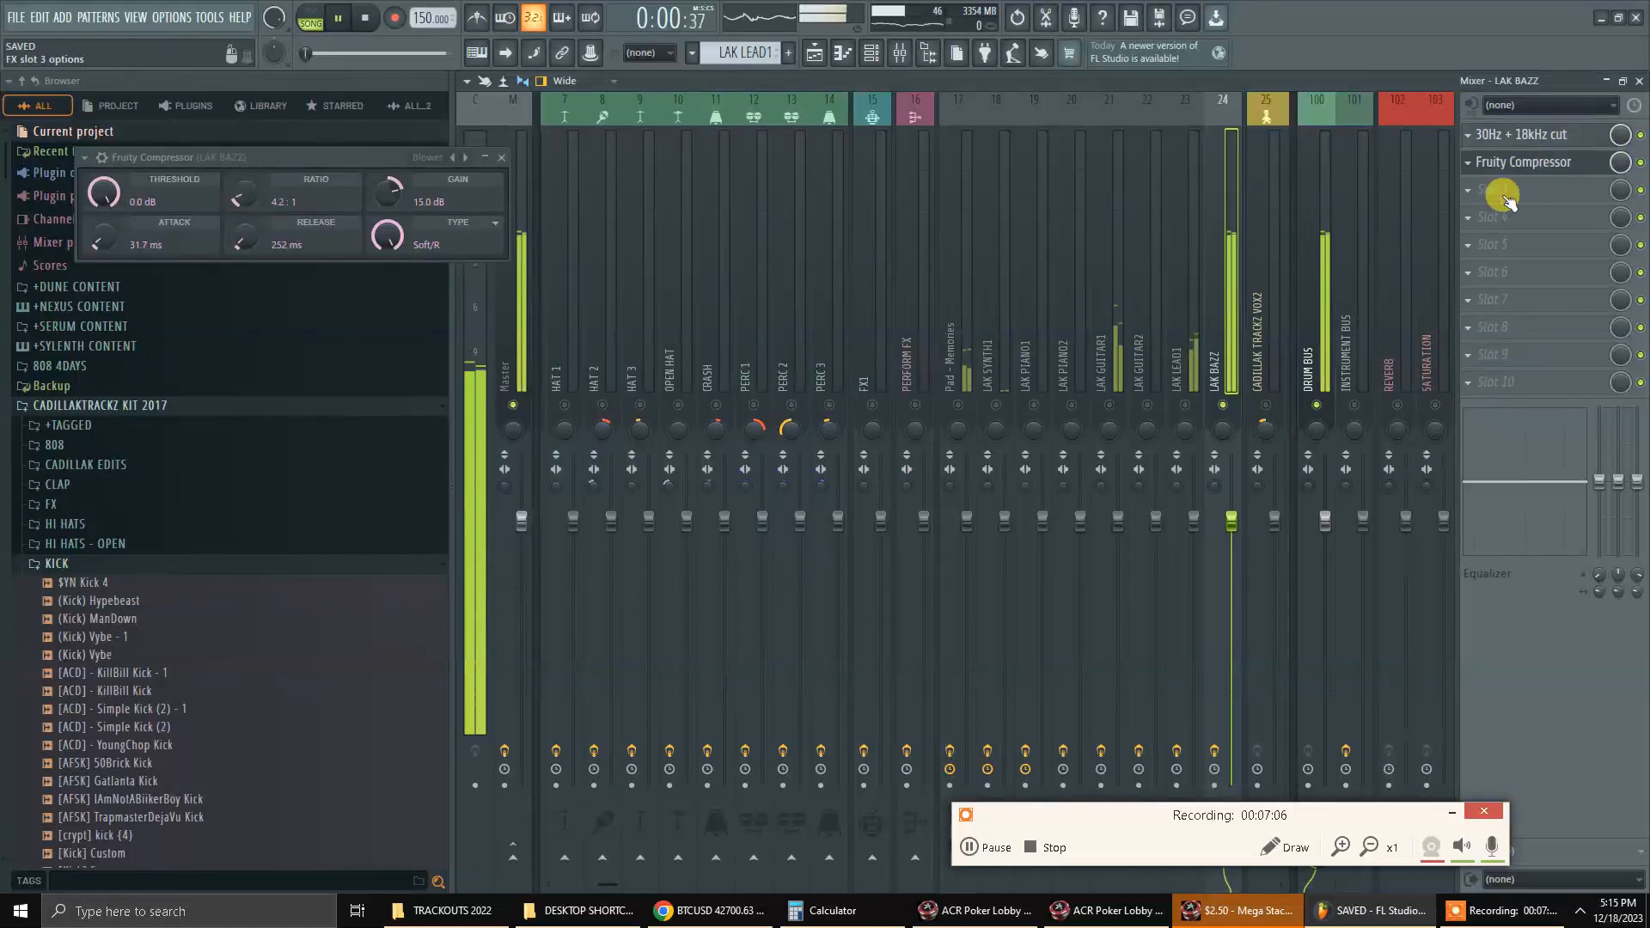
Lower the LAK BAZZ channel volume to 14% and unmute all the mixer tracks.
{"action": "key", "text": "F5"}
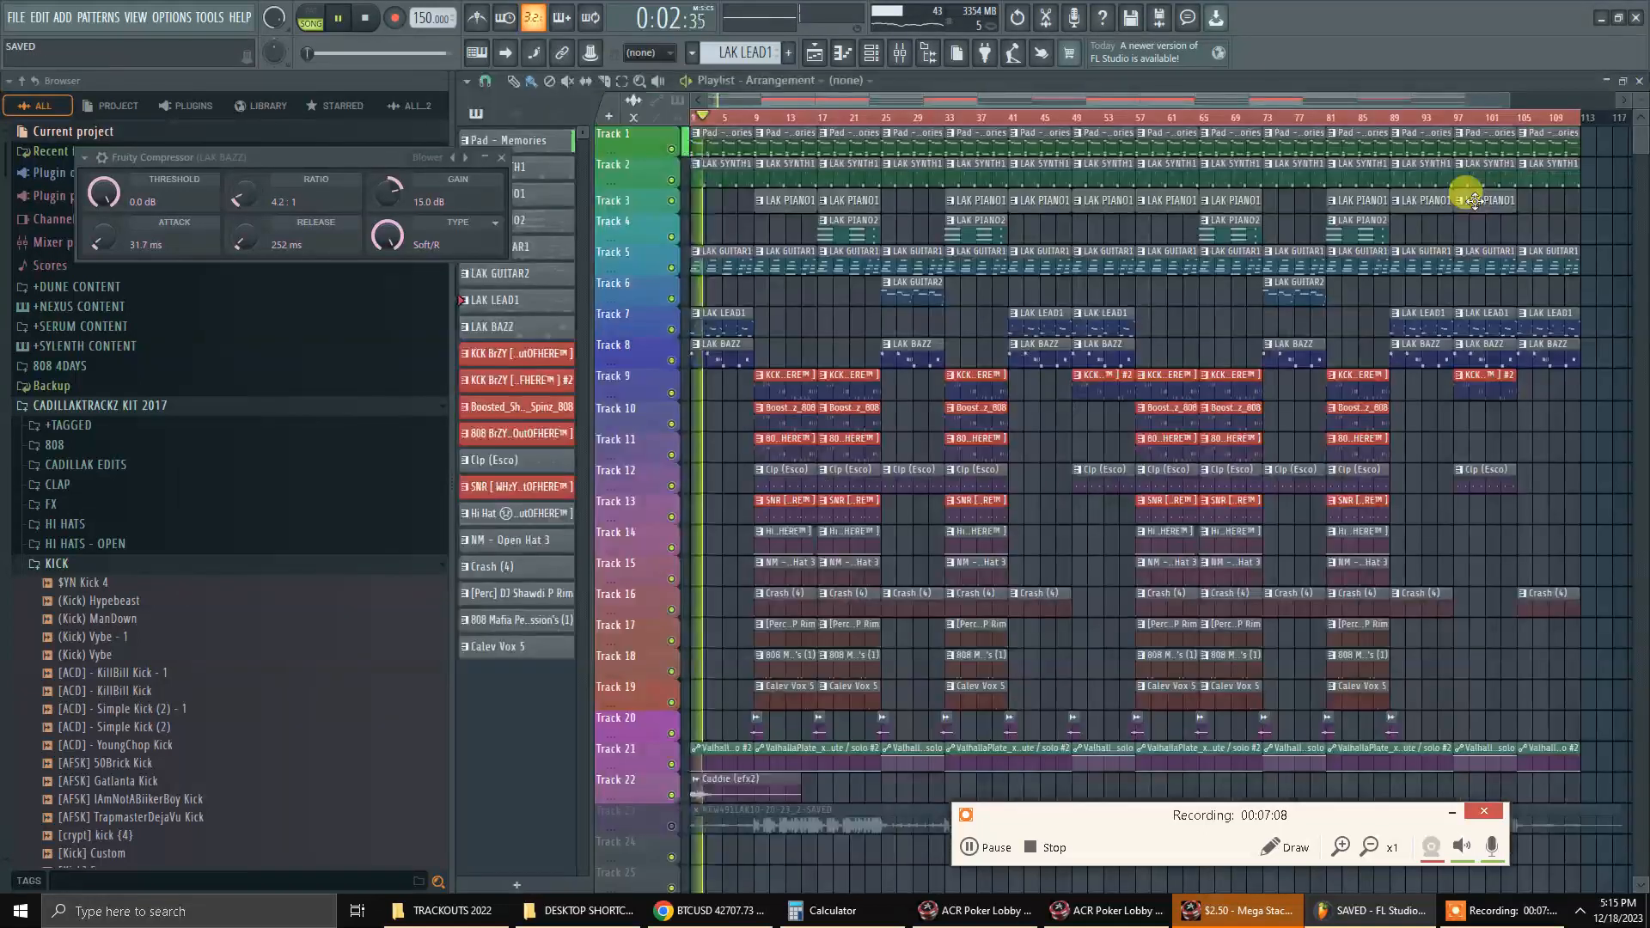
{"action": "key", "text": "F6"}
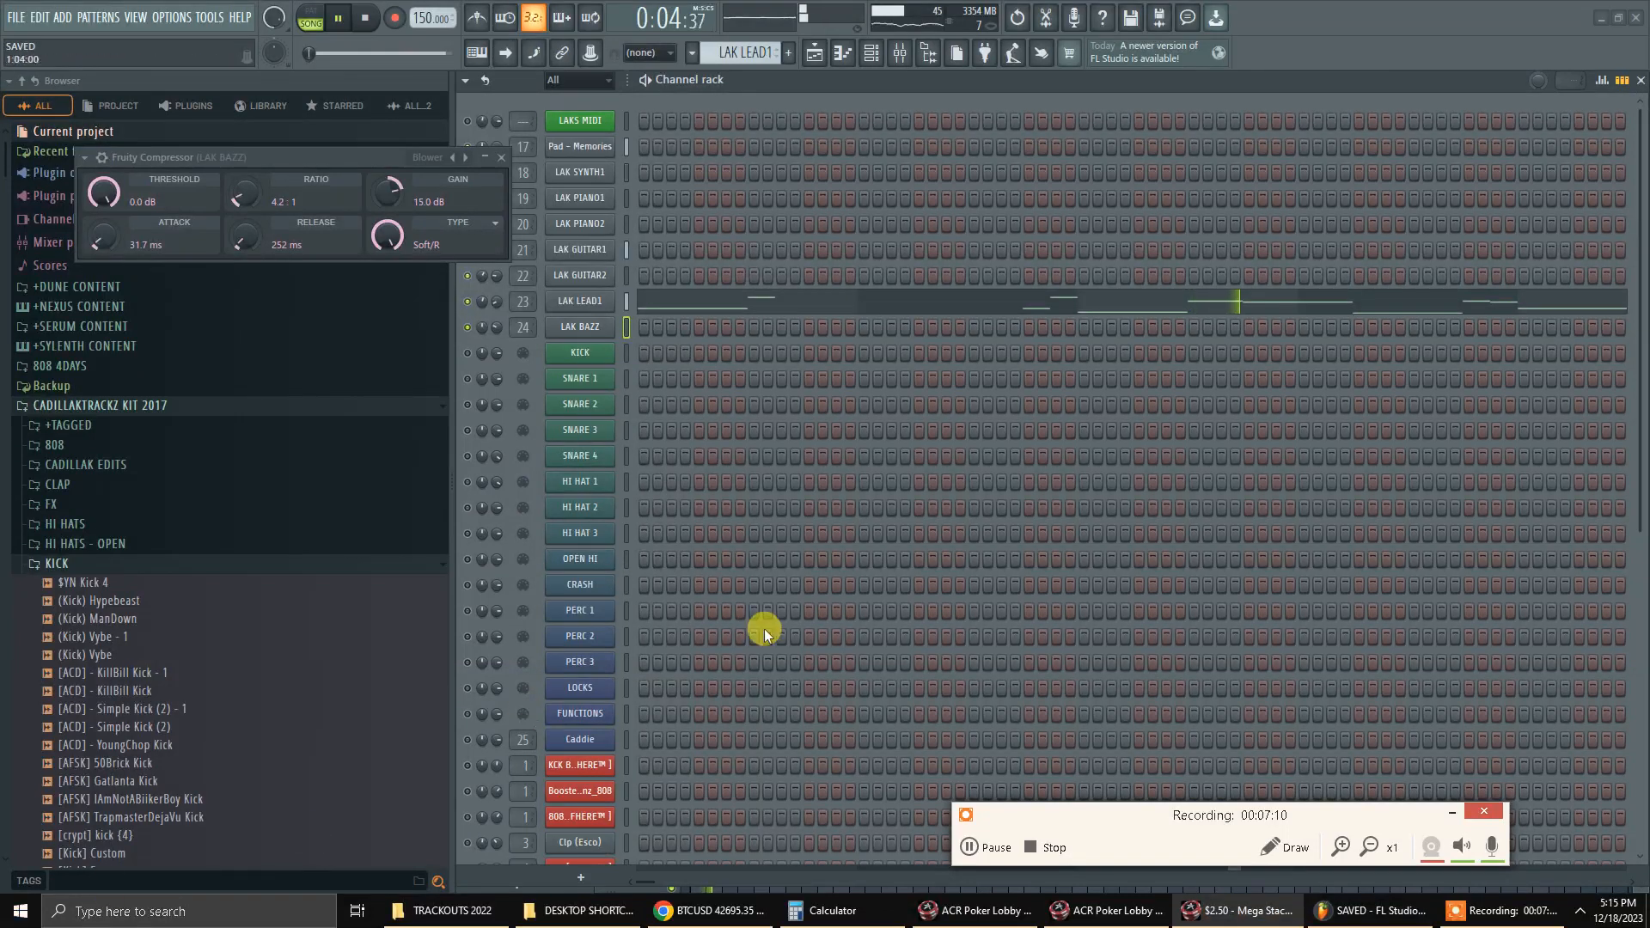
{"action": "left_click_drag", "start_coordinate": [496, 327], "coordinate": [496, 378]}
{"action": "key", "text": "F9"}
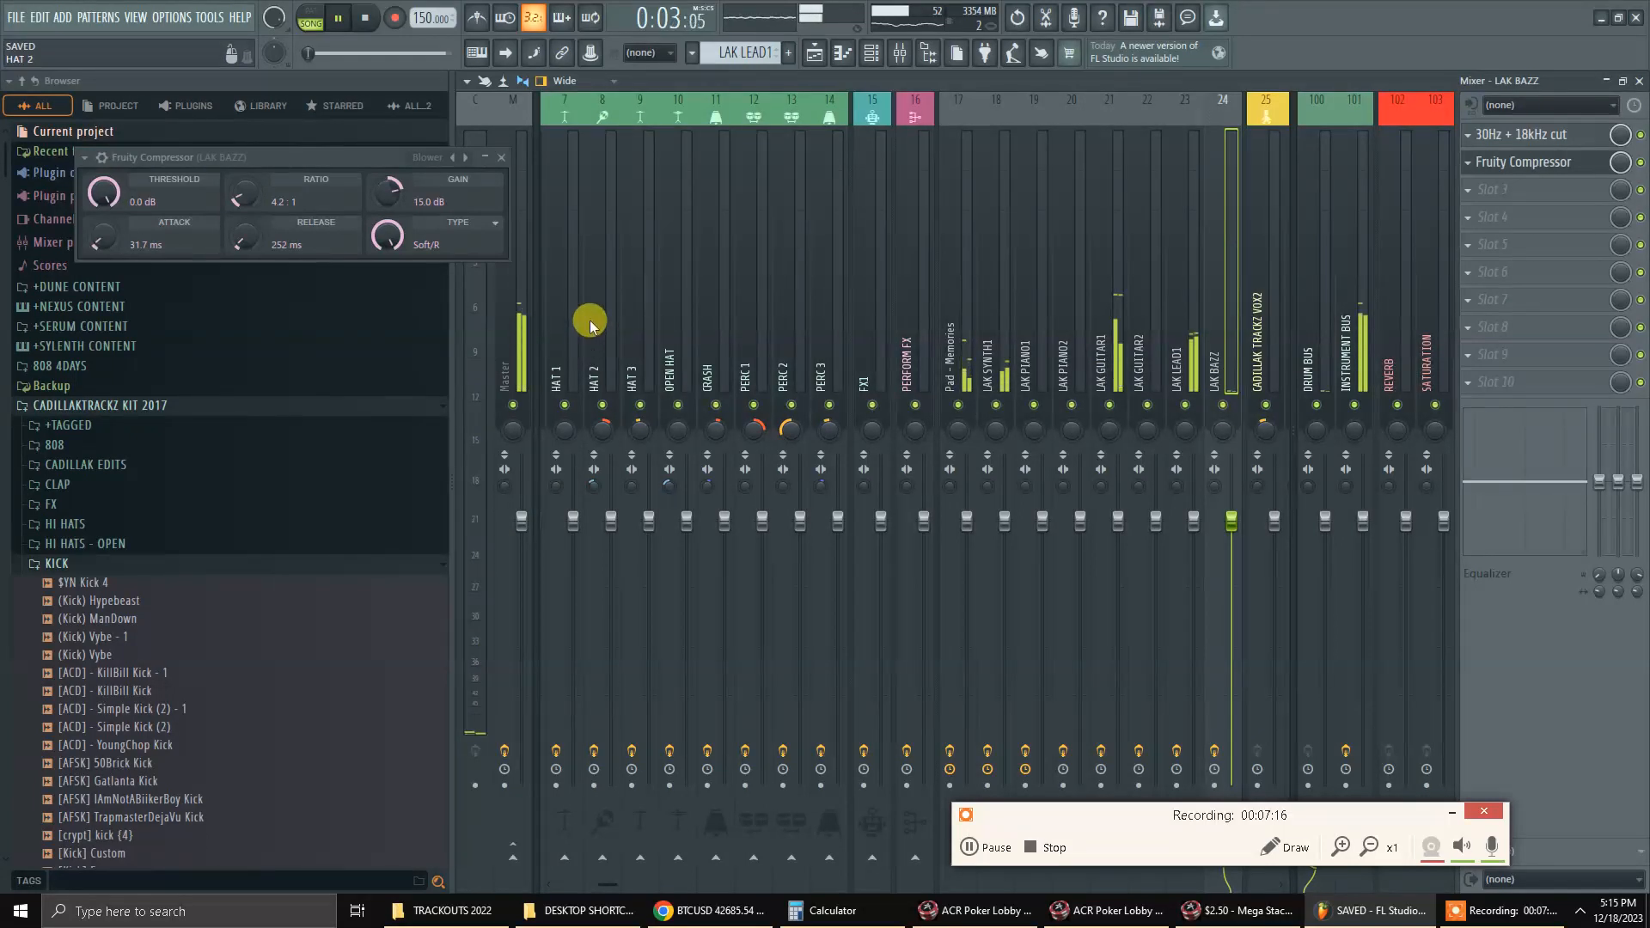
{"action": "key", "text": "F9"}
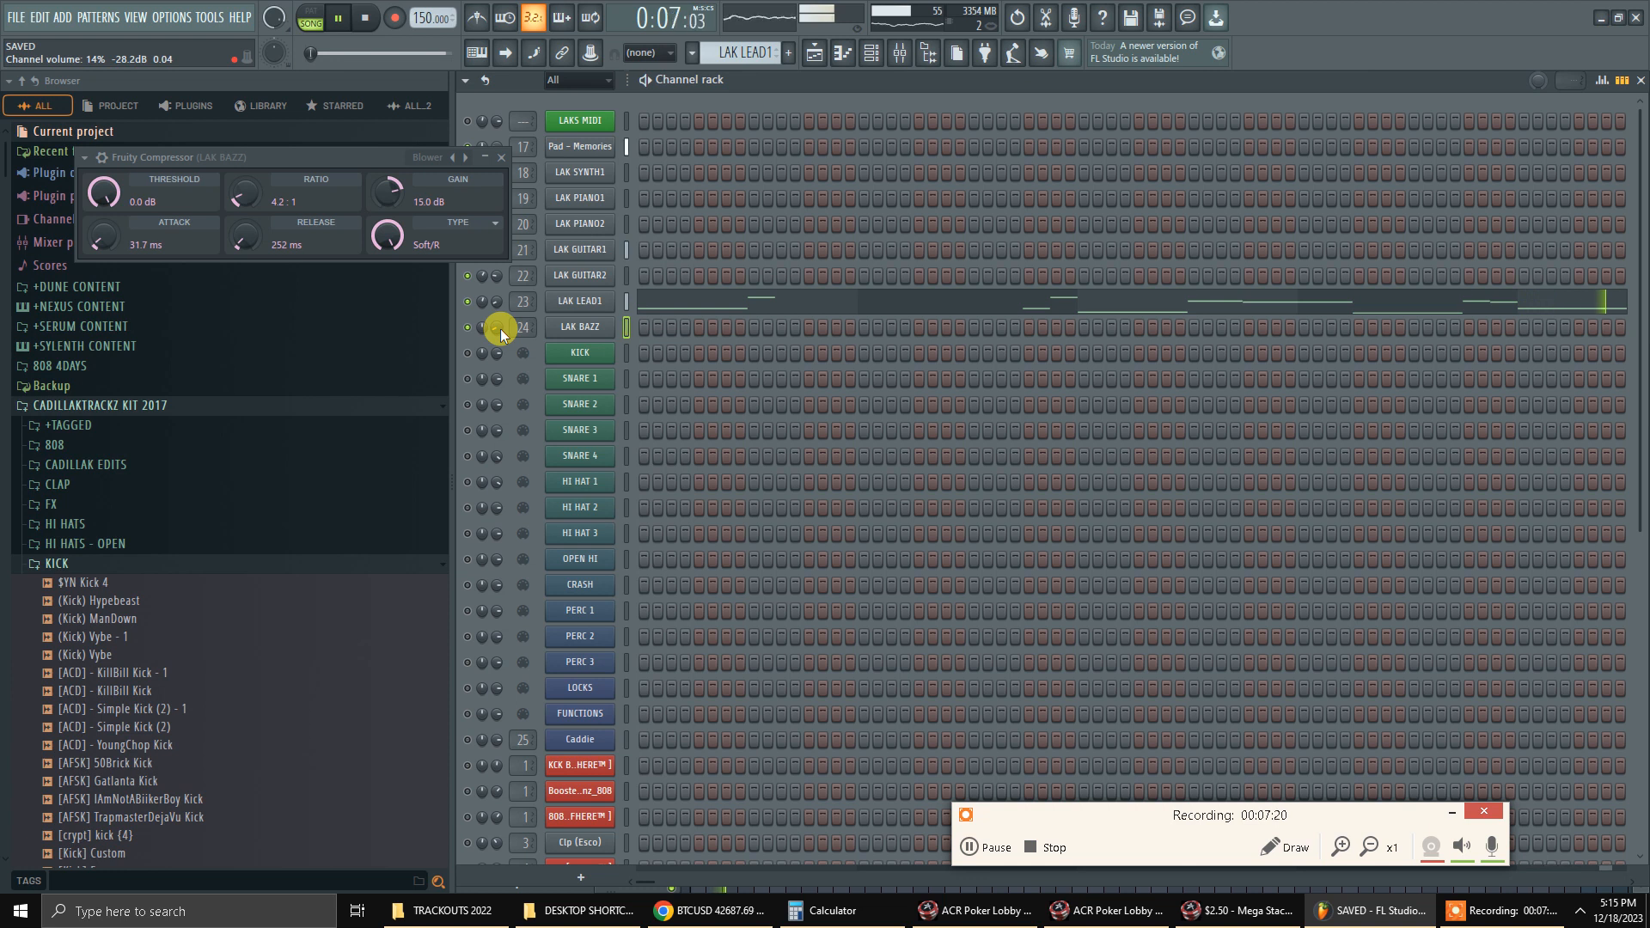
Restart the song, fine-tune the LAK BAZZ channel volume to 13% and close the Fruity Compressor window.
{"action": "key", "text": "F9"}
{"action": "key", "text": "F9"}
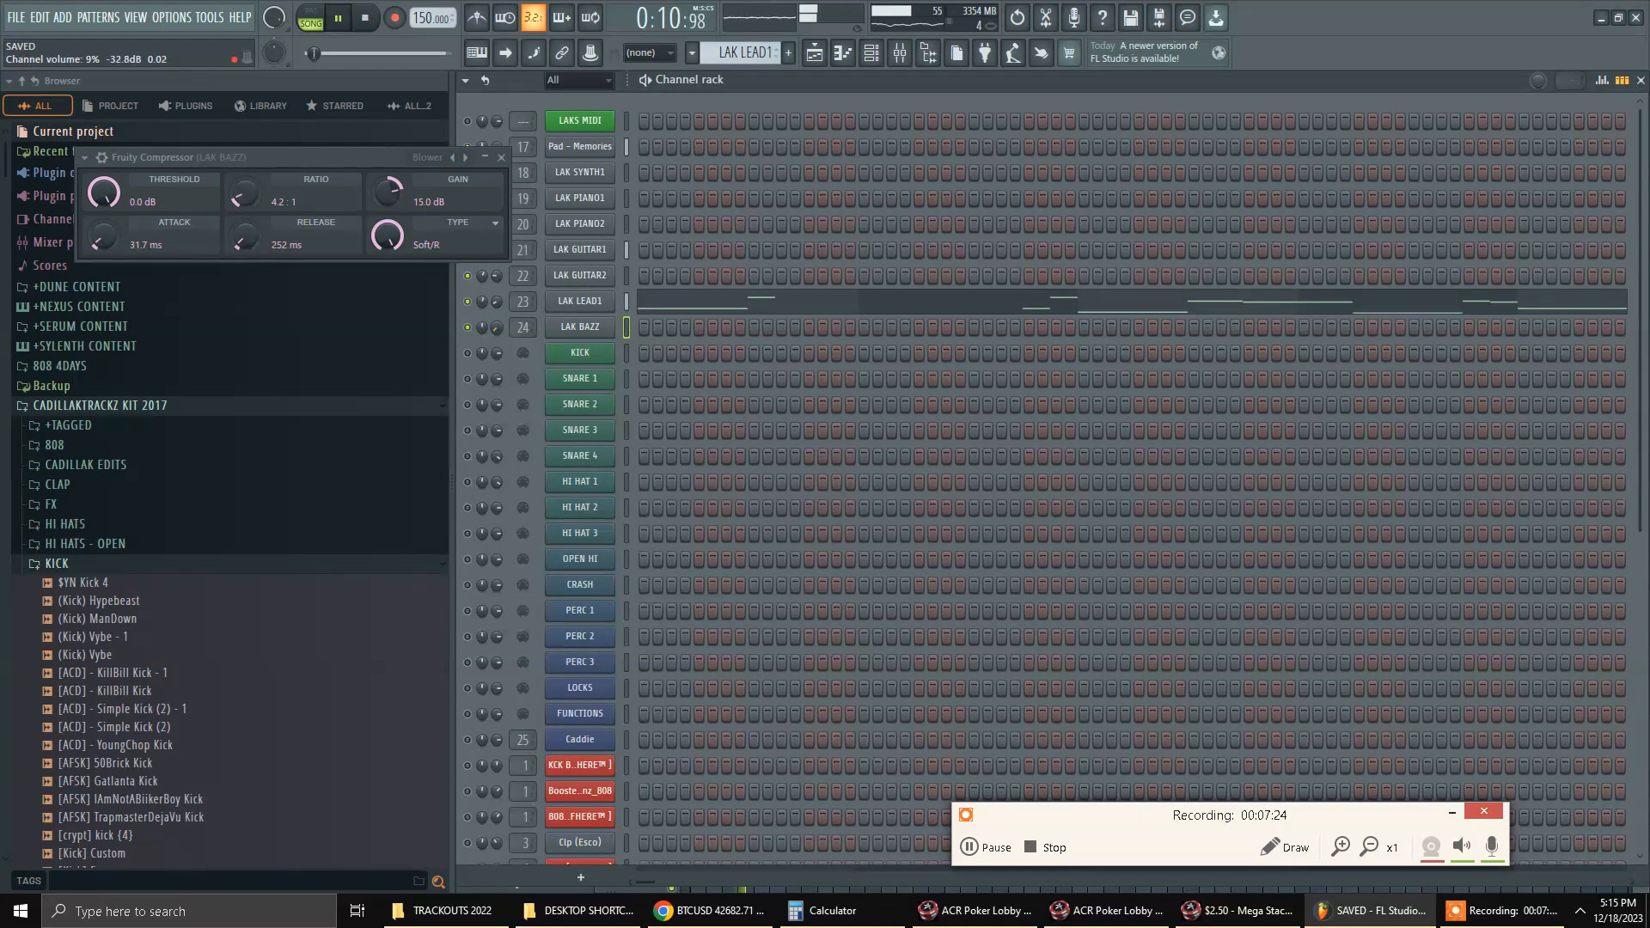
{"action": "key", "text": "space"}
{"action": "key", "text": "space"}
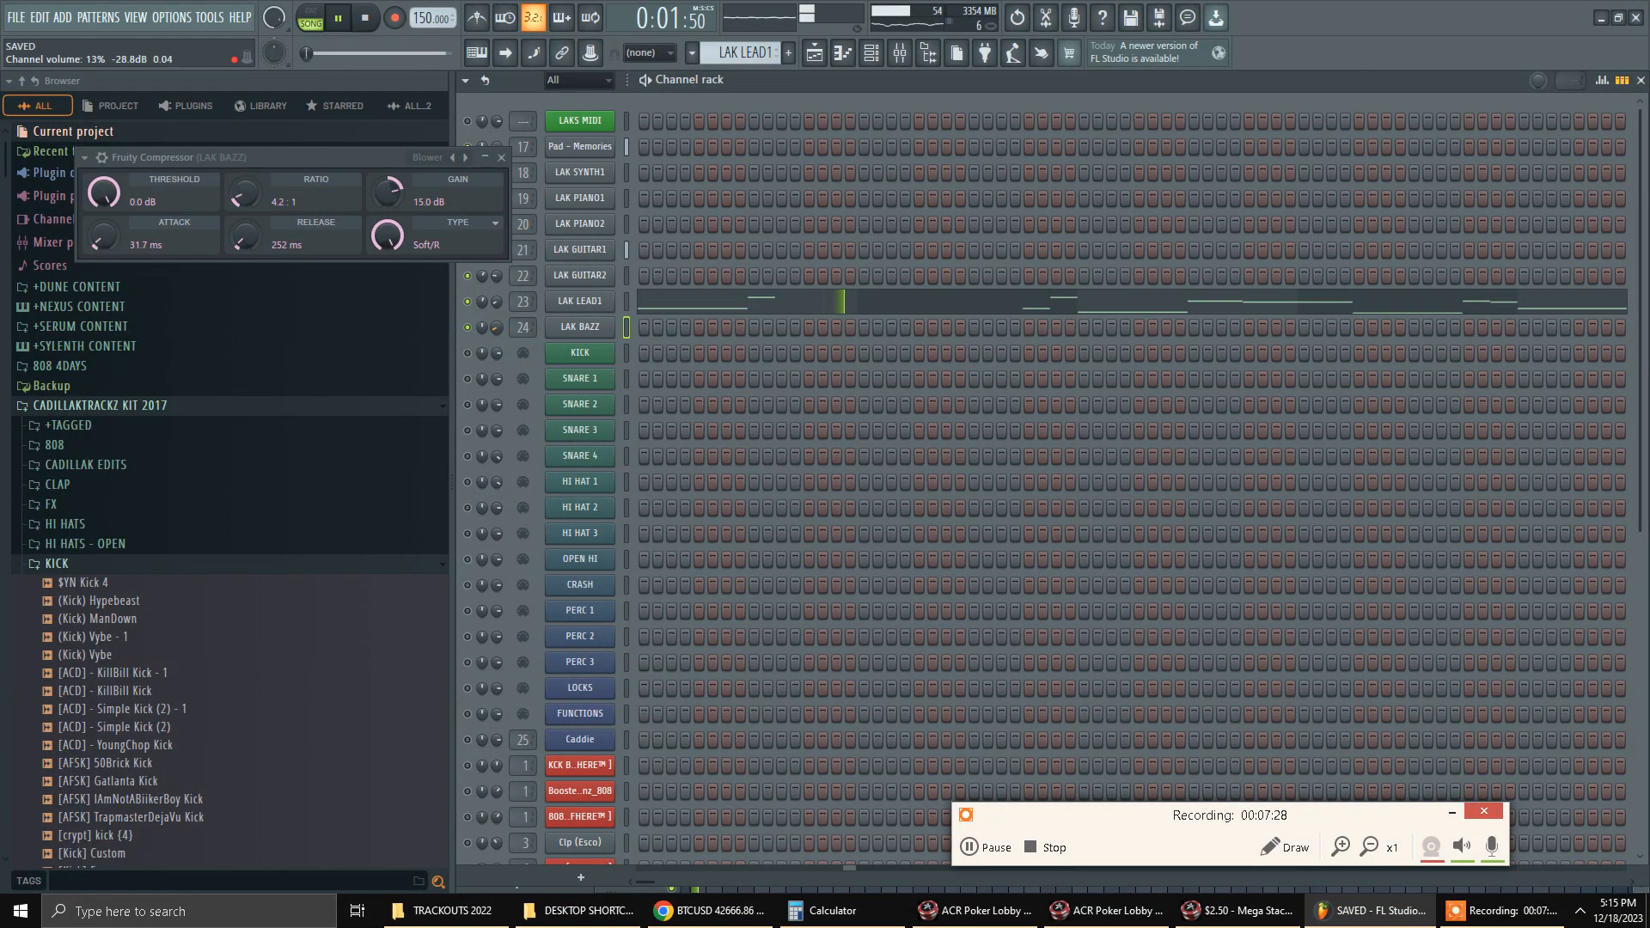
{"action": "left_click", "coordinate": [501, 157]}
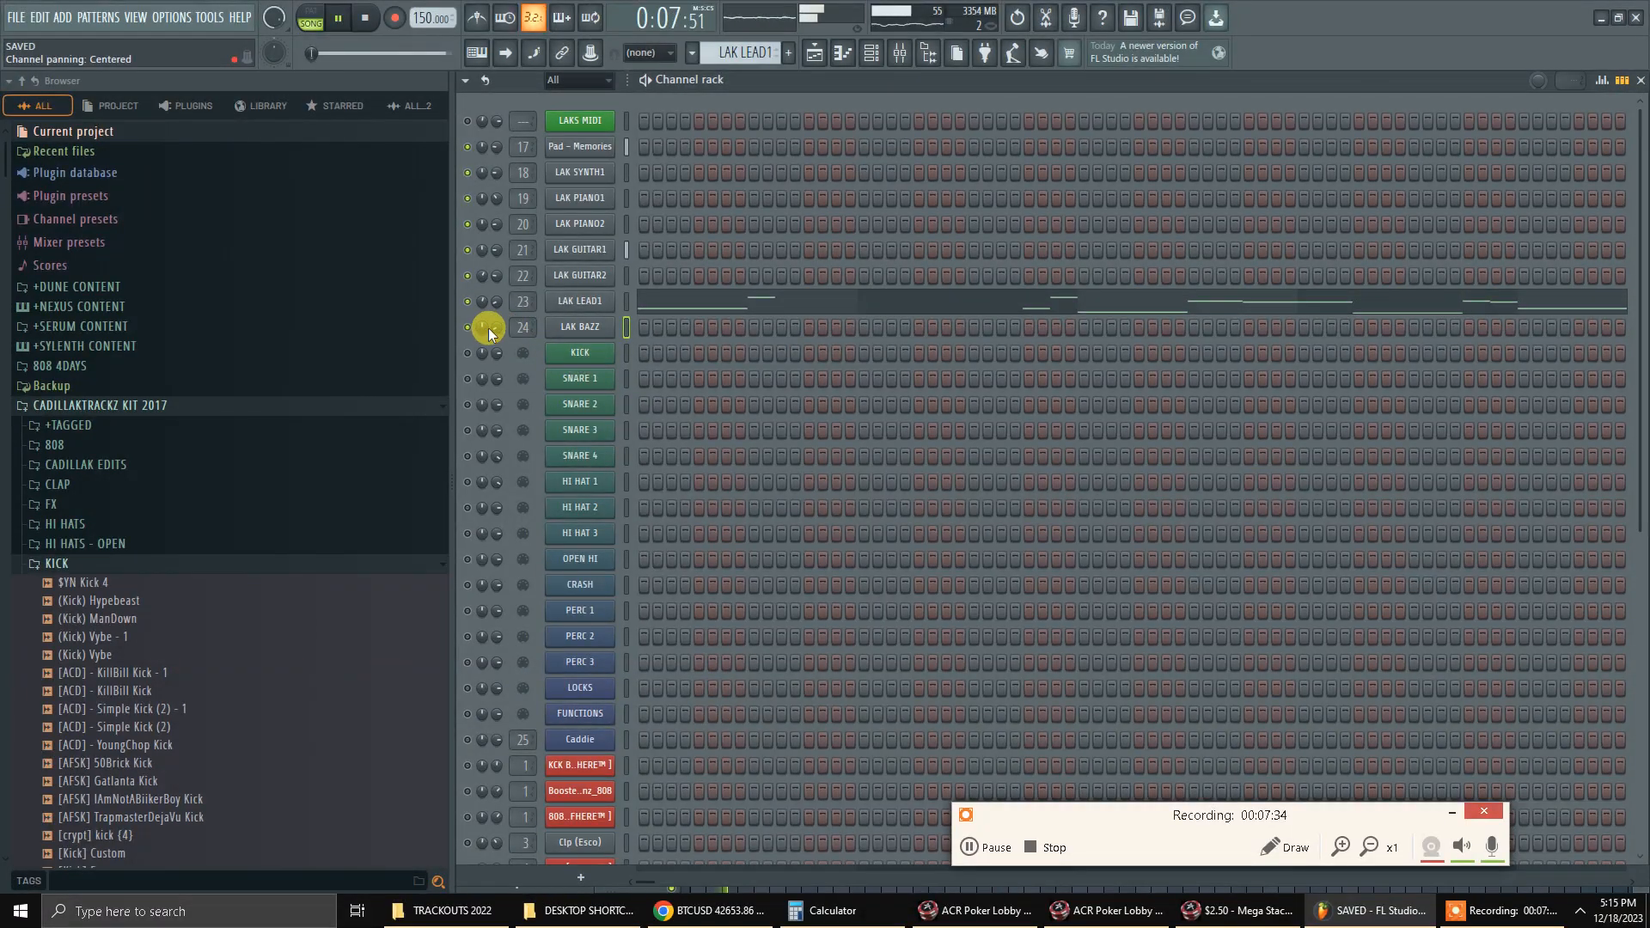
Compare the cut group settings of the LAK BAZZ, Boosted_Short_Spinz_808 and 808 BrZY channels.
{"action": "left_click", "coordinate": [585, 327]}
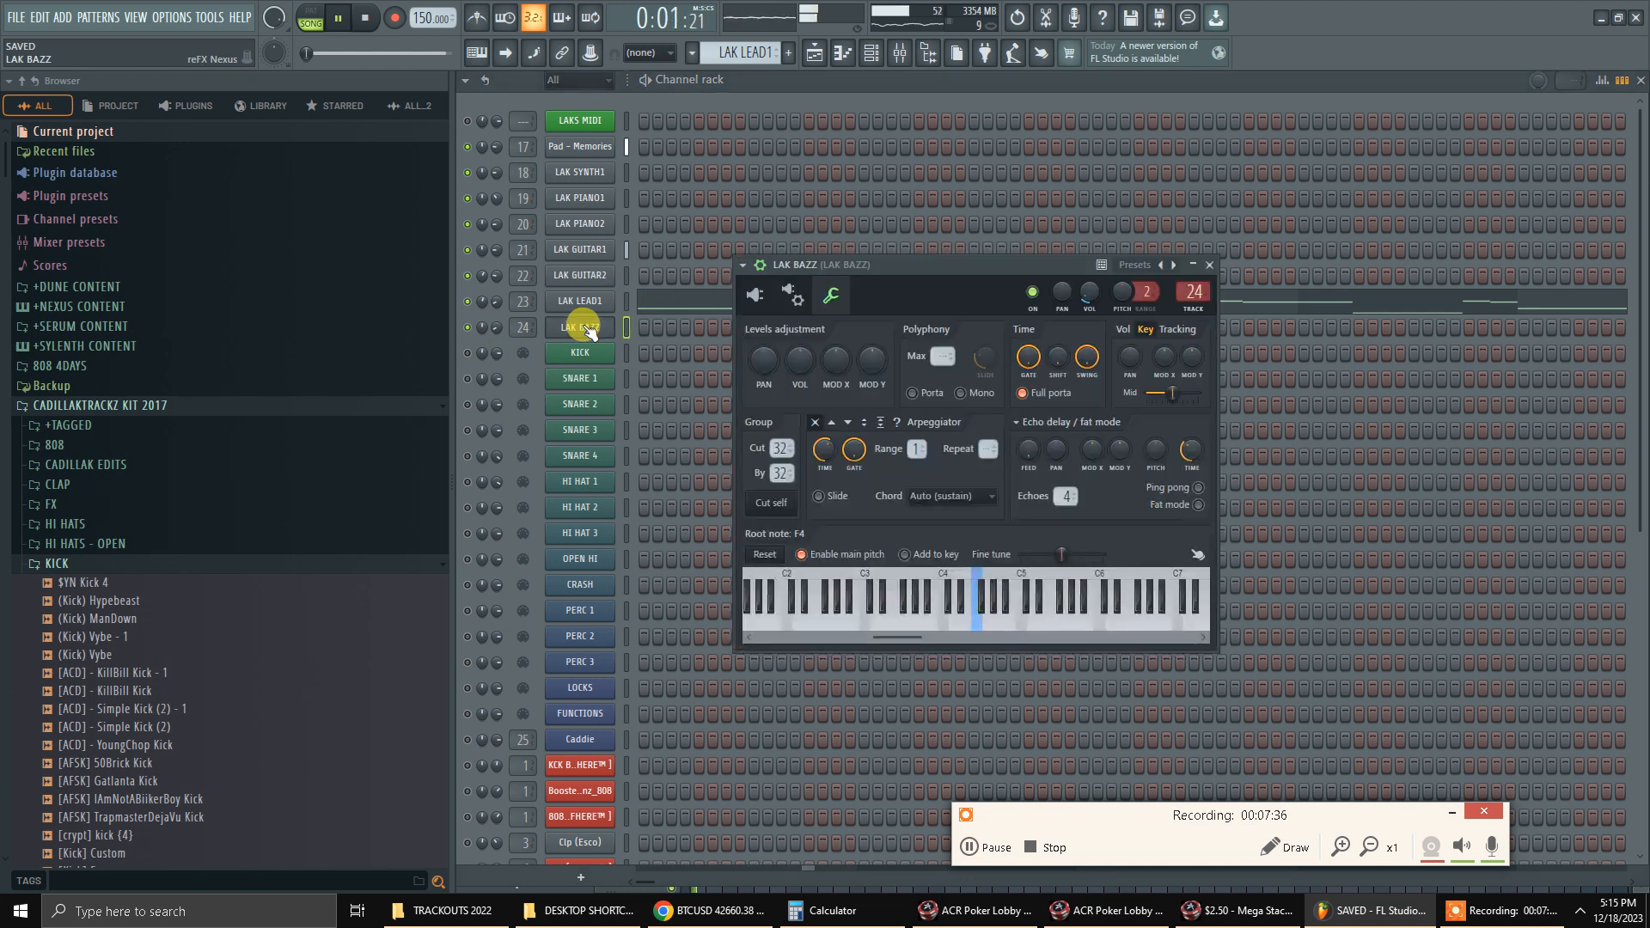
{"action": "left_click", "coordinate": [1212, 264]}
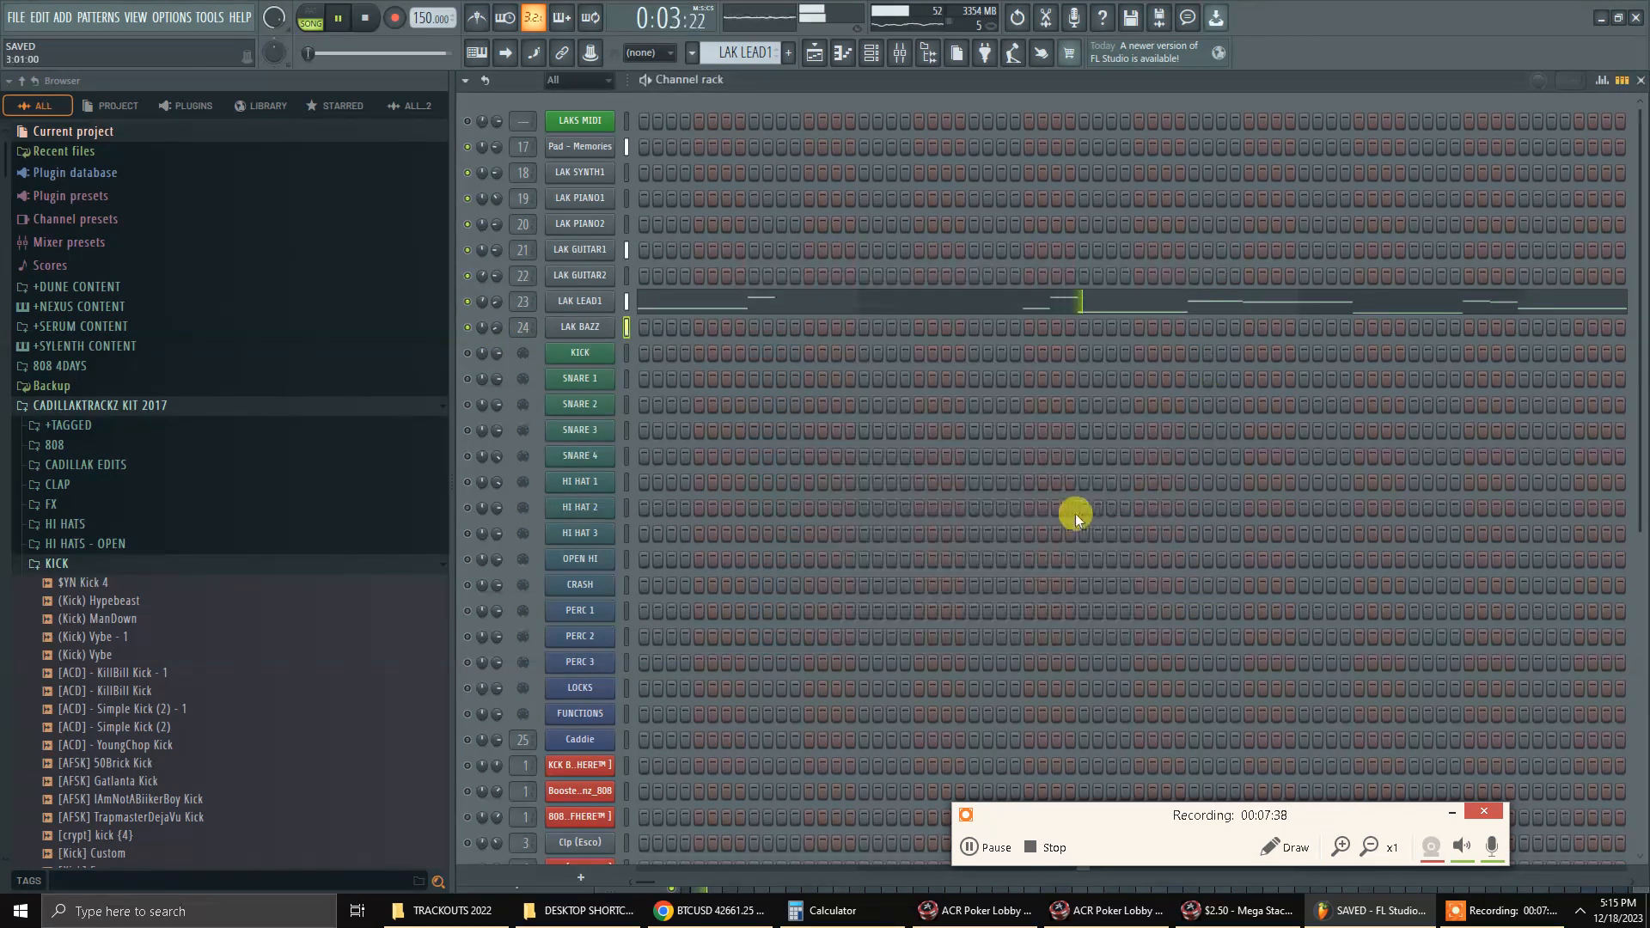
{"action": "scroll", "coordinate": [860, 529], "scroll_direction": "down", "scroll_amount": 2}
{"action": "left_click", "coordinate": [579, 636]}
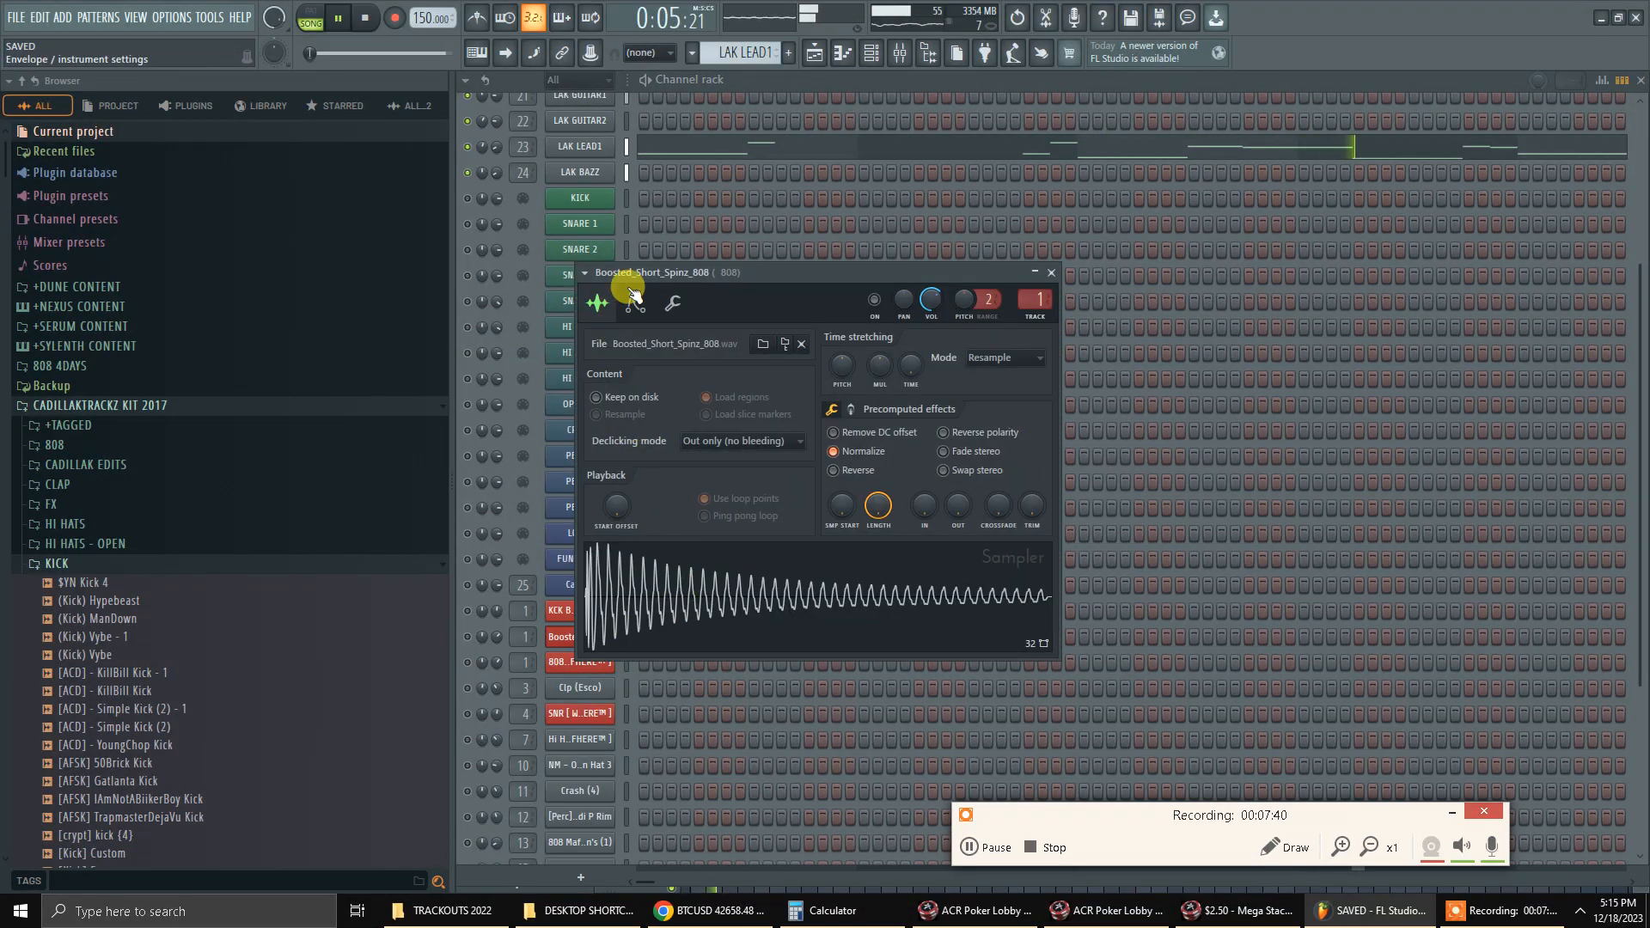
{"action": "left_click", "coordinate": [673, 303]}
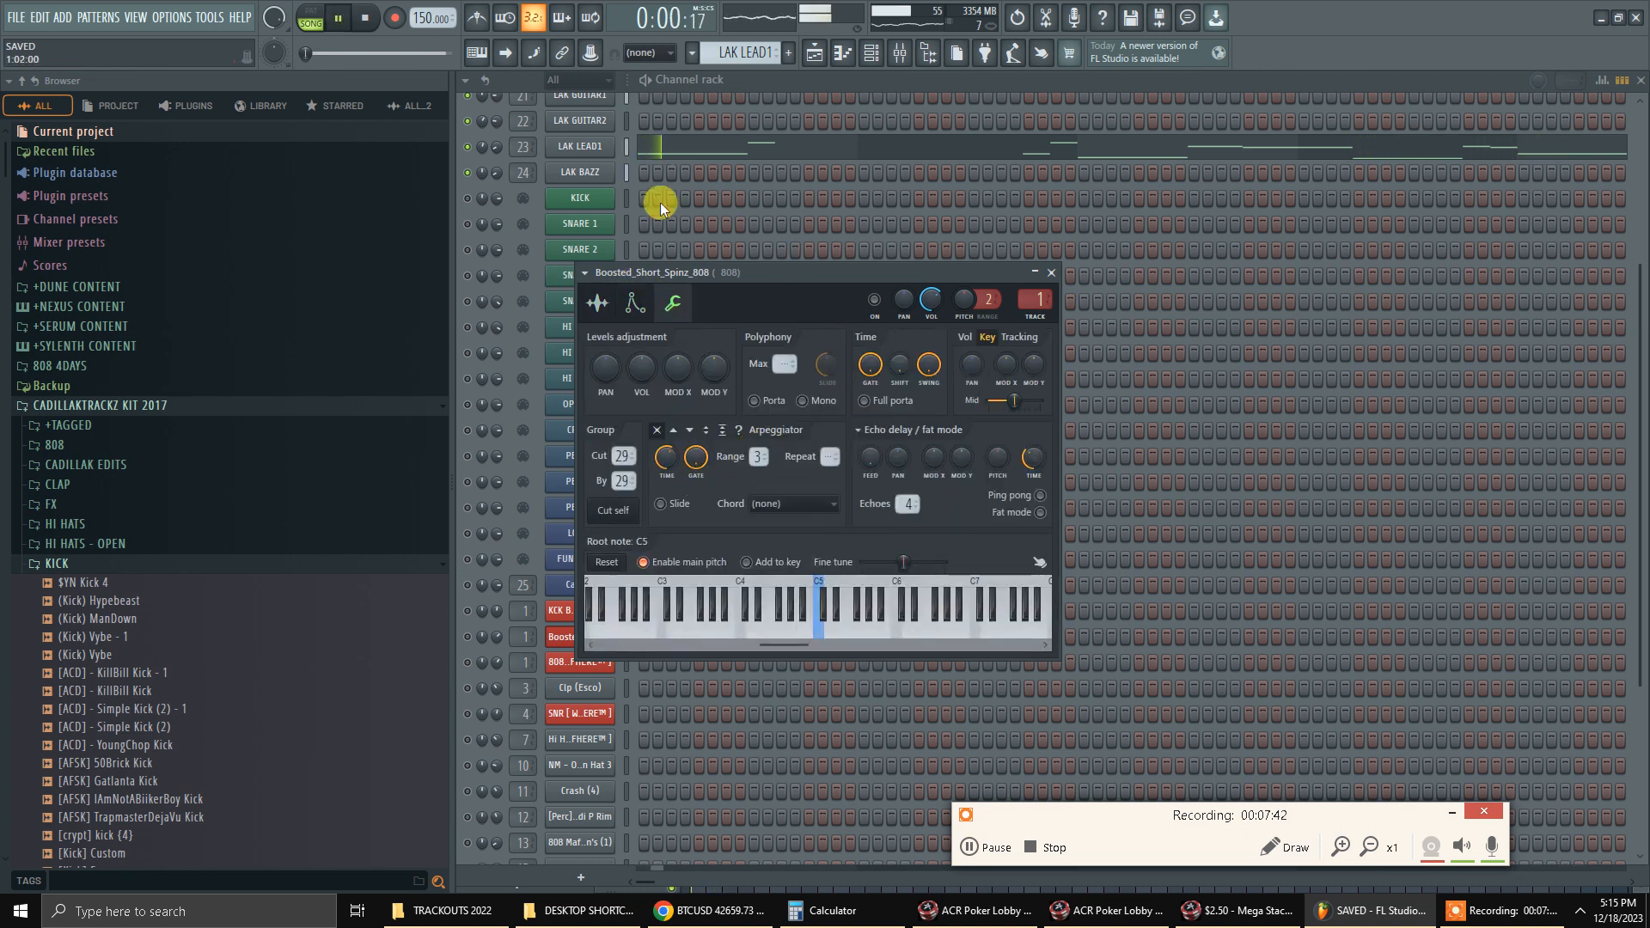
{"action": "key", "text": "space"}
{"action": "key", "text": "space"}
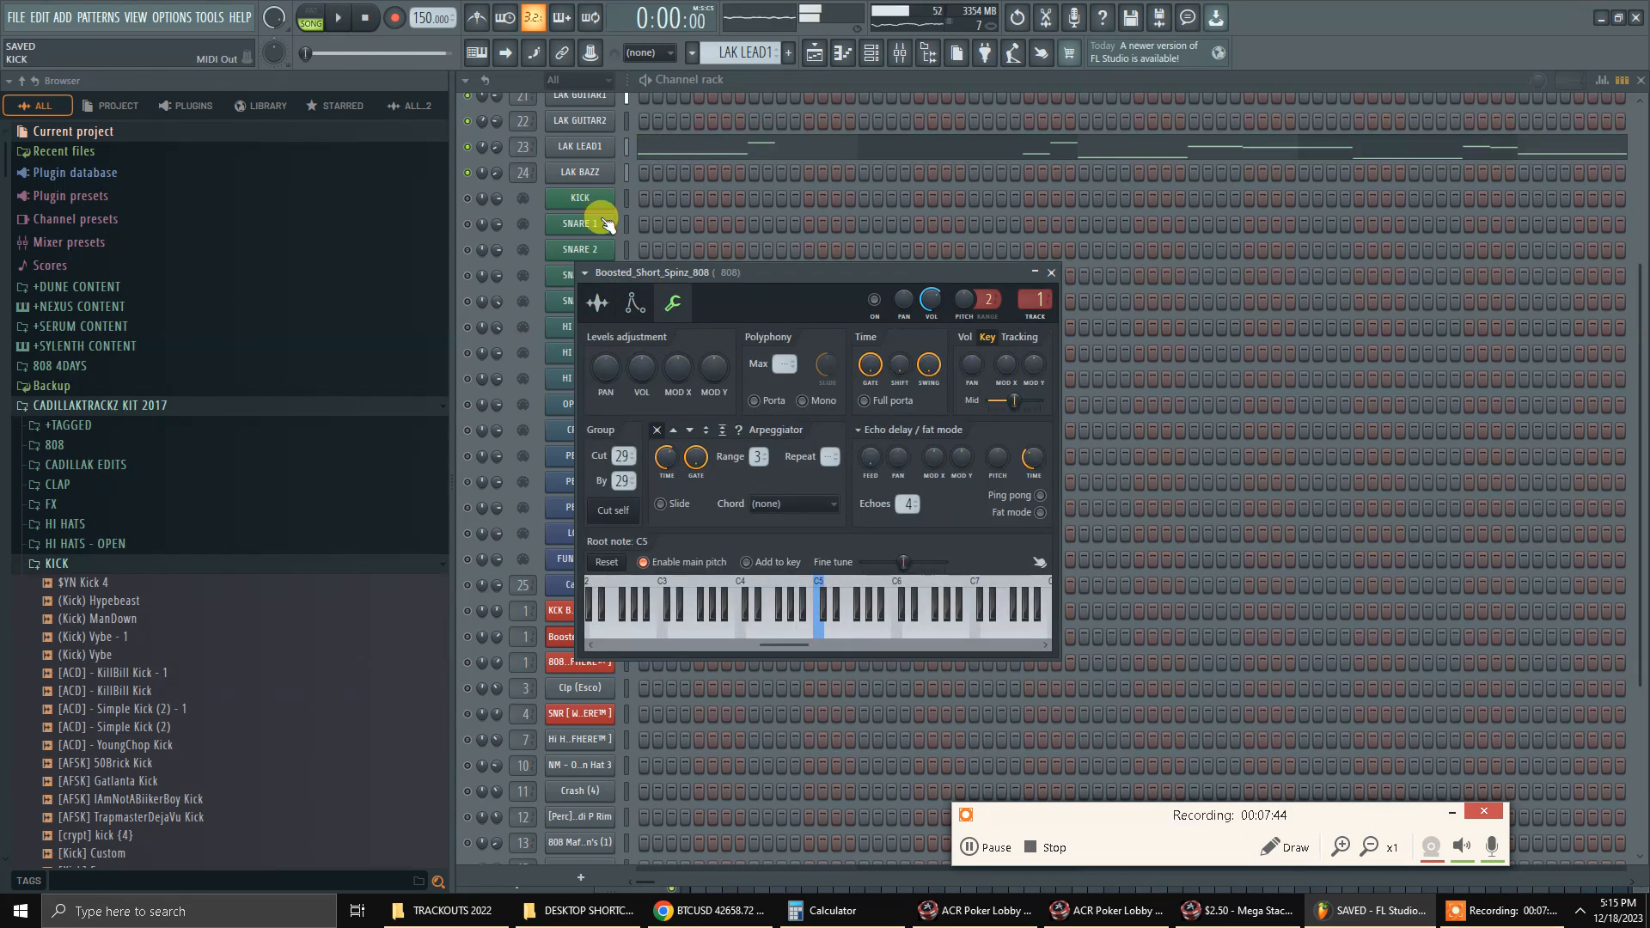
{"action": "left_click", "coordinate": [574, 660]}
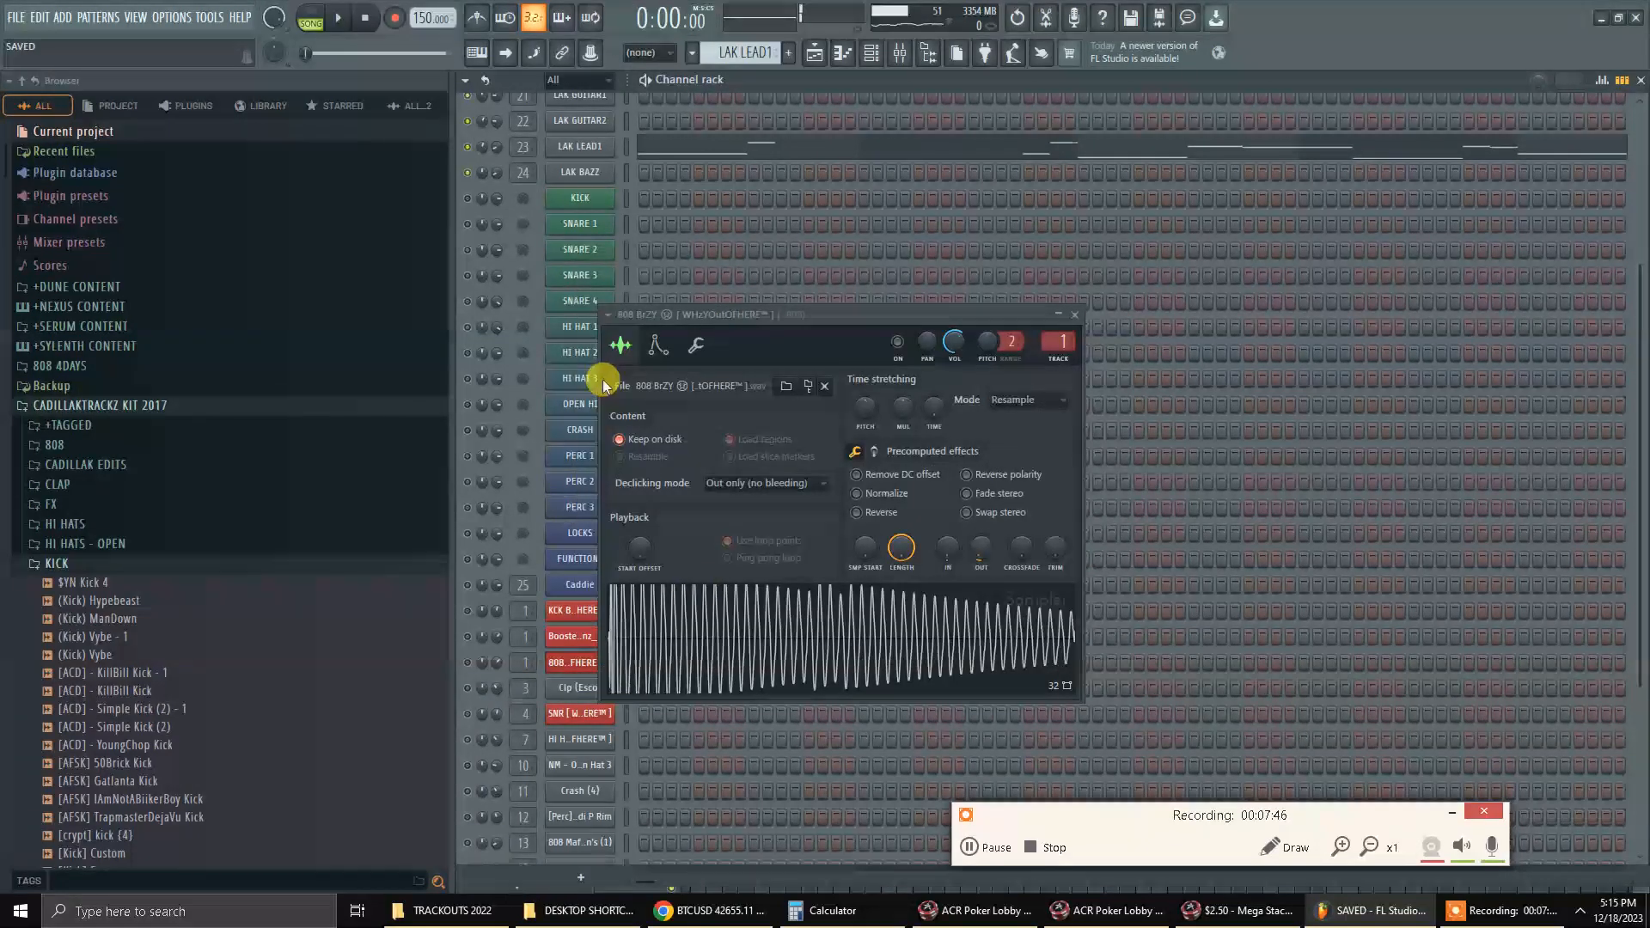
{"action": "left_click", "coordinate": [658, 344]}
{"action": "left_click", "coordinate": [703, 343]}
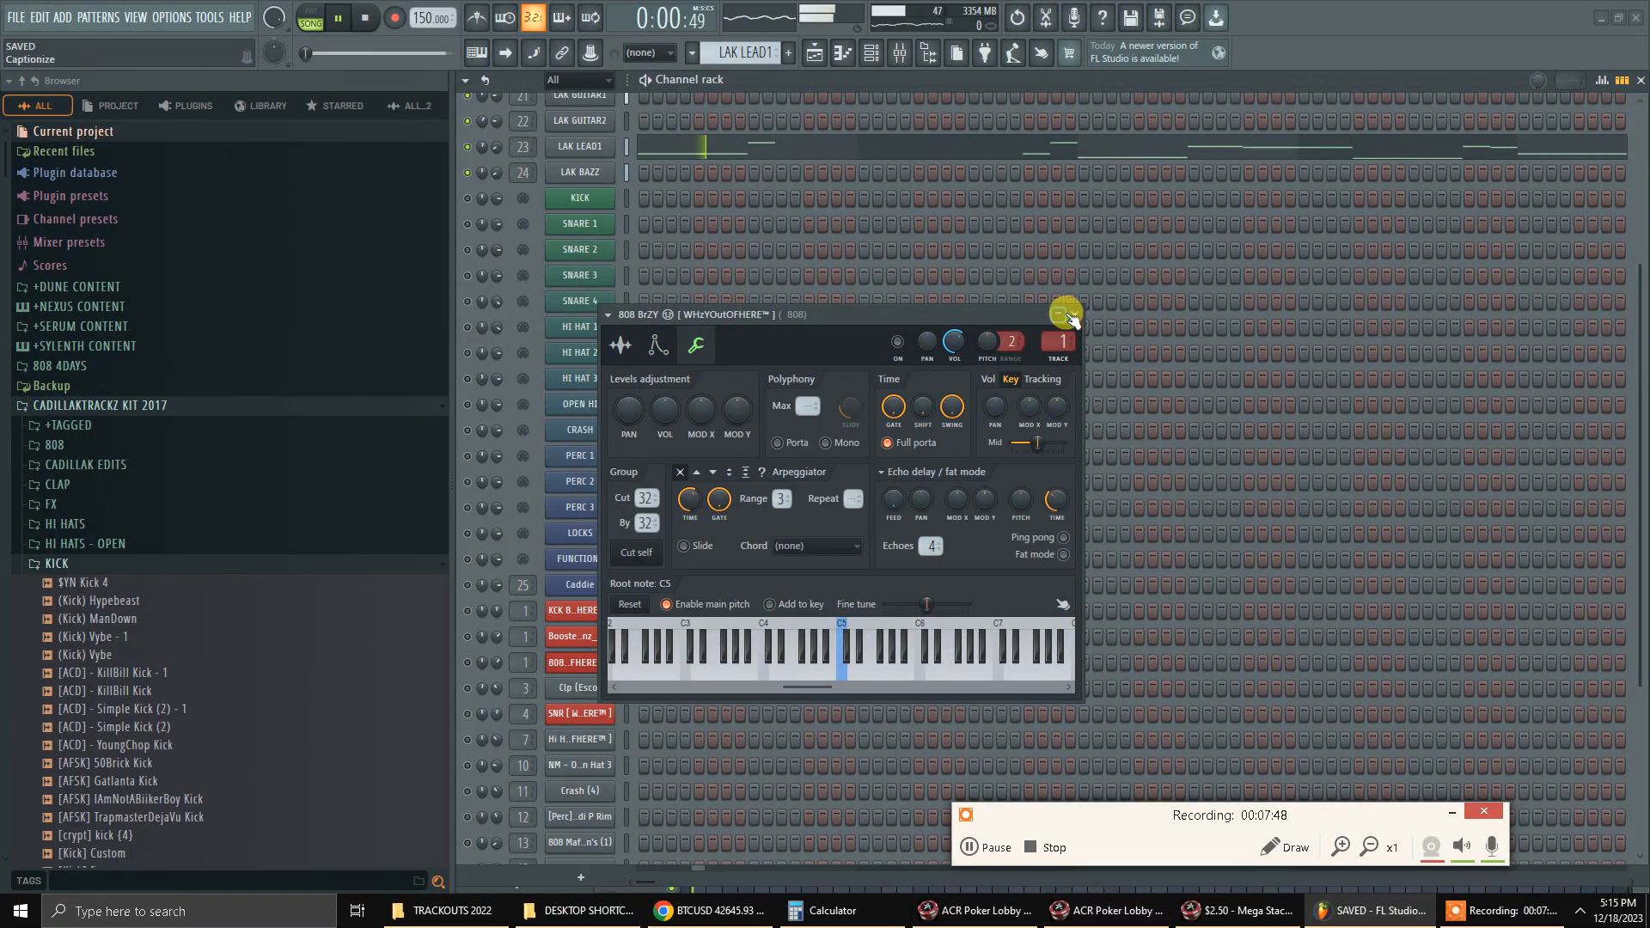
{"action": "left_click", "coordinate": [1071, 315]}
Set the Boosted_Short_Spinz_808 channel's cut-by group to 32 and check the KCK BrZY channel's sampler settings.
{"action": "left_click", "coordinate": [610, 640]}
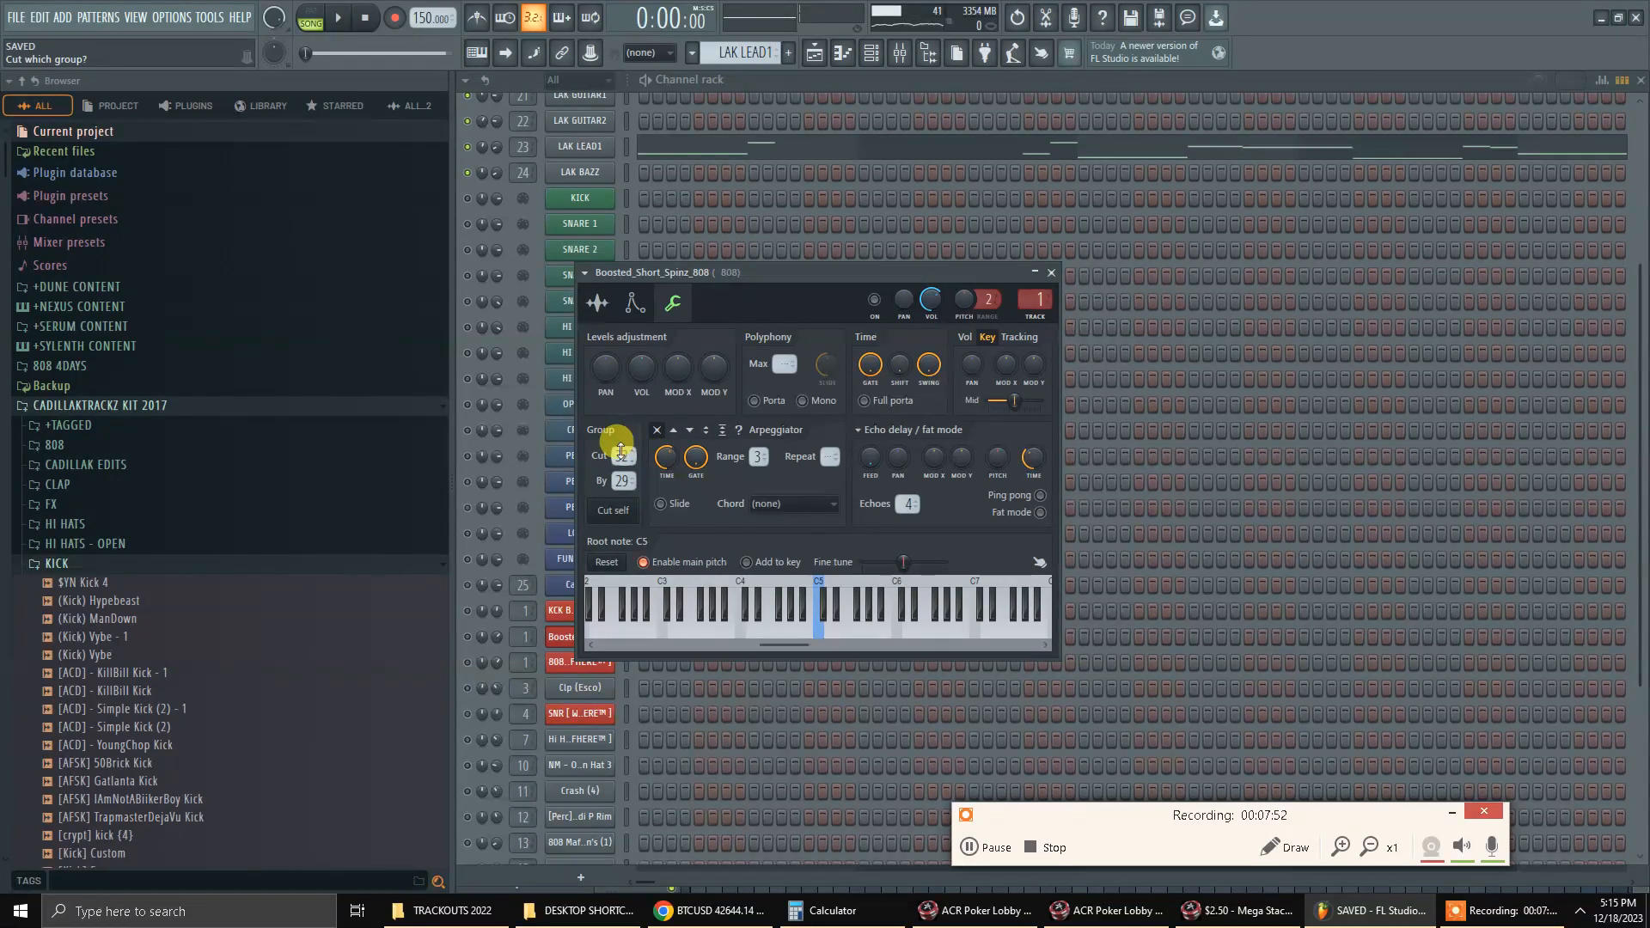
{"action": "key", "text": "space"}
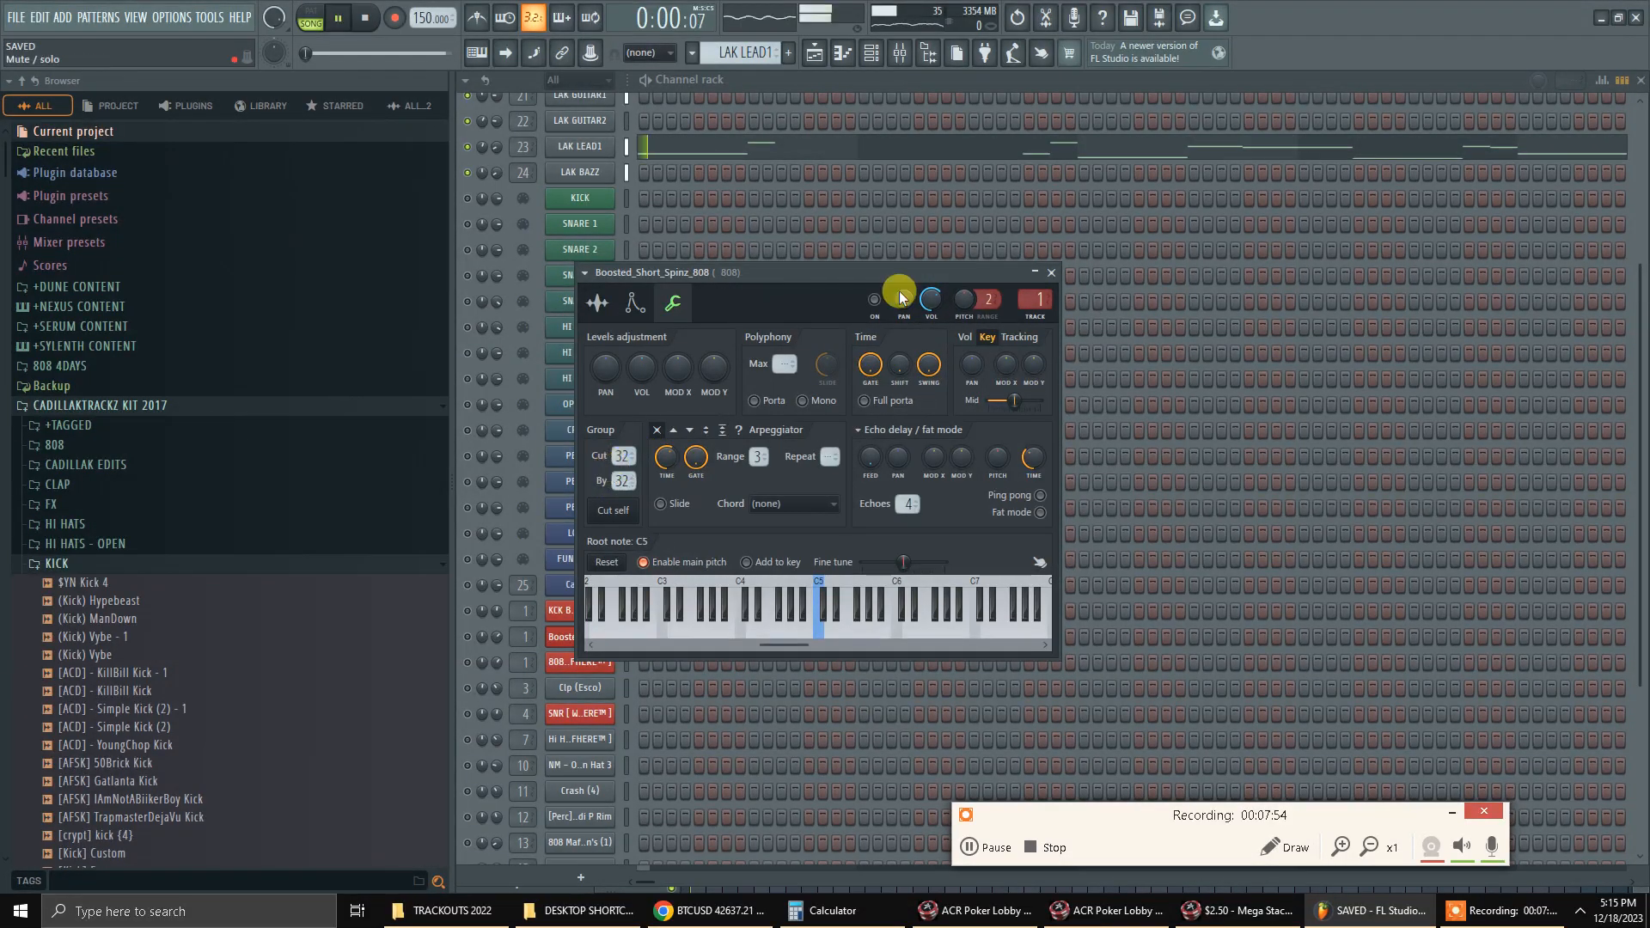
{"action": "left_click", "coordinate": [1047, 272]}
{"action": "left_click", "coordinate": [580, 611]}
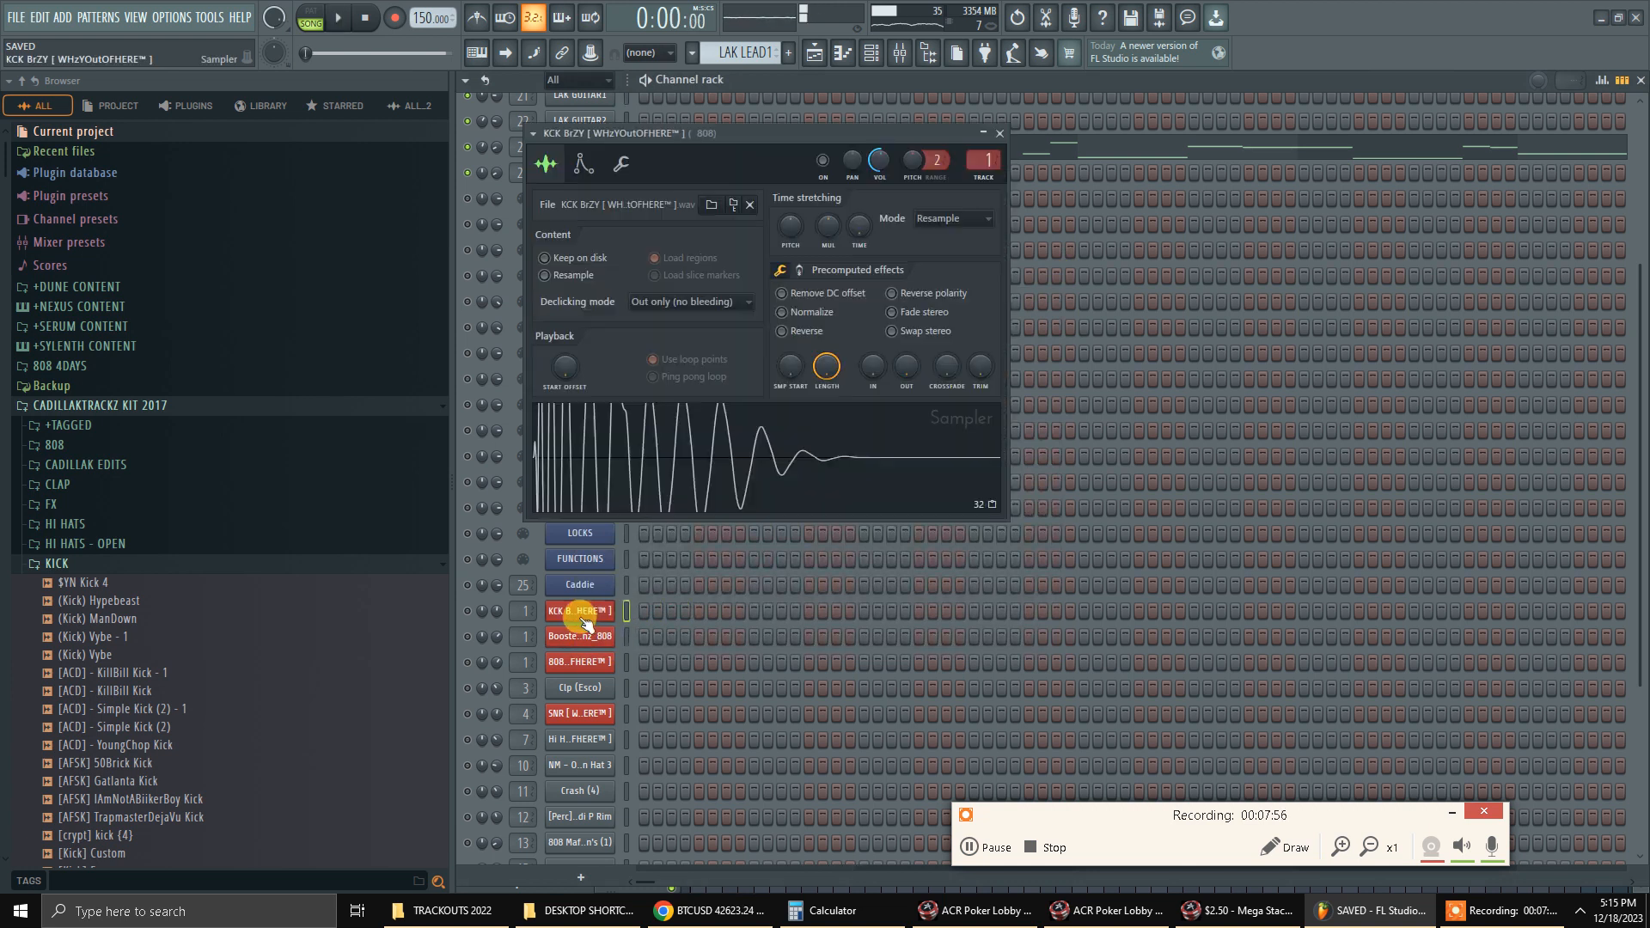
{"action": "left_click", "coordinate": [1001, 134]}
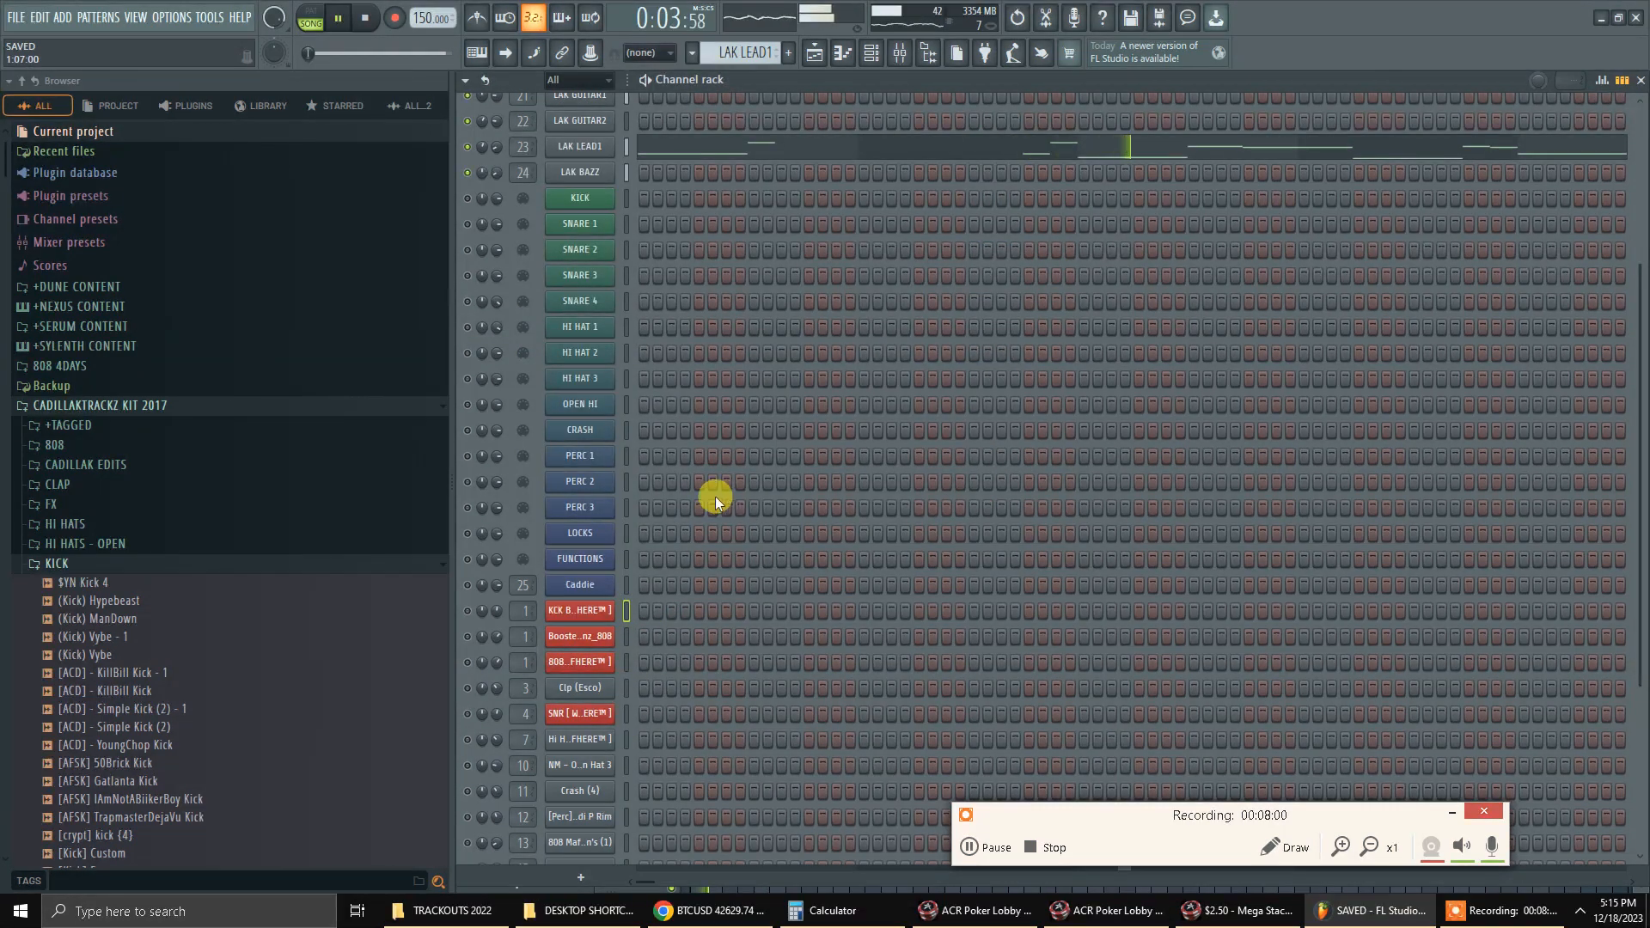
Move song playback to bar 9 in the playlist and check the track levels in the mixer.
{"action": "scroll", "coordinate": [1169, 567], "scroll_direction": "up", "scroll_amount": 3}
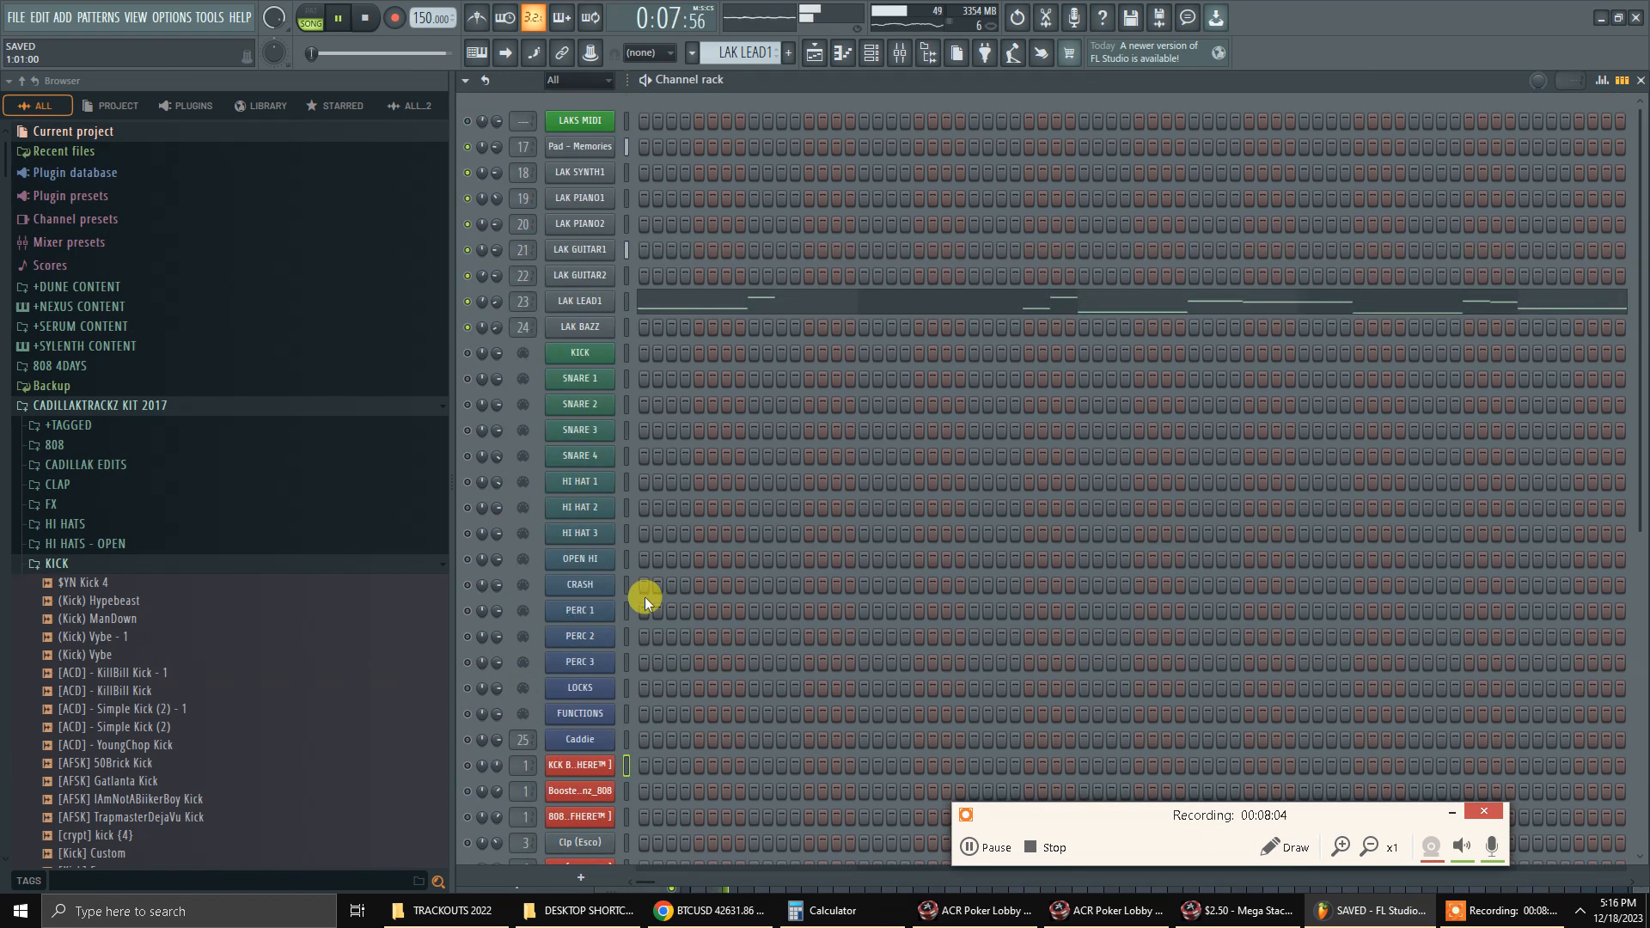
{"action": "left_click", "coordinate": [814, 52]}
{"action": "left_click", "coordinate": [755, 117]}
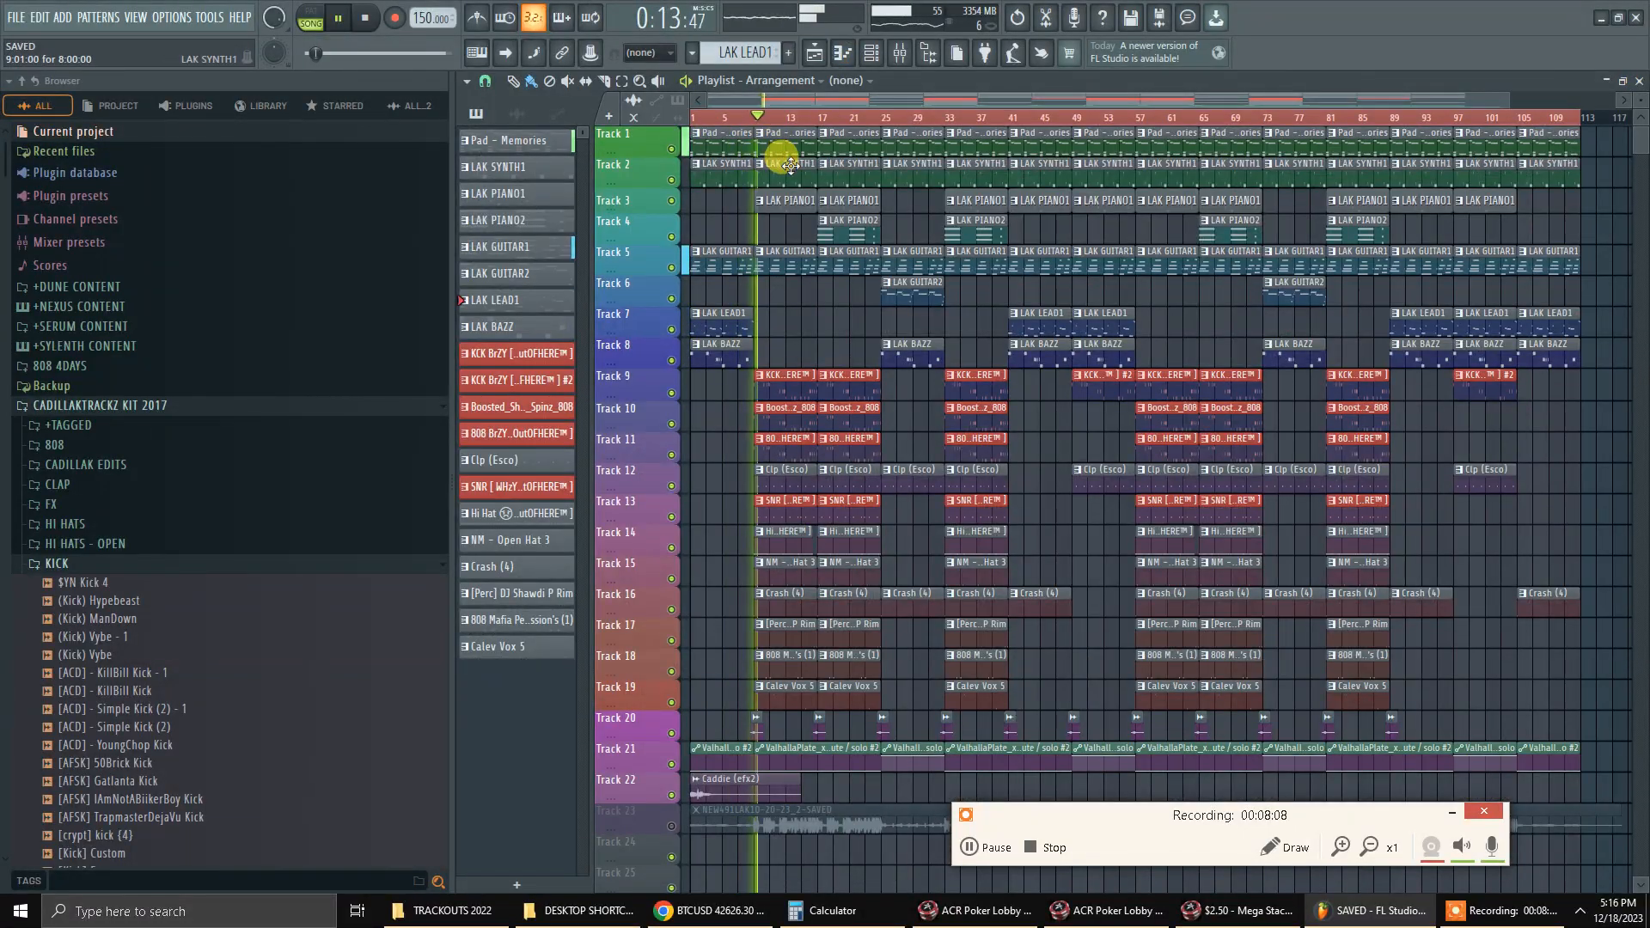
{"action": "key", "text": "F5"}
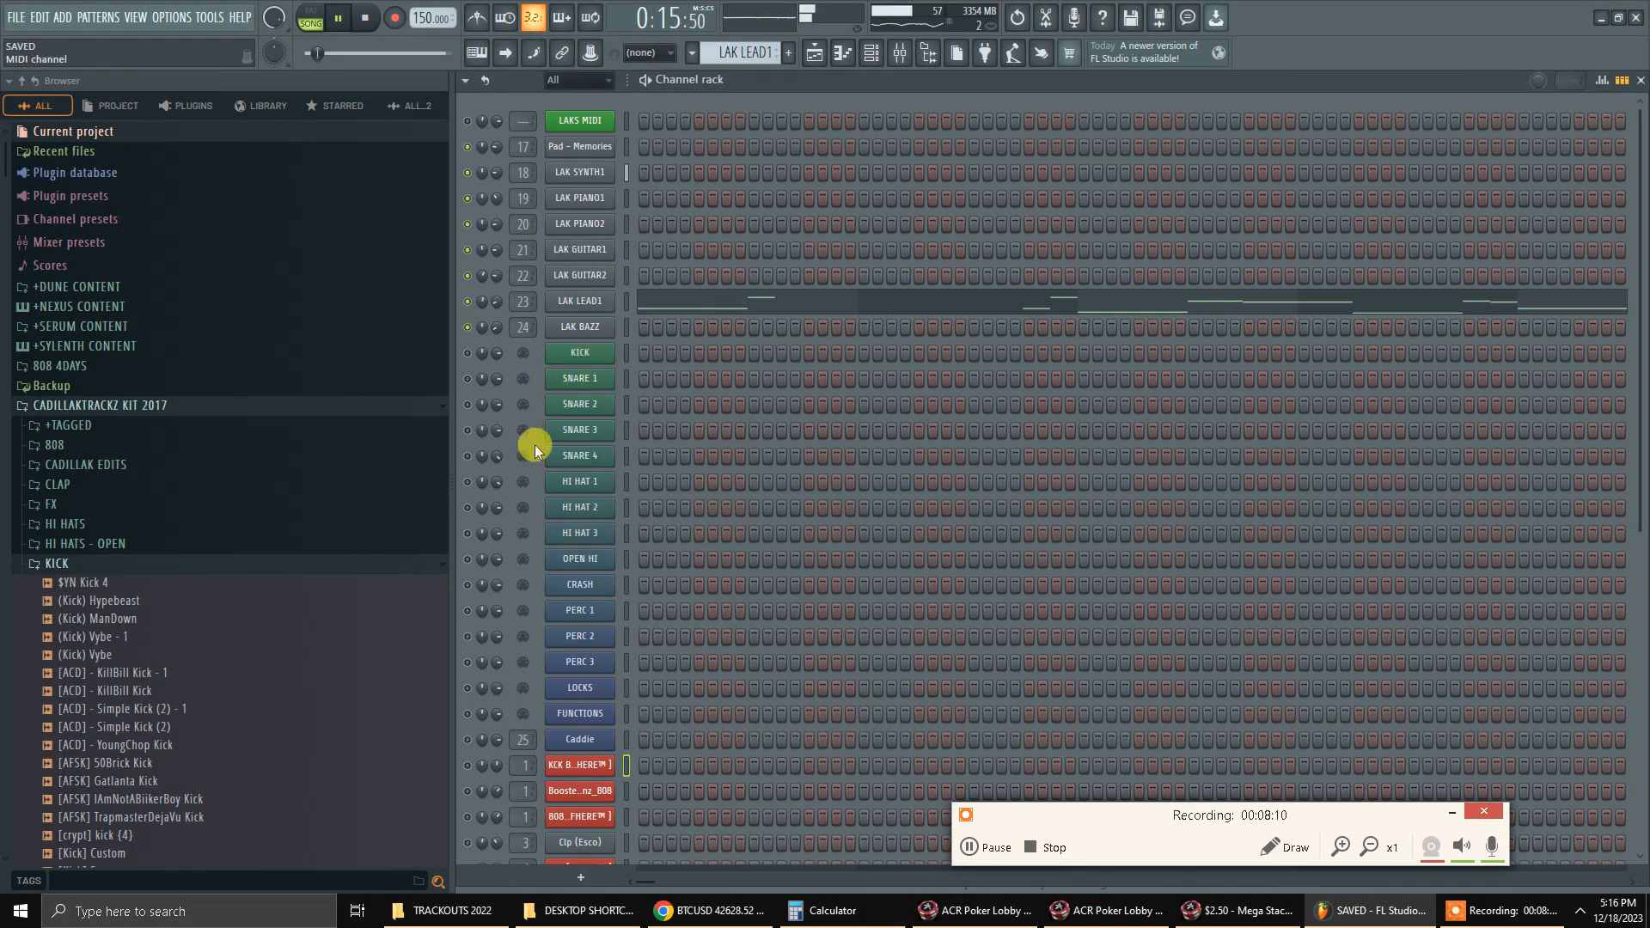
{"action": "left_click", "coordinate": [911, 62]}
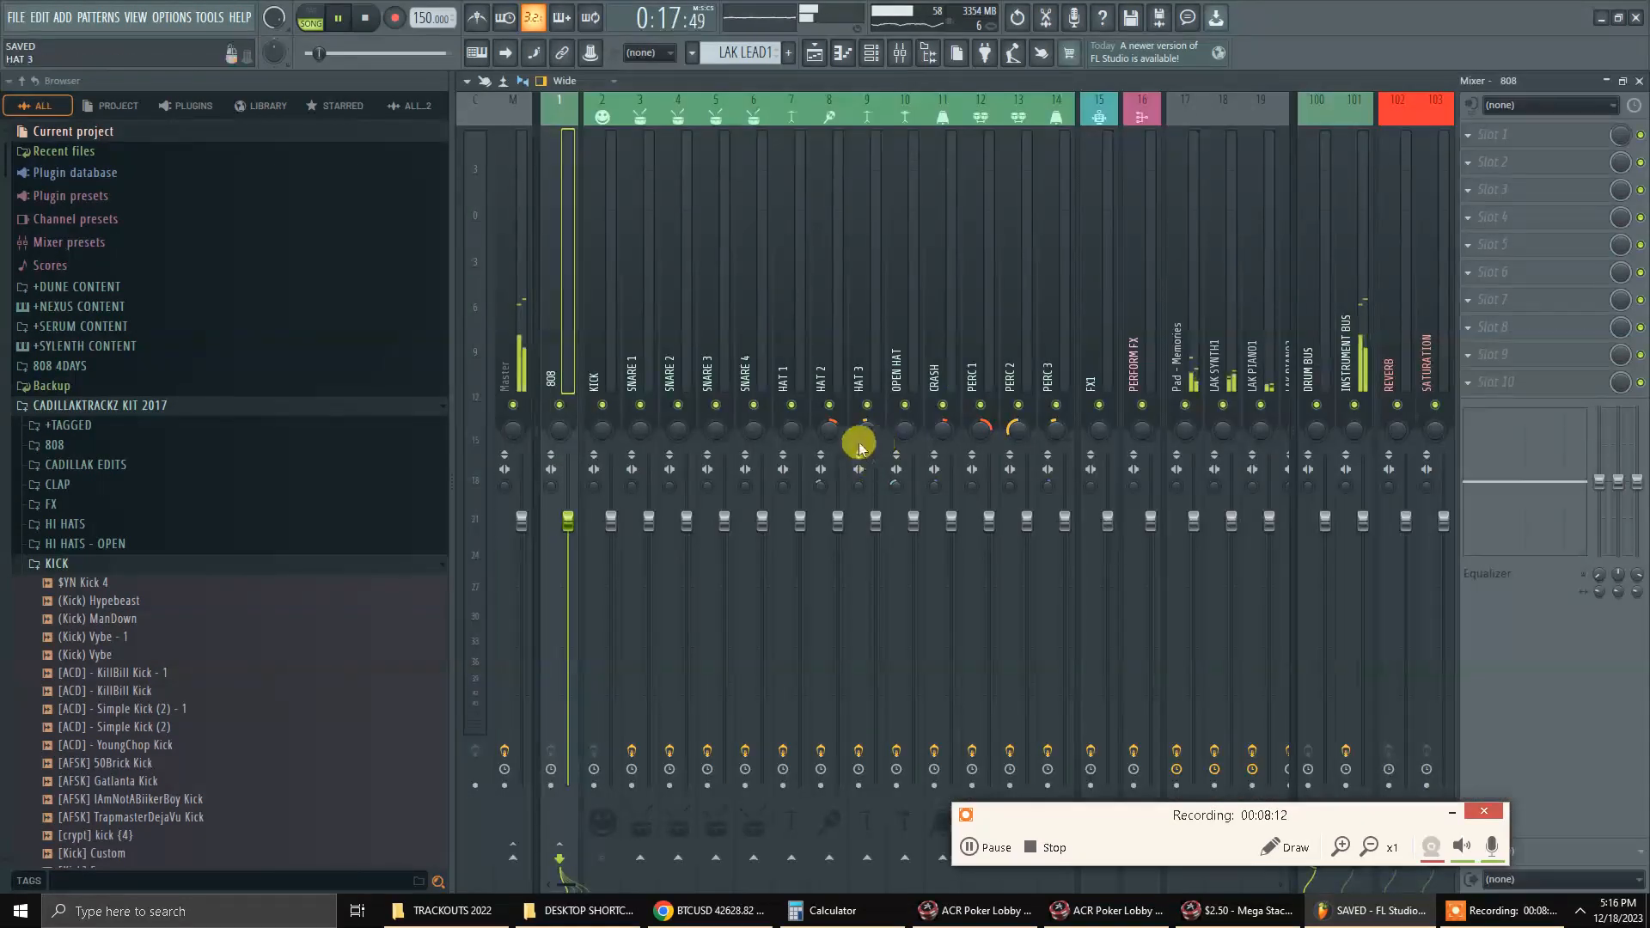
{"action": "scroll", "coordinate": [795, 412], "scroll_direction": "down", "scroll_amount": 3}
{"action": "scroll", "coordinate": [796, 410], "scroll_direction": "up", "scroll_amount": 3}
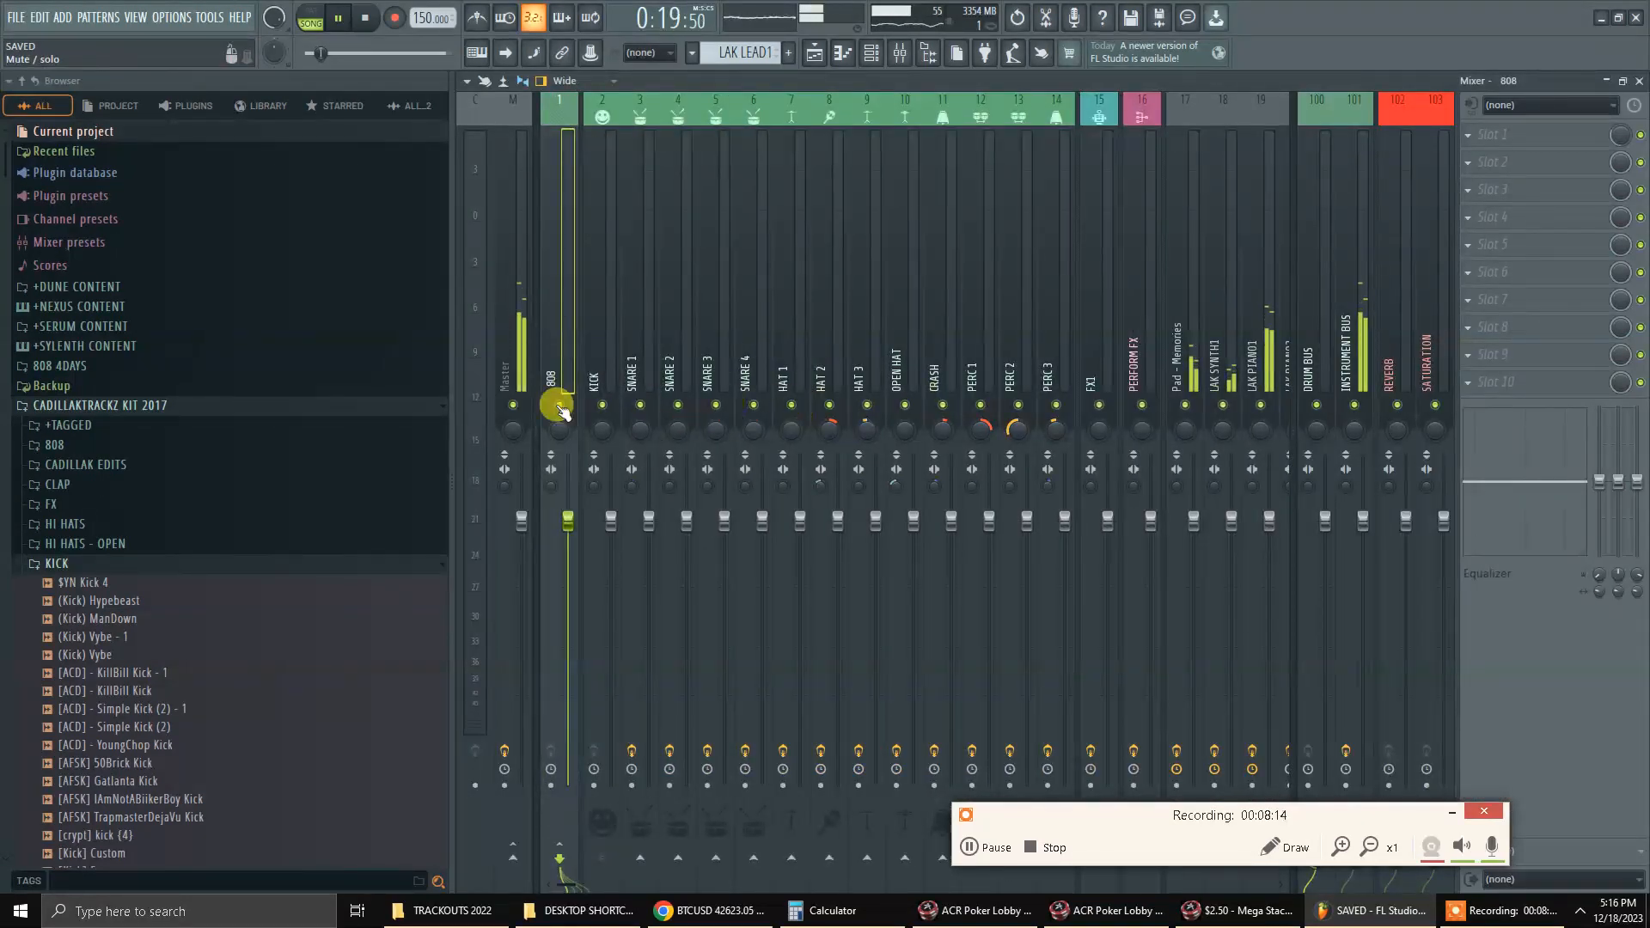
{"action": "key", "text": "F9"}
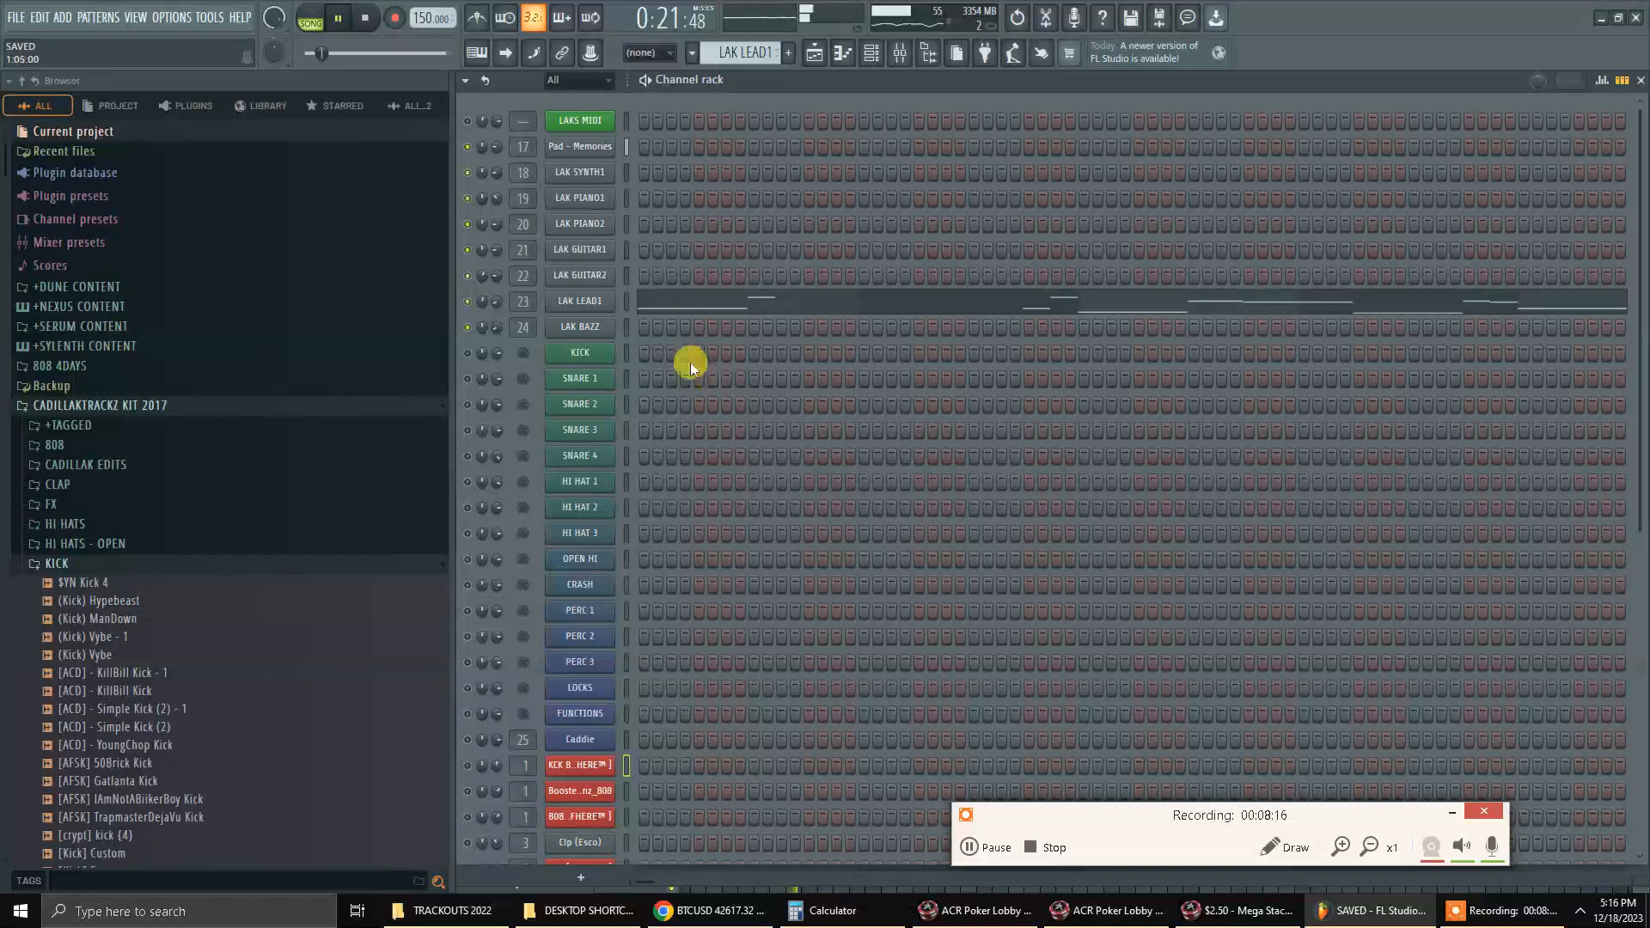
Unmute all the channels in the channel rack and restart playback to hear the full beat.
{"action": "scroll", "coordinate": [700, 430], "scroll_direction": "down", "scroll_amount": 5}
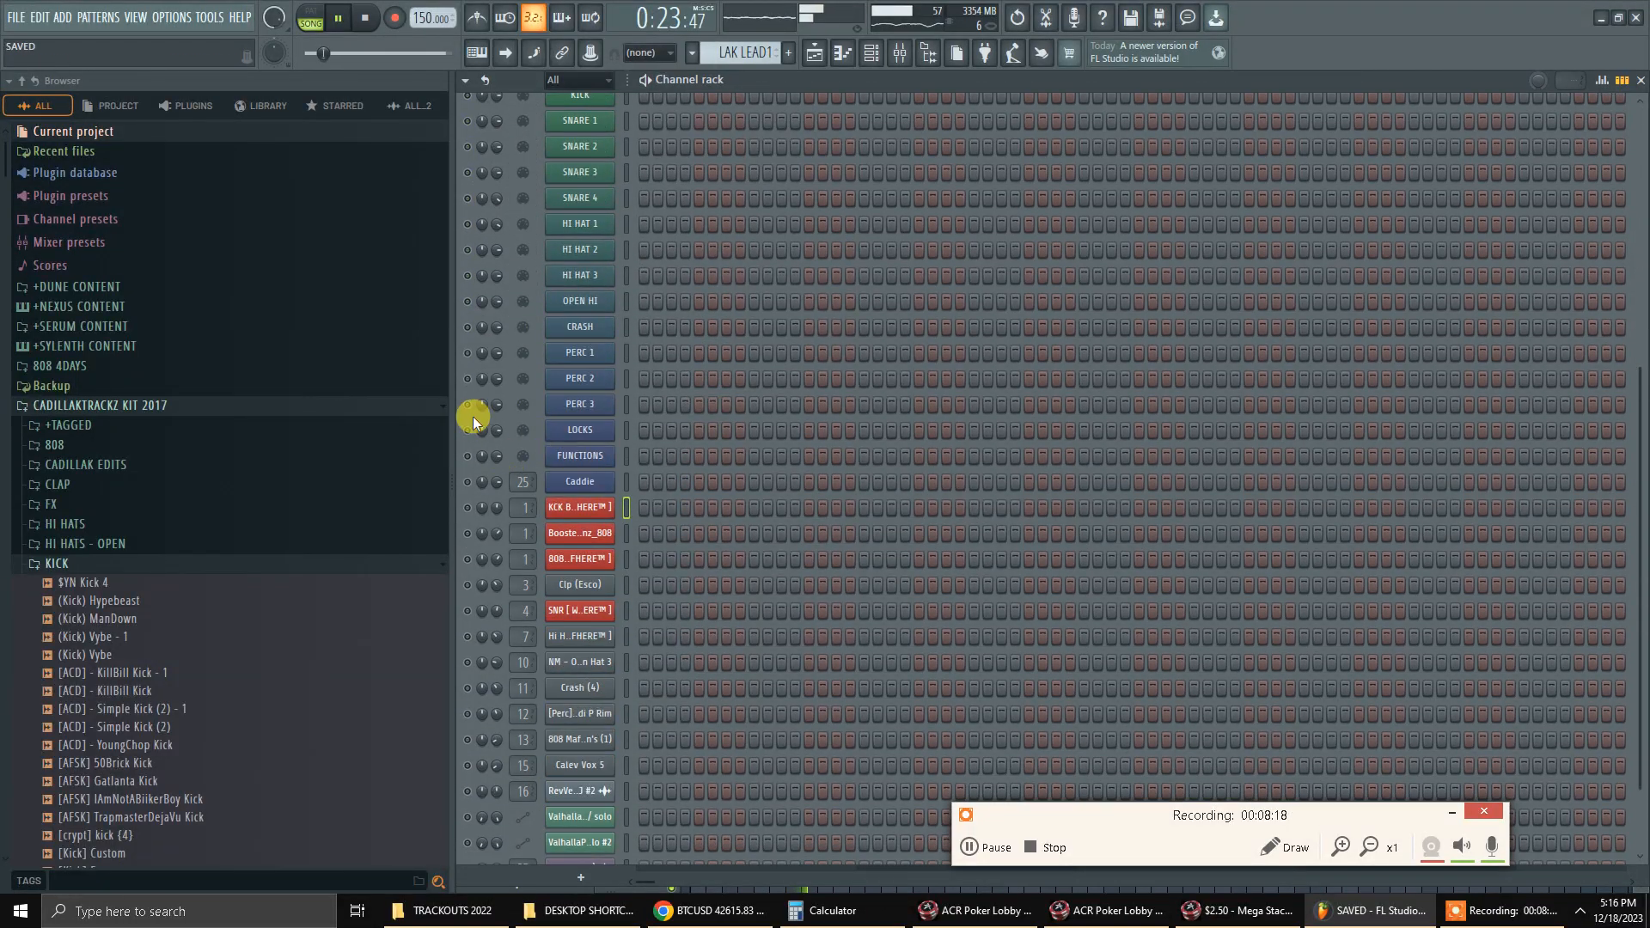
{"action": "right_click", "coordinate": [473, 418]}
{"action": "right_click", "coordinate": [473, 434]}
{"action": "right_click", "coordinate": [477, 436]}
{"action": "left_click", "coordinate": [487, 446]}
{"action": "key", "text": "space"}
{"action": "scroll", "coordinate": [789, 571], "scroll_direction": "down", "scroll_amount": 1}
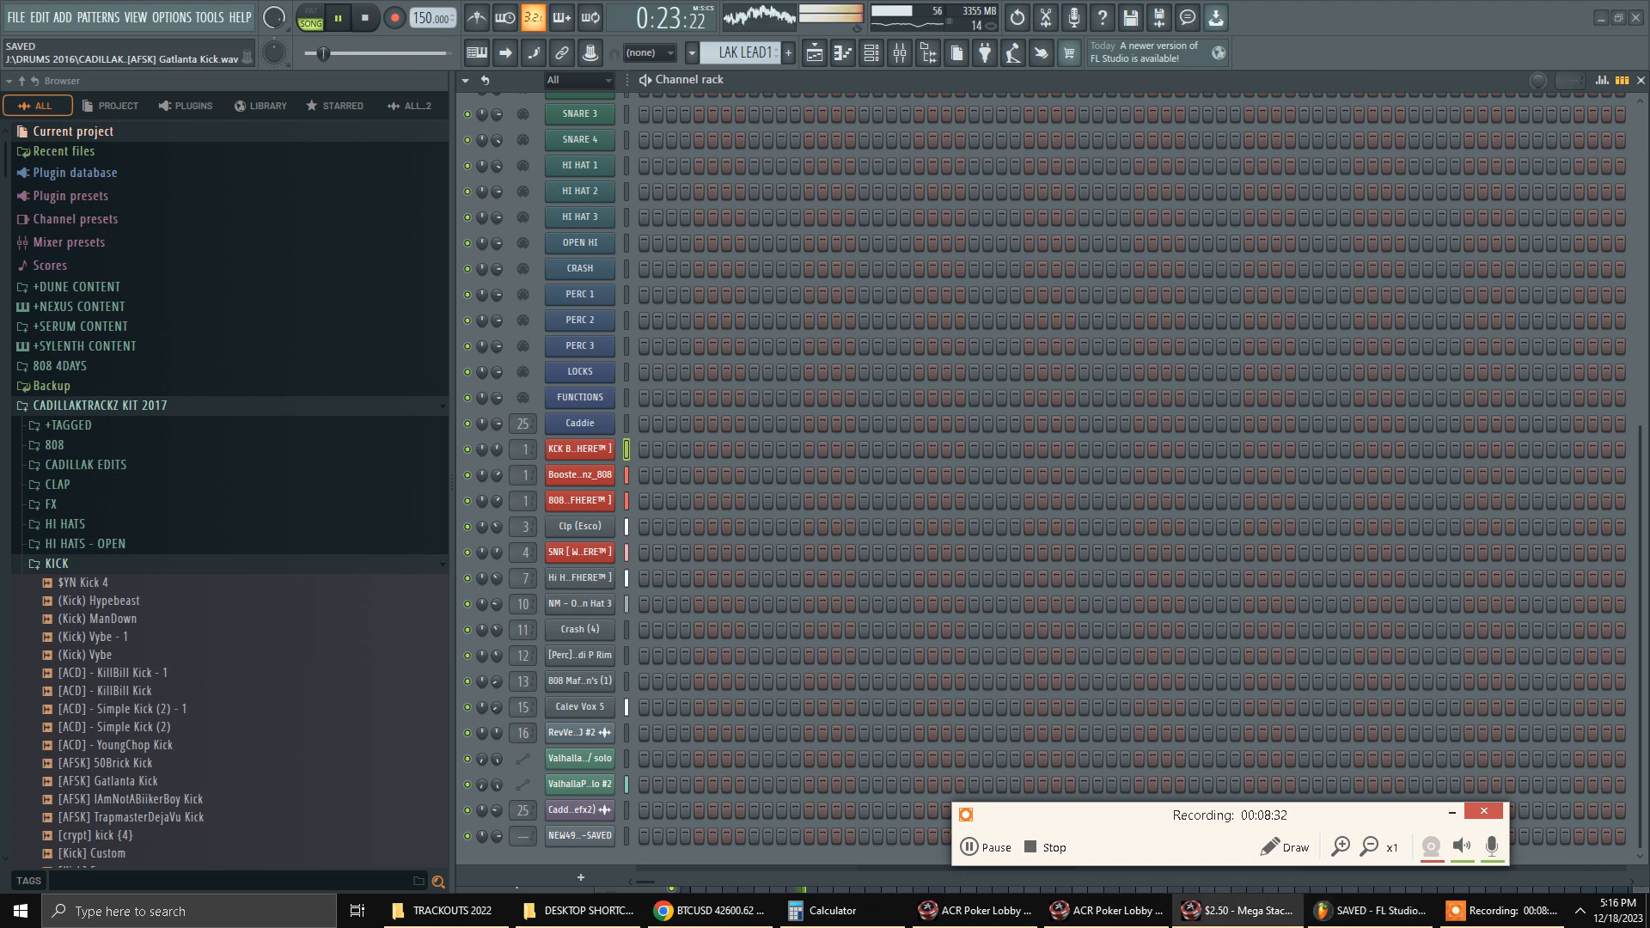
Audition the full beat while examining the mixer levels, the playlist arrangement and the KCK BrZY piano roll.
{"action": "left_click", "coordinate": [900, 53]}
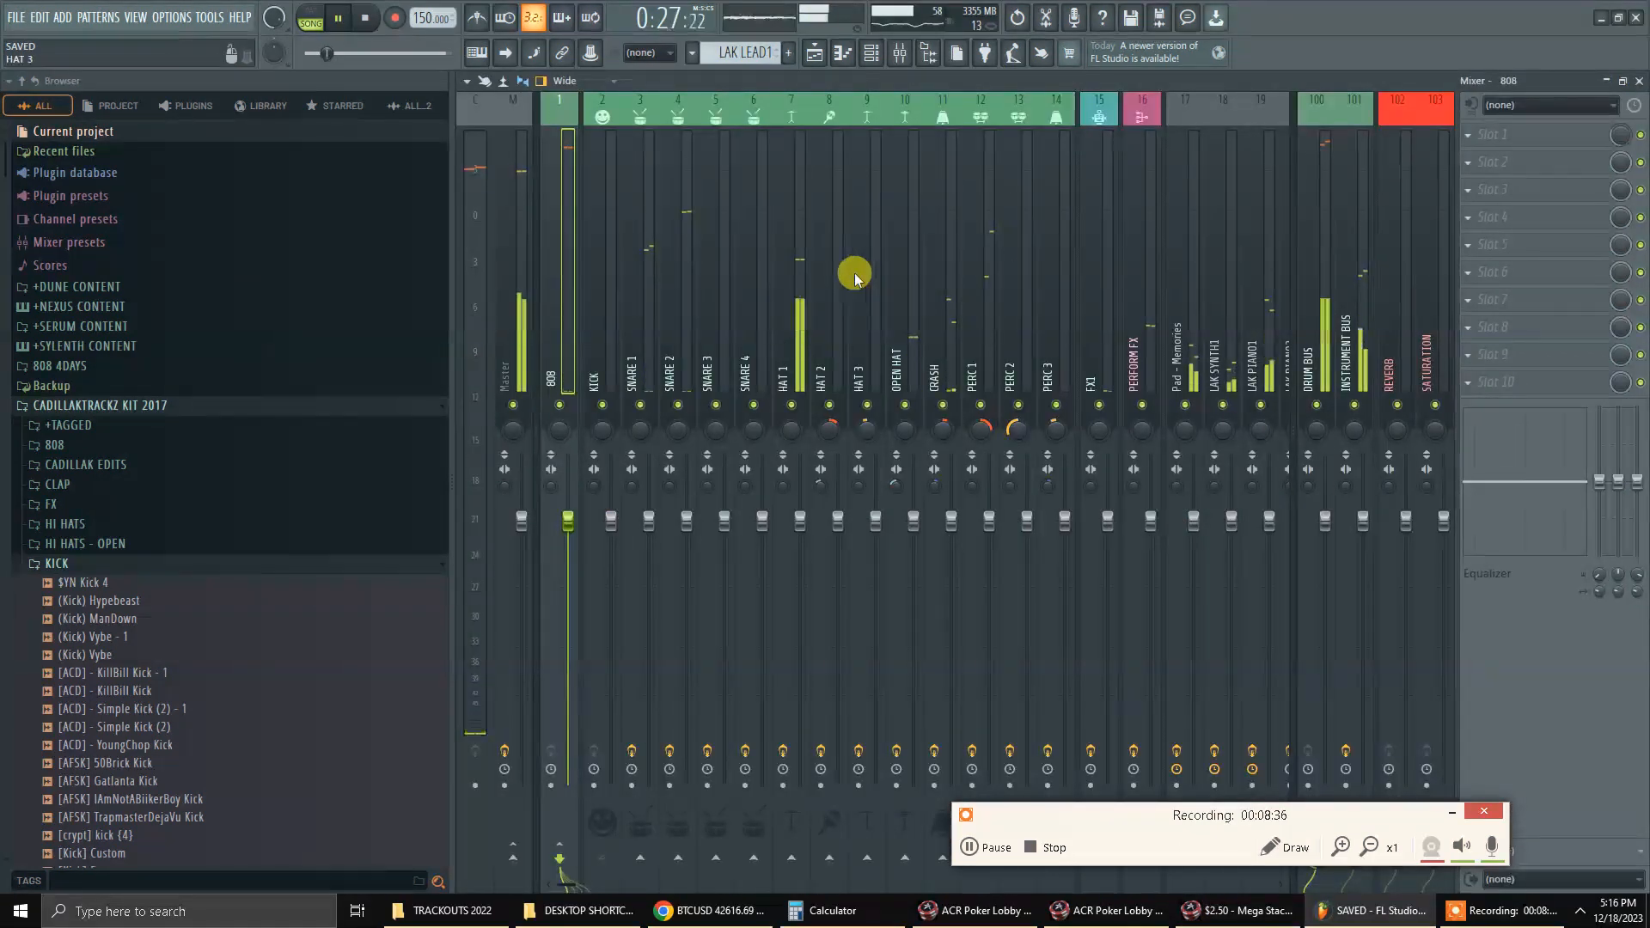
{"action": "scroll", "coordinate": [855, 277], "scroll_direction": "down", "scroll_amount": 6}
{"action": "scroll", "coordinate": [855, 277], "scroll_direction": "up", "scroll_amount": 6}
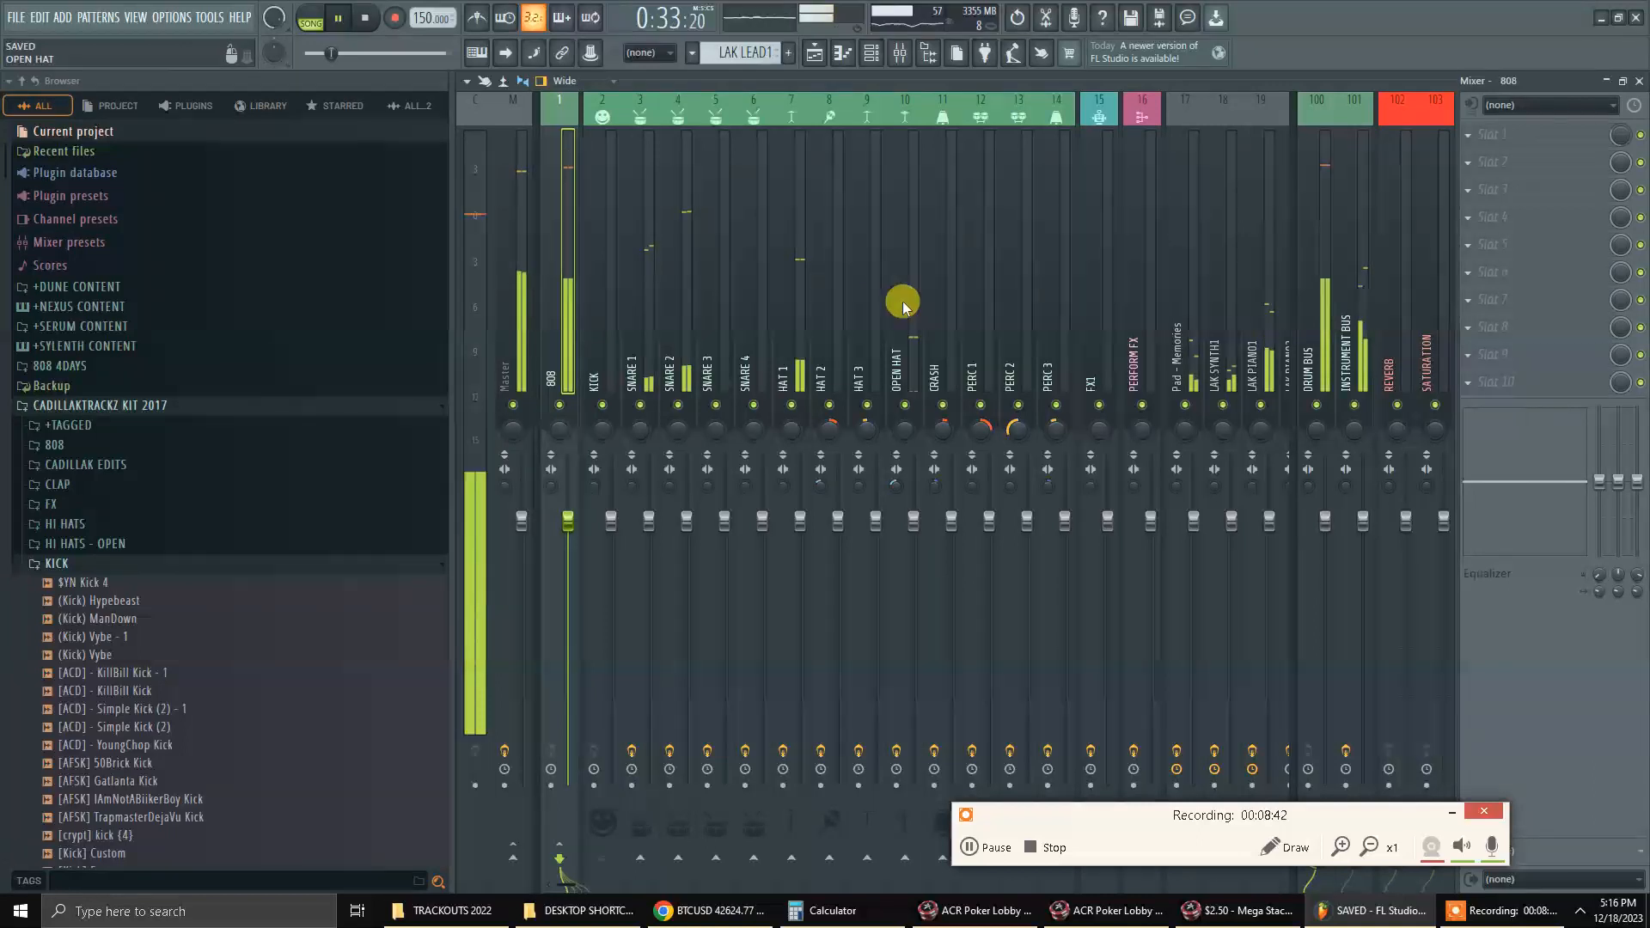
{"action": "key", "text": "F6"}
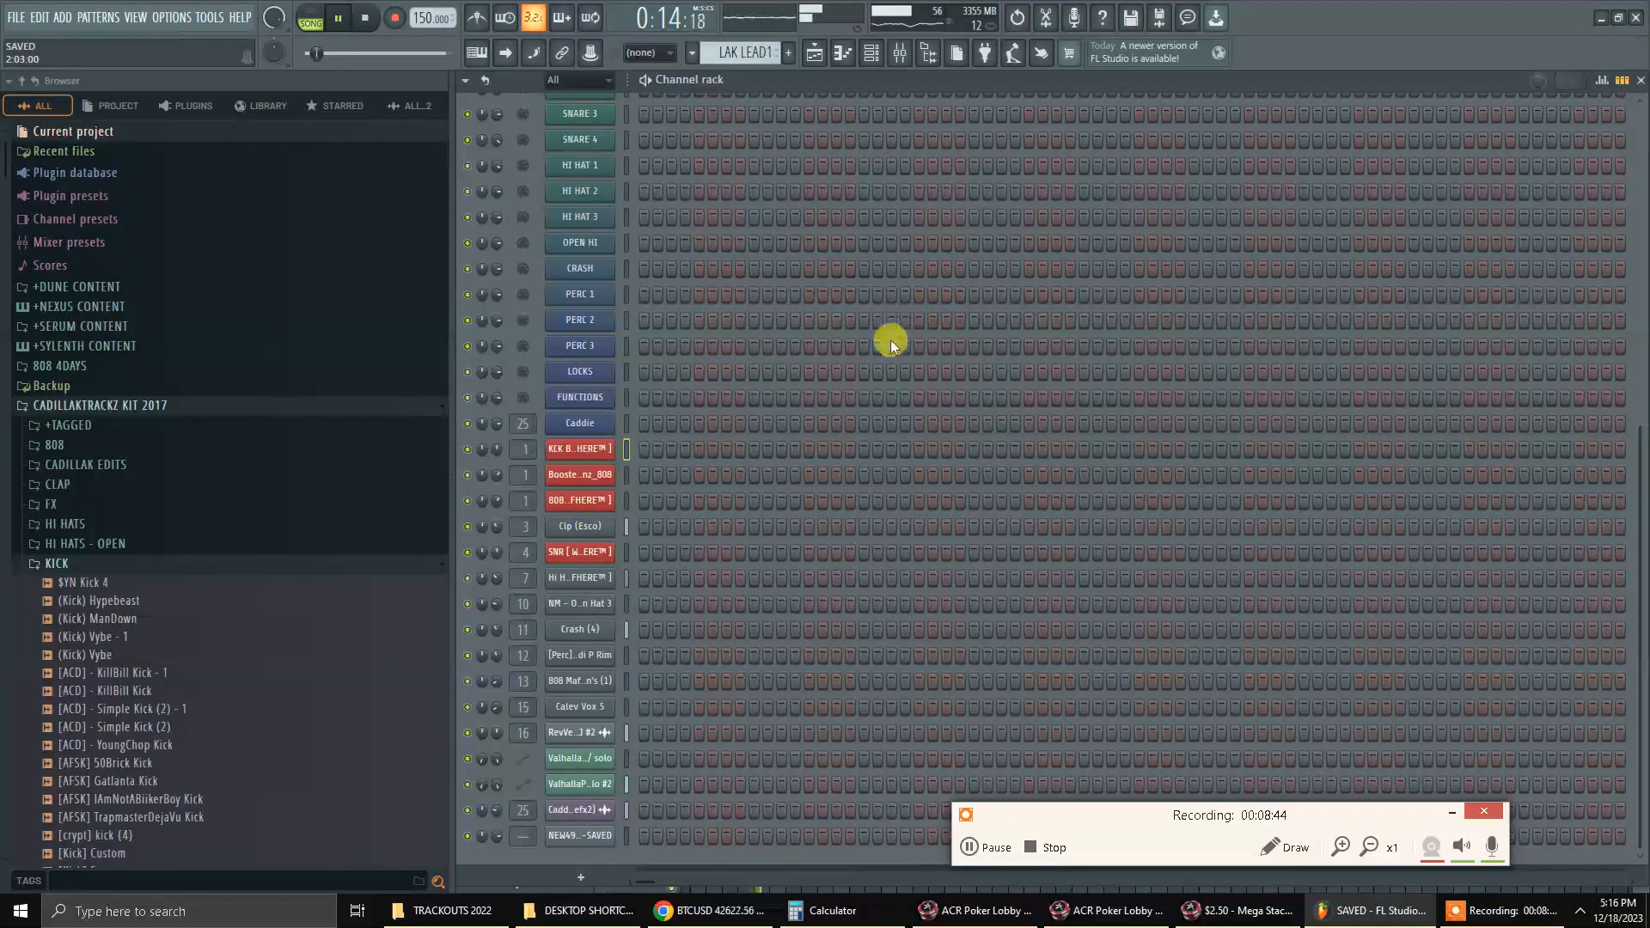
{"action": "key", "text": "F5"}
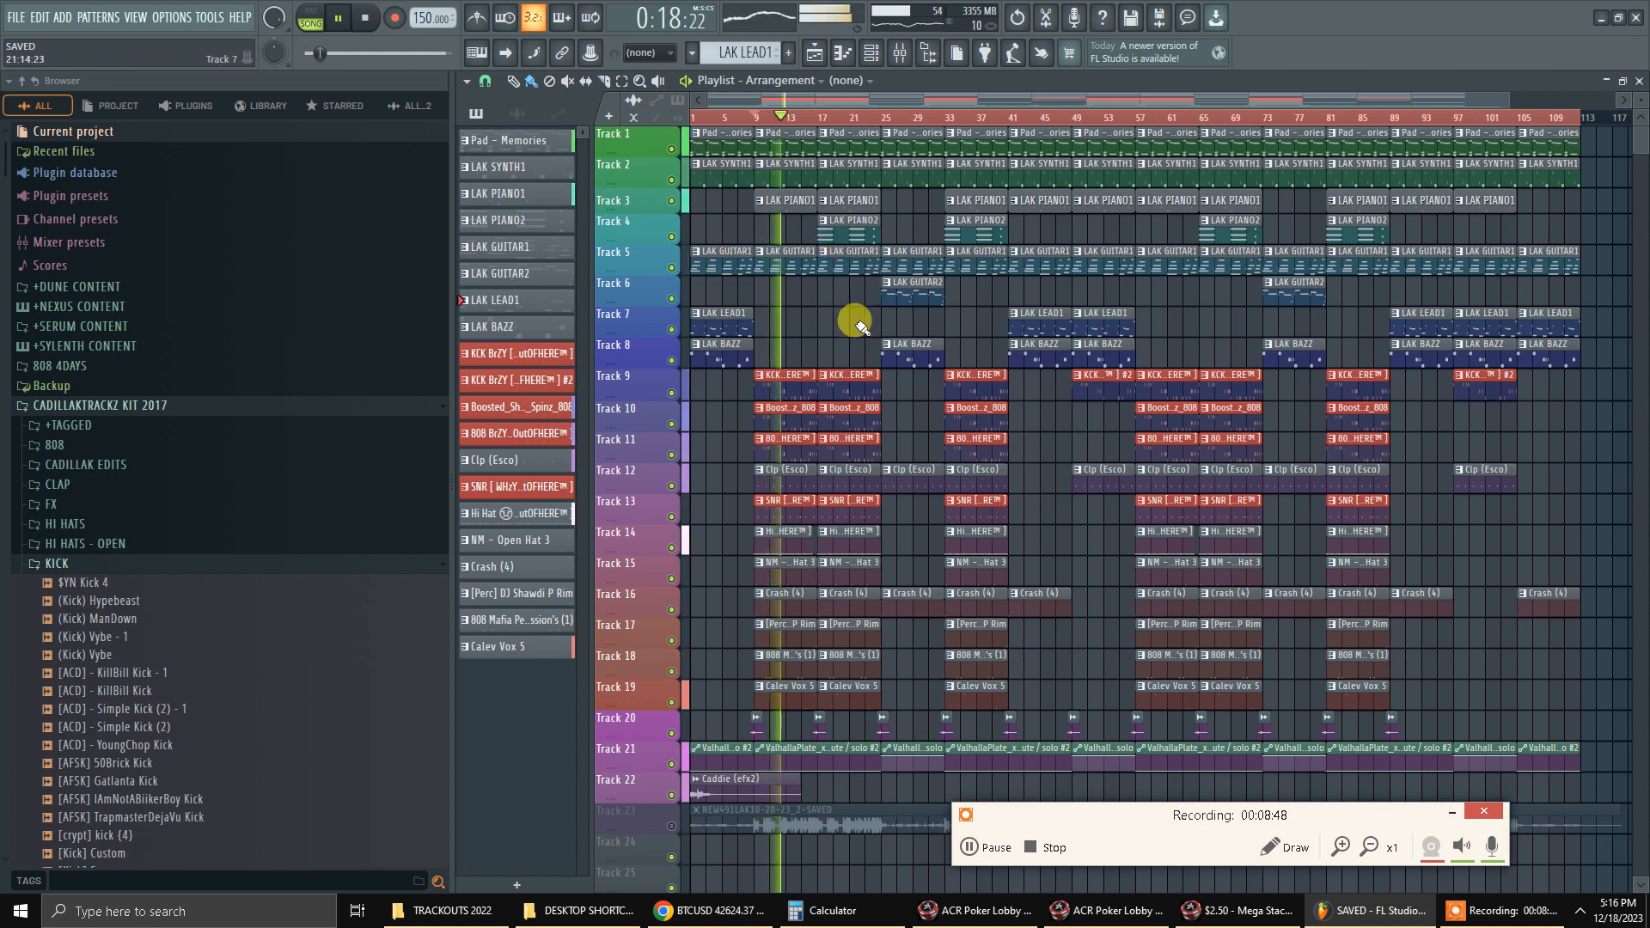
{"action": "key", "text": "F9"}
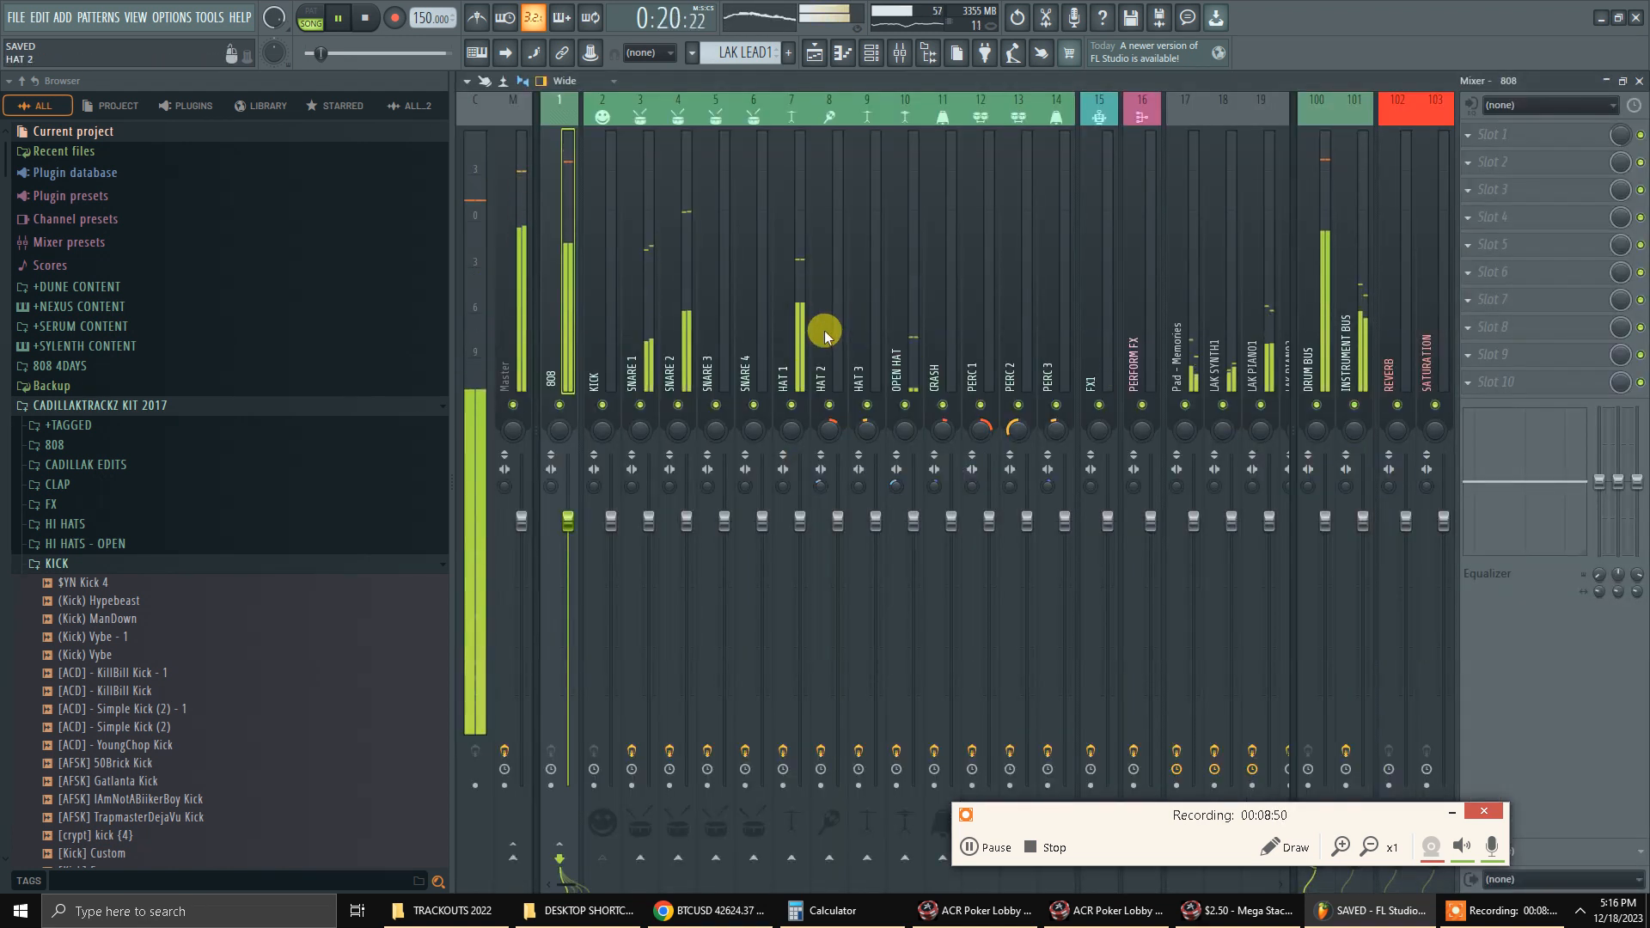
{"action": "key", "text": "F6"}
{"action": "key", "text": "F5"}
{"action": "key", "text": "F7"}
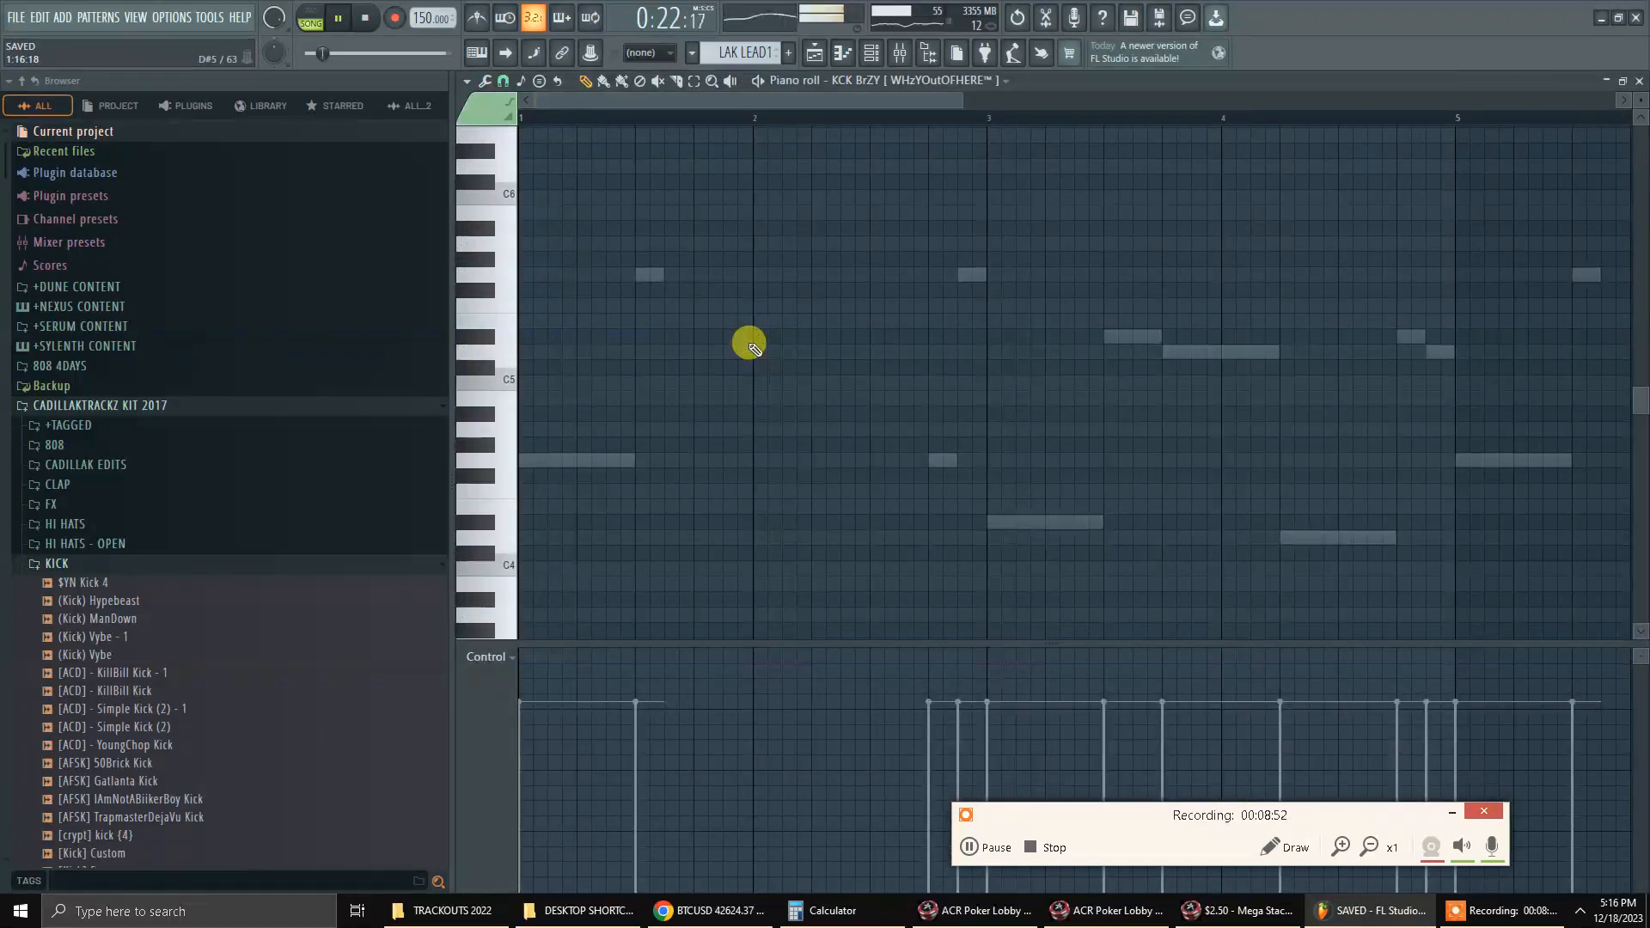
{"action": "key", "text": "F9"}
{"action": "key", "text": "F6"}
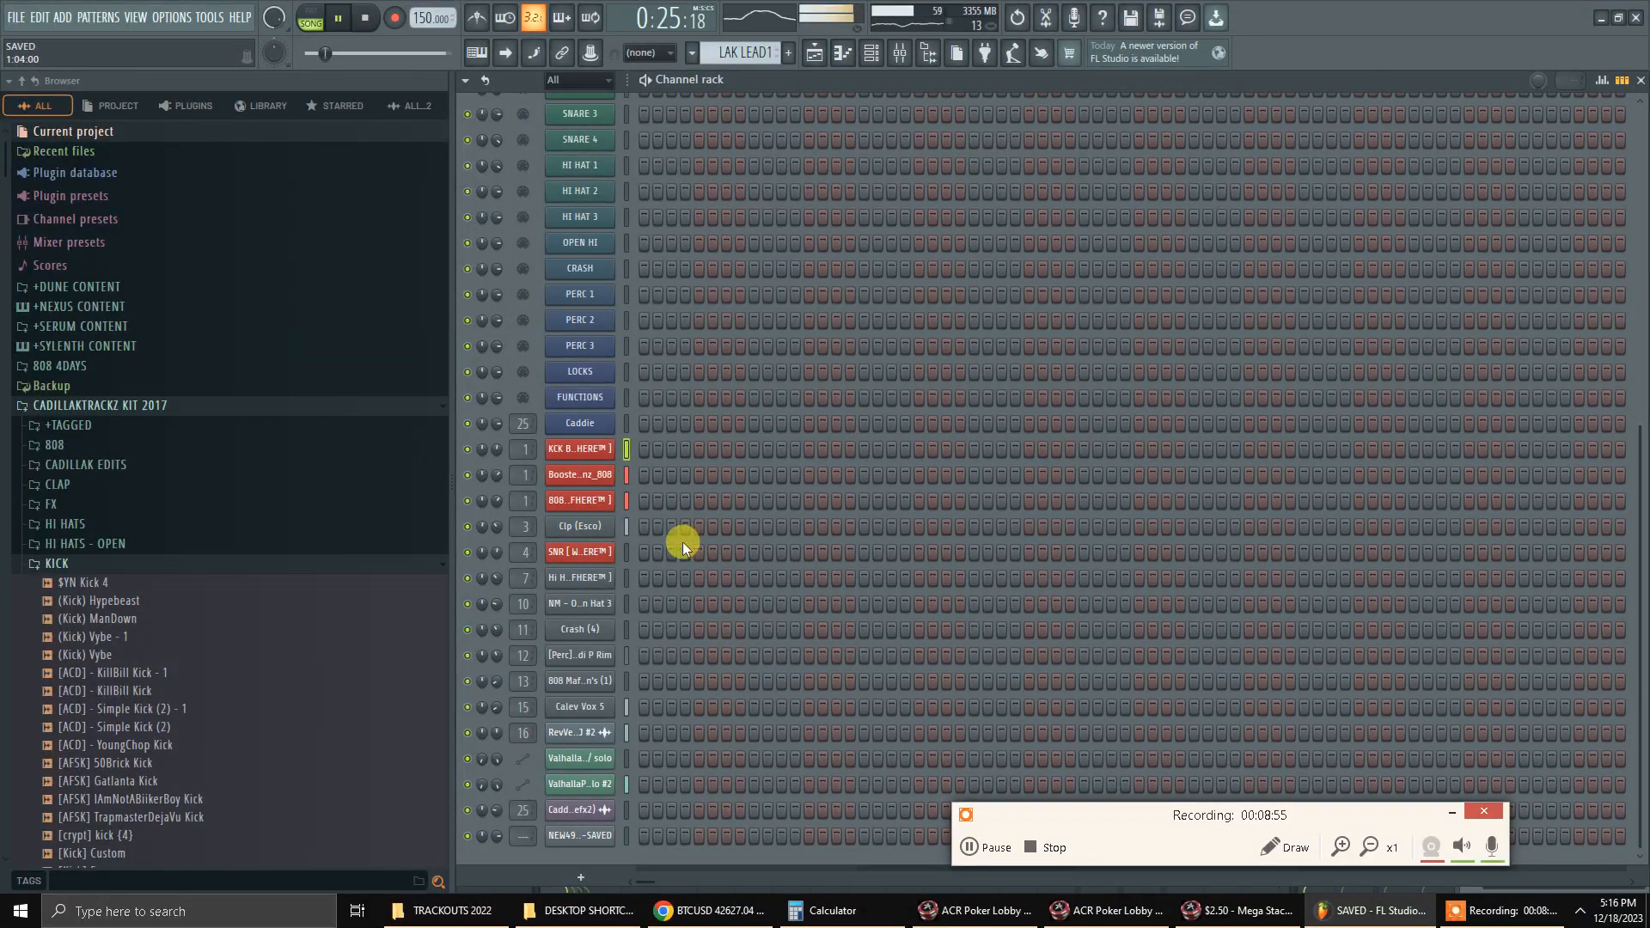
Set the SNR channel's volume to 54% while auditioning it against the beat and close its sampler window.
{"action": "key", "text": "space"}
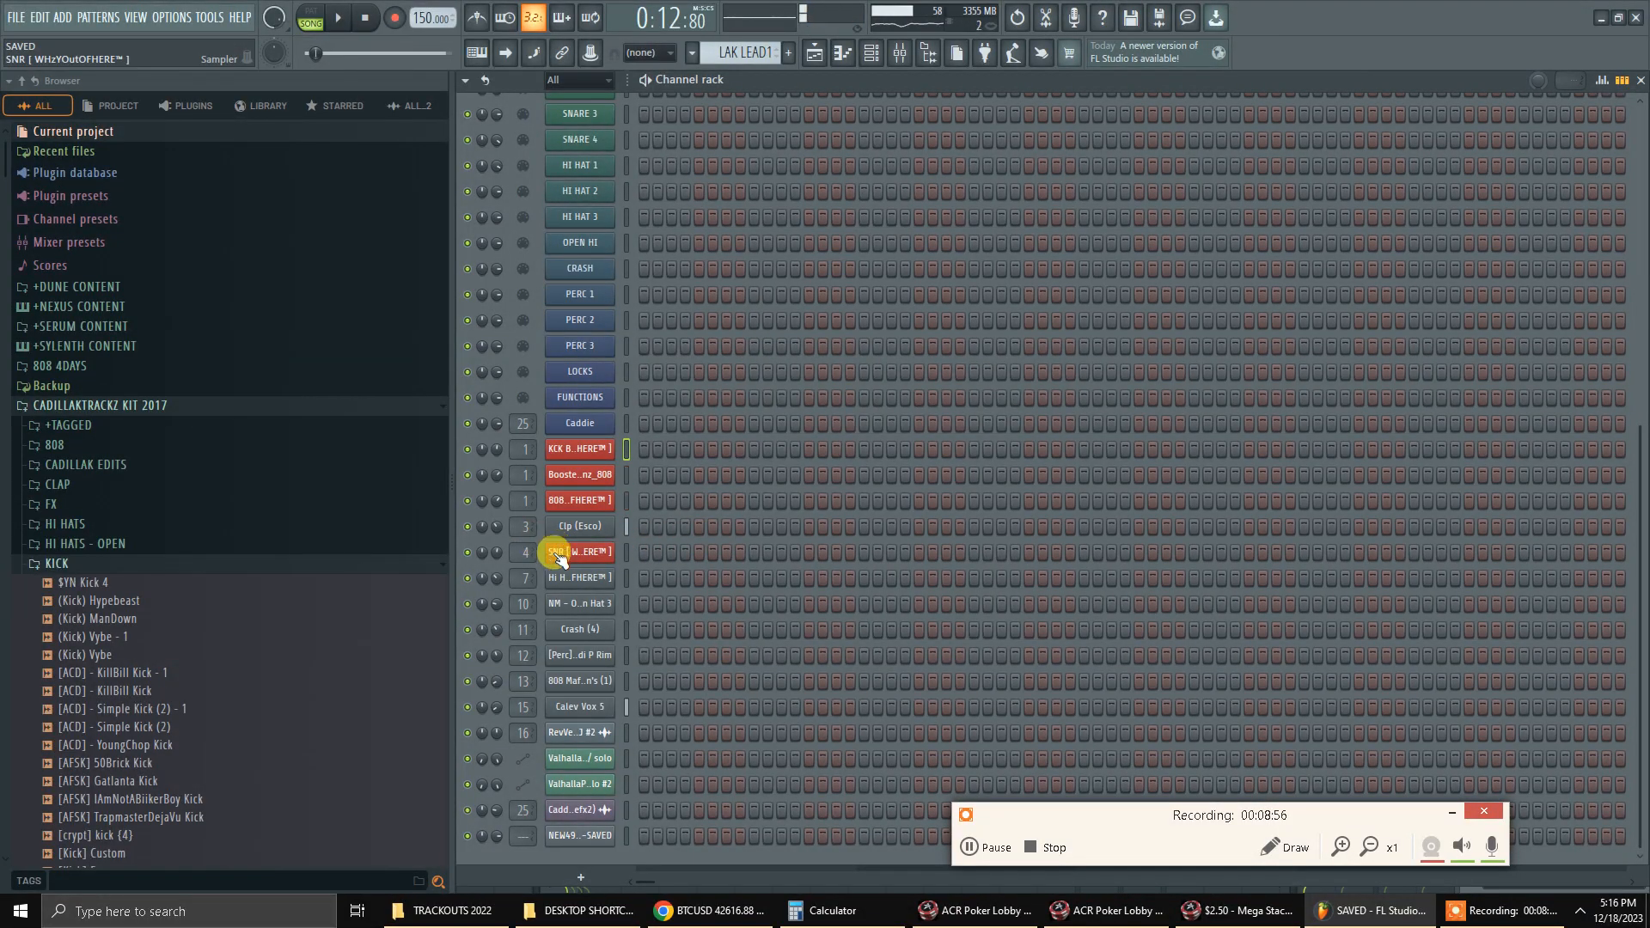
{"action": "left_click", "coordinate": [579, 554]}
{"action": "key", "text": "space"}
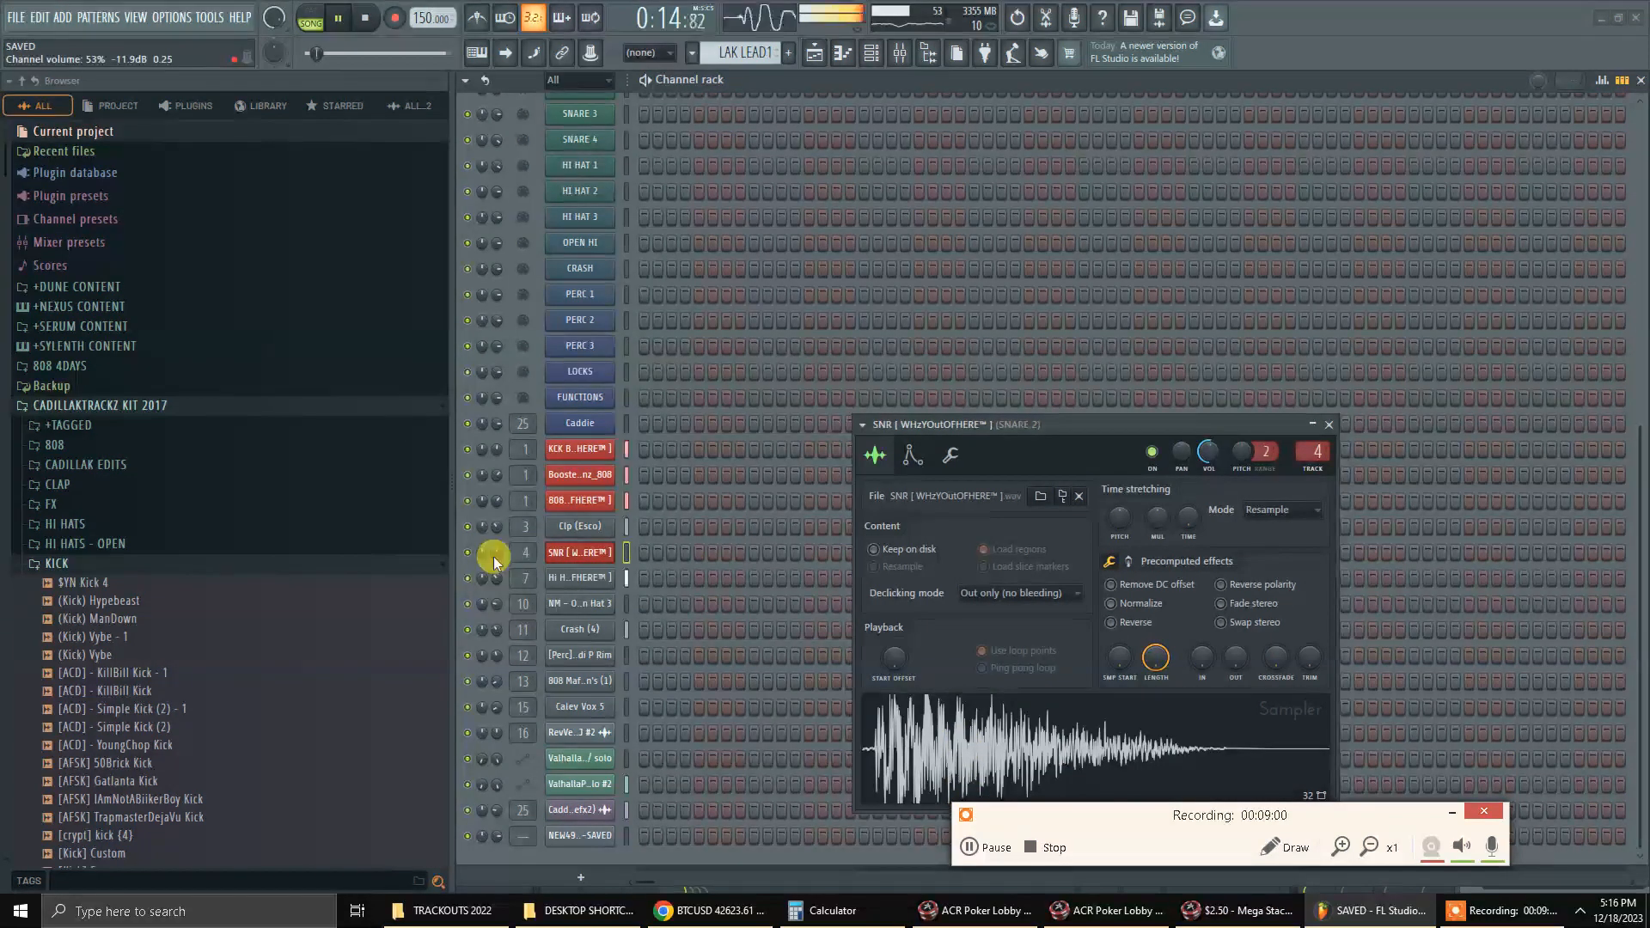
{"action": "key", "text": "F9"}
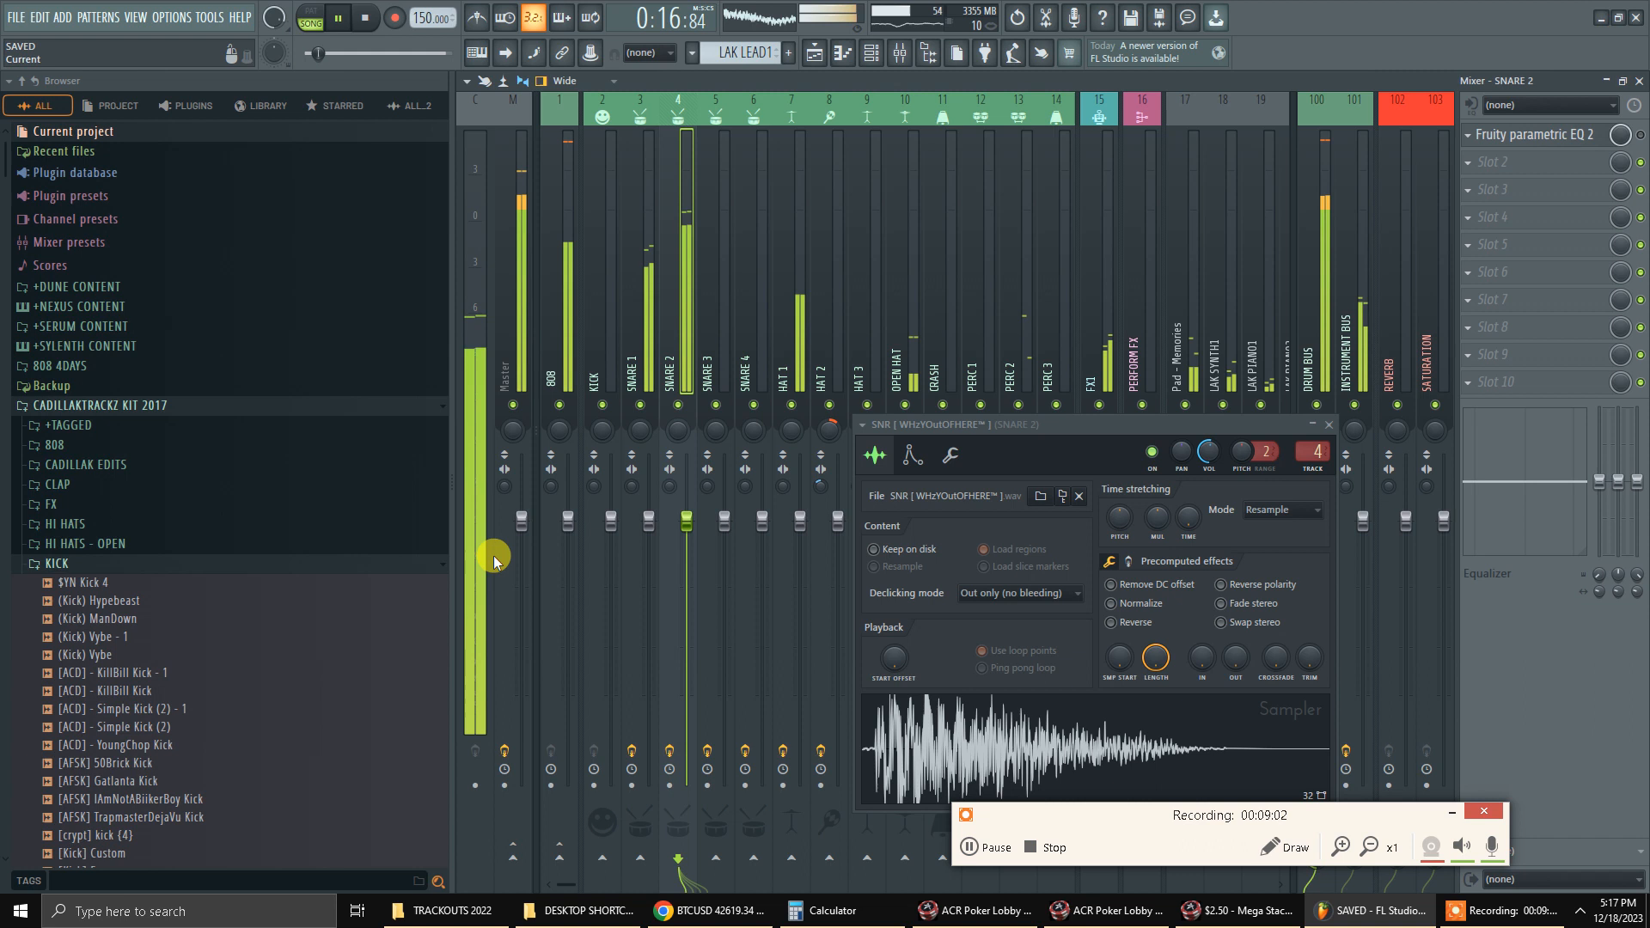
{"action": "key", "text": "F9"}
{"action": "key", "text": "space"}
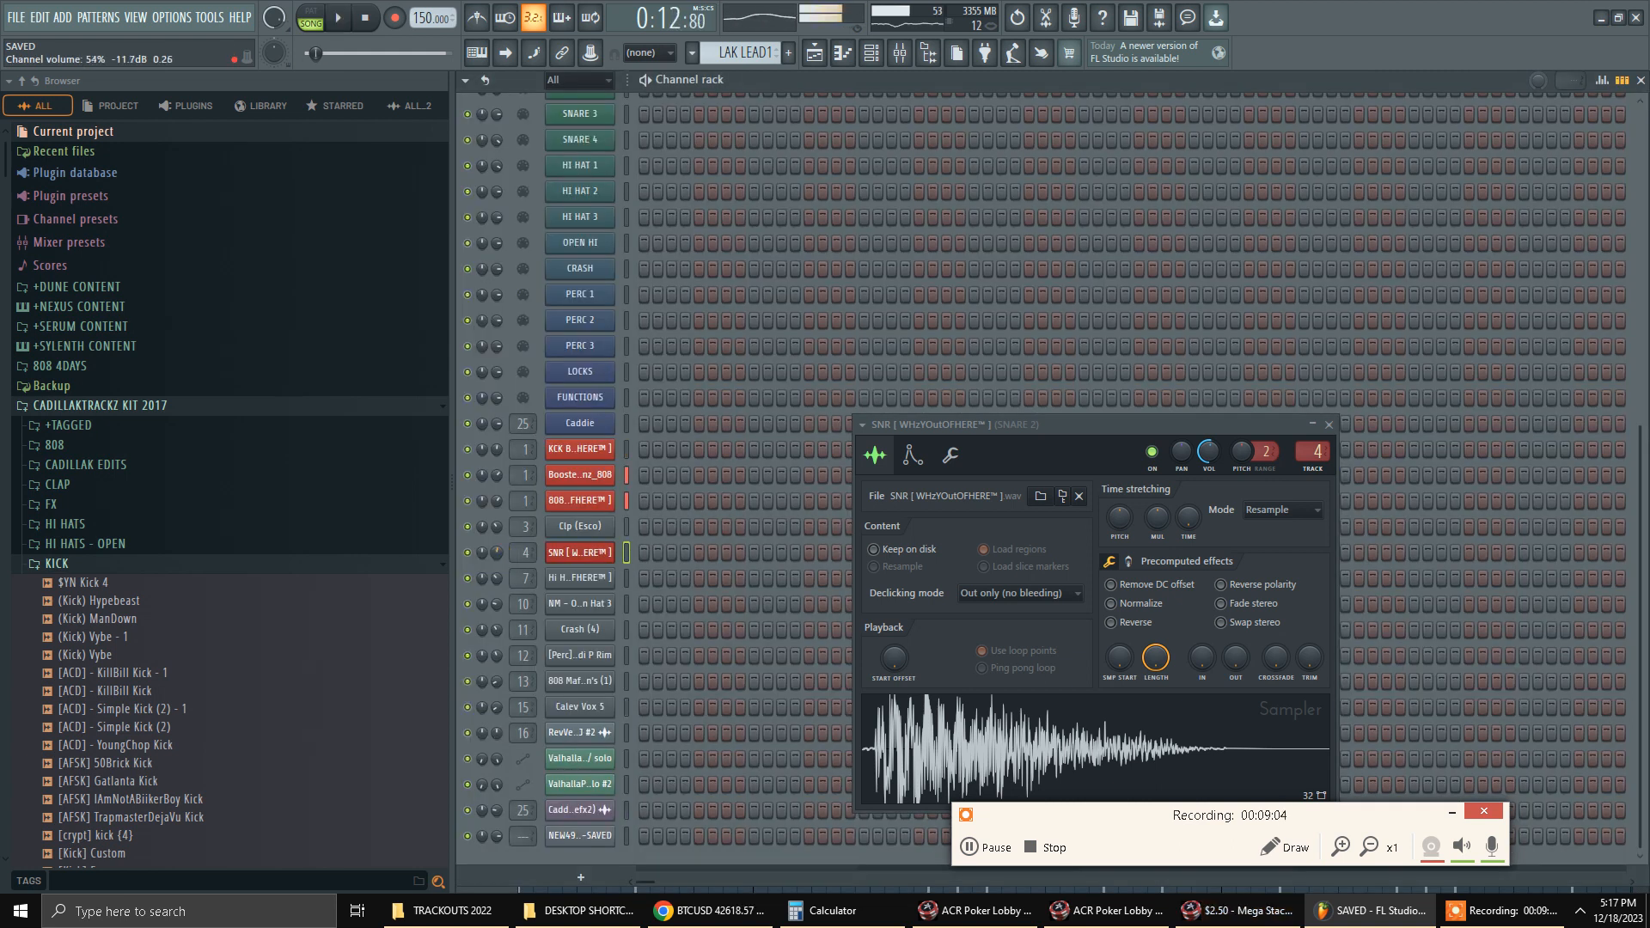
{"action": "key", "text": "space"}
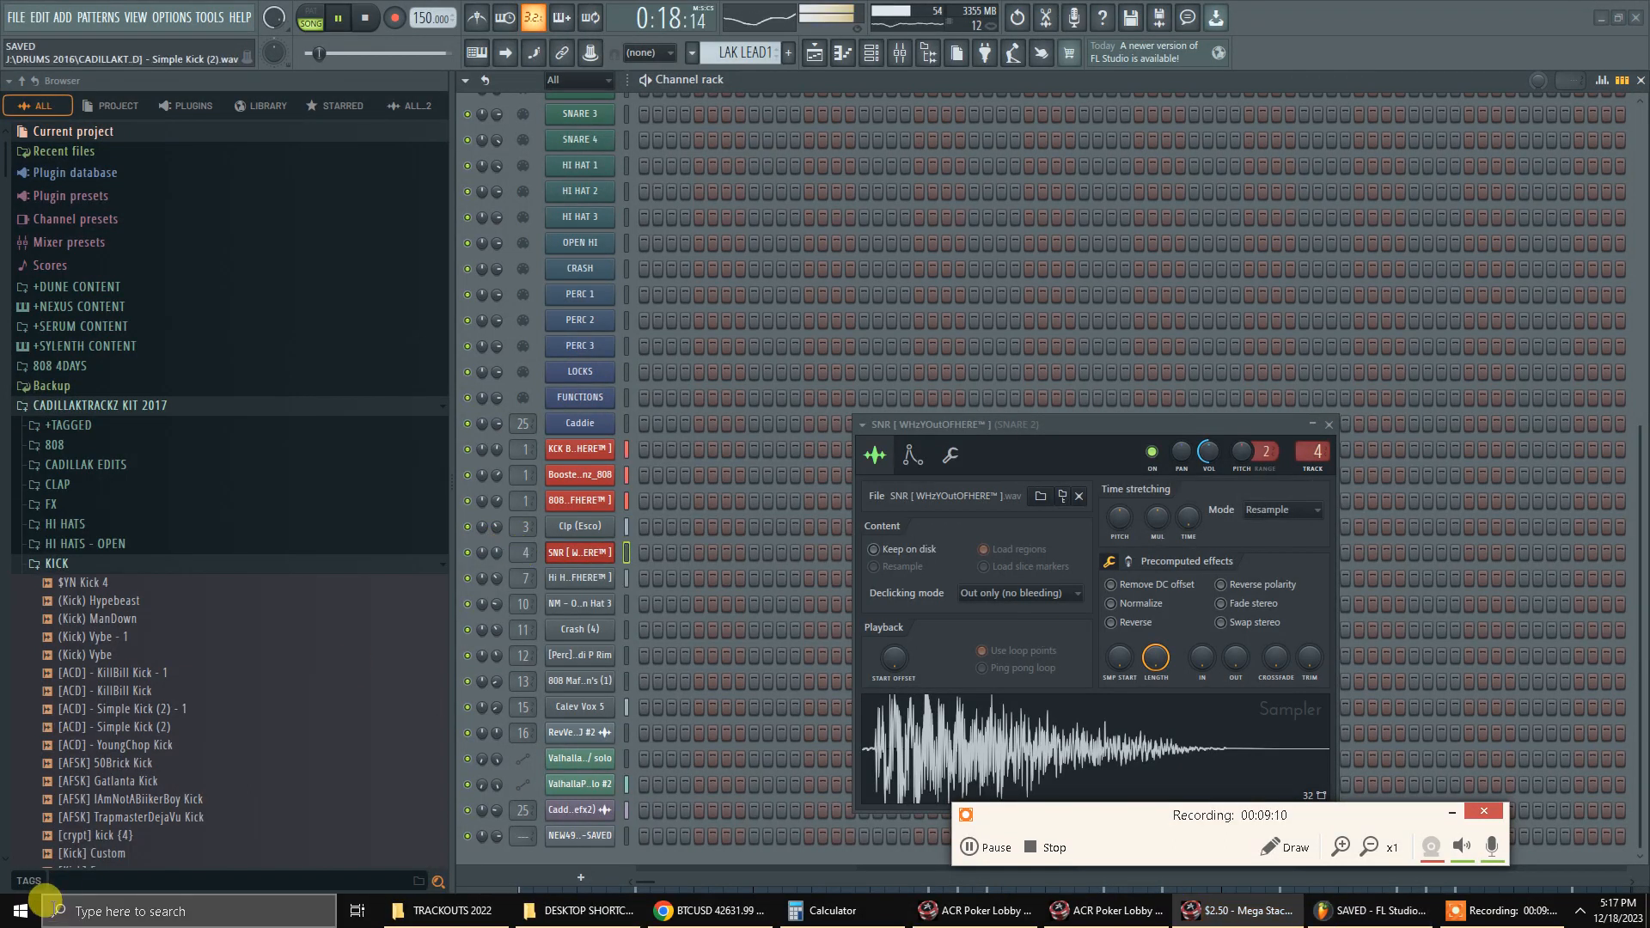
{"action": "left_click", "coordinate": [1328, 425]}
Check the drum levels in the mixer and audition the 808 Mafia Percussion's (1) channel at C5 and within the beat.
{"action": "key", "text": "F9"}
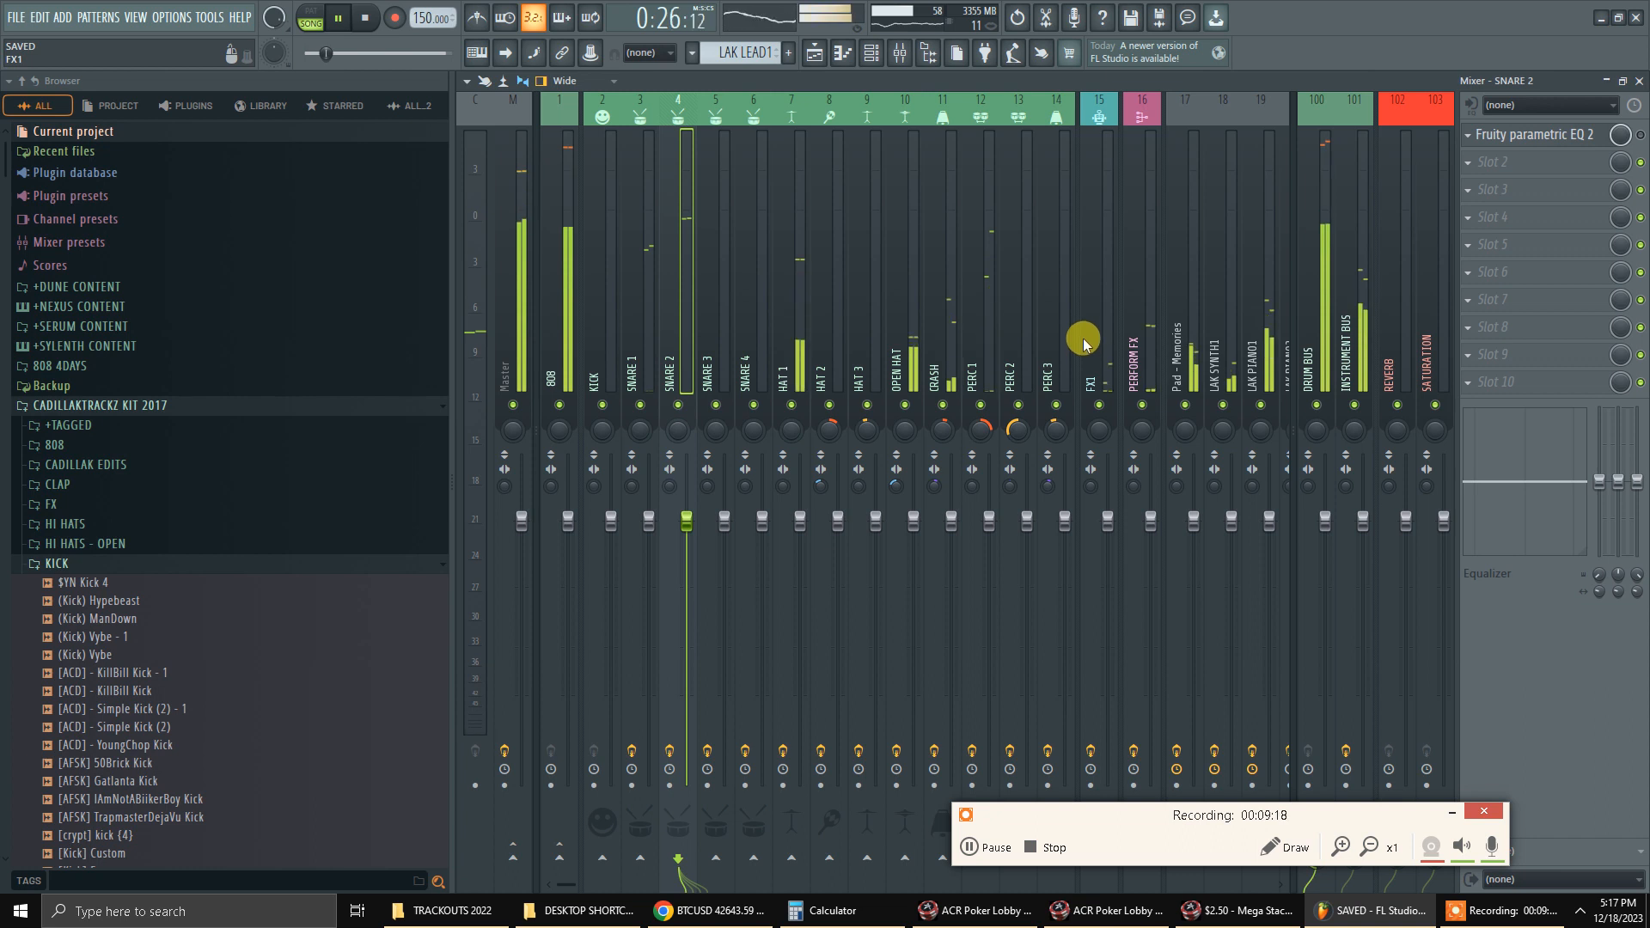
{"action": "key", "text": "F9"}
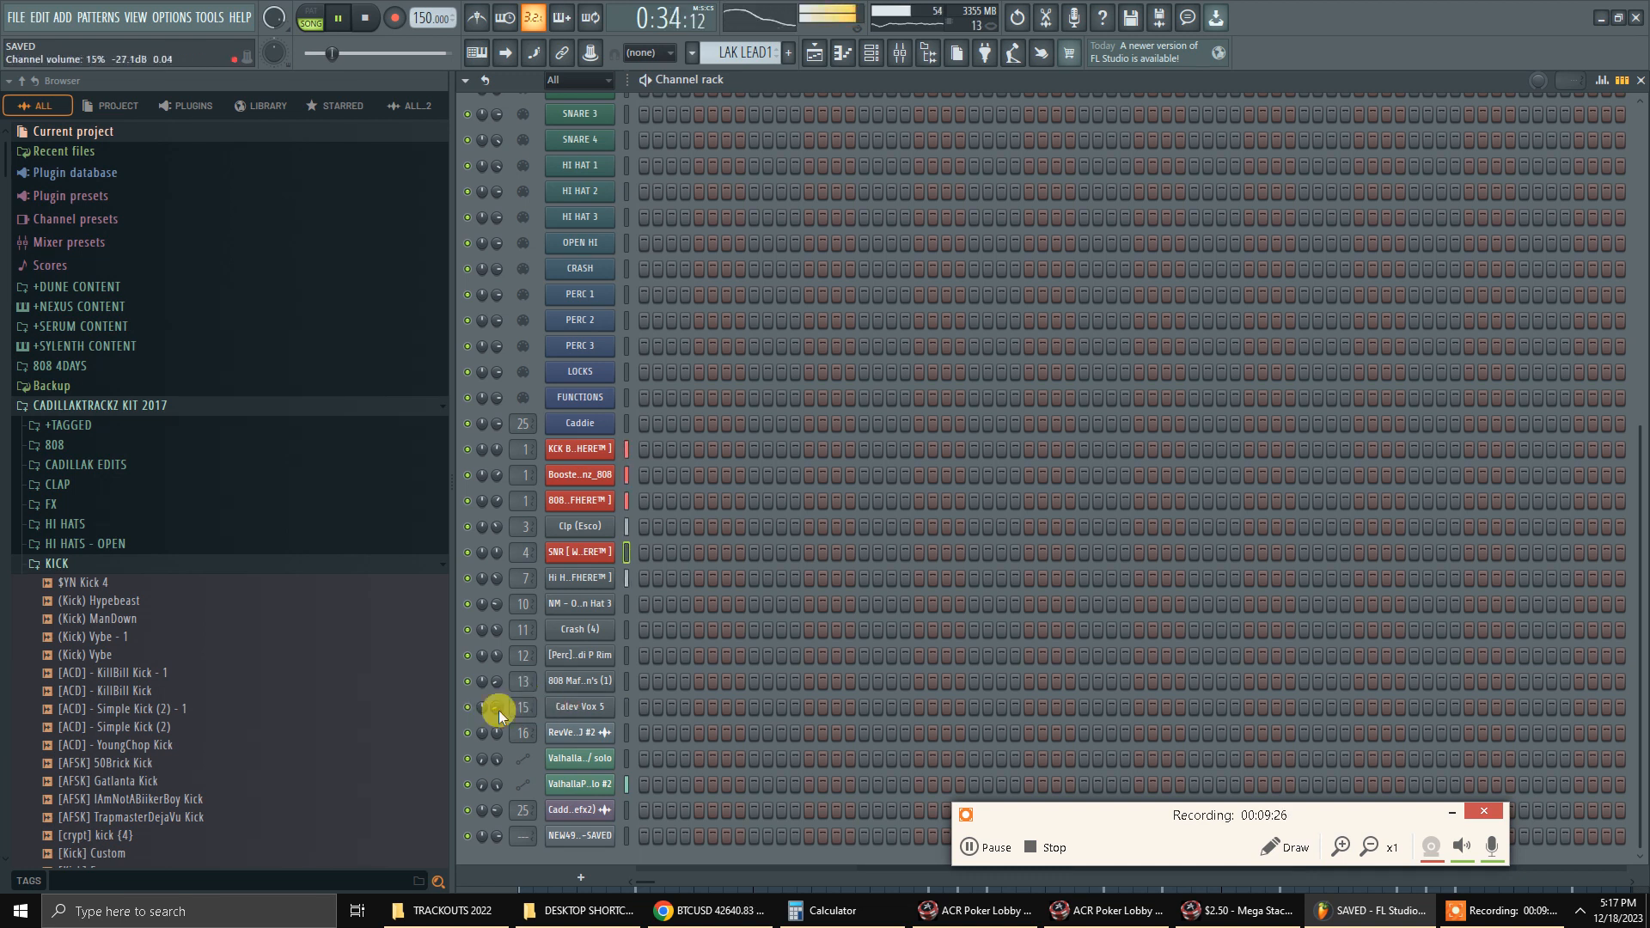
{"action": "left_click", "coordinate": [594, 688]}
{"action": "key", "text": "space"}
{"action": "left_click", "coordinate": [776, 577]}
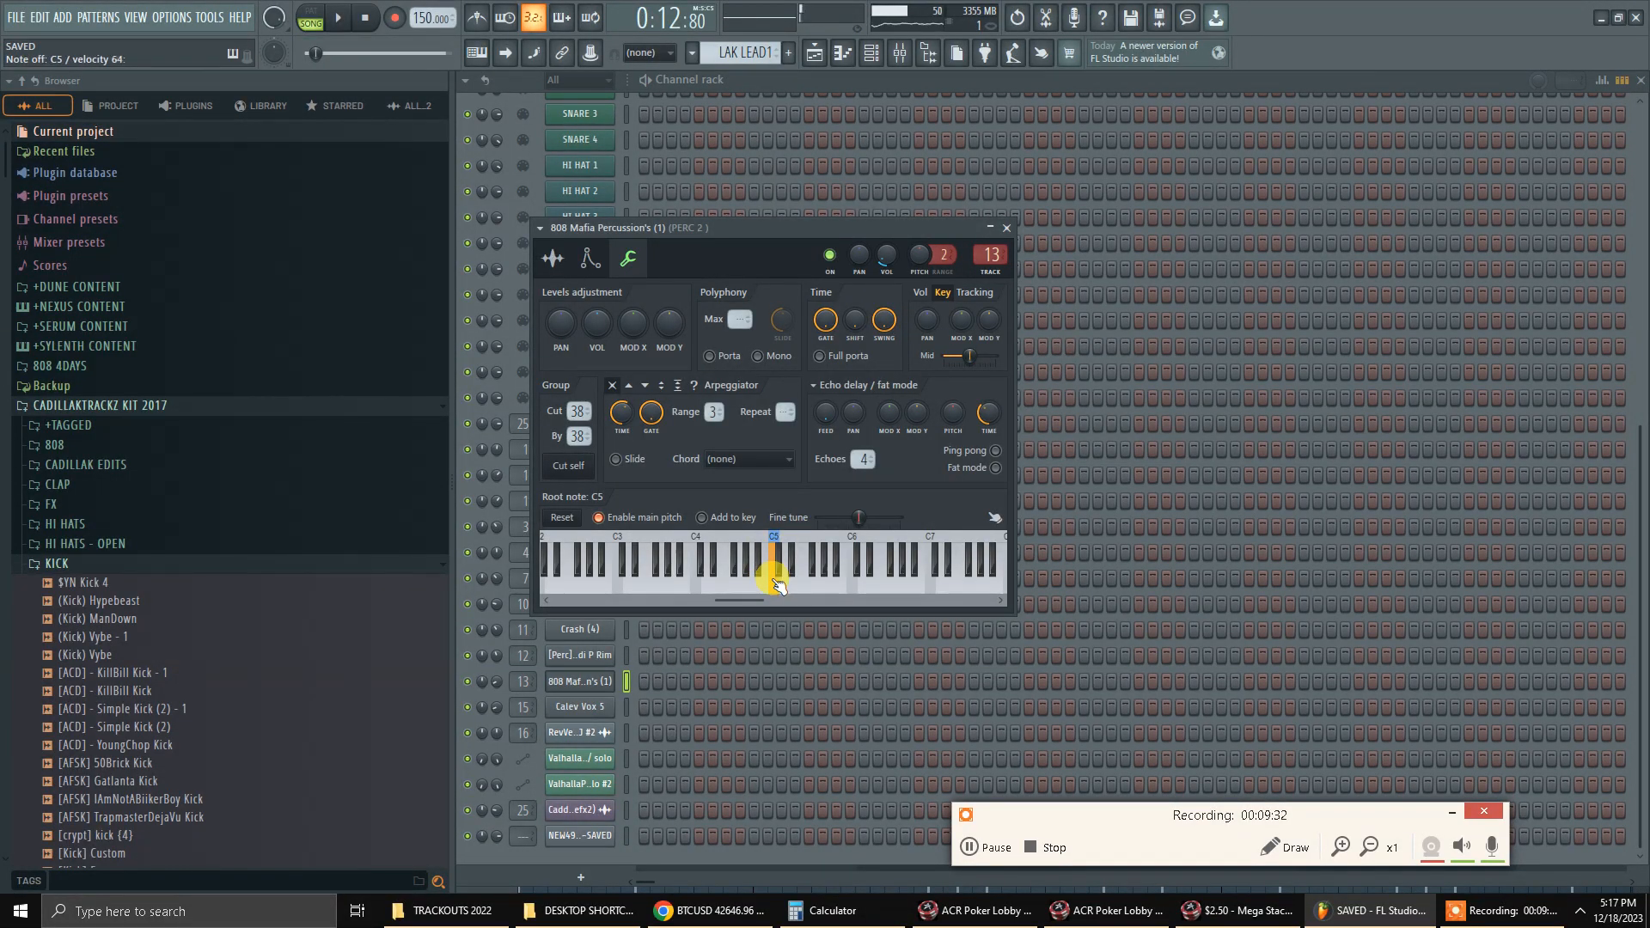
{"action": "key", "text": "space"}
{"action": "key", "text": "F9"}
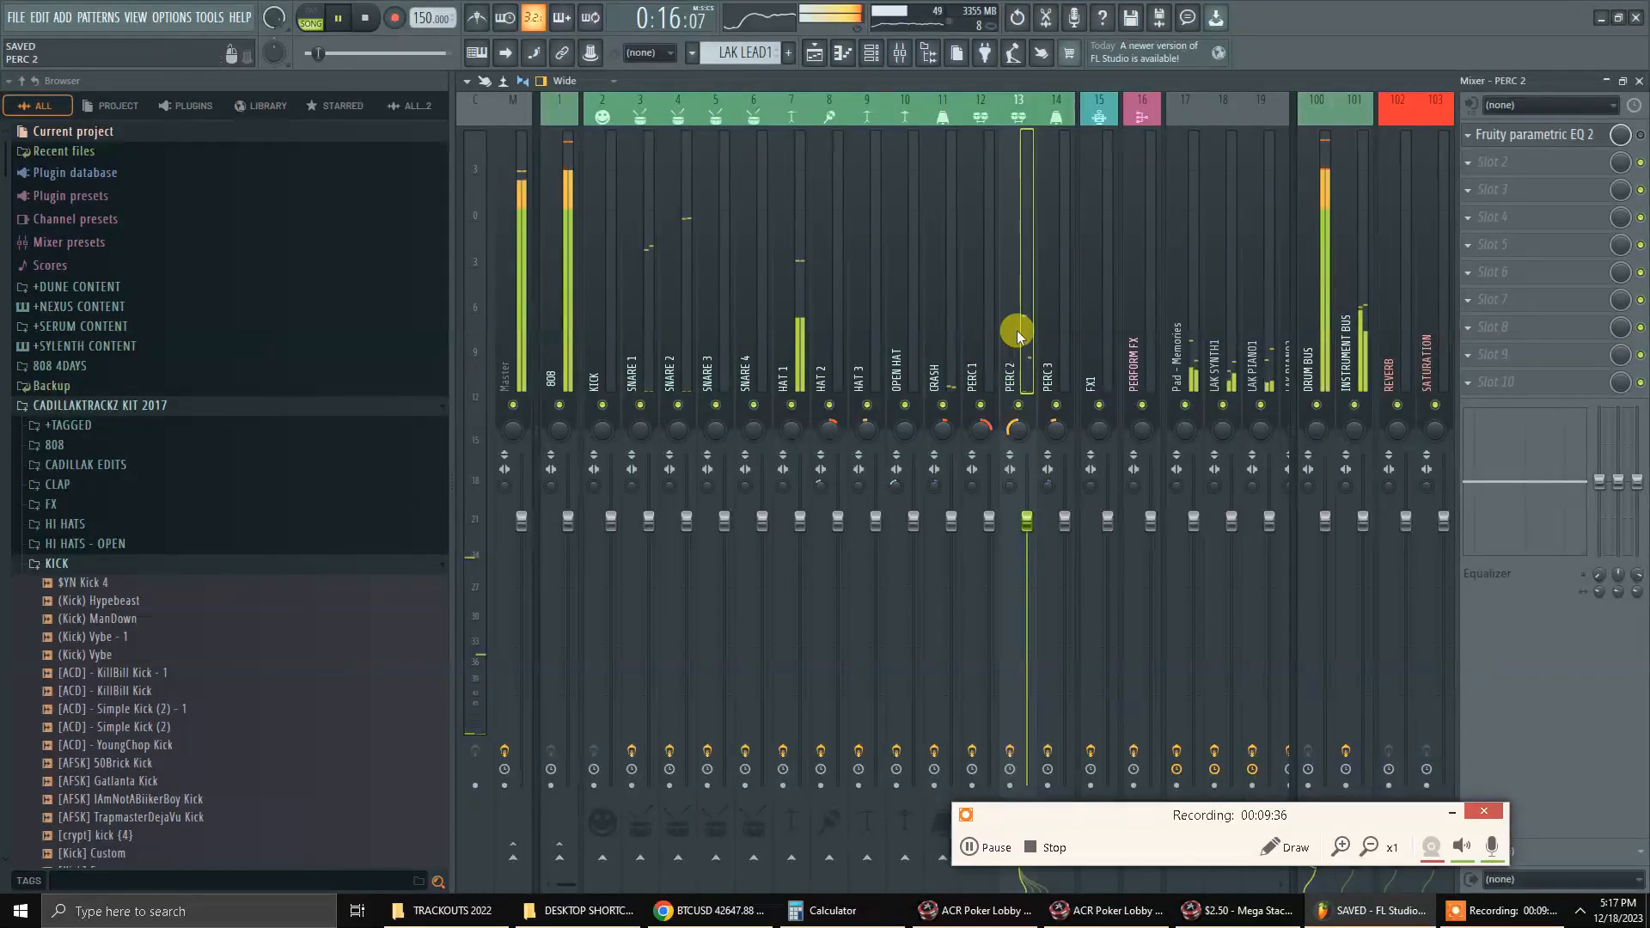
{"action": "key", "text": "F9"}
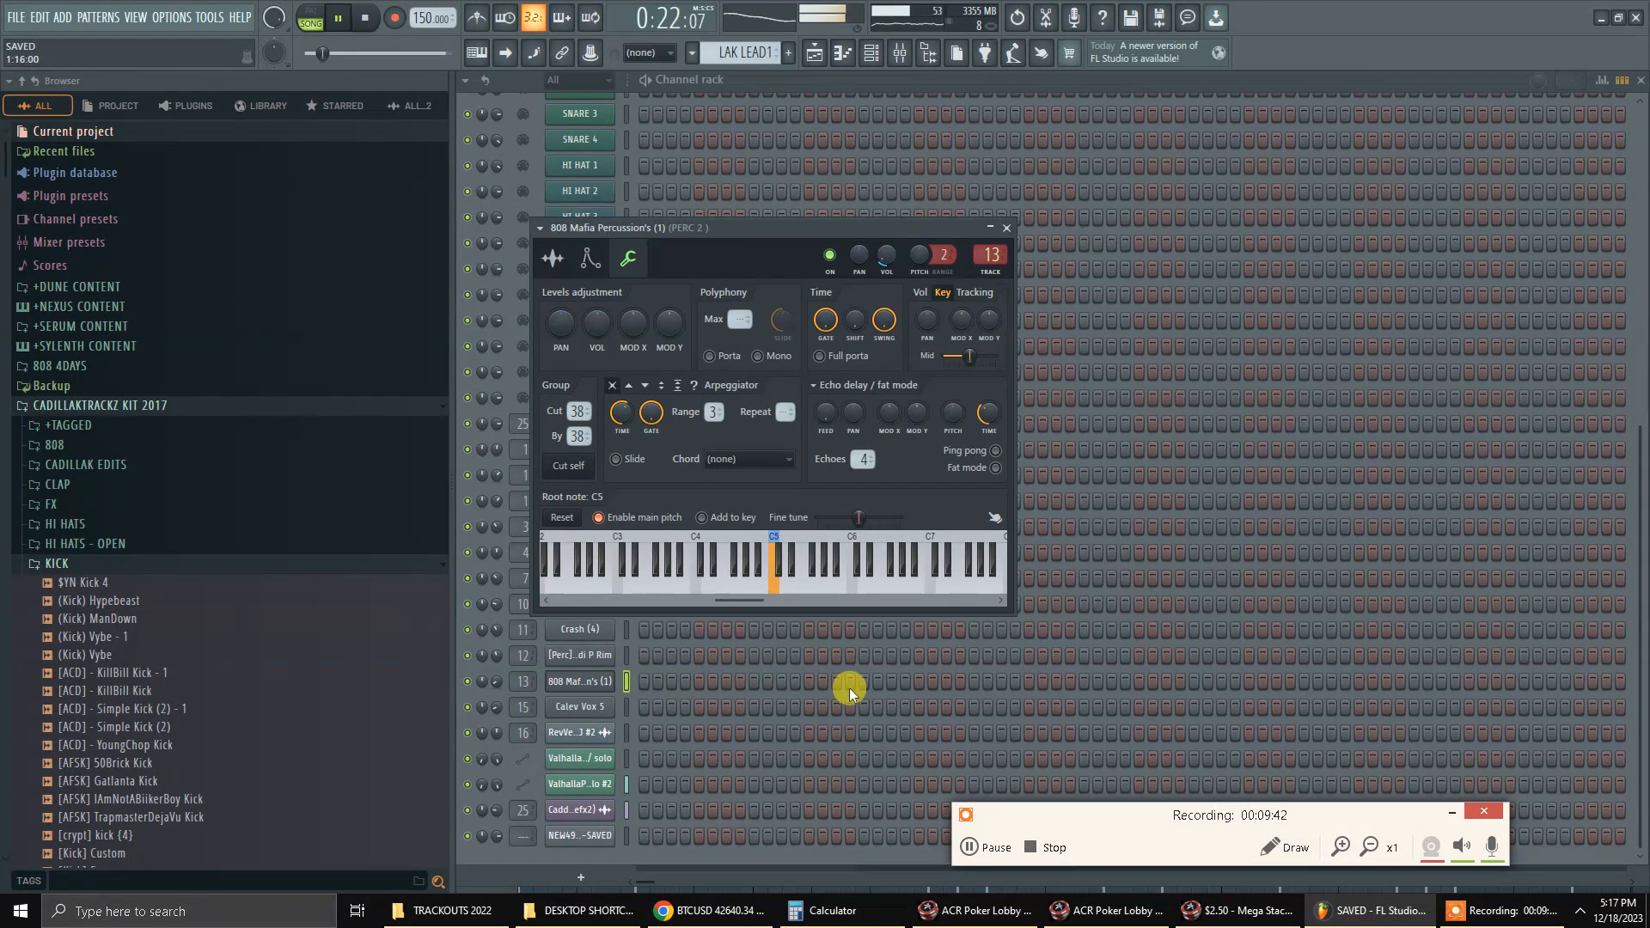
{"action": "left_click", "coordinate": [1008, 227]}
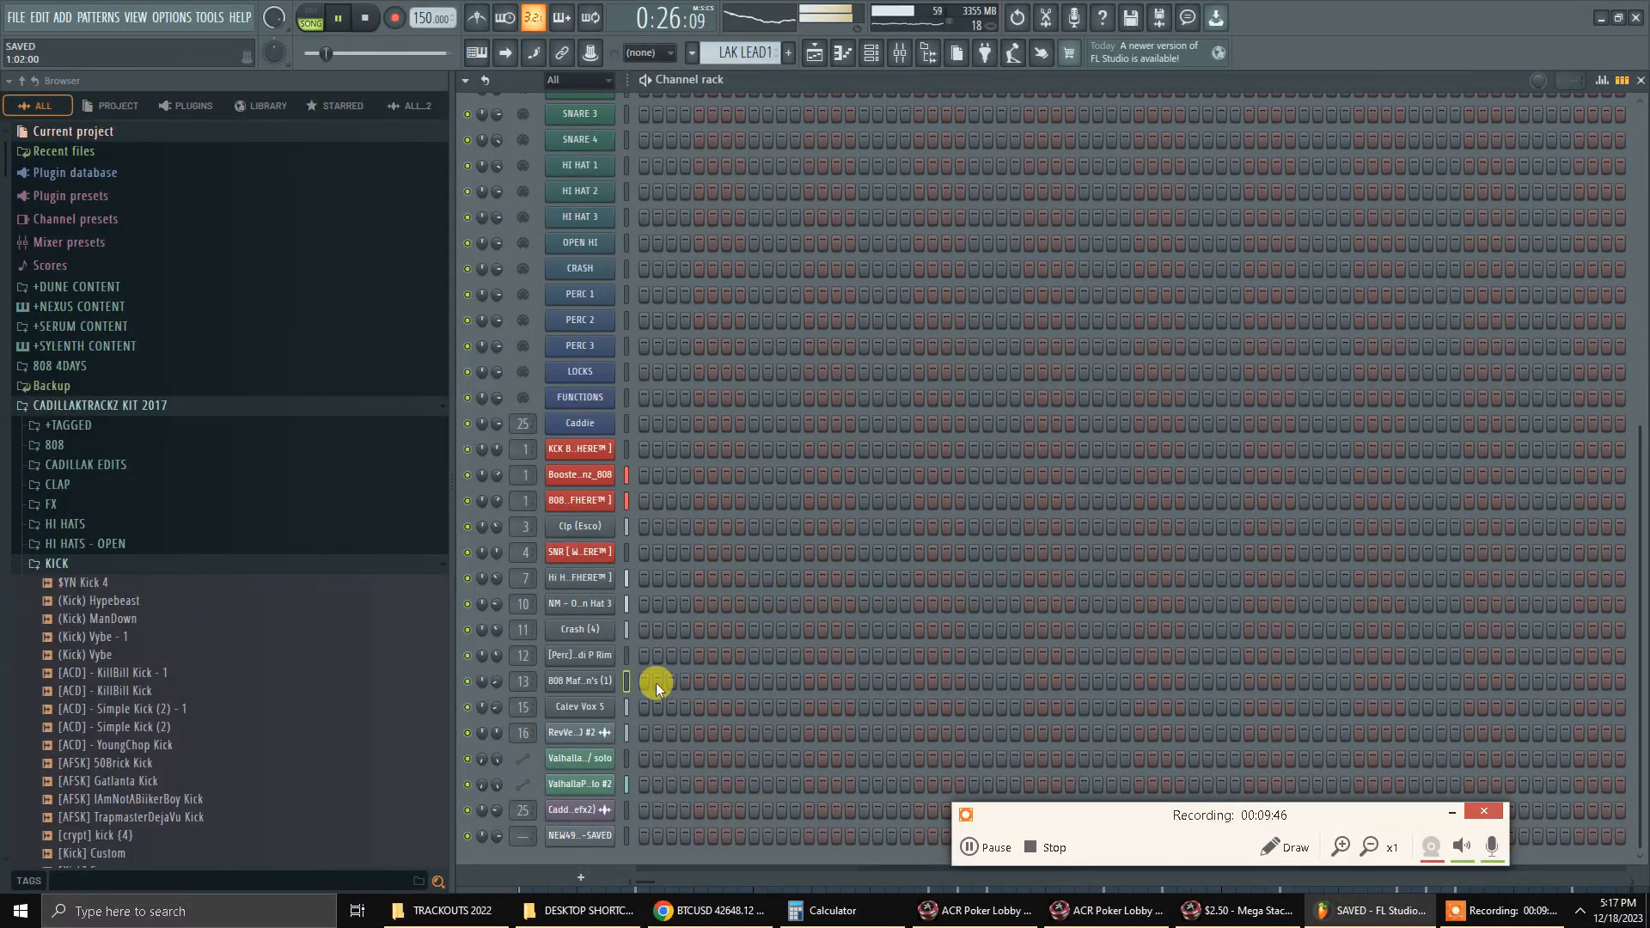
Inspect the [Perc] DJ Shawdi P Rim channel and its PERC 1 mixer track, and review the playlist during playback.
{"action": "left_click", "coordinate": [587, 657]}
{"action": "left_click", "coordinate": [589, 660]}
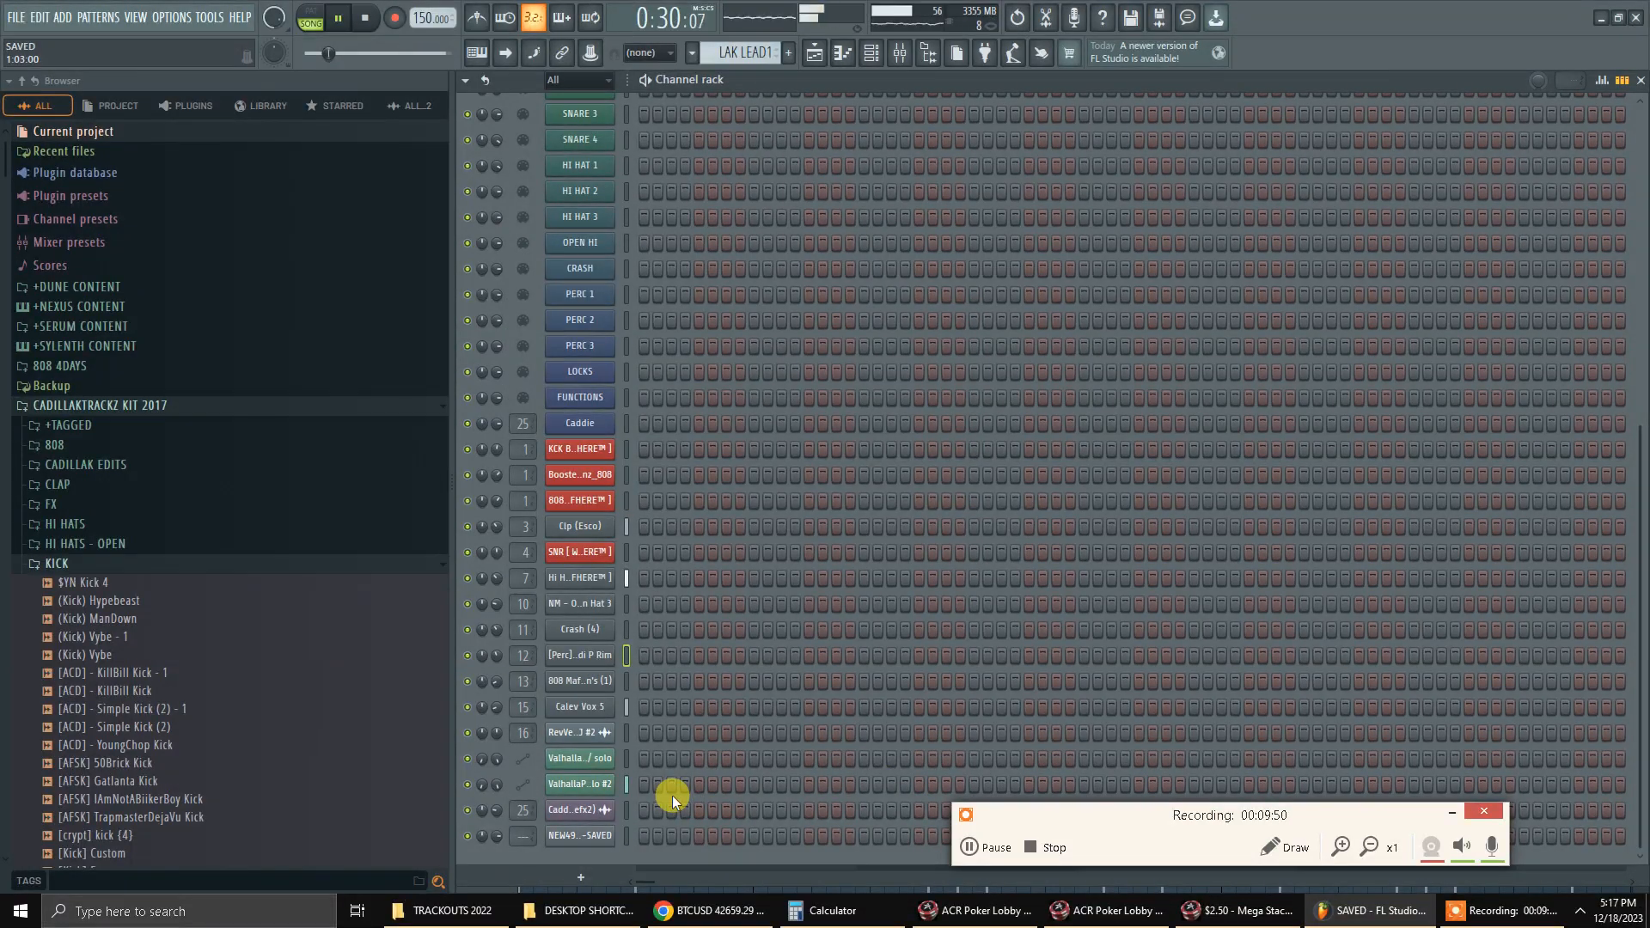
{"action": "key", "text": "F9"}
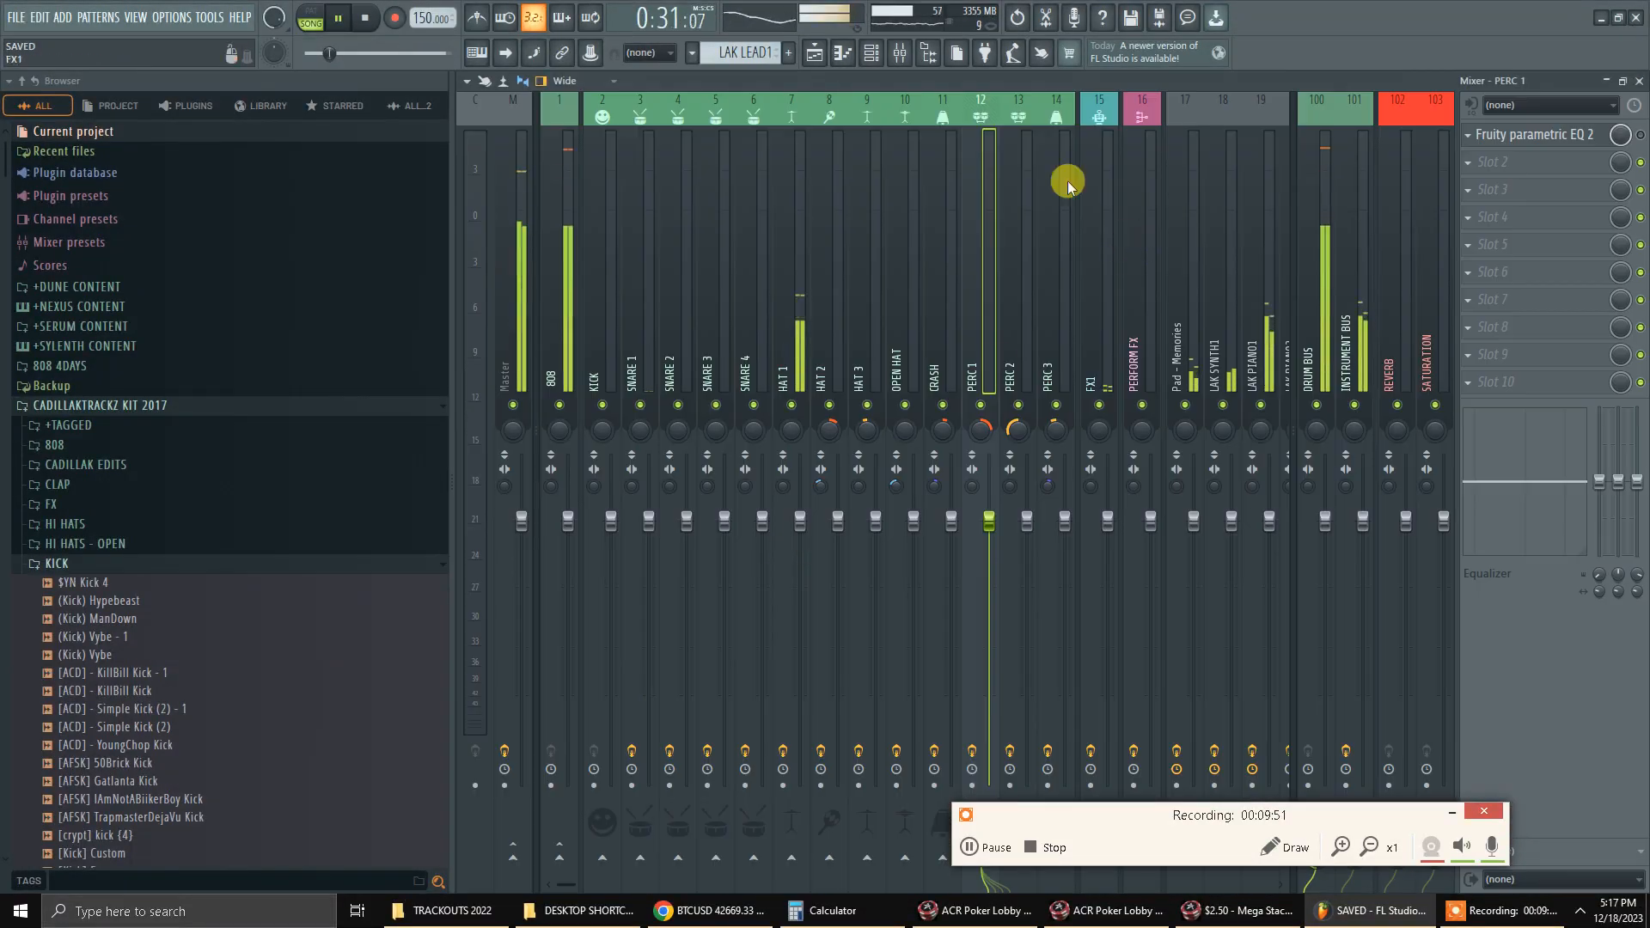
{"action": "left_click", "coordinate": [899, 55]}
{"action": "left_click", "coordinate": [815, 53]}
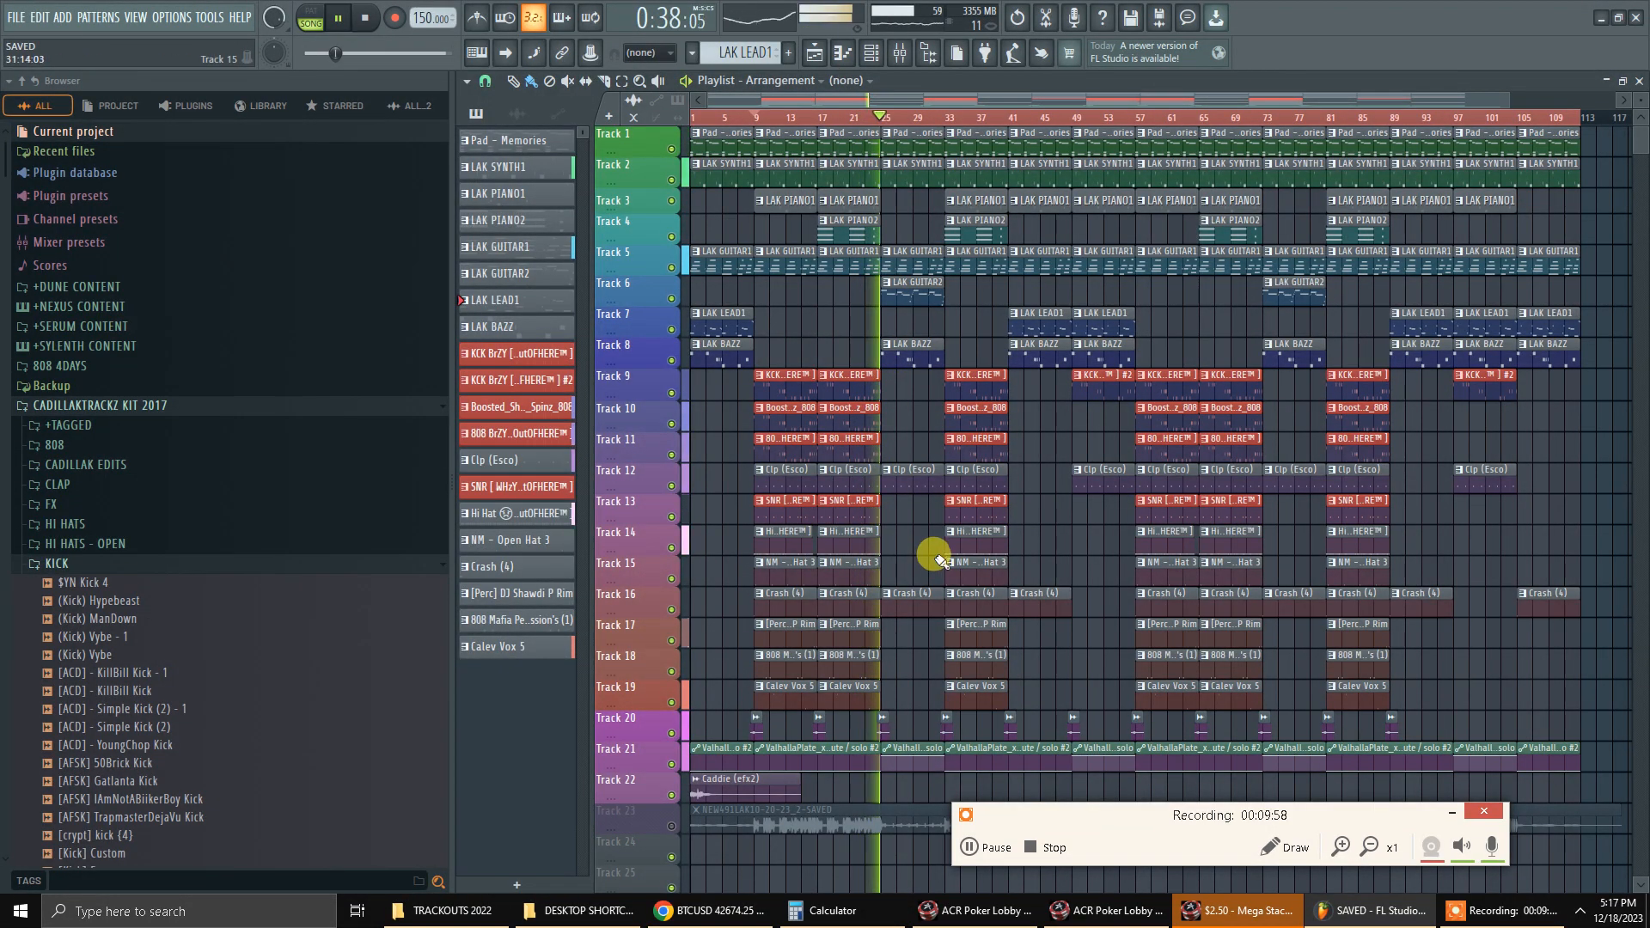
{"action": "key", "text": "F7"}
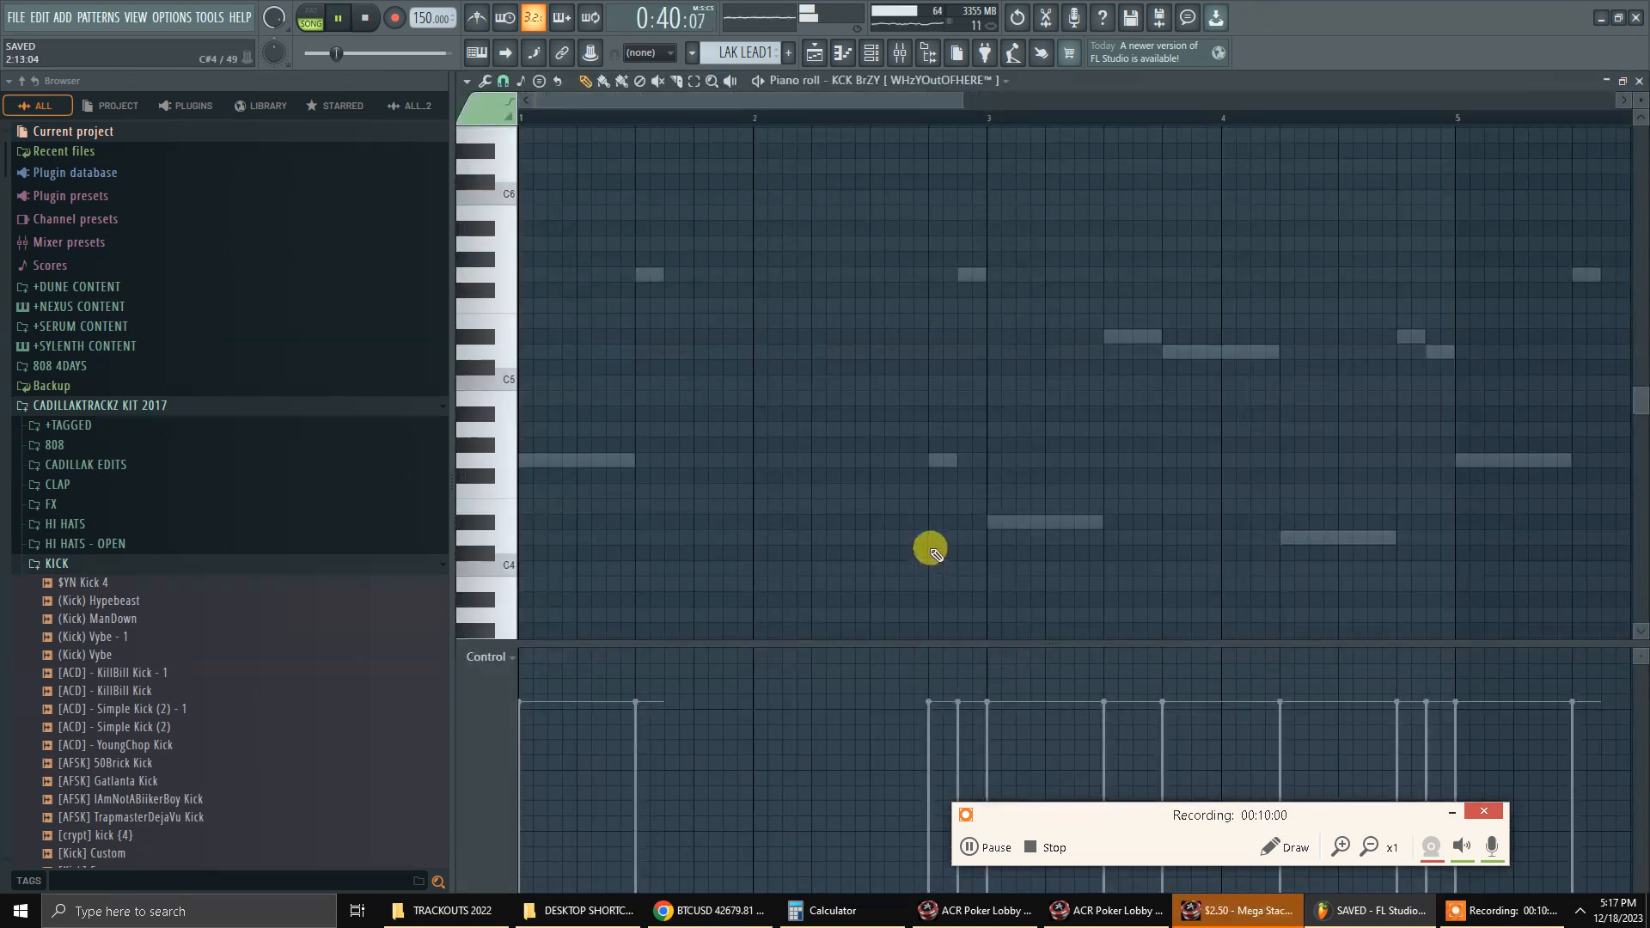
{"action": "key", "text": "F6"}
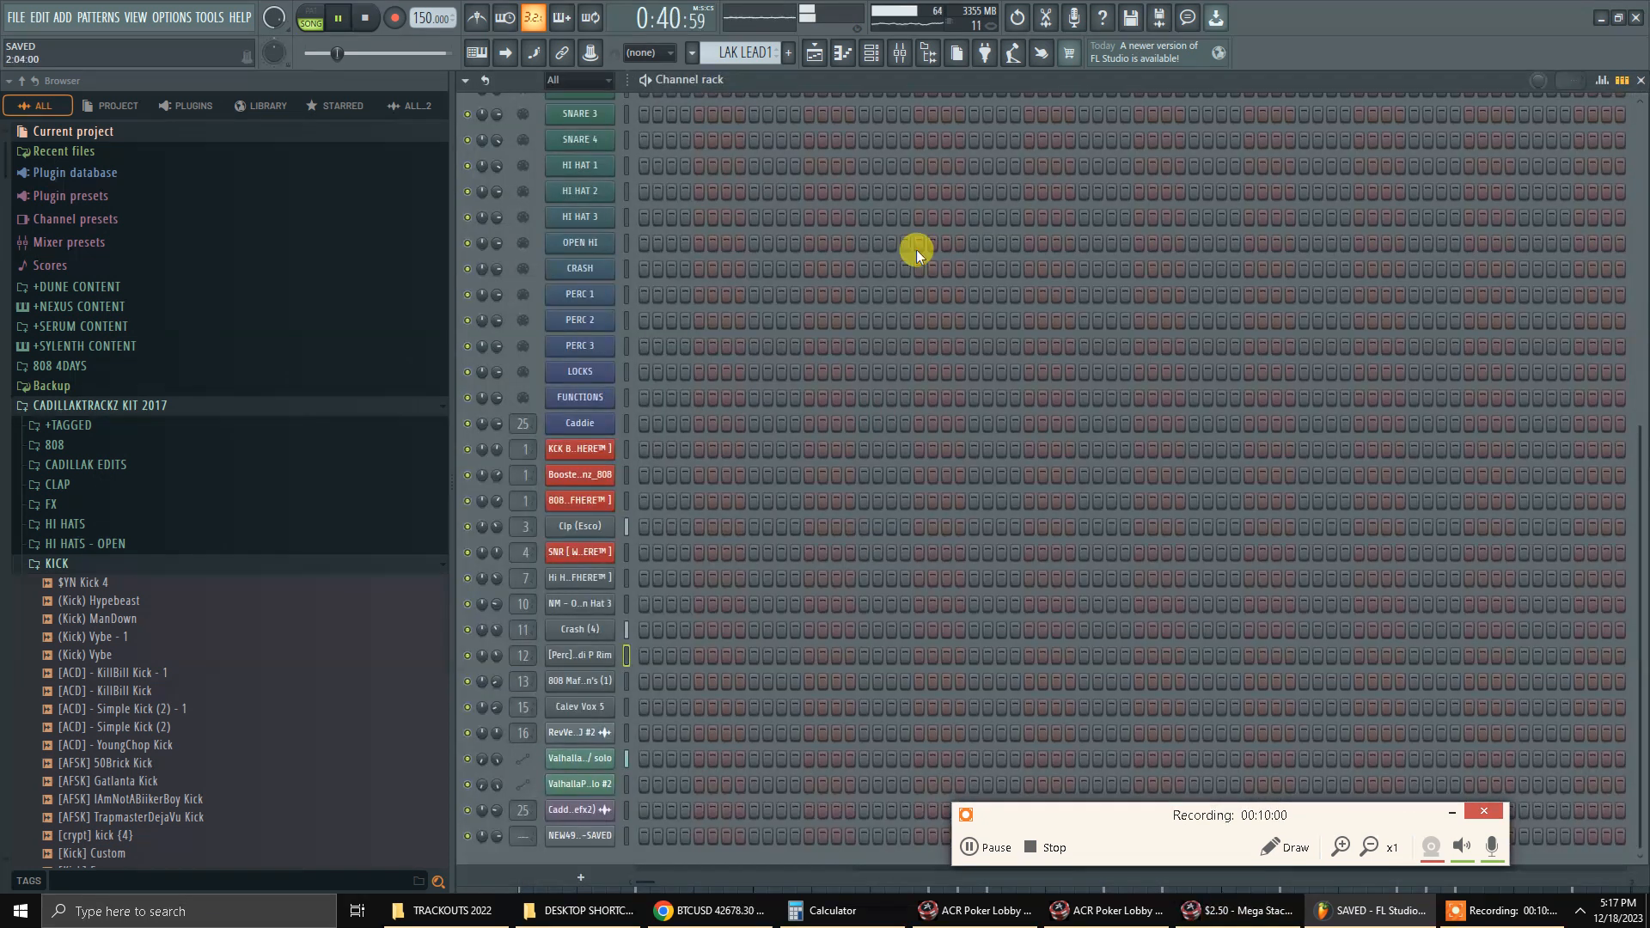
Check the SNARE 1 track's effects and the drum, FX and instrument levels in the mixer during playback.
{"action": "left_click", "coordinate": [900, 52]}
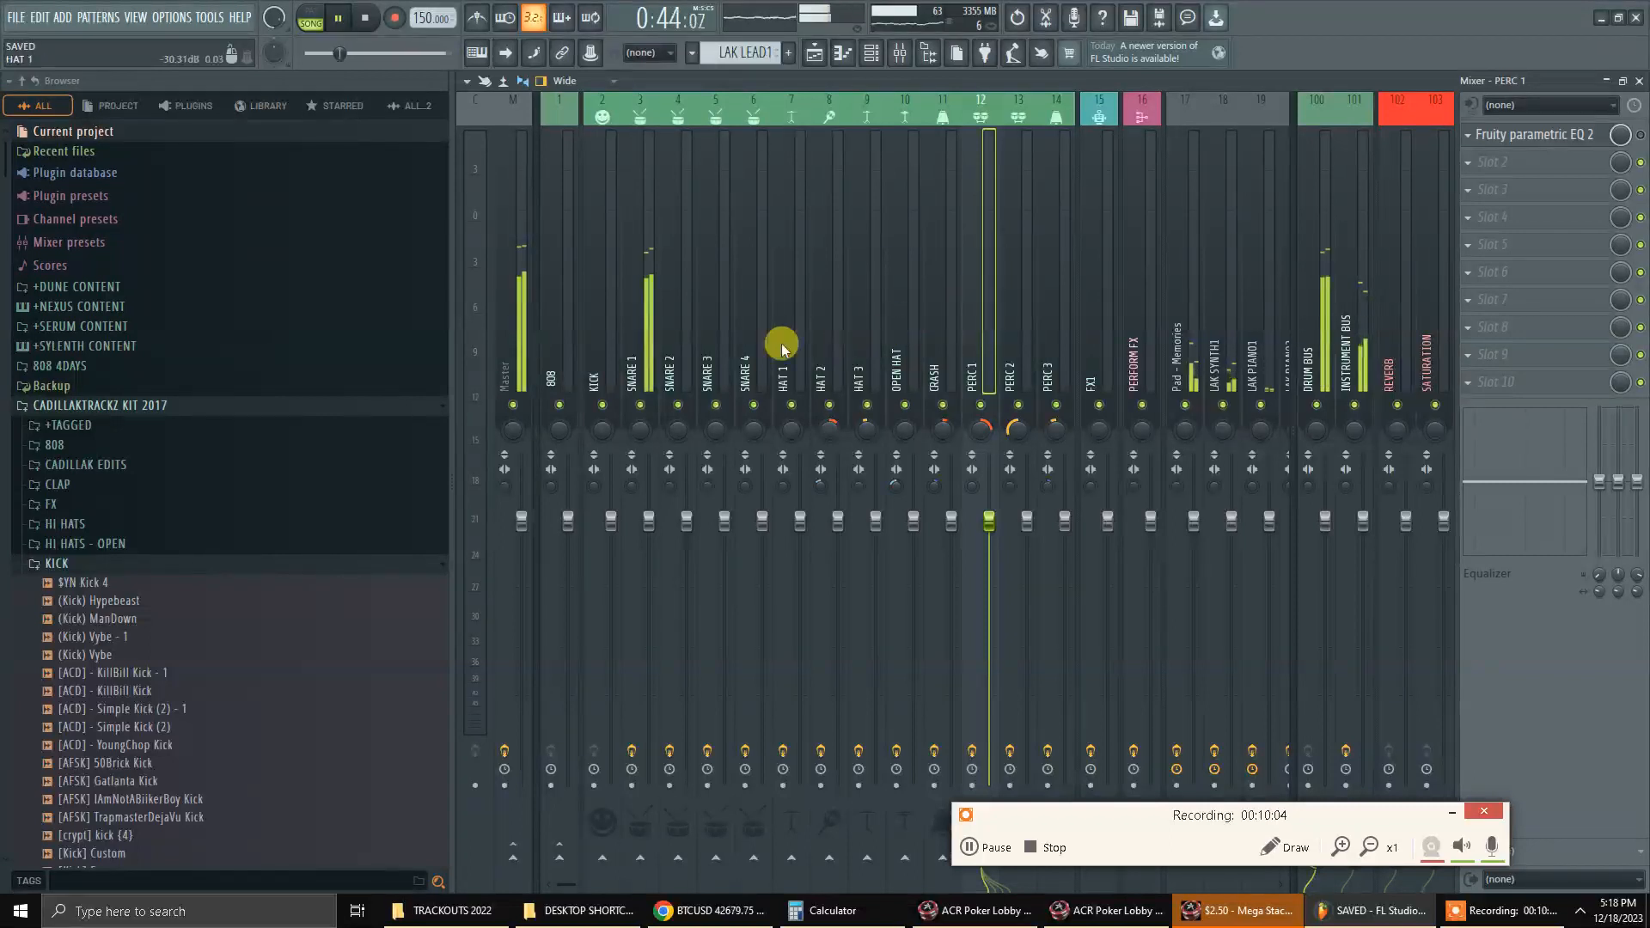
{"action": "left_click", "coordinate": [634, 258]}
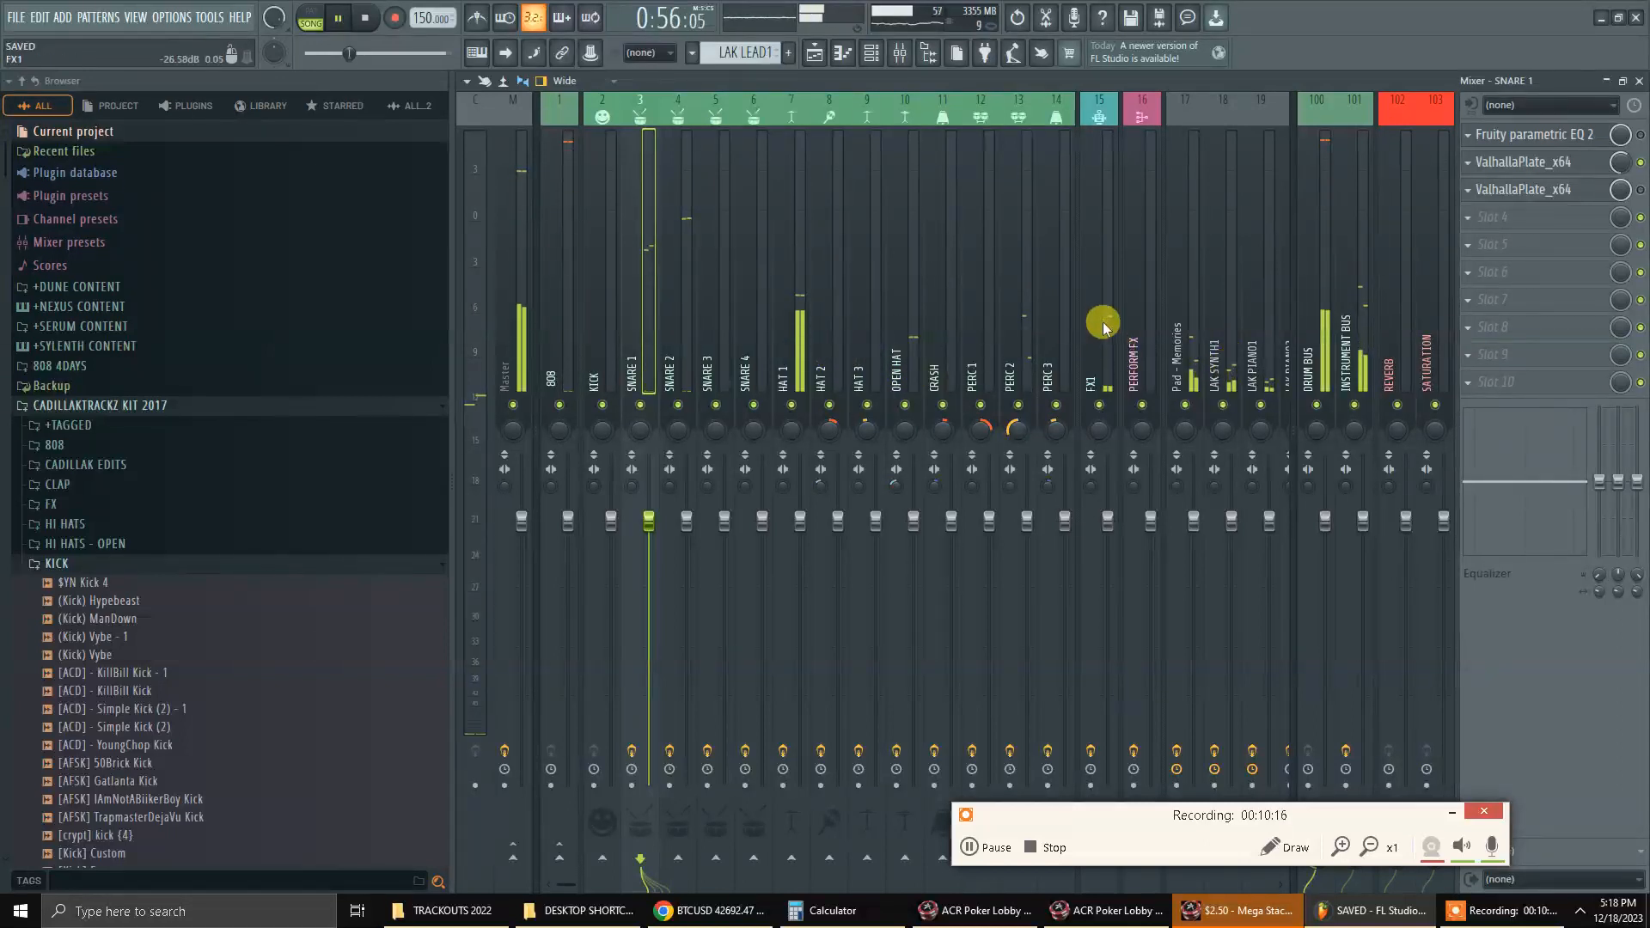
{"action": "scroll", "coordinate": [1152, 309], "scroll_direction": "down", "scroll_amount": 5}
{"action": "scroll", "coordinate": [741, 316], "scroll_direction": "up", "scroll_amount": 4}
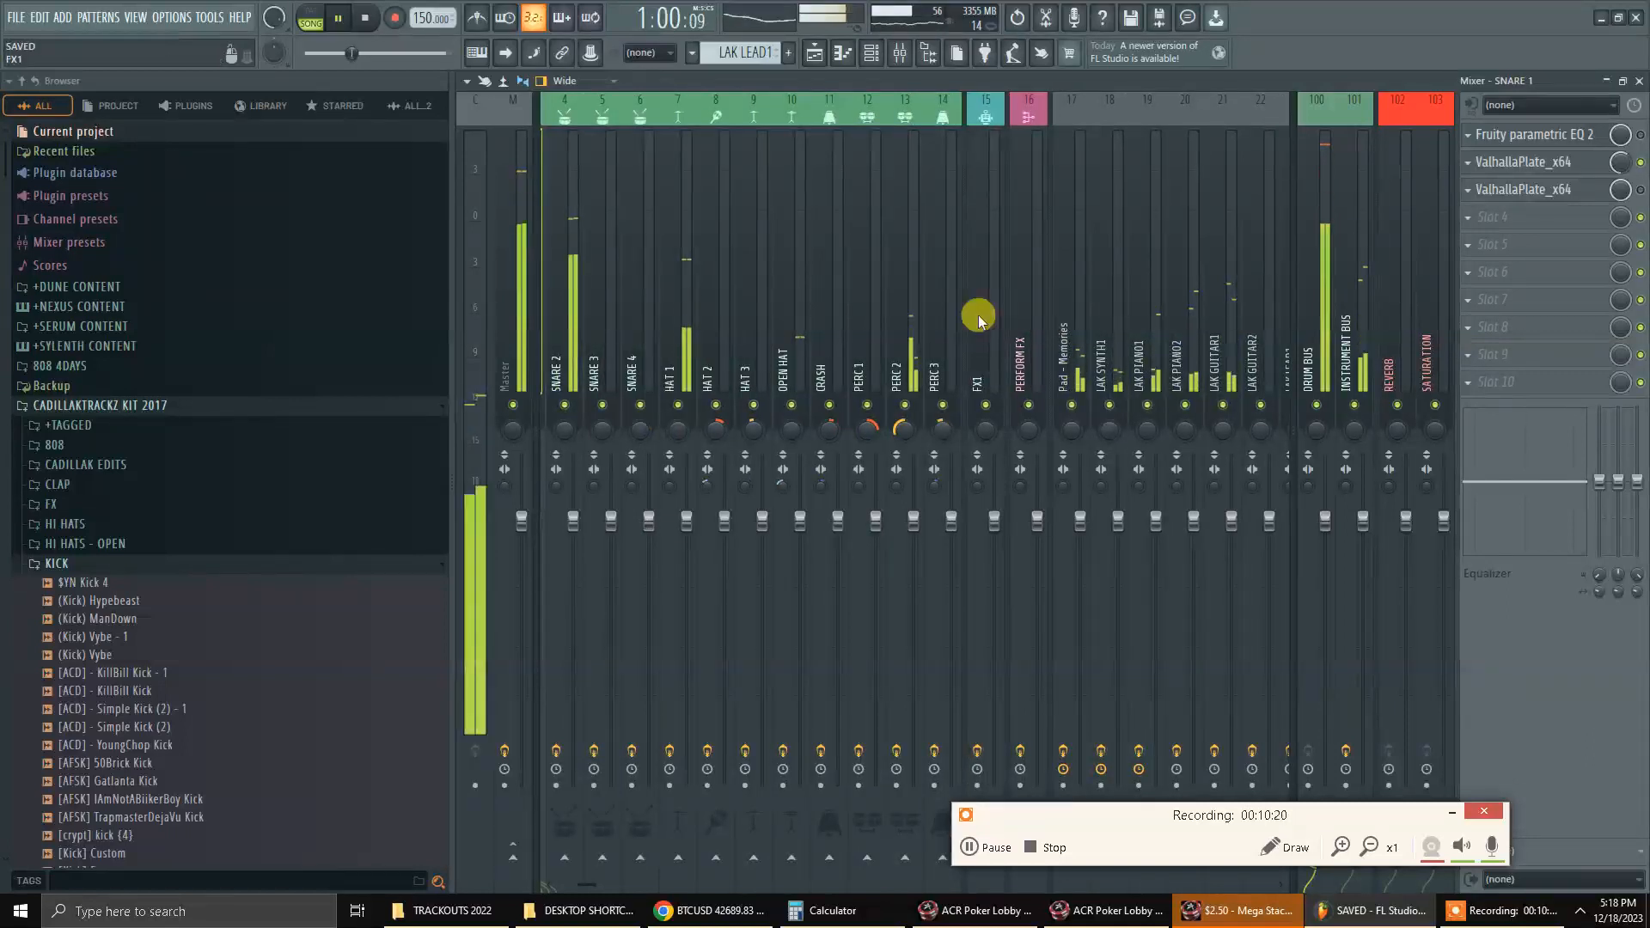
Review the channel rack and the playlist arrangement, and move playback to bar 49.
{"action": "key", "text": "F5"}
{"action": "key", "text": "F6"}
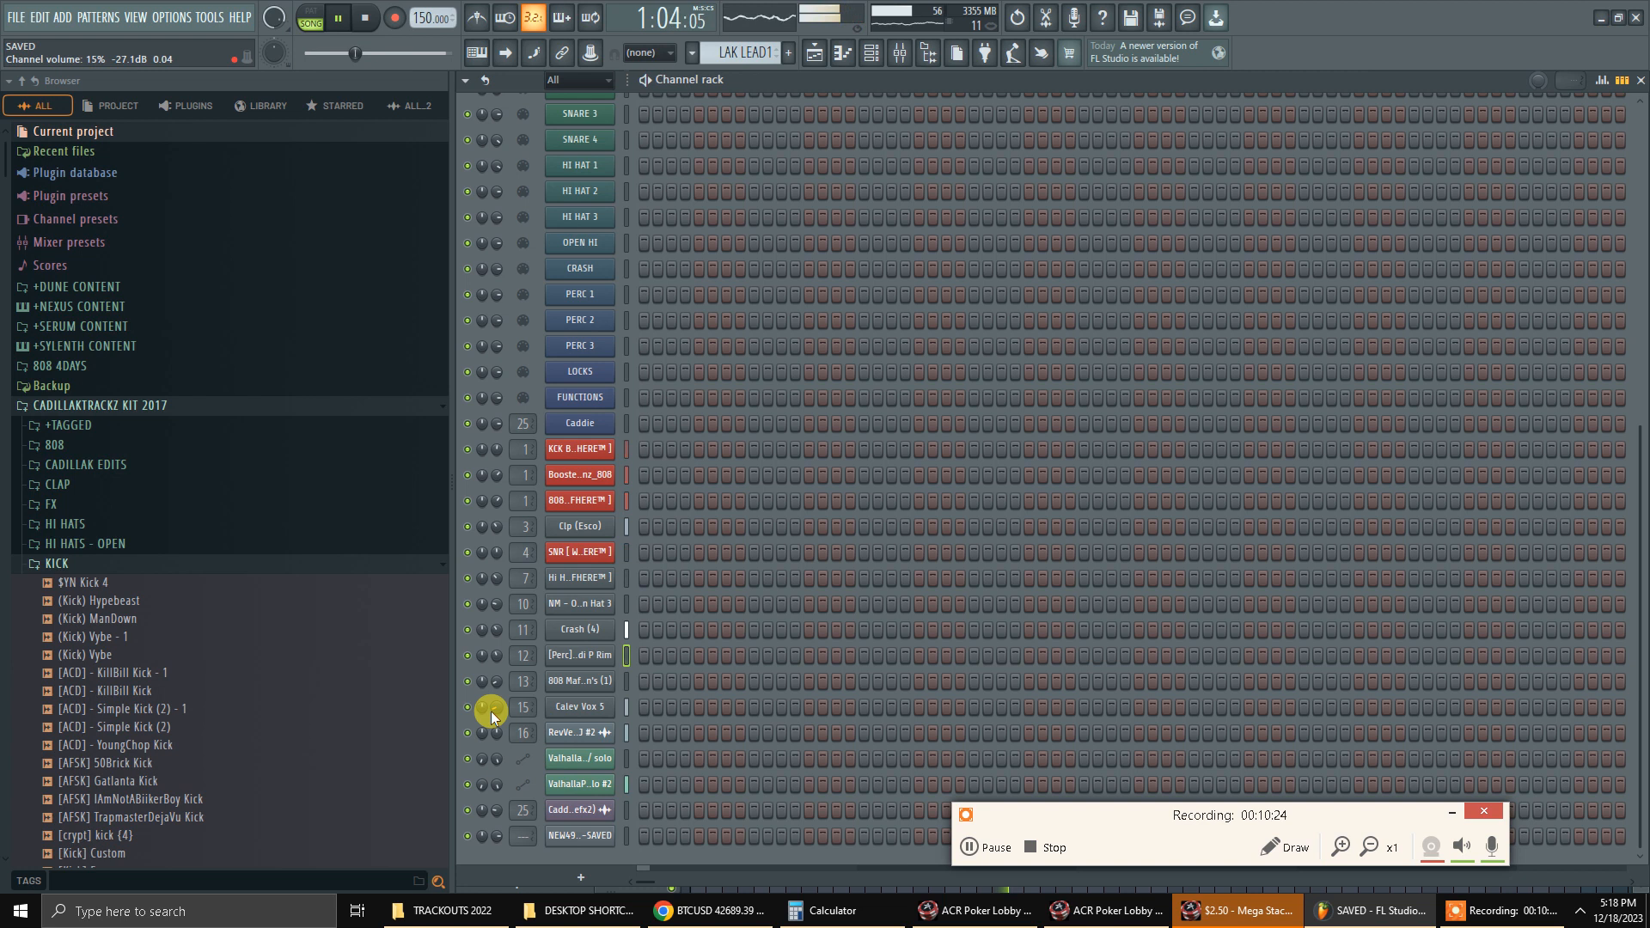
{"action": "left_click", "coordinate": [816, 55]}
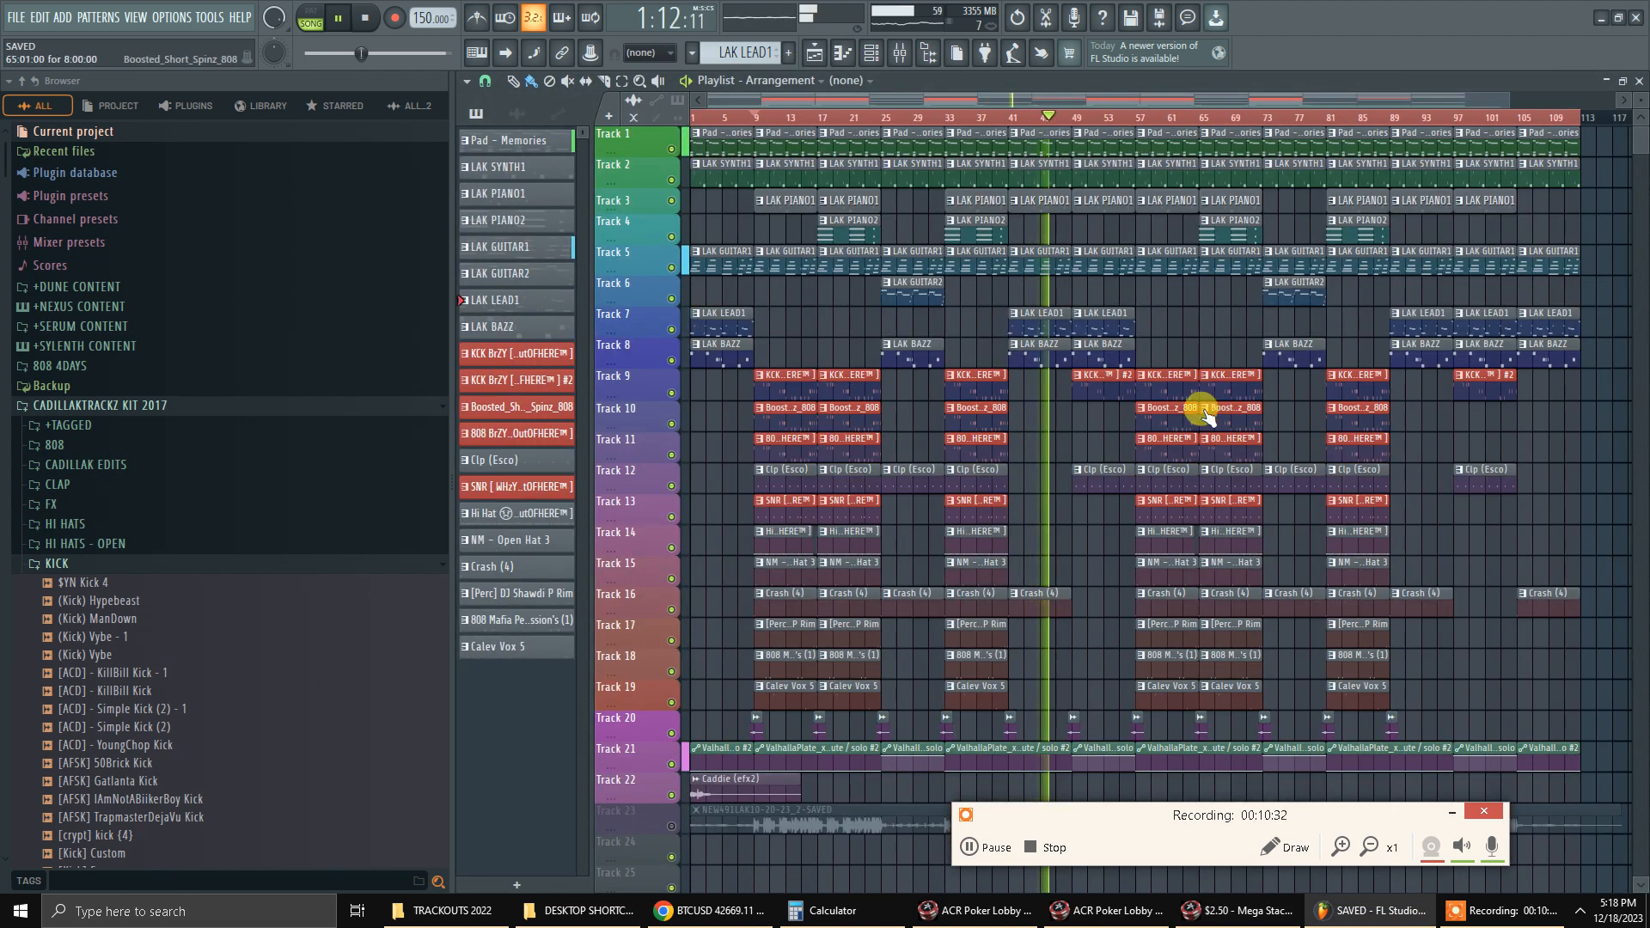
{"action": "left_click", "coordinate": [1068, 115]}
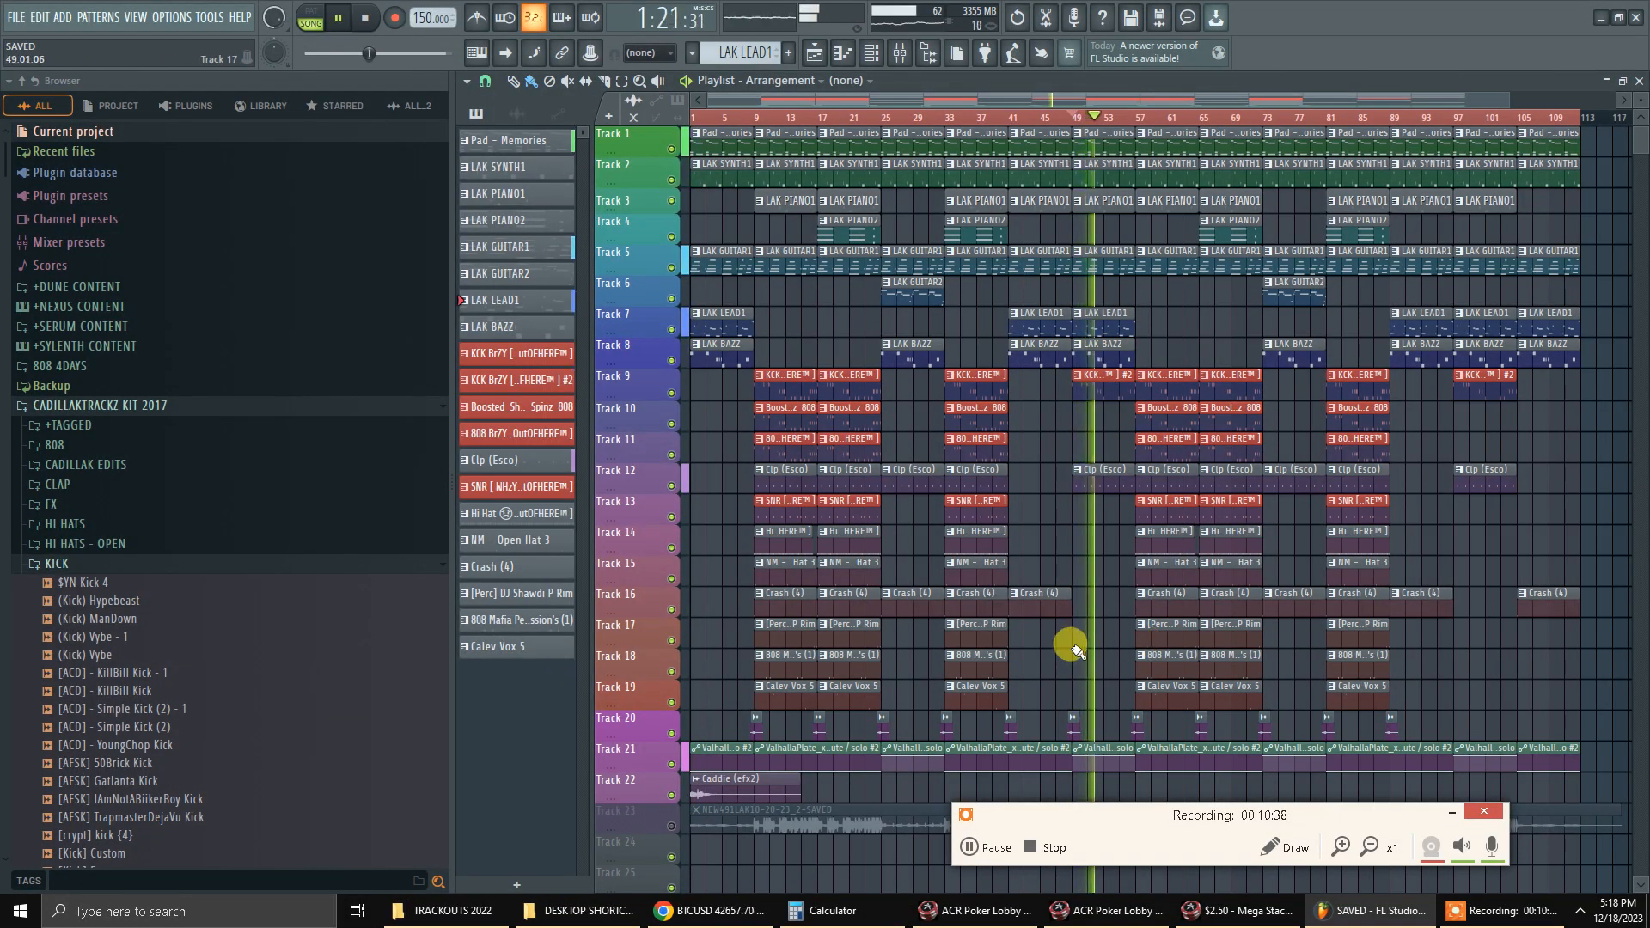
Inspect the 808, DRUM BUS, LAK PIANO1, Pad - Memories and Master mixer tracks while the beat plays.
{"action": "key", "text": "F9"}
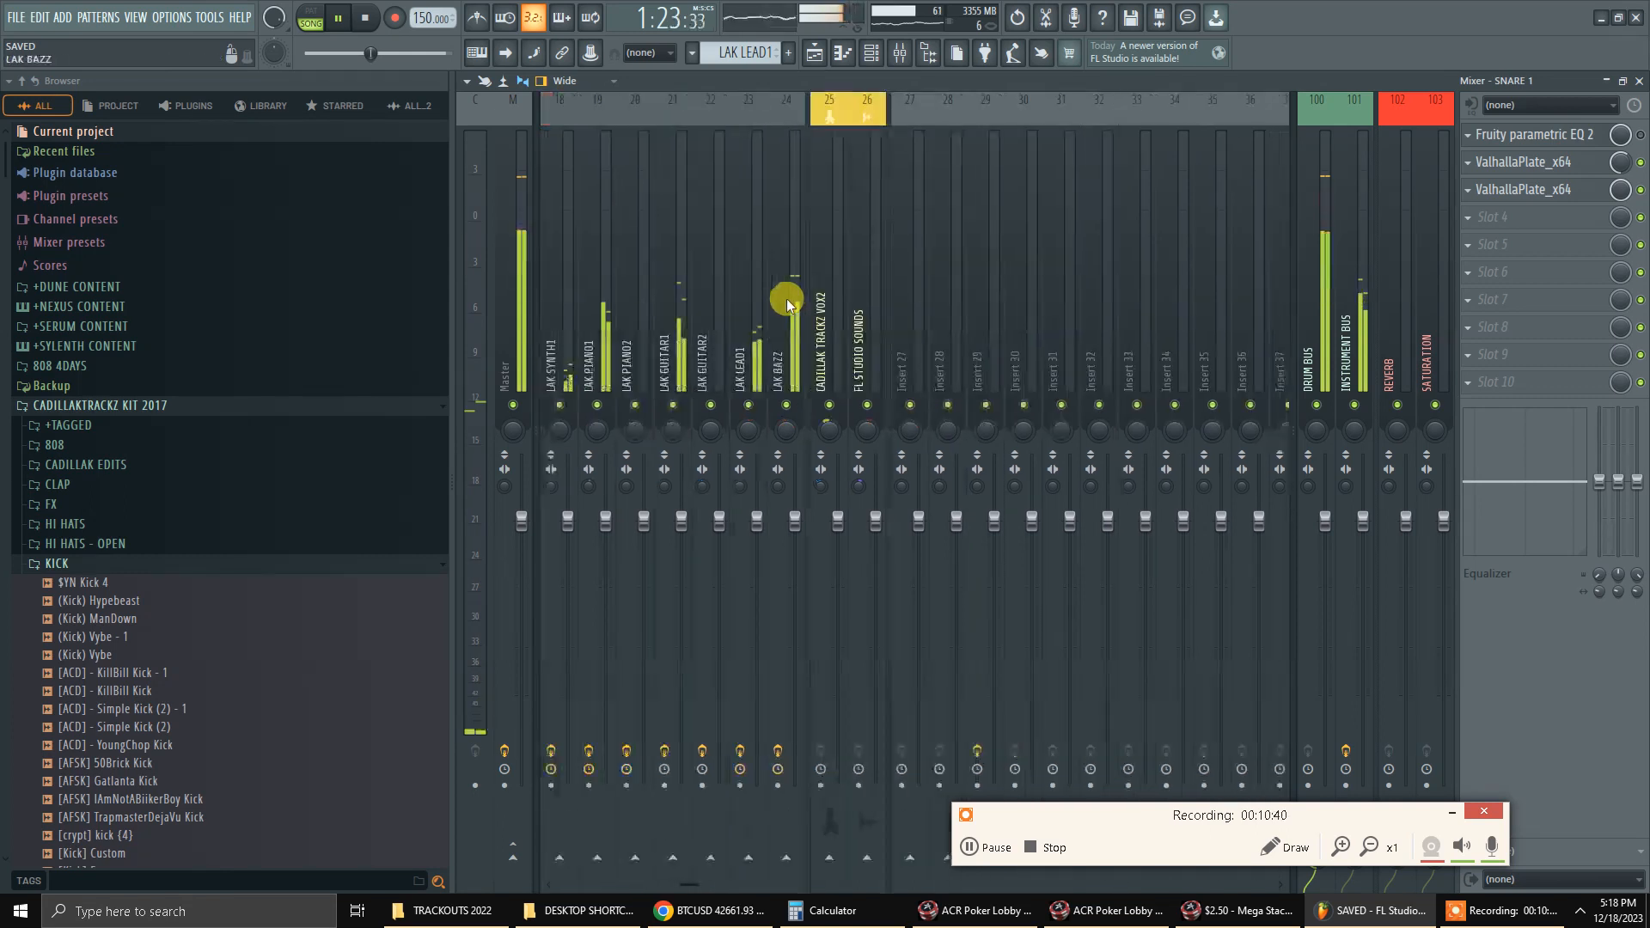
{"action": "scroll", "coordinate": [786, 297], "scroll_direction": "left", "scroll_amount": 5}
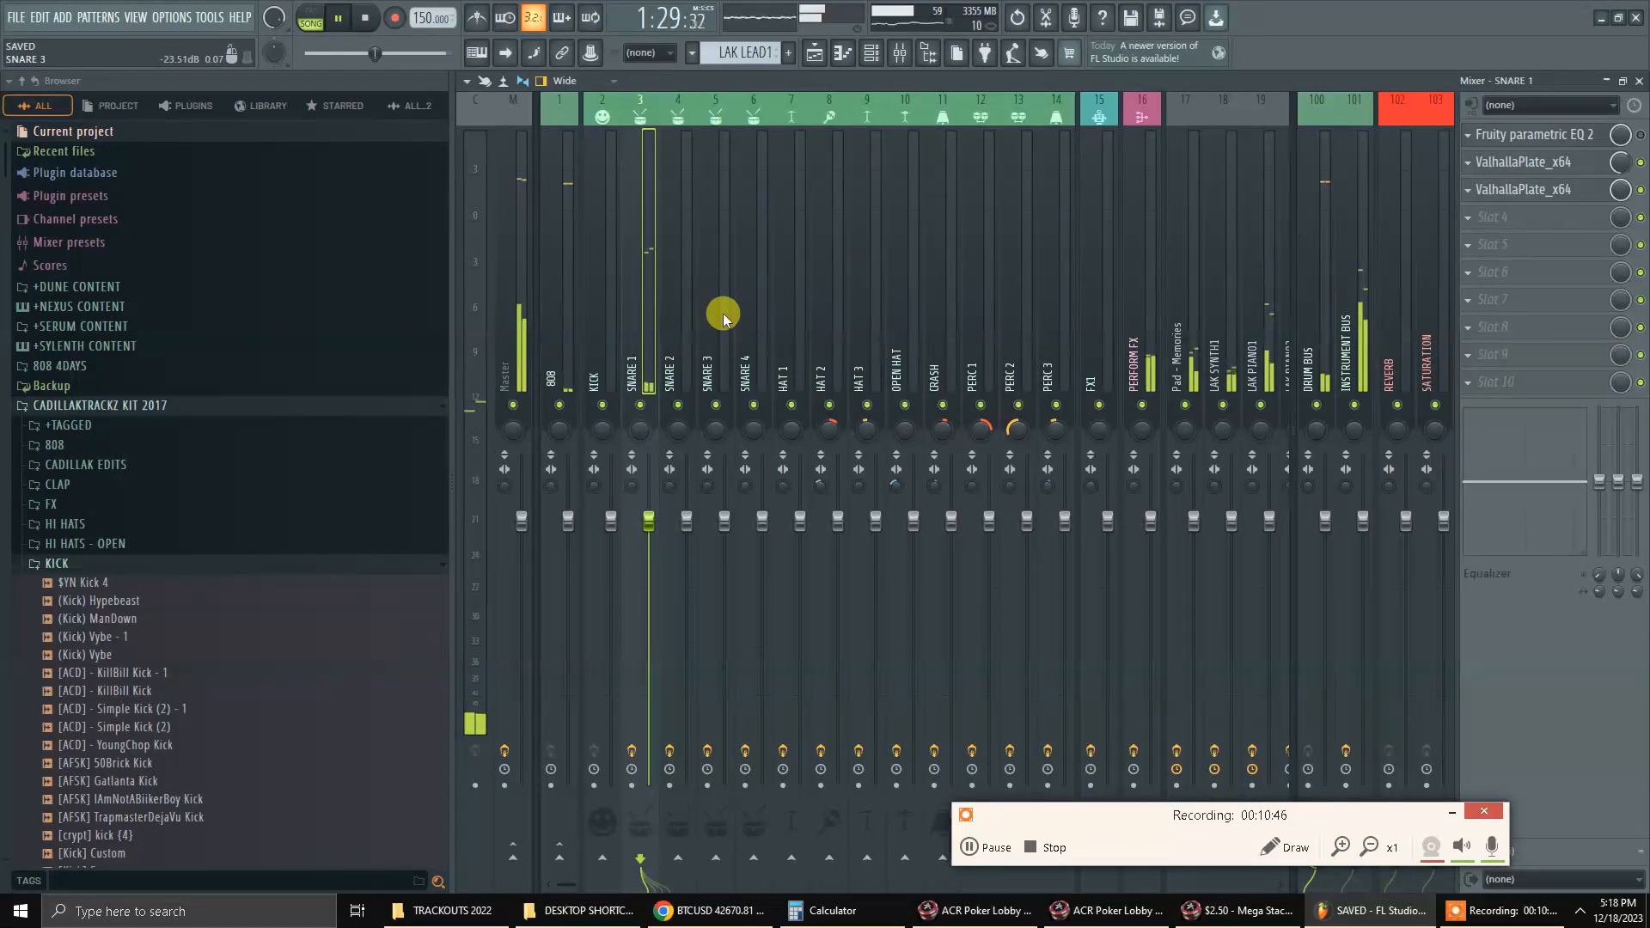
{"action": "left_click", "coordinate": [550, 325]}
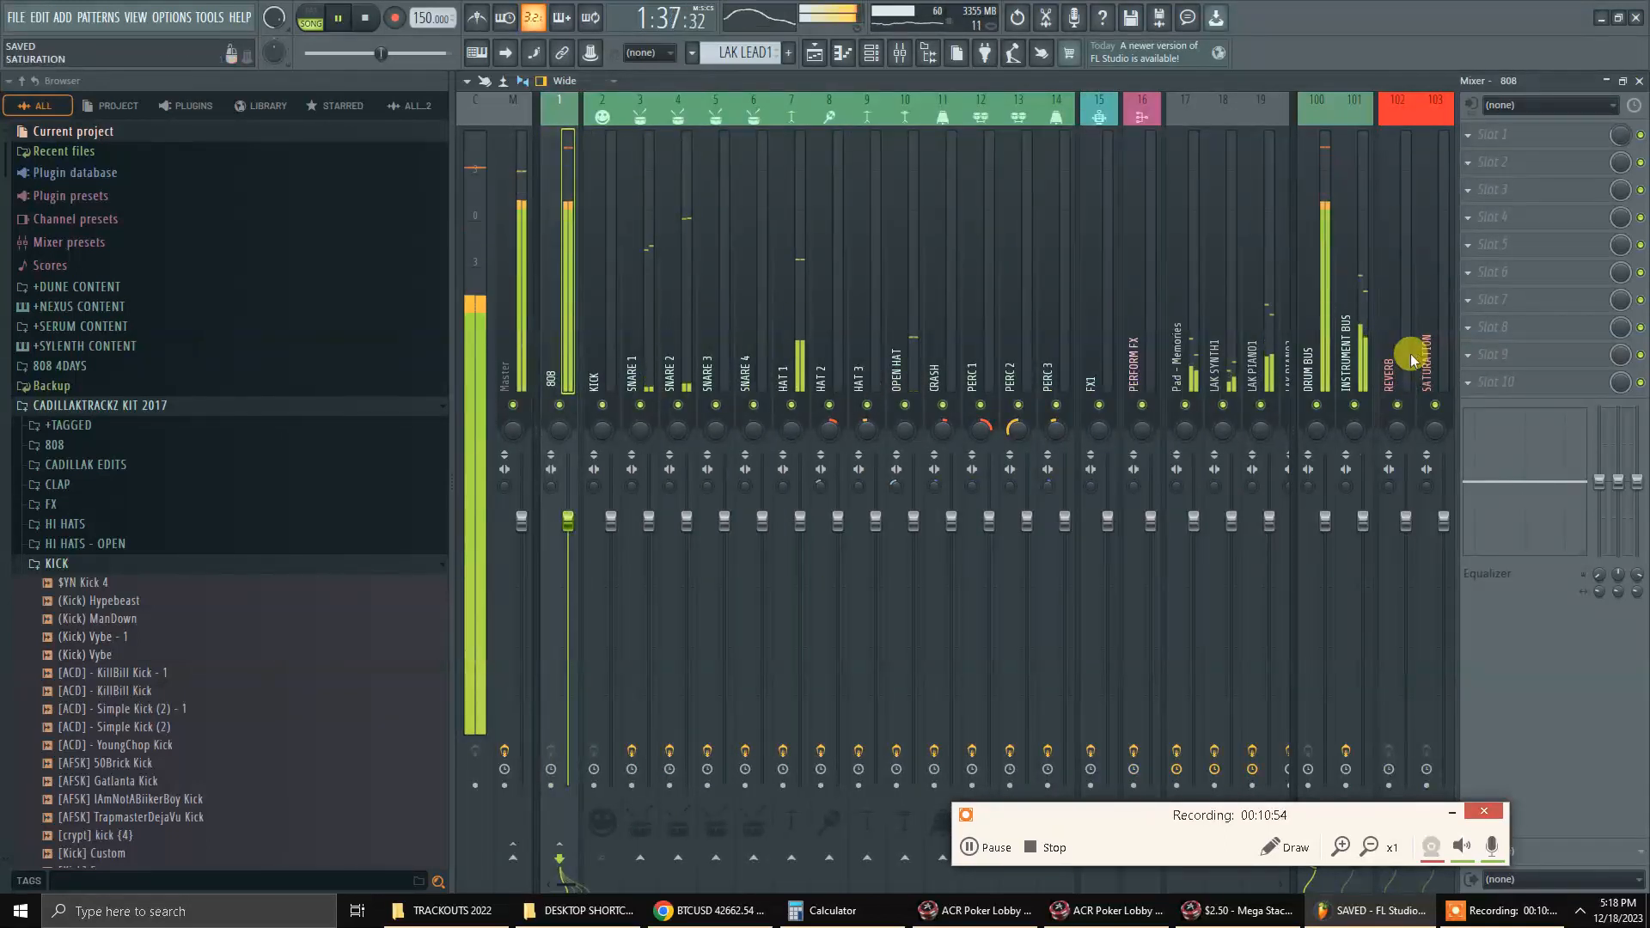
{"action": "left_click", "coordinate": [1315, 288]}
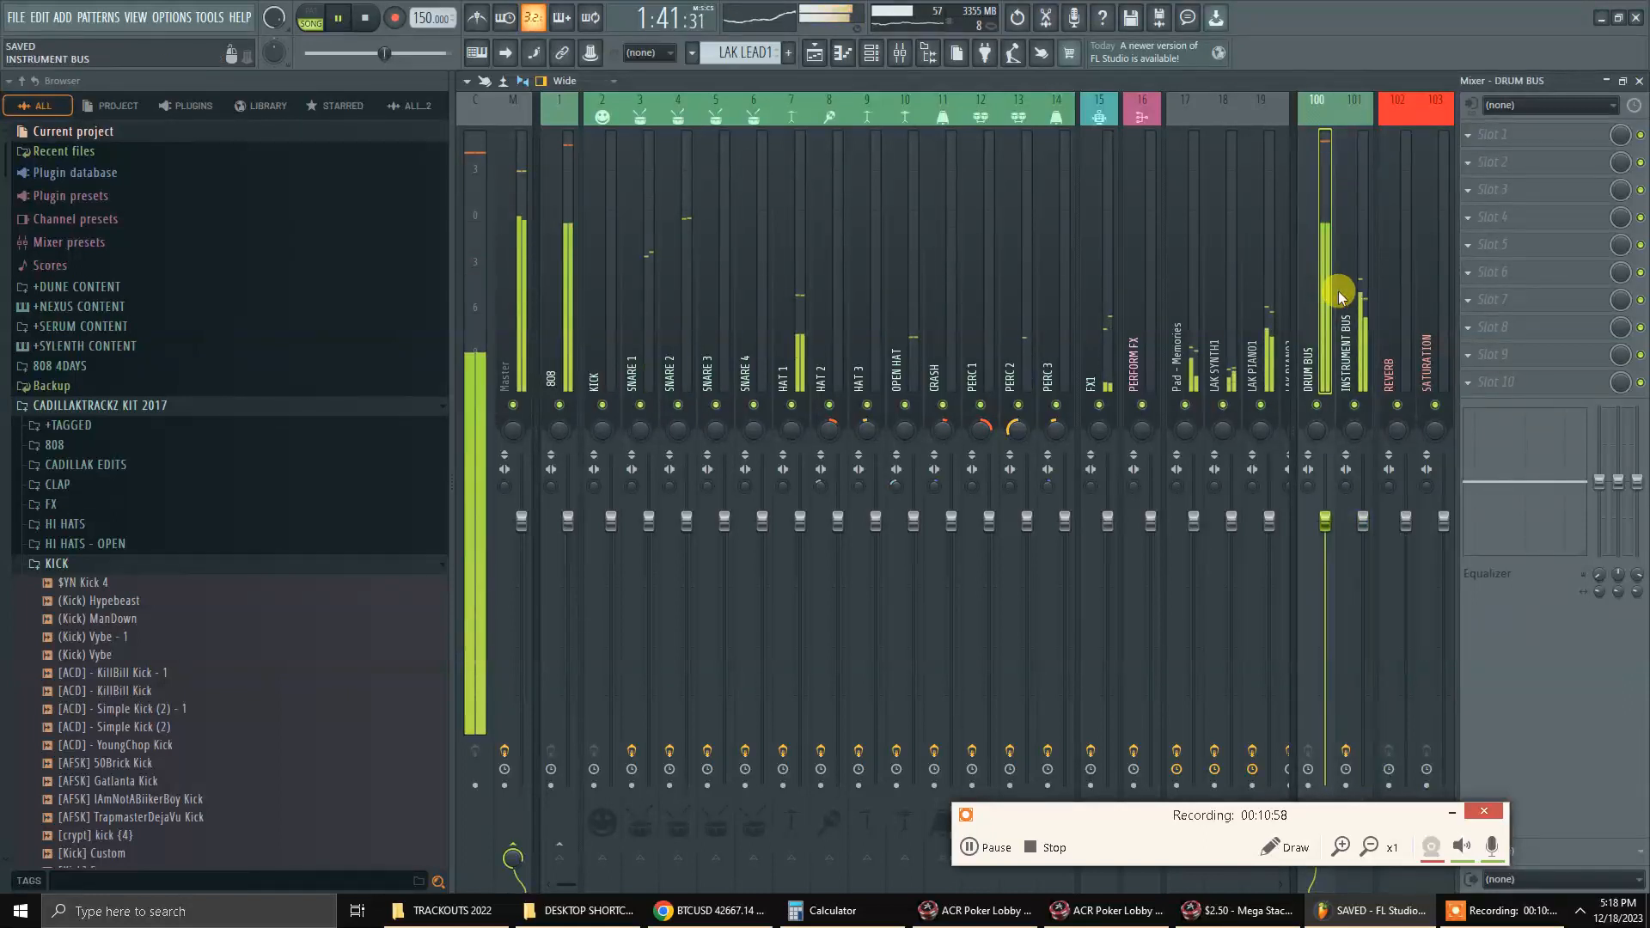
{"action": "left_click", "coordinate": [1246, 326]}
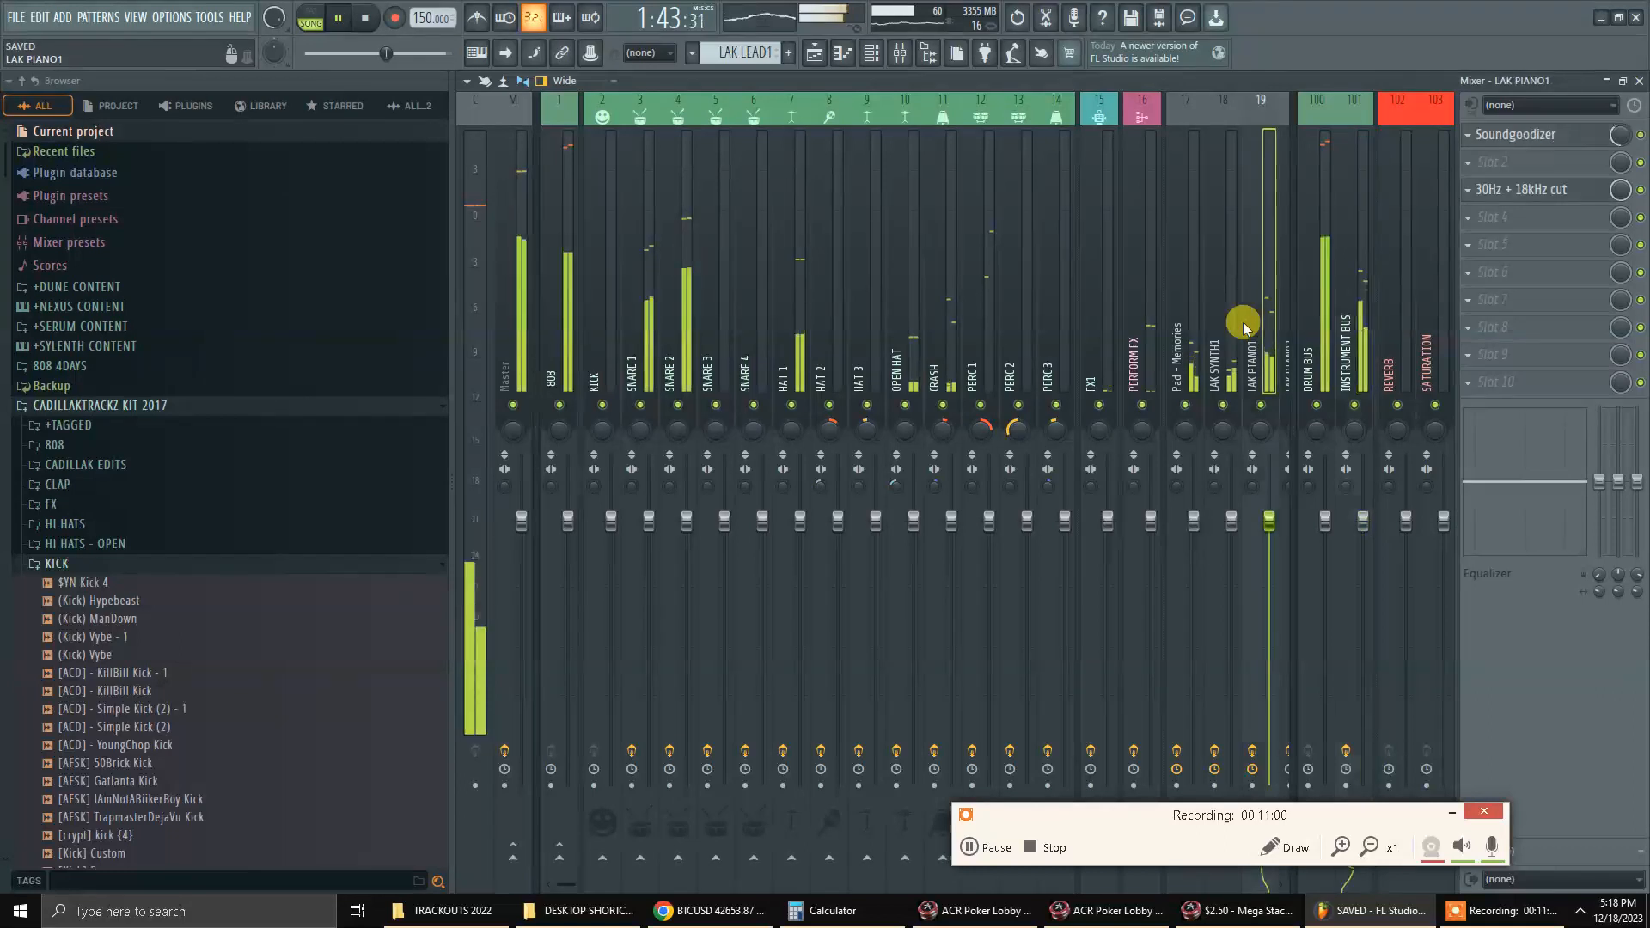
{"action": "left_click", "coordinate": [1200, 328]}
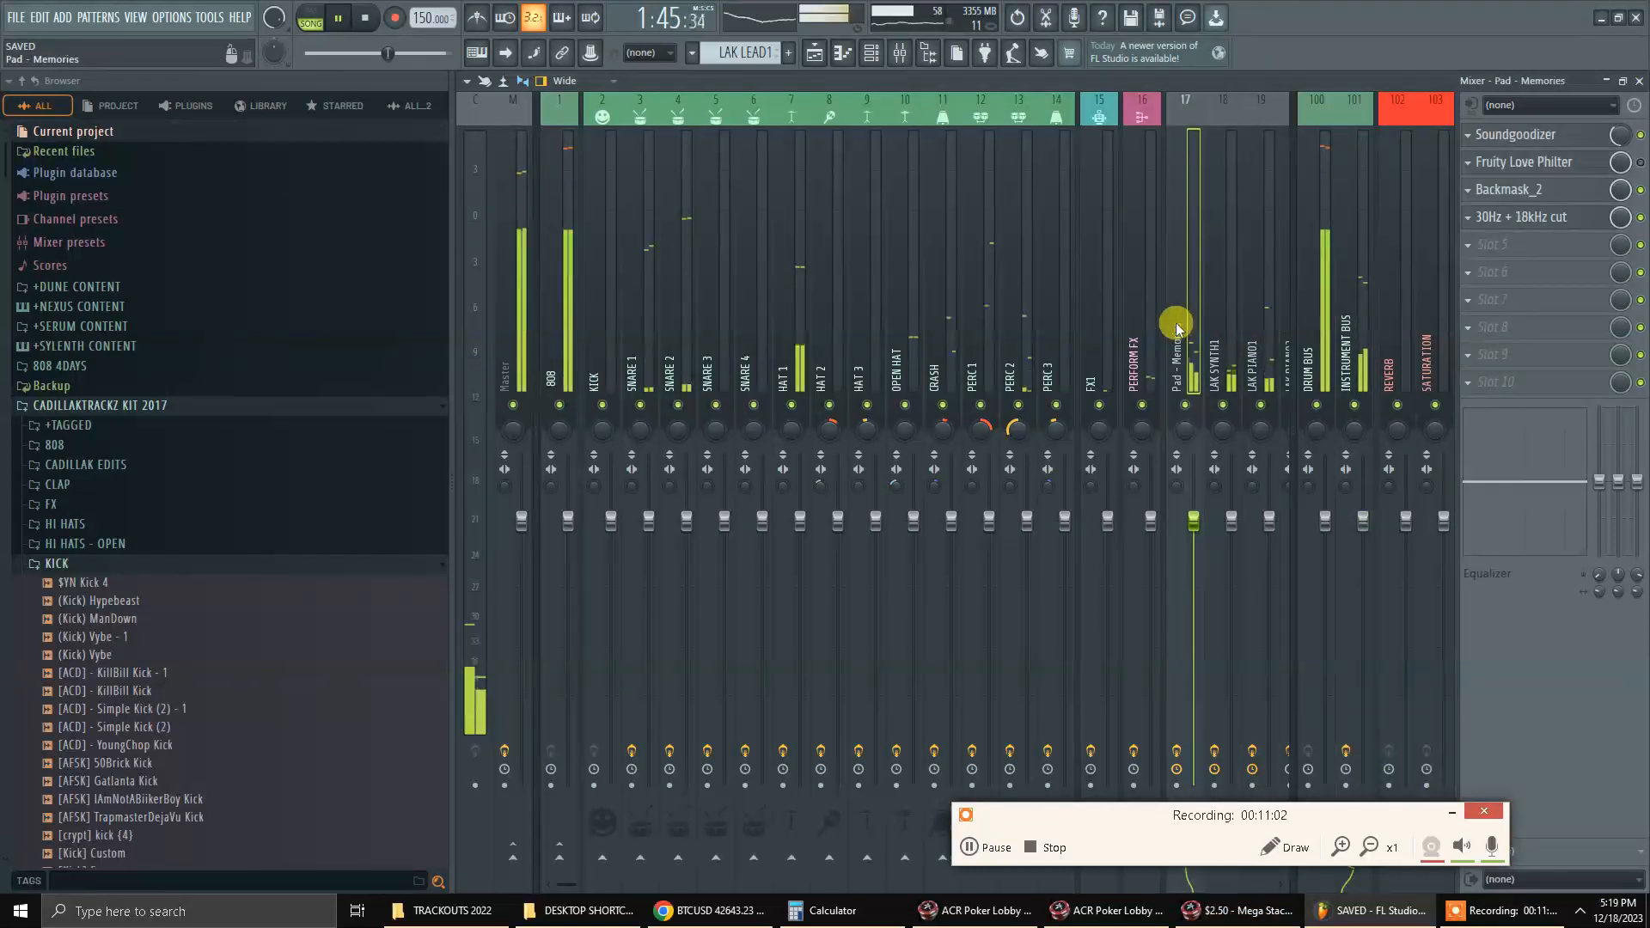
{"action": "left_click", "coordinate": [520, 280]}
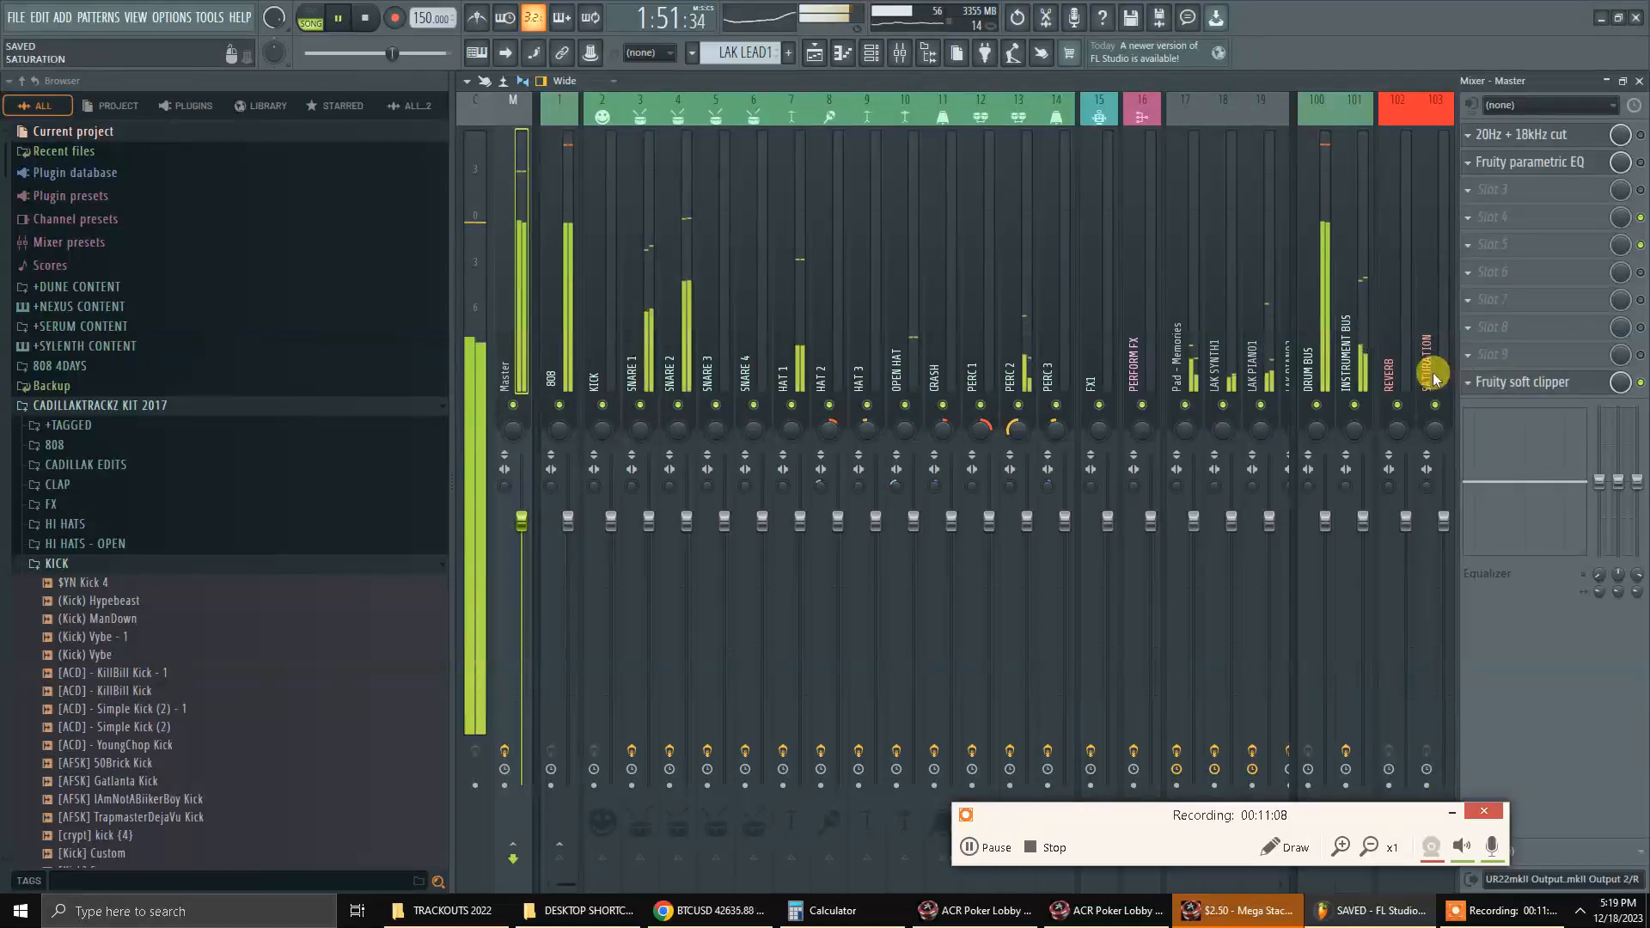
Look over the KCK BrZY piano roll, close it and bring up the playlist.
{"action": "key", "text": "F7"}
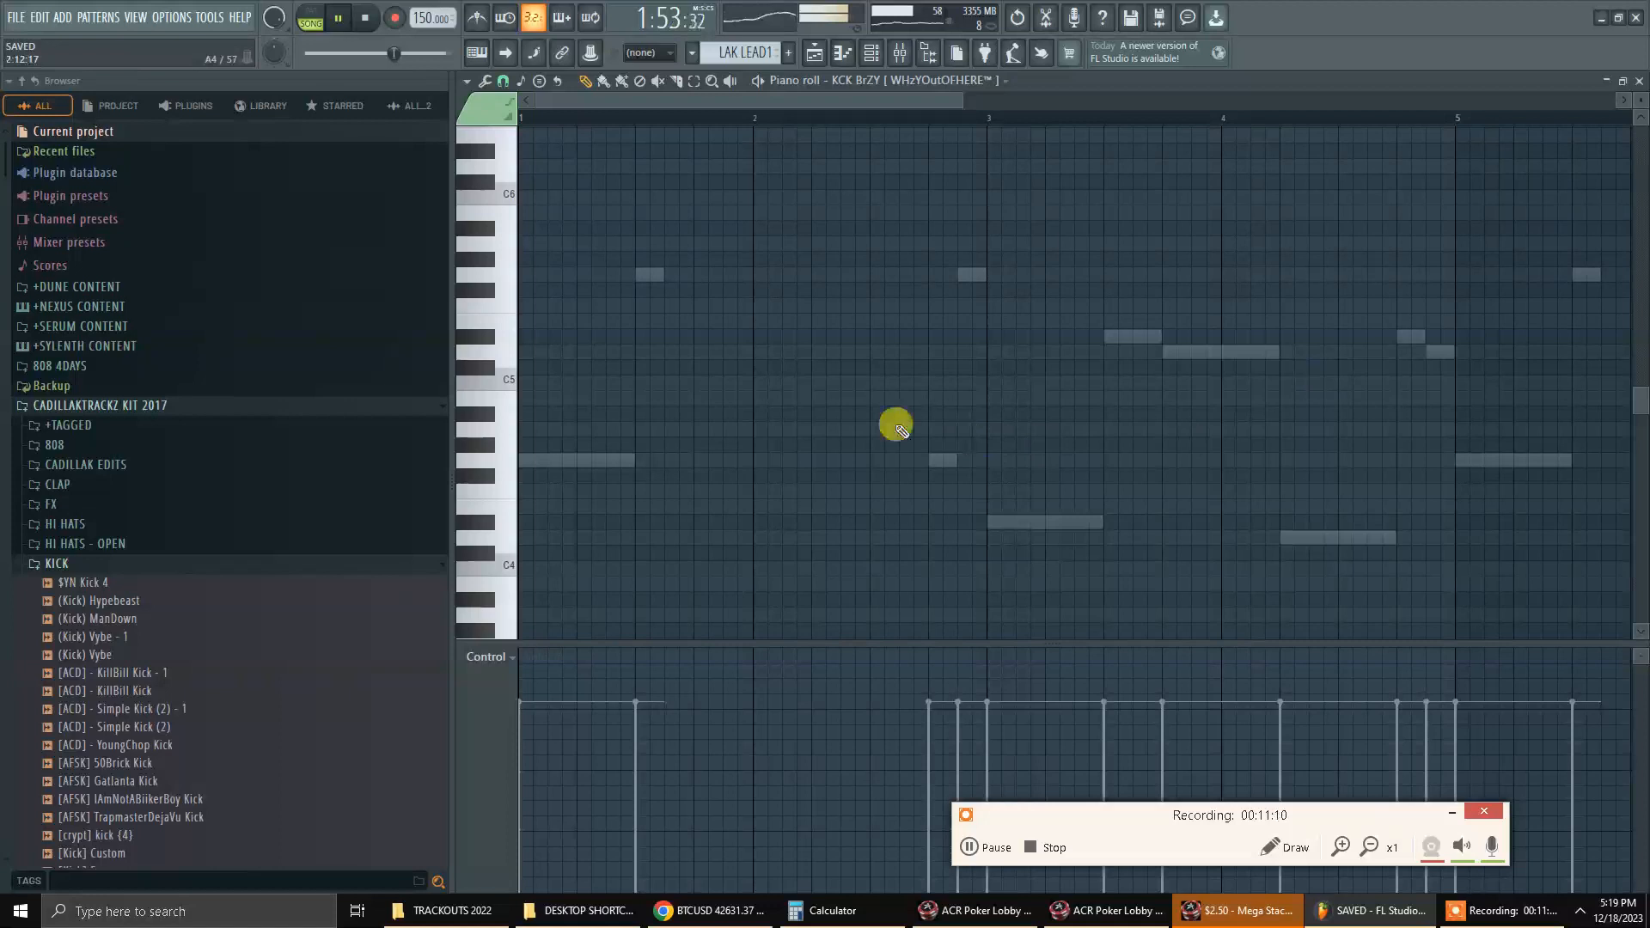
{"action": "scroll", "coordinate": [899, 421], "scroll_direction": "down", "scroll_amount": 4}
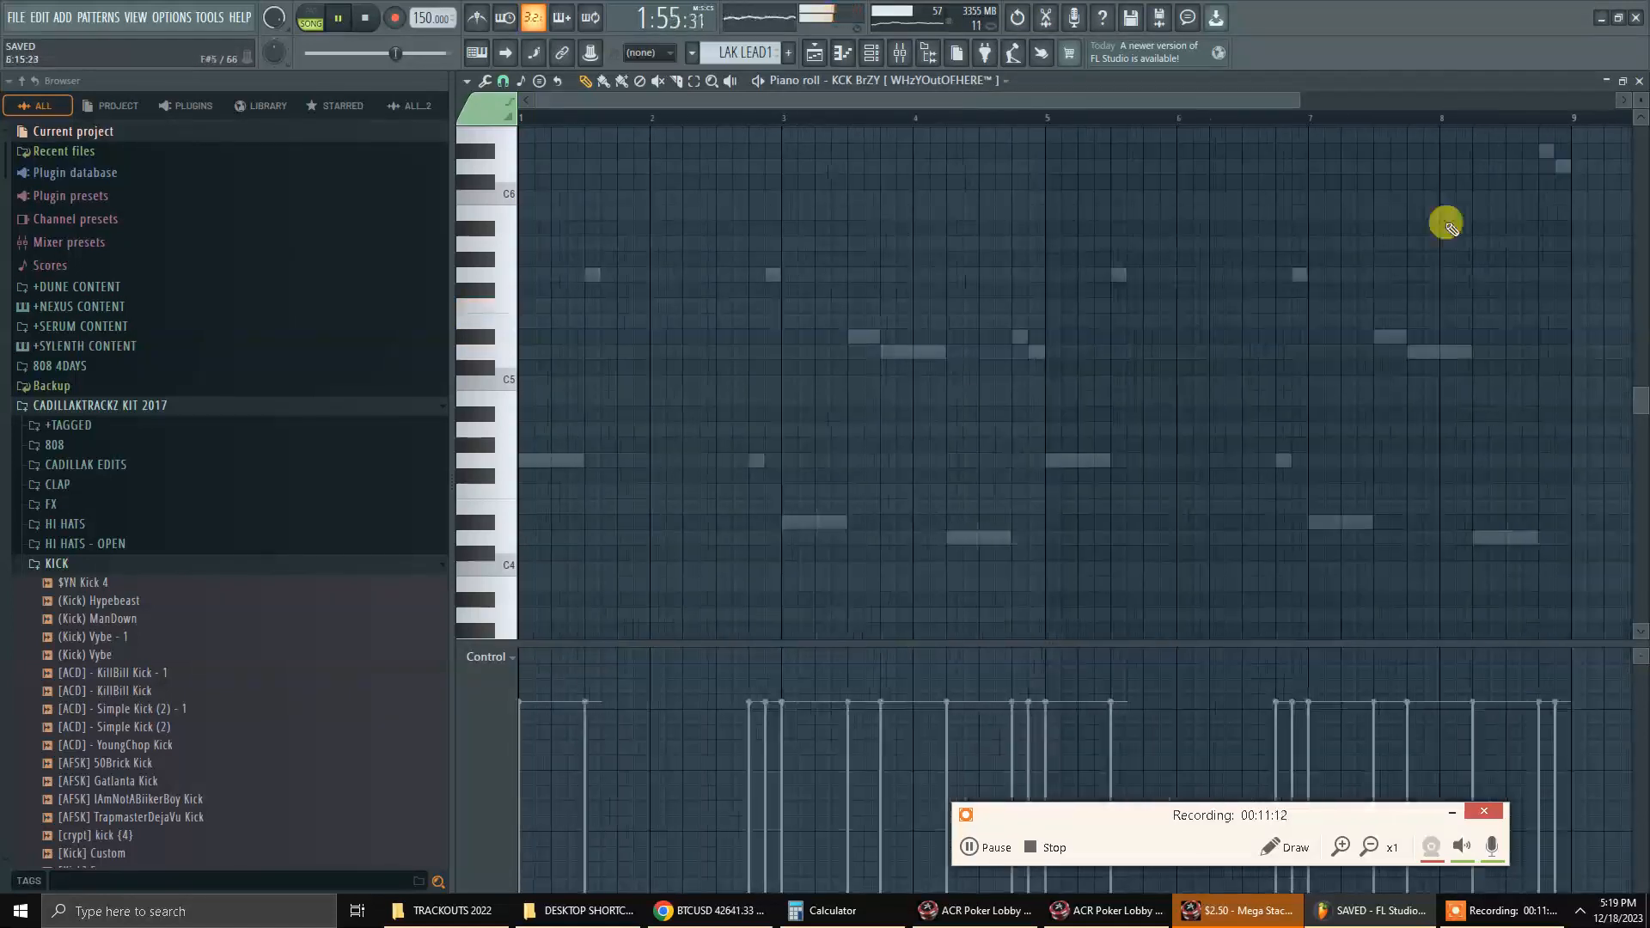
{"action": "left_click", "coordinate": [1640, 81]}
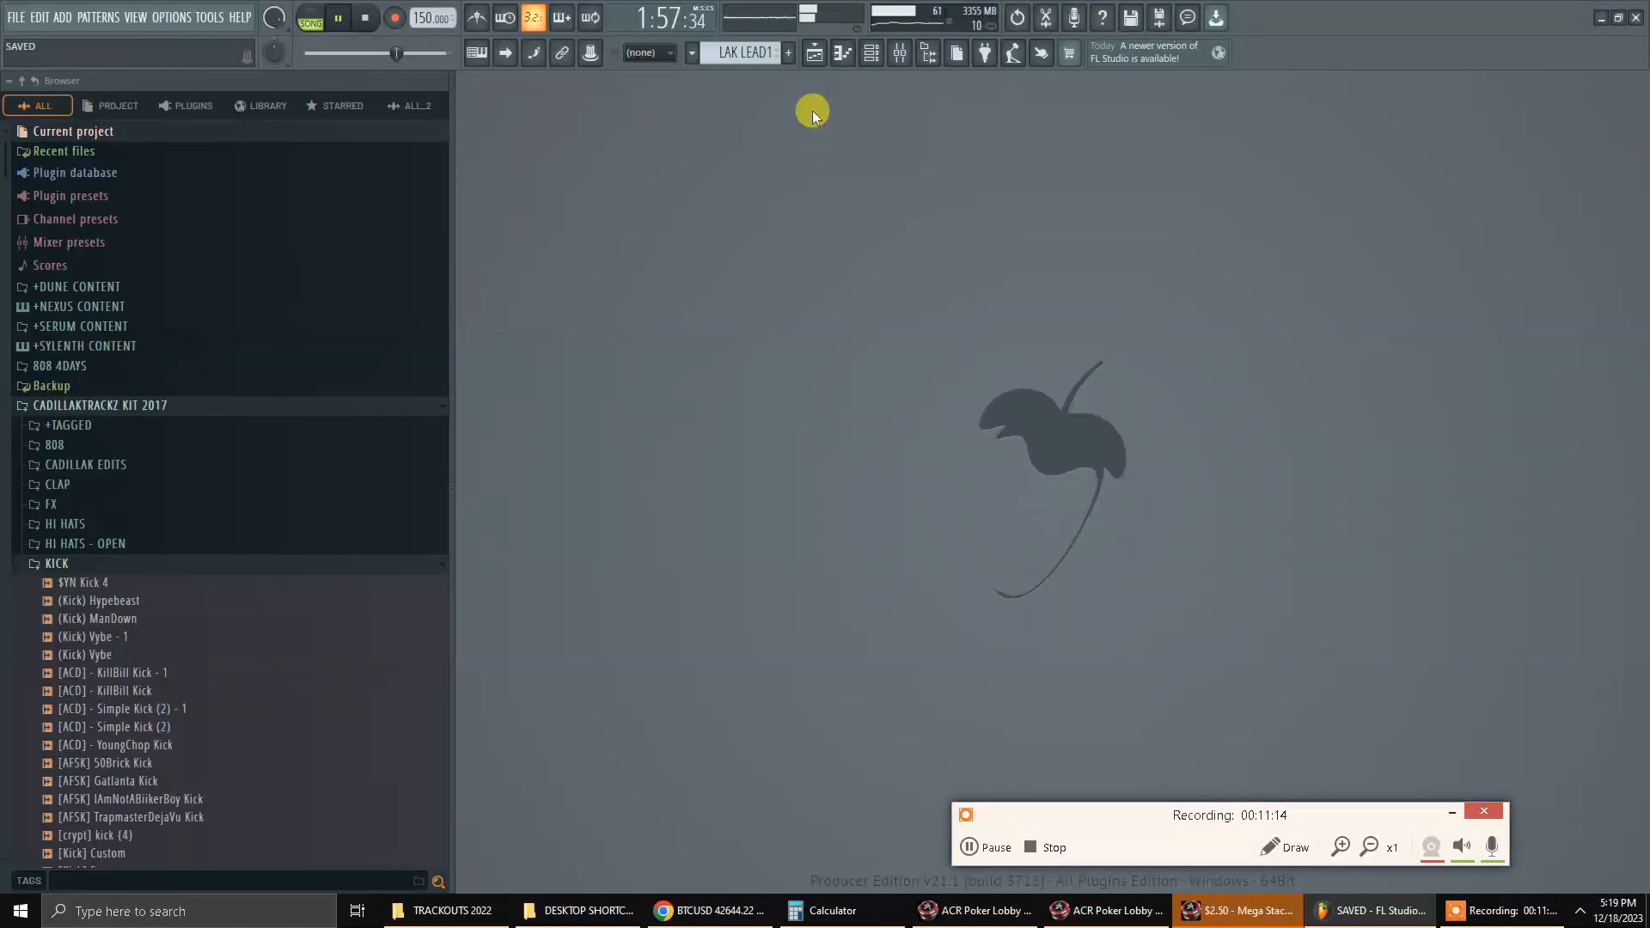
{"action": "left_click", "coordinate": [814, 53]}
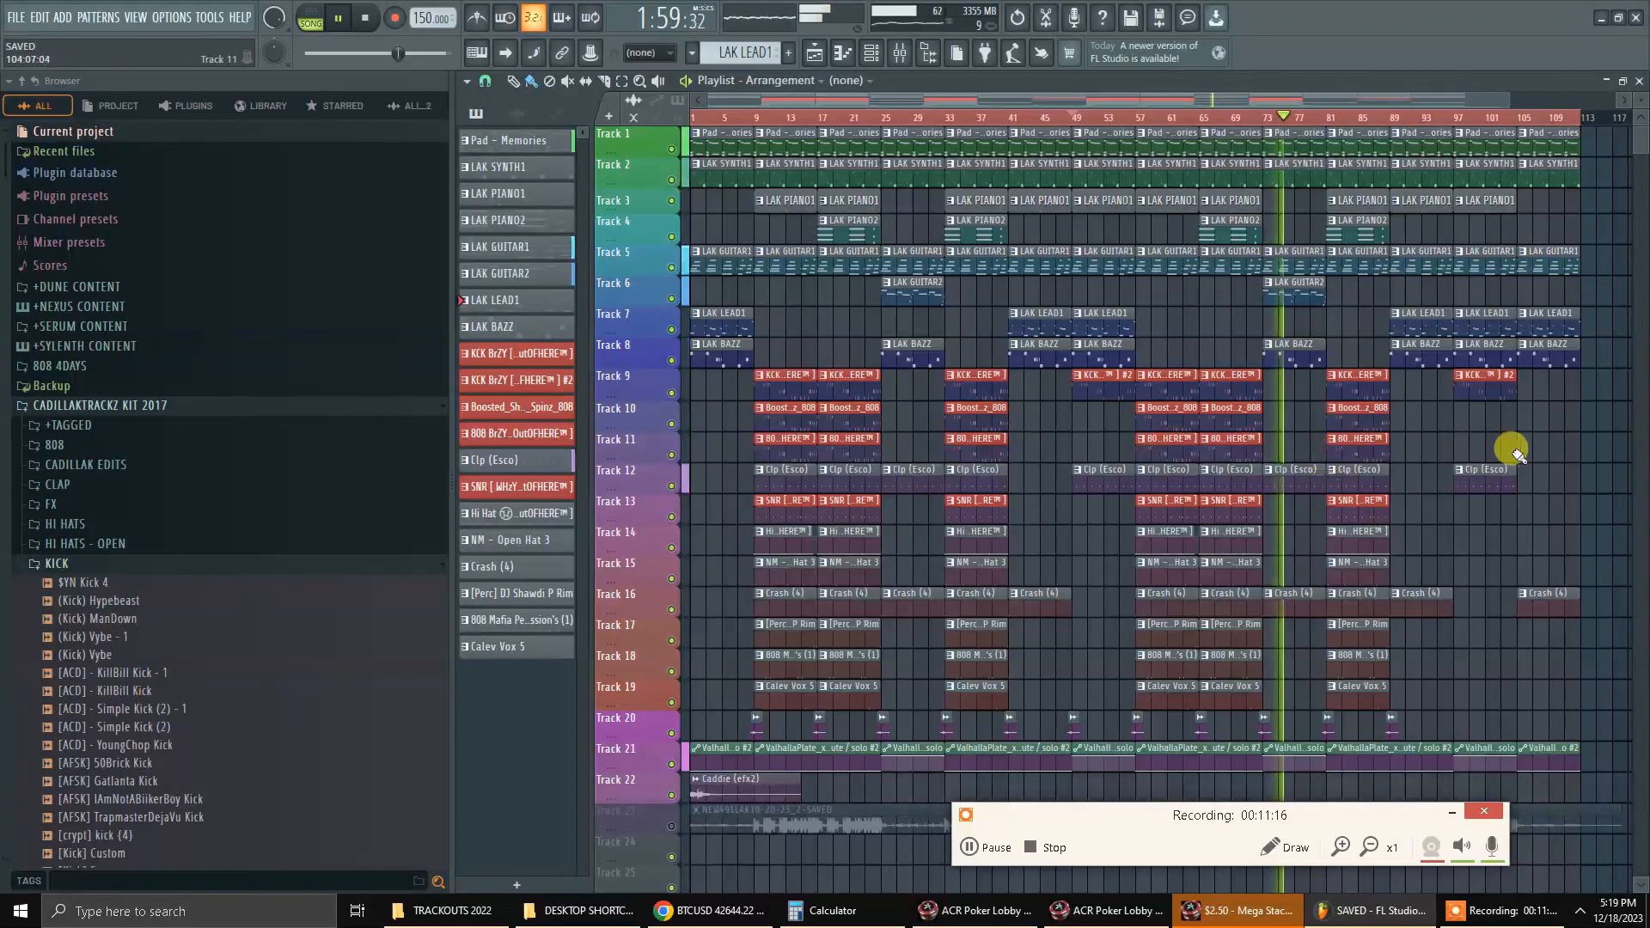
Replay the song from its beginning while reviewing the playlist and the channel rack.
{"action": "scroll", "coordinate": [1506, 643], "scroll_direction": "down", "scroll_amount": 3}
{"action": "key", "text": "space"}
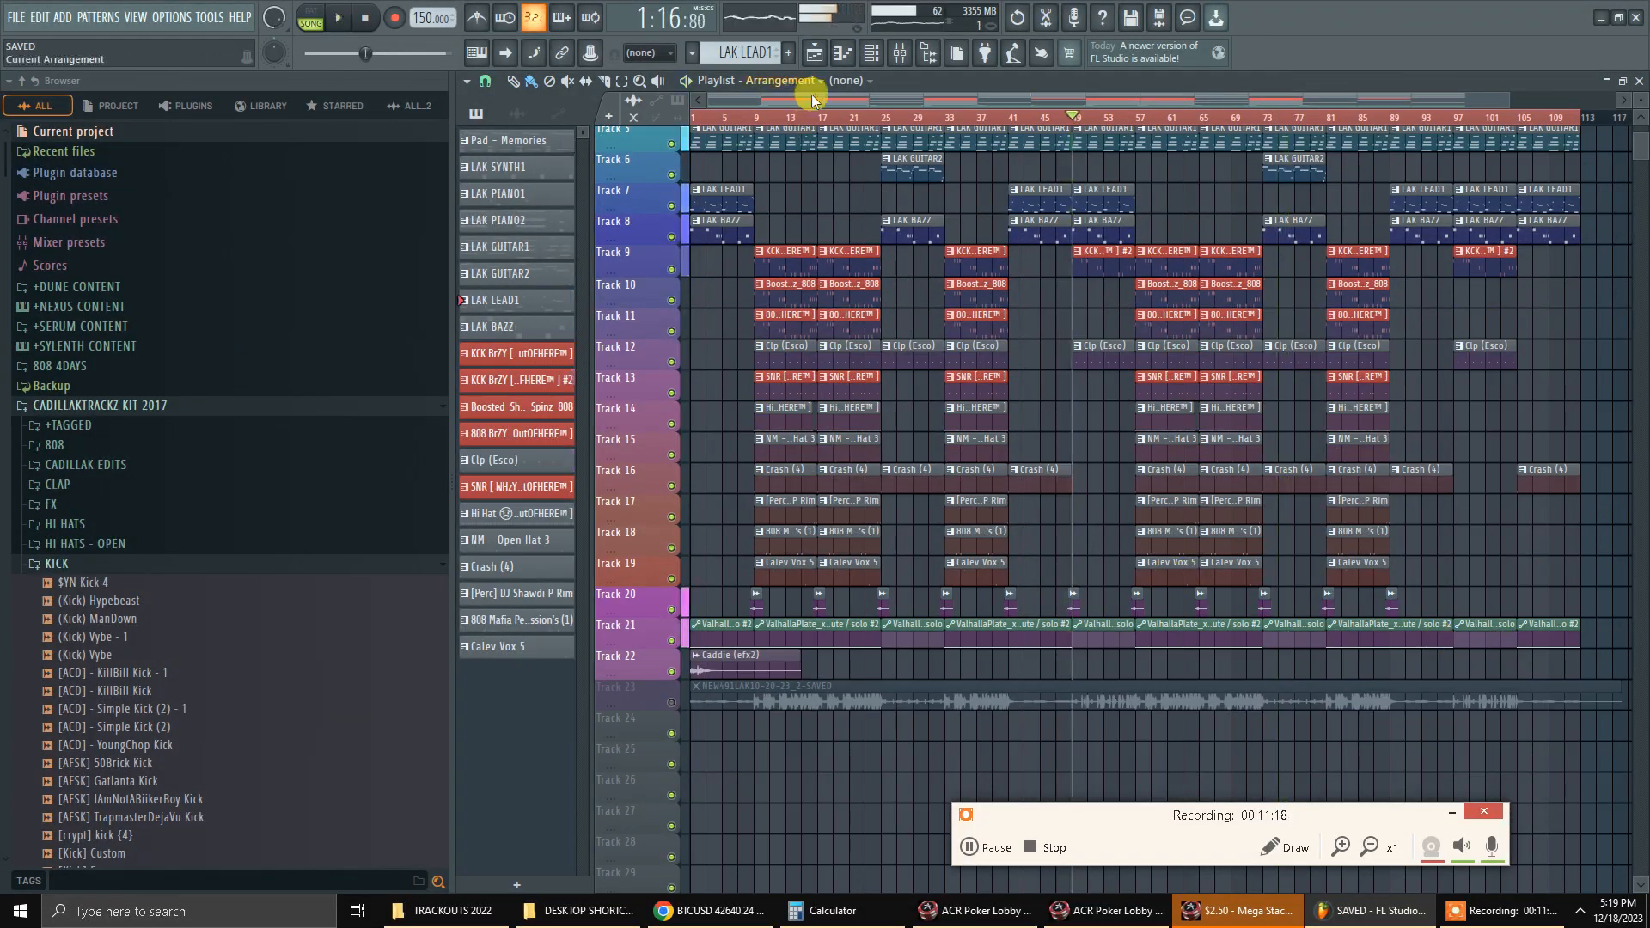
{"action": "left_click_drag", "start_coordinate": [824, 118], "coordinate": [693, 118]}
{"action": "key", "text": "space"}
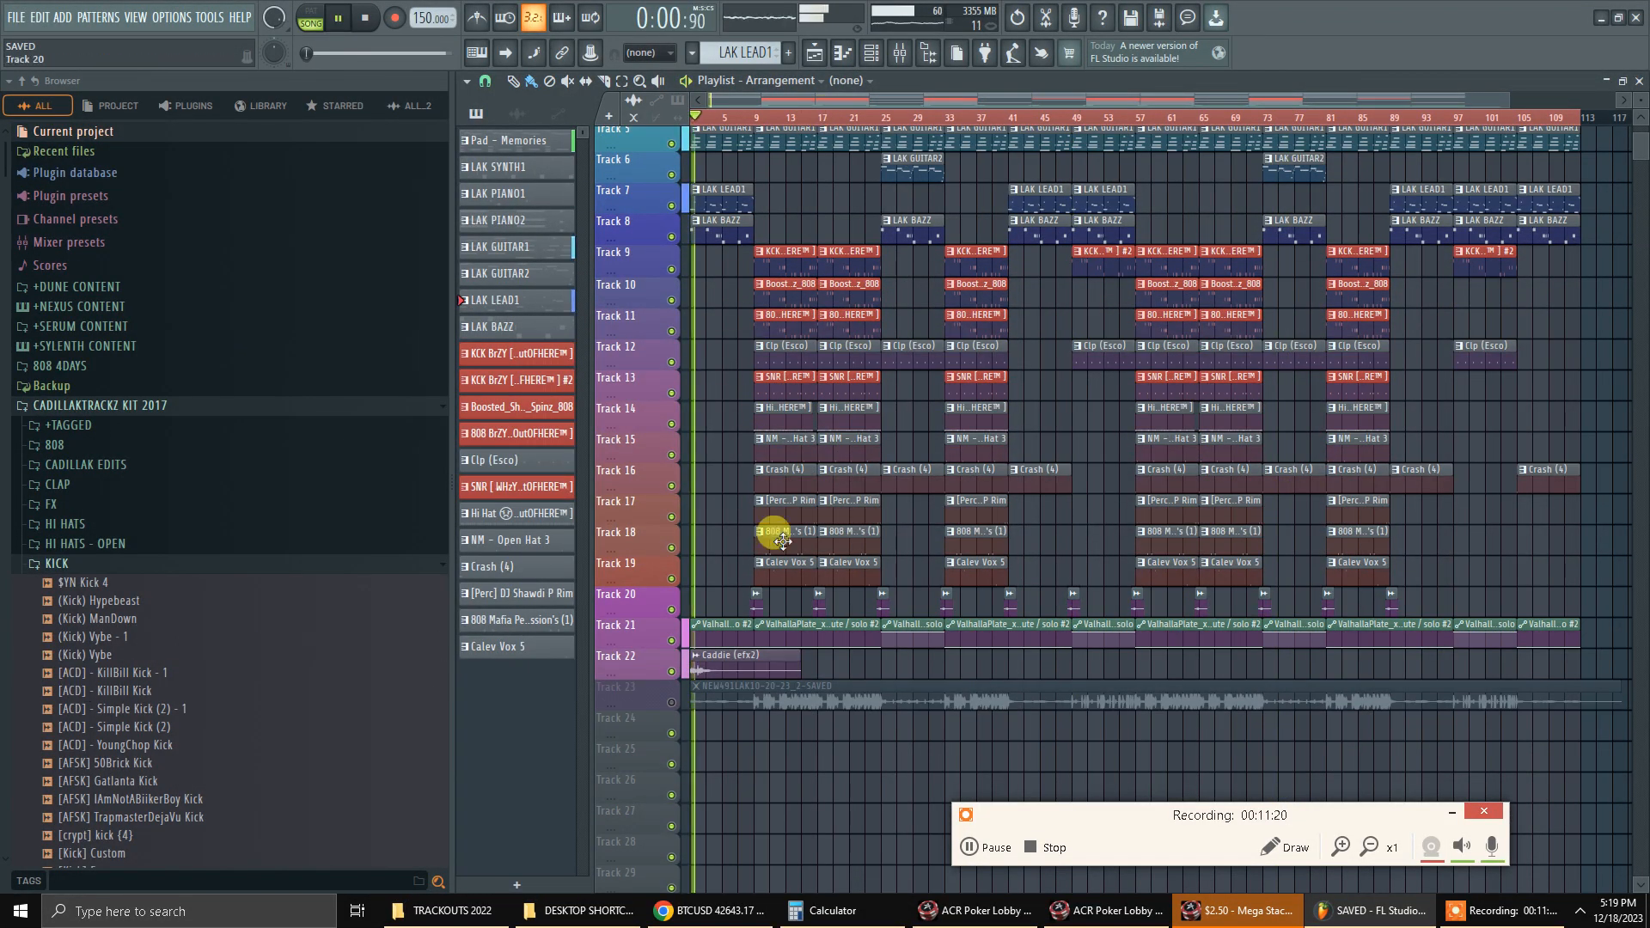
{"action": "key", "text": "F6"}
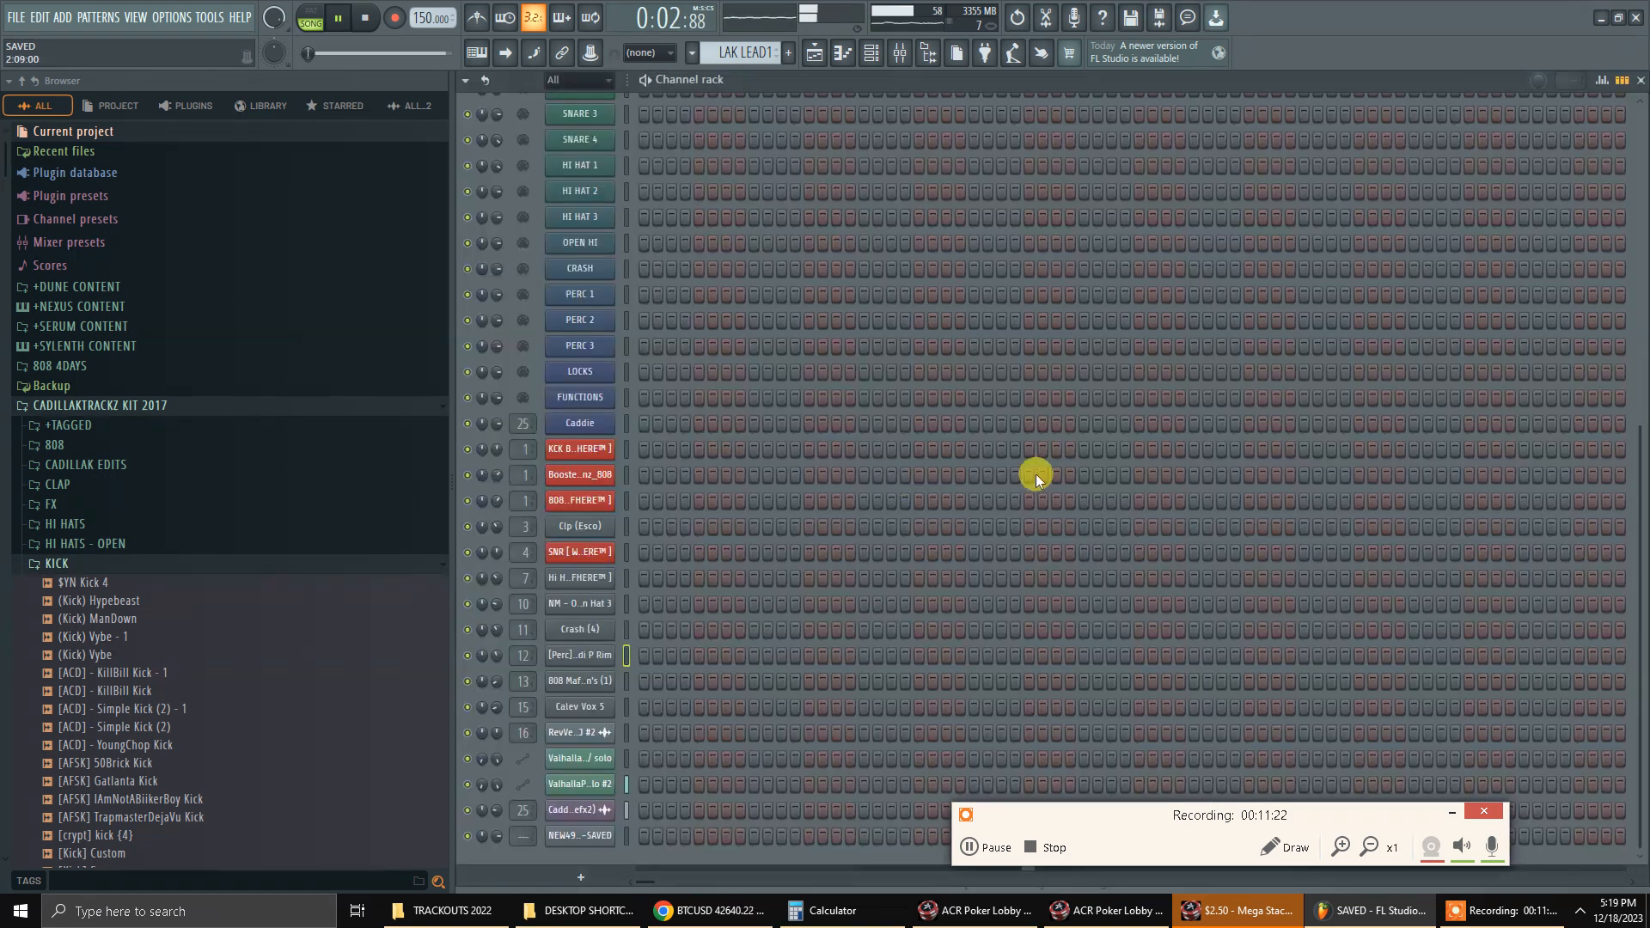
{"action": "key", "text": "space"}
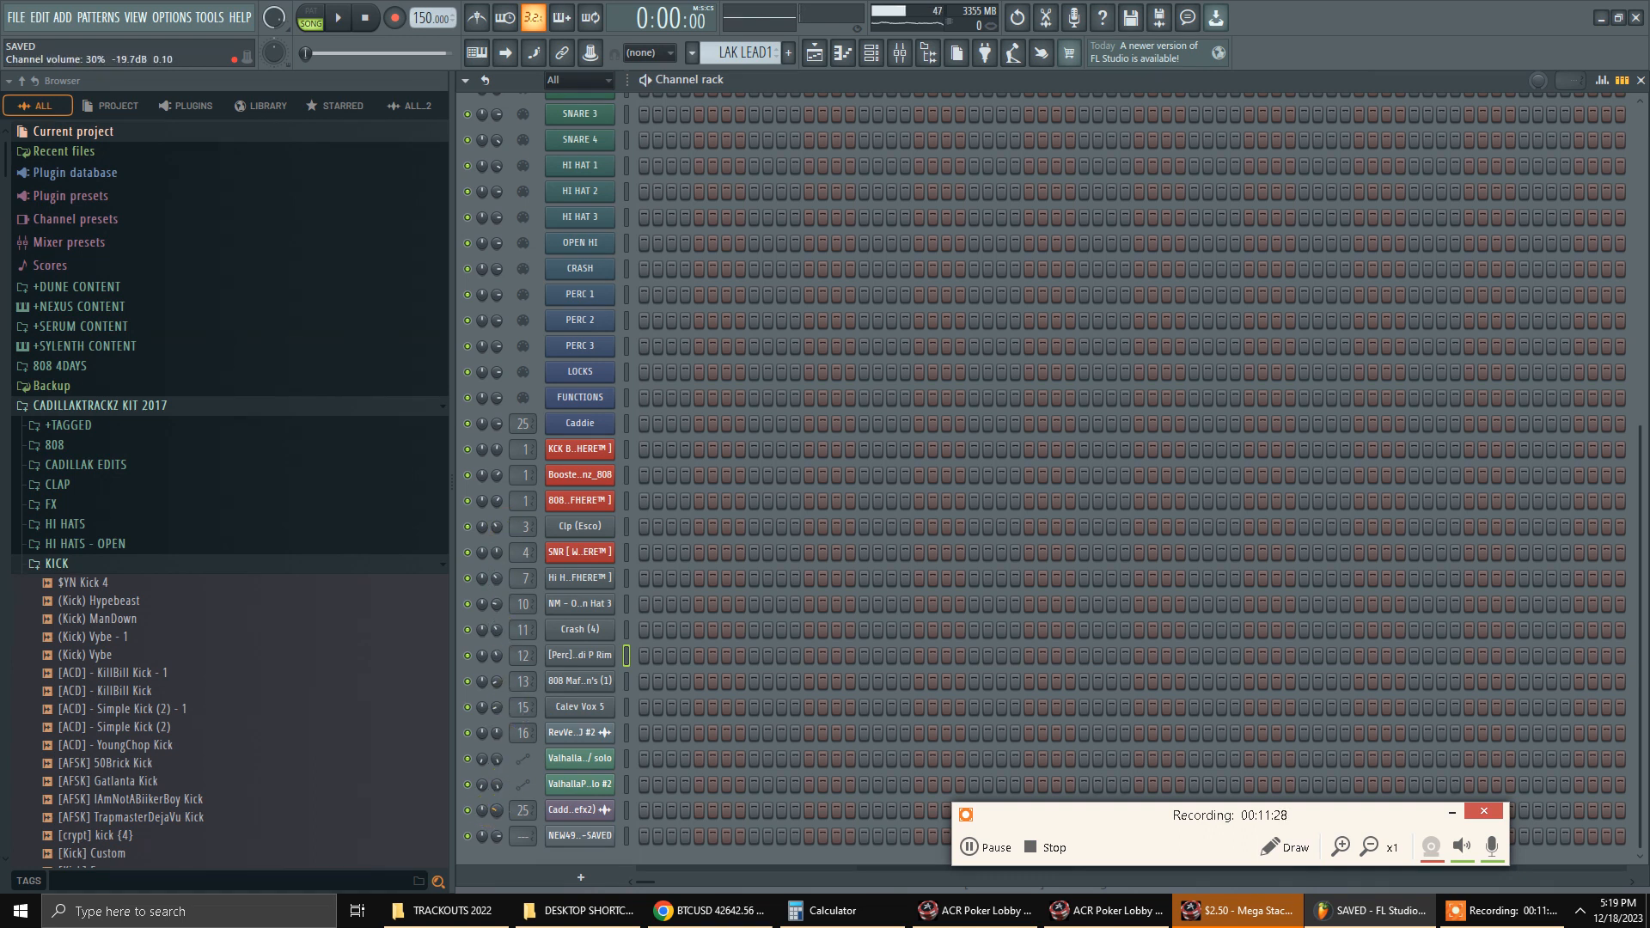
{"action": "scroll", "coordinate": [494, 811], "scroll_direction": "down", "scroll_amount": 2}
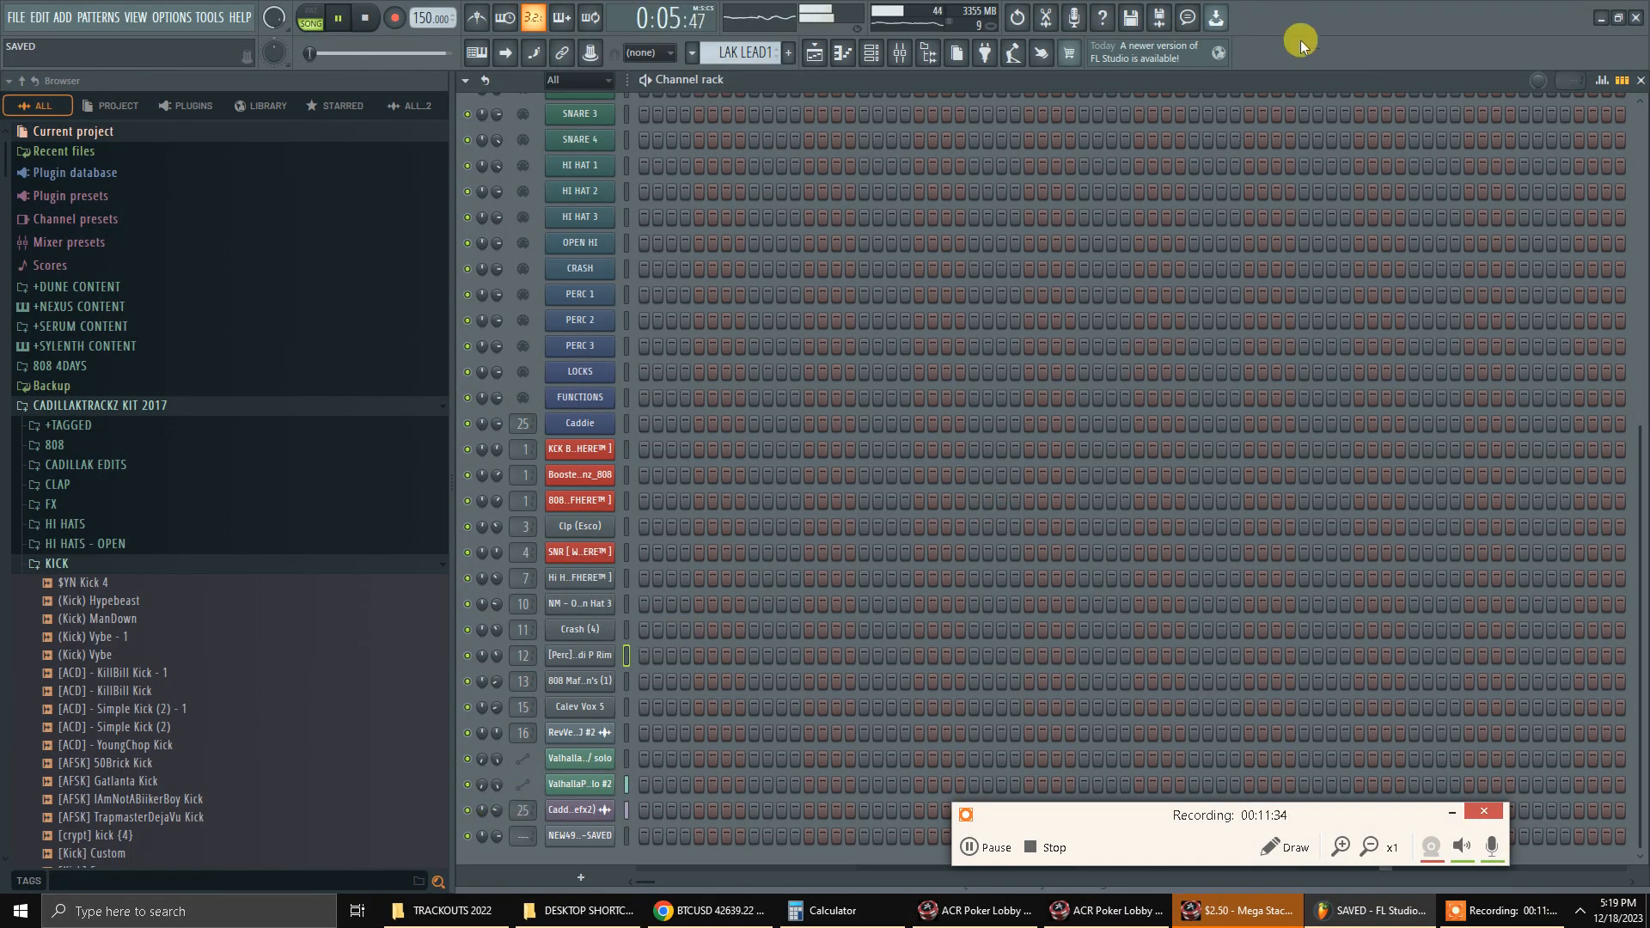
Select the LAK GUITAR1 pattern, switch playback from song to pattern mode and play it.
{"action": "scroll", "coordinate": [923, 493], "scroll_direction": "up", "scroll_amount": 4}
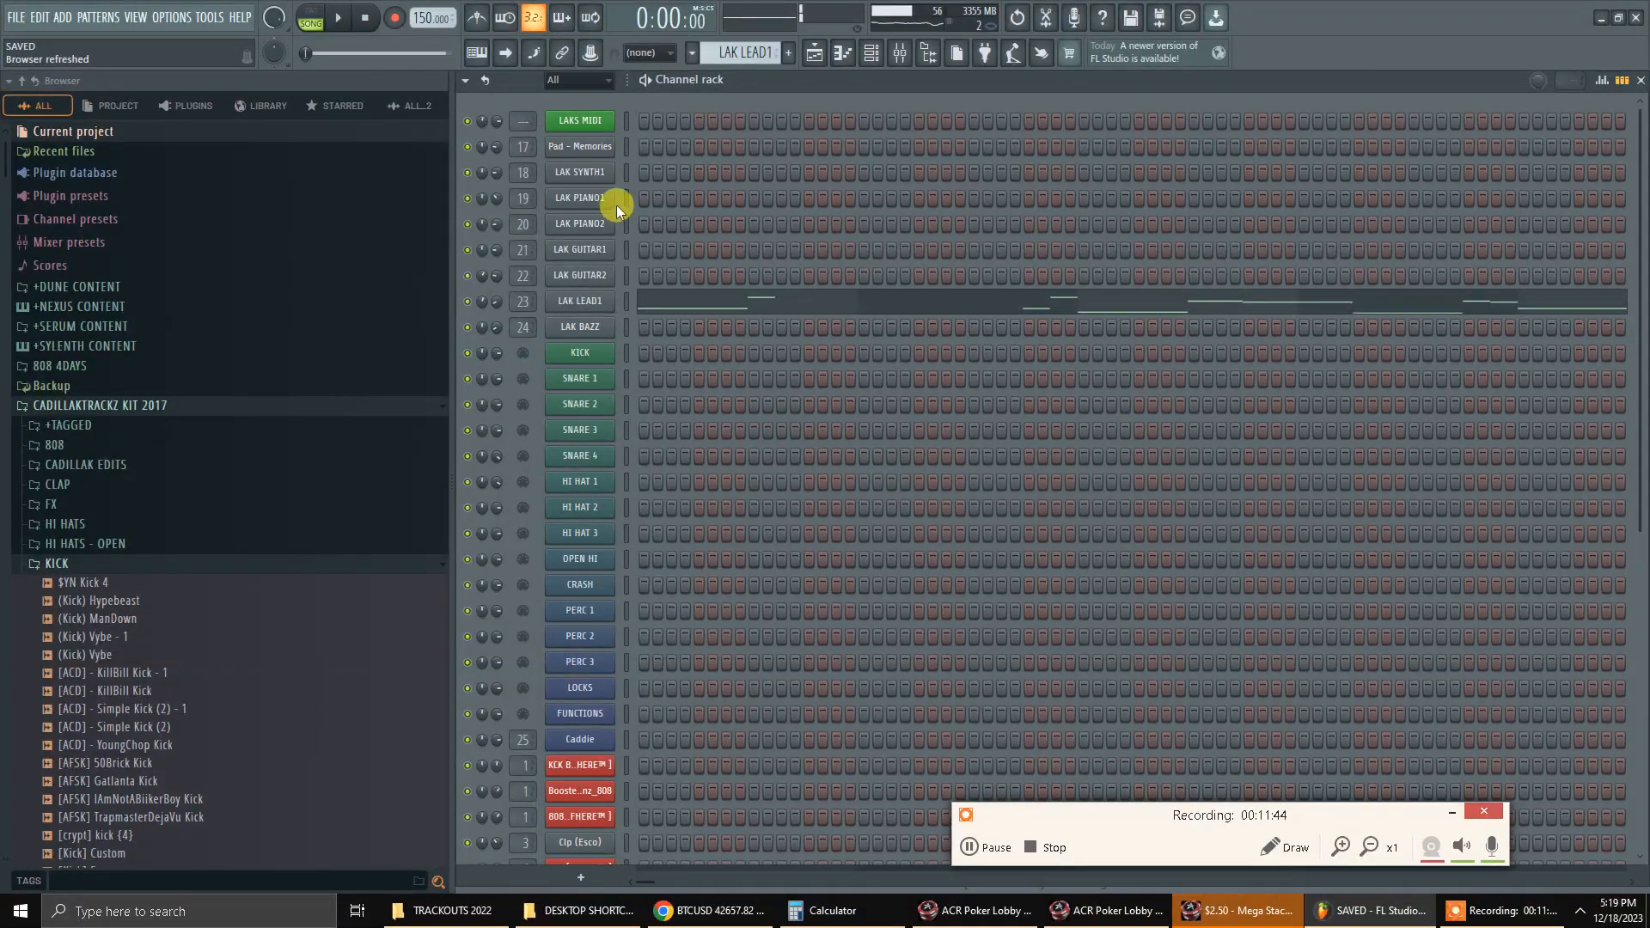
{"action": "scroll", "coordinate": [761, 52], "scroll_direction": "up", "scroll_amount": 4}
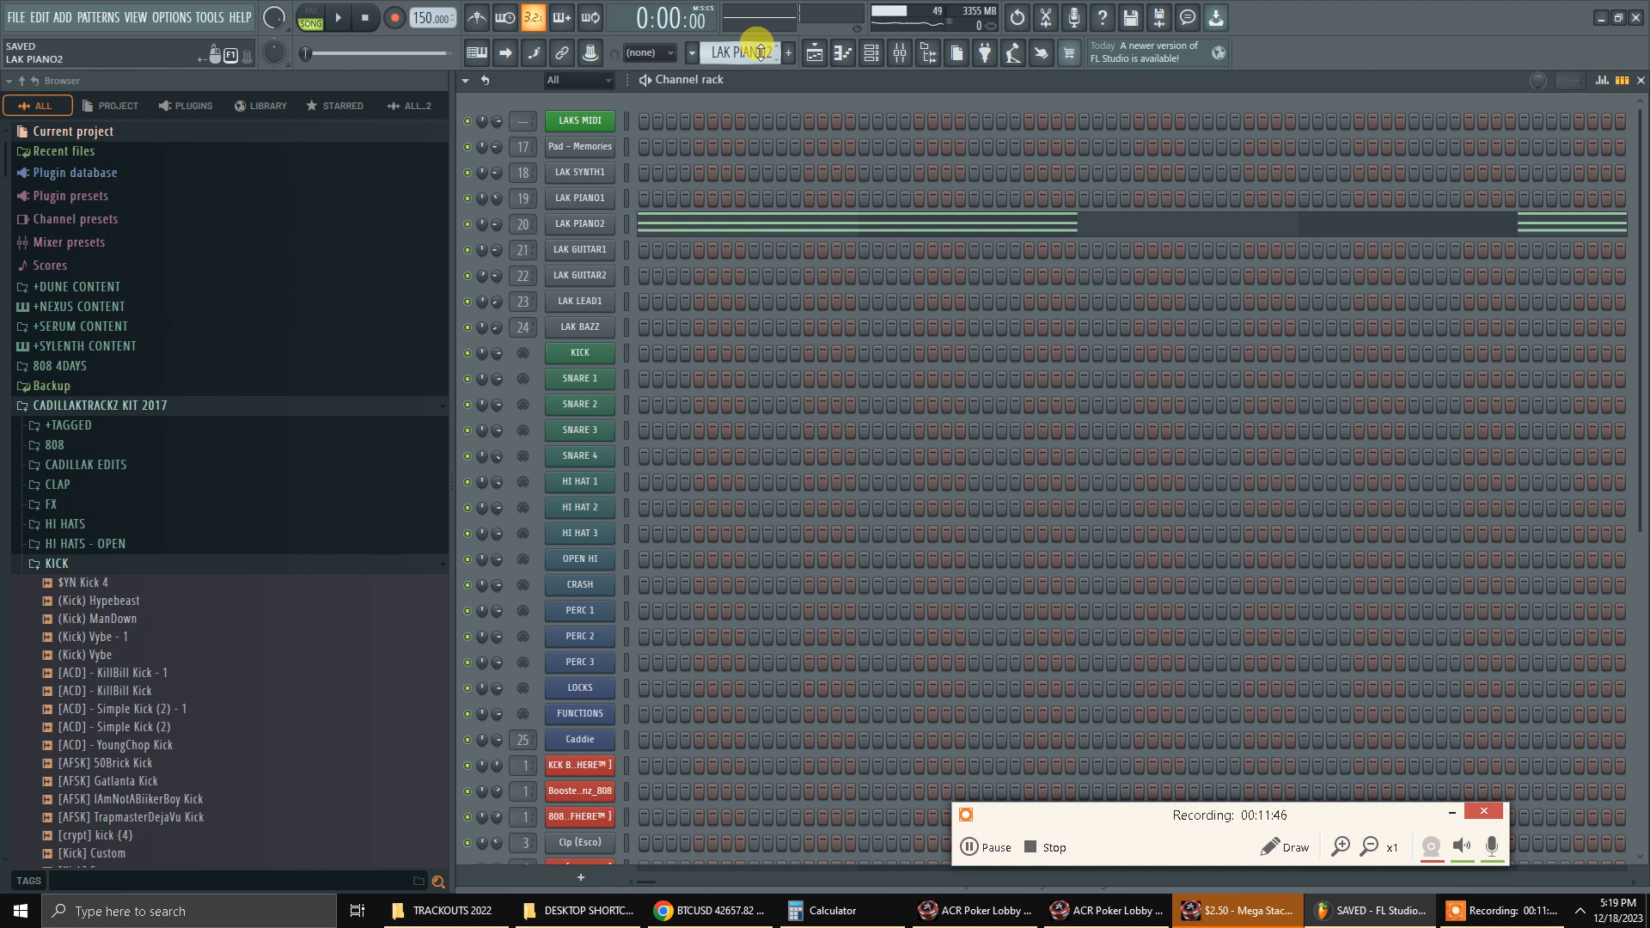
{"action": "scroll", "coordinate": [761, 52], "scroll_direction": "down", "scroll_amount": 2}
{"action": "key", "text": "space"}
{"action": "key", "text": "space"}
{"action": "left_click", "coordinate": [312, 17]}
{"action": "left_click", "coordinate": [337, 17]}
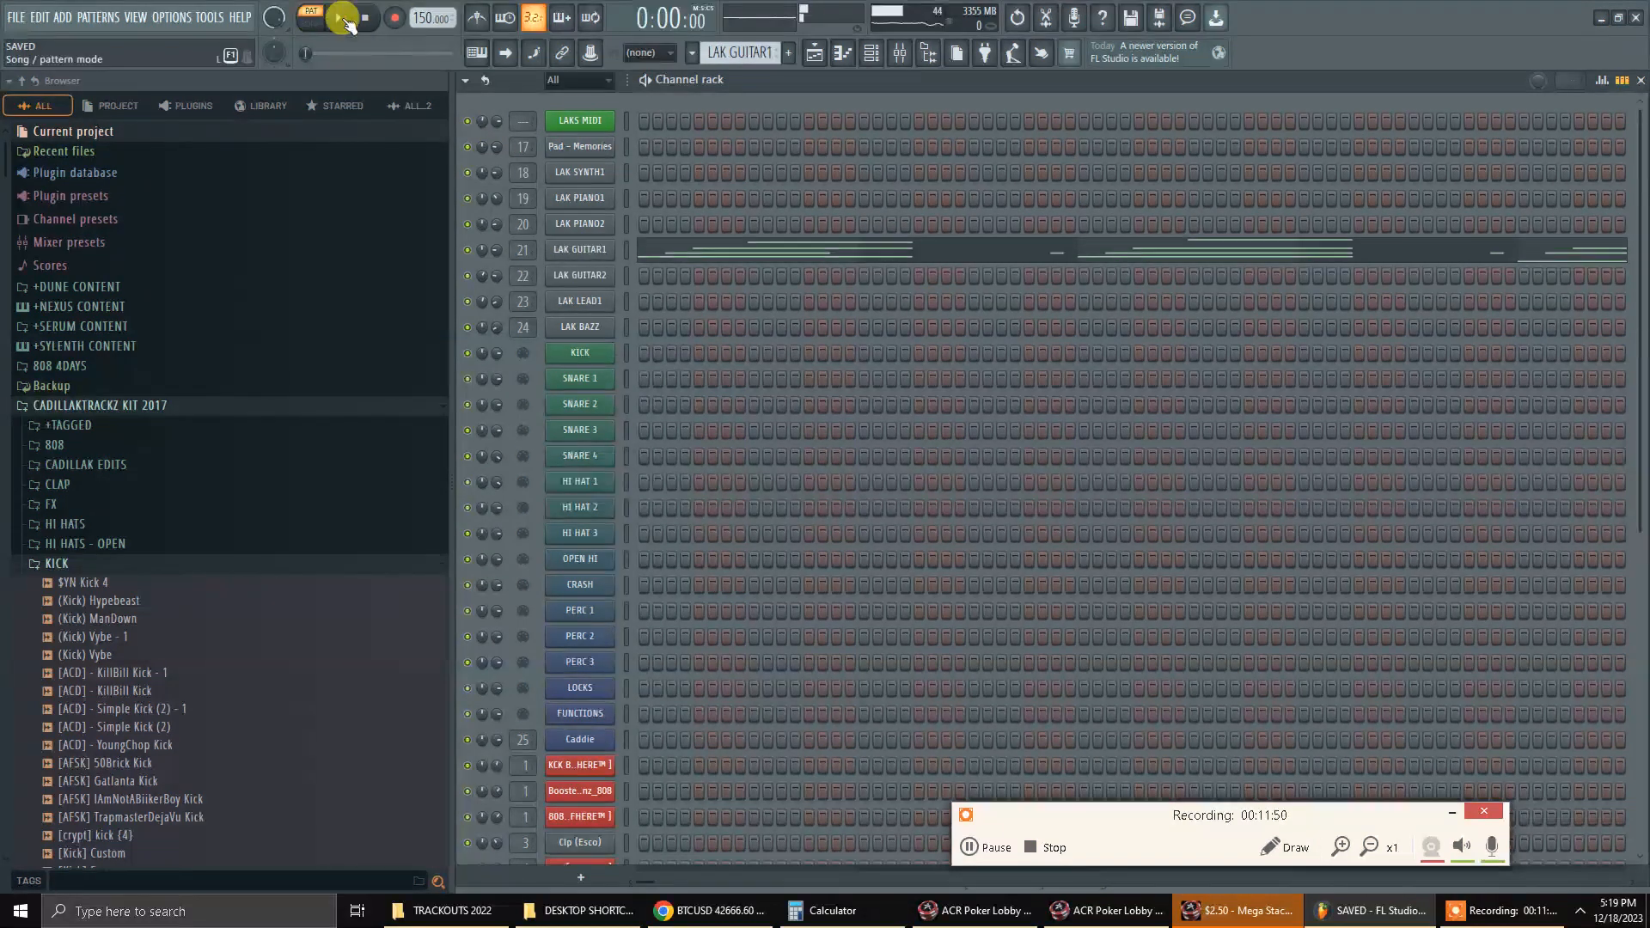
Open the LAK GUITAR1 channel's piano roll, then stop playback and examine its notes.
{"action": "right_click", "coordinate": [582, 251]}
{"action": "left_click", "coordinate": [654, 258]}
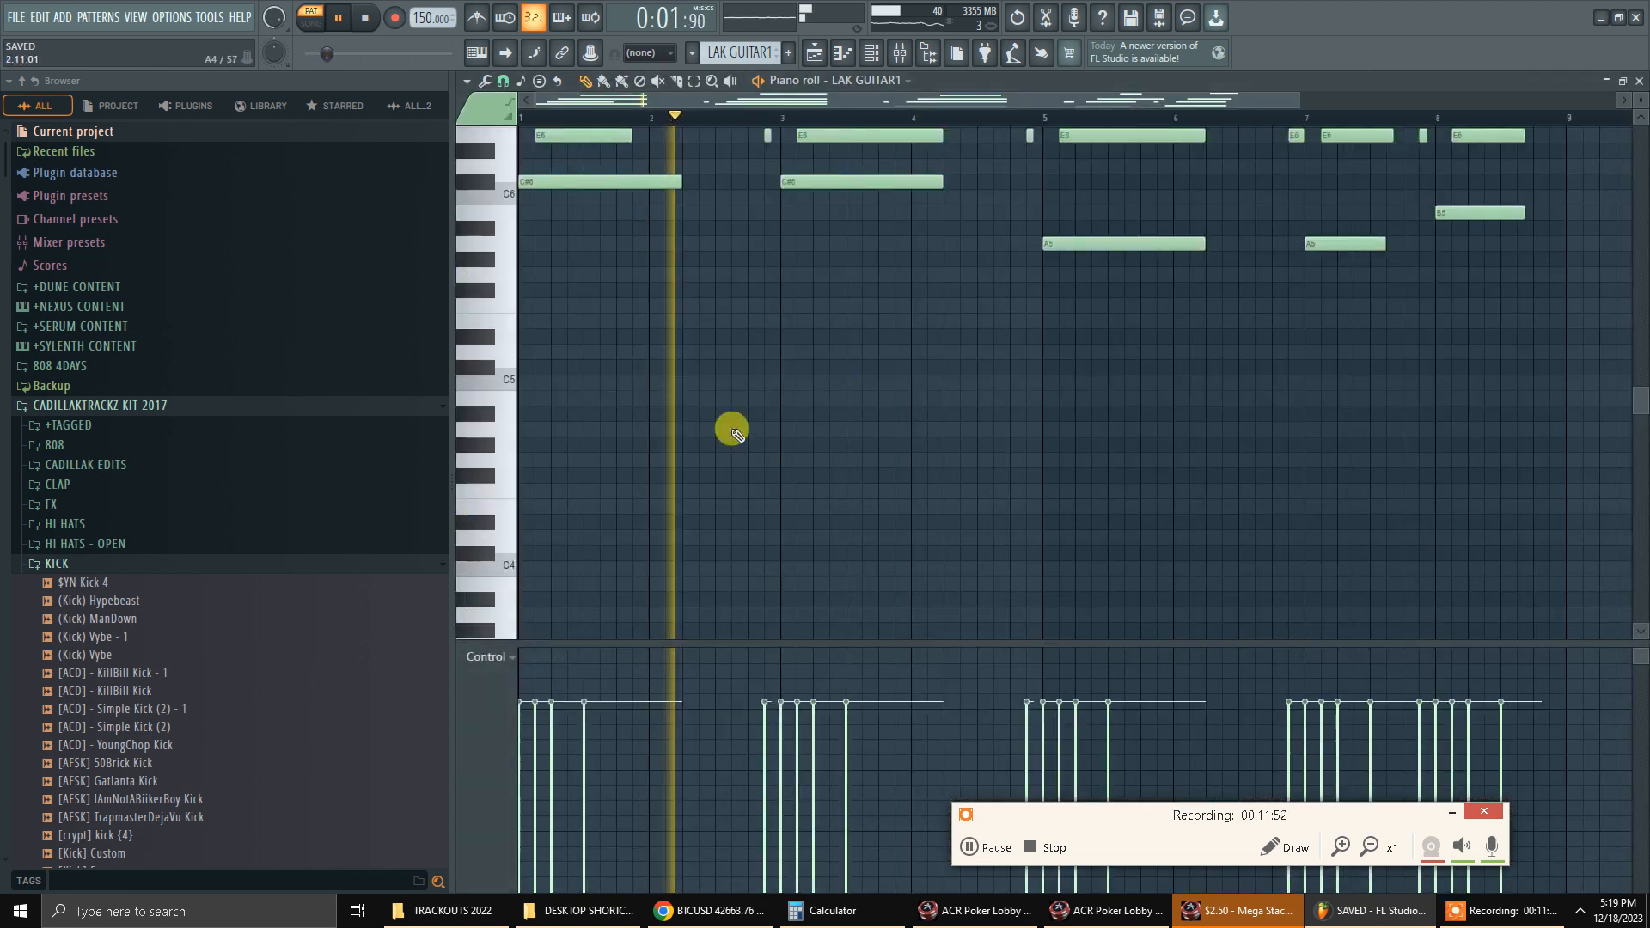
{"action": "key", "text": "space"}
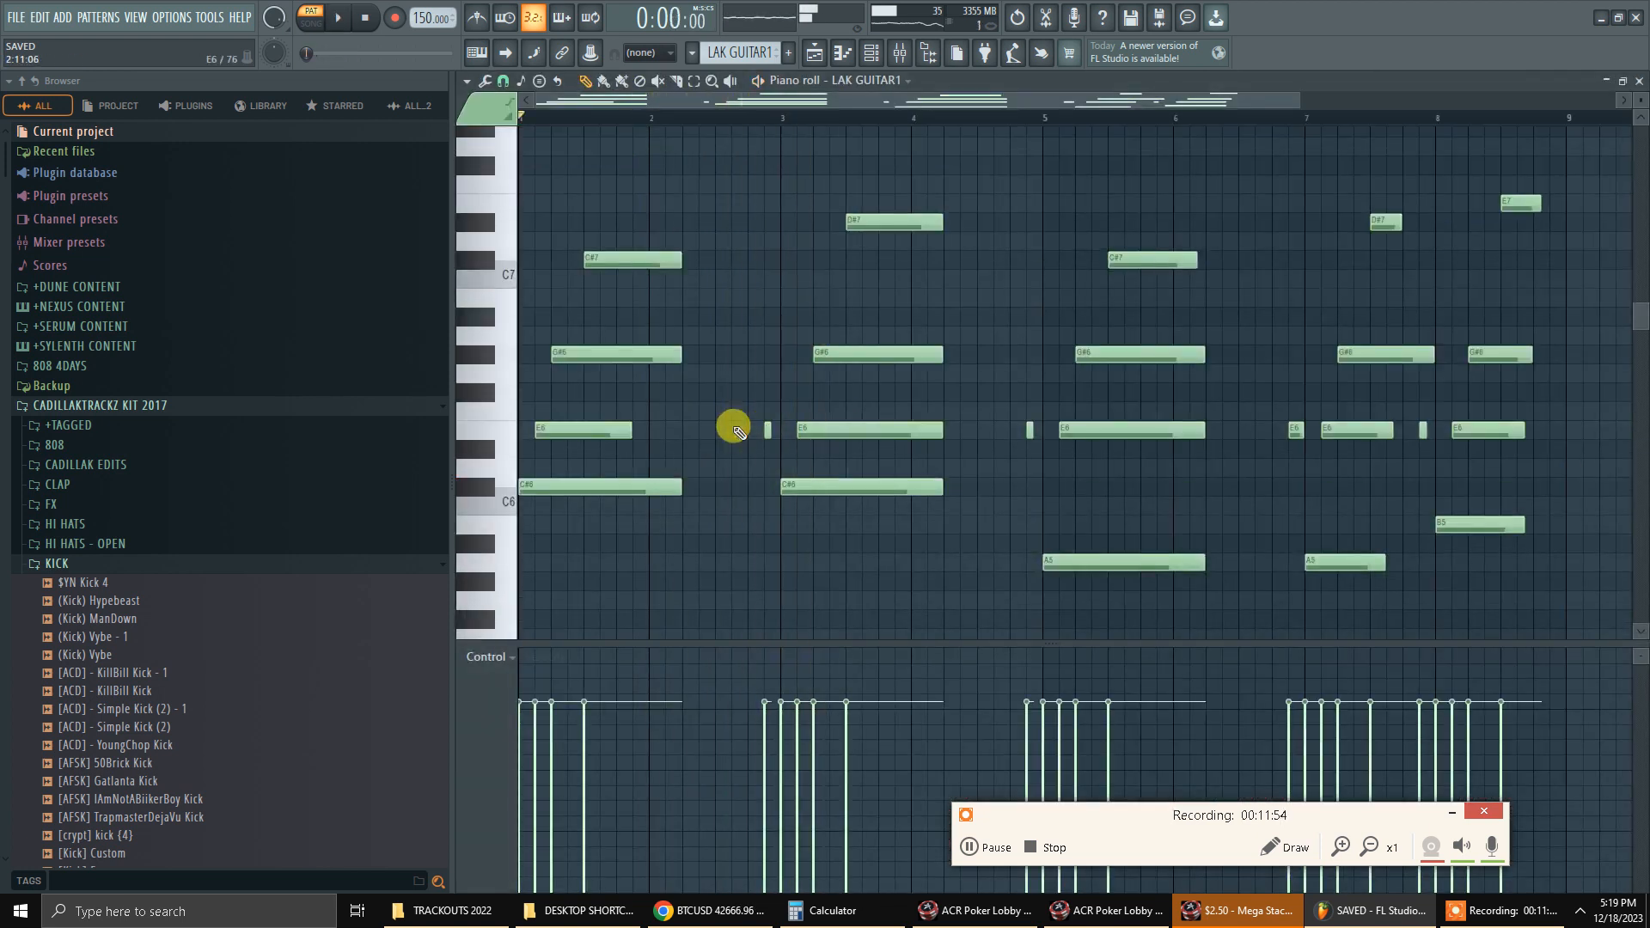
{"action": "key", "text": "ctrl+a"}
{"action": "key", "text": "F6"}
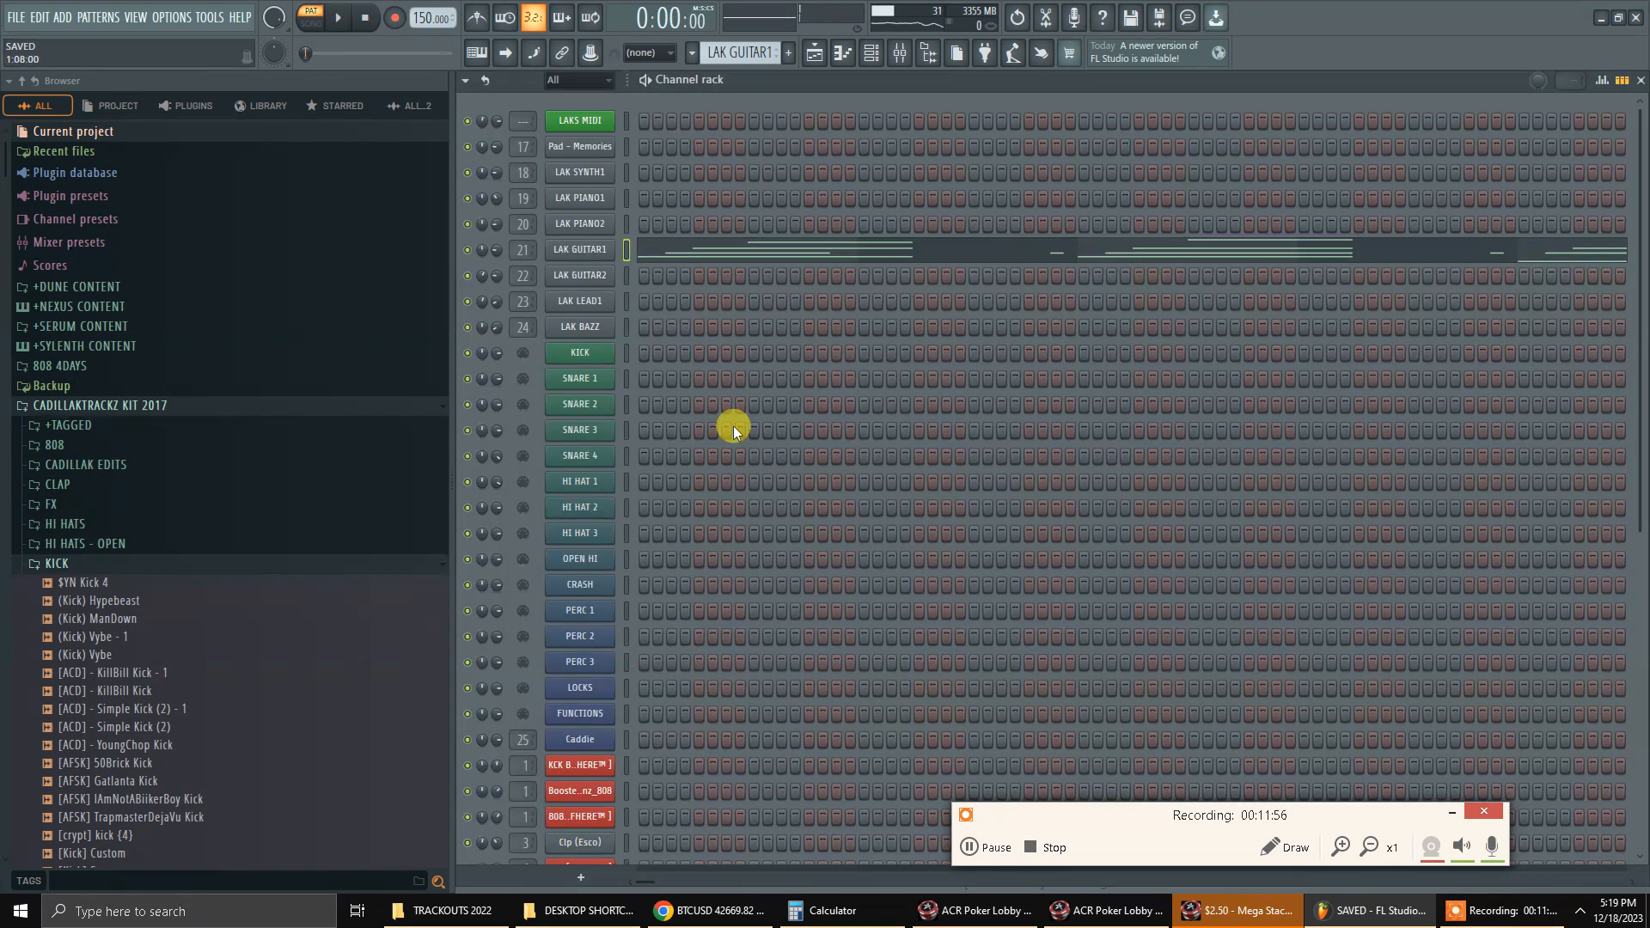
{"action": "key", "text": "F7"}
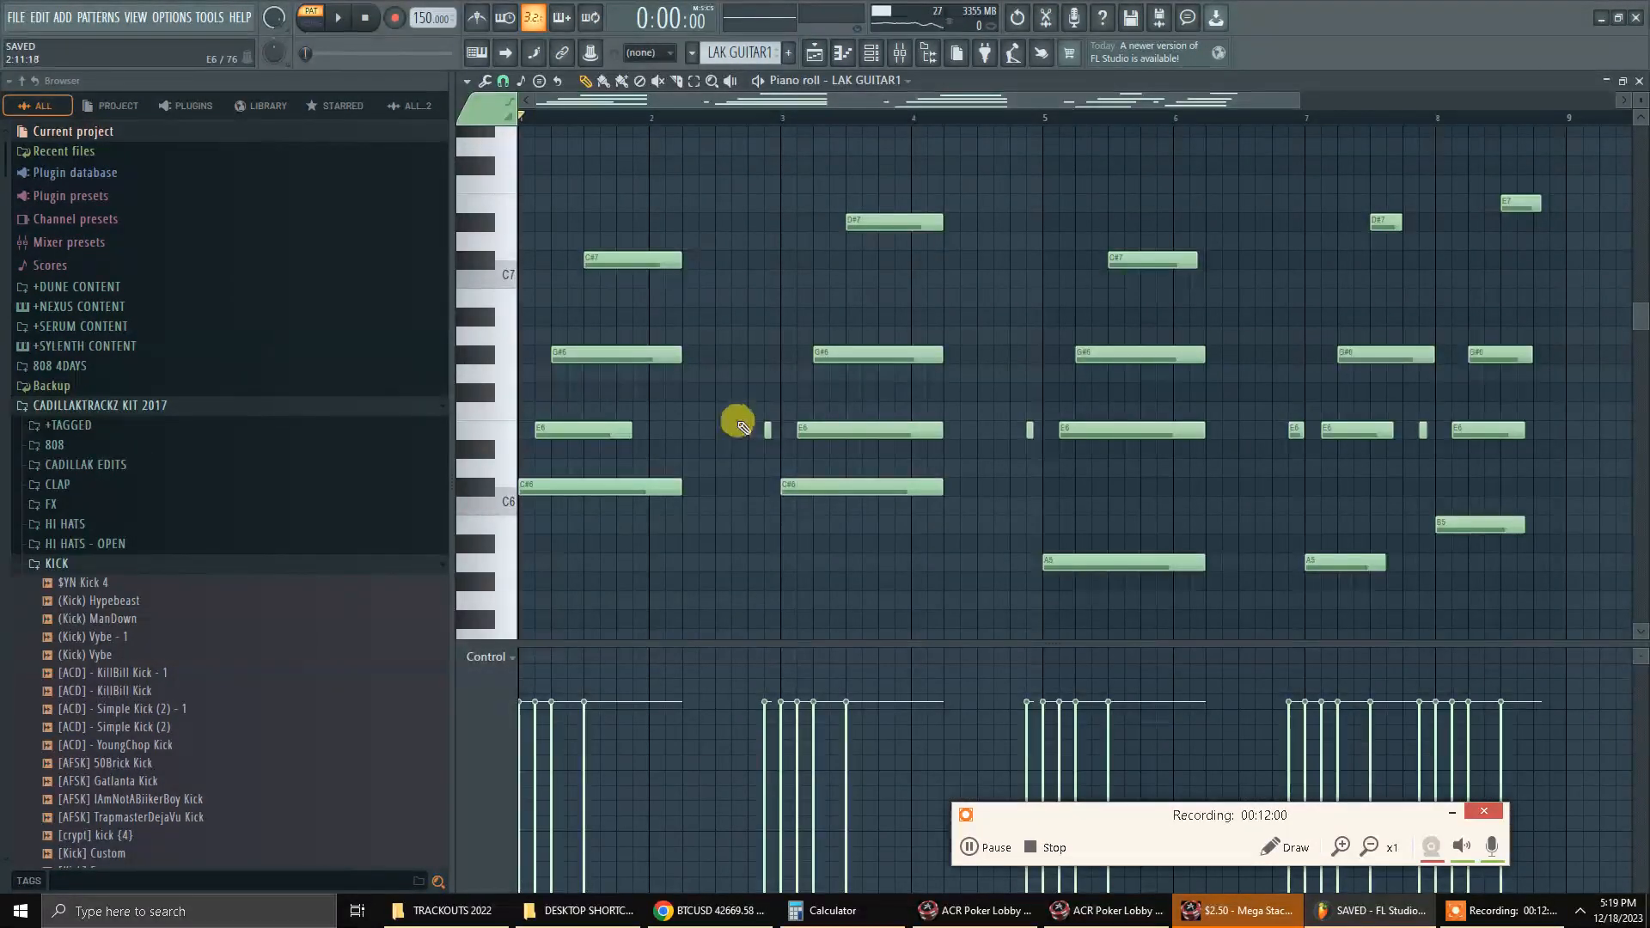
{"action": "left_click", "coordinate": [467, 81]}
{"action": "mouse_move", "coordinate": [554, 99]}
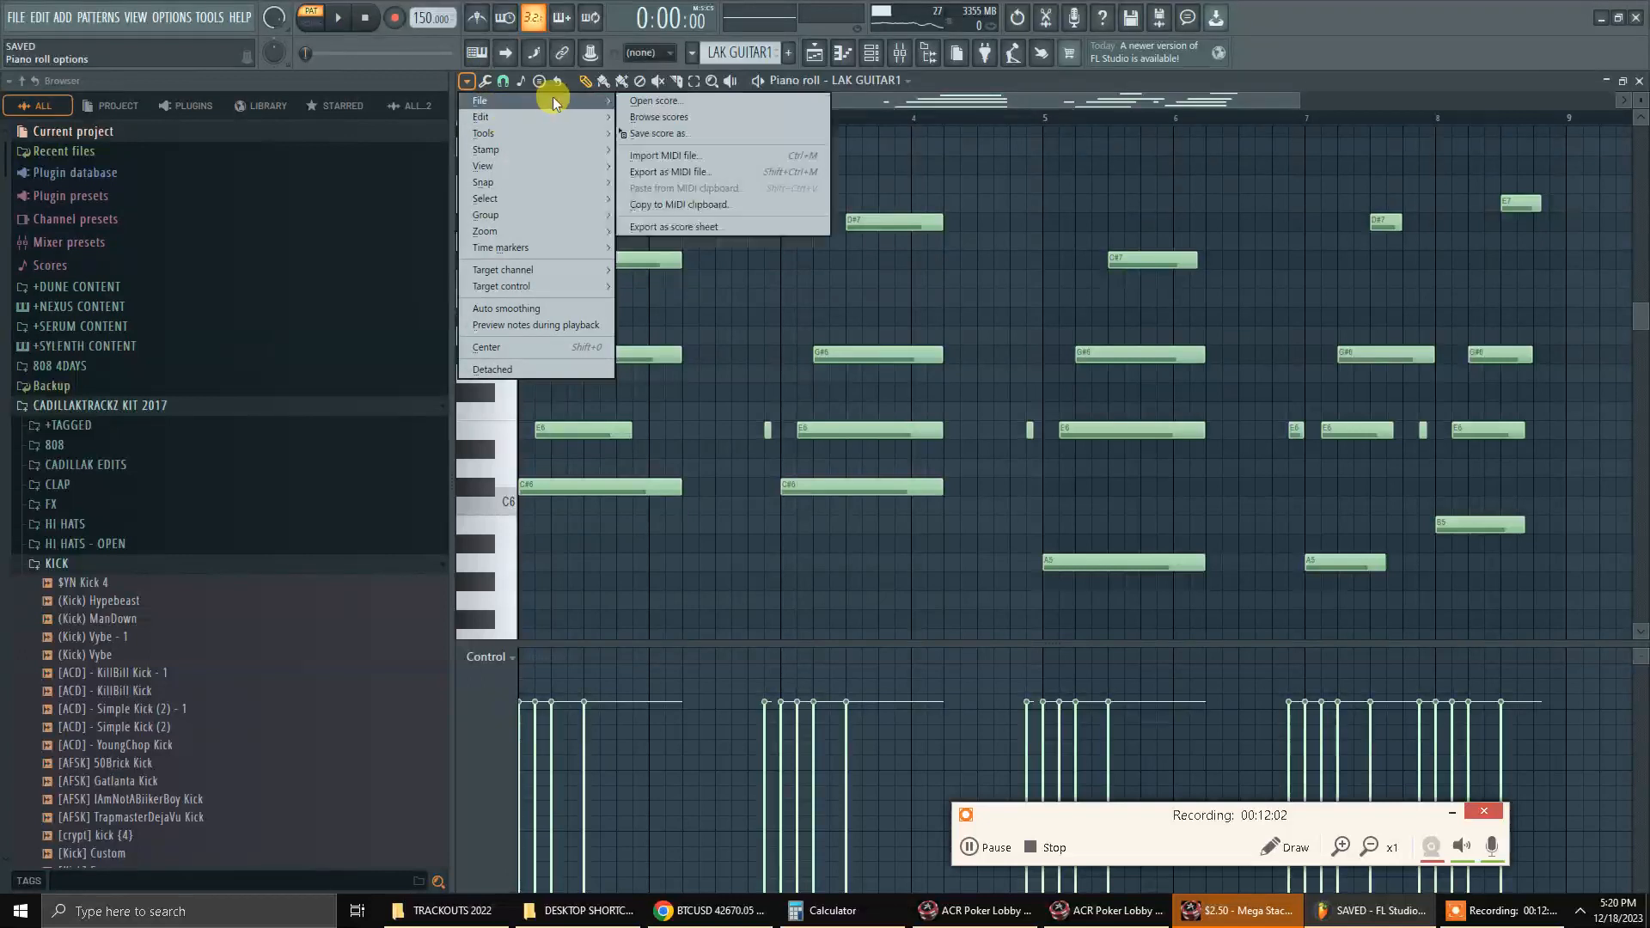
{"action": "left_click", "coordinate": [718, 160]}
{"action": "left_click", "coordinate": [765, 436]}
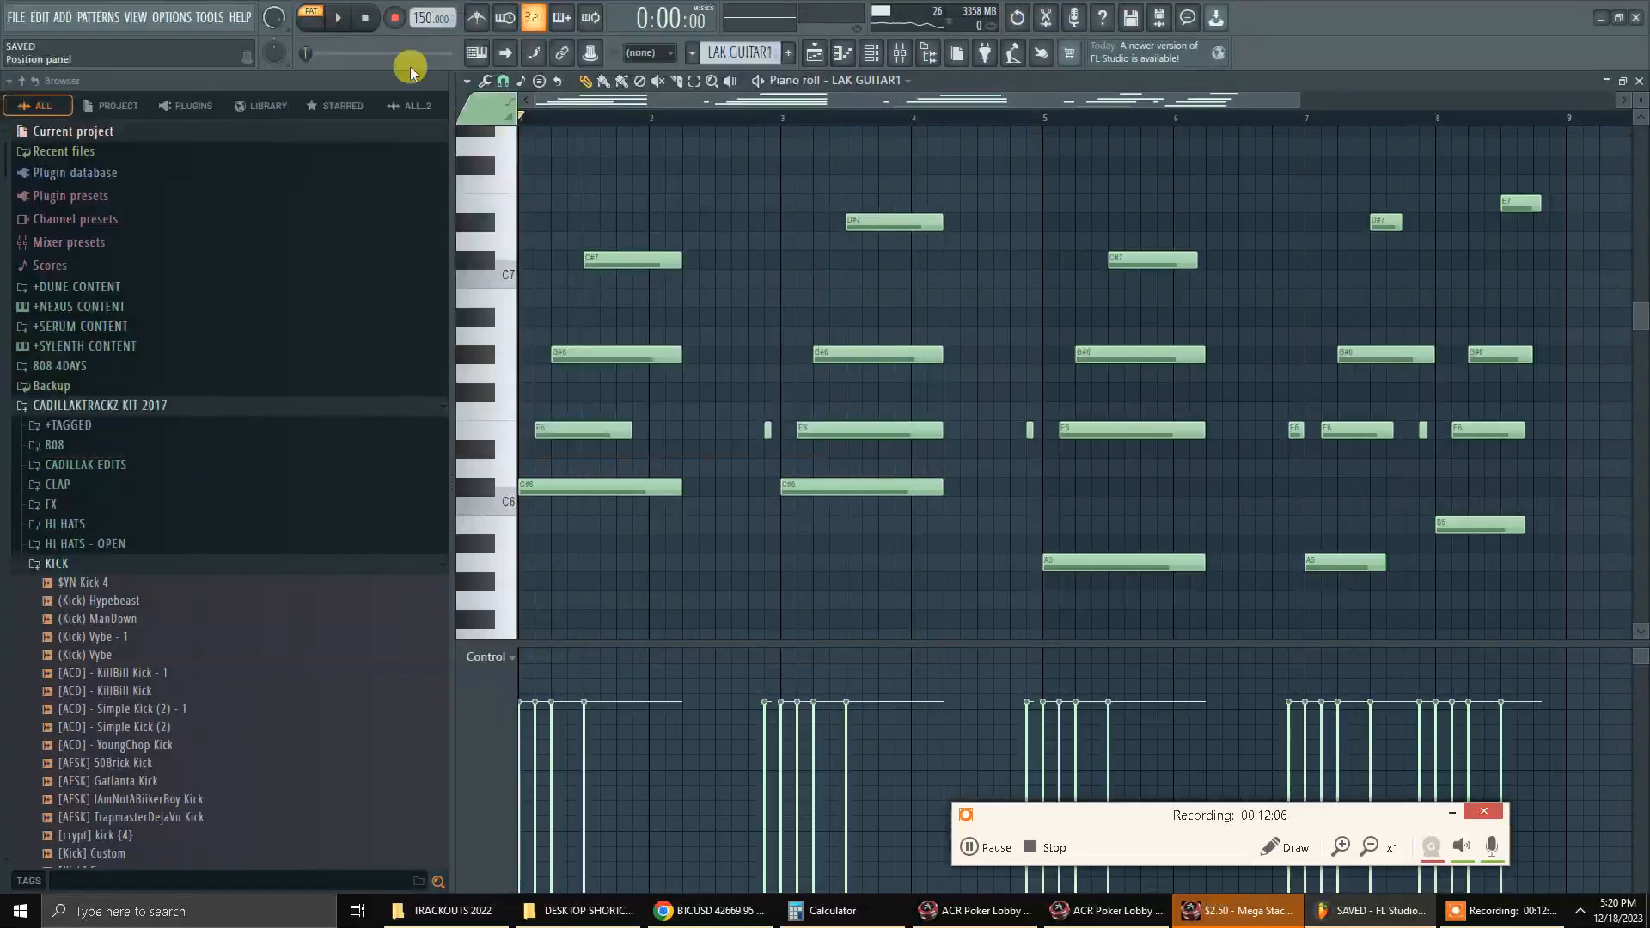
Open the MIDI export dialog, add a date modified column, sort the files by it, widen the Name column and cancel.
{"action": "left_click", "coordinate": [469, 80]}
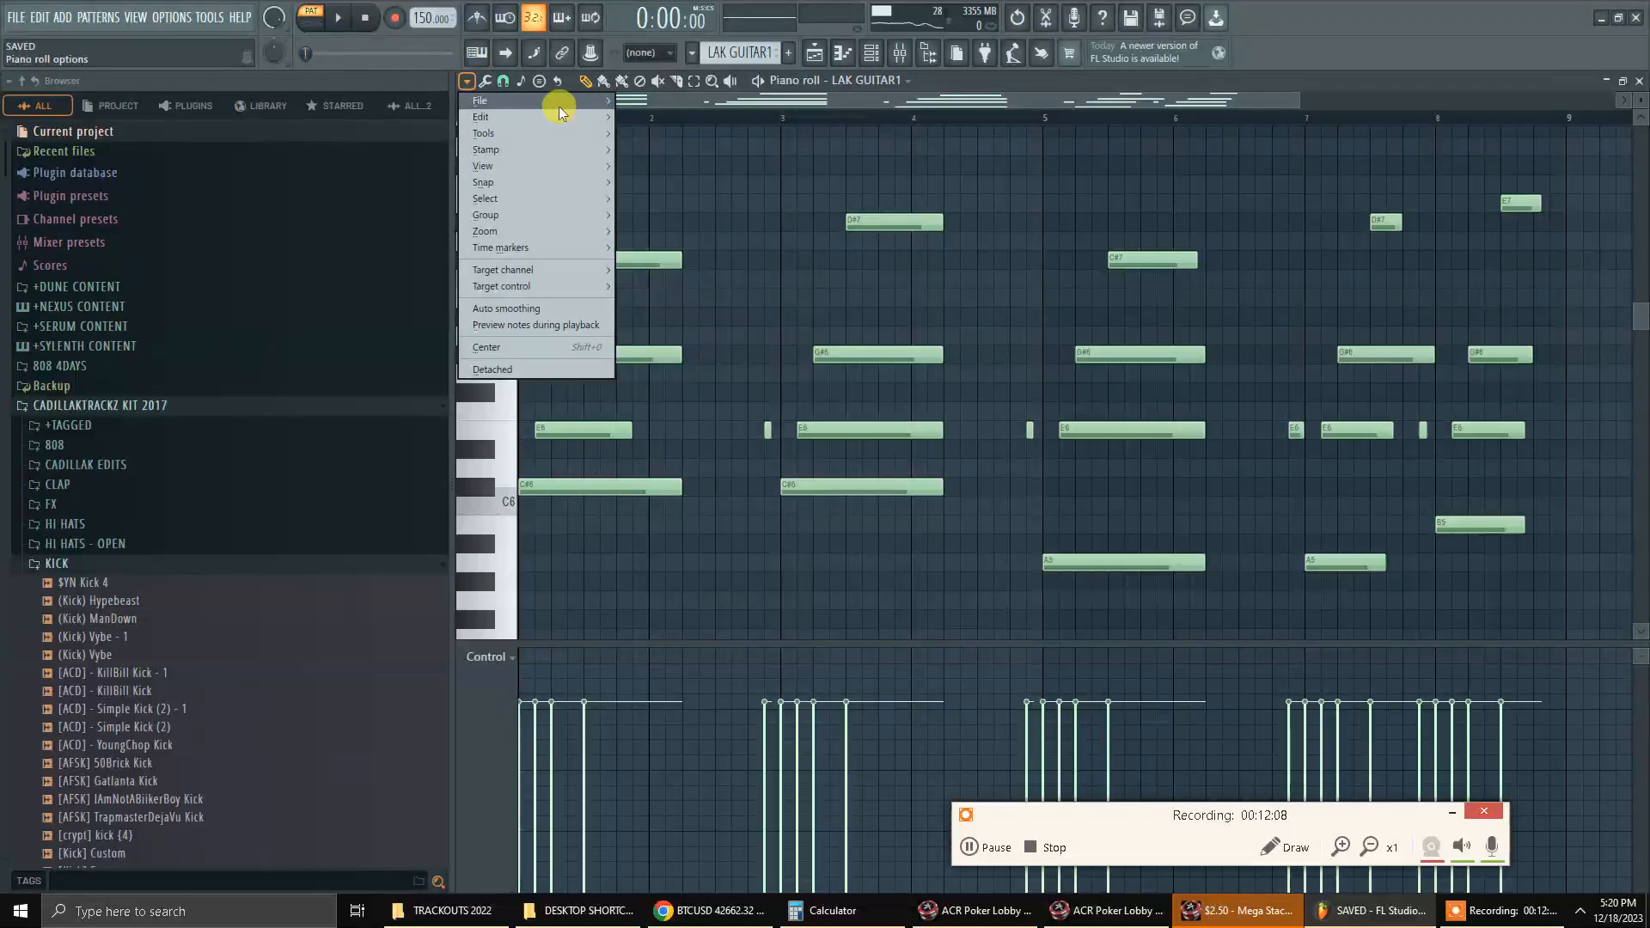
{"action": "mouse_move", "coordinate": [559, 103]}
{"action": "left_click", "coordinate": [684, 172]}
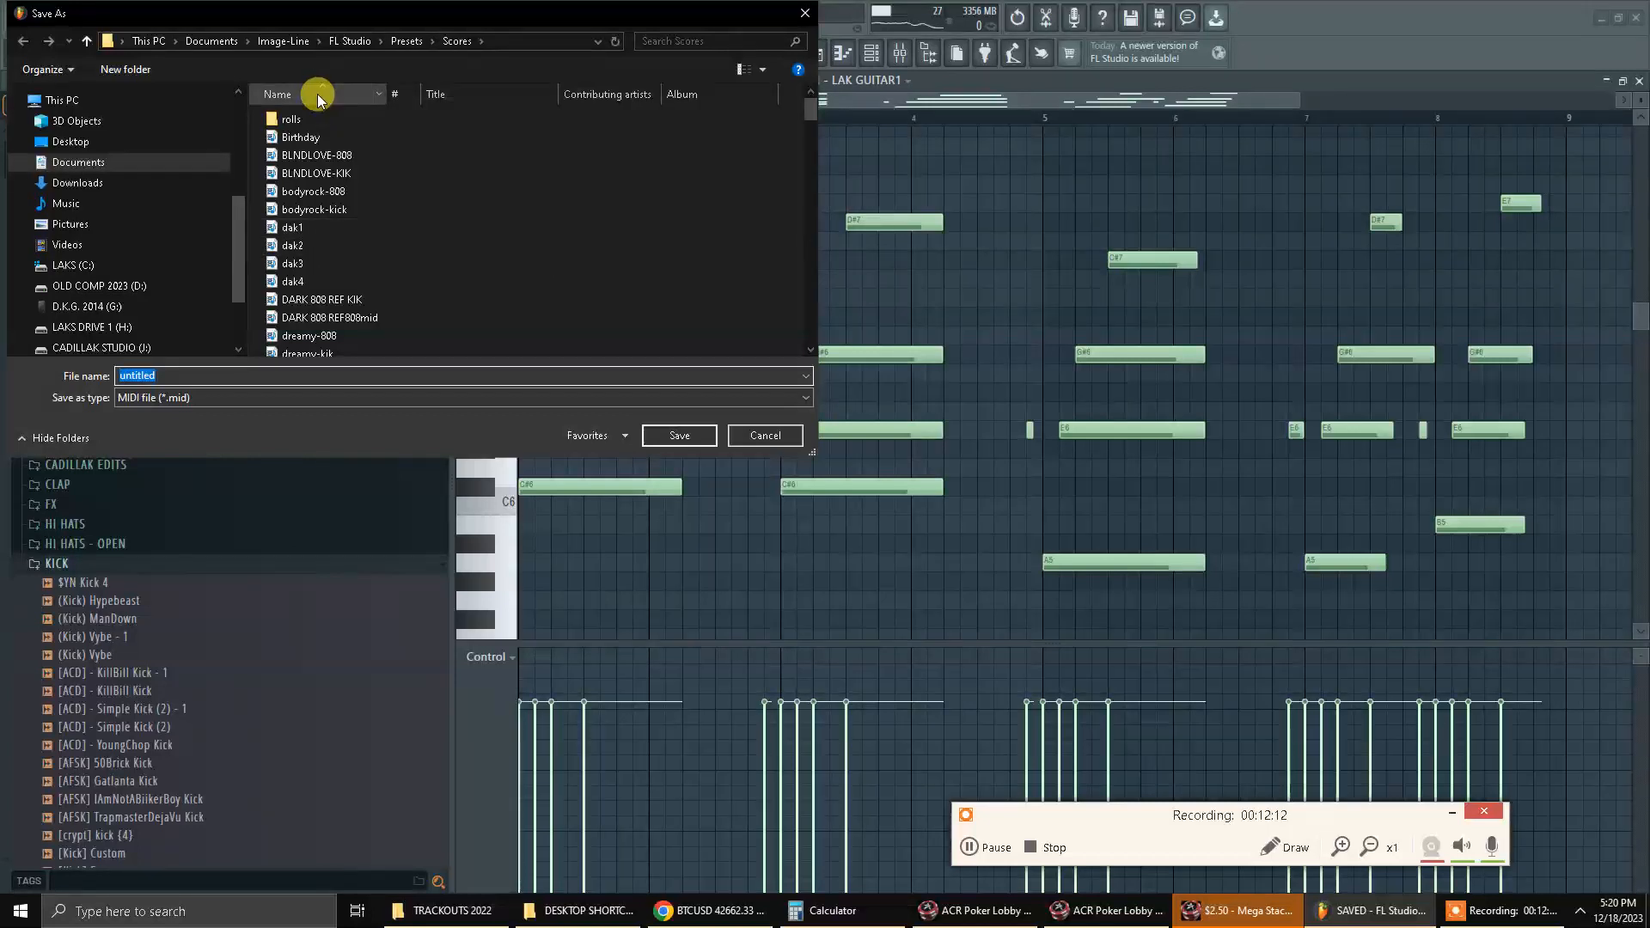
{"action": "right_click", "coordinate": [493, 96]}
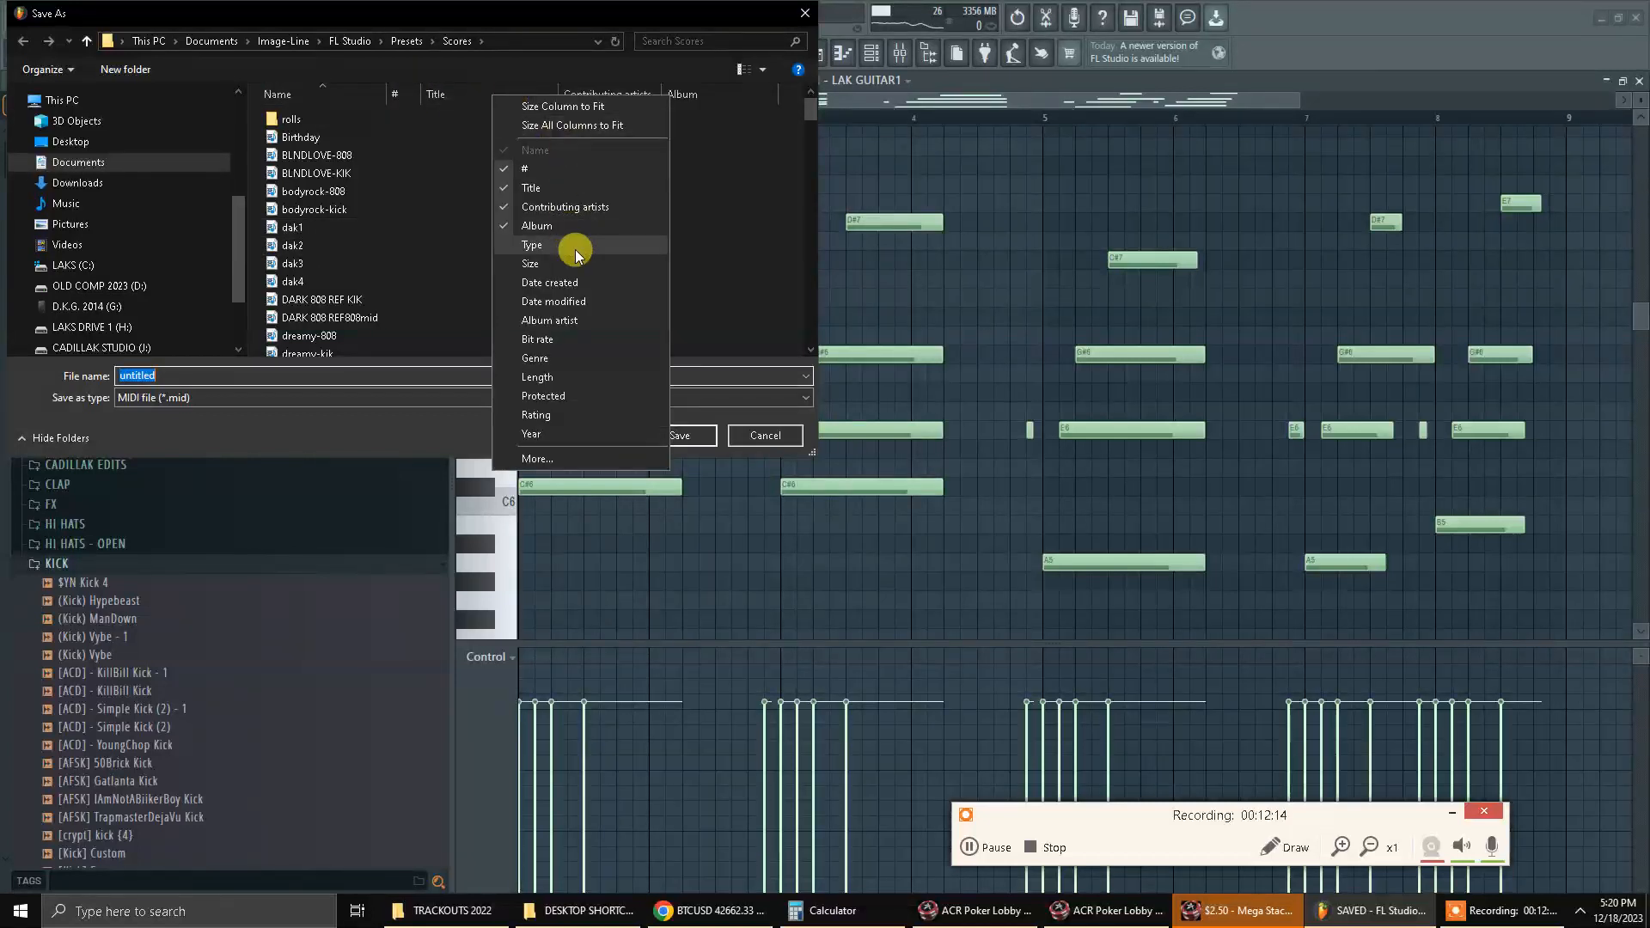
{"action": "left_click", "coordinate": [577, 301]}
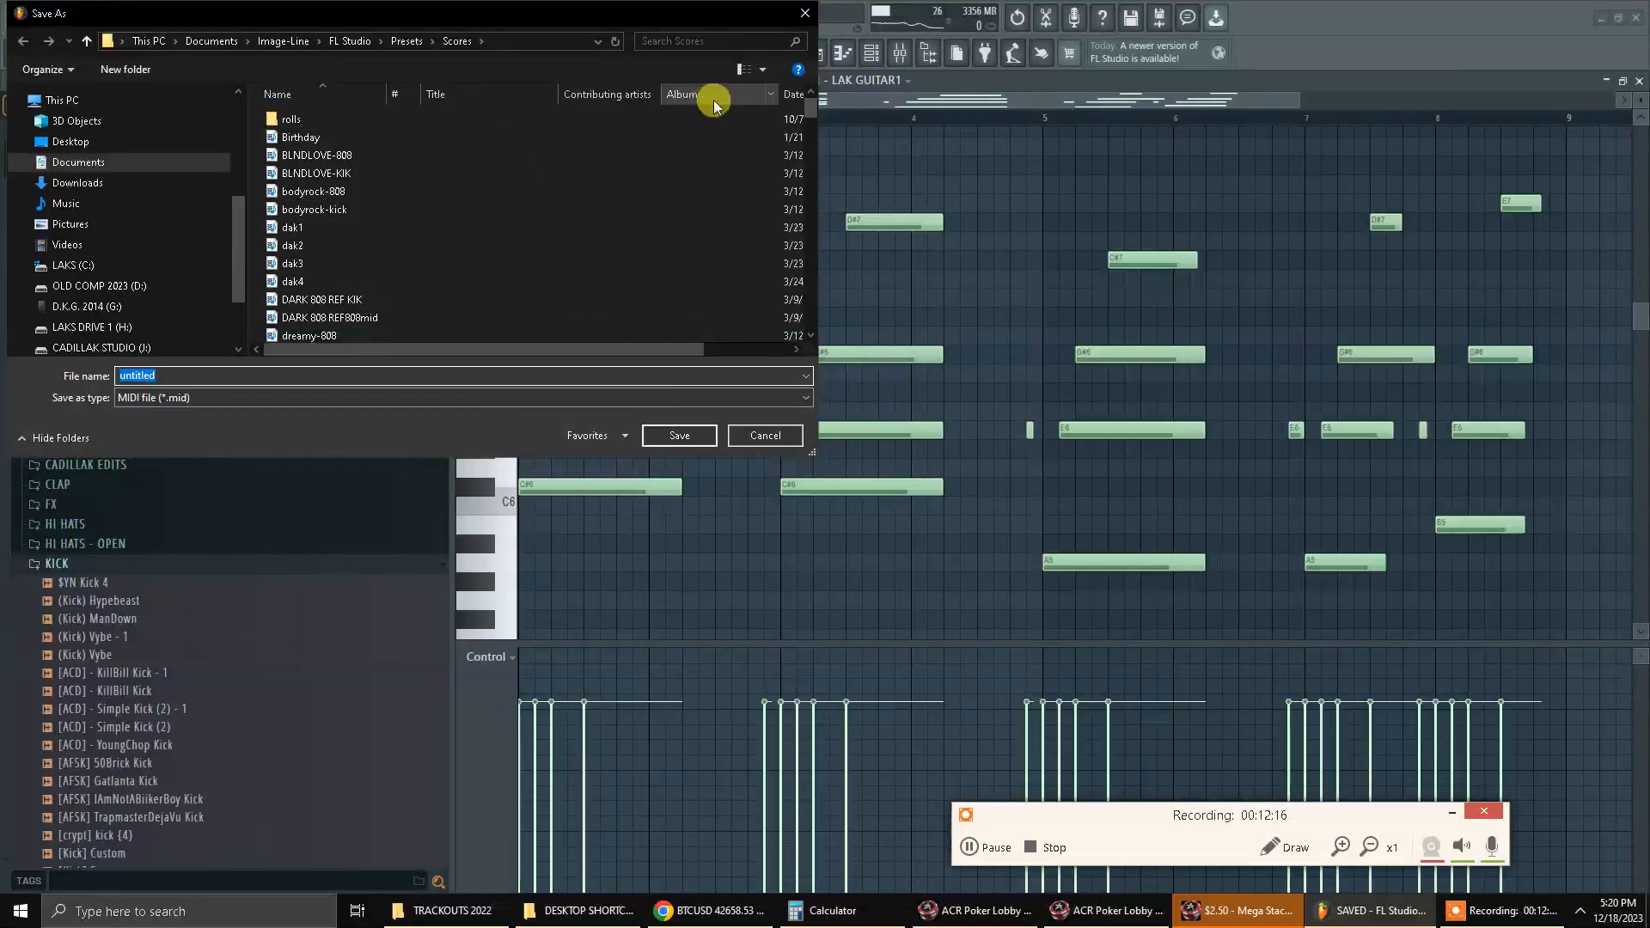
{"action": "left_click", "coordinate": [793, 96]}
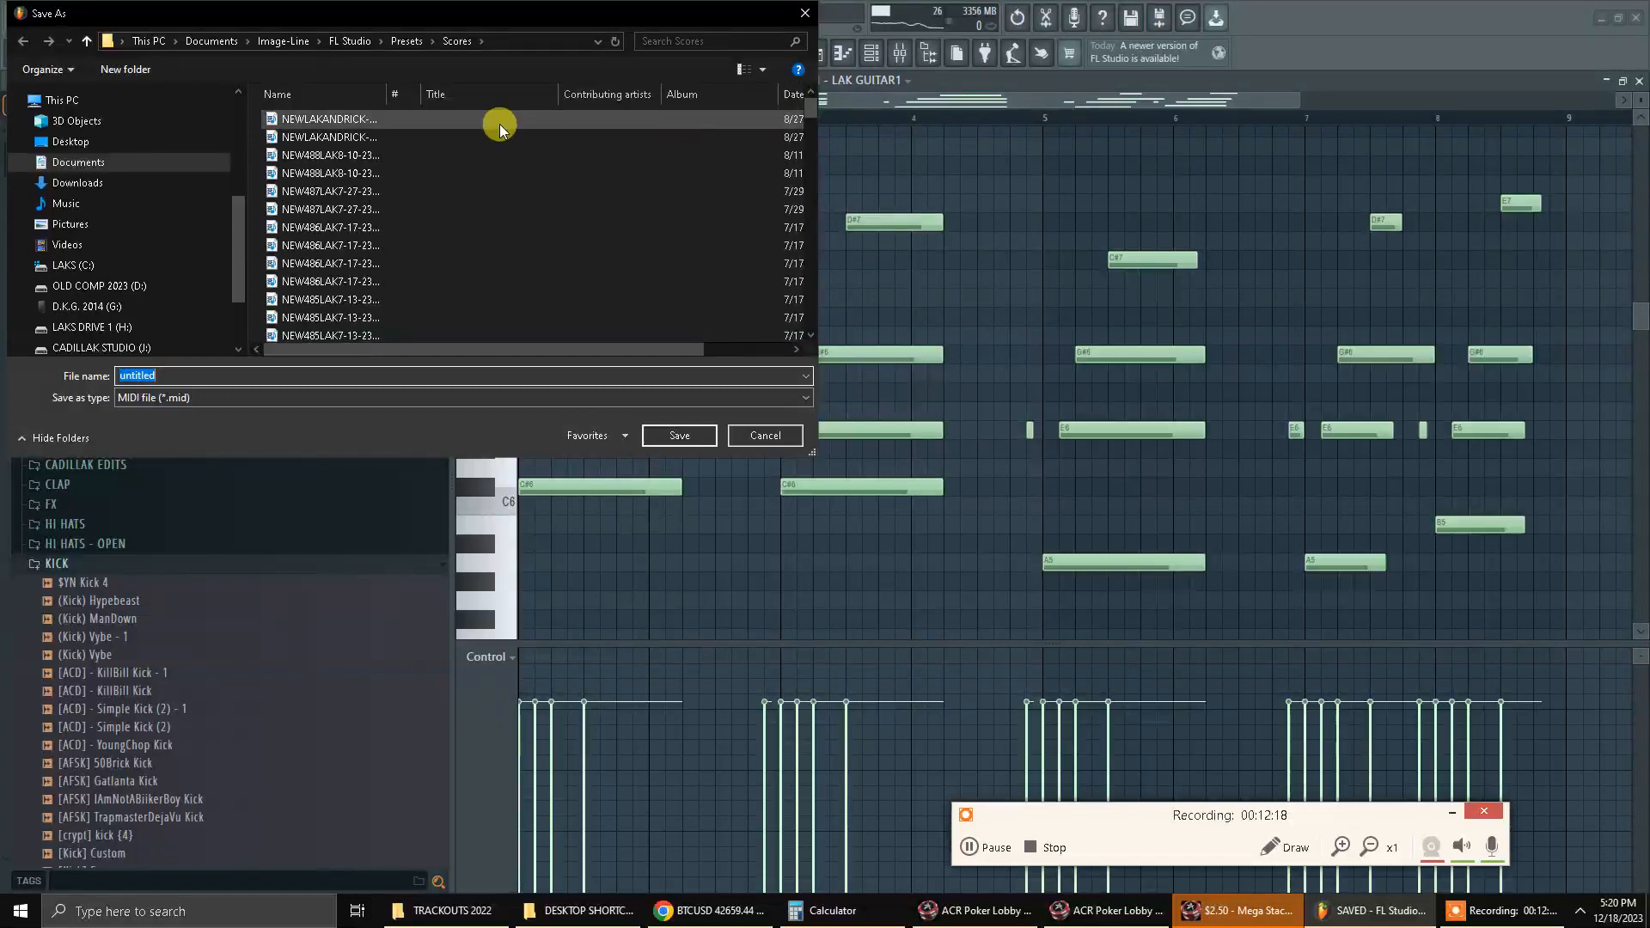
{"action": "left_click_drag", "start_coordinate": [387, 94], "coordinate": [492, 95]}
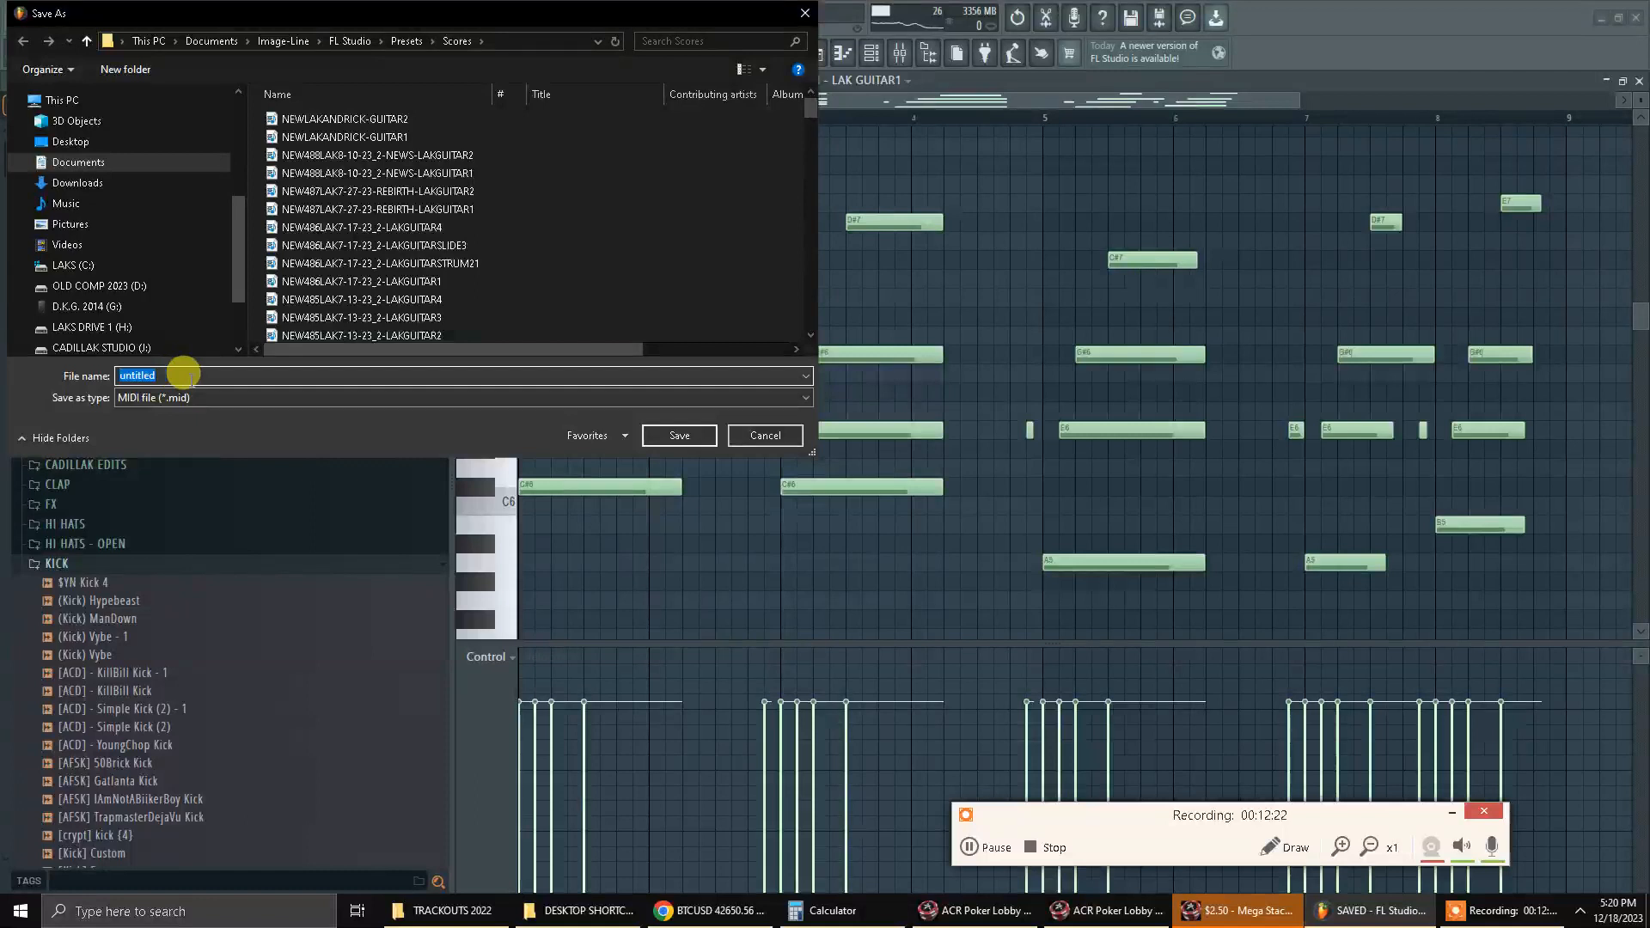
{"action": "left_click", "coordinate": [766, 436]}
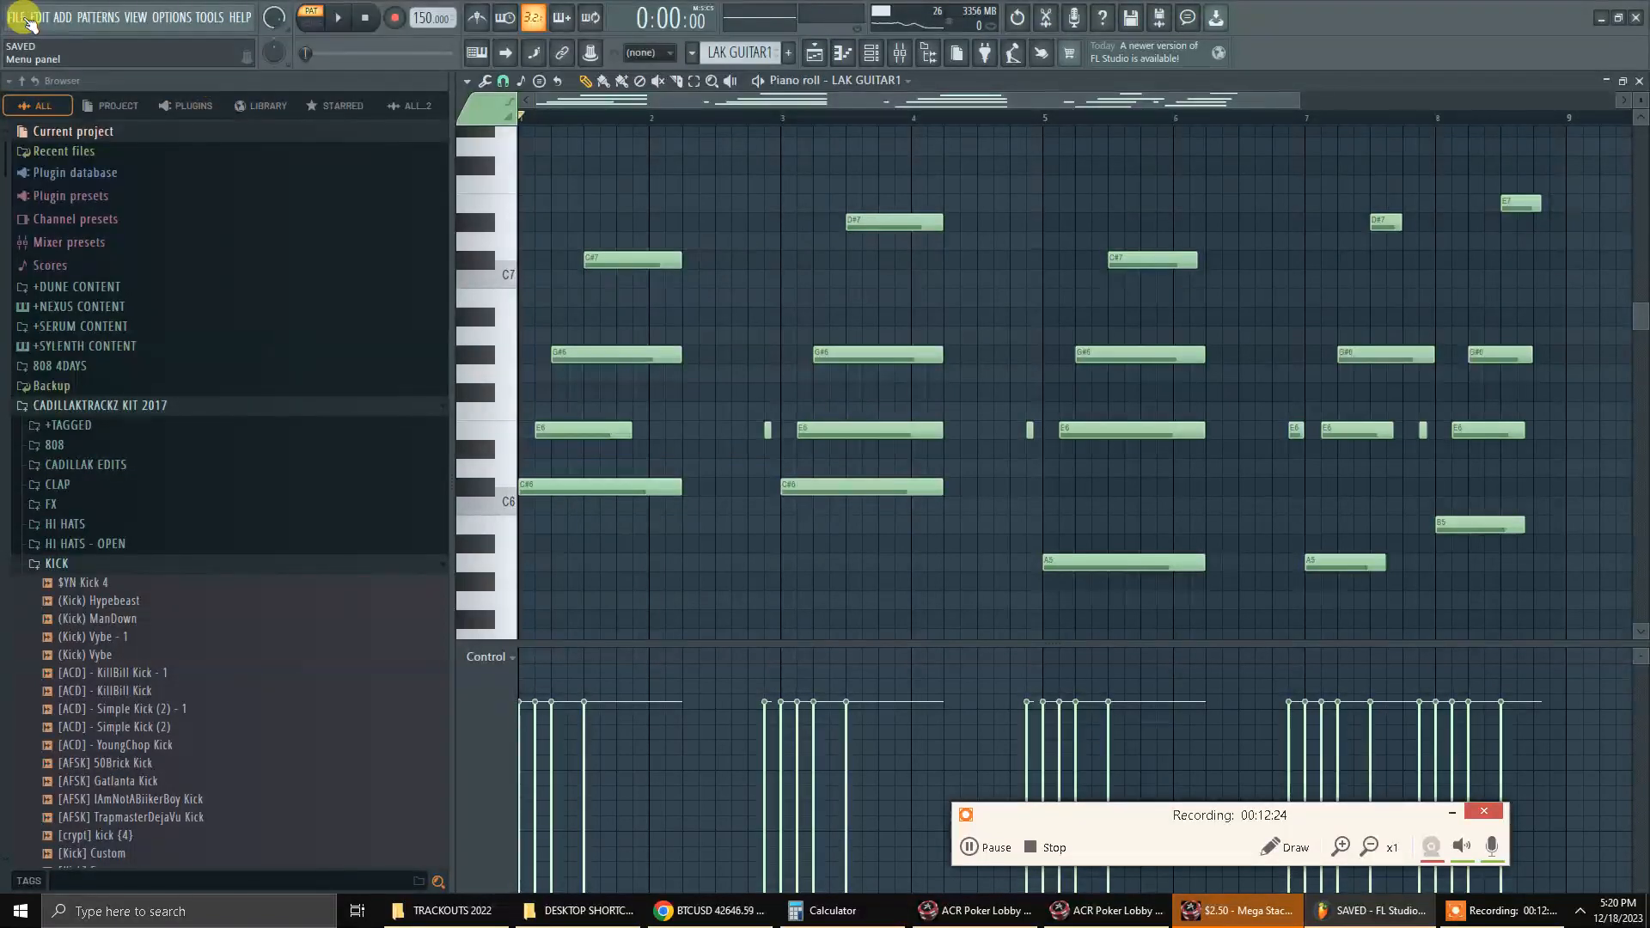
{"action": "left_click", "coordinate": [30, 19]}
{"action": "mouse_move", "coordinate": [57, 72]}
{"action": "left_click", "coordinate": [671, 272]}
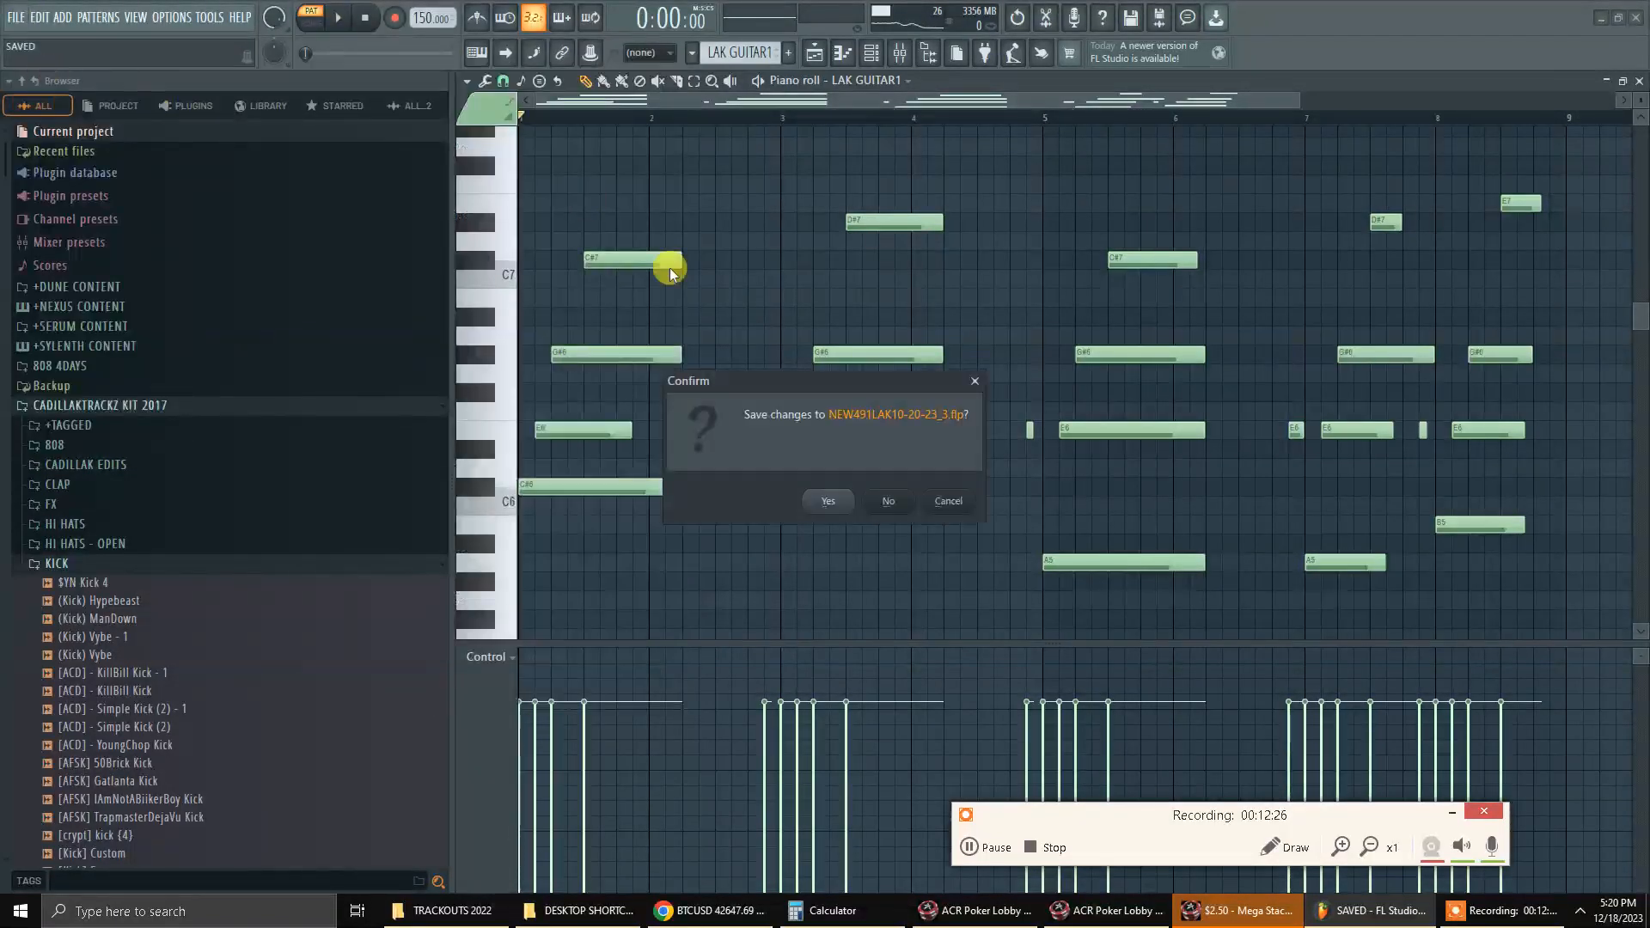
{"action": "left_click", "coordinate": [961, 503]}
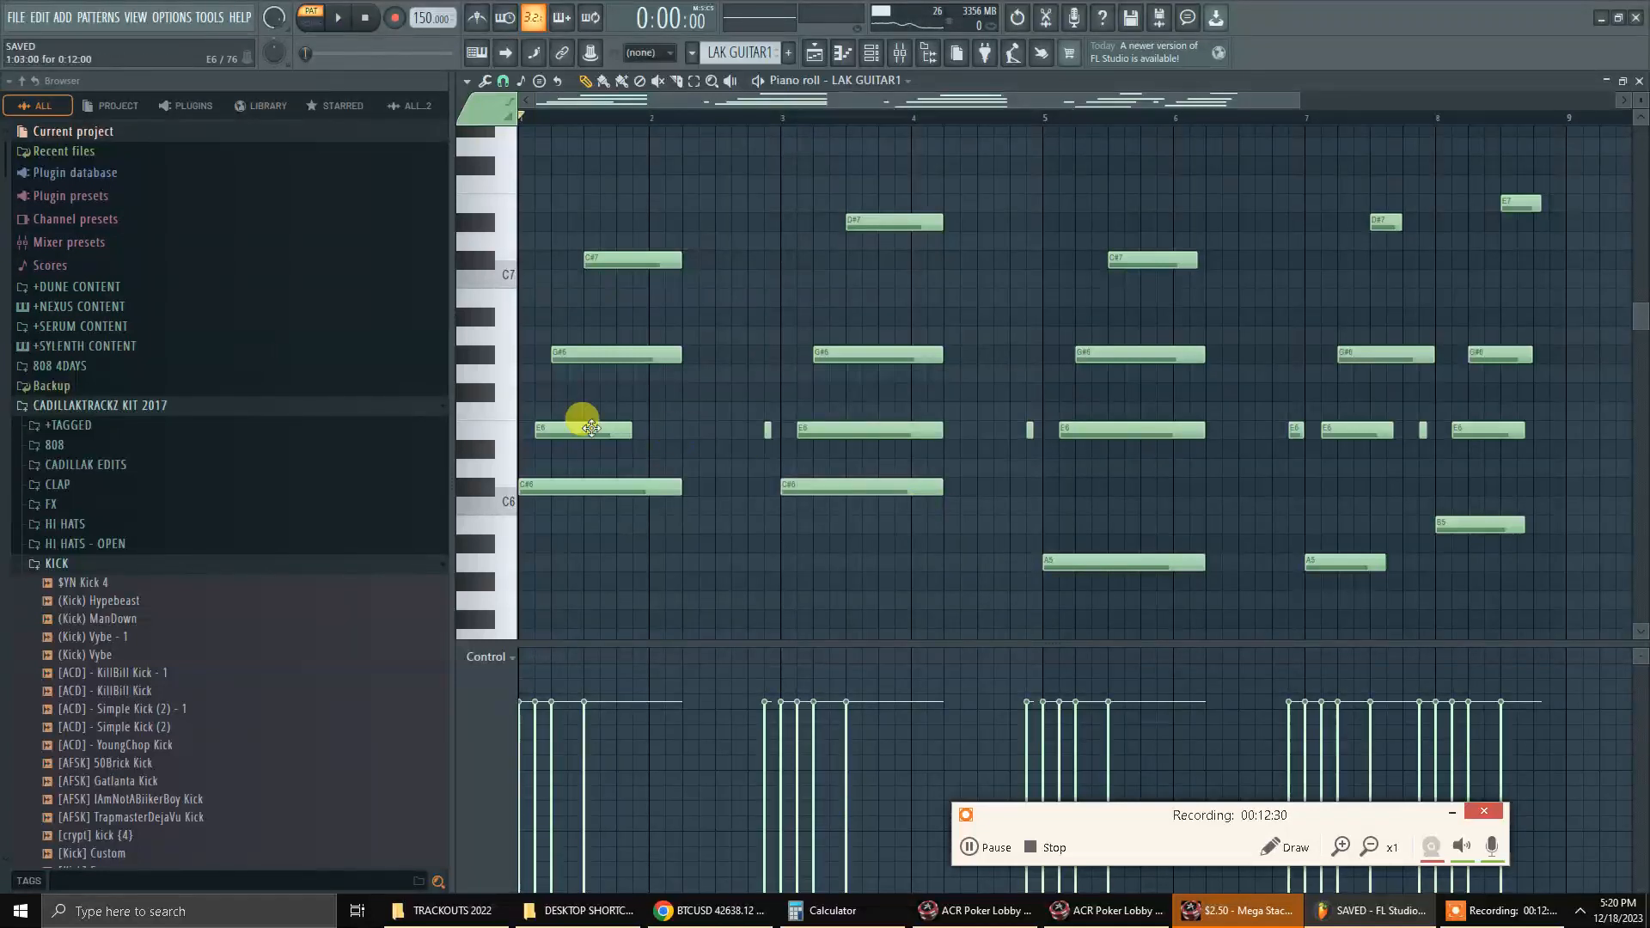
Copy the project's file name NEW491LAK10-20-23_3 from the project-opening dialog without opening the project.
{"action": "left_click", "coordinate": [17, 18]}
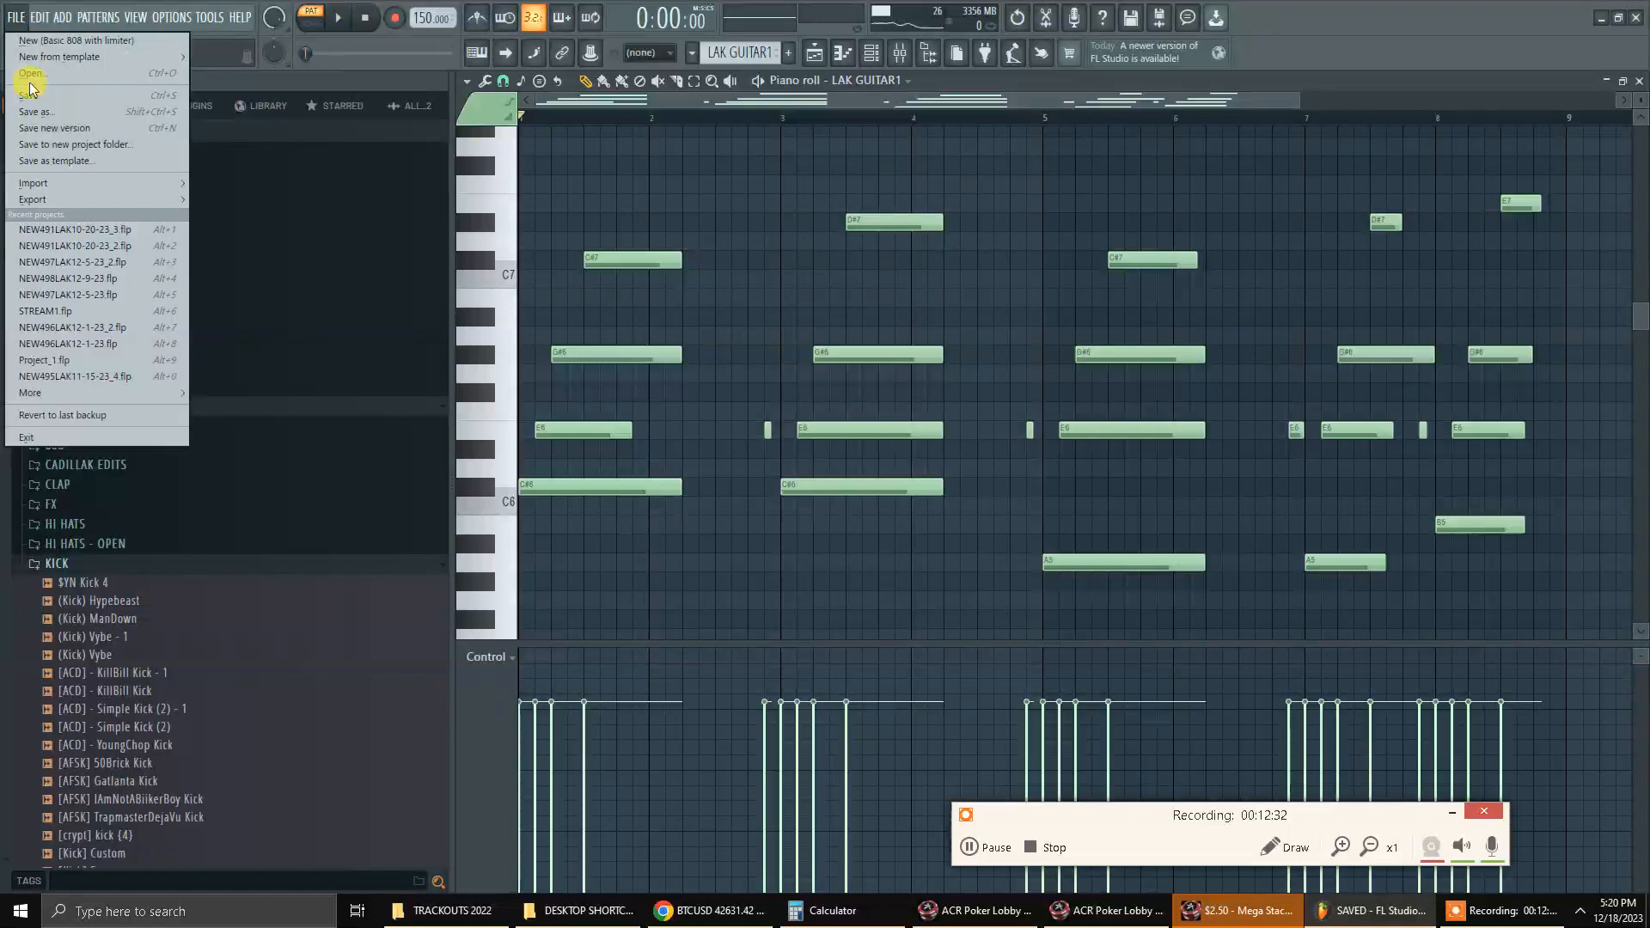
{"action": "left_click", "coordinate": [35, 59]}
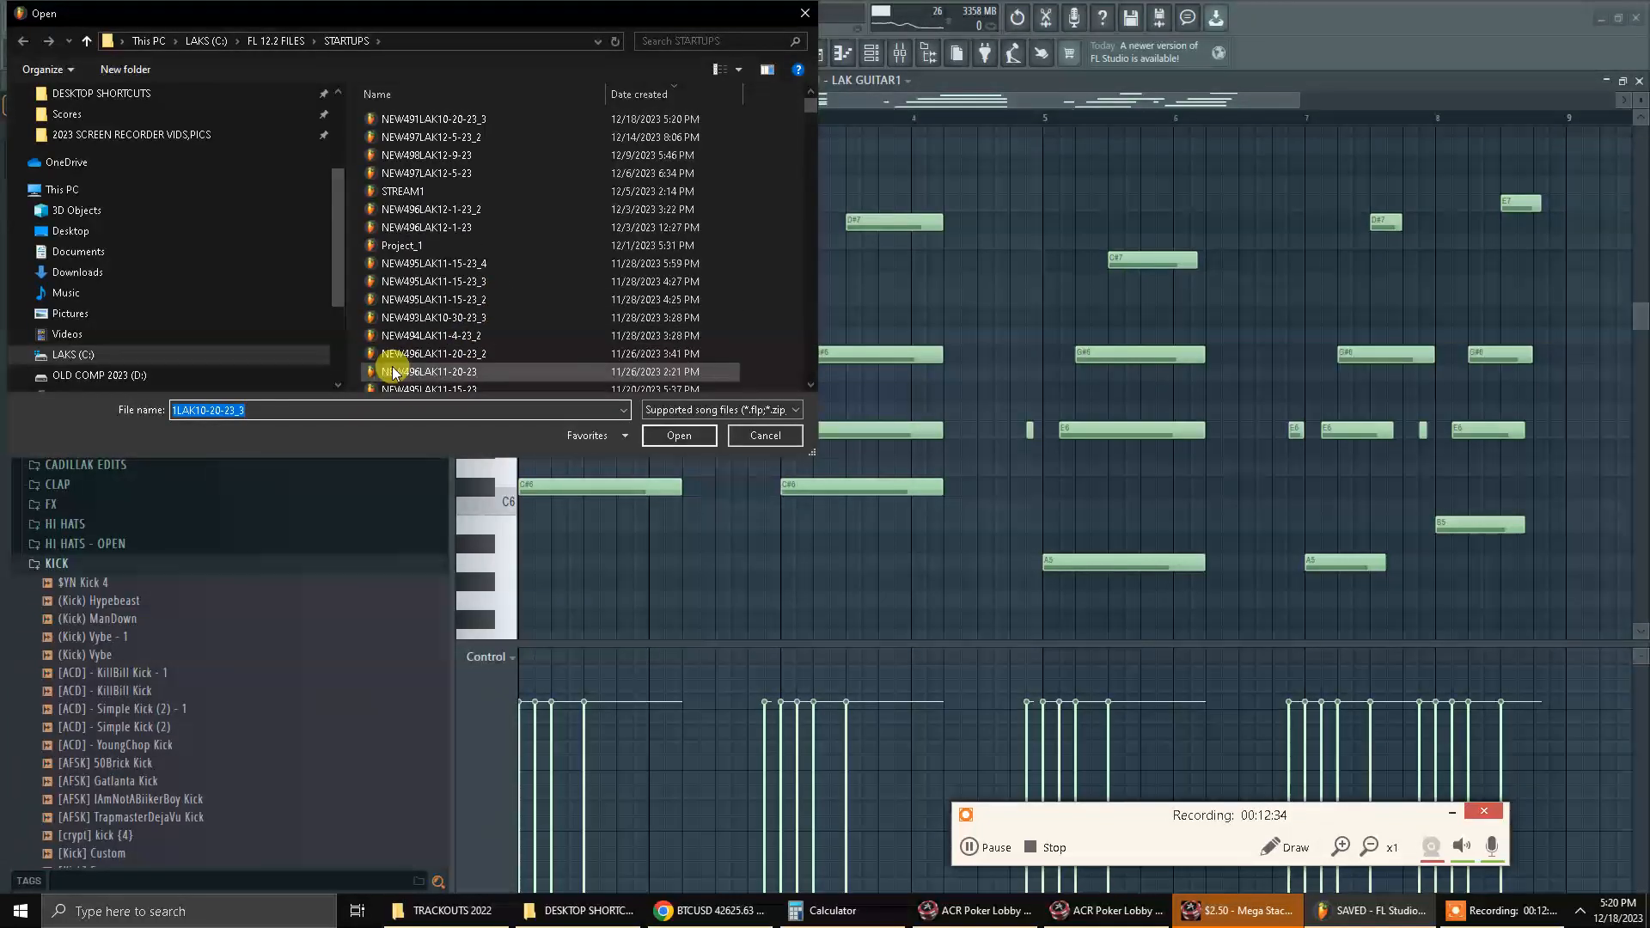
{"action": "left_click", "coordinate": [435, 120]}
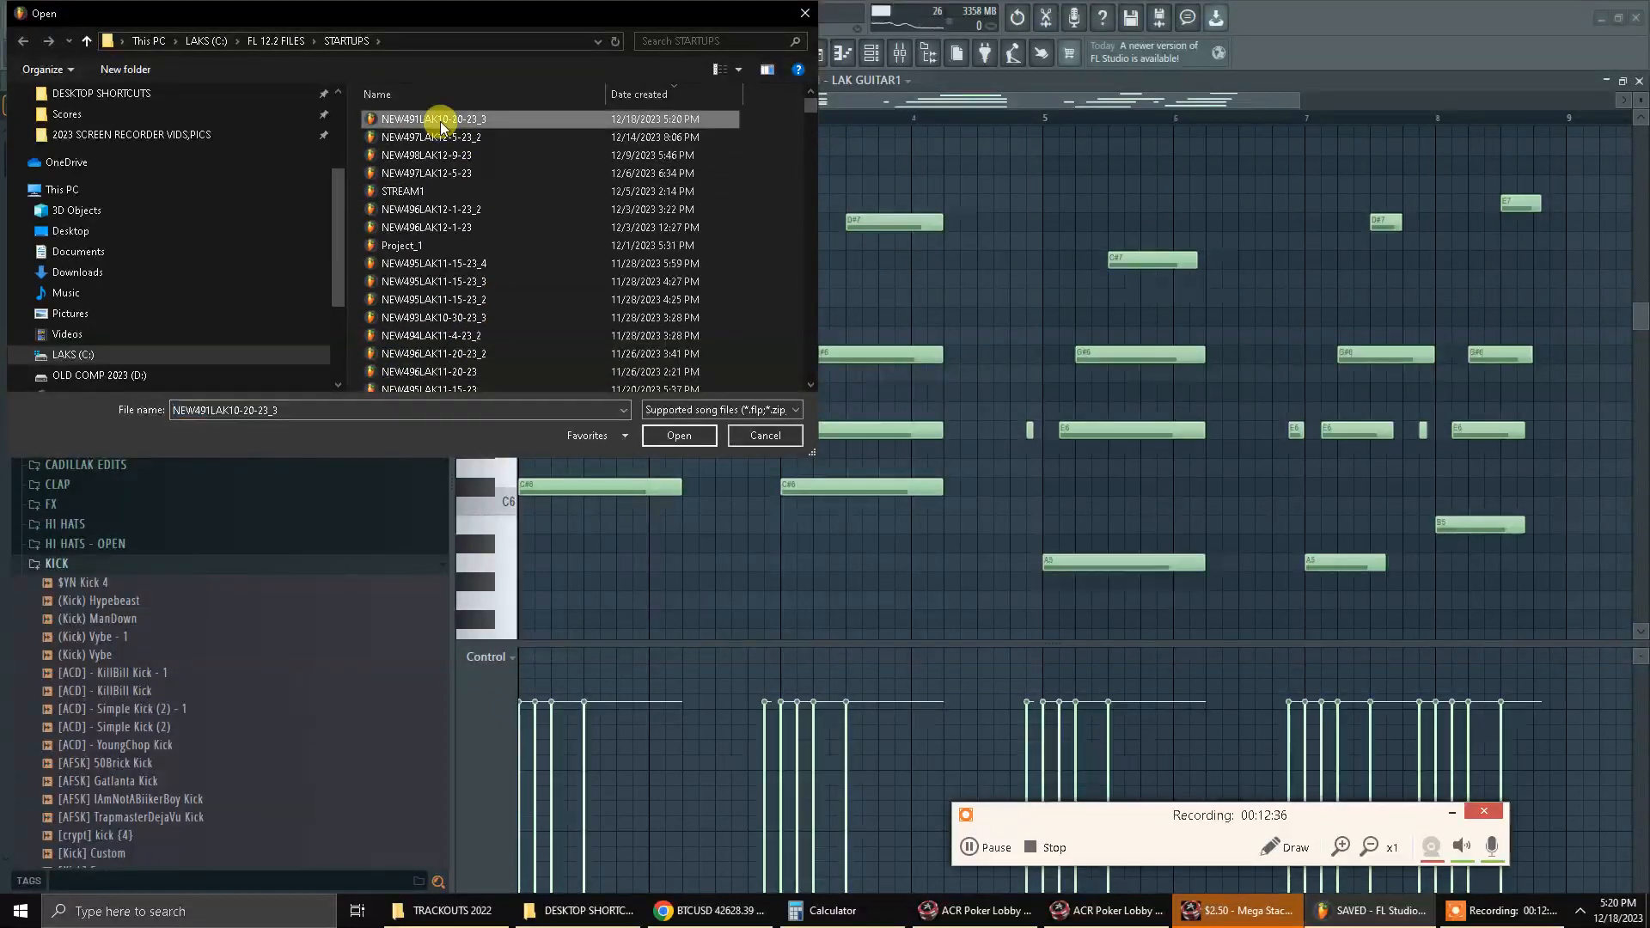
{"action": "left_click", "coordinate": [303, 404]}
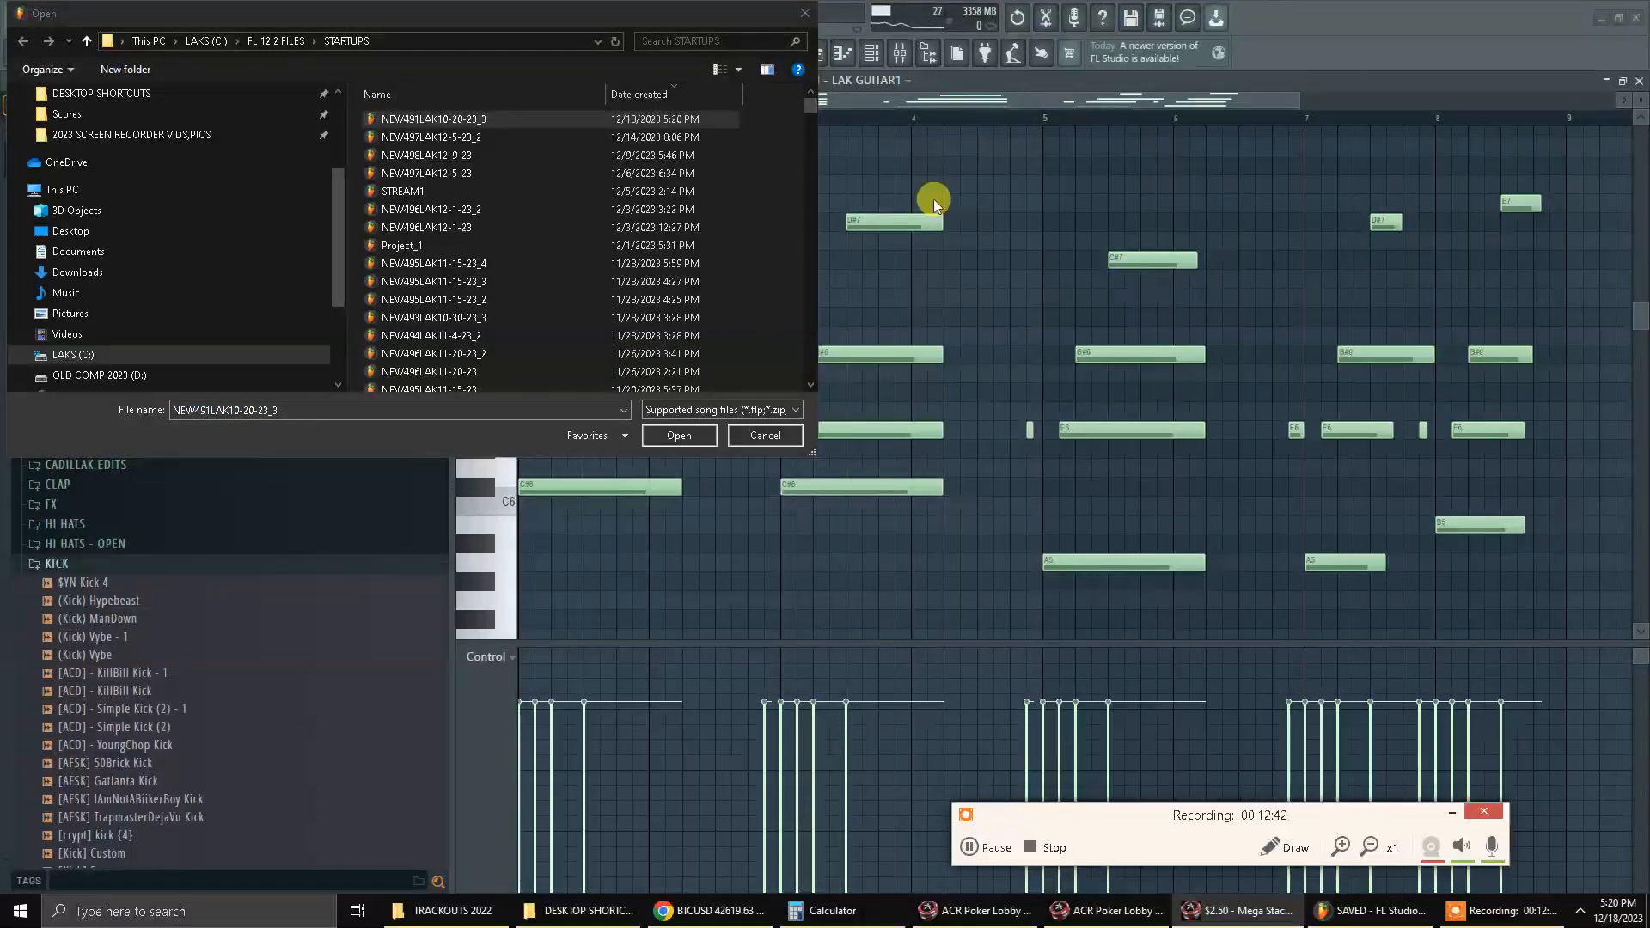
{"action": "left_click", "coordinate": [764, 436]}
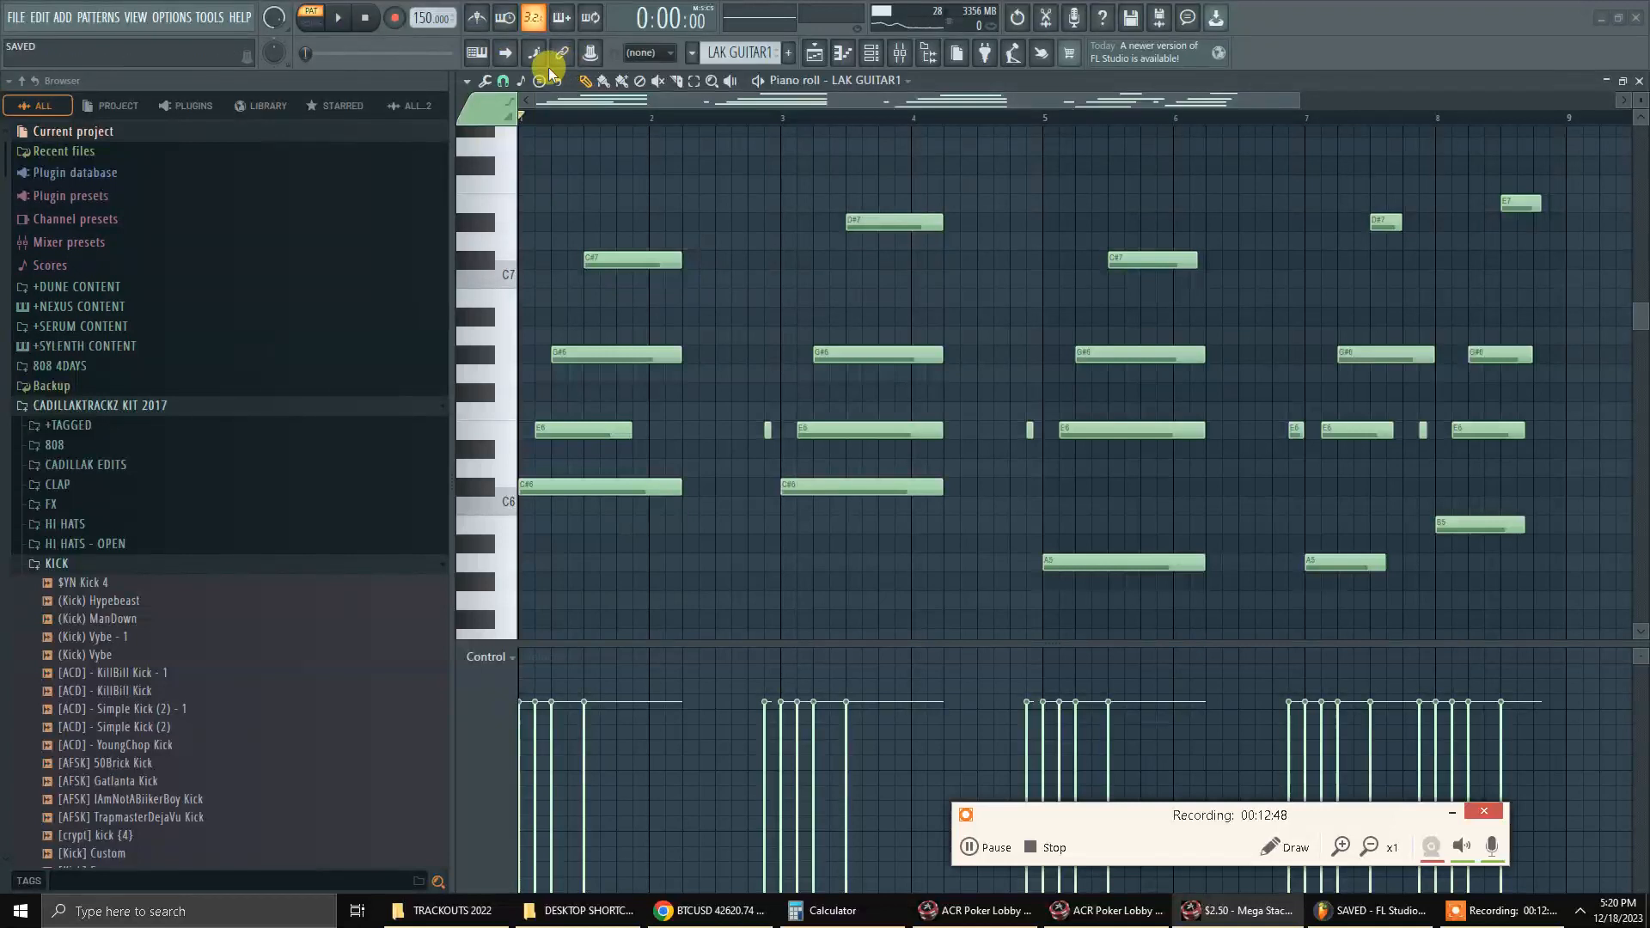
Export the LAK GUITAR1 notes as a MIDI file named NEW491LAK10-20-23_3-LAKGUITAR1 and close the piano roll.
{"action": "left_click", "coordinate": [467, 81]}
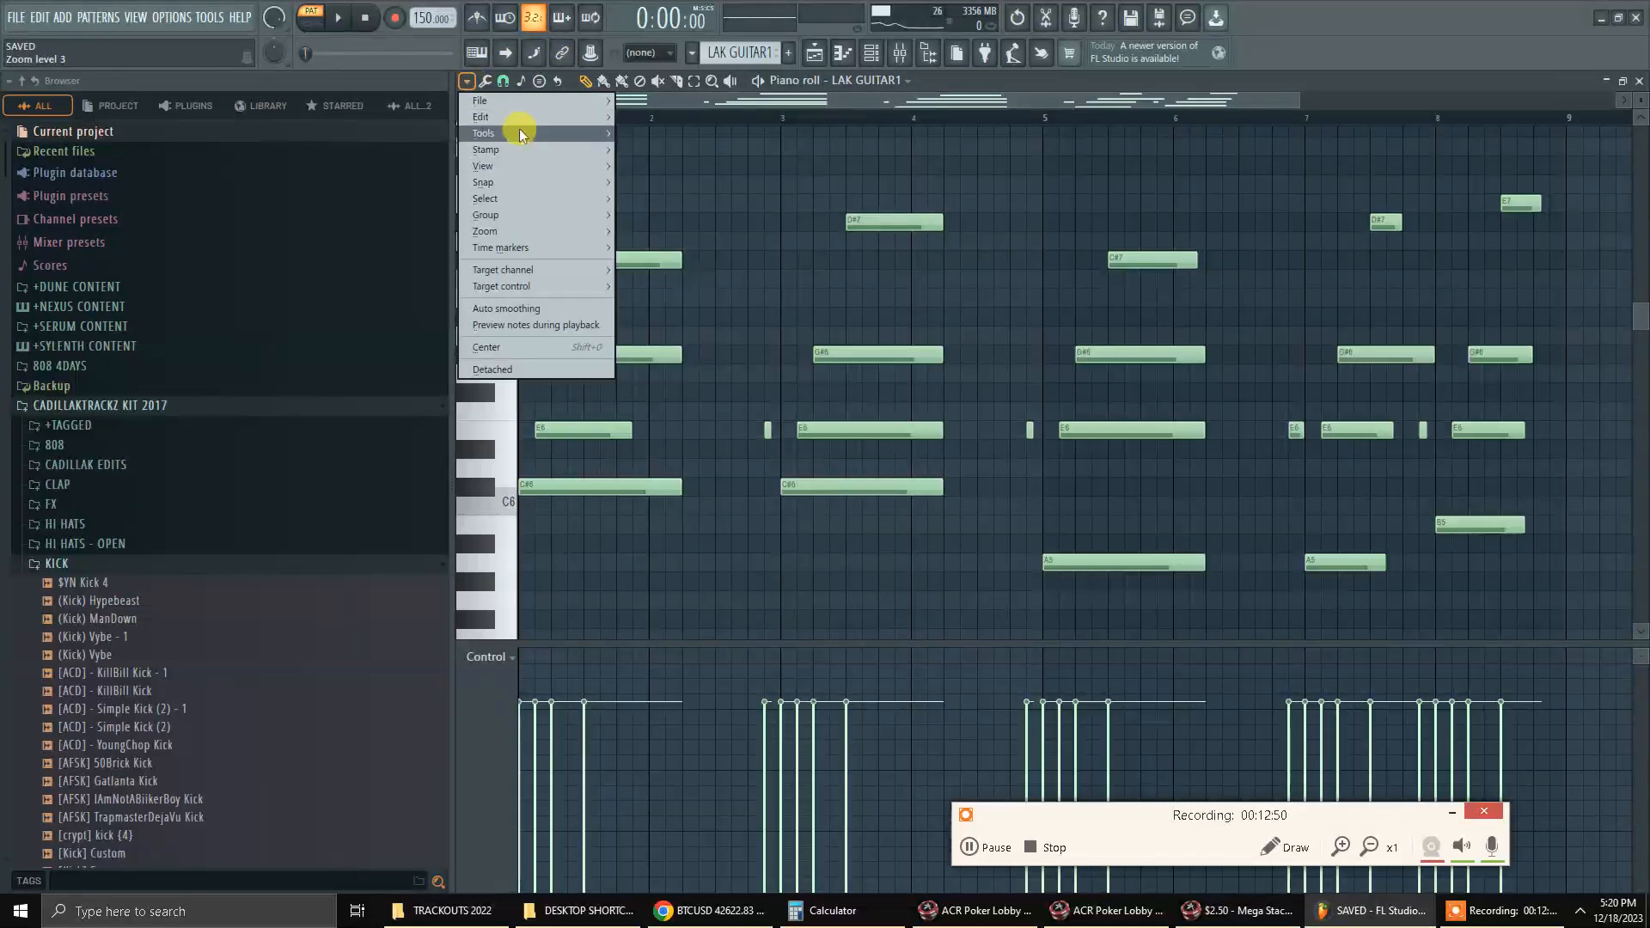
{"action": "mouse_move", "coordinate": [565, 106]}
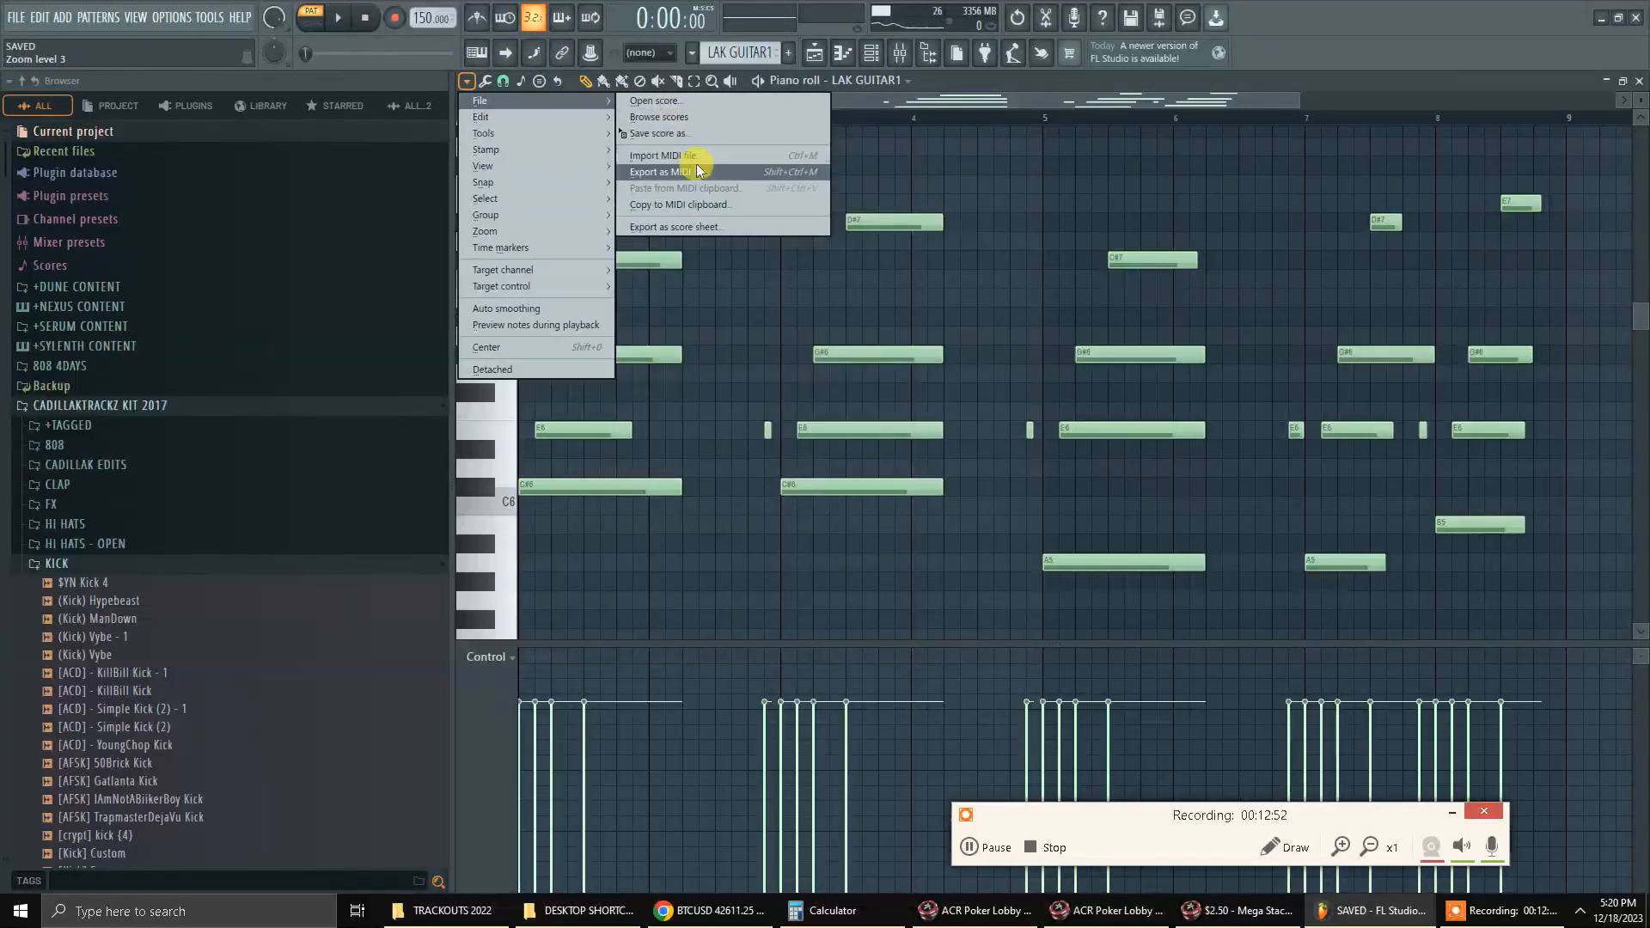
{"action": "left_click", "coordinate": [731, 174]}
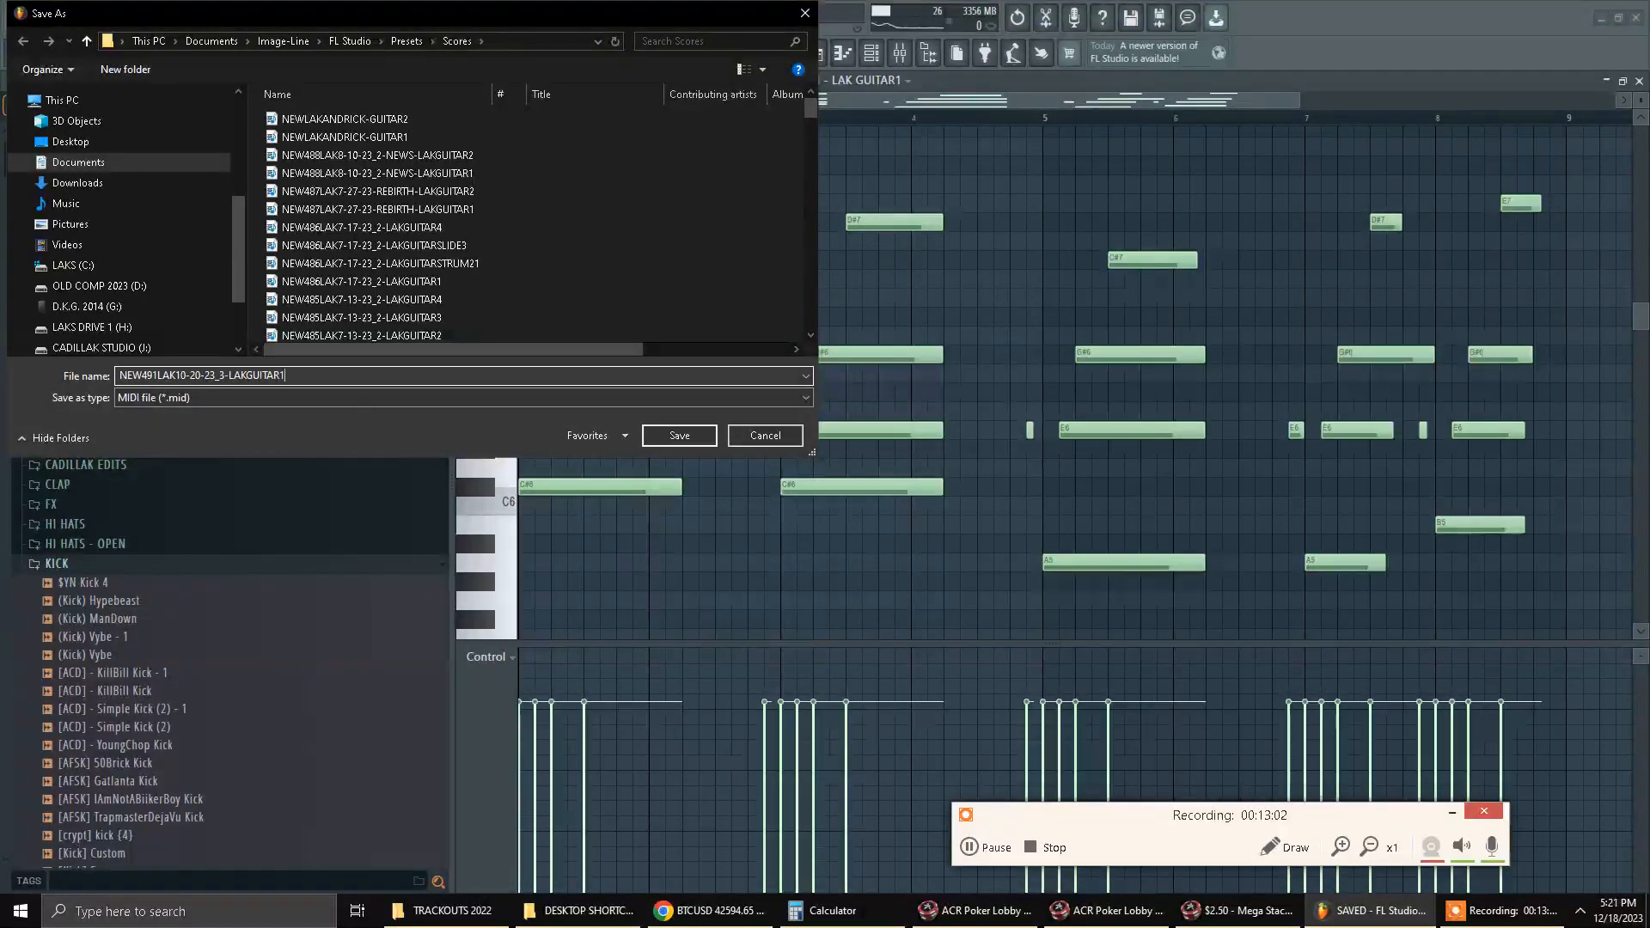
{"action": "key", "text": "Return"}
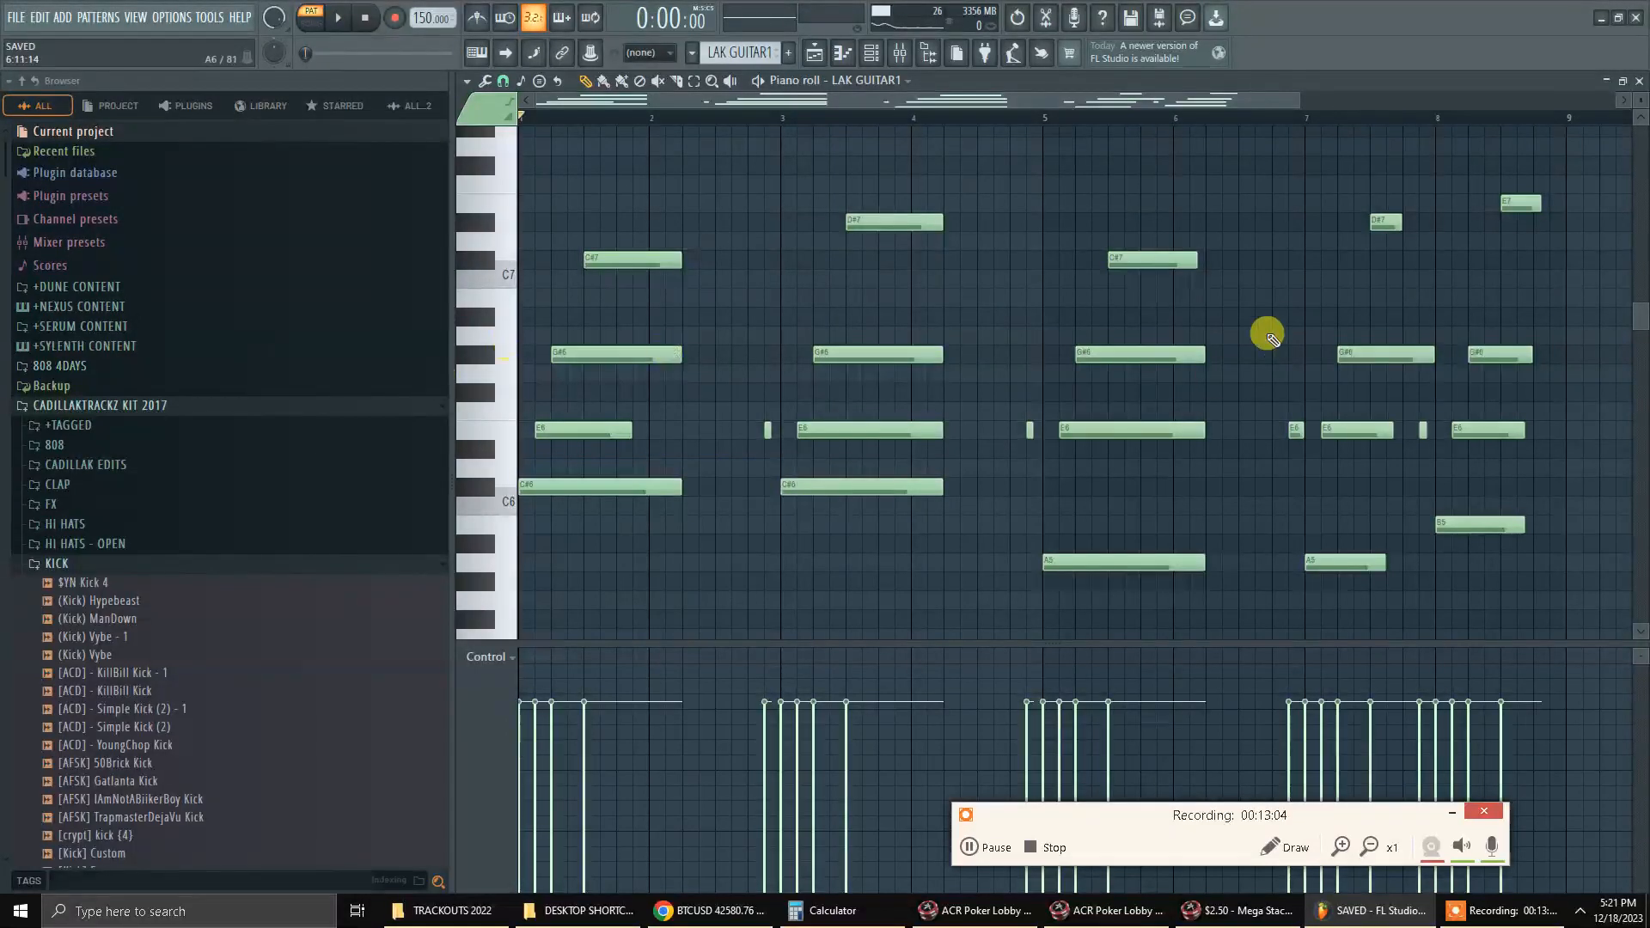
{"action": "left_click", "coordinate": [1639, 82]}
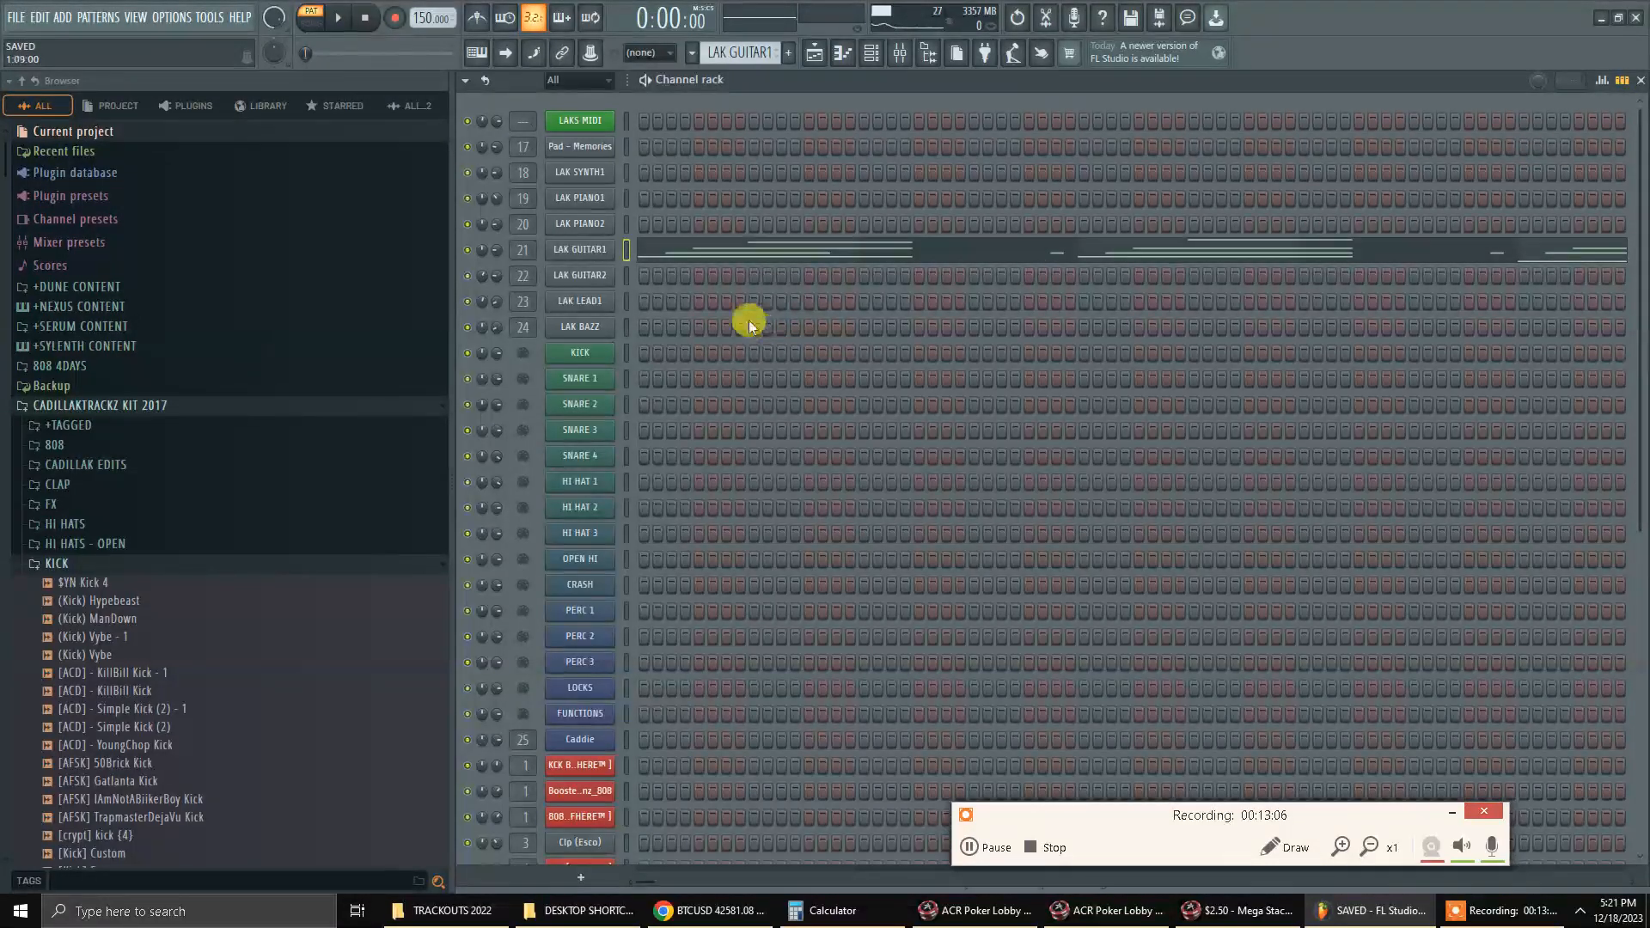
Switch to the LAK GUITAR2 pattern, play it while viewing its notes in the piano roll, and stop playback.
{"action": "scroll", "coordinate": [739, 53], "scroll_direction": "down", "scroll_amount": 1}
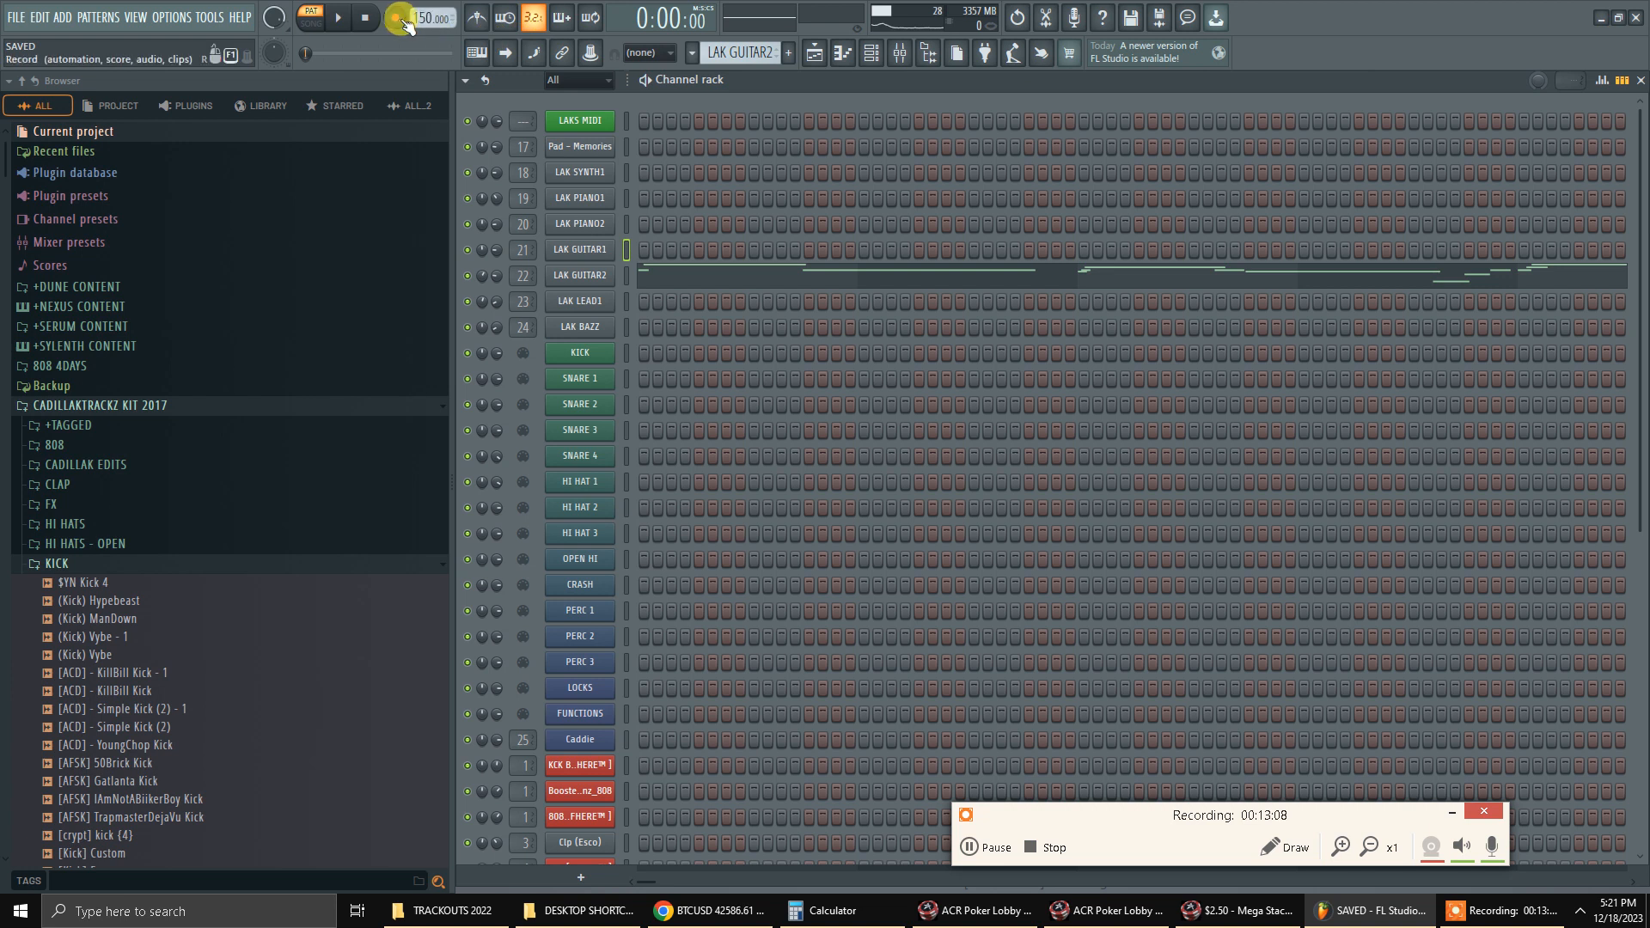
{"action": "left_click", "coordinate": [338, 18]}
{"action": "right_click", "coordinate": [605, 273]}
{"action": "left_click", "coordinate": [703, 272]}
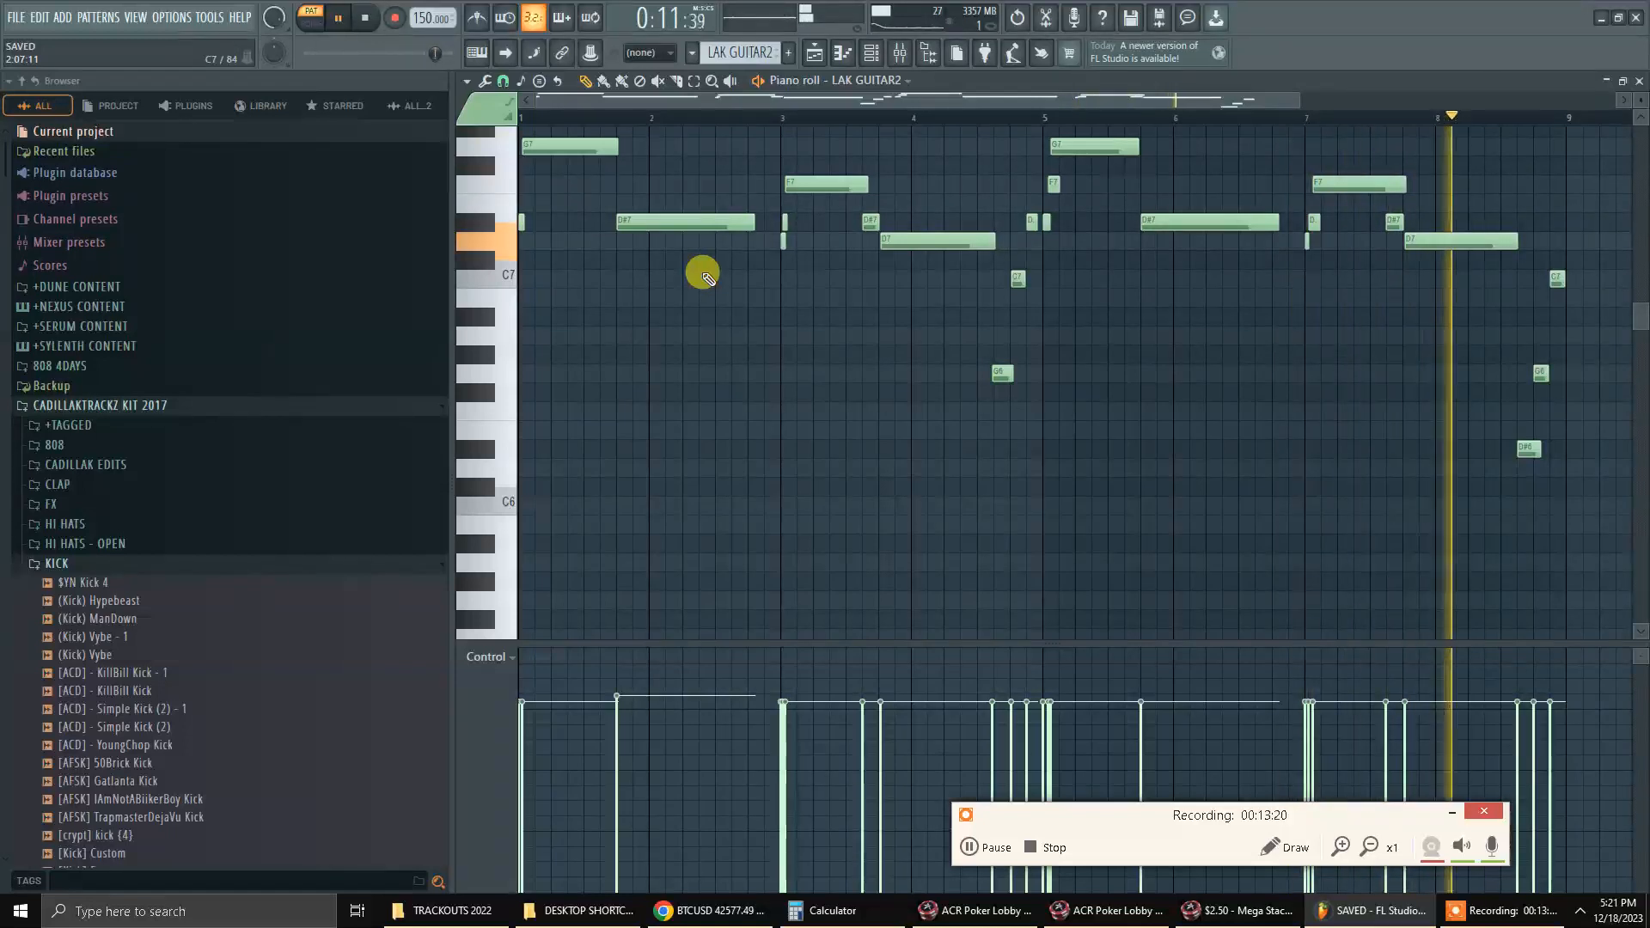
{"action": "key", "text": "space"}
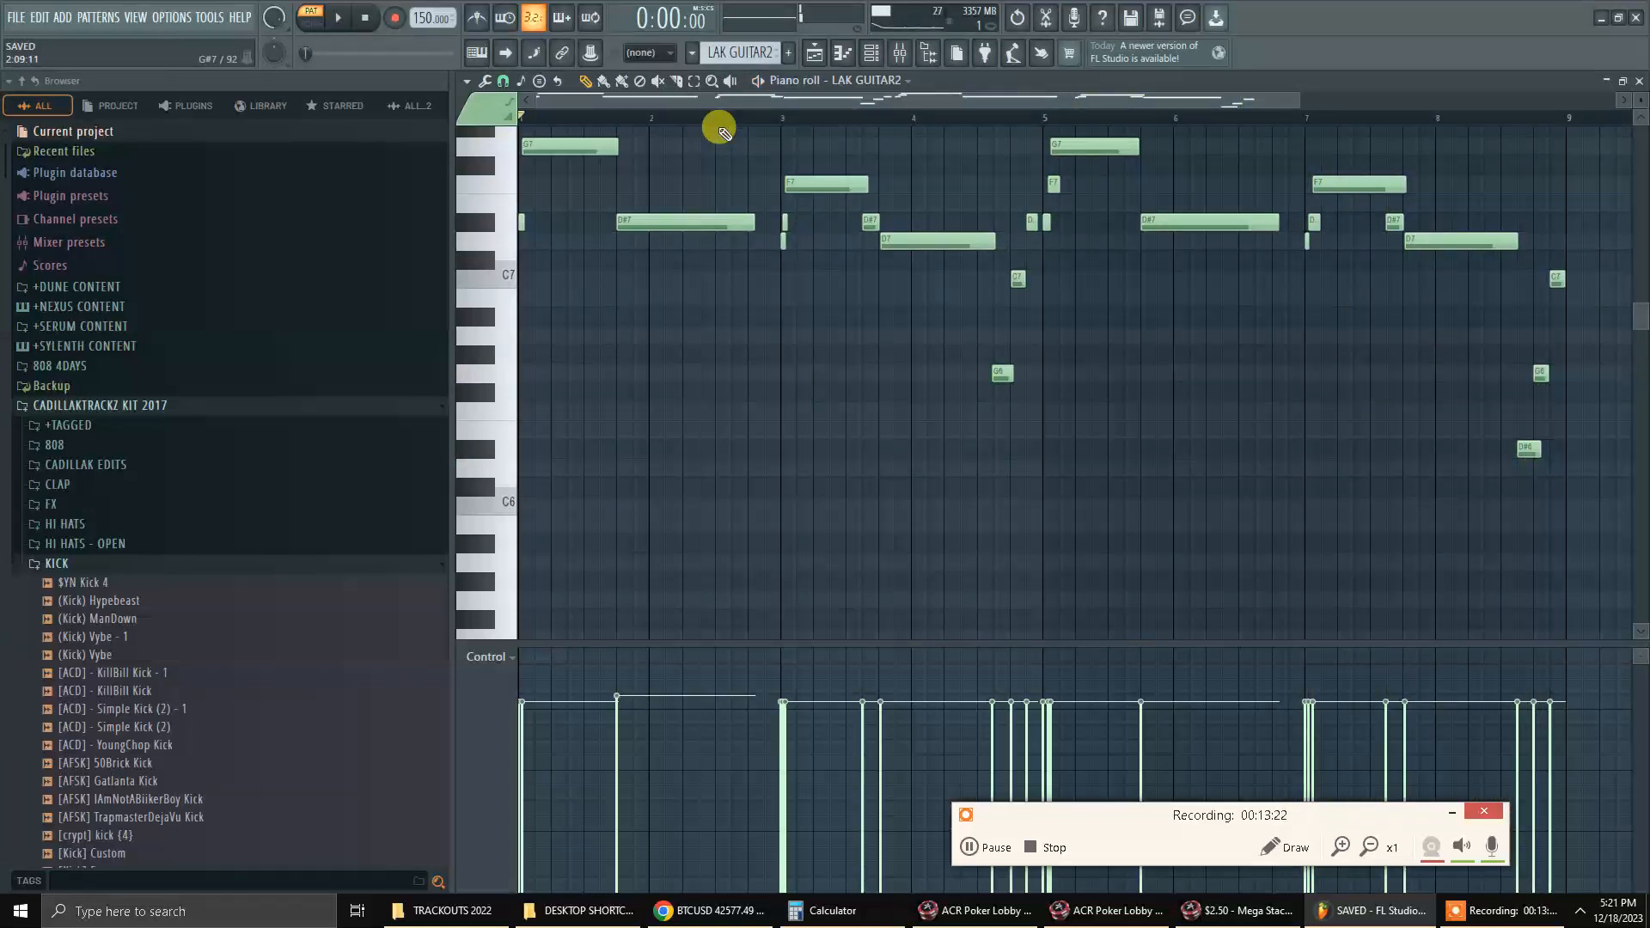
Export the LAK GUITAR2 notes as a MIDI file with a name starting NEW491LAK10-20-23_3-LAKGUITAR and close the piano roll.
{"action": "left_click", "coordinate": [467, 81]}
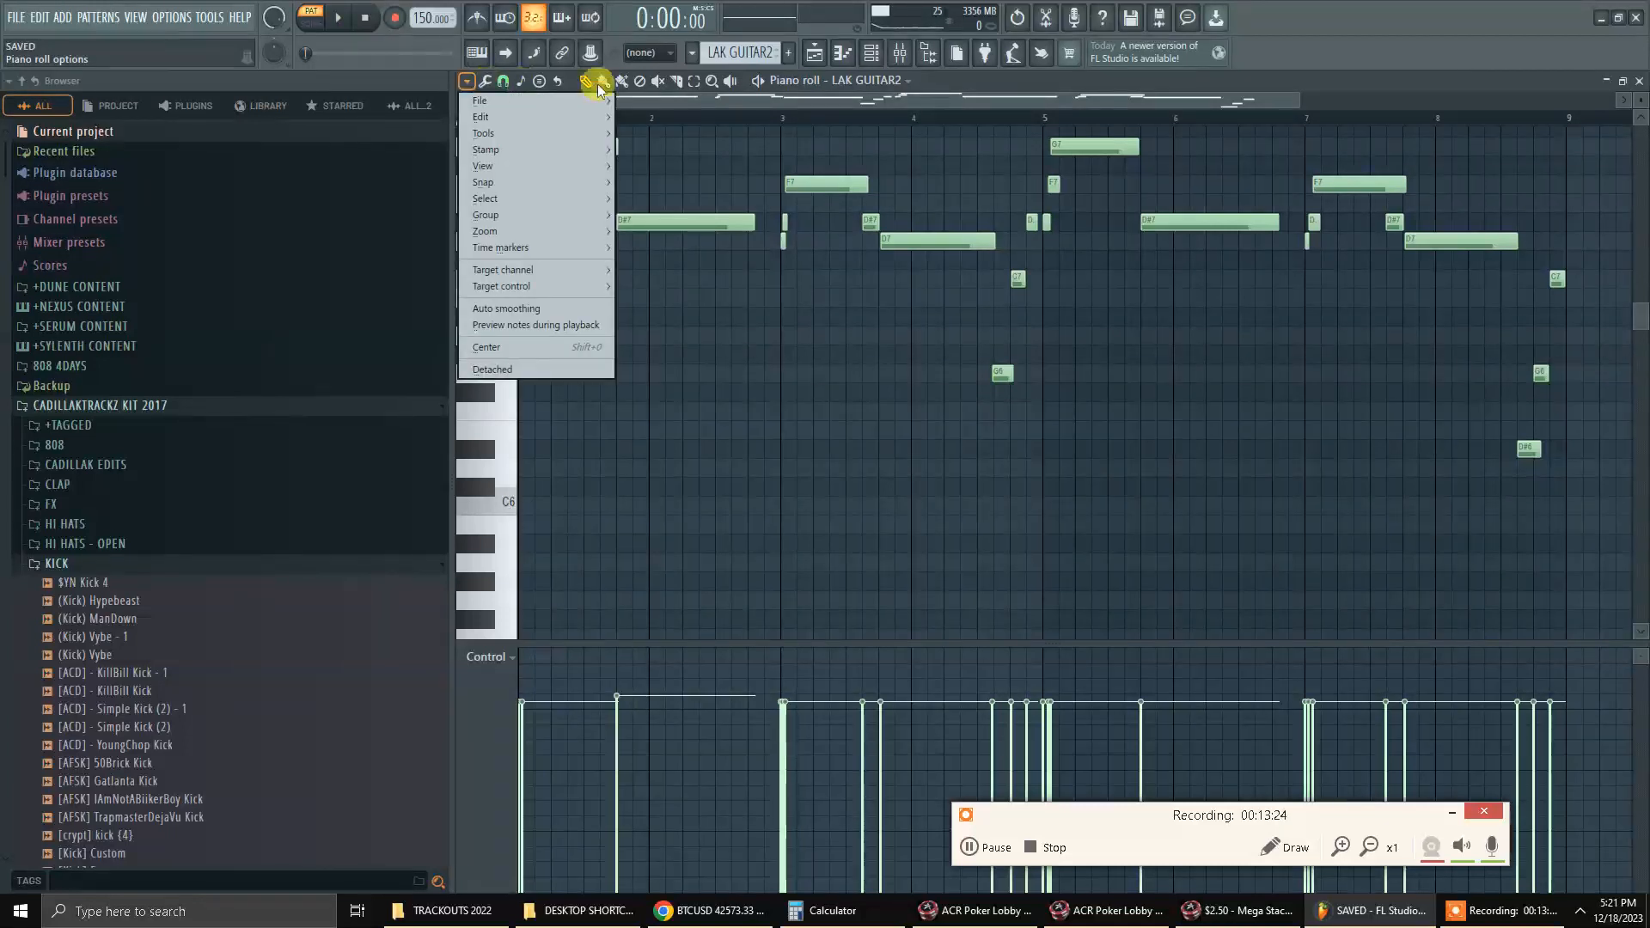
{"action": "mouse_move", "coordinate": [593, 100]}
{"action": "left_click", "coordinate": [657, 170]}
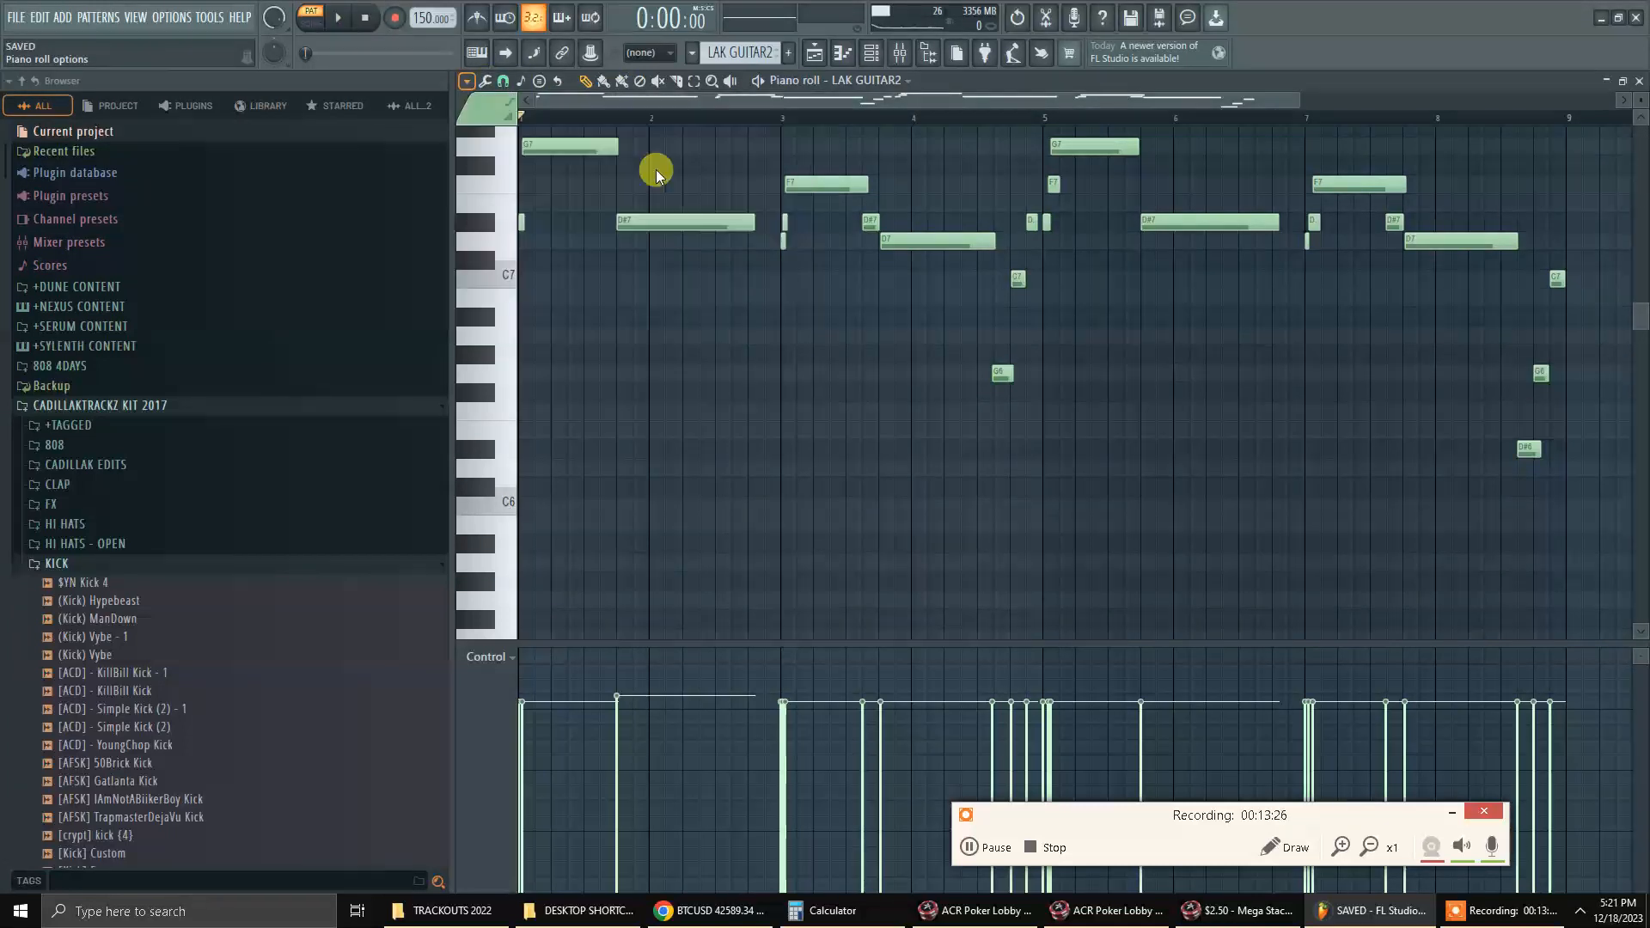
{"action": "left_click", "coordinate": [353, 373]}
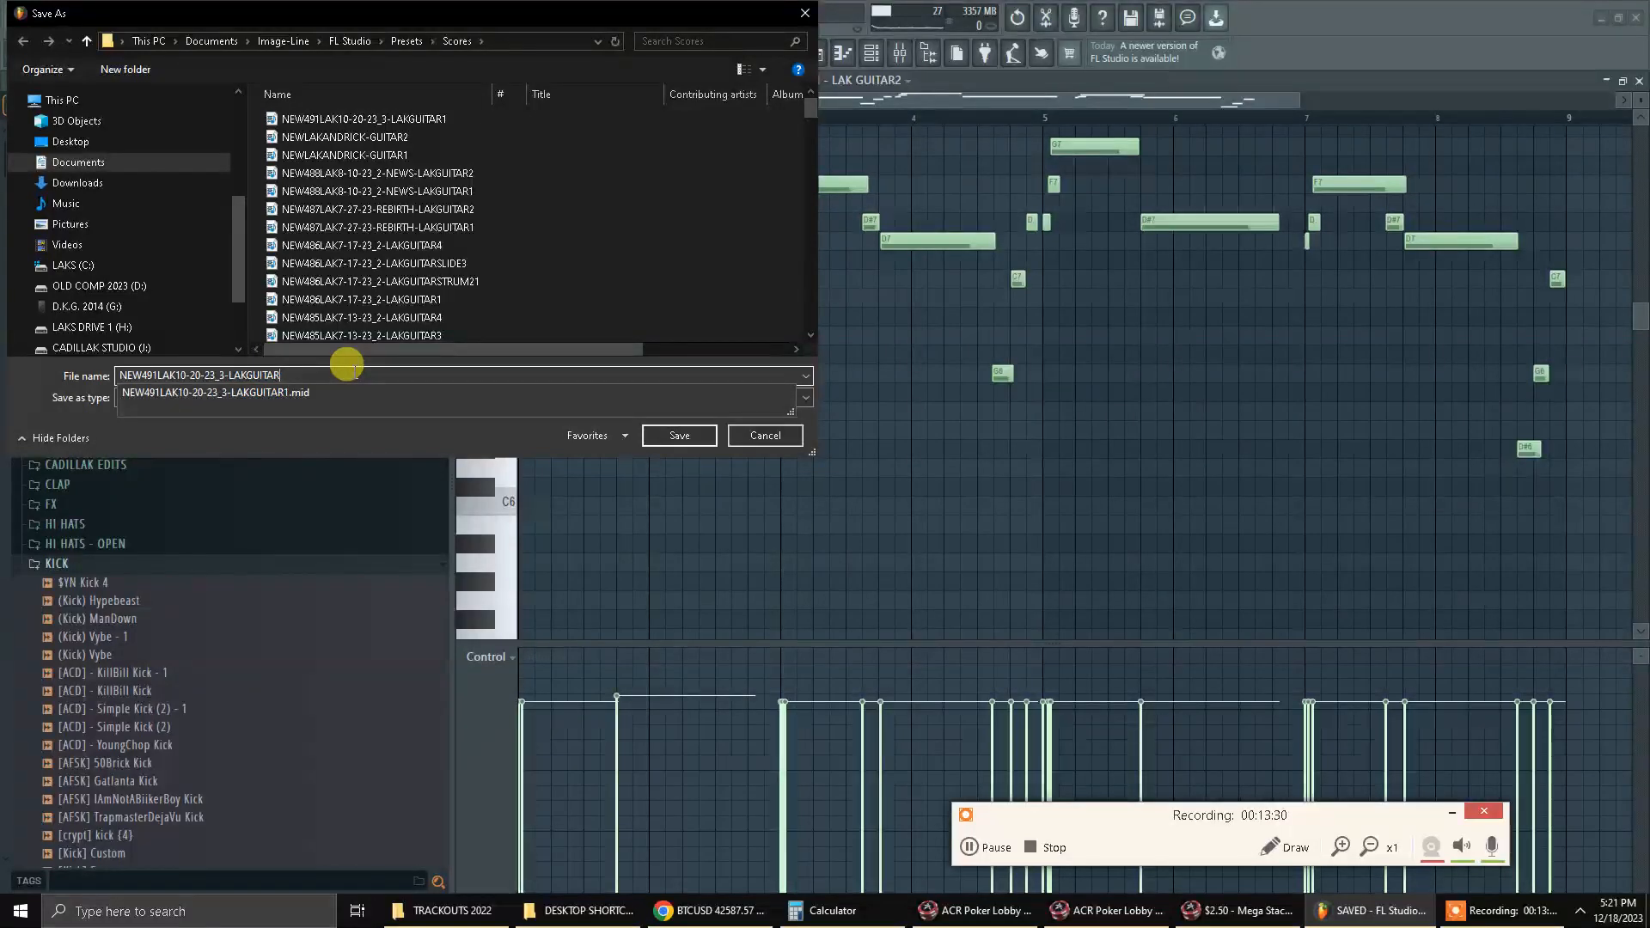
{"action": "key", "text": "Return"}
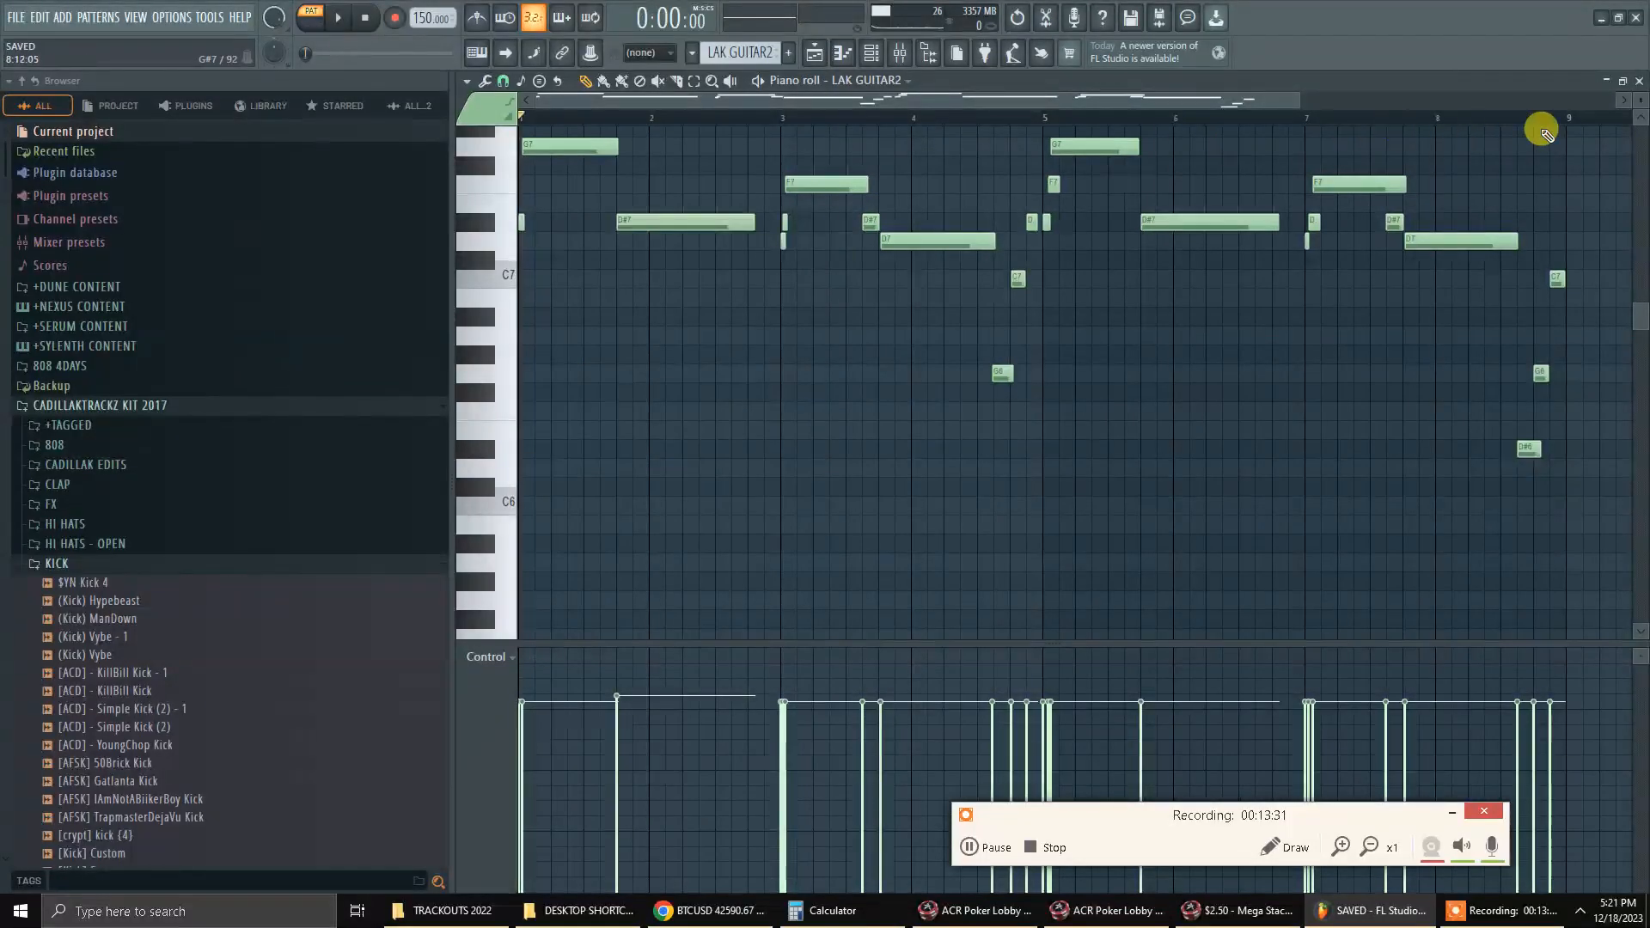
{"action": "left_click", "coordinate": [1638, 80]}
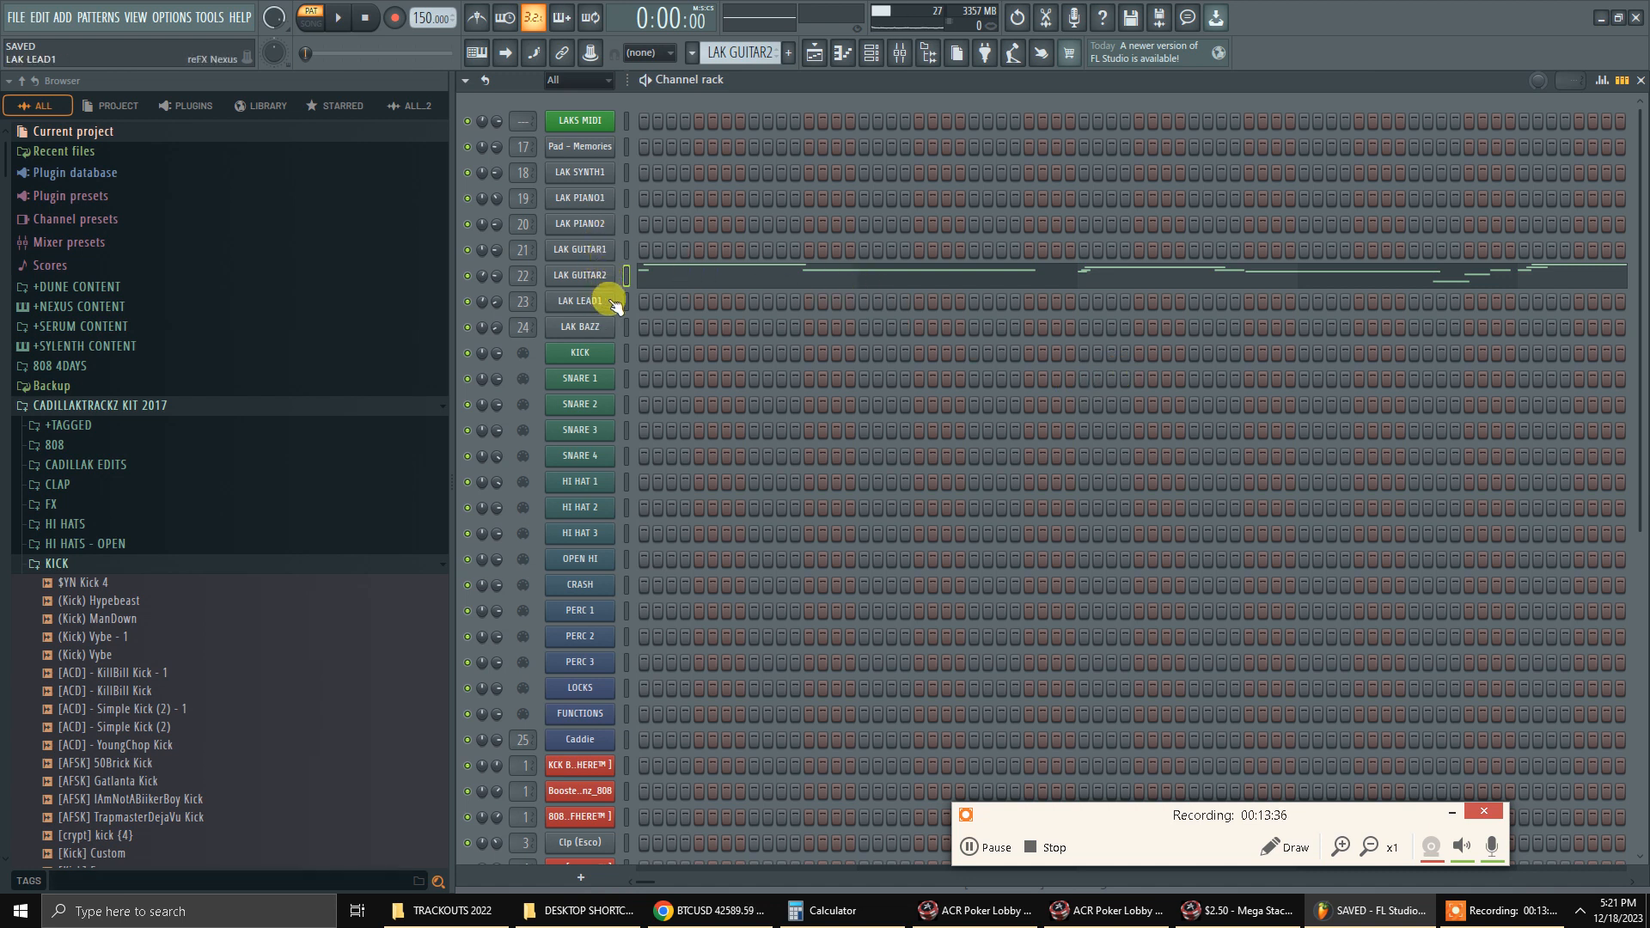
Look through the channel rack down to its last channels and check the playlist arrangement.
{"action": "scroll", "coordinate": [796, 550], "scroll_direction": "down", "scroll_amount": 5}
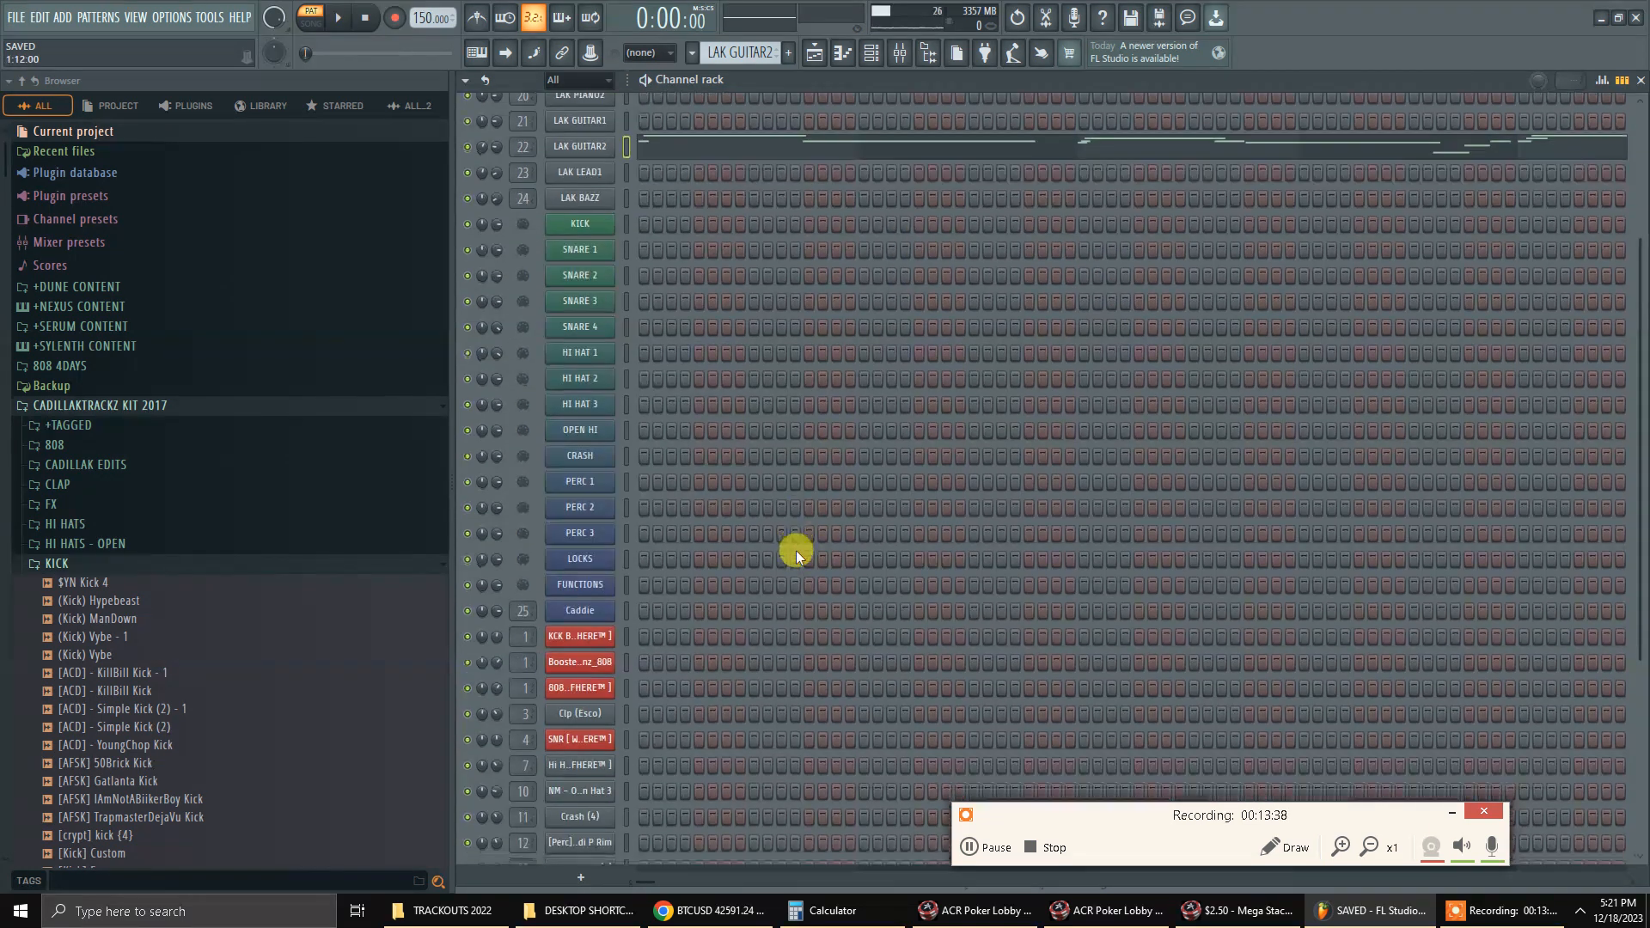
{"action": "scroll", "coordinate": [796, 550], "scroll_direction": "up", "scroll_amount": 5}
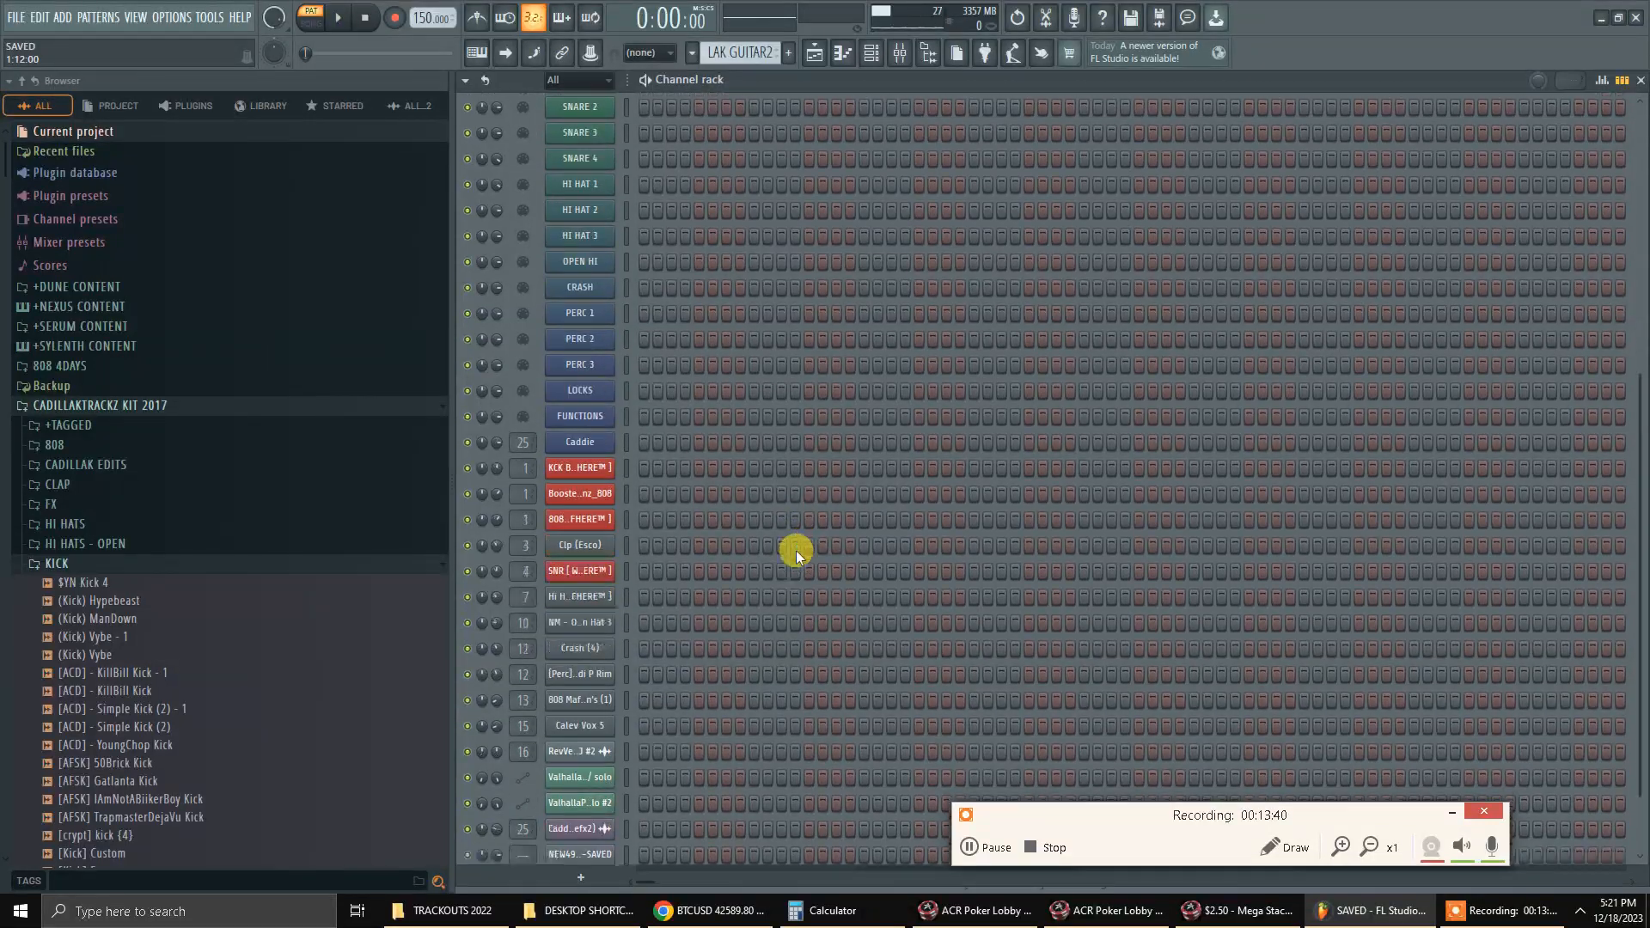
{"action": "scroll", "coordinate": [801, 518], "scroll_direction": "down", "scroll_amount": 6}
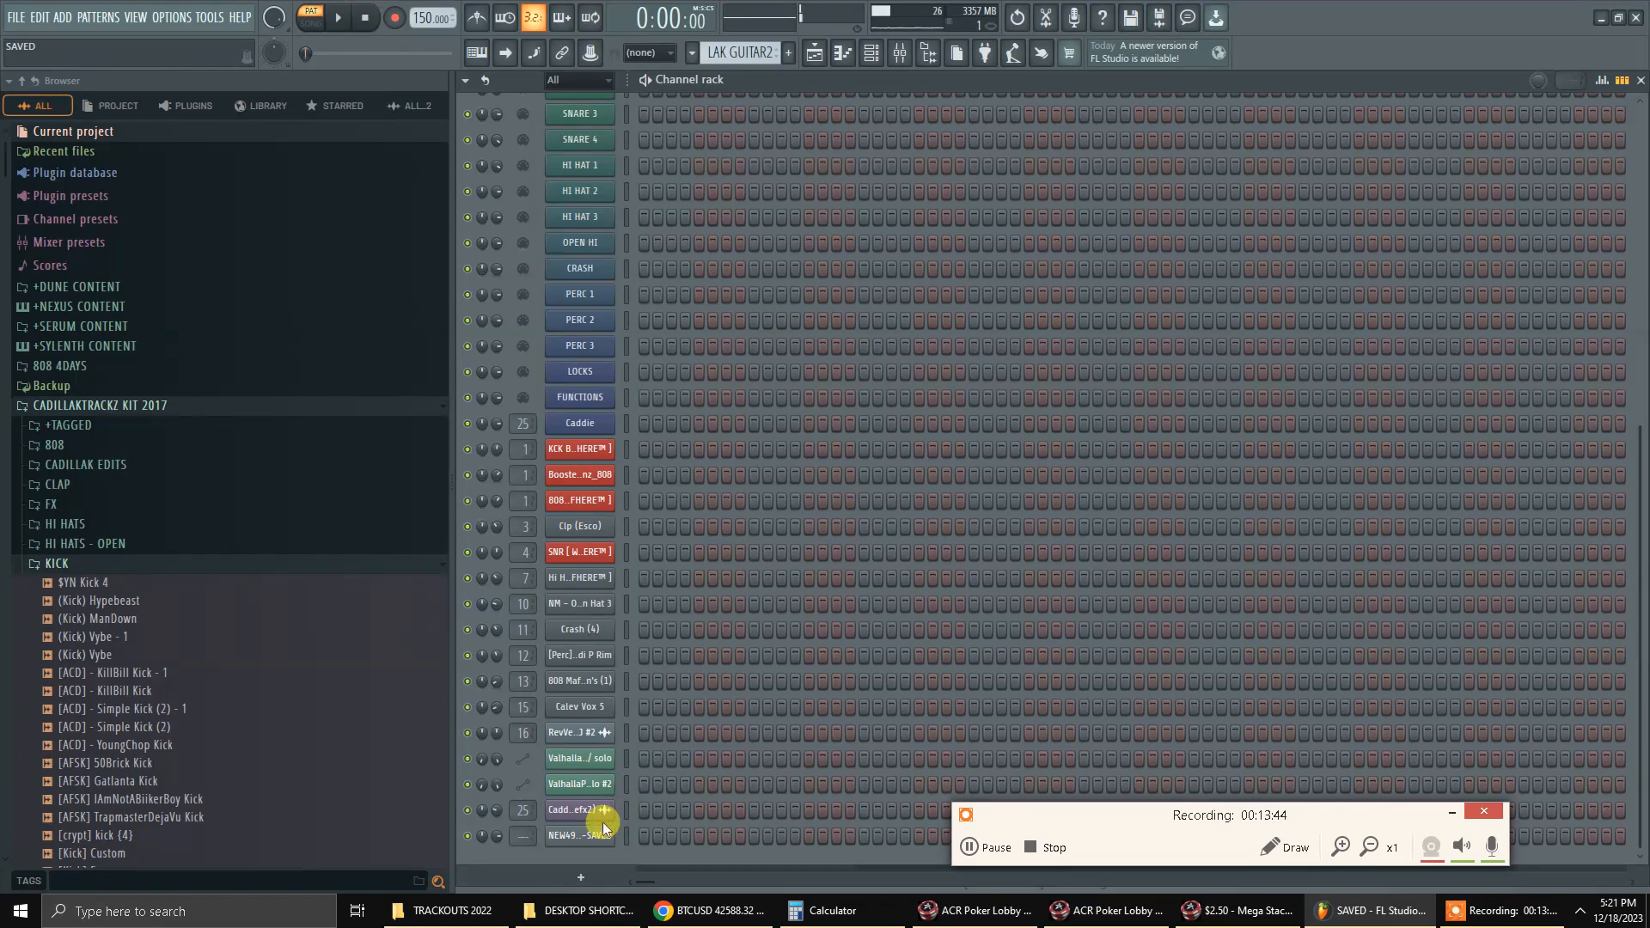
{"action": "left_click", "coordinate": [814, 53]}
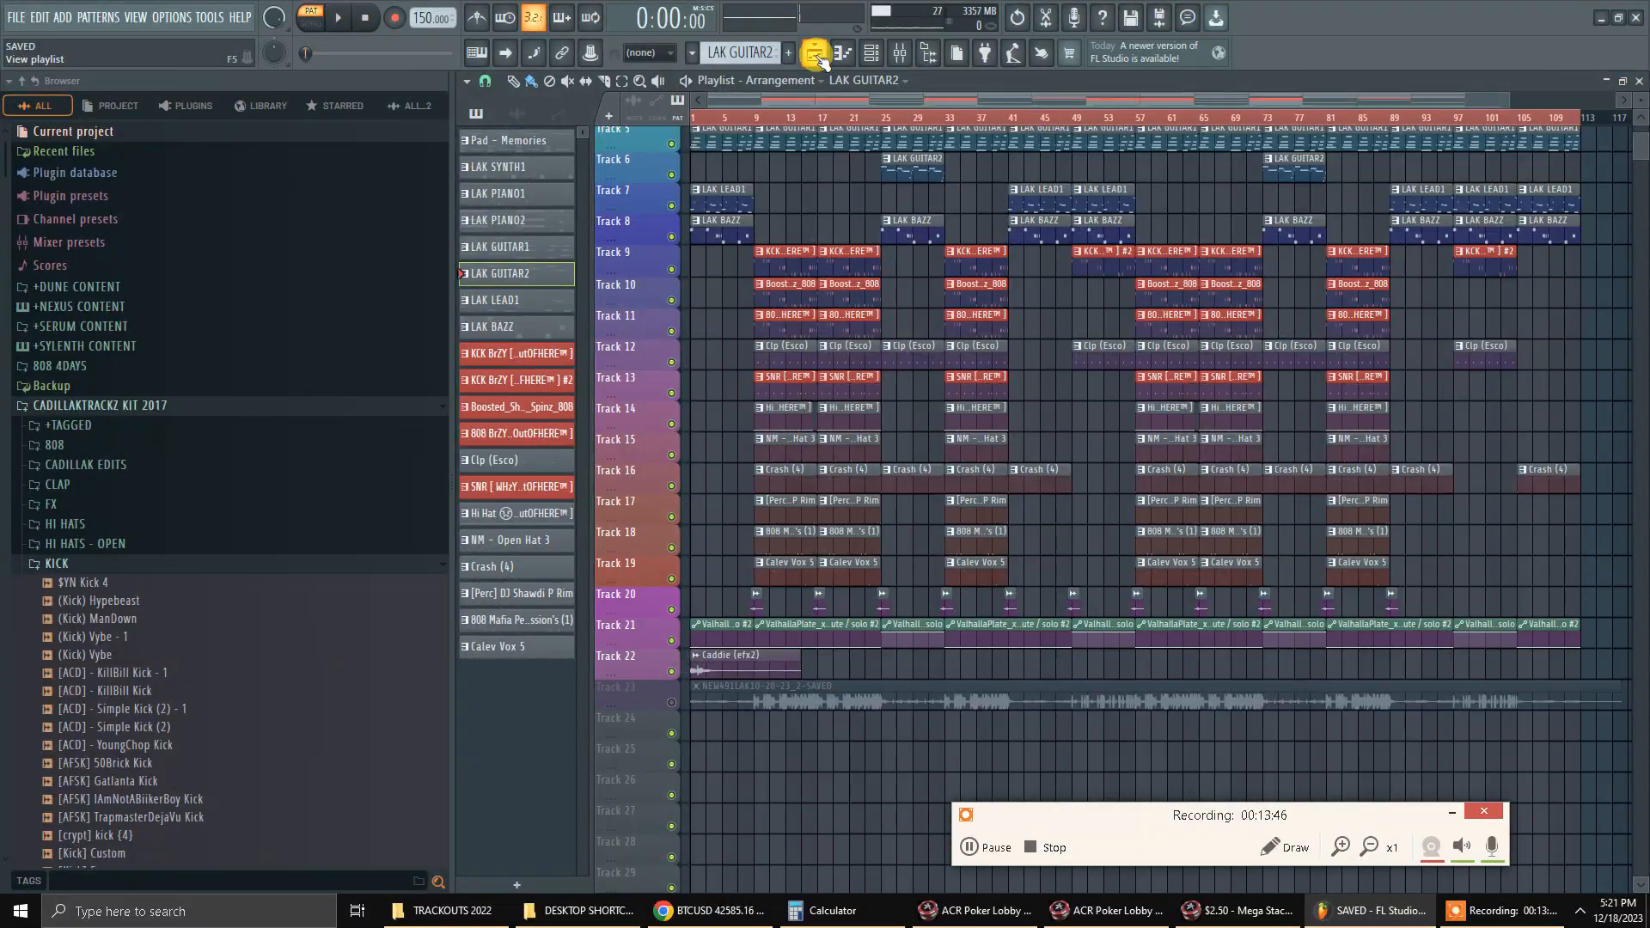
{"action": "left_click", "coordinate": [817, 54]}
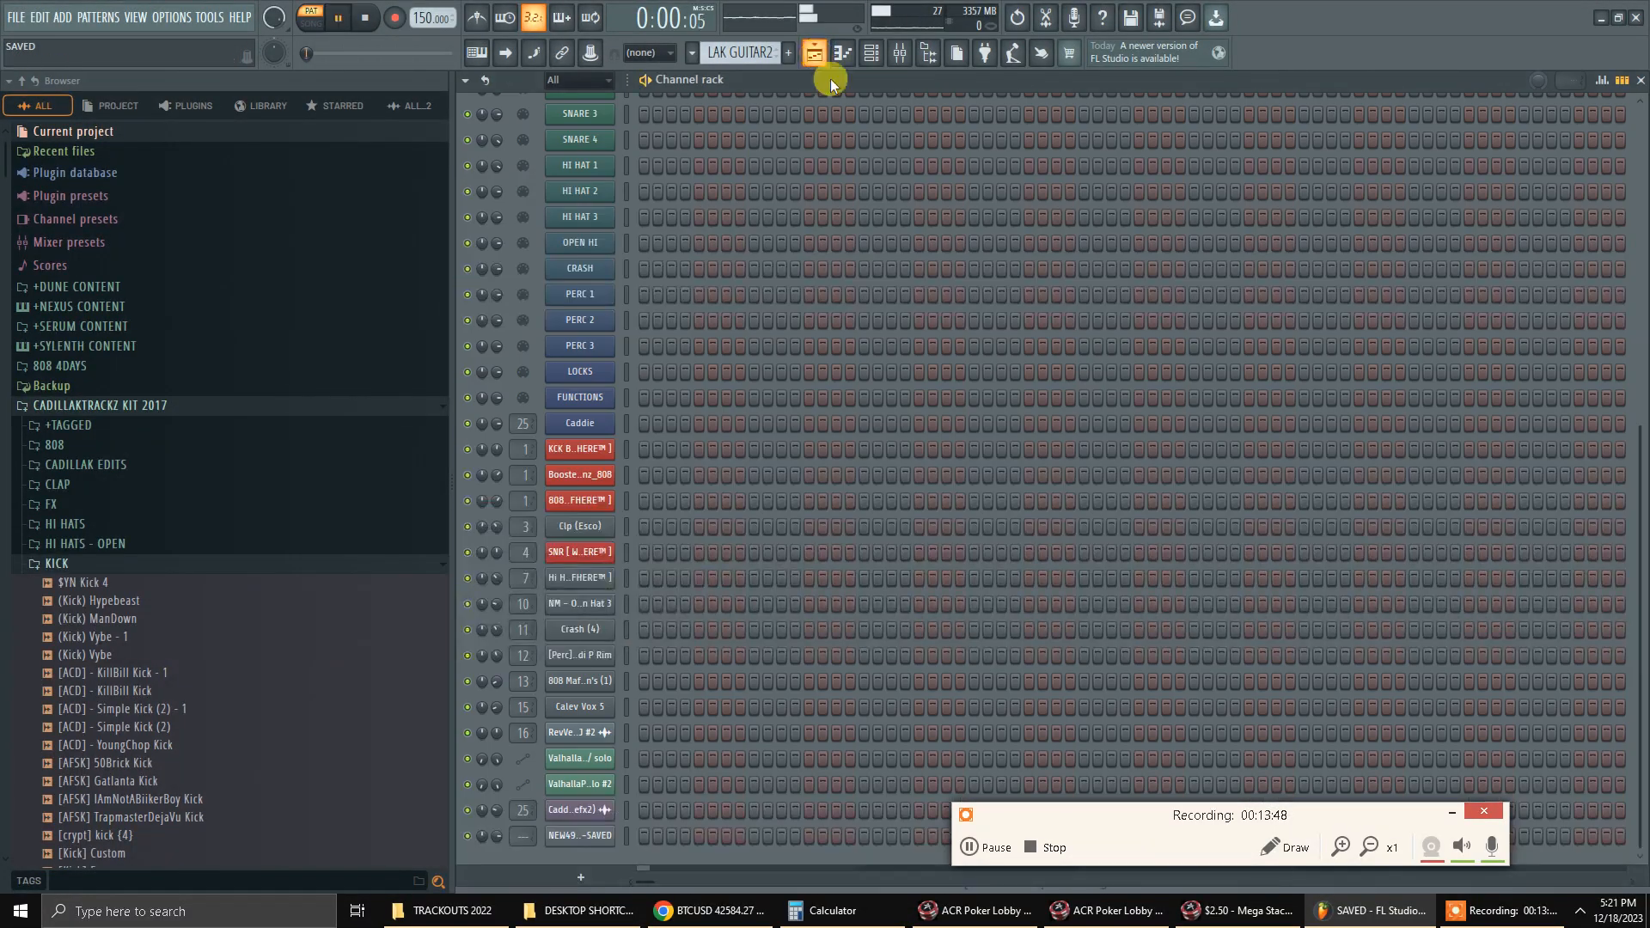
{"action": "key", "text": "space"}
Delete the NEW491LAK10-20-23_2-SAVED audio clip channel from the channel rack and bring up the playlist.
{"action": "right_click", "coordinate": [612, 837]}
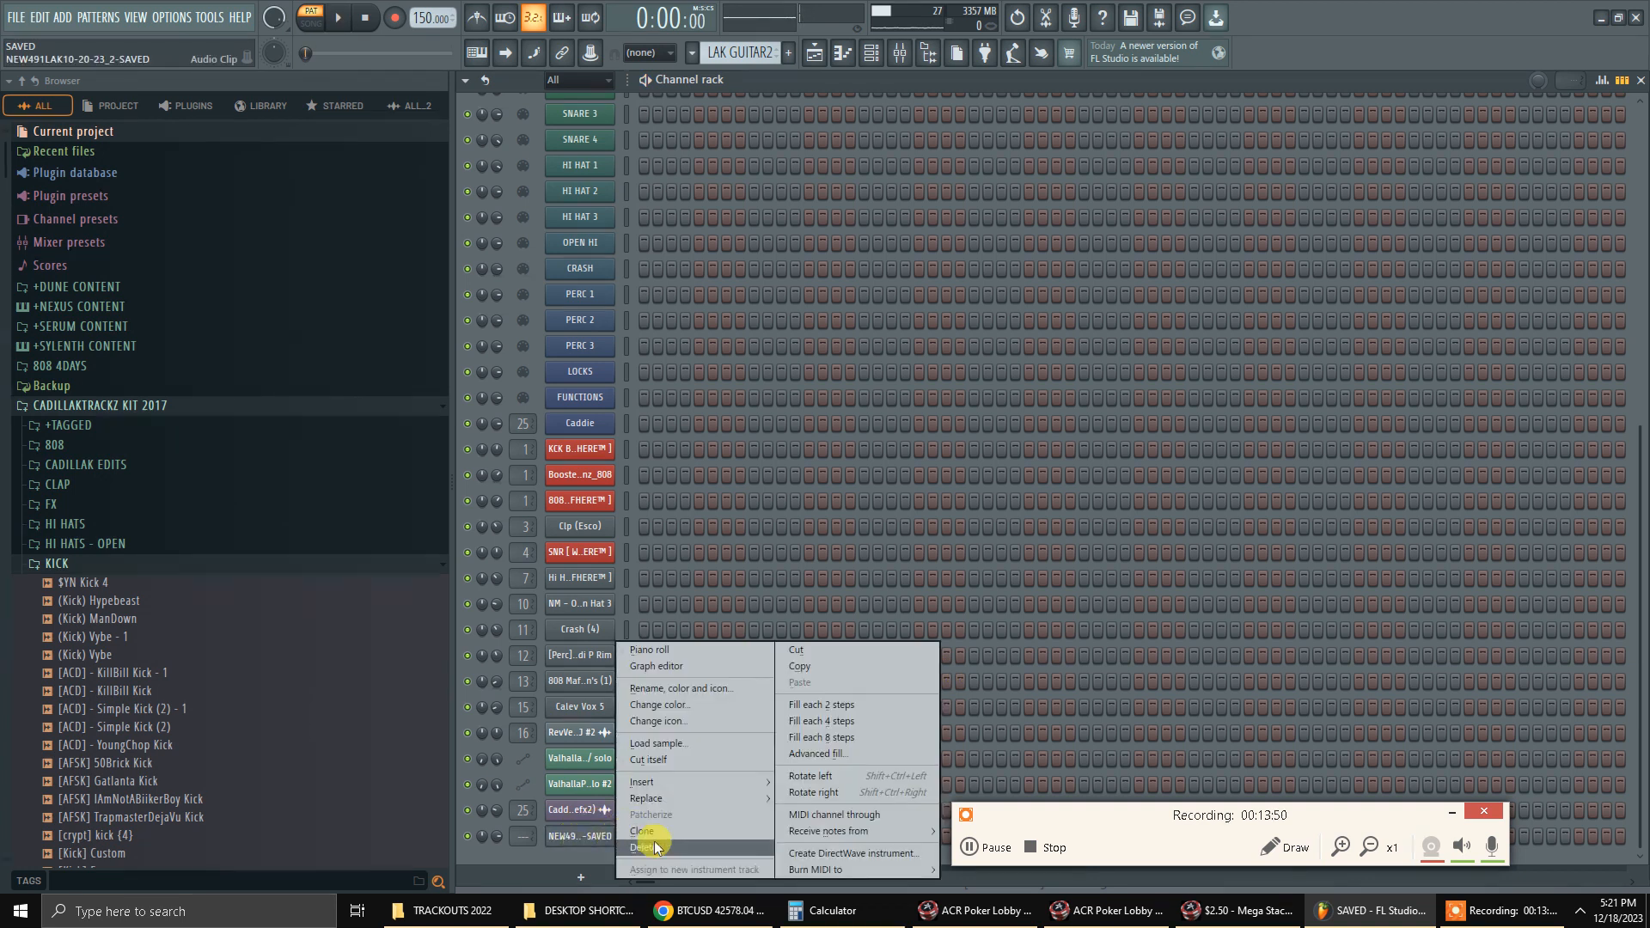
{"action": "left_click", "coordinate": [654, 841]}
{"action": "left_click", "coordinate": [878, 511]}
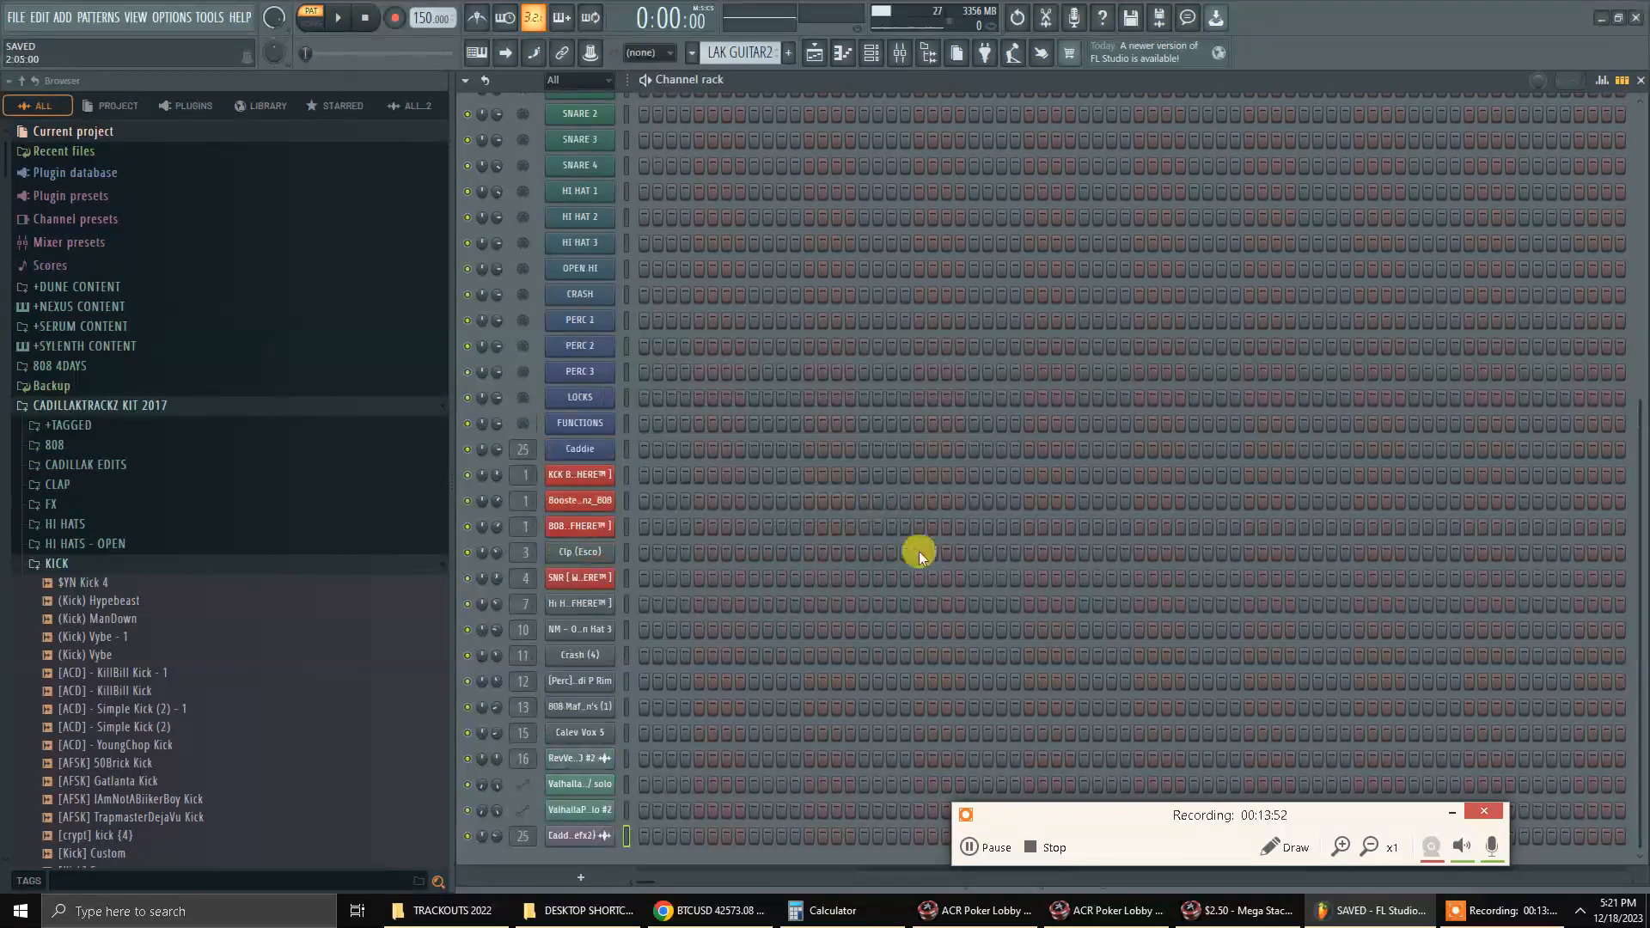
{"action": "left_click", "coordinate": [818, 53]}
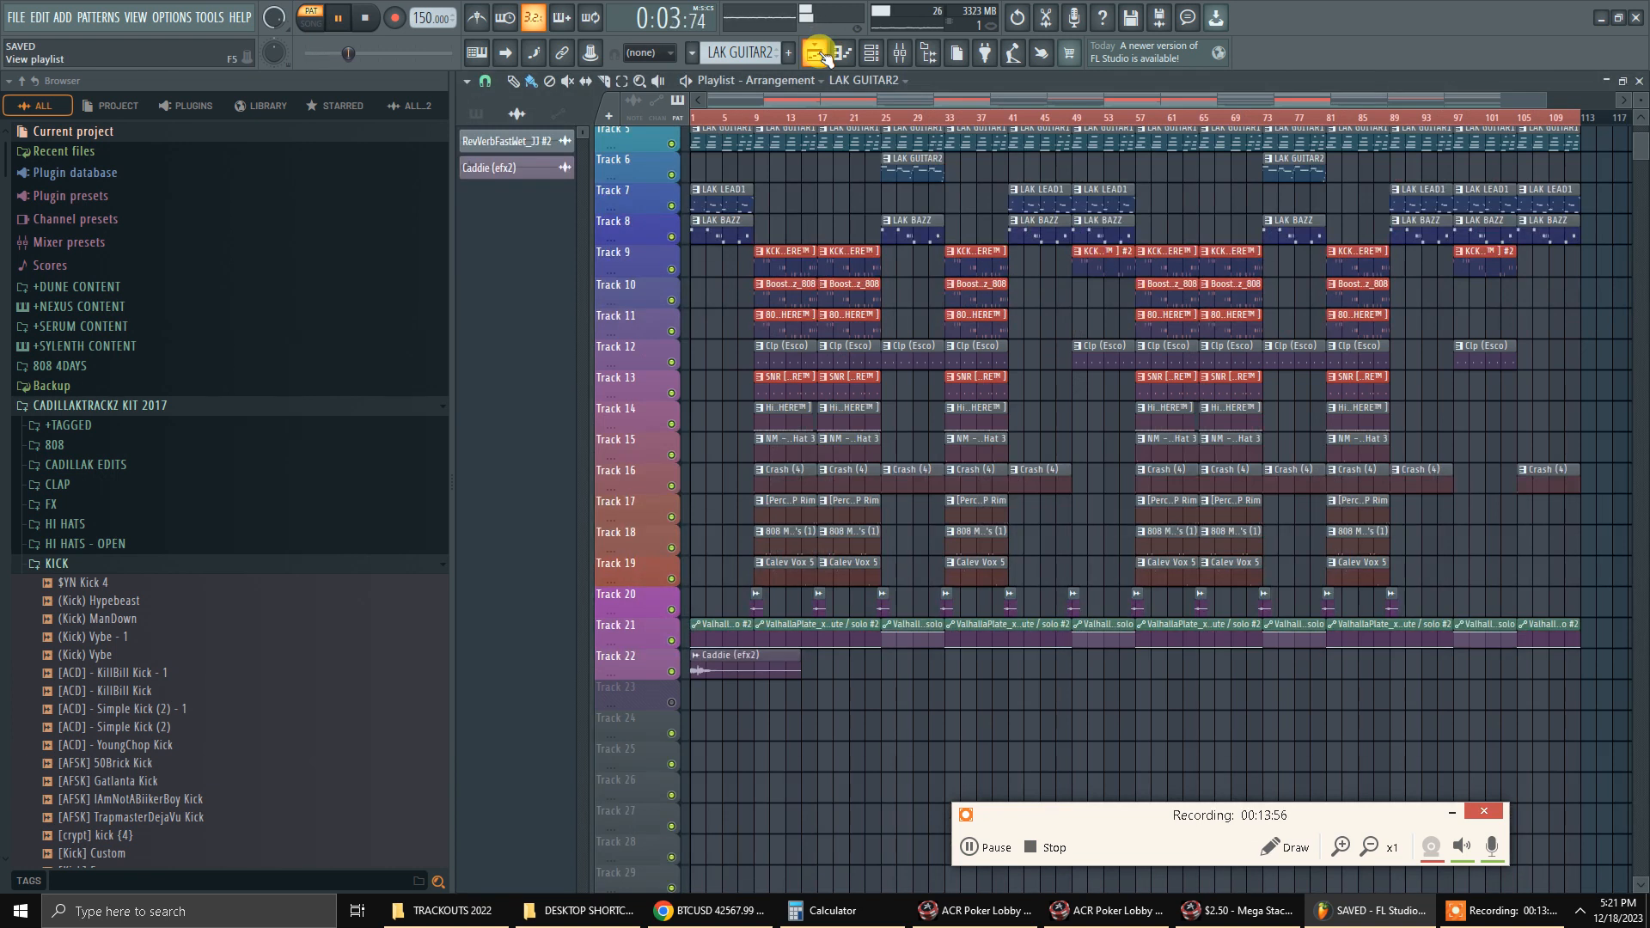
Return to the channel rack and look through its channels from first to last while the song plays.
{"action": "left_click", "coordinate": [819, 54]}
{"action": "scroll", "coordinate": [892, 287], "scroll_direction": "up", "scroll_amount": 1}
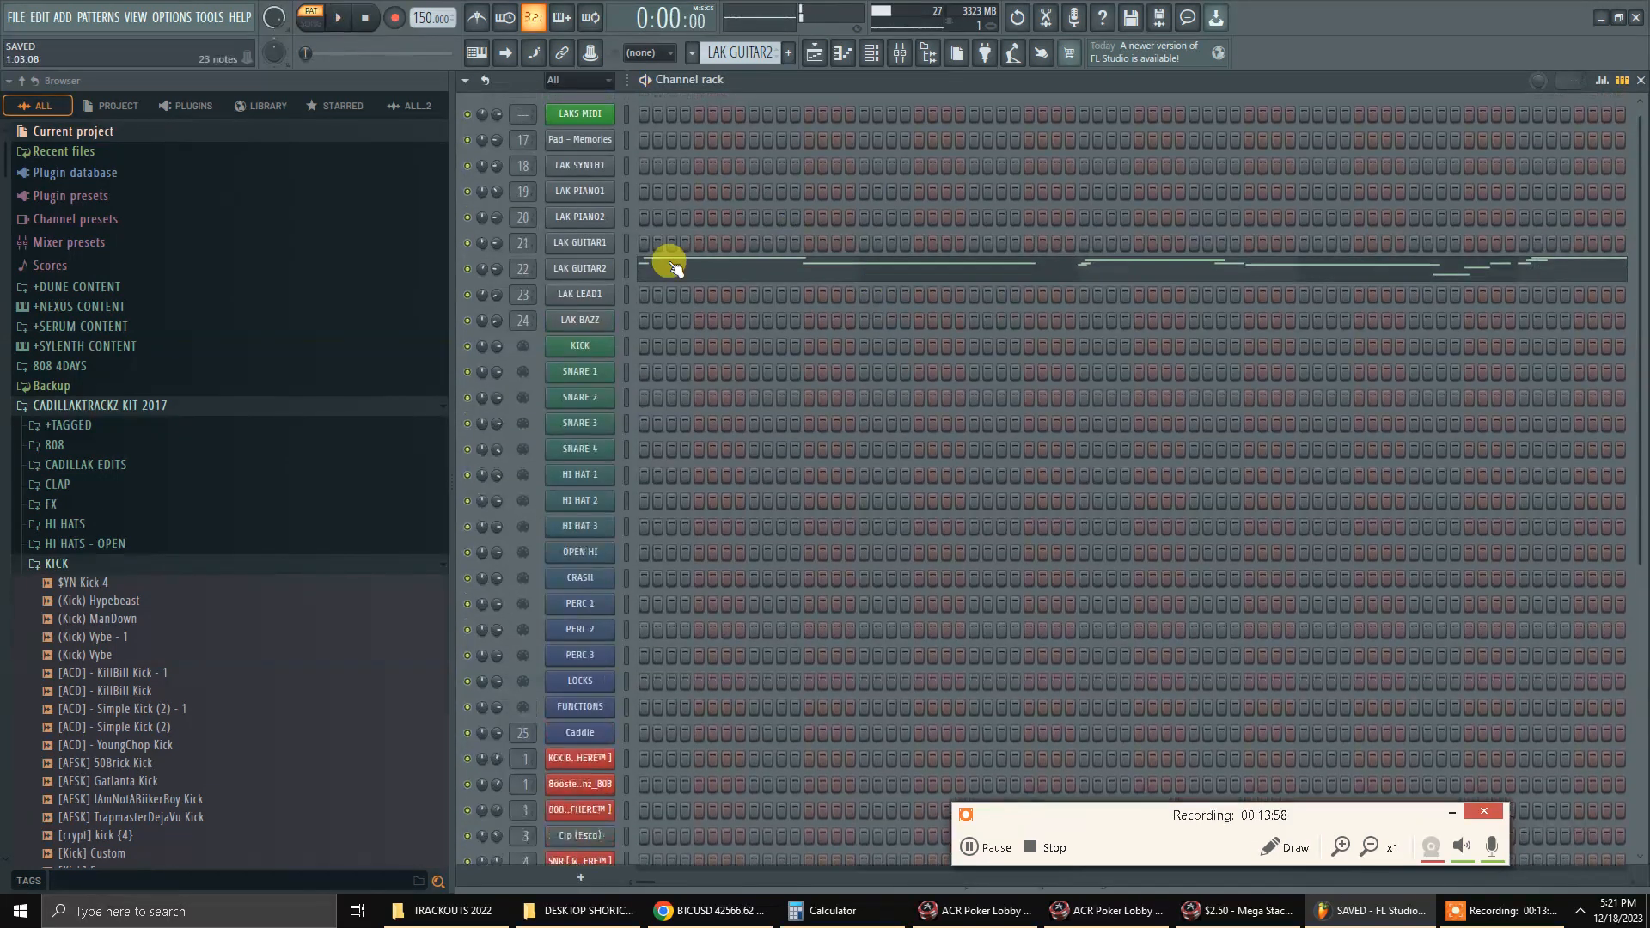
{"action": "left_click", "coordinate": [335, 18]}
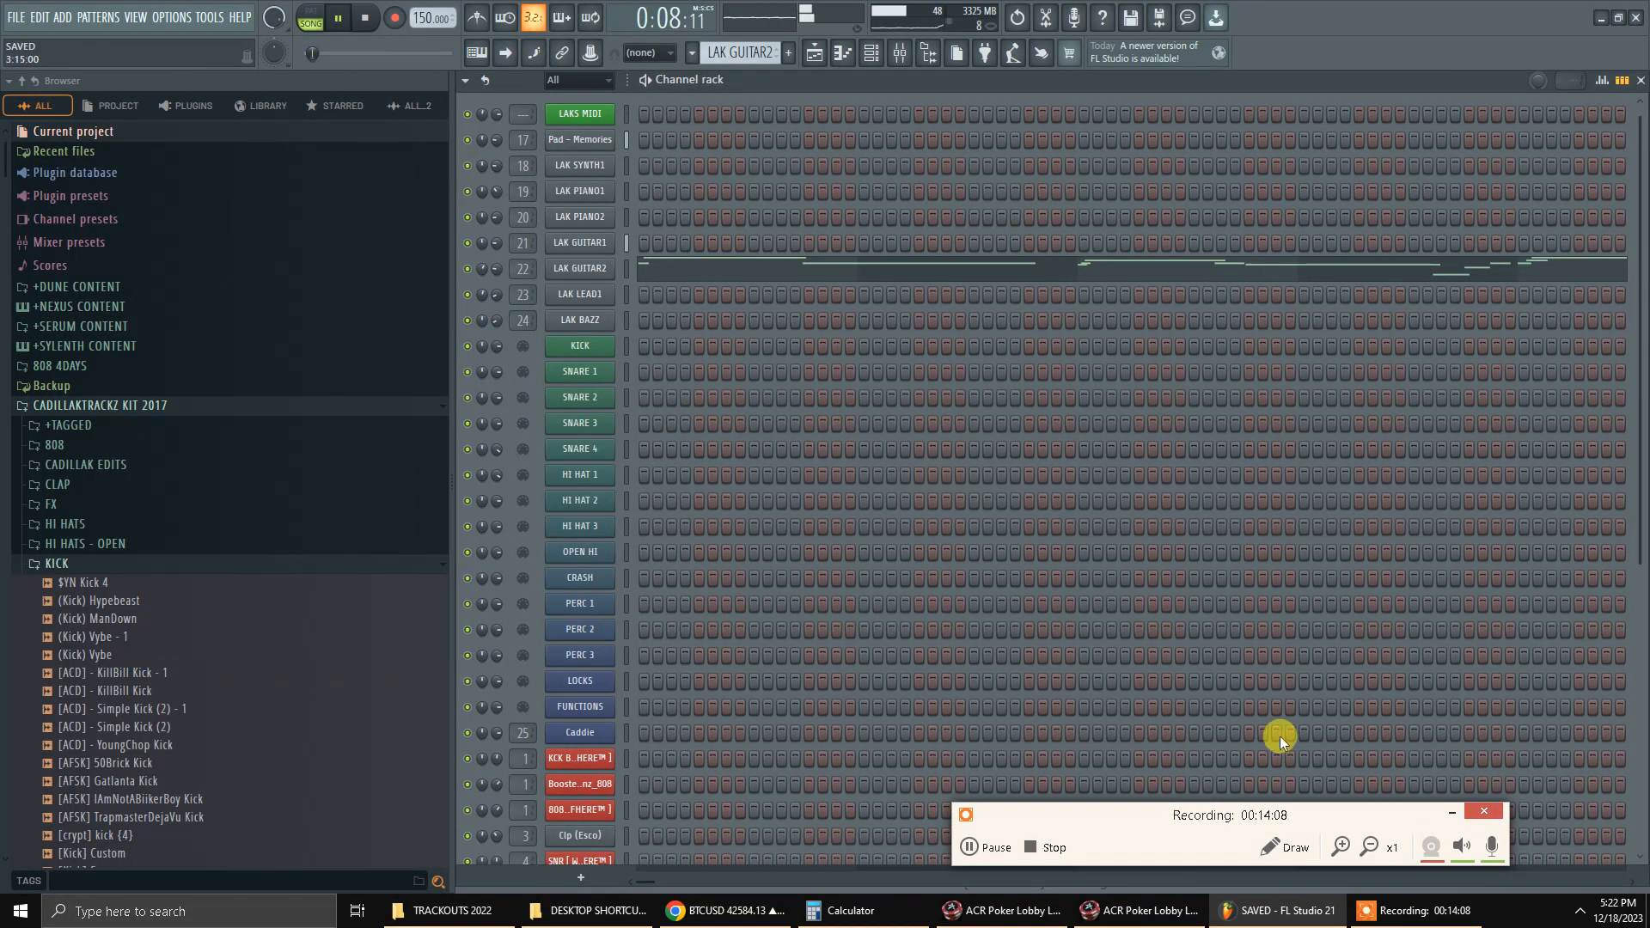
{"action": "scroll", "coordinate": [1269, 707], "scroll_direction": "down", "scroll_amount": 4}
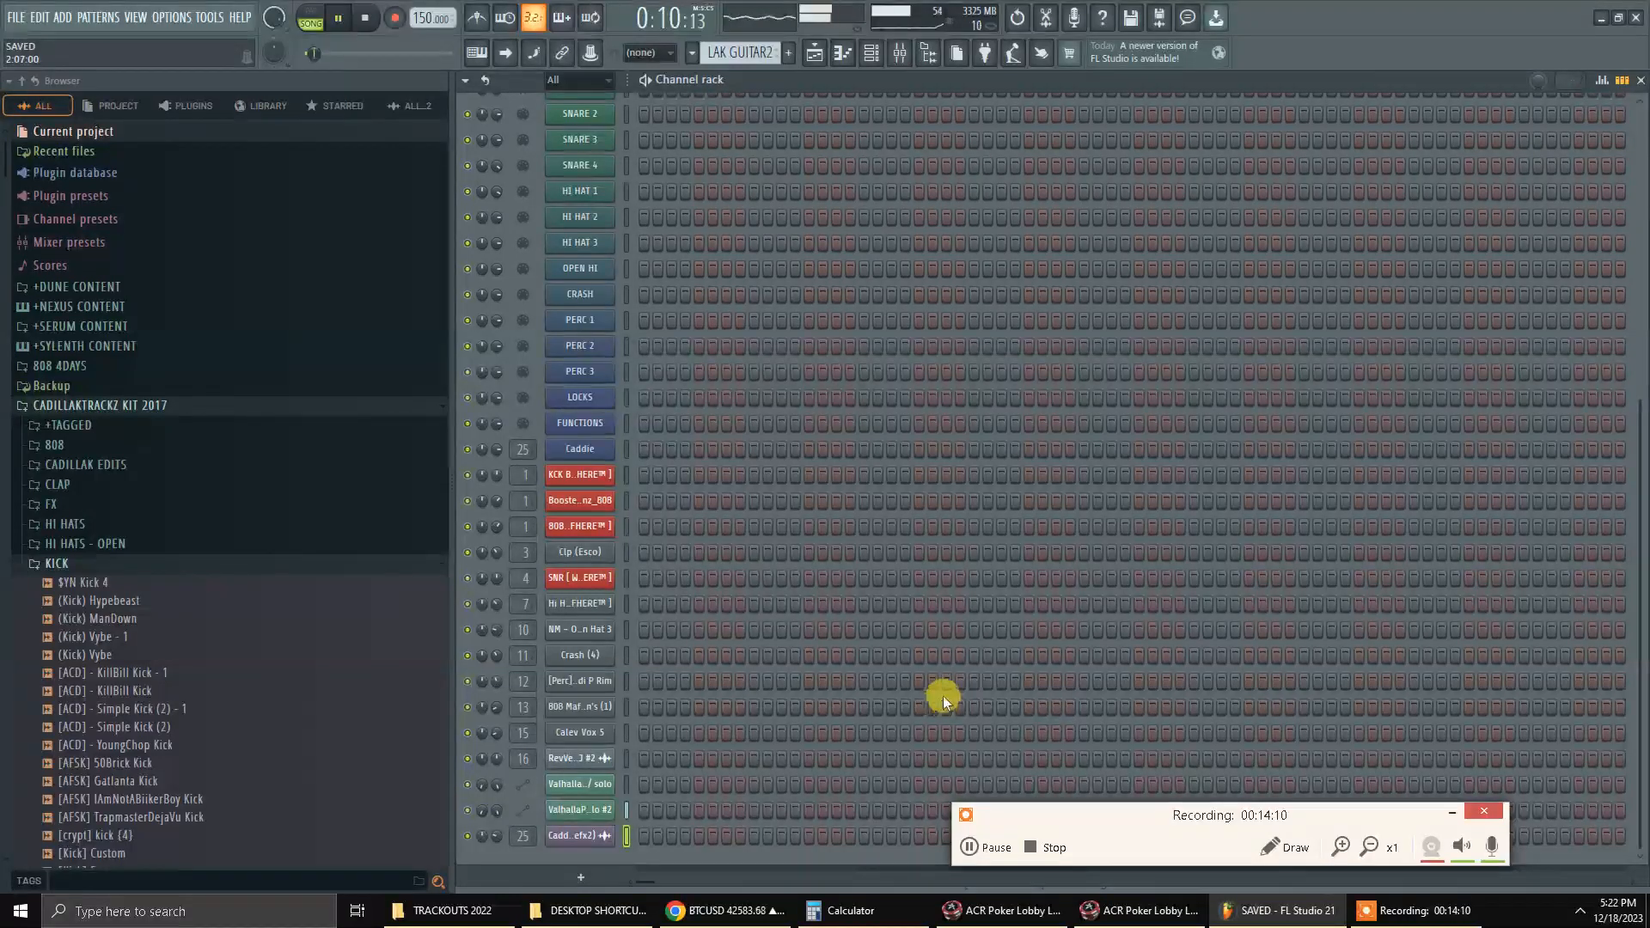
{"action": "scroll", "coordinate": [947, 685], "scroll_direction": "up", "scroll_amount": 4}
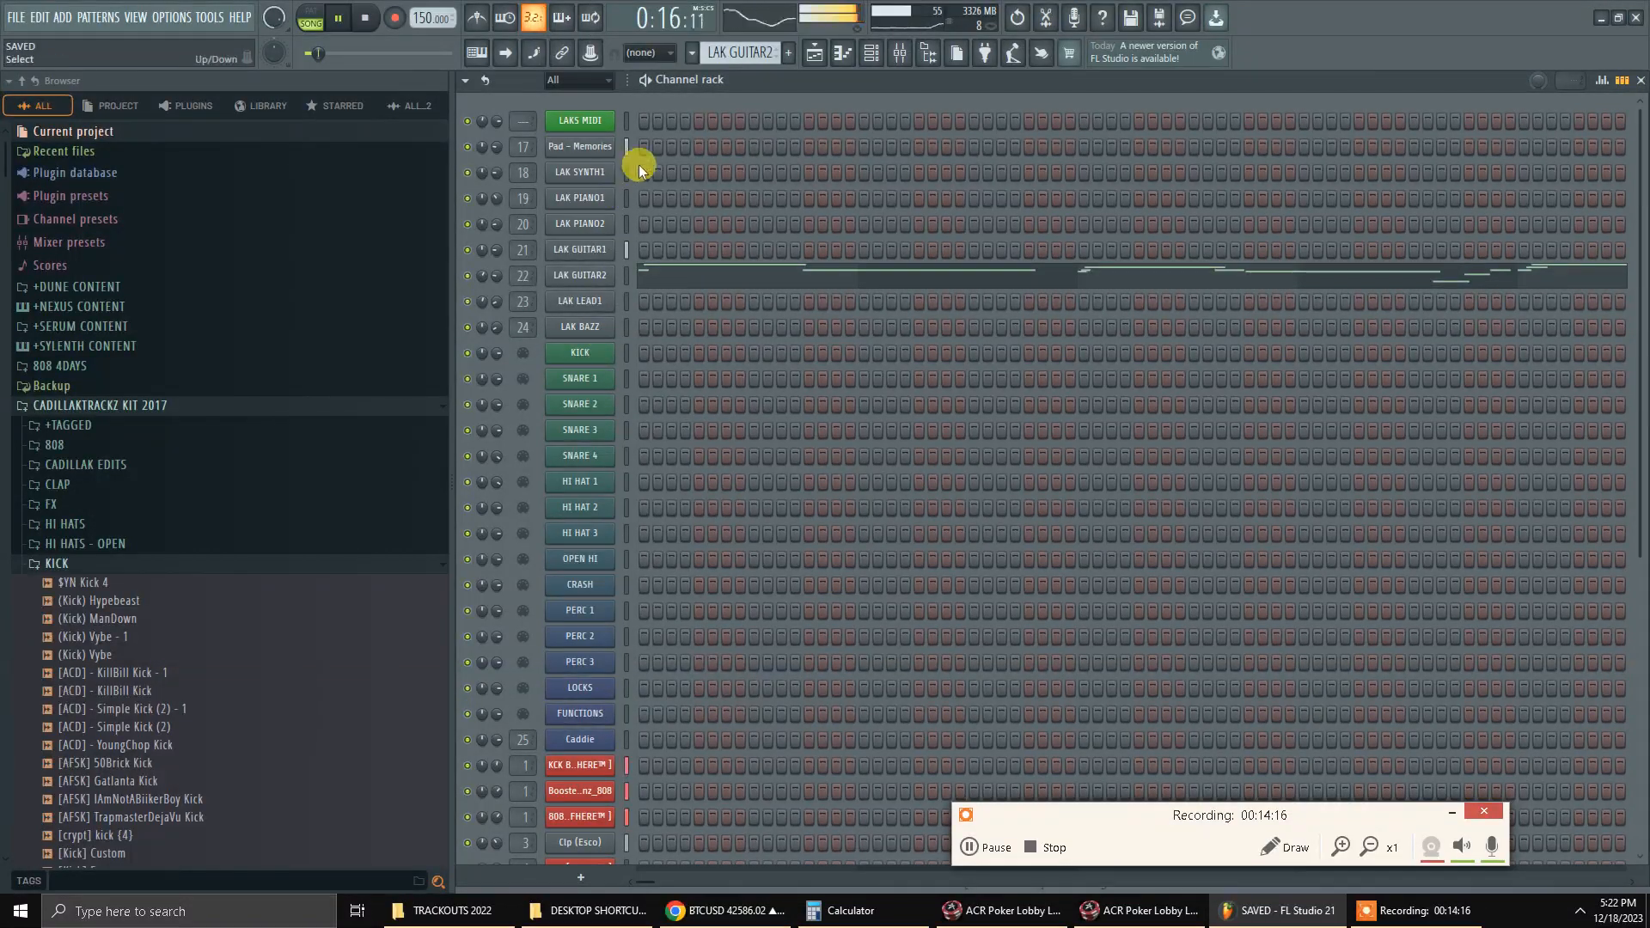
{"action": "scroll", "coordinate": [956, 559], "scroll_direction": "down", "scroll_amount": 4}
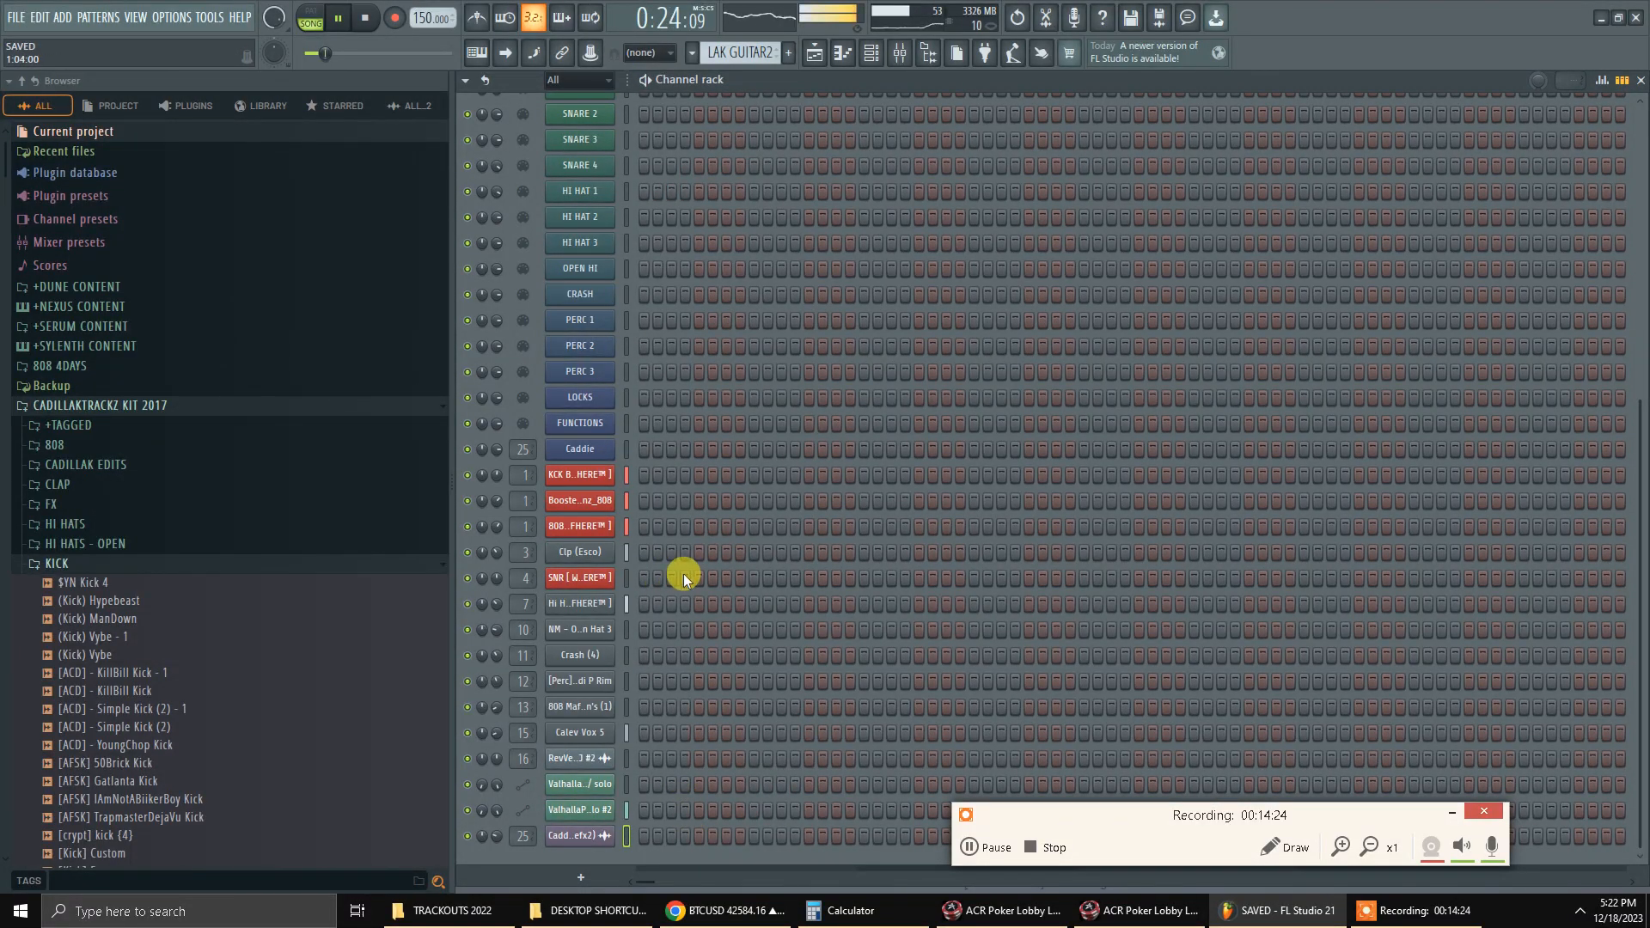
{"action": "scroll", "coordinate": [719, 694], "scroll_direction": "up", "scroll_amount": 4}
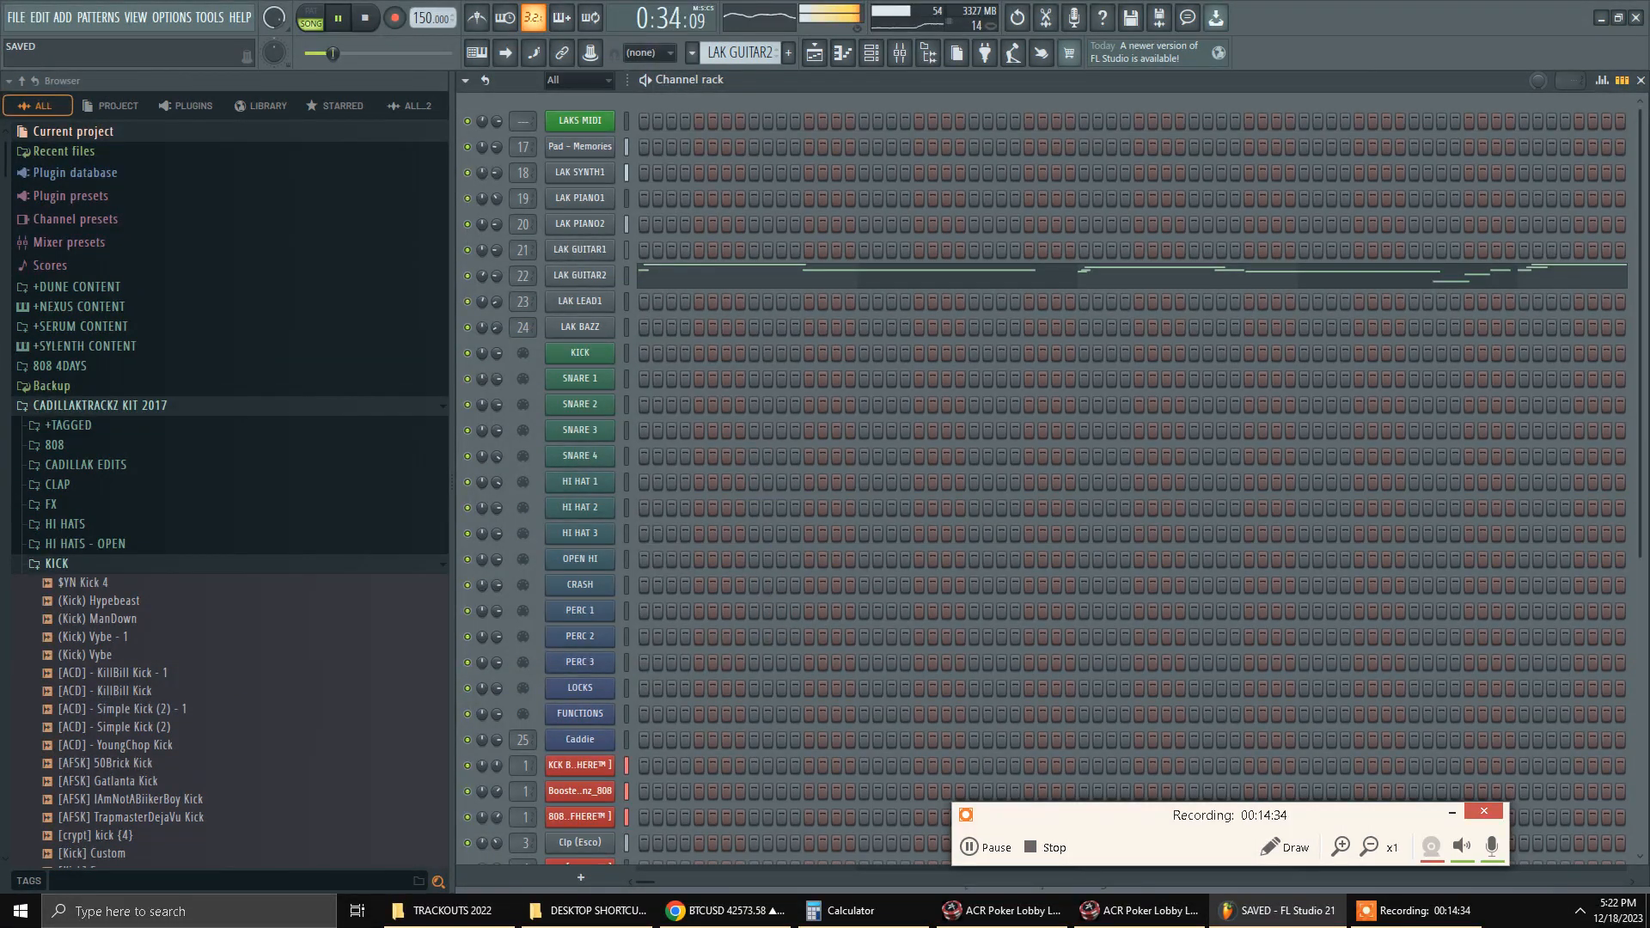
Stop playback and save the project.
{"action": "left_click", "coordinate": [364, 18]}
{"action": "left_click", "coordinate": [15, 18]}
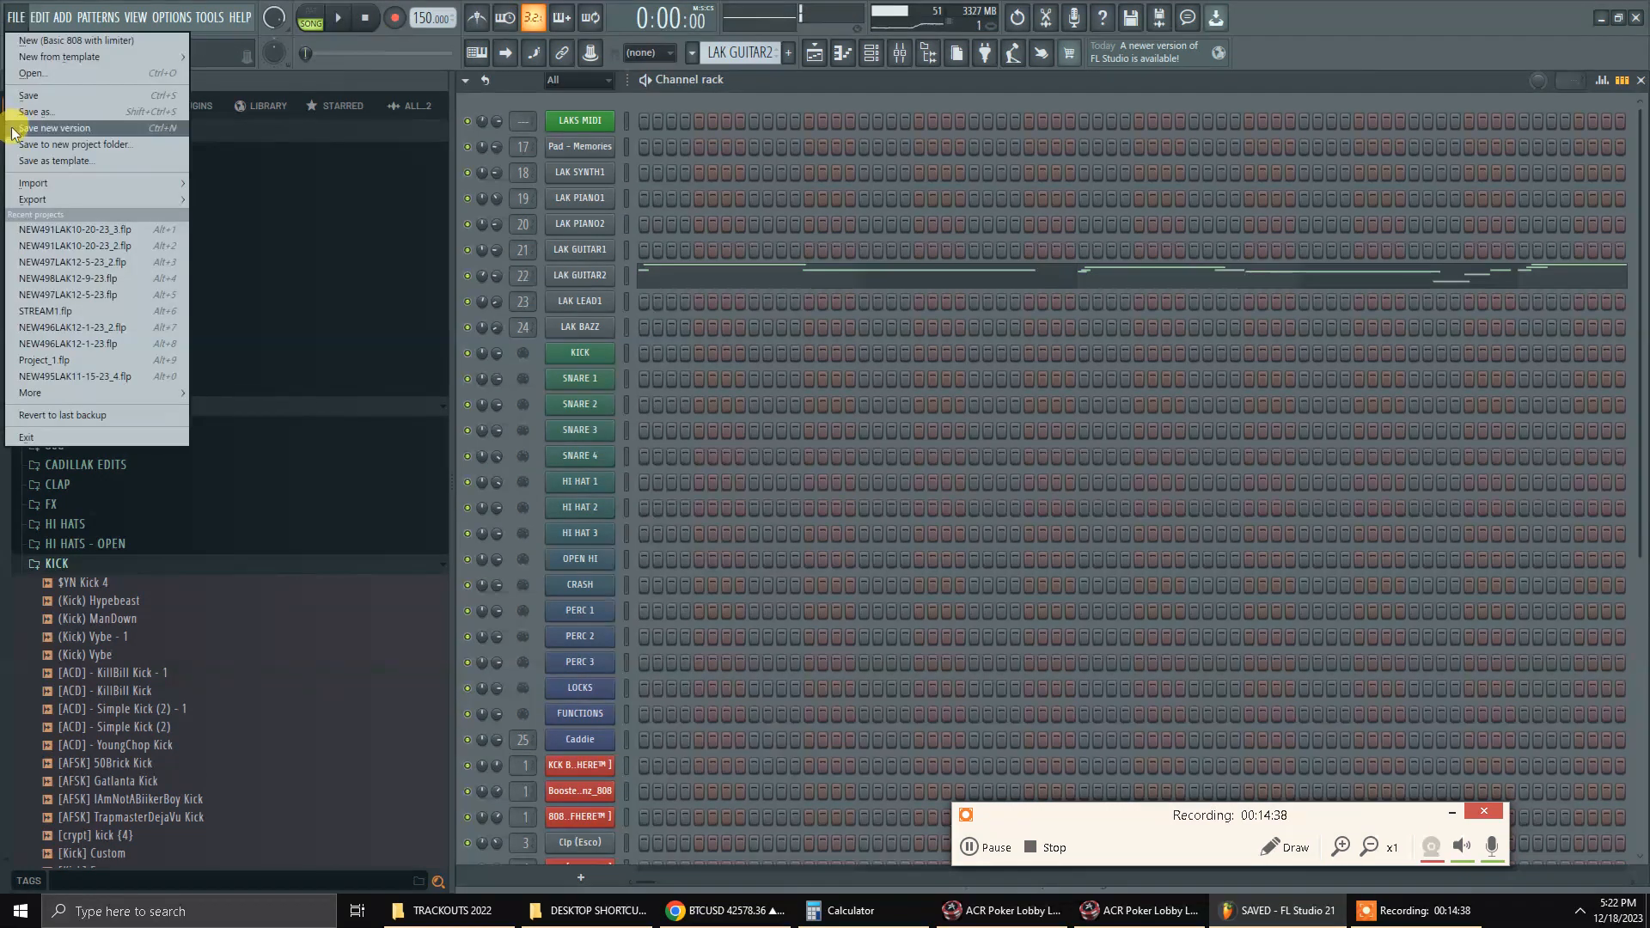
{"action": "left_click", "coordinate": [37, 96]}
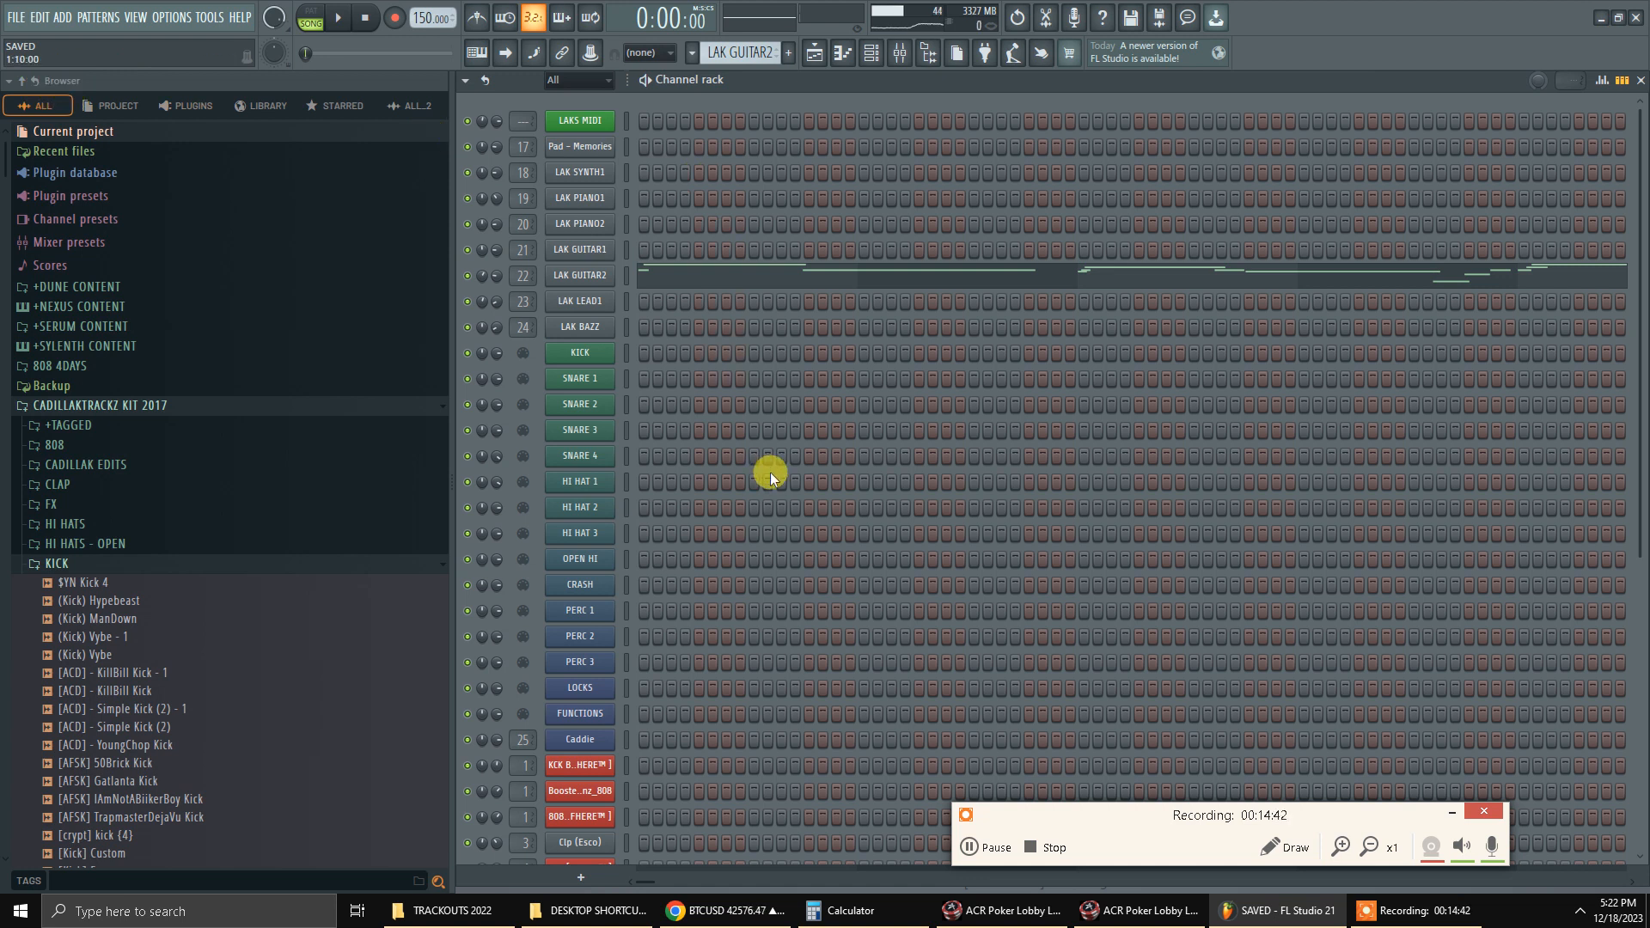
Play the song's drum section with the mixer showing and mute the KICK, SNARE 3 and SNARE 4 tracks.
{"action": "key", "text": "F9"}
{"action": "key", "text": "space"}
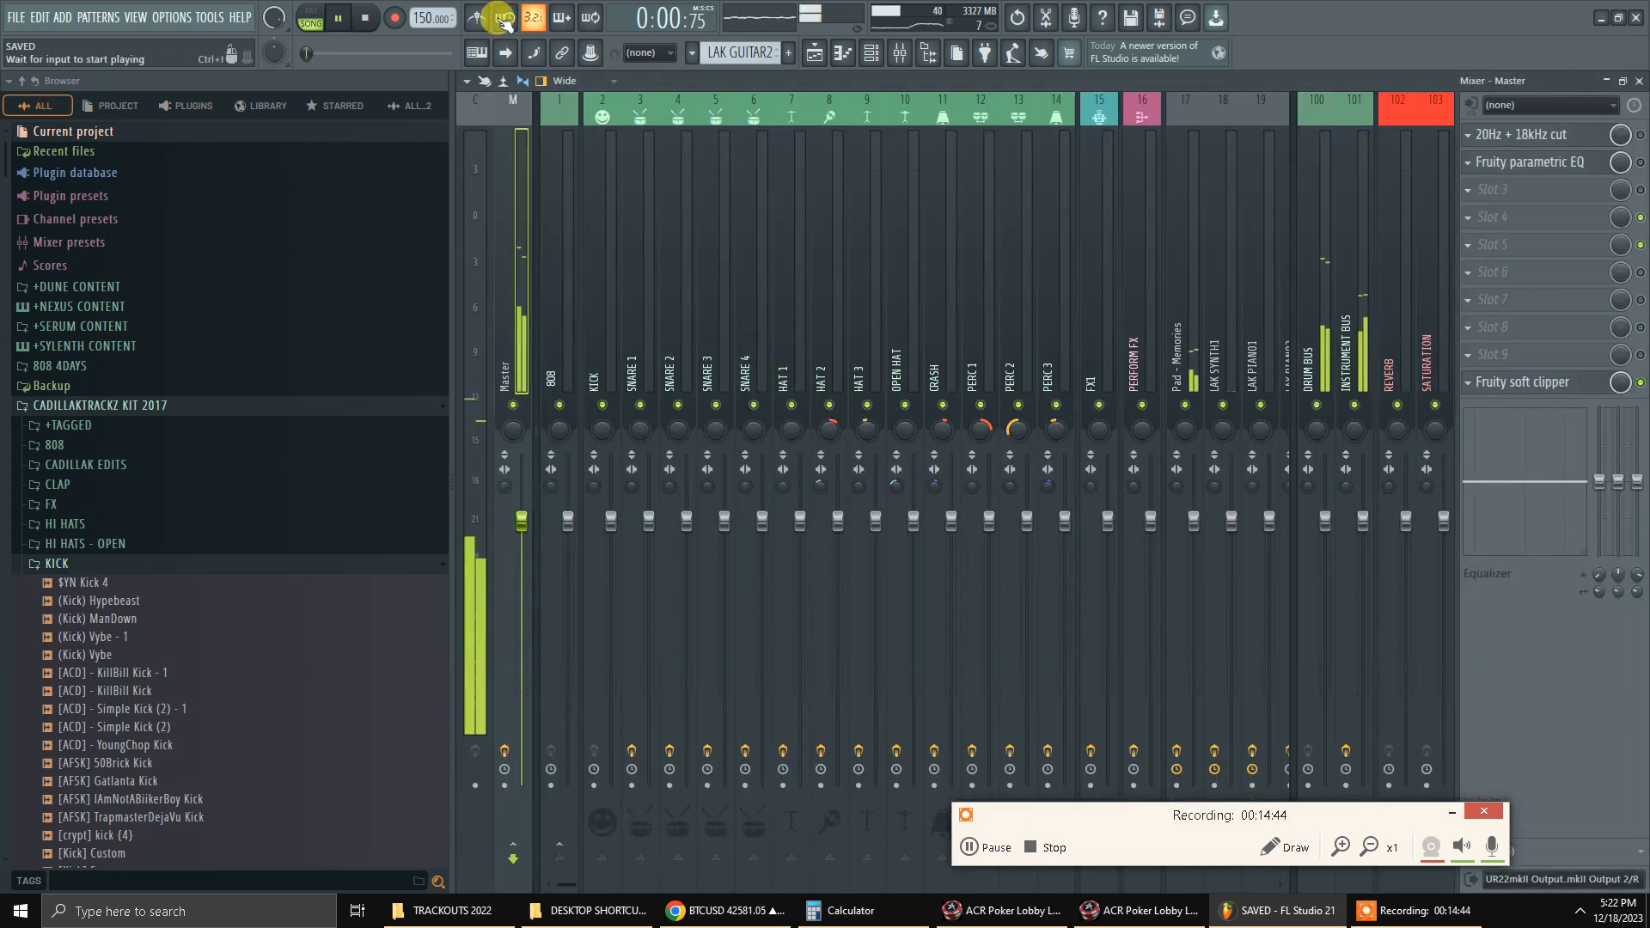
{"action": "left_click_drag", "start_coordinate": [308, 53], "coordinate": [333, 57]}
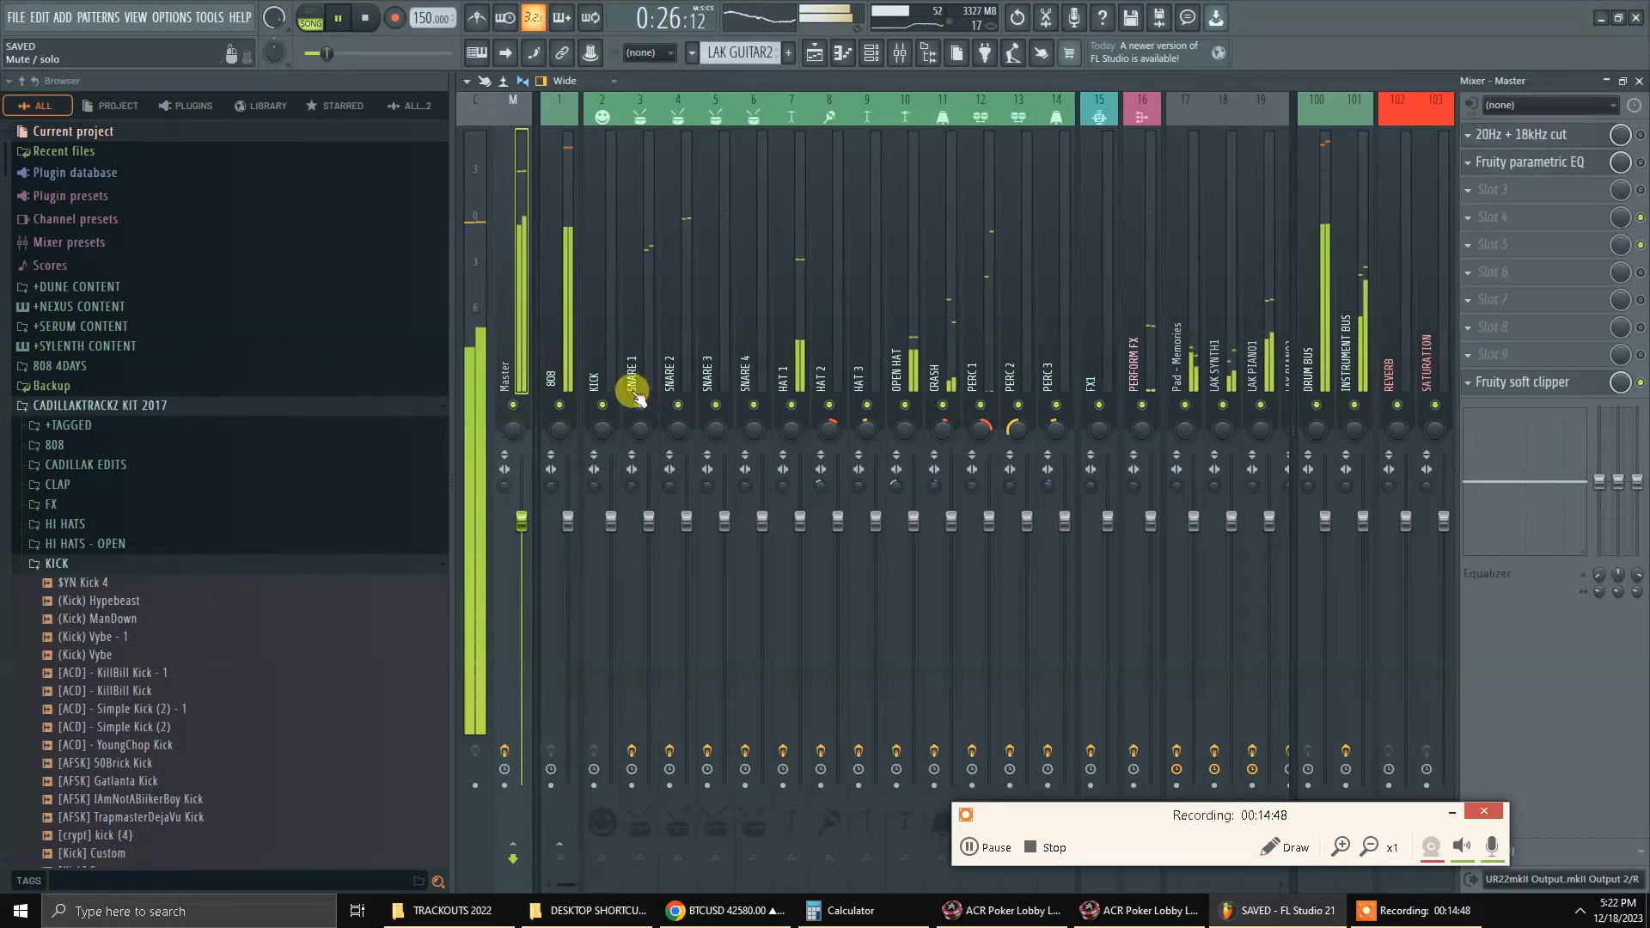
{"action": "left_click", "coordinate": [603, 405]}
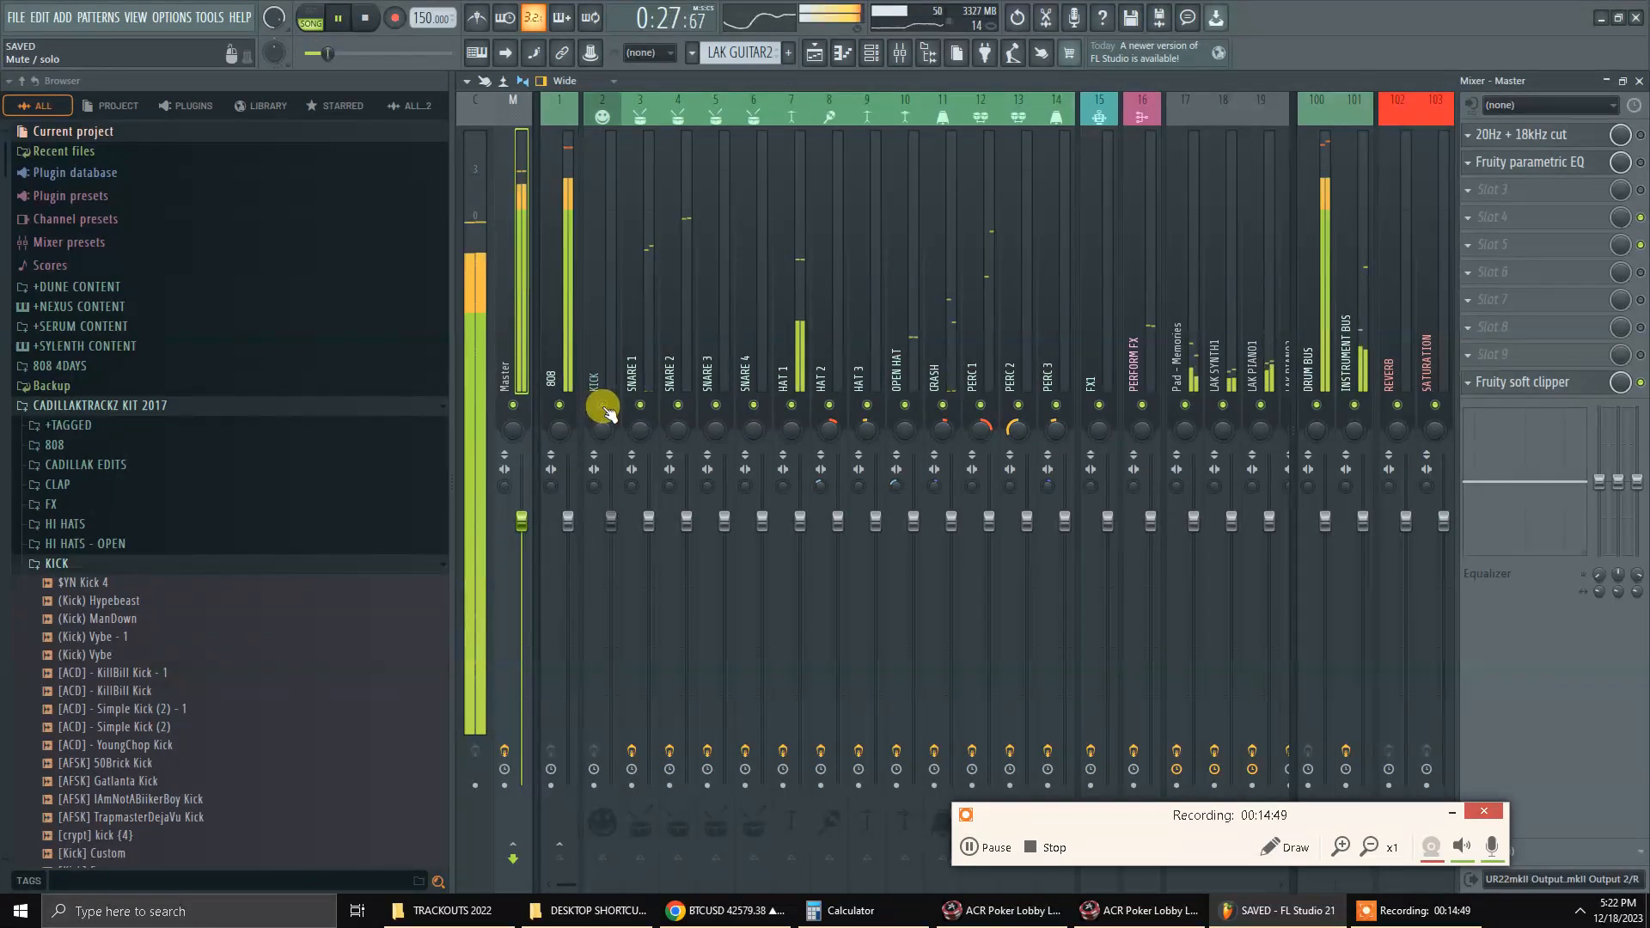
{"action": "left_click", "coordinate": [717, 405]}
{"action": "left_click", "coordinate": [753, 406]}
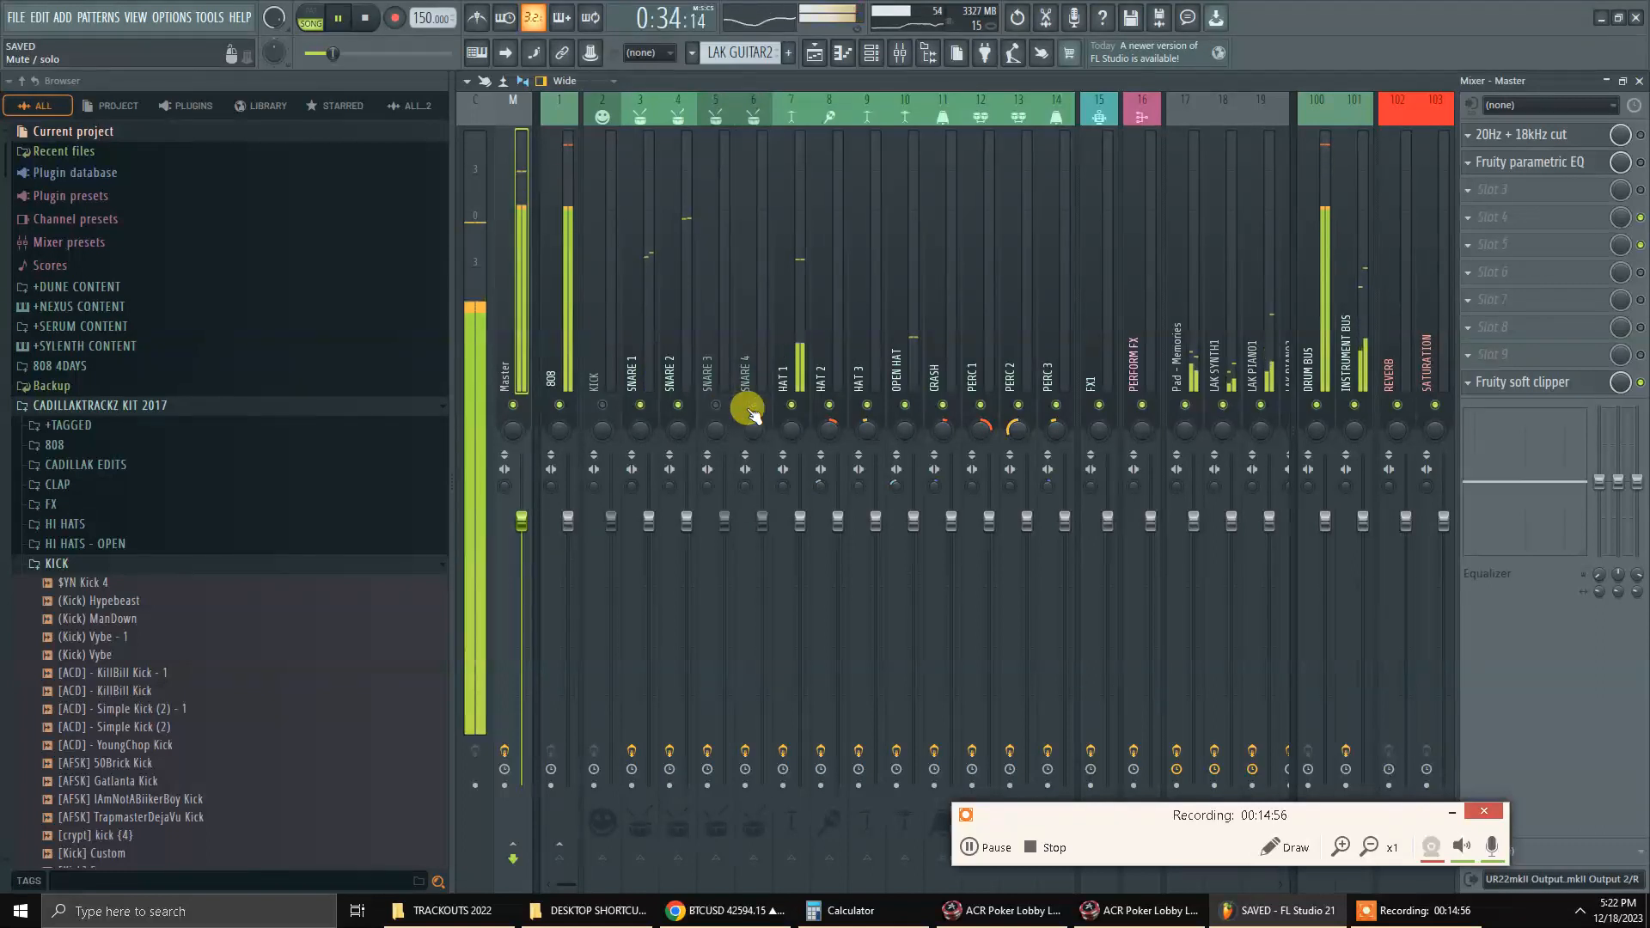
Check which hi-hats are used in the playlist and channel rack, and mute the HAT 2 and HAT 3 mixer tracks.
{"action": "key", "text": "F5"}
{"action": "key", "text": "F6"}
{"action": "scroll", "coordinate": [745, 408], "scroll_direction": "down", "scroll_amount": 4}
{"action": "key", "text": "F9"}
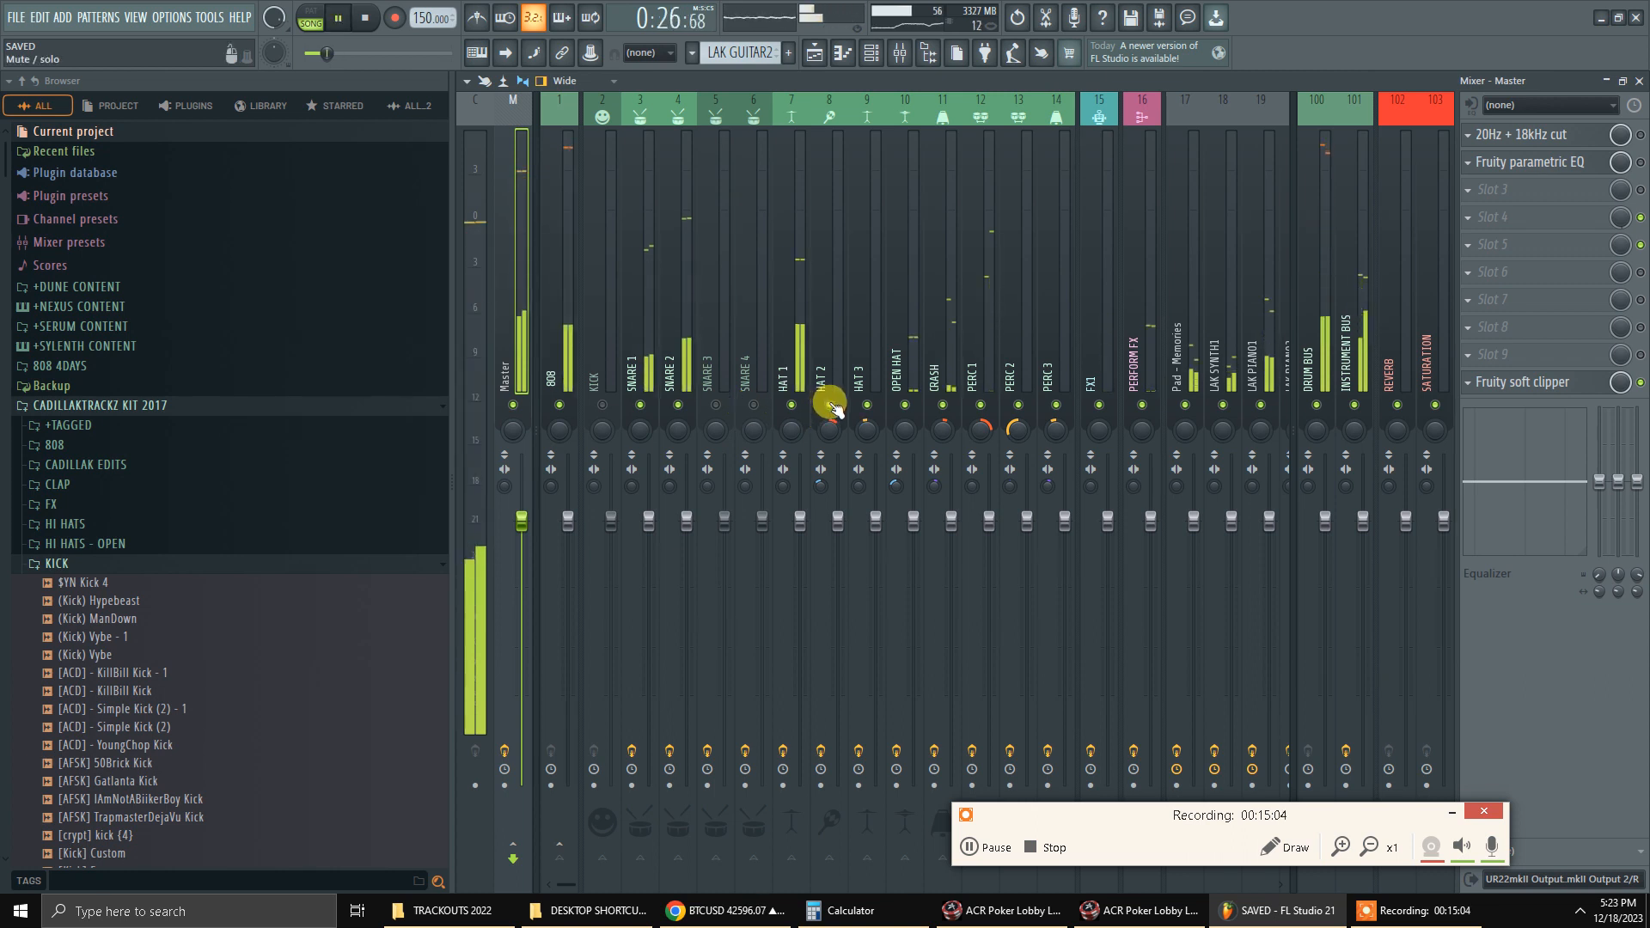
{"action": "key", "text": "F5"}
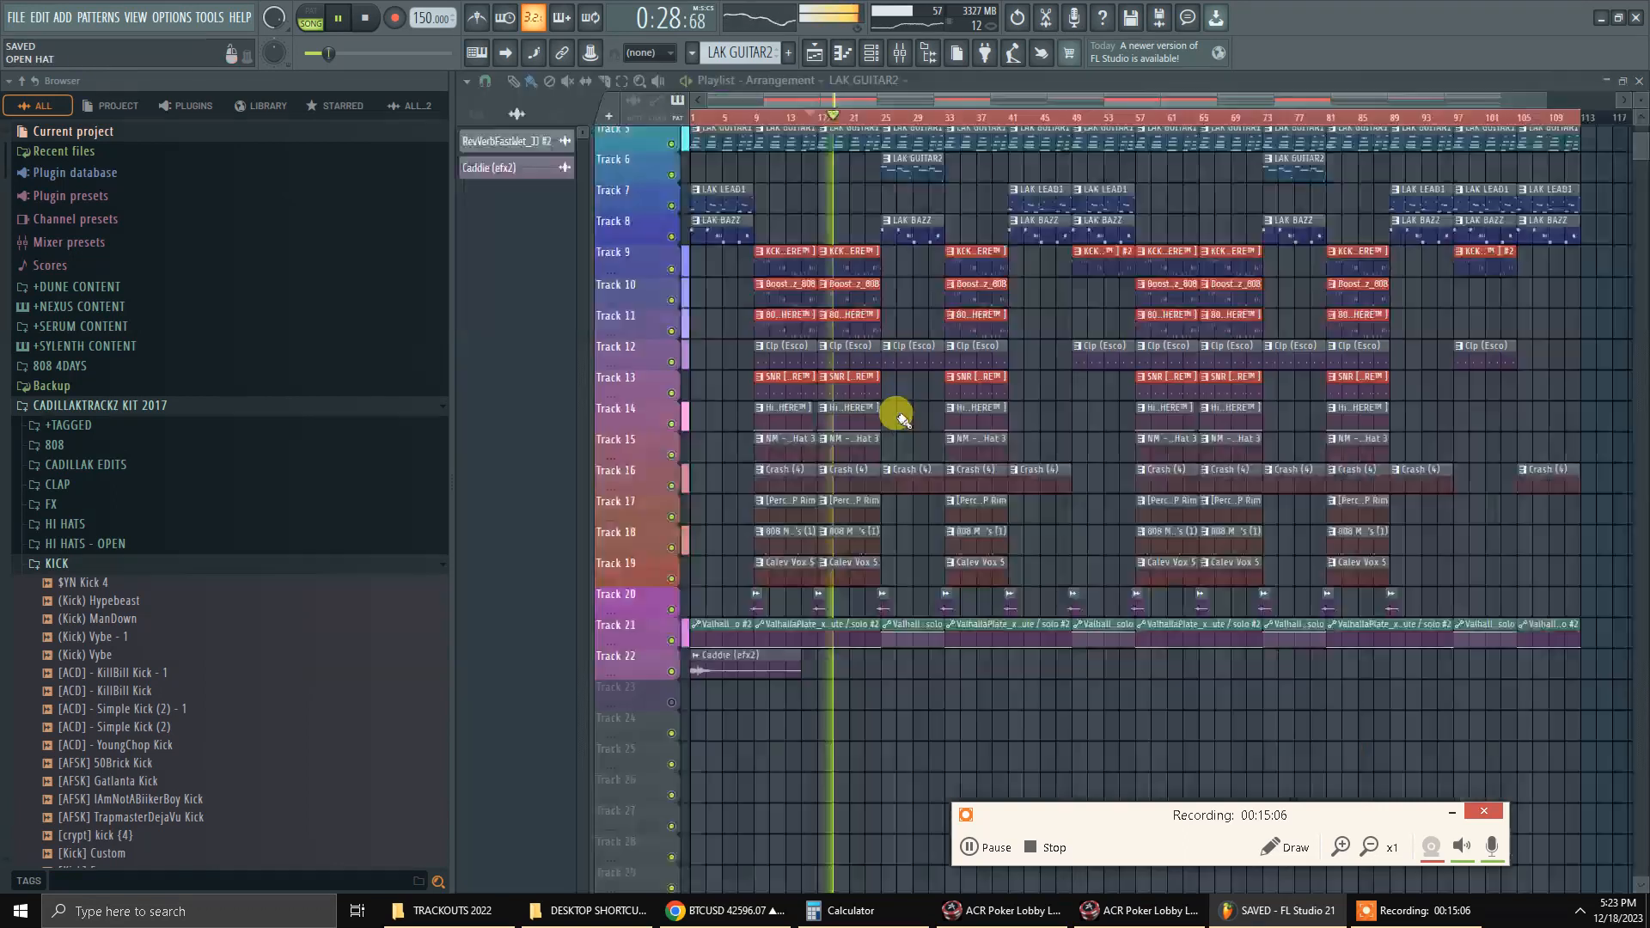
{"action": "key", "text": "F6"}
{"action": "key", "text": "F5"}
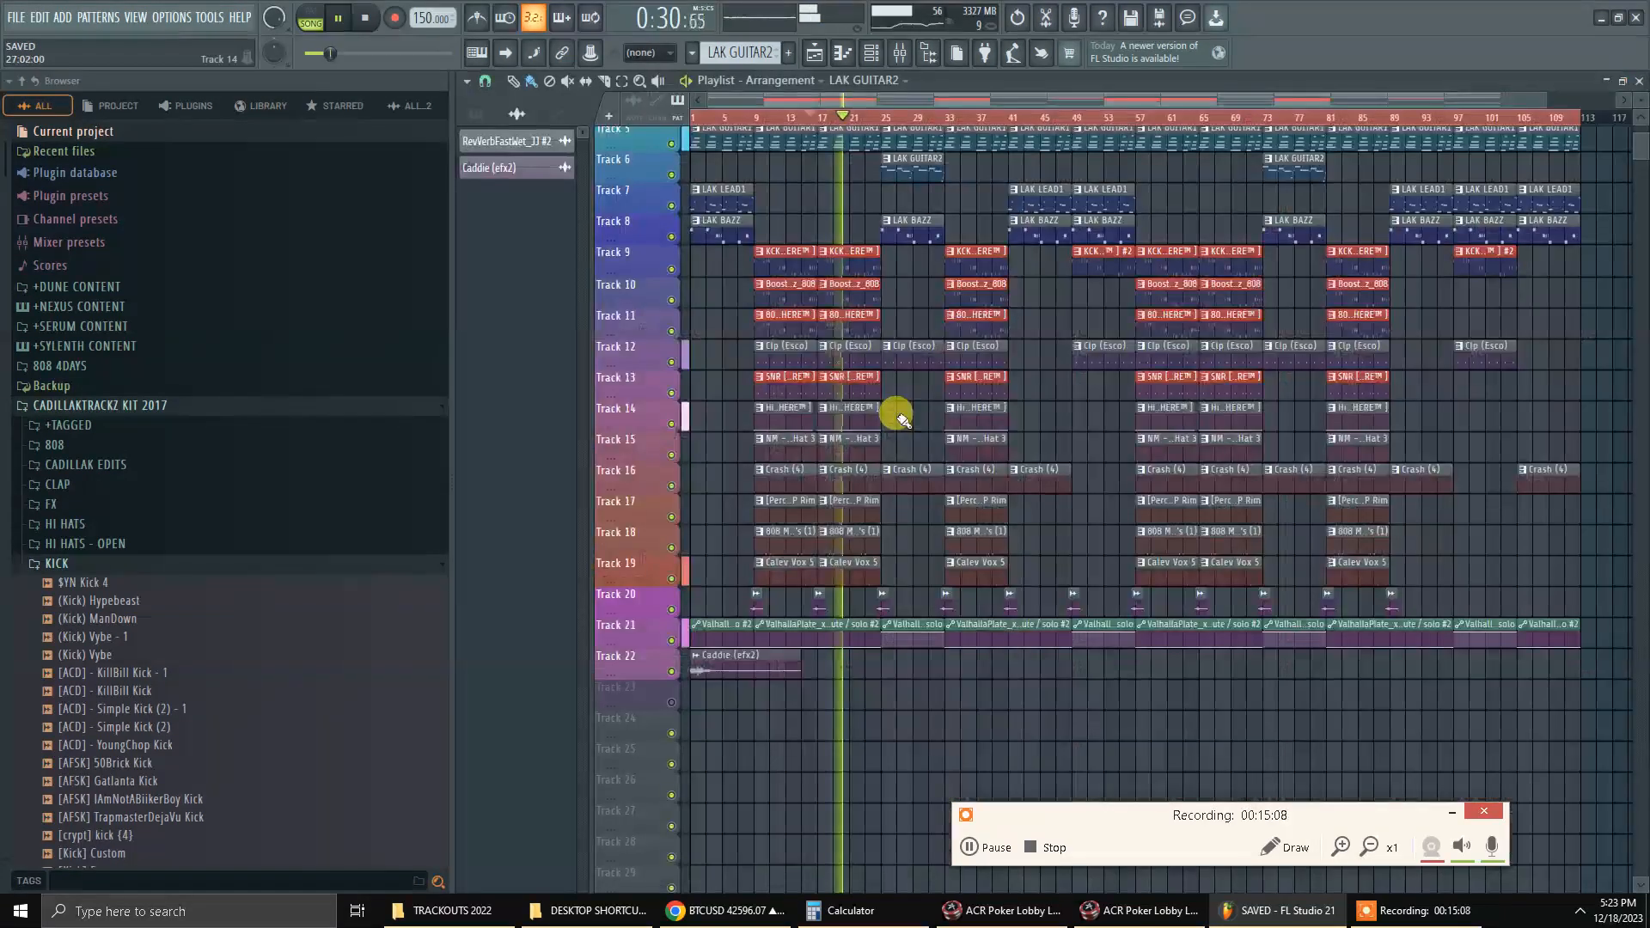
{"action": "key", "text": "F9"}
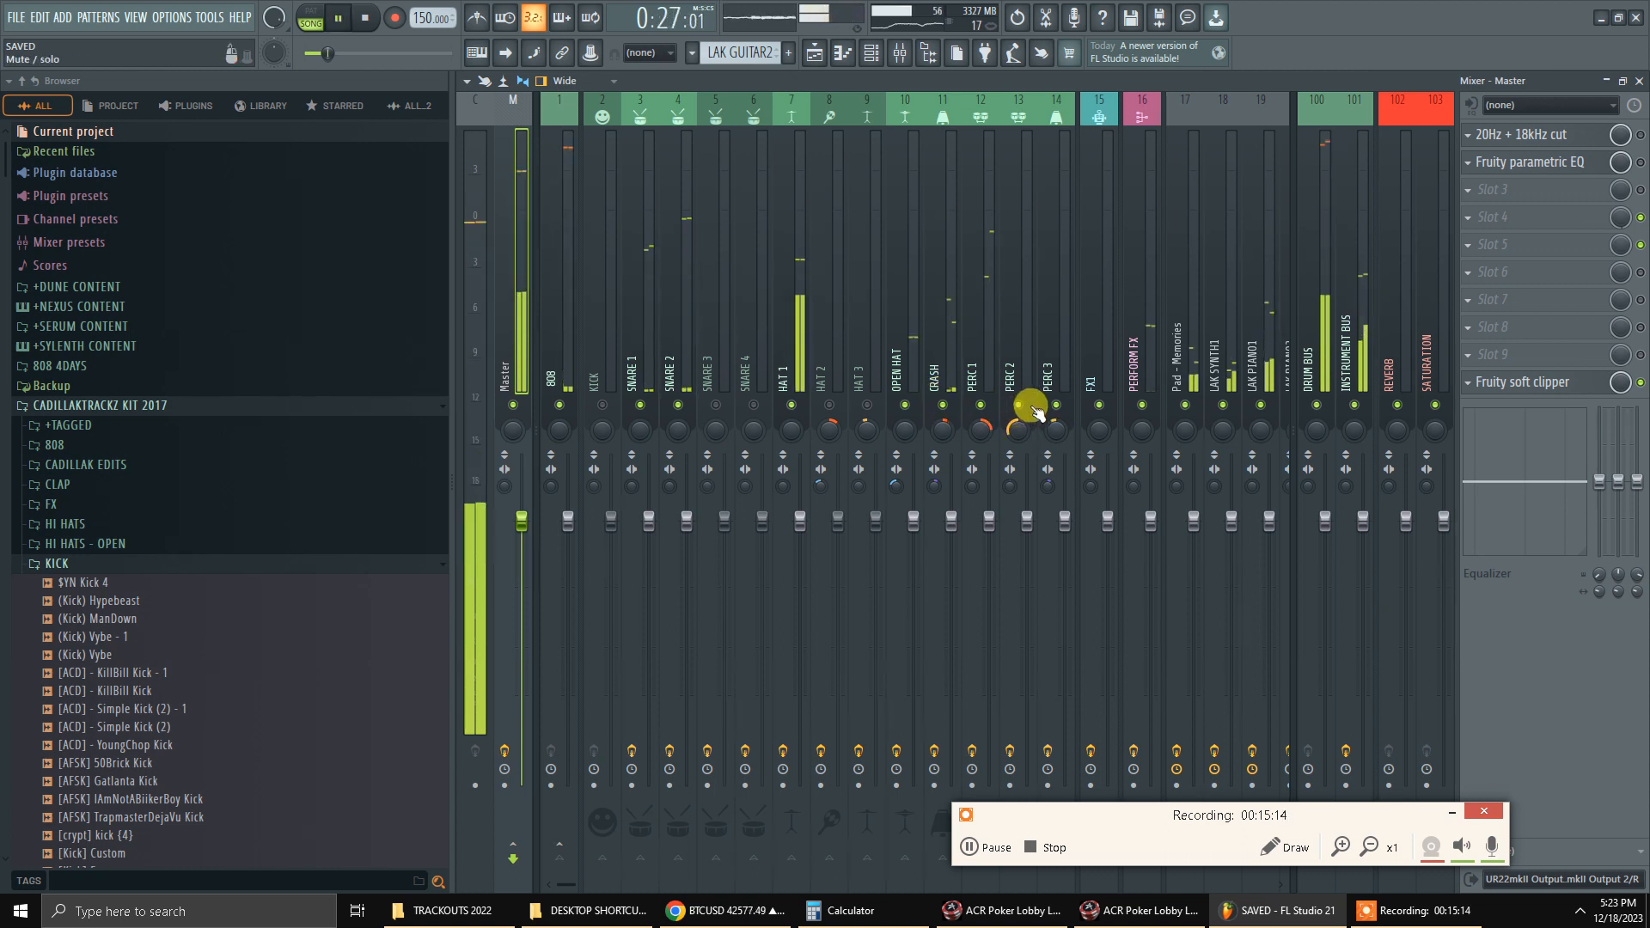
Bring the PERC 1 and PERC 2 panning closer to centre and mute the unused PERC 3 mixer track.
{"action": "left_click", "coordinate": [980, 428]}
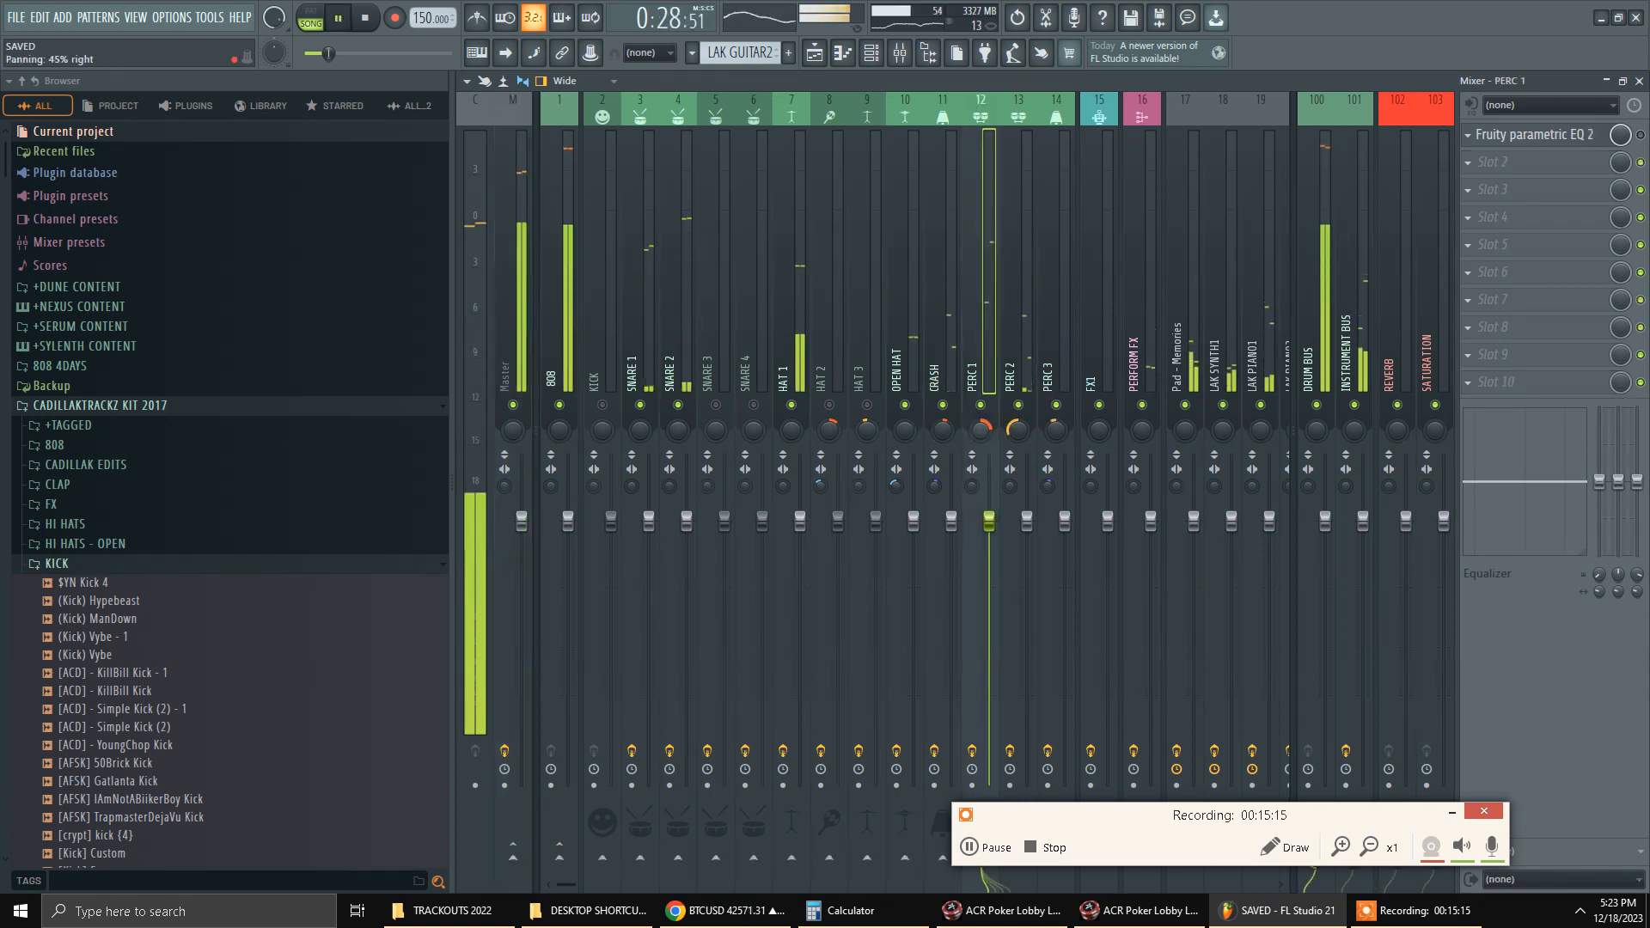
{"action": "left_click", "coordinate": [1018, 428]}
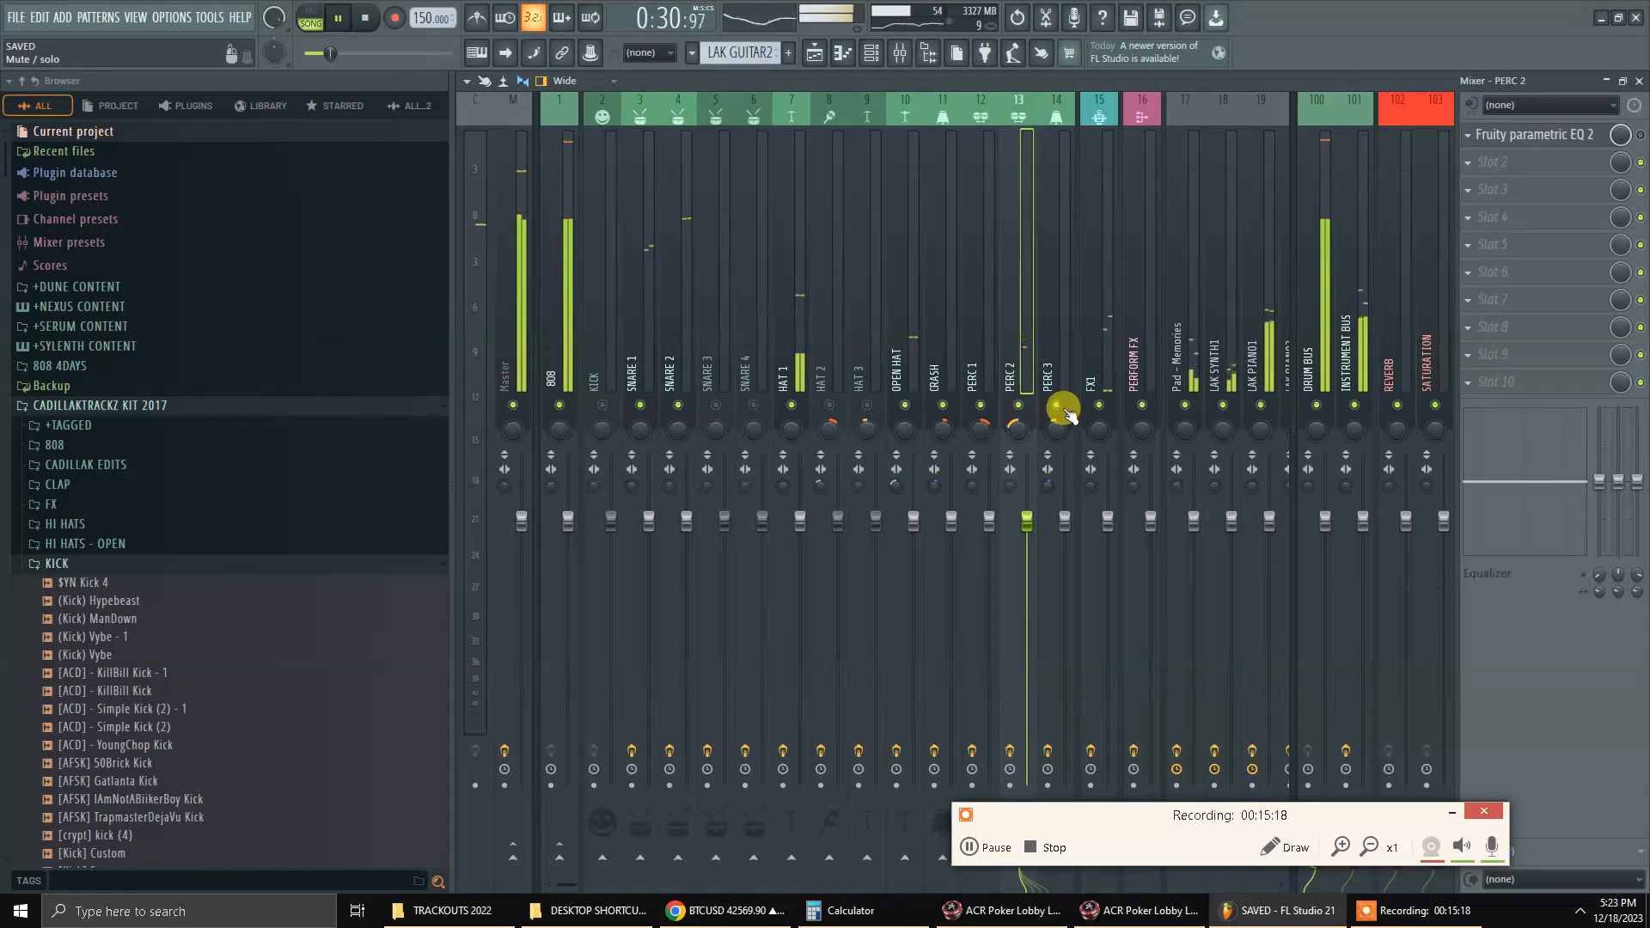
{"action": "key", "text": "F6"}
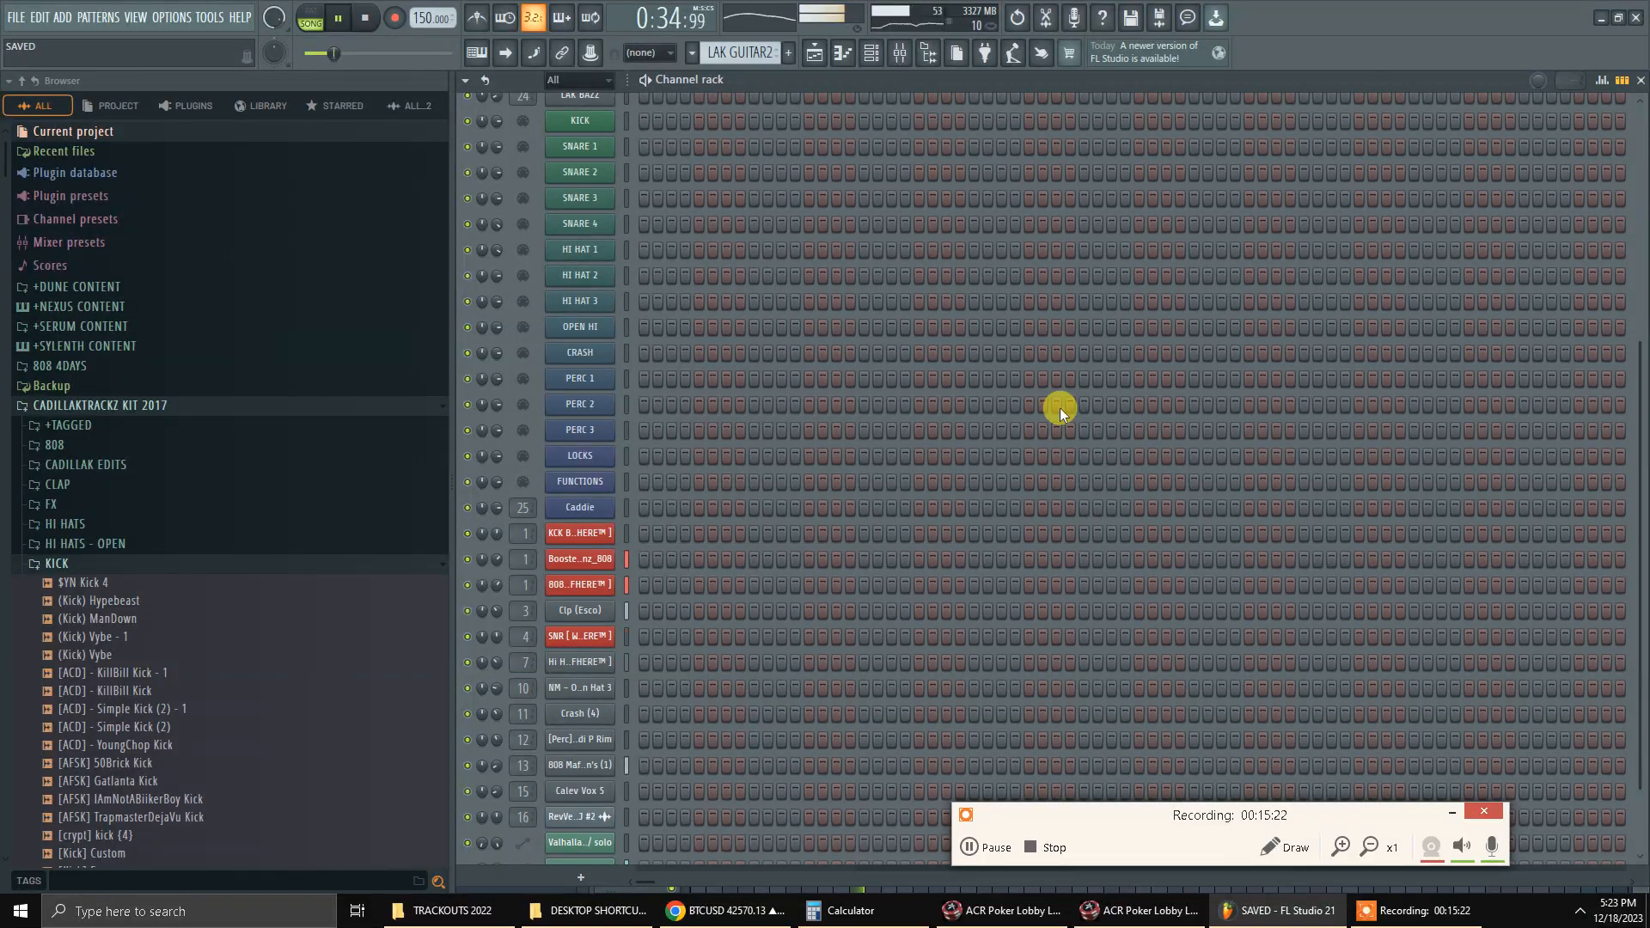
{"action": "key", "text": "F5"}
{"action": "key", "text": "F6"}
{"action": "key", "text": "F5"}
{"action": "key", "text": "F9"}
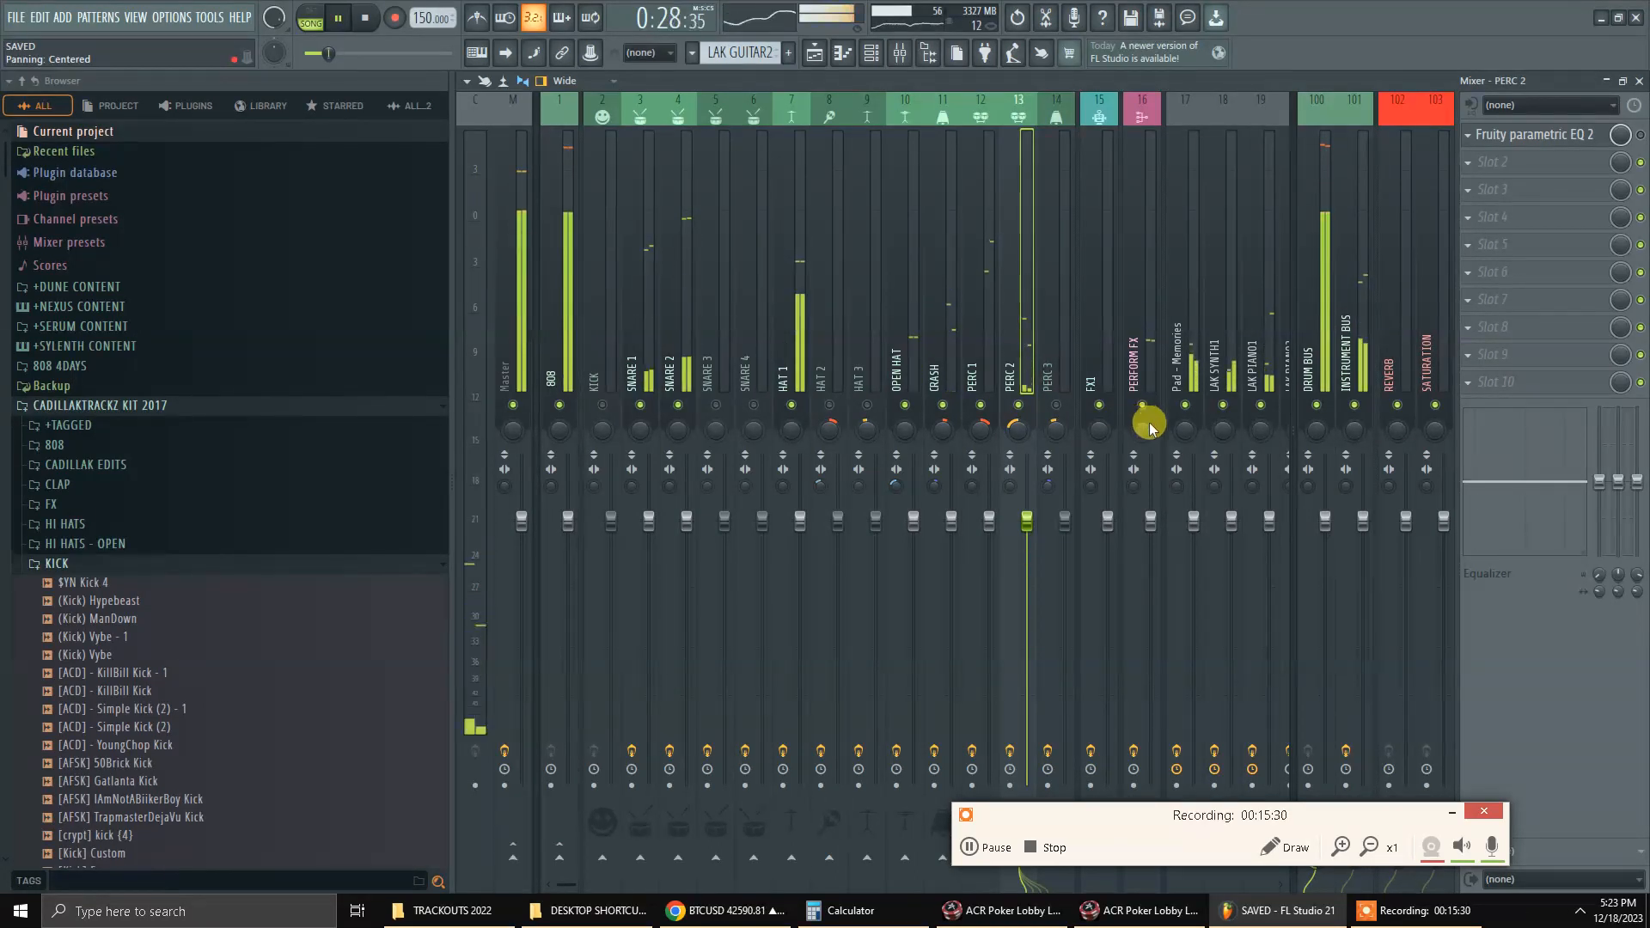
Check the arrangement again and mute the FL STUDIO SOUNDS, Insert 27 and Insert 28 mixer tracks.
{"action": "key", "text": "F6"}
{"action": "key", "text": "F5"}
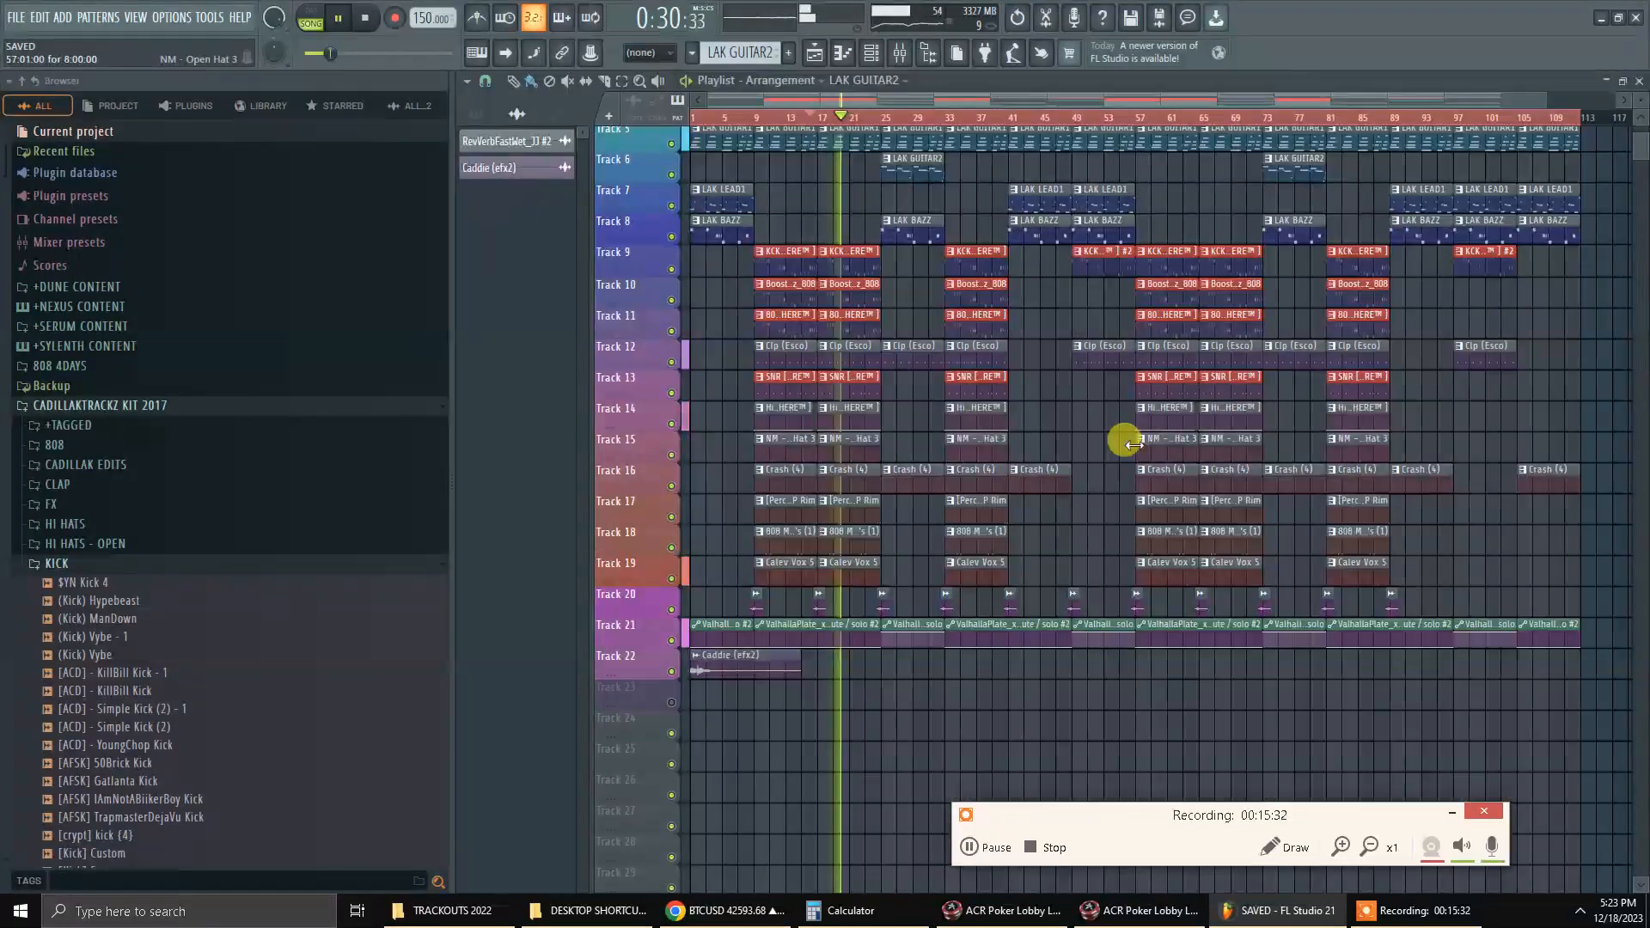
{"action": "key", "text": "F9"}
{"action": "scroll", "coordinate": [1047, 338], "scroll_direction": "down", "scroll_amount": 6}
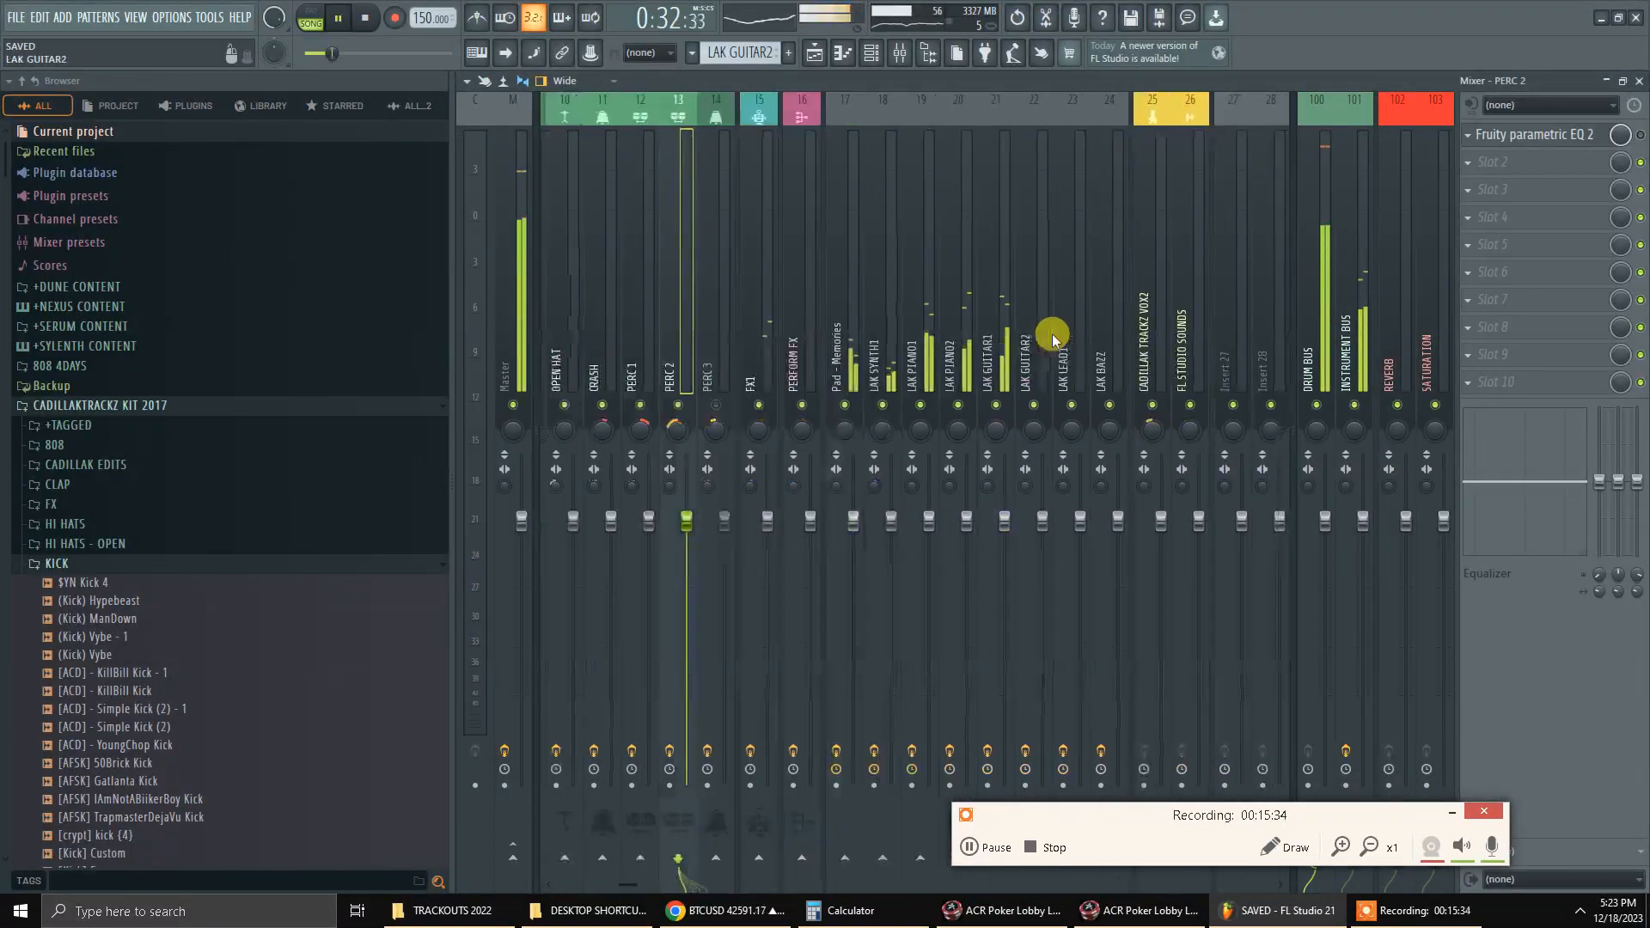
{"action": "scroll", "coordinate": [862, 367], "scroll_direction": "down", "scroll_amount": 6}
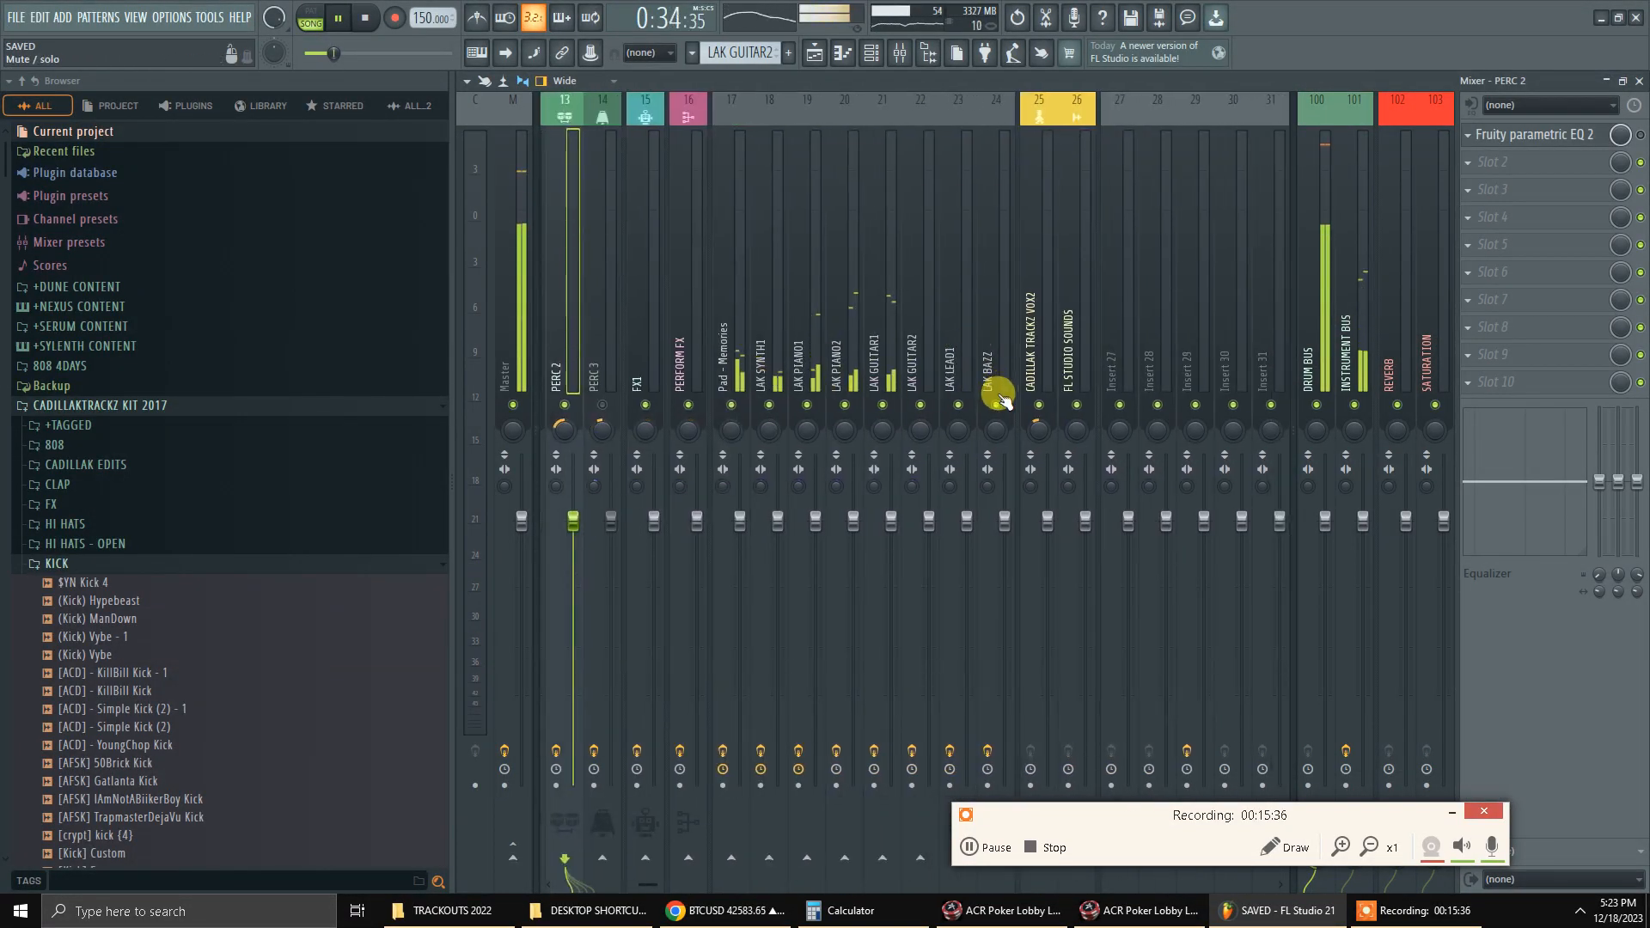
{"action": "left_click", "coordinate": [1081, 406]}
{"action": "left_click", "coordinate": [1128, 392]}
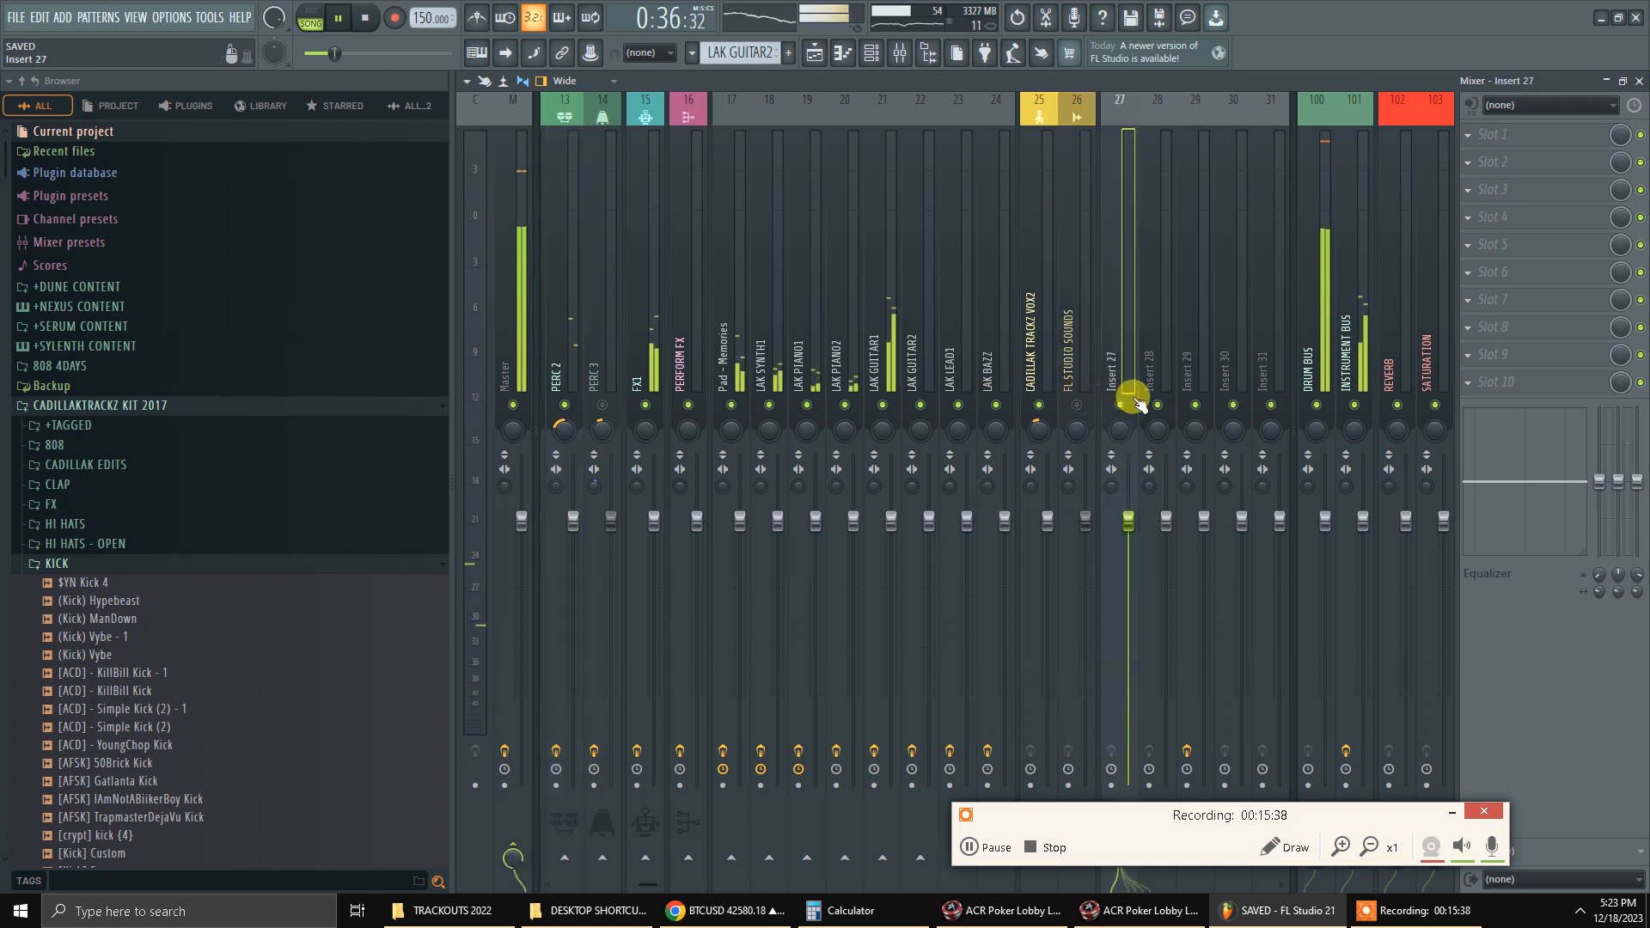
{"action": "left_click", "coordinate": [1120, 405]}
{"action": "left_click", "coordinate": [1157, 405]}
Set the LAK BAZZ channel volume to 13% in the channel rack.
{"action": "scroll", "coordinate": [636, 308], "scroll_direction": "up", "scroll_amount": 6}
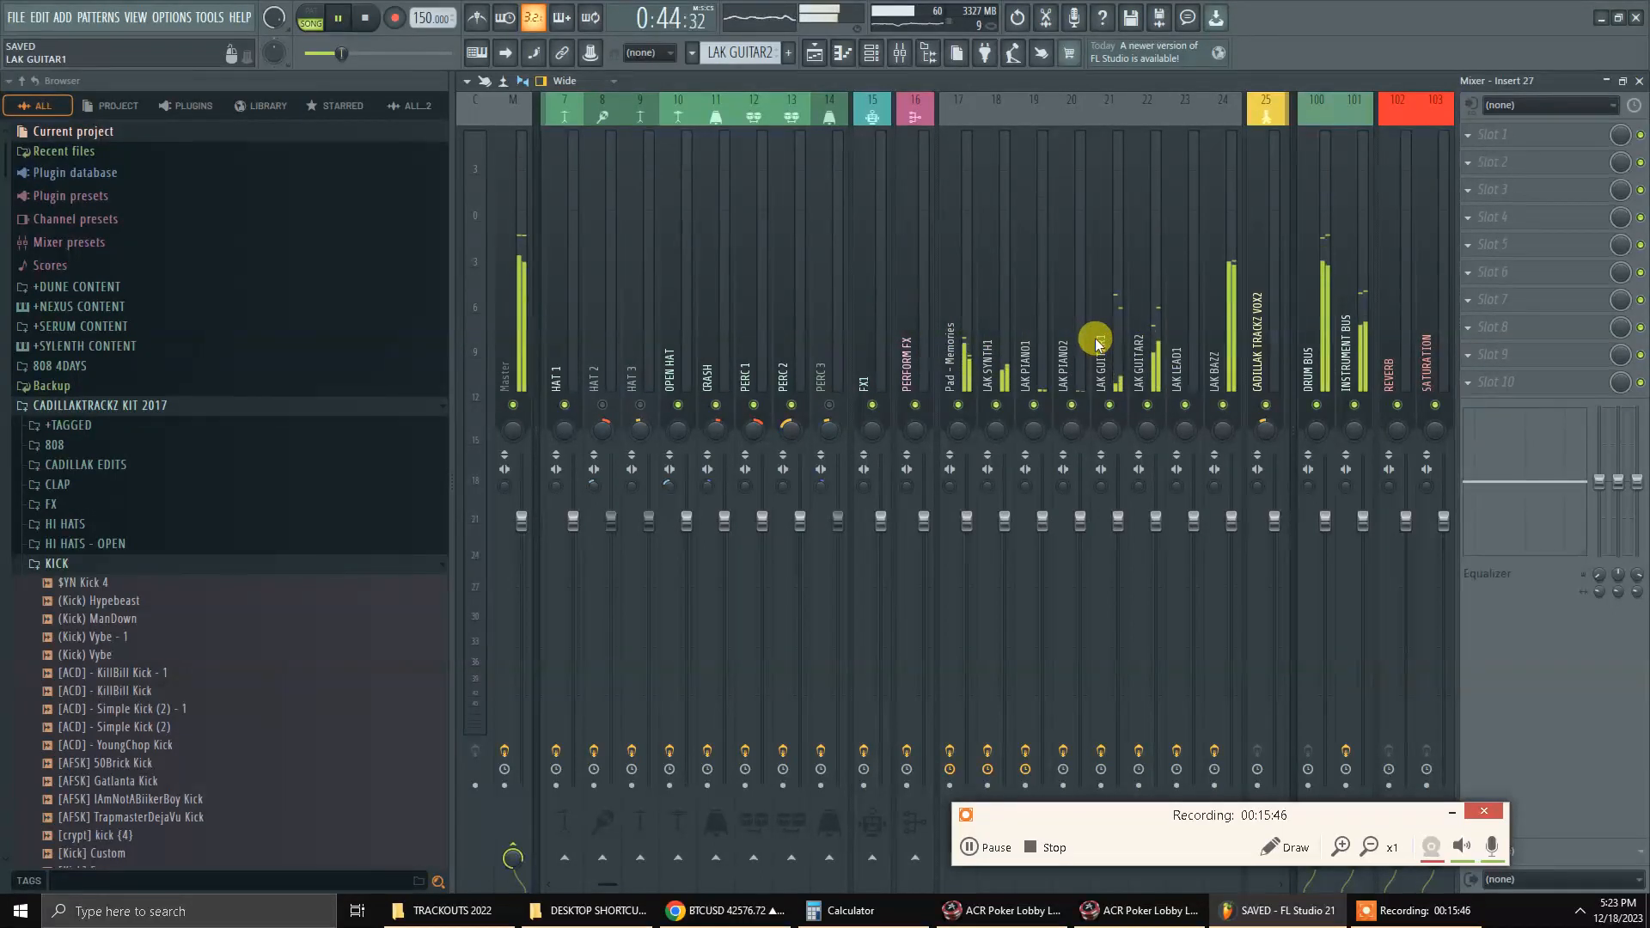
{"action": "key", "text": "F5"}
{"action": "key", "text": "F6"}
{"action": "scroll", "coordinate": [676, 486], "scroll_direction": "up", "scroll_amount": 6}
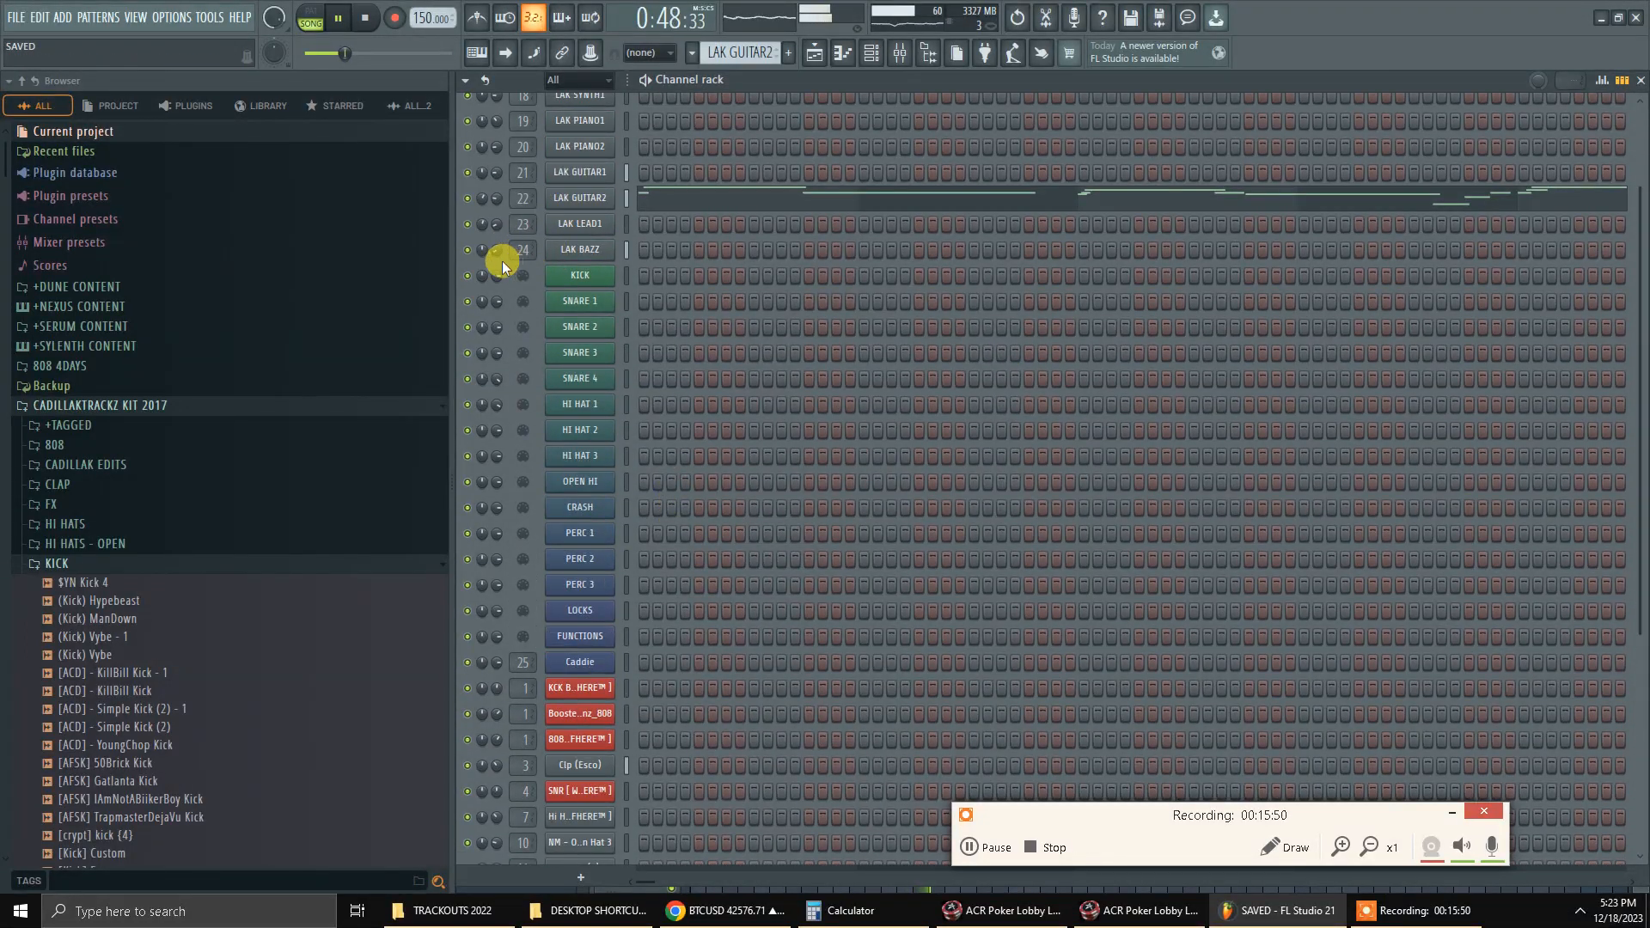
{"action": "left_click_drag", "start_coordinate": [497, 255], "coordinate": [497, 258]}
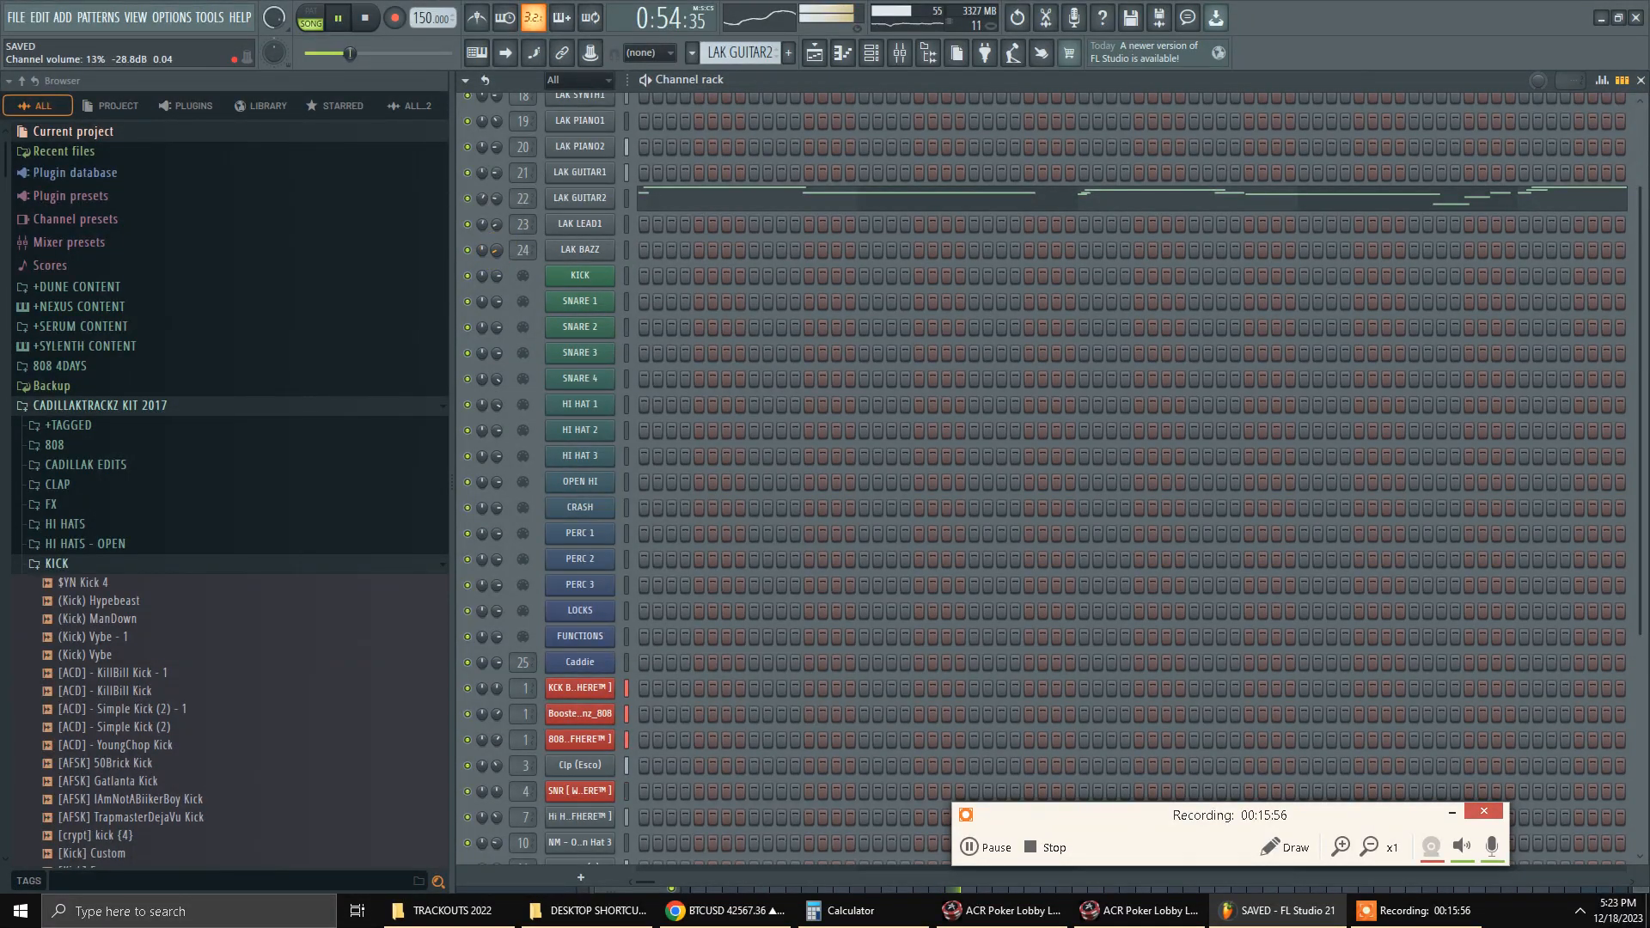
Review the channel rack and the mixer levels while the song plays, and stop playback.
{"action": "scroll", "coordinate": [951, 580], "scroll_direction": "up", "scroll_amount": 3}
{"action": "scroll", "coordinate": [951, 580], "scroll_direction": "down", "scroll_amount": 6}
{"action": "key", "text": "F9"}
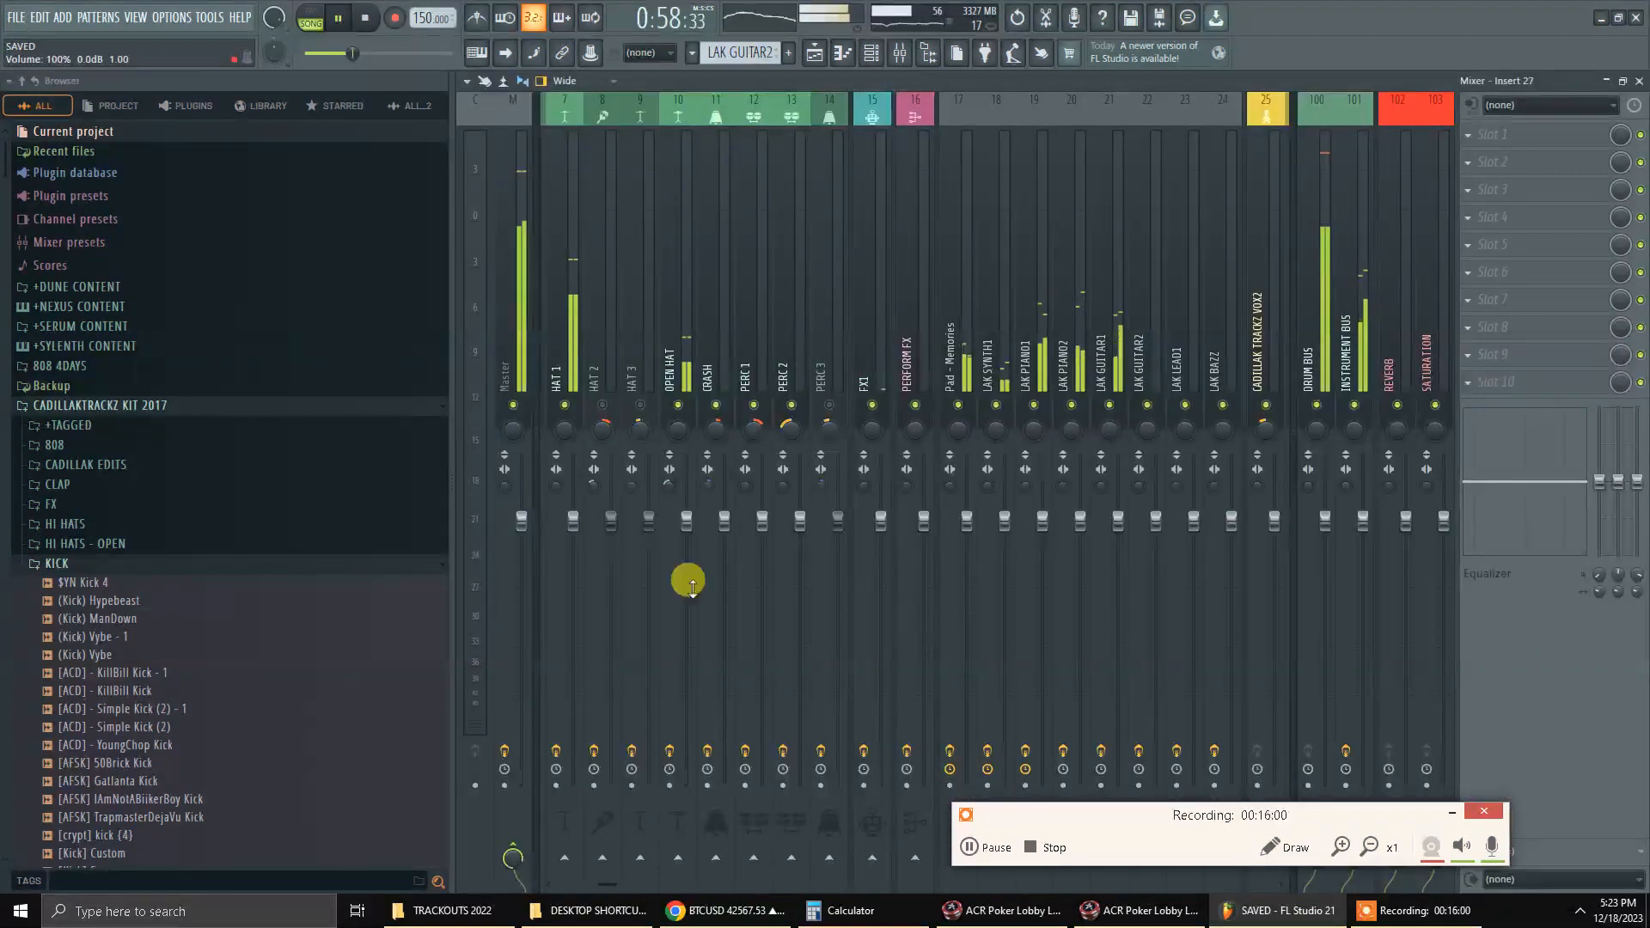
{"action": "scroll", "coordinate": [754, 324], "scroll_direction": "up", "scroll_amount": 6}
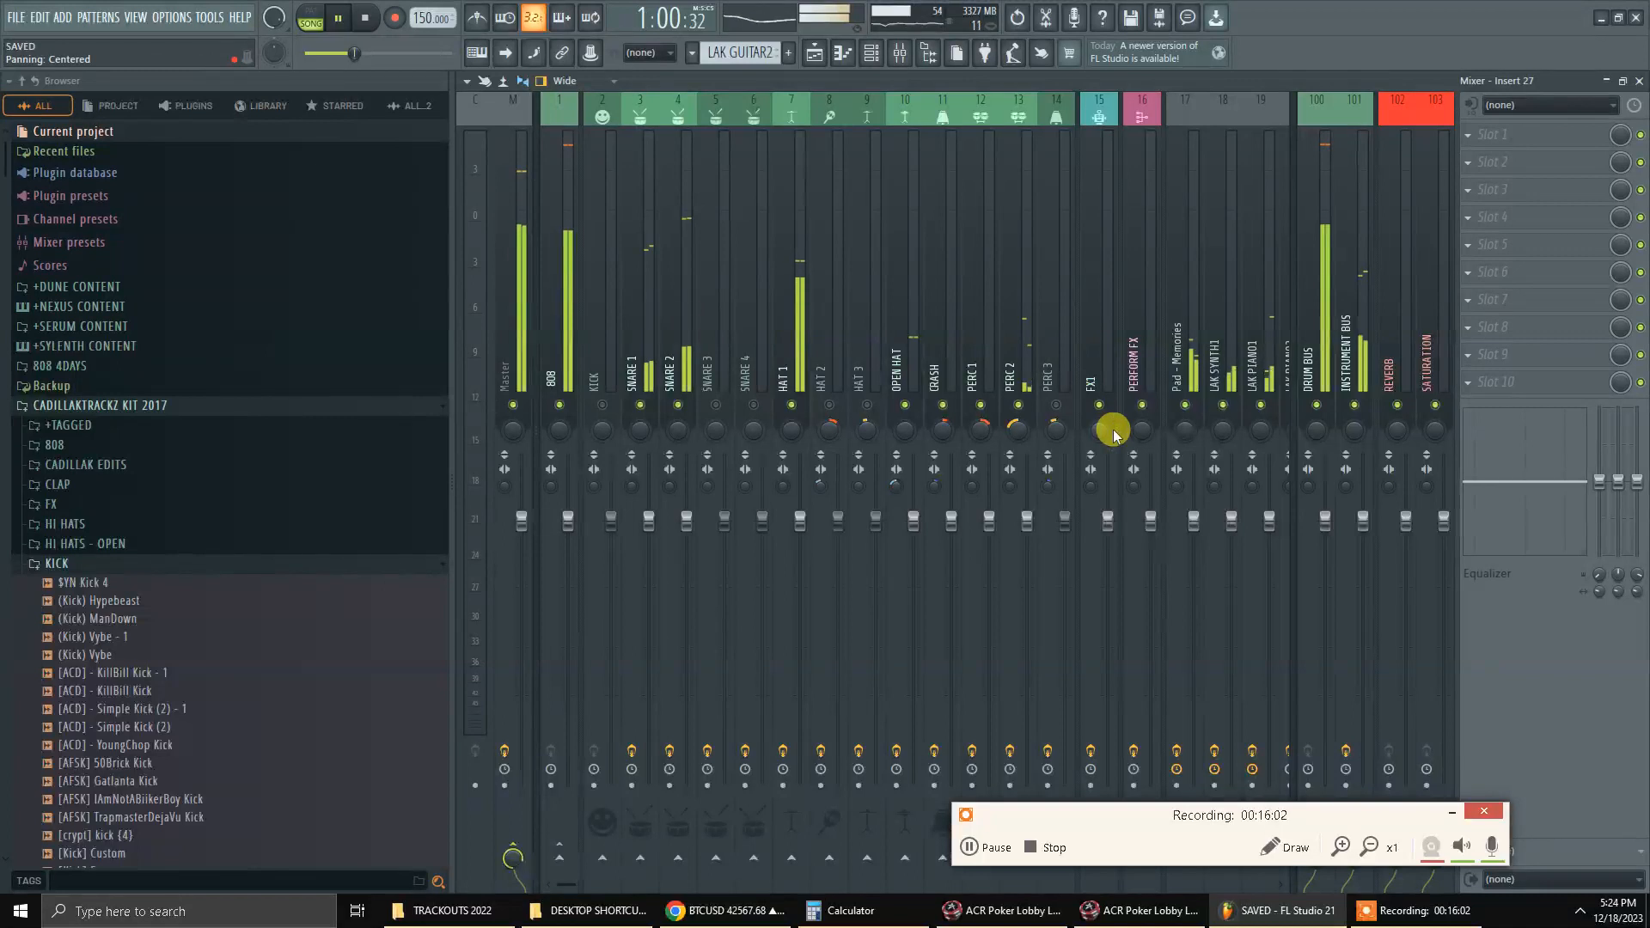
{"action": "key", "text": "space"}
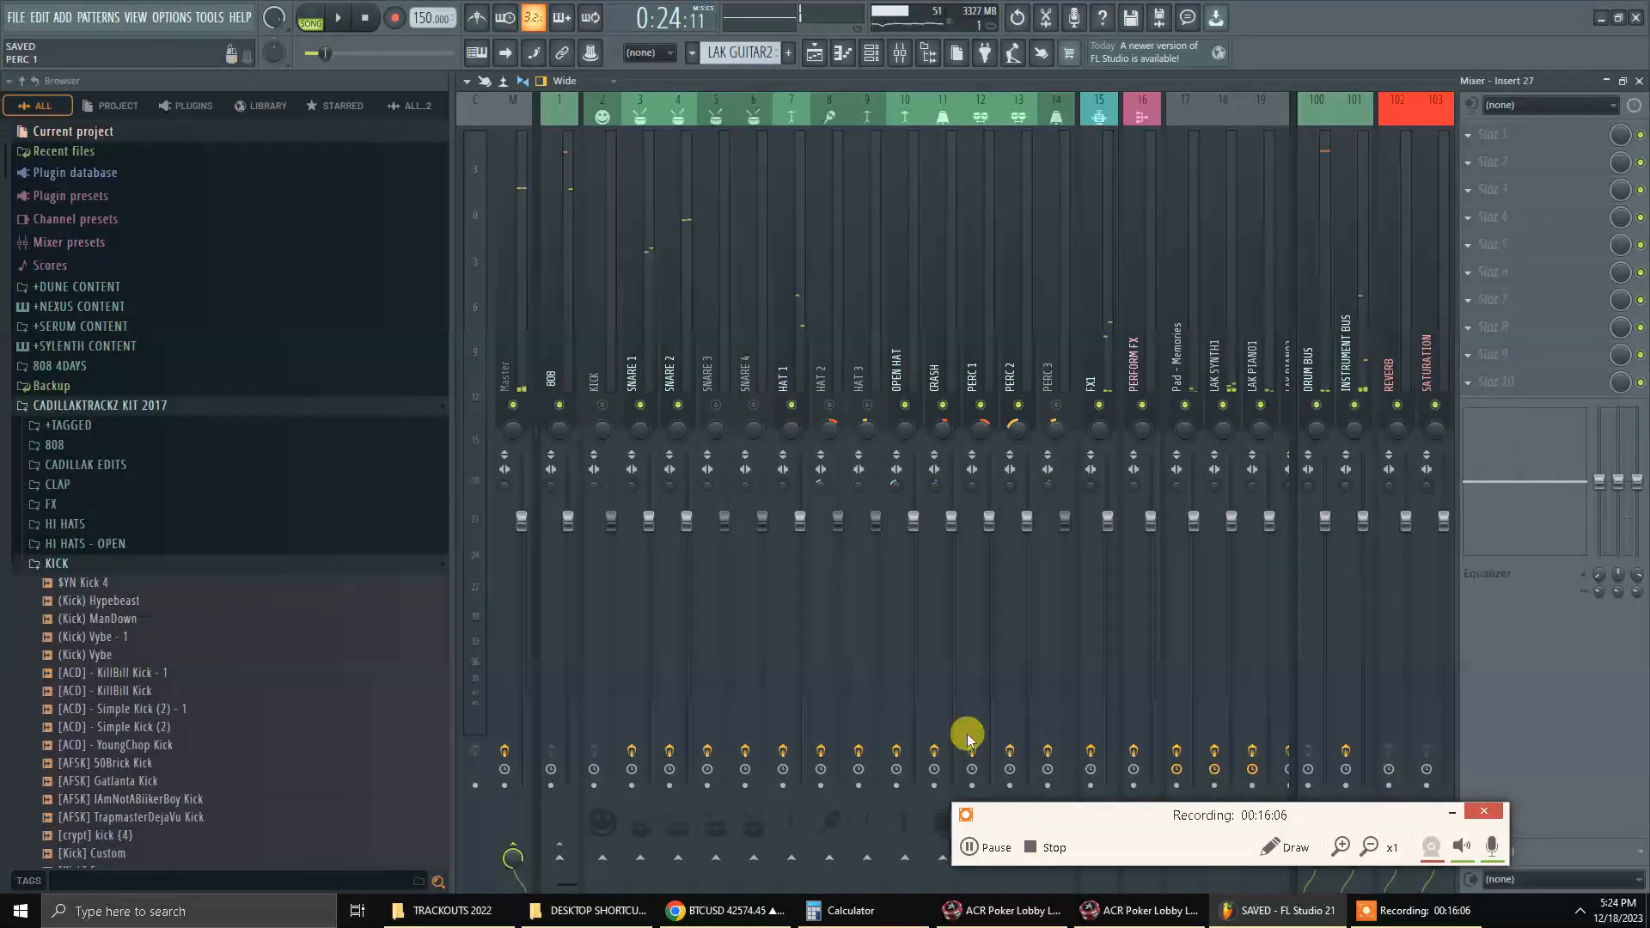
{"action": "left_click", "coordinate": [971, 848]}
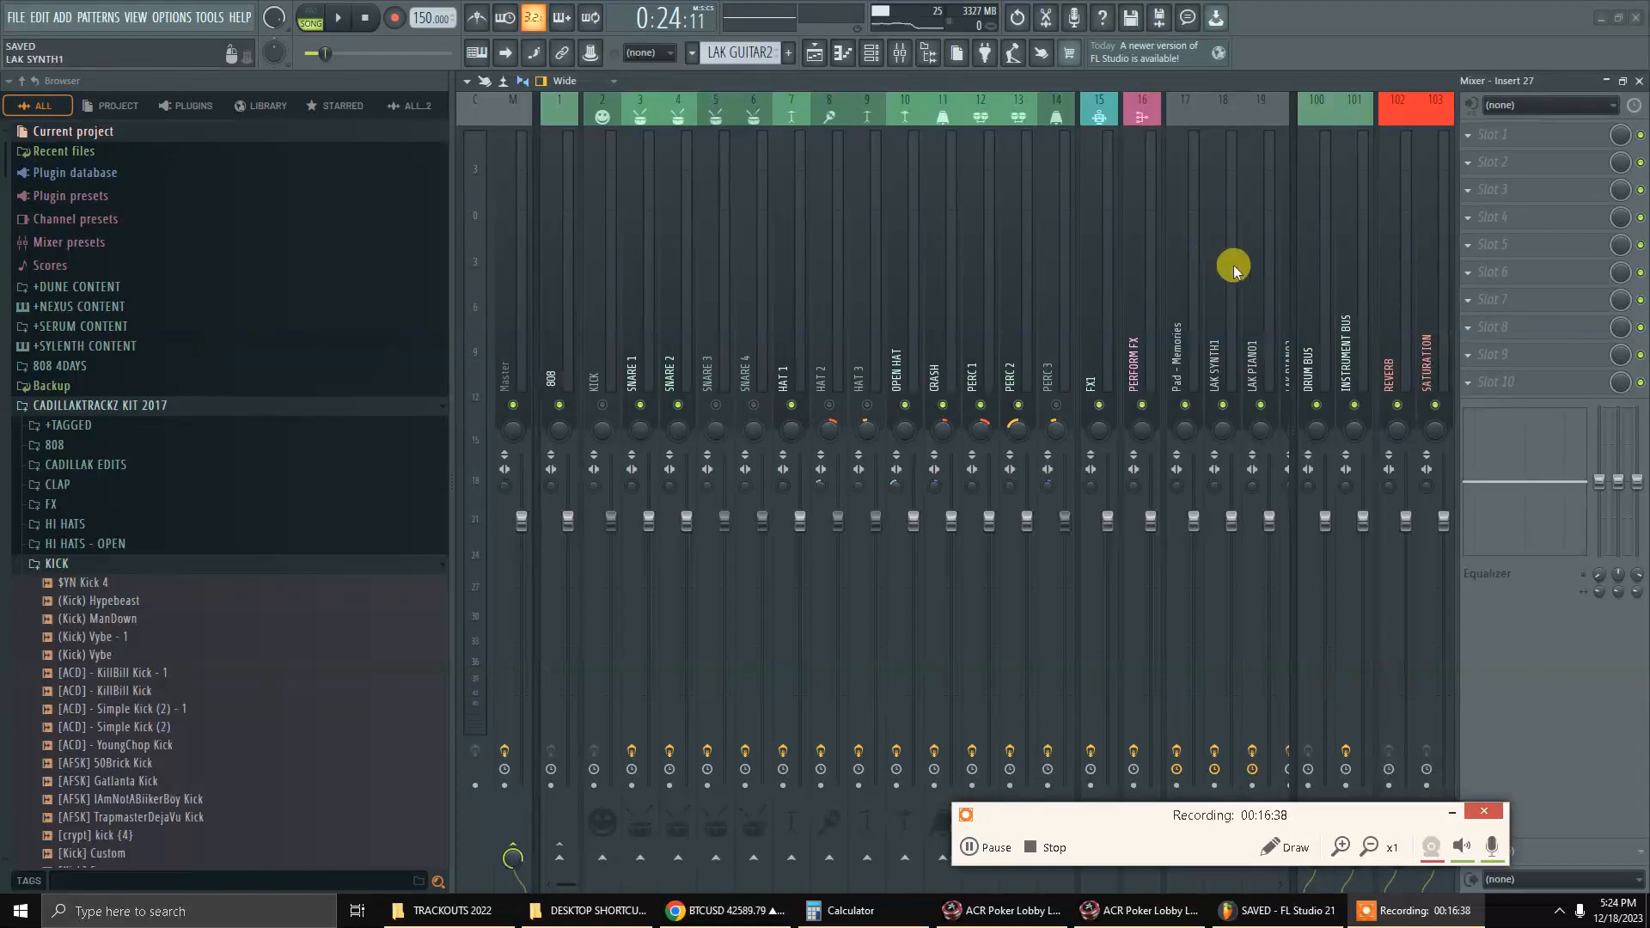
Reopen the mixer and inspect the effect slots of the INSTRUMENT BUS, DRUM BUS and Master tracks.
{"action": "left_click", "coordinate": [1643, 80]}
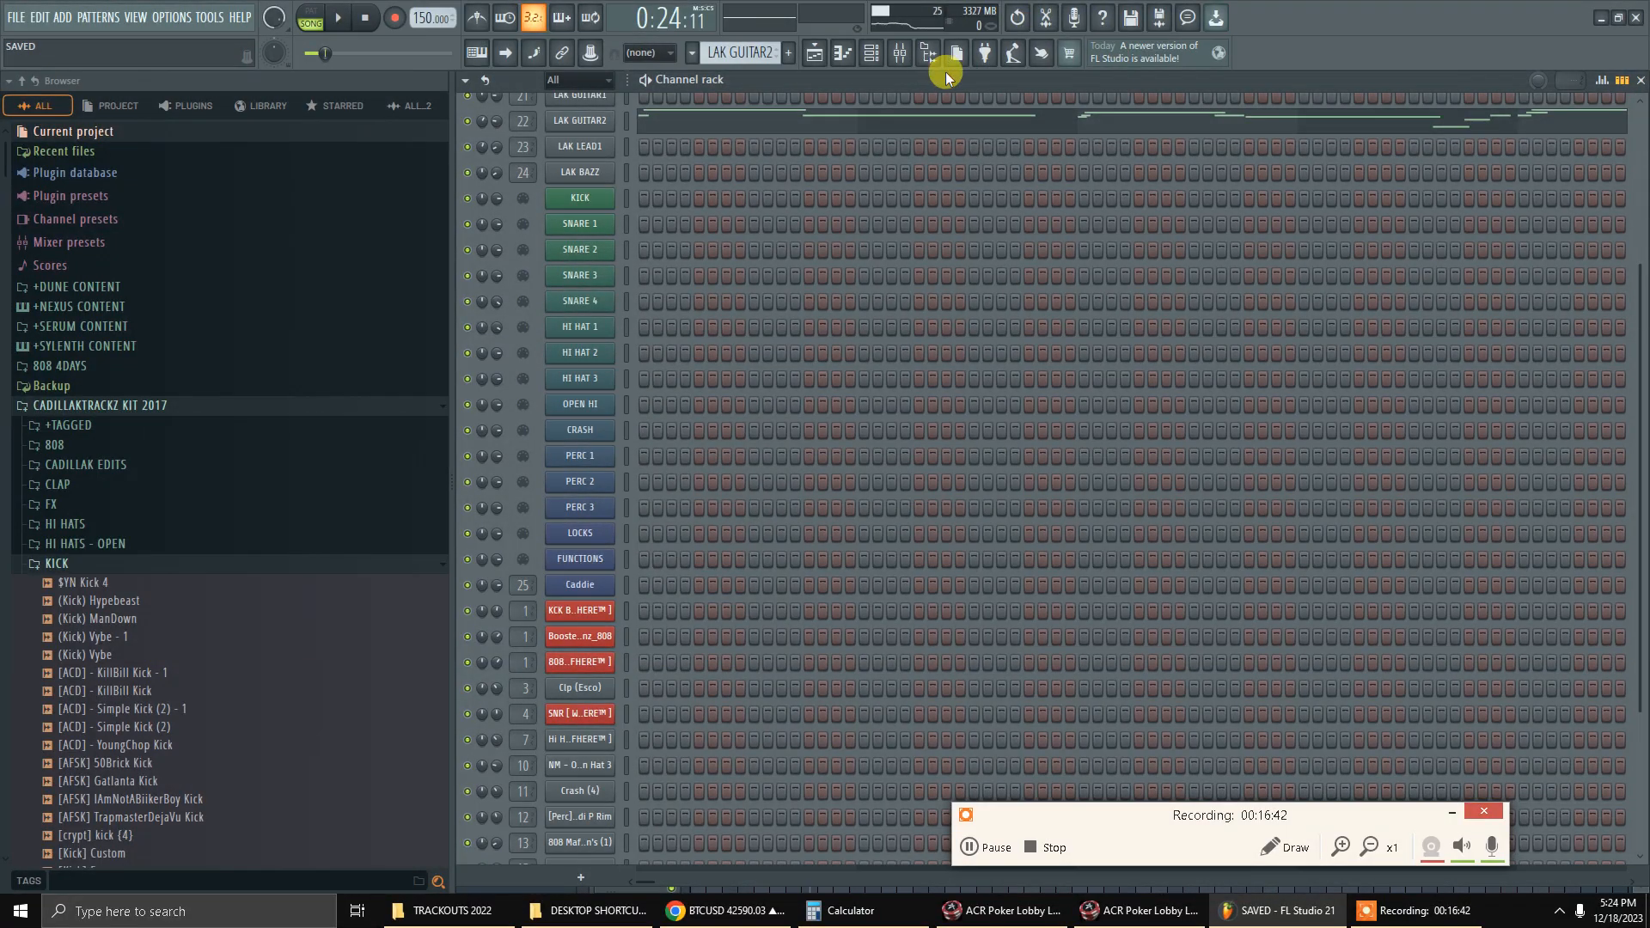
{"action": "left_click", "coordinate": [900, 52]}
{"action": "left_click", "coordinate": [1337, 327]}
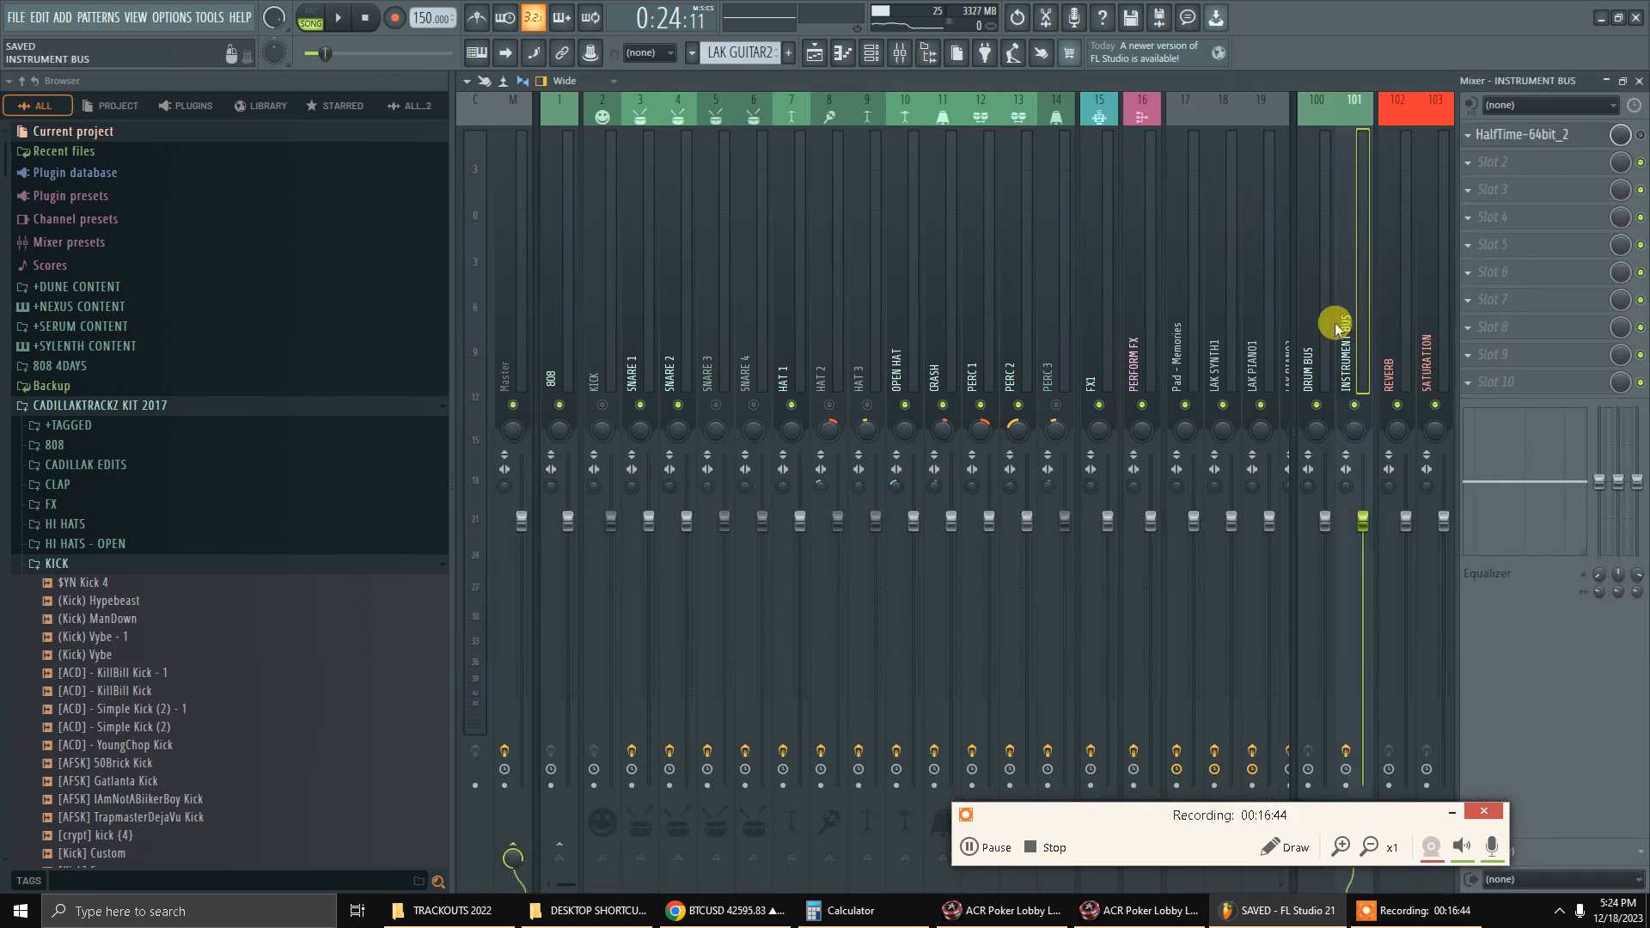
{"action": "left_click", "coordinate": [1303, 346]}
{"action": "left_click", "coordinate": [1348, 338]}
{"action": "left_click", "coordinate": [1308, 343]}
{"action": "left_click", "coordinate": [1336, 344]}
{"action": "left_click", "coordinate": [1304, 342]}
{"action": "left_click", "coordinate": [1335, 333]}
{"action": "left_click", "coordinate": [1310, 336]}
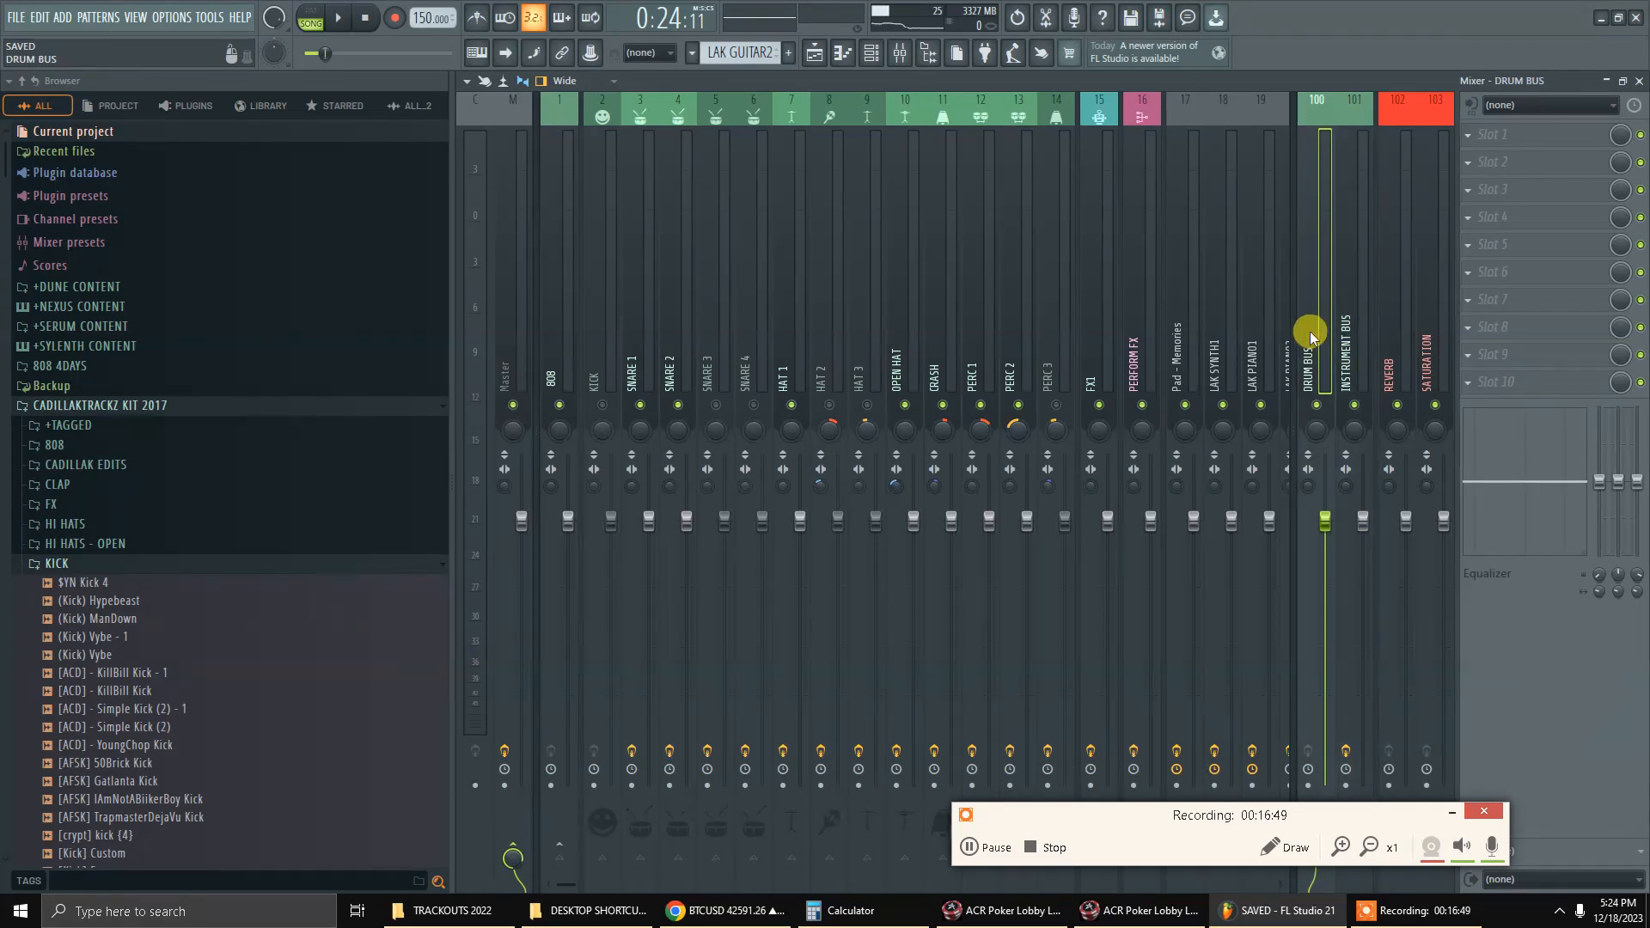
{"action": "left_click", "coordinate": [505, 356]}
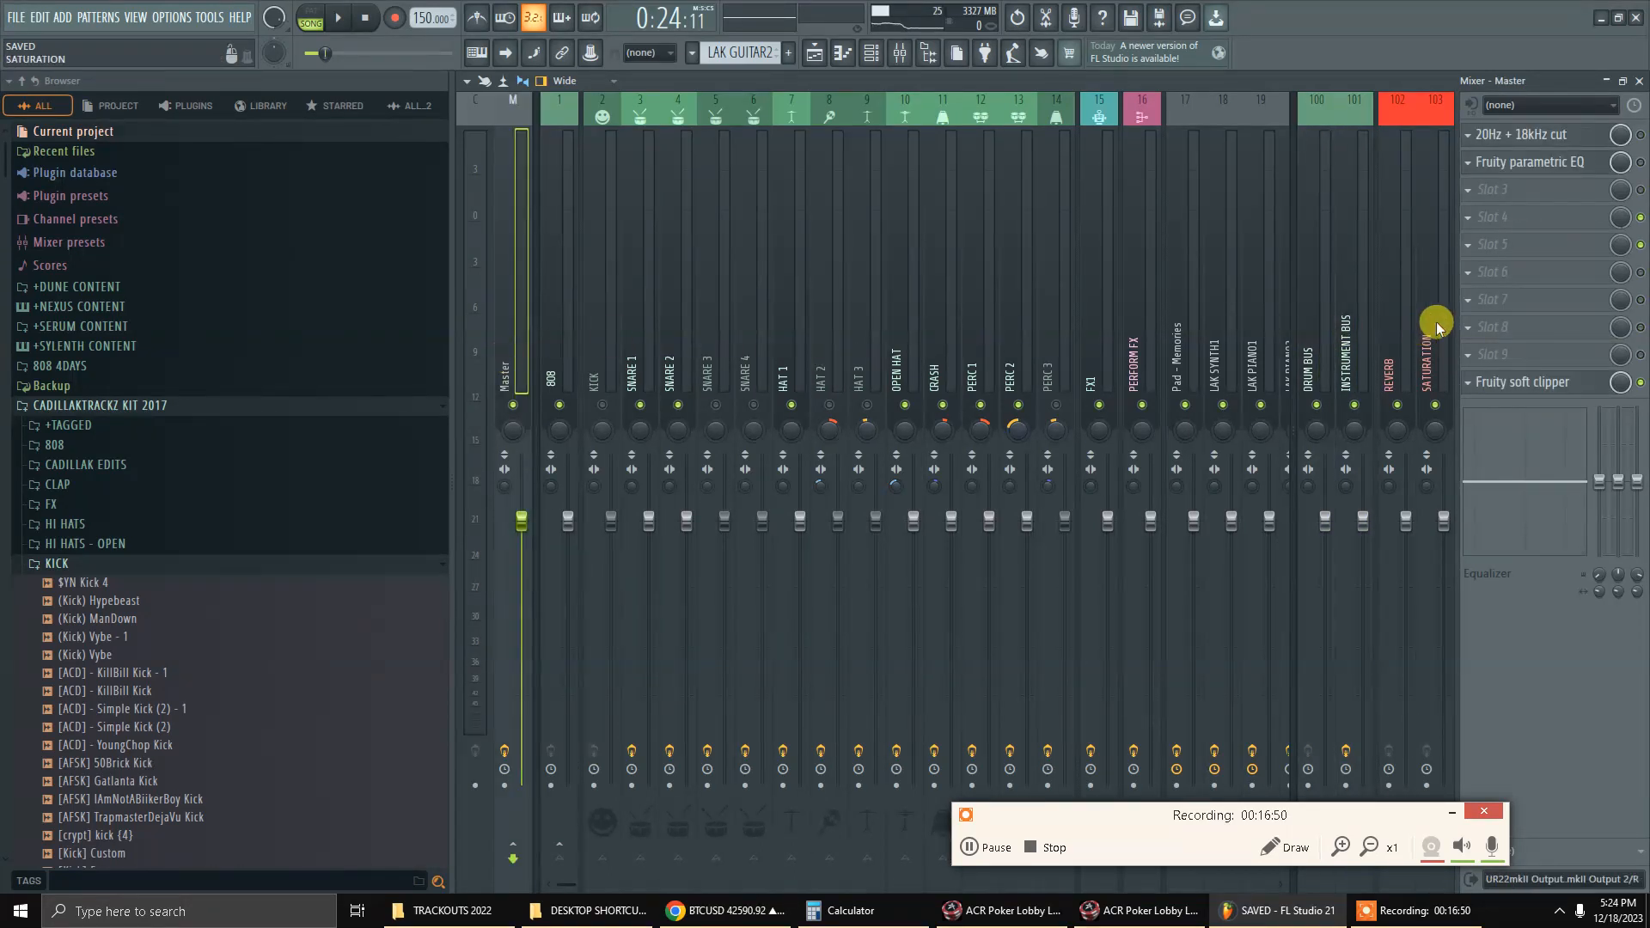
Look over the channel rack from the top and check the mixer tracks once more, leaving the mixer closed.
{"action": "left_click", "coordinate": [1641, 80]}
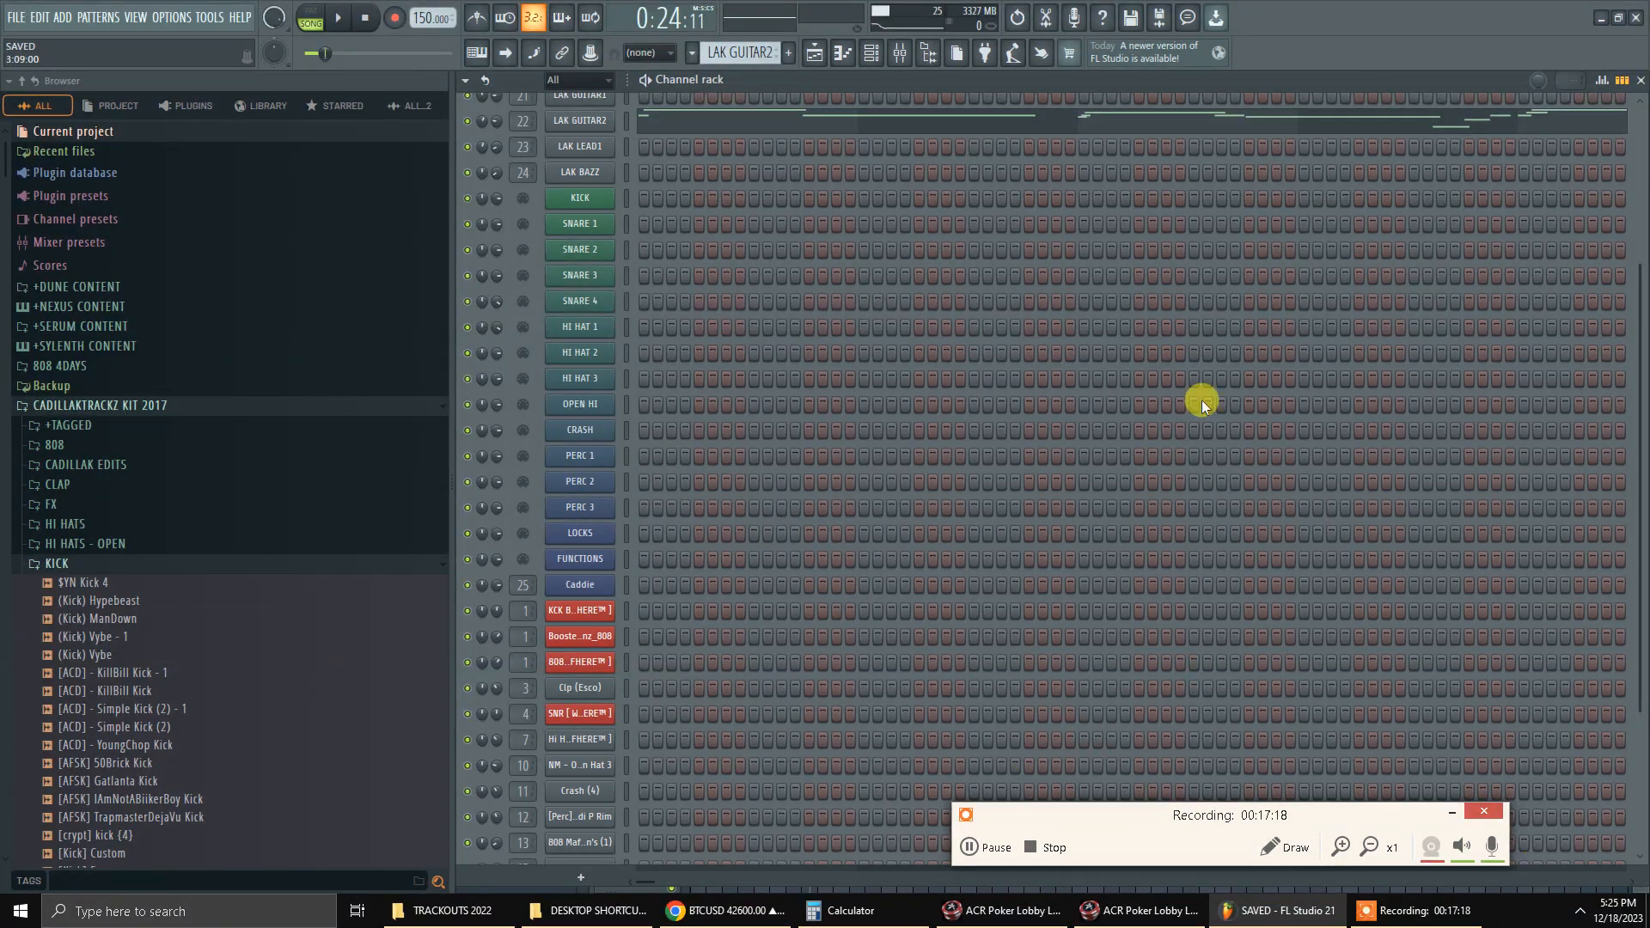
{"action": "scroll", "coordinate": [1108, 394], "scroll_direction": "up", "scroll_amount": 3}
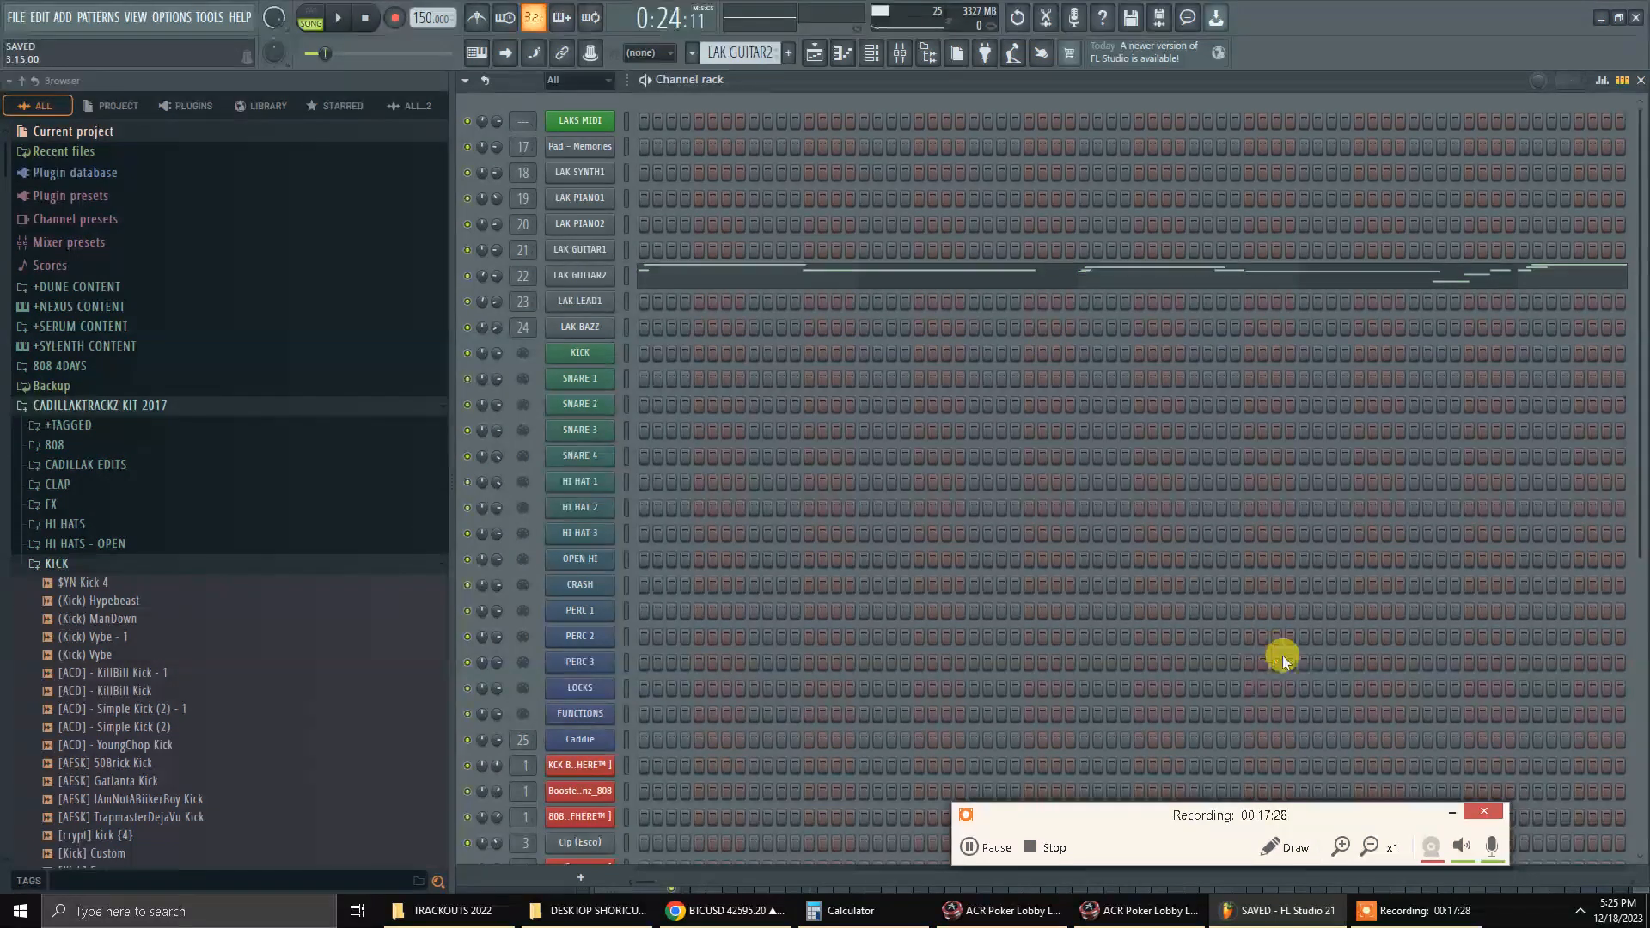
{"action": "left_click", "coordinate": [900, 53]}
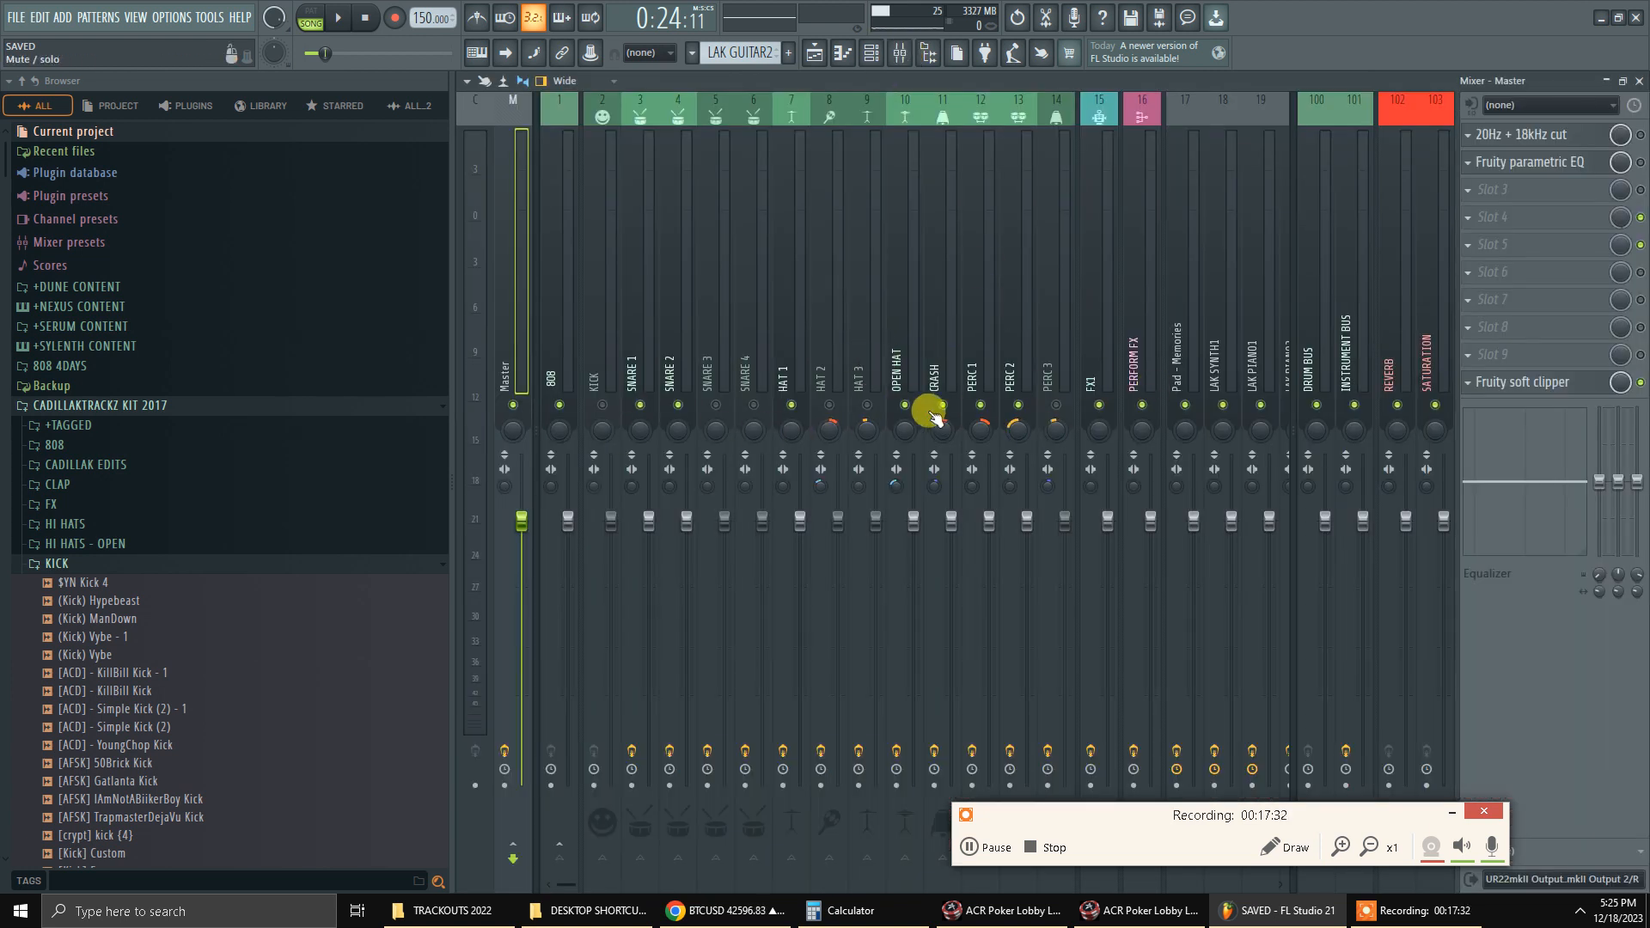
{"action": "left_click", "coordinate": [1639, 83]}
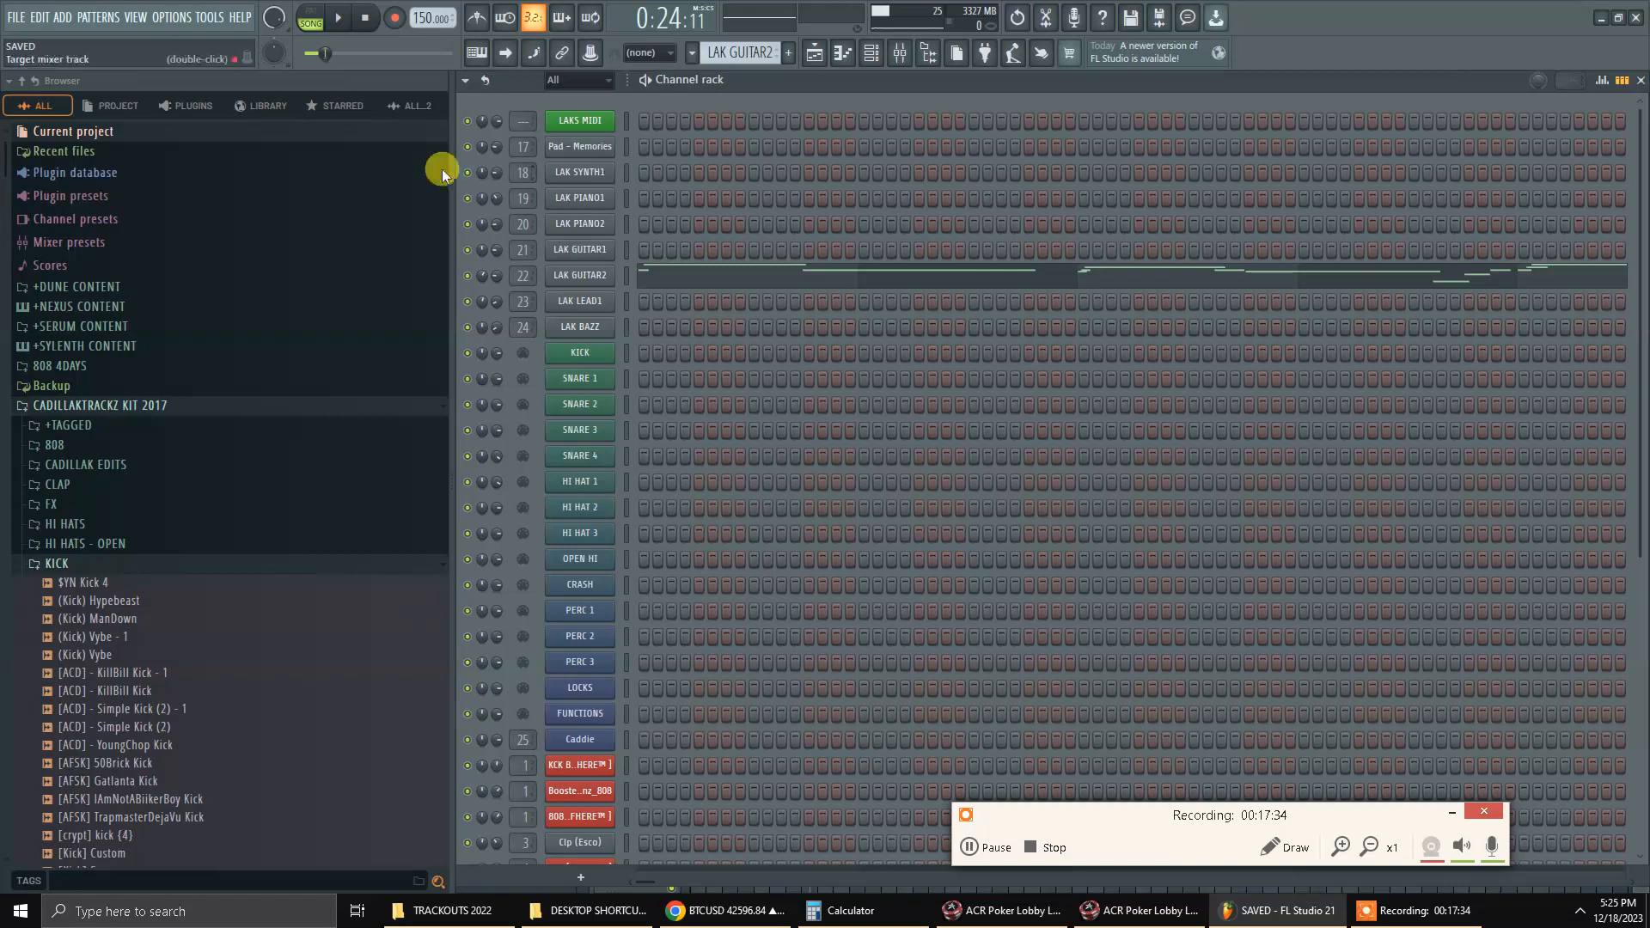
Save the project and start a wave file export into the TRACKOUTS 2022 folder.
{"action": "left_click", "coordinate": [15, 17]}
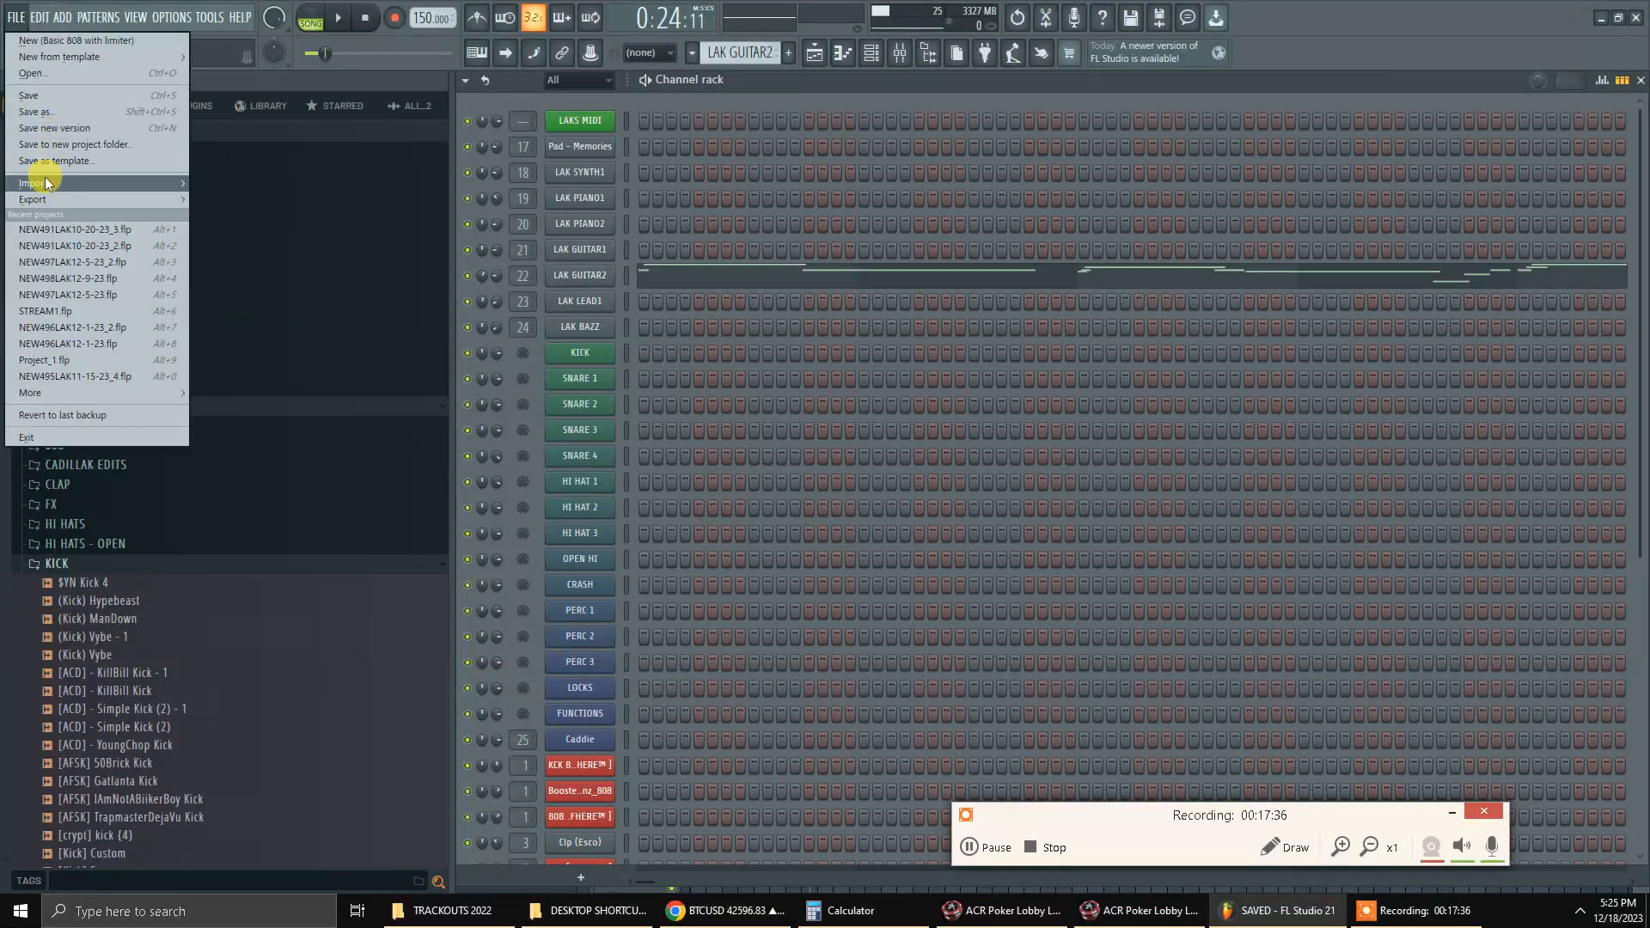
{"action": "left_click", "coordinate": [54, 96]}
{"action": "left_click", "coordinate": [16, 17]}
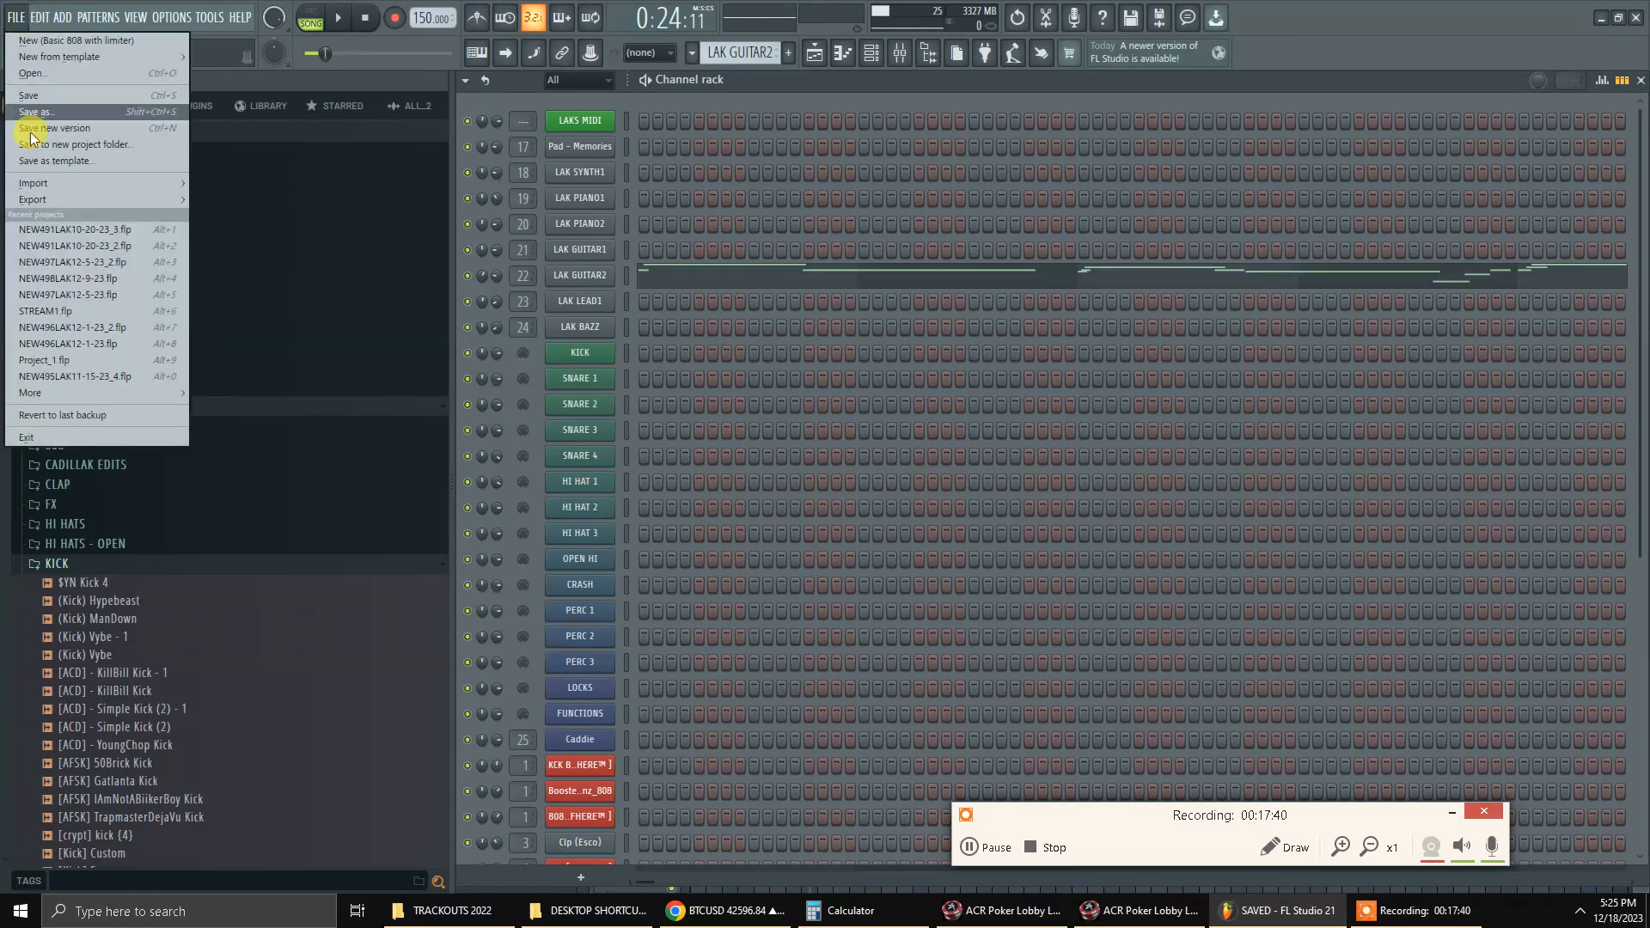
{"action": "mouse_move", "coordinate": [167, 198]}
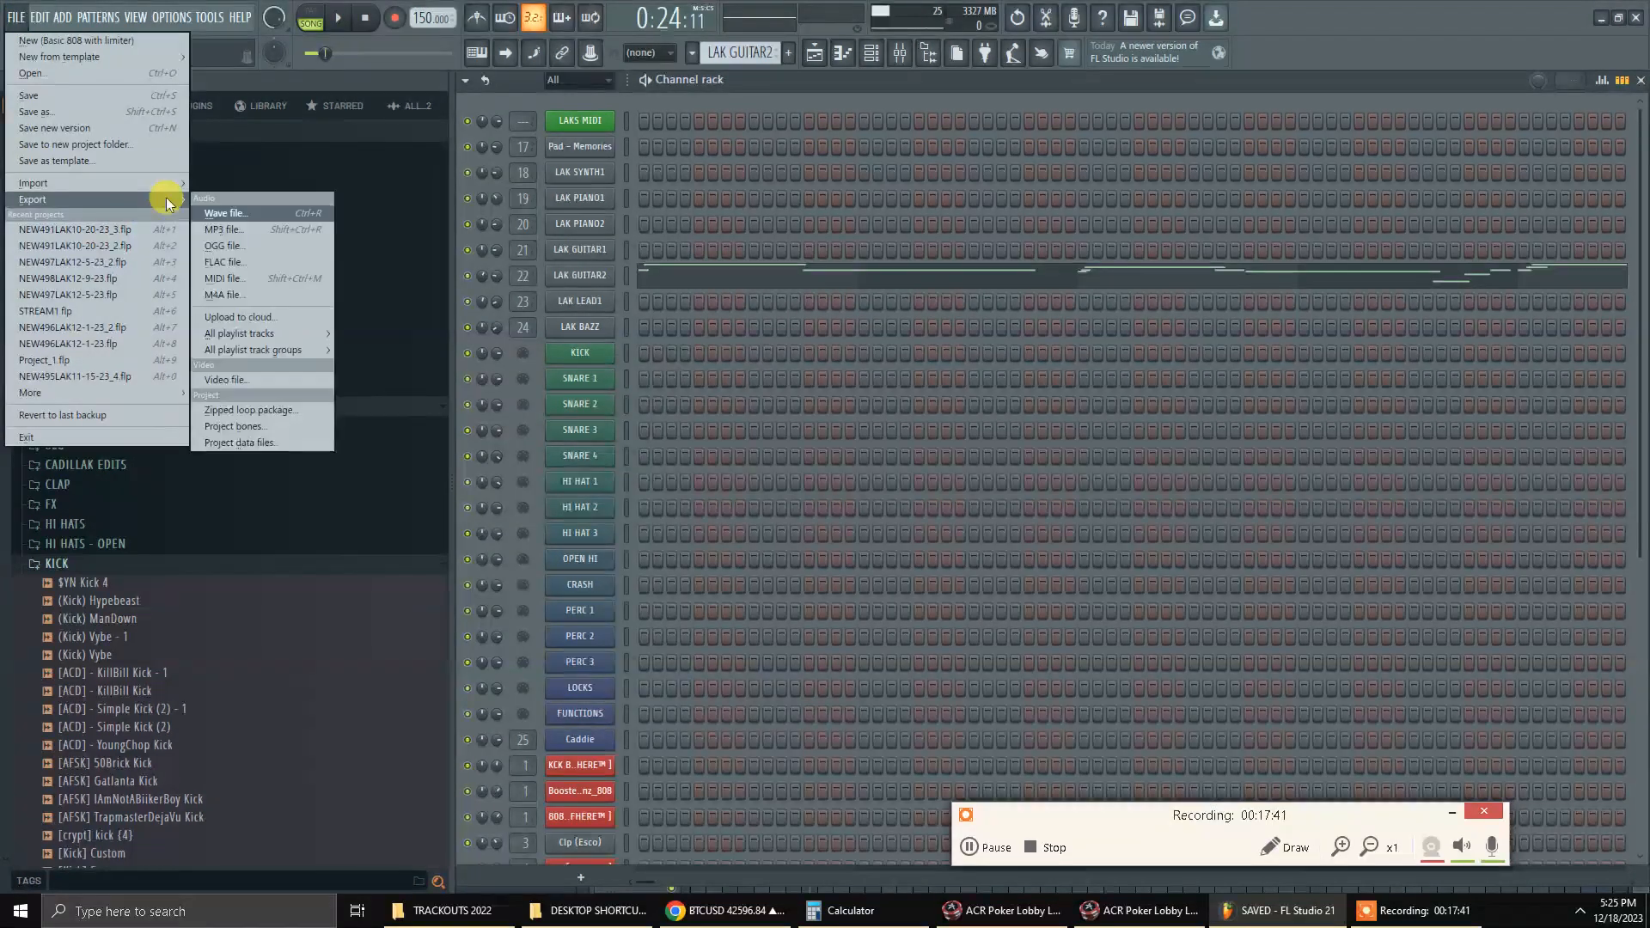
{"action": "left_click", "coordinate": [245, 214]}
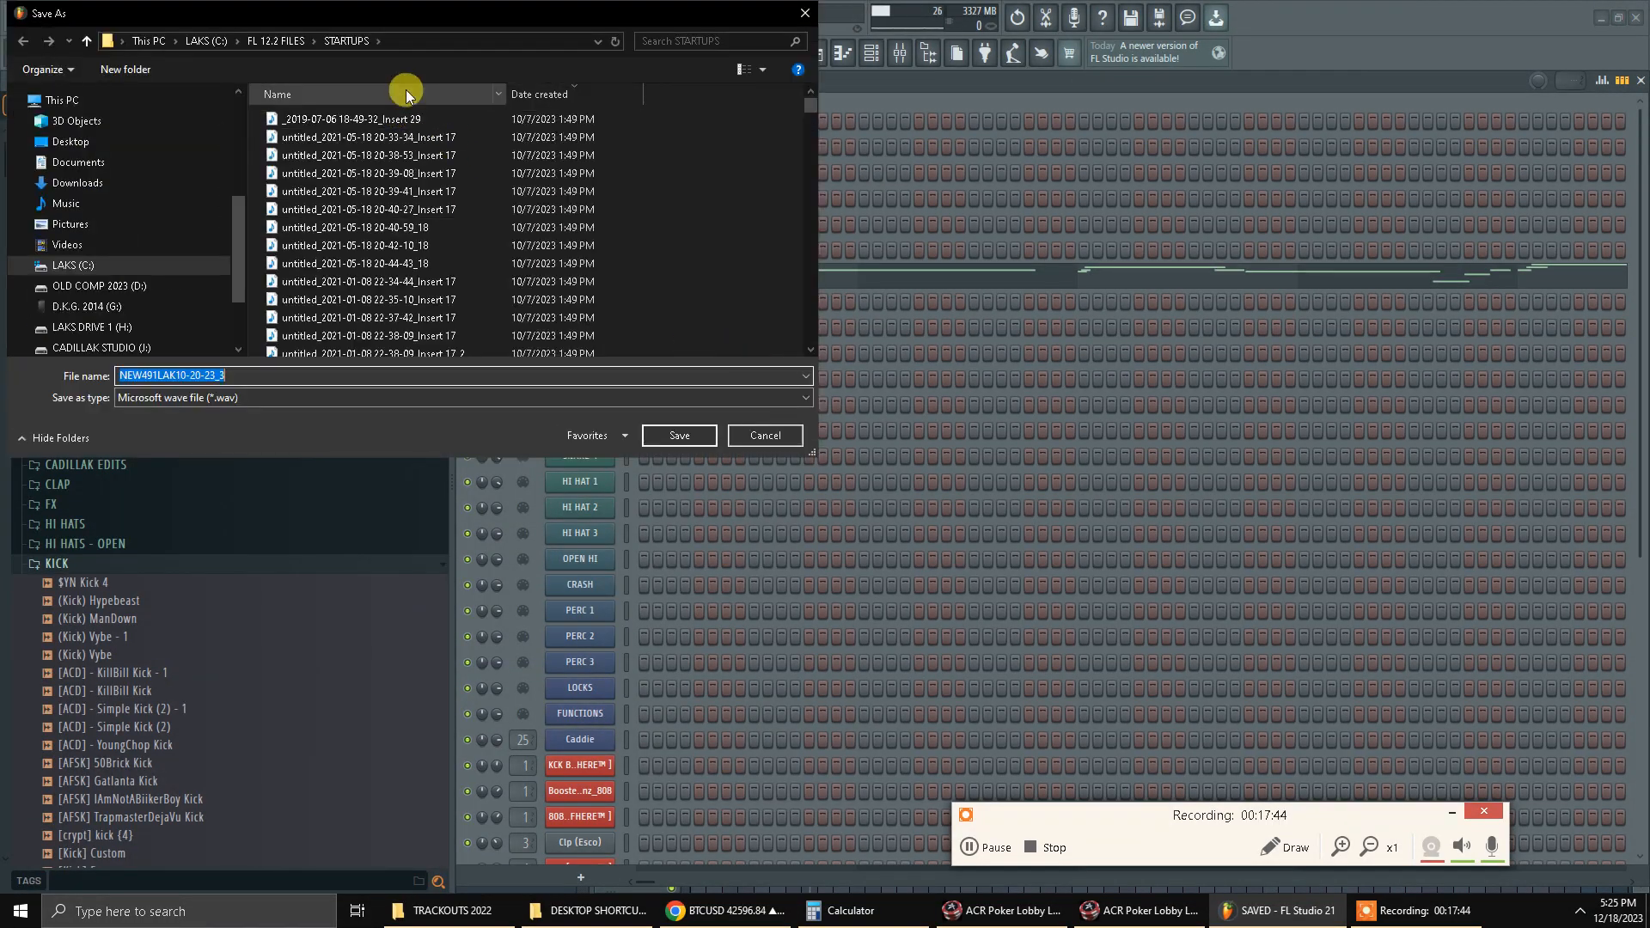
{"action": "left_click_drag", "start_coordinate": [497, 15], "coordinate": [1203, 201]}
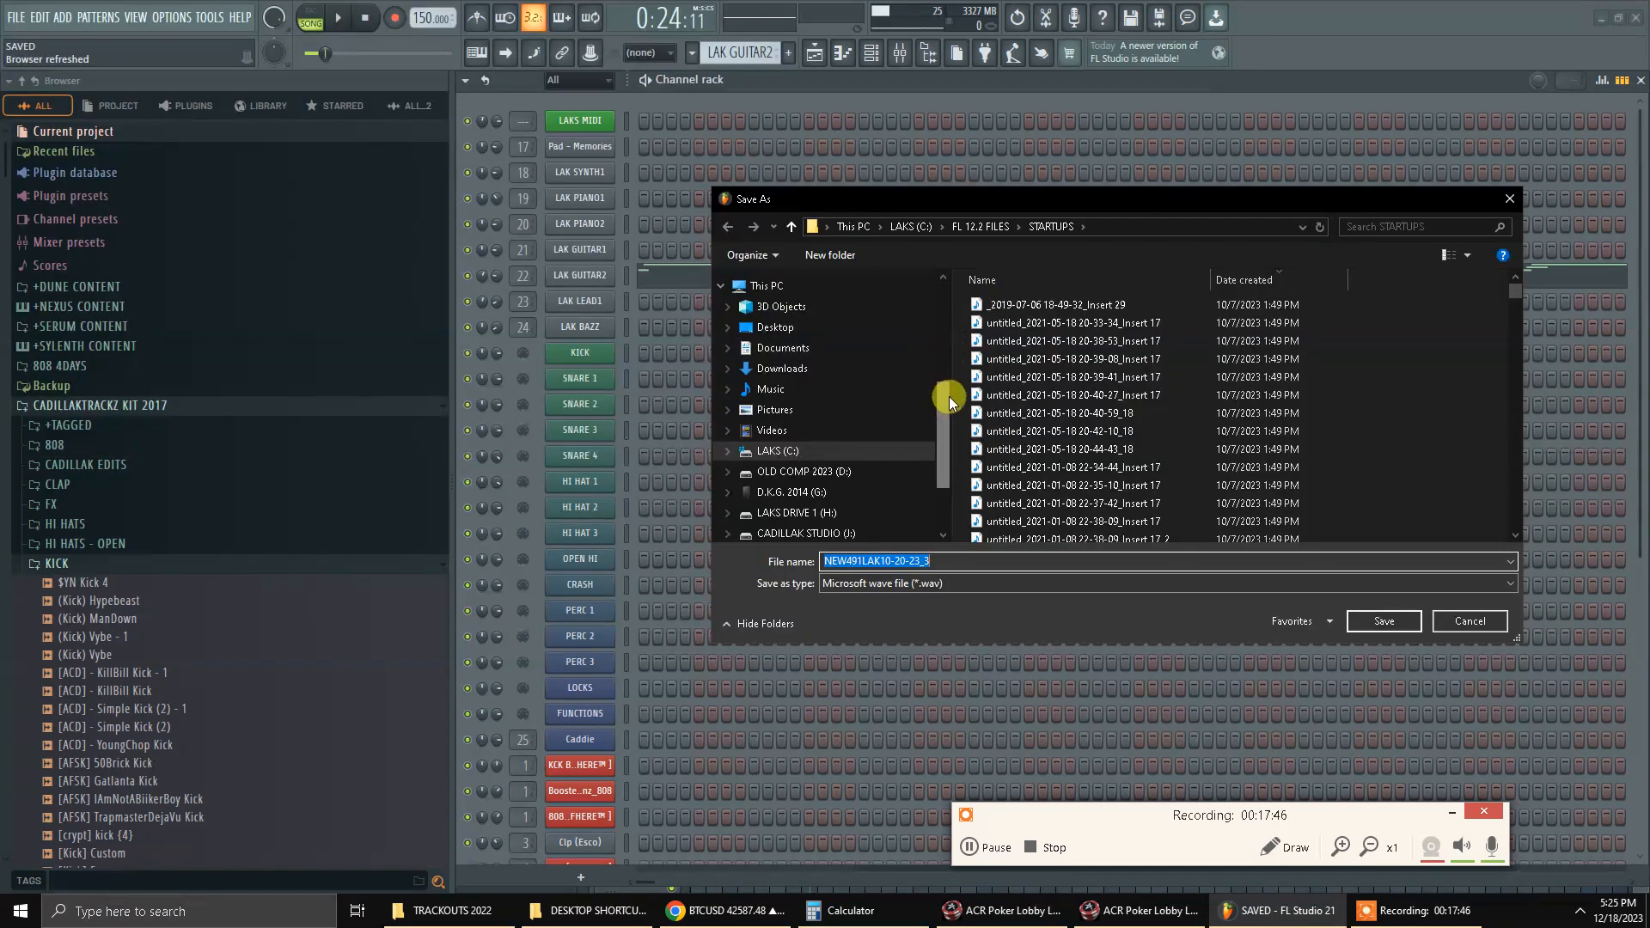
{"action": "left_click_drag", "start_coordinate": [949, 400], "coordinate": [943, 301]}
{"action": "left_click", "coordinate": [853, 417]}
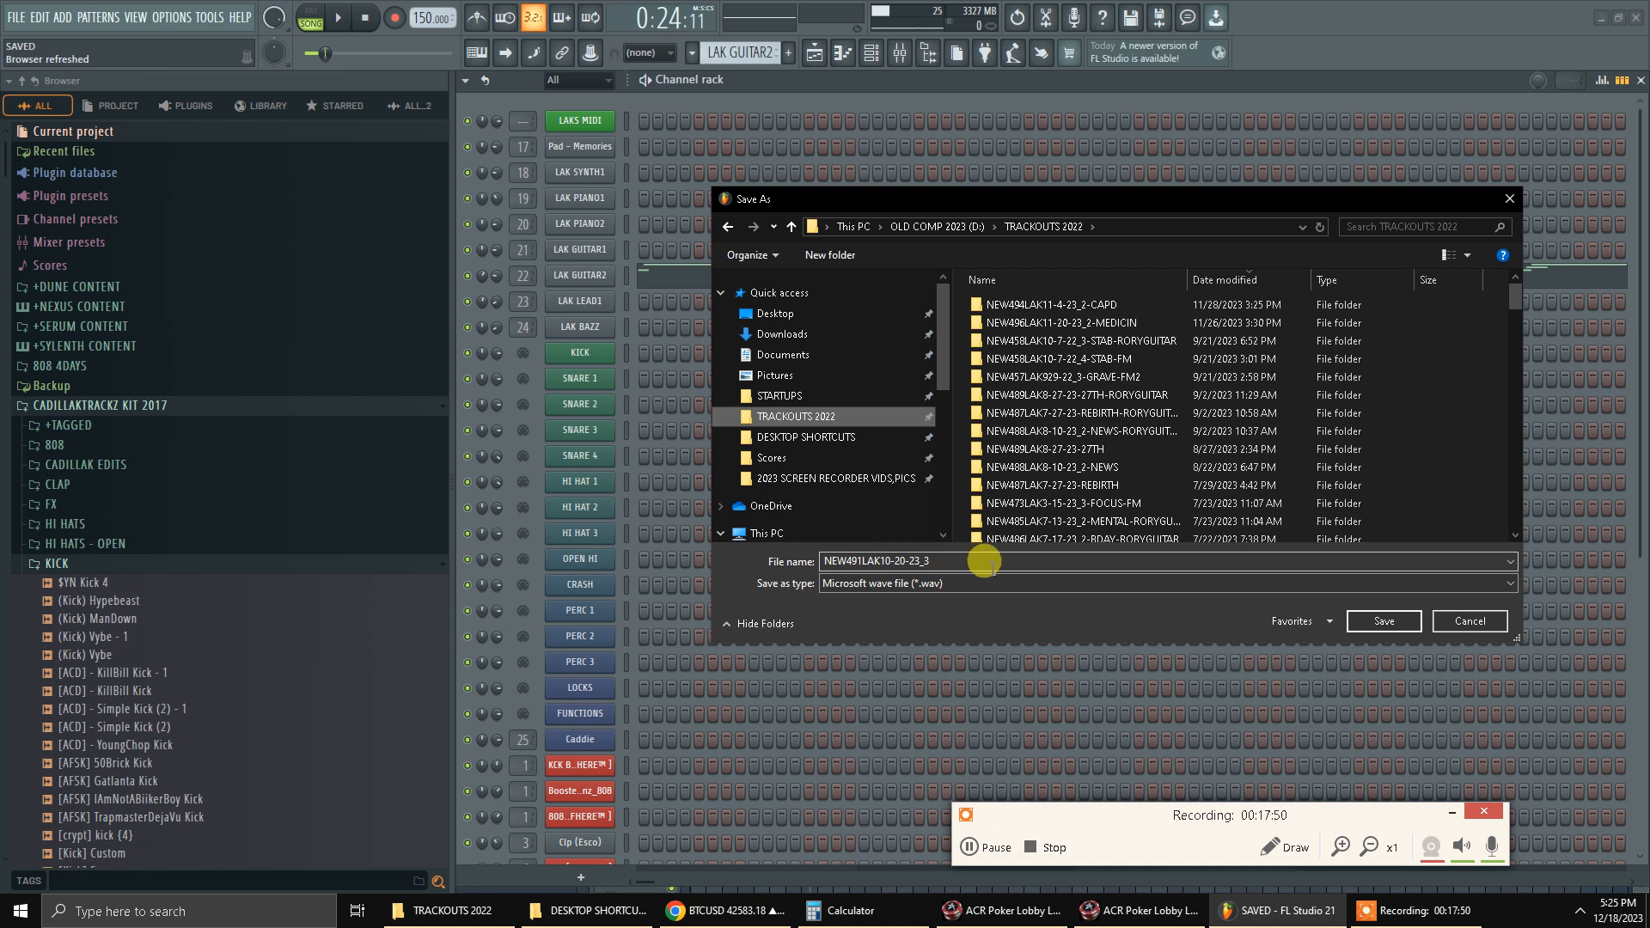
Append "-SAVED" to the export file name and copy the full name NEW491LAK10-20-23_3-SAVED.
{"action": "left_click_drag", "start_coordinate": [823, 561], "coordinate": [940, 560]}
{"action": "left_click", "coordinate": [941, 560]}
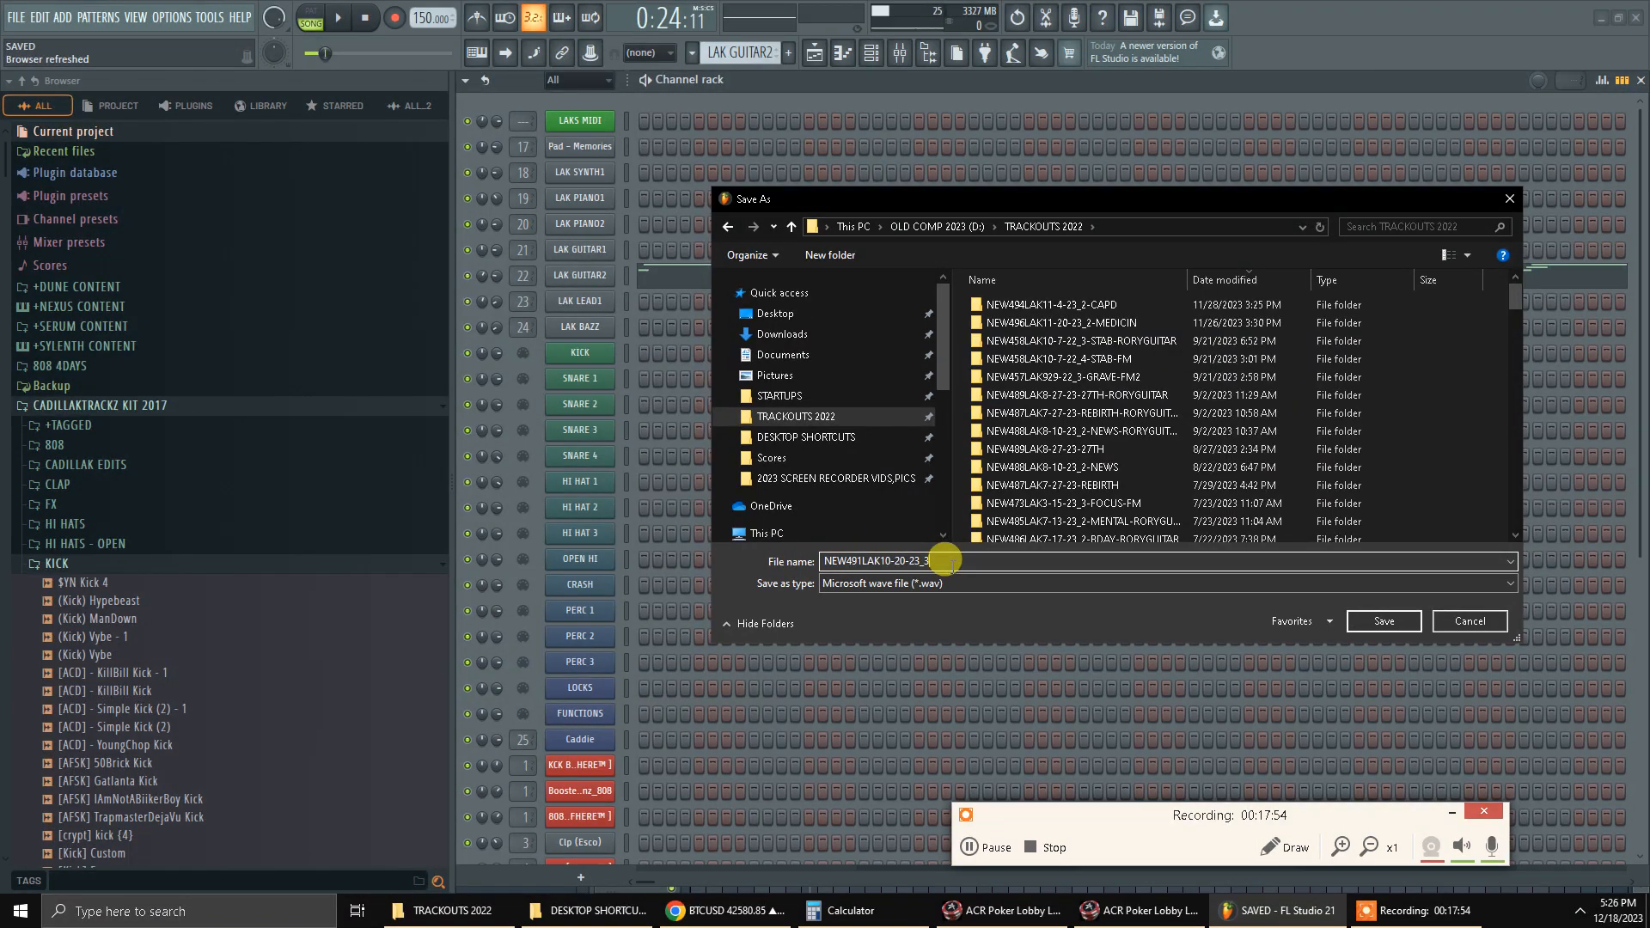
{"action": "type", "text": "-SAVED"}
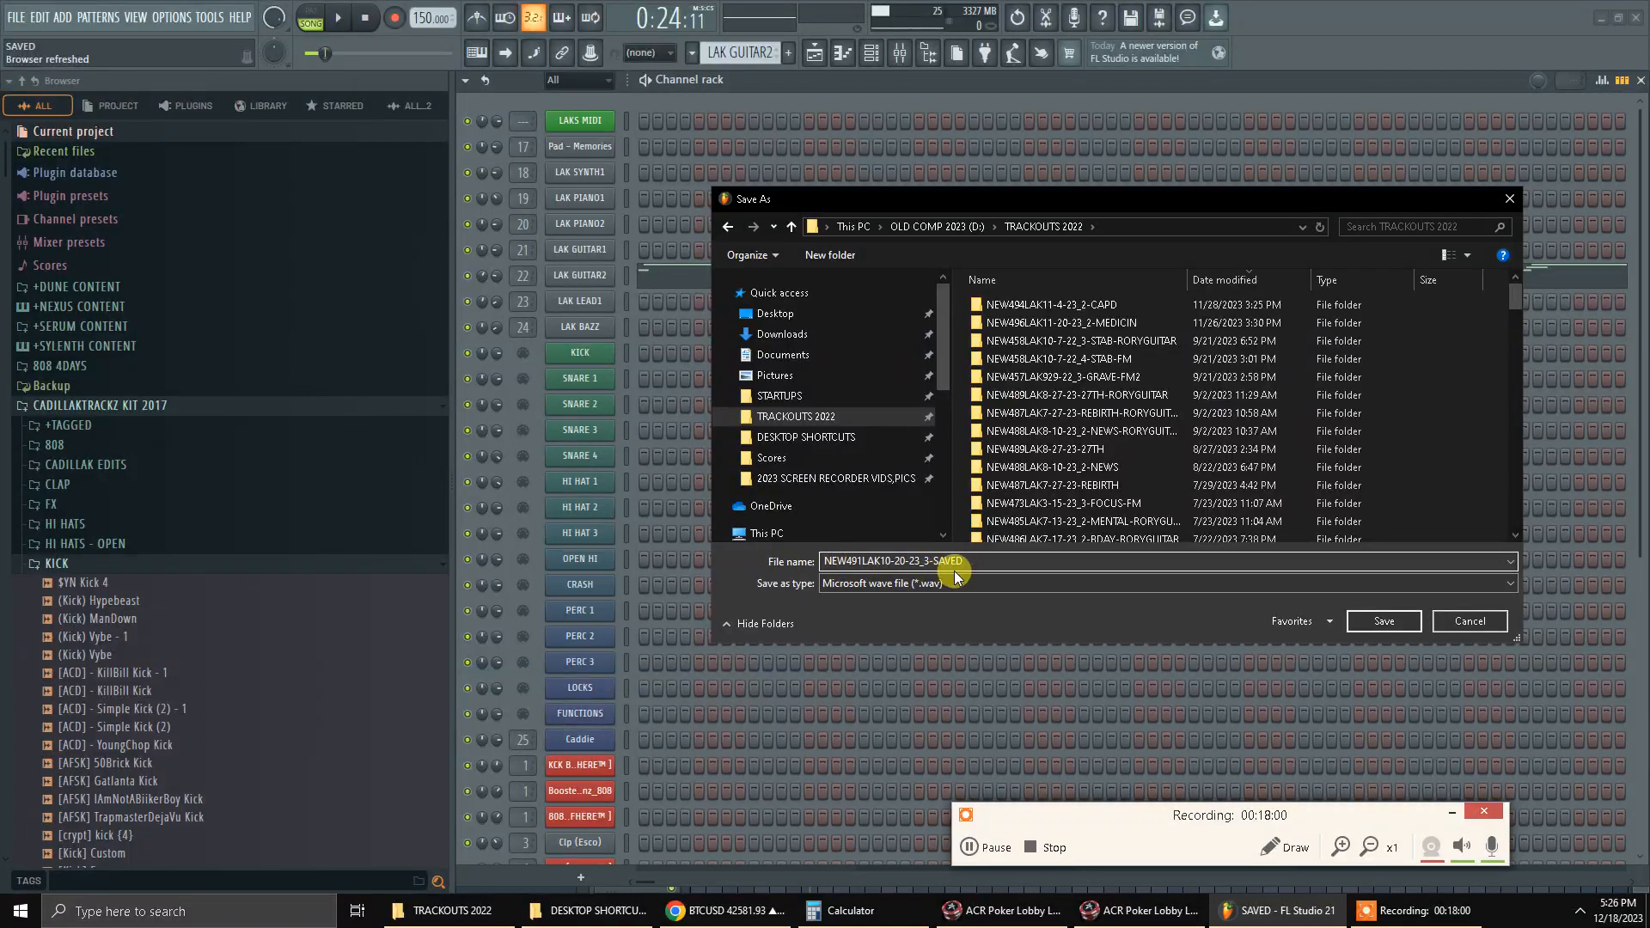
{"action": "left_click_drag", "start_coordinate": [980, 561], "coordinate": [576, 565]}
{"action": "key", "text": "ctrl+c"}
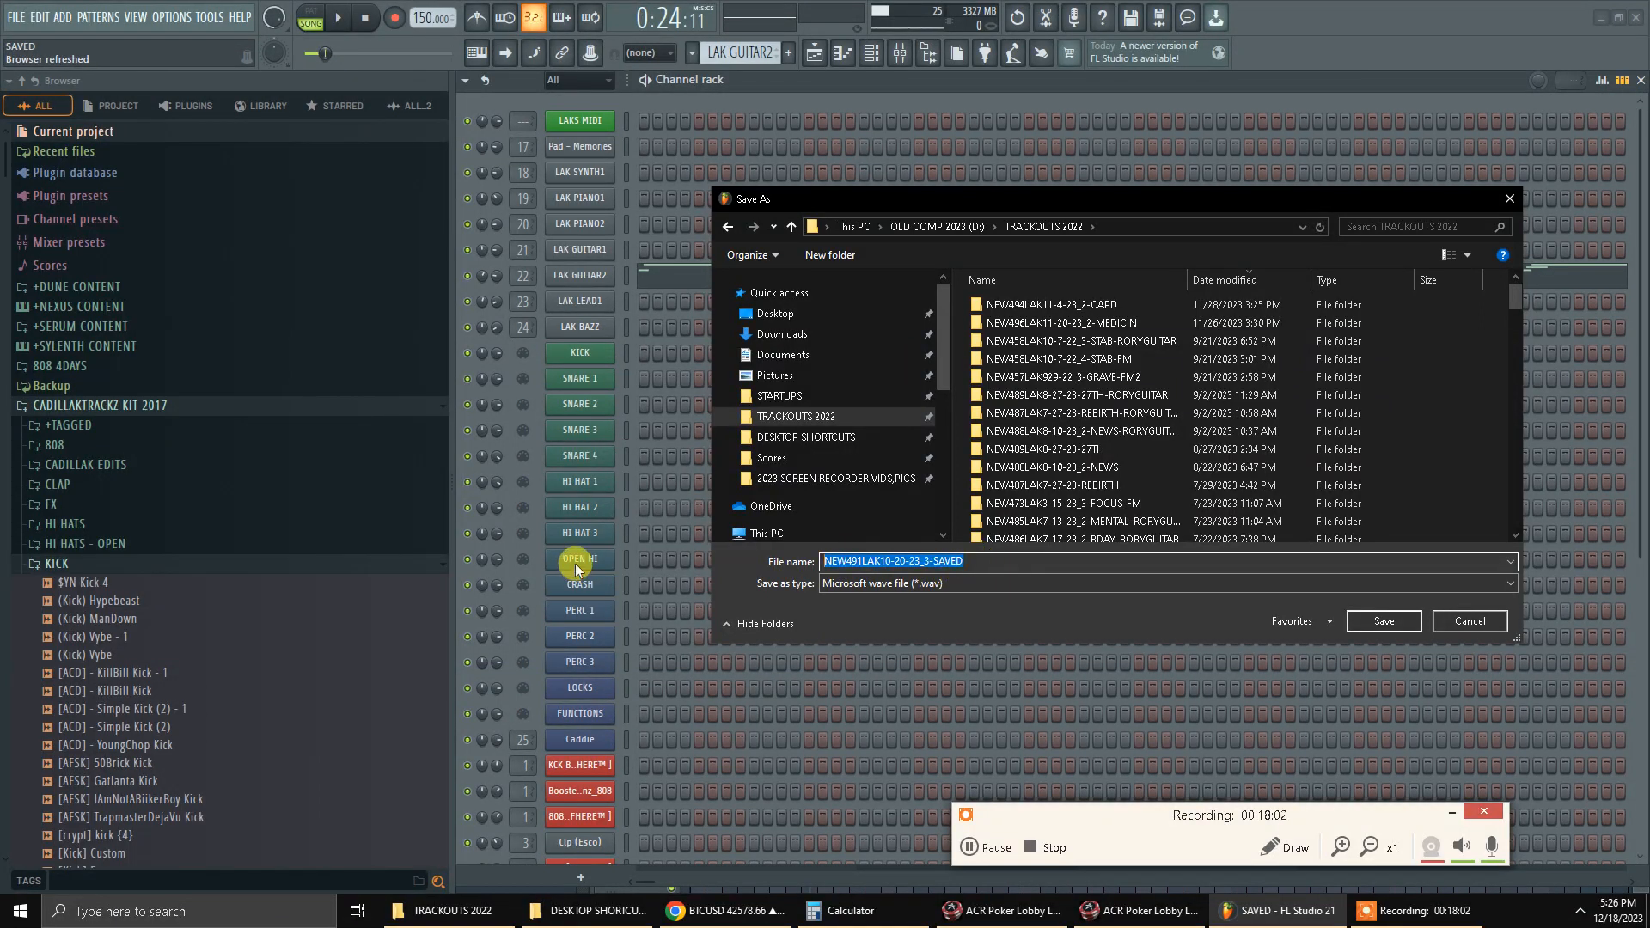
Create a folder named NEW491LAK10-20-23_3-SAVED inside TRACKOUTS 2022 and open it.
{"action": "right_click", "coordinate": [1393, 356]}
{"action": "mouse_move", "coordinate": [1430, 519]}
{"action": "left_click", "coordinate": [1378, 518]}
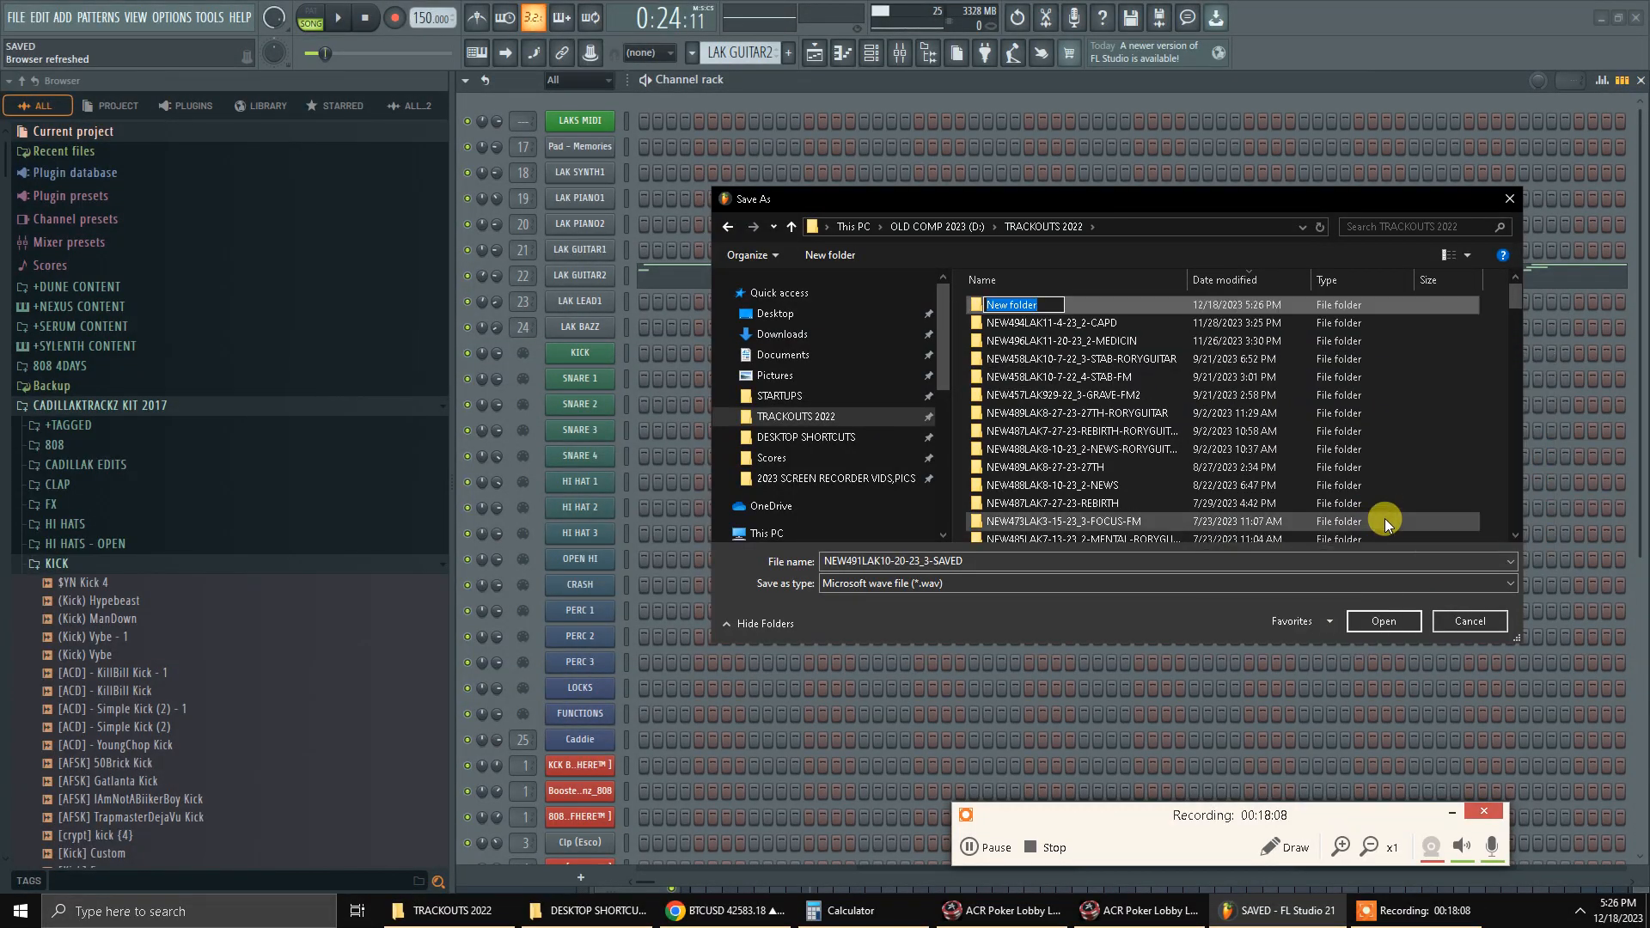
{"action": "key", "text": "ctrl+v"}
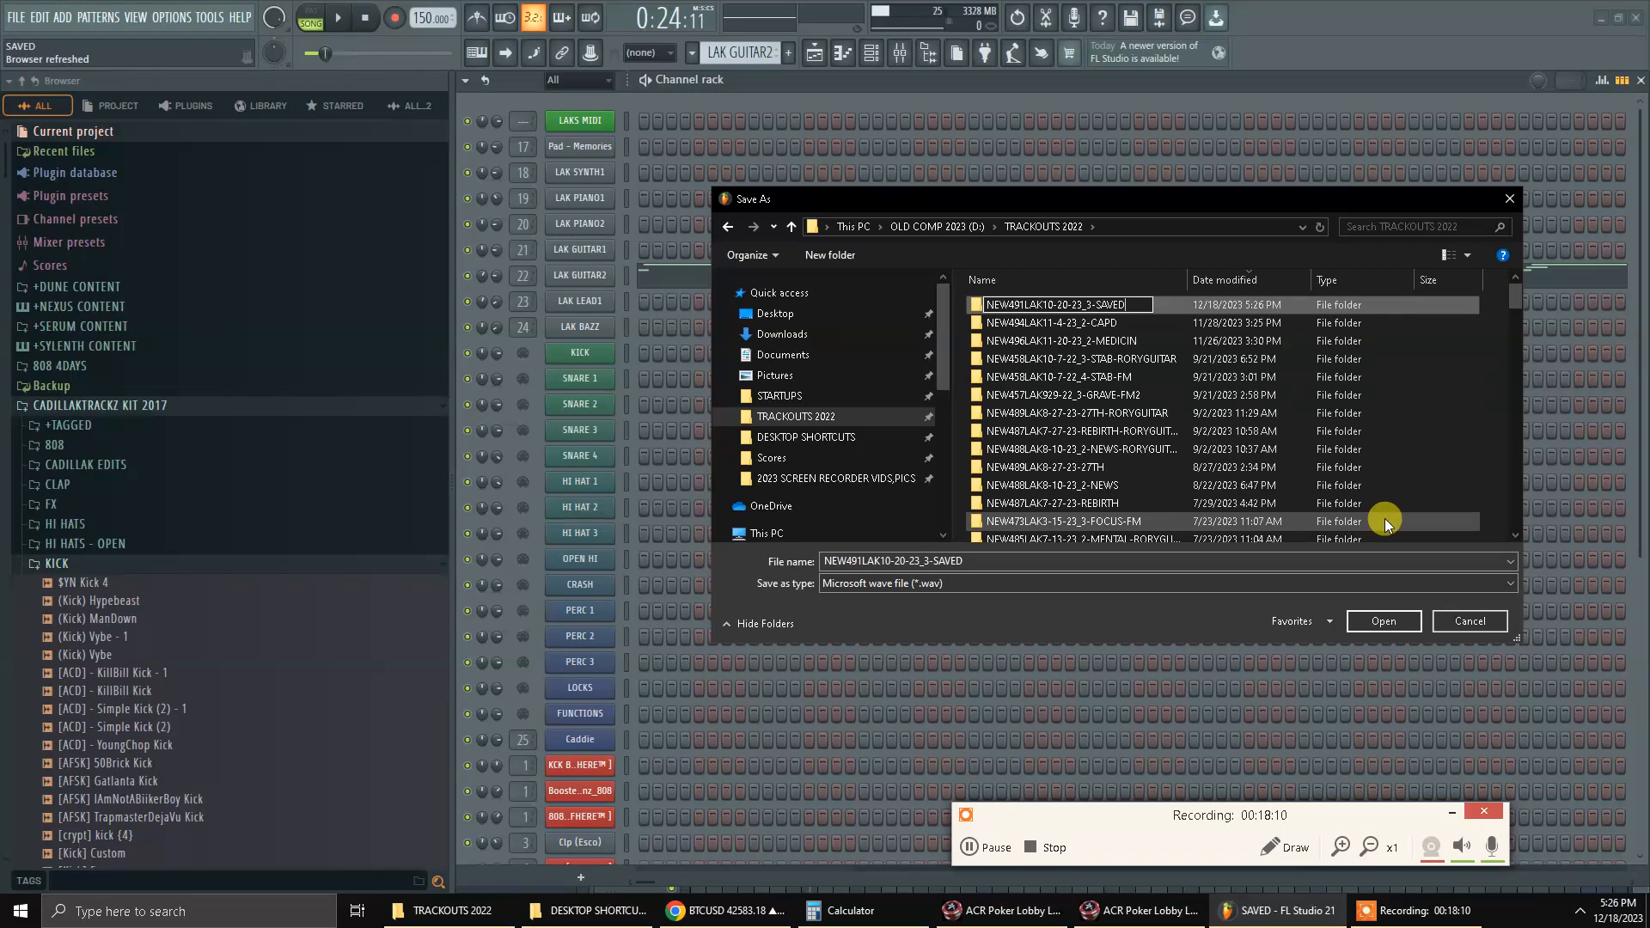
{"action": "key", "text": "Return"}
{"action": "double_click", "coordinate": [1105, 305]}
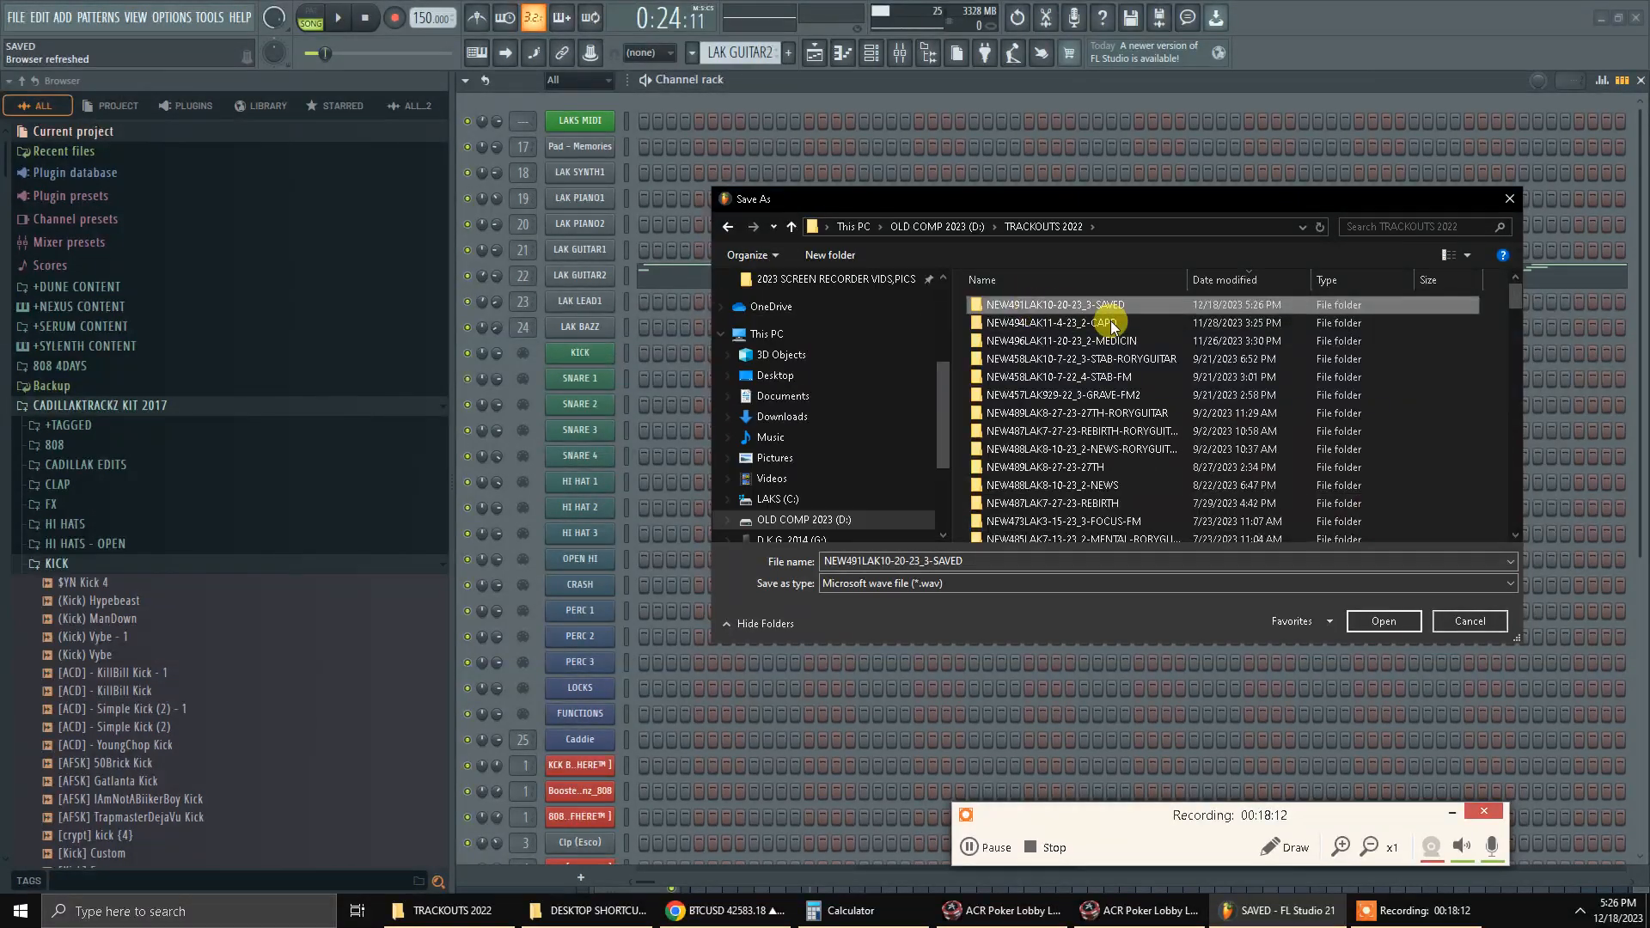
Change the export file name to SAVED-PROD.CADILLAKTRACKZ-150BPM.
{"action": "left_click", "coordinate": [913, 557]}
{"action": "left_click", "coordinate": [926, 557]}
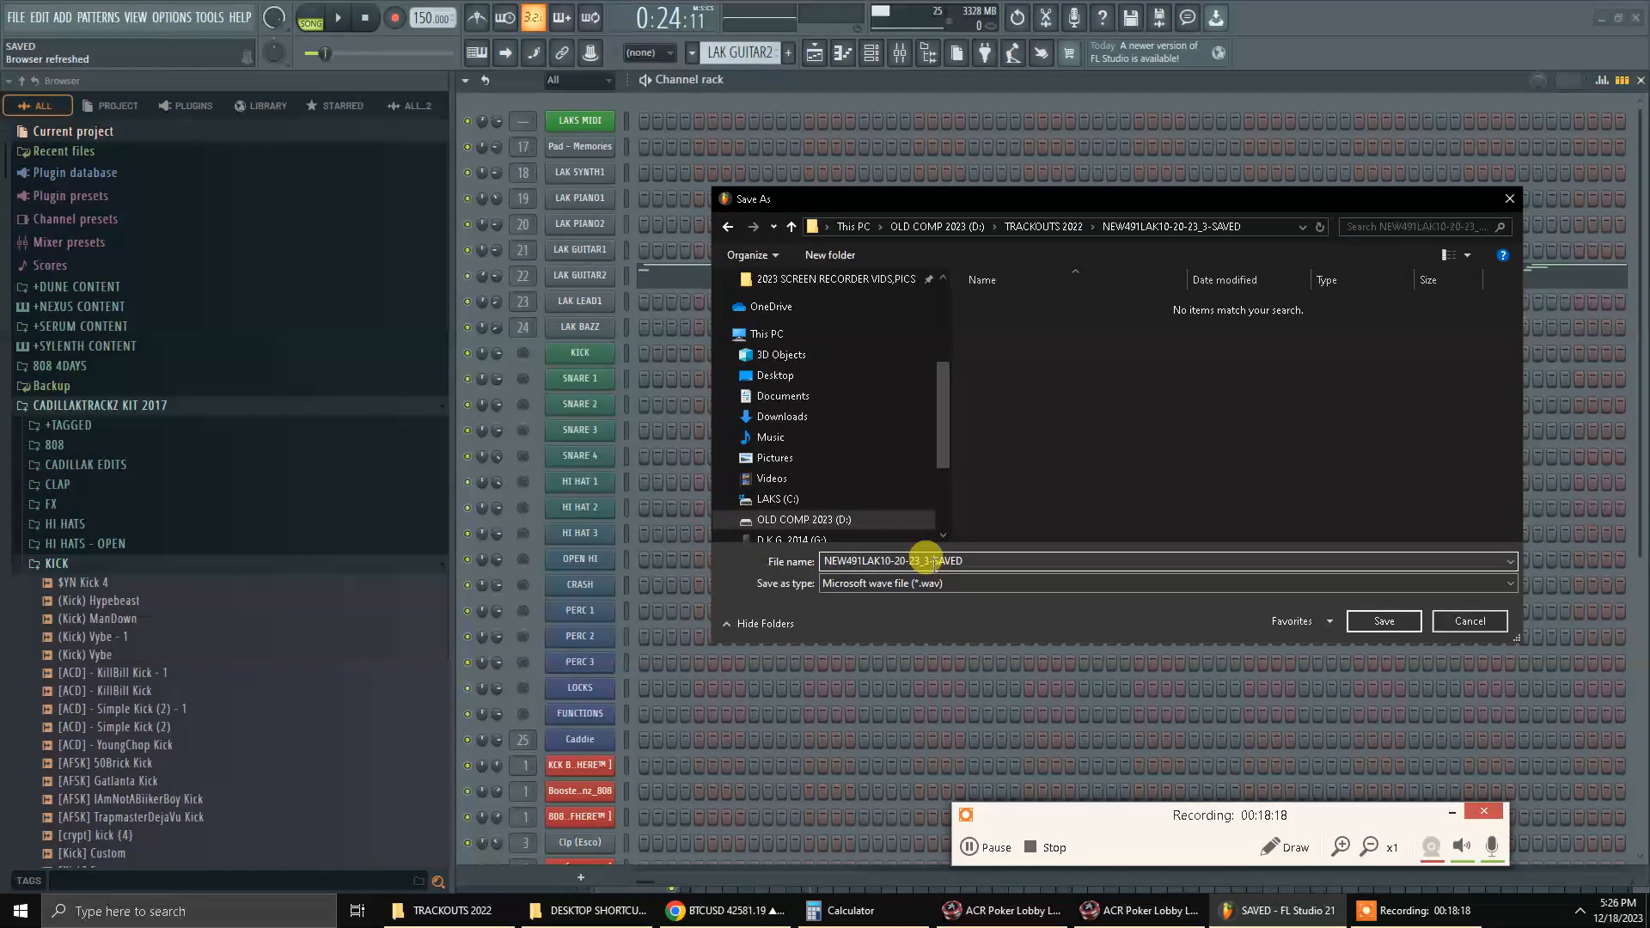
{"action": "left_click_drag", "start_coordinate": [930, 561], "coordinate": [597, 571]}
{"action": "key", "text": "BackSpace"}
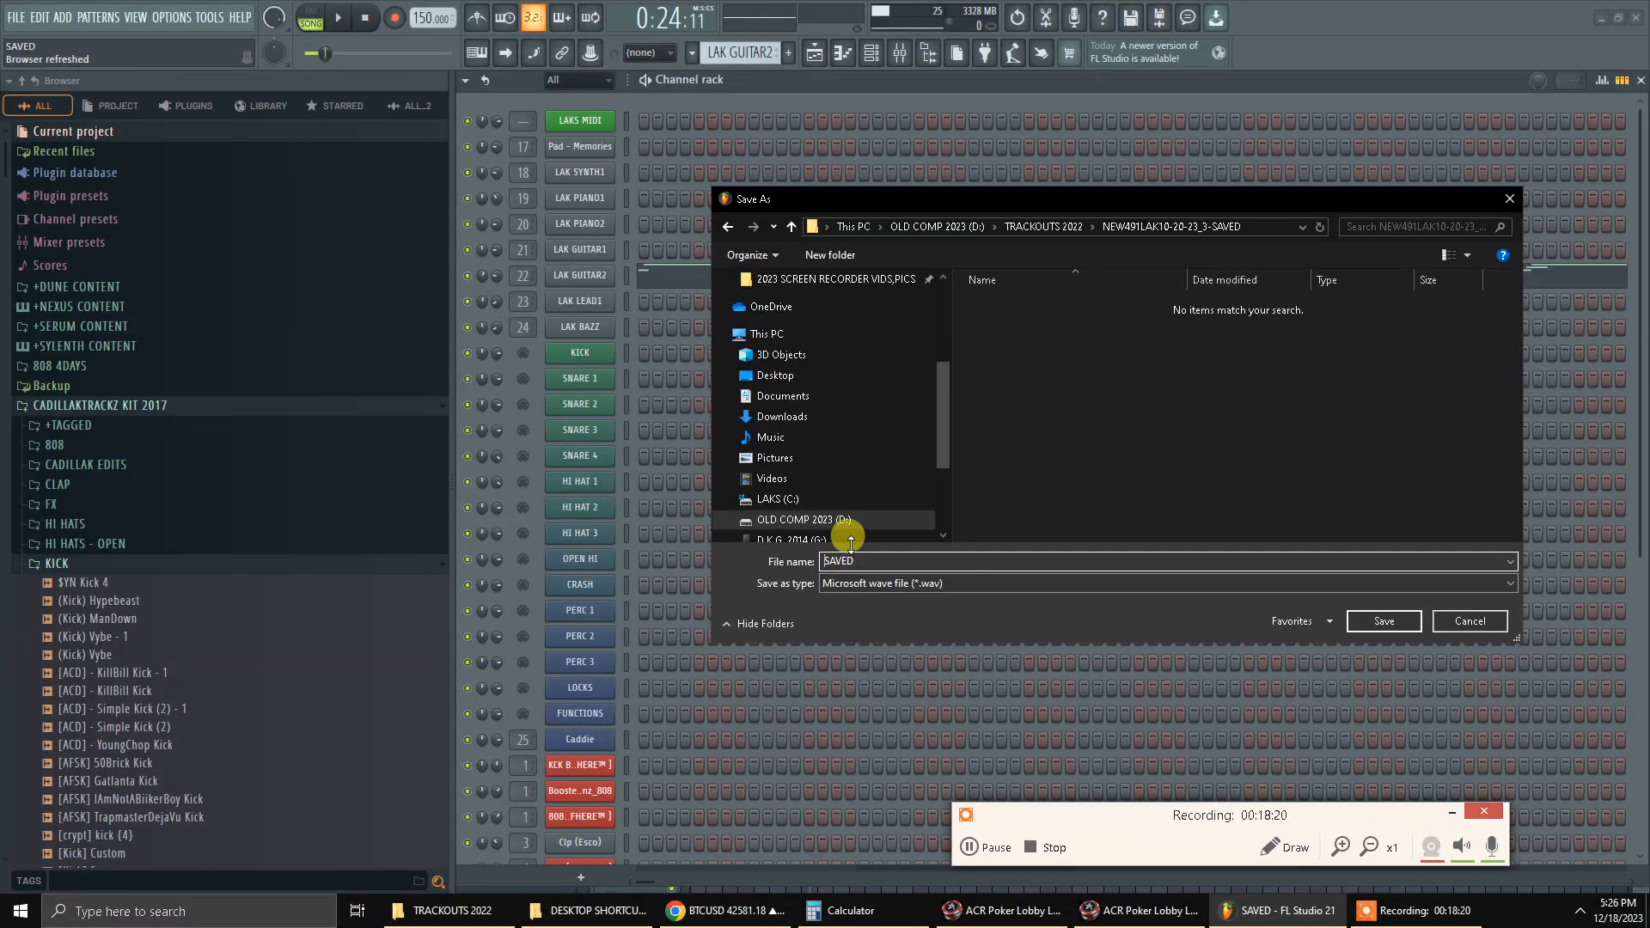
{"action": "type", "text": "-PROD.CADILLAKTRACKZ-150BPM"}
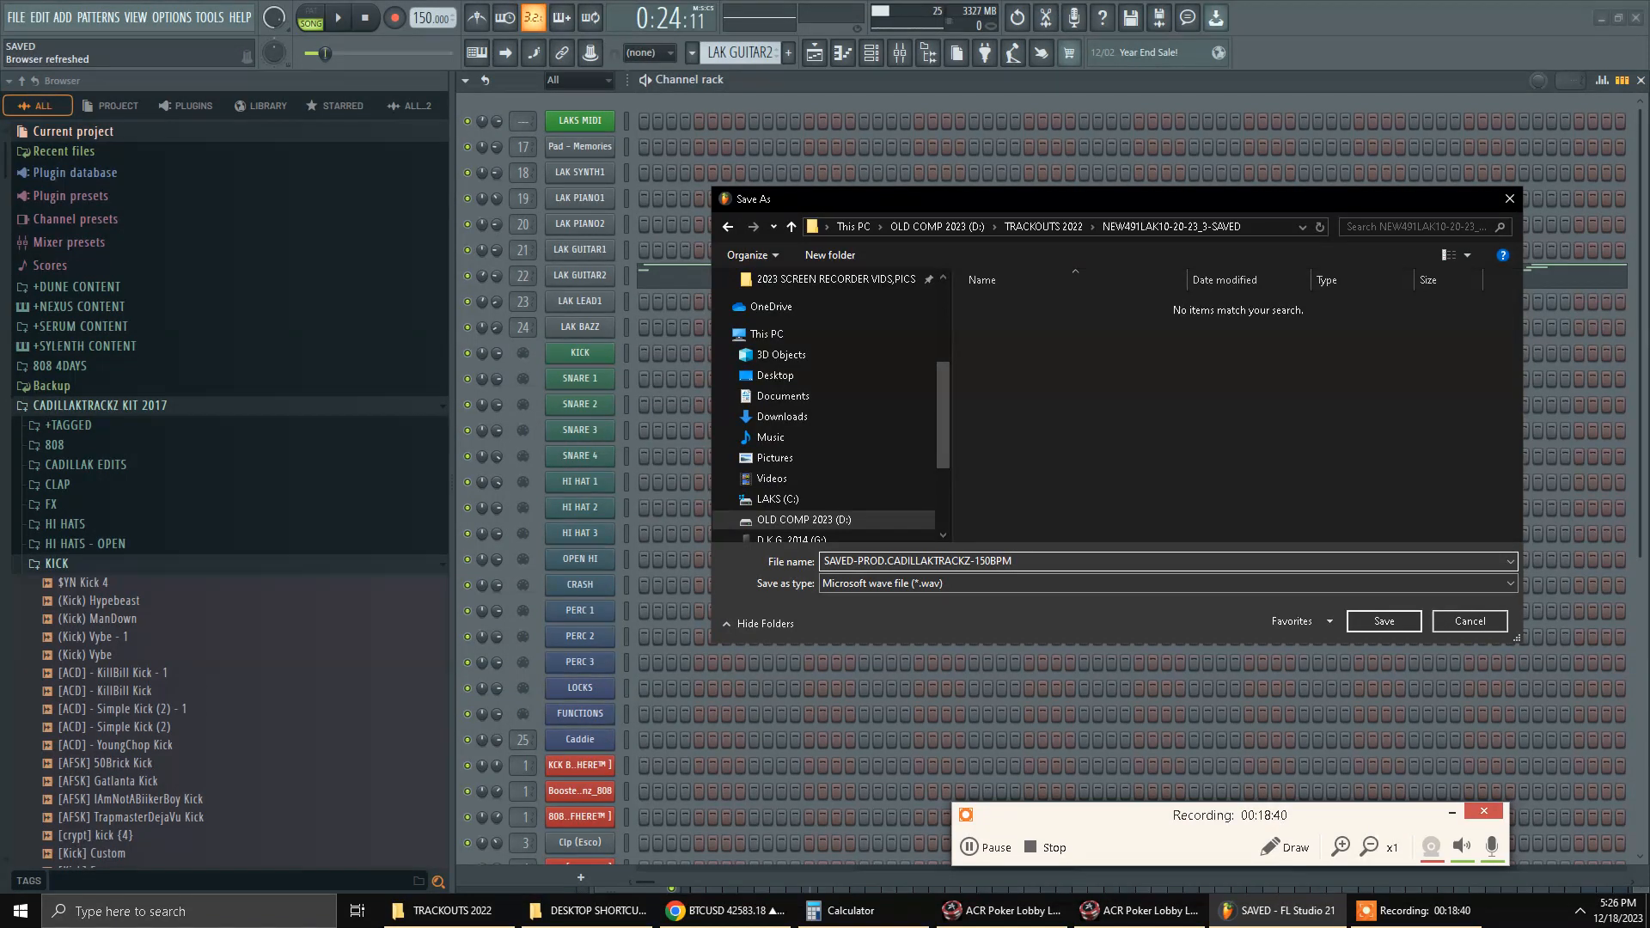
Confirm the wave file and start rendering the song selection to WAV in the background.
{"action": "left_click", "coordinate": [1384, 621]}
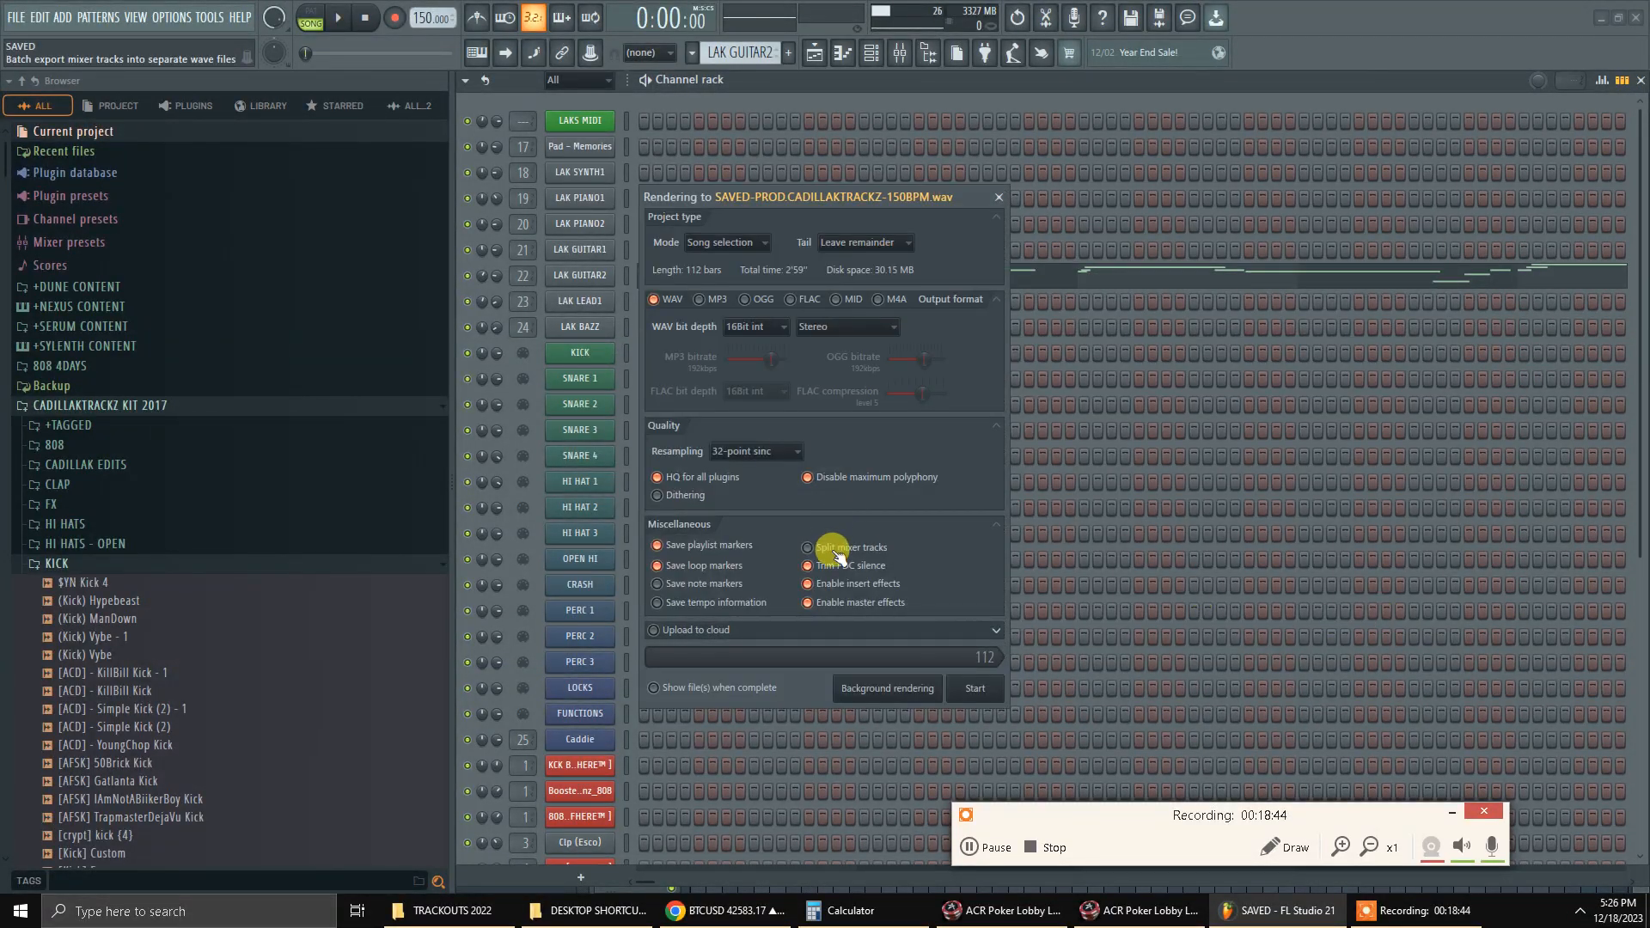
{"action": "left_click", "coordinate": [897, 691]}
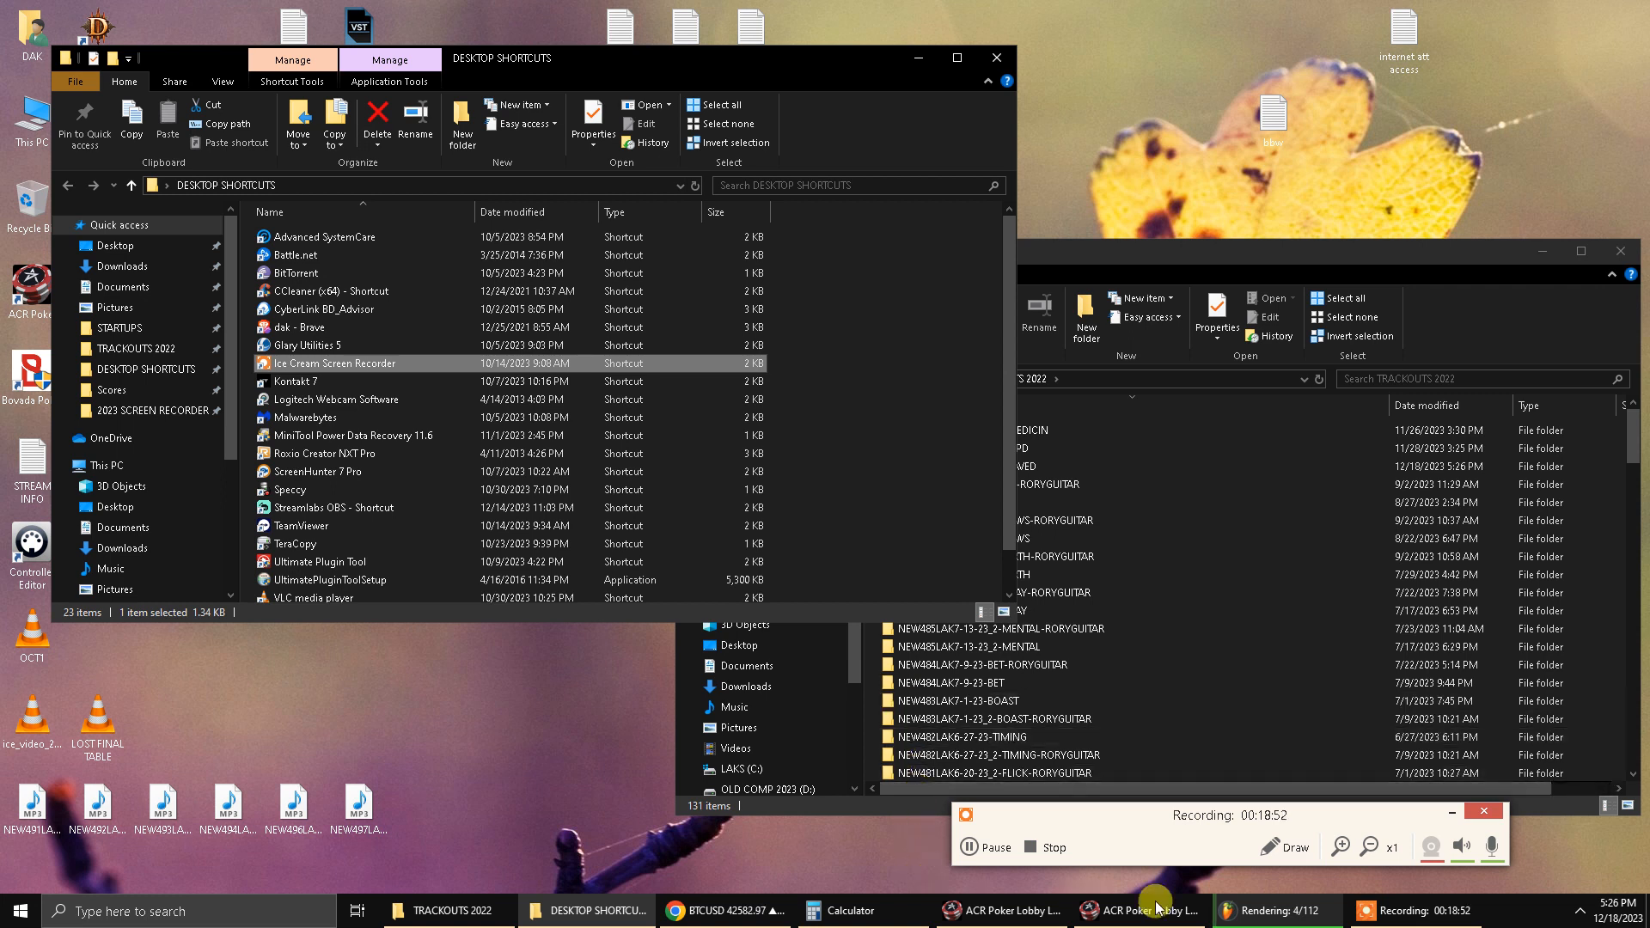
{"action": "mouse_move", "coordinate": [1298, 922]}
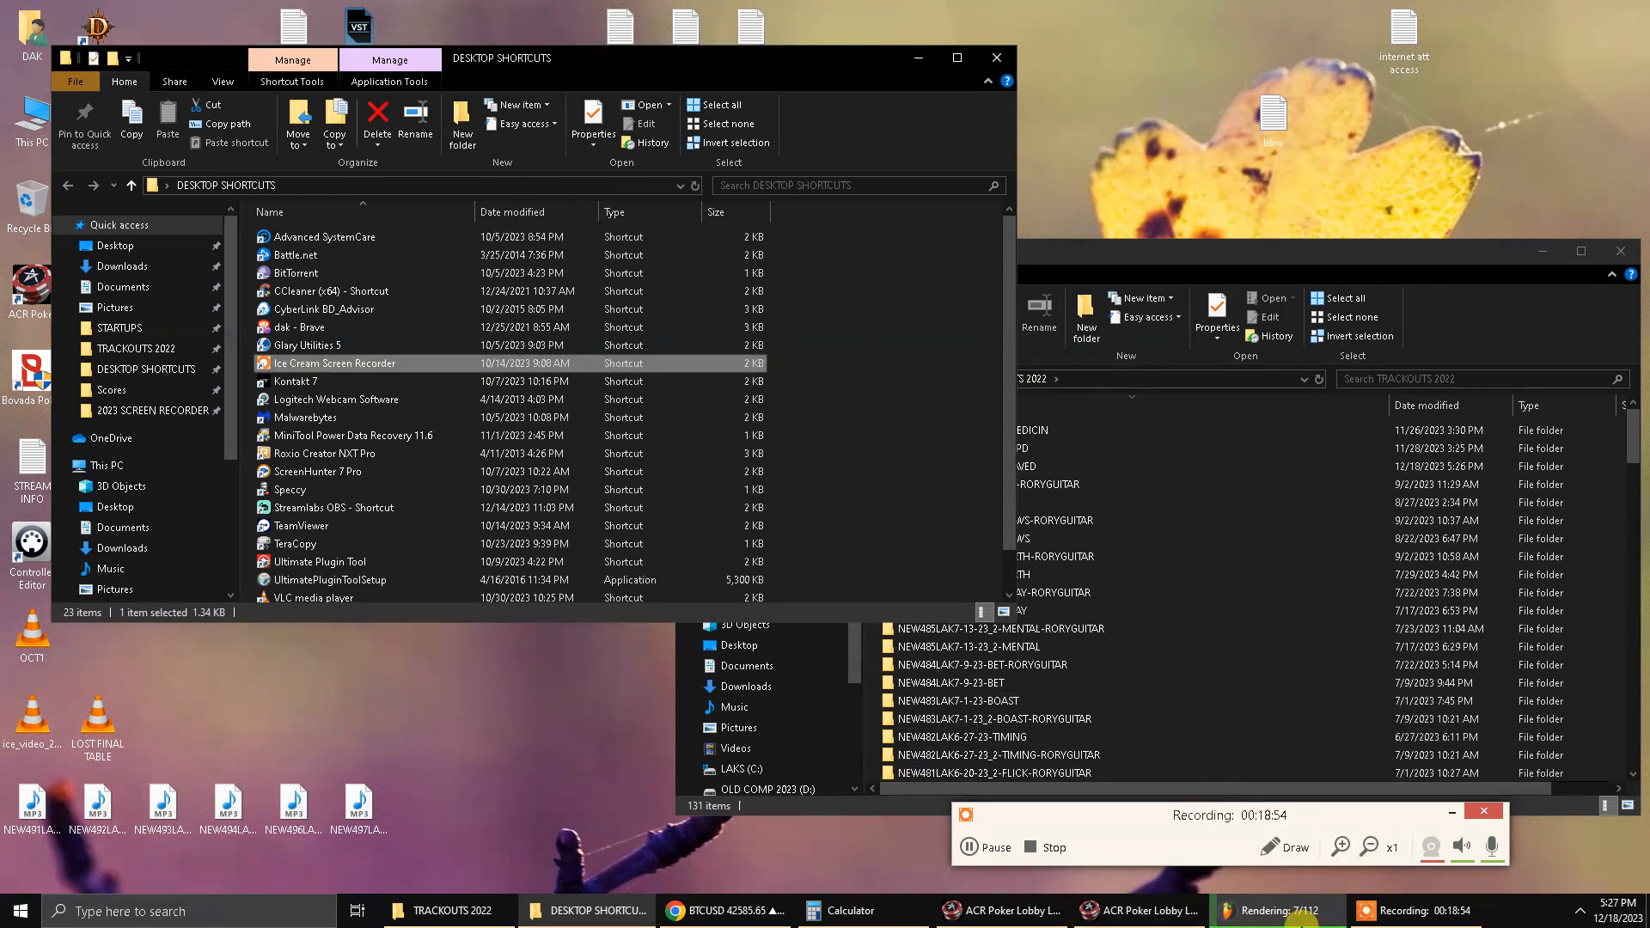
{"action": "left_click", "coordinate": [1301, 922]}
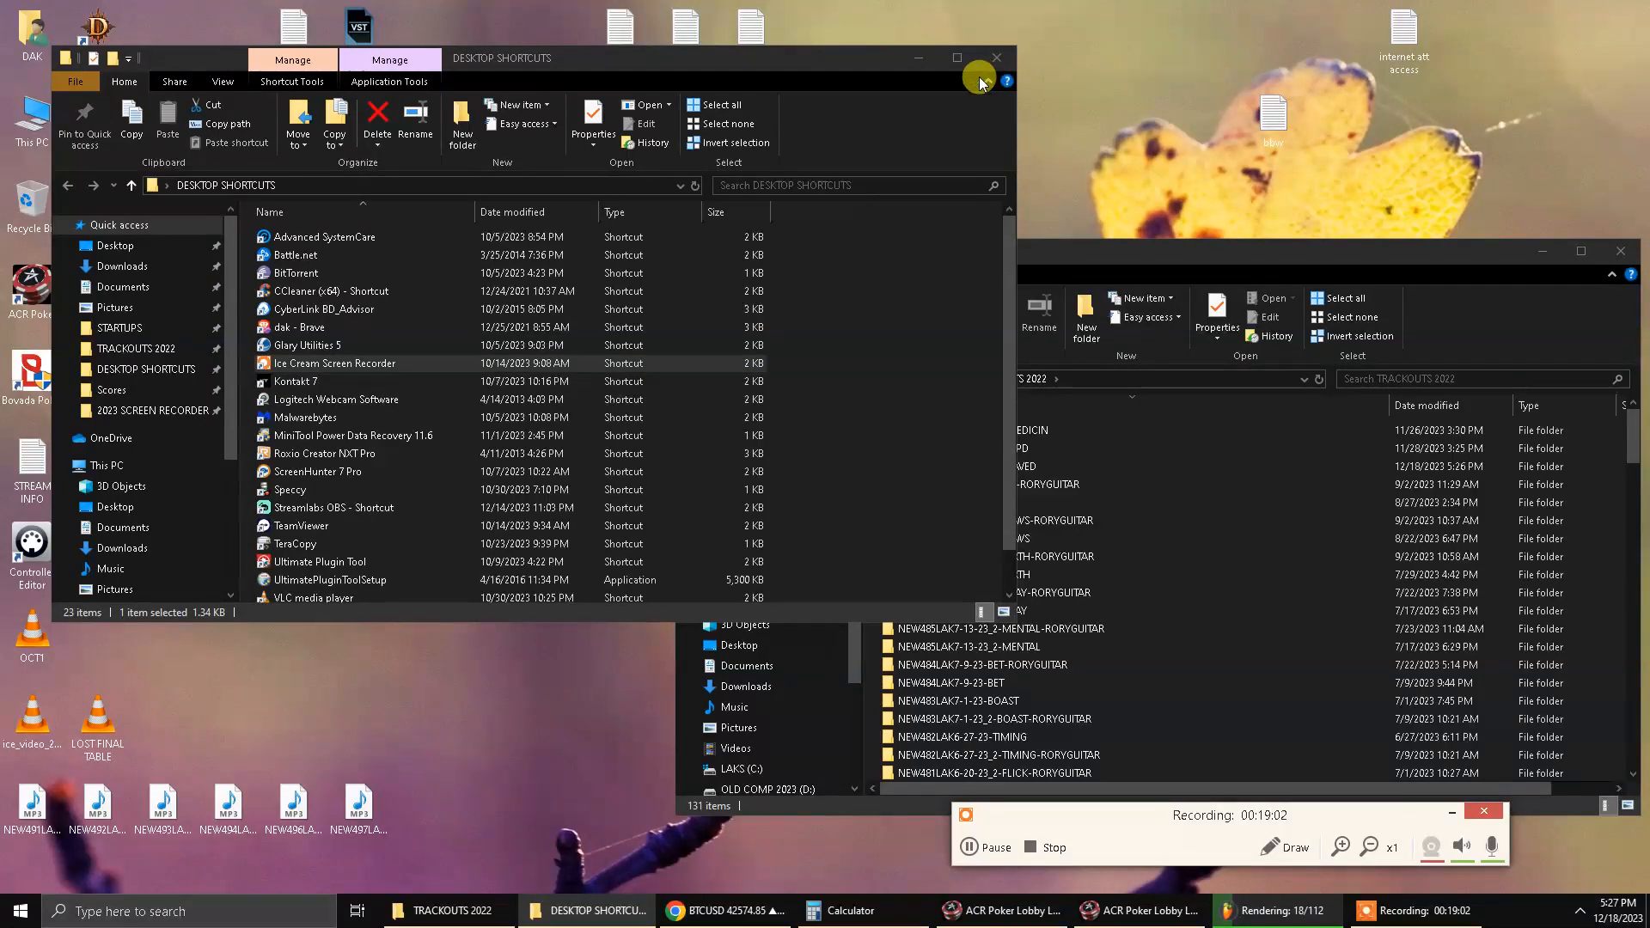
Switch to the TRACKOUTS 2022 window in File Explorer, open the Scores folder and hide its Album column.
{"action": "left_click", "coordinate": [918, 61]}
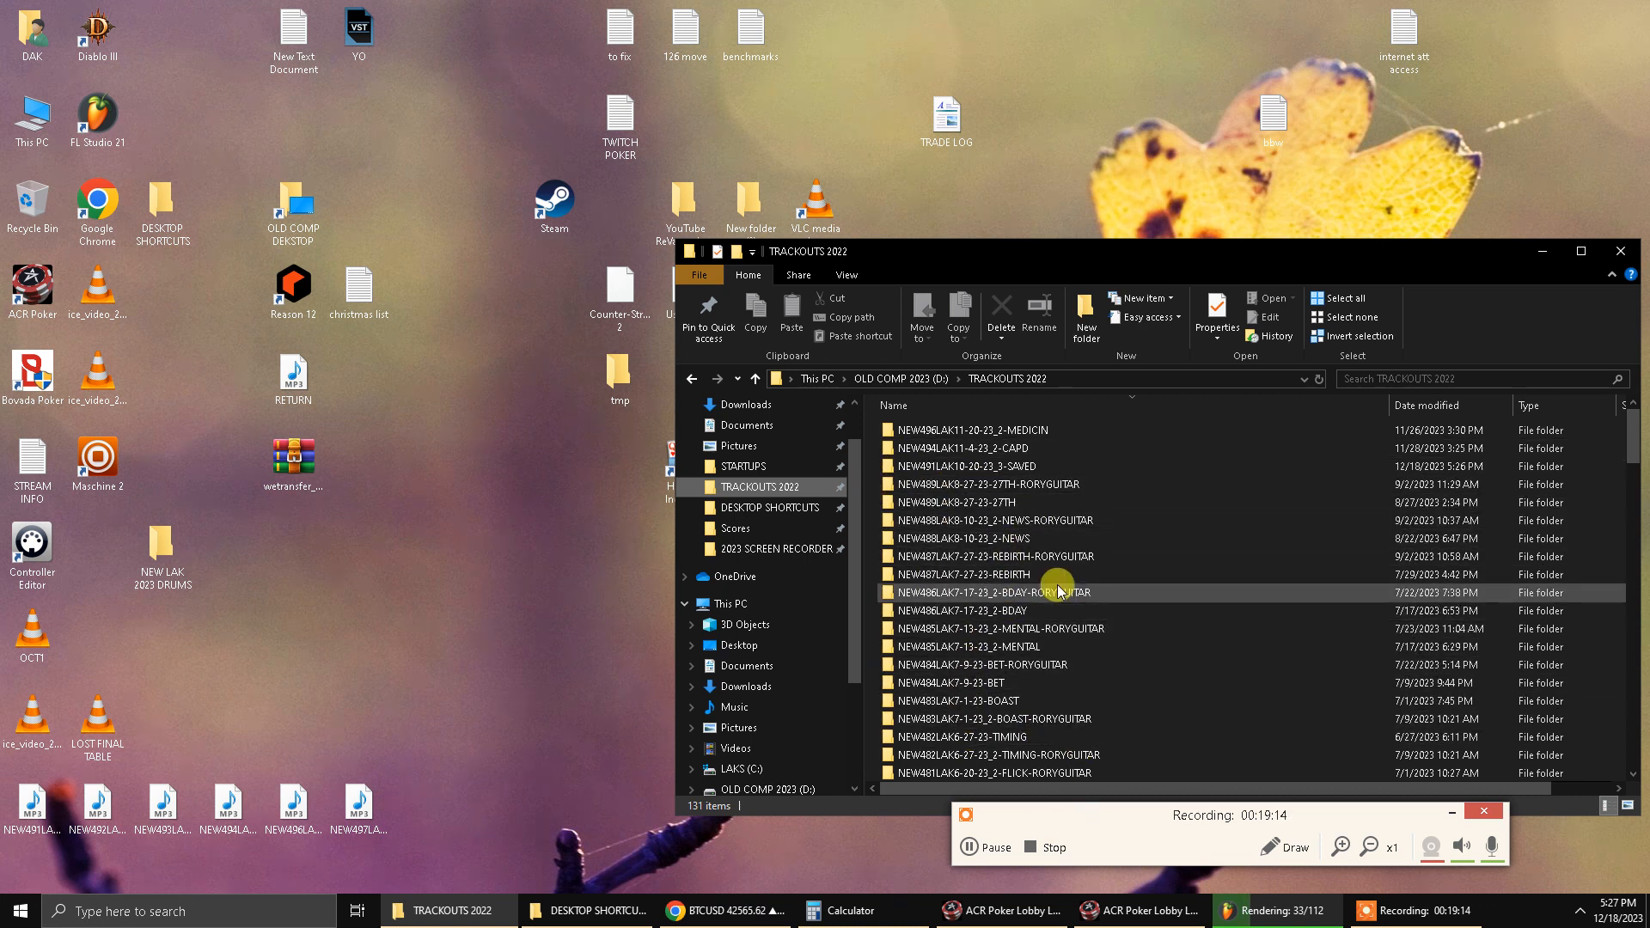
{"action": "mouse_move", "coordinate": [1059, 593]}
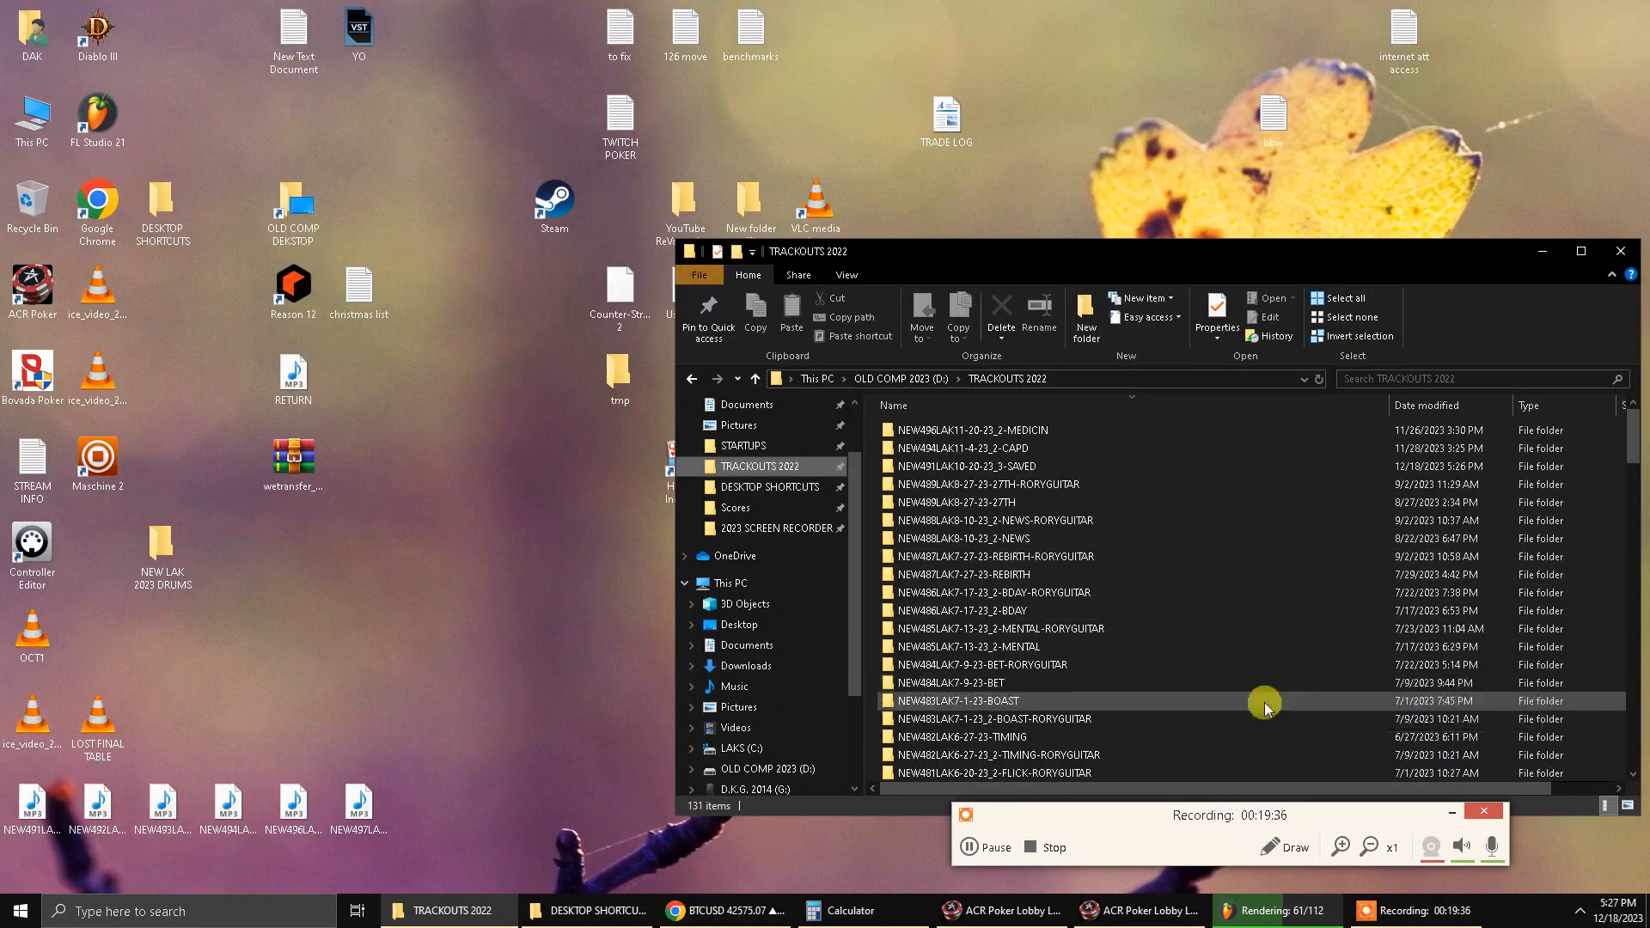
{"action": "left_click", "coordinate": [761, 510]}
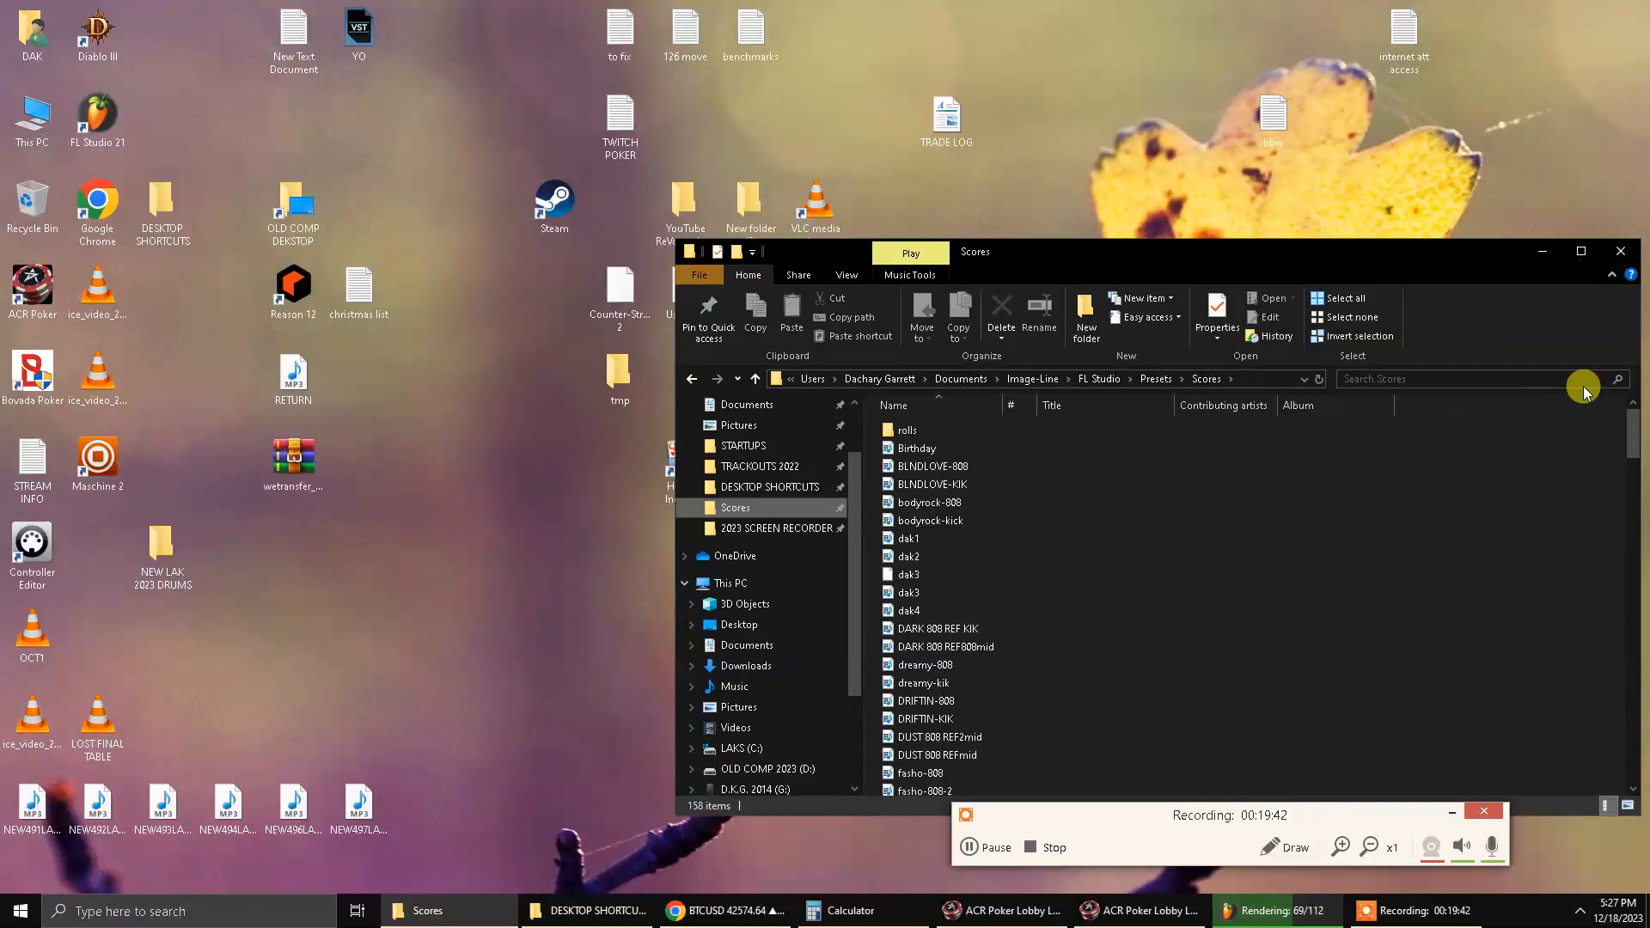
{"action": "right_click", "coordinate": [1109, 407]}
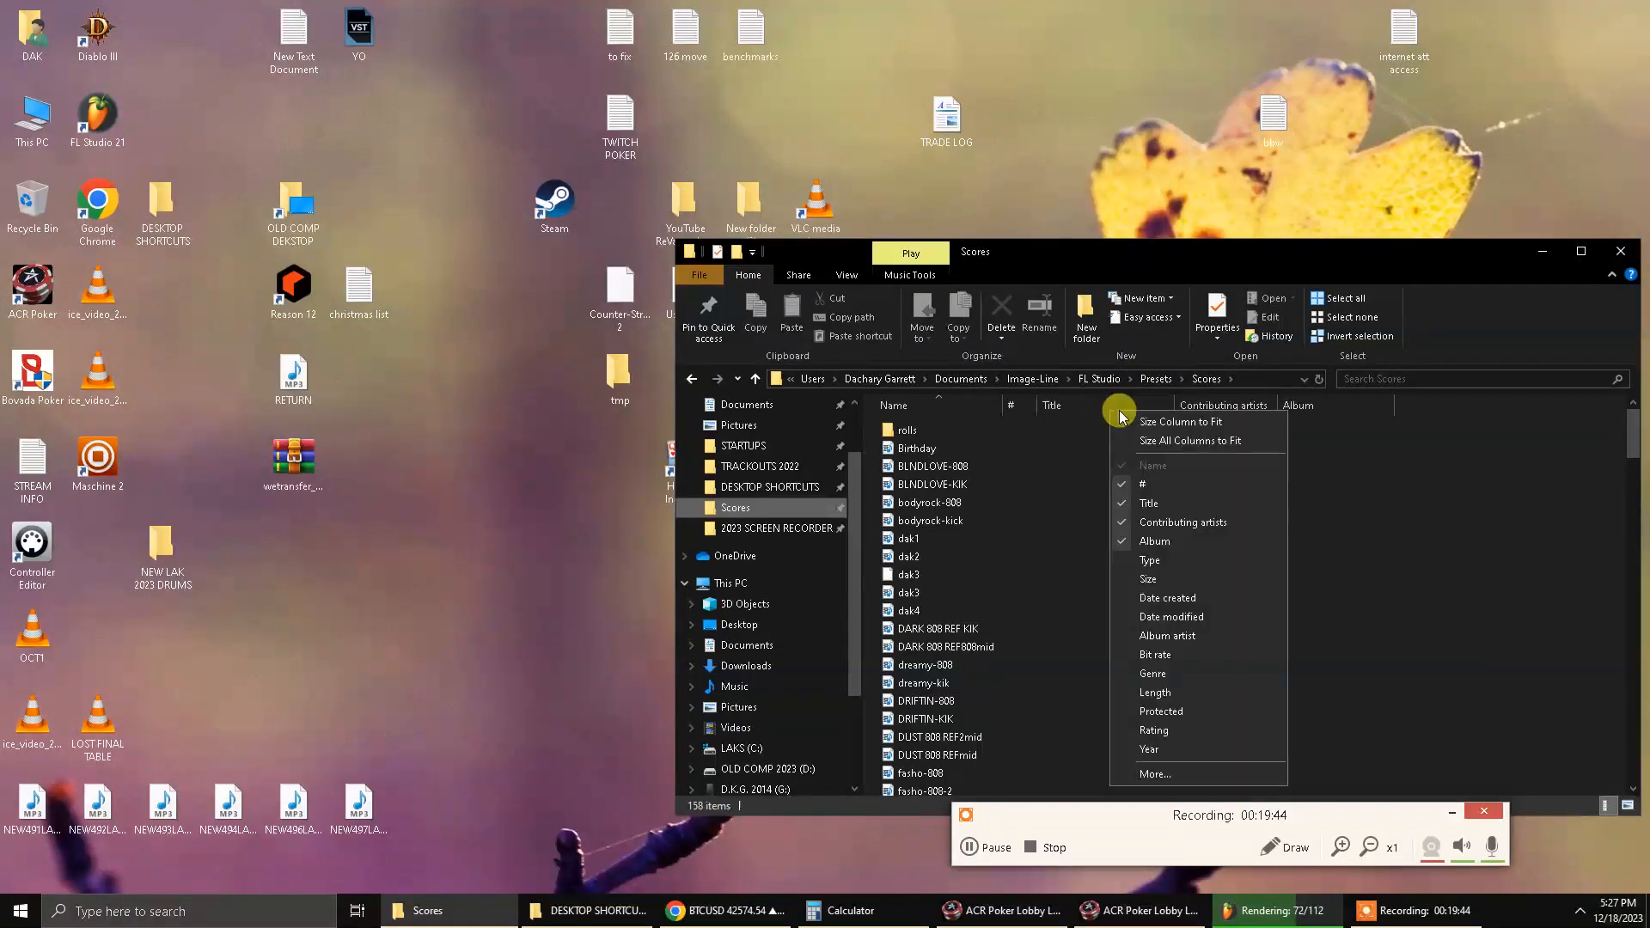
{"action": "left_click", "coordinate": [1116, 542]}
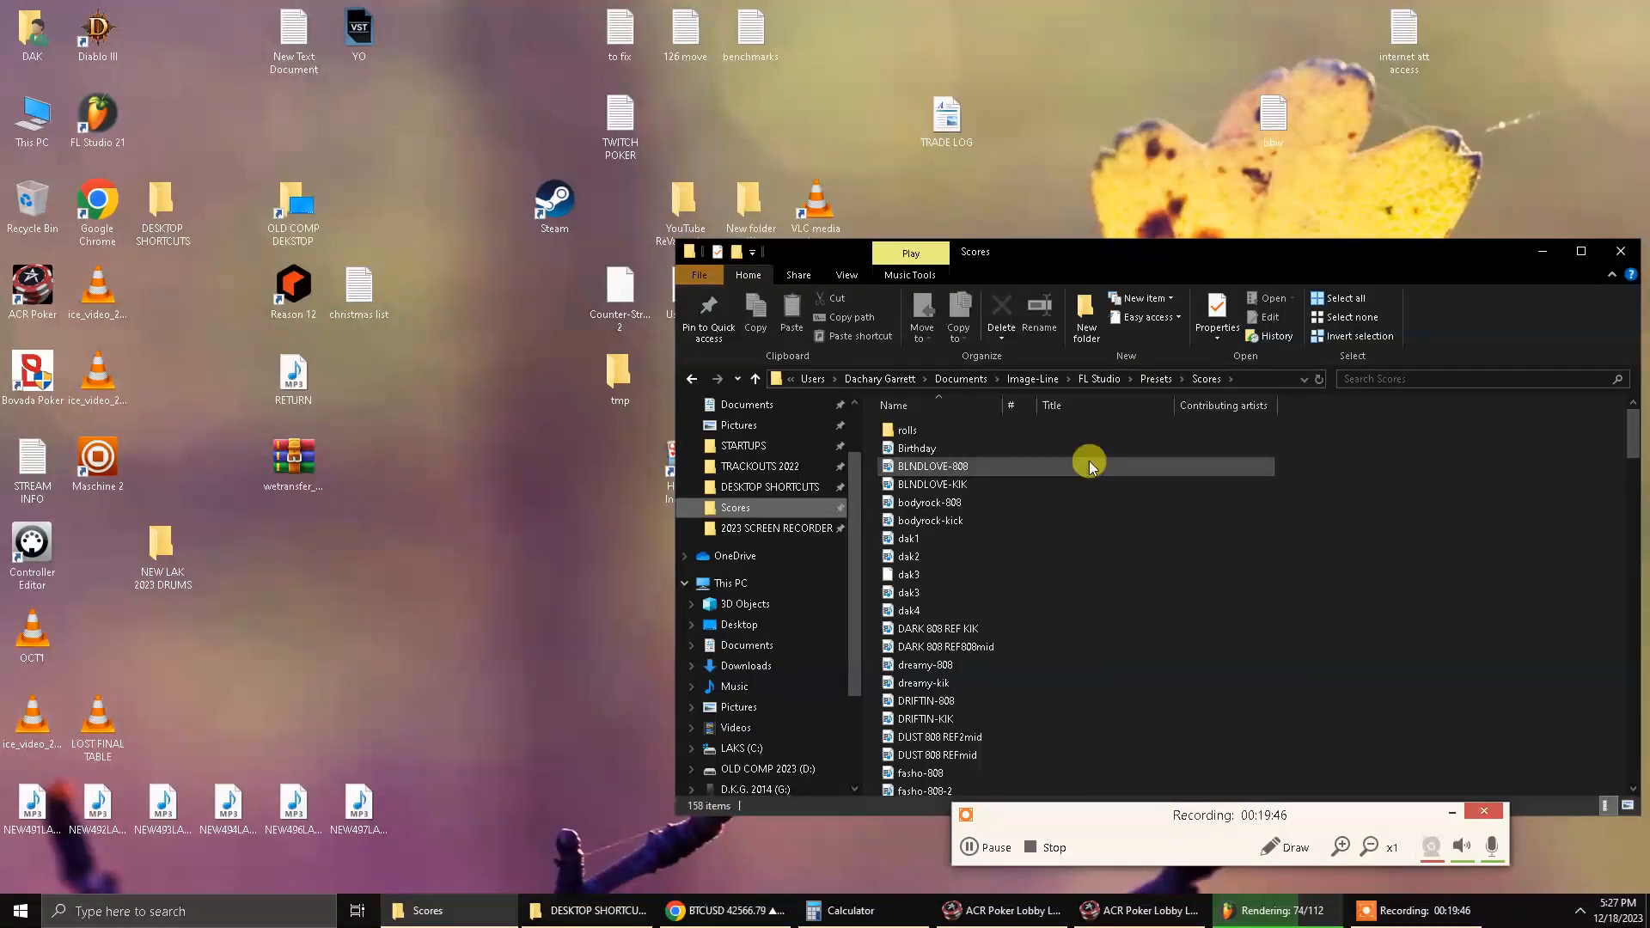
Try the List view on the Scores folder and return to the Details view.
{"action": "right_click", "coordinate": [1088, 459]}
{"action": "right_click", "coordinate": [1144, 424]}
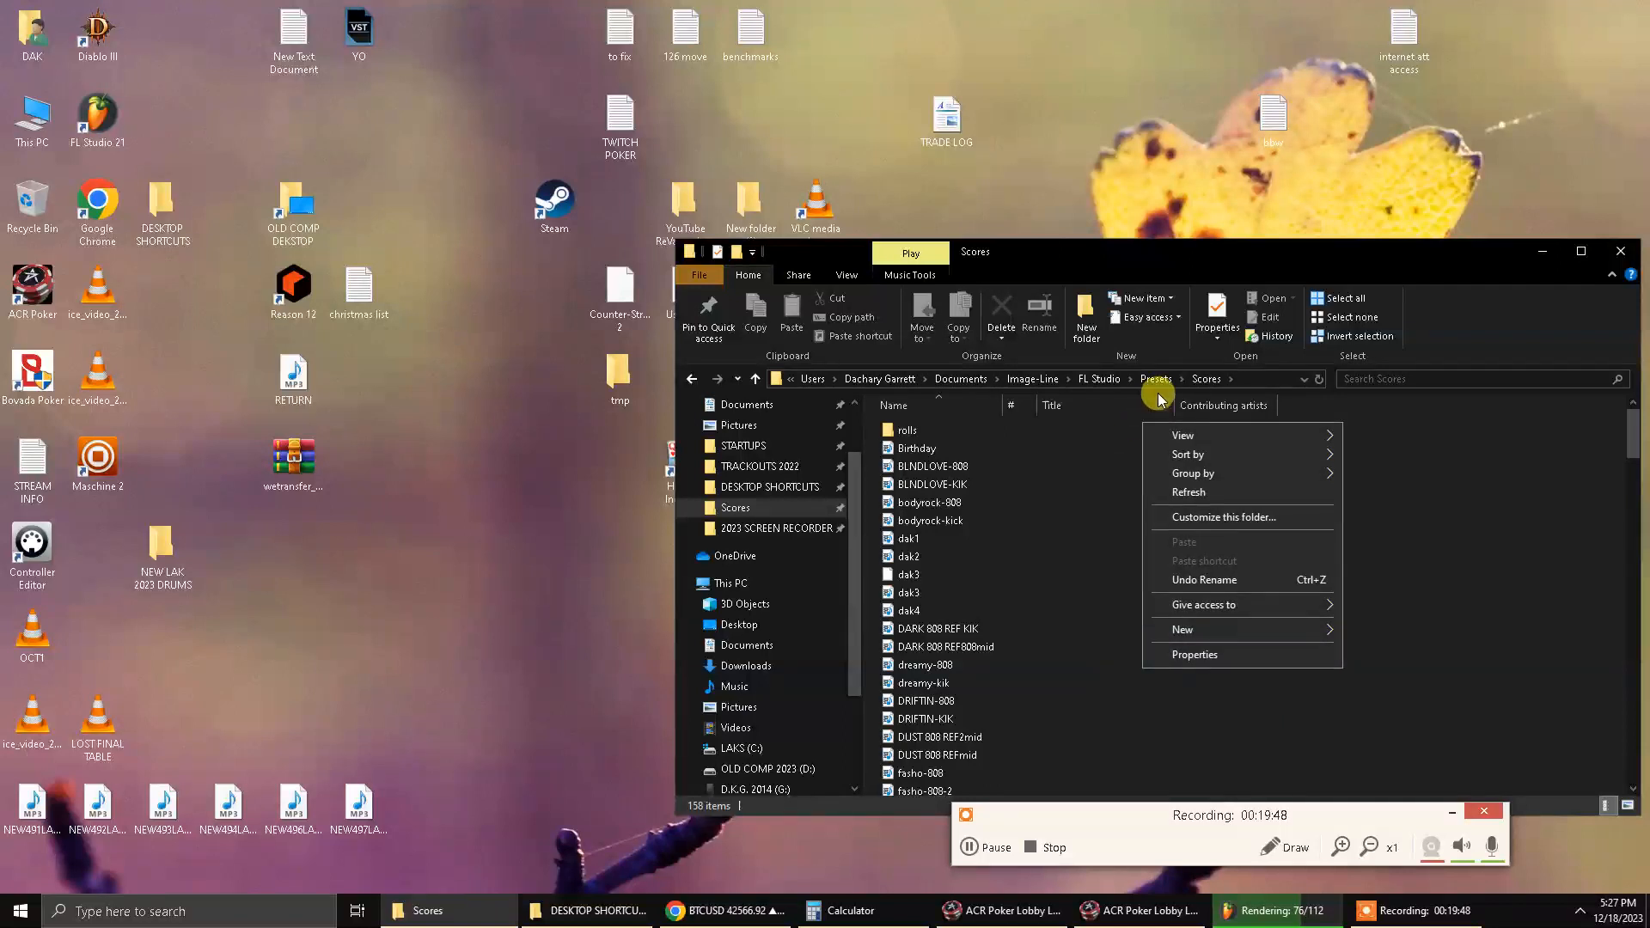
{"action": "mouse_move", "coordinate": [1270, 437]}
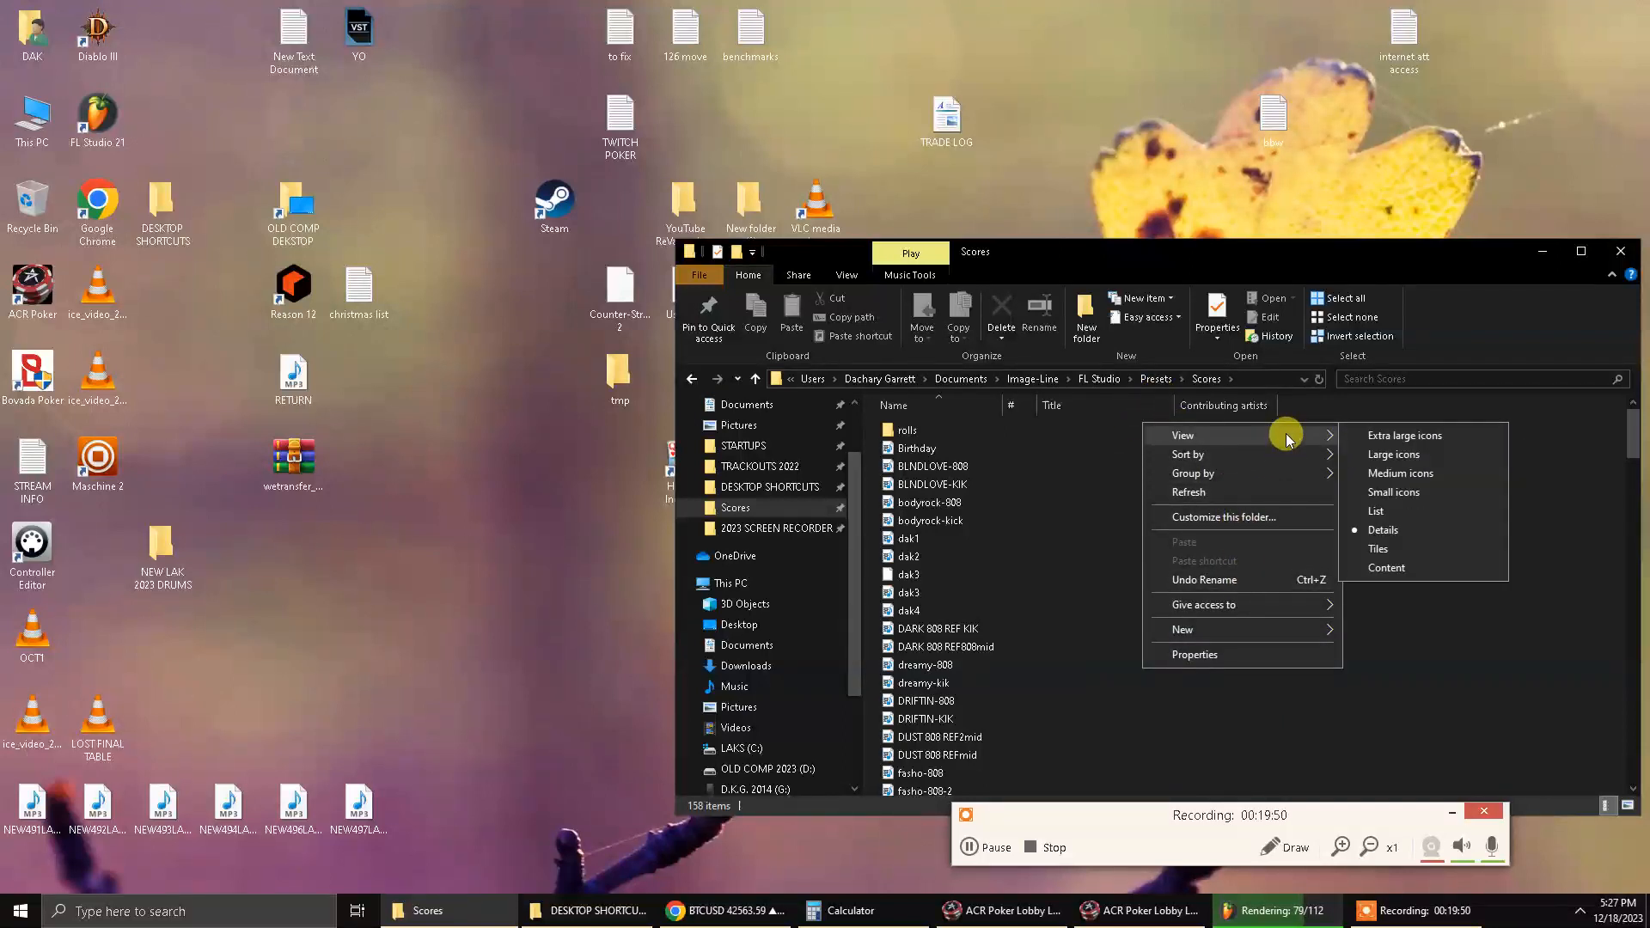
{"action": "left_click", "coordinate": [1376, 511]}
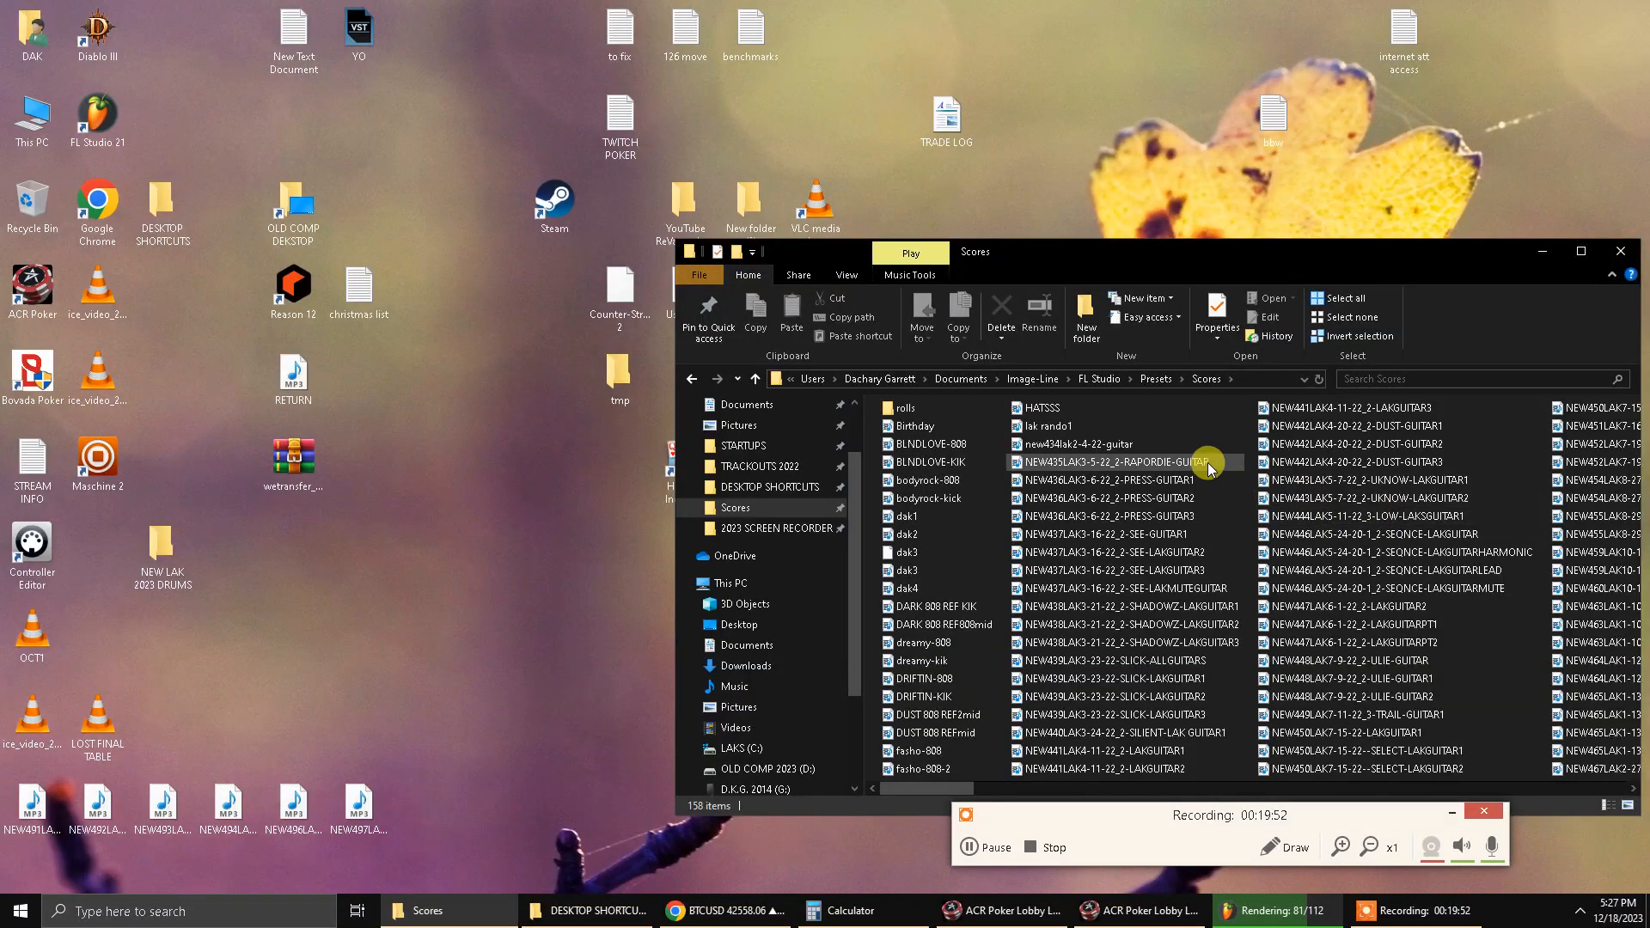
{"action": "right_click", "coordinate": [1171, 448]}
{"action": "mouse_move", "coordinate": [1290, 458]}
{"action": "left_click", "coordinate": [1411, 553]}
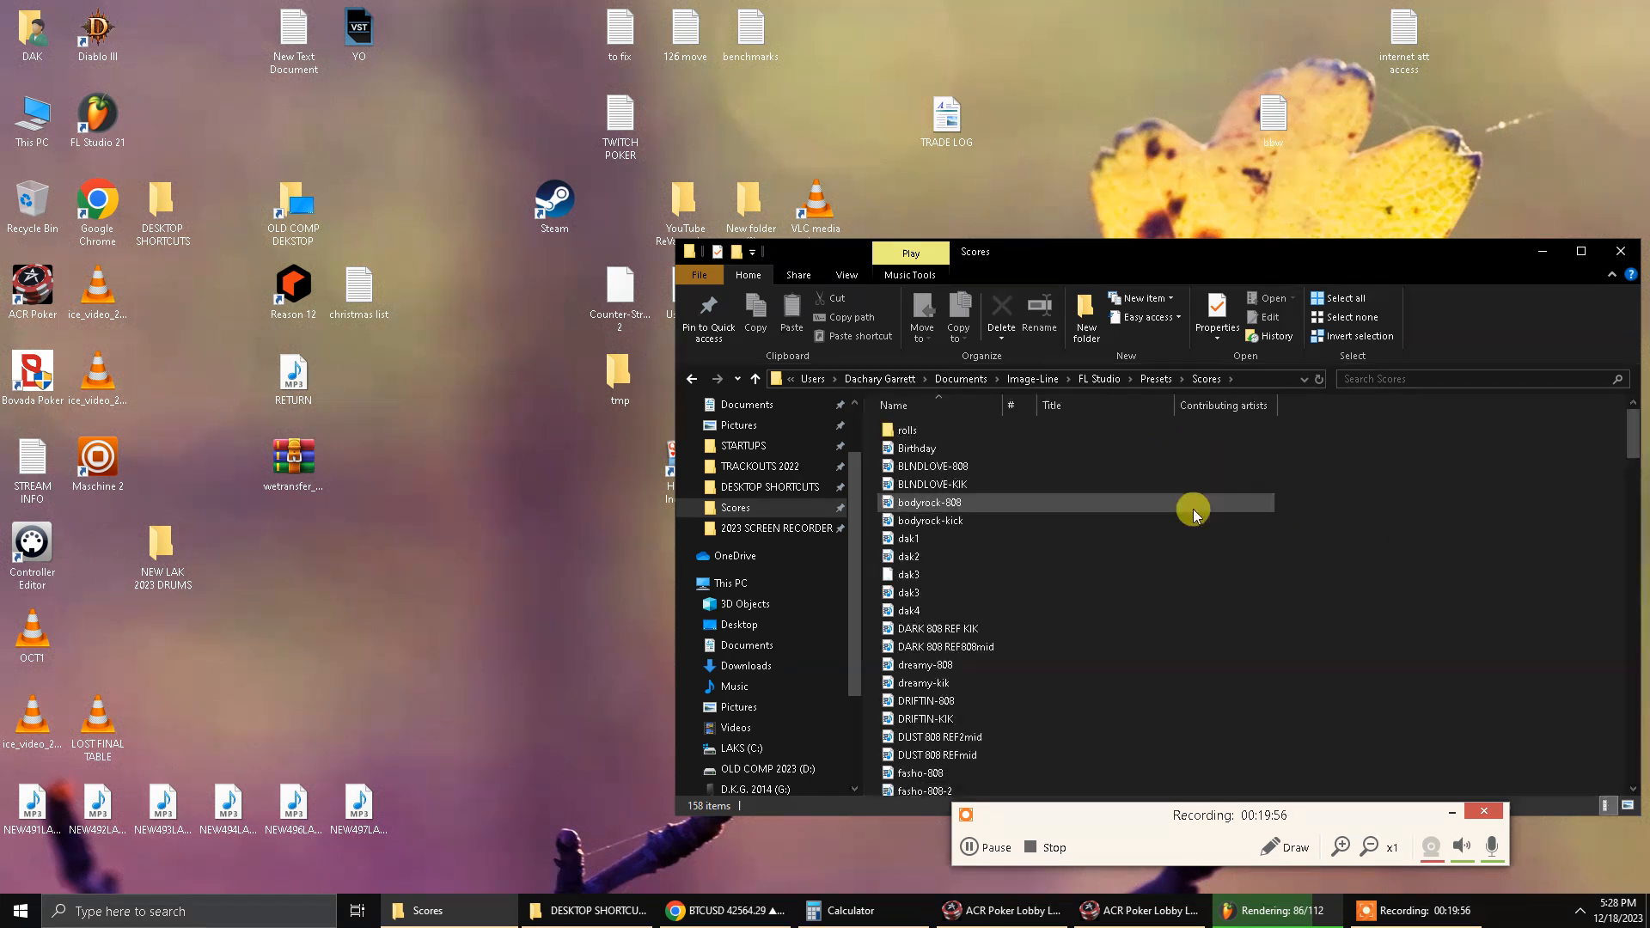
Hide the Contributing artists, Title and # columns of the Scores folder and show the Date modified column.
{"action": "right_click", "coordinate": [1142, 461]}
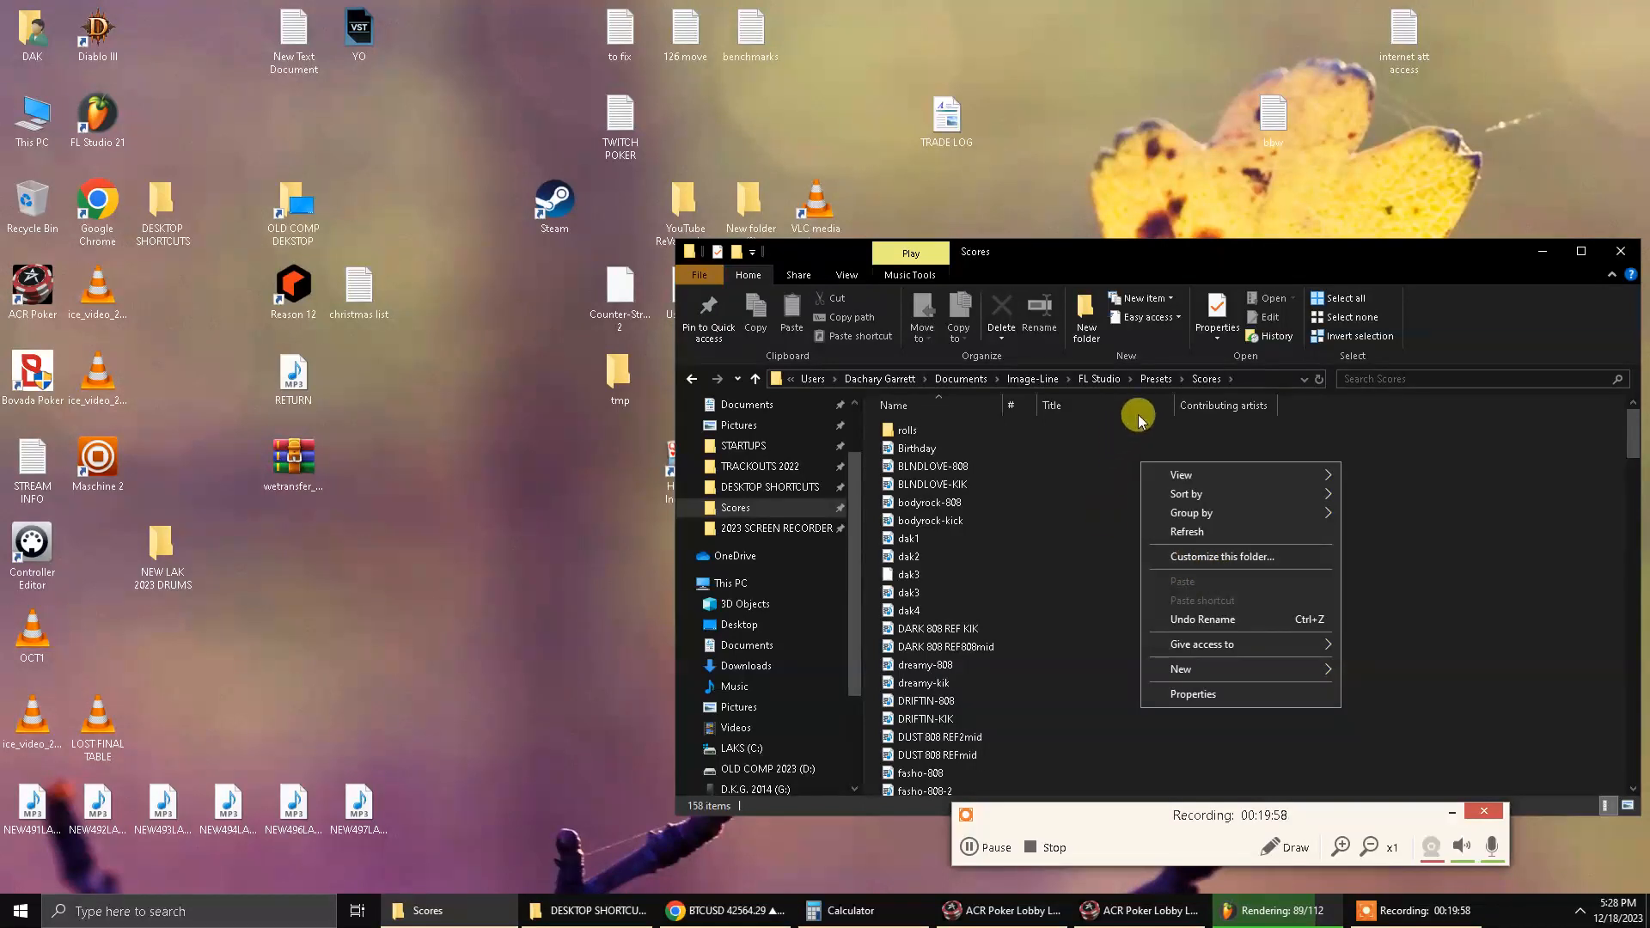
{"action": "right_click", "coordinate": [1143, 405]}
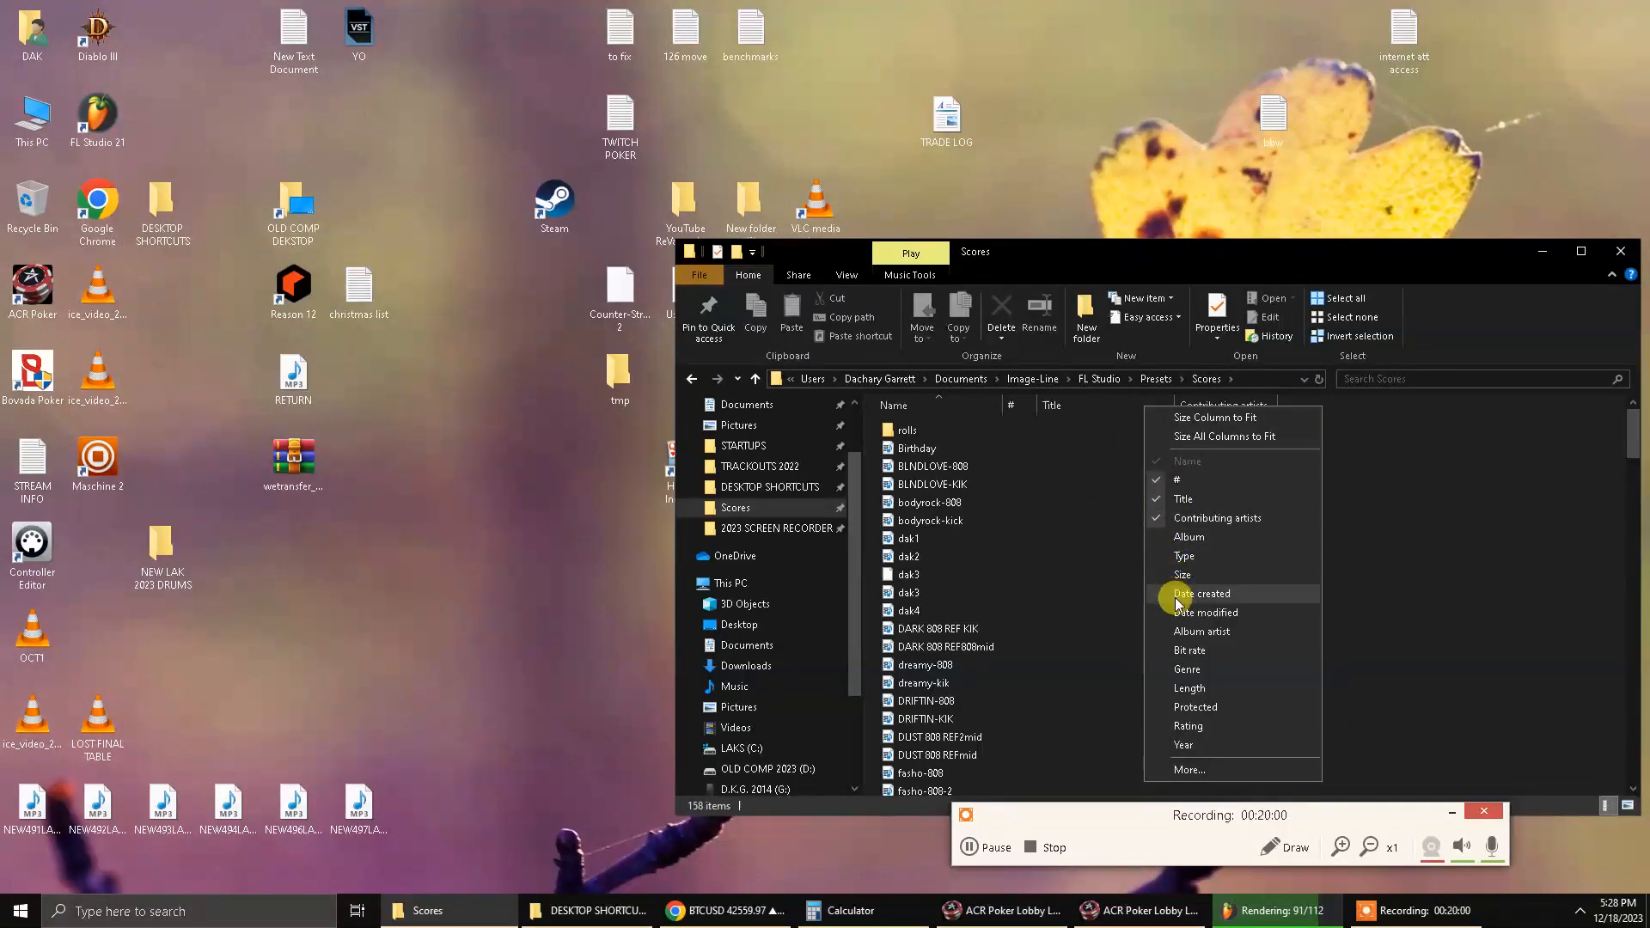
{"action": "left_click", "coordinate": [1155, 518]}
{"action": "right_click", "coordinate": [1116, 405]}
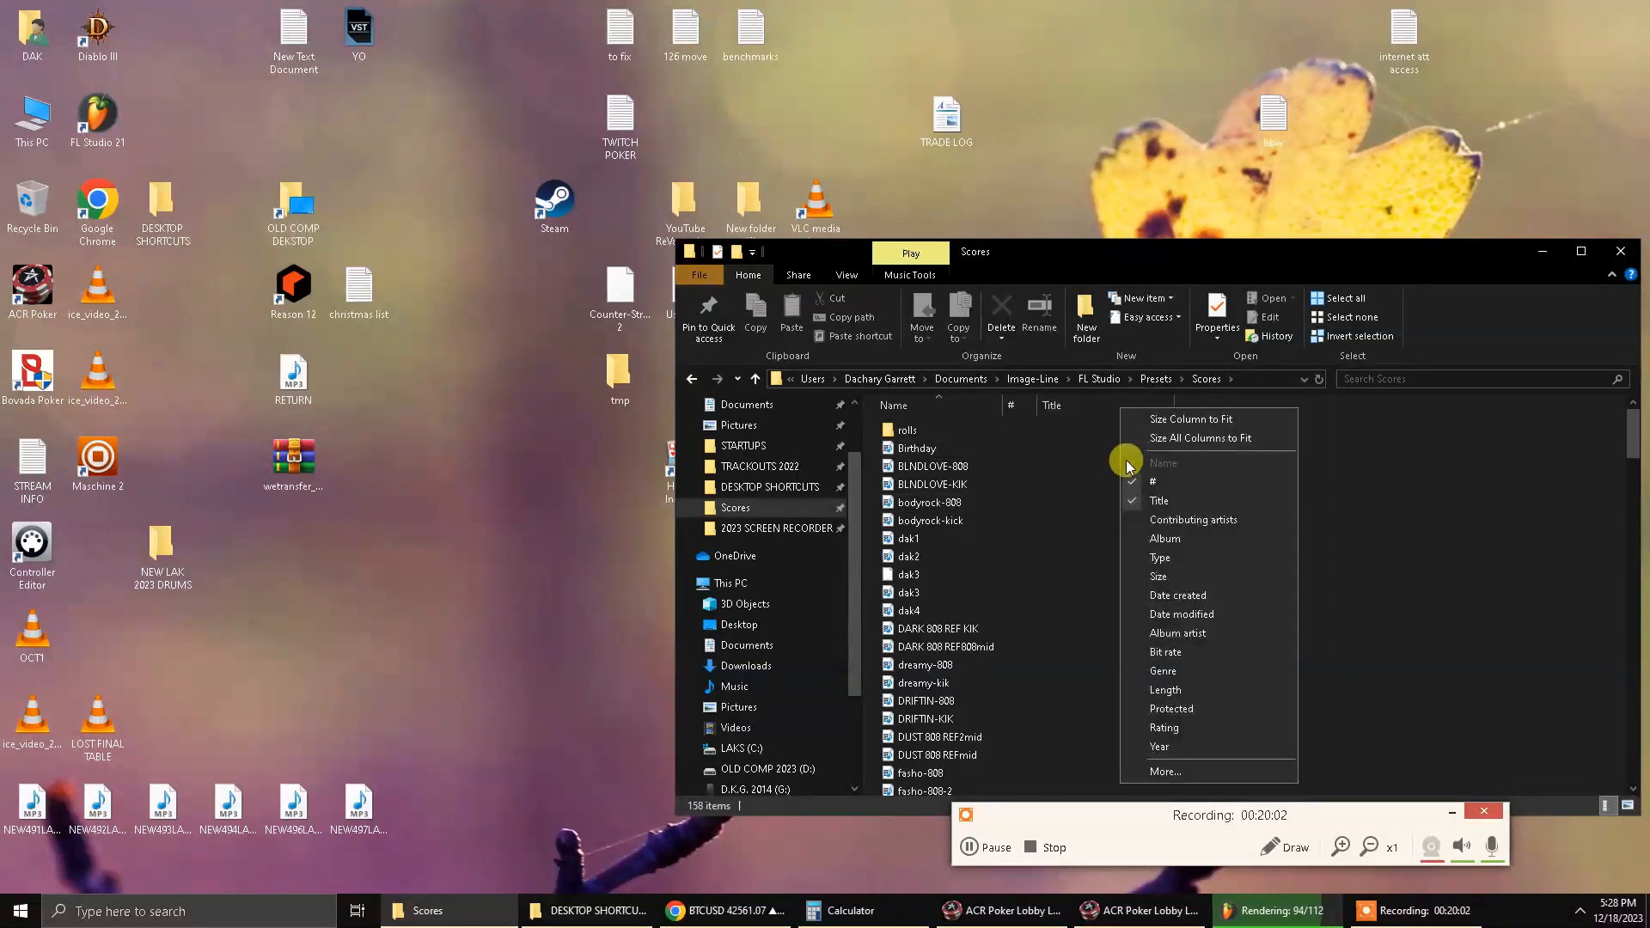
{"action": "left_click", "coordinate": [1128, 481]}
{"action": "right_click", "coordinate": [1106, 405]}
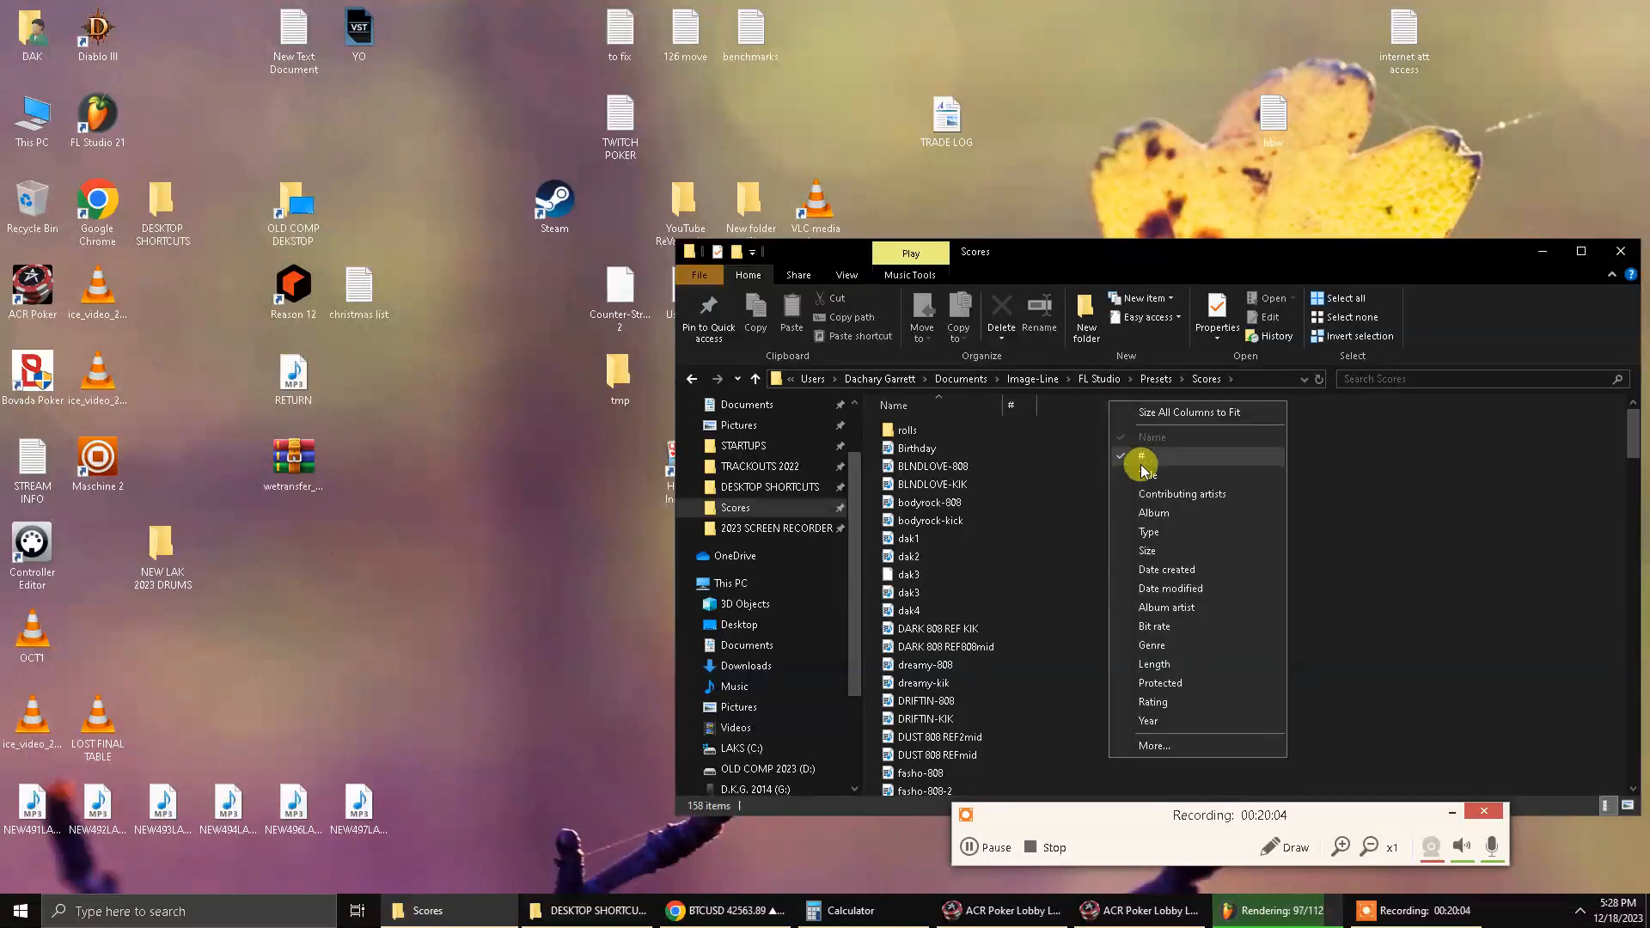
{"action": "left_click", "coordinate": [1119, 463]}
{"action": "right_click", "coordinate": [1116, 403]}
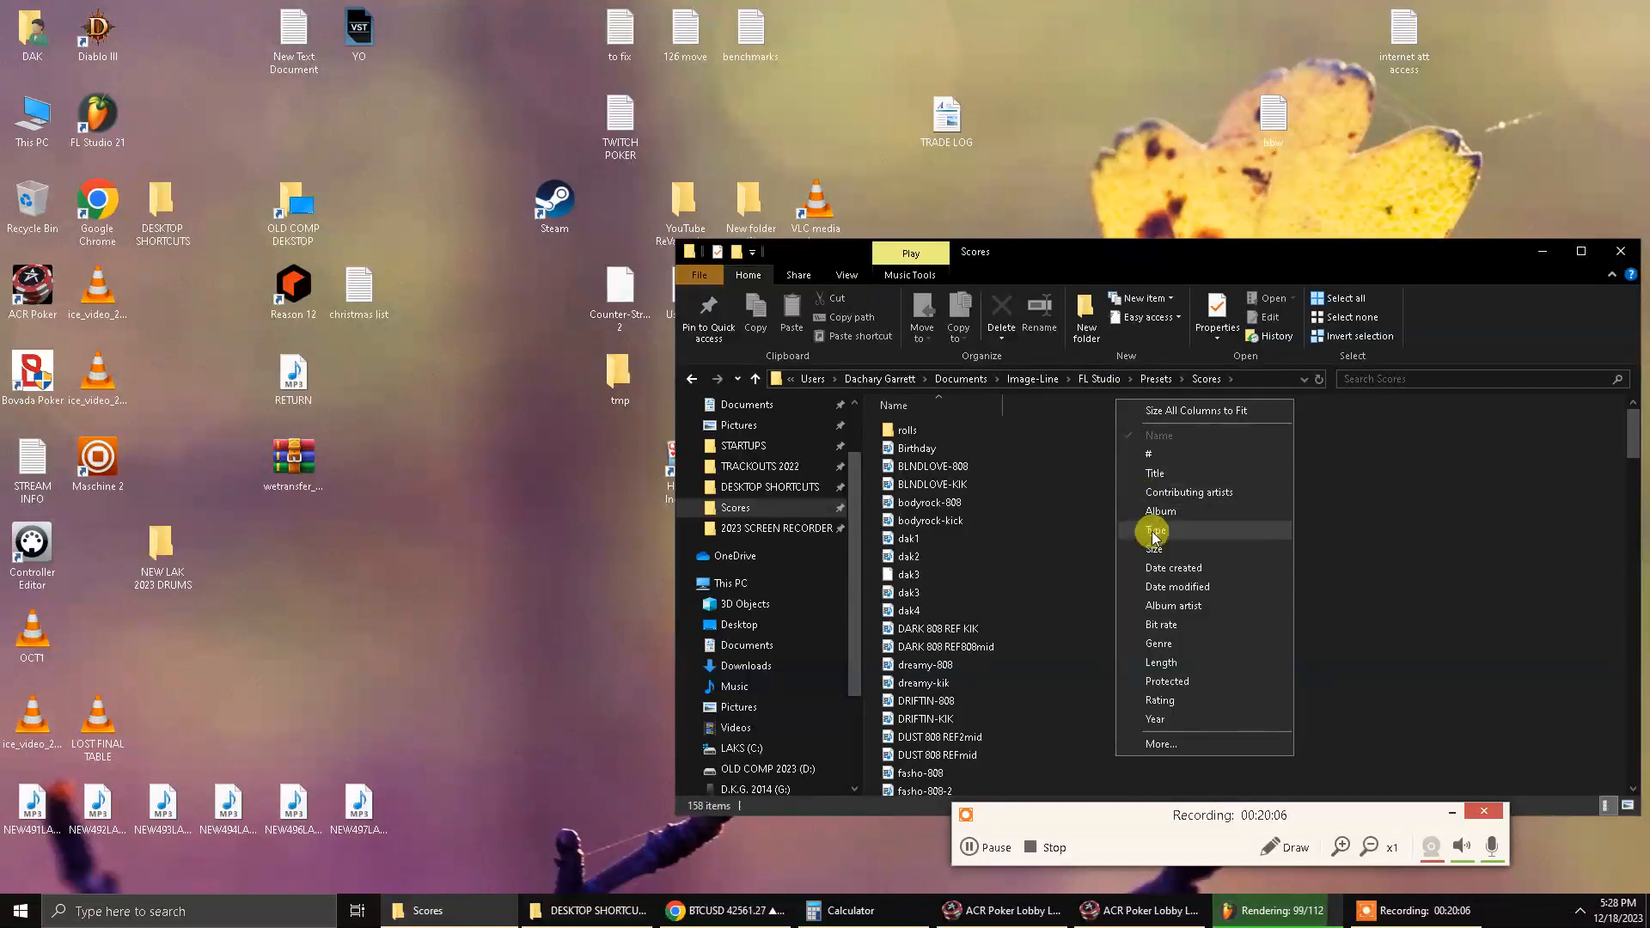
{"action": "left_click", "coordinate": [1135, 587]}
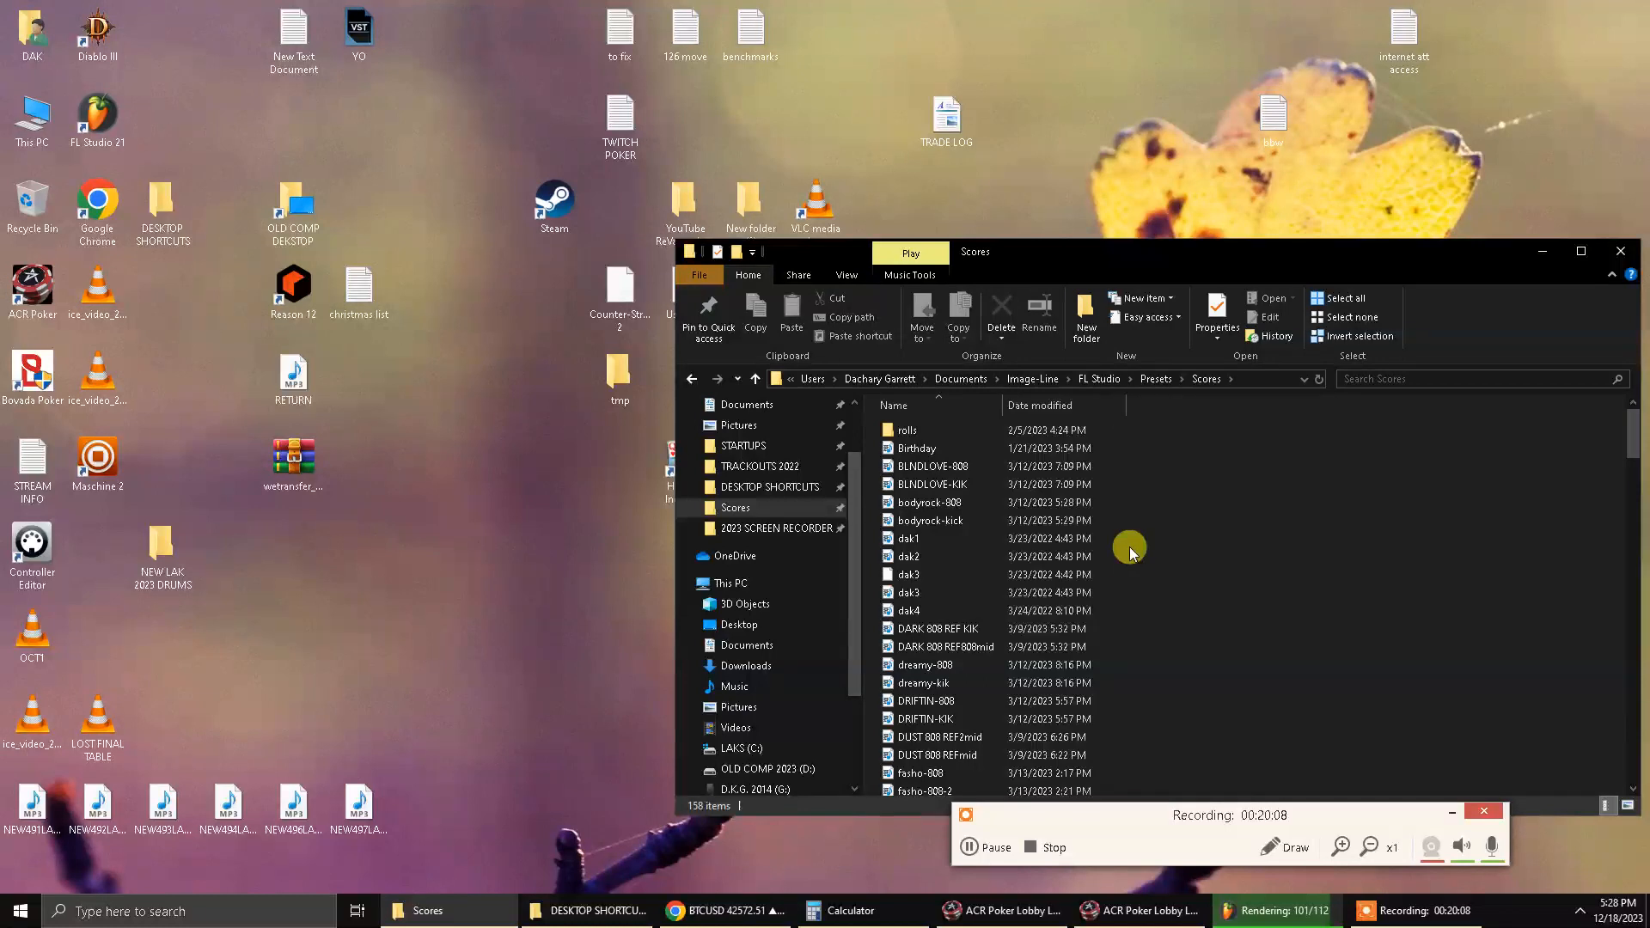
Sort the Scores folder by date modified, newest first, and widen the Name column to show the full file names.
{"action": "left_click", "coordinate": [1040, 405]}
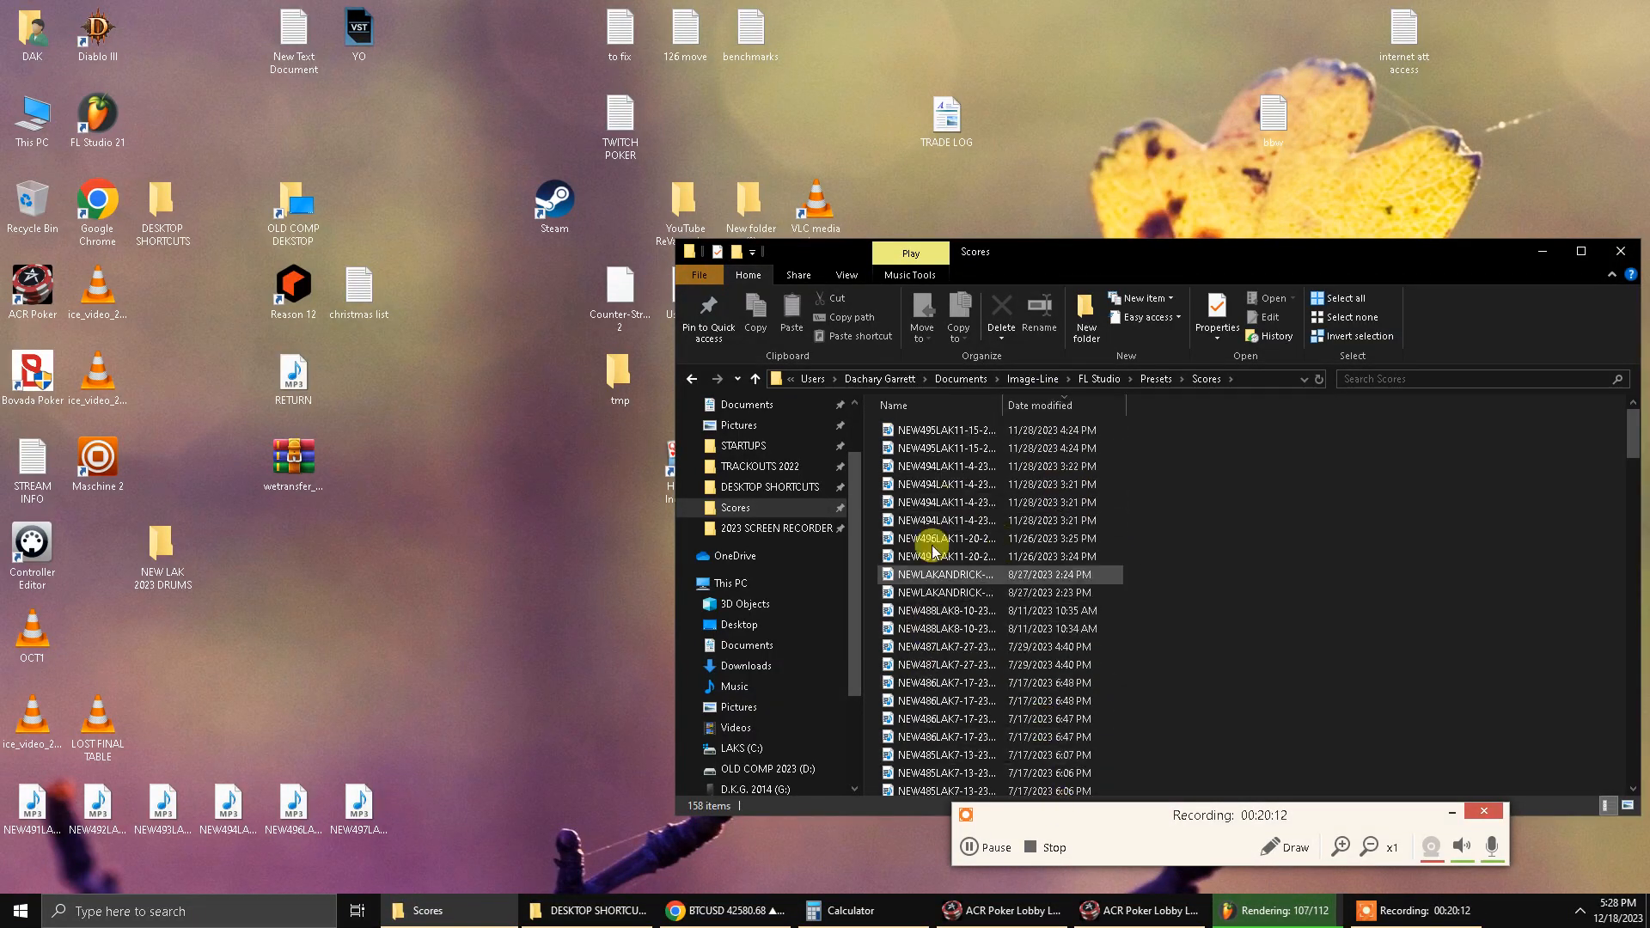
{"action": "left_click", "coordinate": [1017, 741]}
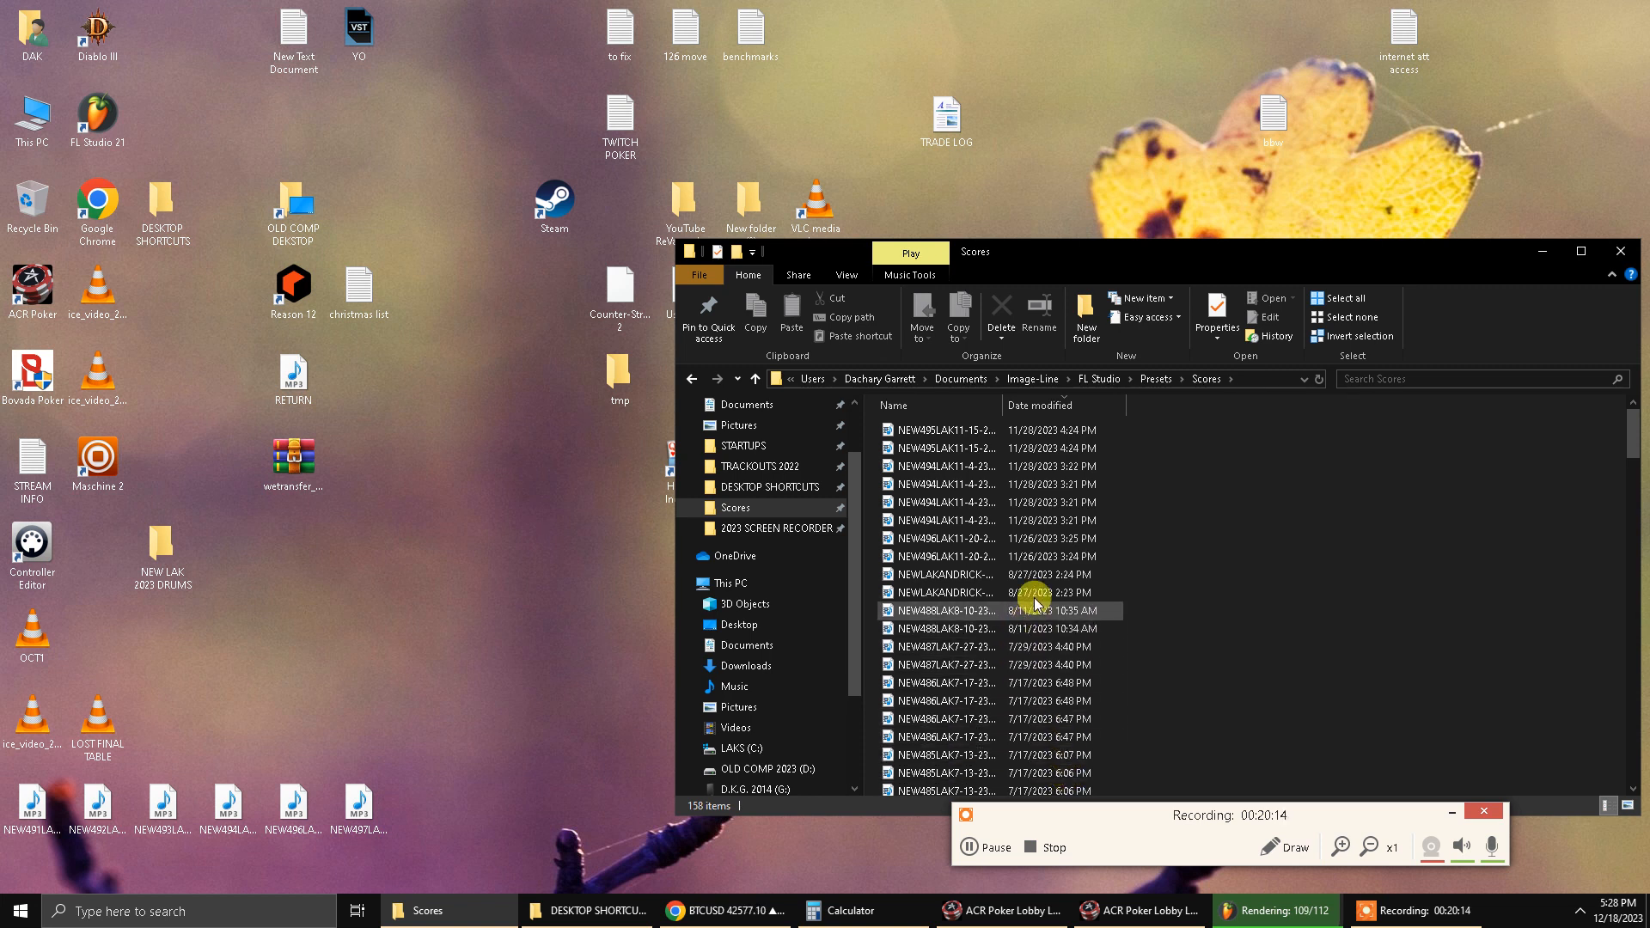
{"action": "left_click_drag", "start_coordinate": [1116, 402], "coordinate": [1002, 424]}
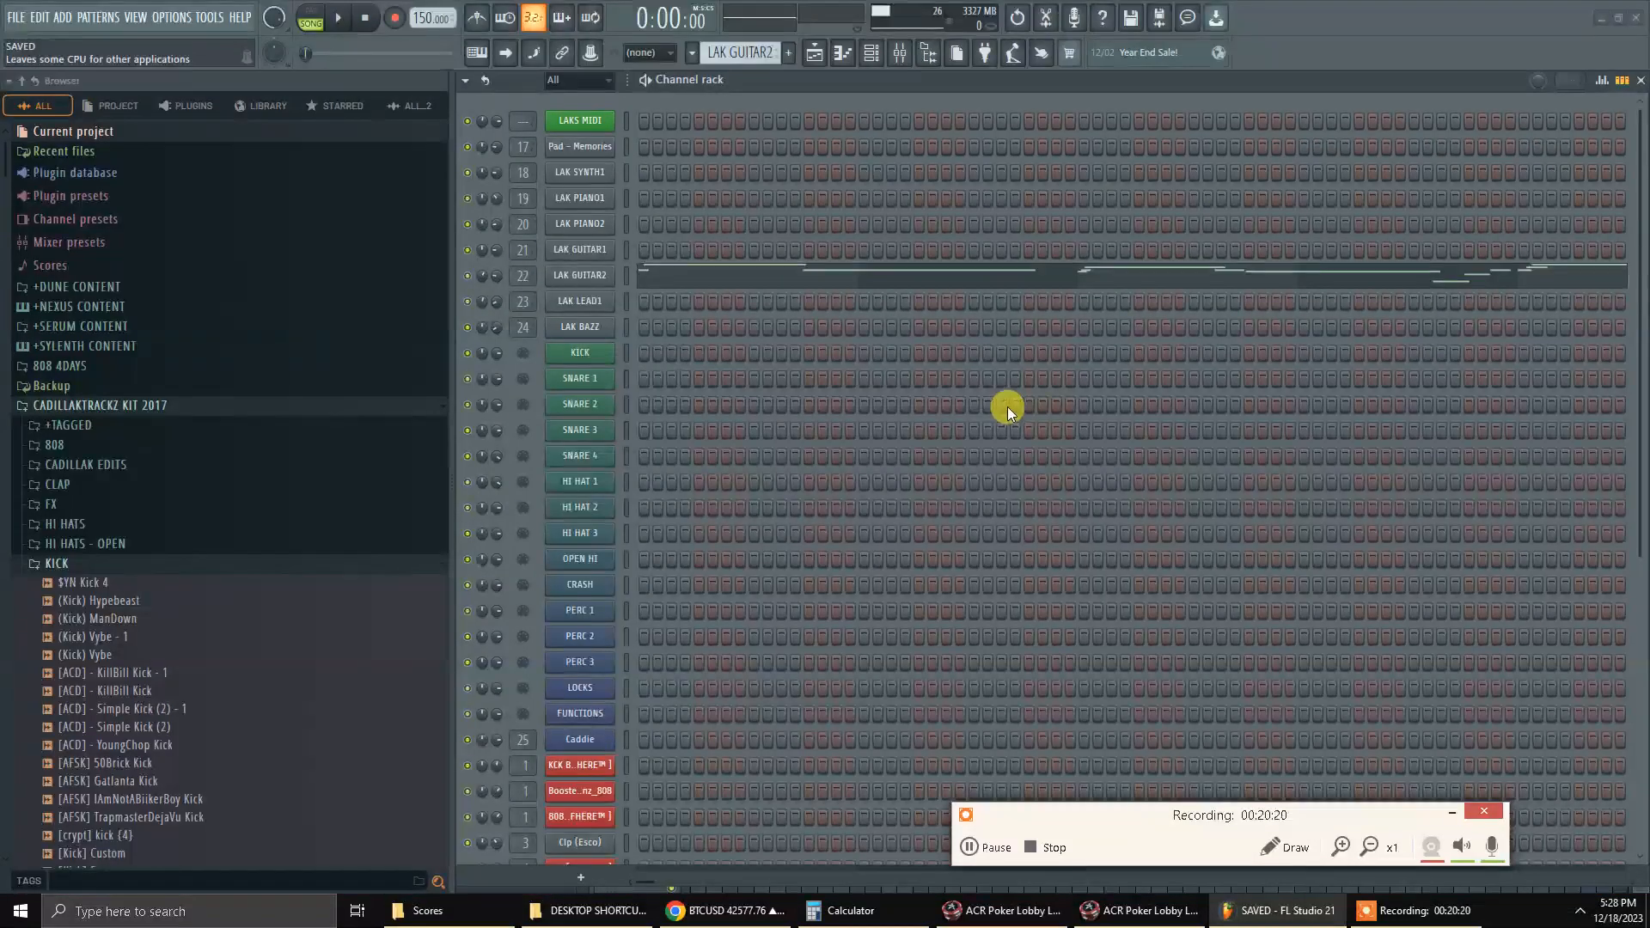
{"action": "left_click", "coordinate": [1609, 17]}
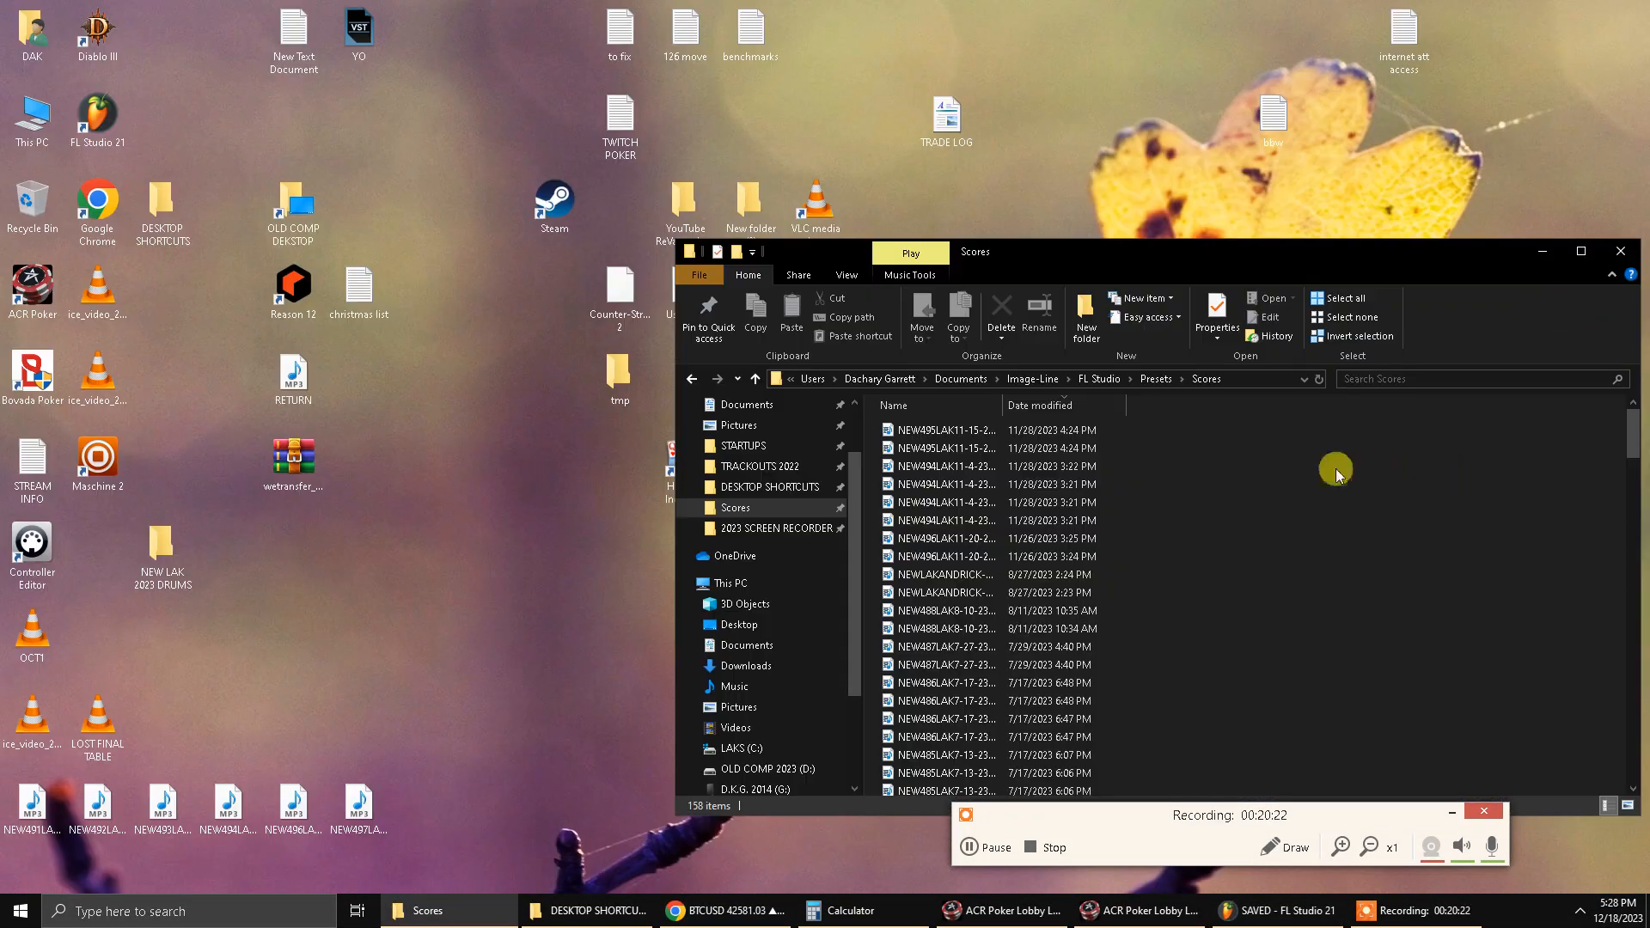
{"action": "left_click_drag", "start_coordinate": [1004, 410], "coordinate": [1199, 406]}
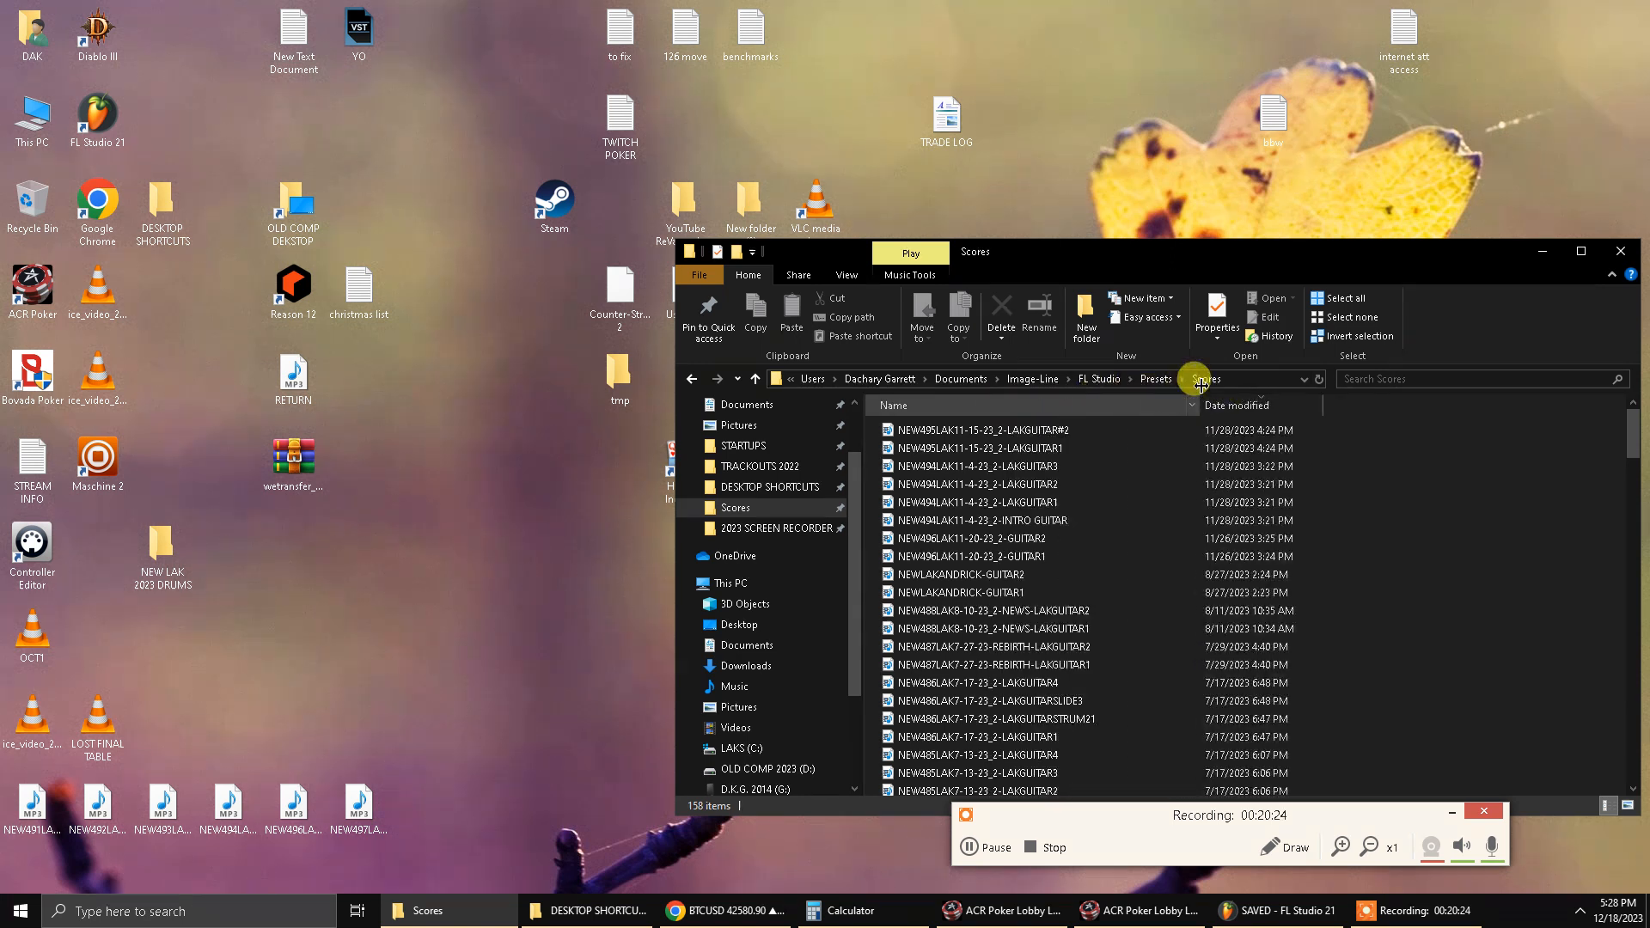
Copy the NEW495LAK11-15-23_2-LAKGUITAR#2 and NEW495LAK11-15-23_2-LAKGUITAR1 scores into the NEW491LAK10-20-23_3-SAVED folder of TRACKOUTS 2022.
{"action": "left_click", "coordinate": [1058, 453]}
{"action": "left_click", "coordinate": [1032, 433], "text": "ctrl"}
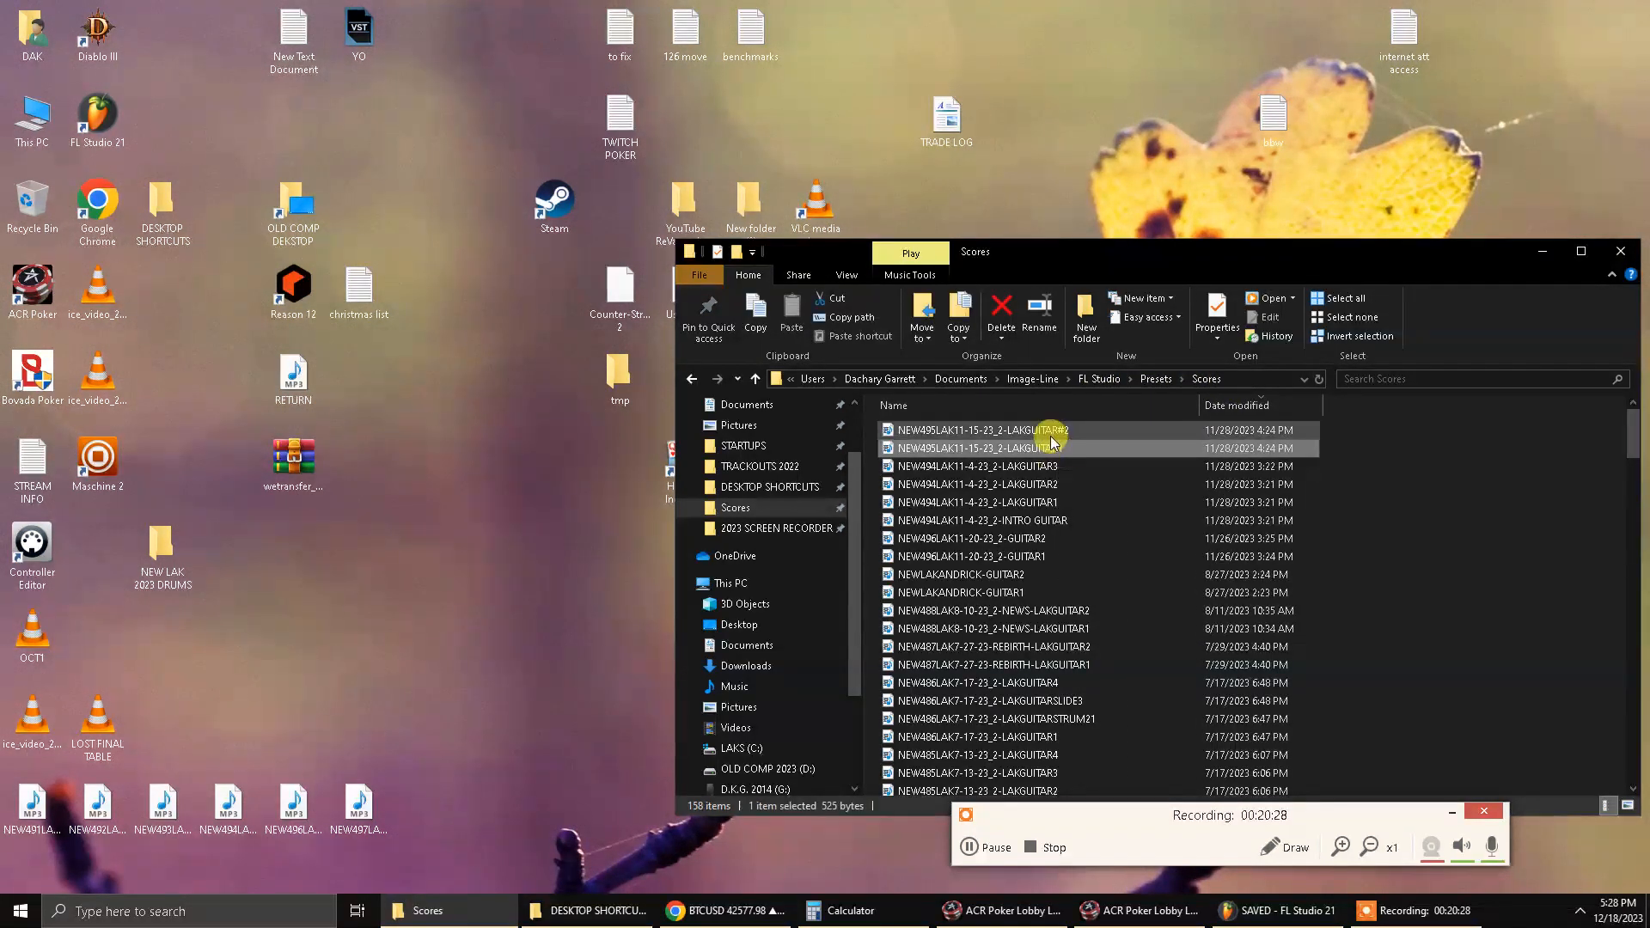
{"action": "right_click", "coordinate": [1007, 435]}
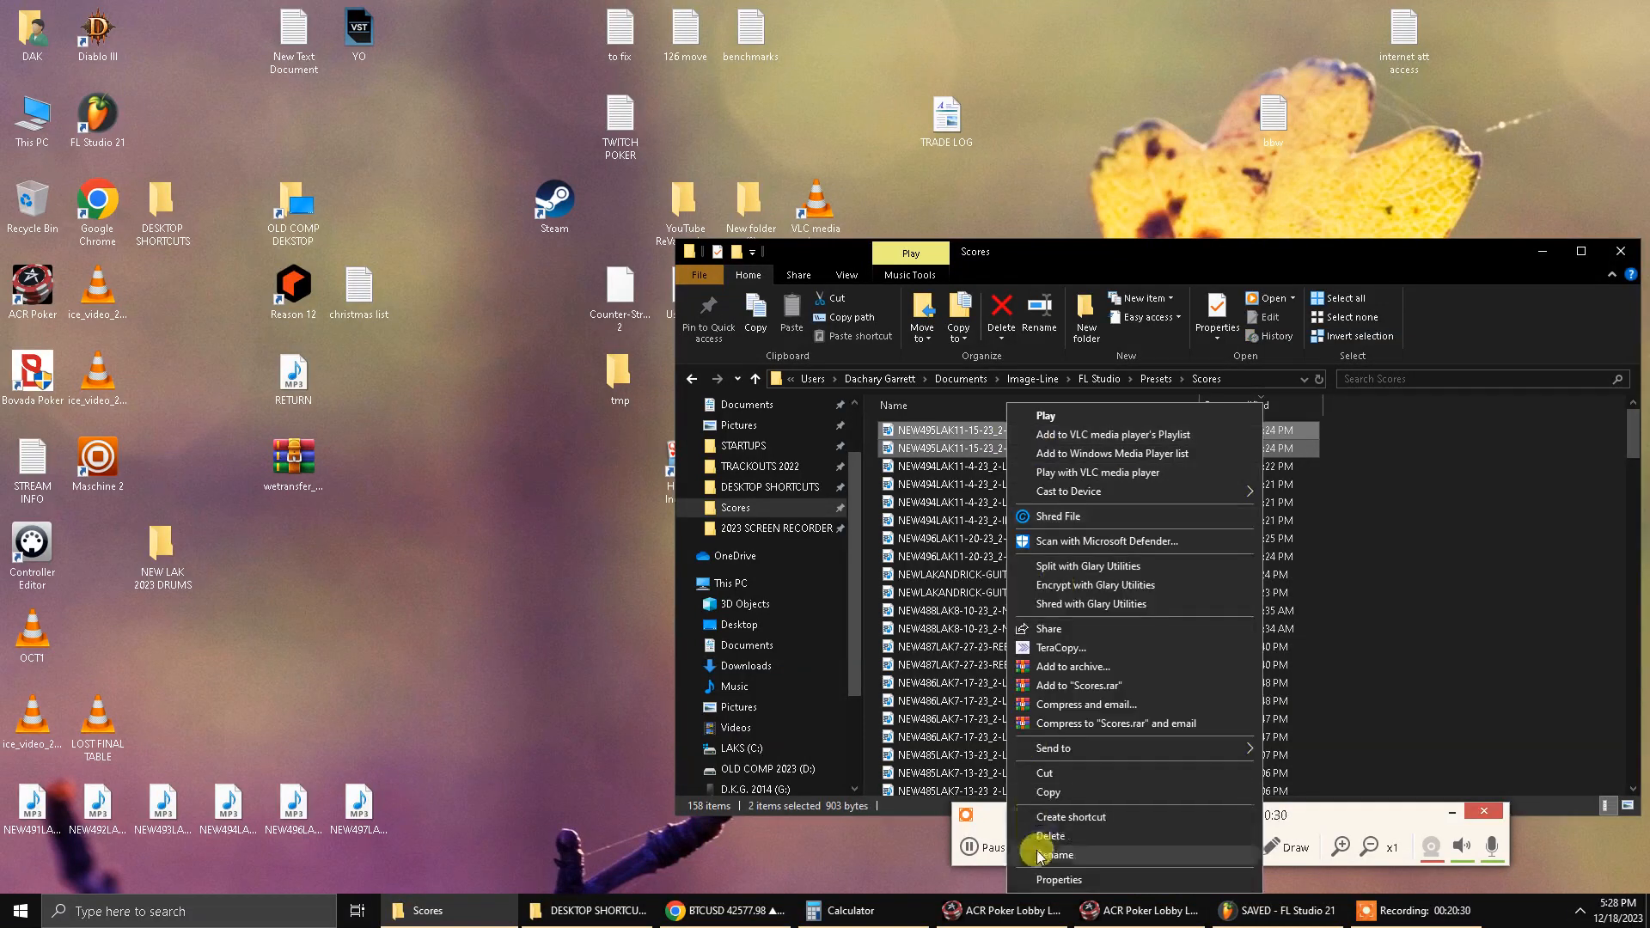
{"action": "left_click", "coordinate": [1063, 784]}
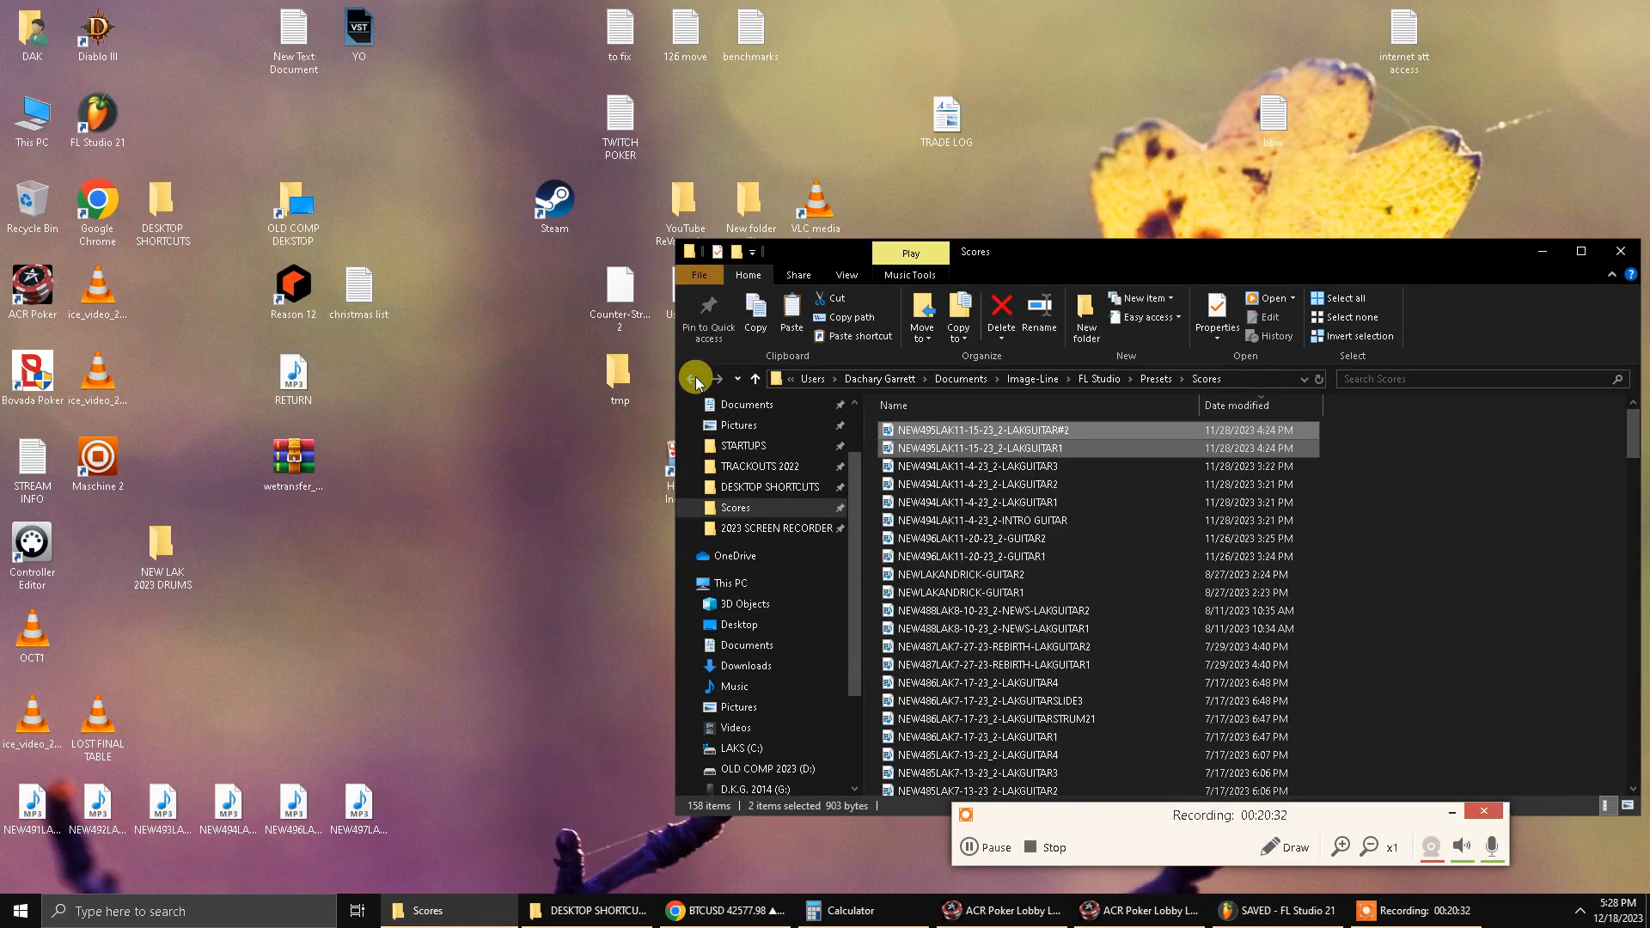
{"action": "left_click", "coordinate": [693, 380]}
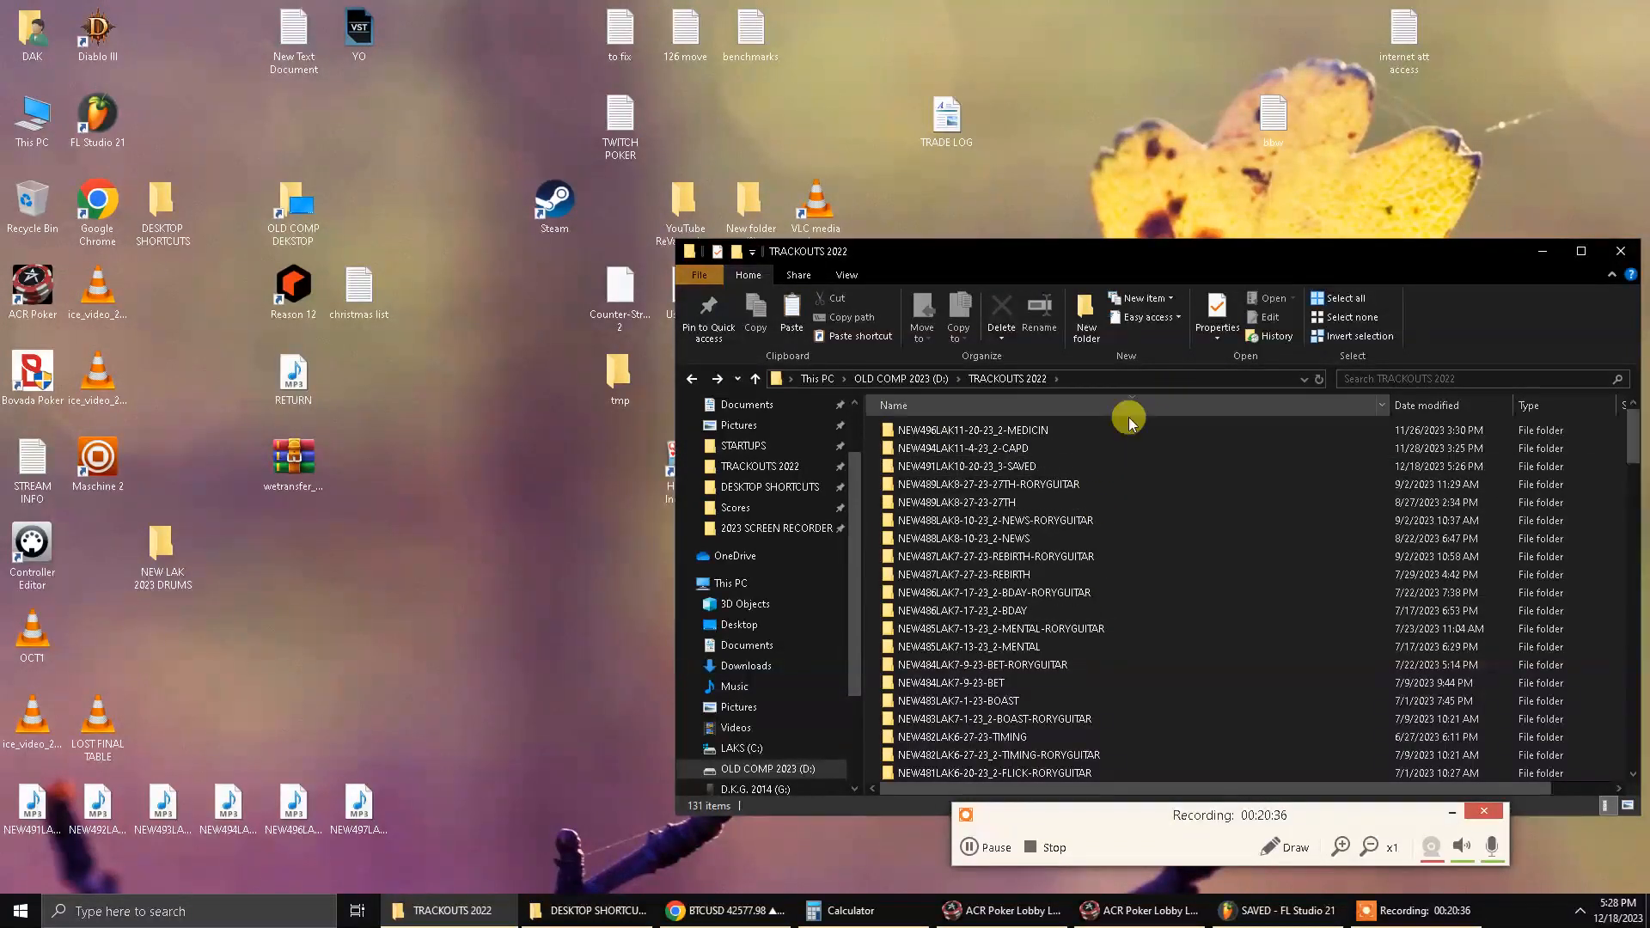
{"action": "left_click", "coordinate": [1004, 465]}
{"action": "double_click", "coordinate": [1003, 466]}
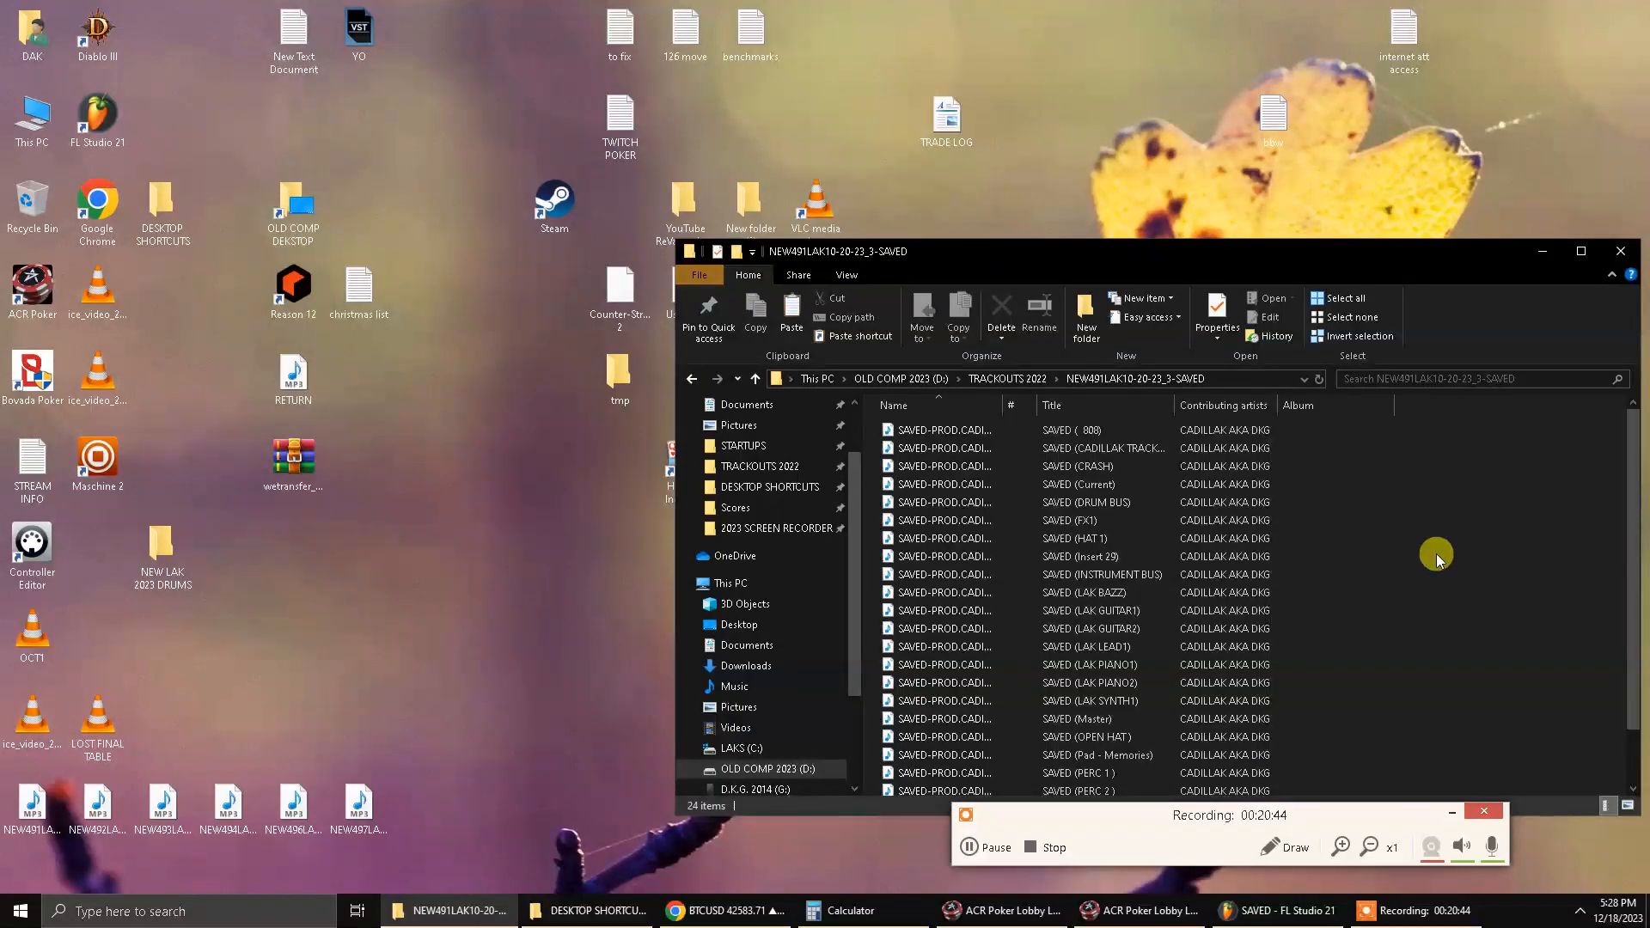
{"action": "key", "text": "ctrl+v"}
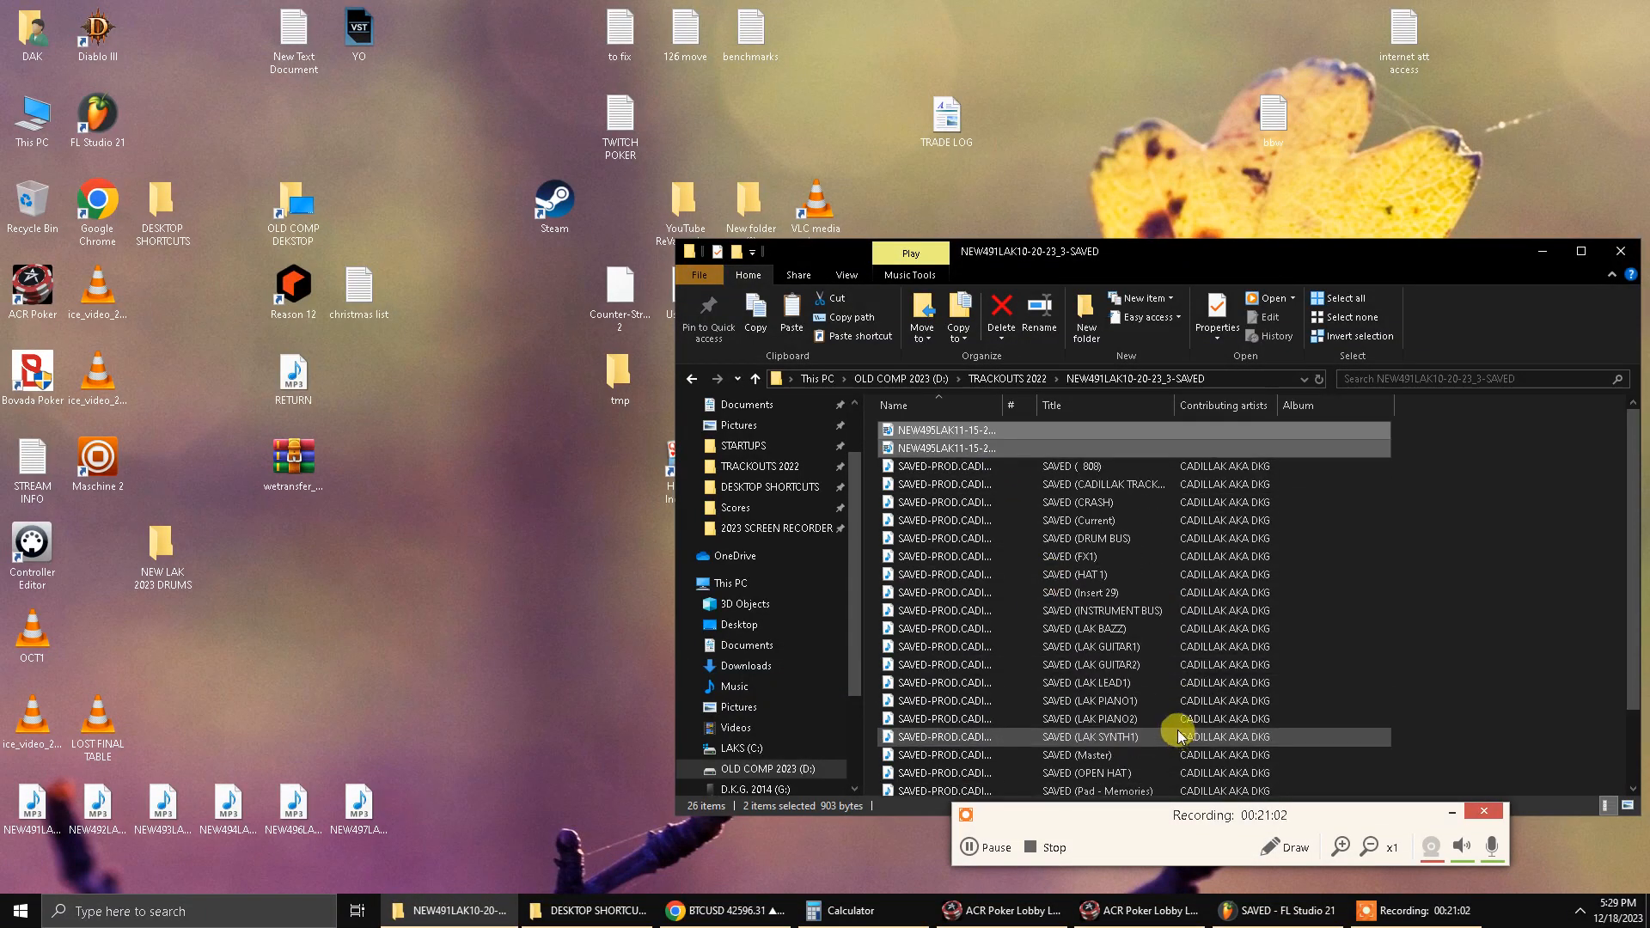
Compress all files in the folder into NEW491LAK10-20-23_3-SAVED.rar and let the archiving run minimized.
{"action": "scroll", "coordinate": [1220, 688], "scroll_direction": "down", "scroll_amount": 2}
{"action": "scroll", "coordinate": [1237, 668], "scroll_direction": "up", "scroll_amount": 2}
{"action": "scroll", "coordinate": [1242, 662], "scroll_direction": "down", "scroll_amount": 2}
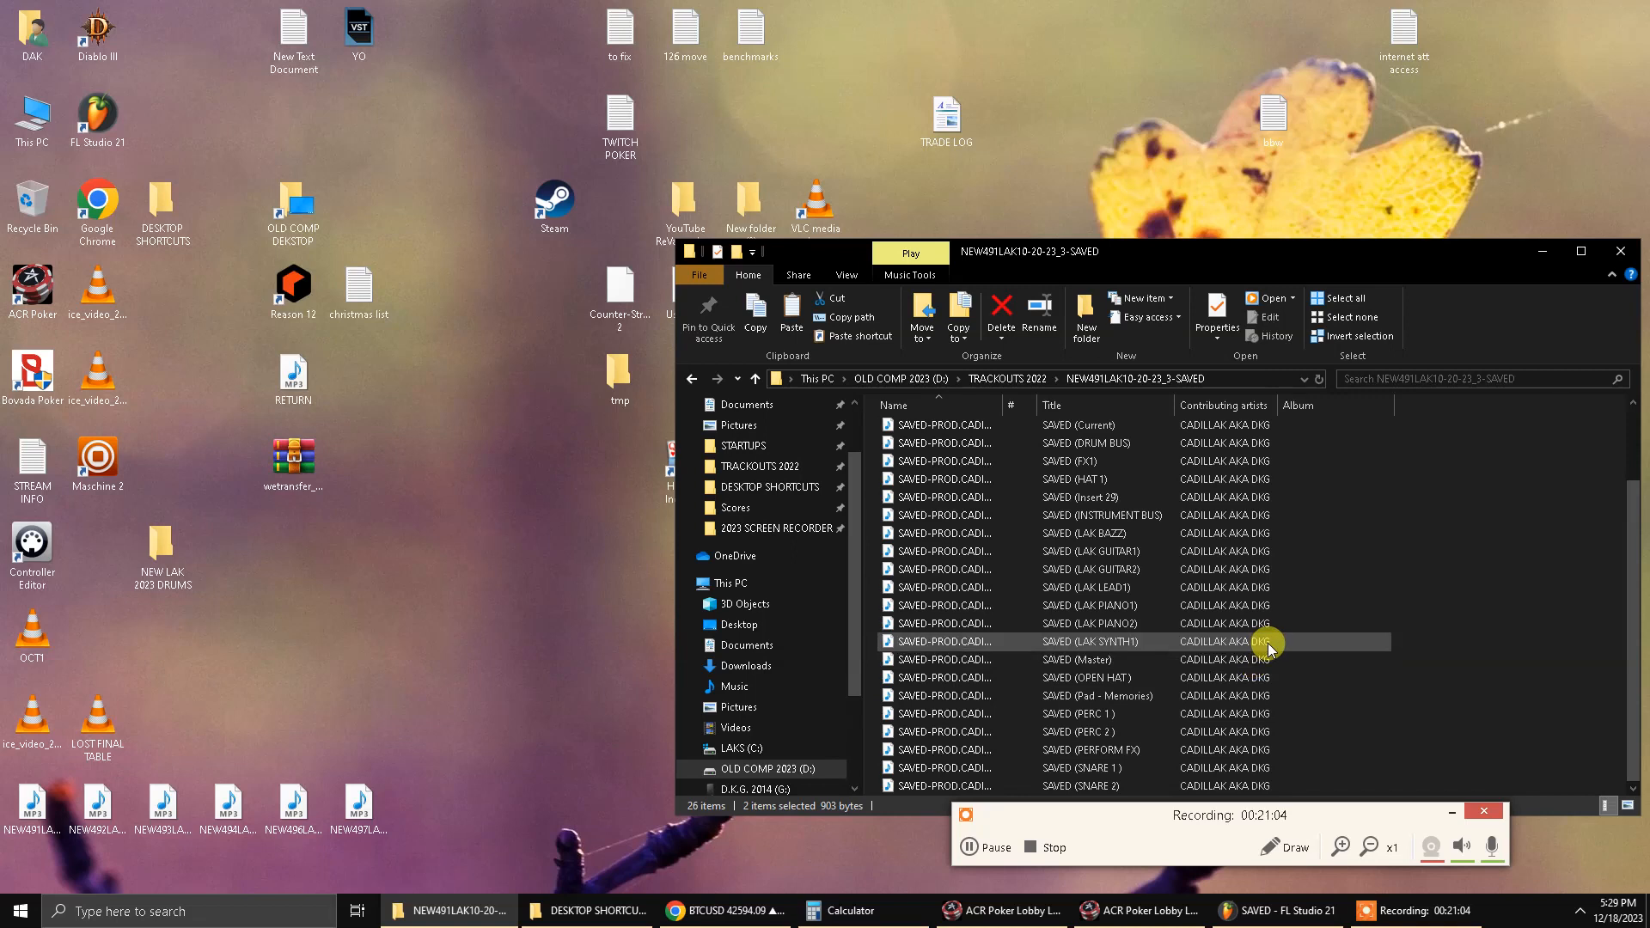
{"action": "key", "text": "ctrl+a"}
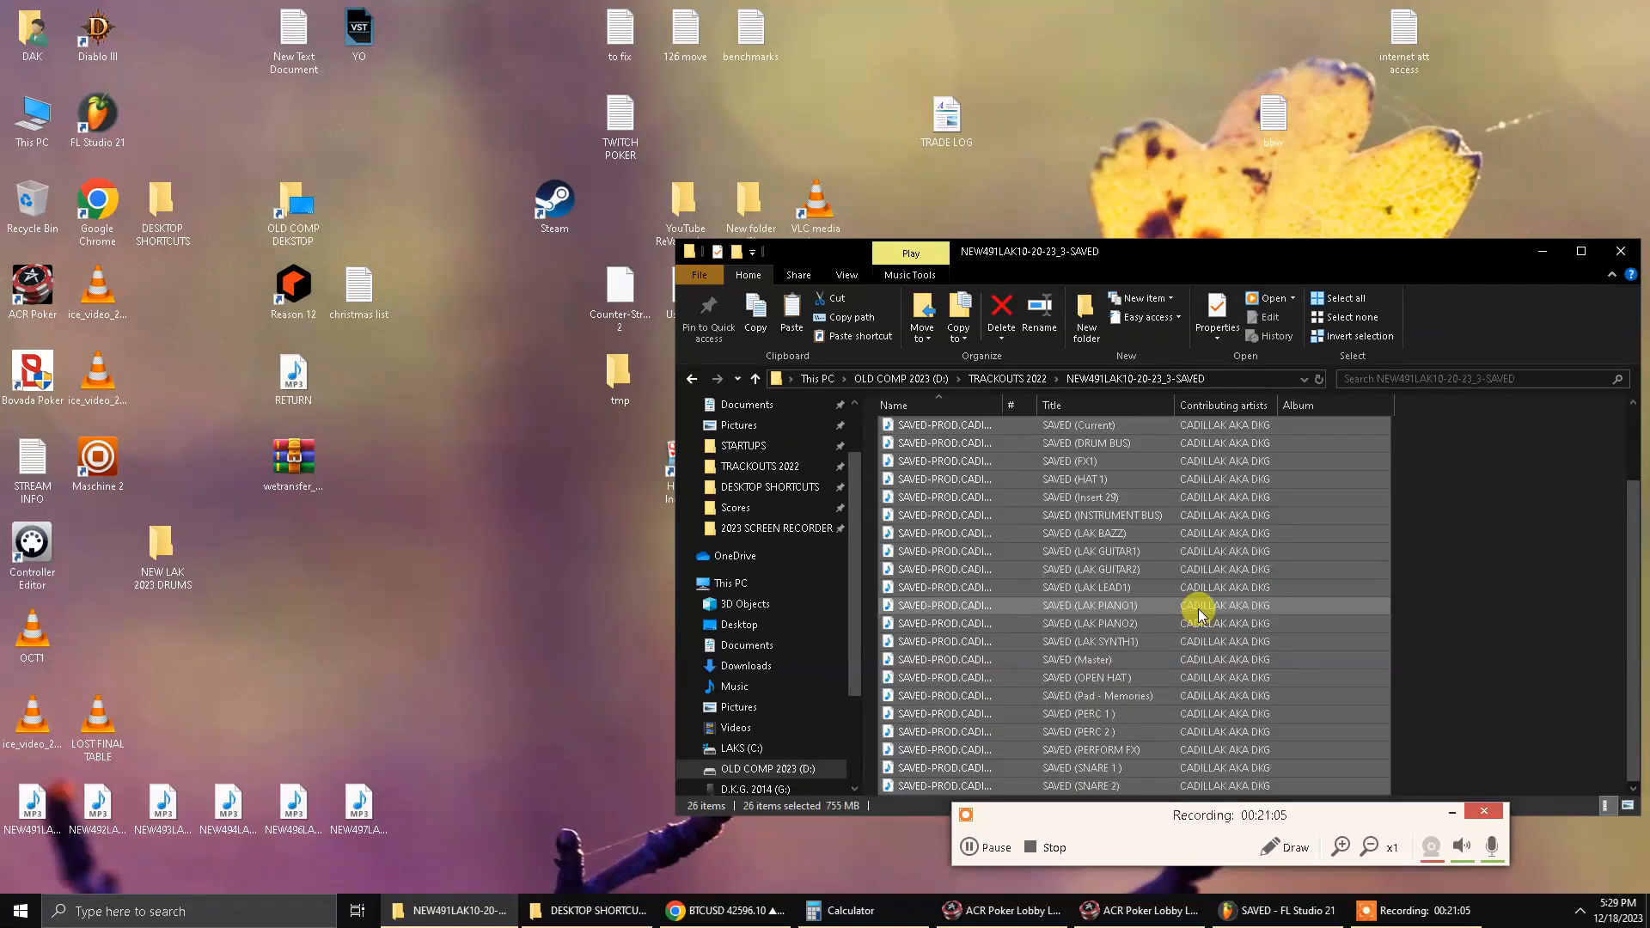
{"action": "right_click", "coordinate": [1156, 590]}
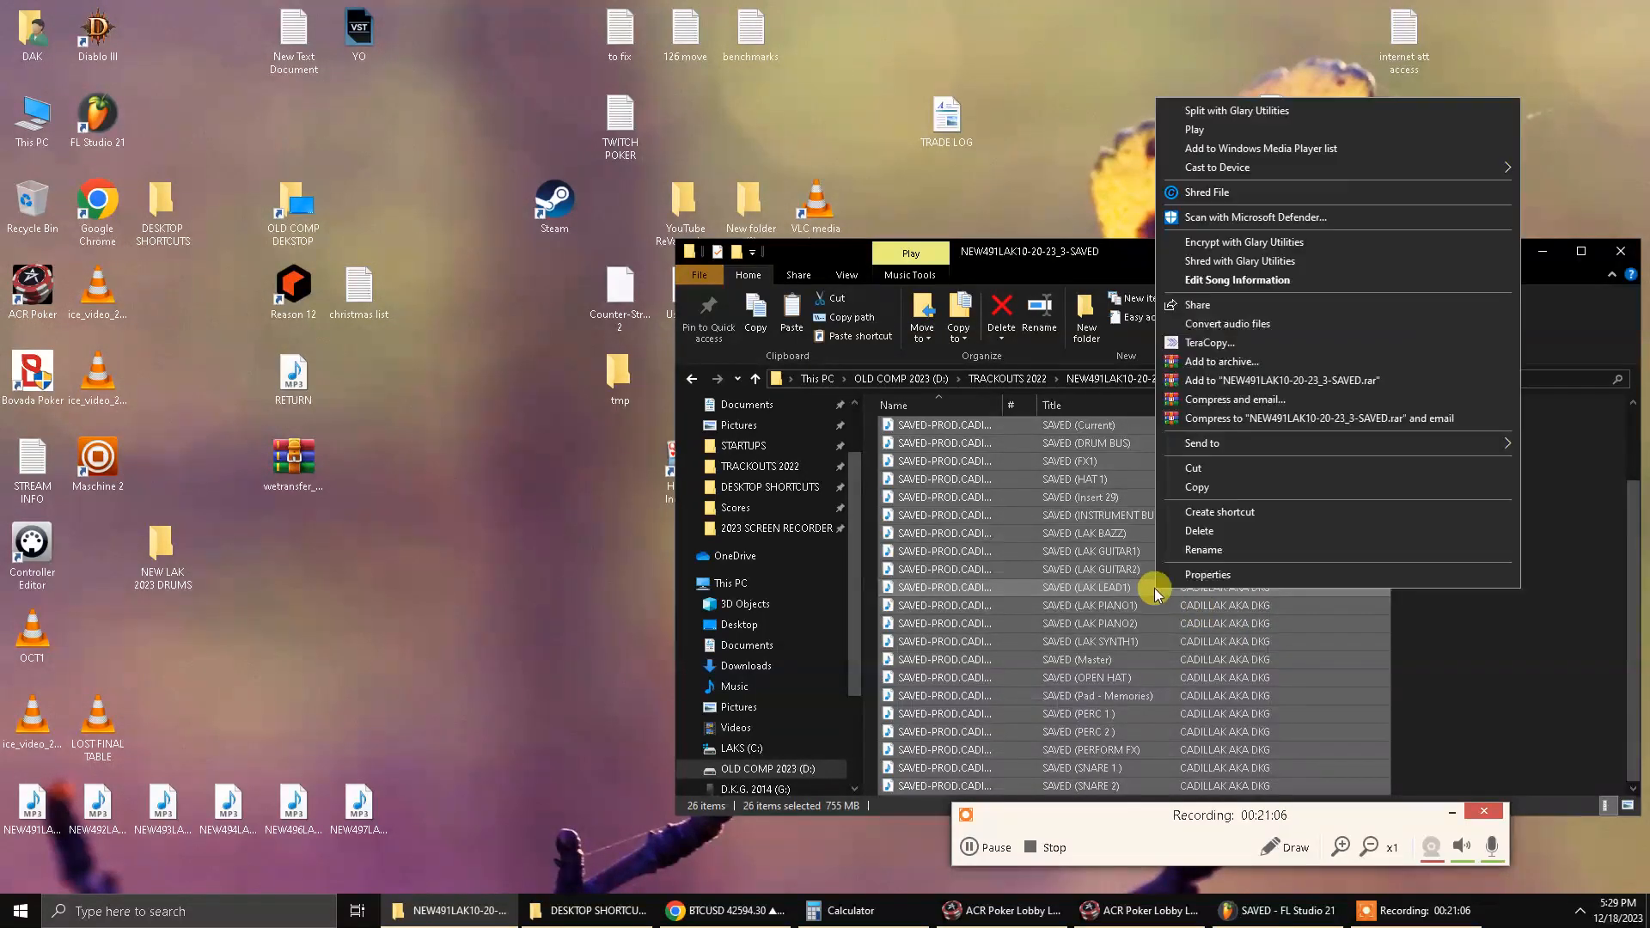
{"action": "left_click", "coordinate": [1362, 382]}
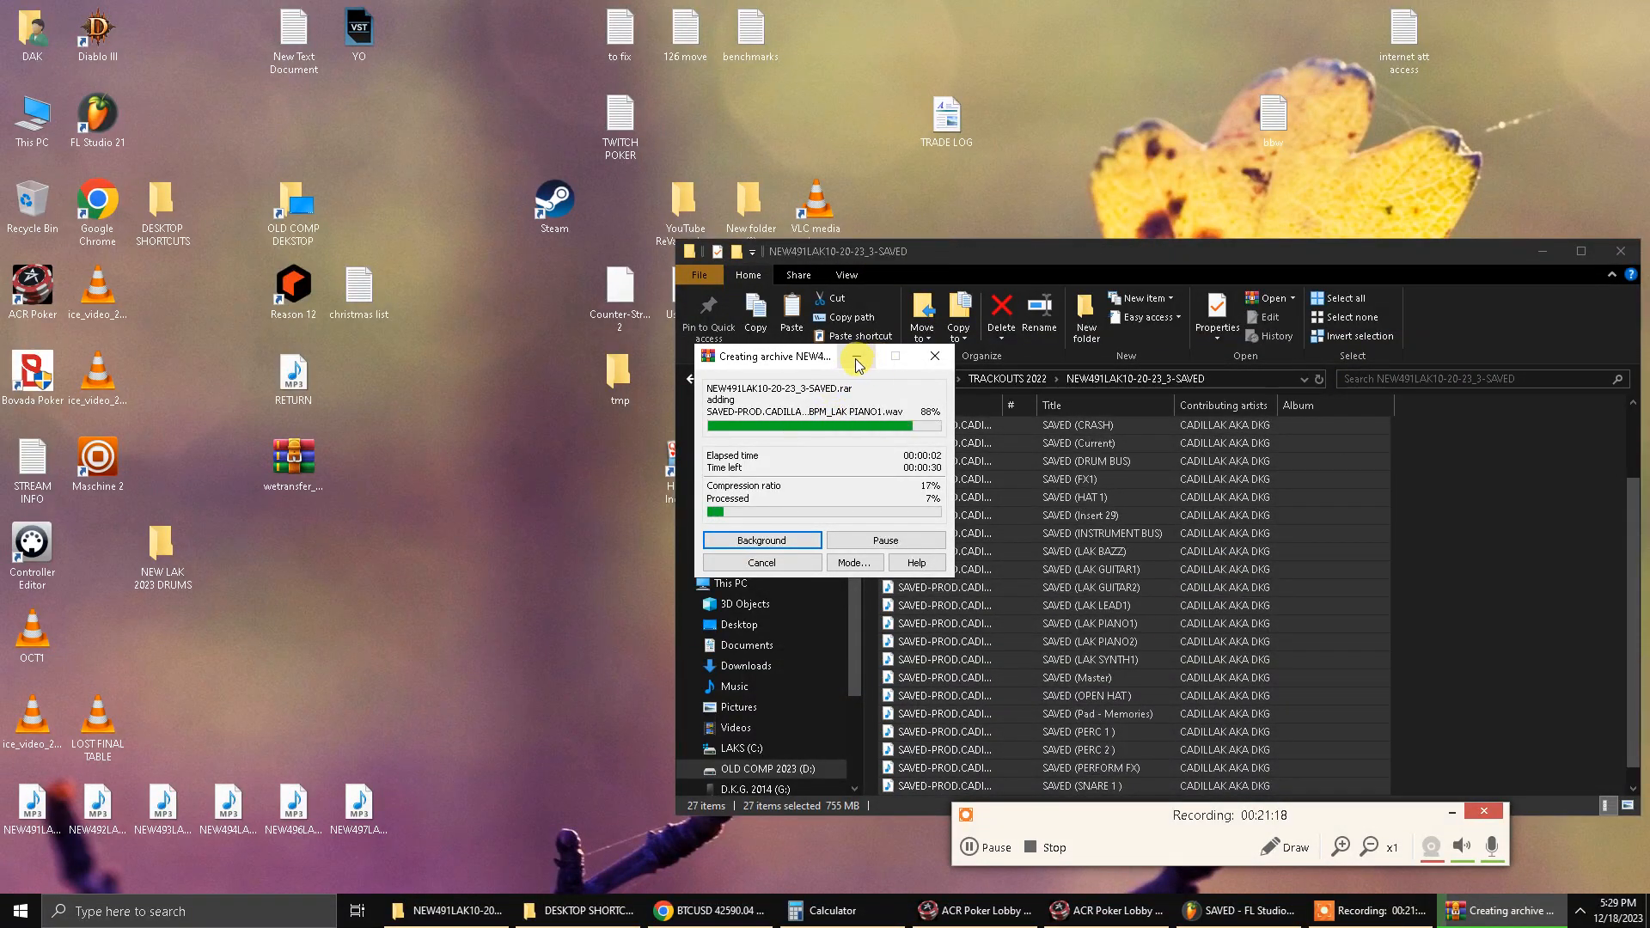
{"action": "left_click", "coordinate": [856, 359]}
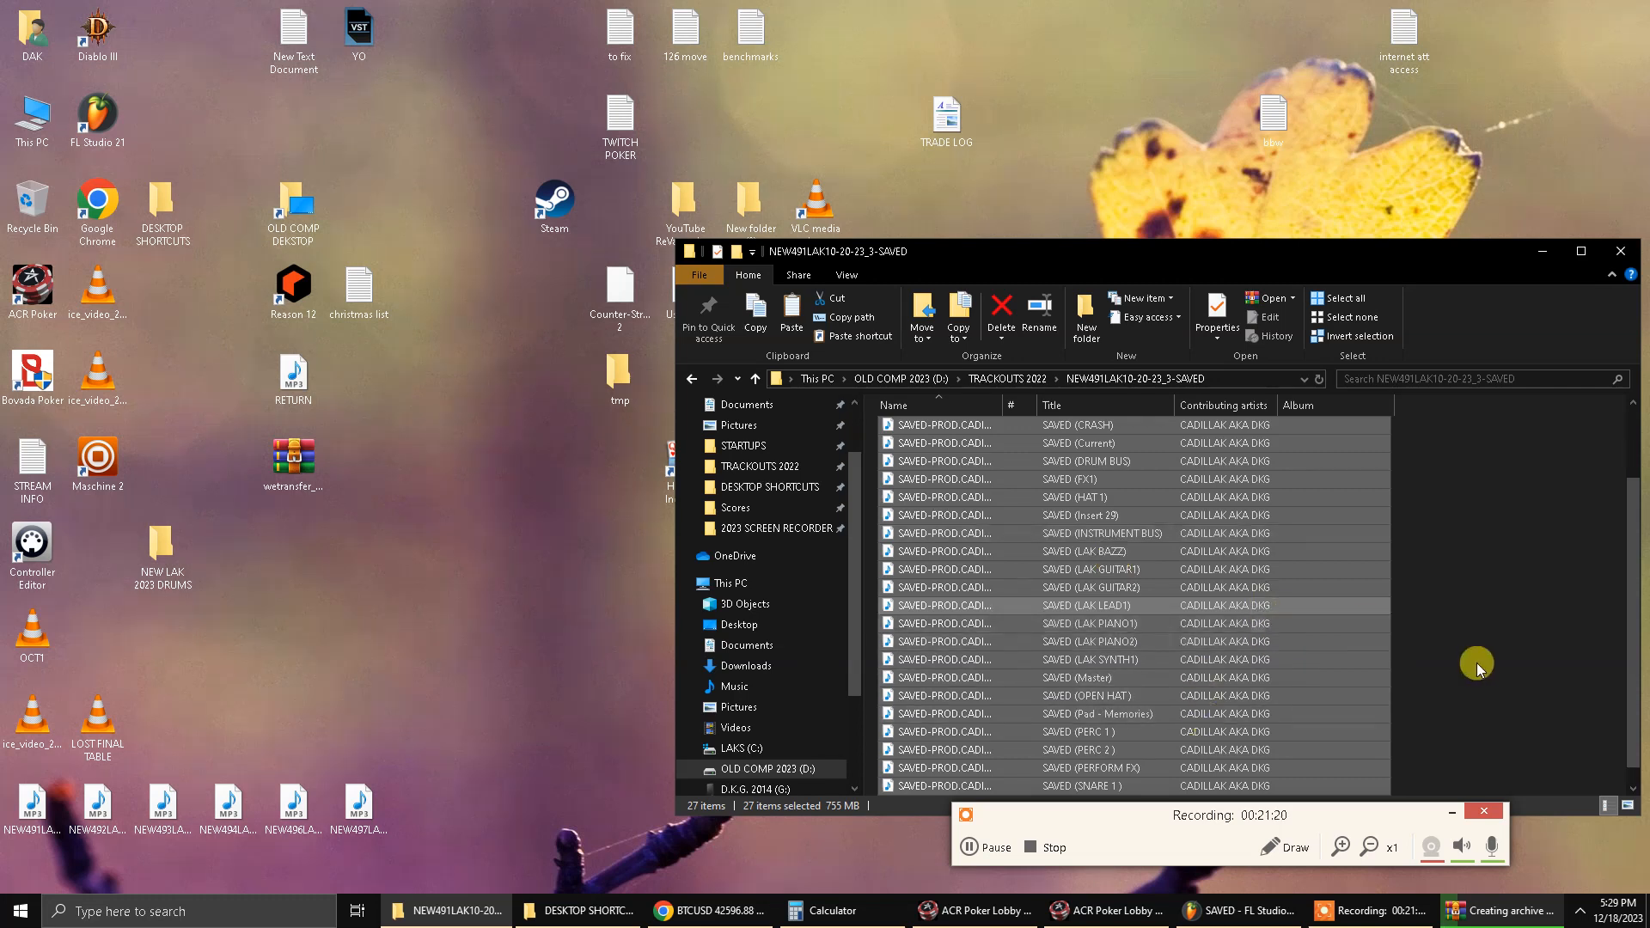
{"action": "scroll", "coordinate": [1483, 671], "scroll_direction": "up", "scroll_amount": 2}
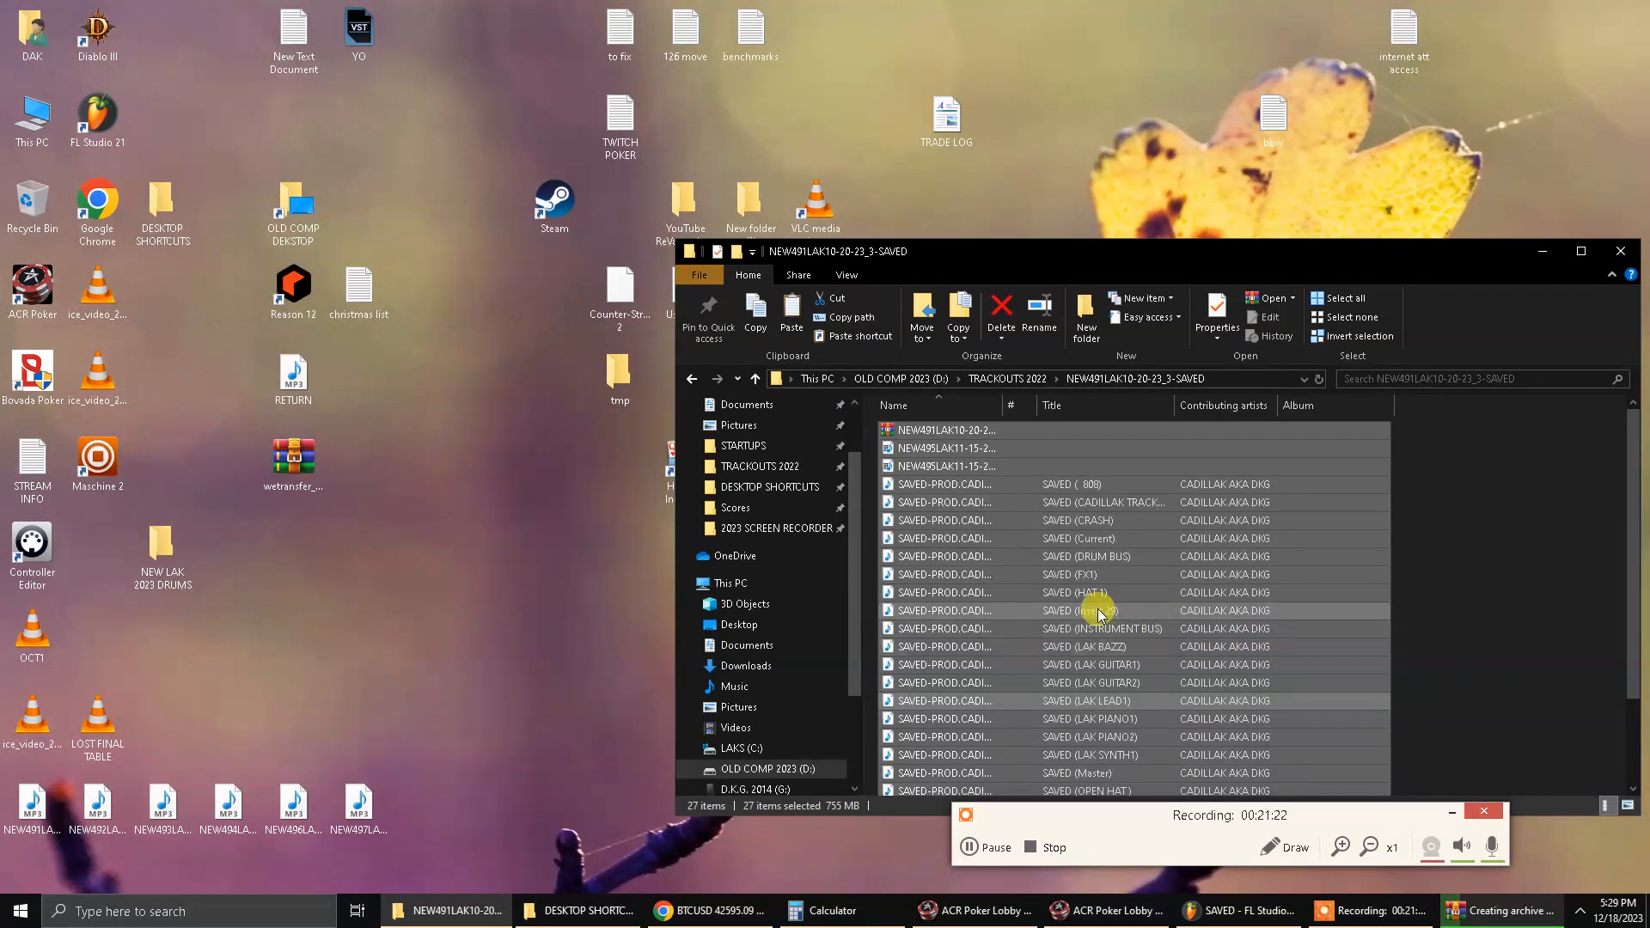
Switch back to FL Studio and open the mixer at the tracks around Insert 29.
{"action": "left_click", "coordinate": [1257, 904]}
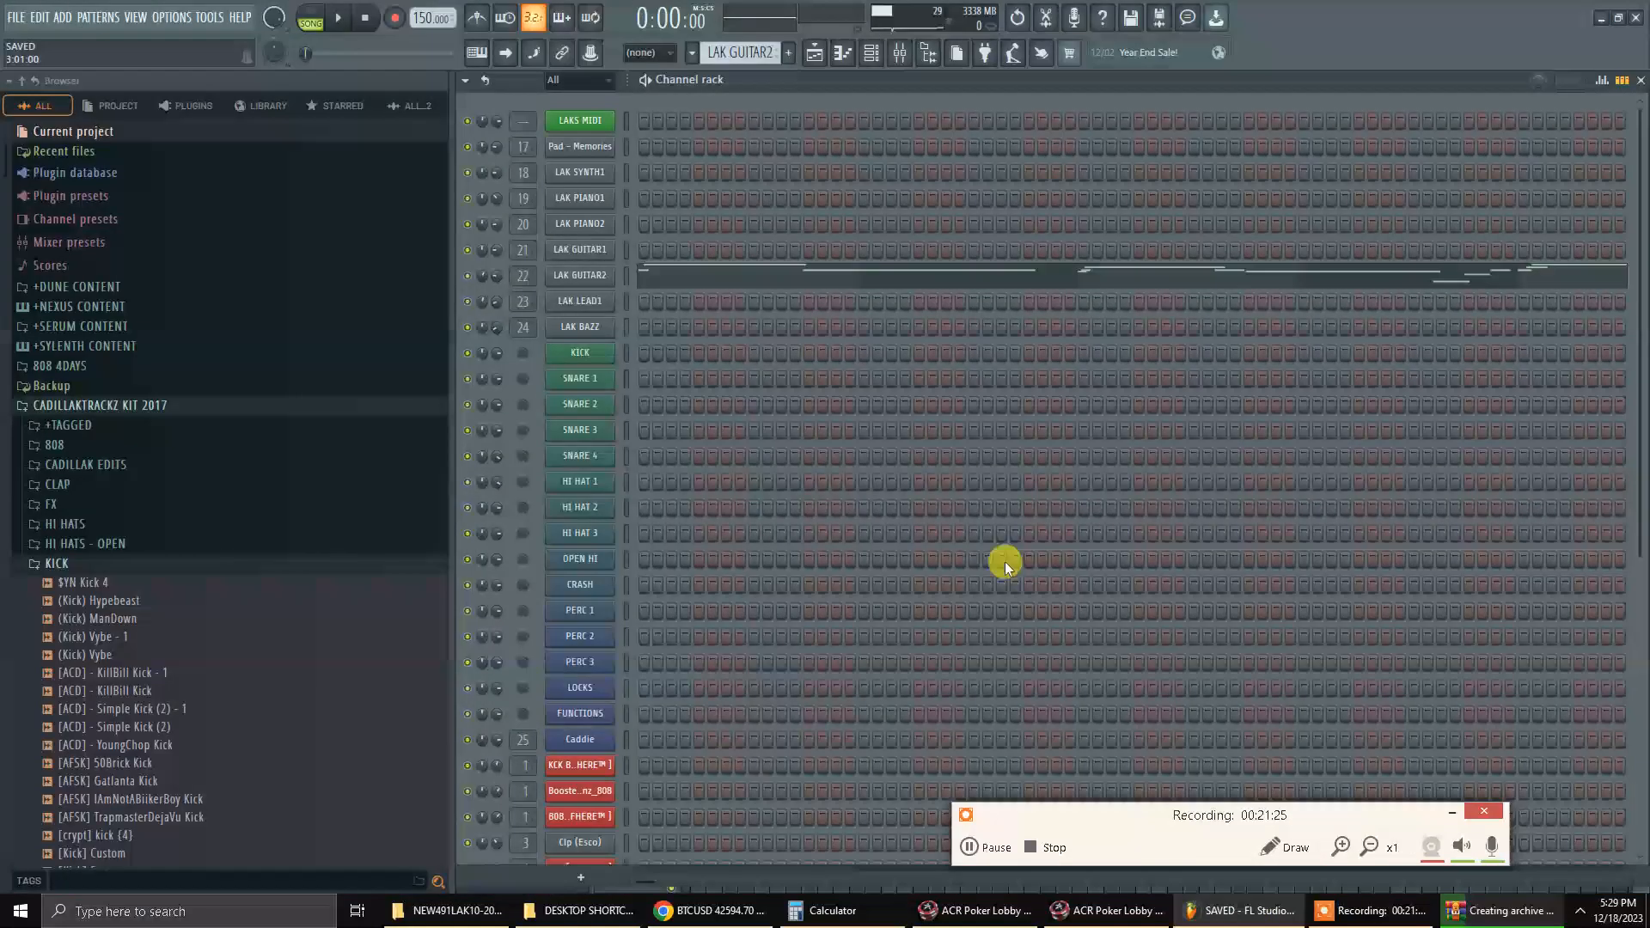
{"action": "left_click", "coordinate": [871, 53]}
{"action": "left_click", "coordinate": [900, 53]}
{"action": "scroll", "coordinate": [1017, 215], "scroll_direction": "down", "scroll_amount": 5}
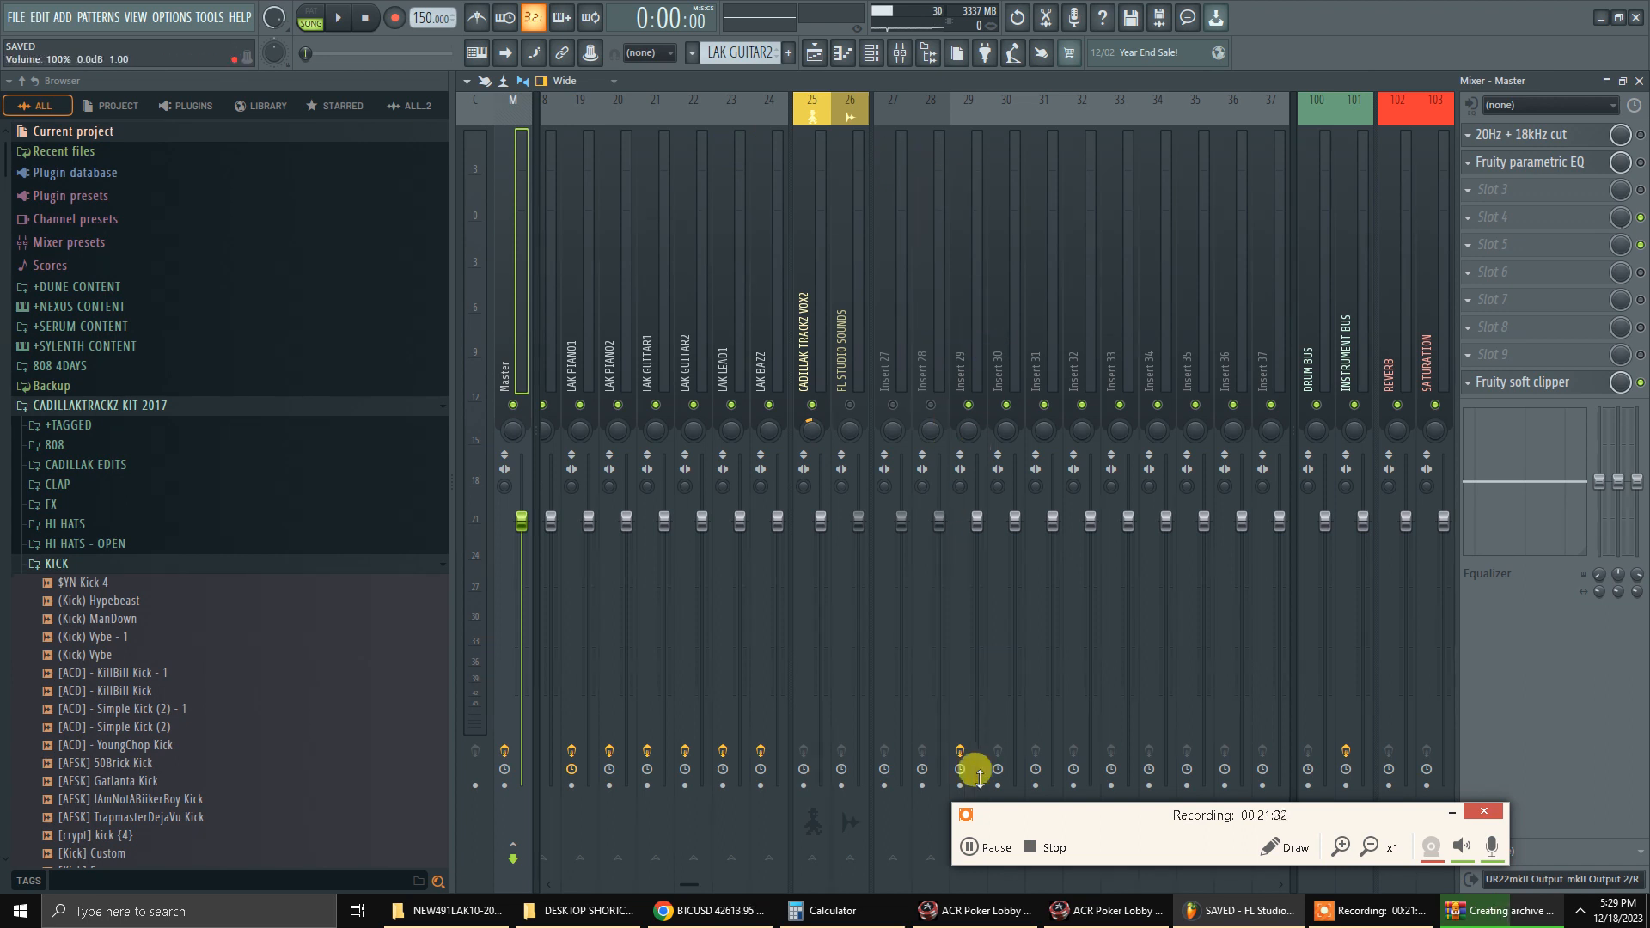
Show the desktop and play the NEW492LAK10-28-23_2-HABIT-2 MP3 in Windows Media Player, adjusting its volume.
{"action": "left_click", "coordinate": [1599, 19]}
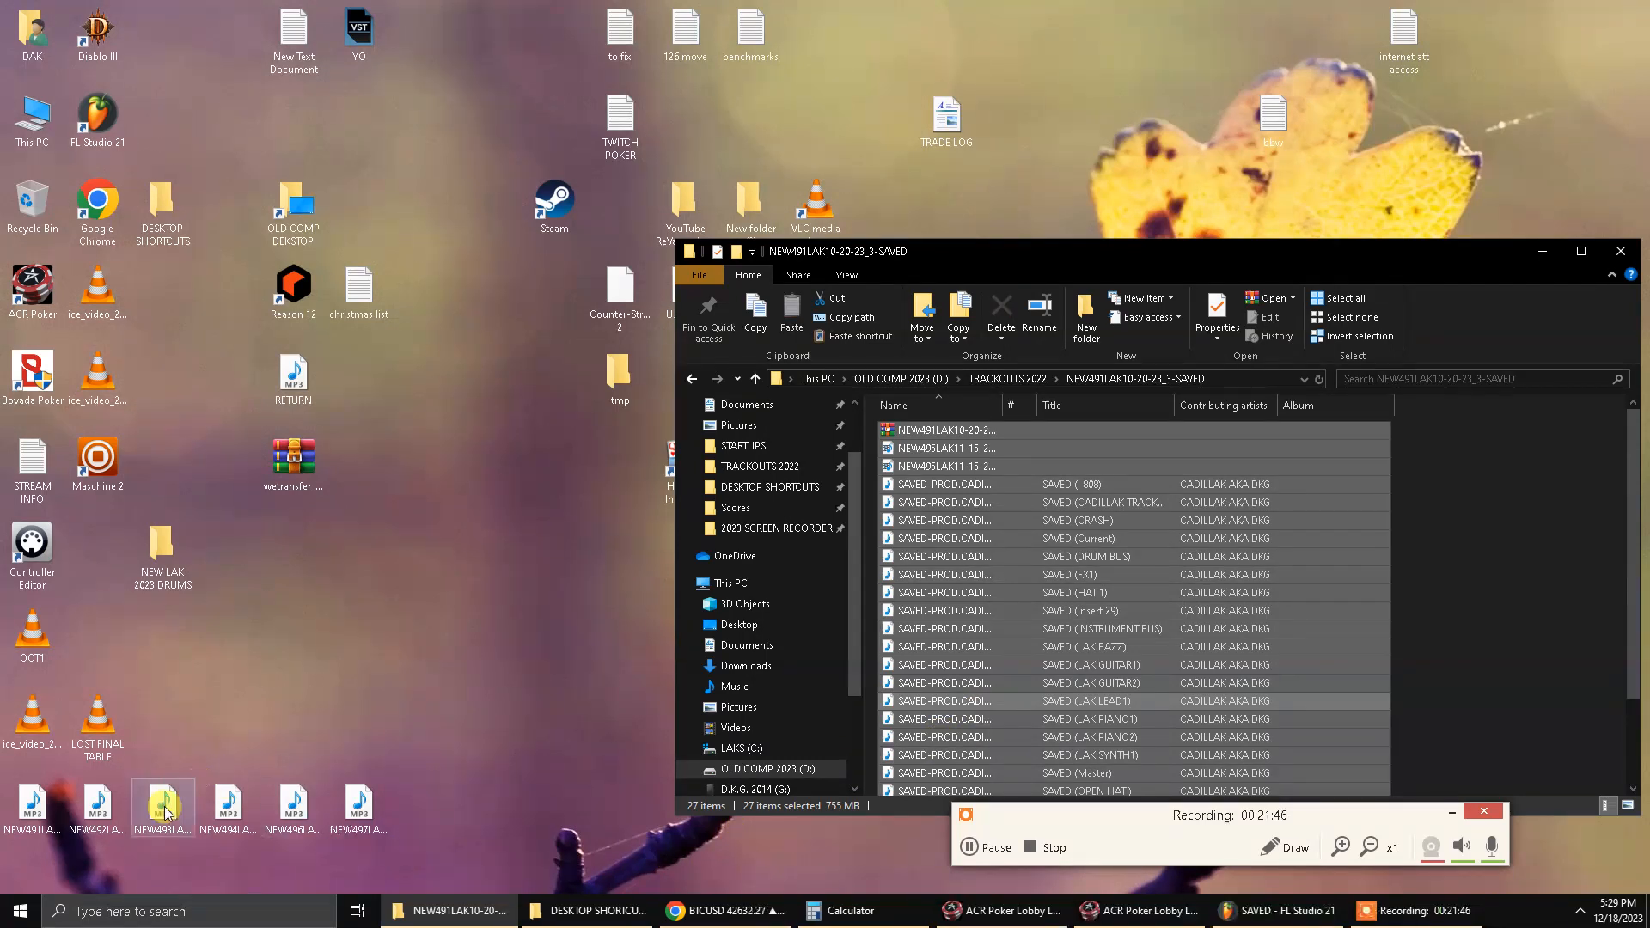
{"action": "left_click", "coordinate": [93, 808]}
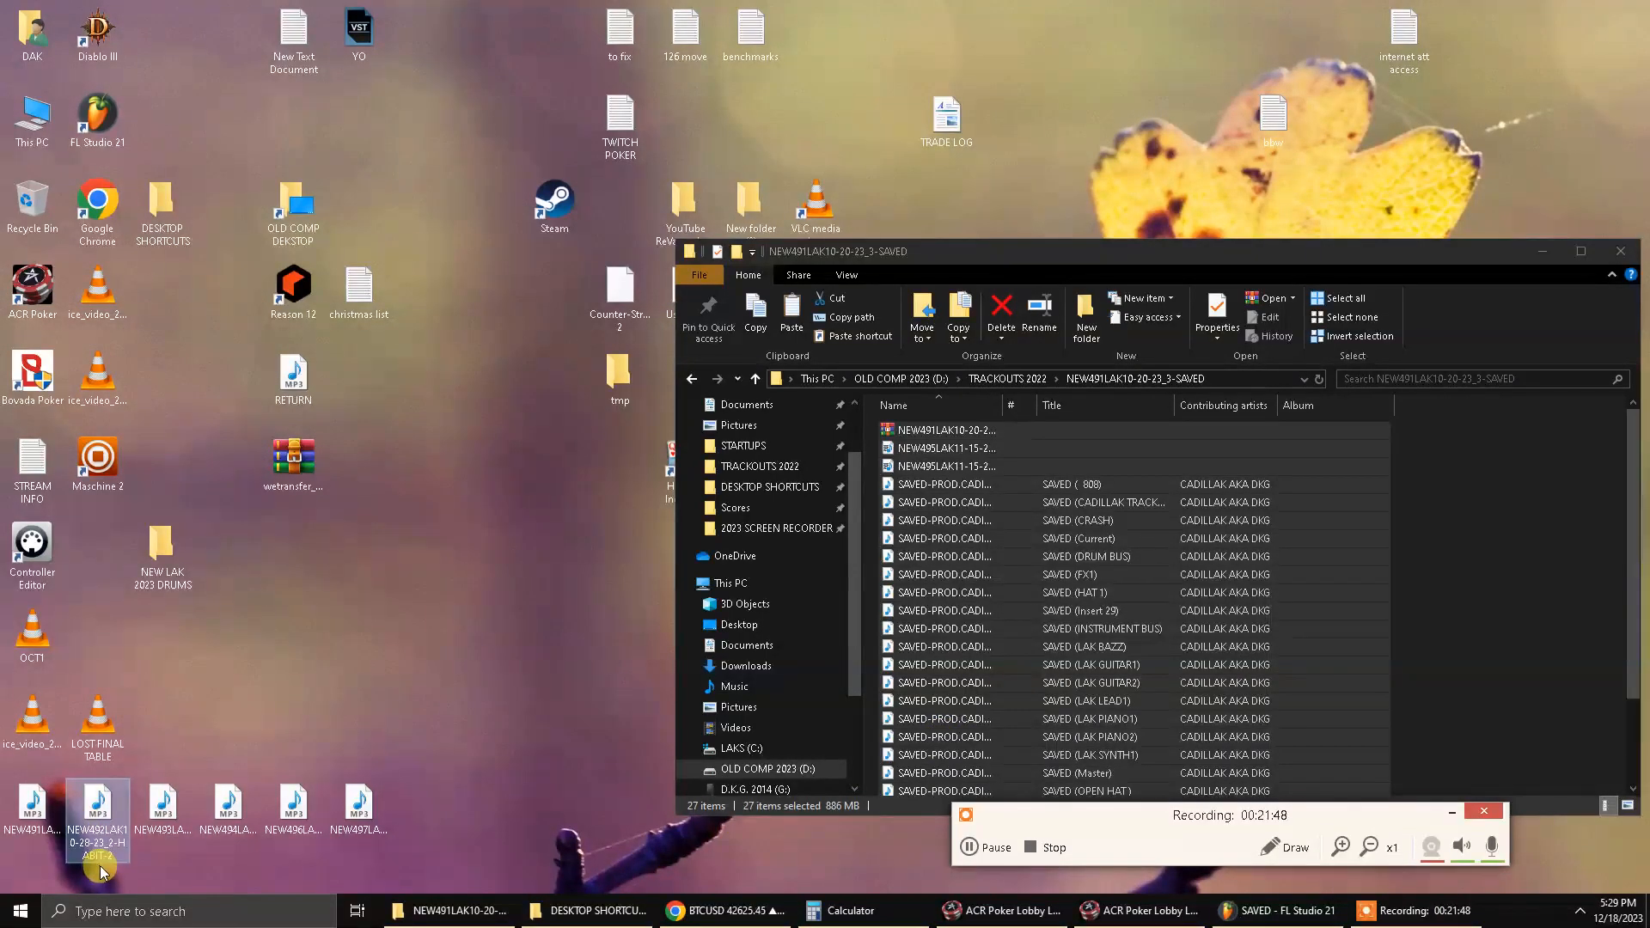
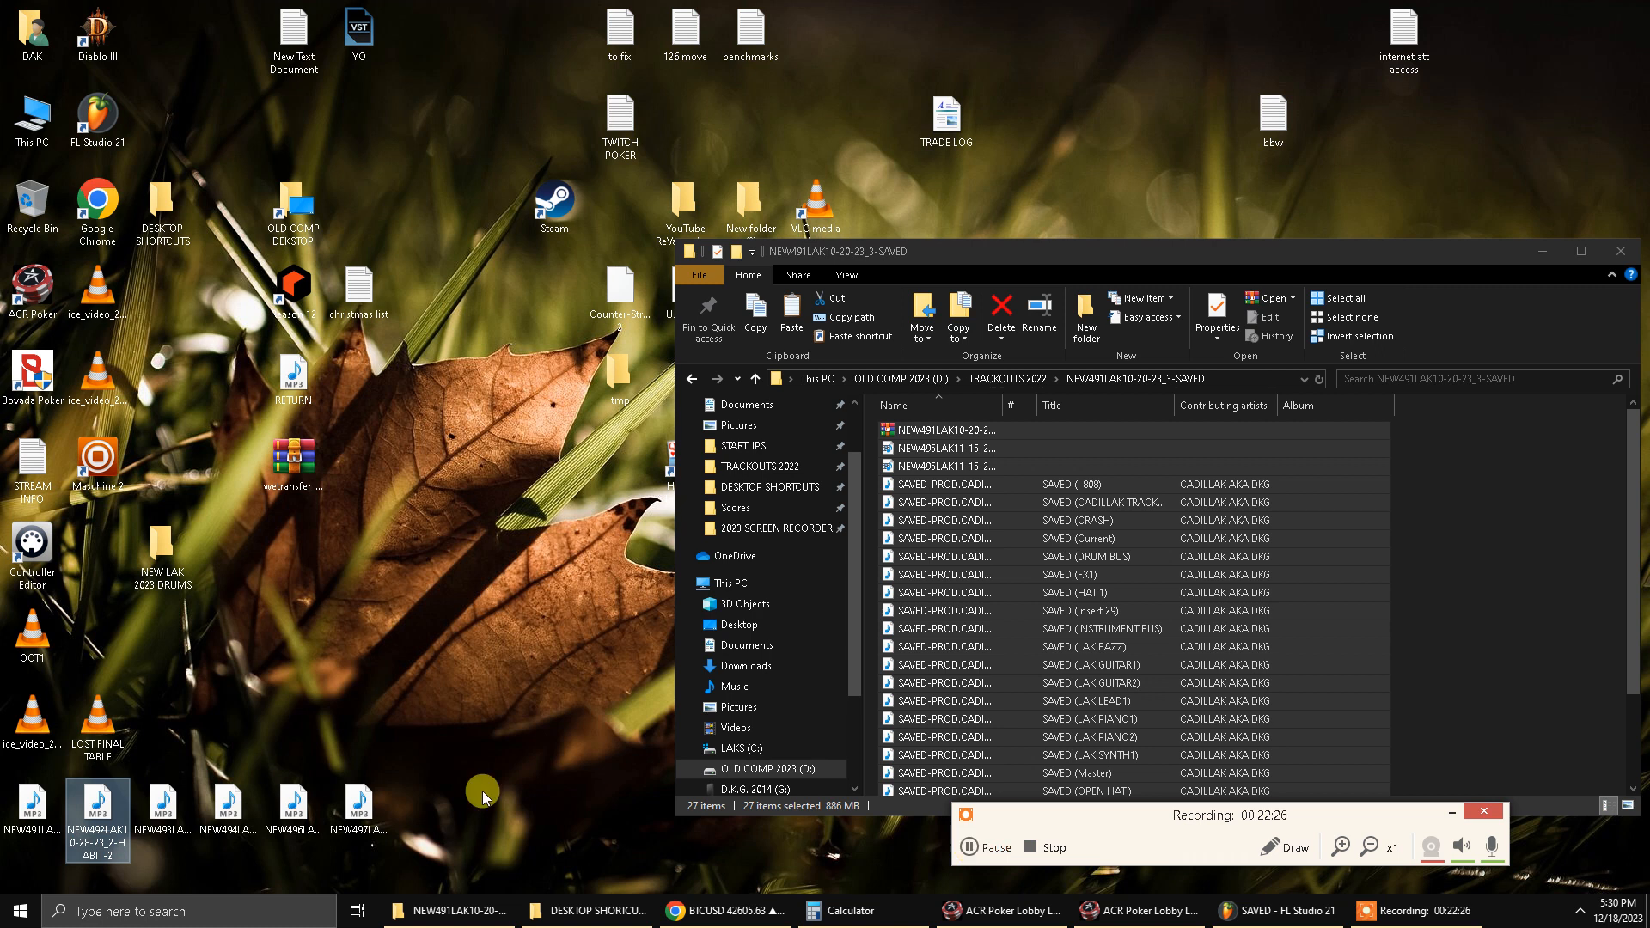
{"action": "double_click", "coordinate": [88, 838]}
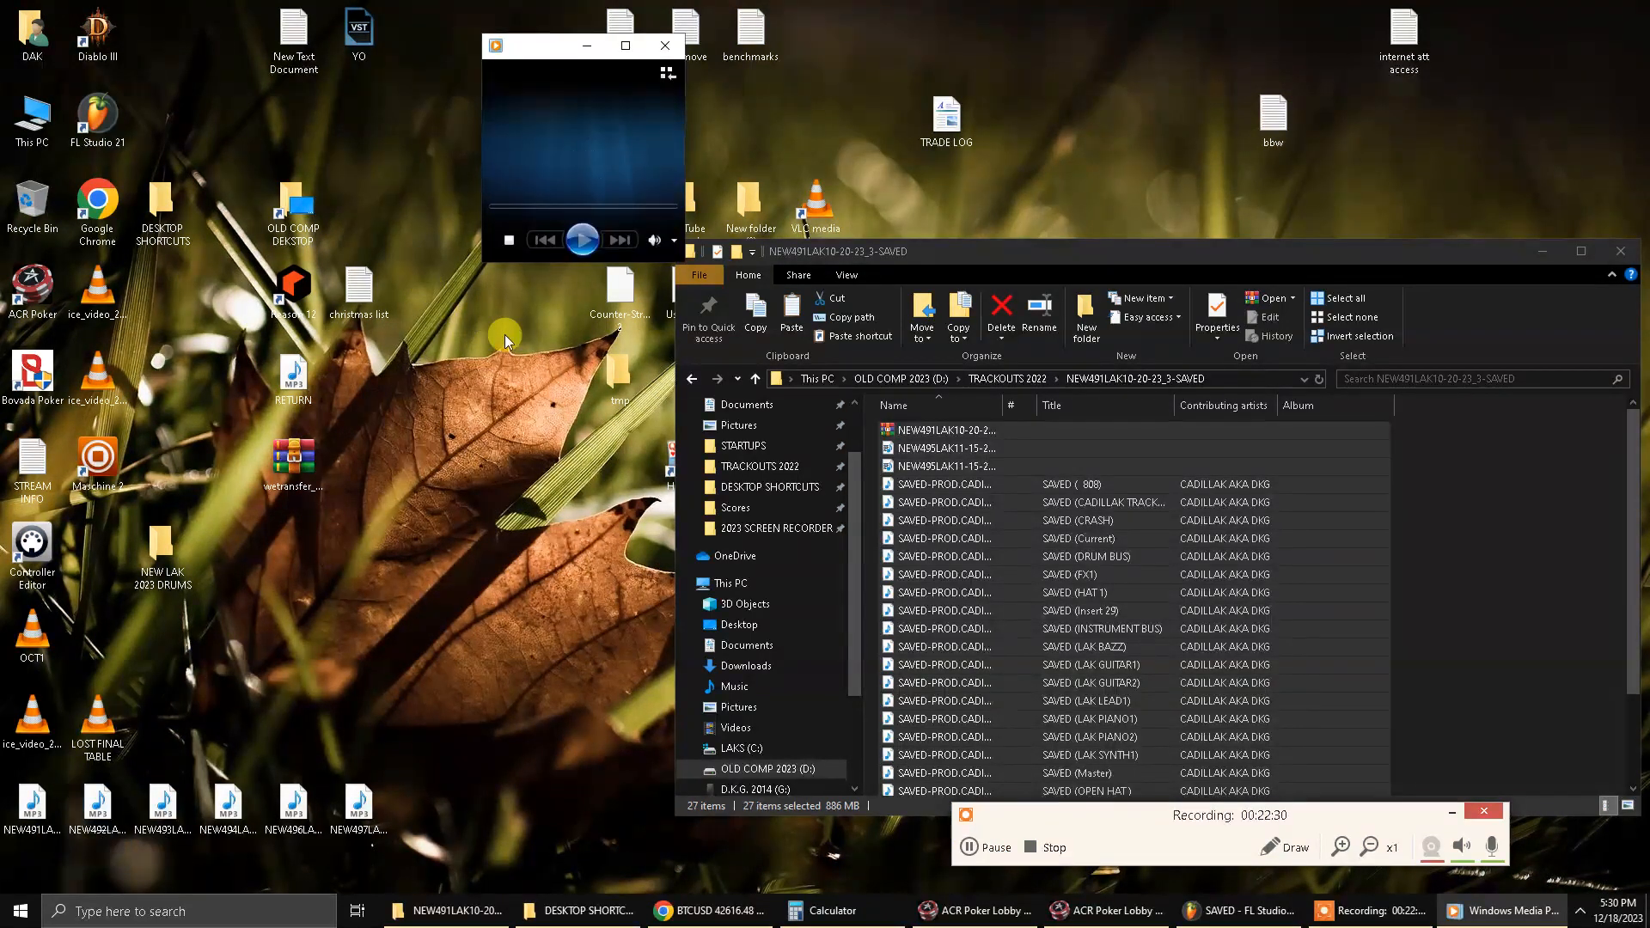
{"action": "mouse_move", "coordinate": [669, 238]}
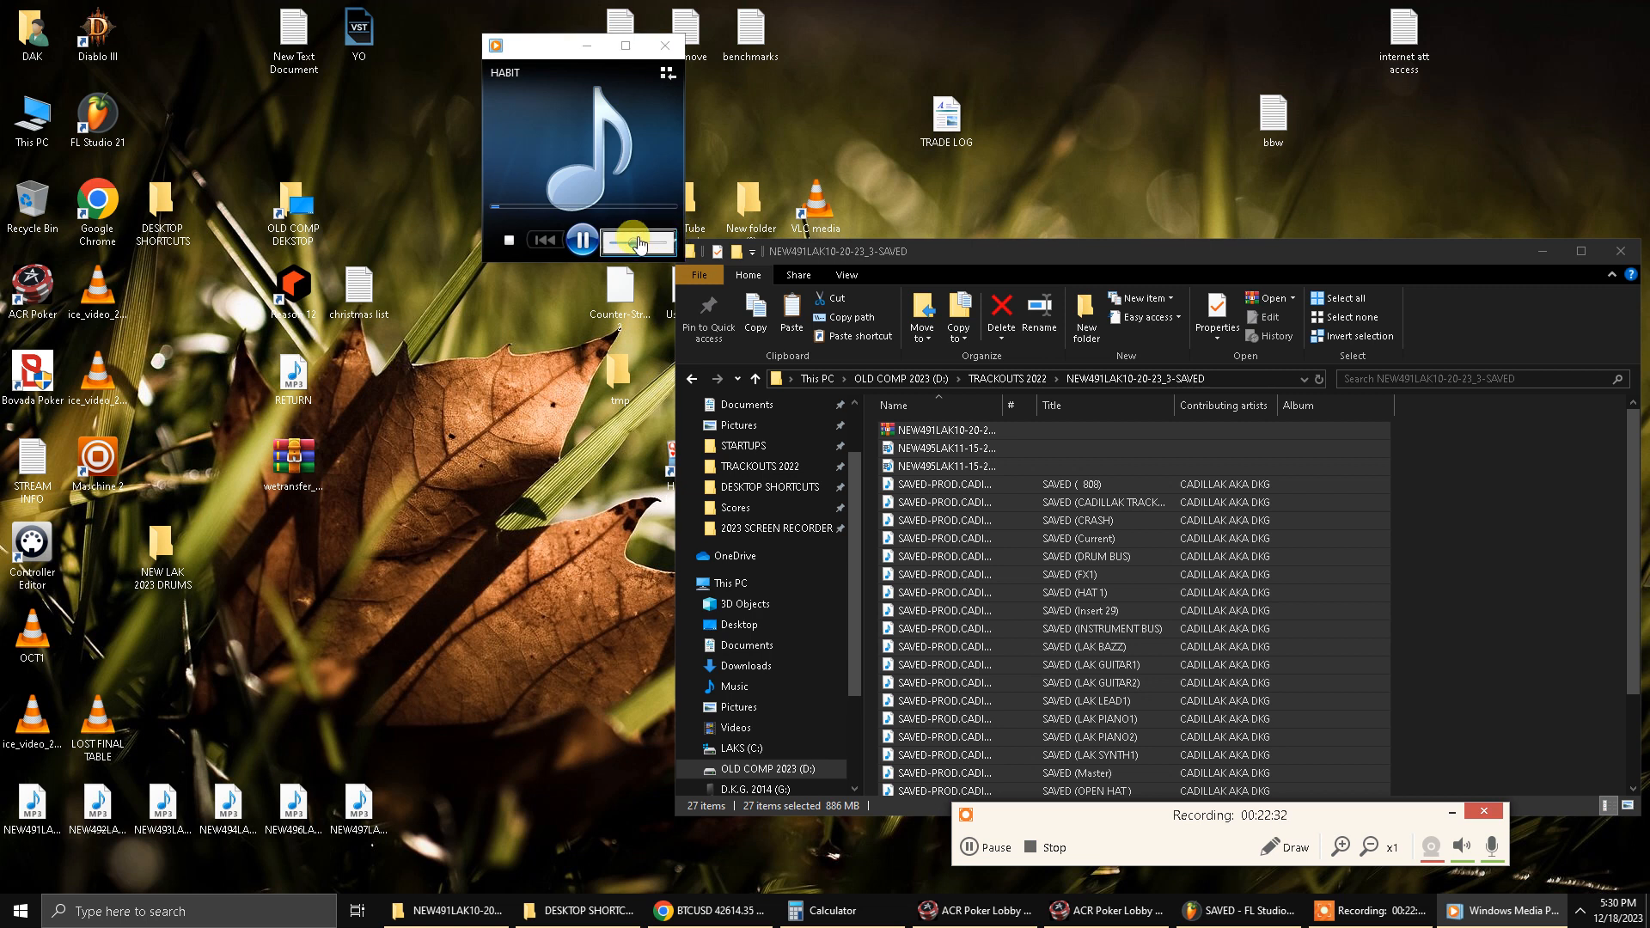
{"action": "left_click_drag", "start_coordinate": [643, 247], "coordinate": [662, 249]}
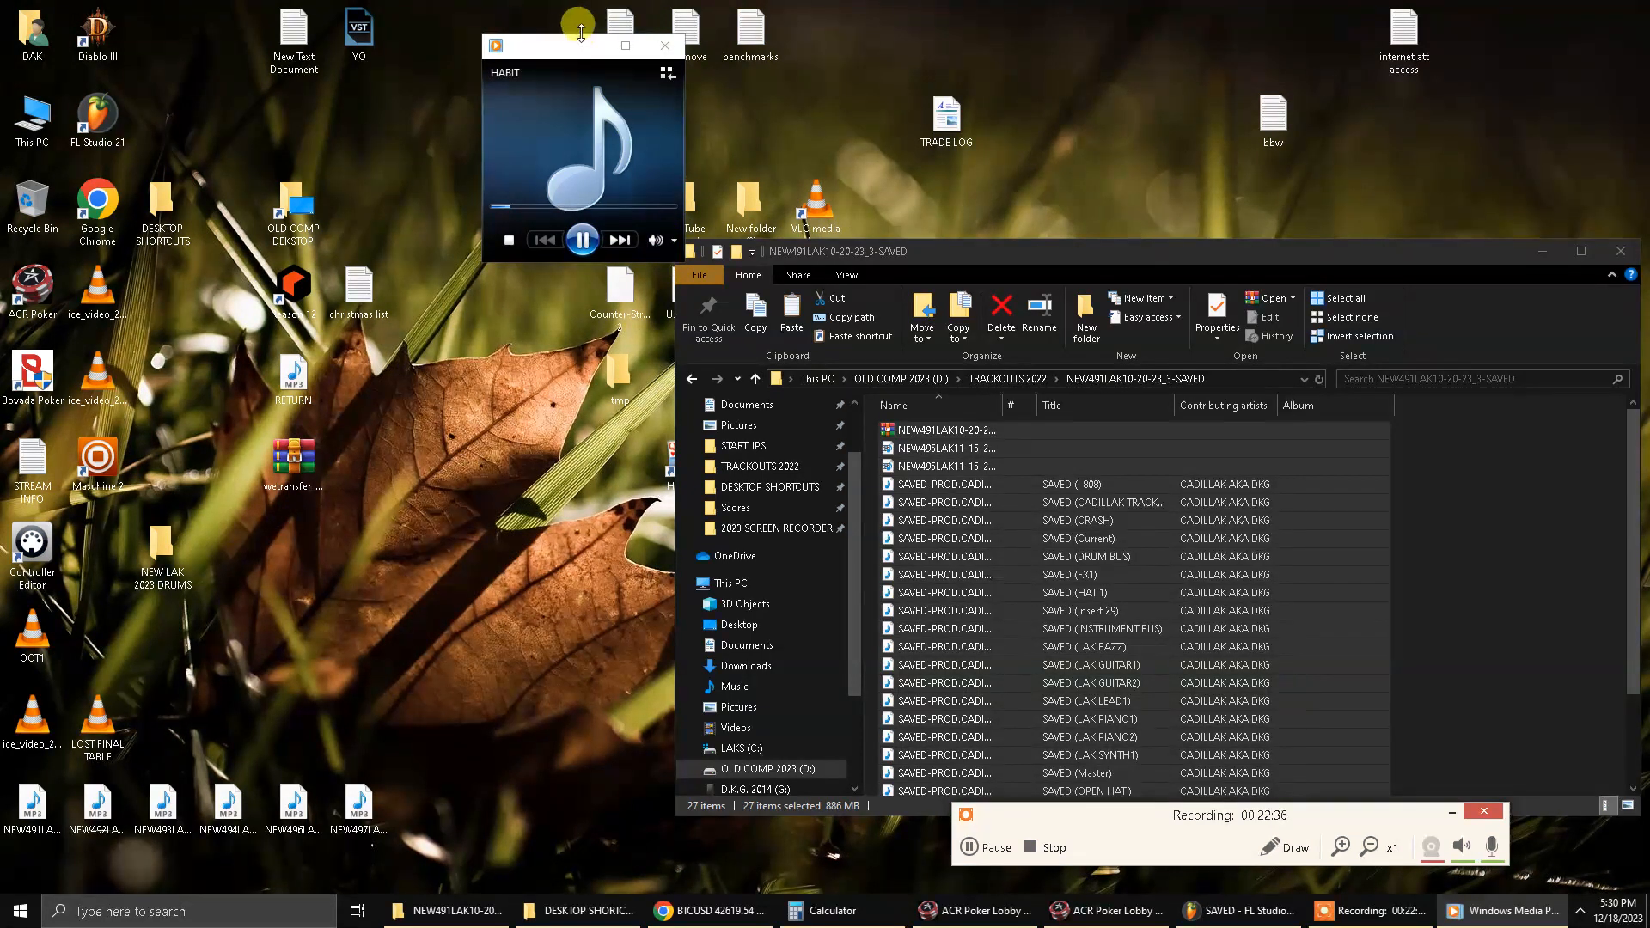
{"action": "left_click_drag", "start_coordinate": [613, 200], "coordinate": [476, 477]}
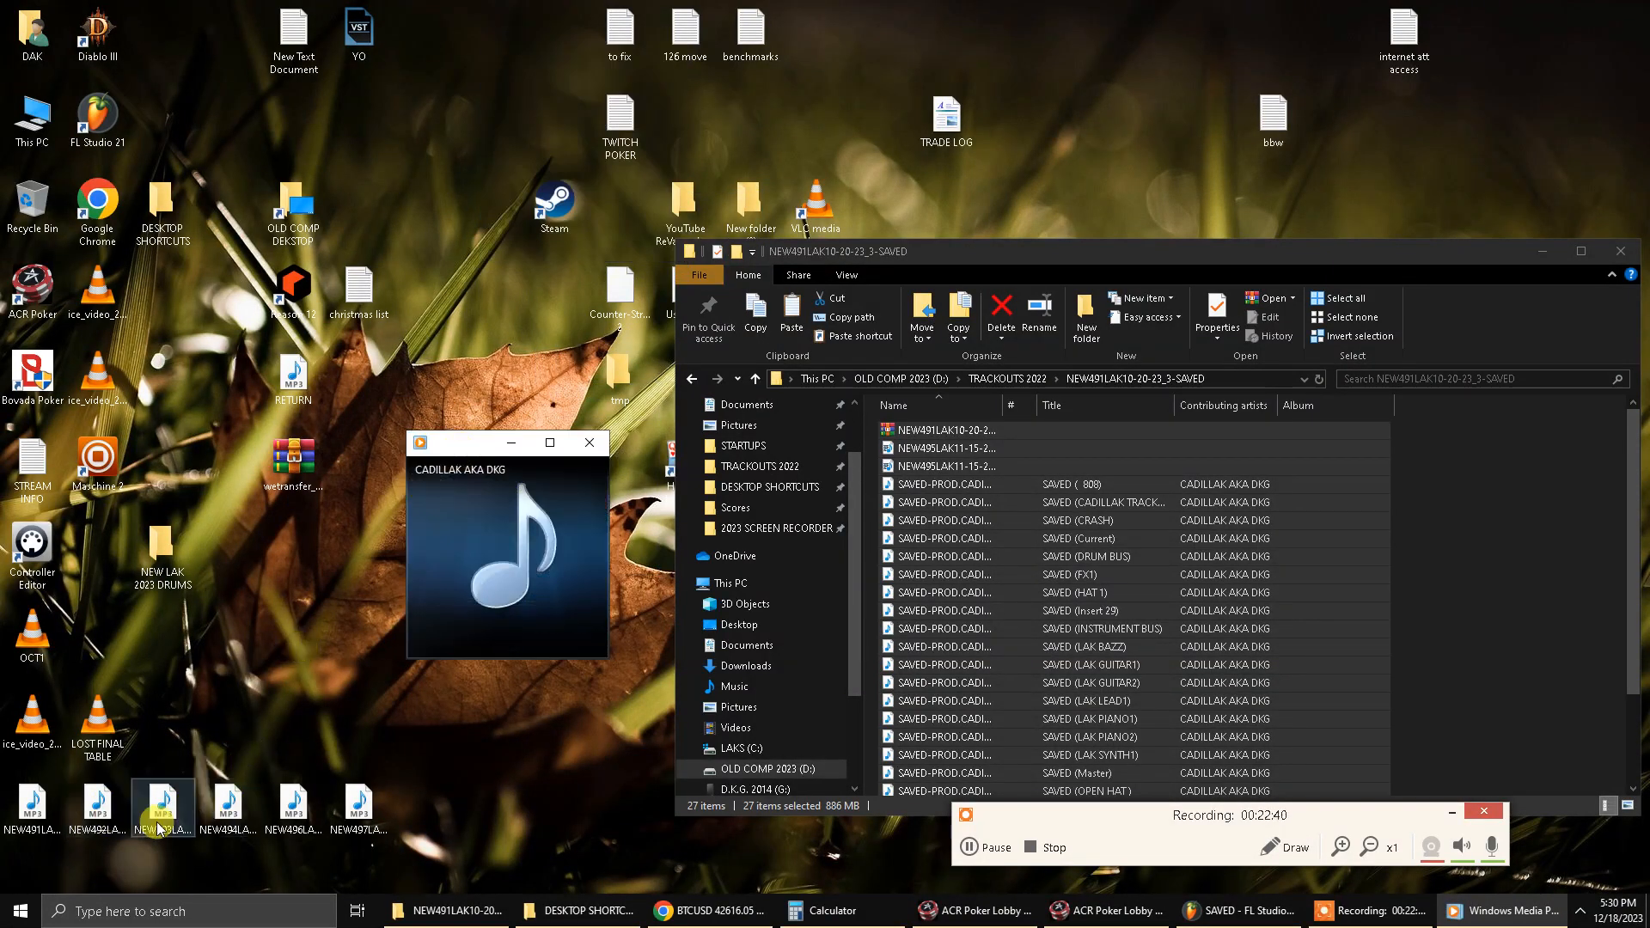
Check the full file name of the NEW492 MP3 on the desktop and pause its playback.
{"action": "left_click", "coordinate": [102, 817]}
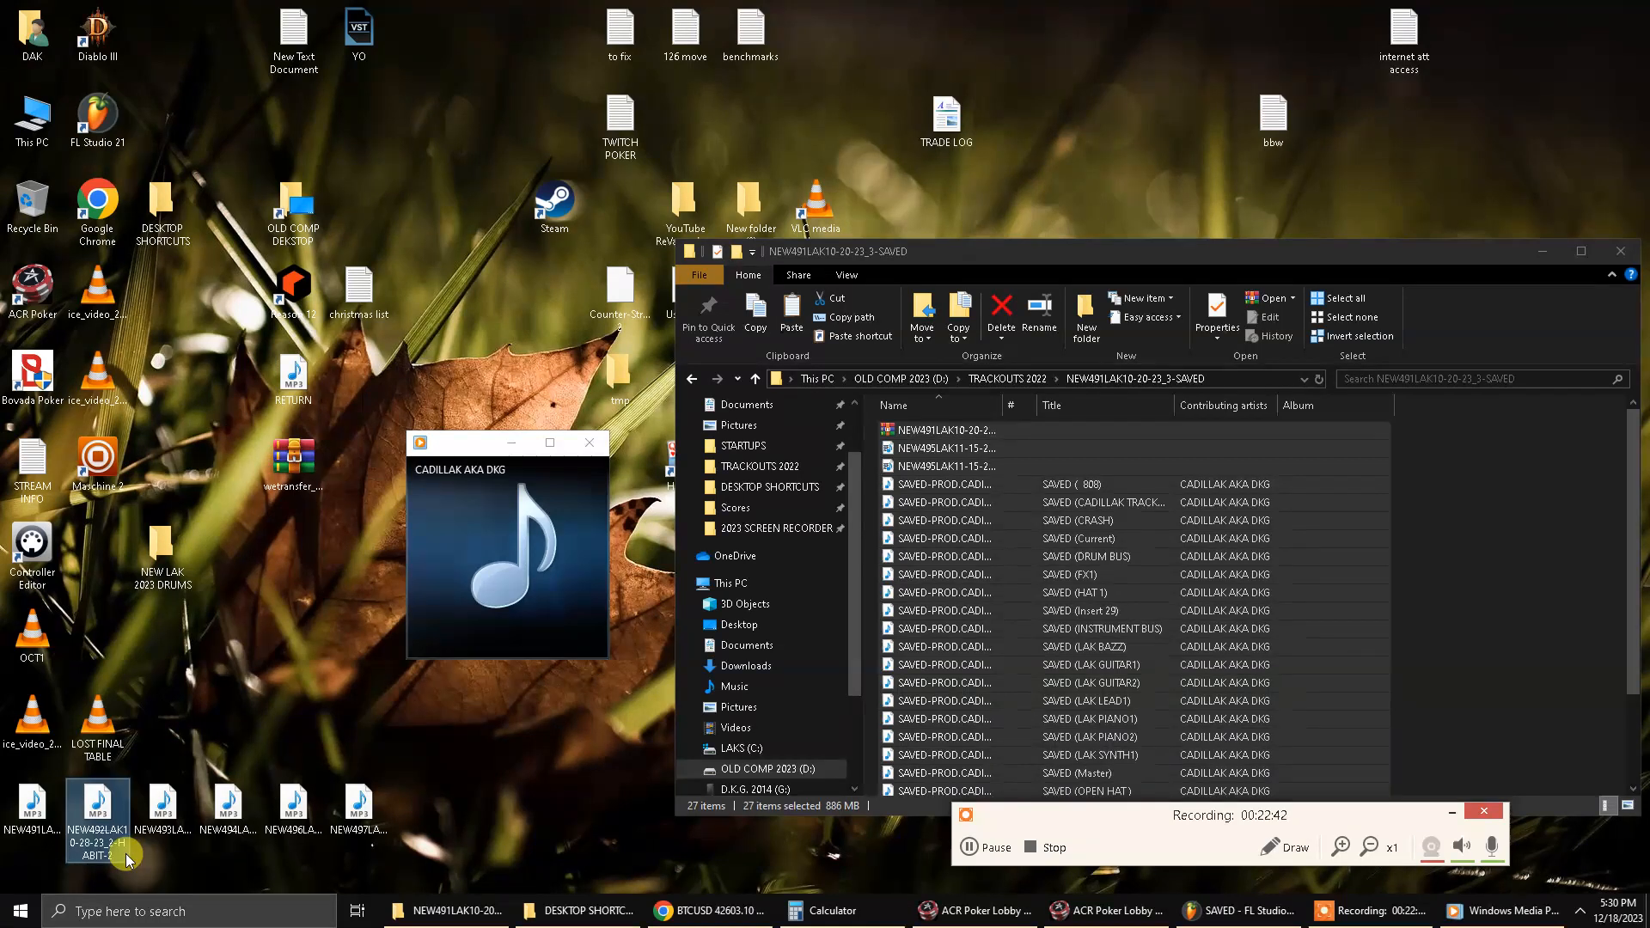
{"action": "mouse_move", "coordinate": [124, 857]}
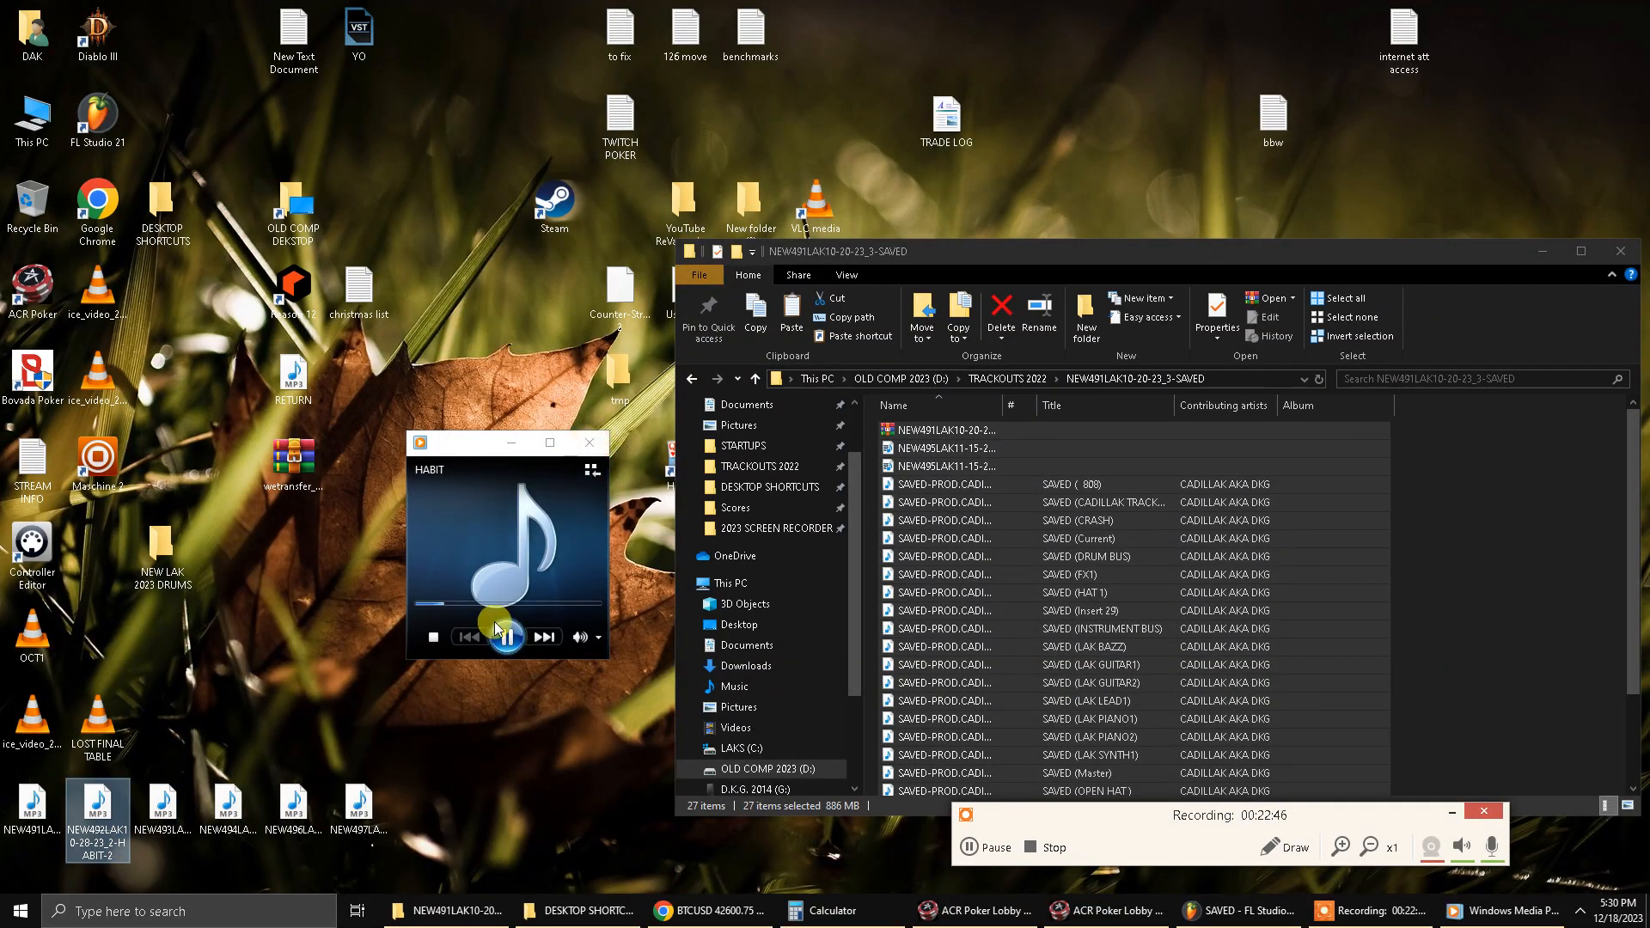
{"action": "left_click", "coordinate": [510, 634]}
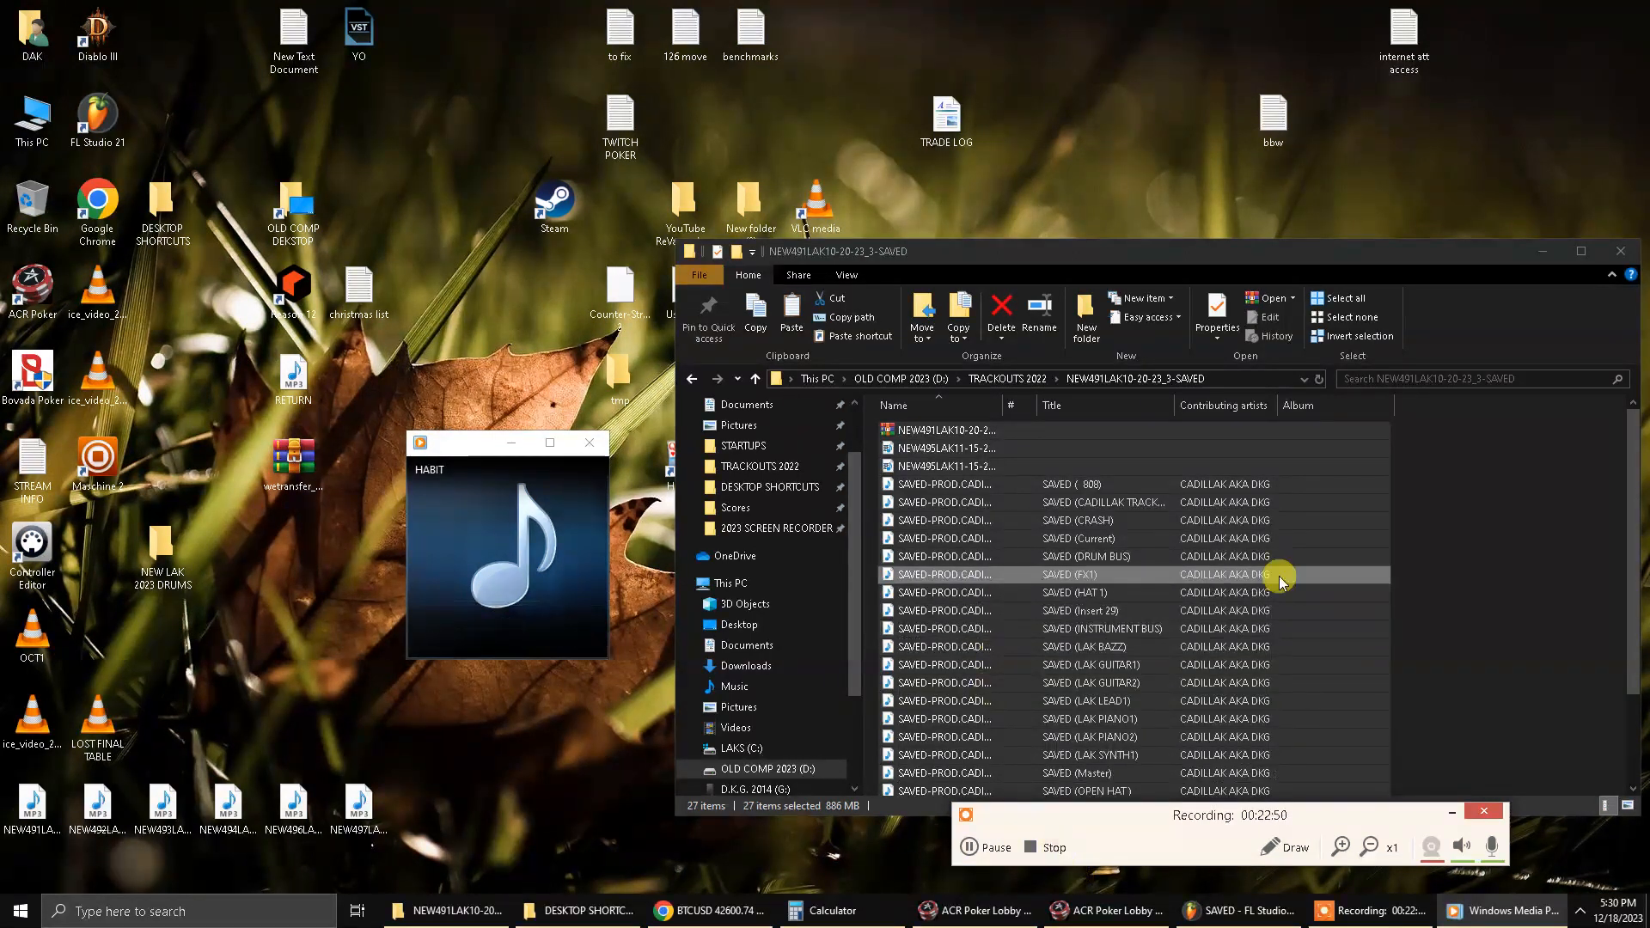
Switch to FL Studio, browse the project files in the STARTUPS folder and select NEW492LAK10-30-23.
{"action": "left_click", "coordinate": [1187, 894]}
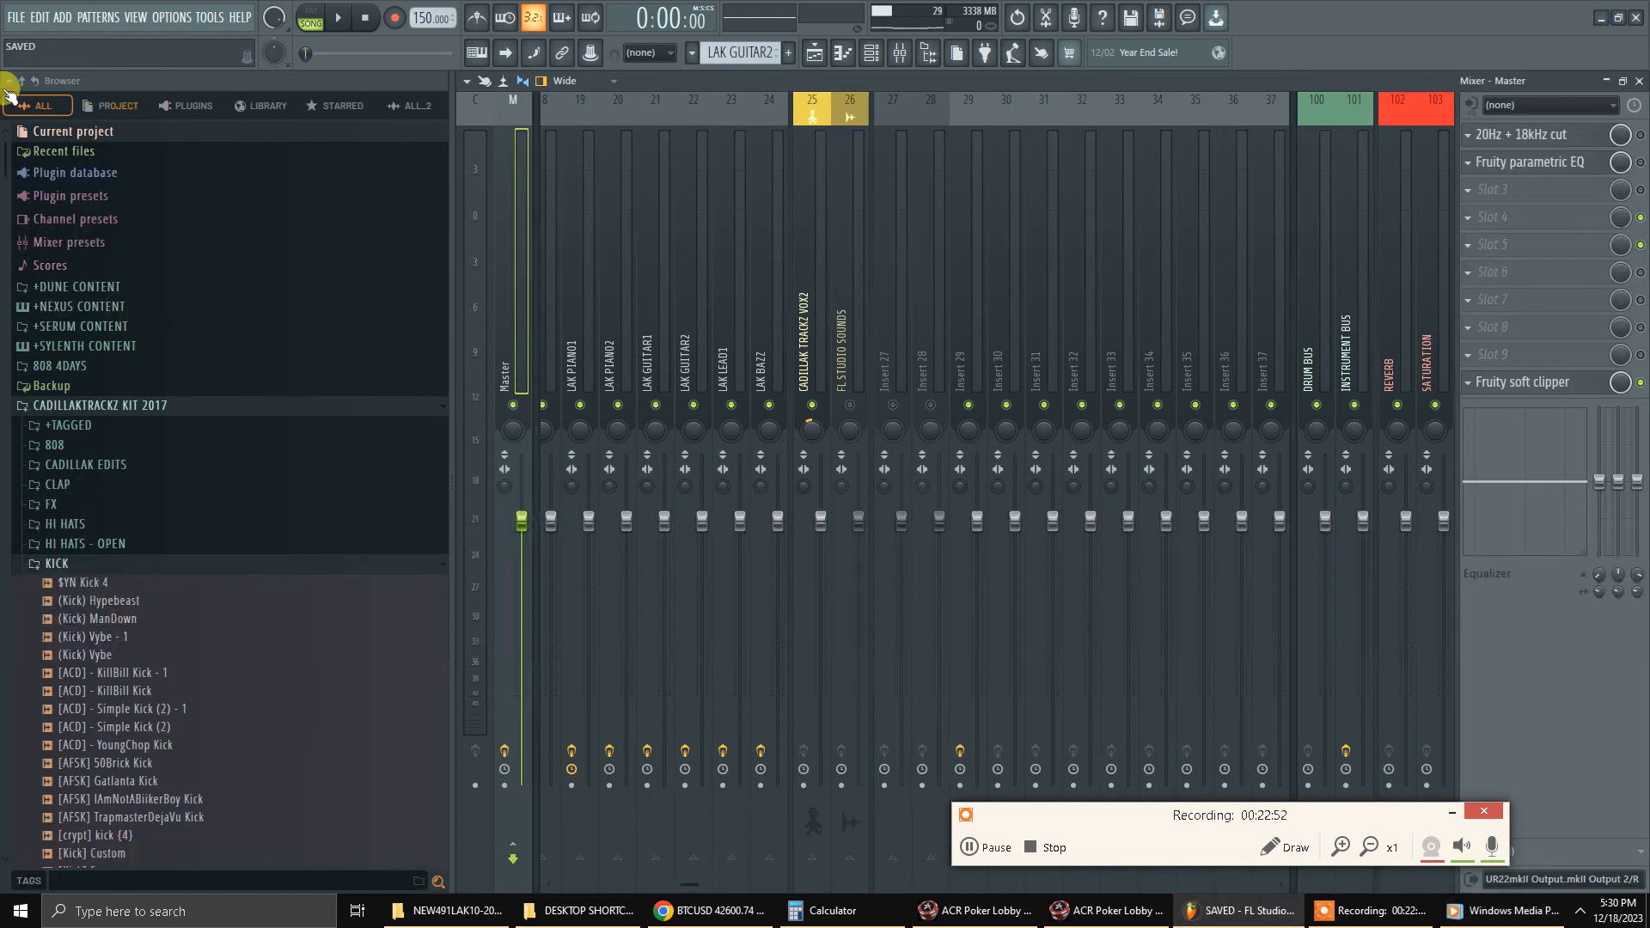
{"action": "left_click", "coordinate": [16, 17]}
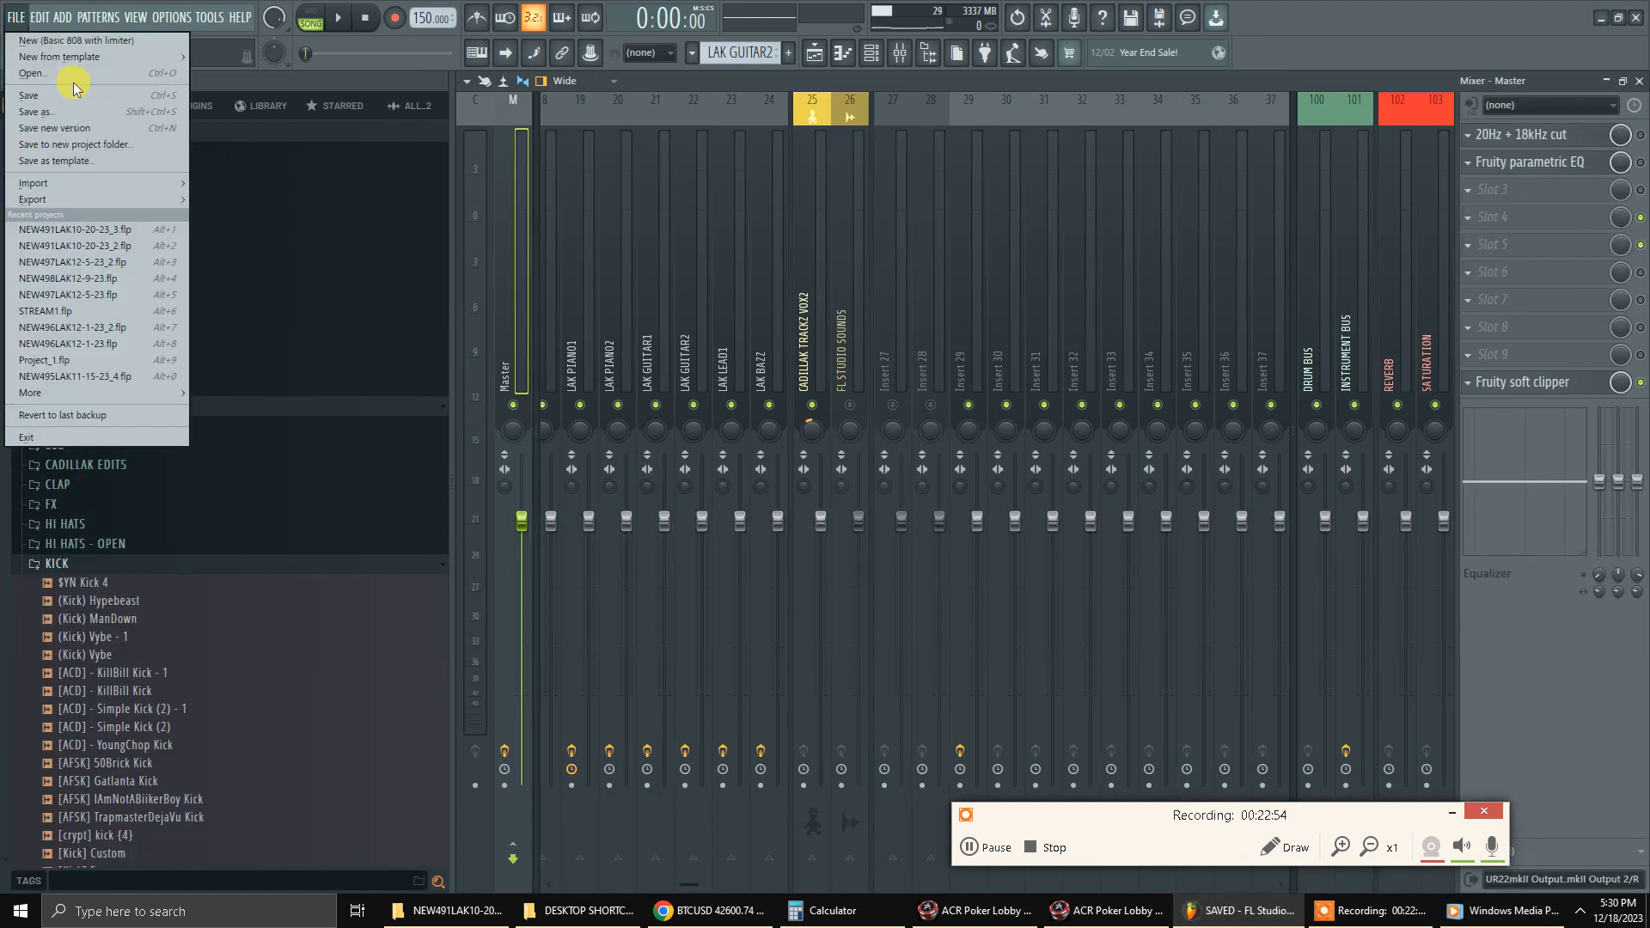
{"action": "left_click", "coordinate": [74, 81]}
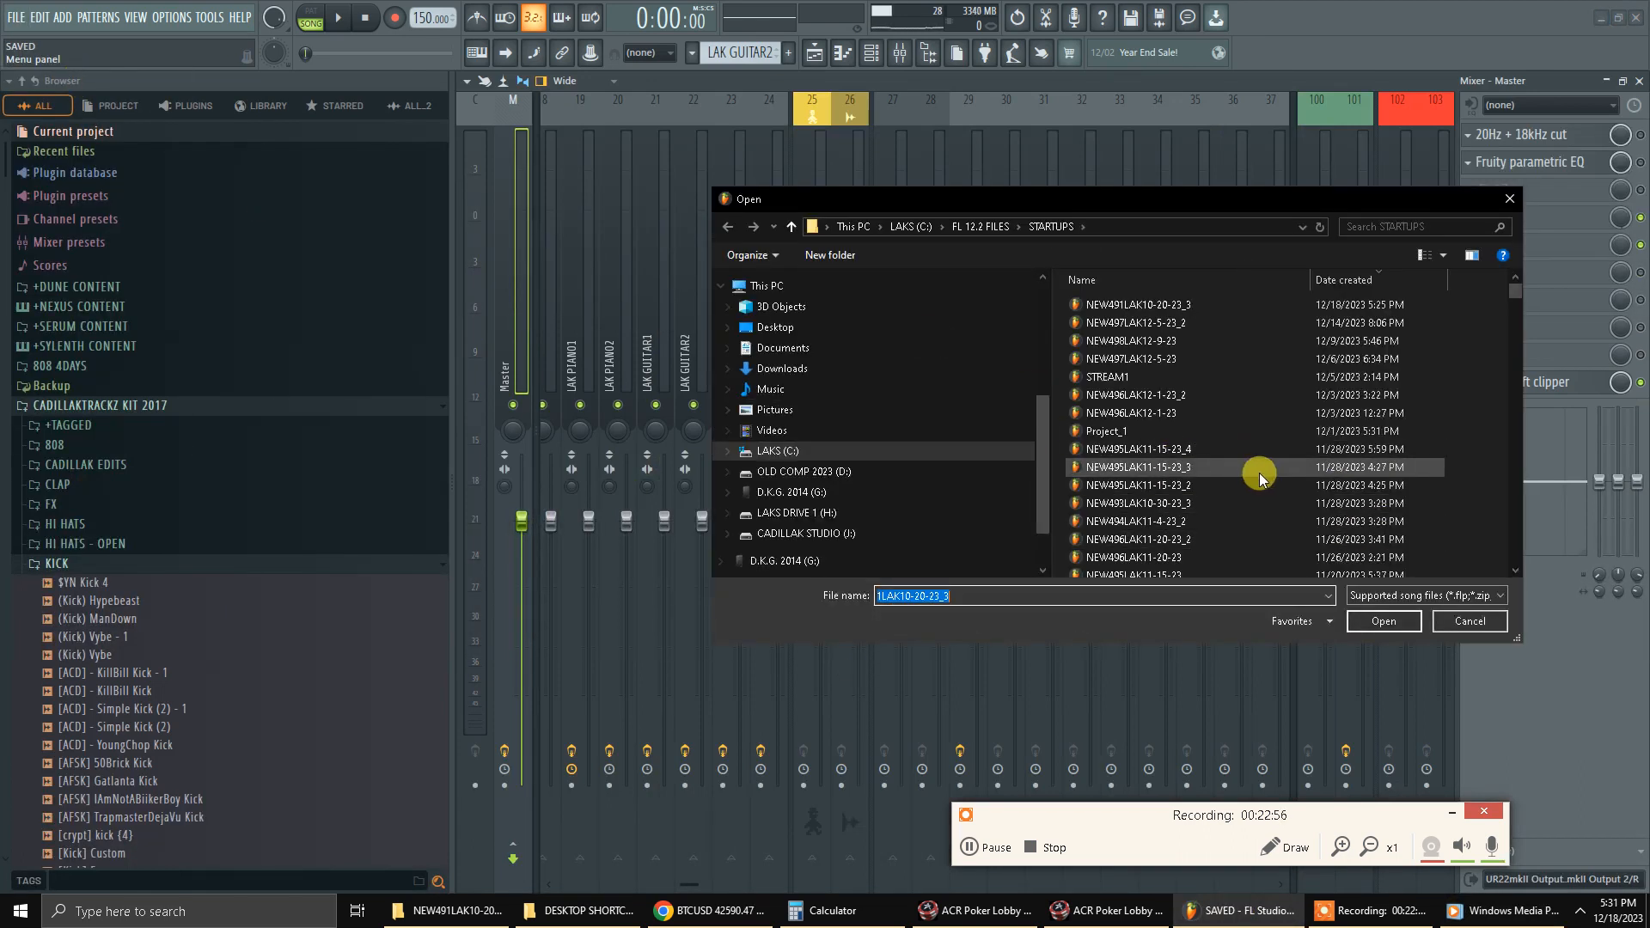
{"action": "left_click", "coordinate": [1195, 540]}
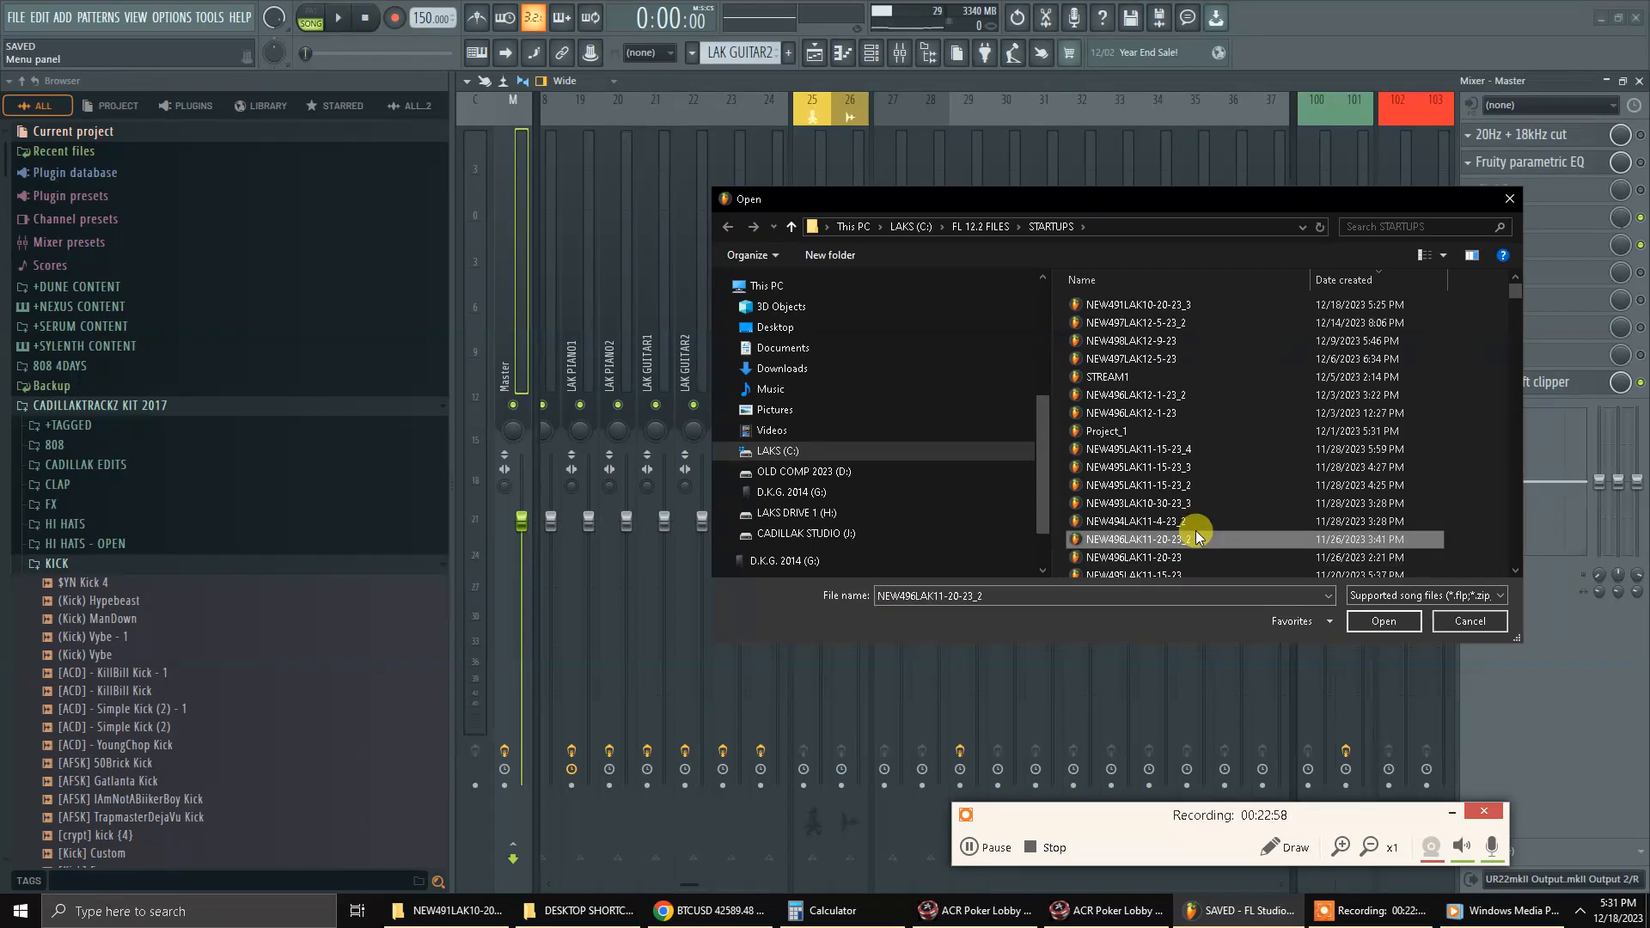
{"action": "scroll", "coordinate": [1198, 538], "scroll_direction": "down", "scroll_amount": 3}
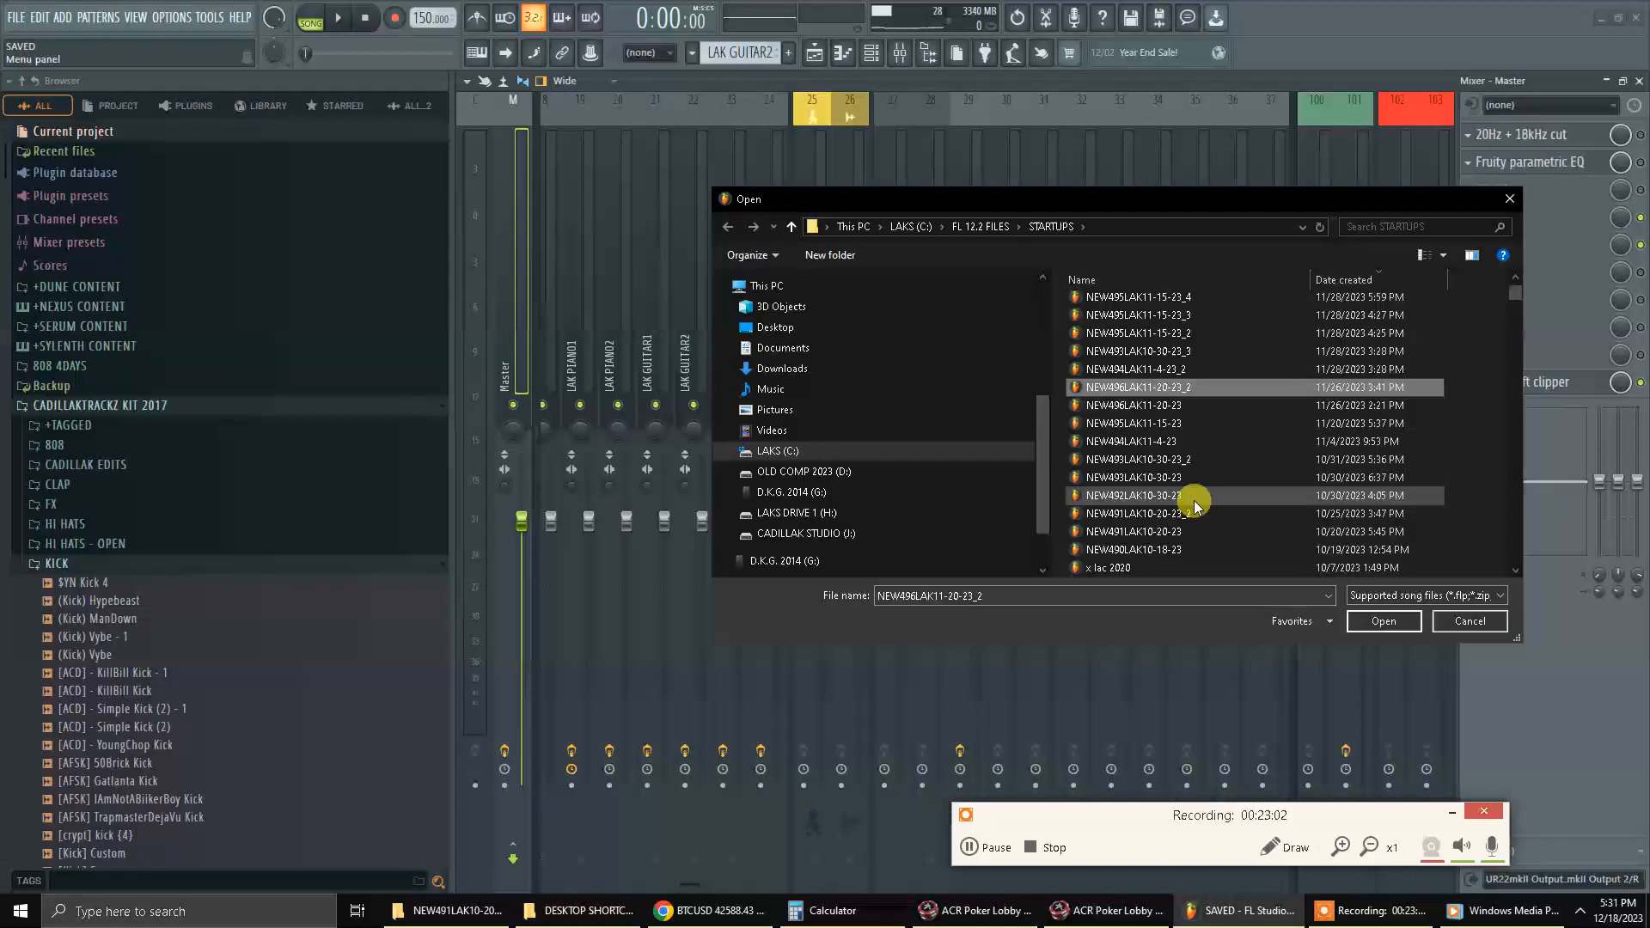
{"action": "left_click", "coordinate": [1197, 501]}
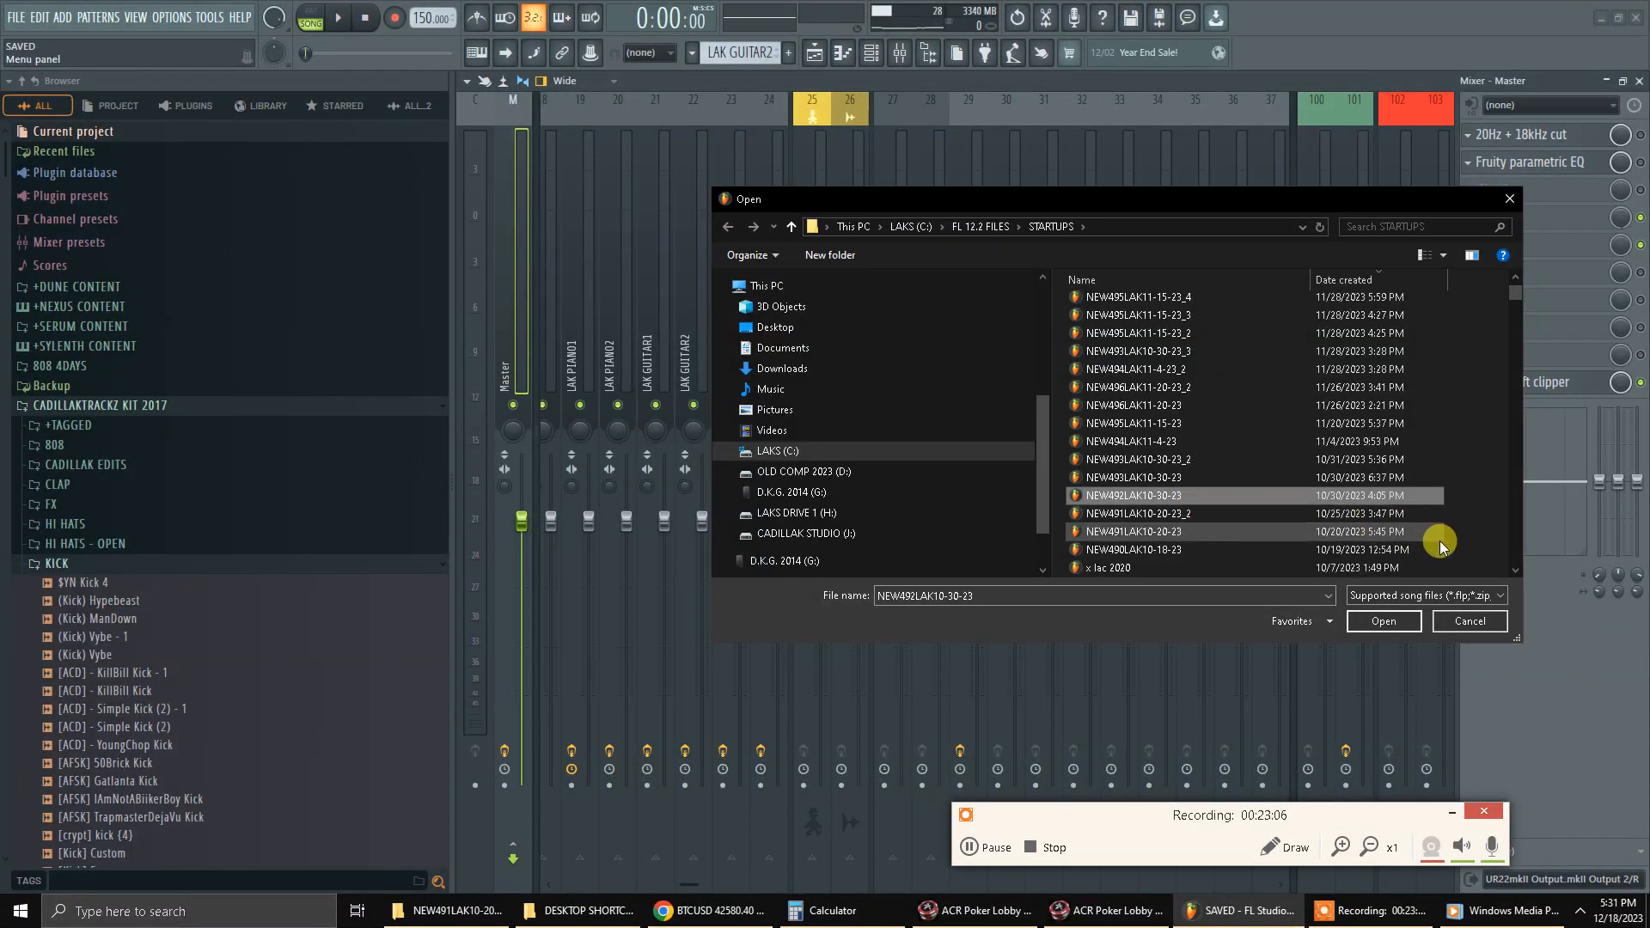
Examine the STARTUPS project list for other versions of the NEW492 project.
{"action": "scroll", "coordinate": [1302, 446], "scroll_direction": "up", "scroll_amount": 3}
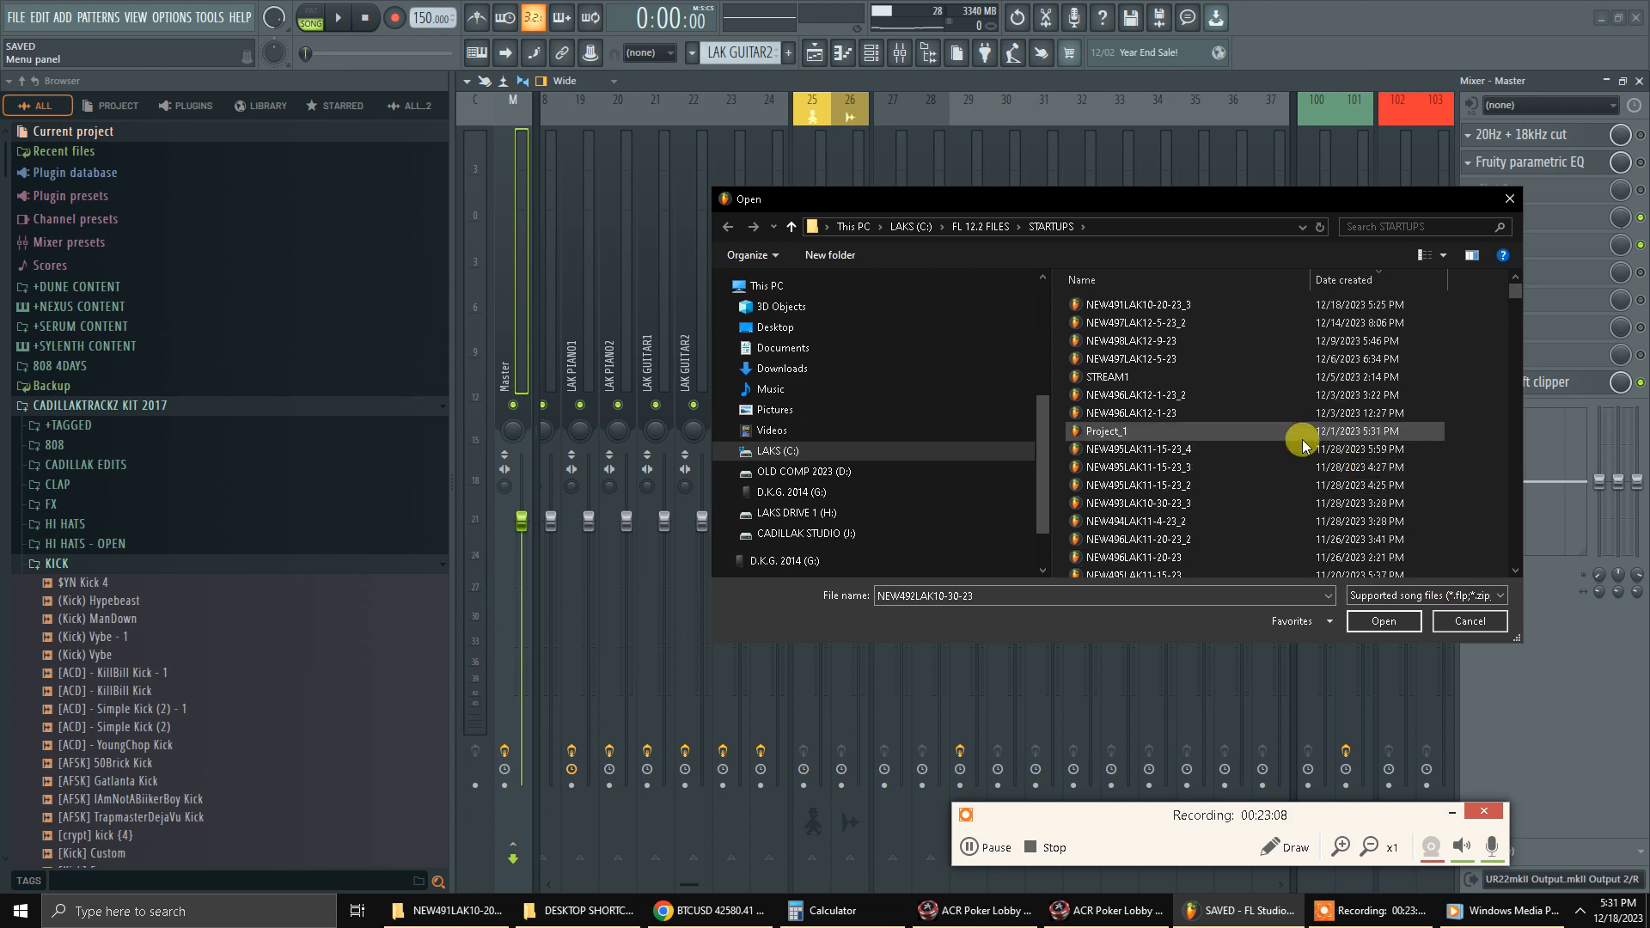
{"action": "scroll", "coordinate": [1243, 404], "scroll_direction": "down", "scroll_amount": 1}
{"action": "scroll", "coordinate": [1246, 409], "scroll_direction": "down", "scroll_amount": 2}
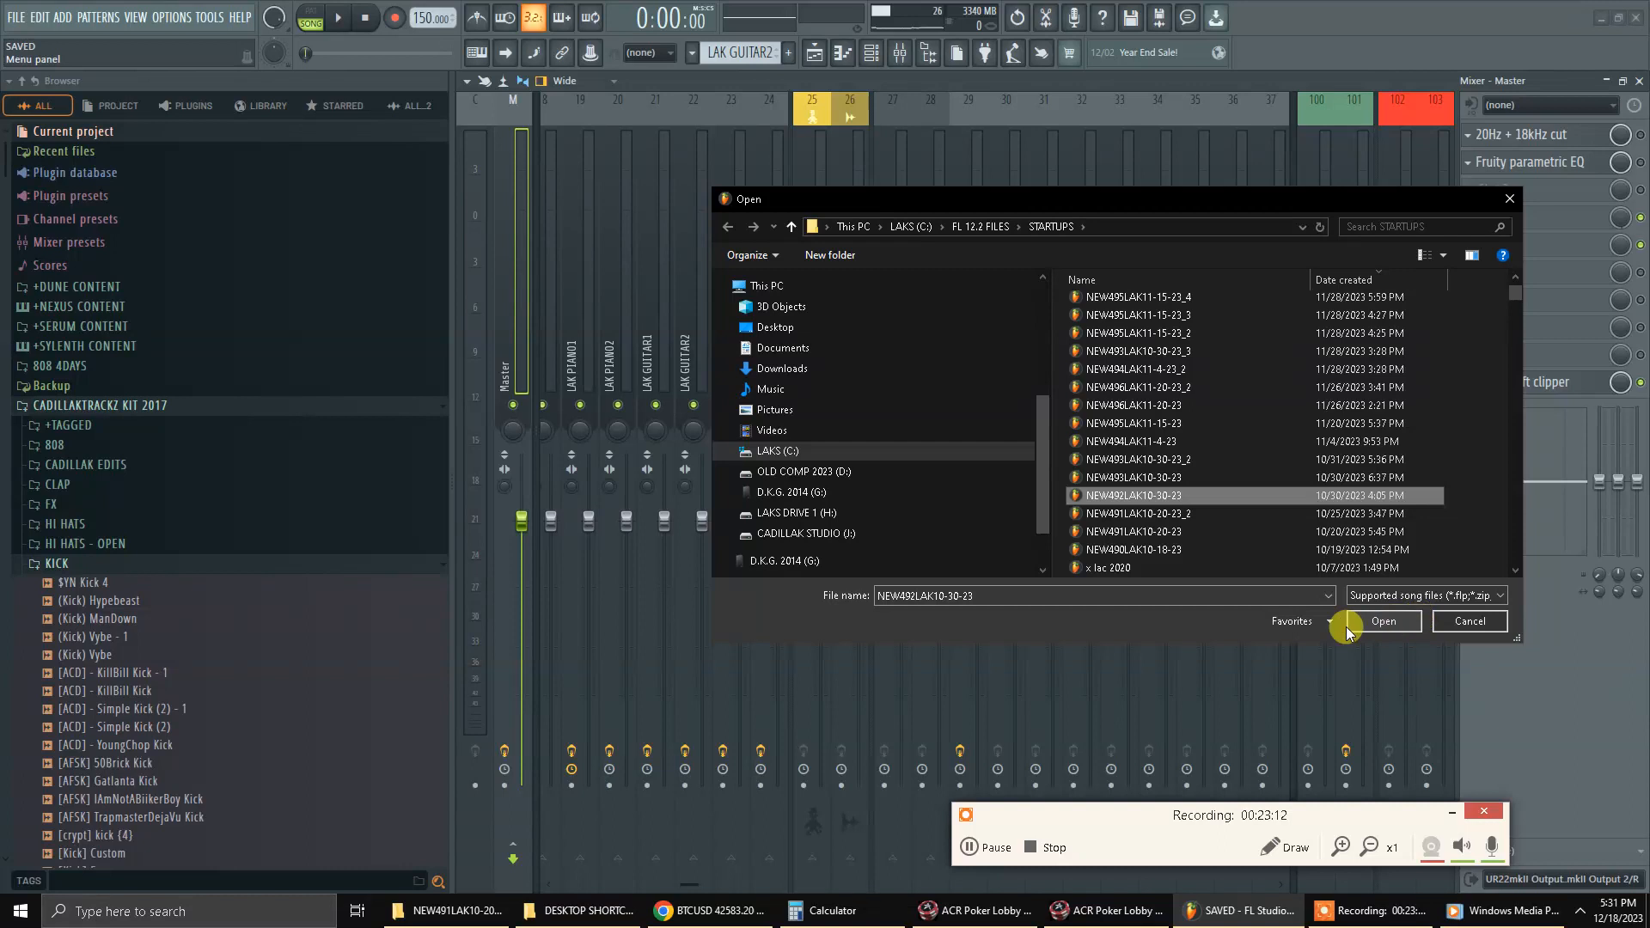
{"action": "scroll", "coordinate": [1298, 524], "scroll_direction": "down", "scroll_amount": 2}
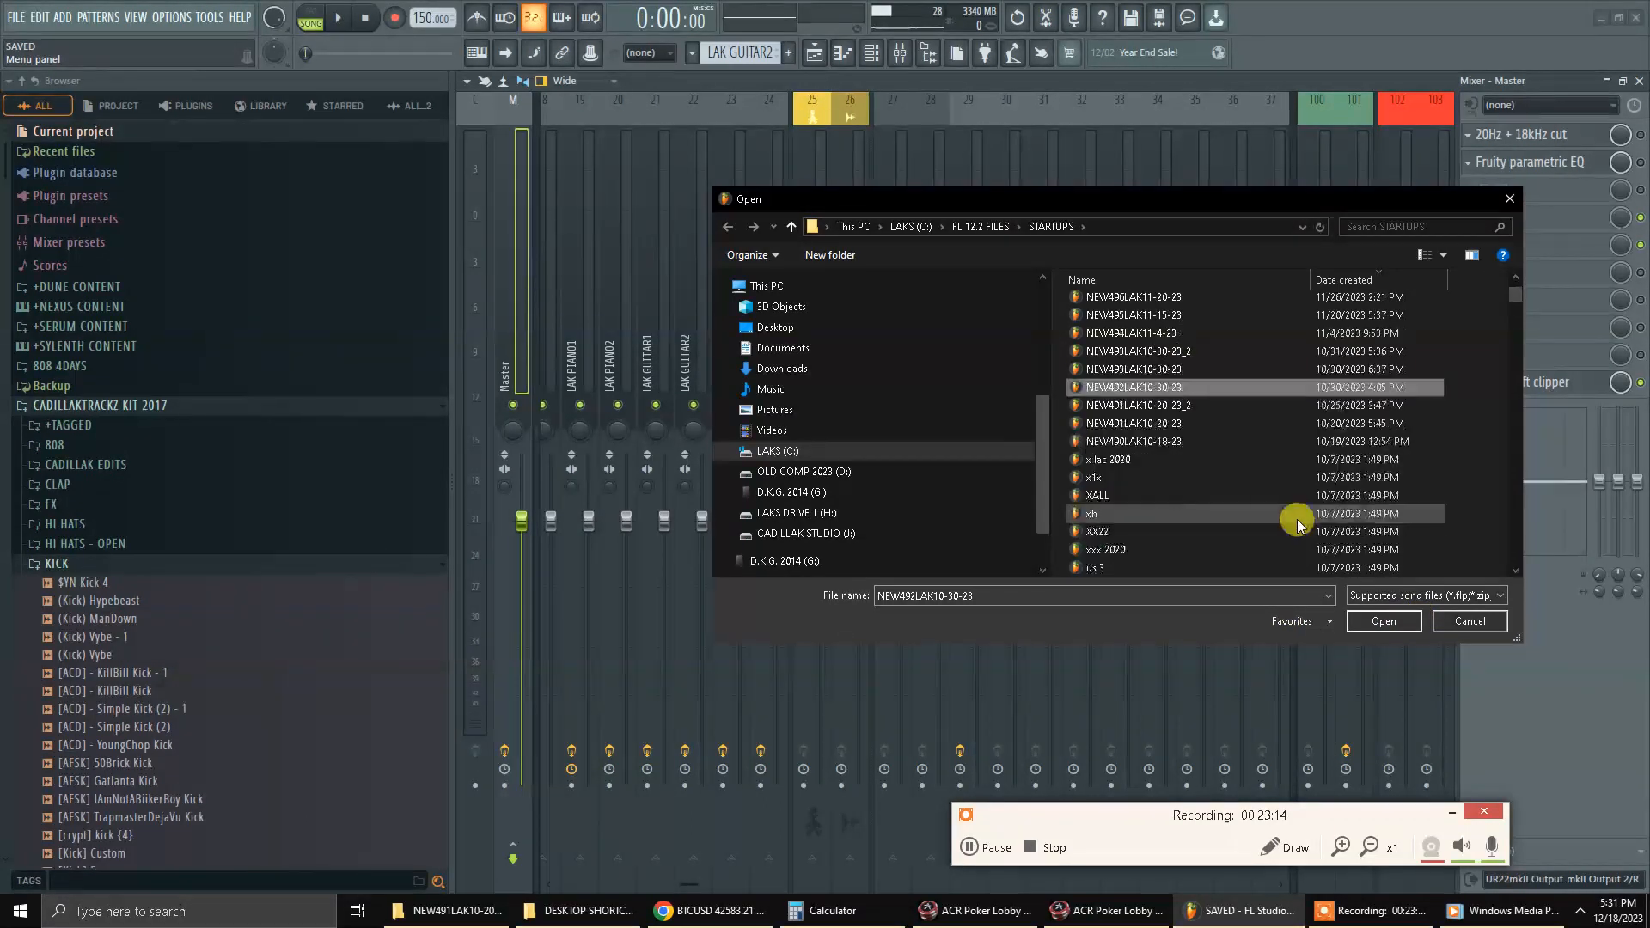
{"action": "scroll", "coordinate": [1298, 522], "scroll_direction": "up", "scroll_amount": 2}
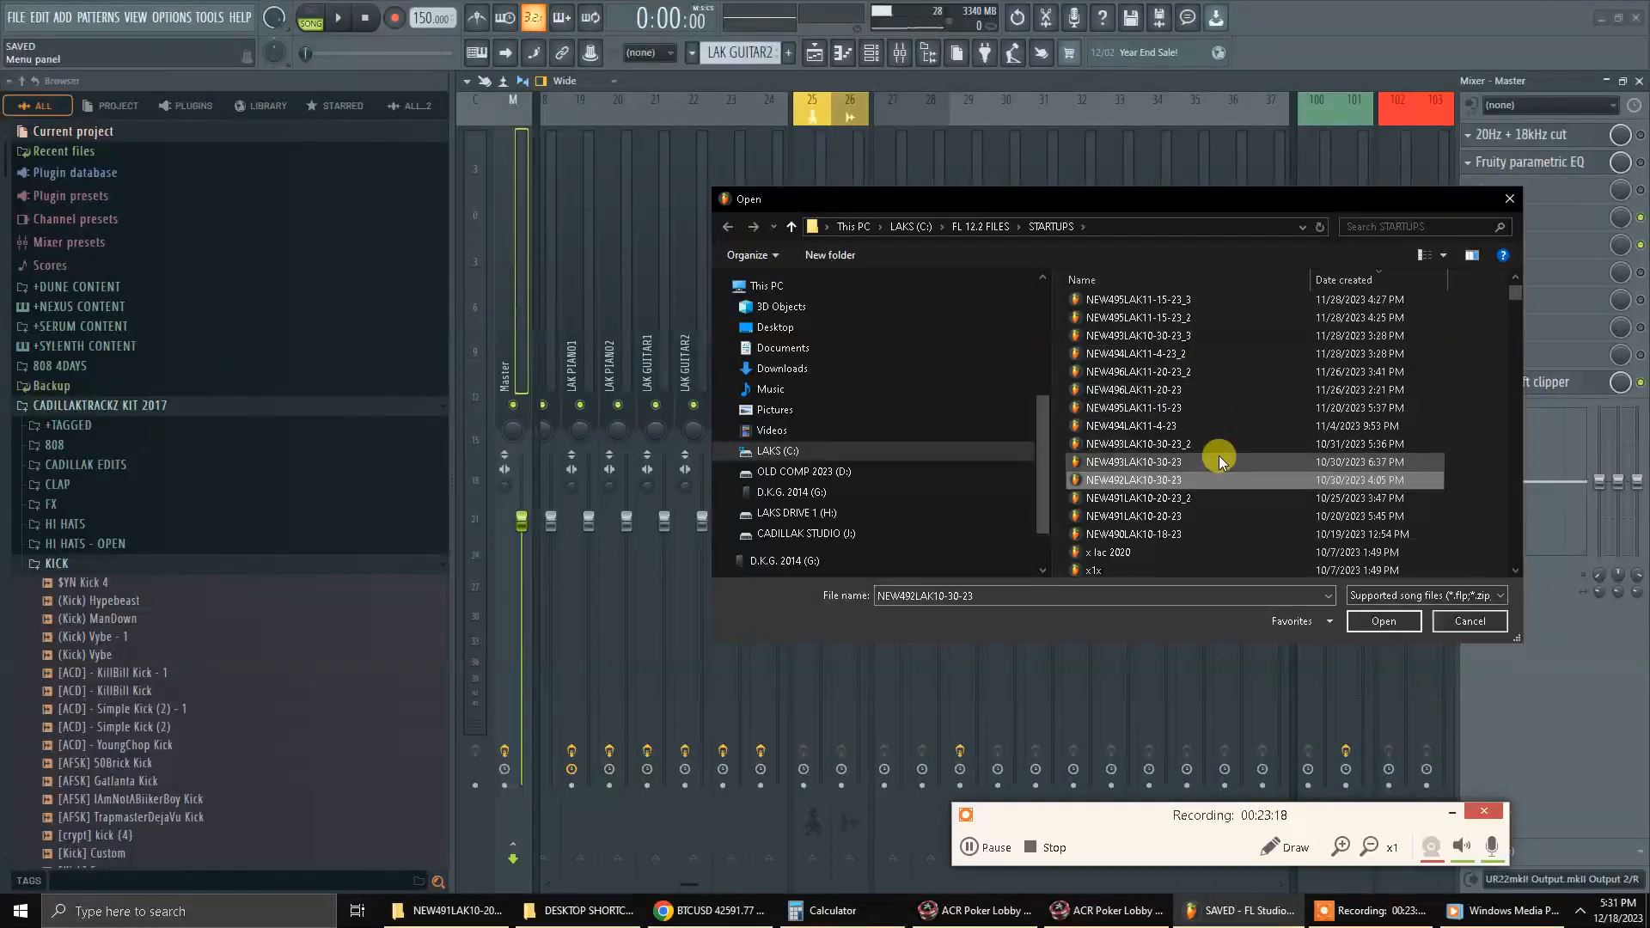
{"action": "scroll", "coordinate": [1244, 488], "scroll_direction": "down", "scroll_amount": 2}
{"action": "scroll", "coordinate": [1246, 482], "scroll_direction": "up", "scroll_amount": 5}
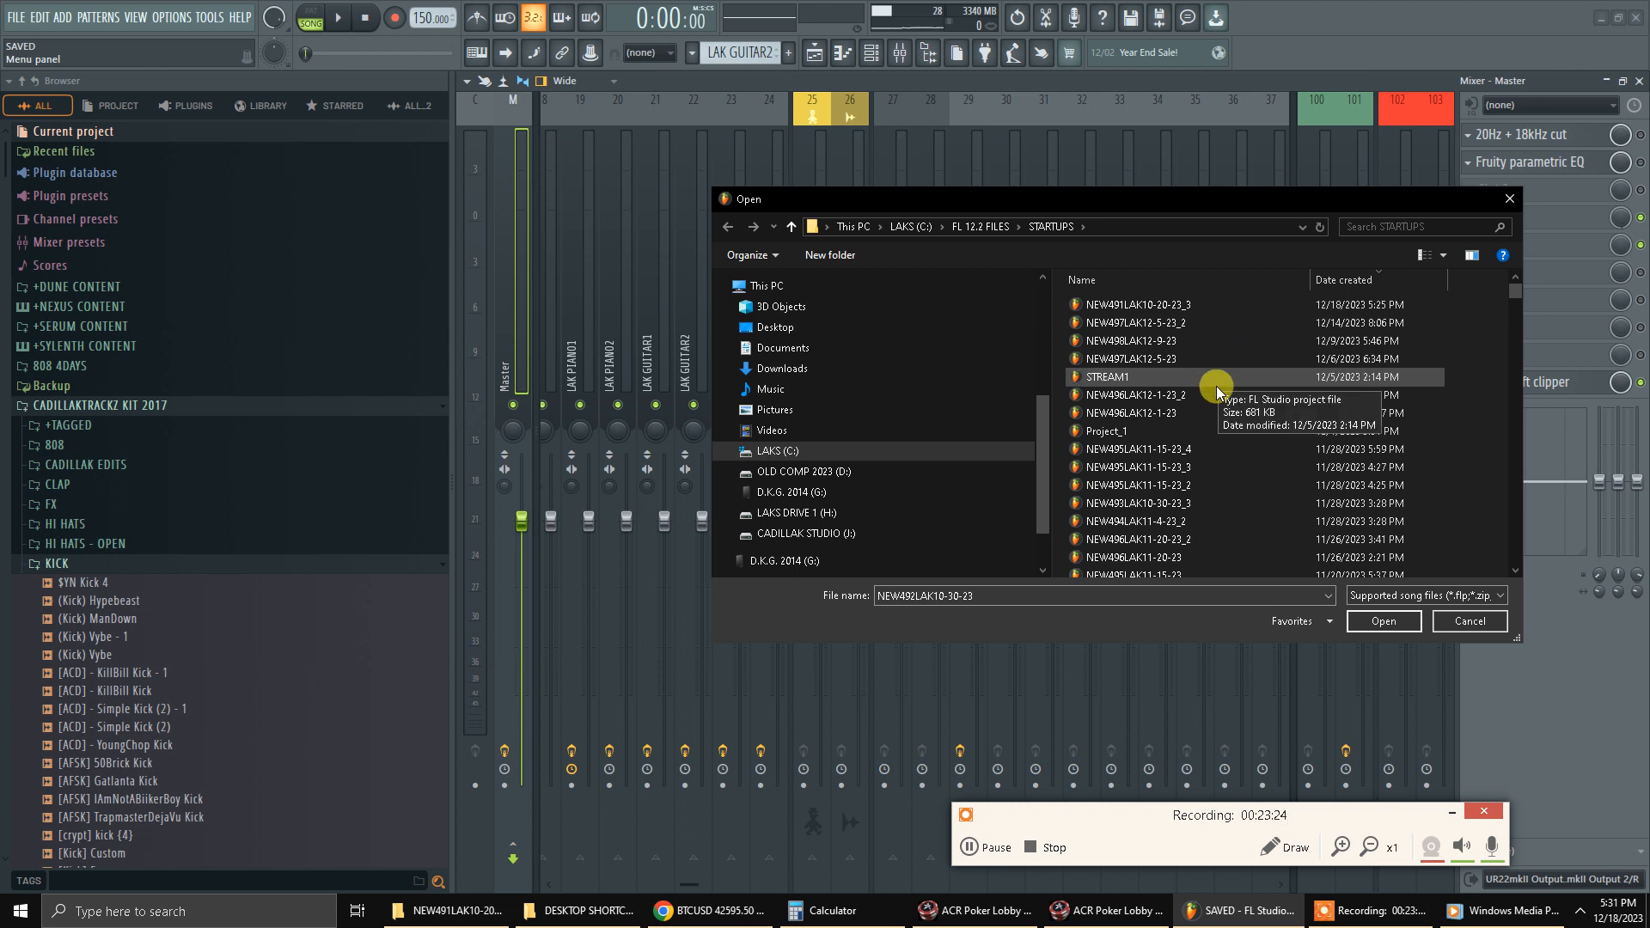
{"action": "scroll", "coordinate": [1241, 462], "scroll_direction": "down", "scroll_amount": 2}
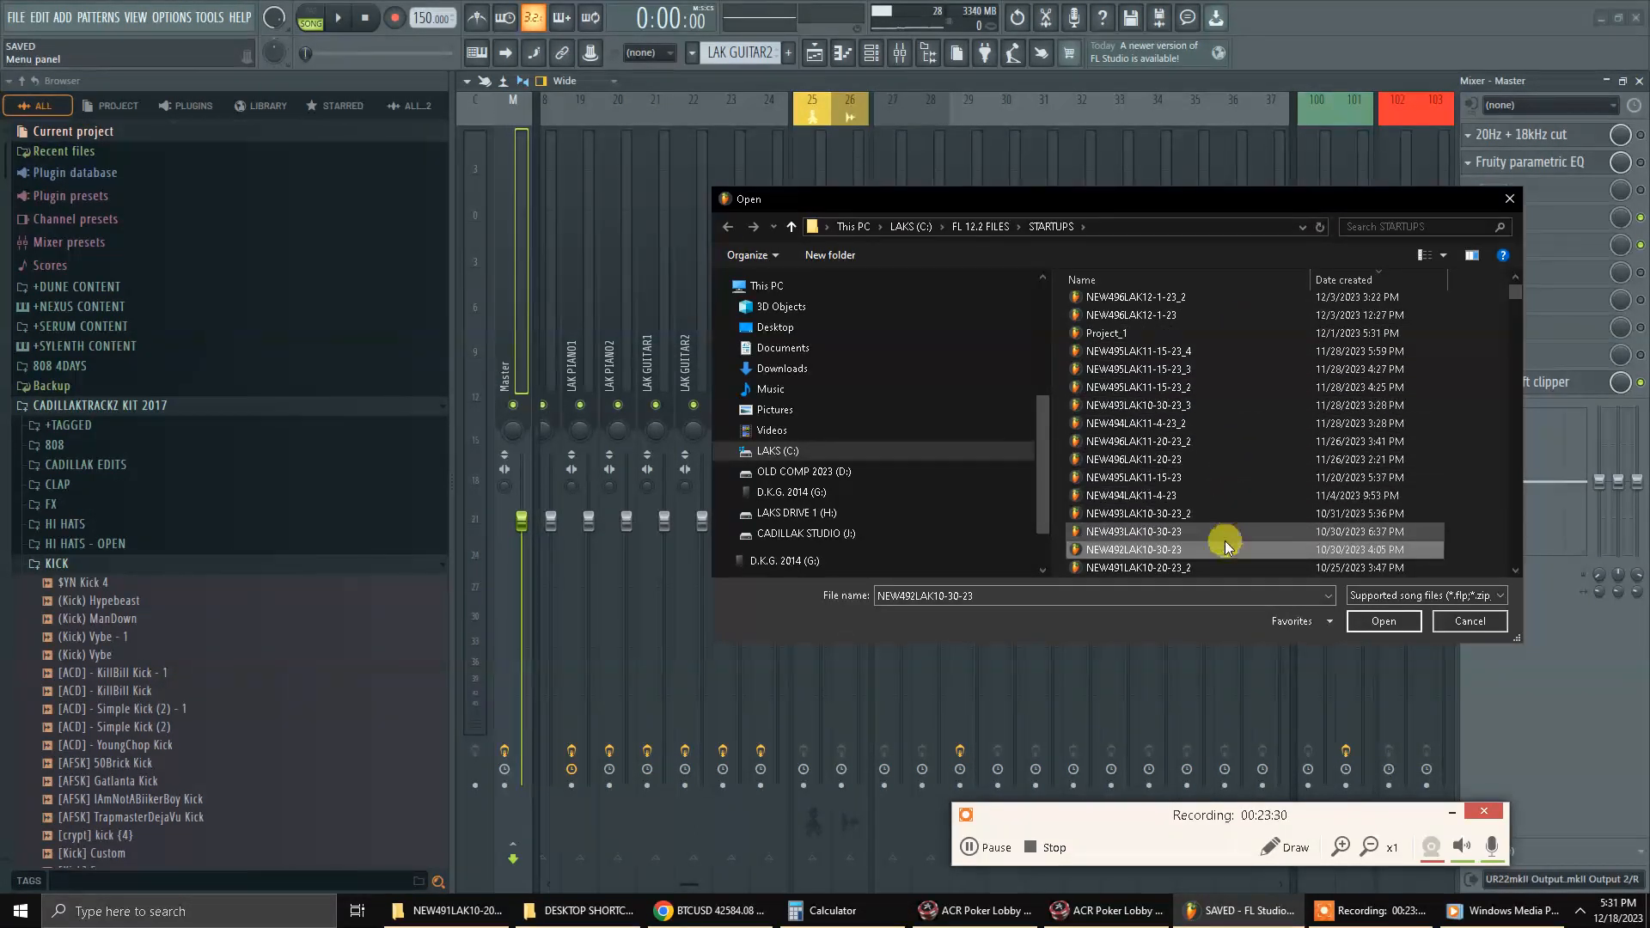
{"action": "scroll", "coordinate": [1202, 509], "scroll_direction": "down", "scroll_amount": 1}
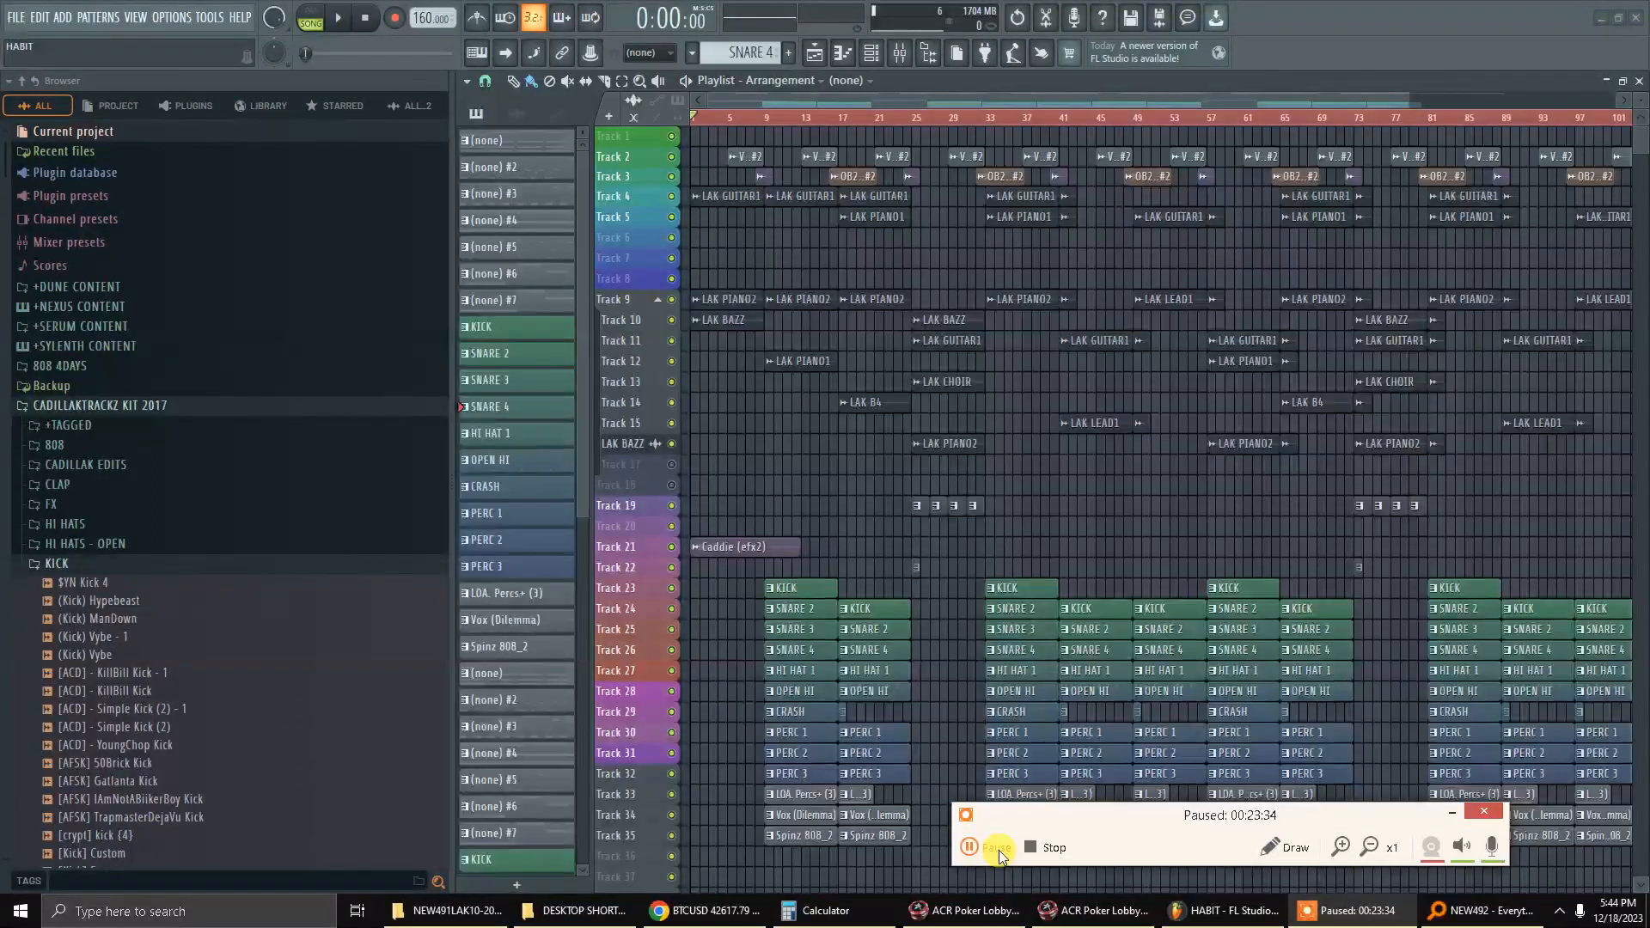
Minimize FL Studio and bring up the NEW492 search results in Everything.
{"action": "left_click", "coordinate": [968, 849]}
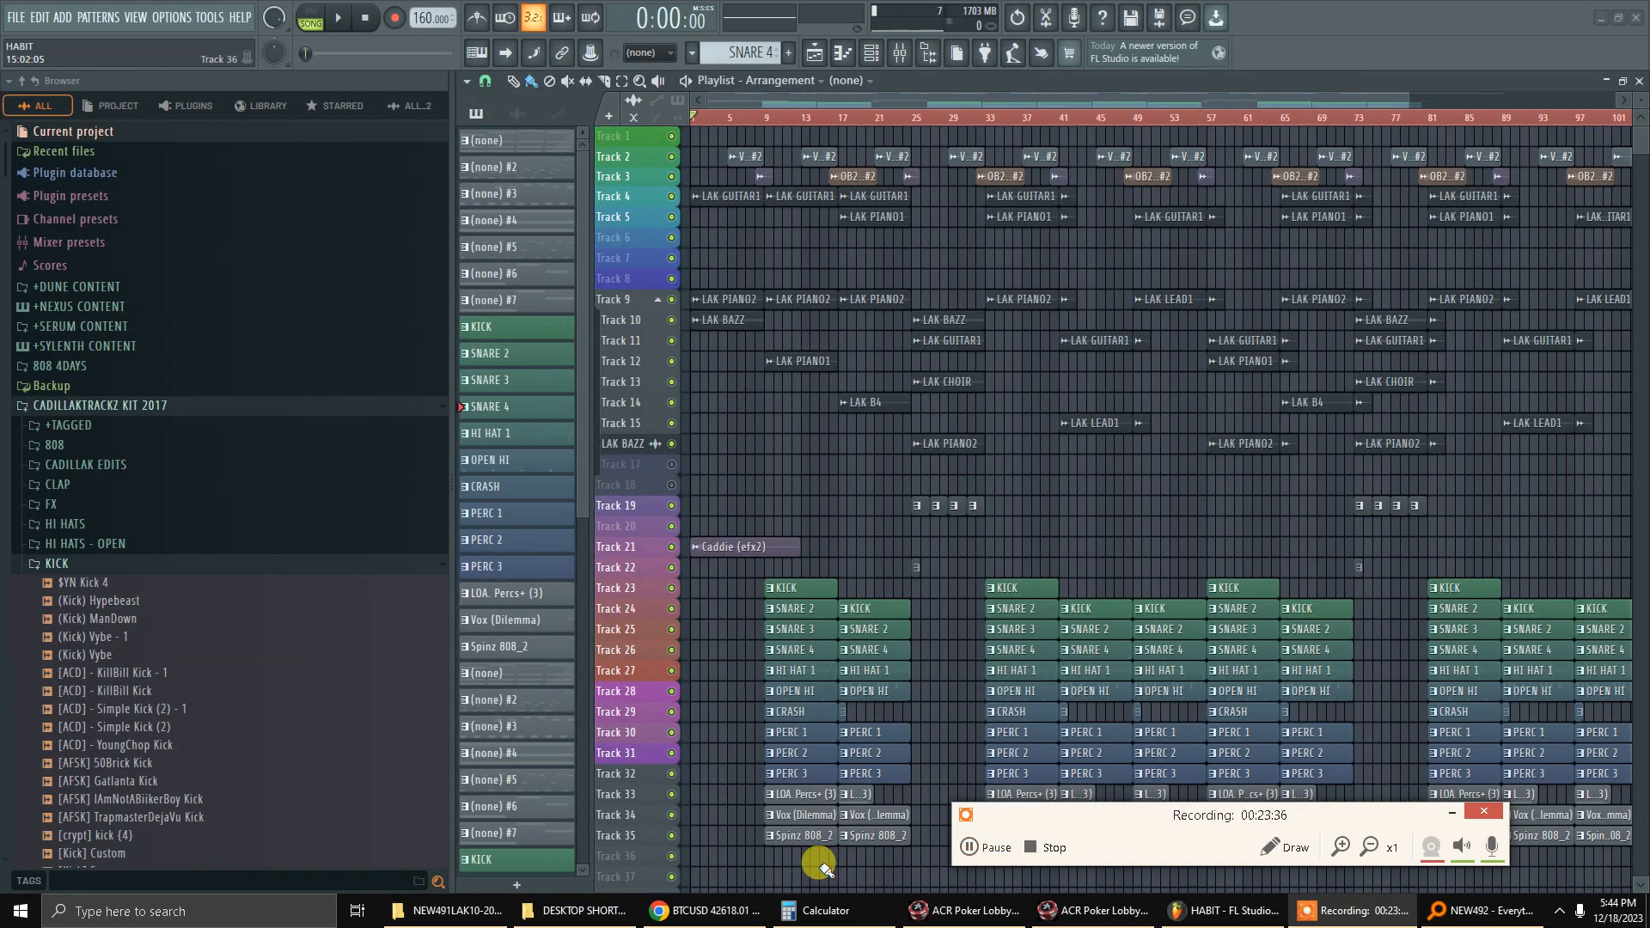
{"action": "left_click", "coordinate": [576, 911]}
{"action": "left_click", "coordinate": [614, 886]}
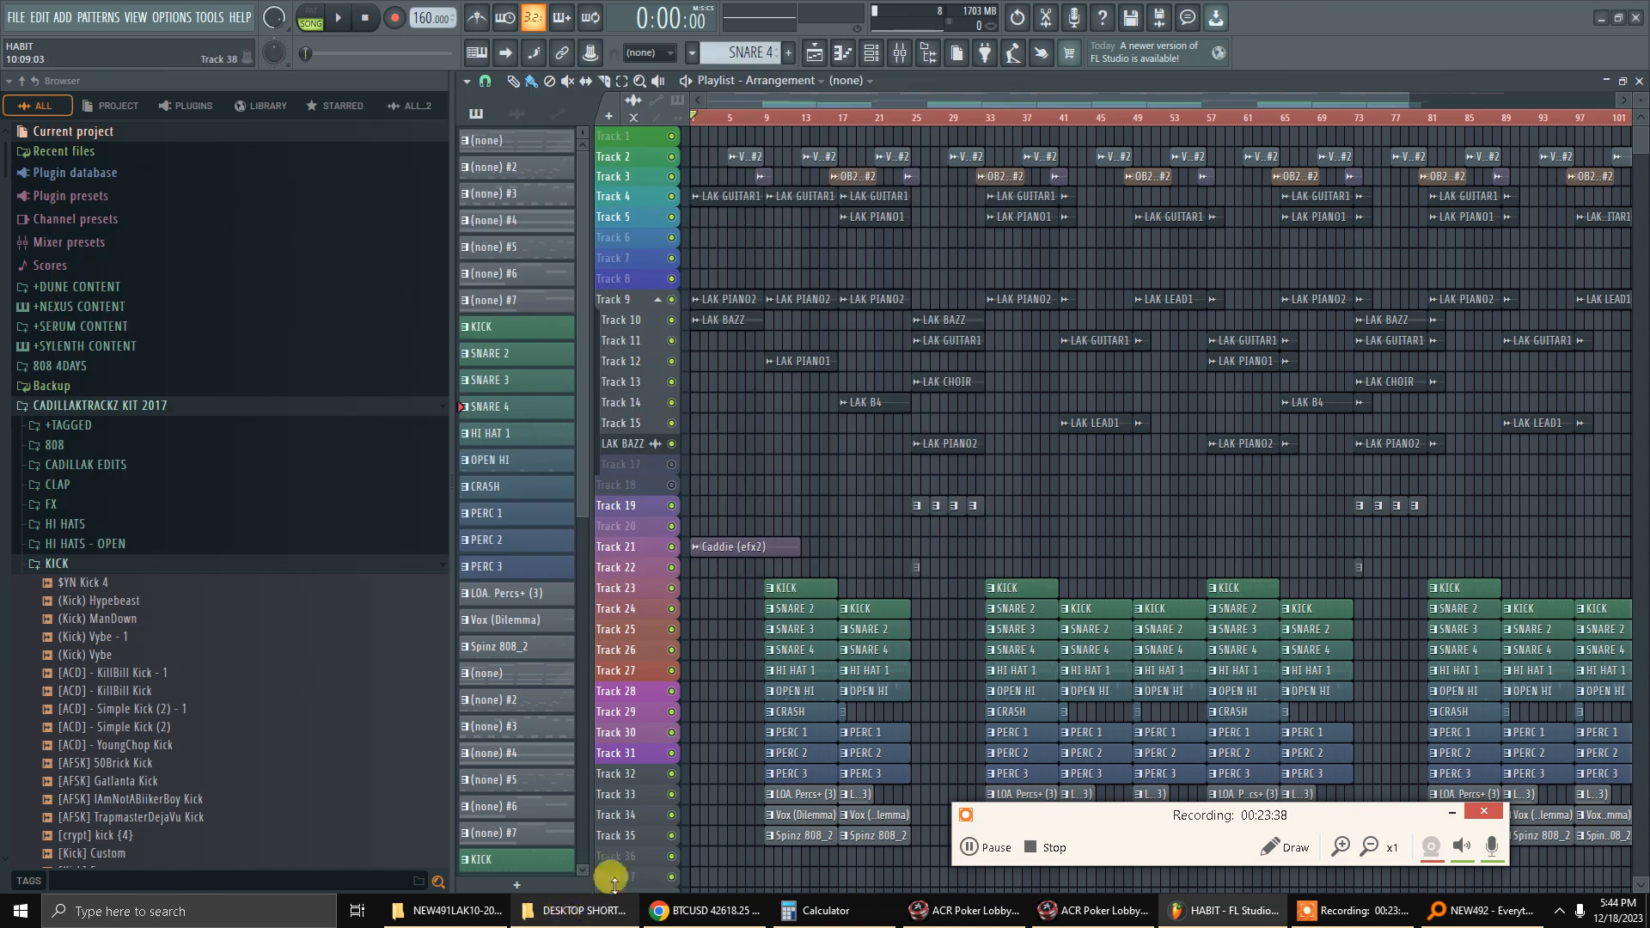
{"action": "left_click", "coordinate": [1597, 20]}
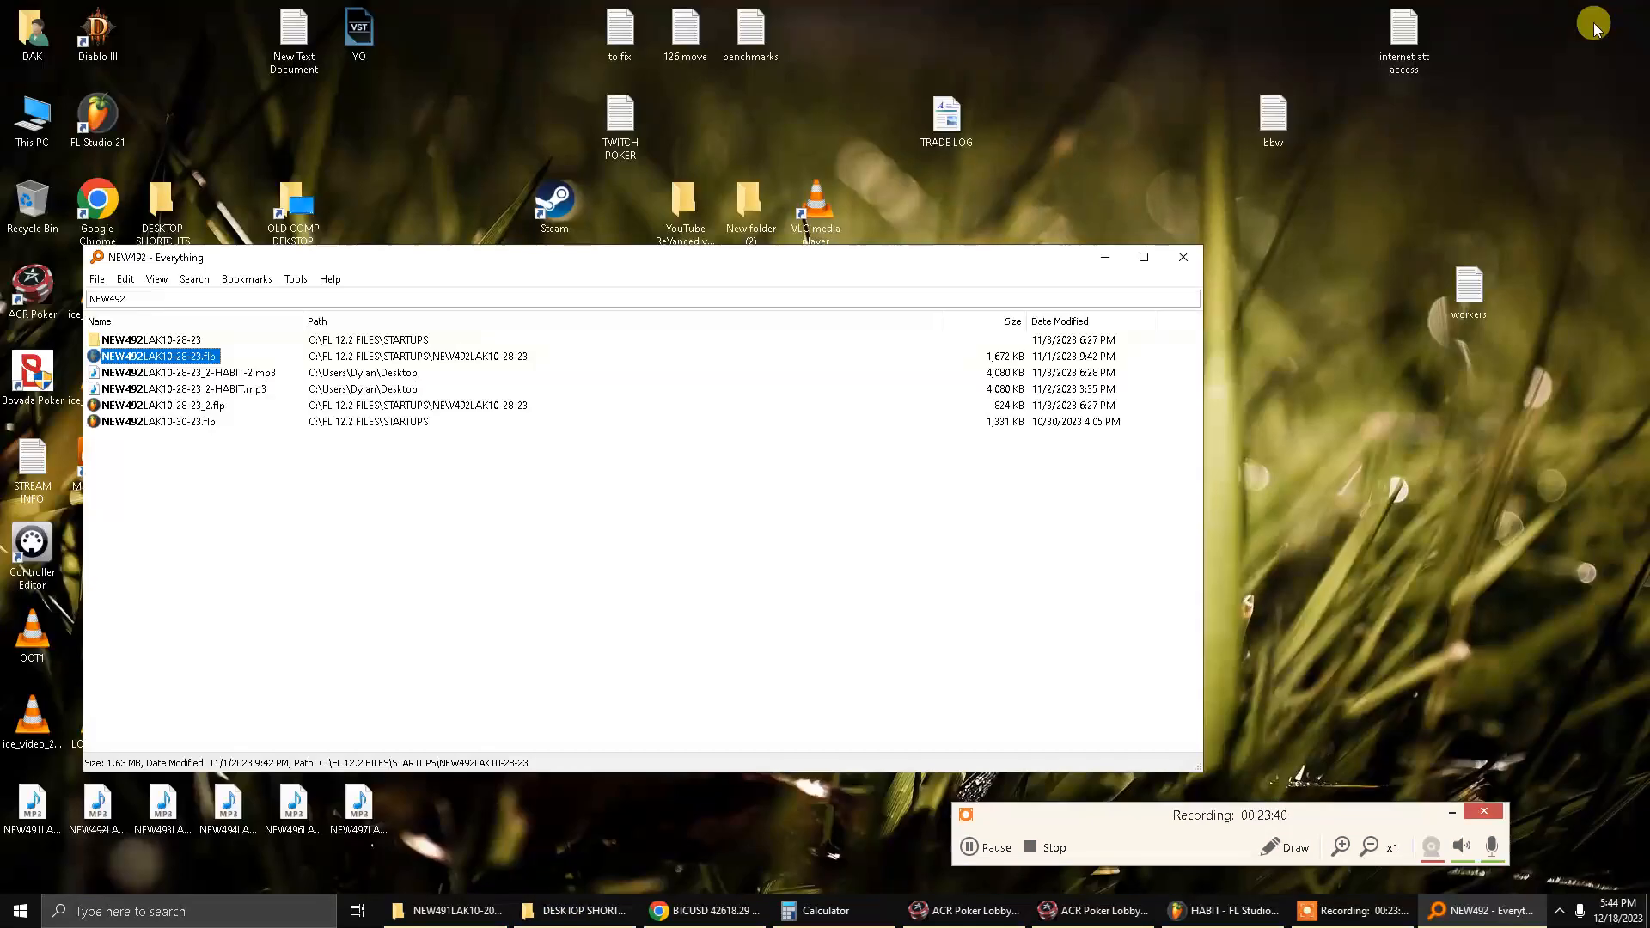
{"action": "left_click", "coordinate": [1496, 912]}
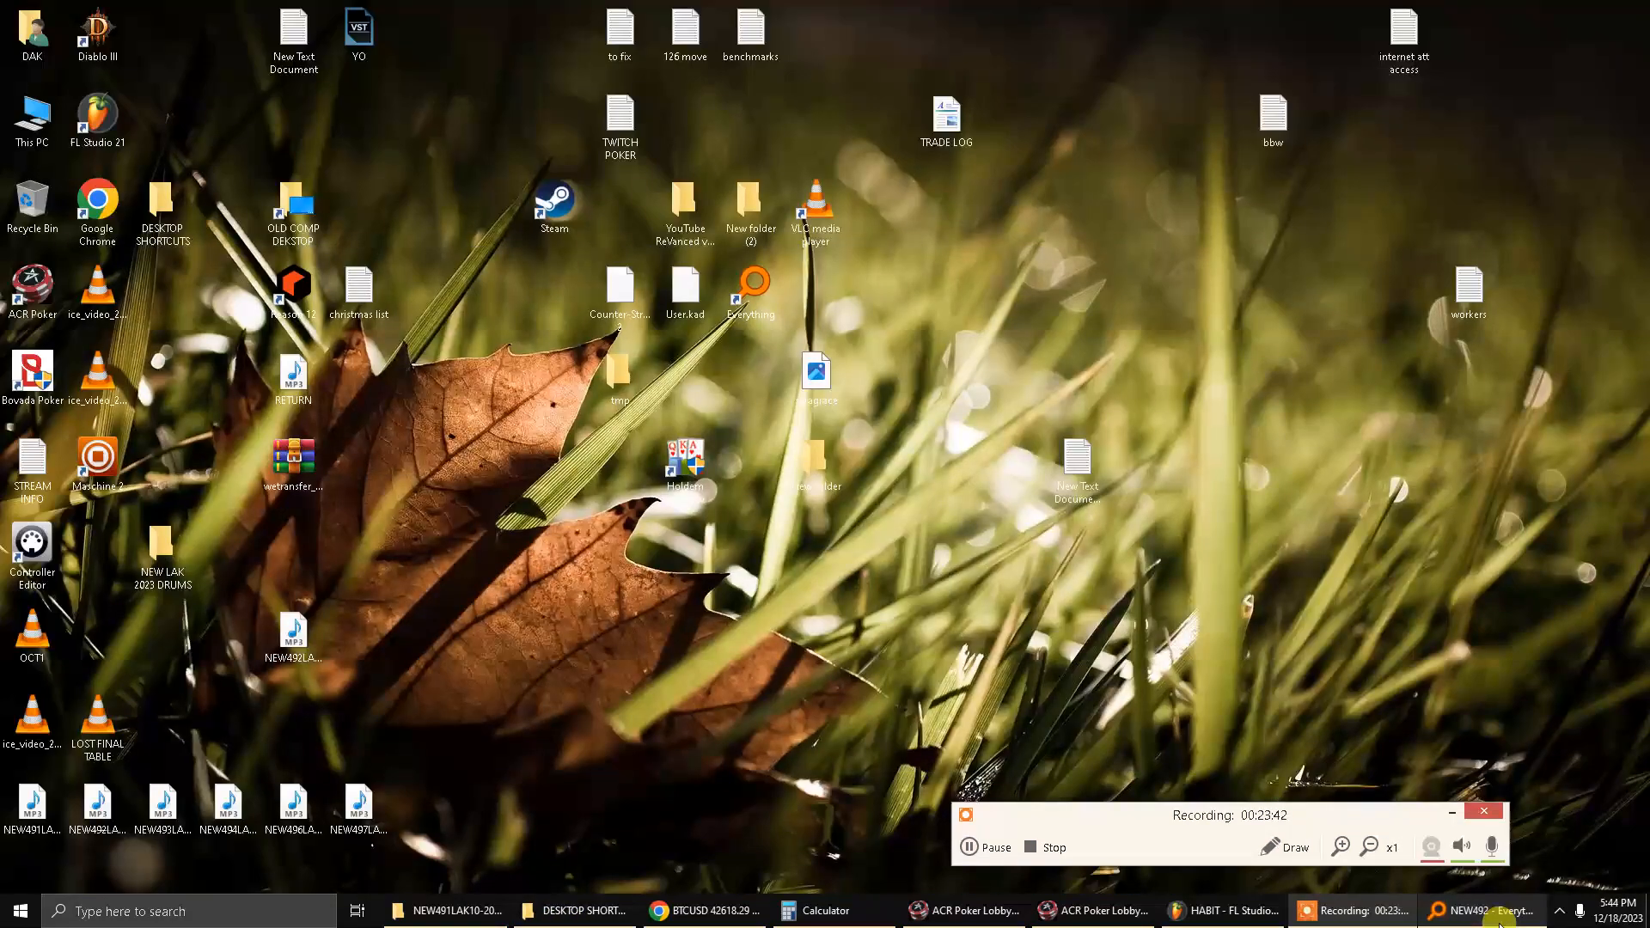
{"action": "left_click", "coordinate": [1498, 924]}
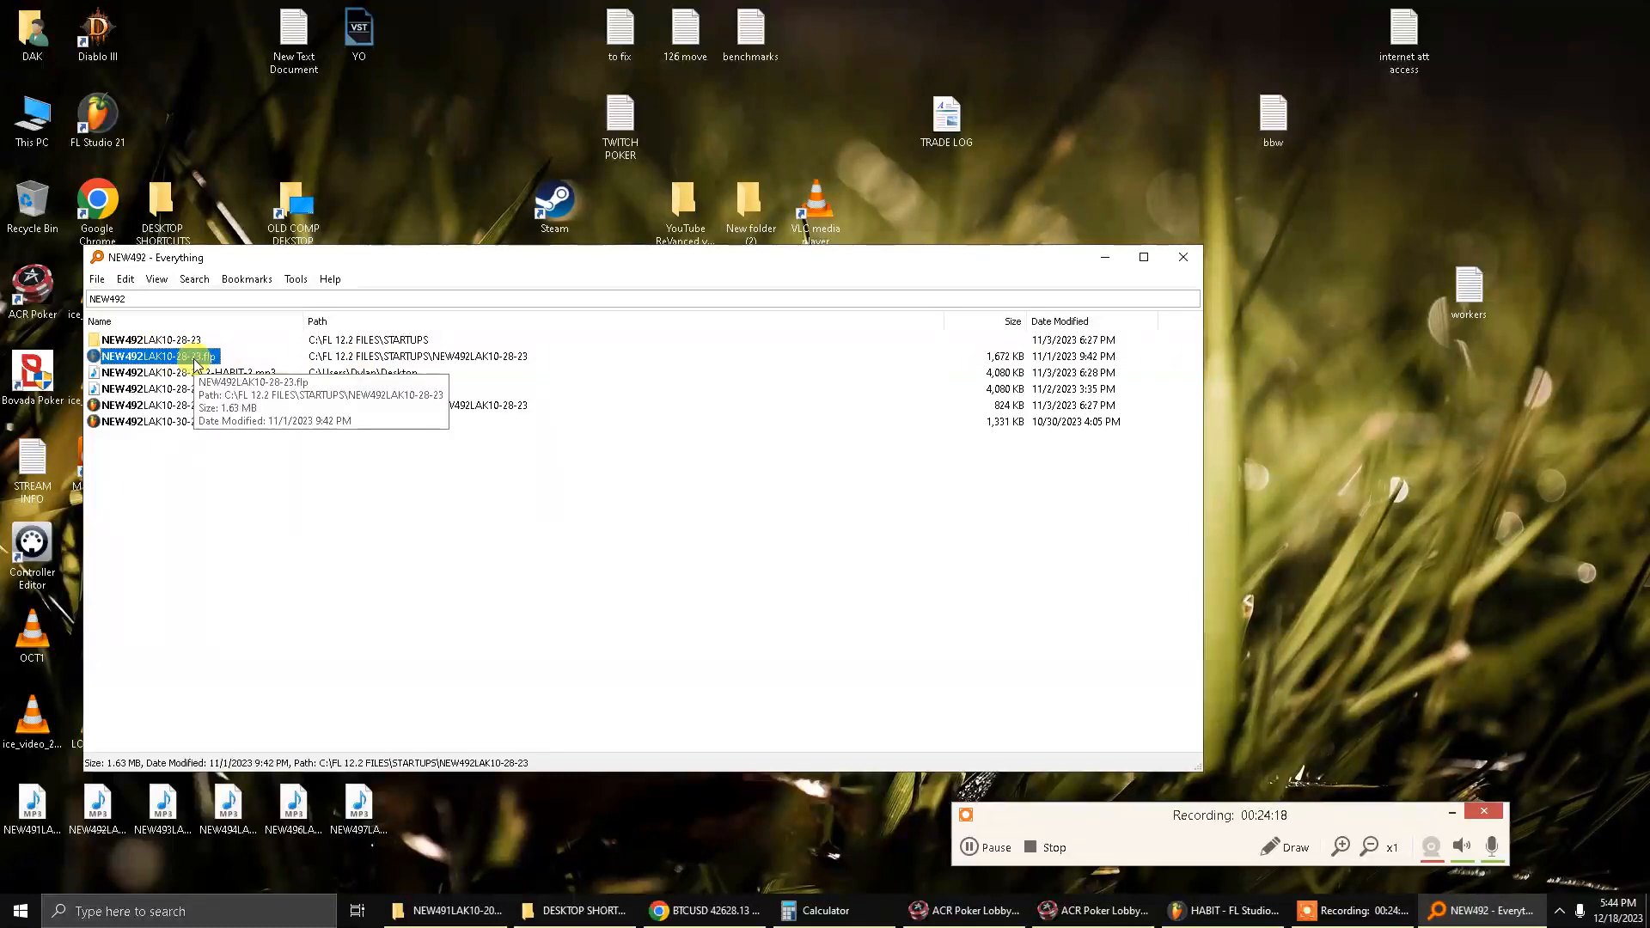
Play NEW492LAK10-28-23_2-HABIT-2.mp3 from the search results, then close the media player.
{"action": "double_click", "coordinate": [138, 376]}
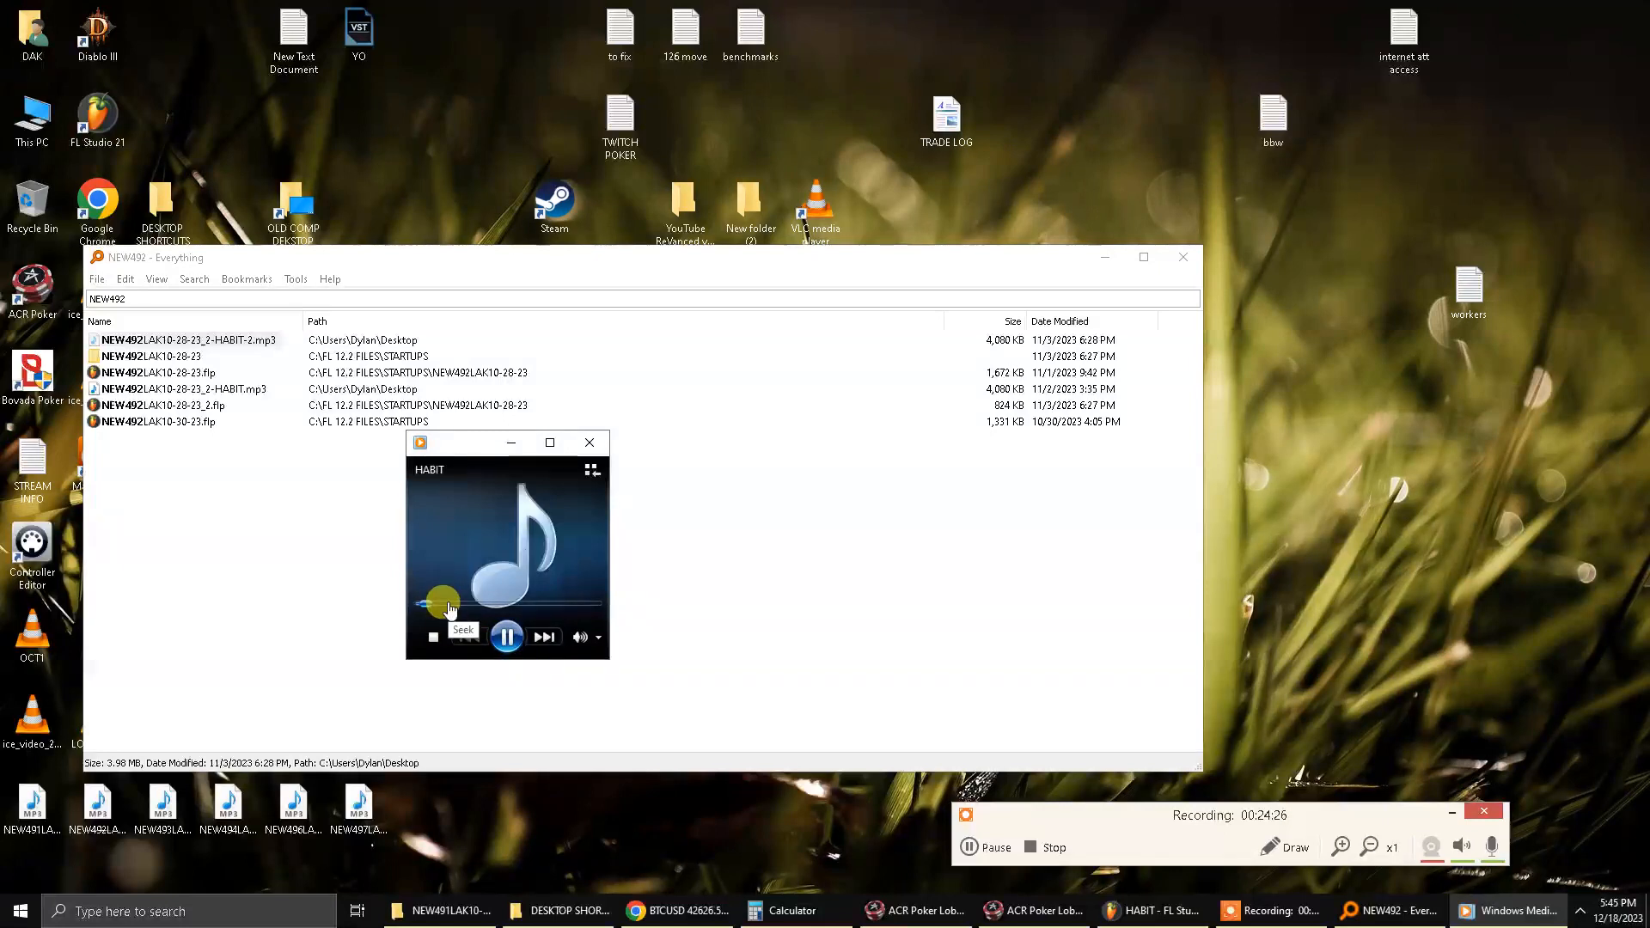
{"action": "mouse_move", "coordinate": [606, 646]}
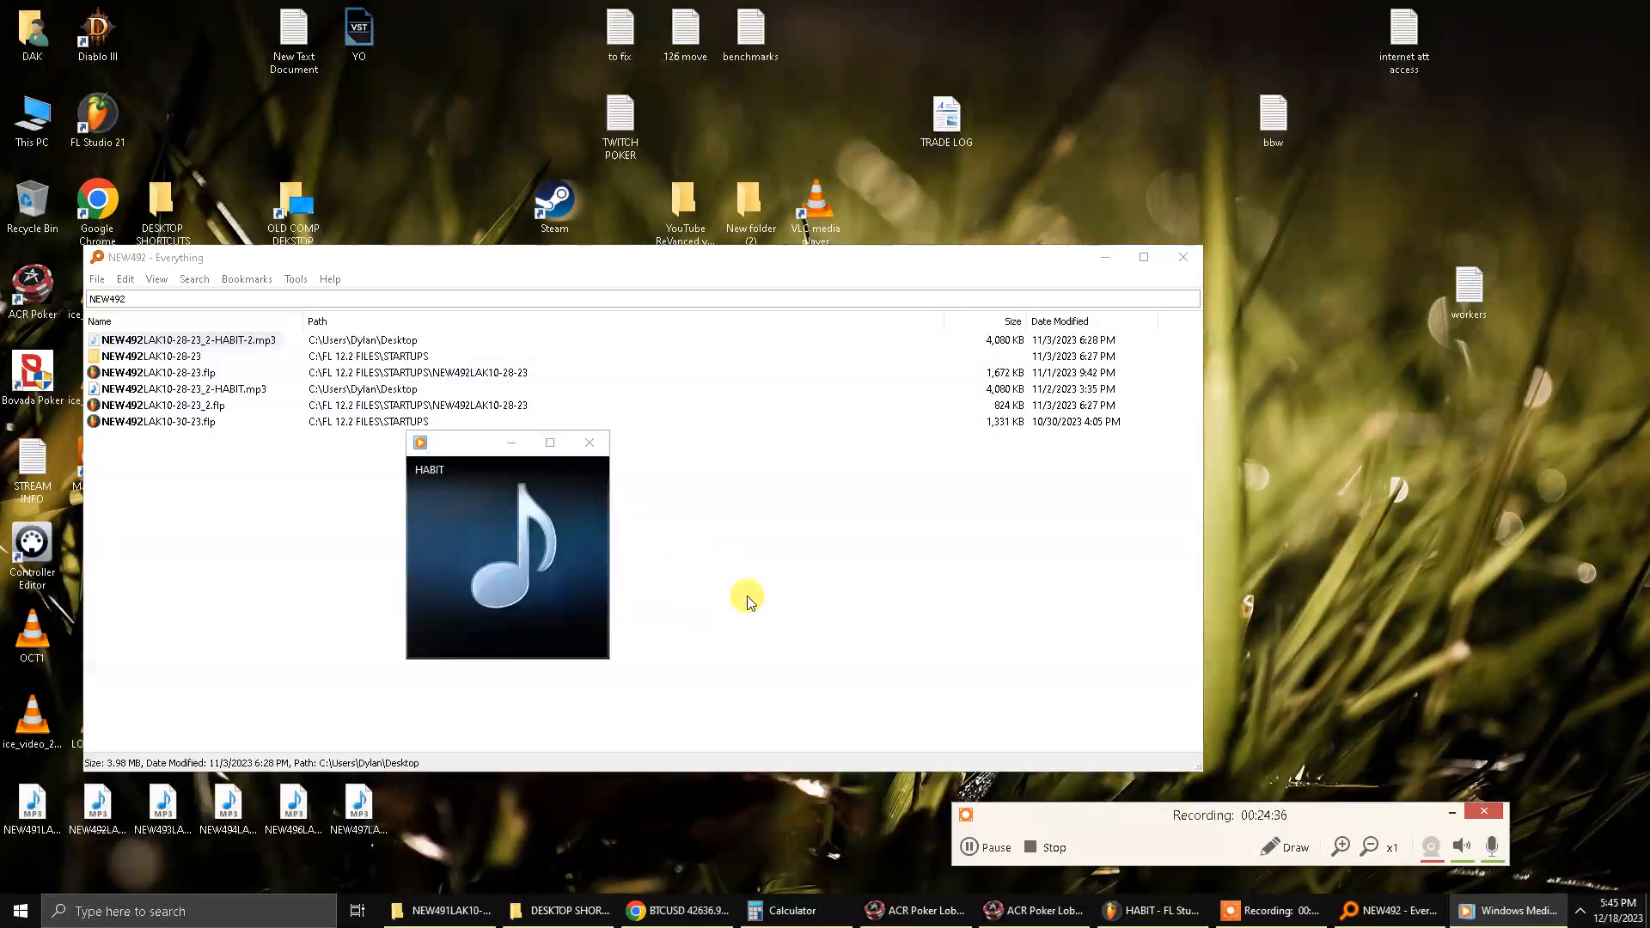
{"action": "mouse_move", "coordinate": [499, 637]}
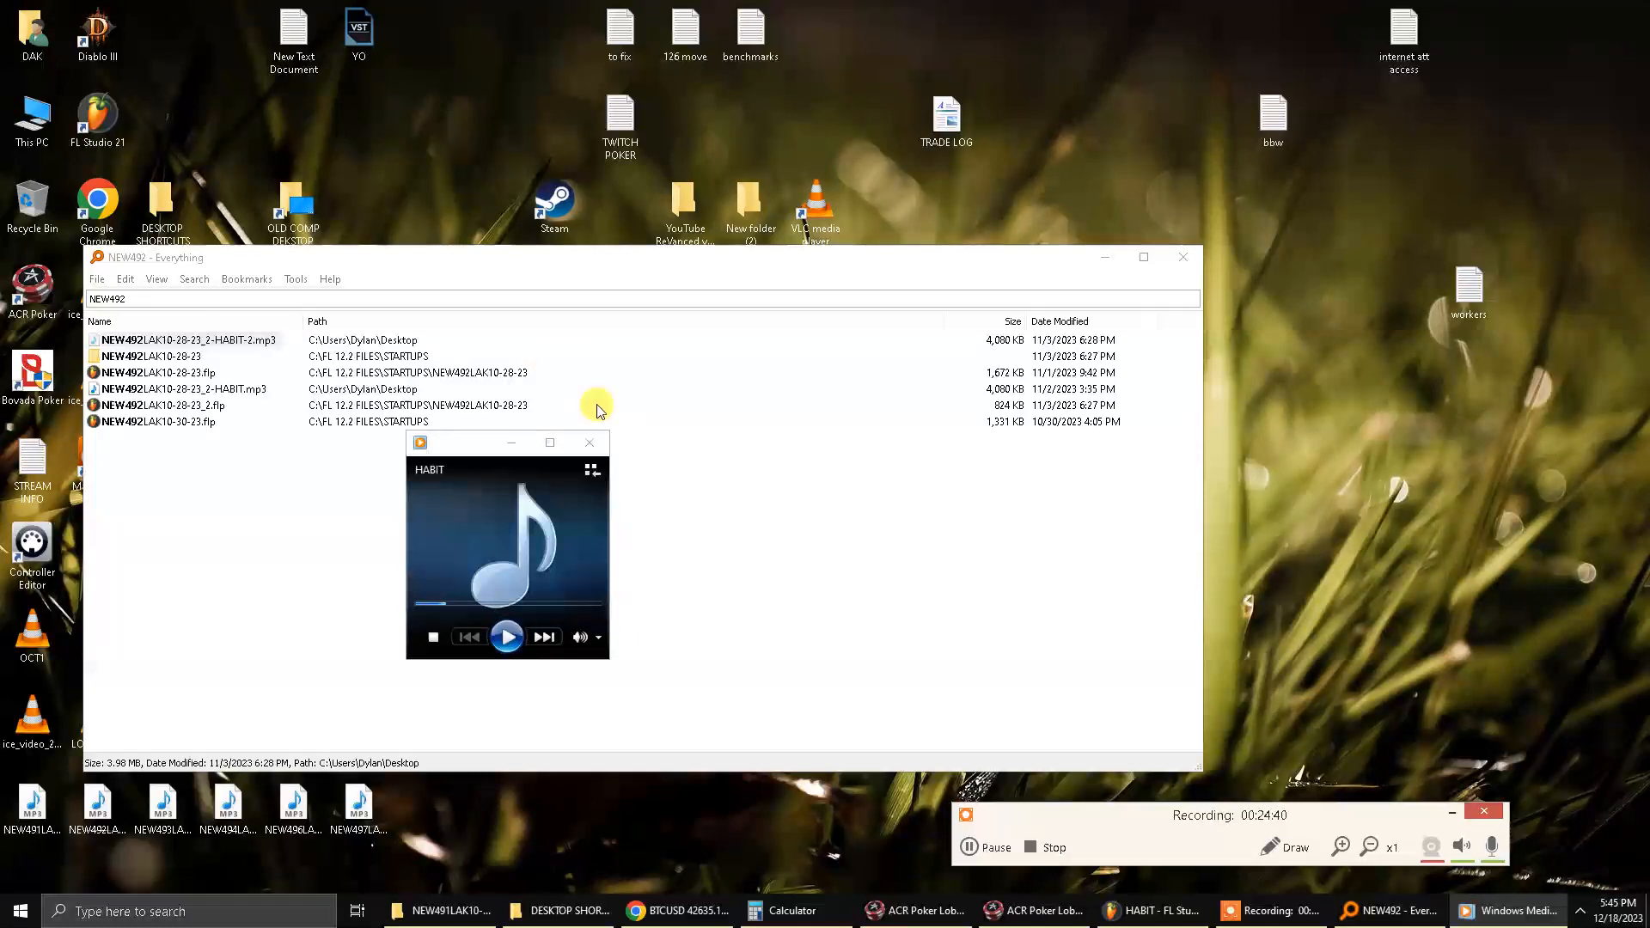
{"action": "left_click", "coordinate": [590, 442]}
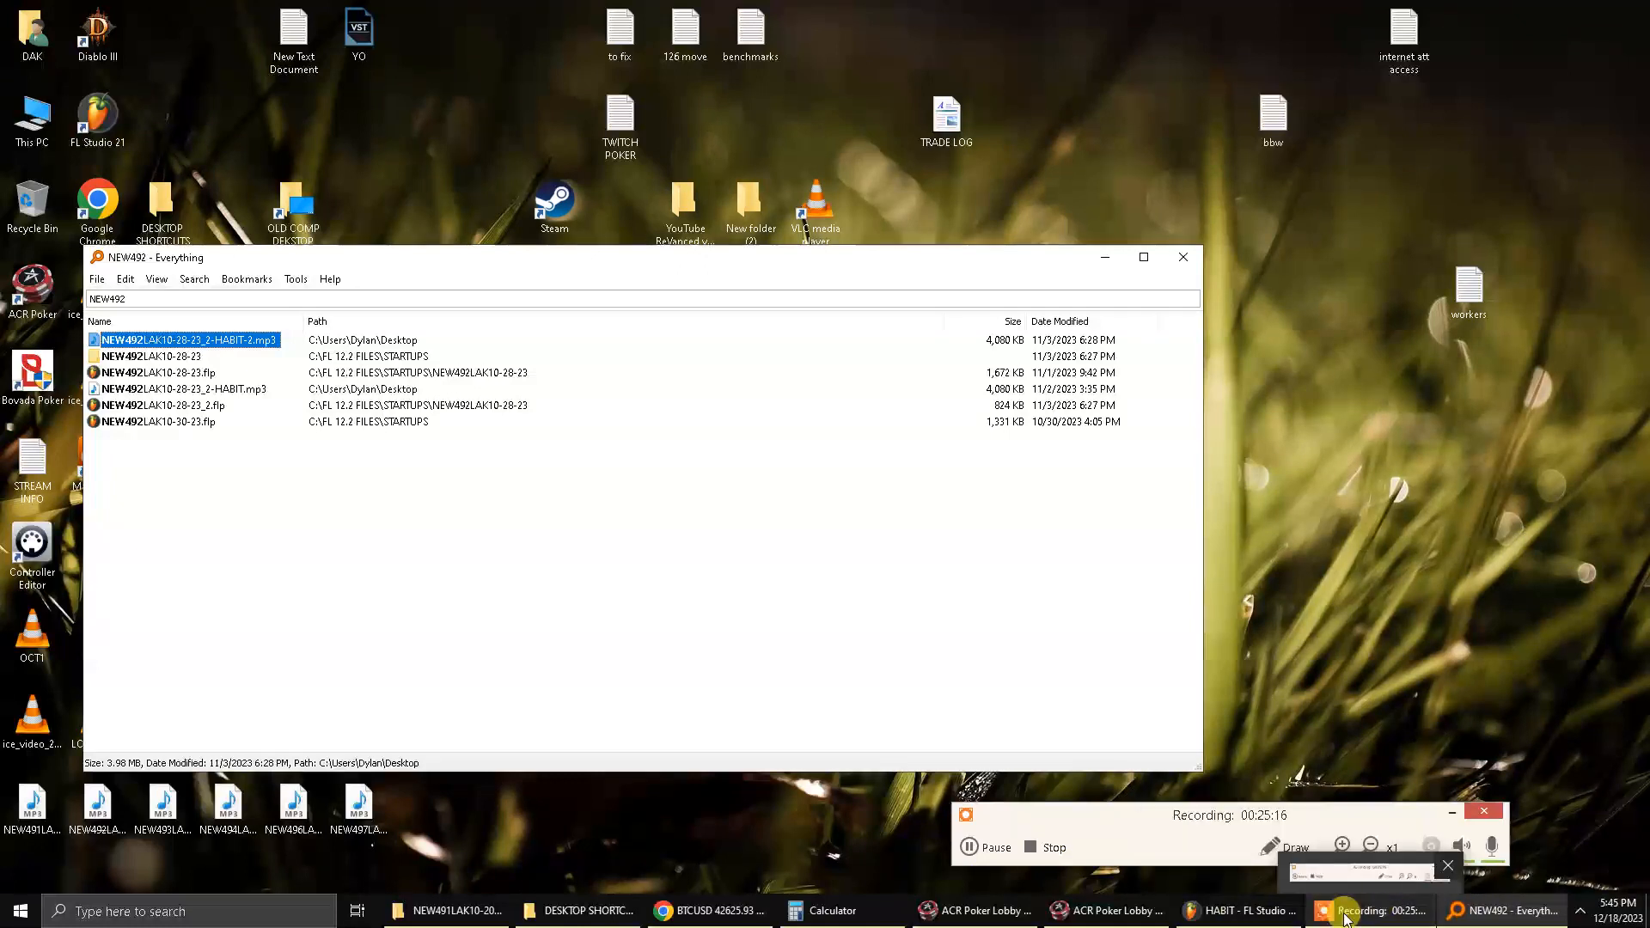
Switch back to FL Studio and open the MASCHINE (808) plugin from the channel rack.
{"action": "left_click", "coordinate": [1216, 921]}
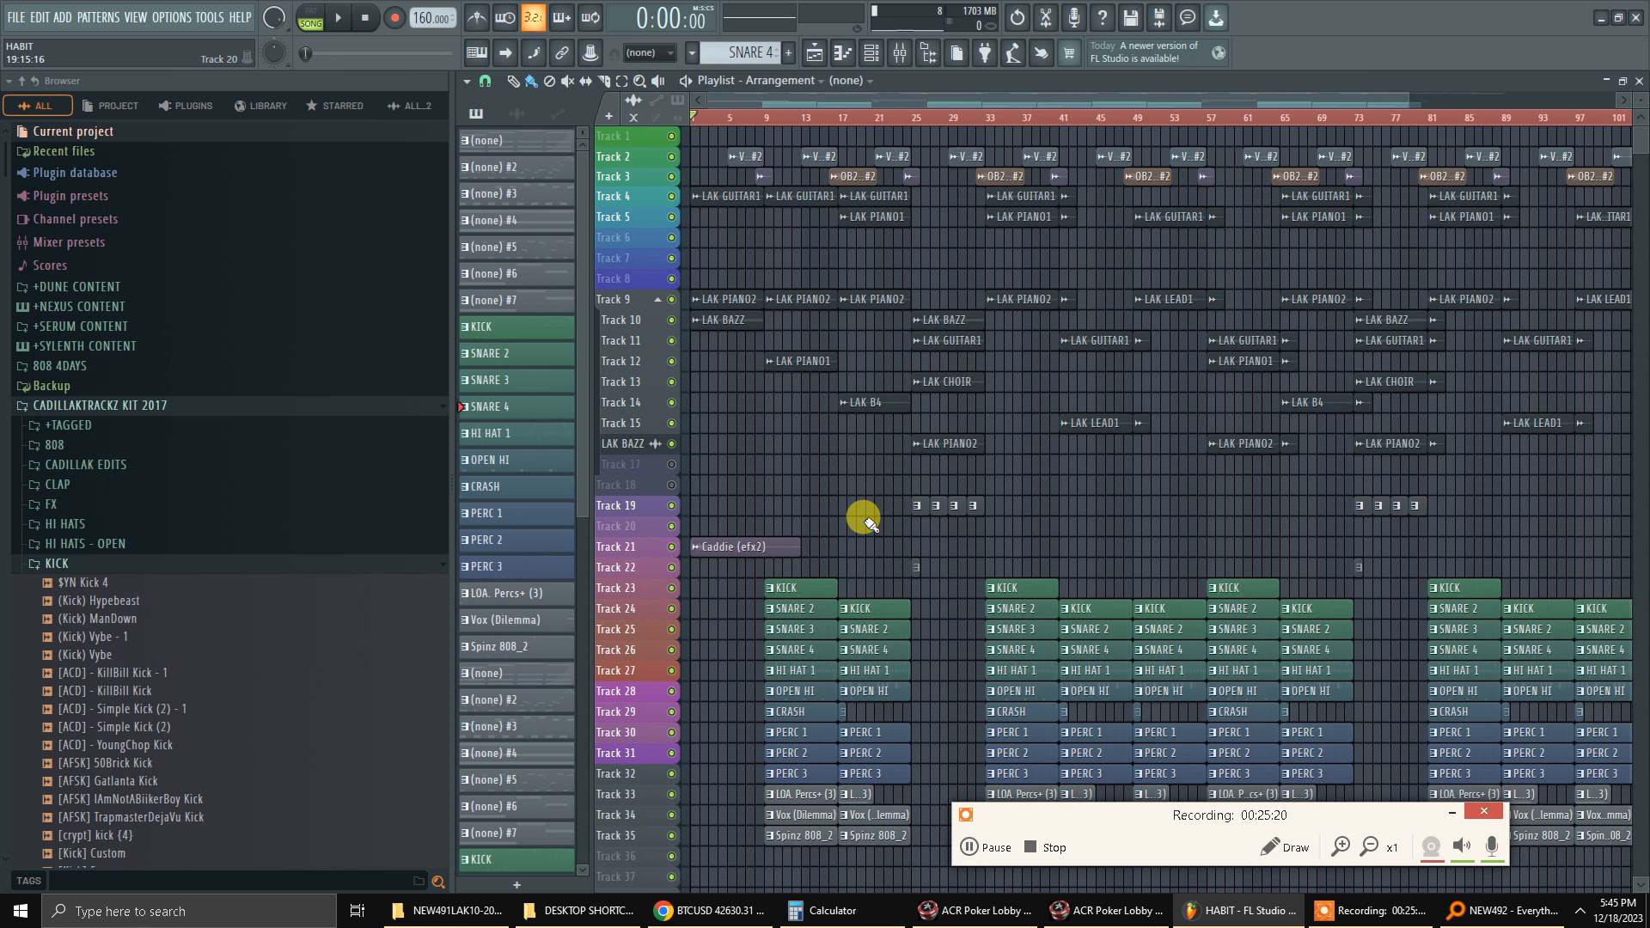
{"action": "key", "text": "F12"}
{"action": "key", "text": "F6"}
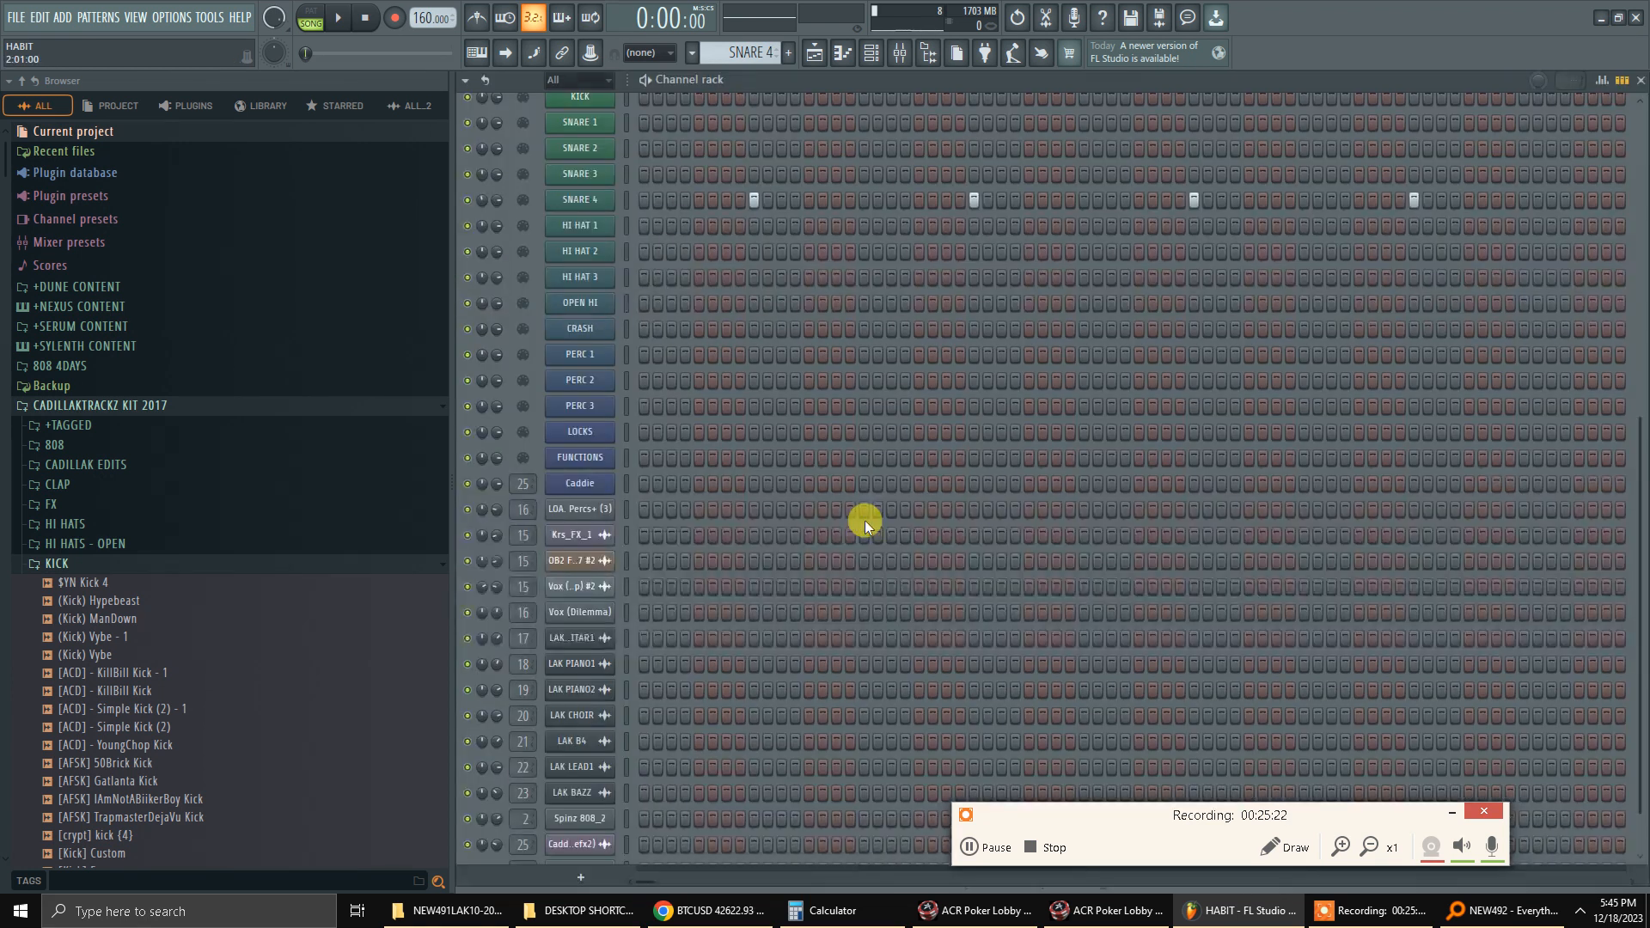
{"action": "scroll", "coordinate": [812, 372], "scroll_direction": "up", "scroll_amount": 5}
{"action": "scroll", "coordinate": [632, 251], "scroll_direction": "up", "scroll_amount": 1}
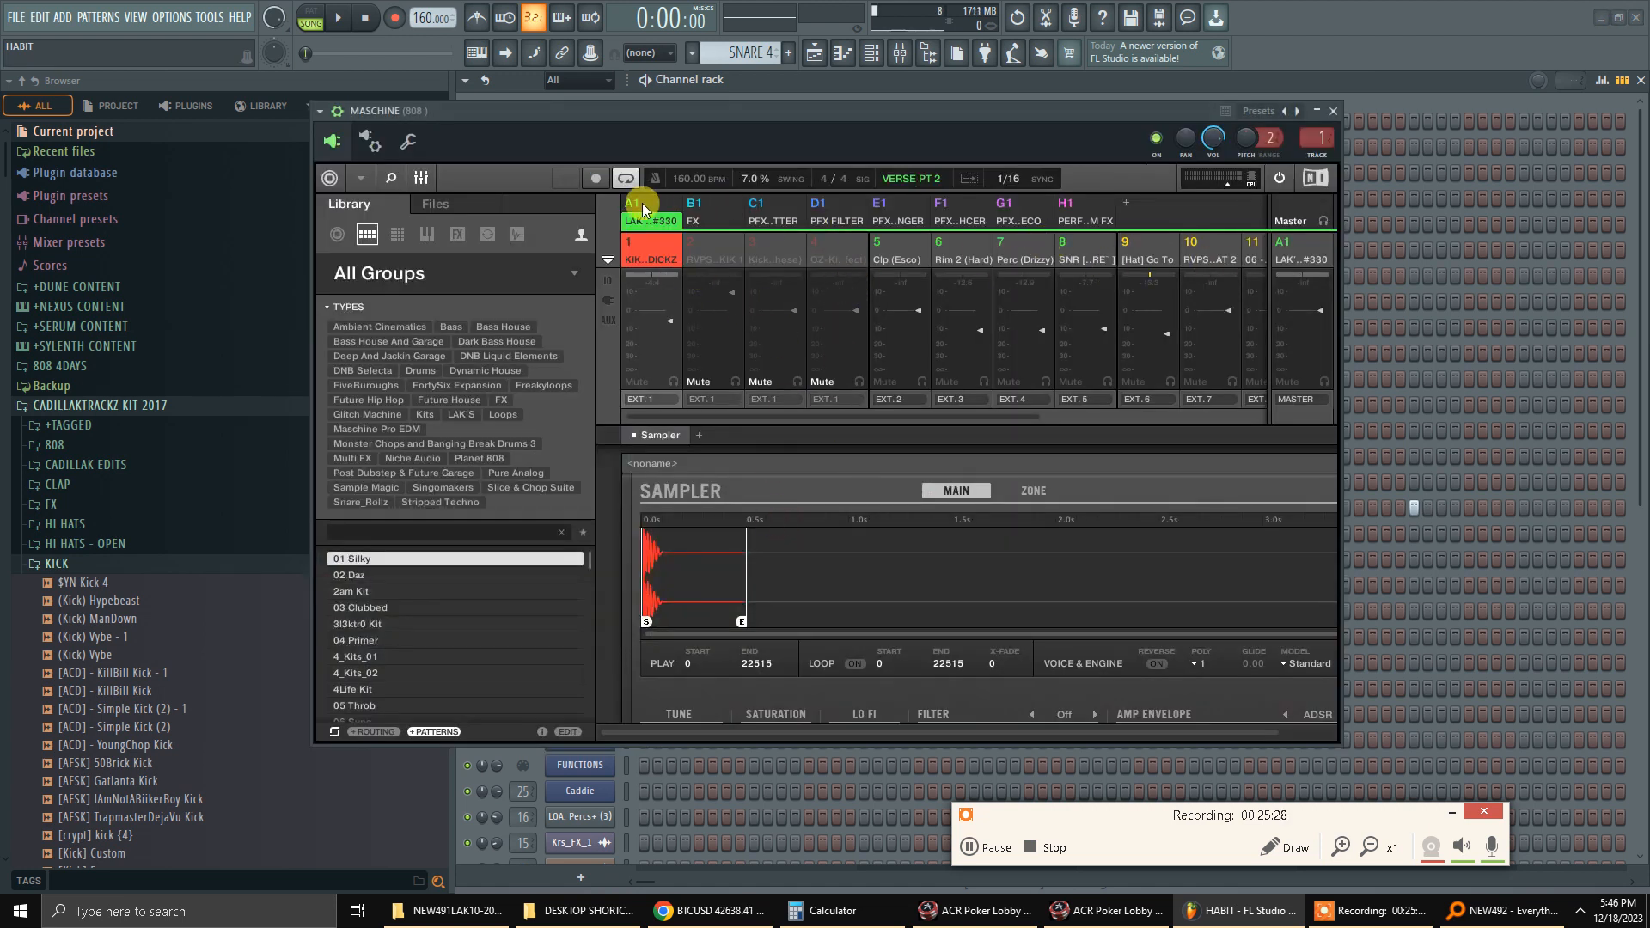
Switch the MASCHINE plugin to its arranger view, review the LAK'S KIT #330 sounds and briefly play the song.
{"action": "left_click", "coordinate": [426, 178]}
{"action": "scroll", "coordinate": [1030, 655], "scroll_direction": "down", "scroll_amount": 2}
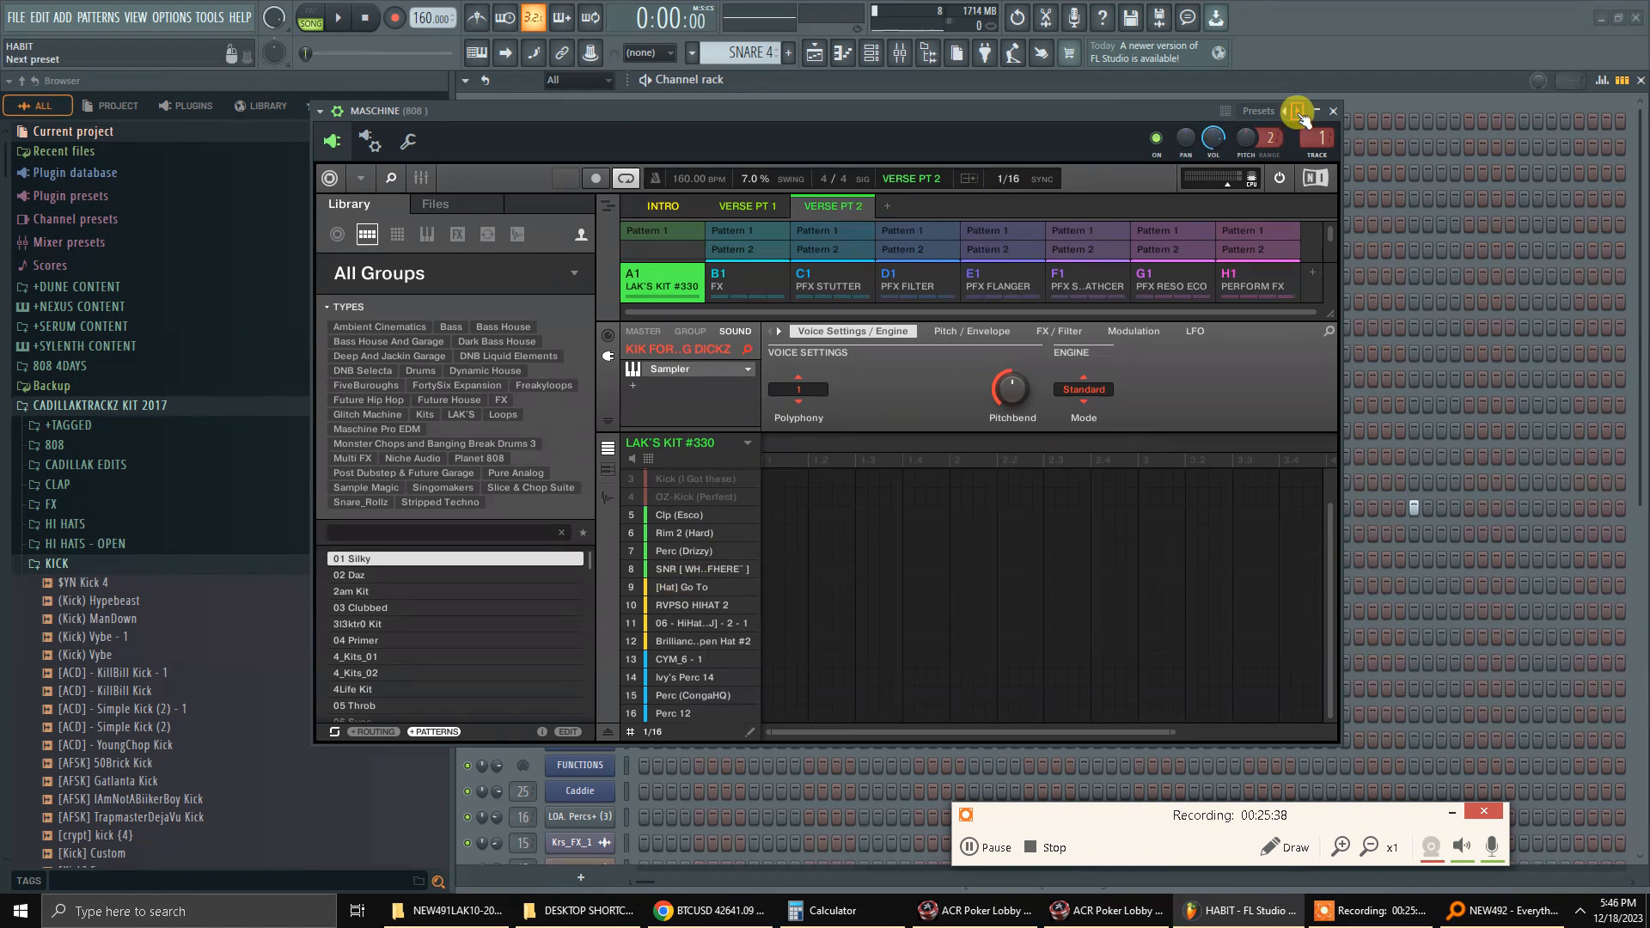
{"action": "left_click", "coordinate": [343, 18]}
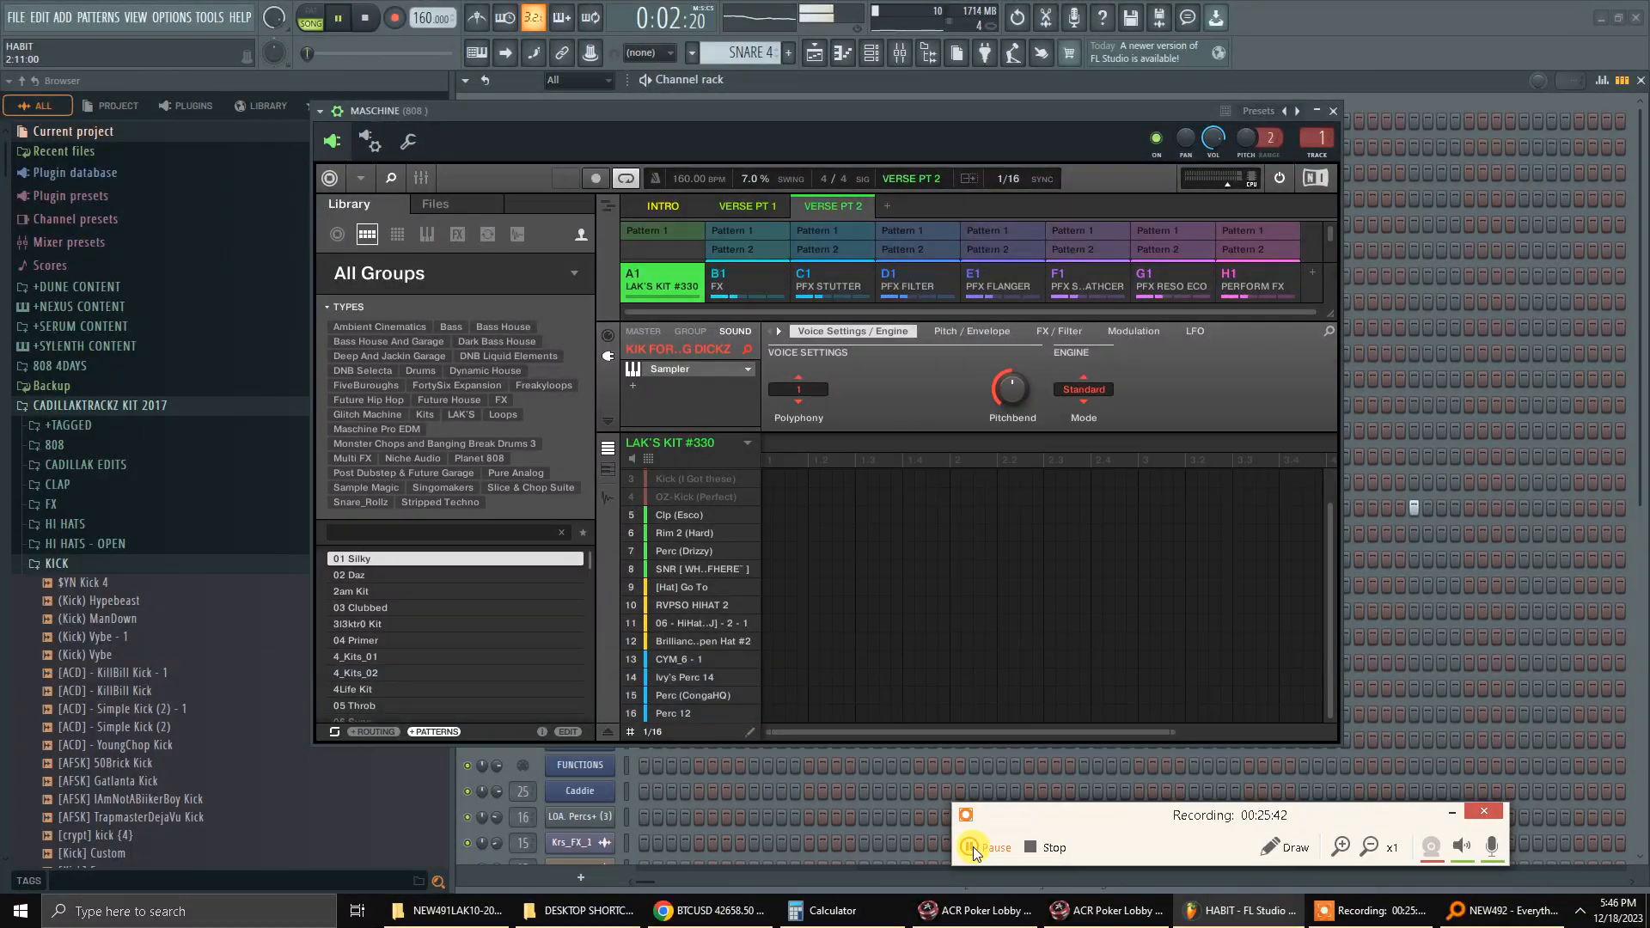
{"action": "left_click", "coordinate": [365, 19]}
{"action": "left_click", "coordinate": [997, 847]}
{"action": "left_click", "coordinate": [997, 847]}
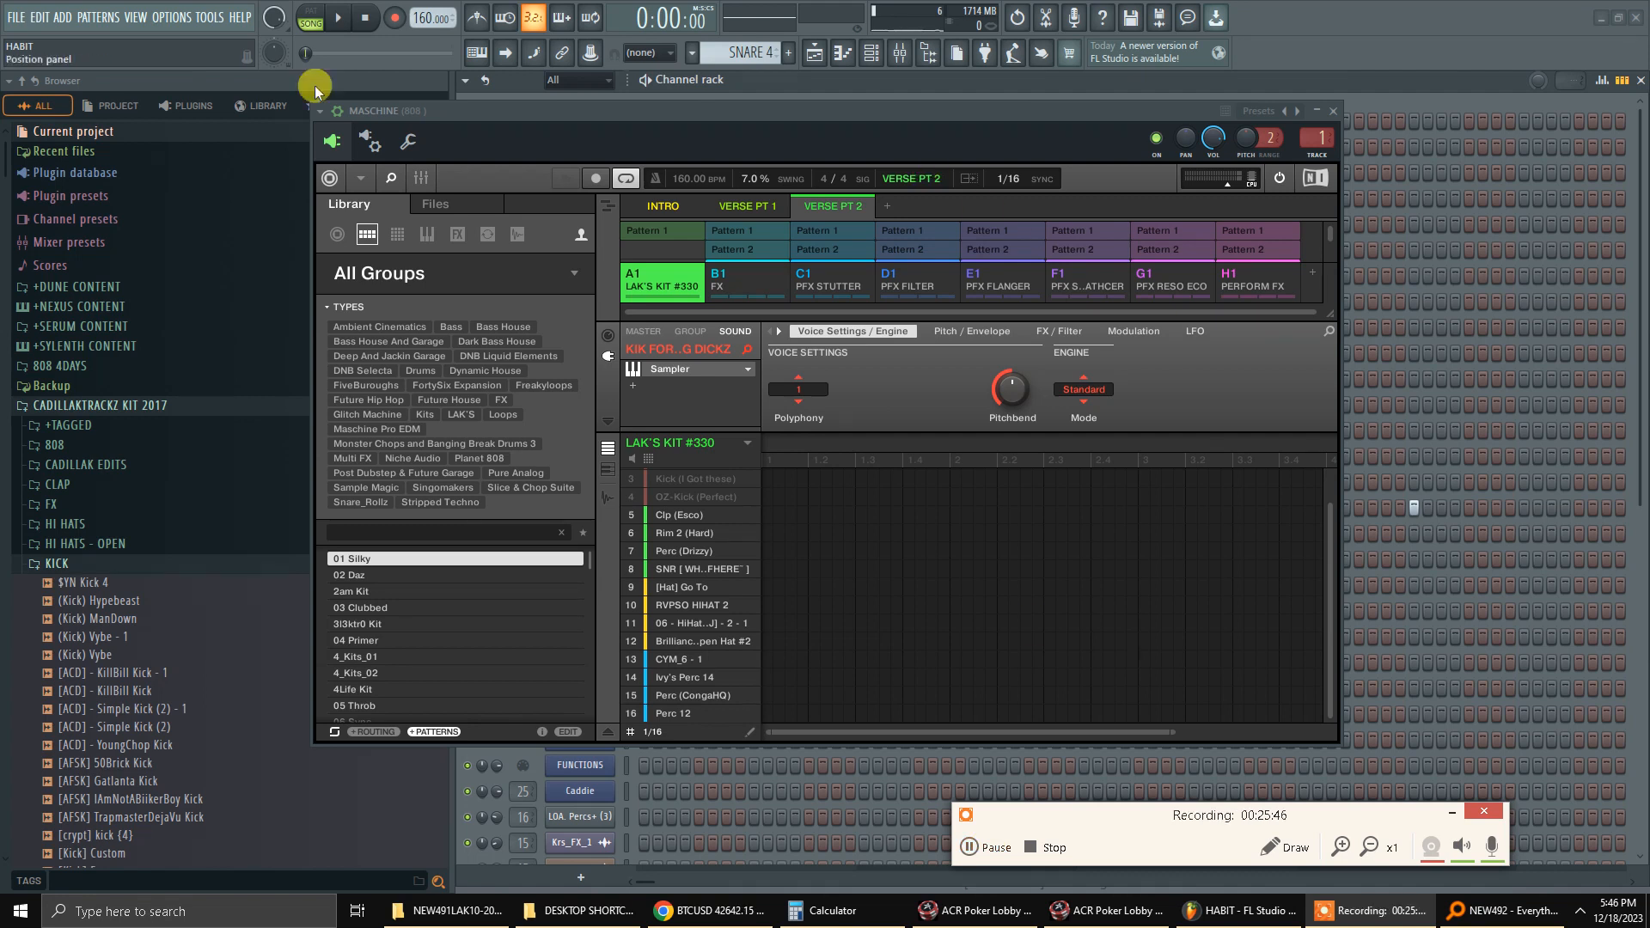
Restart song playback, close the MASCHINE plugin and look over the channel rack, the mixer and the playlist.
{"action": "left_click", "coordinate": [337, 19]}
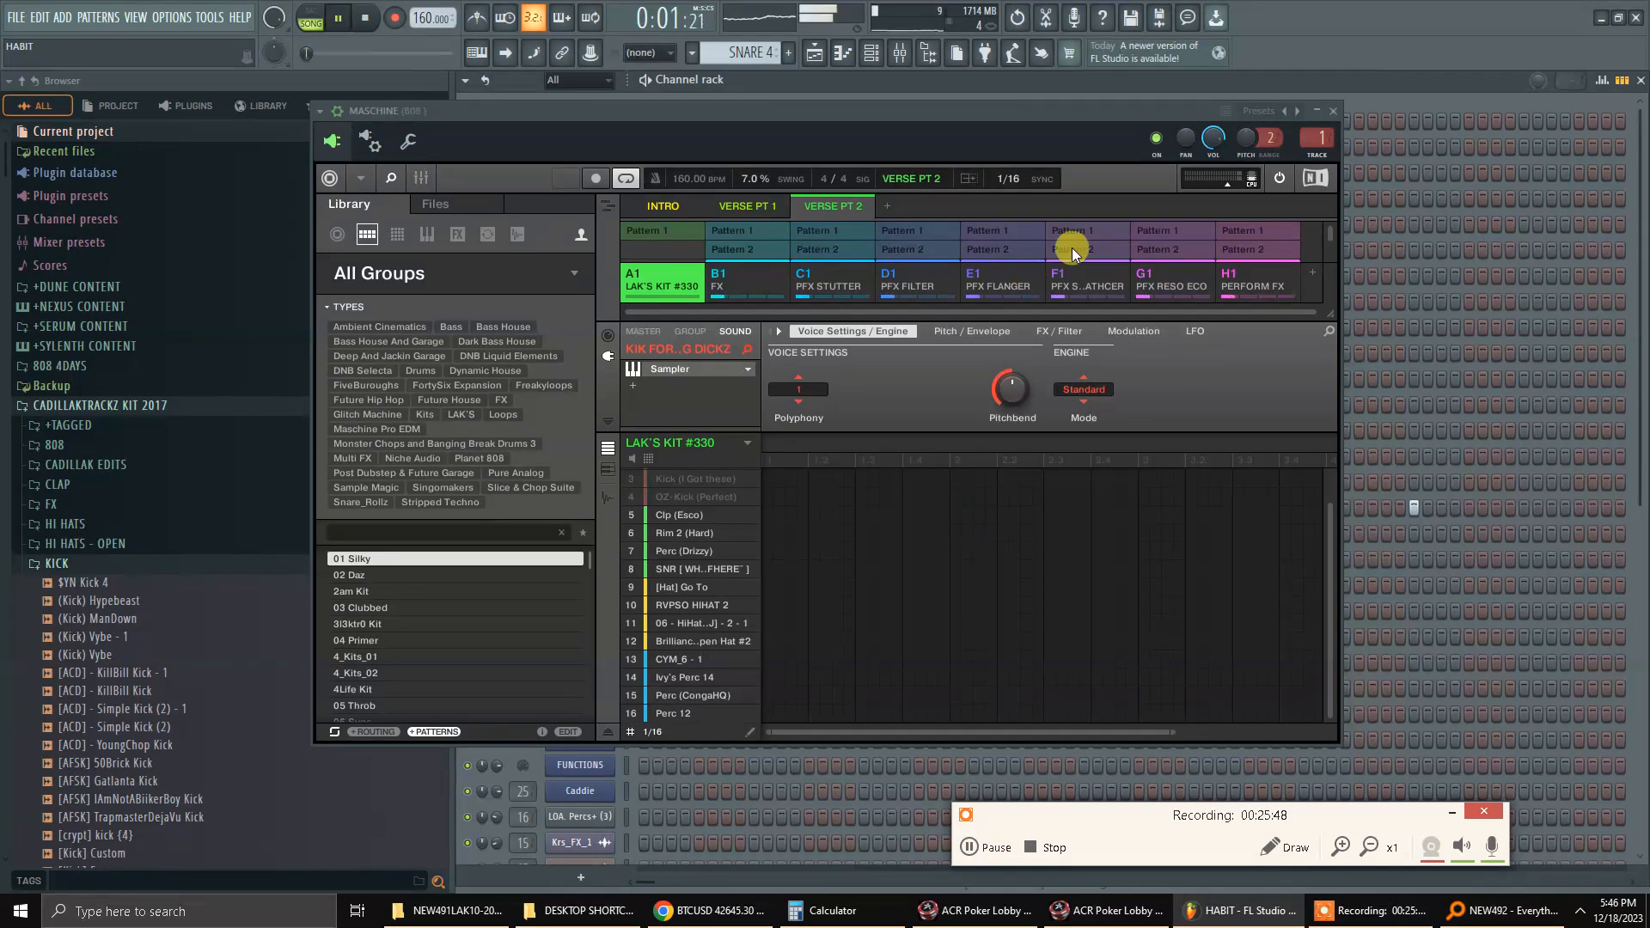
{"action": "left_click", "coordinate": [1339, 114]}
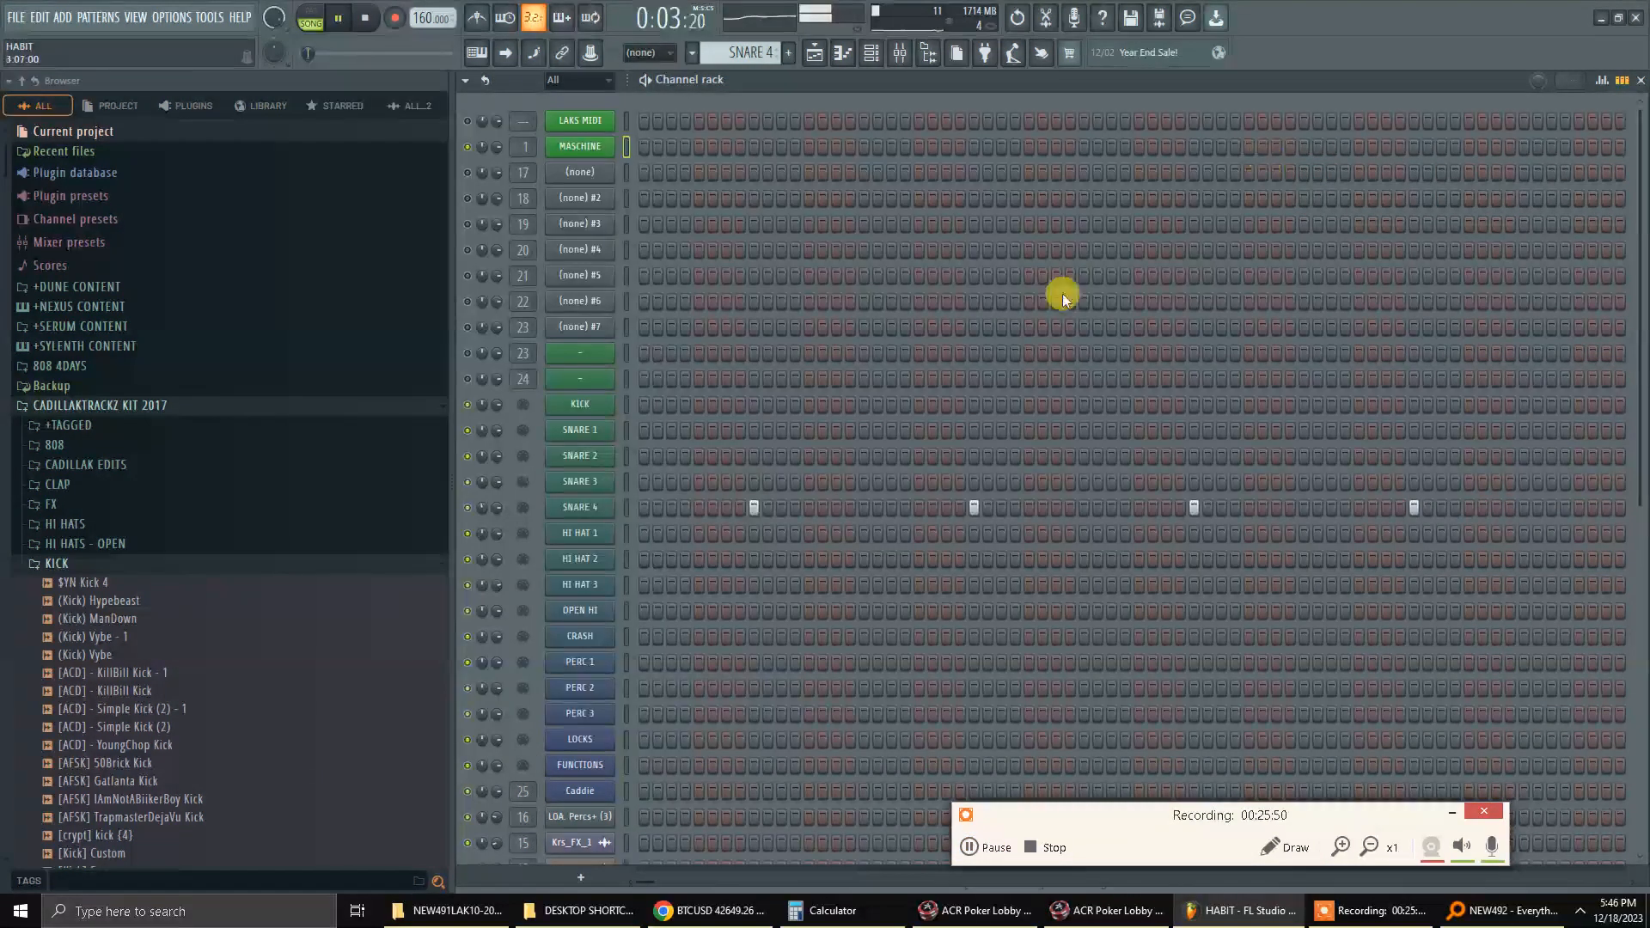
{"action": "scroll", "coordinate": [1011, 347], "scroll_direction": "down", "scroll_amount": 5}
{"action": "scroll", "coordinate": [1011, 346], "scroll_direction": "down", "scroll_amount": 3}
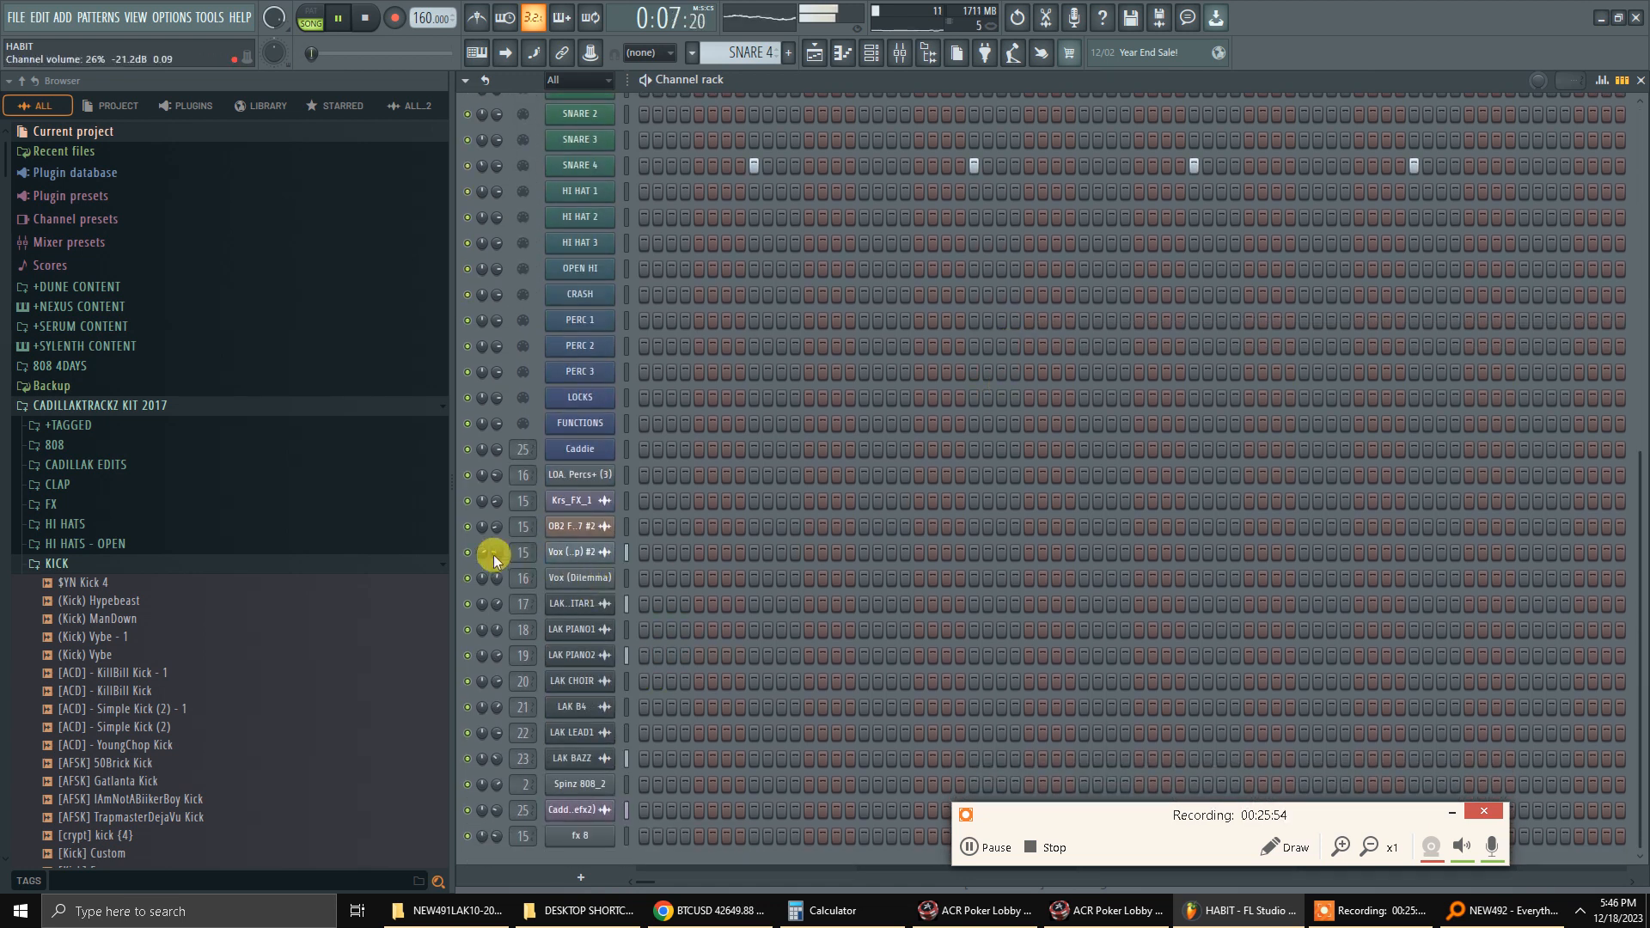
{"action": "scroll", "coordinate": [831, 524], "scroll_direction": "up", "scroll_amount": 7}
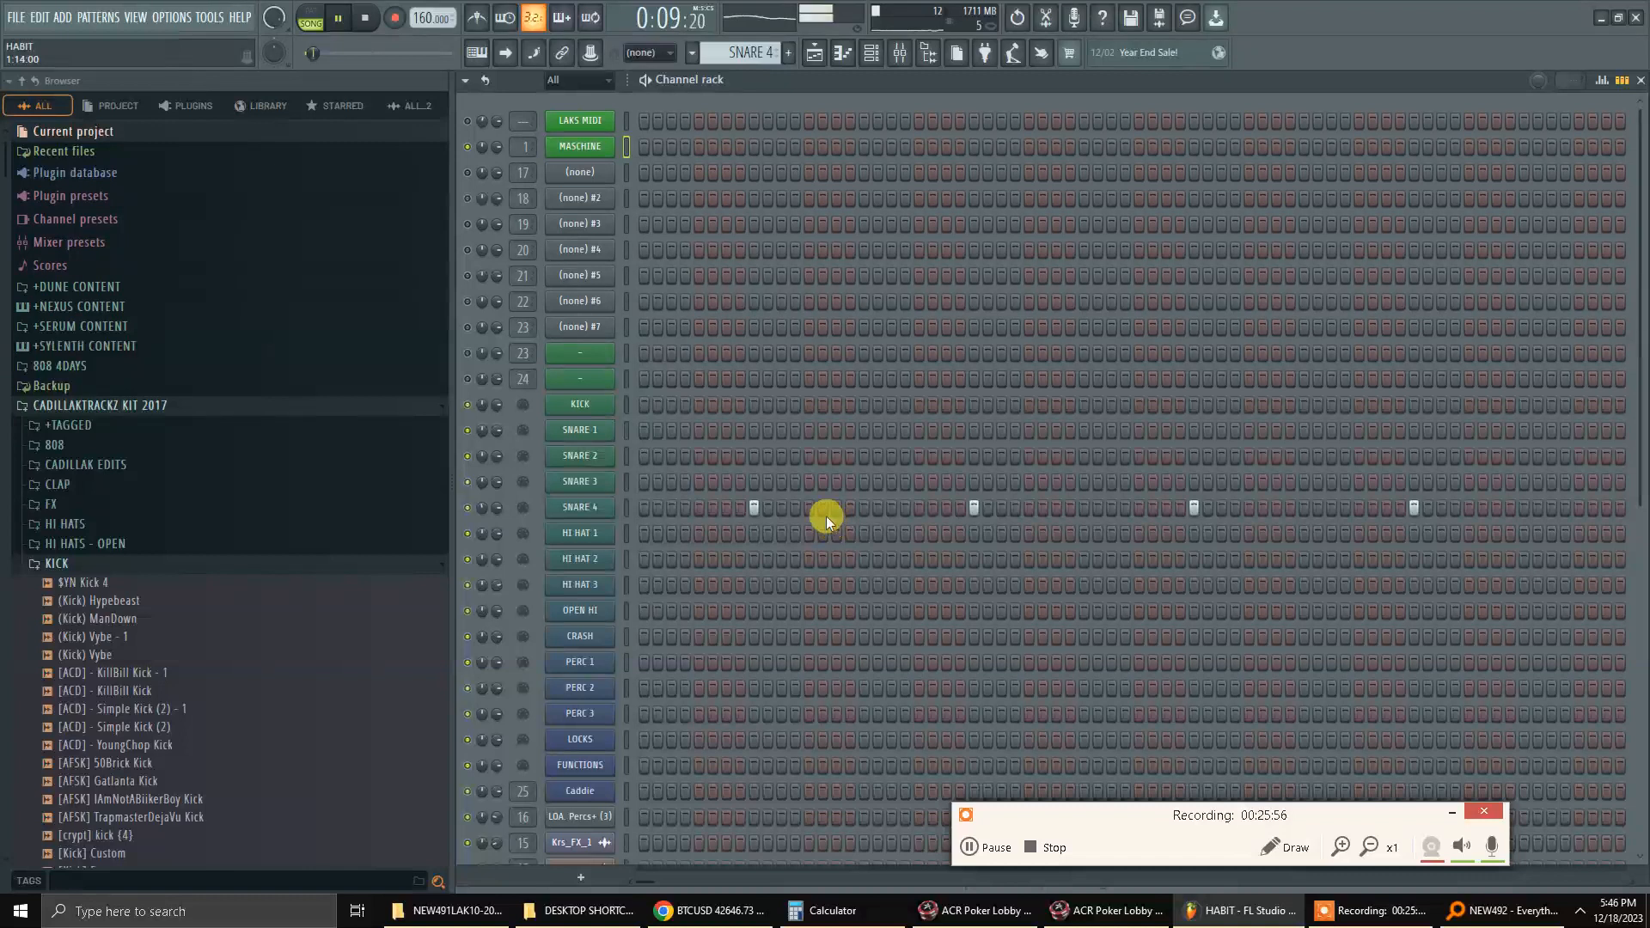
{"action": "key", "text": "F10"}
{"action": "left_click", "coordinate": [1099, 72]}
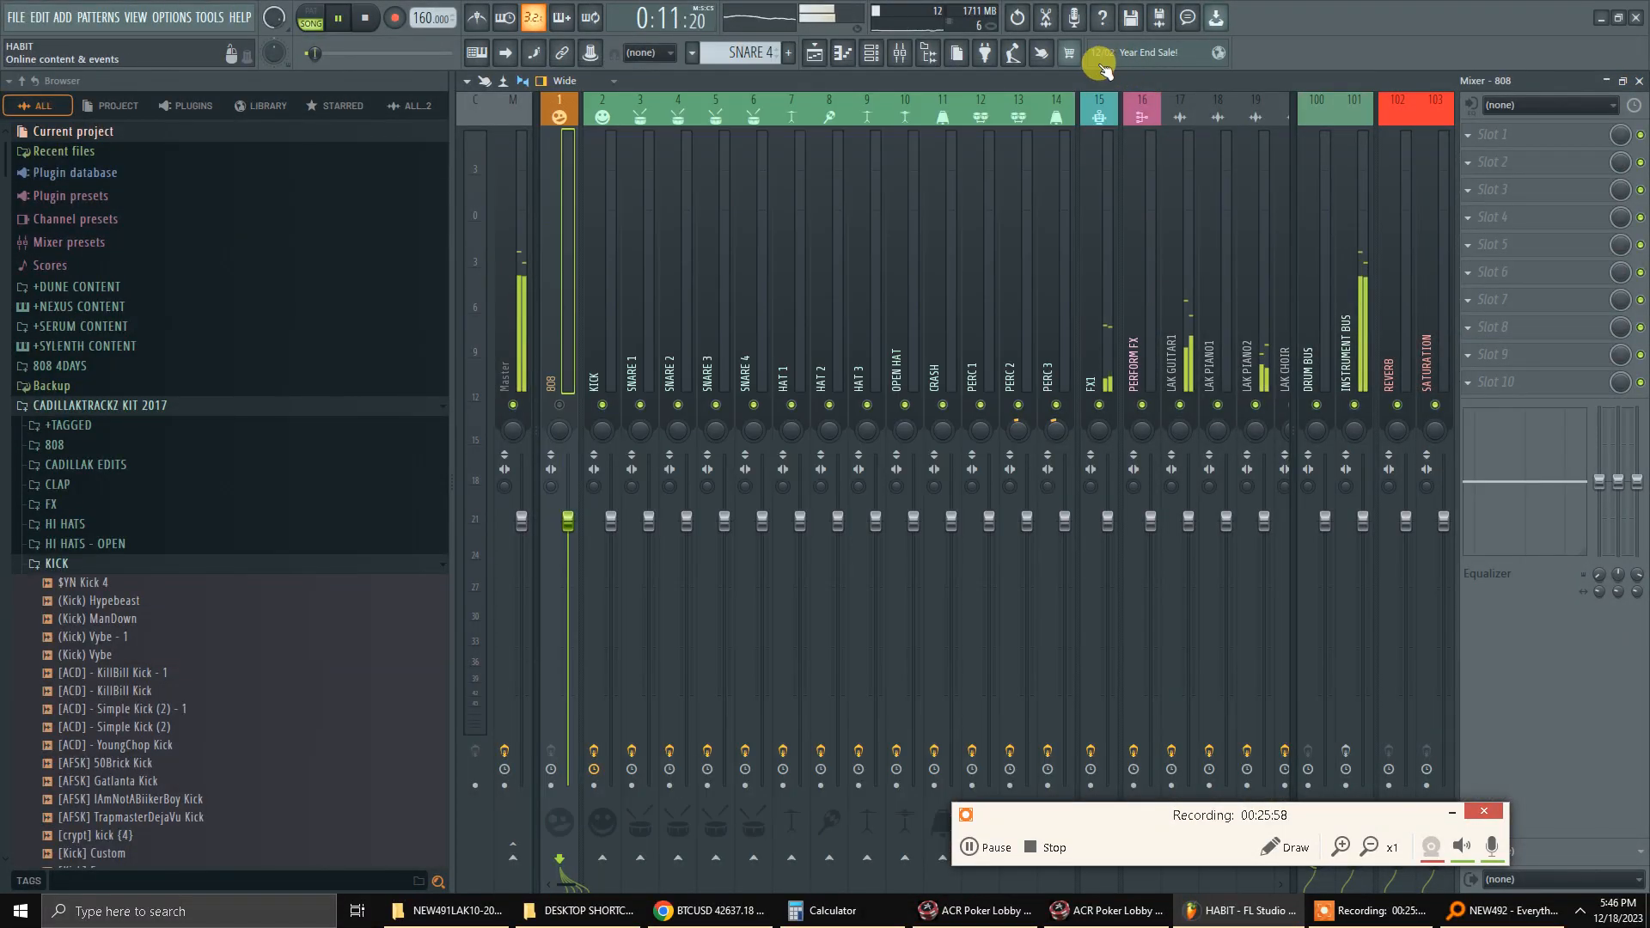
{"action": "key", "text": "F5"}
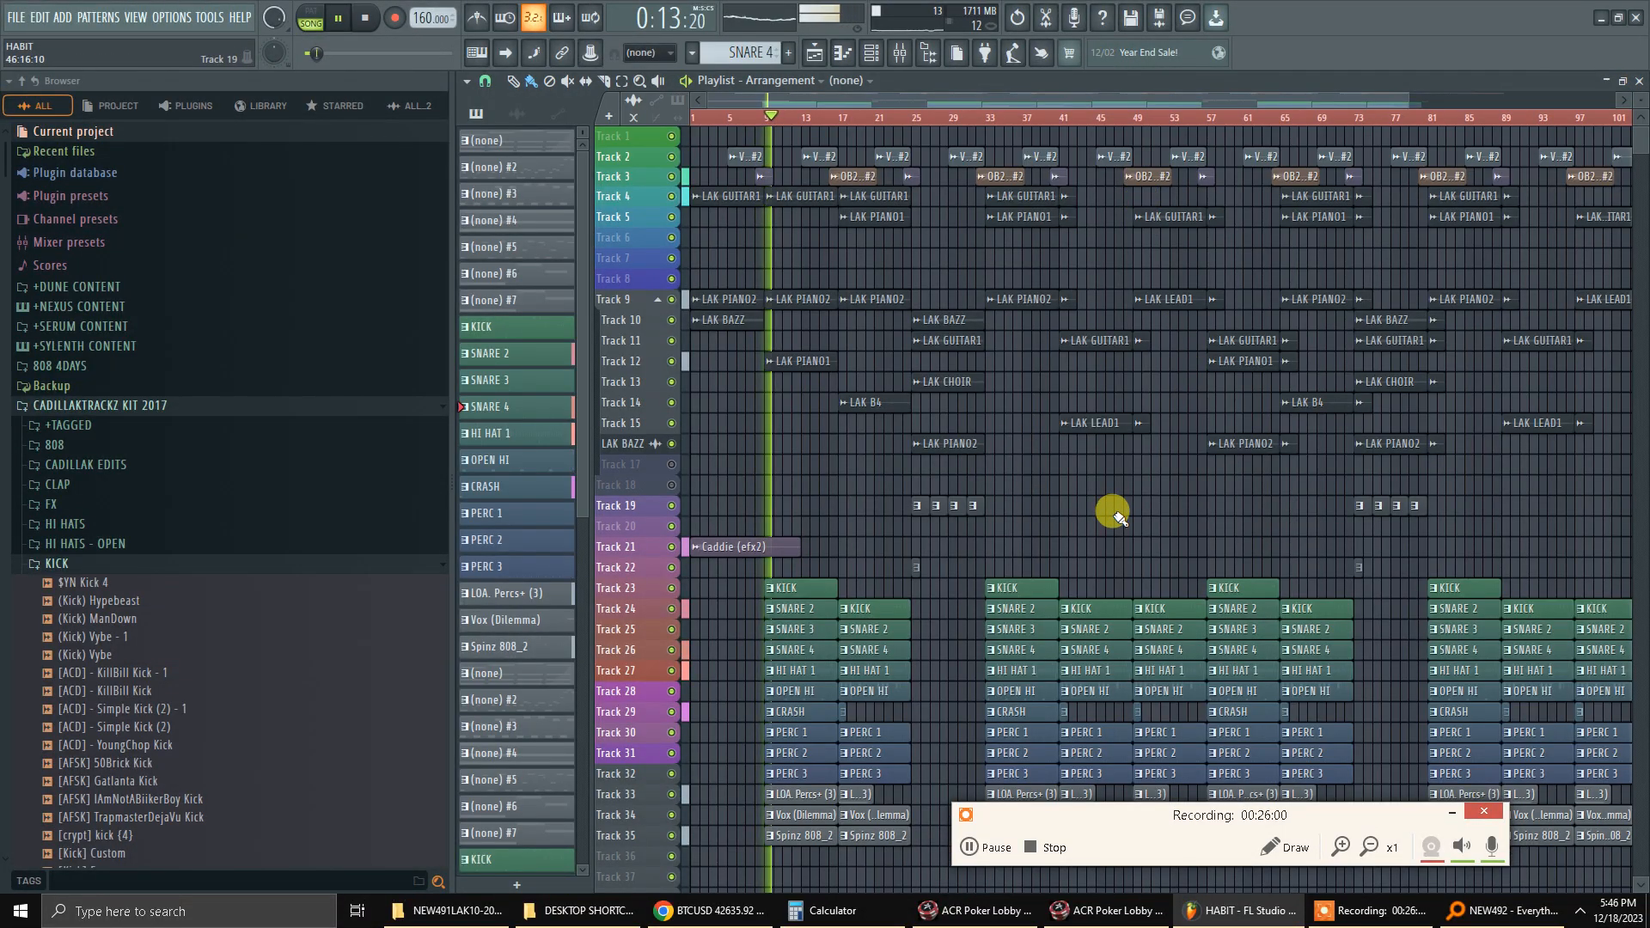
Mute the mixer's drum tracks from KICK through PERC 3 while the song plays.
{"action": "key", "text": "F9"}
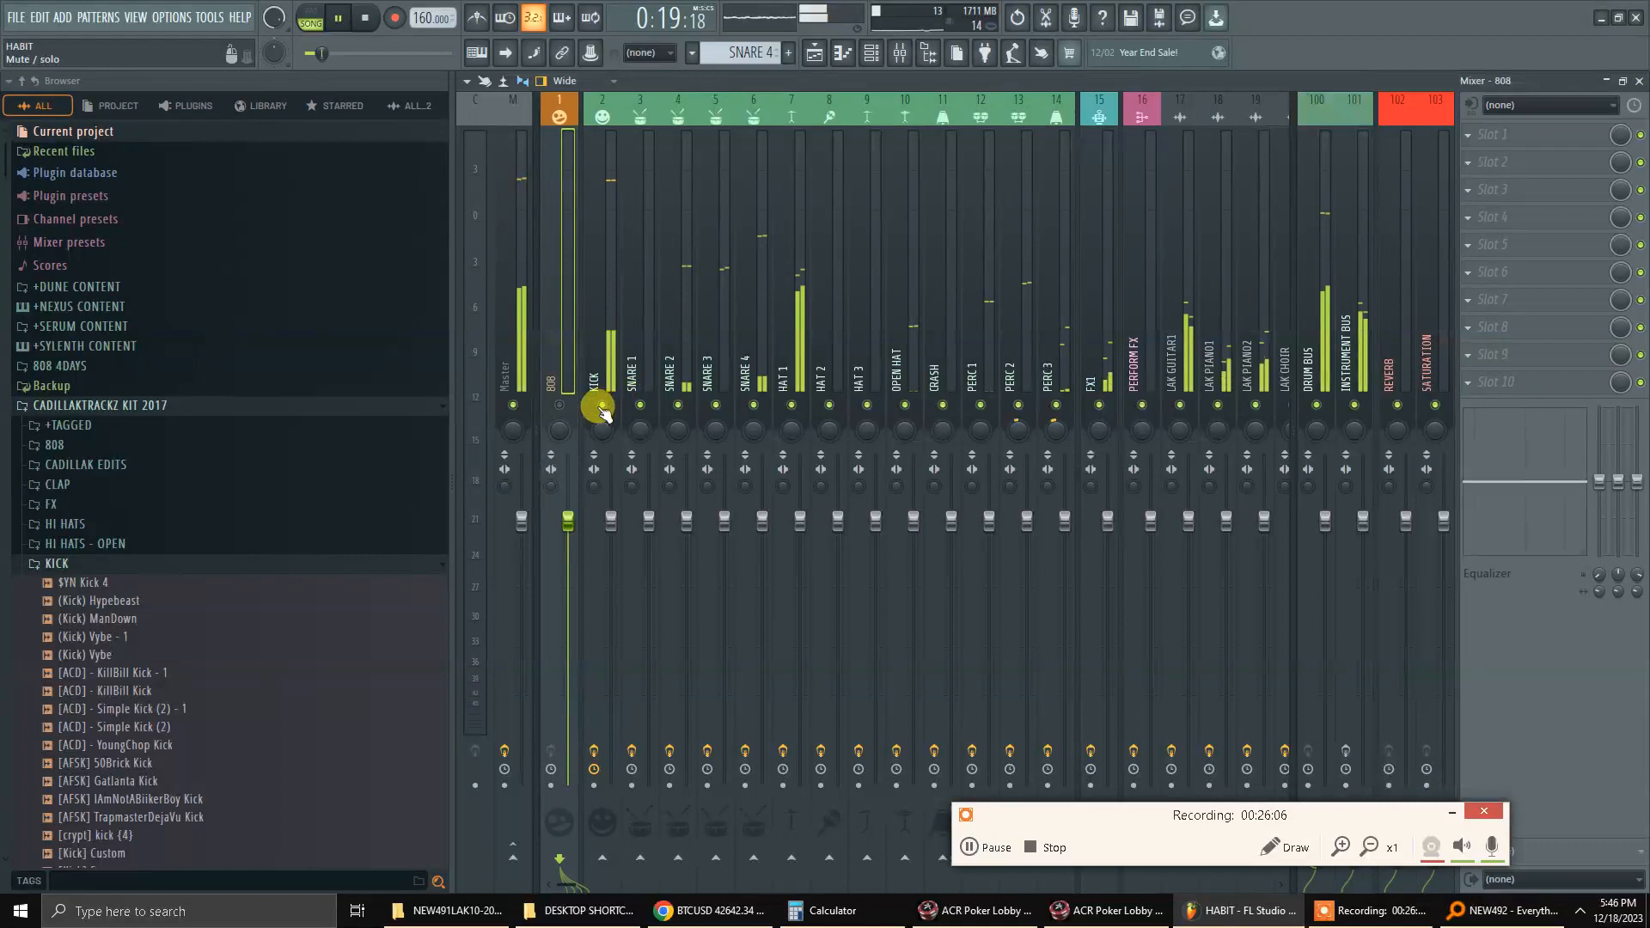
{"action": "left_click_drag", "start_coordinate": [601, 406], "coordinate": [834, 412]}
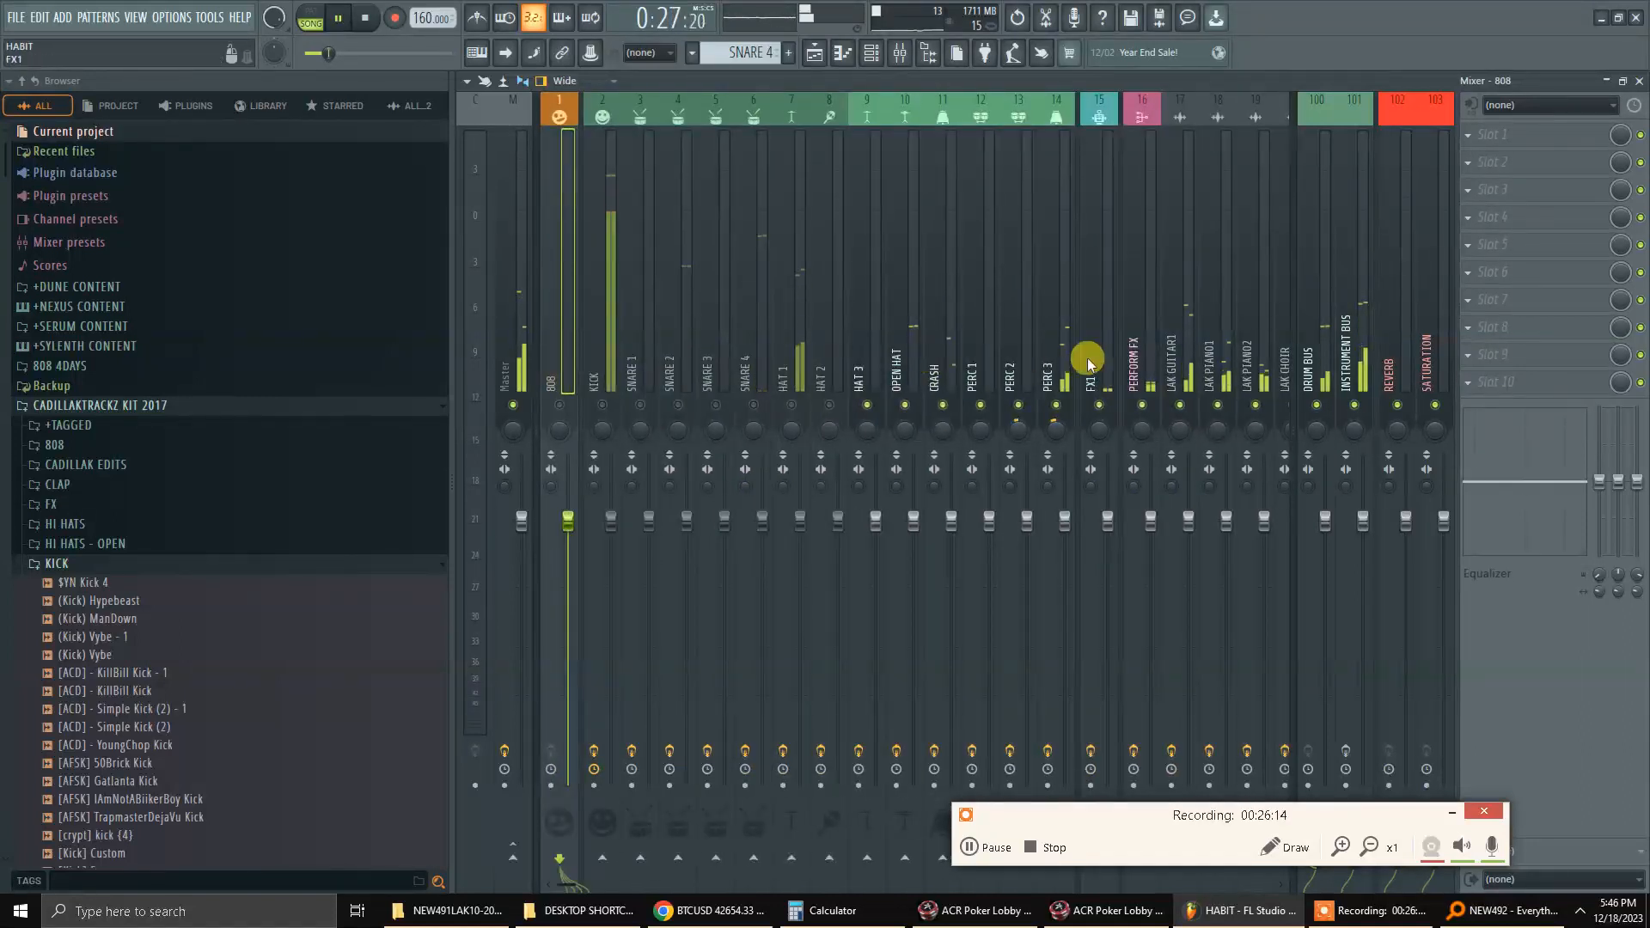
{"action": "scroll", "coordinate": [1087, 361], "scroll_direction": "down", "scroll_amount": 6}
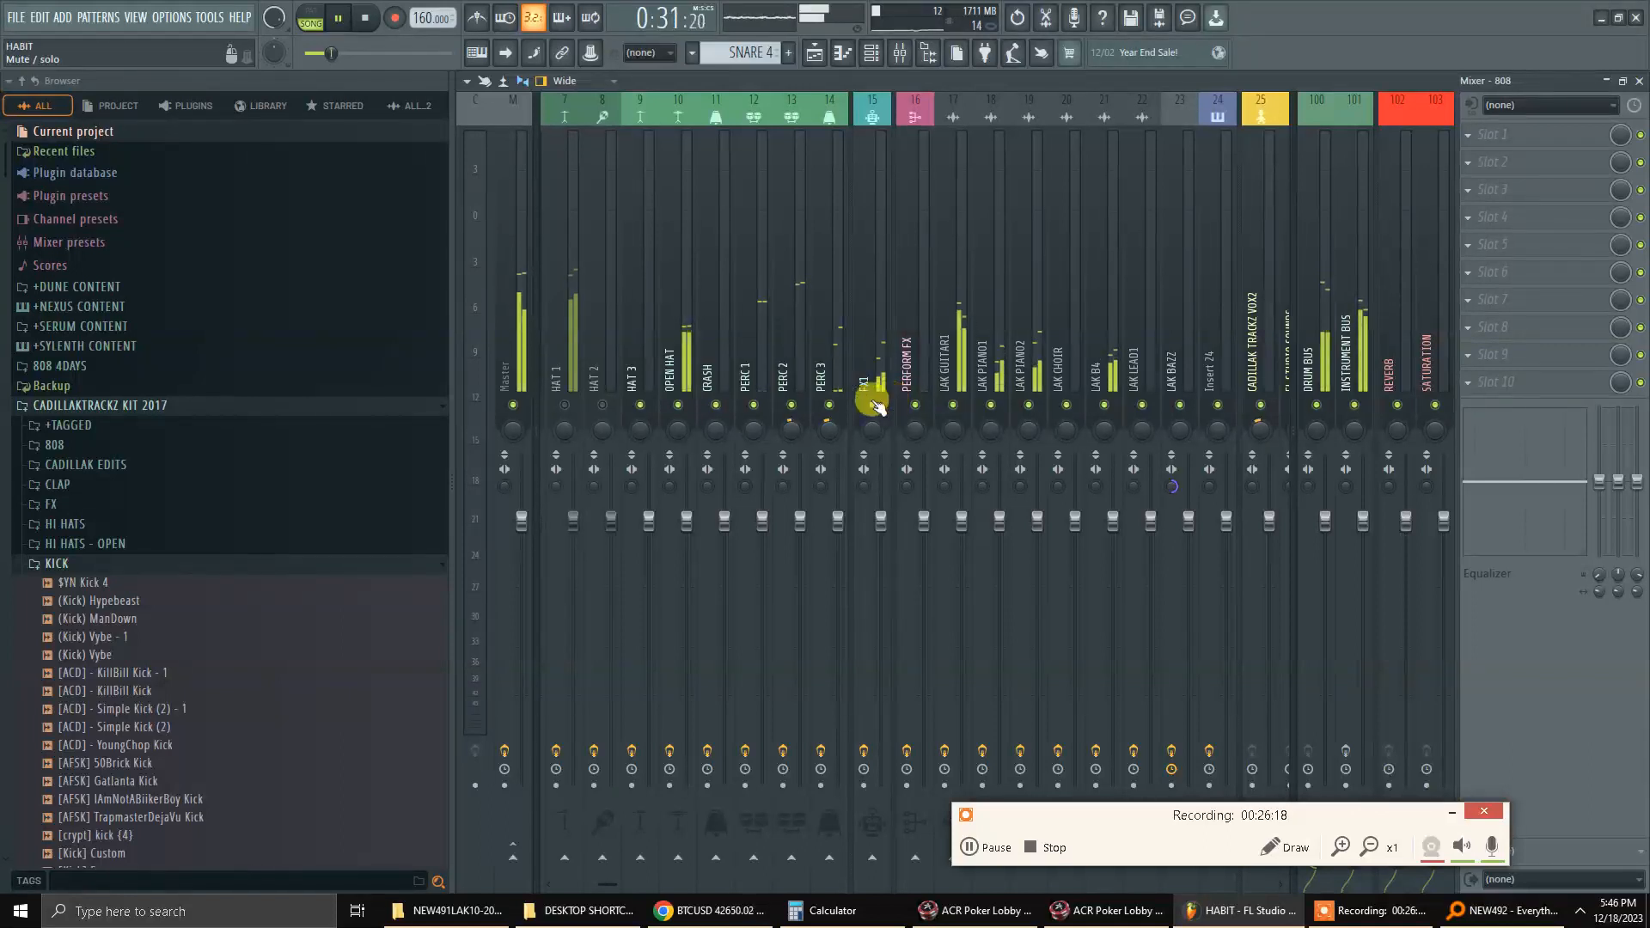
{"action": "left_click", "coordinate": [829, 405]}
{"action": "left_click", "coordinate": [792, 405]}
{"action": "left_click", "coordinate": [754, 405]}
{"action": "left_click", "coordinate": [716, 405]}
{"action": "left_click", "coordinate": [678, 405]}
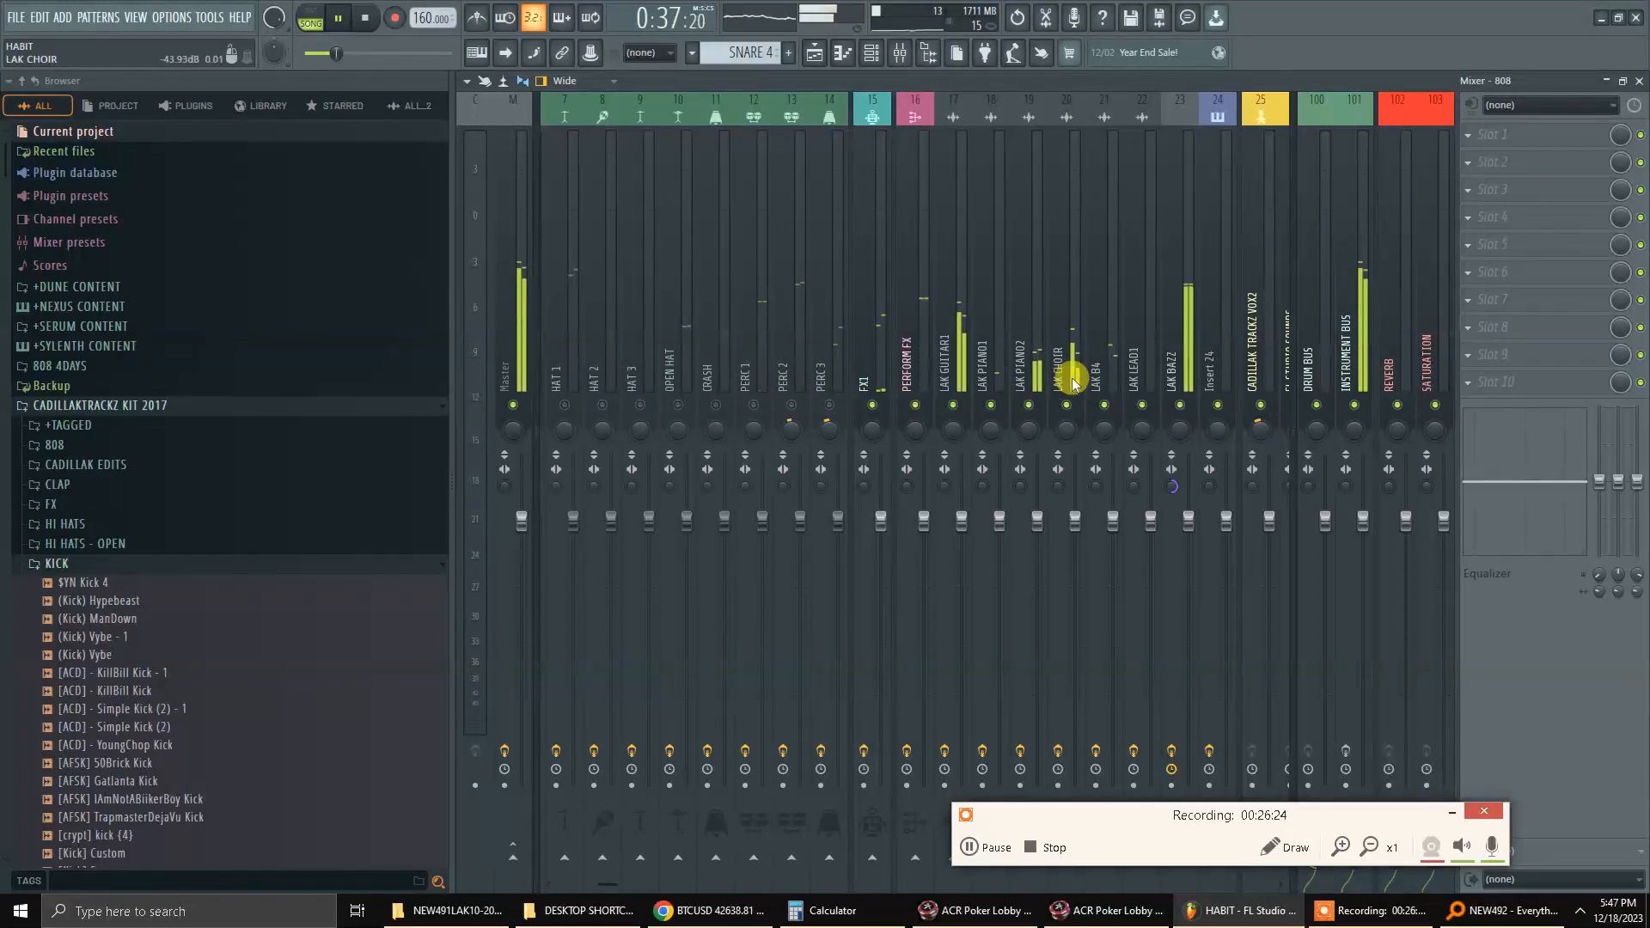
Restart the song and set the LAK GUITAR1 EQ's high-pass to about 92 Hz, raising its low-pass cutoff slightly.
{"action": "key", "text": "space"}
{"action": "key", "text": "space"}
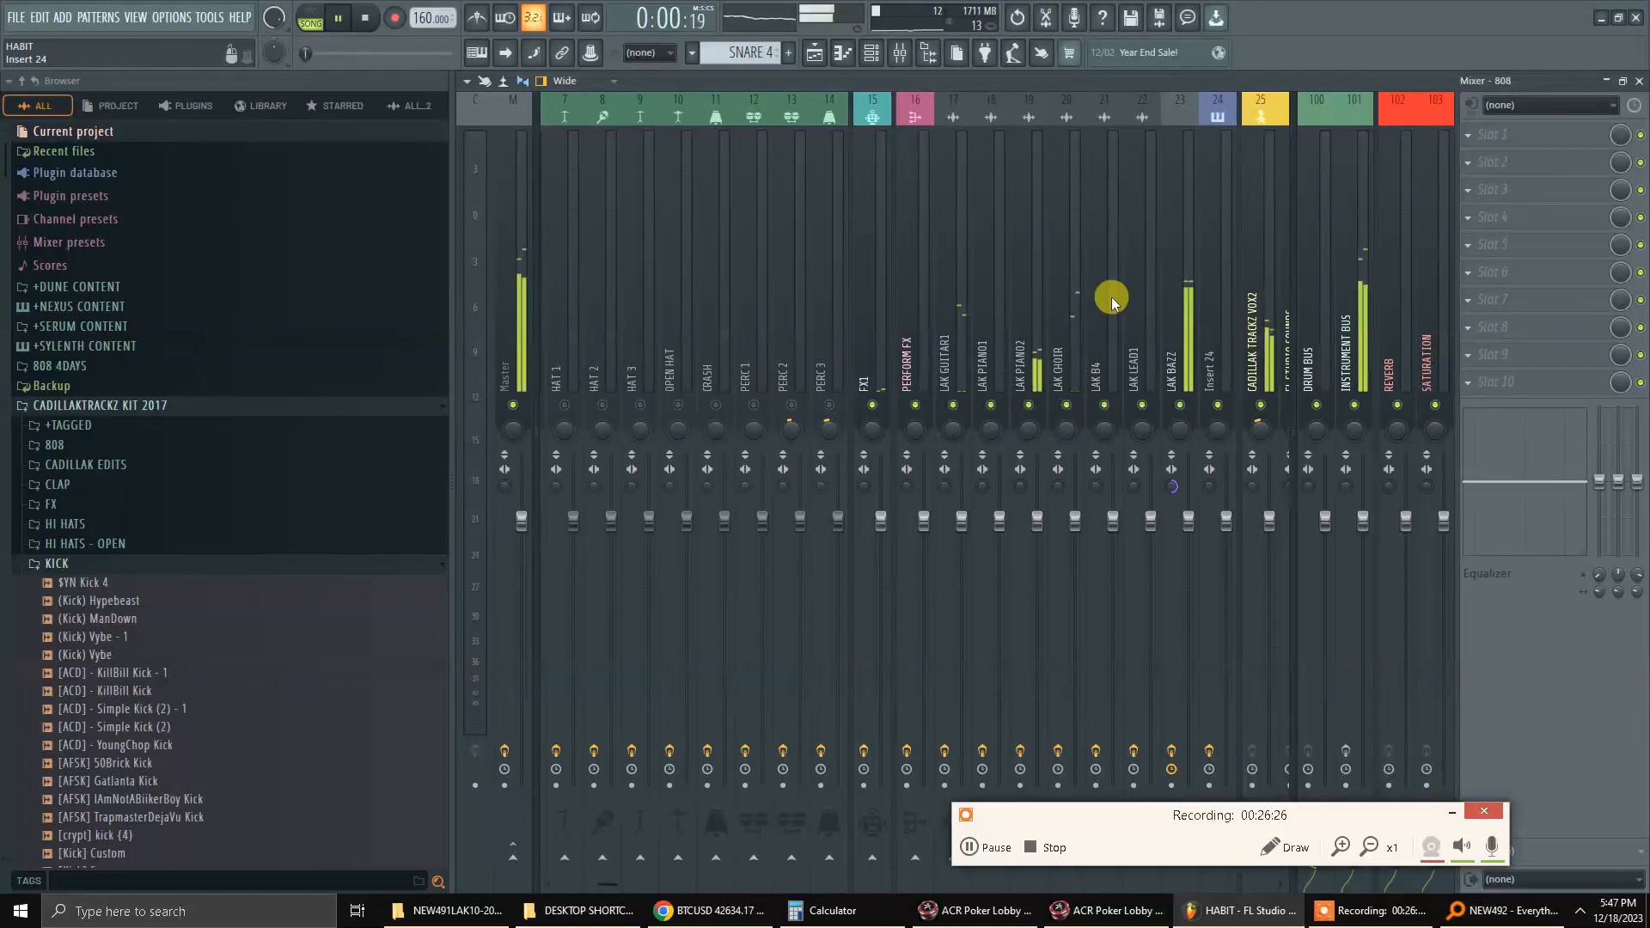
{"action": "left_click", "coordinate": [965, 324]}
{"action": "left_click", "coordinate": [1545, 135]}
{"action": "left_click", "coordinate": [1544, 135]}
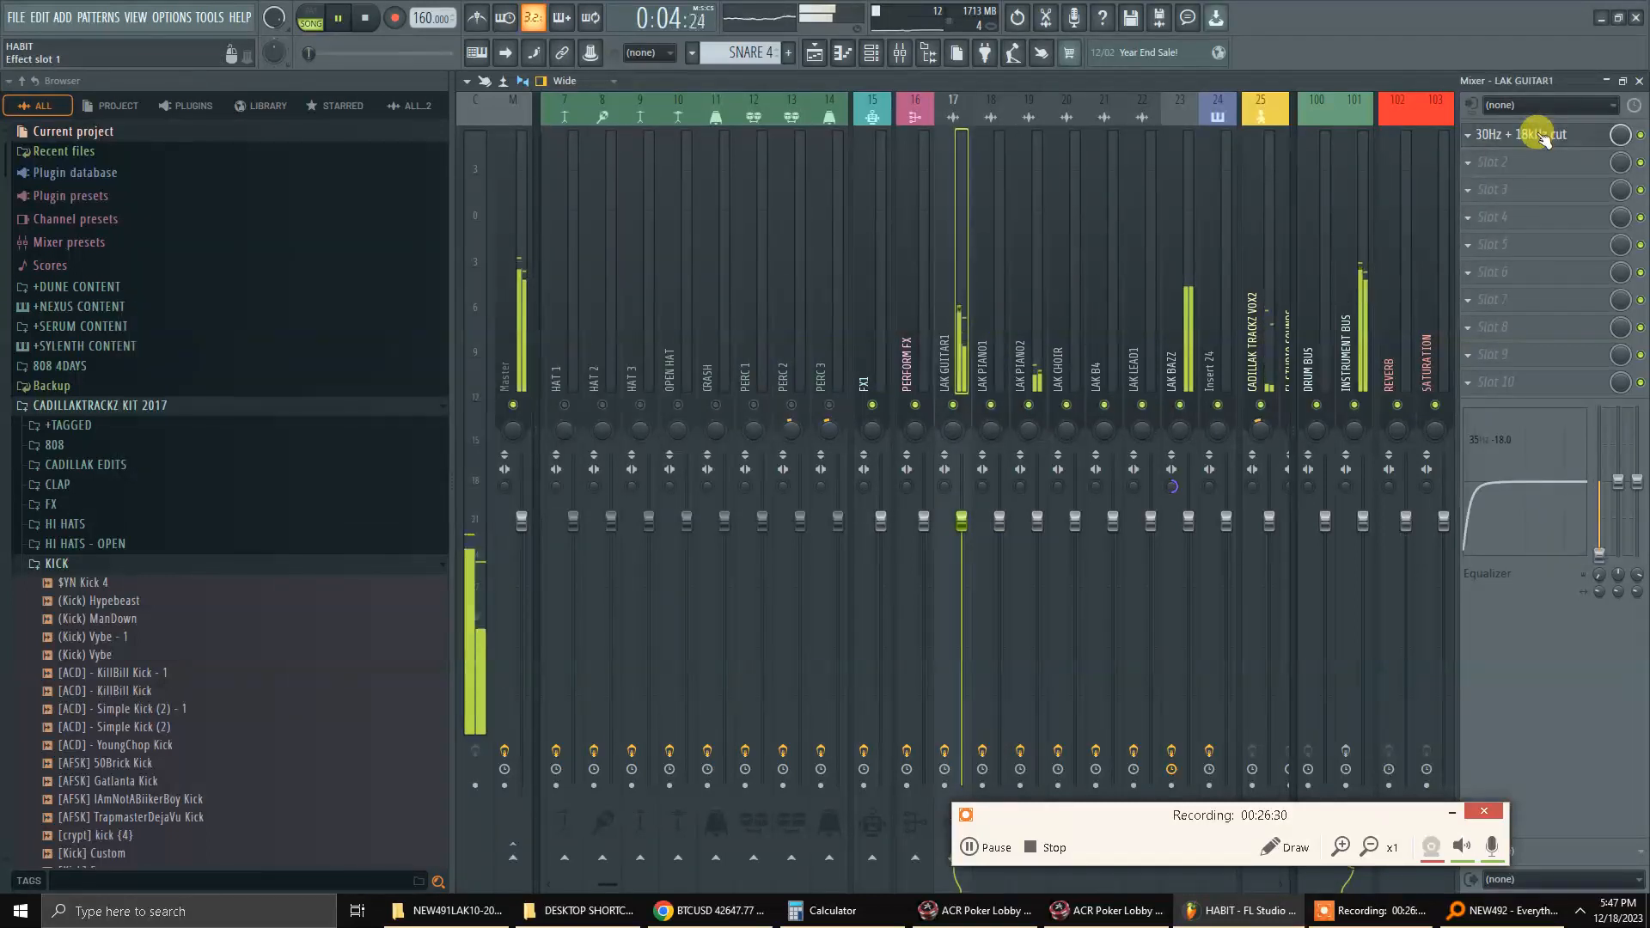
{"action": "left_click", "coordinate": [1513, 129]}
{"action": "left_click_drag", "start_coordinate": [258, 346], "coordinate": [220, 350]}
{"action": "mouse_move", "coordinate": [506, 347]}
{"action": "left_mouse_down"}
{"action": "mouse_move", "coordinate": [482, 357]}
{"action": "mouse_move", "coordinate": [520, 347]}
{"action": "left_mouse_up"}
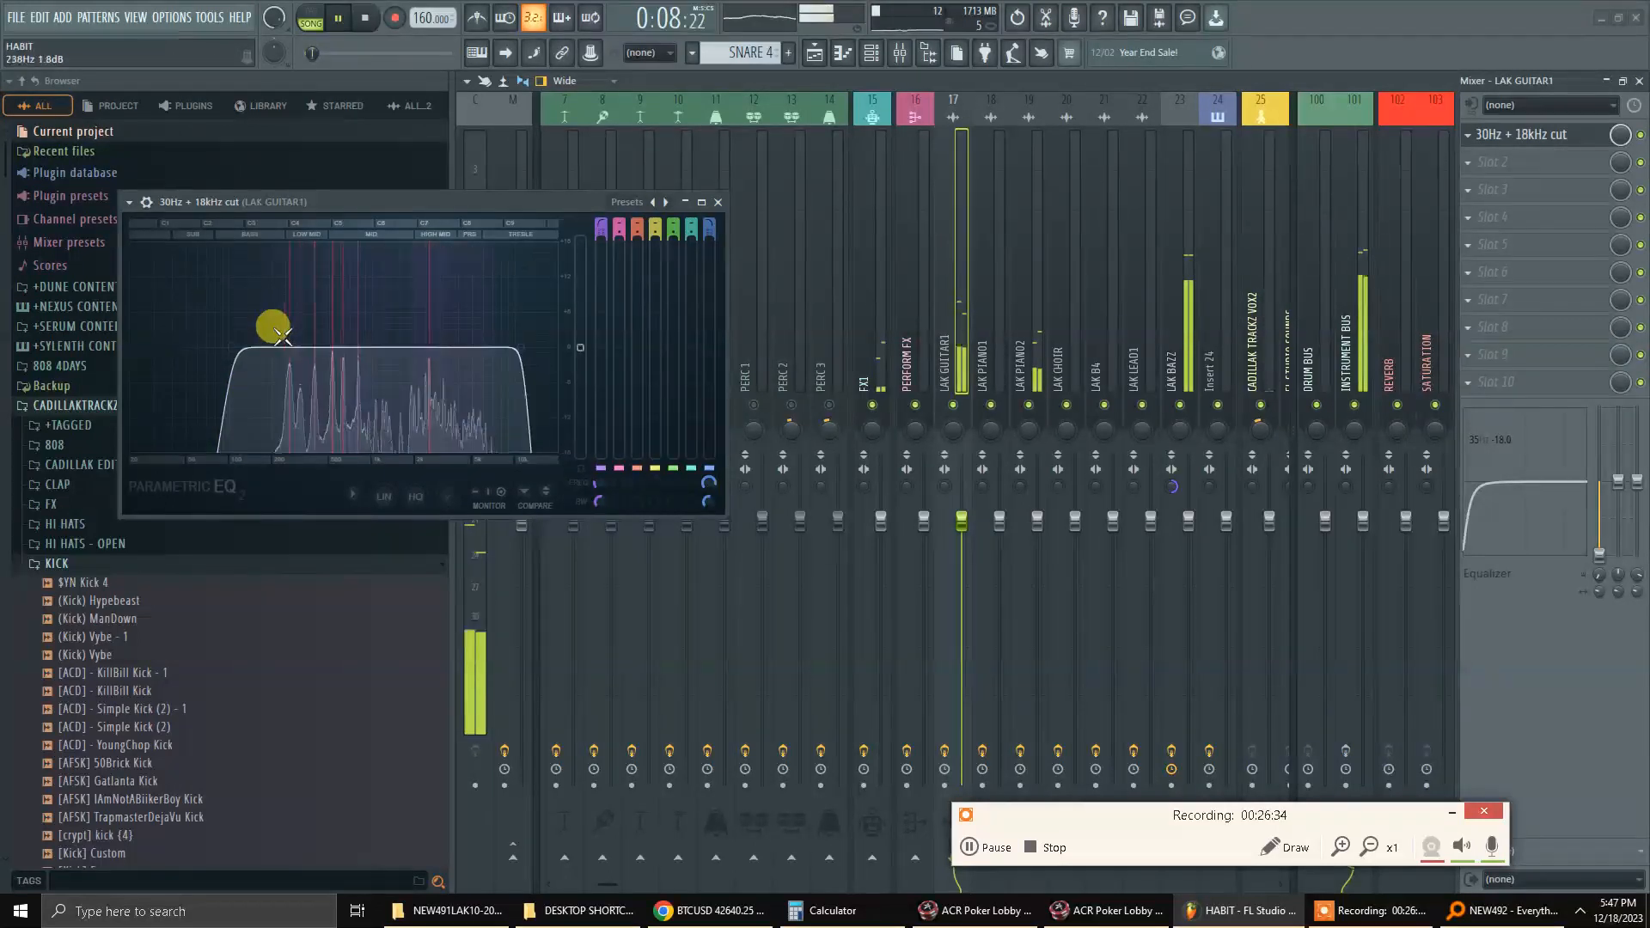
{"action": "left_click_drag", "start_coordinate": [221, 348], "coordinate": [208, 348]}
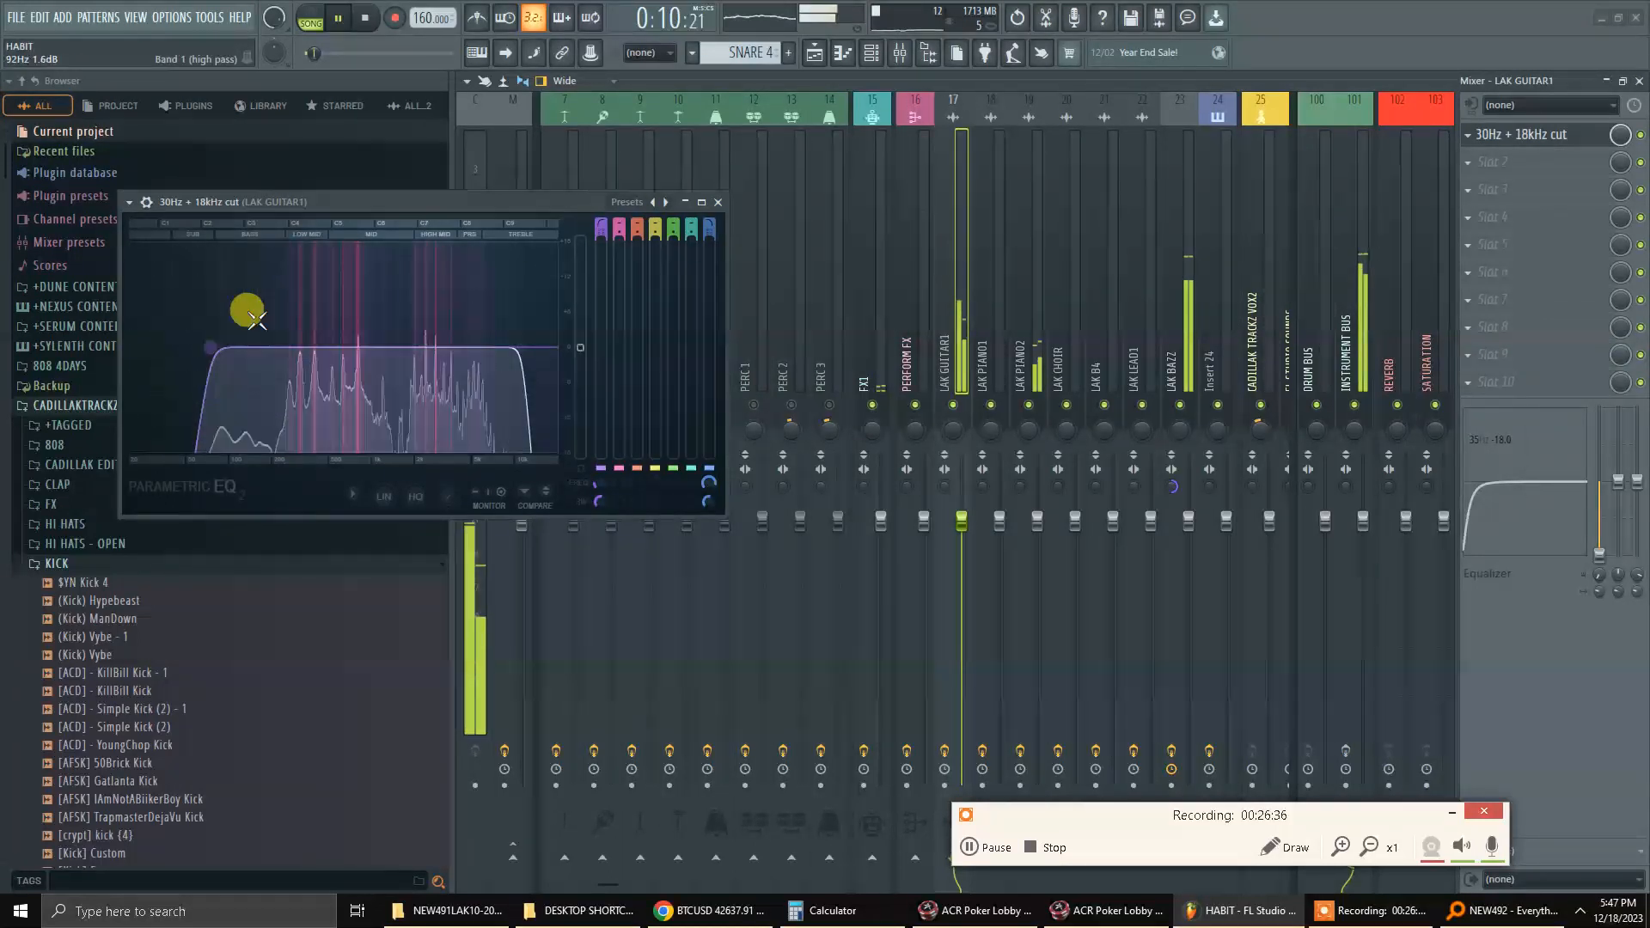
{"action": "left_click", "coordinate": [718, 202]}
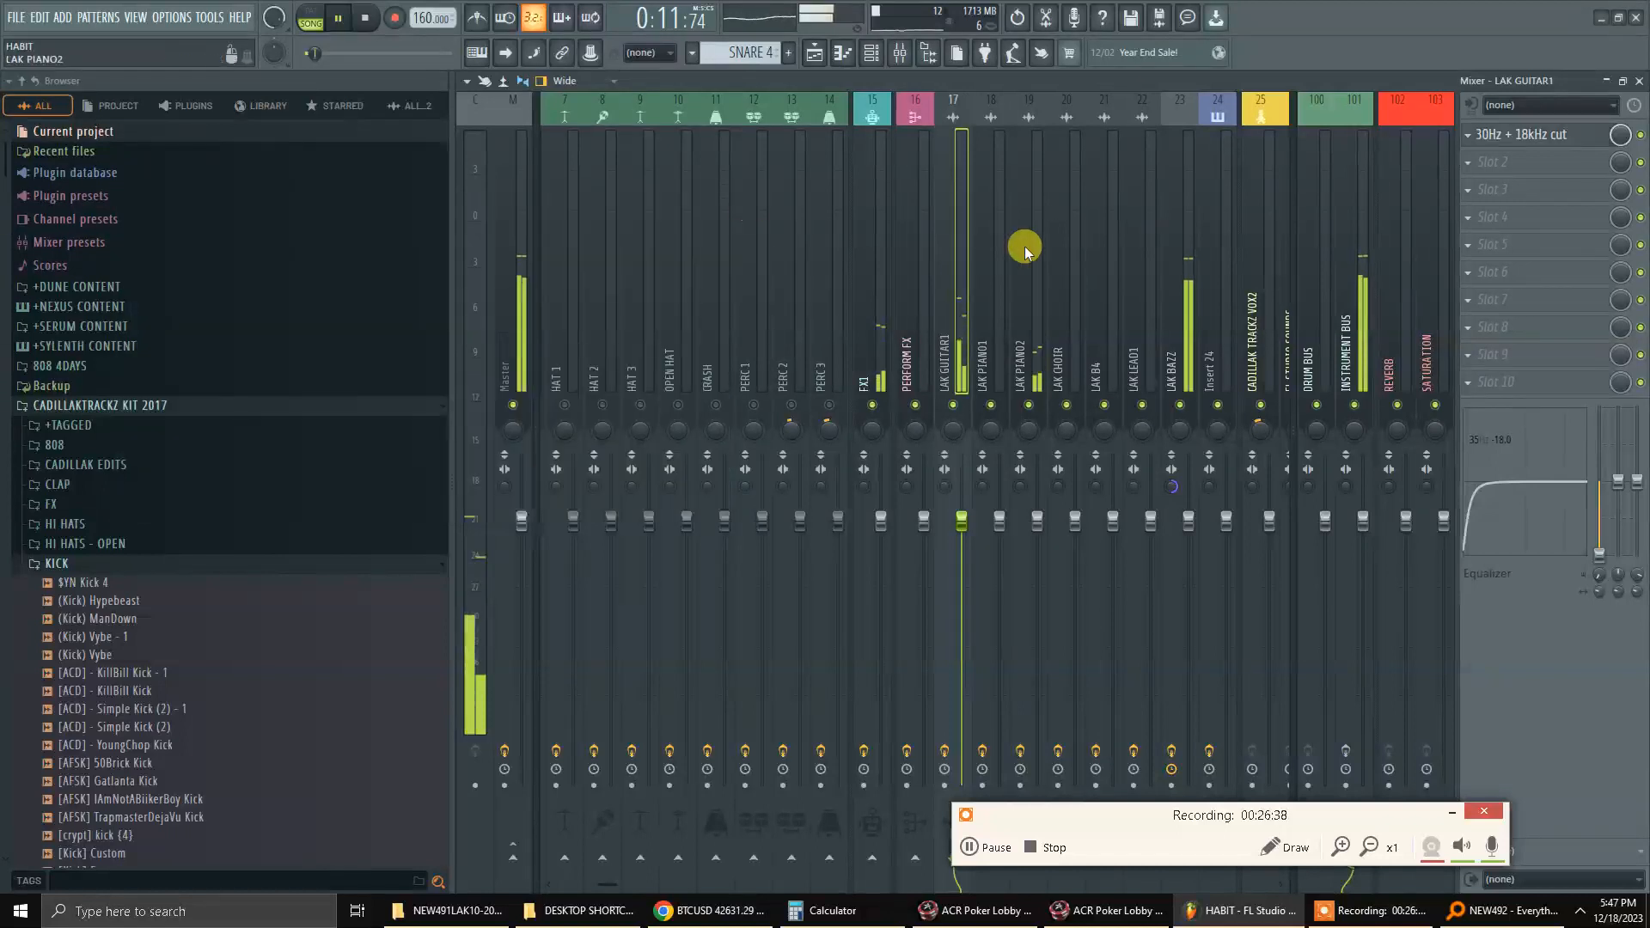
Solo LAK PIANO1, adjust its 30Hz + 18kHz cut EQ with the high-pass at about 111 Hz, and unsolo it.
{"action": "right_click", "coordinate": [991, 405]}
{"action": "left_click", "coordinate": [990, 361]}
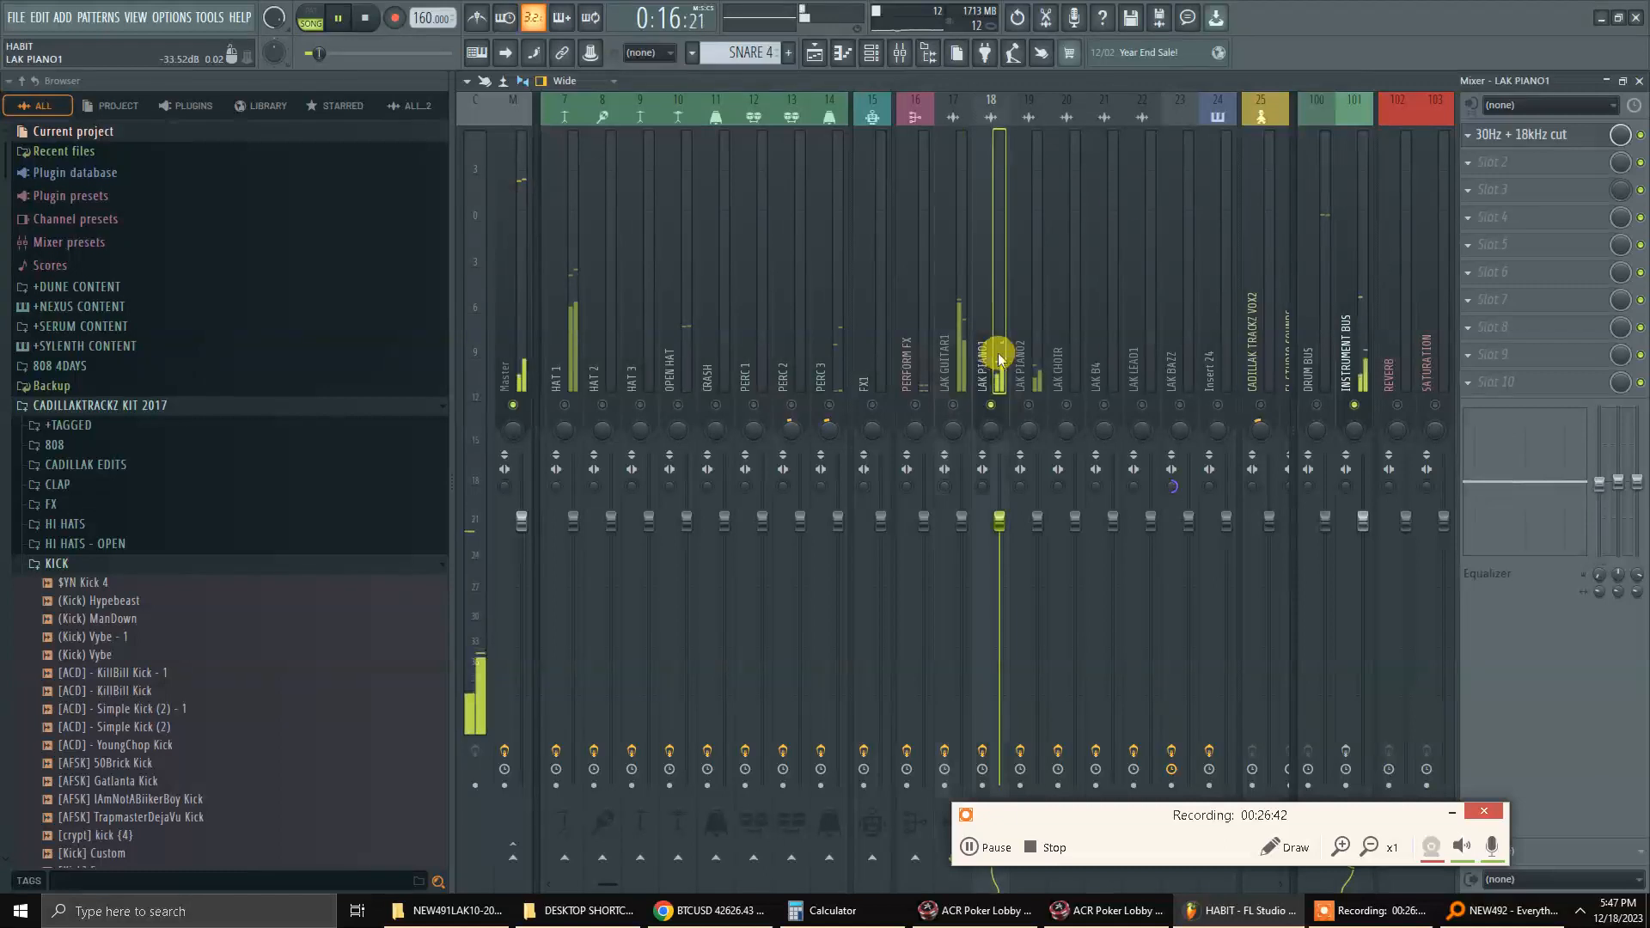
{"action": "left_click", "coordinate": [1491, 134]}
{"action": "left_click_drag", "start_coordinate": [832, 490], "coordinate": [1023, 565]}
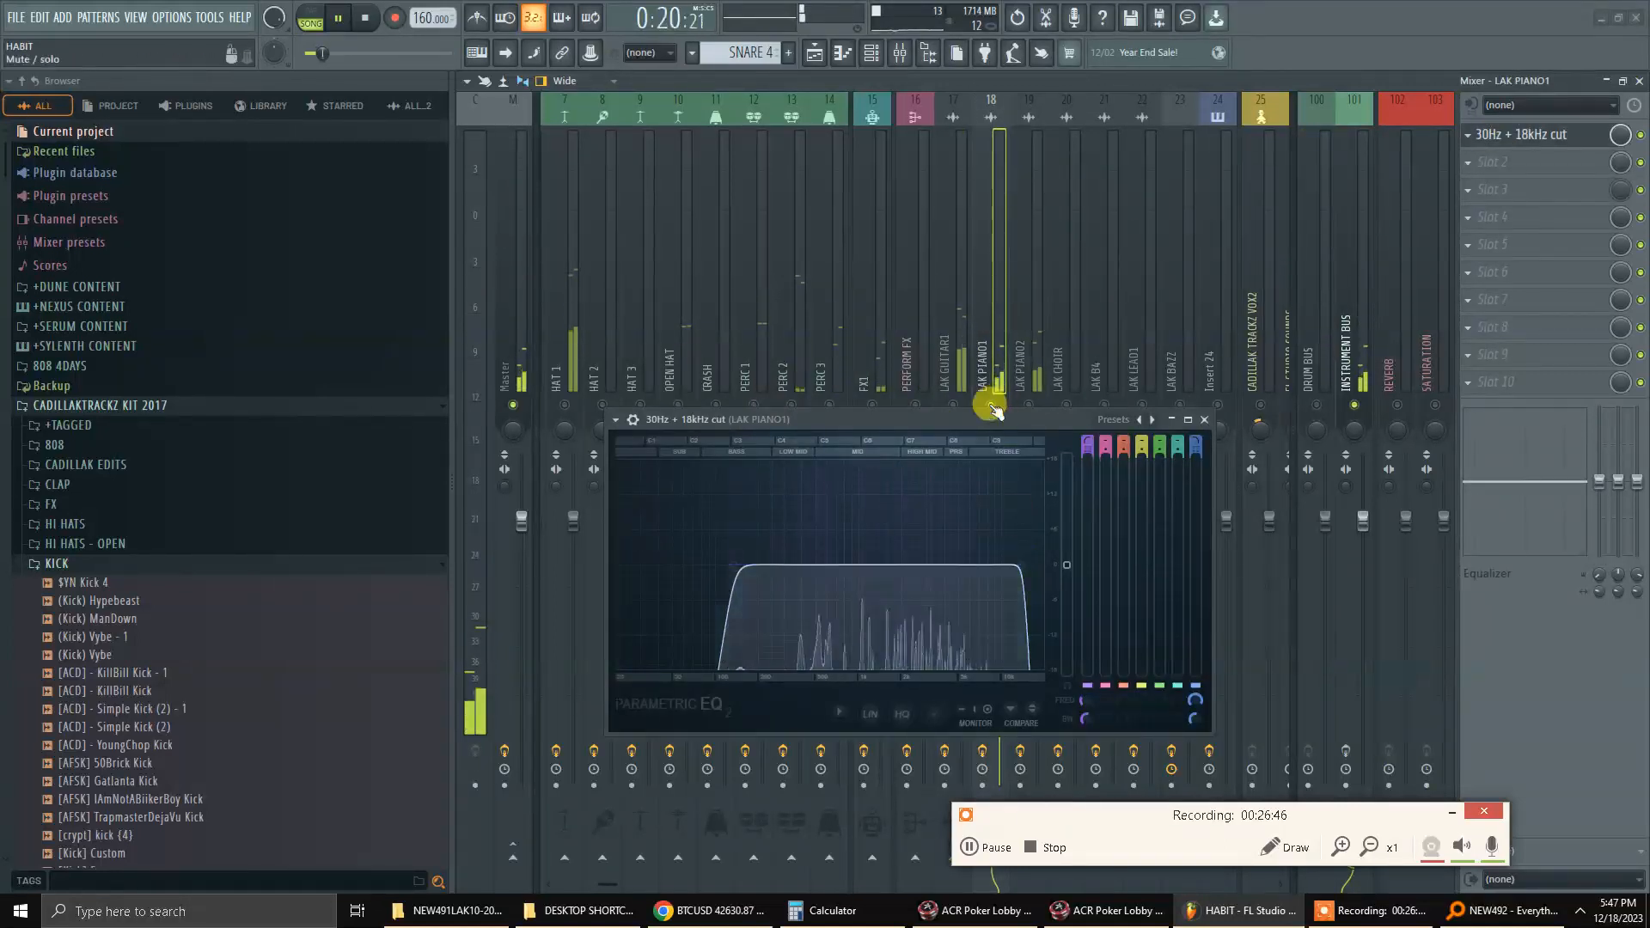
{"action": "left_click_drag", "start_coordinate": [748, 570], "coordinate": [722, 559]}
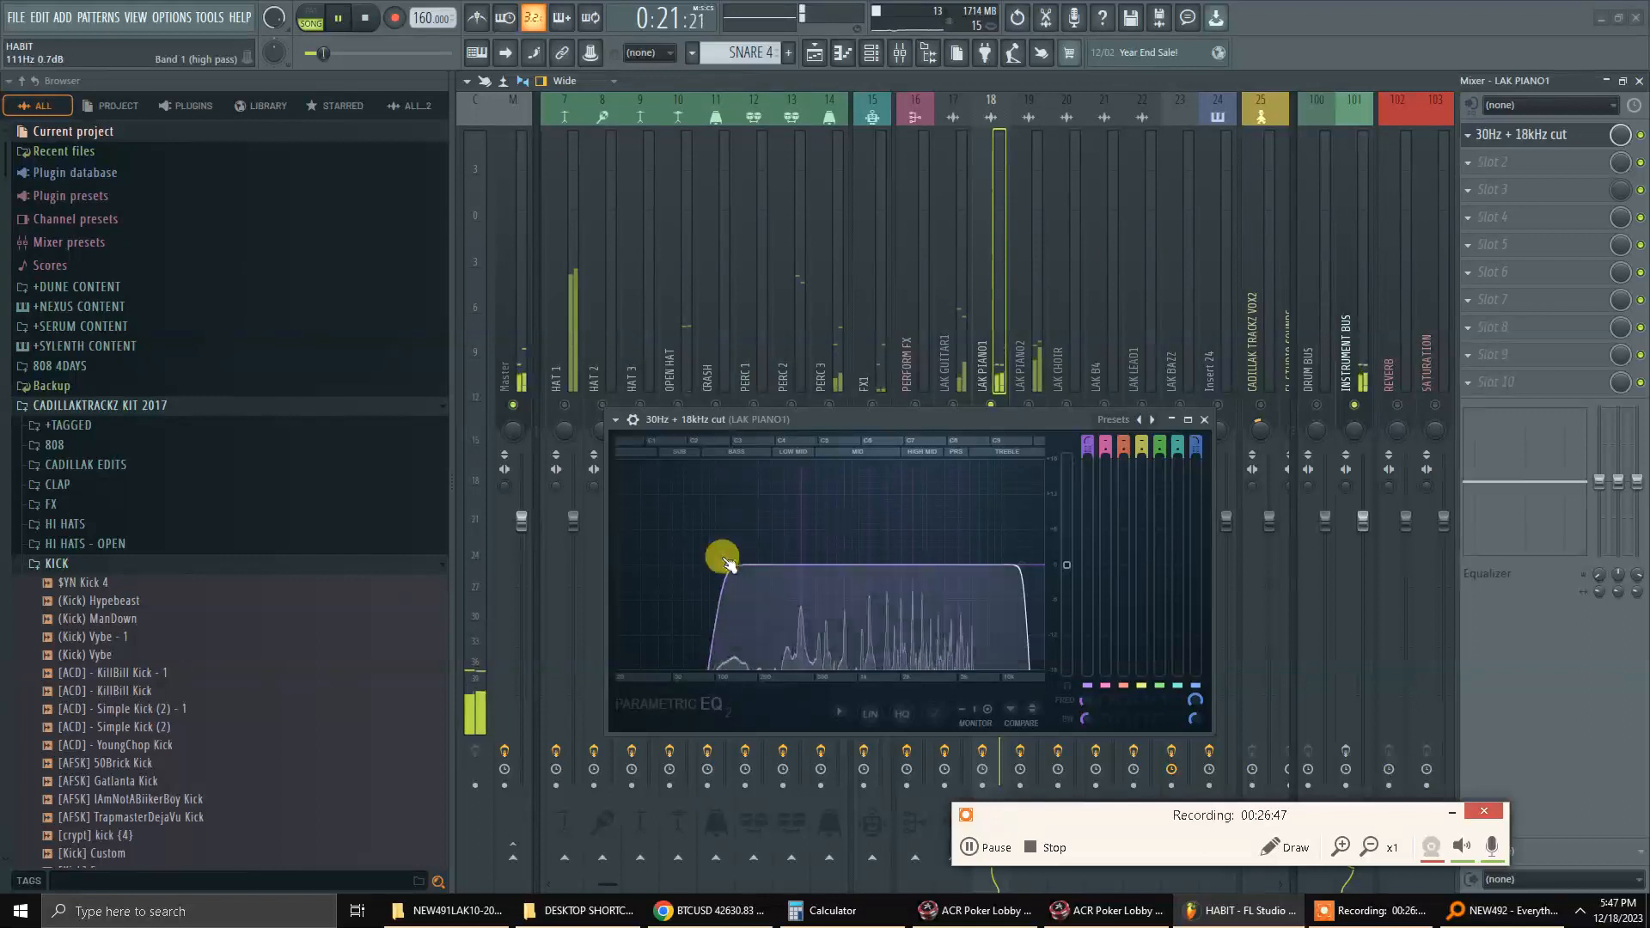
{"action": "right_click", "coordinate": [991, 404]}
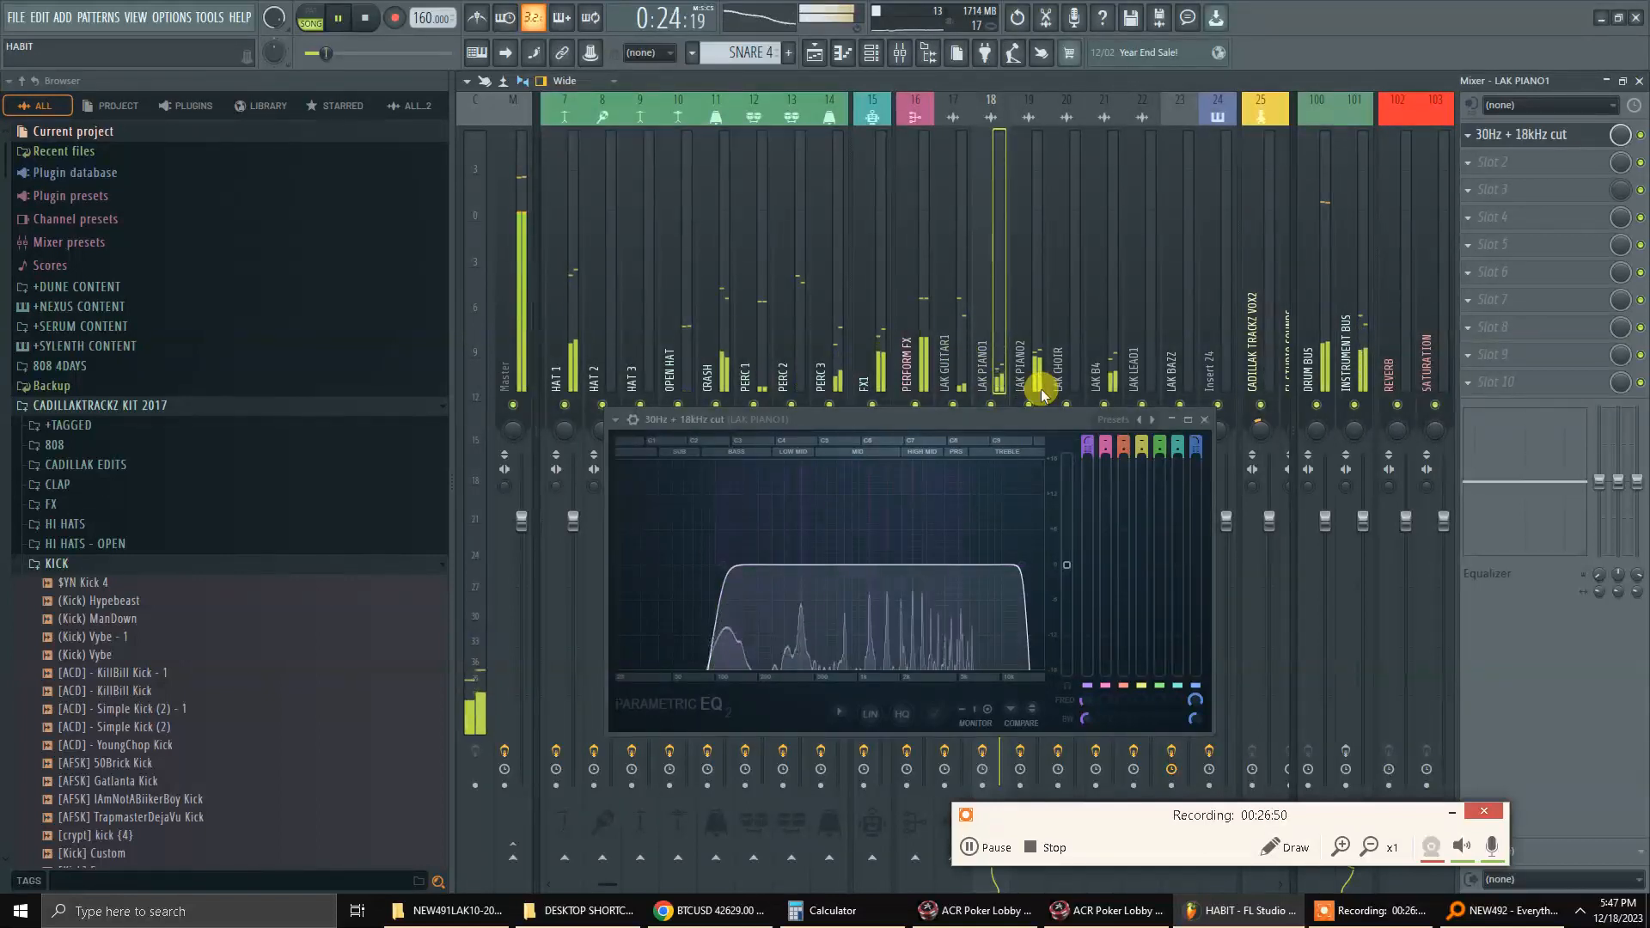
{"action": "left_click", "coordinate": [1196, 419]}
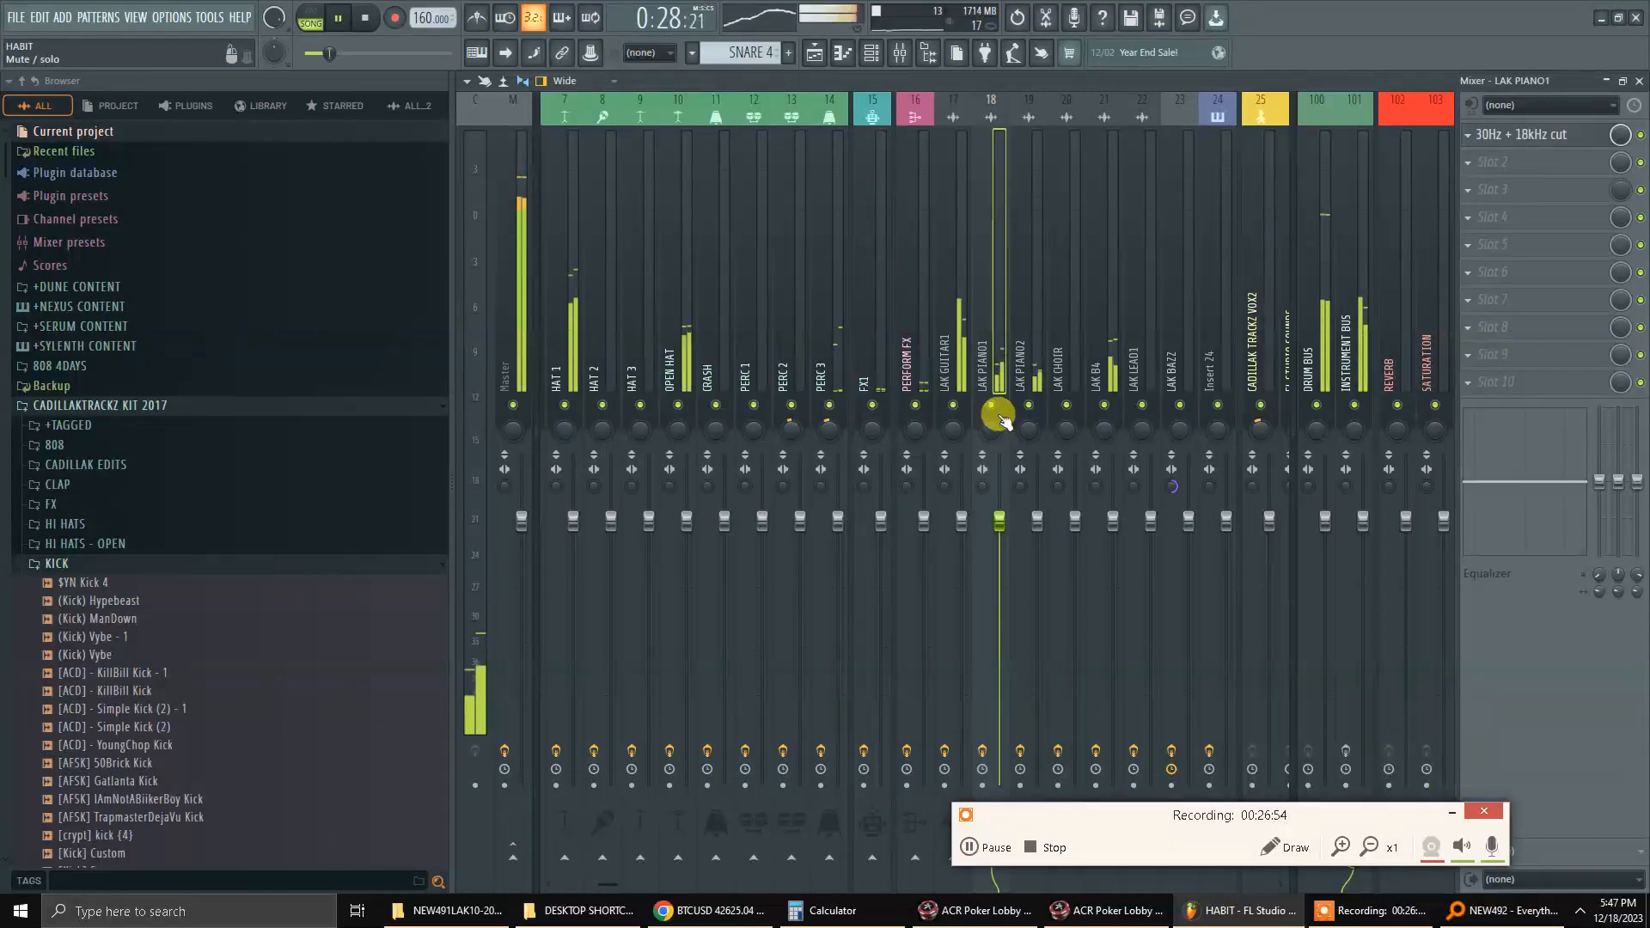
Isolate LAK GUITAR1, LAK PIANO1 and LAK PIANO2 in the mixer and play the playlist from about bar 9.
{"action": "right_click", "coordinate": [954, 411]}
{"action": "left_click", "coordinate": [953, 409]}
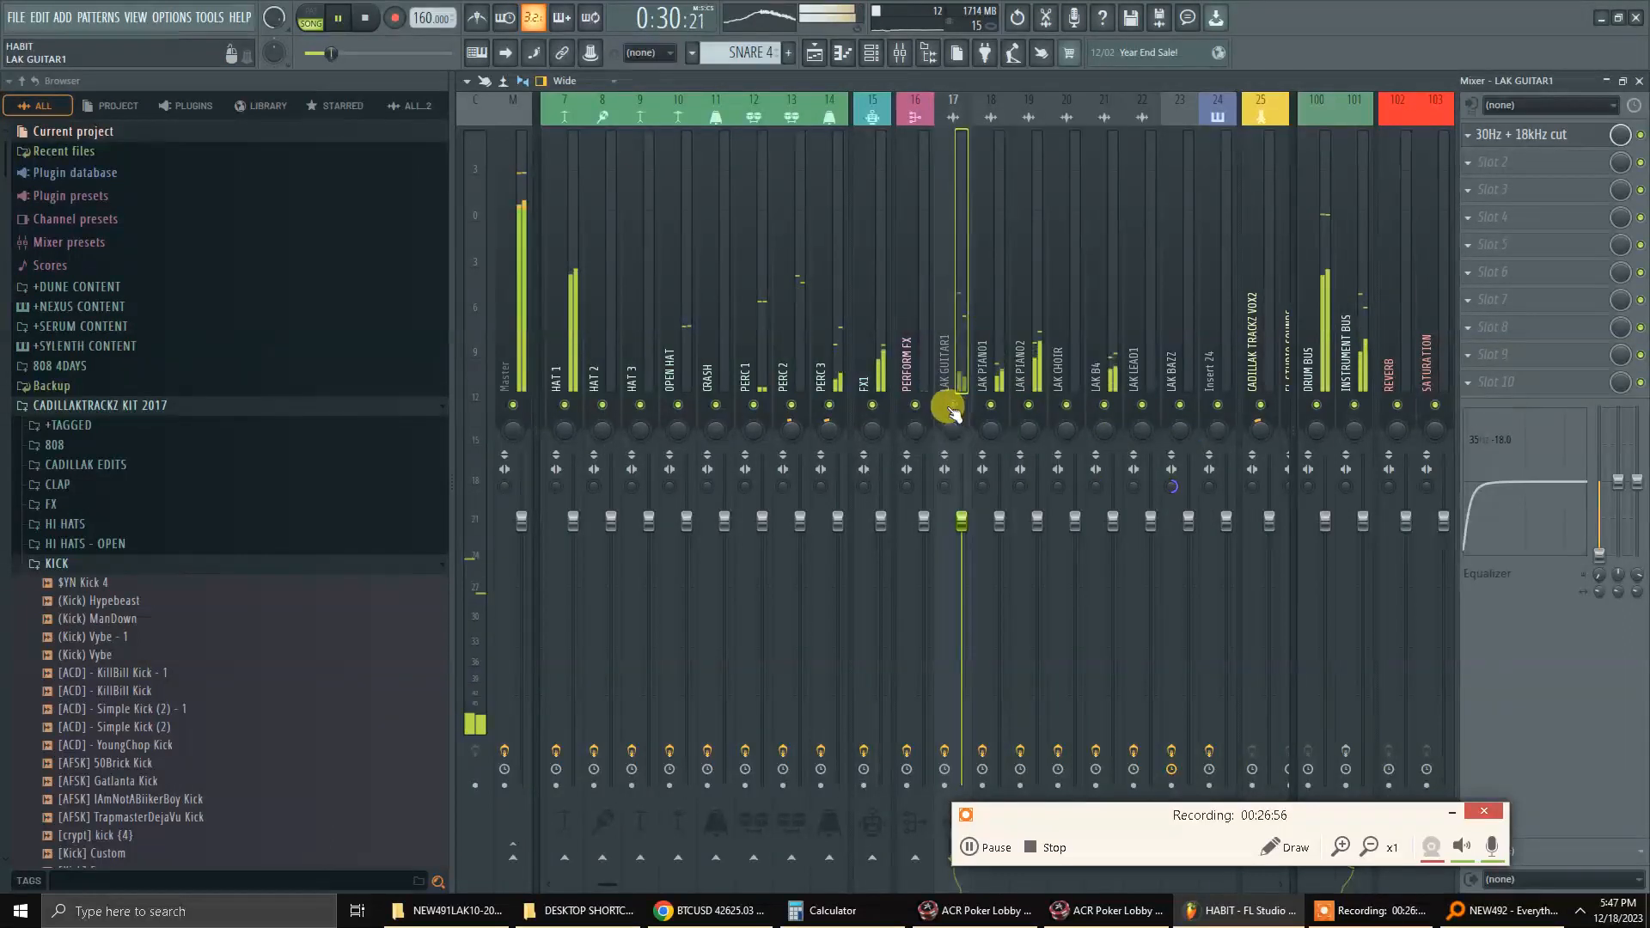
{"action": "key", "text": "space"}
{"action": "key", "text": "space"}
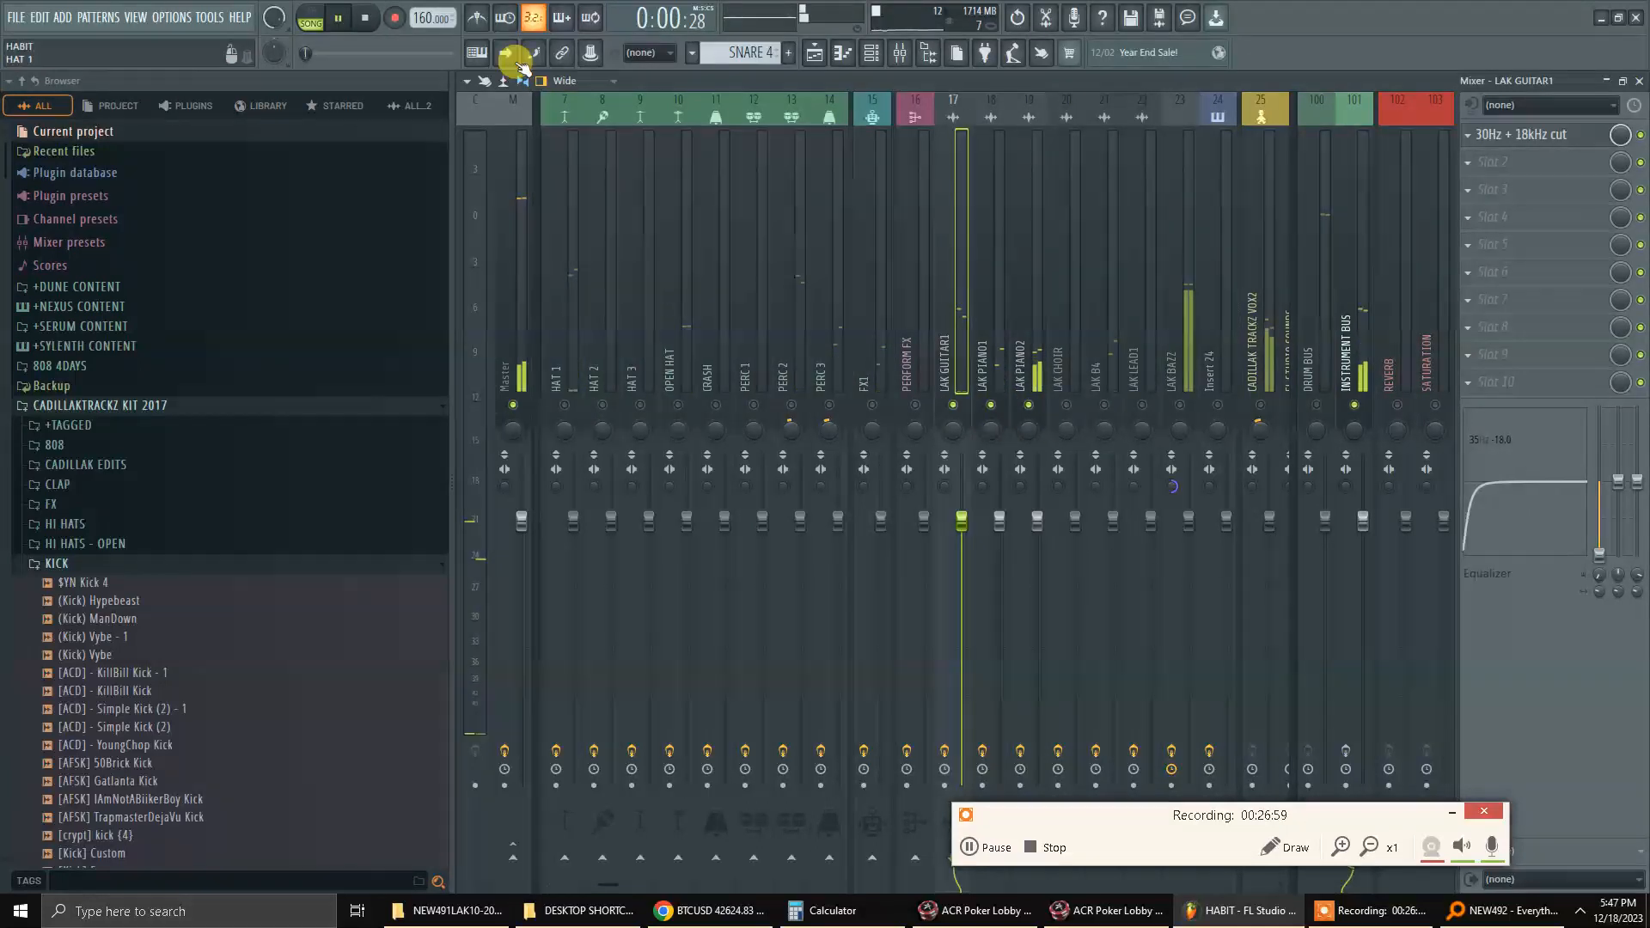
{"action": "left_click", "coordinate": [813, 54]}
{"action": "left_click", "coordinate": [763, 121]}
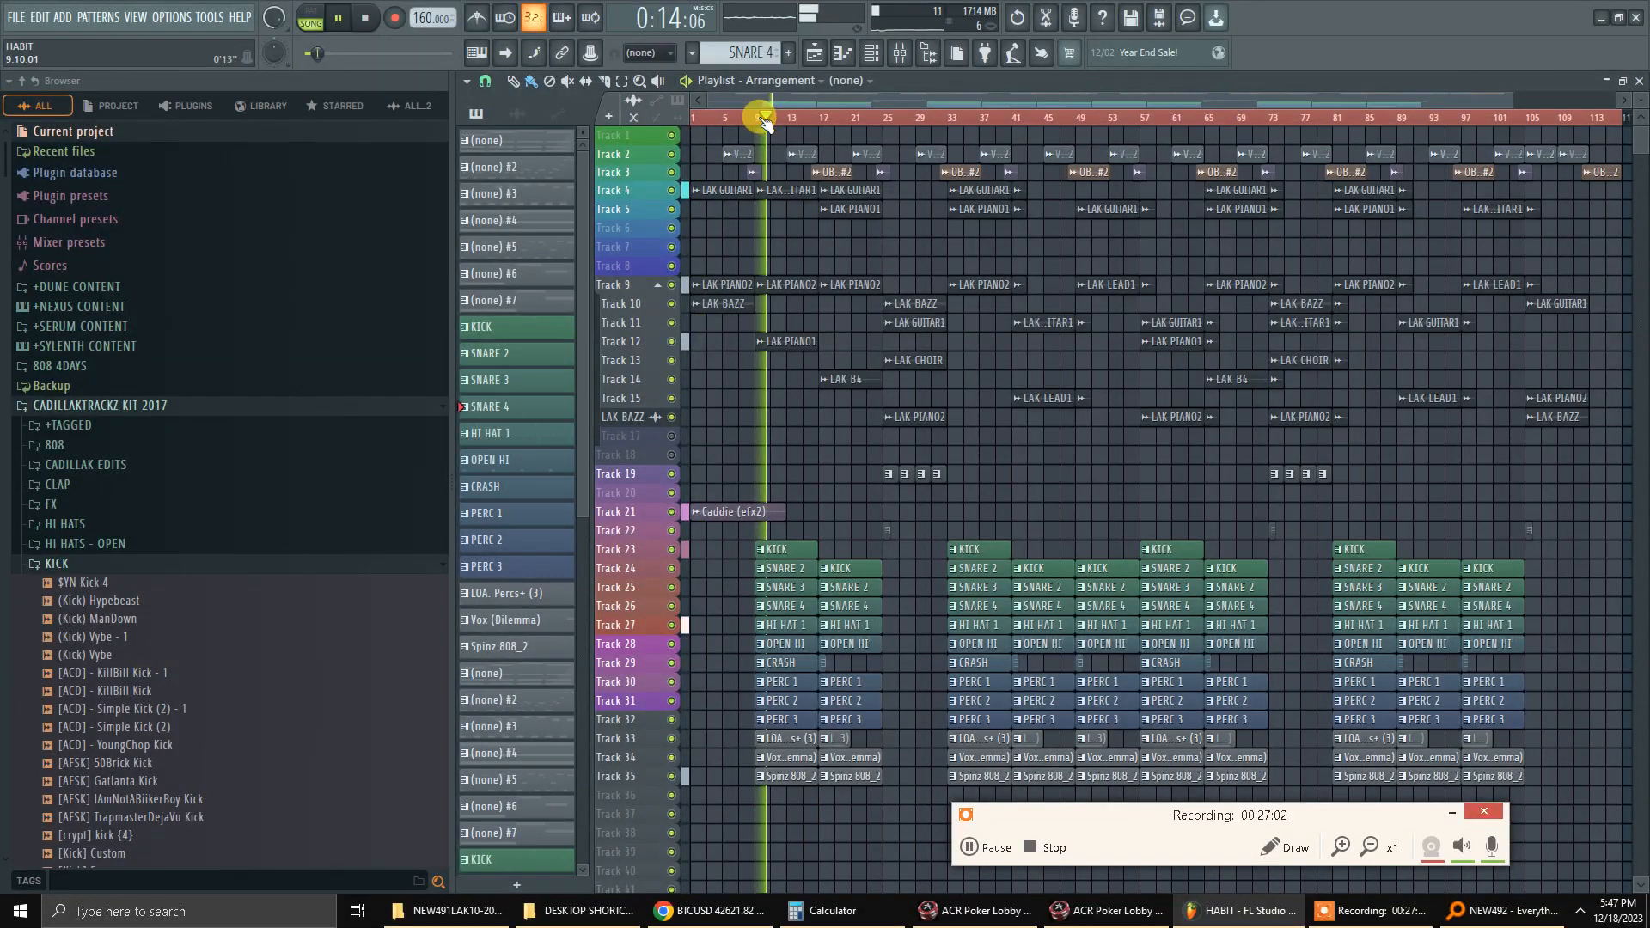
{"action": "scroll", "coordinate": [762, 120], "scroll_direction": "up", "scroll_amount": 3}
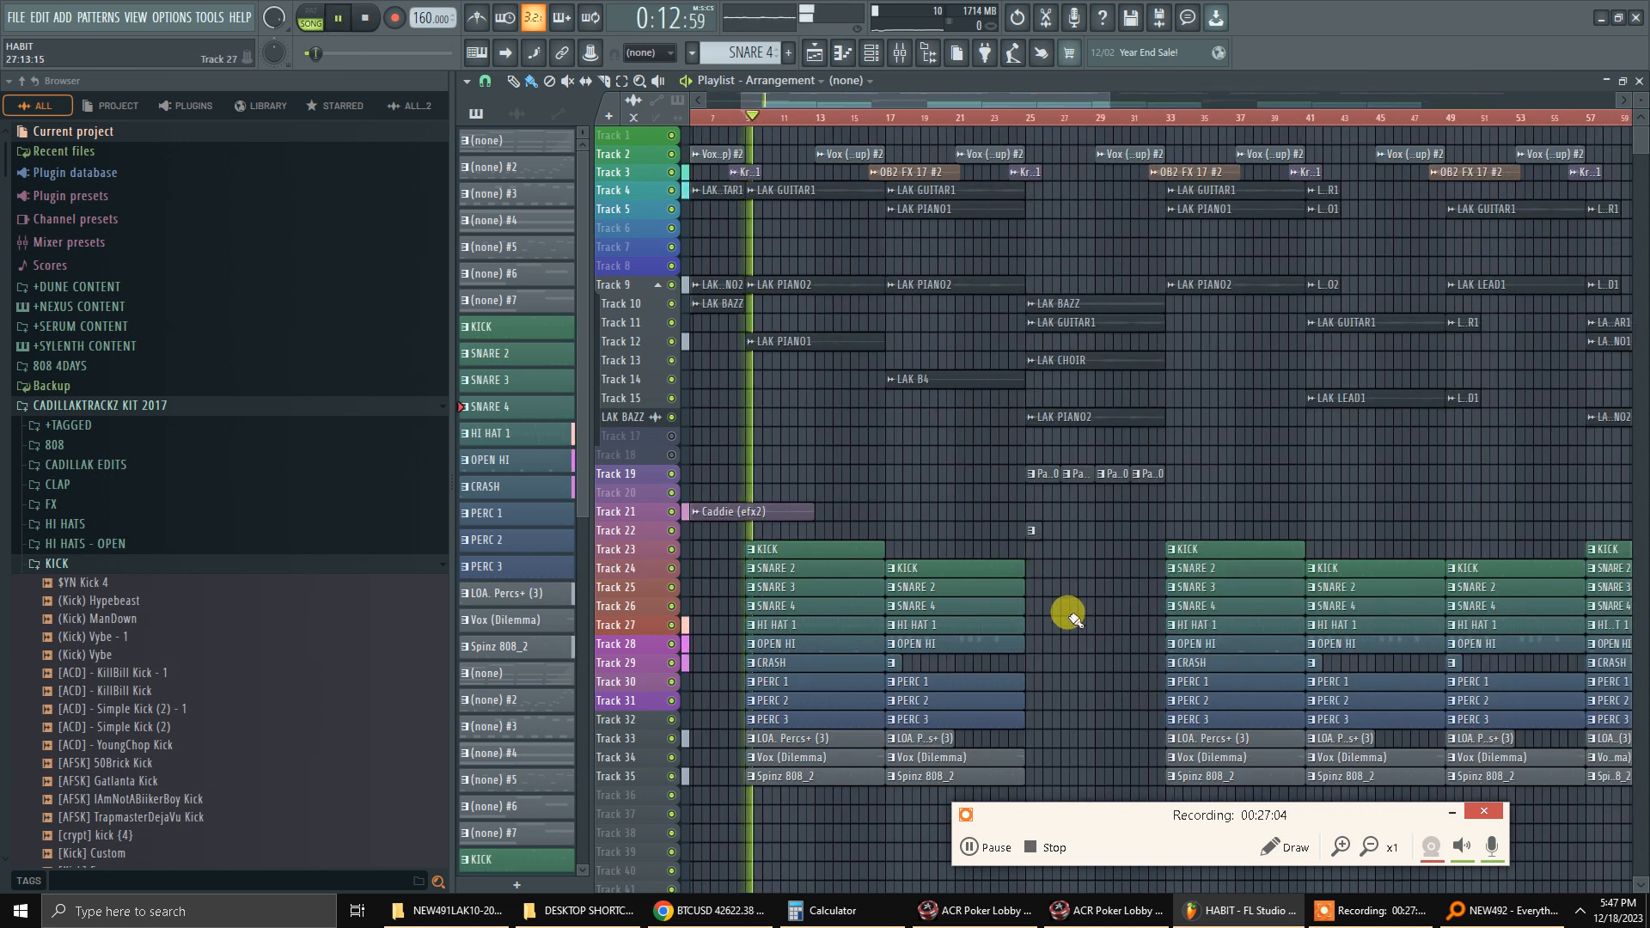
Mute LAK PIANO1, raise the high-pass cutoff in LAK PIANO2's EQ and set its low-pass to about 6478 Hz.
{"action": "key", "text": "F5"}
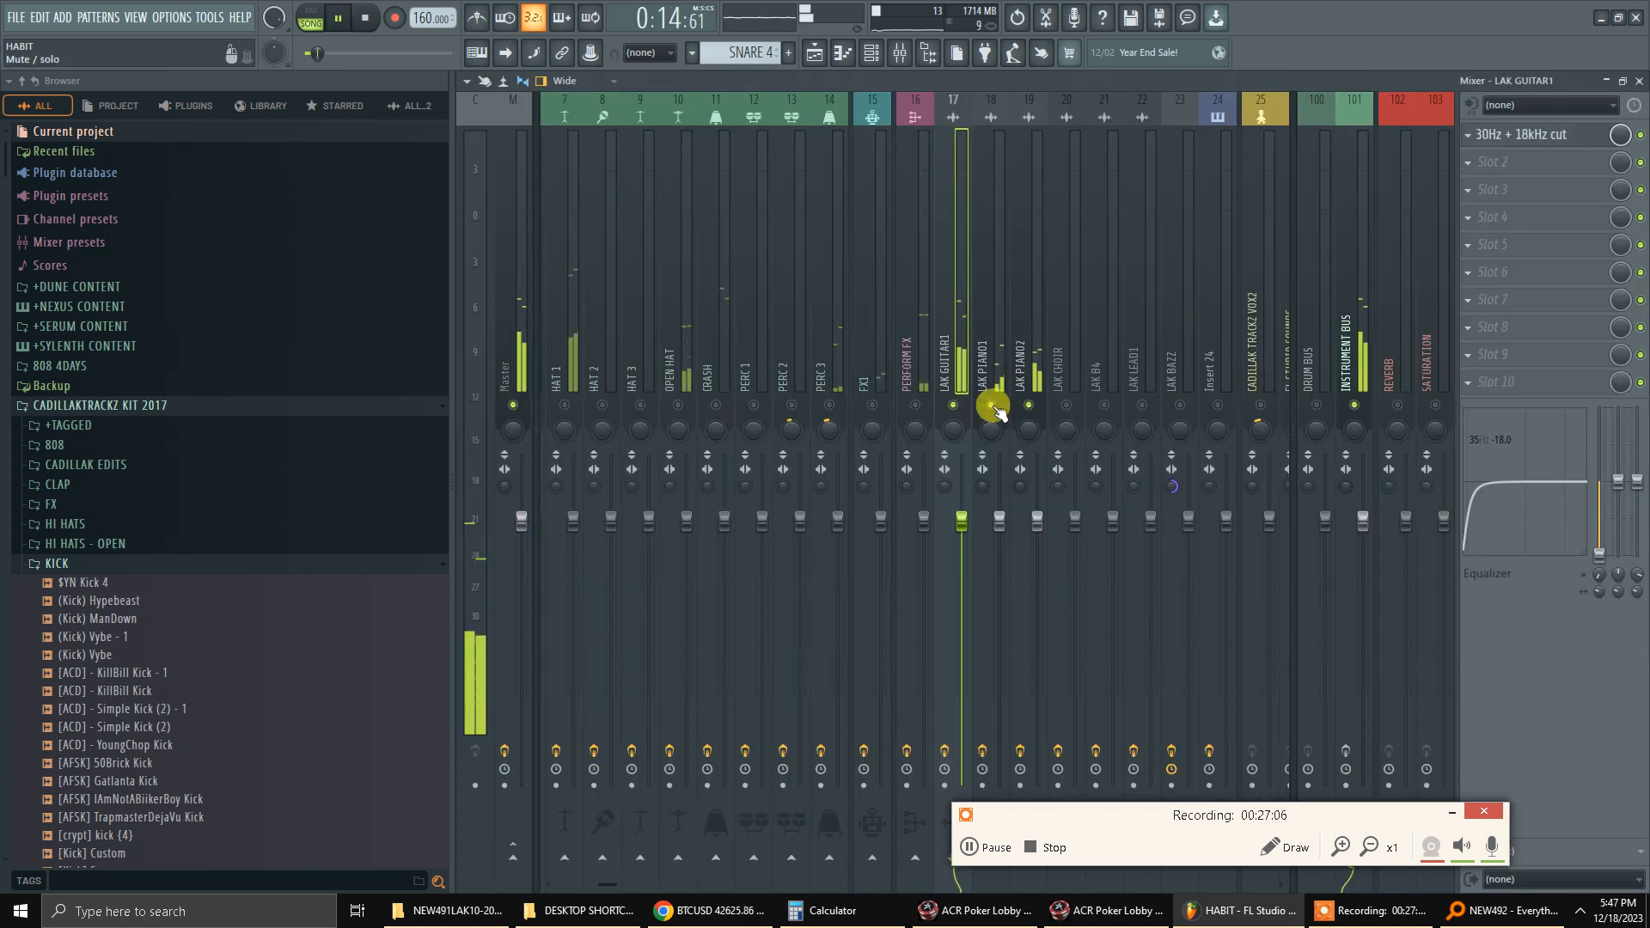
{"action": "left_click", "coordinate": [1030, 395]}
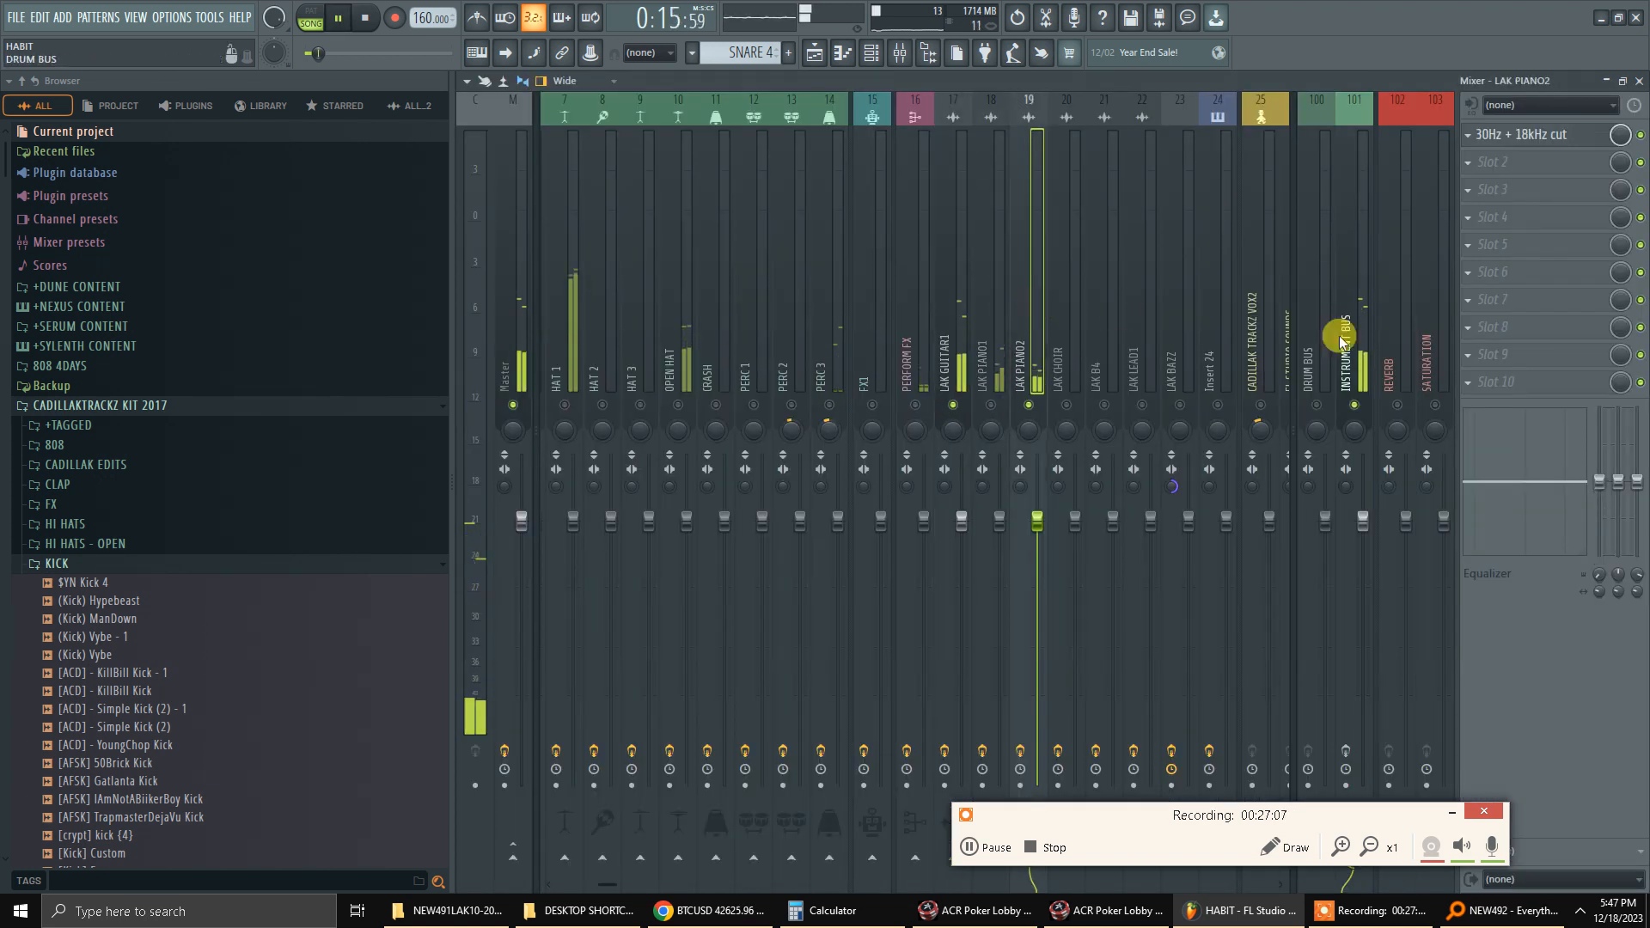
{"action": "left_click", "coordinate": [1589, 129]}
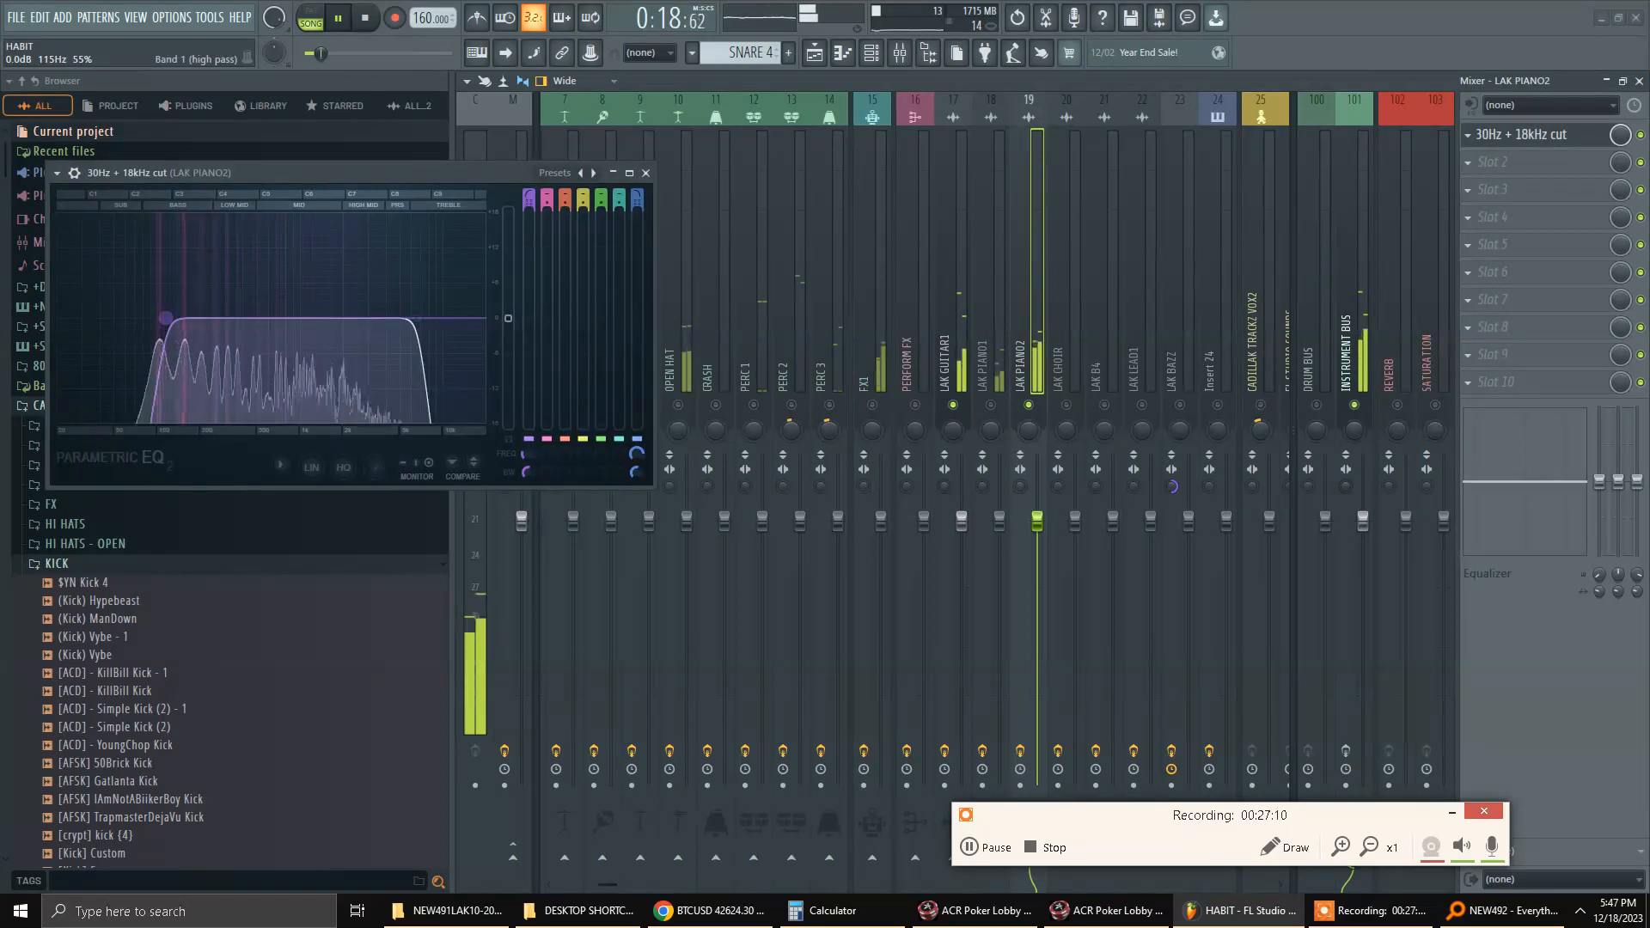
{"action": "mouse_move", "coordinate": [165, 318]}
{"action": "left_mouse_down"}
{"action": "mouse_move", "coordinate": [361, 309]}
{"action": "mouse_move", "coordinate": [168, 323]}
{"action": "left_mouse_up"}
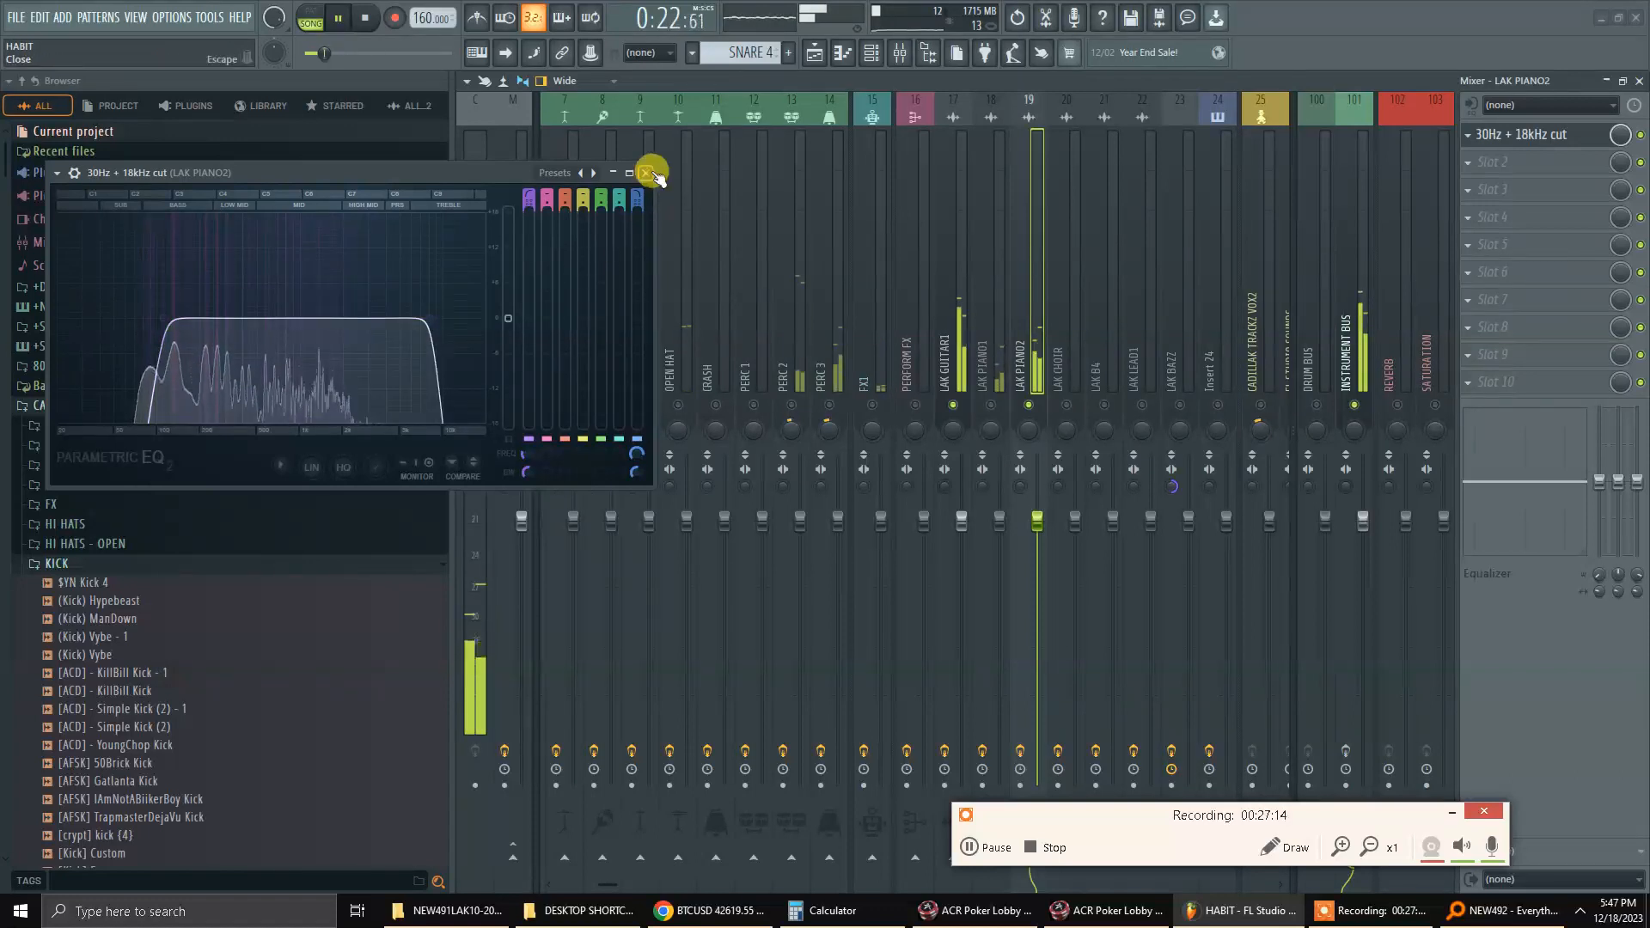
{"action": "left_click_drag", "start_coordinate": [163, 318], "coordinate": [174, 317]}
{"action": "mouse_move", "coordinate": [428, 318]}
{"action": "left_mouse_down"}
{"action": "mouse_move", "coordinate": [416, 343]}
{"action": "mouse_move", "coordinate": [490, 324]}
{"action": "mouse_move", "coordinate": [435, 315]}
{"action": "left_mouse_up"}
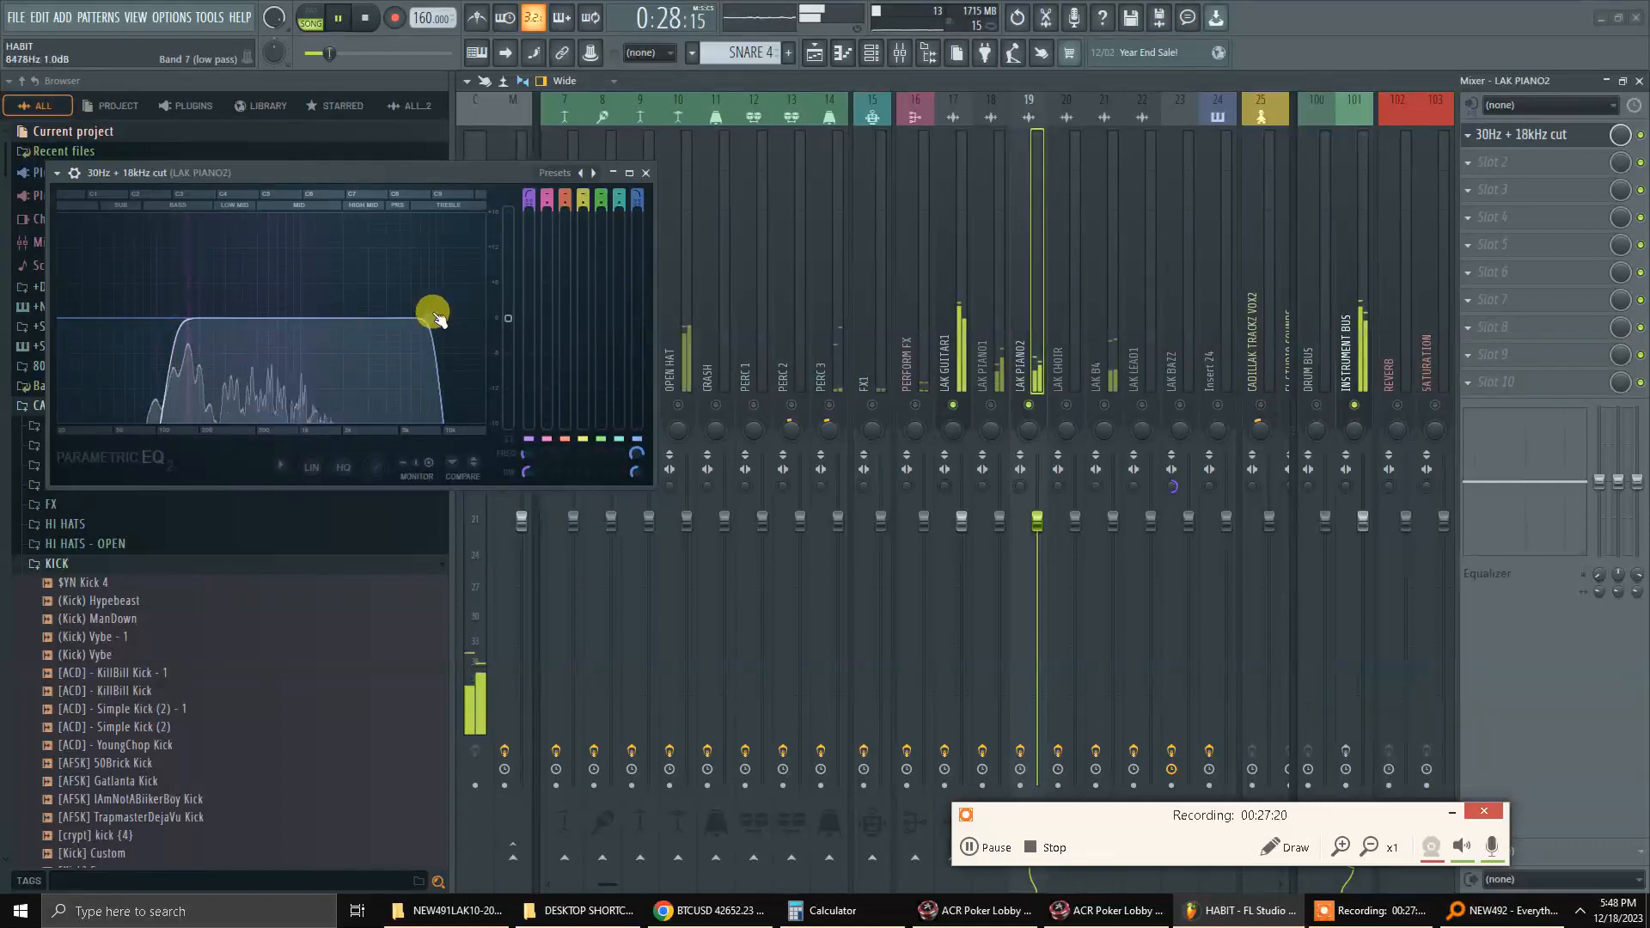
{"action": "left_click", "coordinate": [646, 173]}
Check the playlist, channel rack and mixer, selecting the LAK GUITAR1 mixer track and its channel in the rack.
{"action": "key", "text": "F5"}
{"action": "key", "text": "F6"}
{"action": "key", "text": "F6"}
{"action": "key", "text": "F9"}
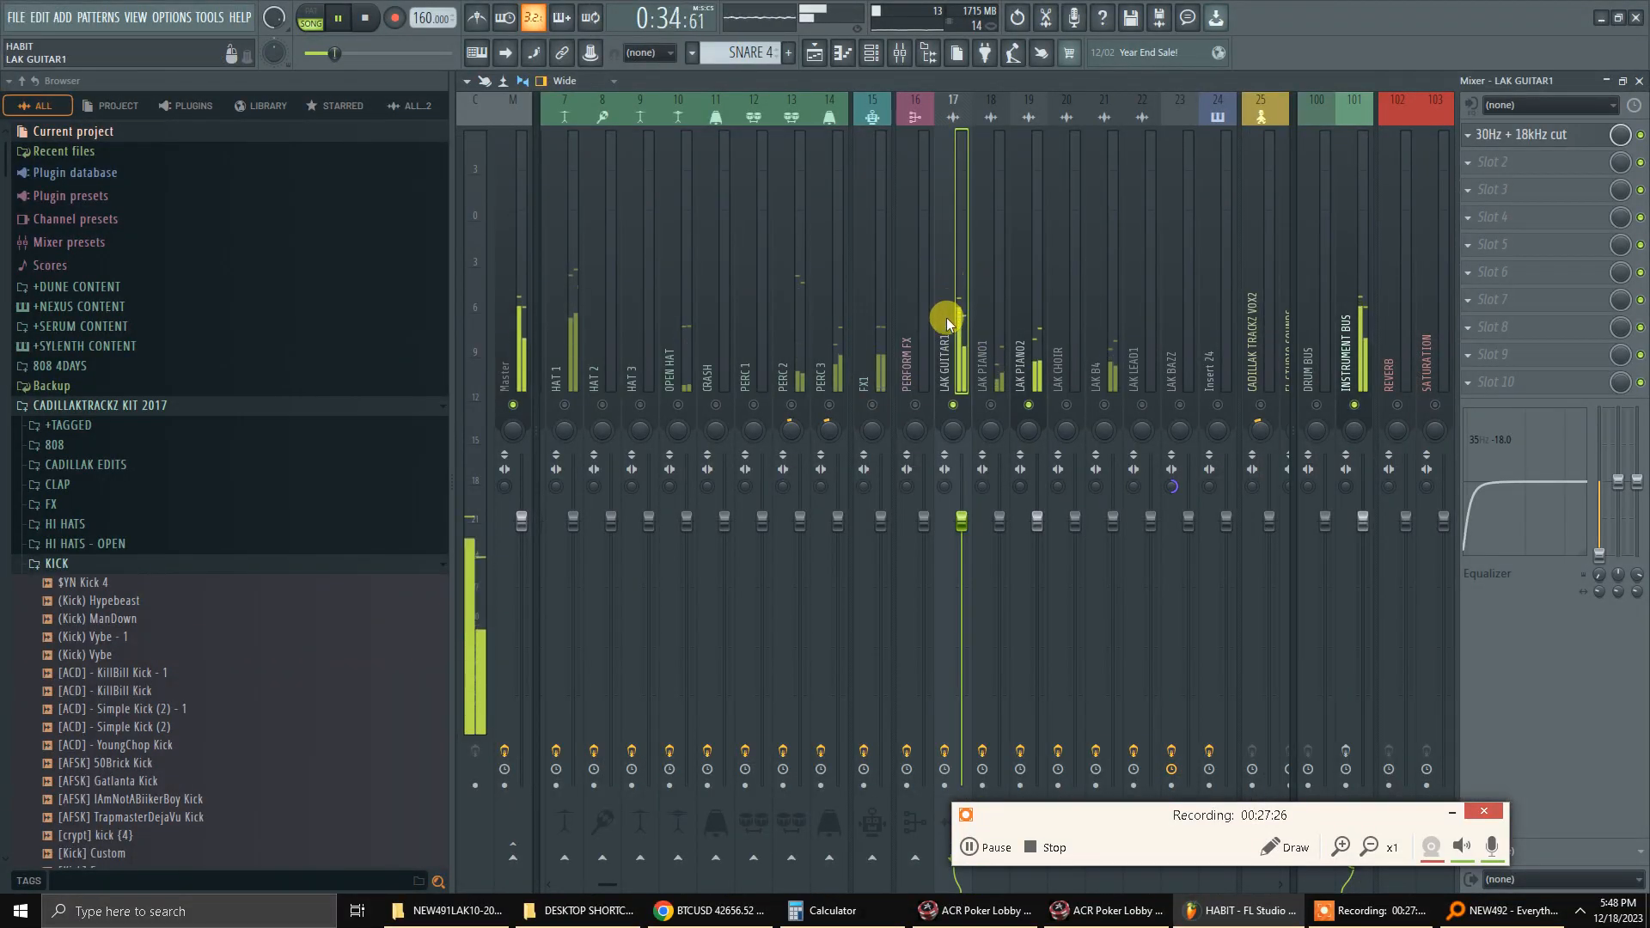
{"action": "key", "text": "F6"}
{"action": "scroll", "coordinate": [698, 318], "scroll_direction": "down", "scroll_amount": 5}
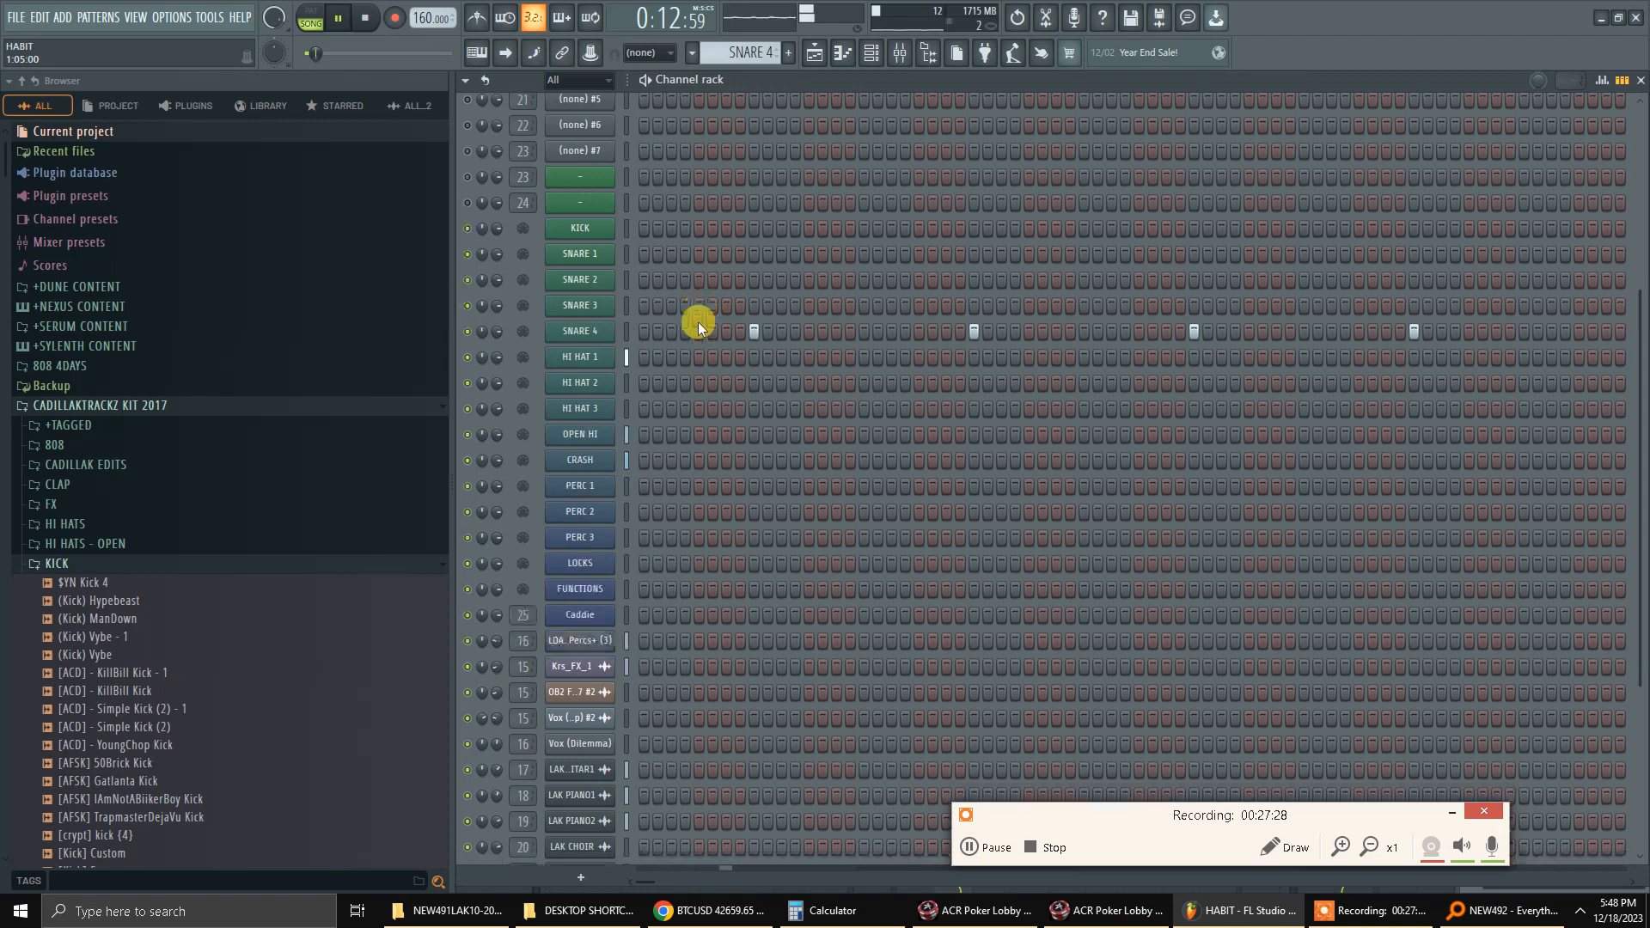
{"action": "left_click", "coordinate": [588, 609]}
{"action": "left_click", "coordinate": [579, 606]}
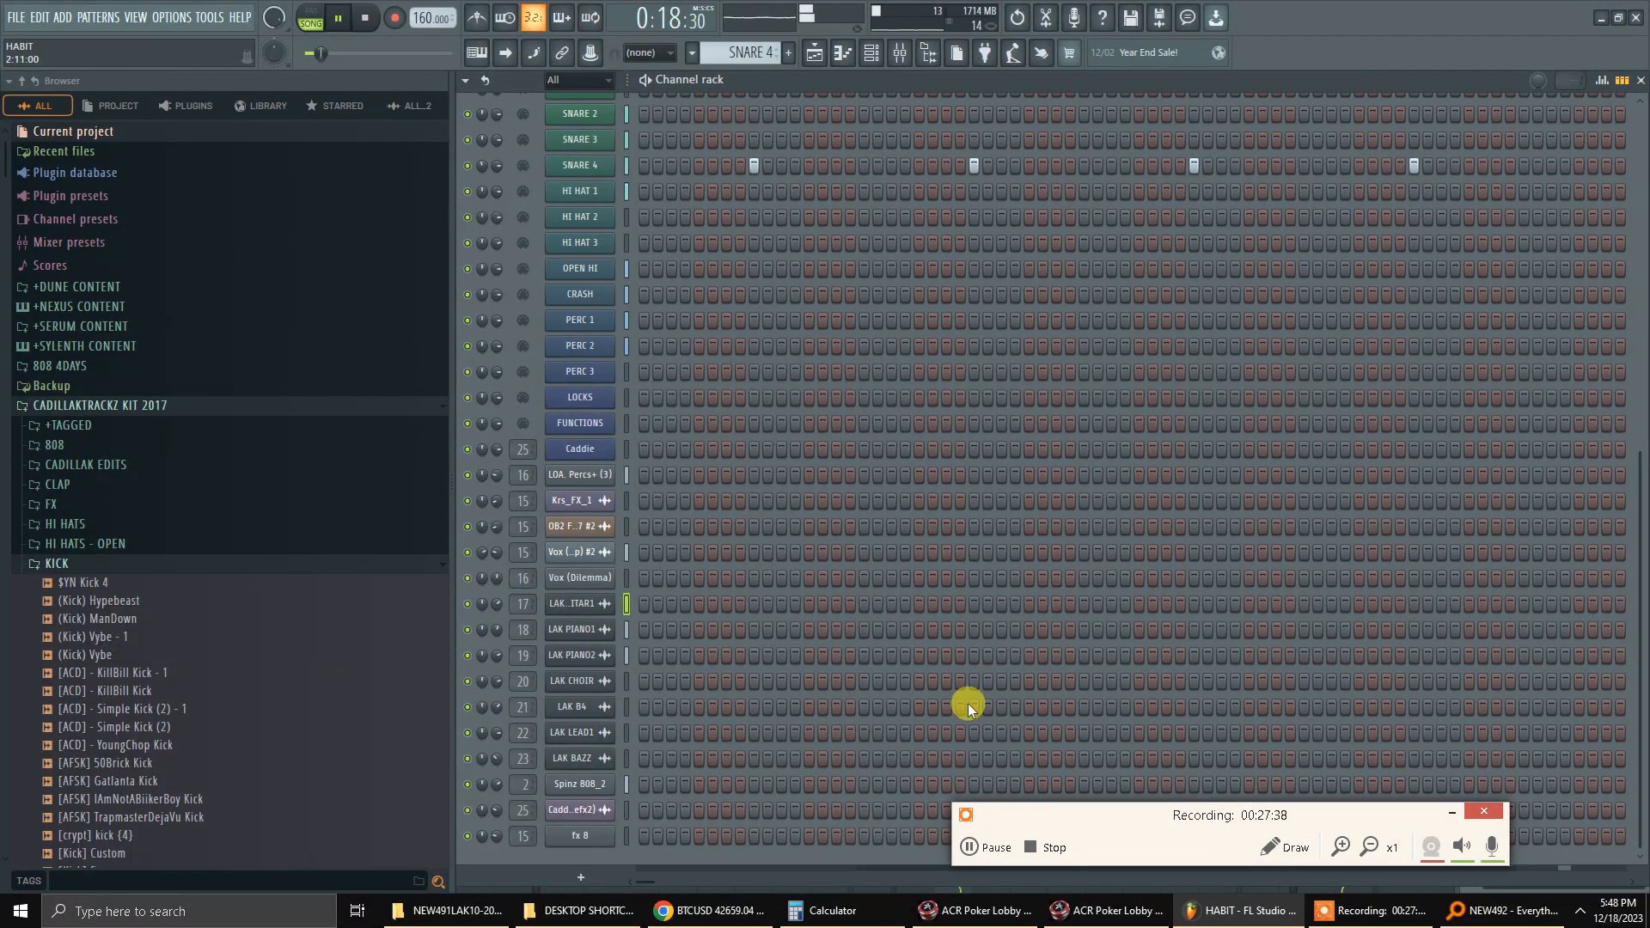
Unmute LAK PIANO1 in the mixer and set its channel volume to about 58% in the channel rack.
{"action": "key", "text": "F9"}
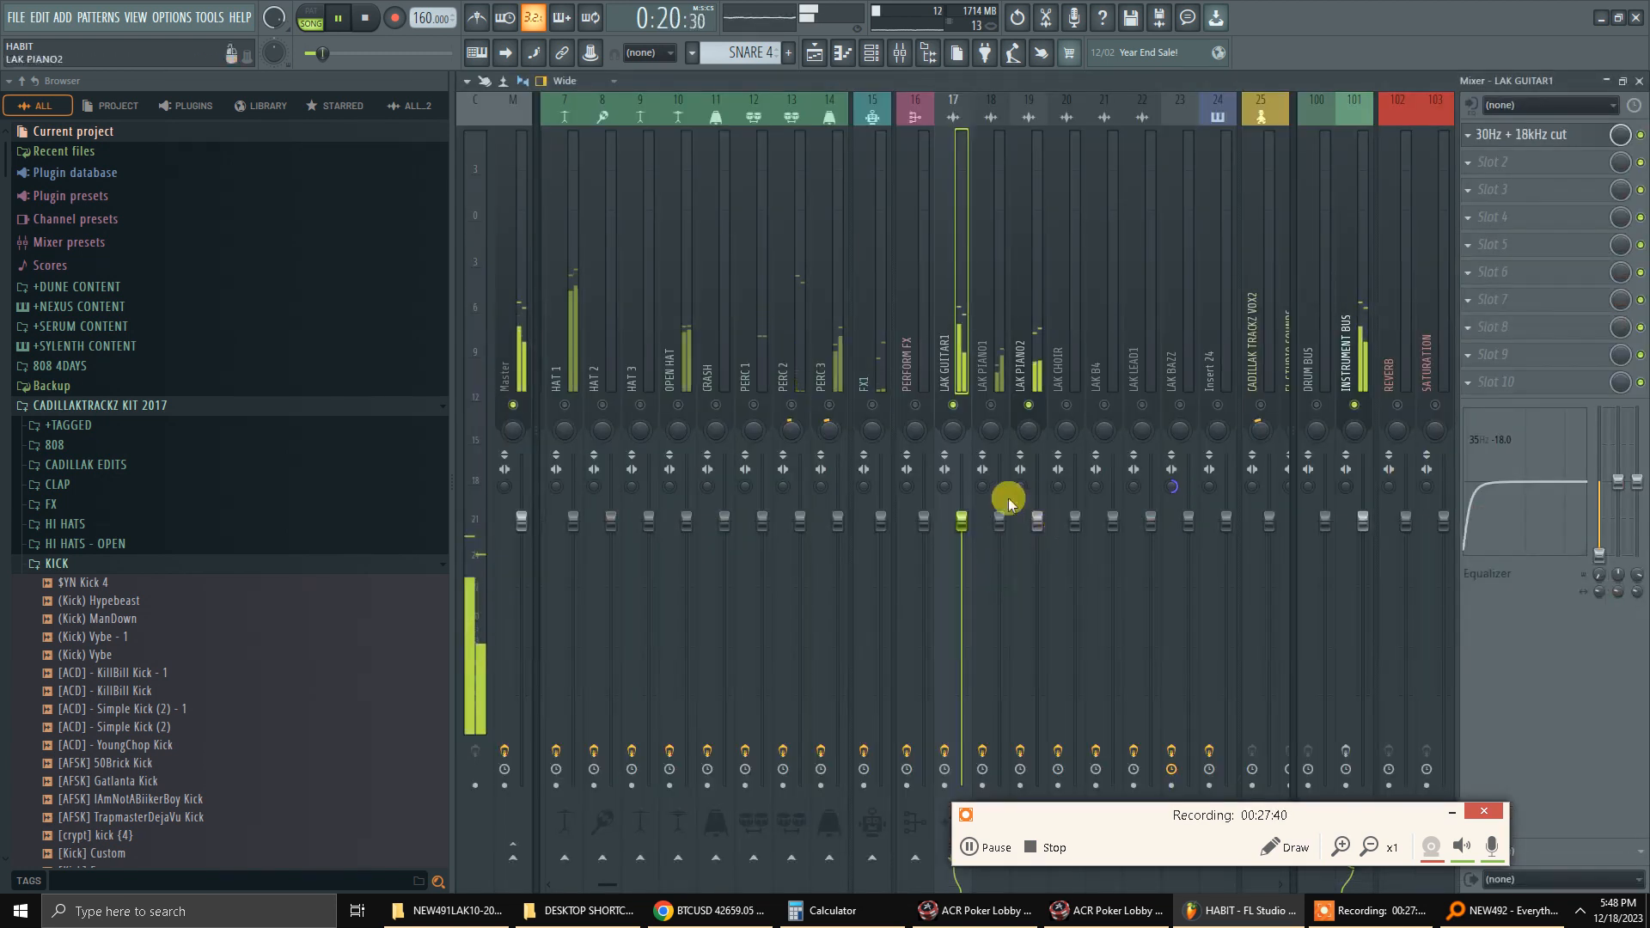
{"action": "left_click", "coordinate": [1348, 299]}
{"action": "left_click", "coordinate": [1028, 291]}
{"action": "left_click", "coordinate": [961, 320]}
{"action": "key", "text": "F9"}
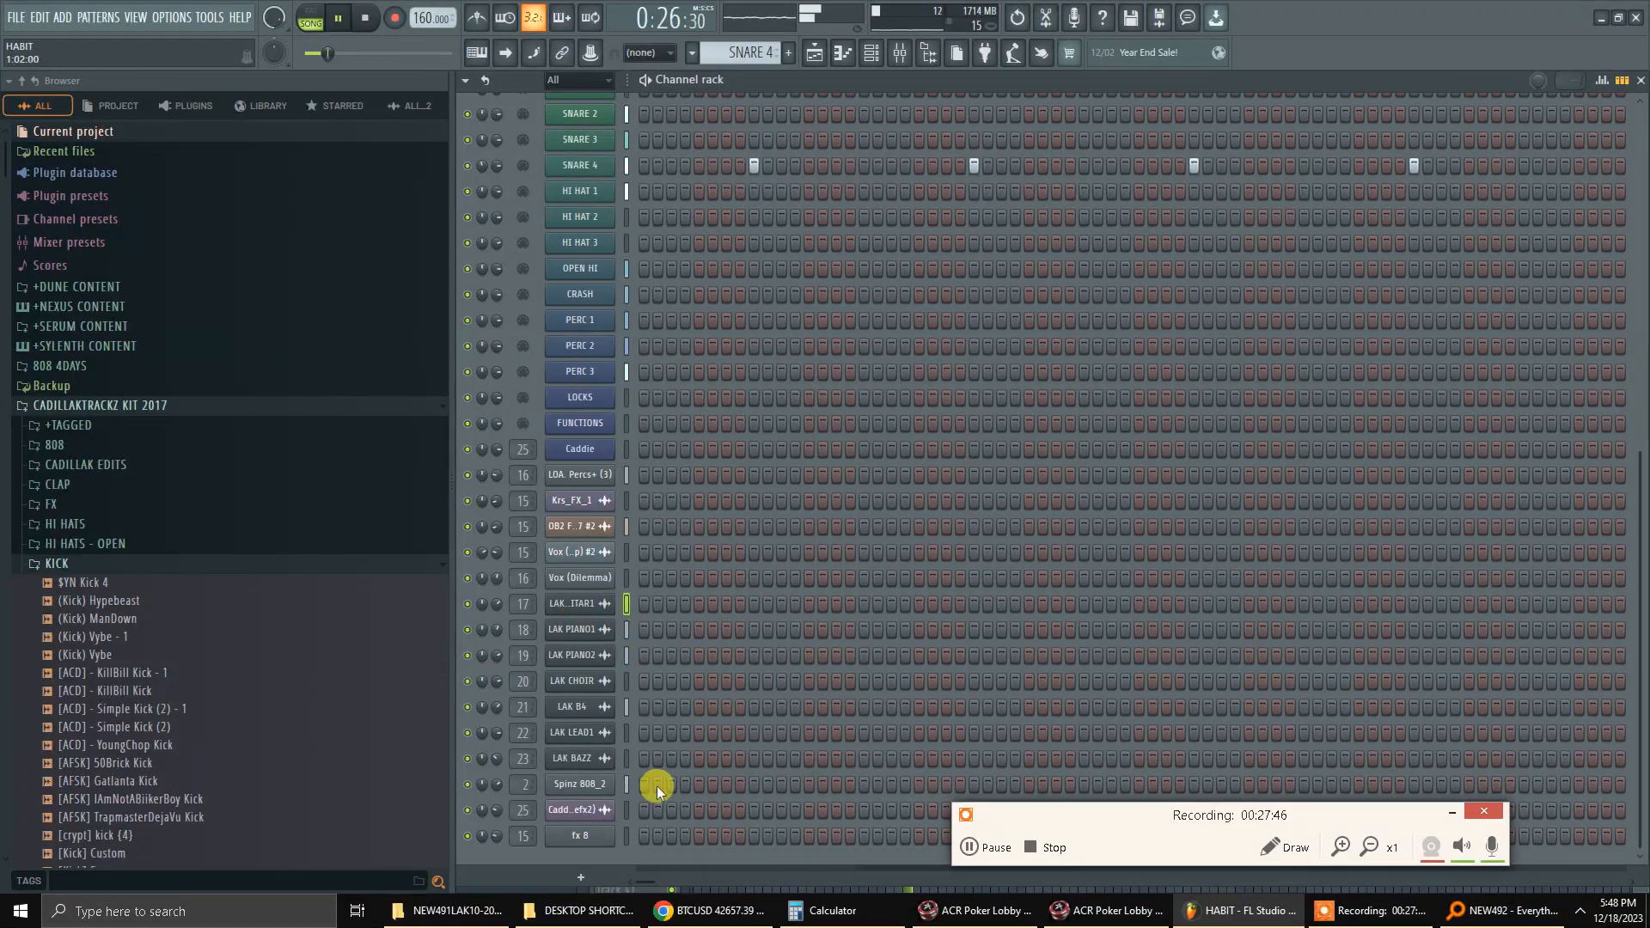
{"action": "mouse_move", "coordinate": [497, 630]}
{"action": "left_mouse_down"}
{"action": "mouse_move", "coordinate": [497, 657]}
{"action": "mouse_move", "coordinate": [499, 635]}
{"action": "left_mouse_up"}
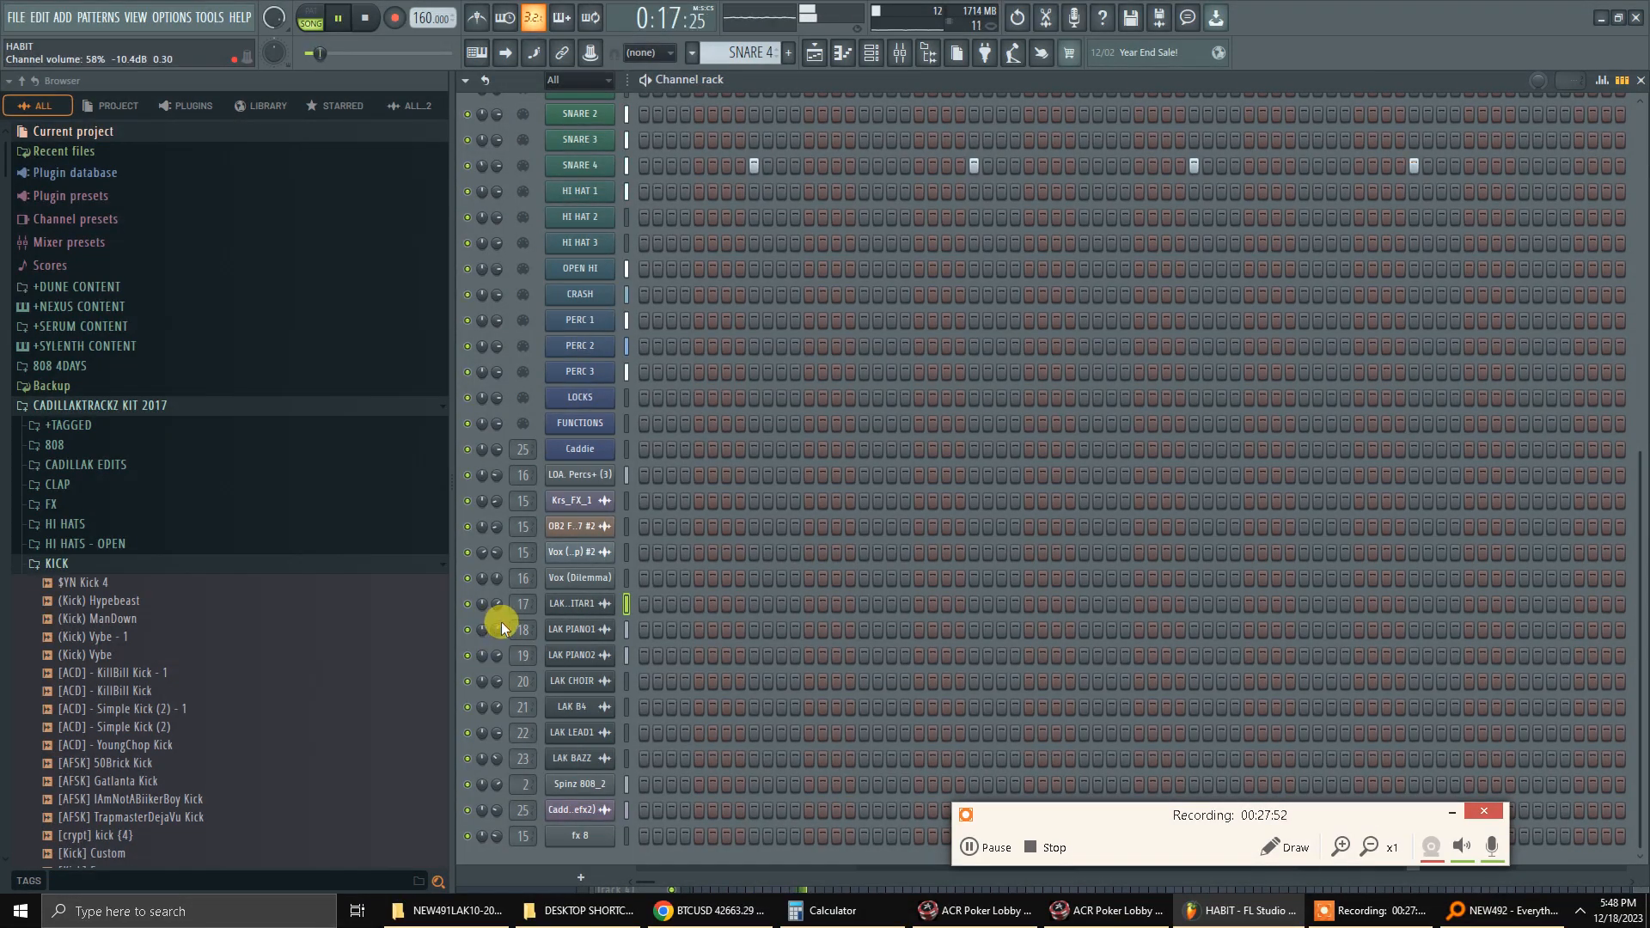
Compare the mixer levels of the guitar and pianos, and raise LAK PIANO1's channel volume to 69%.
{"action": "key", "text": "F9"}
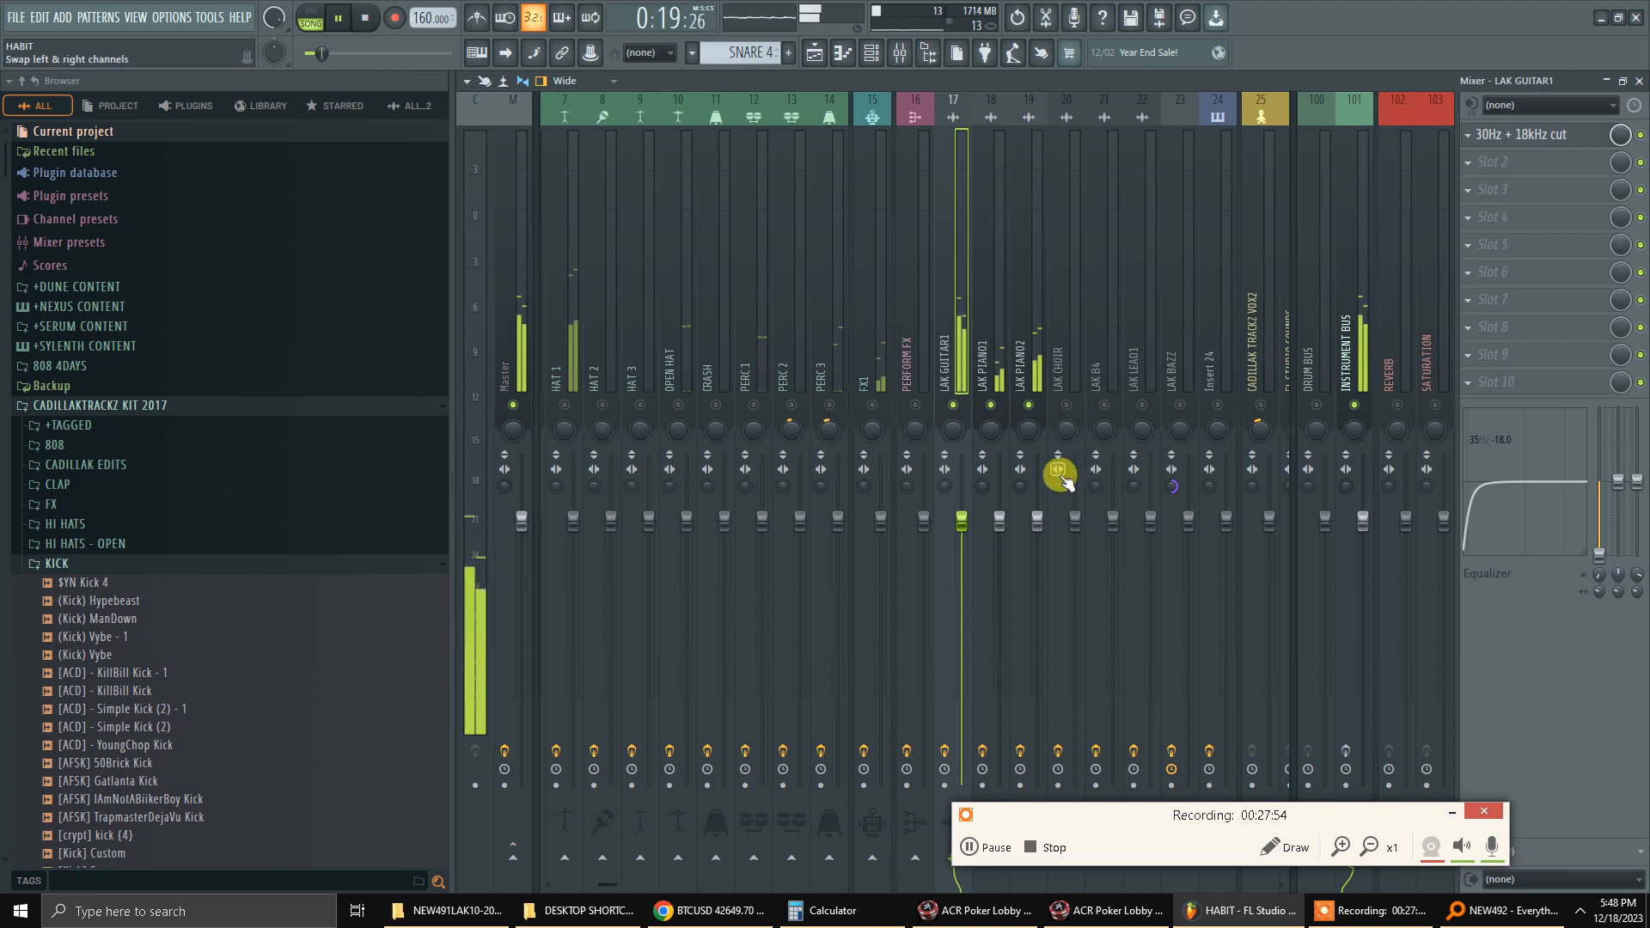
{"action": "key", "text": "F9"}
{"action": "key", "text": "F9"}
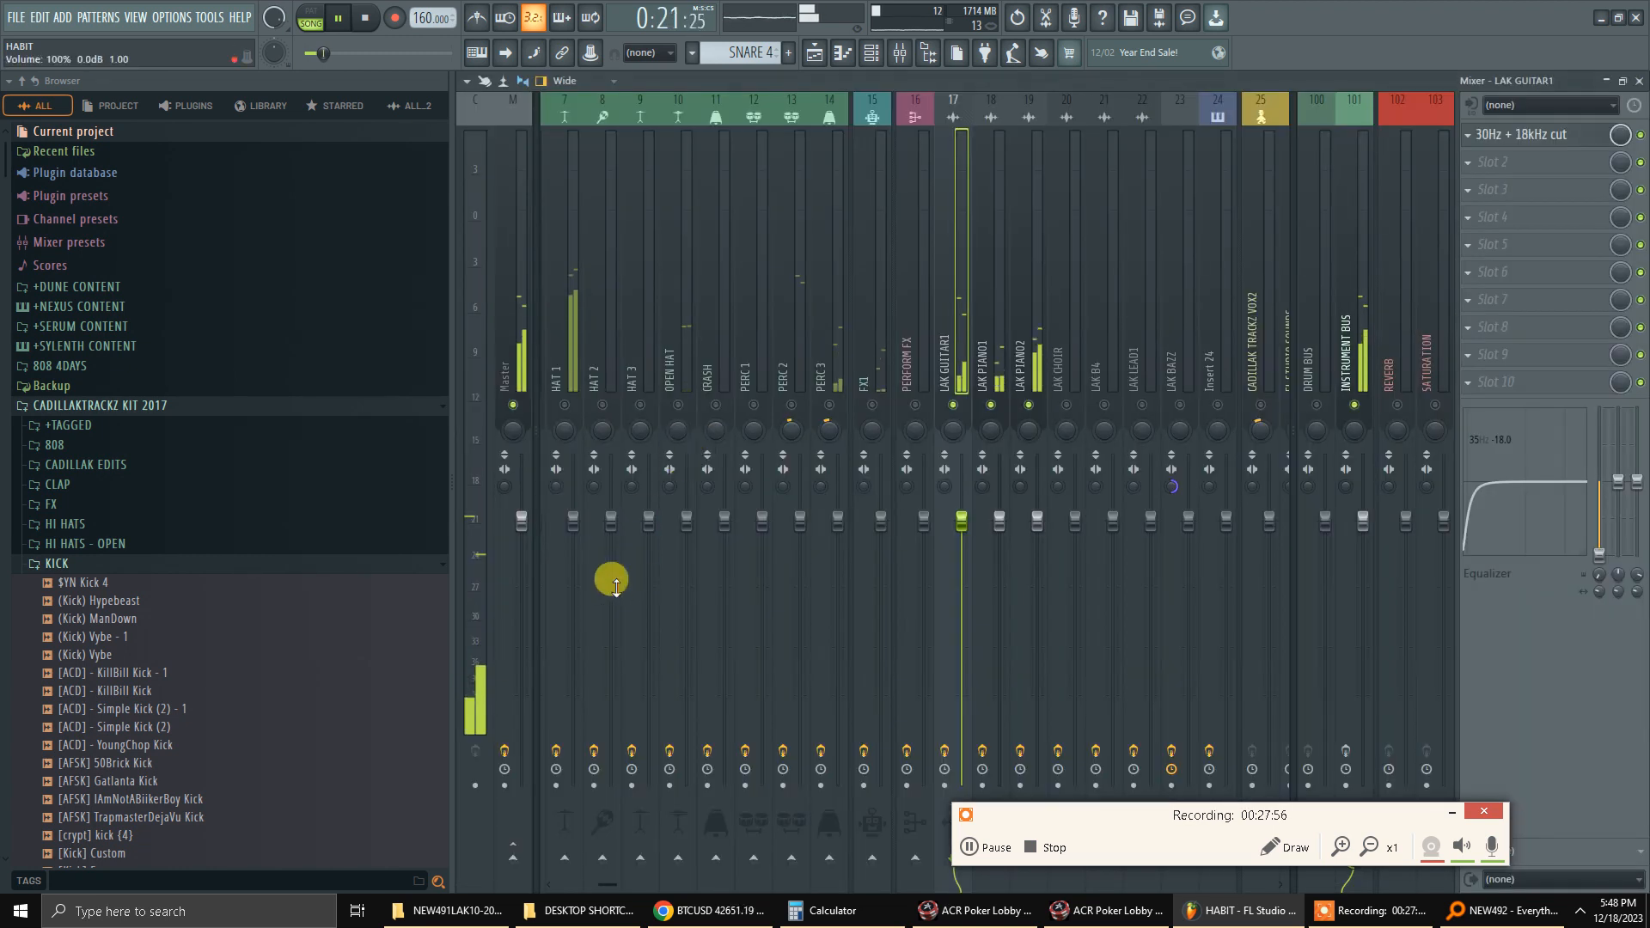
{"action": "key", "text": "F9"}
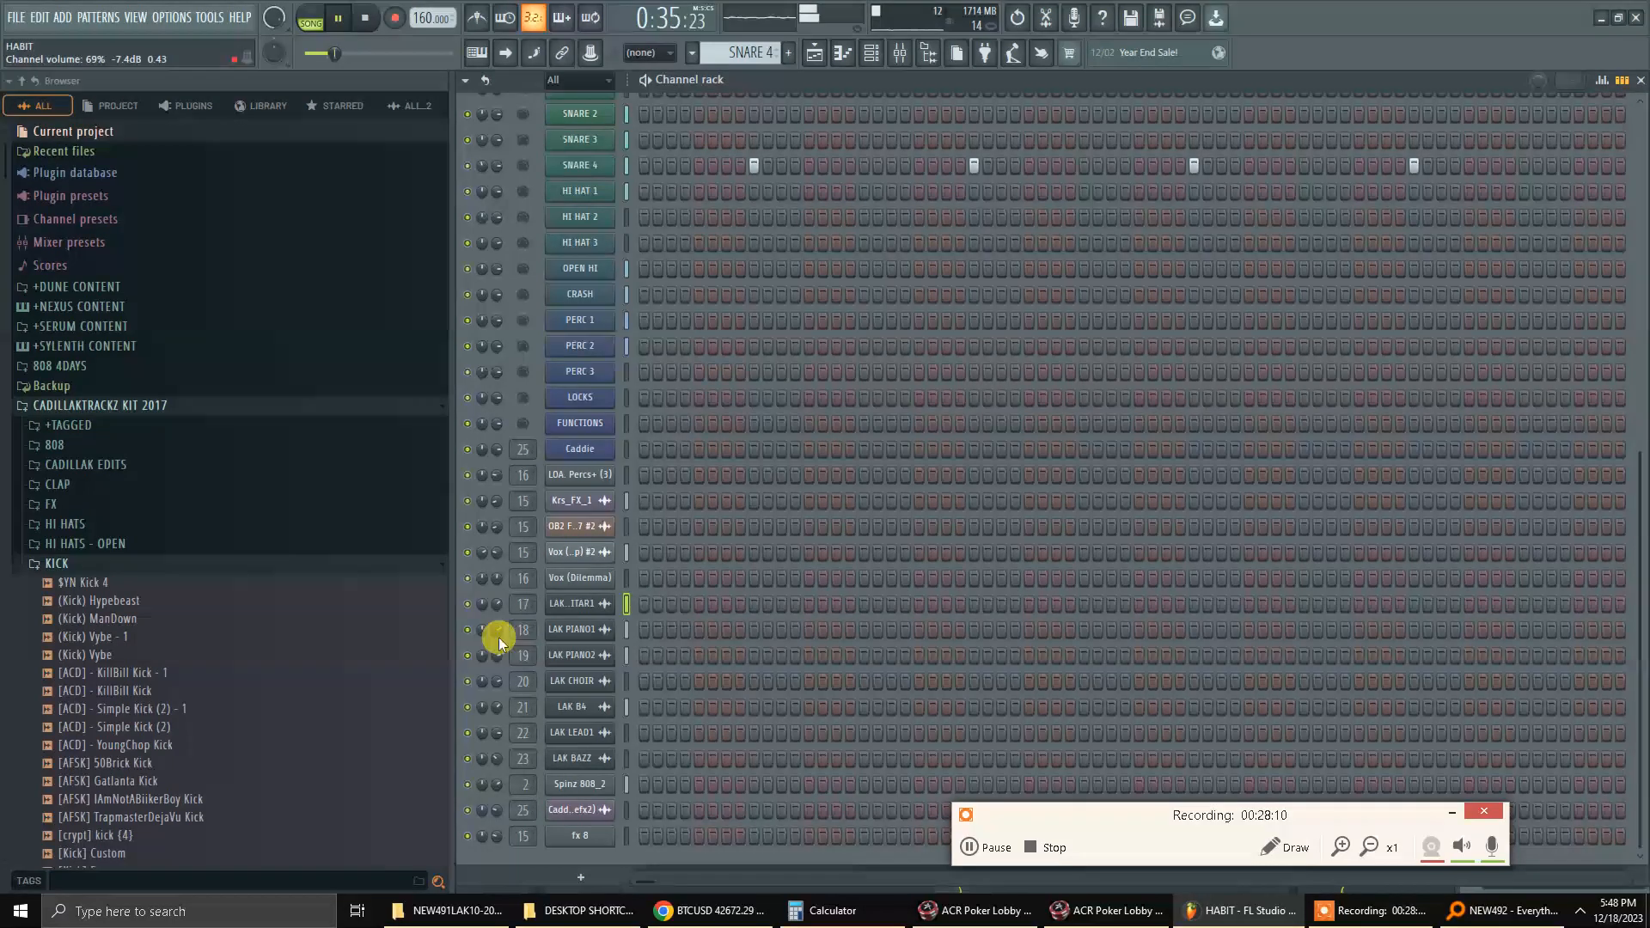
Unmute the LAK CHOIR, PERFORM FX and FX1 mixer tracks alongside the guitar and pianos.
{"action": "key", "text": "F9"}
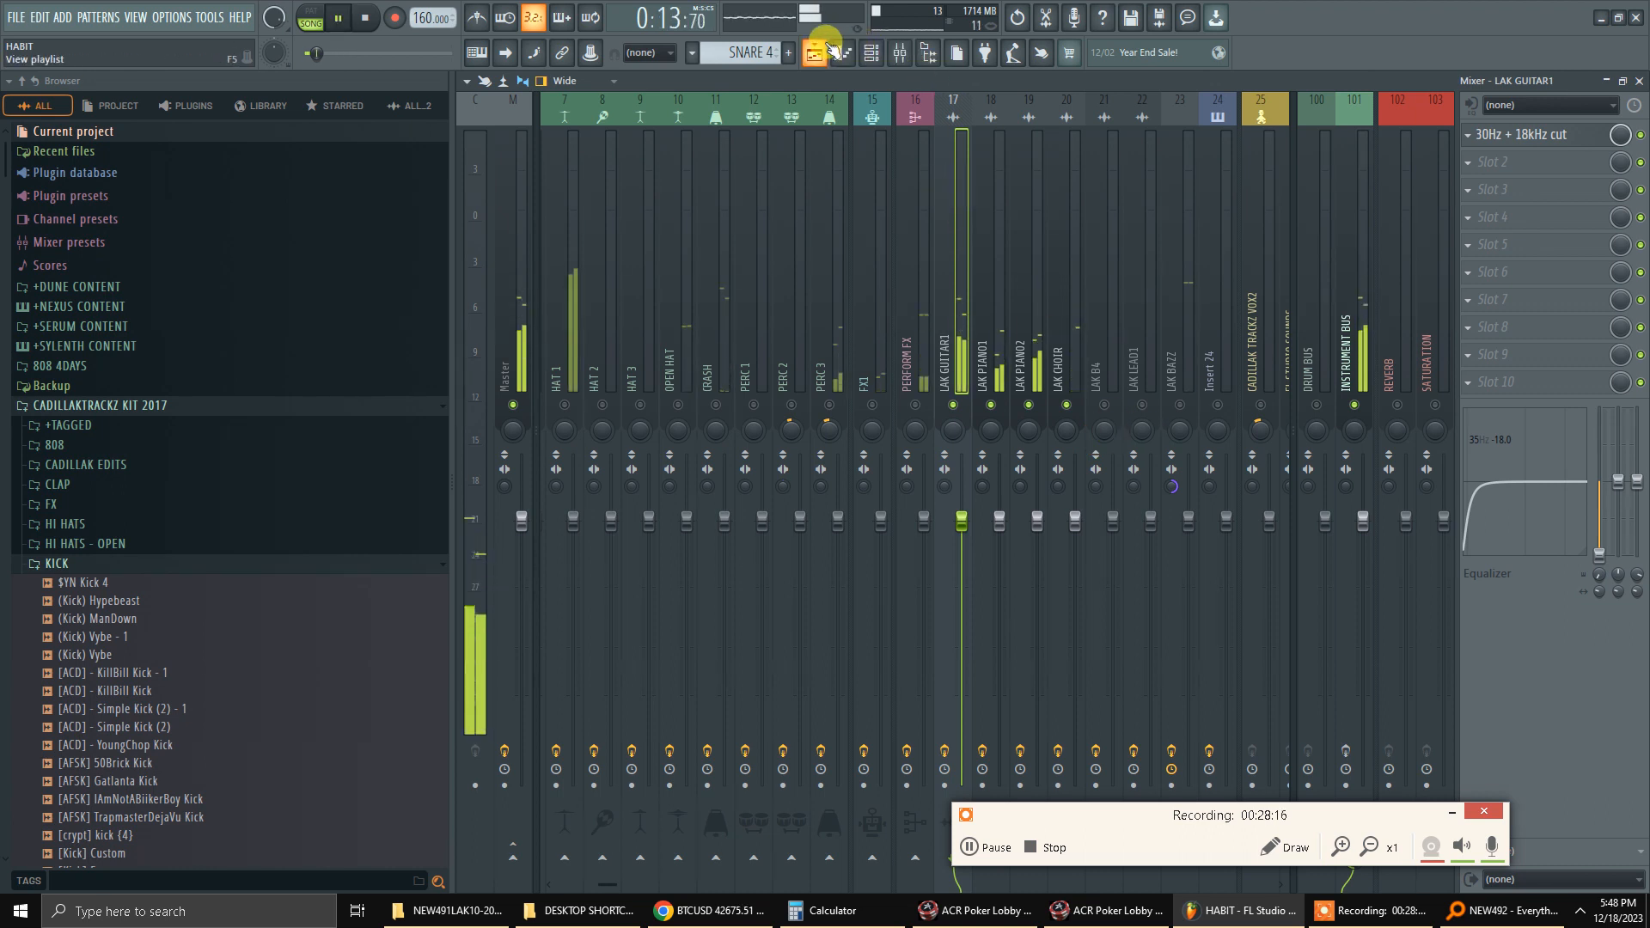
{"action": "left_click", "coordinate": [916, 405]}
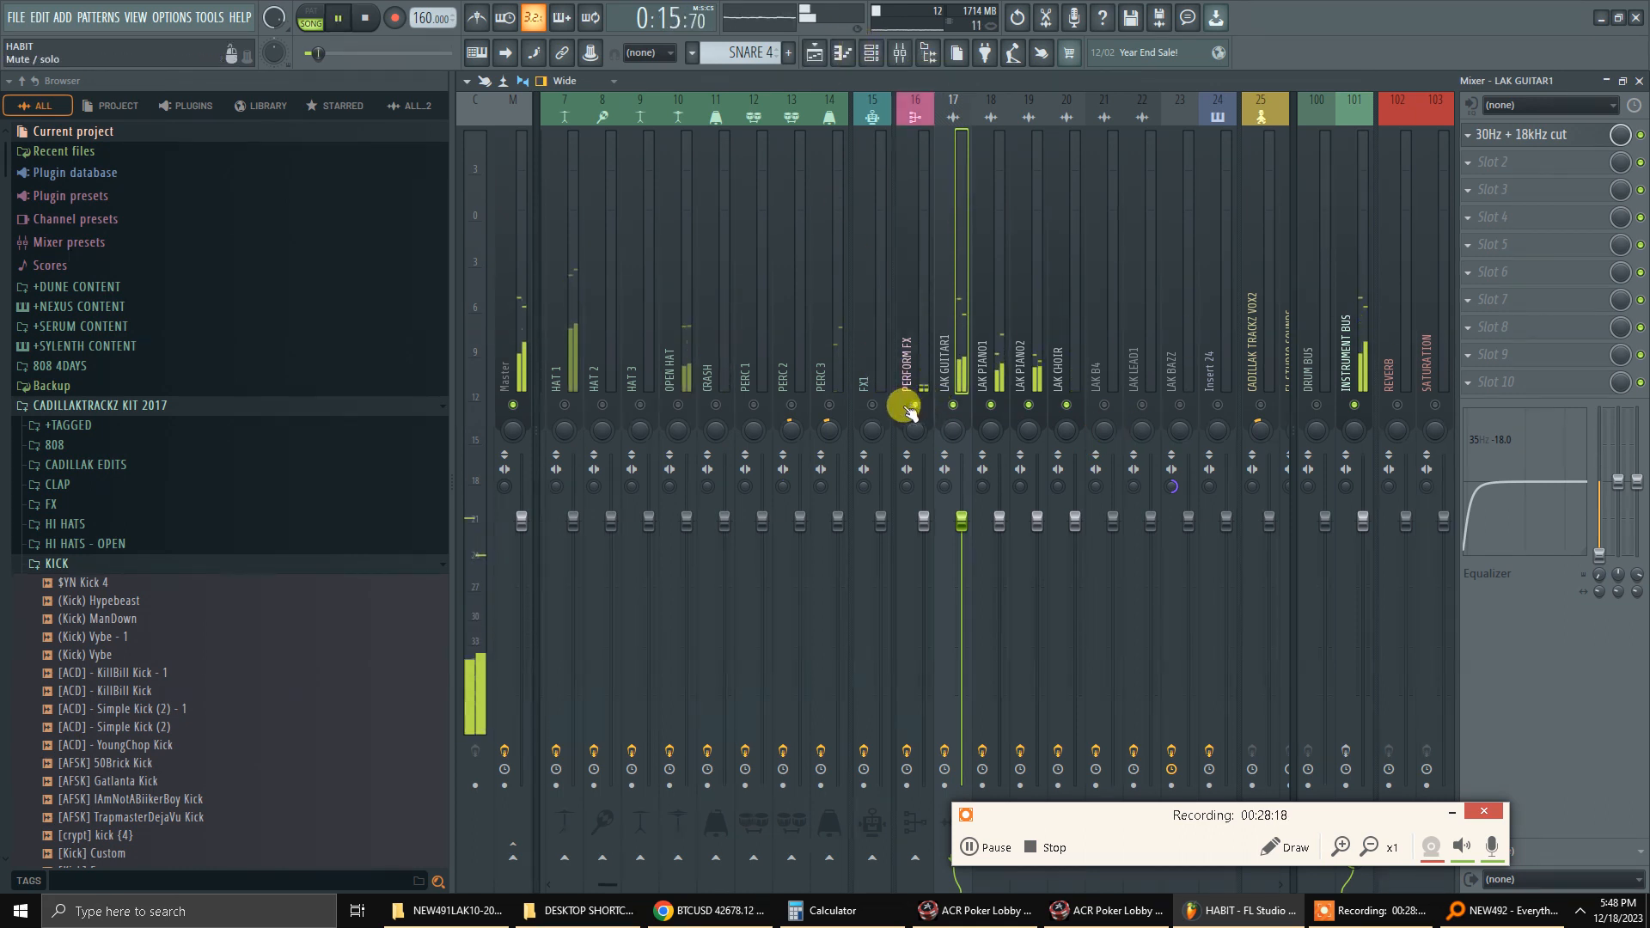
{"action": "left_click", "coordinate": [873, 404]}
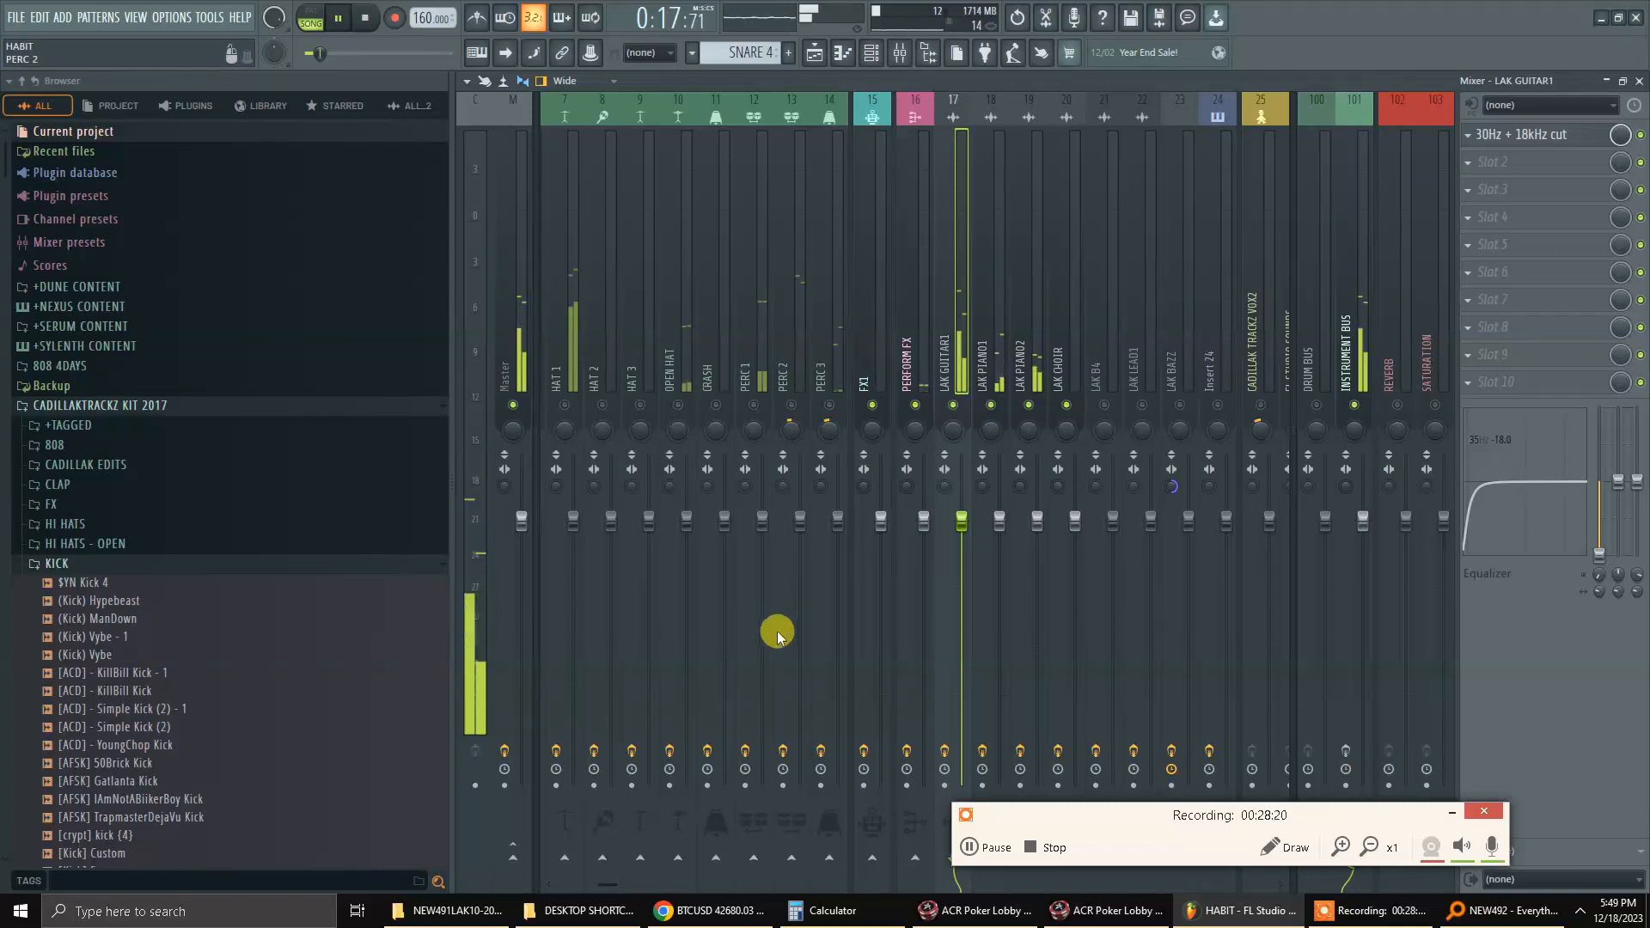
Open the Vox (Yupyup) #2 channel settings and check its FX1 track in the mixer.
{"action": "key", "text": "F5"}
{"action": "key", "text": "F6"}
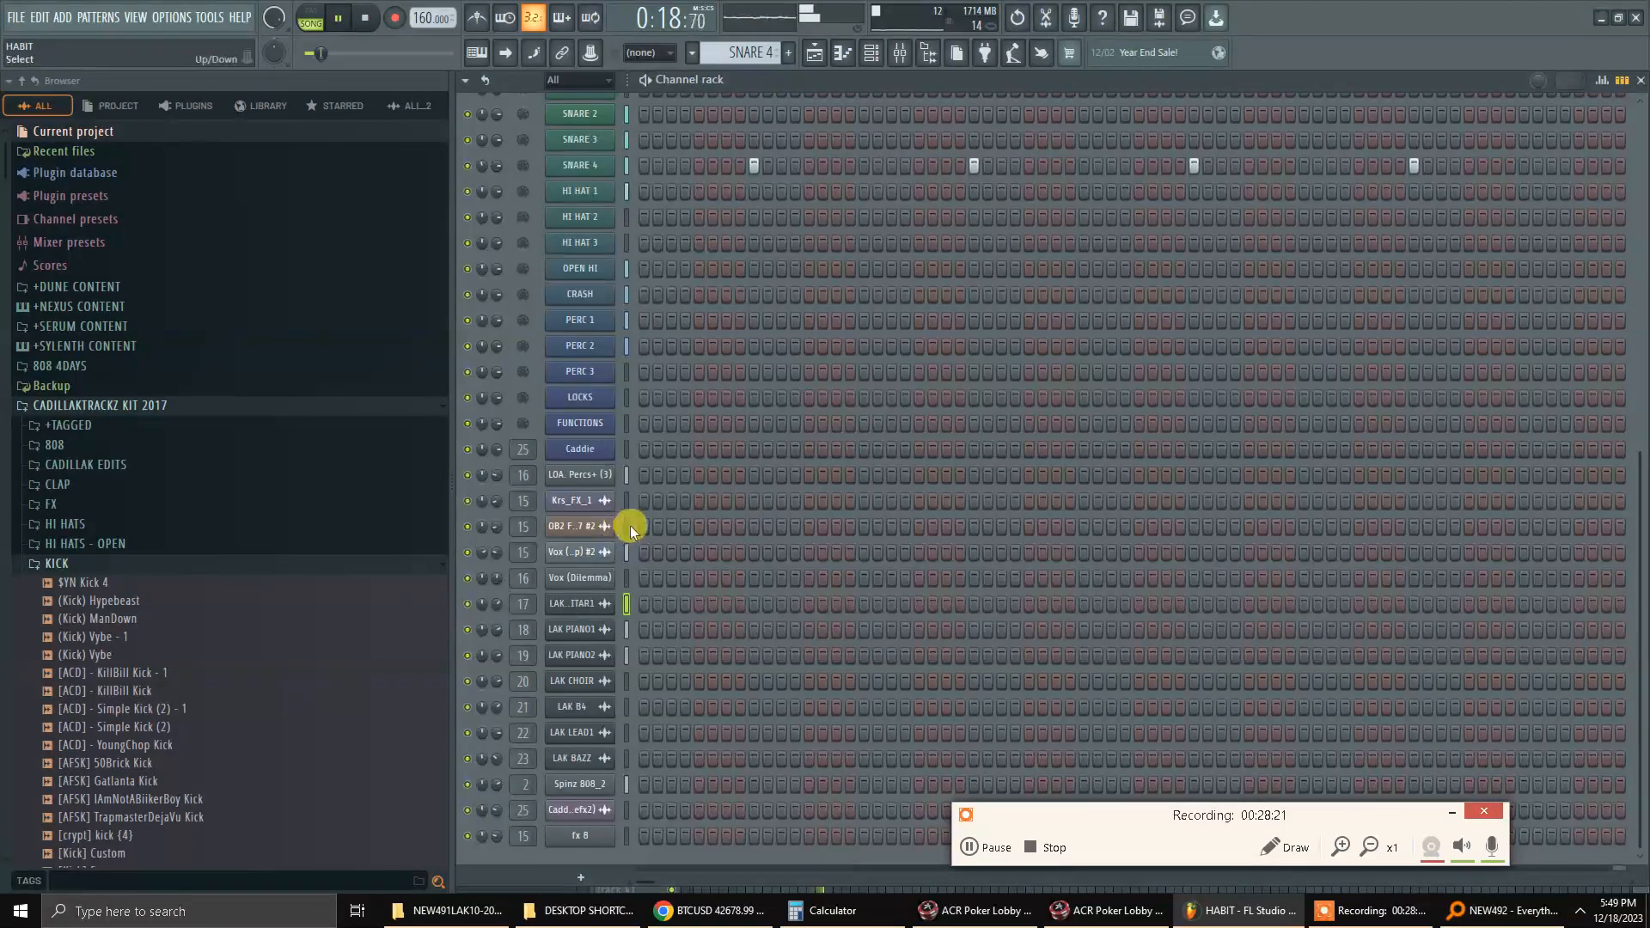
{"action": "left_click", "coordinate": [551, 557]}
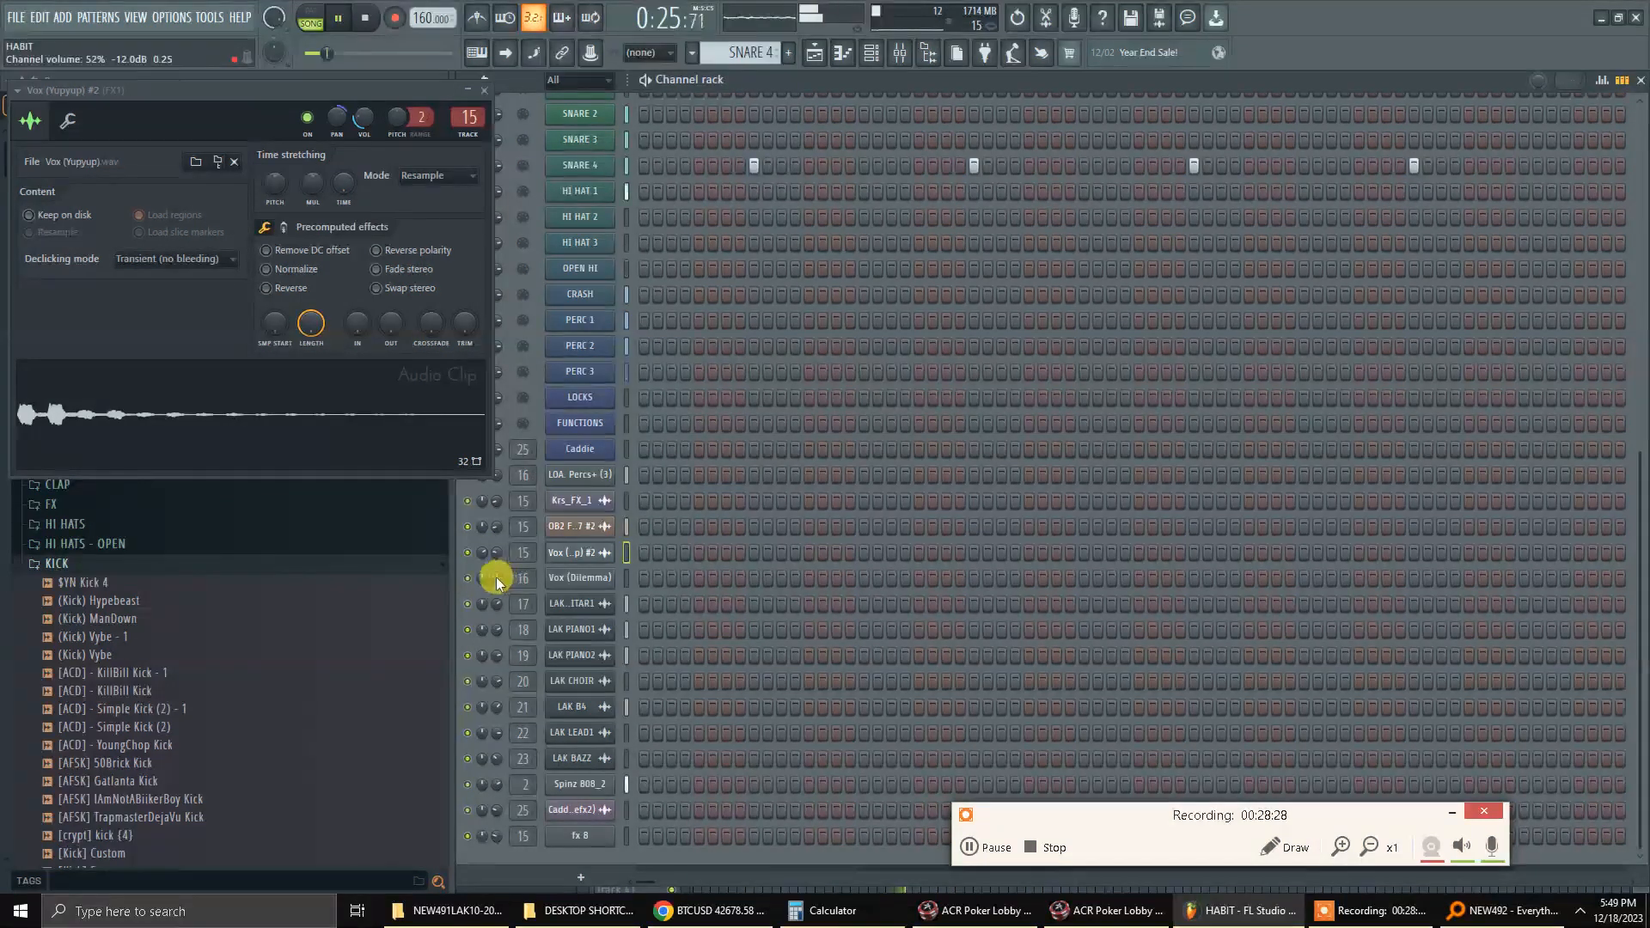
{"action": "key", "text": "F9"}
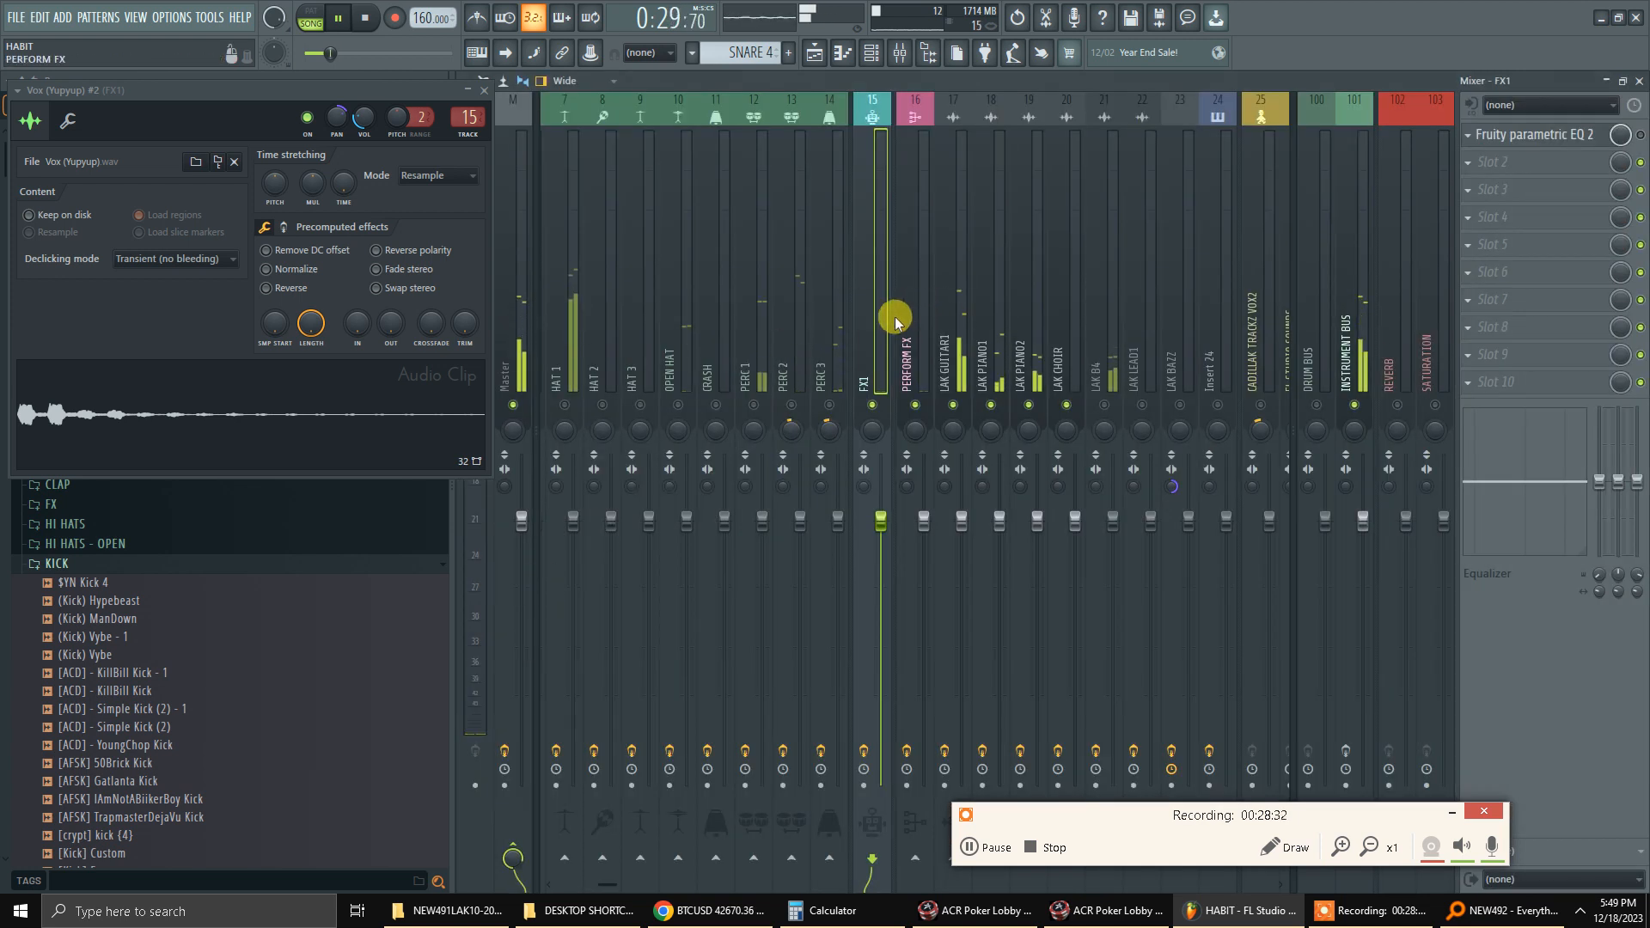
Inspect the INSTRUMENT BUS, LAK GUITAR1, PERFORM FX and LAK PIANO1 mixer tracks, and close the Vox (Yupyup) #2 settings.
{"action": "left_click", "coordinate": [1350, 218]}
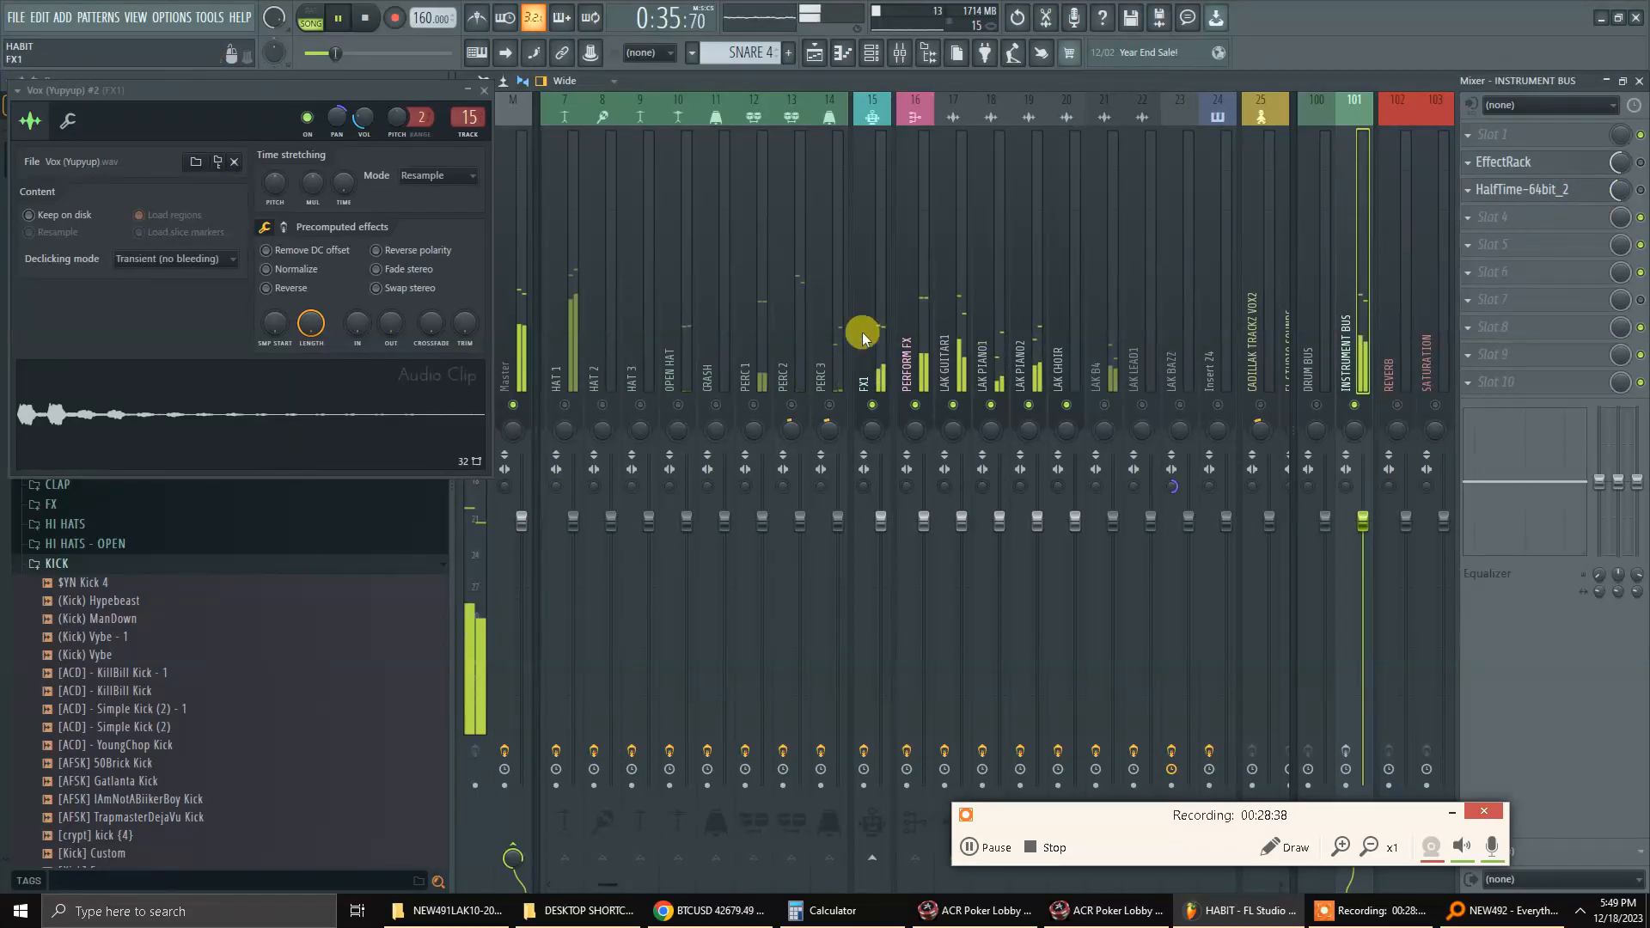
{"action": "left_click", "coordinate": [950, 282]}
{"action": "left_click", "coordinate": [916, 283]}
{"action": "left_click", "coordinate": [984, 279]}
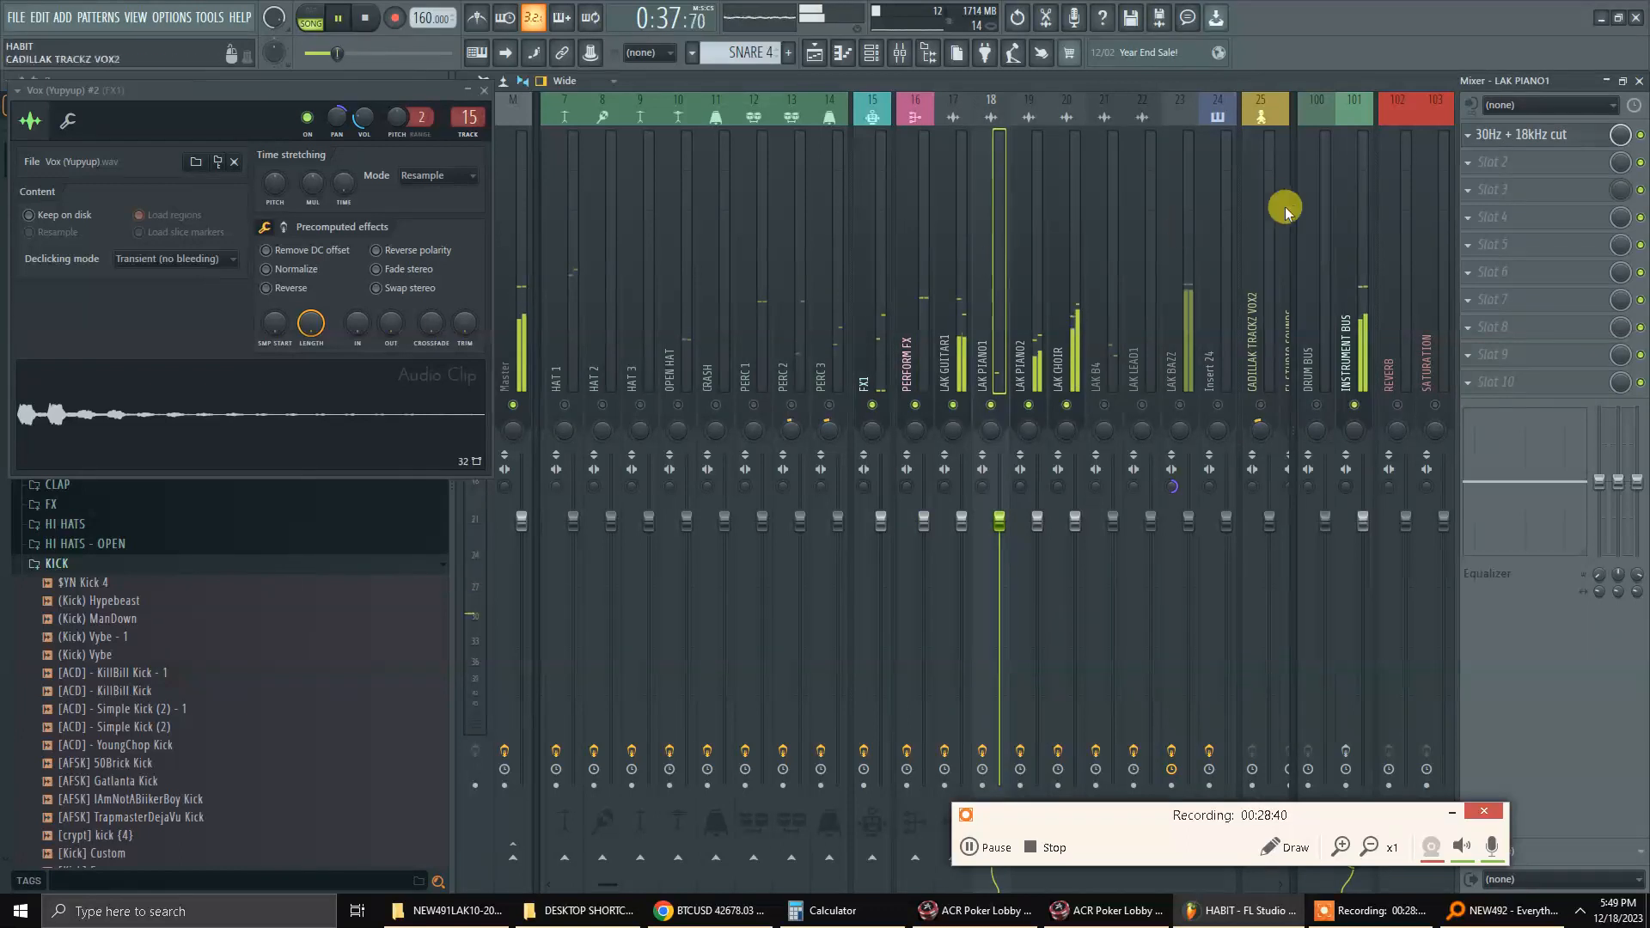
{"action": "left_click", "coordinate": [1642, 80]}
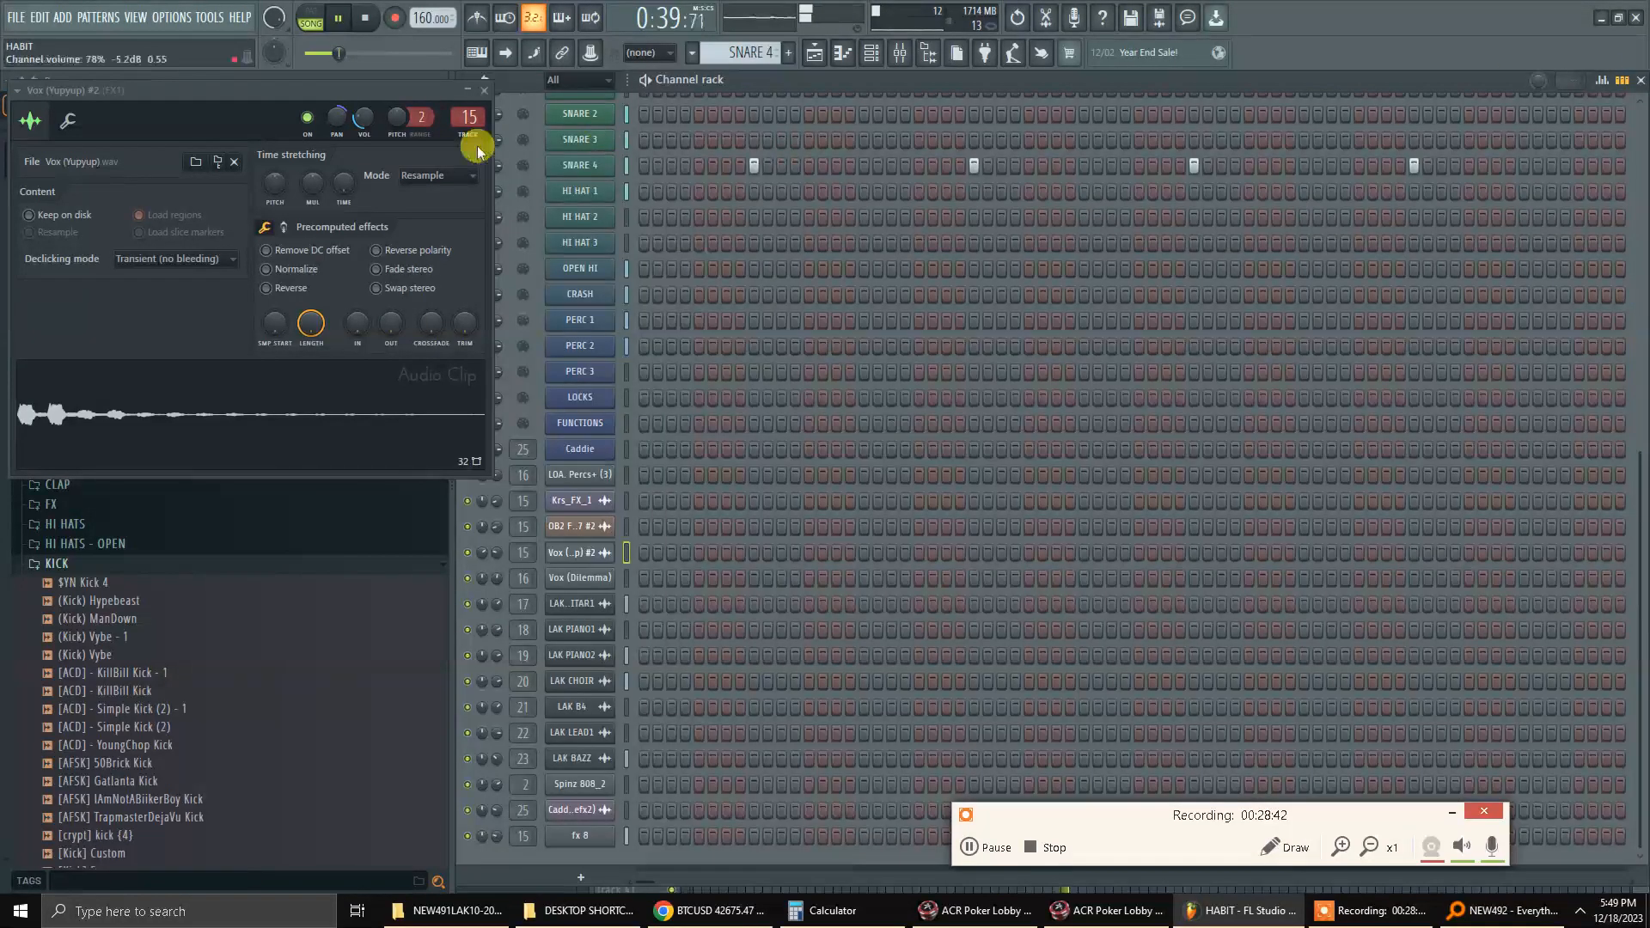
{"action": "left_click", "coordinate": [482, 87]}
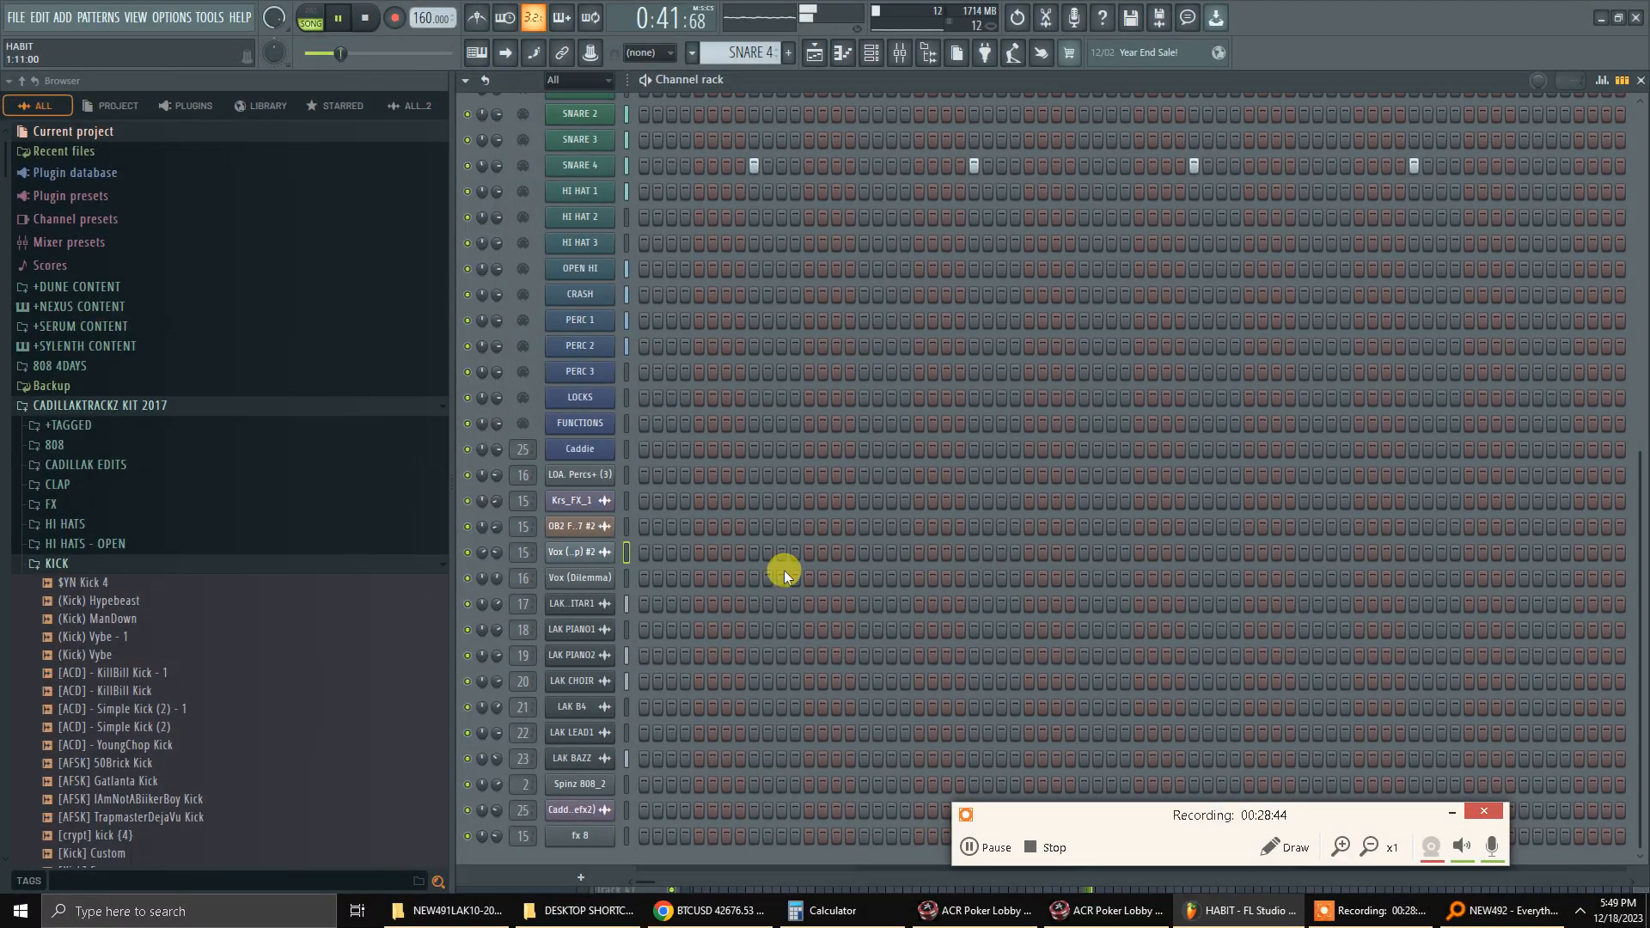
Widen LAK CHOIR's 30Hz + 18kHz cut EQ by slightly lowering the high-pass cutoff and raising the low-pass cutoff.
{"action": "key", "text": "F5"}
{"action": "key", "text": "F6"}
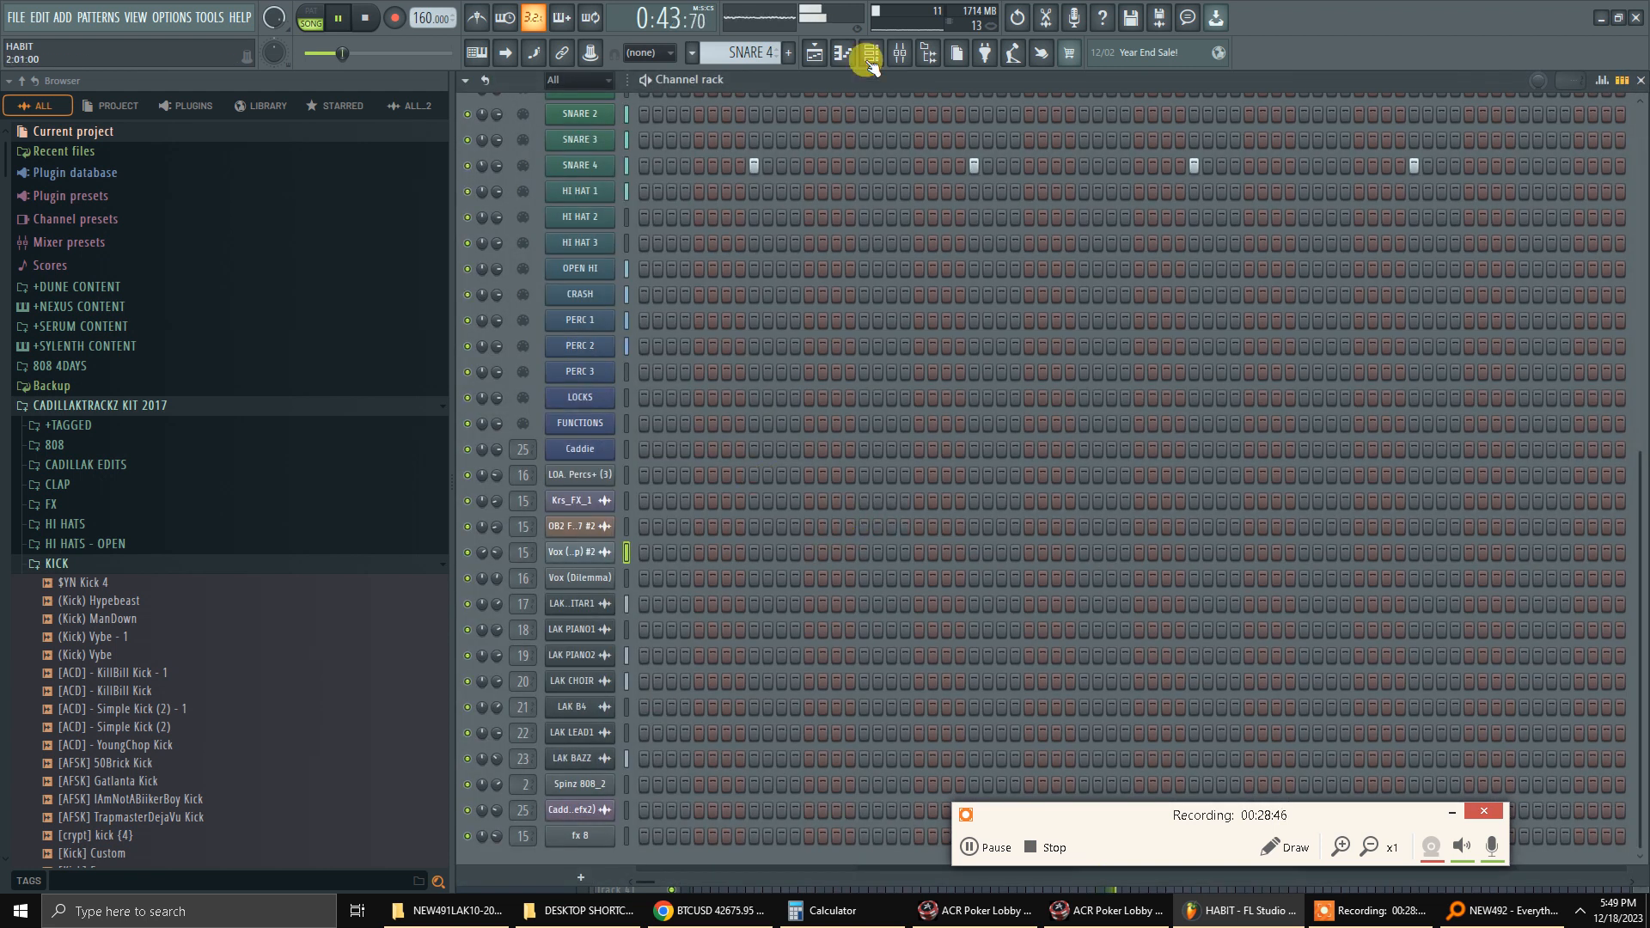
{"action": "left_click", "coordinate": [902, 53]}
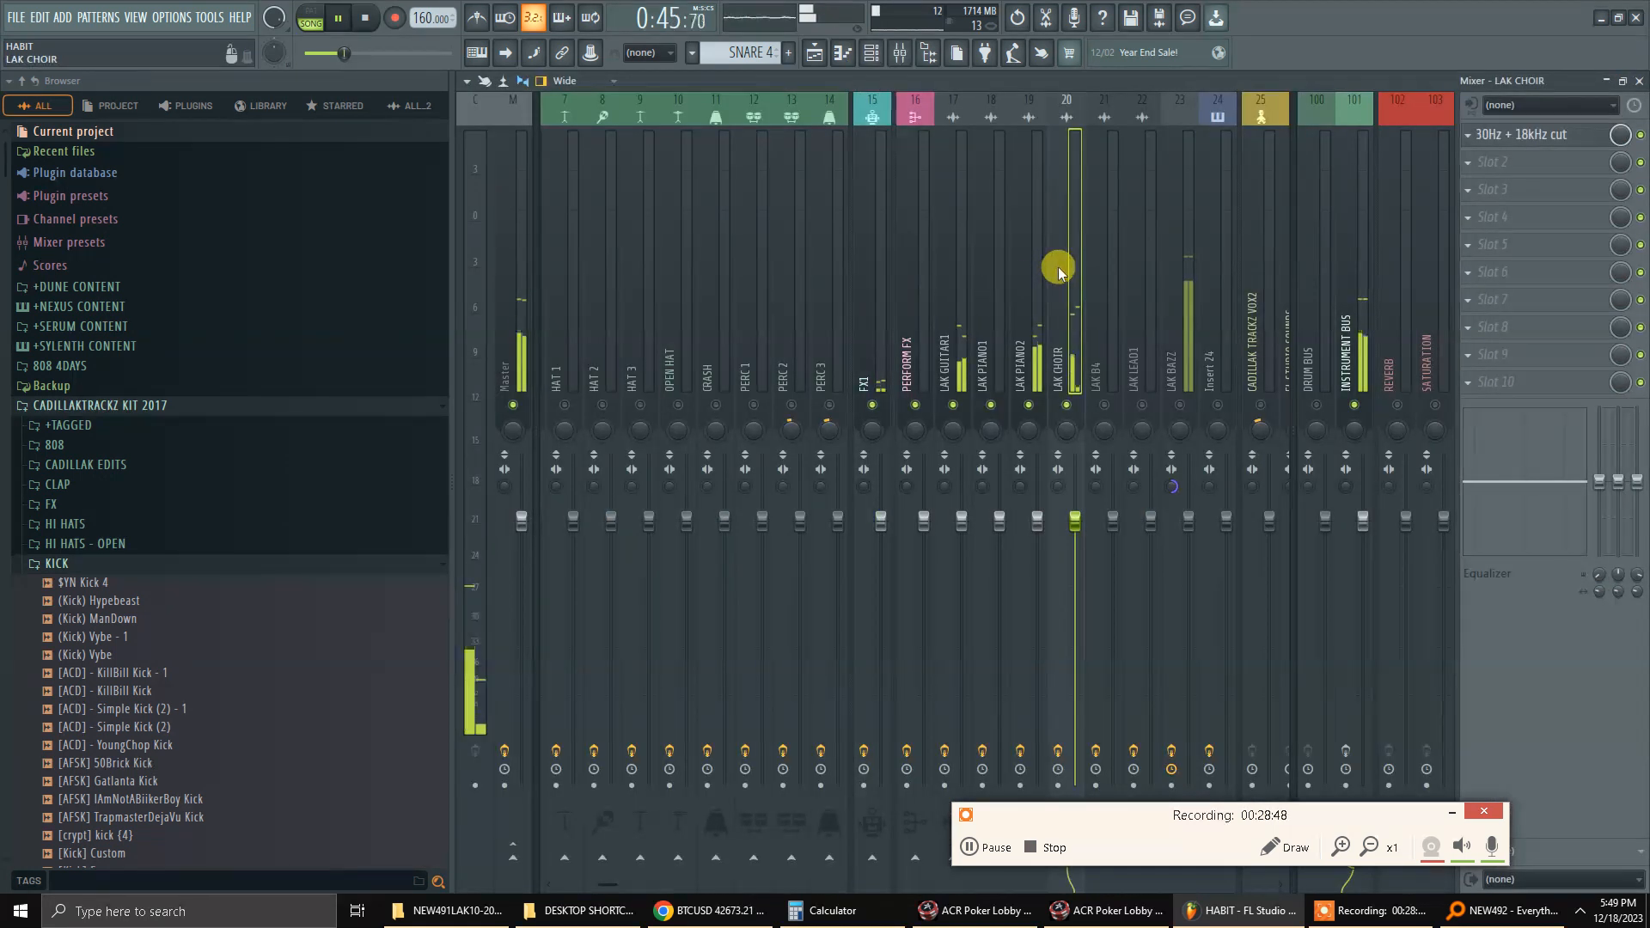
{"action": "left_click", "coordinate": [1564, 140]}
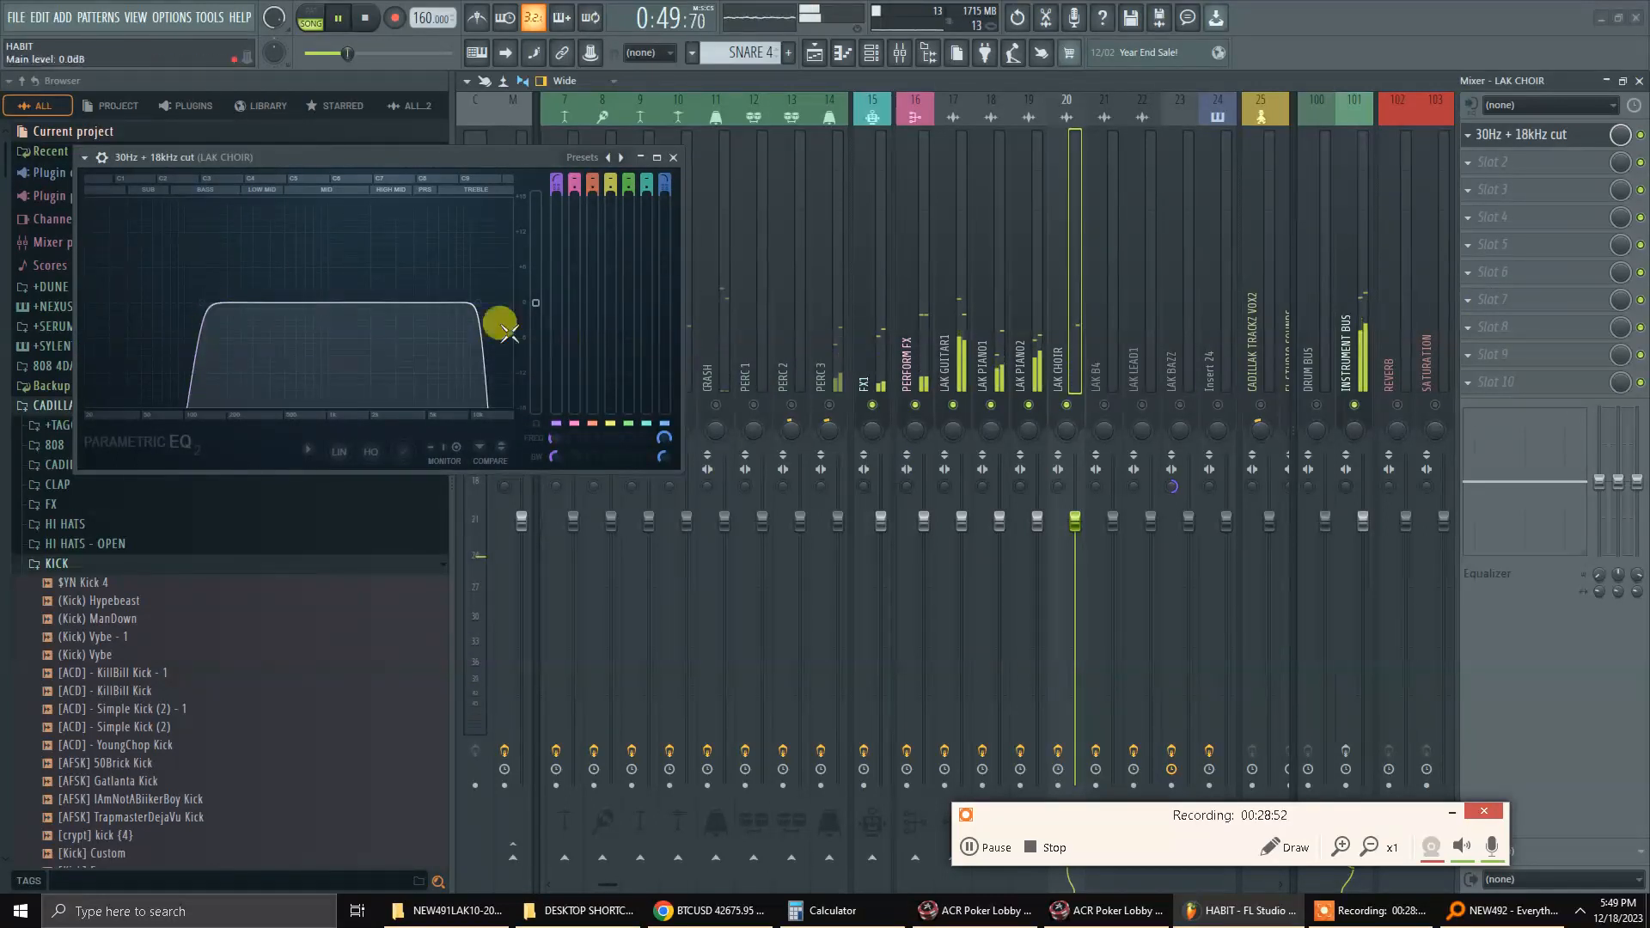
{"action": "mouse_move", "coordinate": [205, 304]}
{"action": "left_mouse_down"}
{"action": "mouse_move", "coordinate": [218, 315]}
{"action": "mouse_move", "coordinate": [203, 302]}
{"action": "left_mouse_up"}
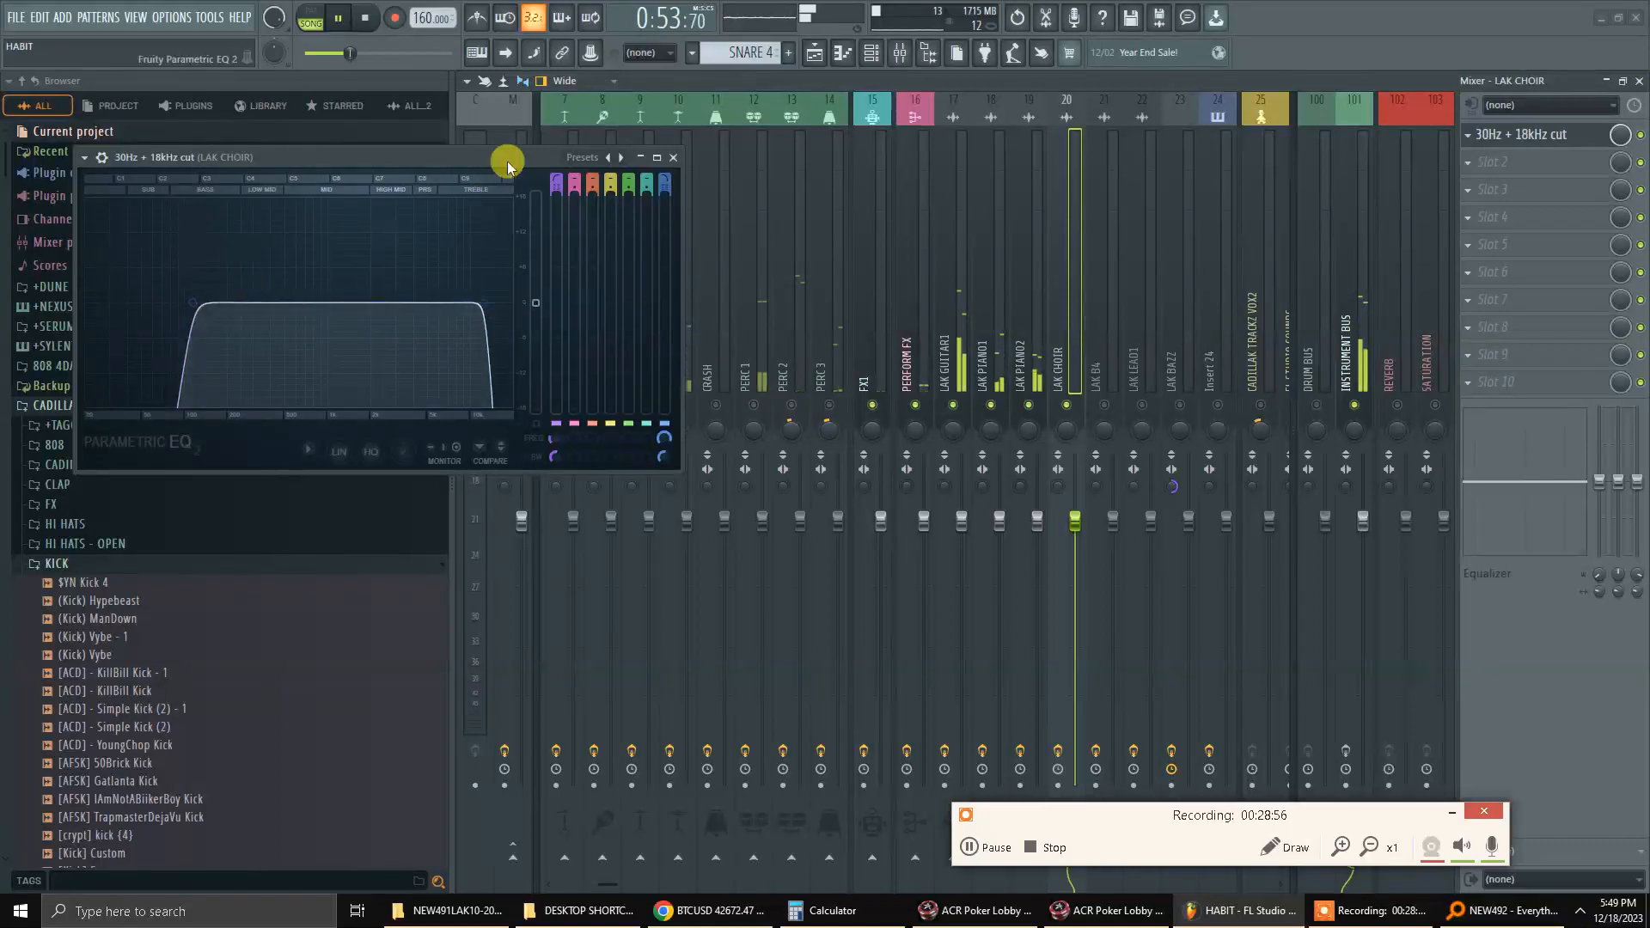
{"action": "left_click", "coordinate": [673, 158]}
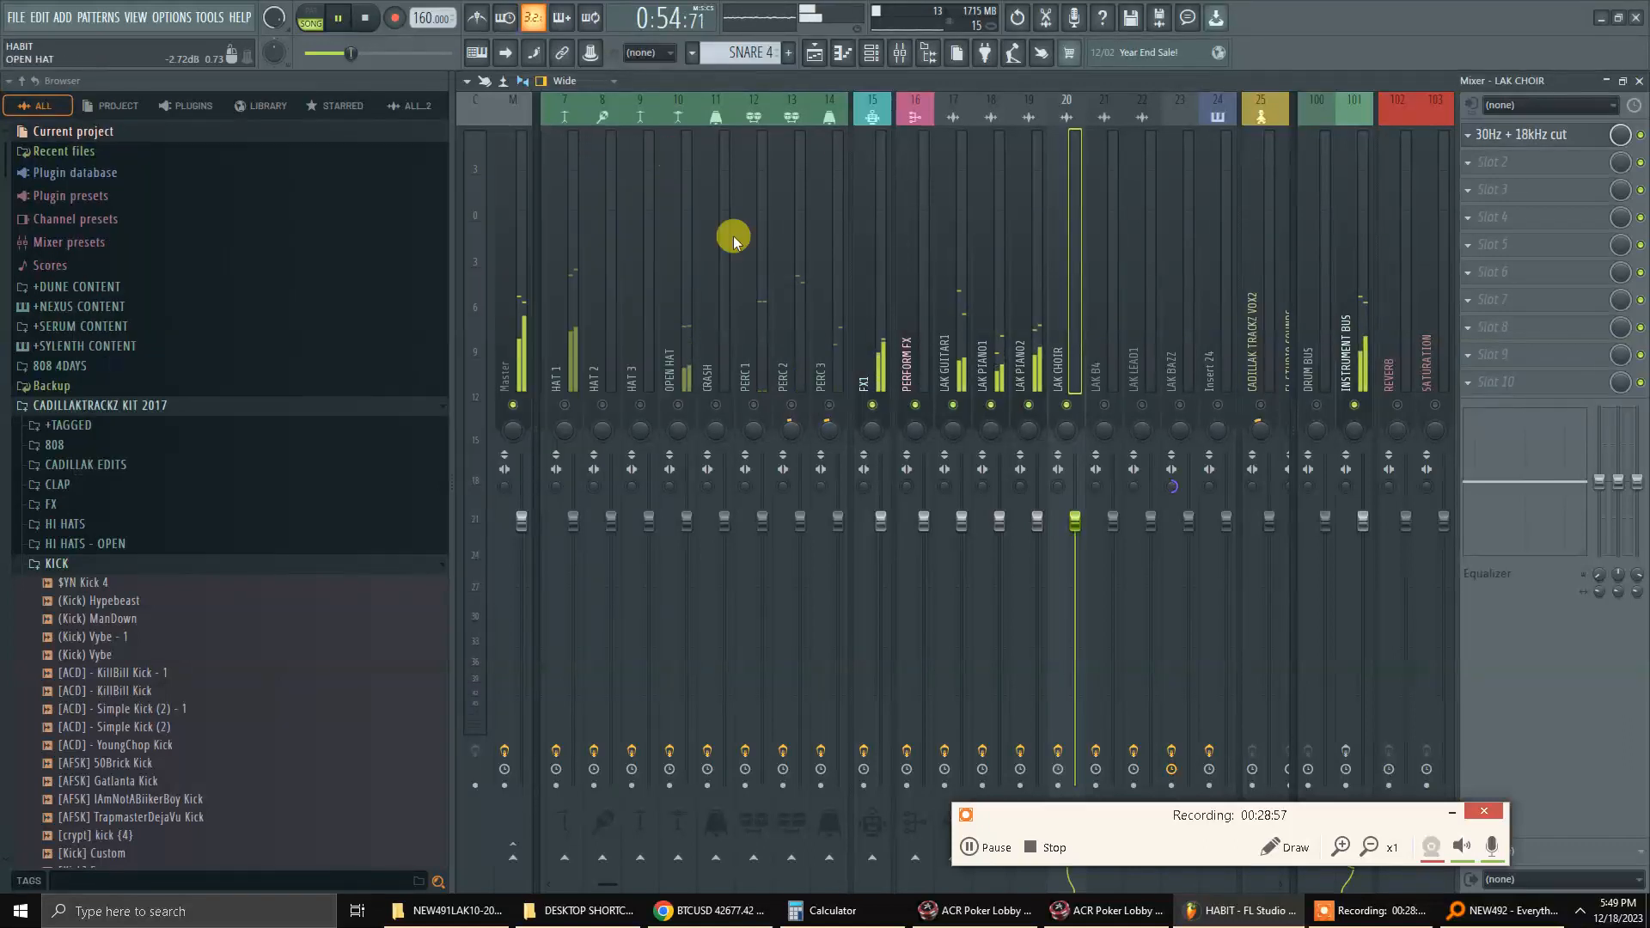
Solo LAK PIANO1 and, in its 30Hz + 18kHz cut EQ, slightly raise the main level and the high-pass cutoff.
{"action": "left_click", "coordinate": [987, 357]}
{"action": "left_click", "coordinate": [1539, 134]}
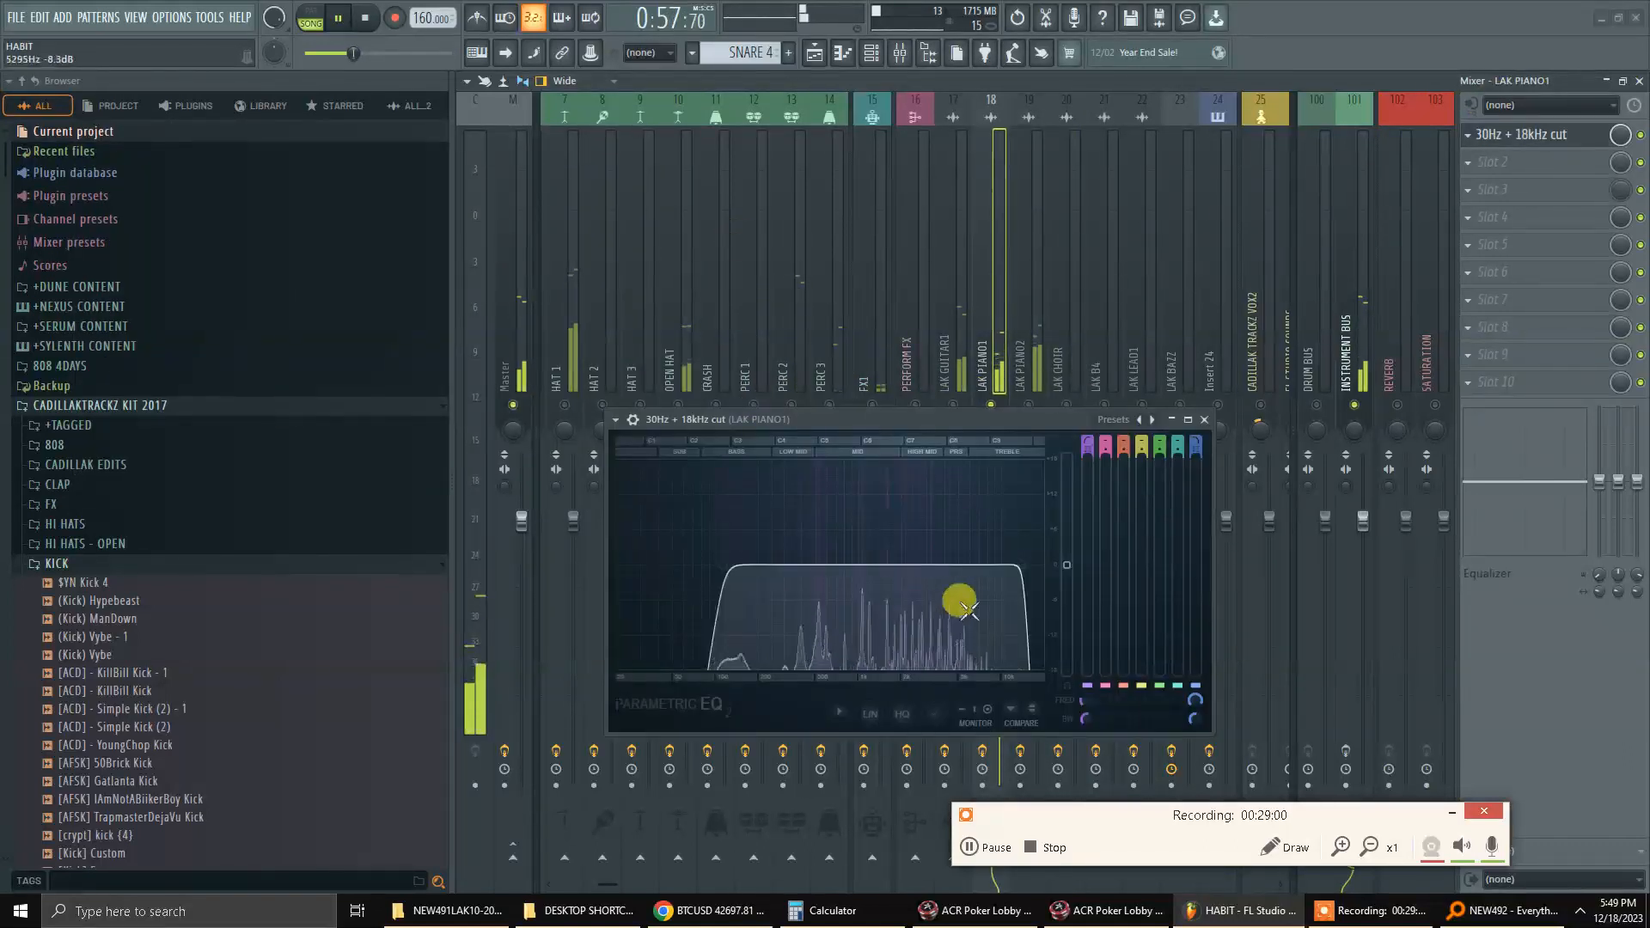
{"action": "left_click_drag", "start_coordinate": [1067, 564], "coordinate": [1067, 560]}
{"action": "left_click_drag", "start_coordinate": [732, 667], "coordinate": [741, 565]}
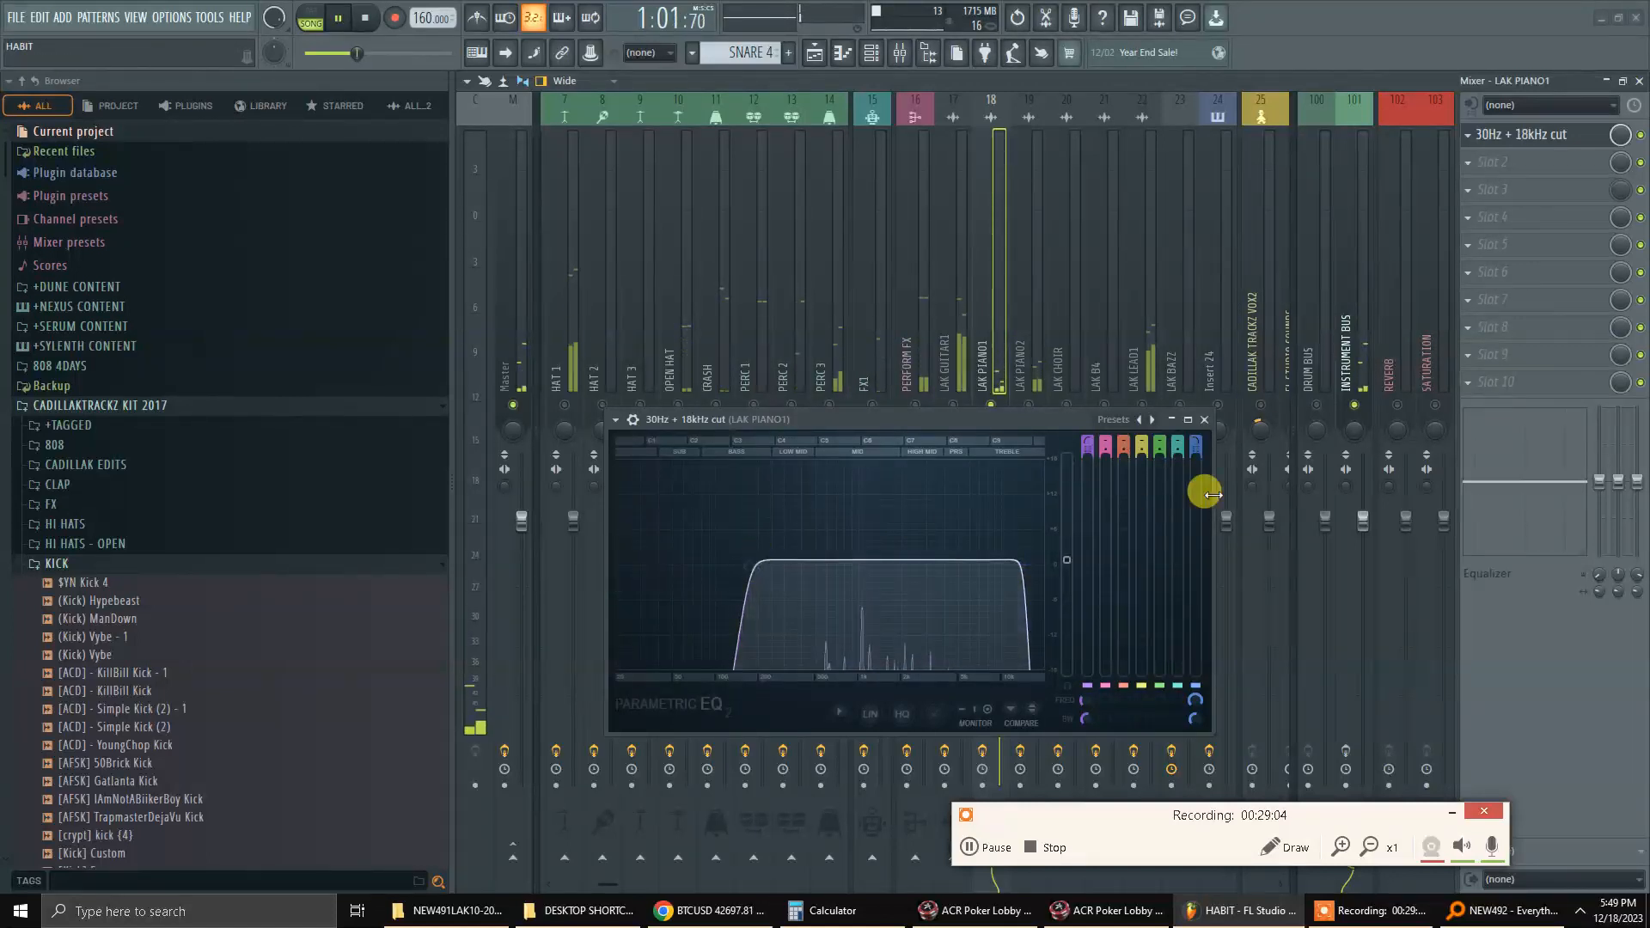
{"action": "left_click", "coordinate": [1205, 420]}
Unmute PERFORM FX, LAK GUITAR1, LAK PIANO2 and LAK CHOIR in the mixer, and look through the channel rack.
{"action": "left_click", "coordinate": [946, 419]}
{"action": "left_click_drag", "start_coordinate": [915, 405], "coordinate": [1085, 404]}
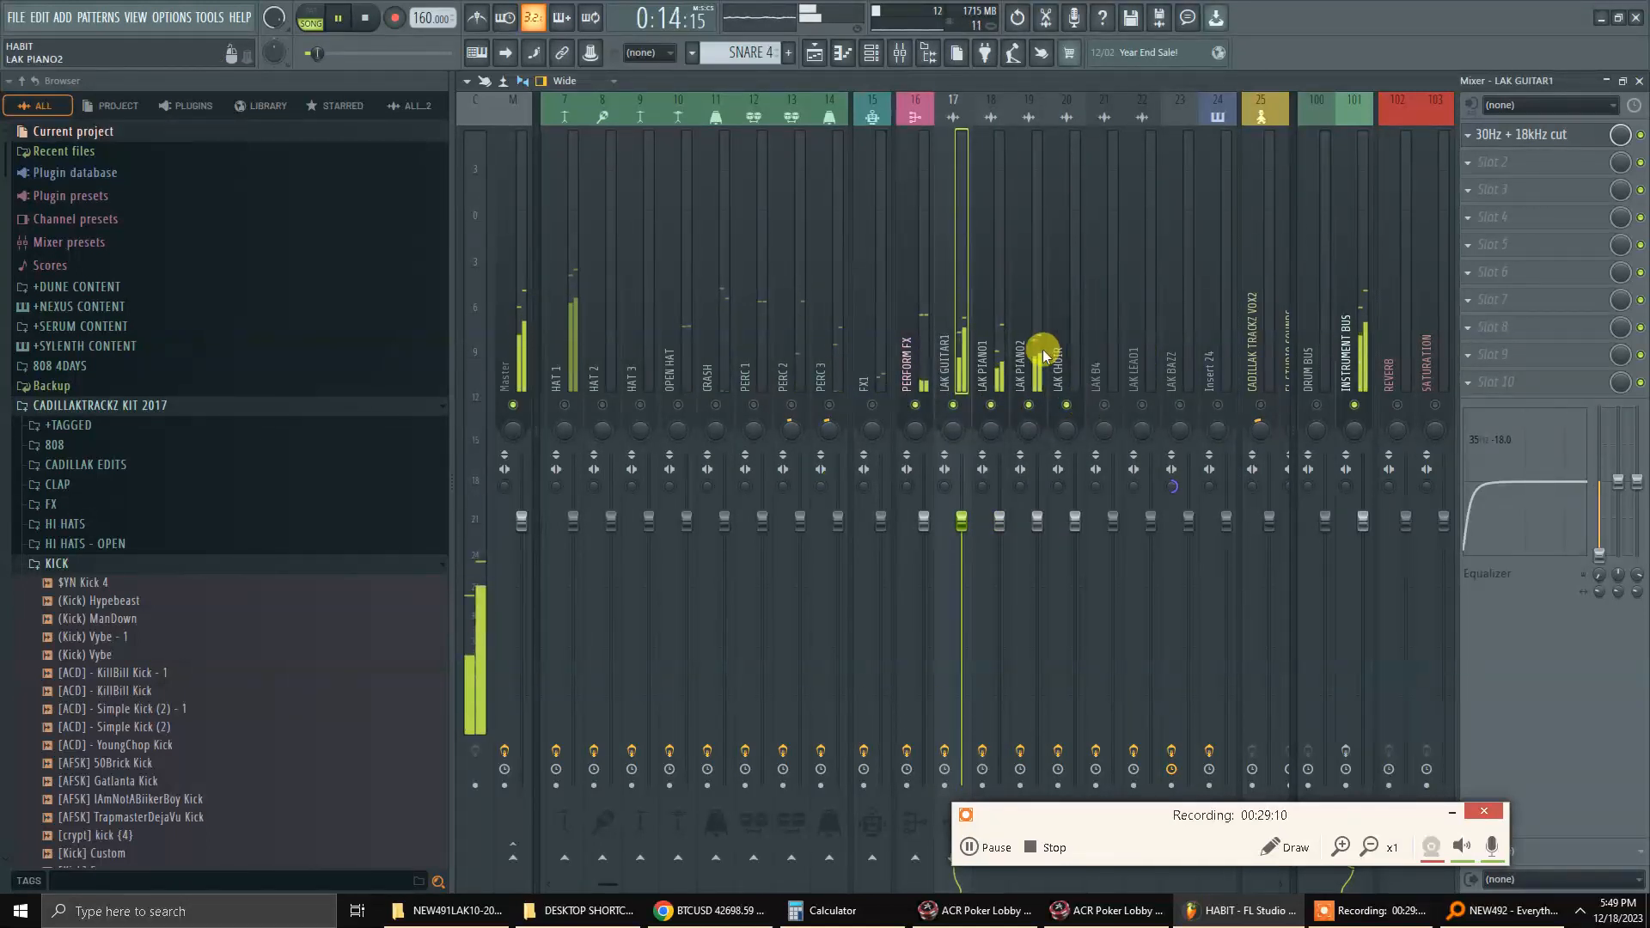
{"action": "key", "text": "F6"}
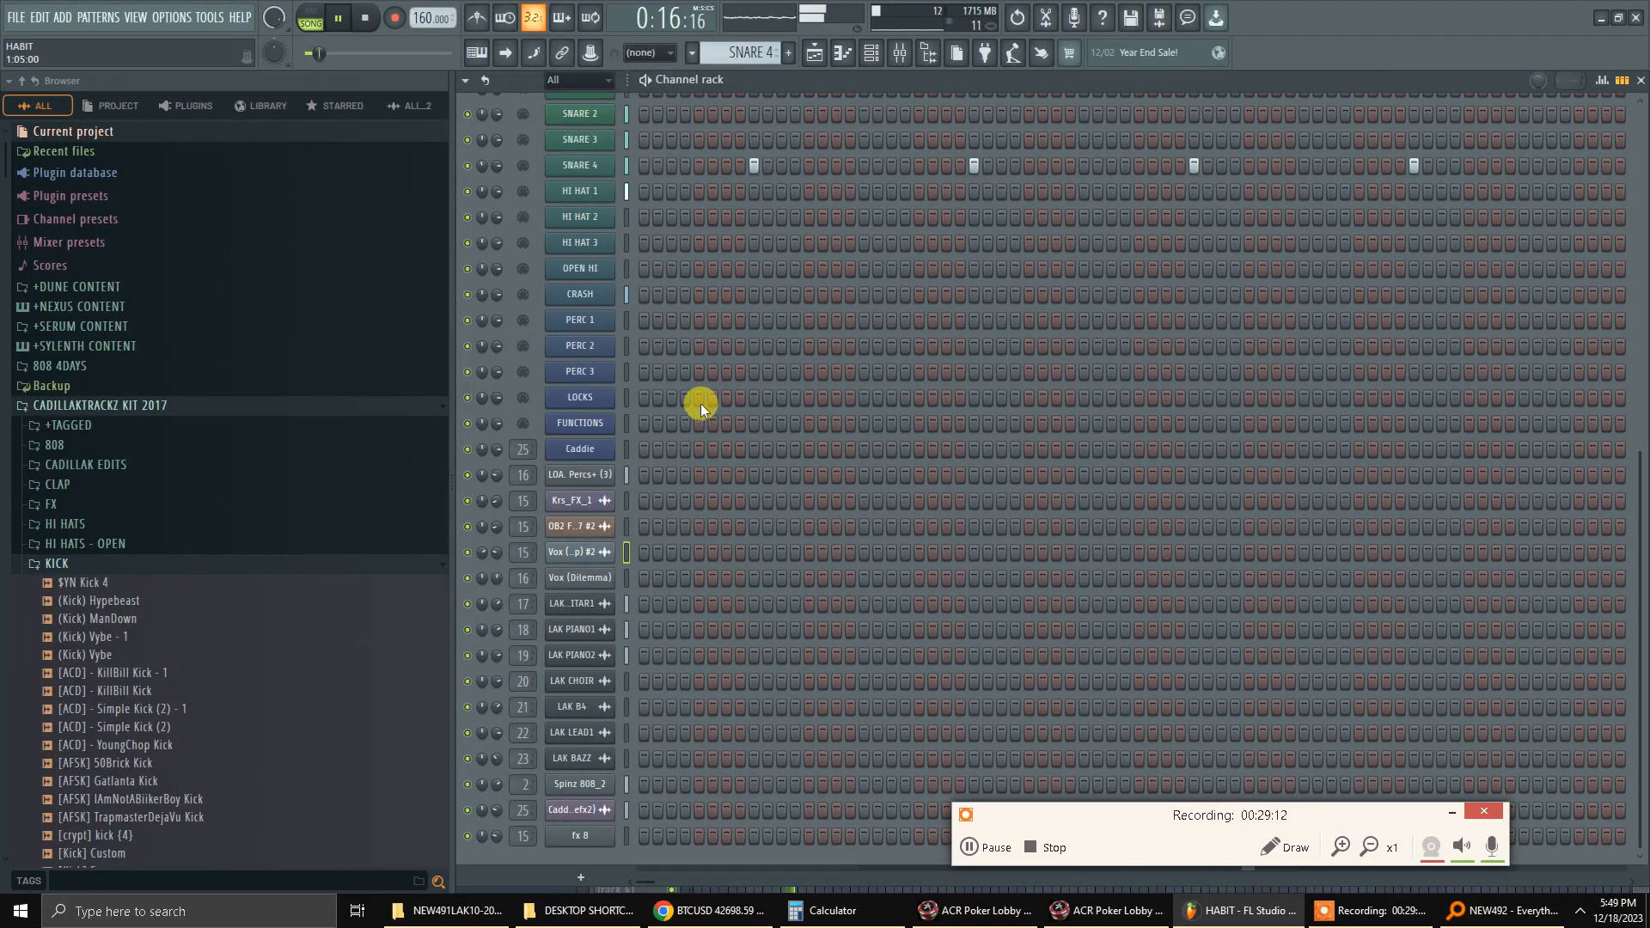
{"action": "scroll", "coordinate": [699, 404], "scroll_direction": "up", "scroll_amount": 8}
{"action": "scroll", "coordinate": [903, 704], "scroll_direction": "down", "scroll_amount": 8}
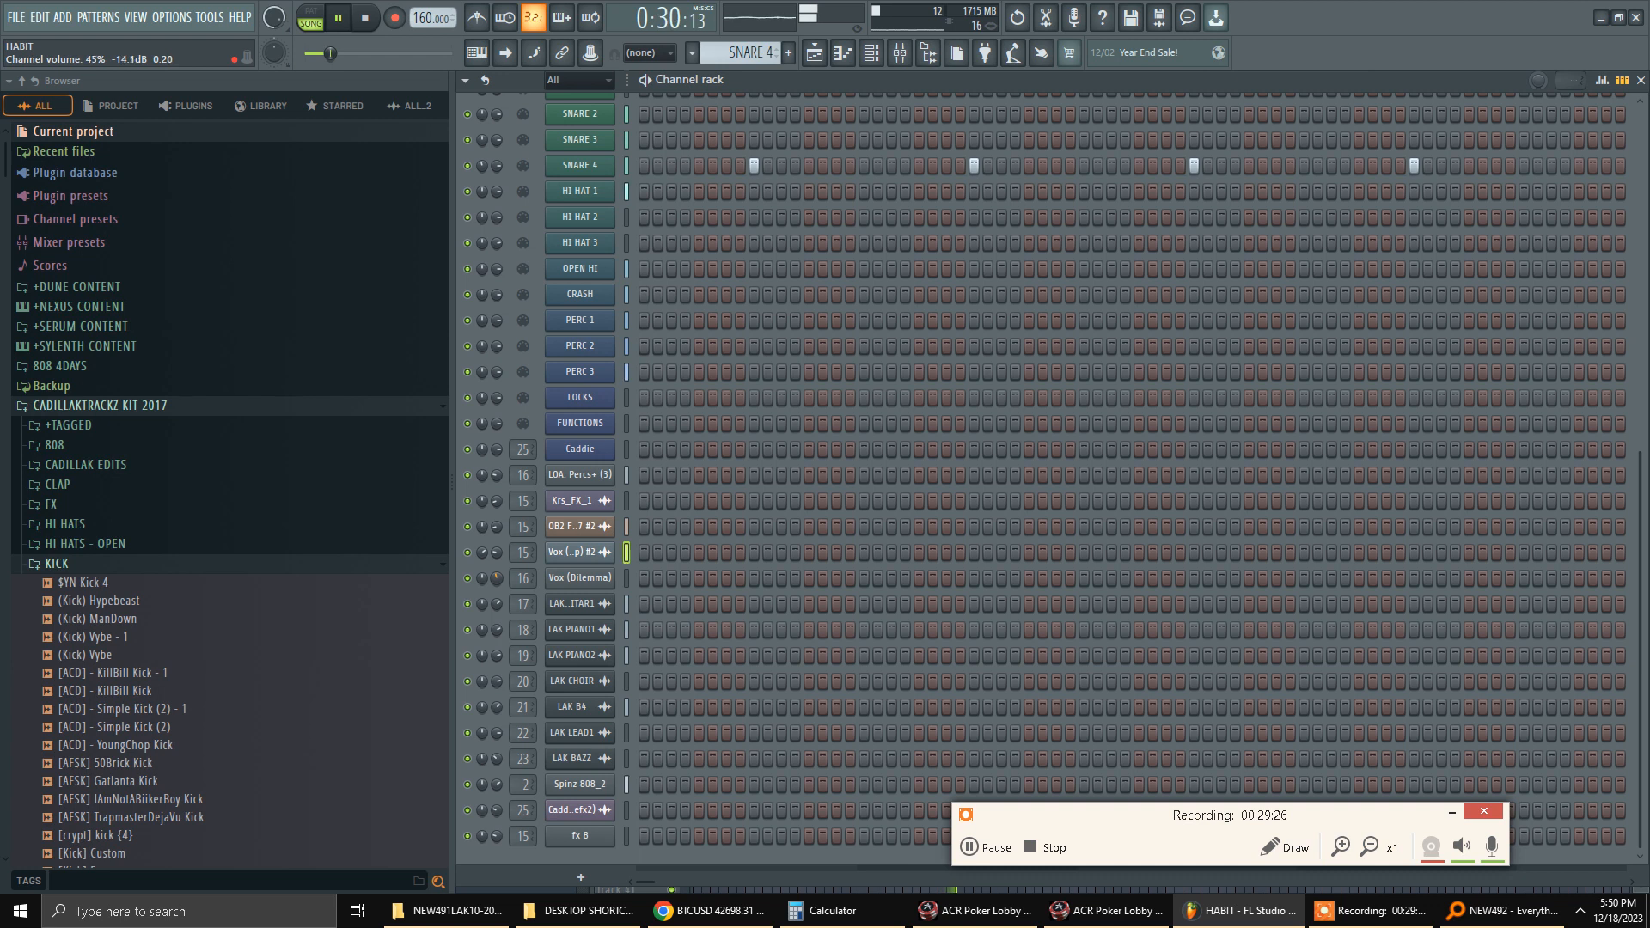
In LAK CHOIR's 30Hz + 18kHz cut EQ, slightly raise the main level and set the high-pass to about 131 Hz.
{"action": "key", "text": "F9"}
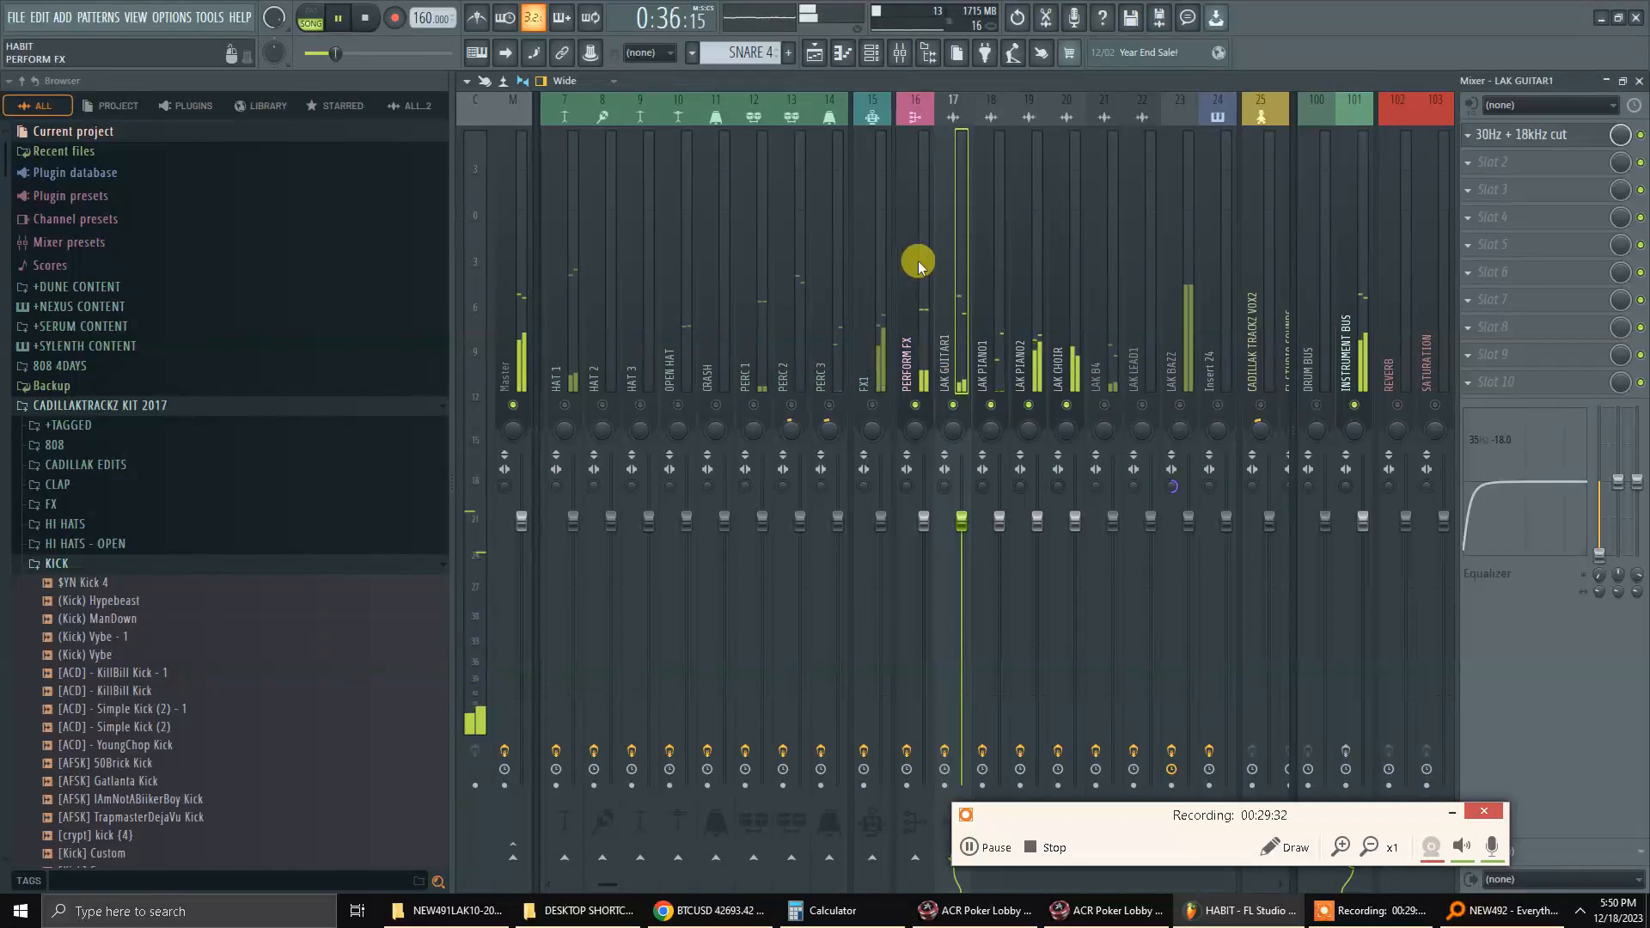
{"action": "left_click", "coordinate": [1057, 348]}
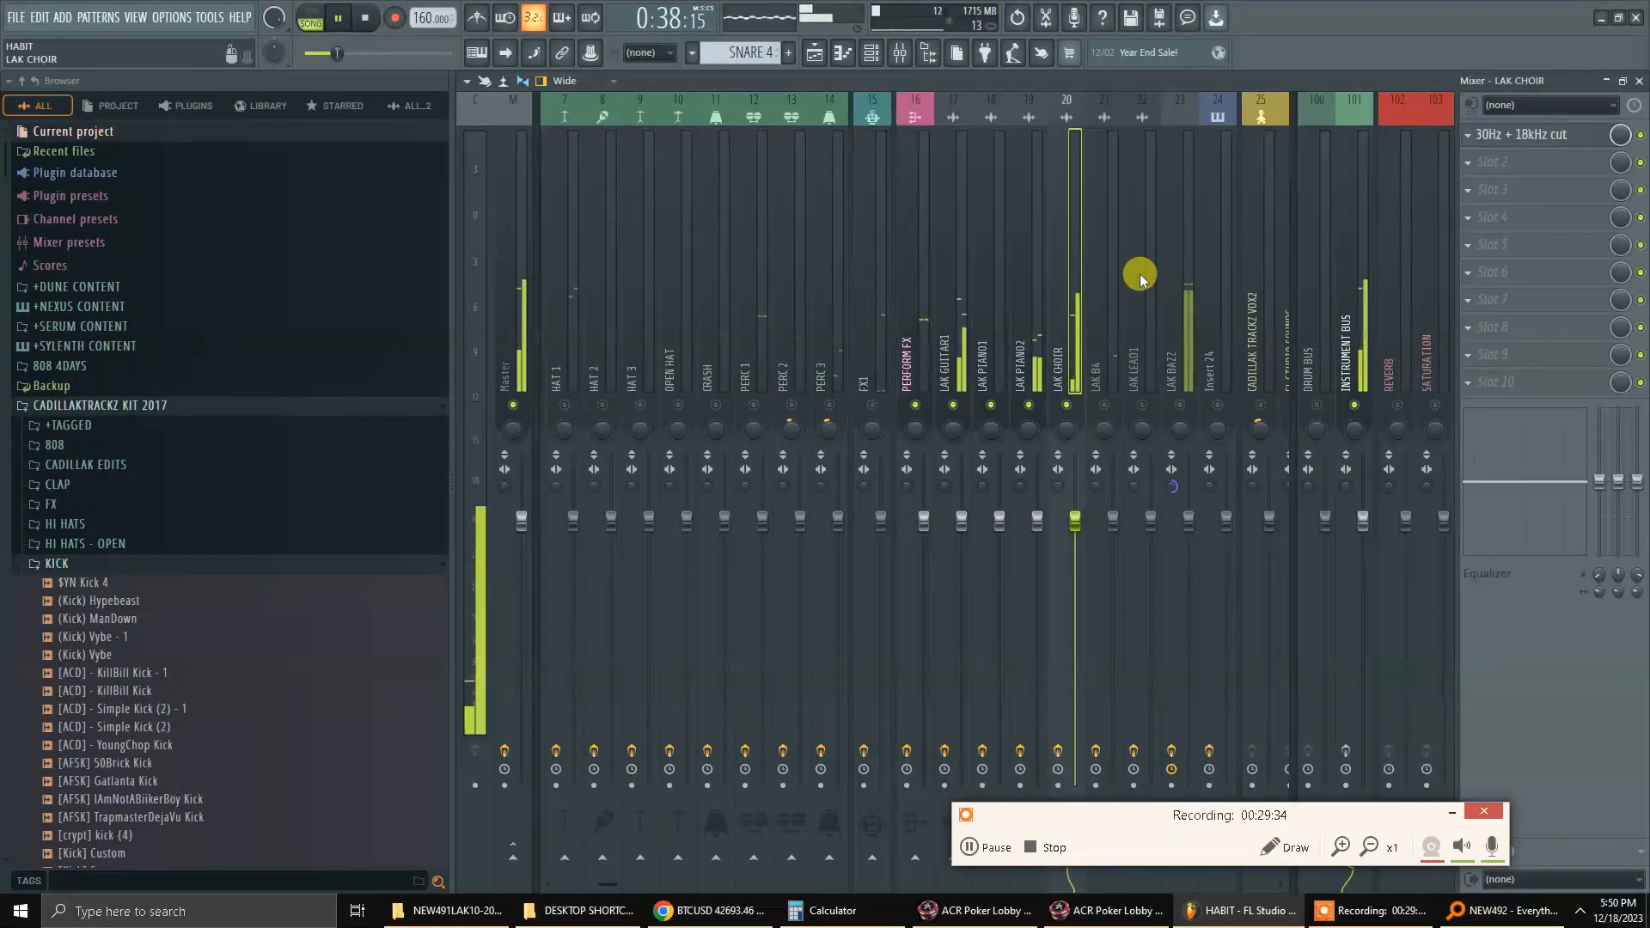
{"action": "left_click", "coordinate": [1580, 138]}
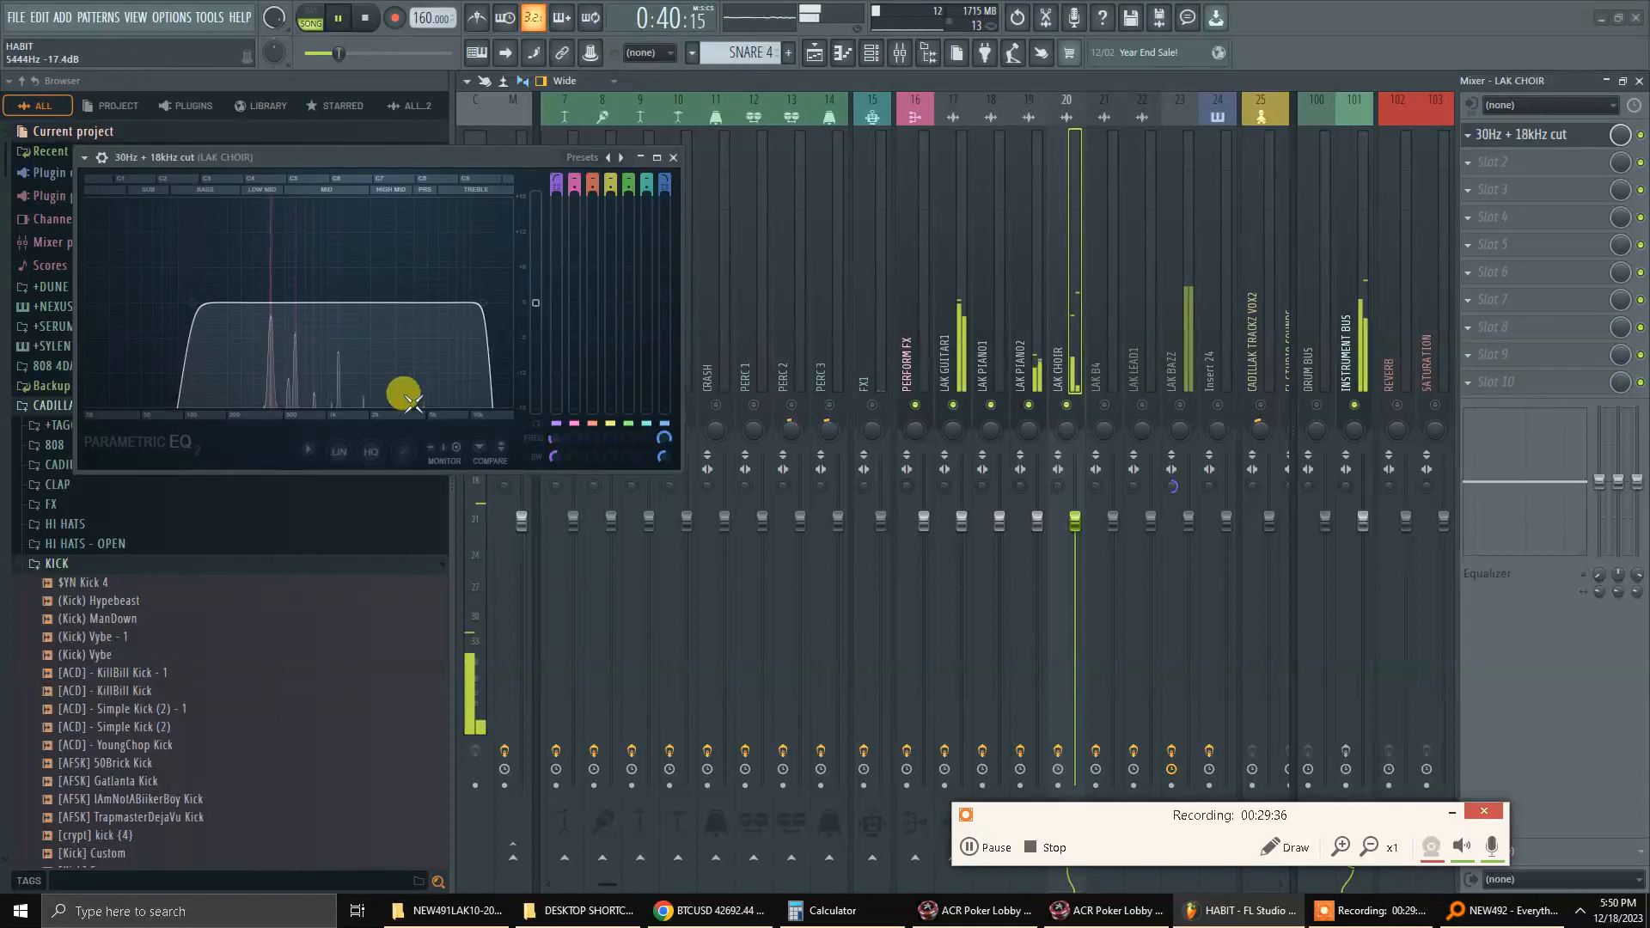
{"action": "left_click_drag", "start_coordinate": [535, 303], "coordinate": [535, 296]}
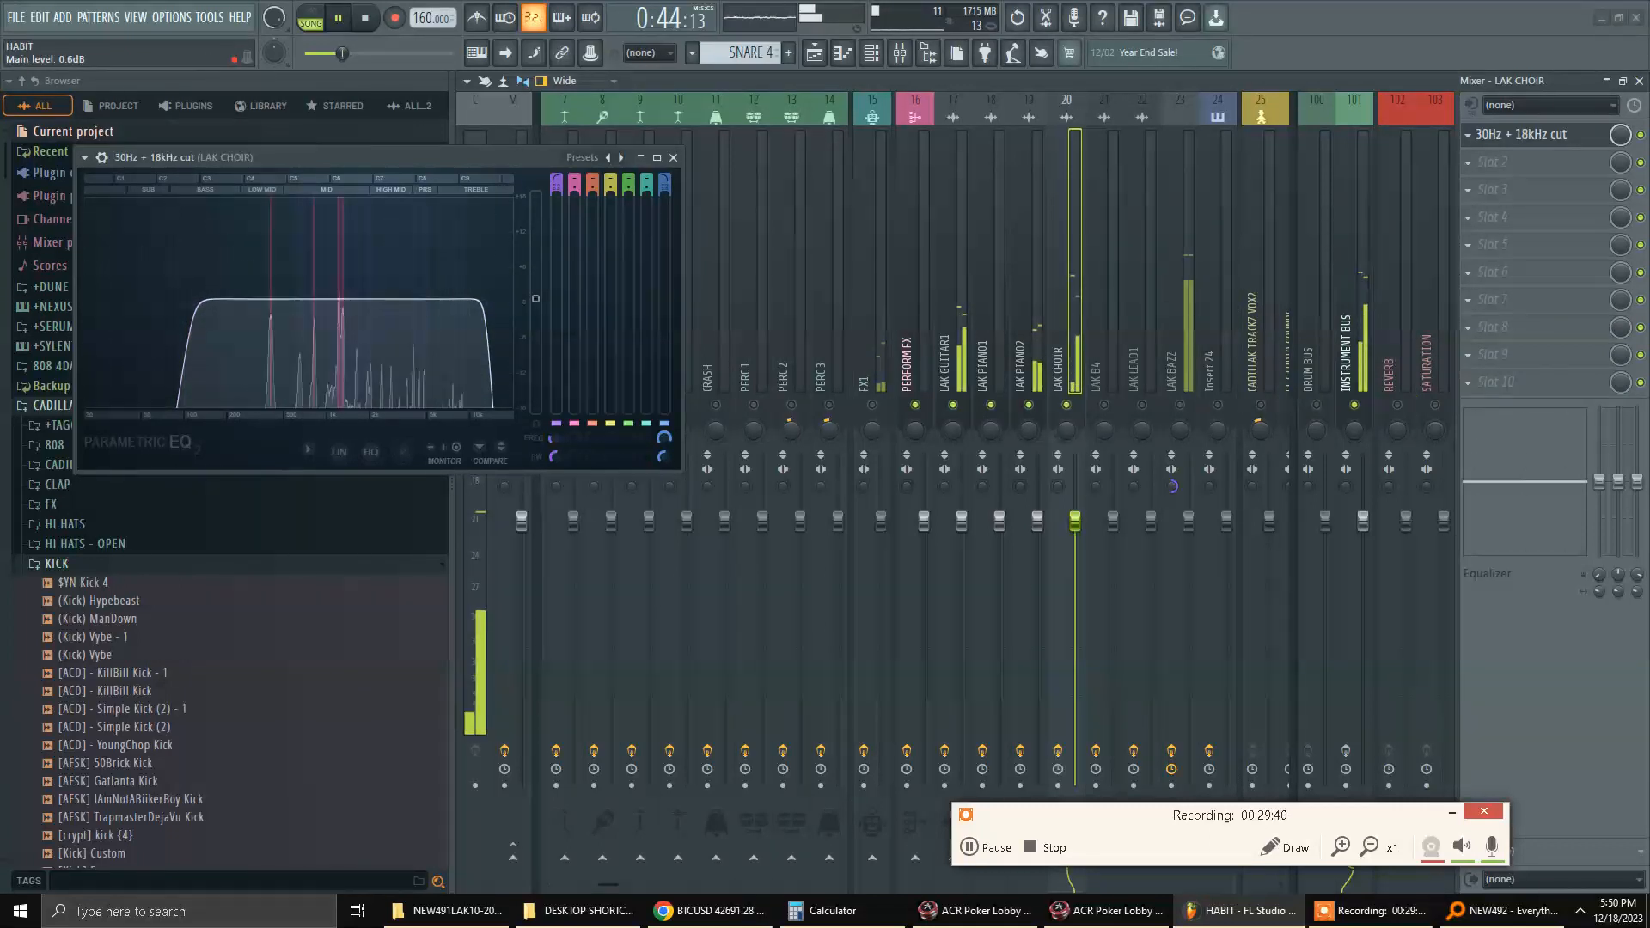
{"action": "left_click", "coordinate": [337, 313]}
{"action": "left_click_drag", "start_coordinate": [177, 302], "coordinate": [188, 301]}
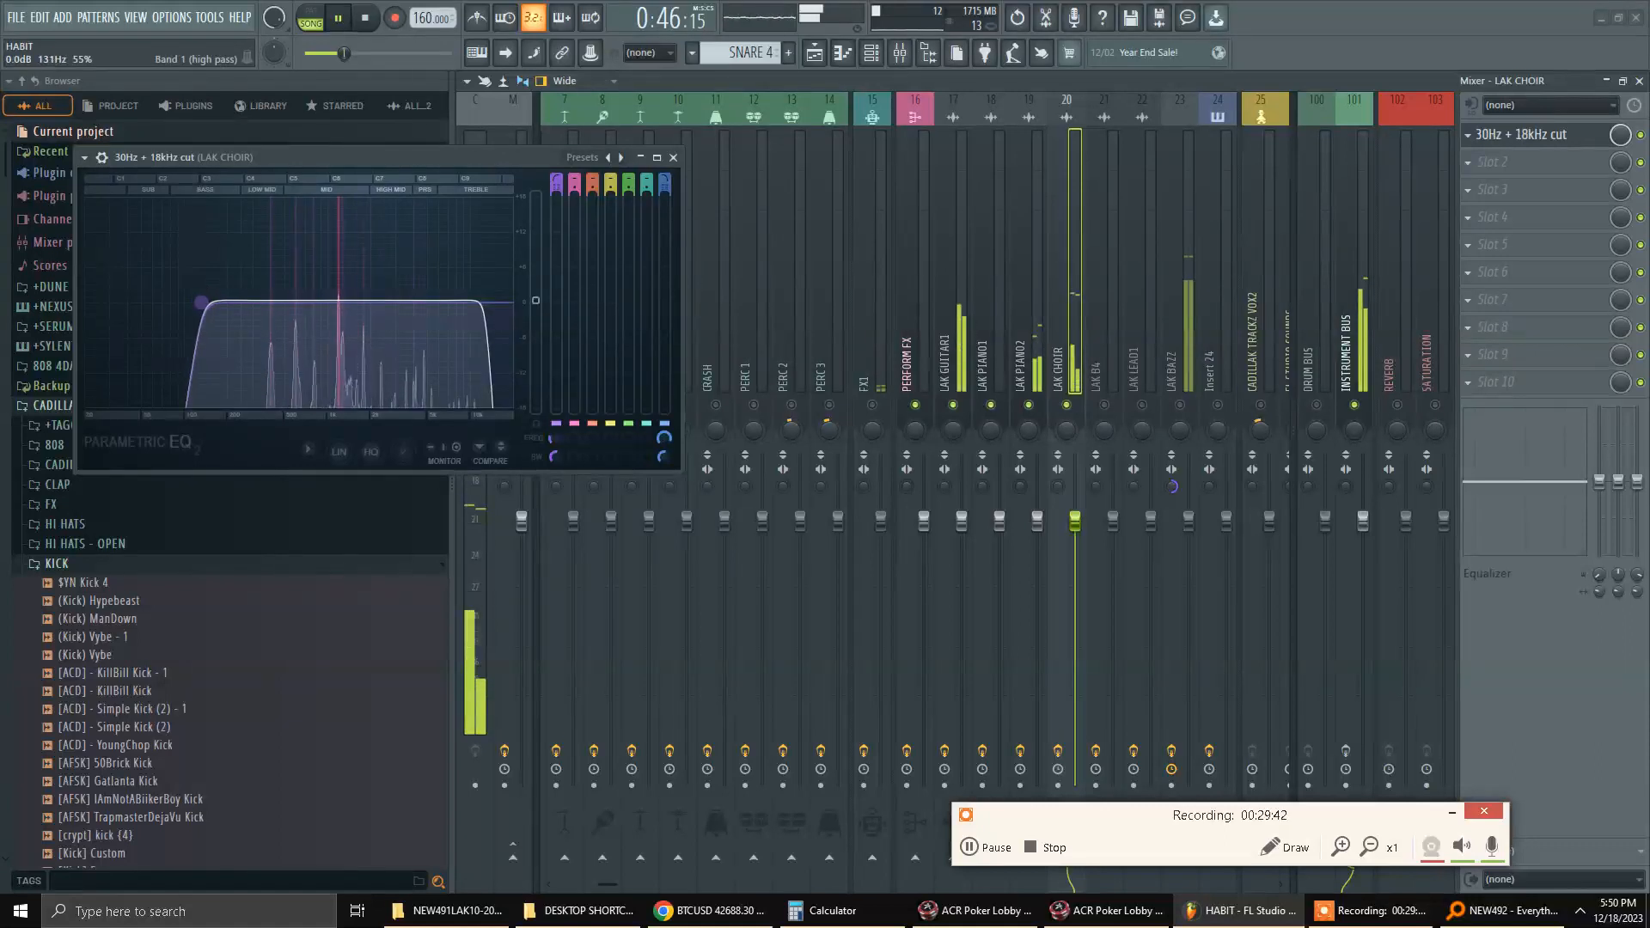
{"action": "left_click", "coordinate": [674, 159]}
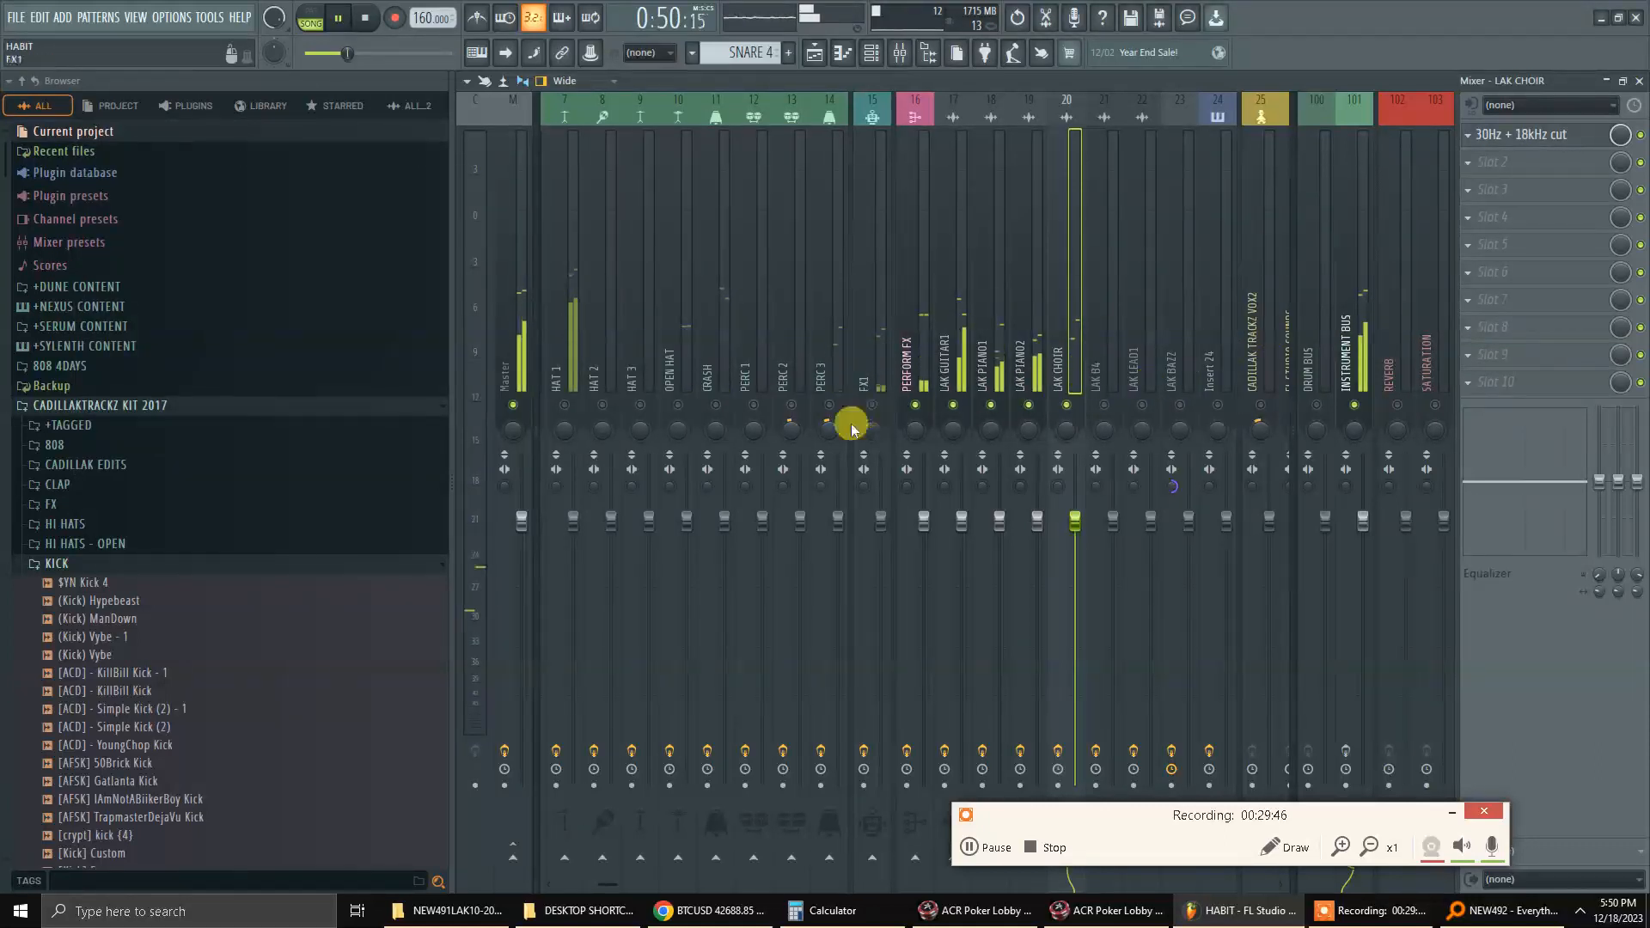
Show the whole arrangement in the playlist and play it from about bar 45, where LAK LEAD1 plays.
{"action": "key", "text": "F6"}
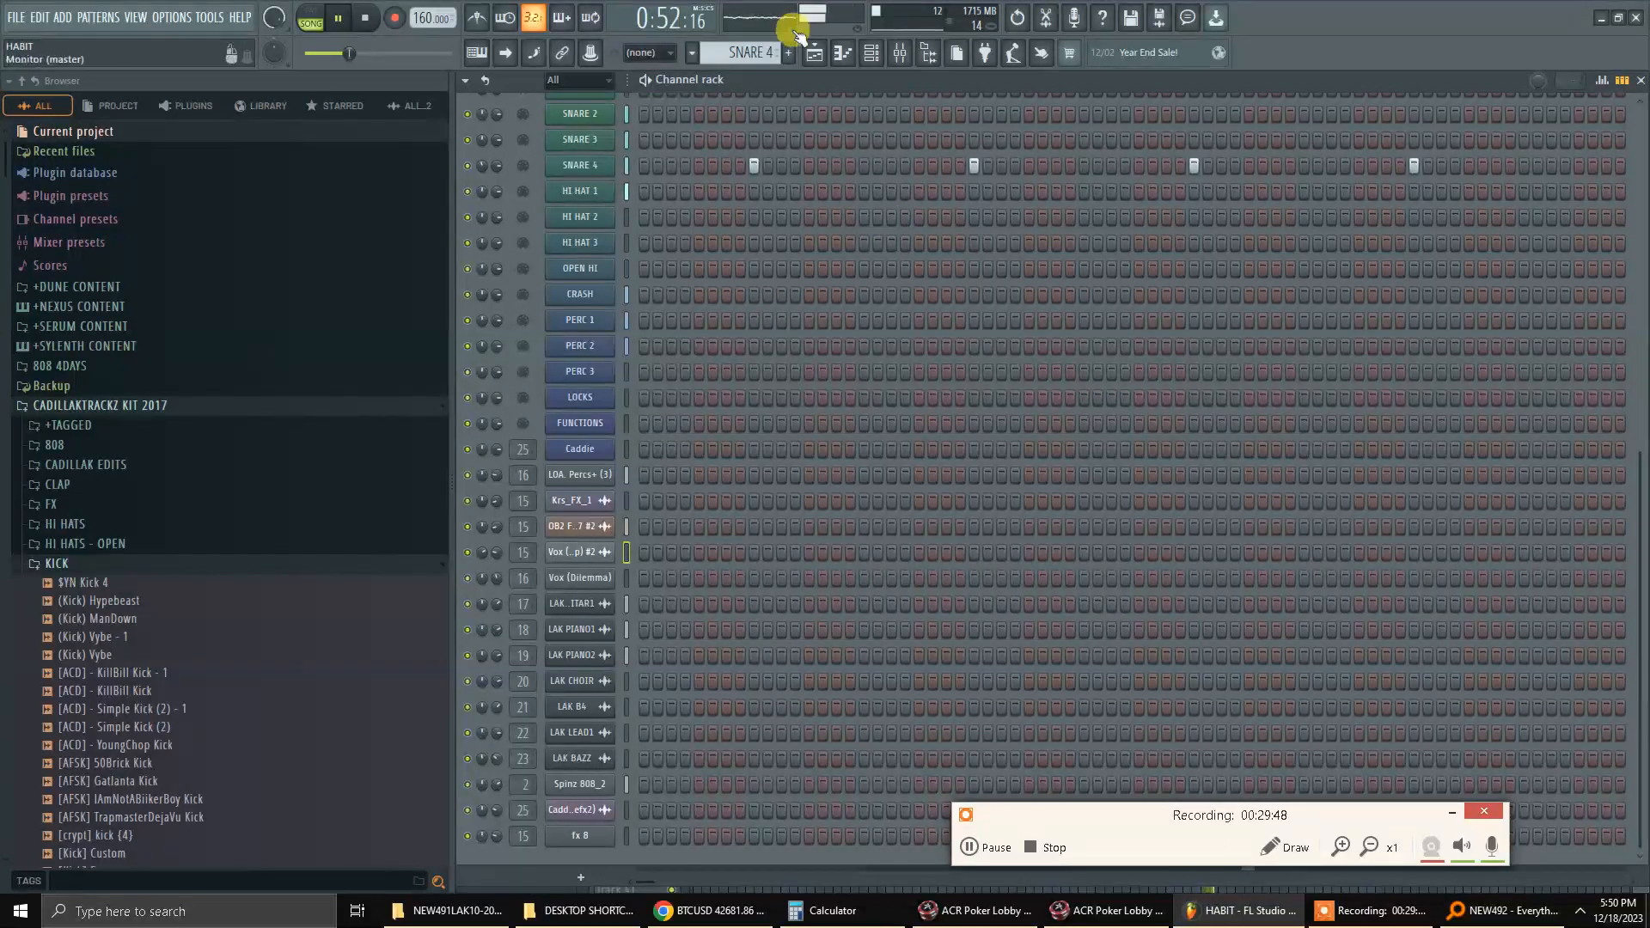
{"action": "left_click", "coordinate": [814, 54]}
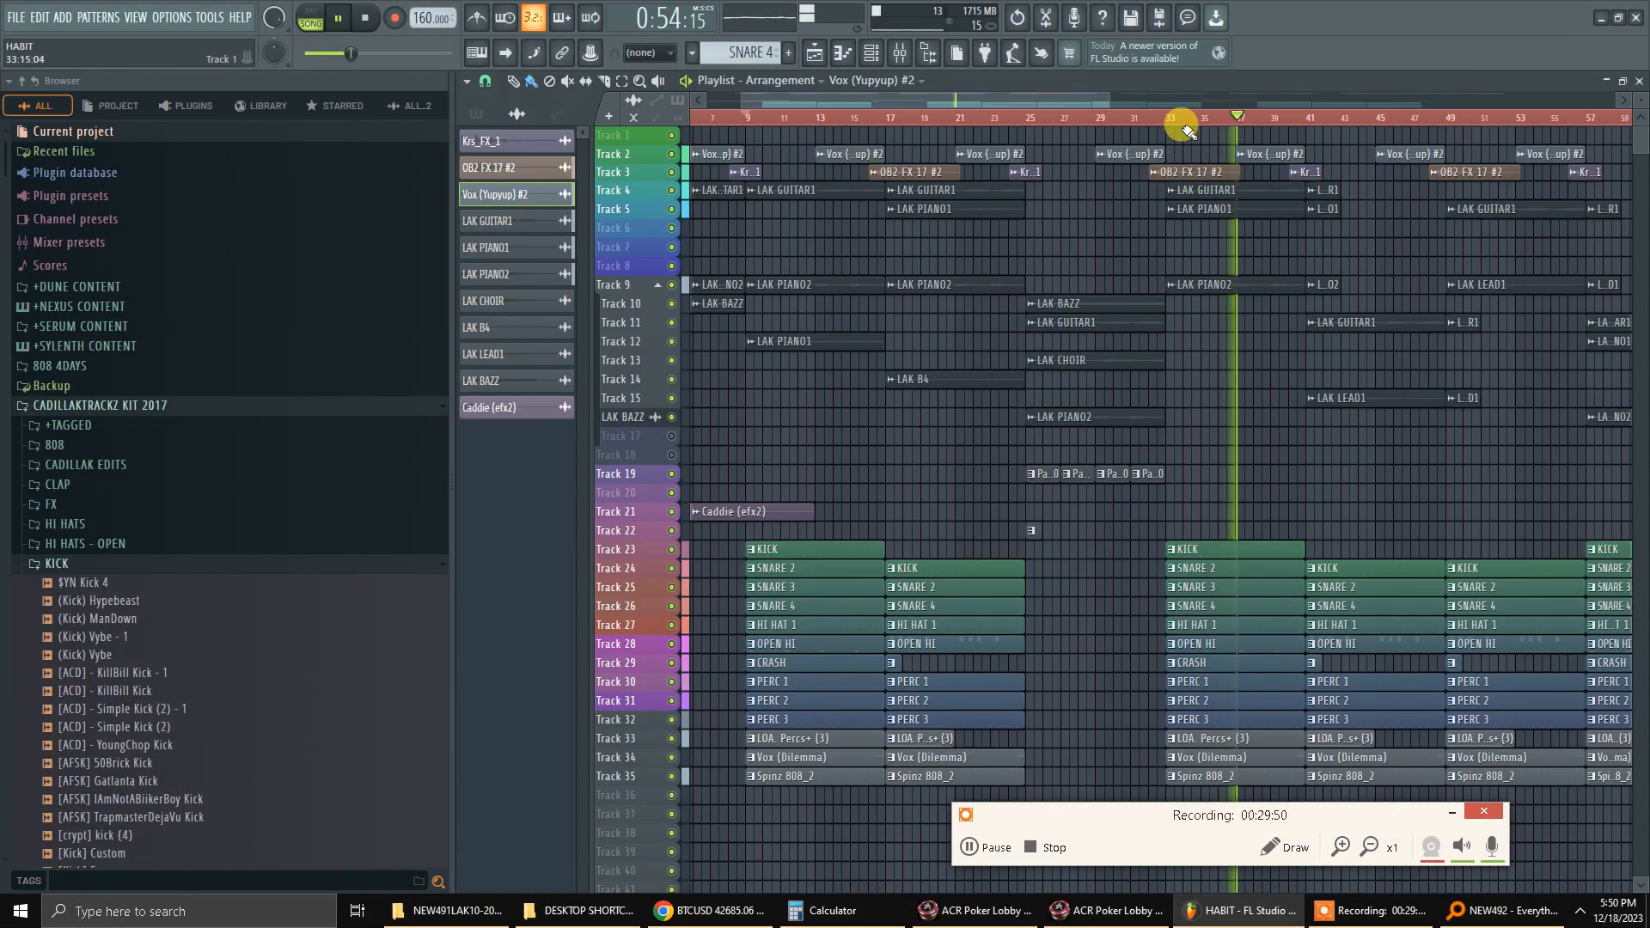
{"action": "scroll", "coordinate": [1189, 121], "scroll_direction": "down", "scroll_amount": 2}
{"action": "left_click", "coordinate": [1047, 121]}
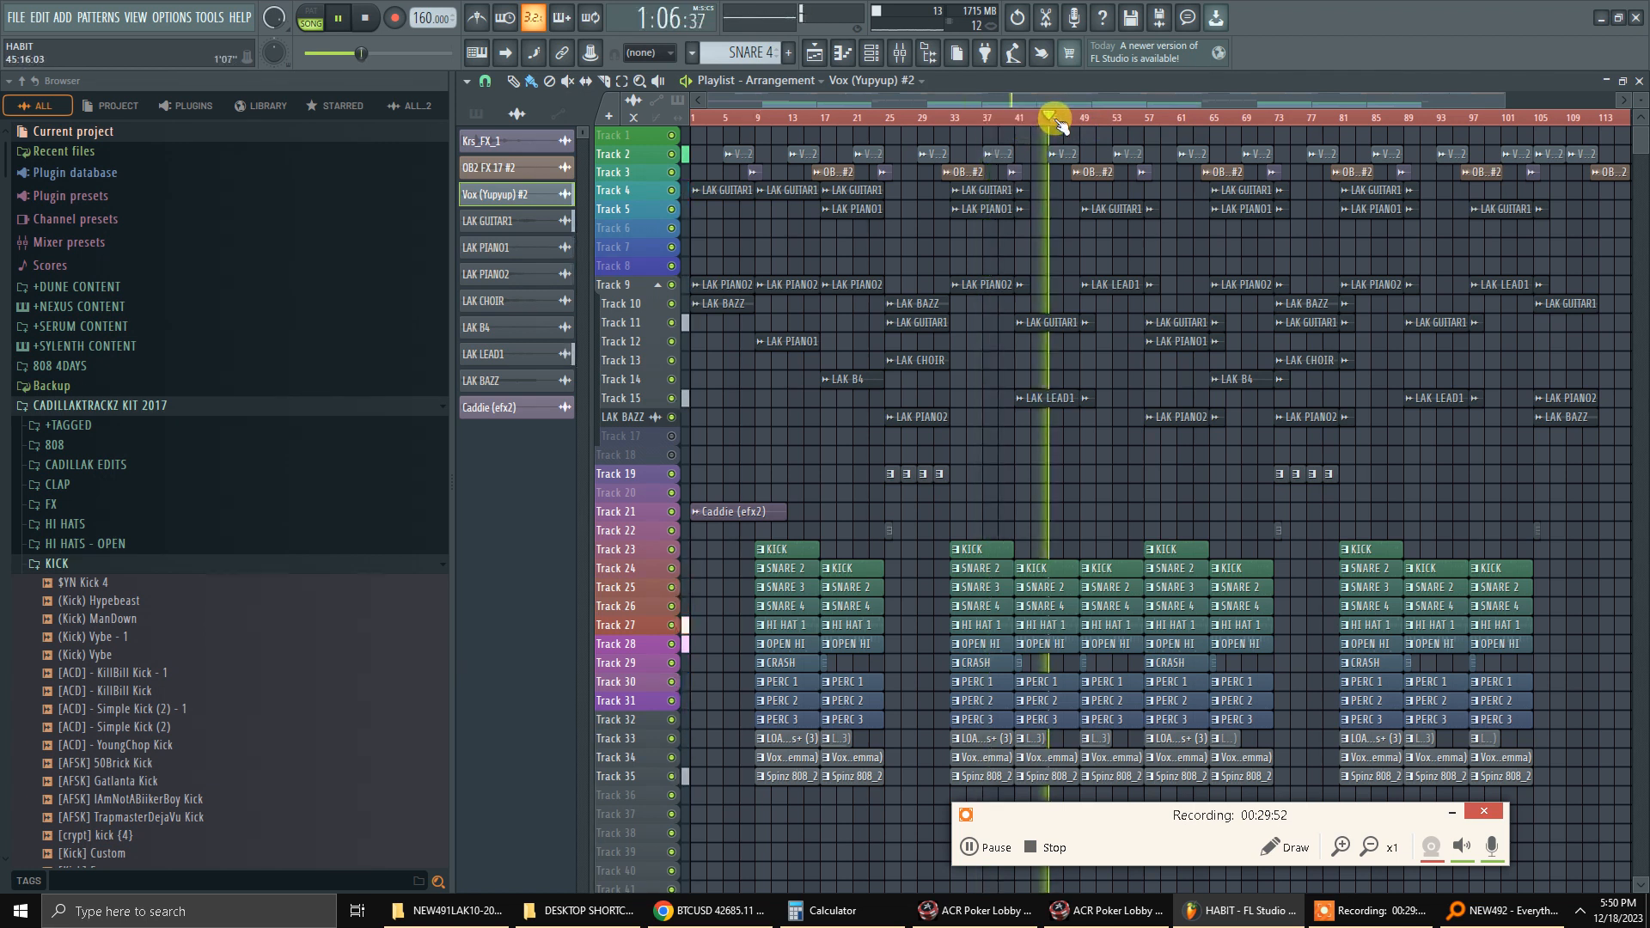
Play the arrangement from bar 9 and check the LAK GUITAR1 and INSTRUMENT BUS tracks in the mixer.
{"action": "left_click", "coordinate": [757, 118]}
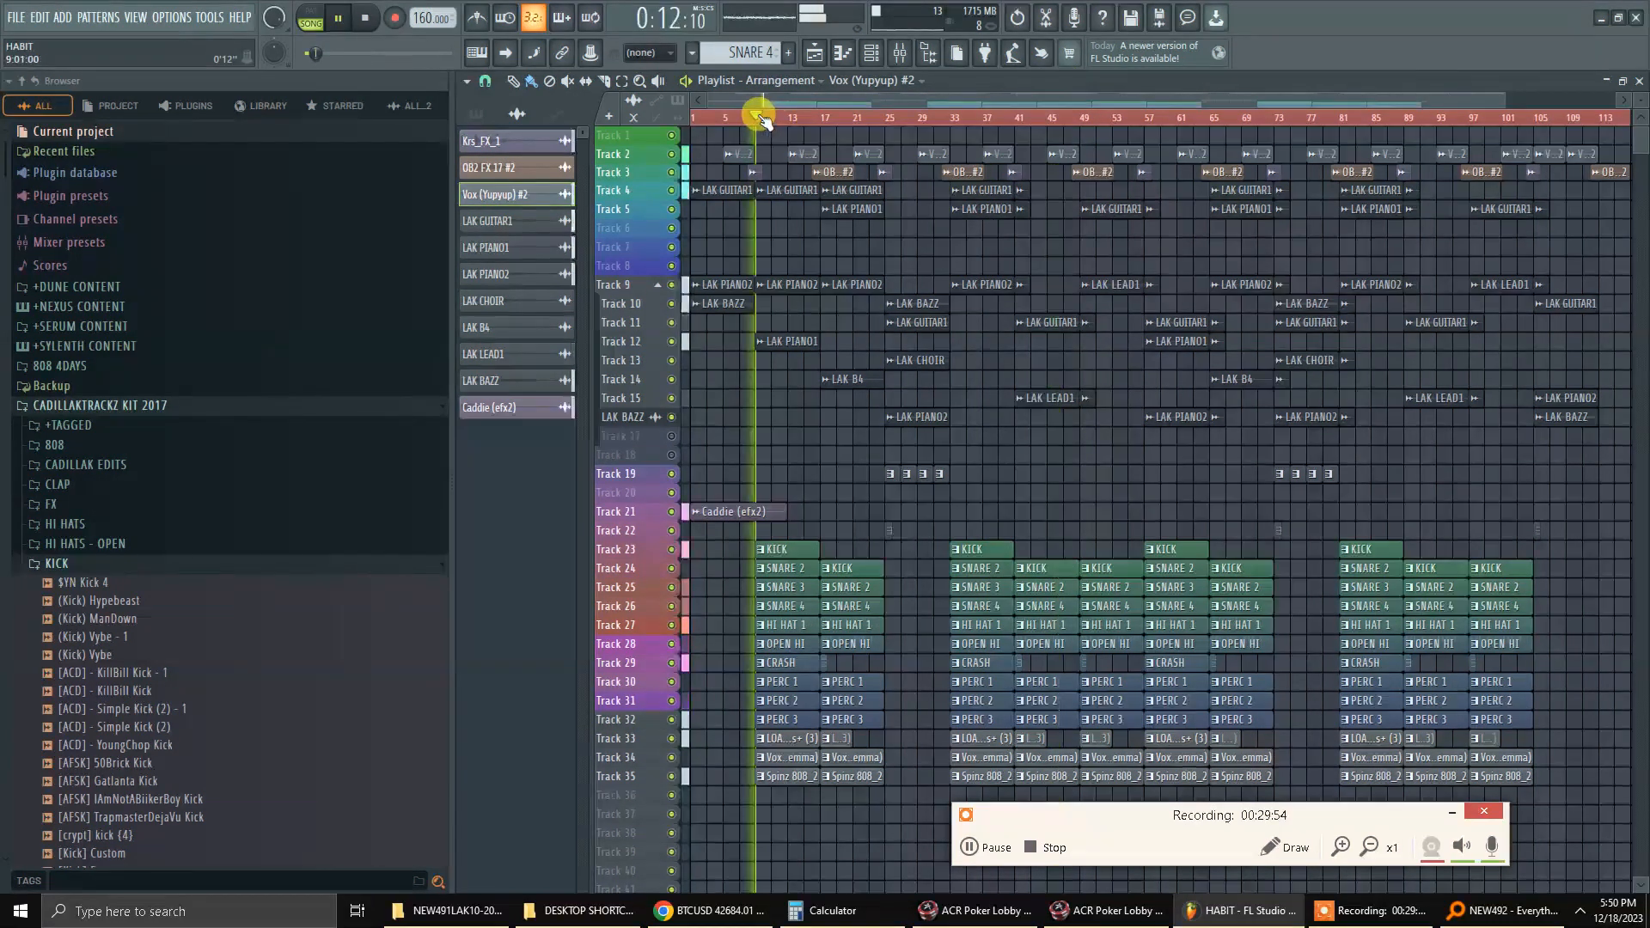
{"action": "key", "text": "F9"}
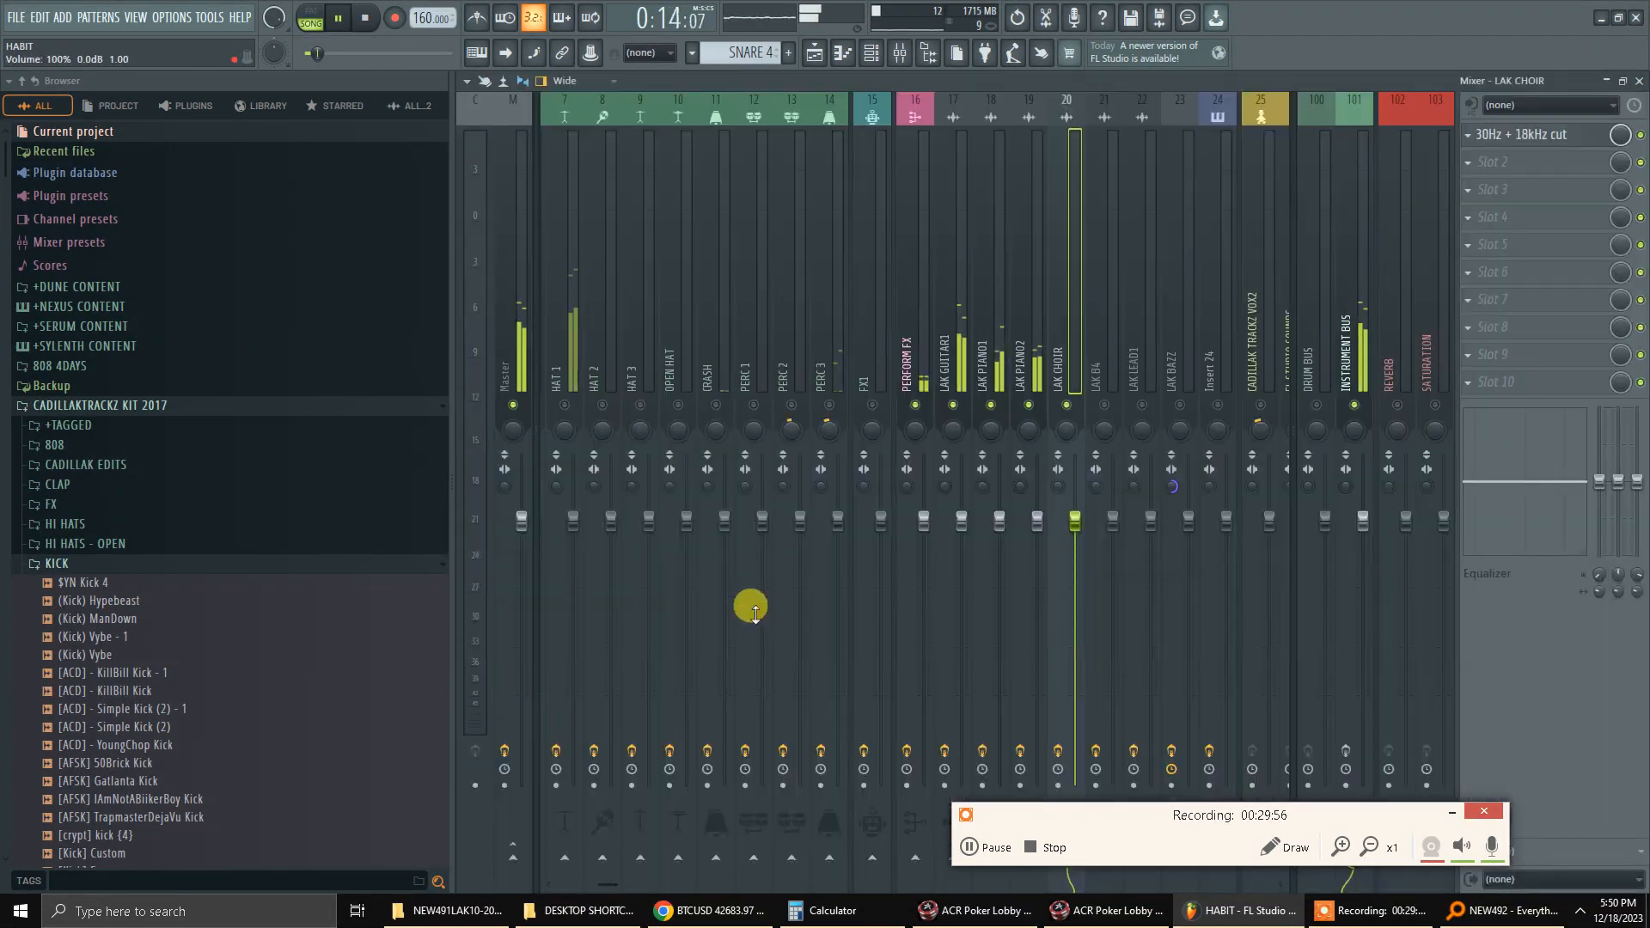
{"action": "left_click", "coordinate": [990, 273]}
{"action": "left_click", "coordinate": [965, 266]}
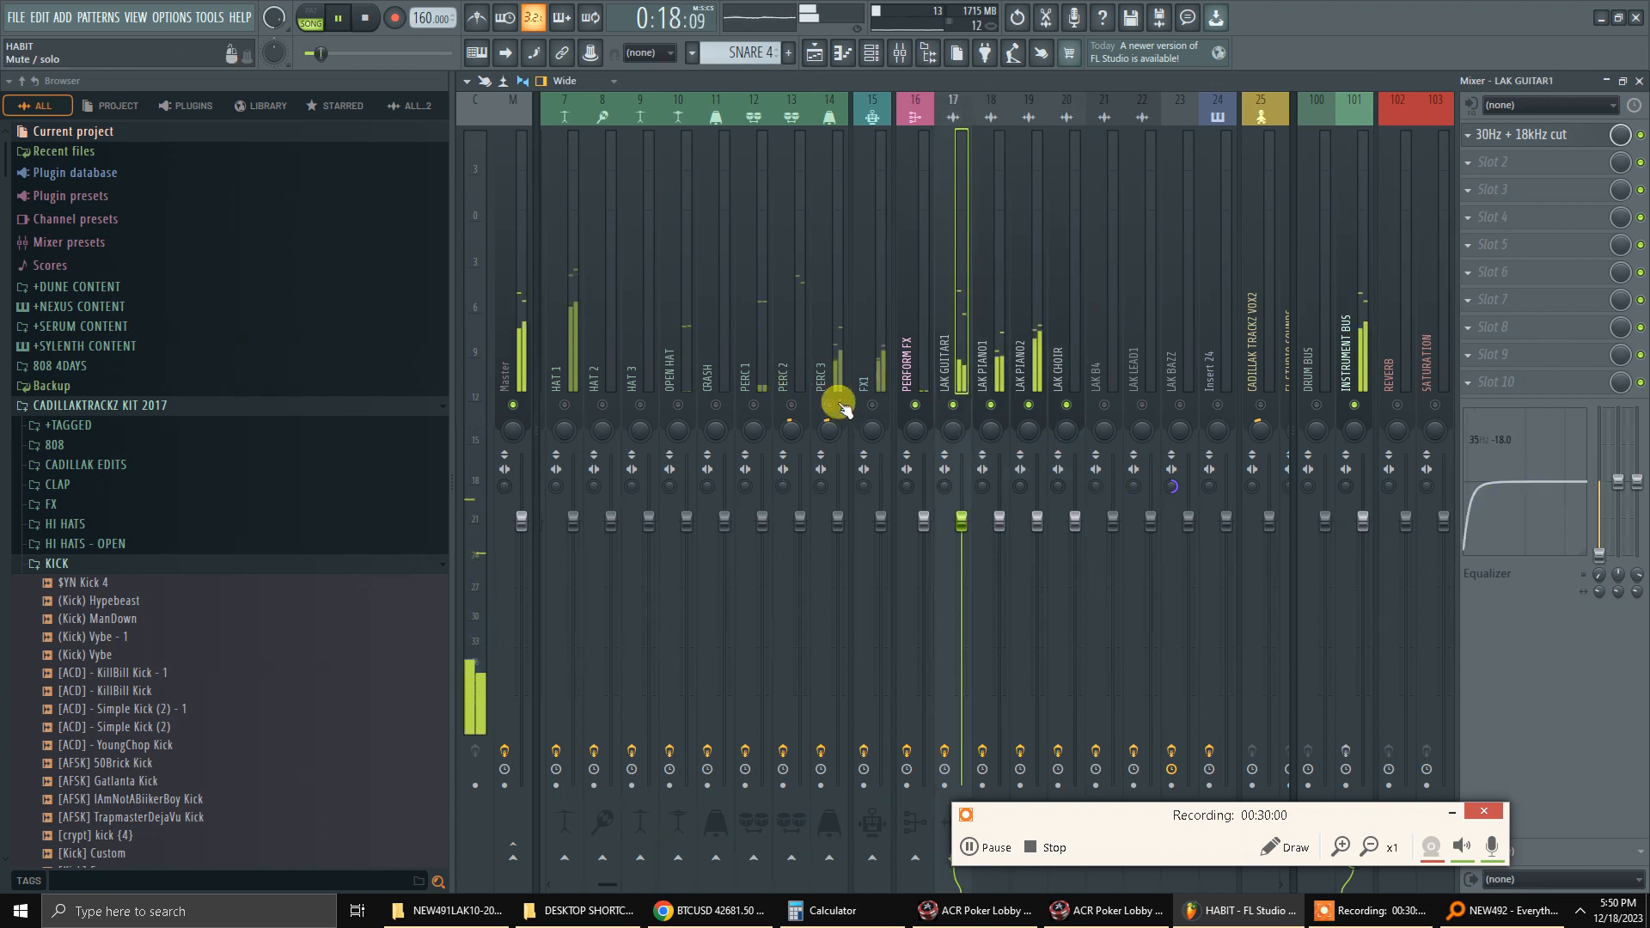
{"action": "scroll", "coordinate": [1170, 251], "scroll_direction": "down", "scroll_amount": 4}
{"action": "left_click", "coordinate": [1354, 265]}
{"action": "scroll", "coordinate": [813, 290], "scroll_direction": "up", "scroll_amount": 4}
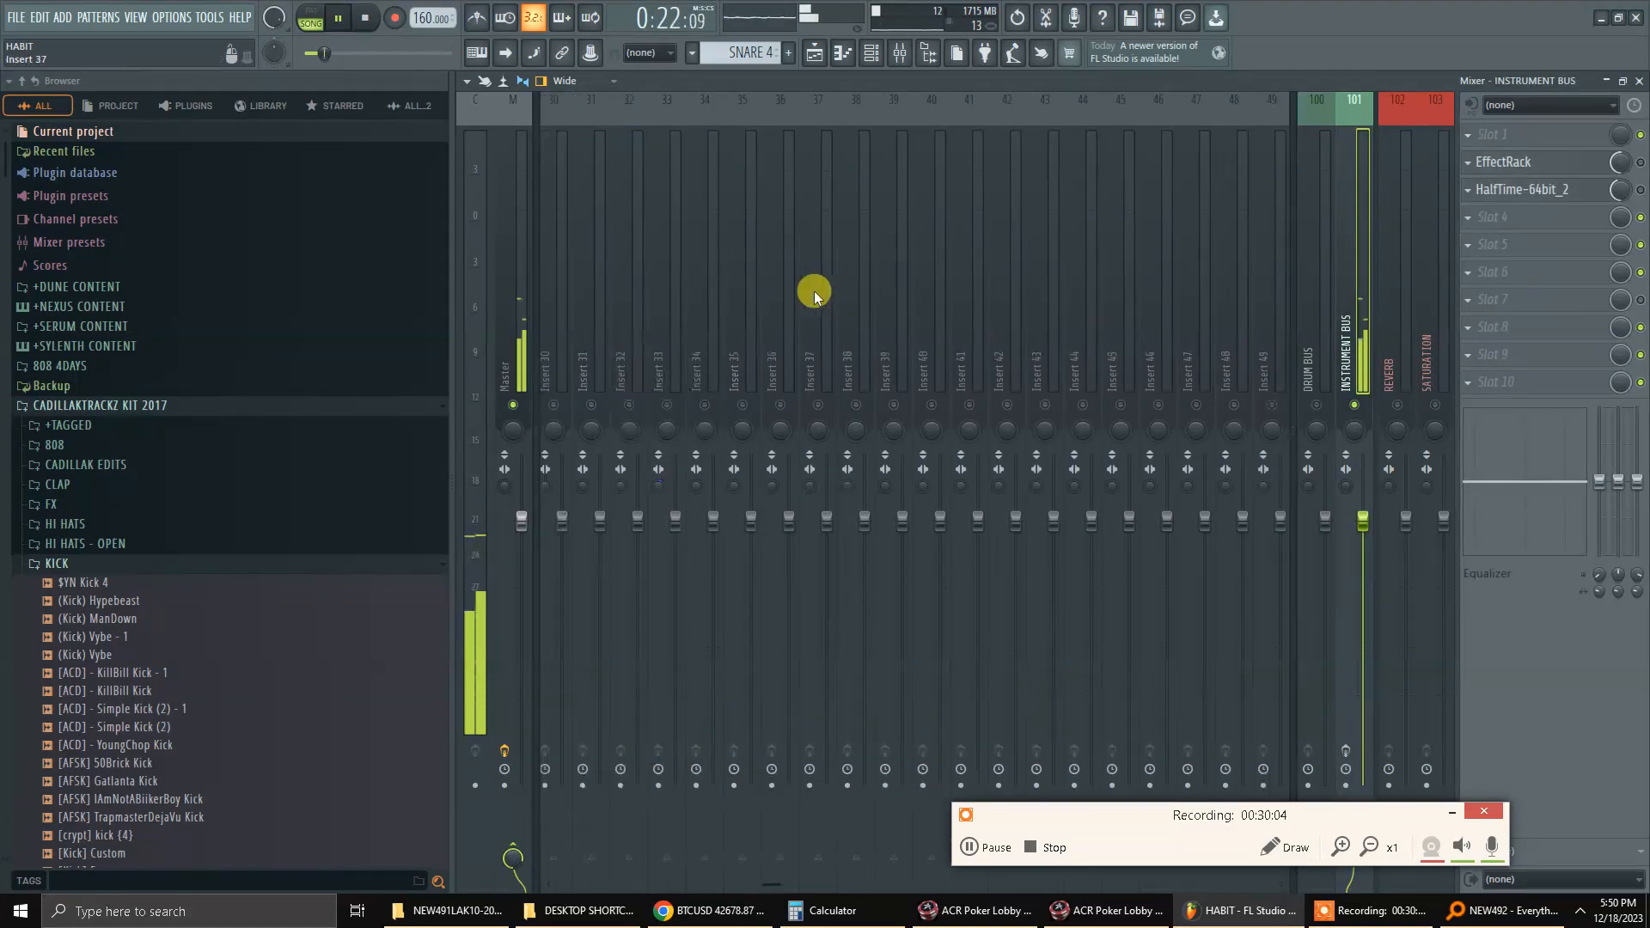
Restart playback, and play the arrangement from bar 17, where LAK B4 enters.
{"action": "key", "text": "space"}
{"action": "key", "text": "space"}
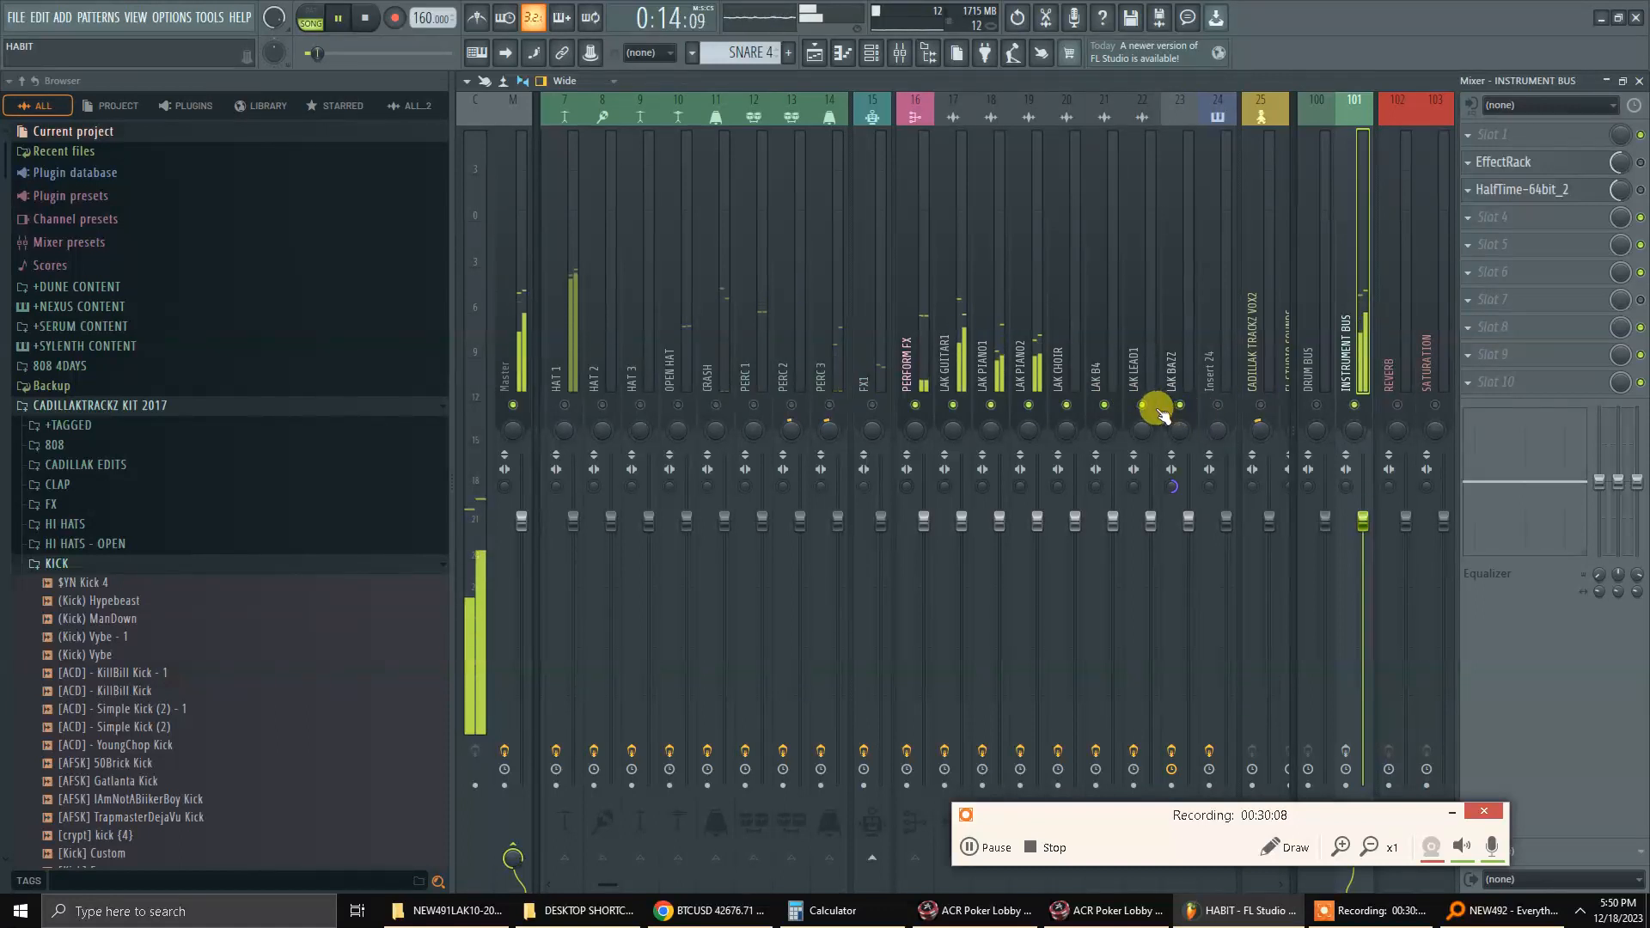
{"action": "key", "text": "F5"}
{"action": "left_click", "coordinate": [821, 118]}
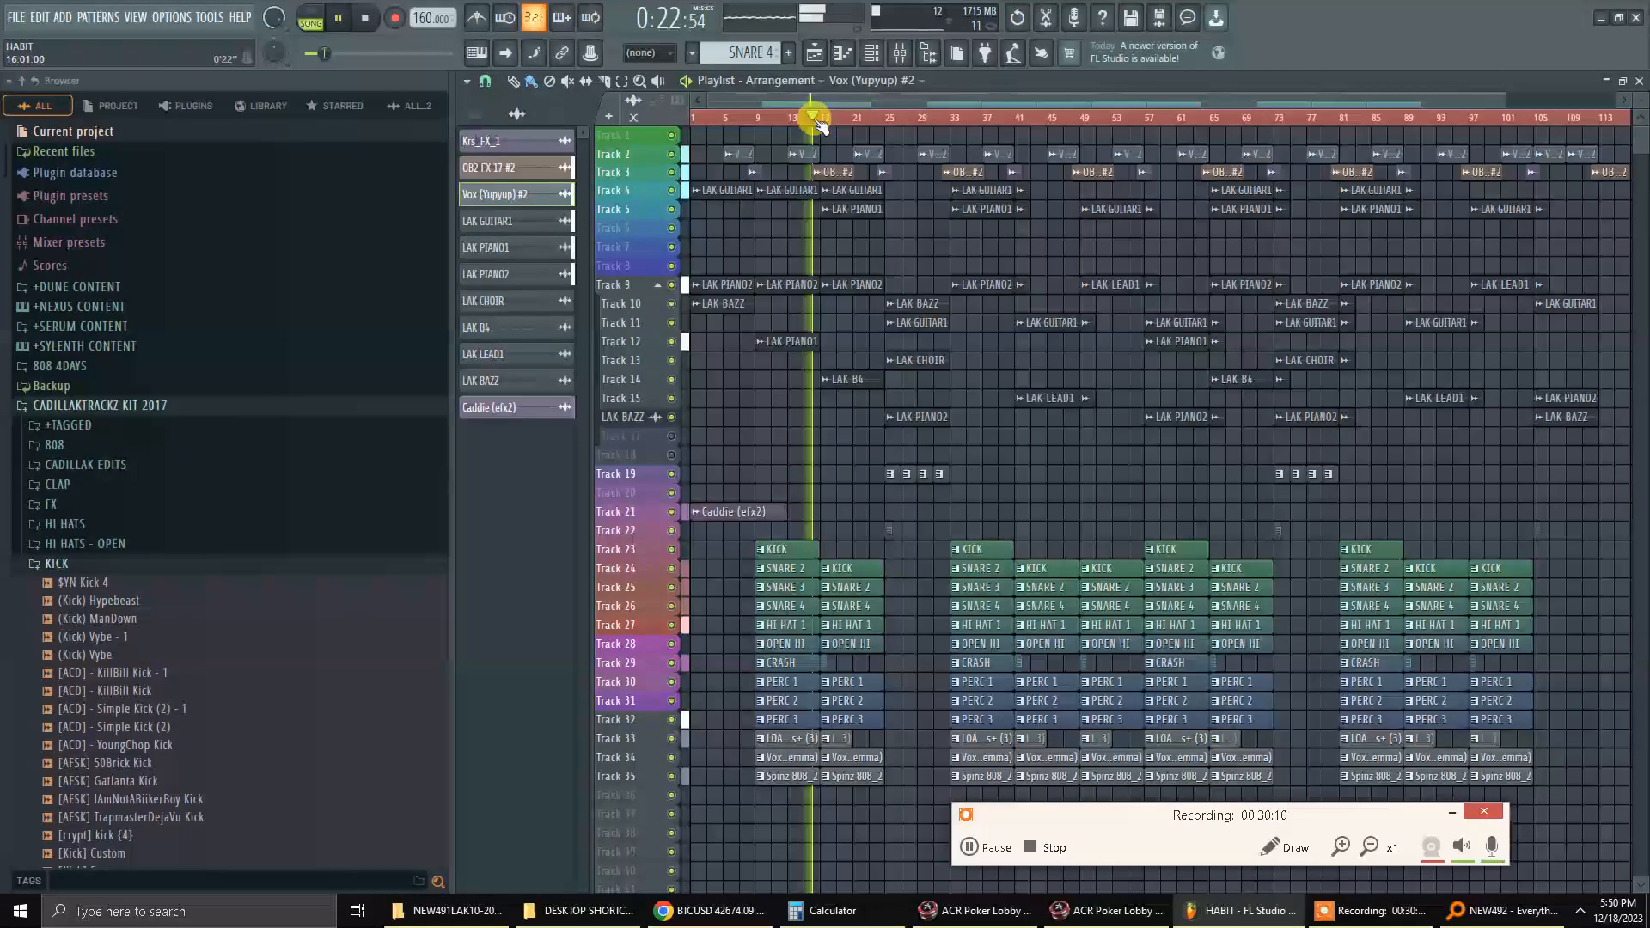
{"action": "left_click", "coordinate": [823, 121]}
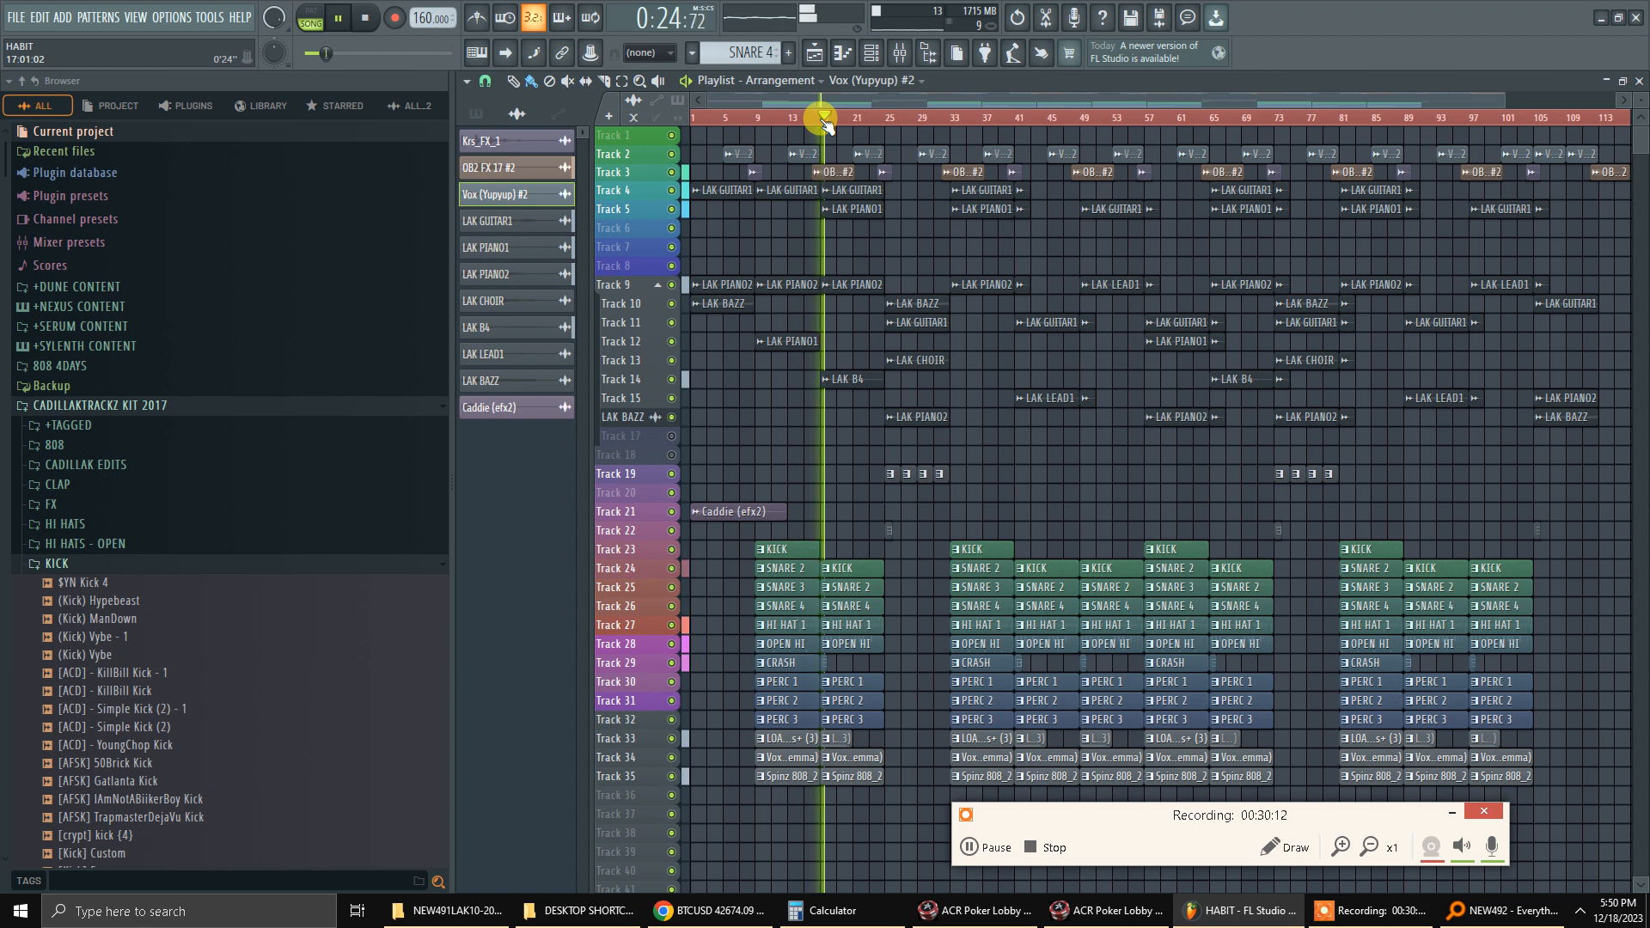
Solo LAK B4 in the mixer and set the high-pass in its 30Hz + 18kHz cut EQ to about 168 Hz.
{"action": "key", "text": "F9"}
{"action": "left_click", "coordinate": [1105, 349]}
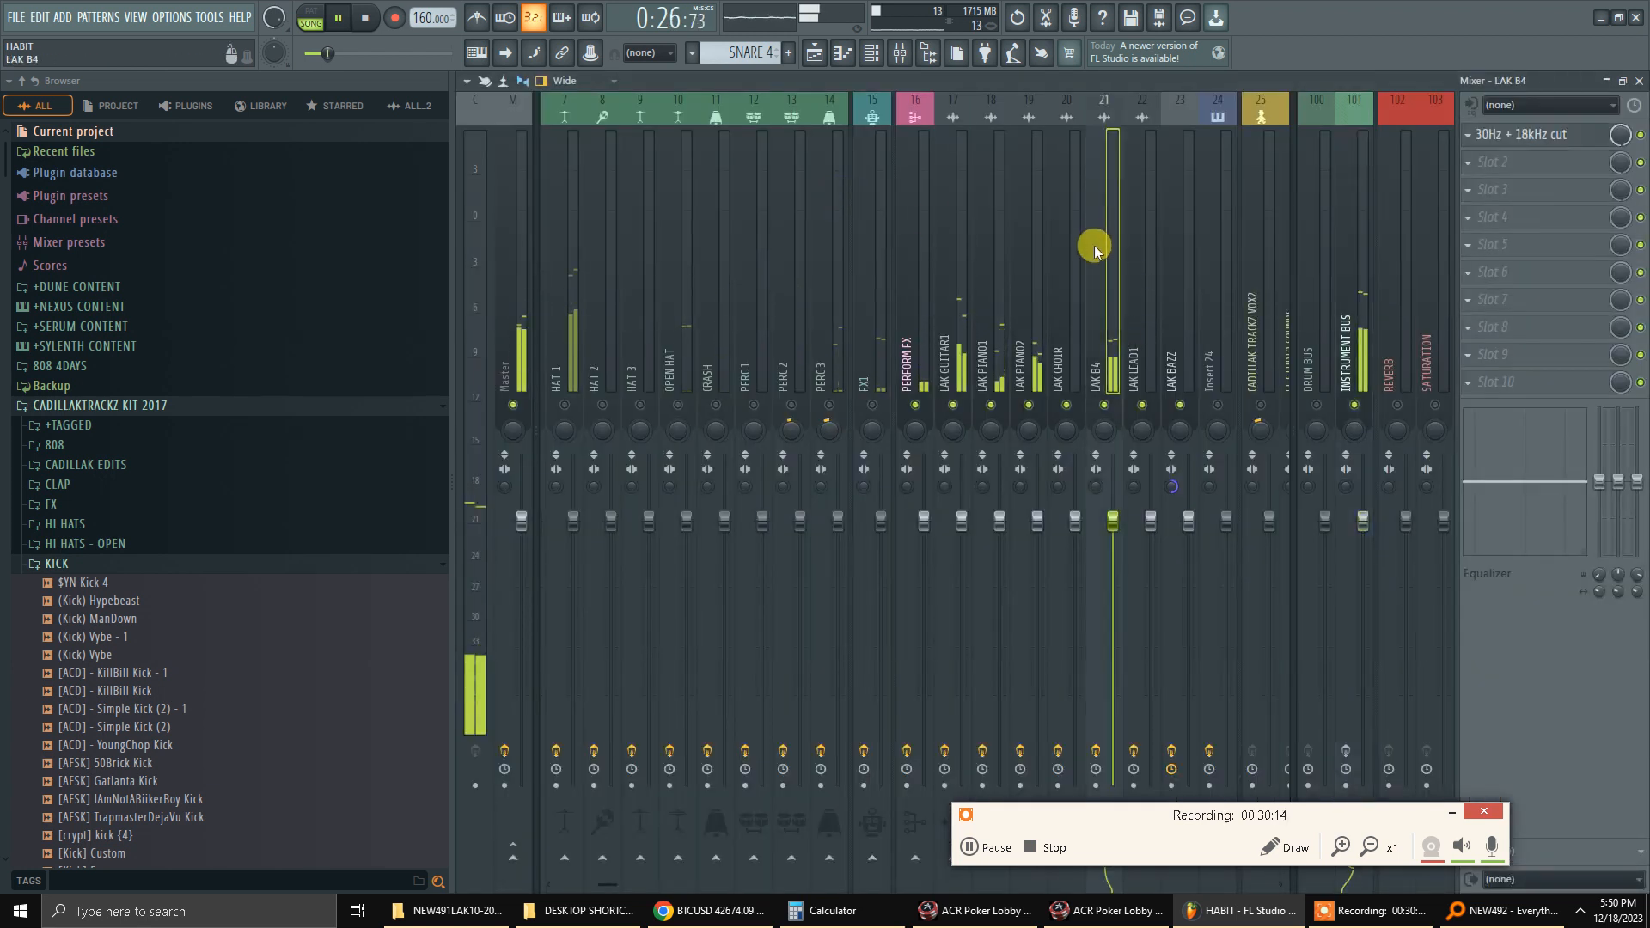
{"action": "left_click", "coordinate": [1097, 409]}
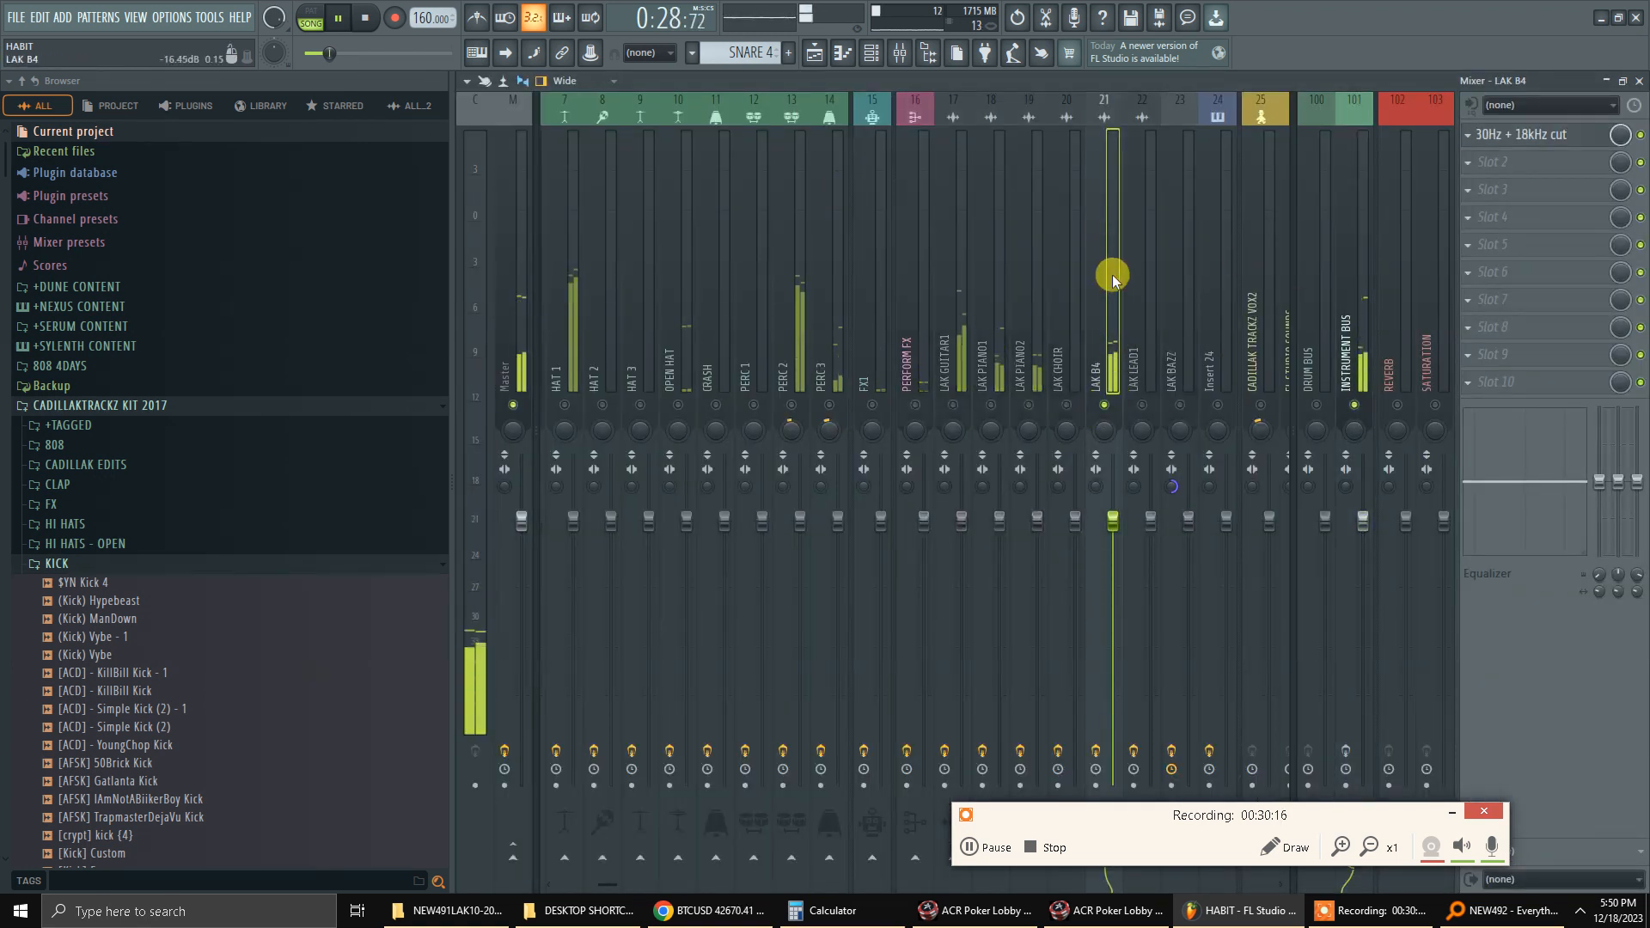
{"action": "left_click", "coordinate": [1487, 135]}
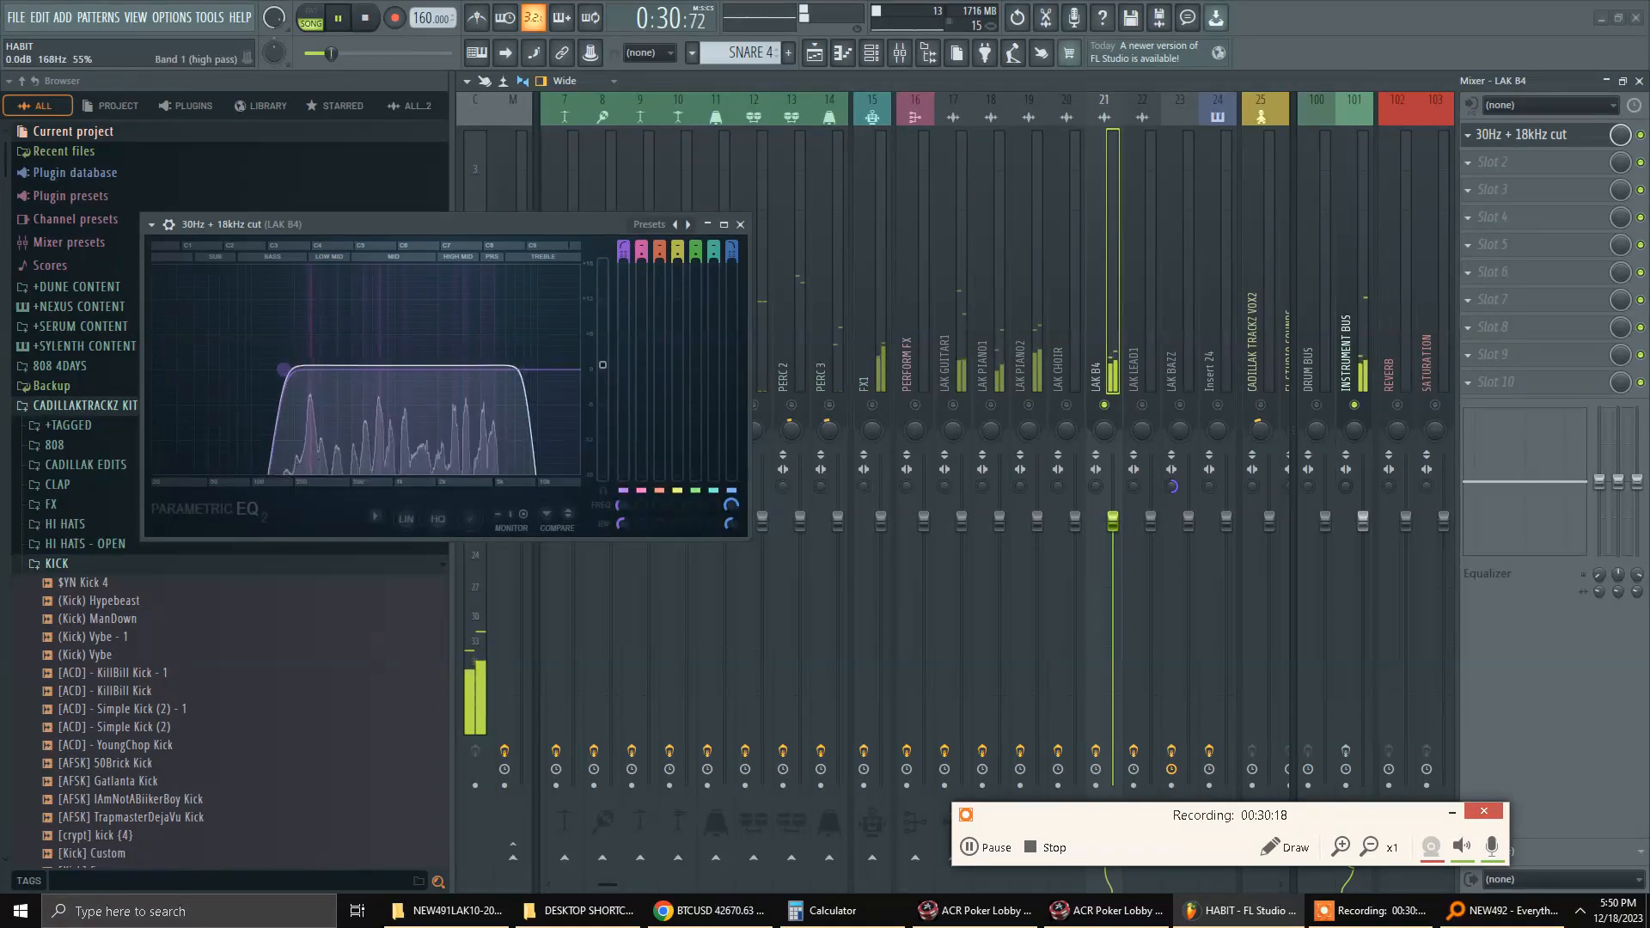
{"action": "left_click", "coordinate": [741, 224]}
End the LAK B4 solo and leave LAK GUITAR1, LAK PIANO1, LAK PIANO2, LAK CHOIR and LAK B4 audible in the mixer.
{"action": "right_click", "coordinate": [1107, 408]}
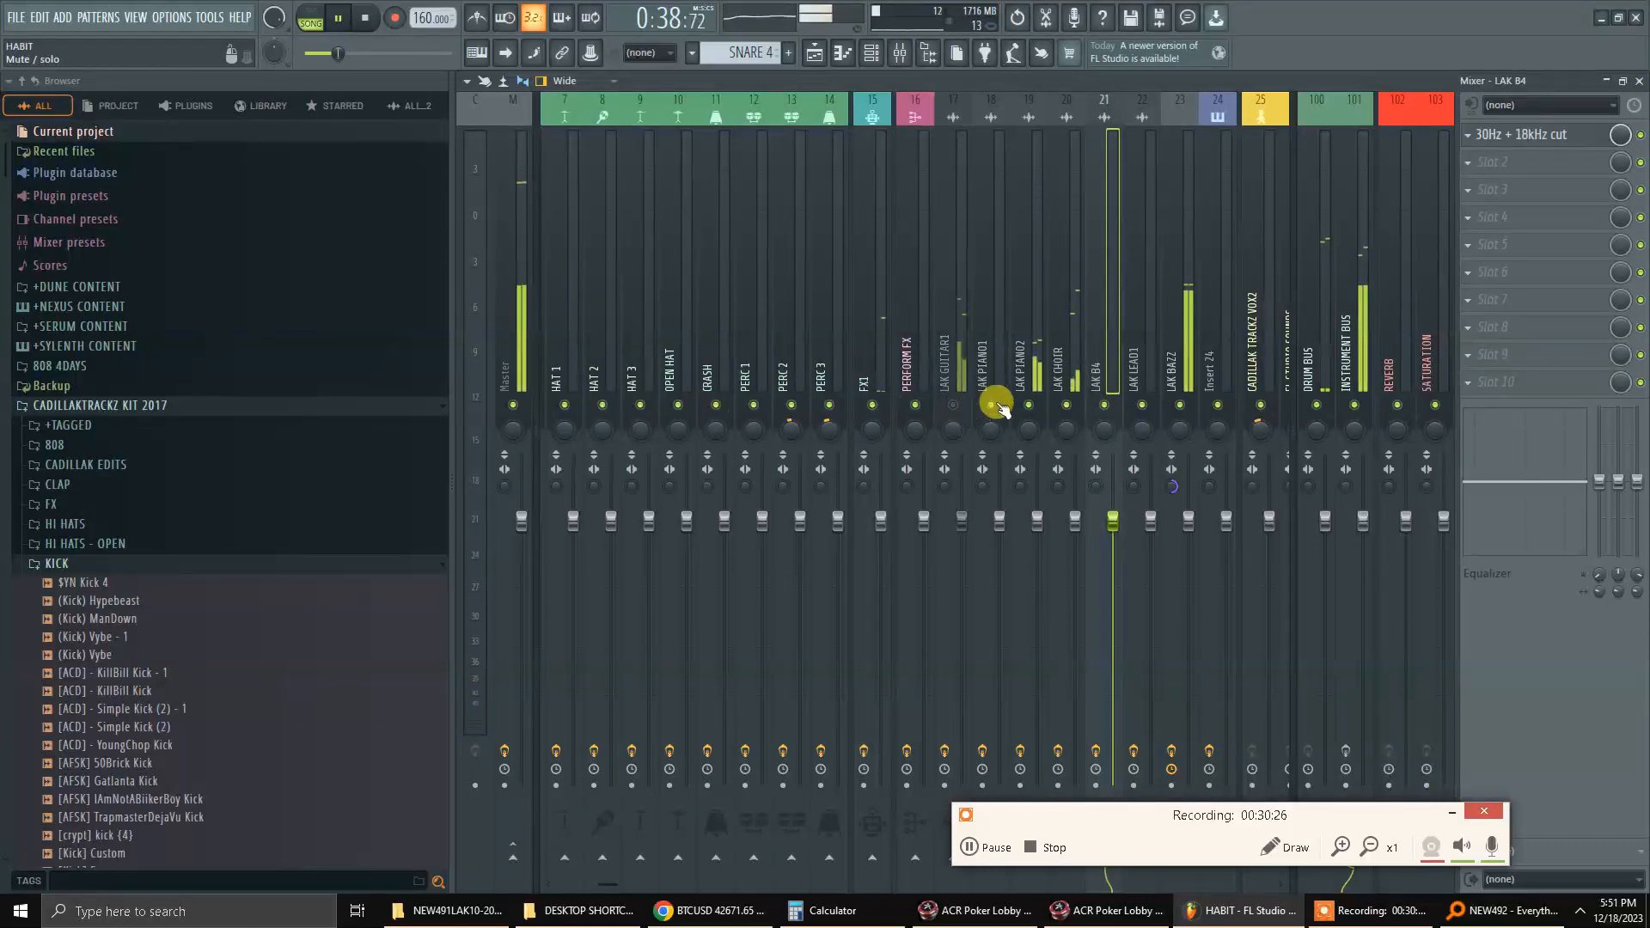
{"action": "right_click", "coordinate": [952, 404]}
{"action": "left_click", "coordinate": [990, 405]}
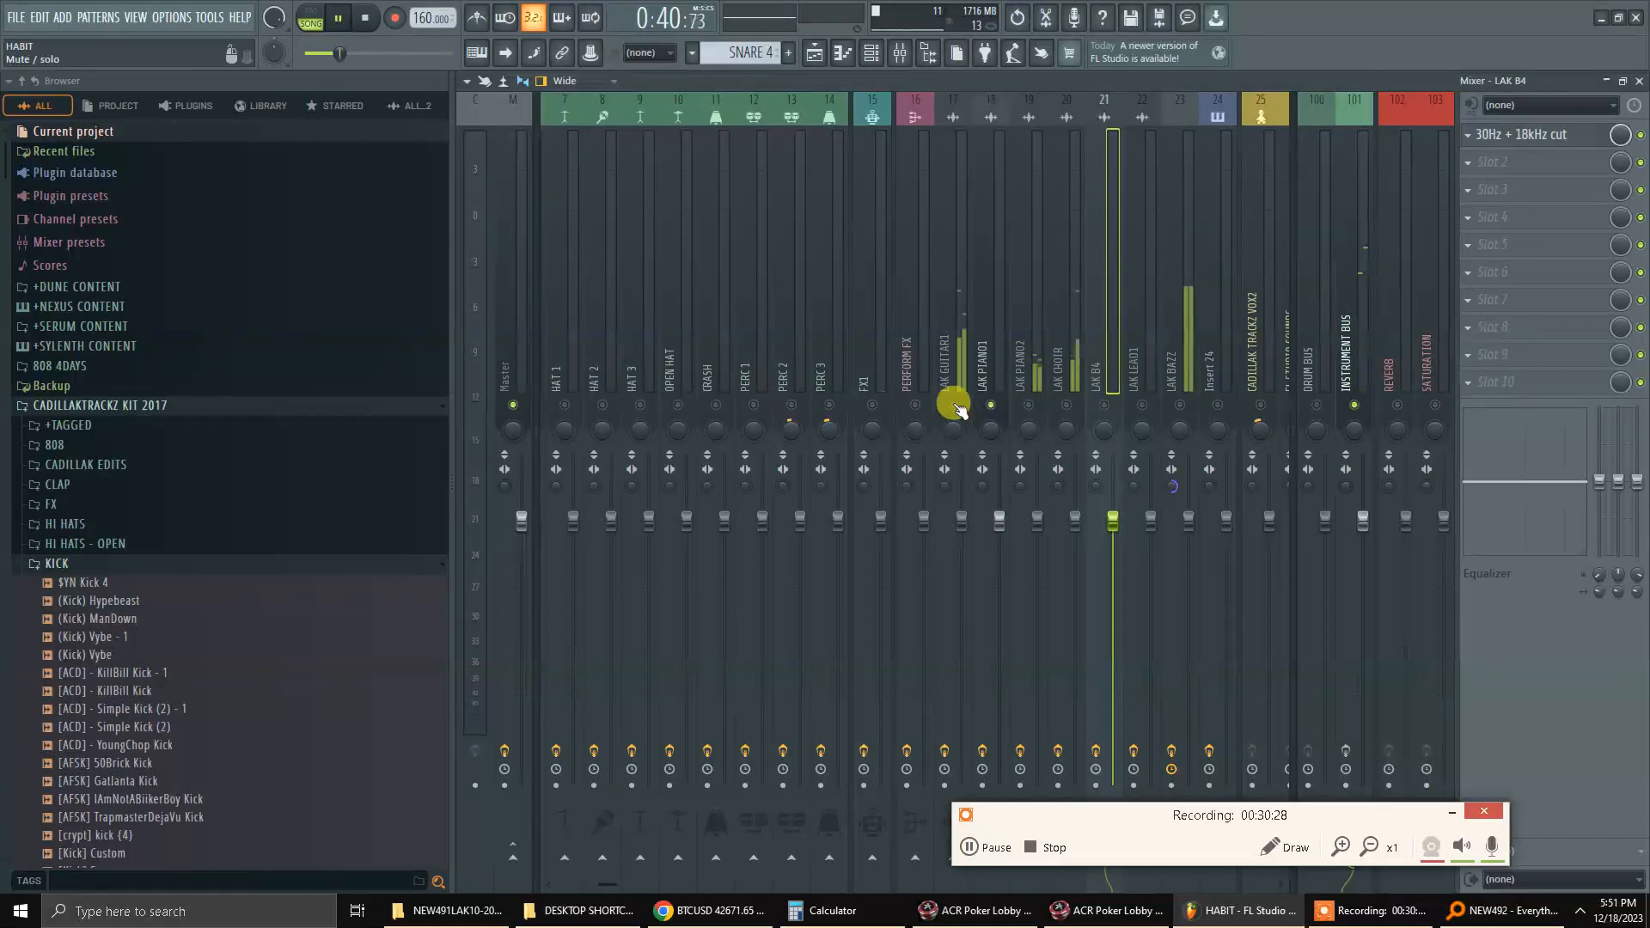
{"action": "left_click", "coordinate": [1028, 405]}
{"action": "left_click", "coordinate": [1065, 405]}
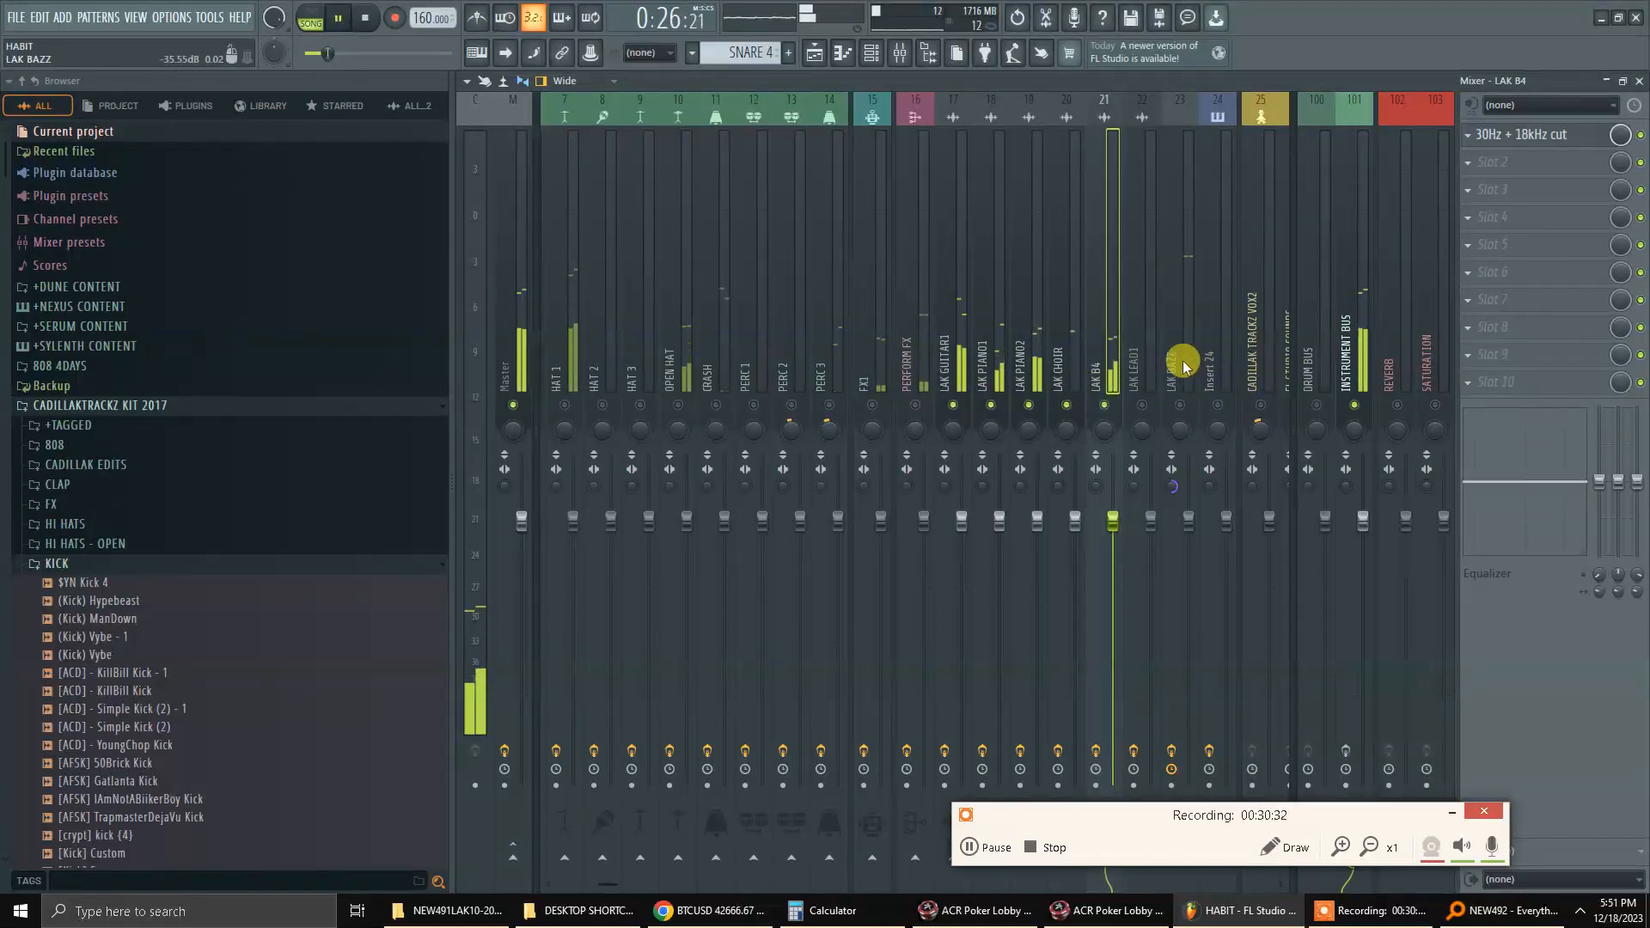
{"action": "key", "text": "F5"}
{"action": "key", "text": "F9"}
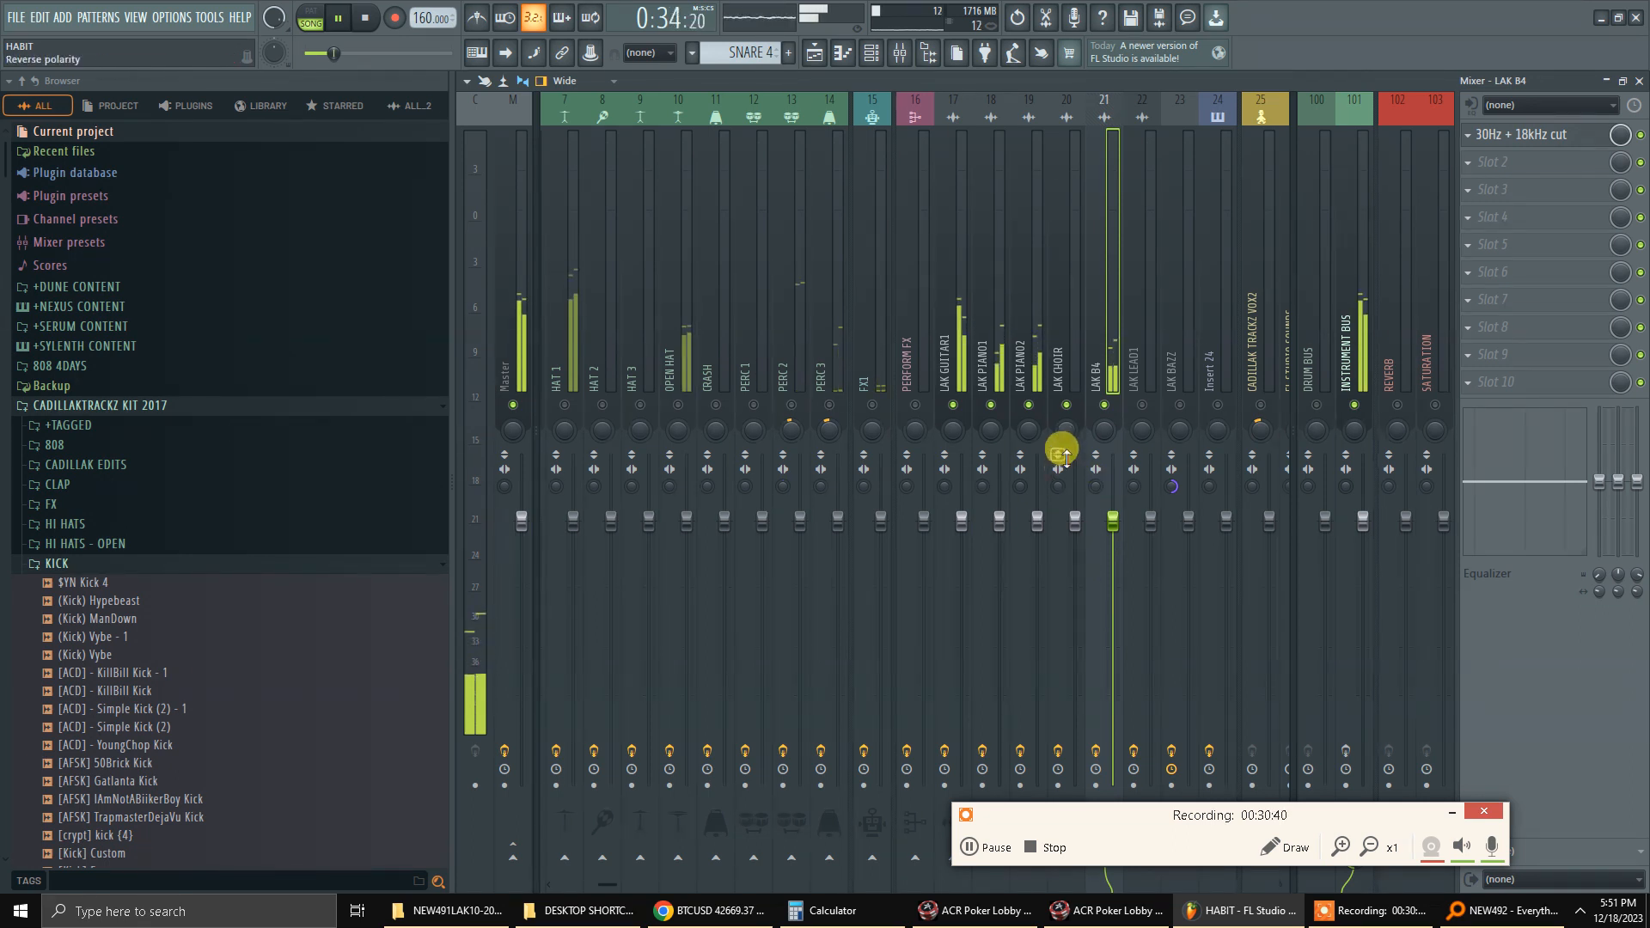
Play the arrangement from bar 33 and check the instrument levels in the mixer.
{"action": "key", "text": "F9"}
{"action": "key", "text": "F6"}
{"action": "key", "text": "F6"}
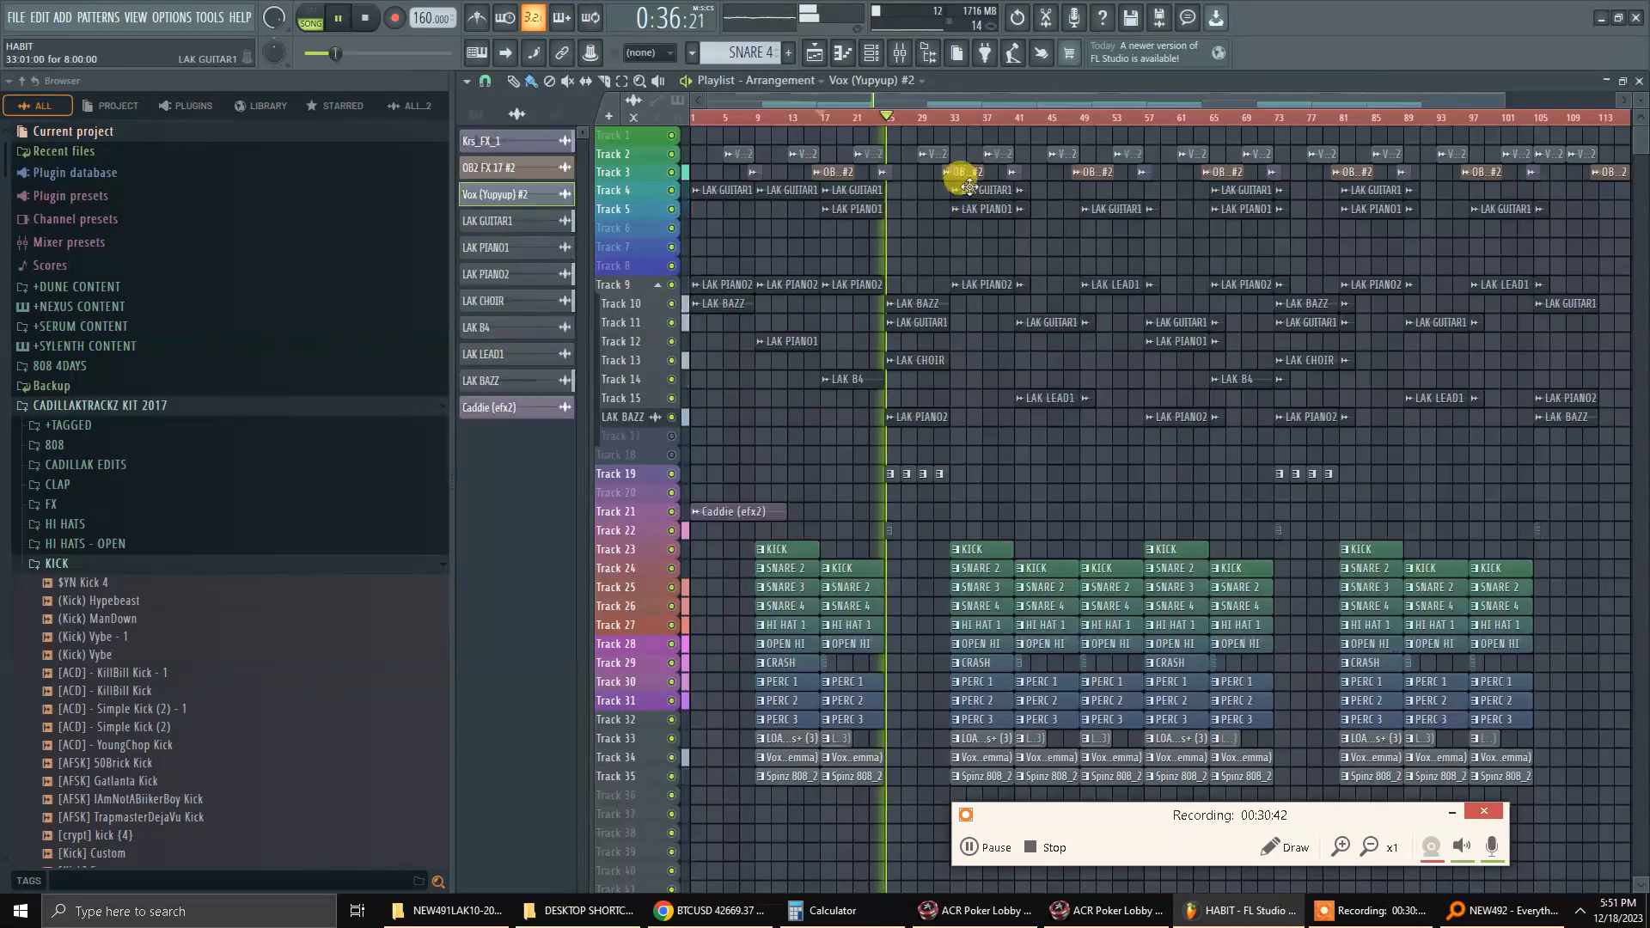
{"action": "left_click", "coordinate": [951, 120]}
{"action": "key", "text": "F9"}
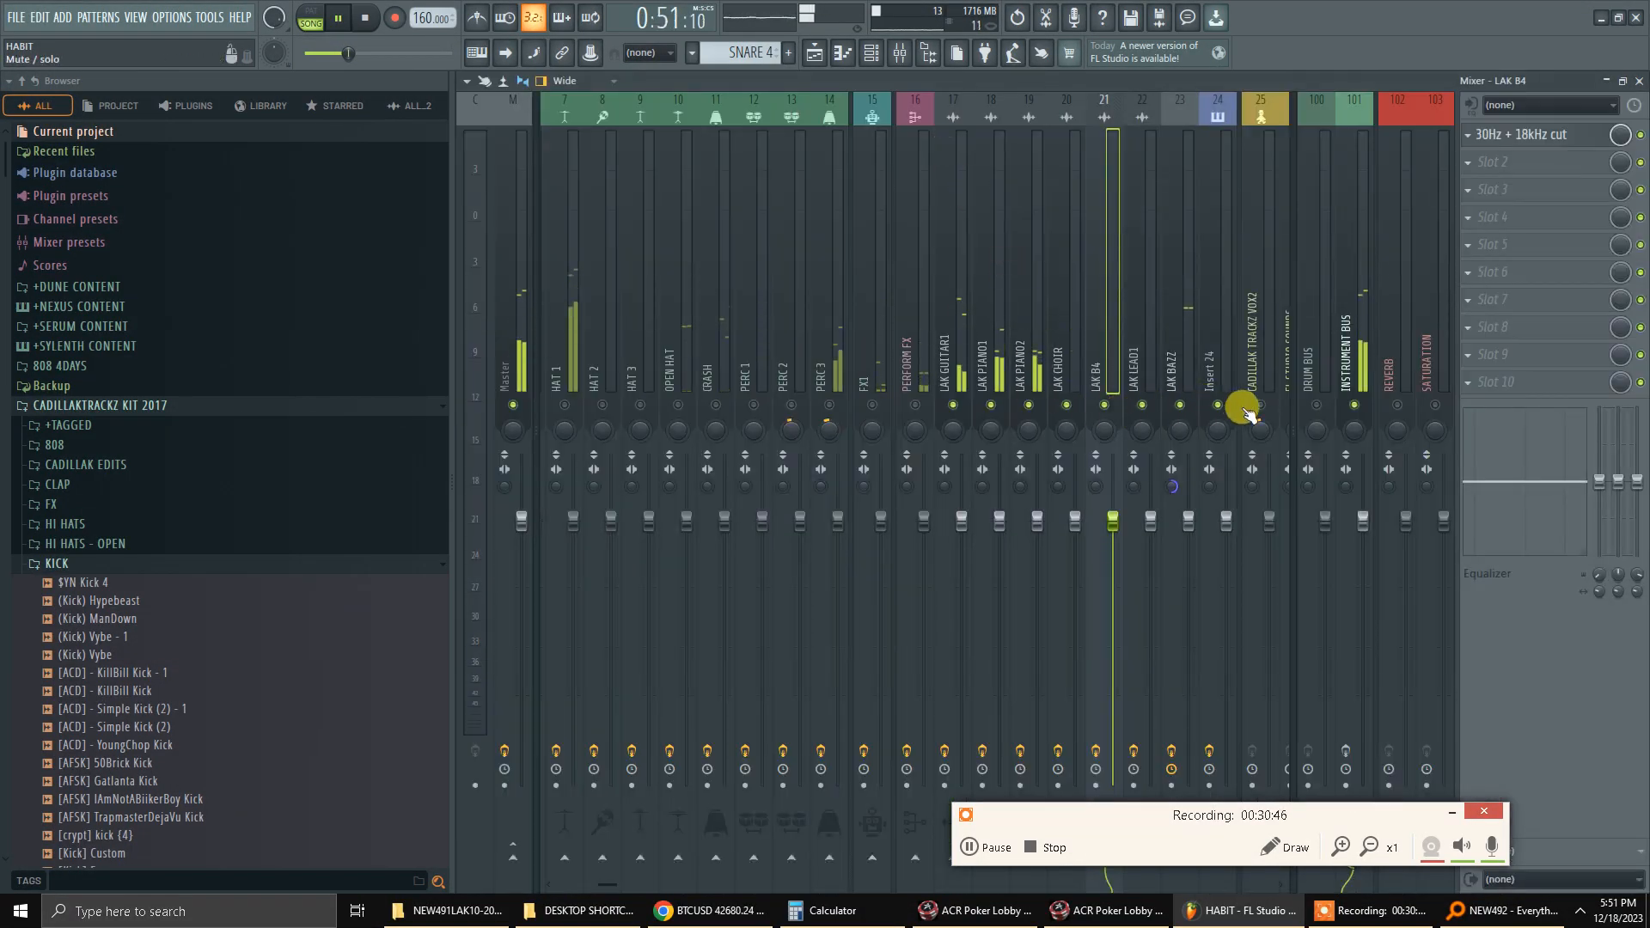
Play the arrangement from about bar 40, just before LAK LEAD1 enters, and select the LAK LEAD1 mixer track.
{"action": "left_click", "coordinate": [900, 54]}
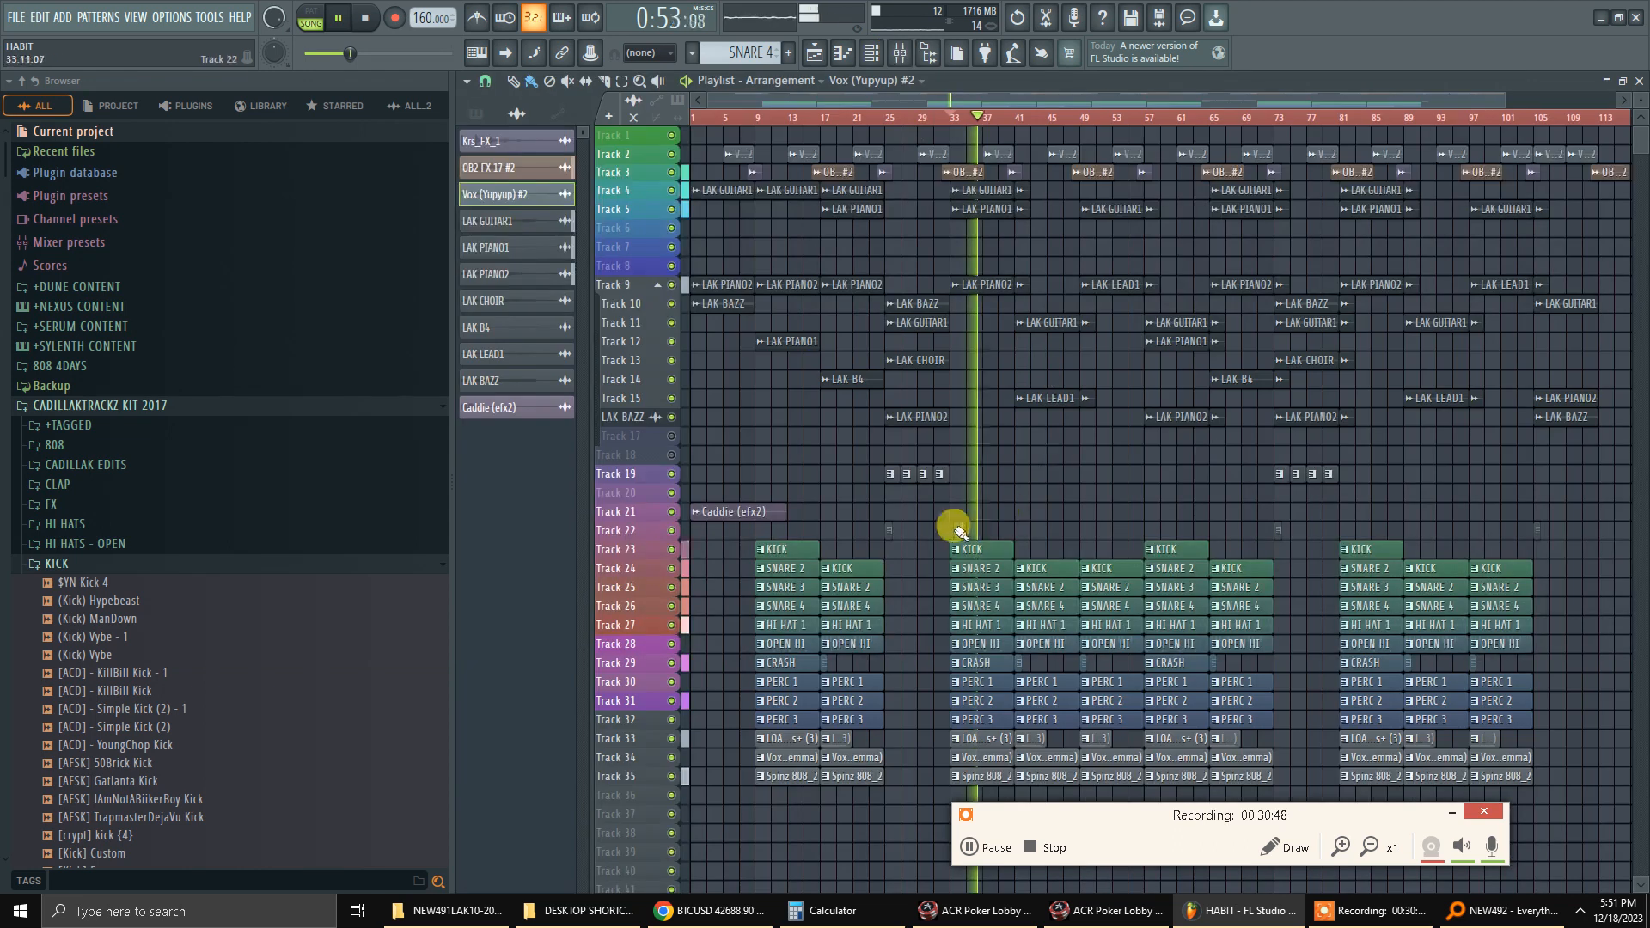
{"action": "left_click", "coordinate": [1011, 120]}
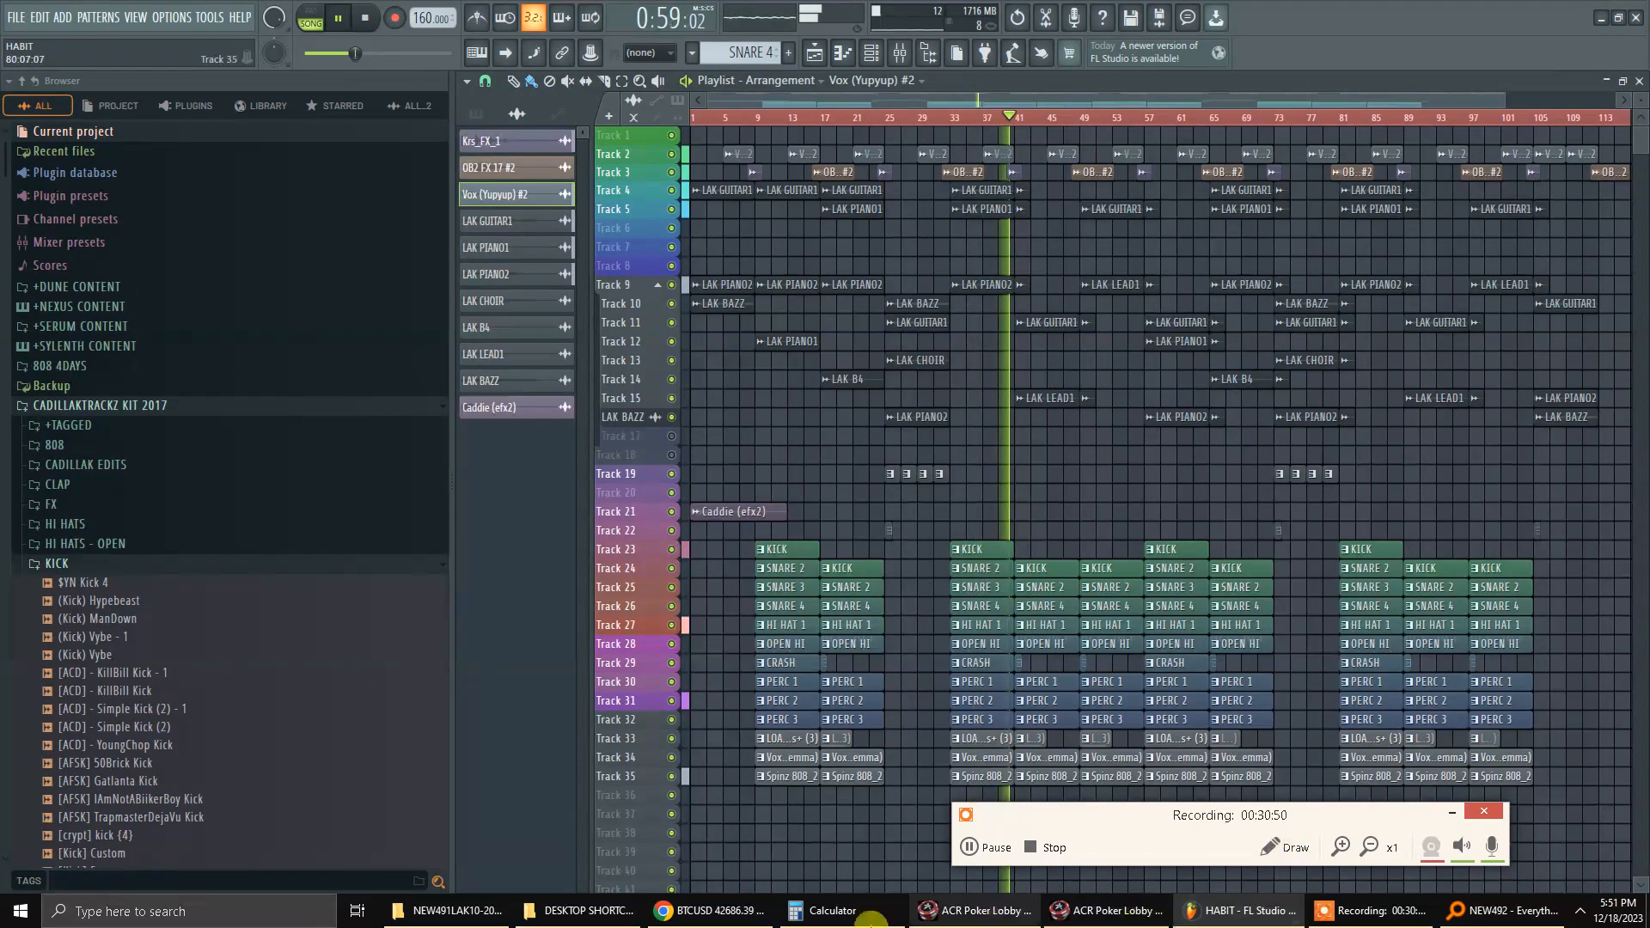
{"action": "key", "text": "F11"}
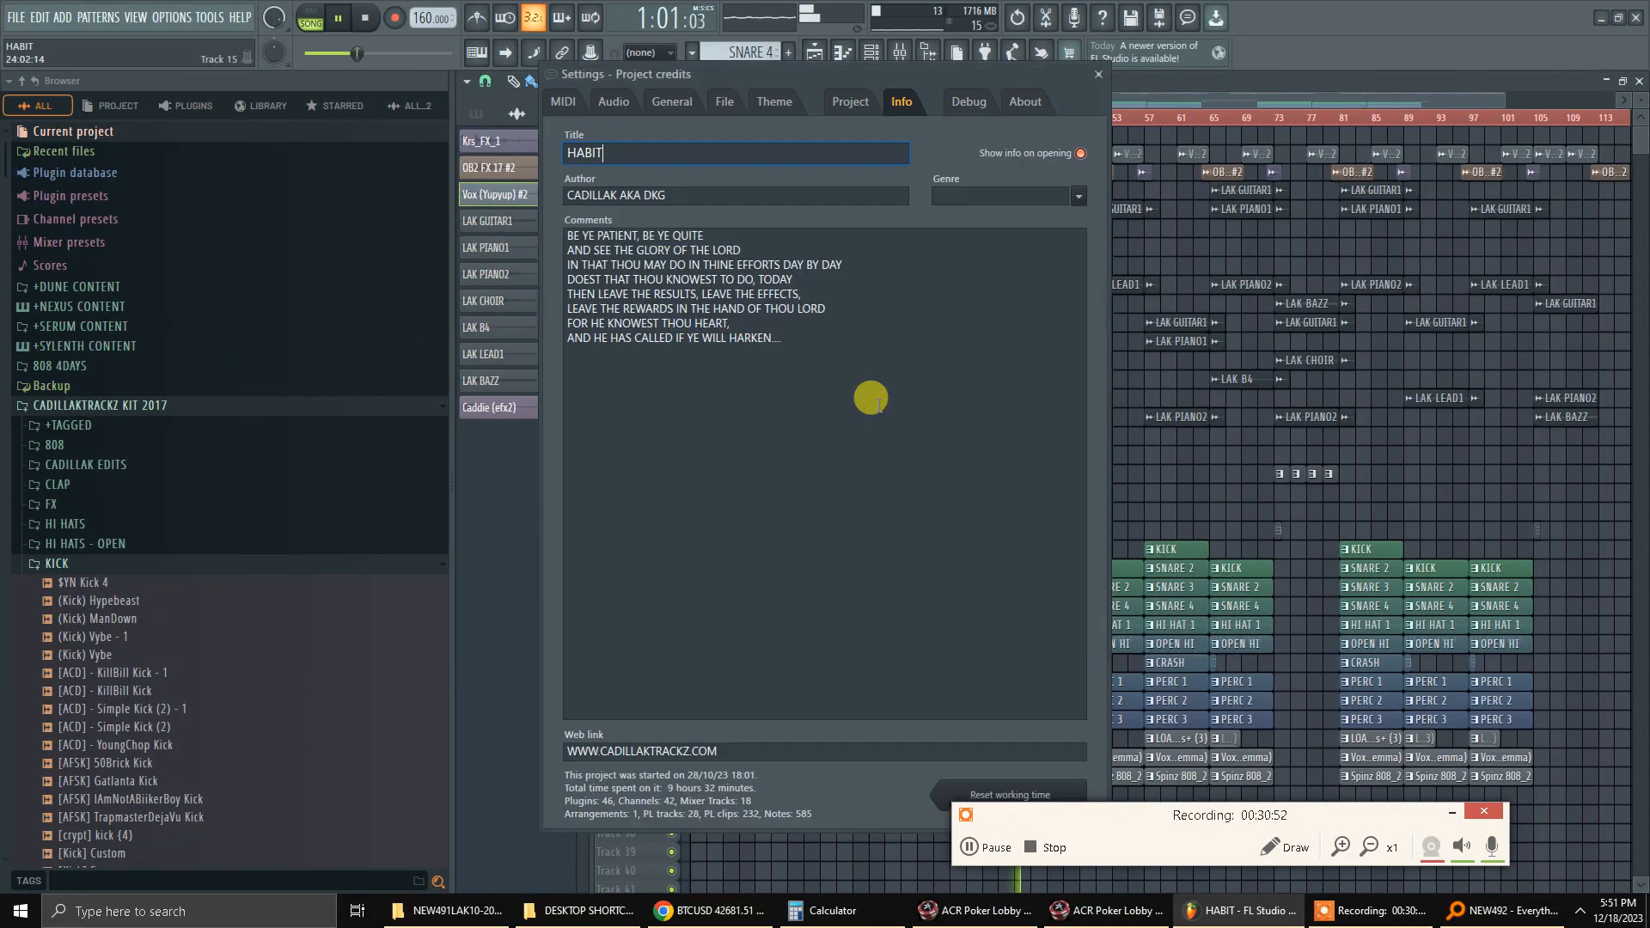
{"action": "key", "text": "F11"}
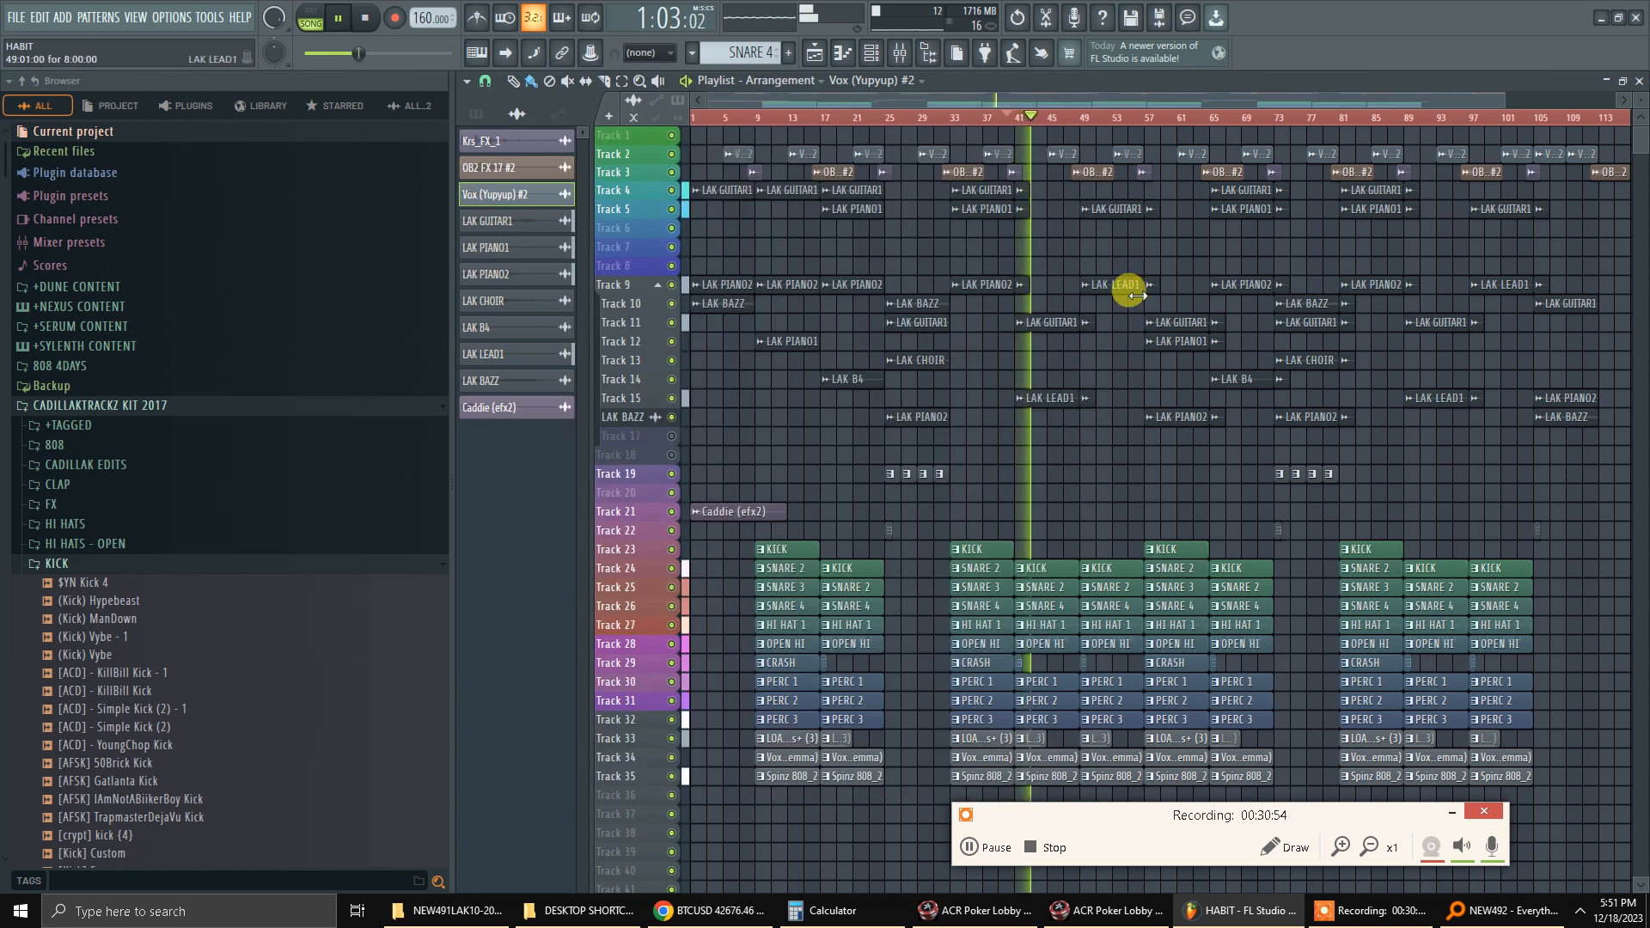
{"action": "key", "text": "F6"}
{"action": "left_click", "coordinate": [900, 53]}
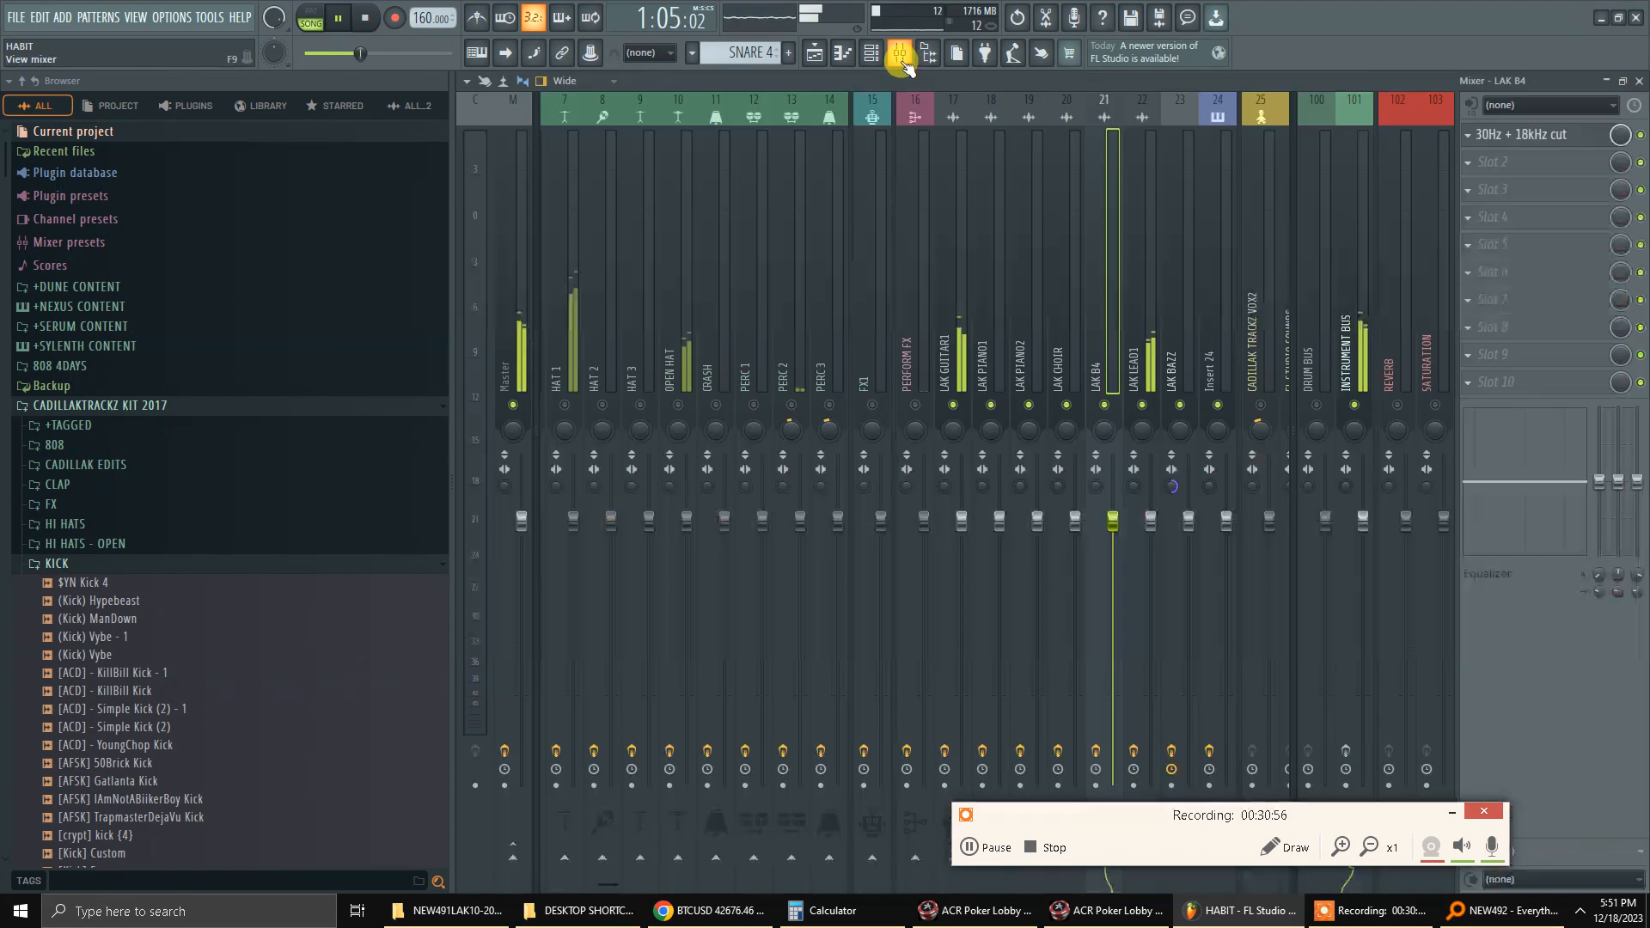
{"action": "left_click", "coordinate": [1143, 284]}
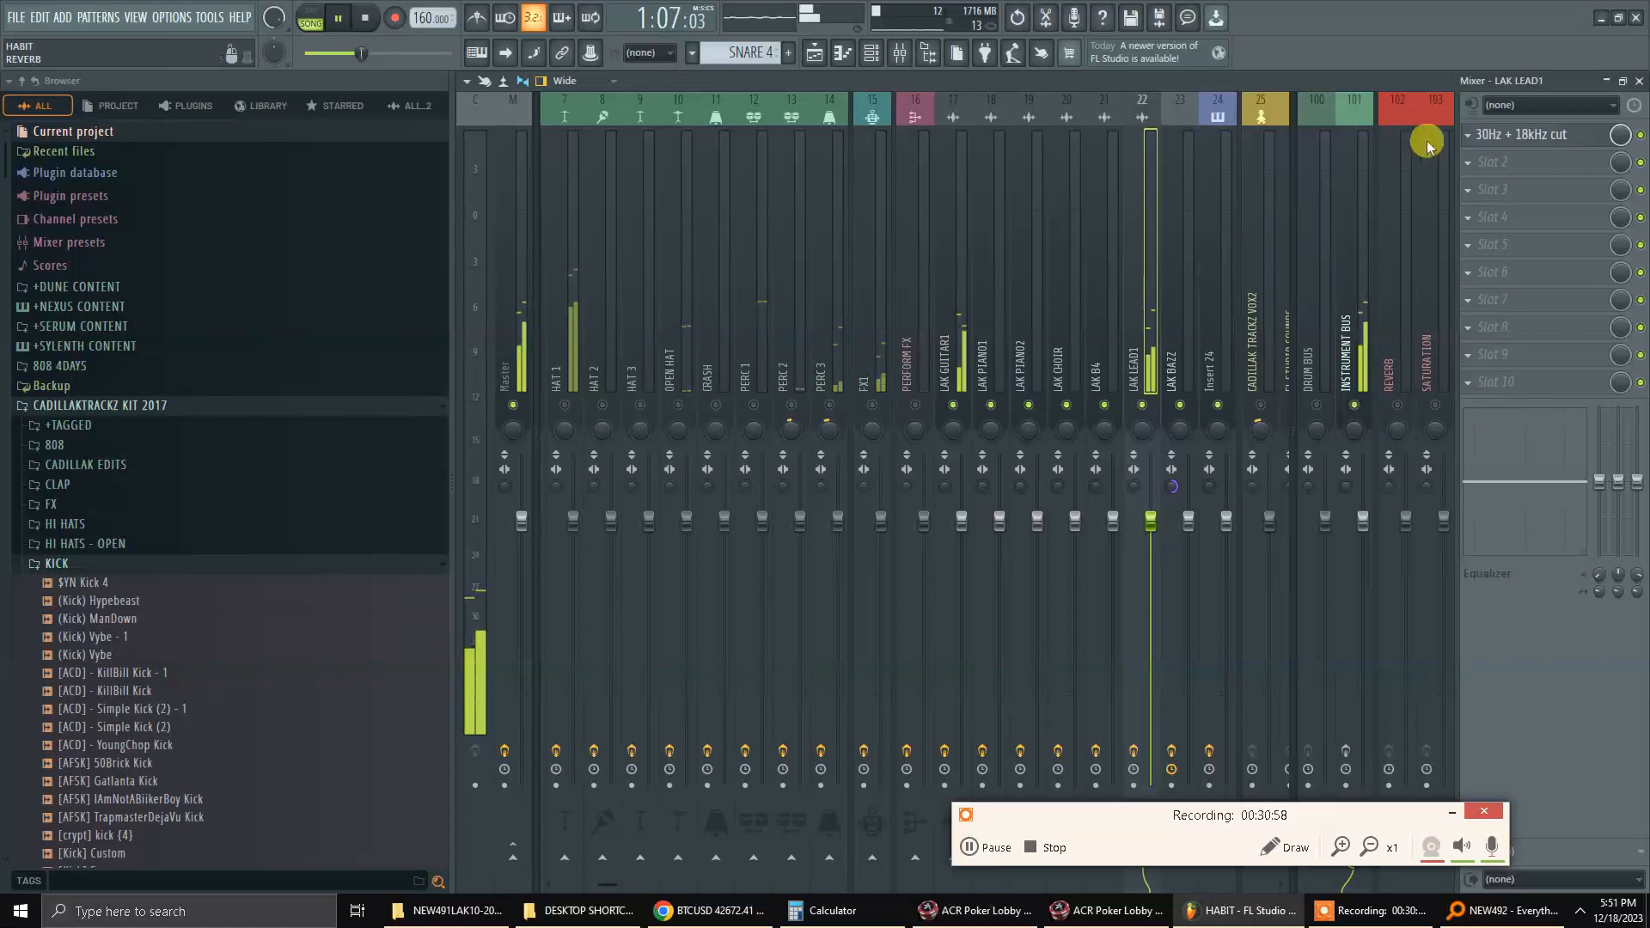
Set the LAK LEAD1 channel volume to about 73% in the channel rack and check its level in the mixer.
{"action": "key", "text": "F6"}
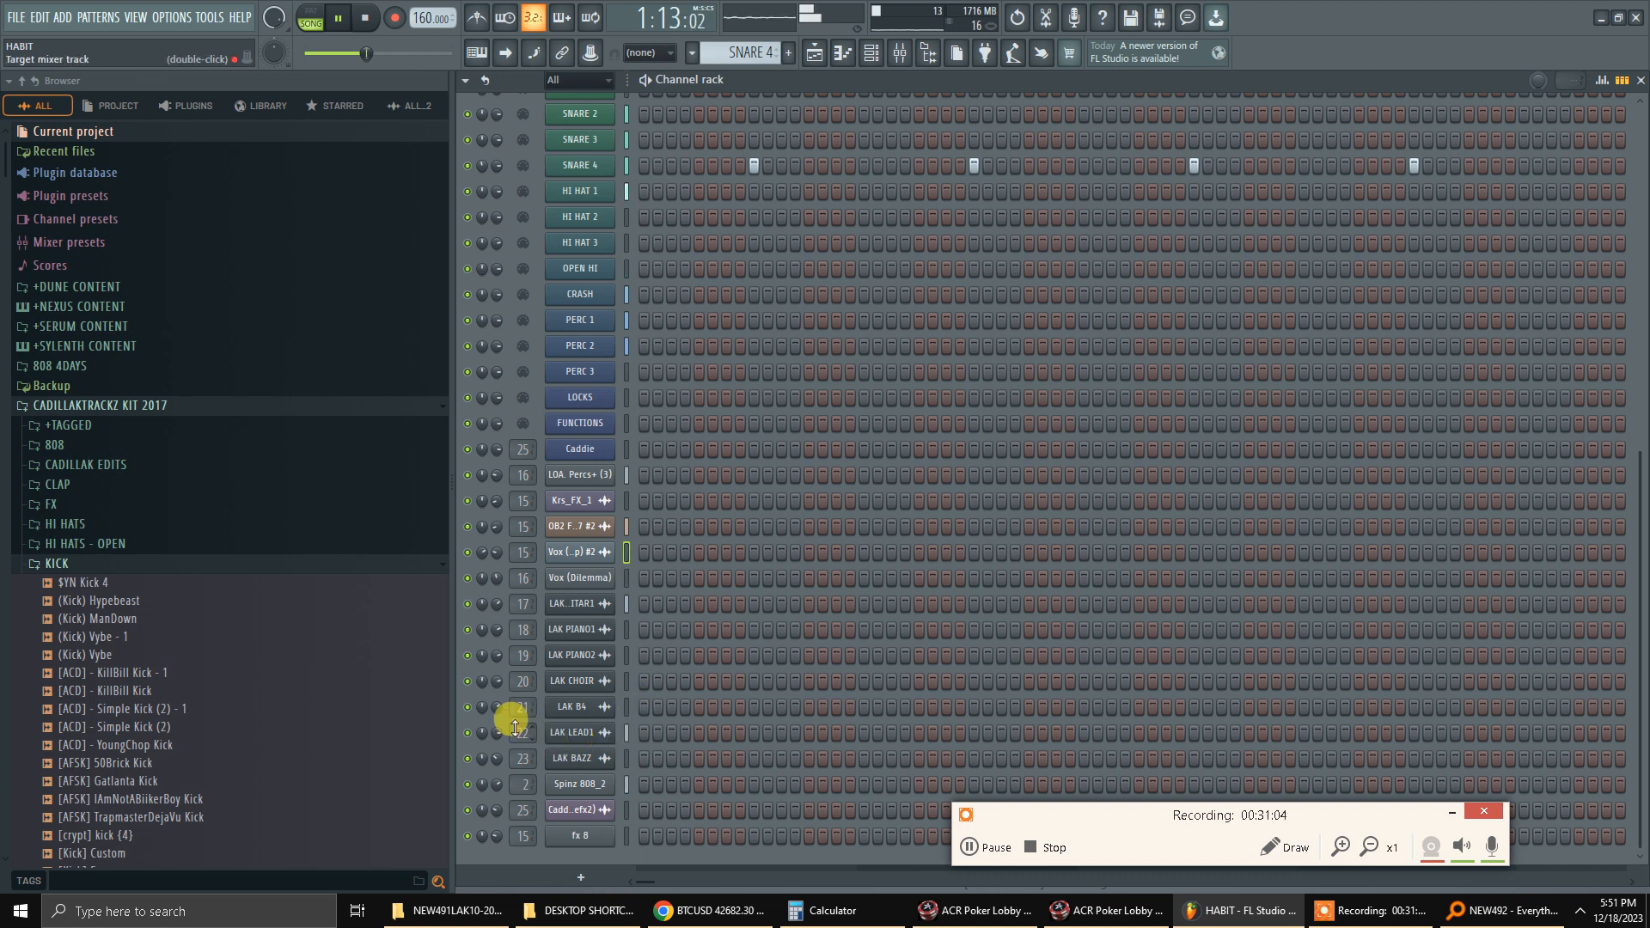
{"action": "left_click_drag", "start_coordinate": [498, 735], "coordinate": [498, 746]}
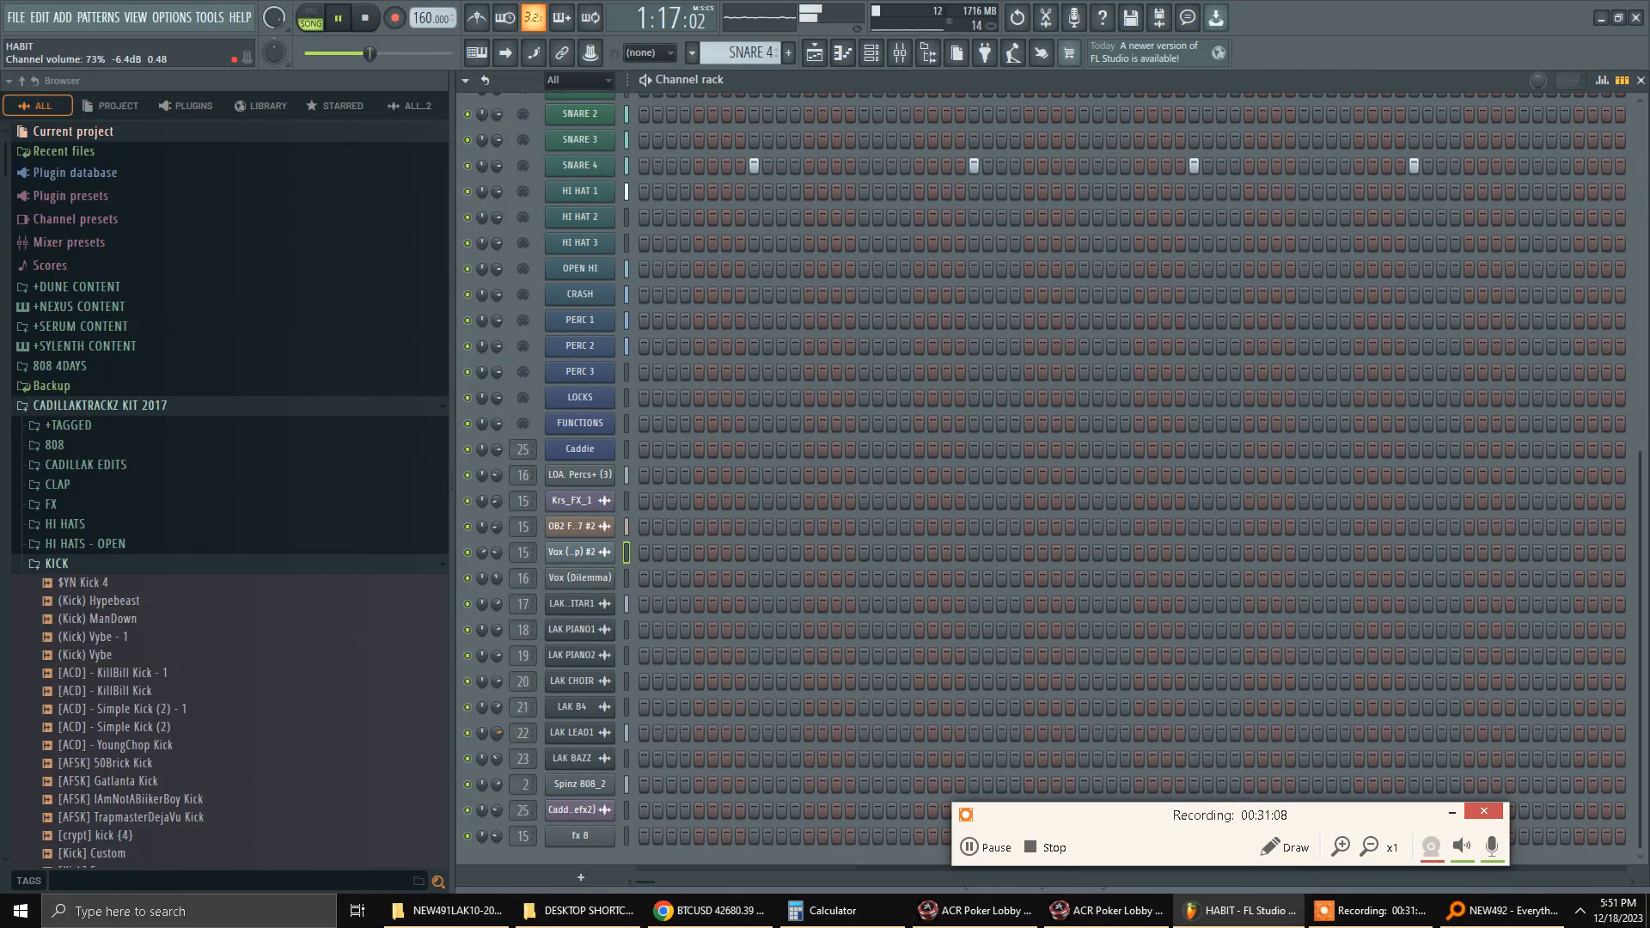
{"action": "key", "text": "F9"}
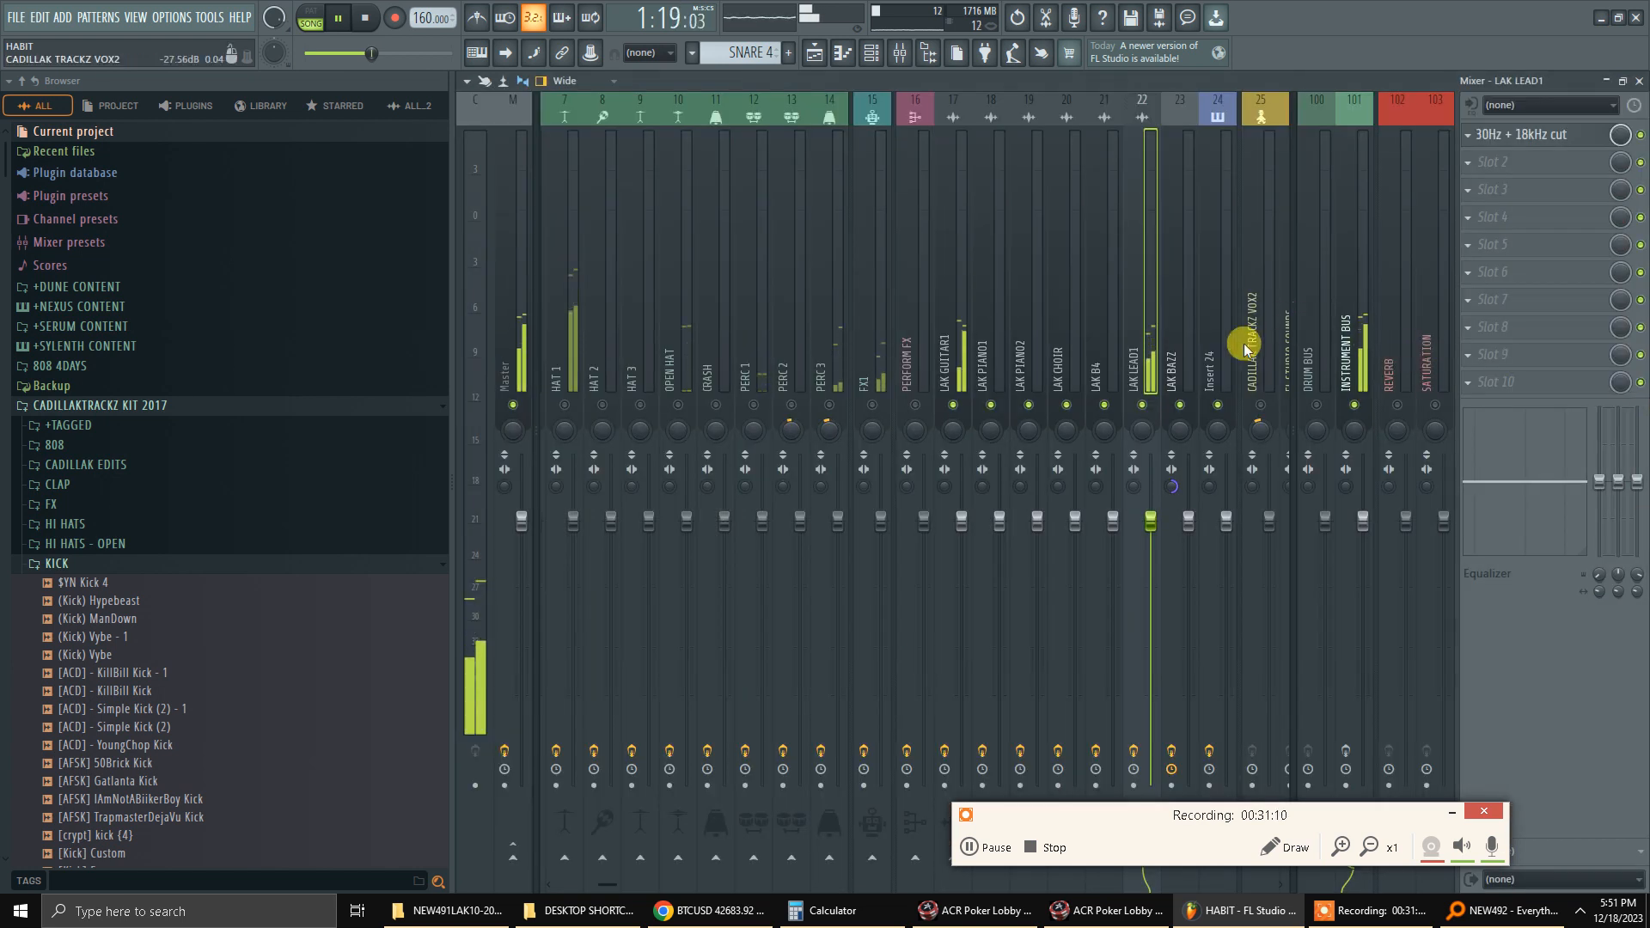
{"action": "key", "text": "F6"}
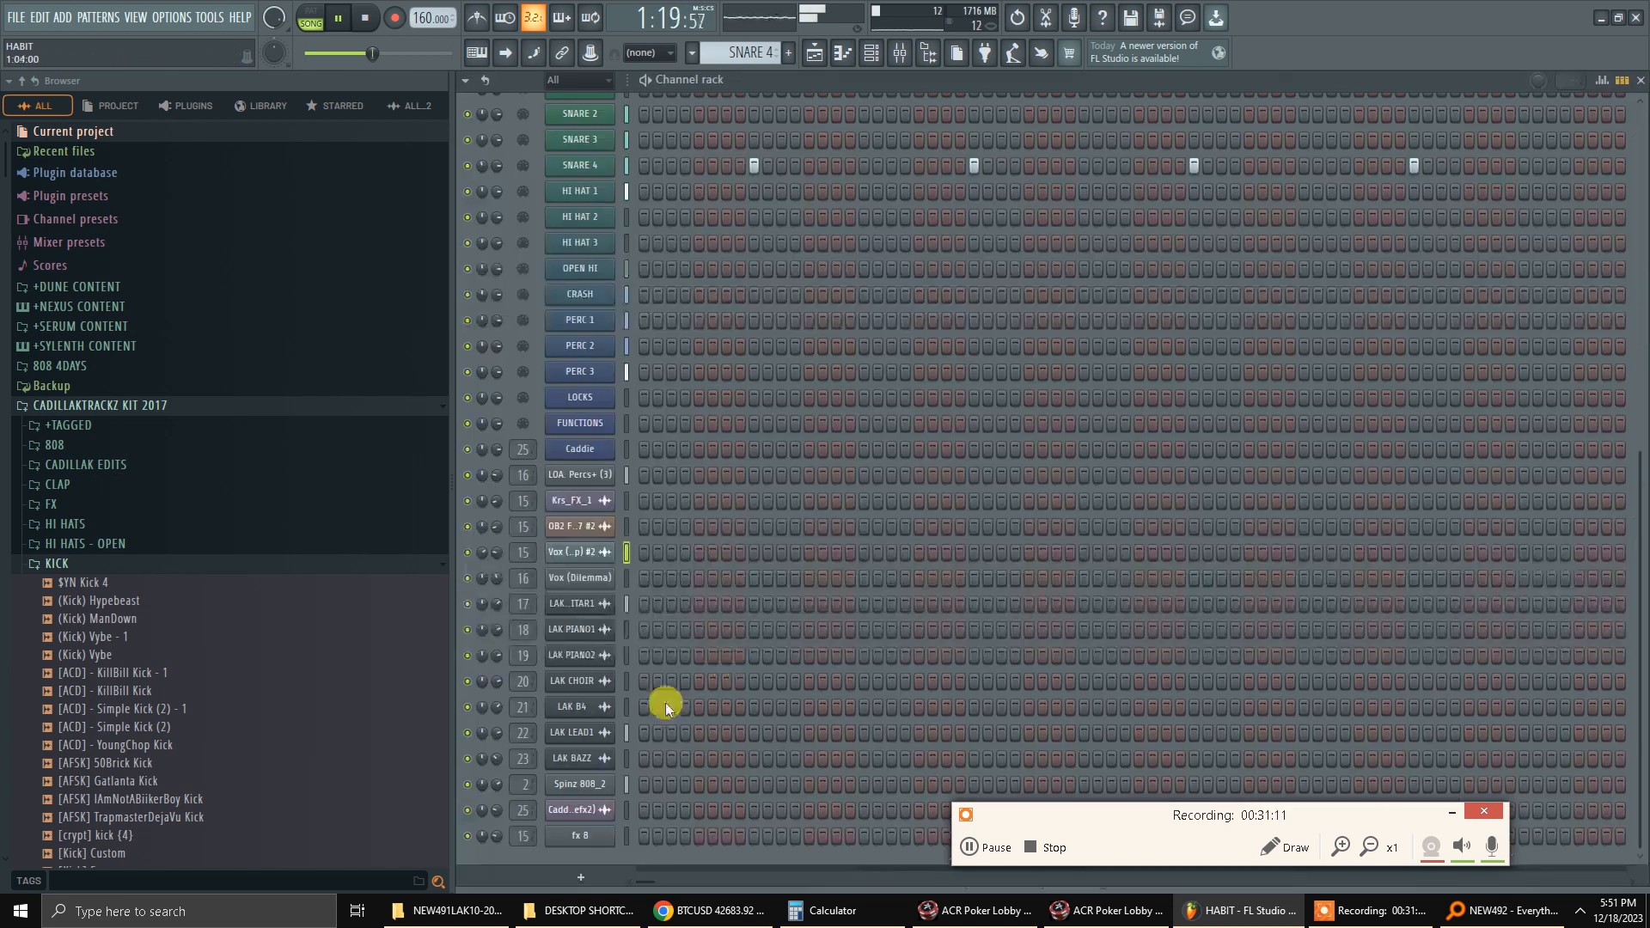
Reset the LAK LEAD1 channel volume to its default in the channel rack.
{"action": "right_click", "coordinate": [498, 734]}
{"action": "left_click", "coordinate": [555, 612]}
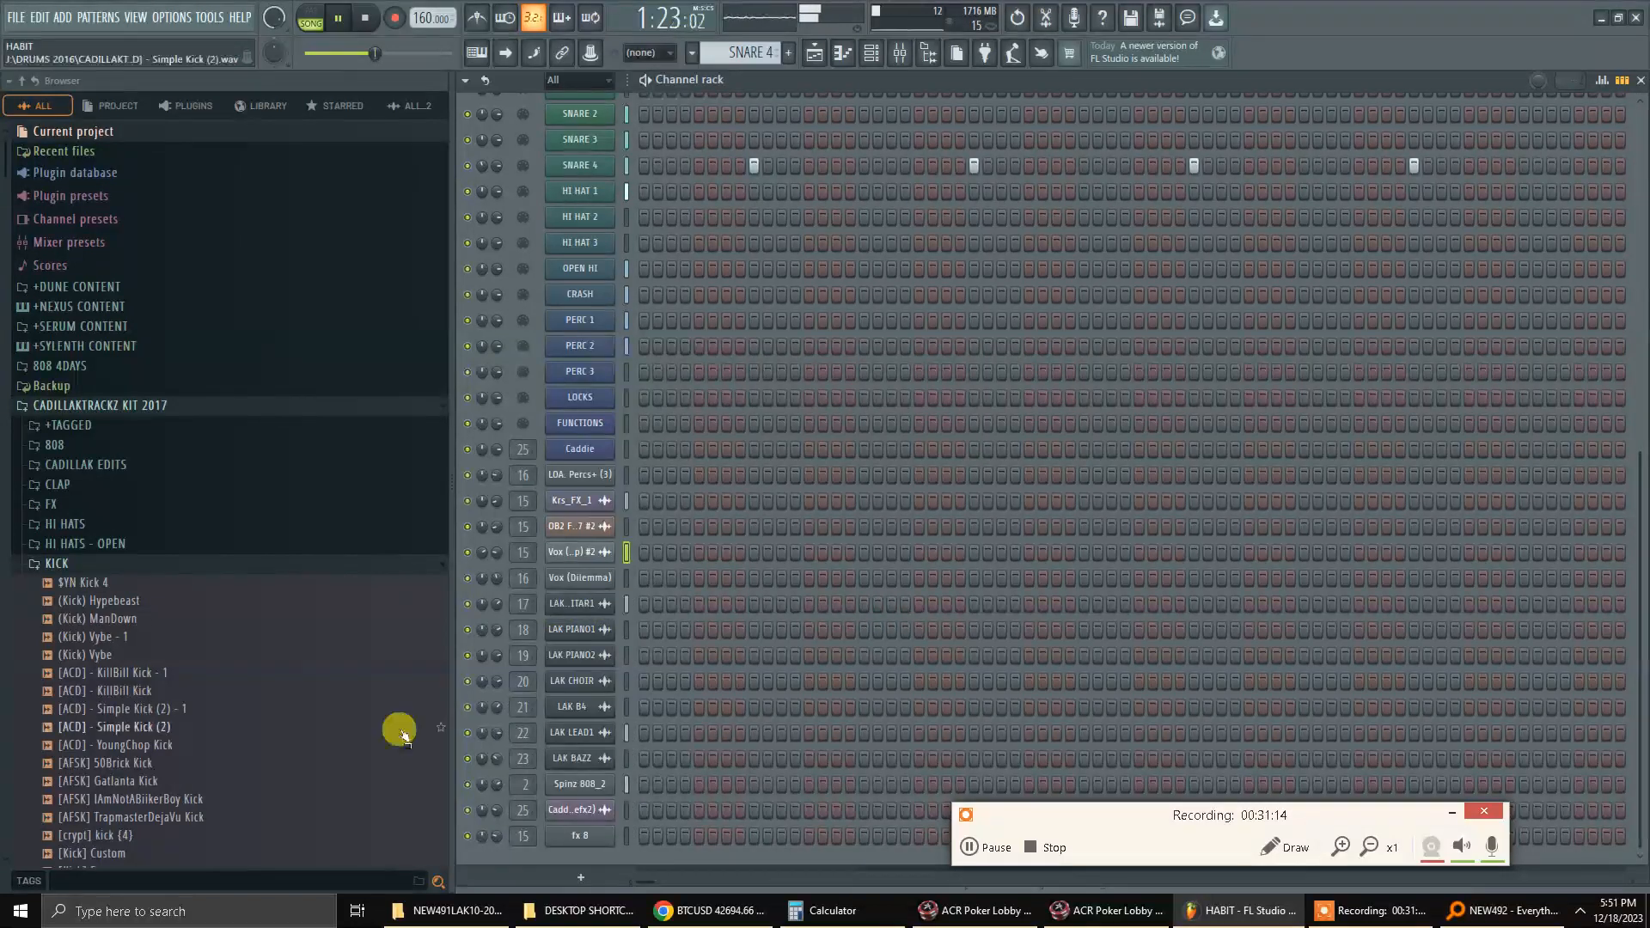
{"action": "key", "text": "F9"}
{"action": "key", "text": "F9"}
{"action": "right_click", "coordinate": [502, 731]}
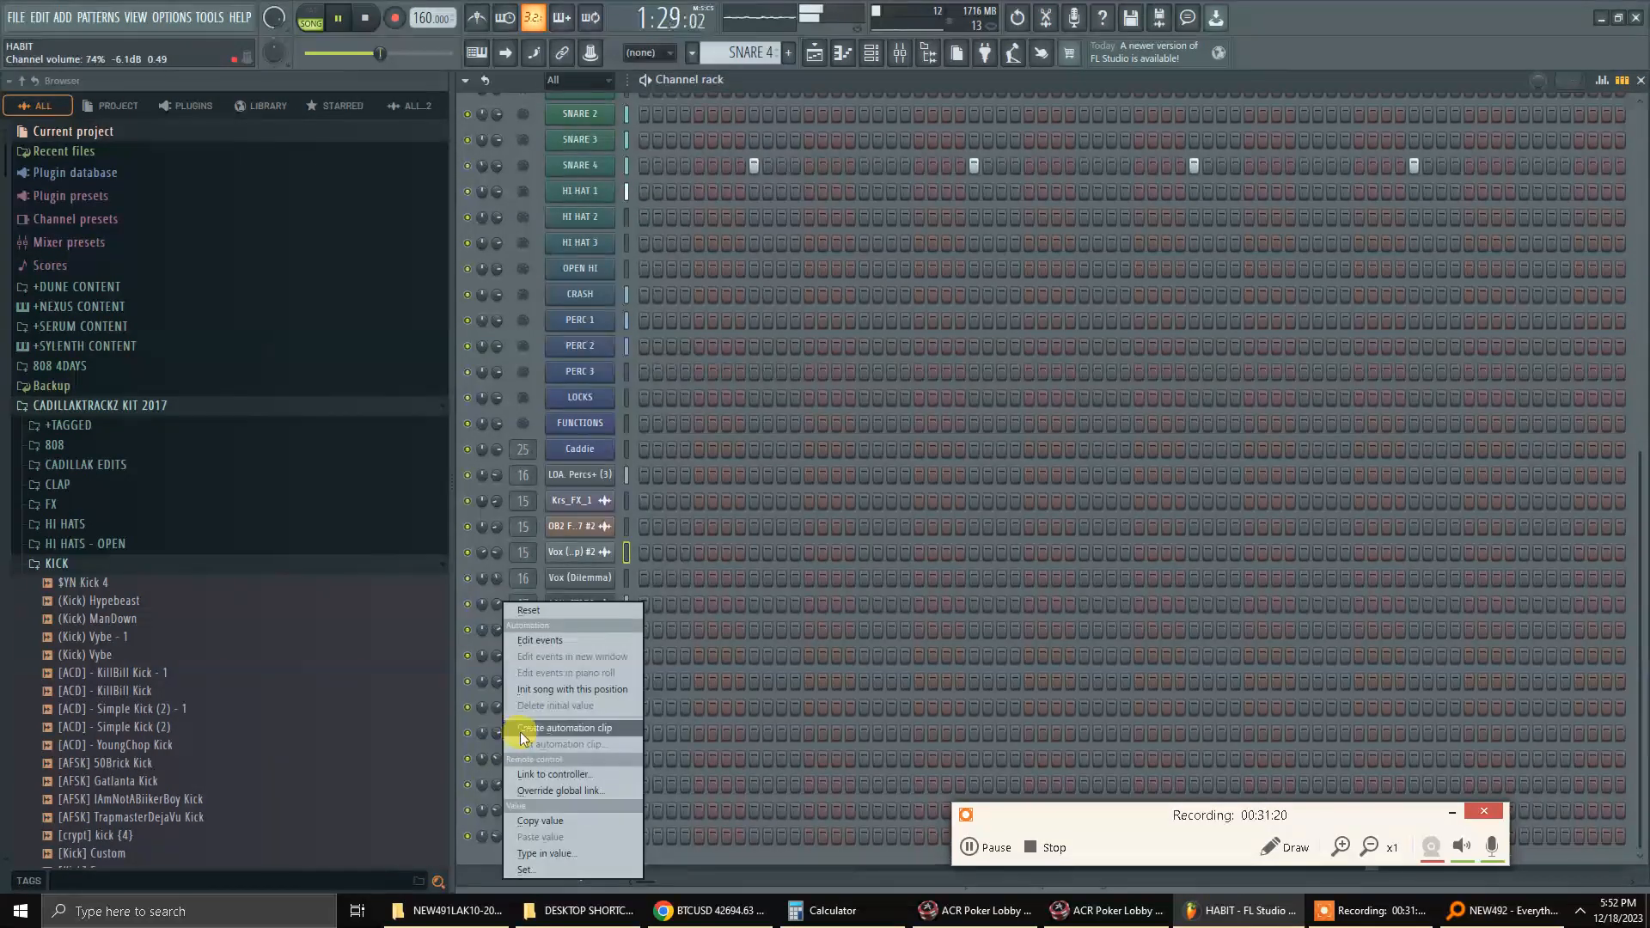
{"action": "left_click", "coordinate": [543, 617]}
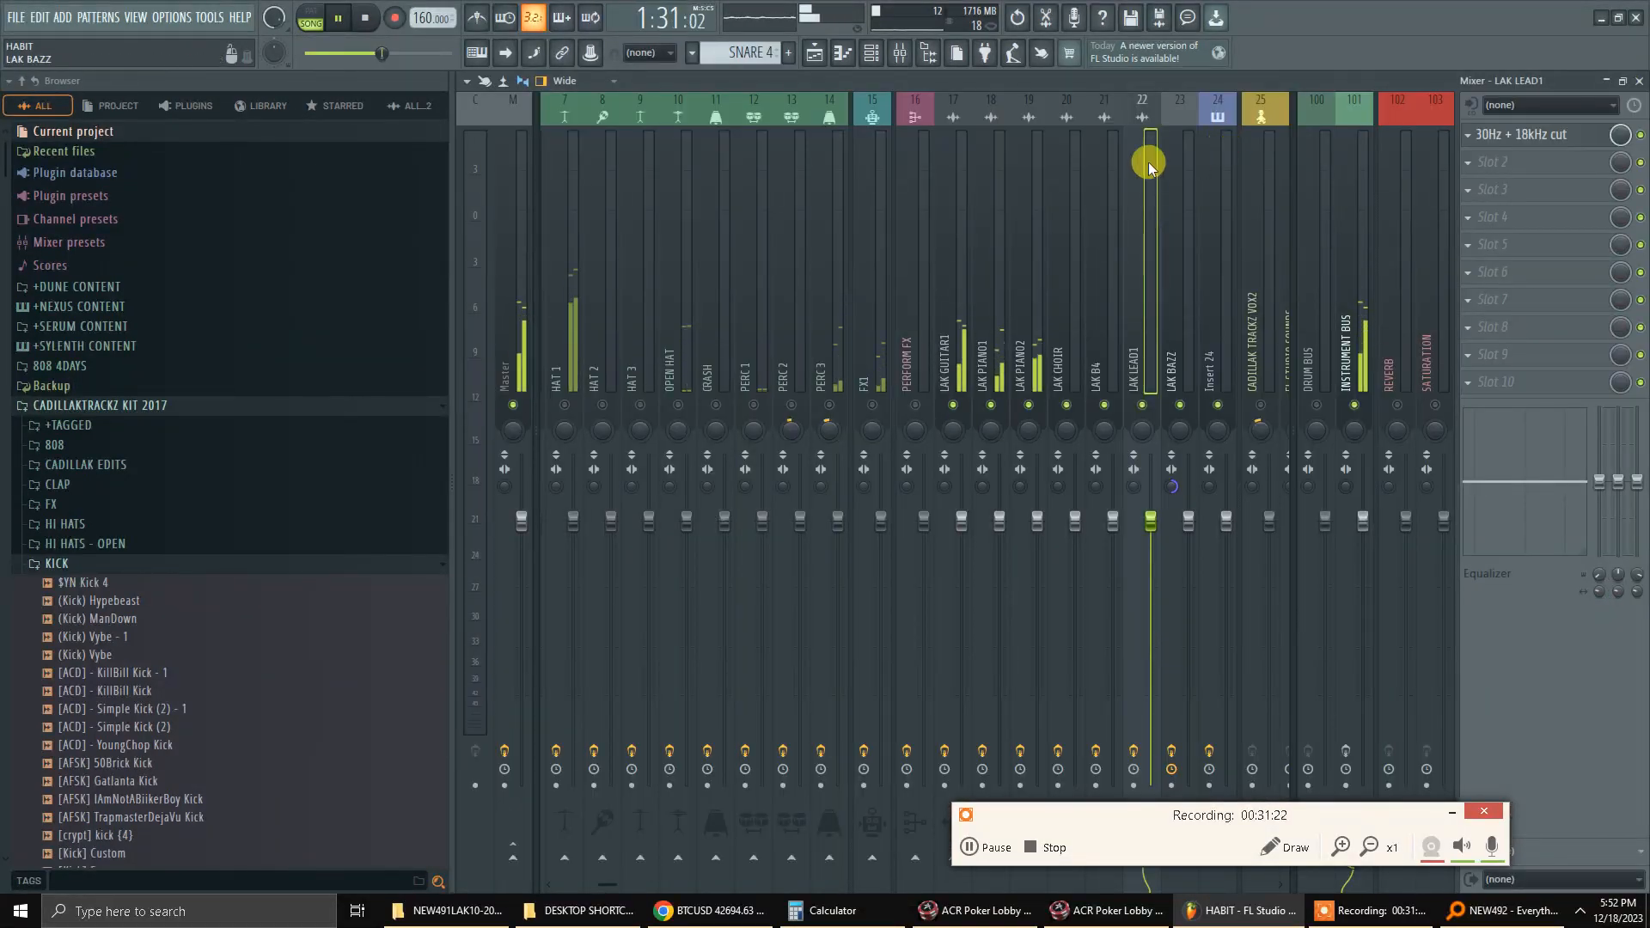
Play the arrangement from about bar 41 and from bar 57, comparing LAK LEAD1 with the other instruments in the mixer.
{"action": "left_click", "coordinate": [899, 50]}
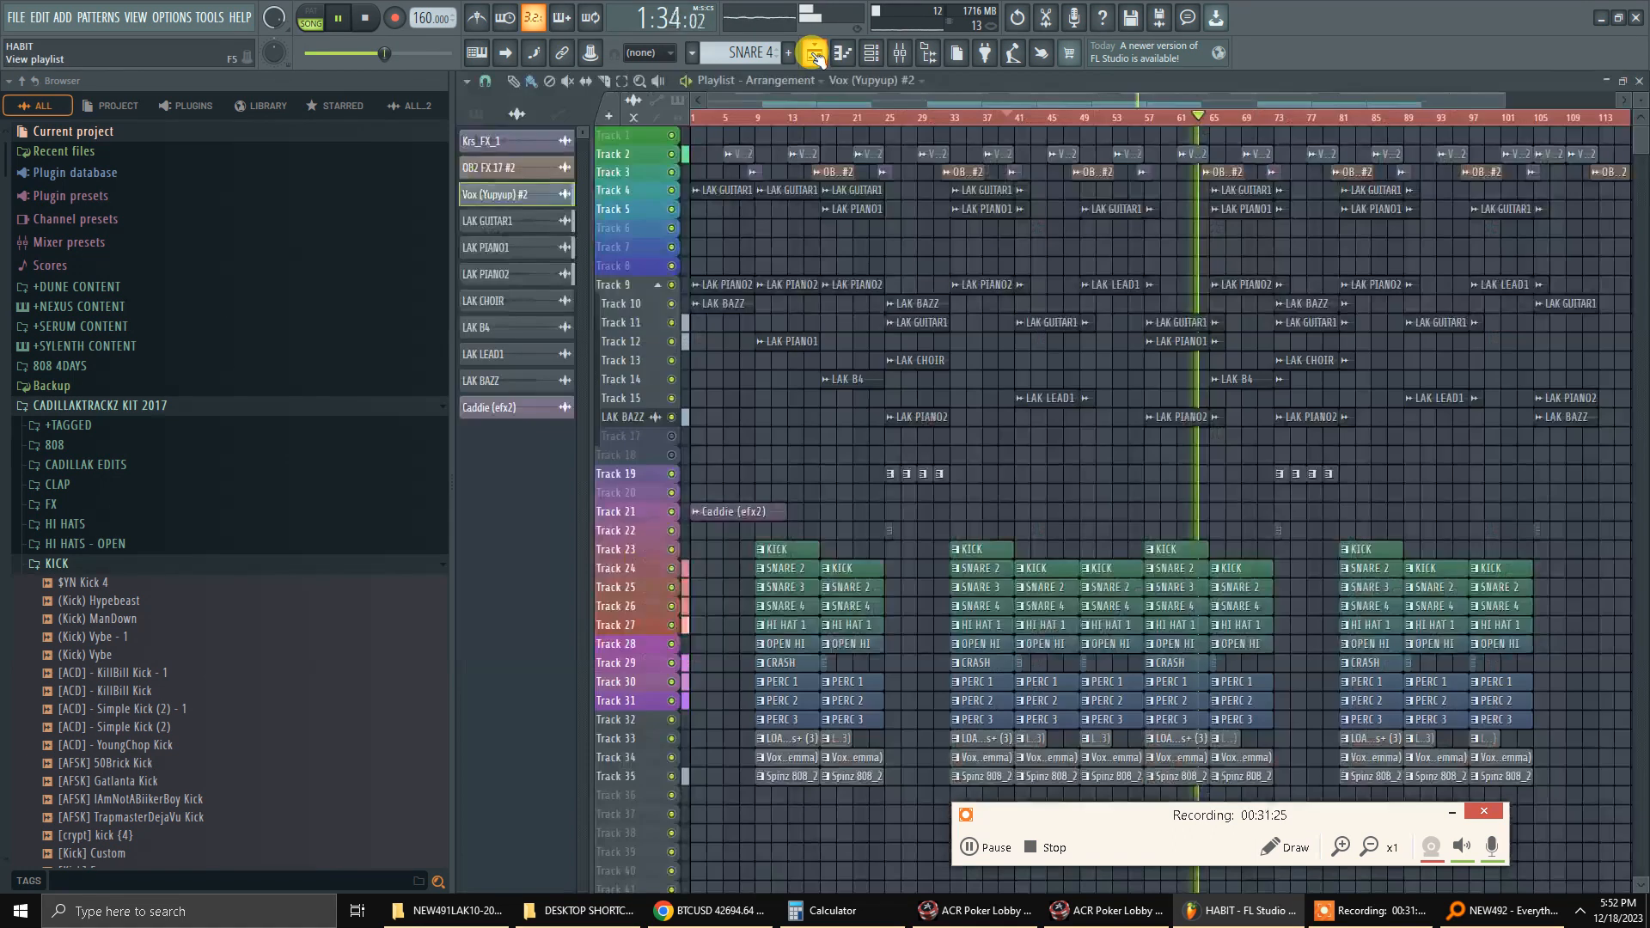
{"action": "left_click", "coordinate": [871, 53]}
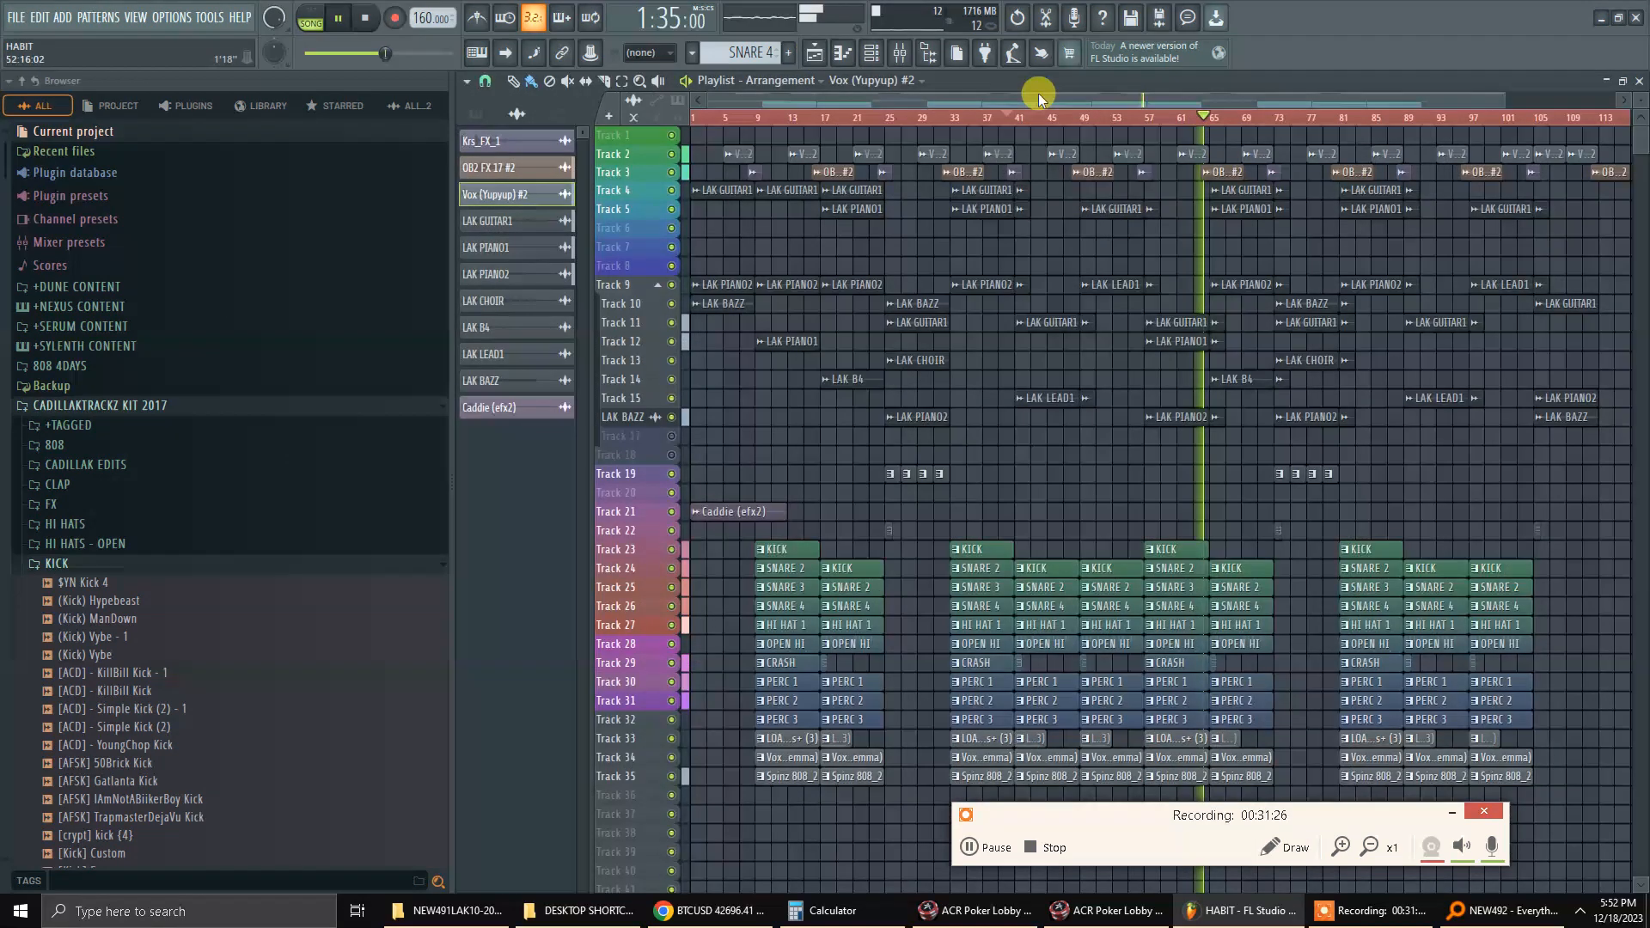
{"action": "left_click", "coordinate": [1023, 119]}
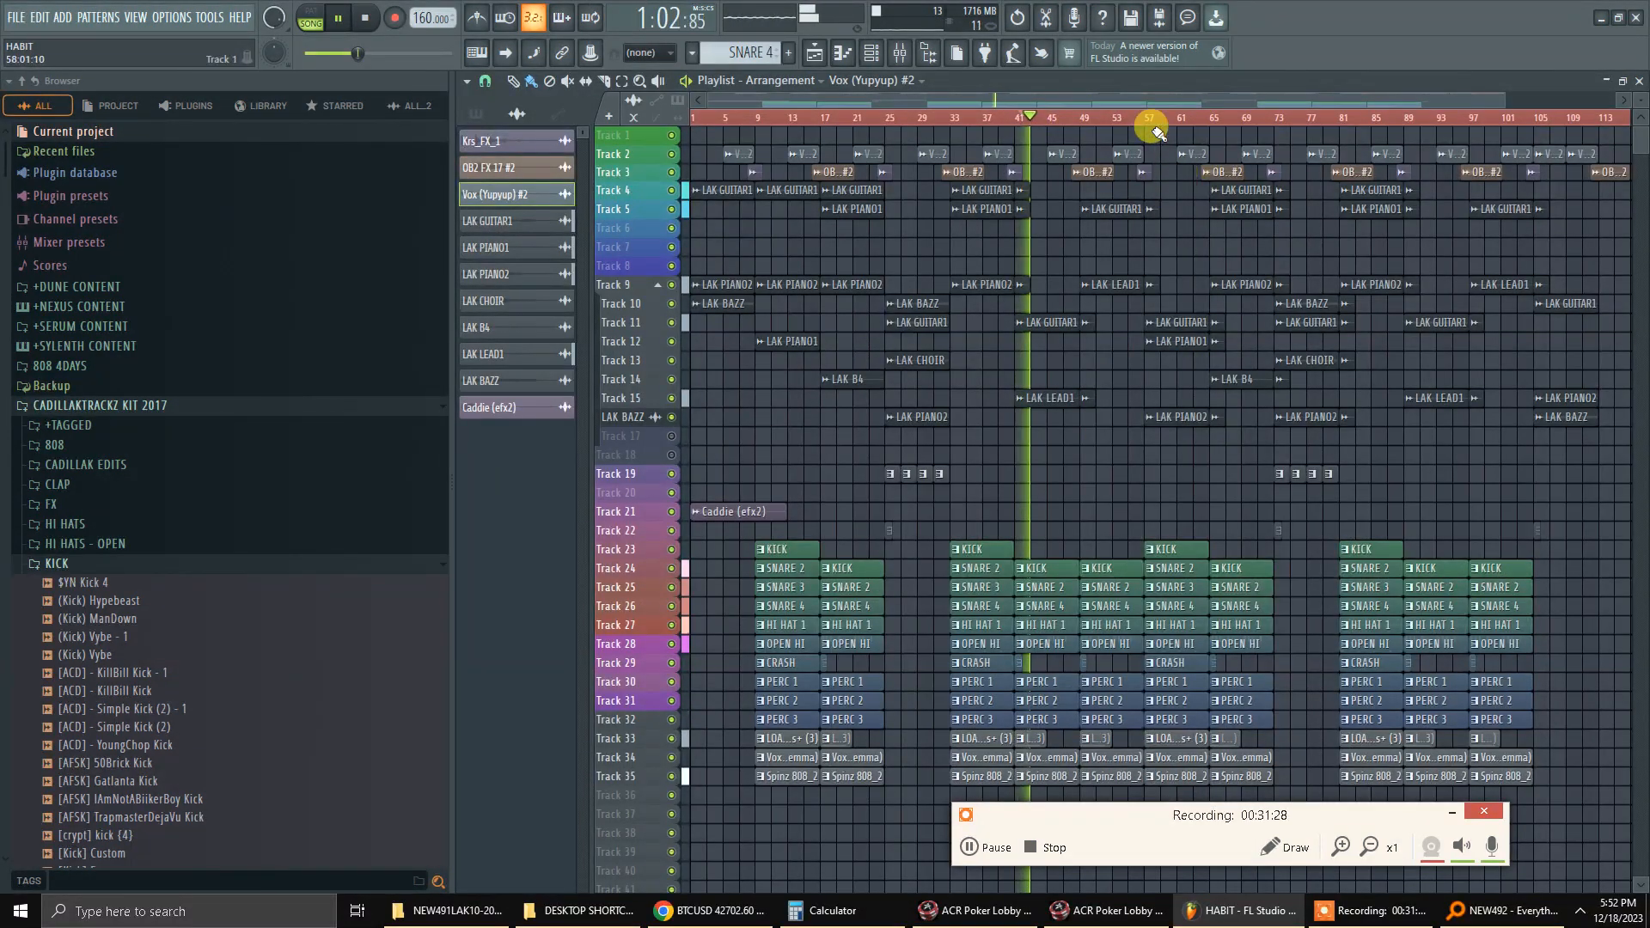
{"action": "key", "text": "F9"}
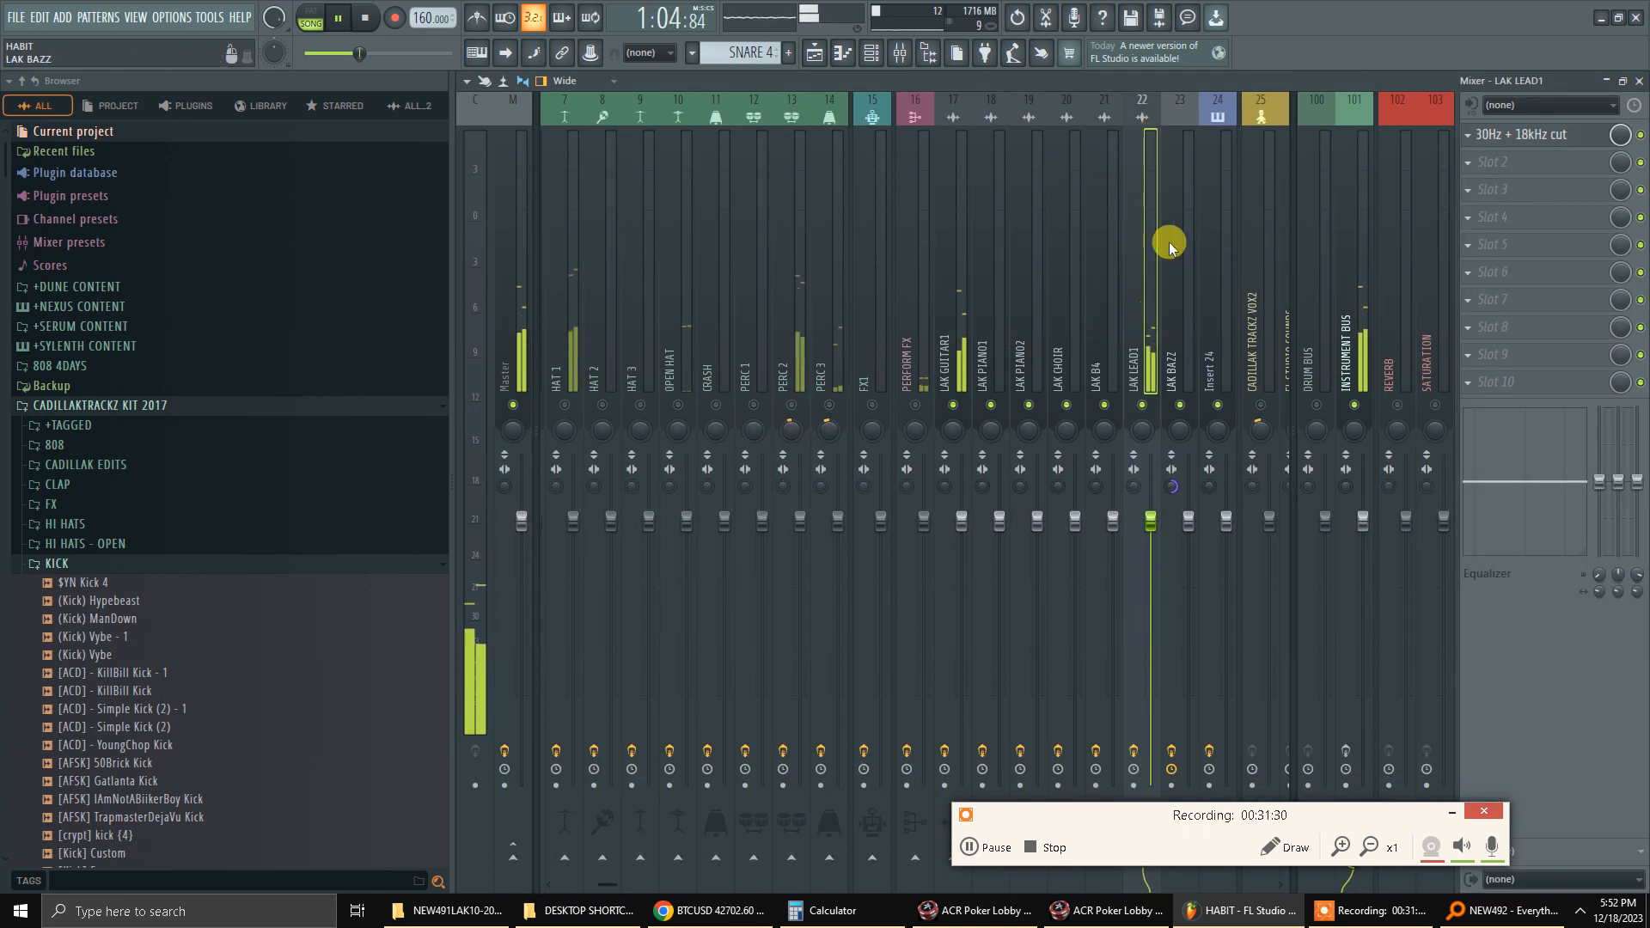
{"action": "key", "text": "F9"}
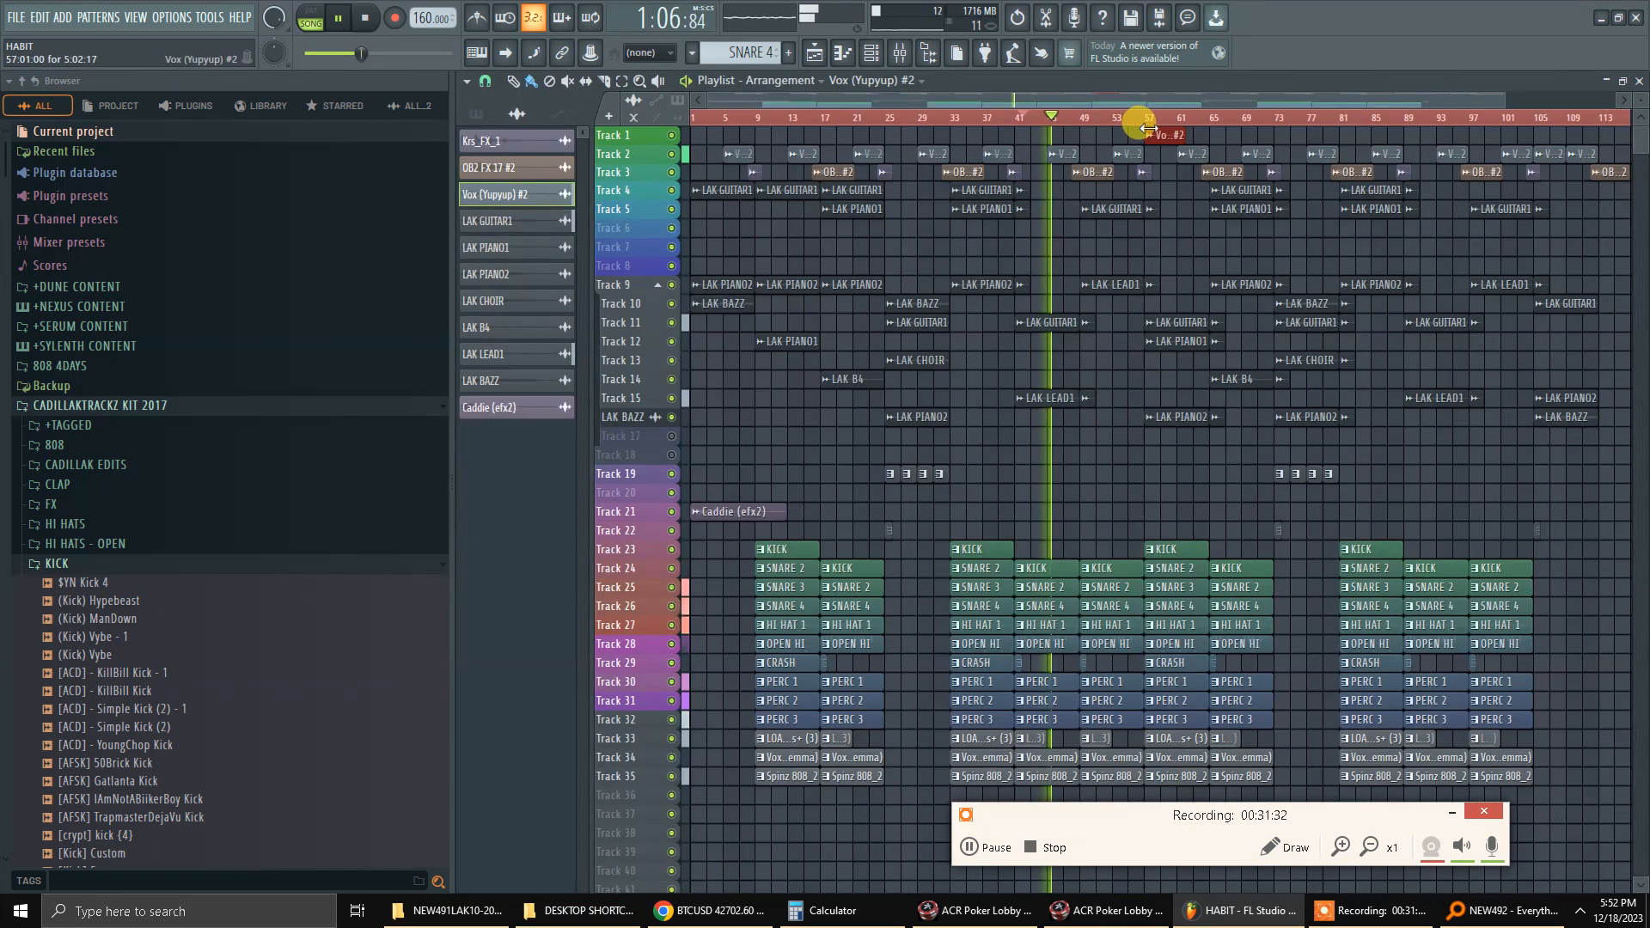
{"action": "left_click", "coordinate": [1146, 119]}
{"action": "key", "text": "F9"}
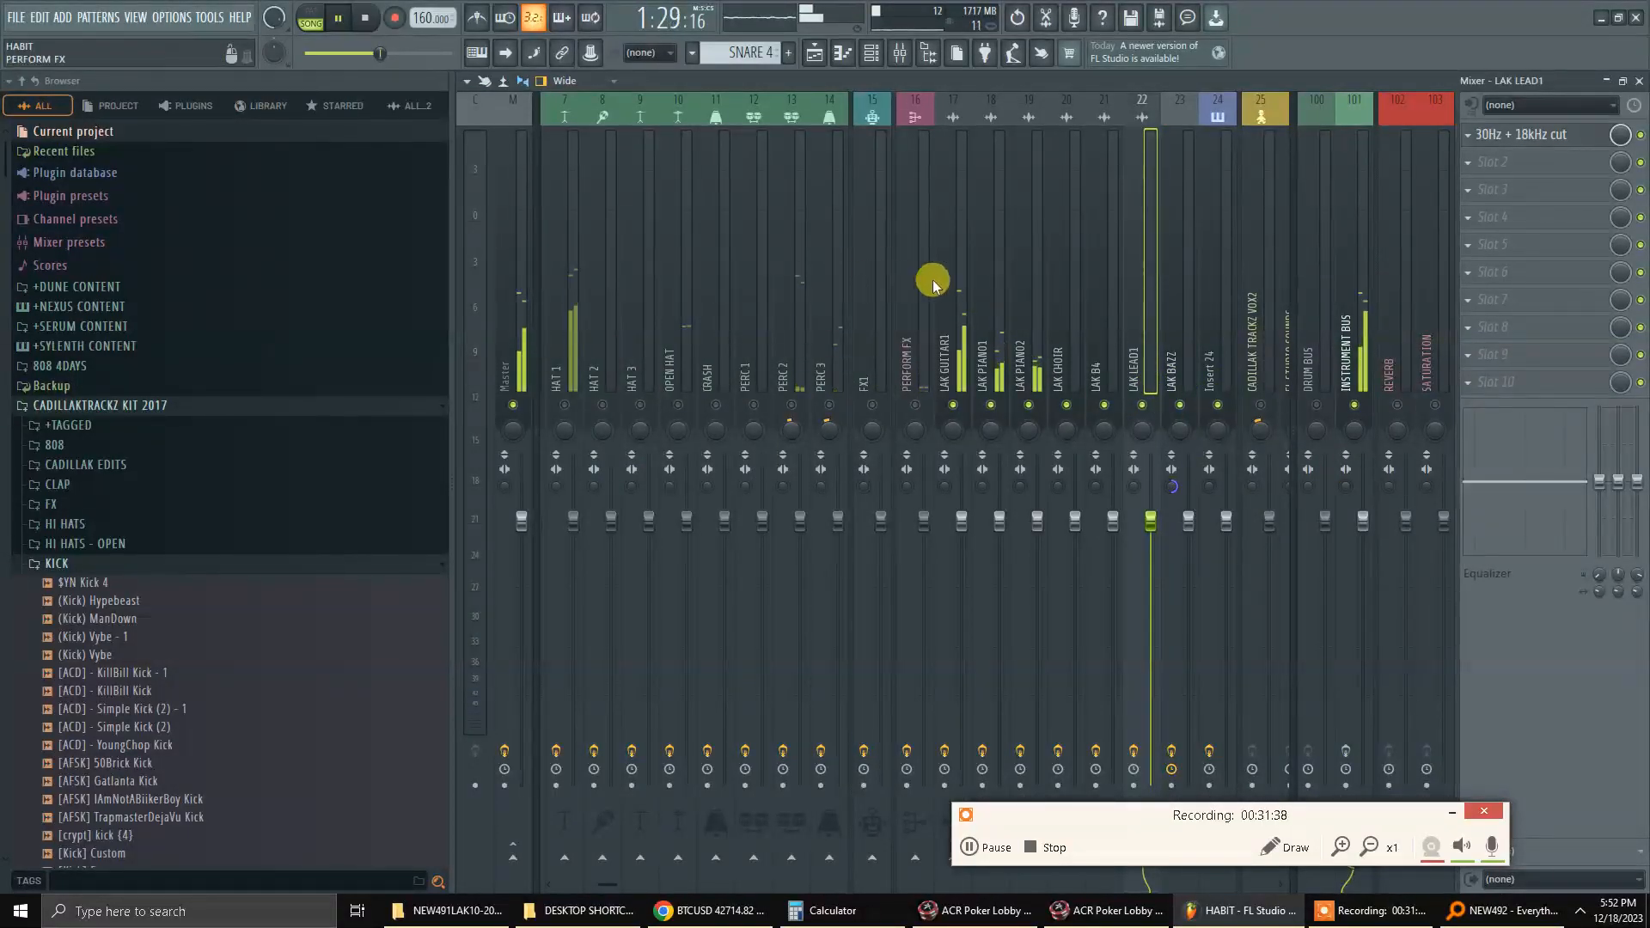
Enable Normalize in the sampler settings of the Spinz 808_2 channel.
{"action": "scroll", "coordinate": [933, 282], "scroll_direction": "up", "scroll_amount": 3}
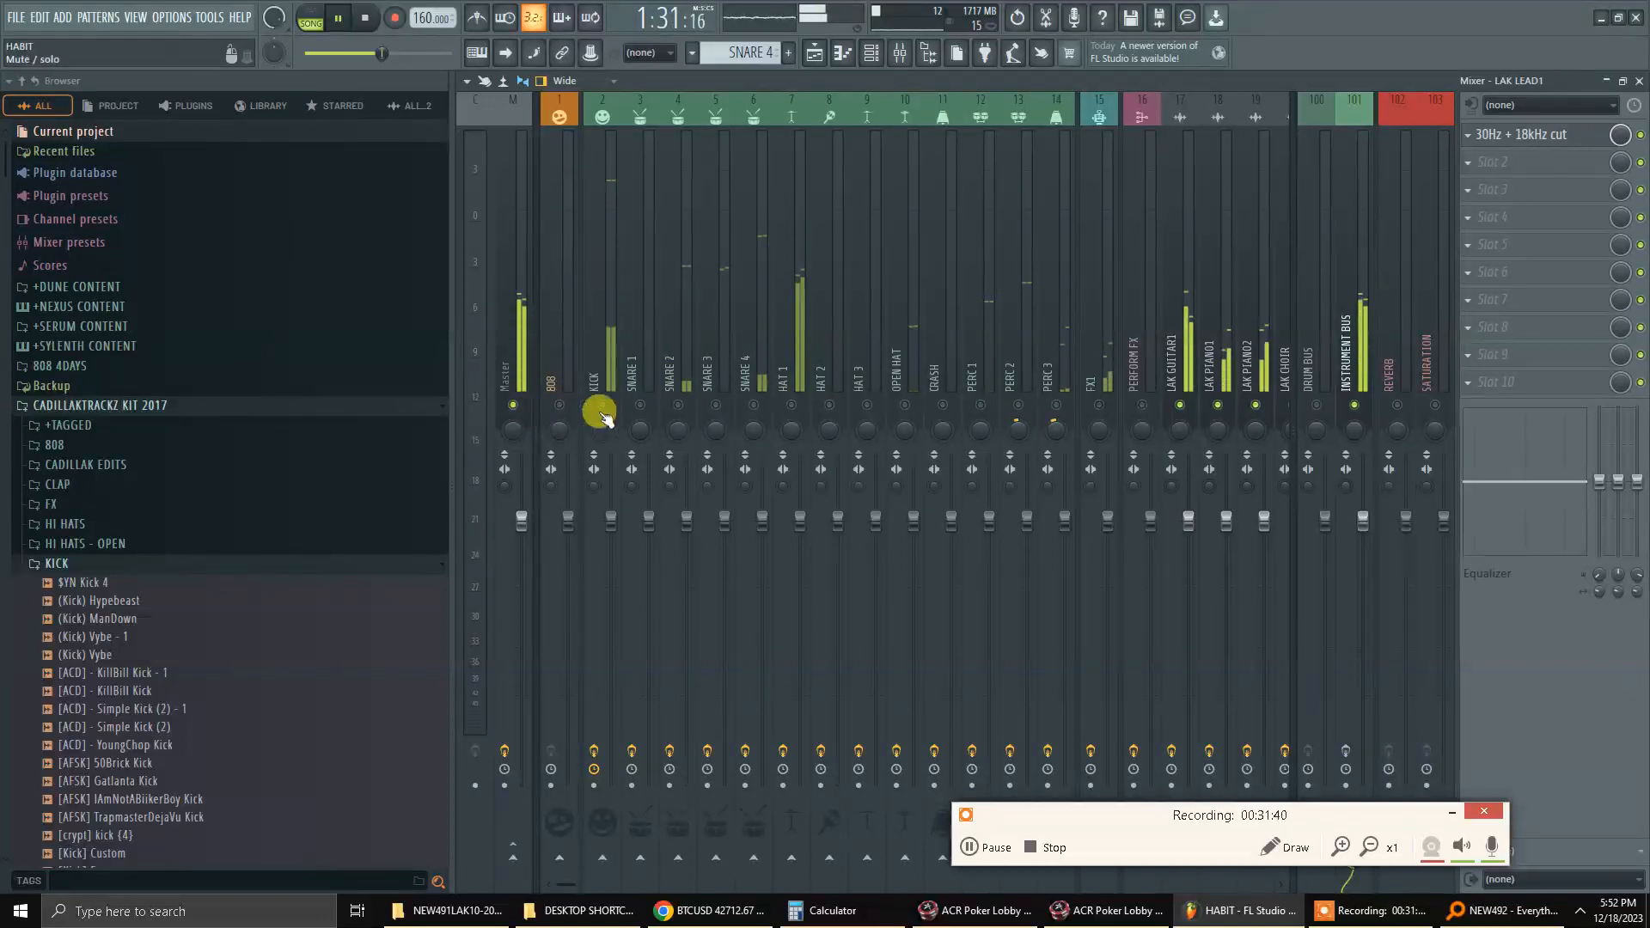
{"action": "key", "text": "F5"}
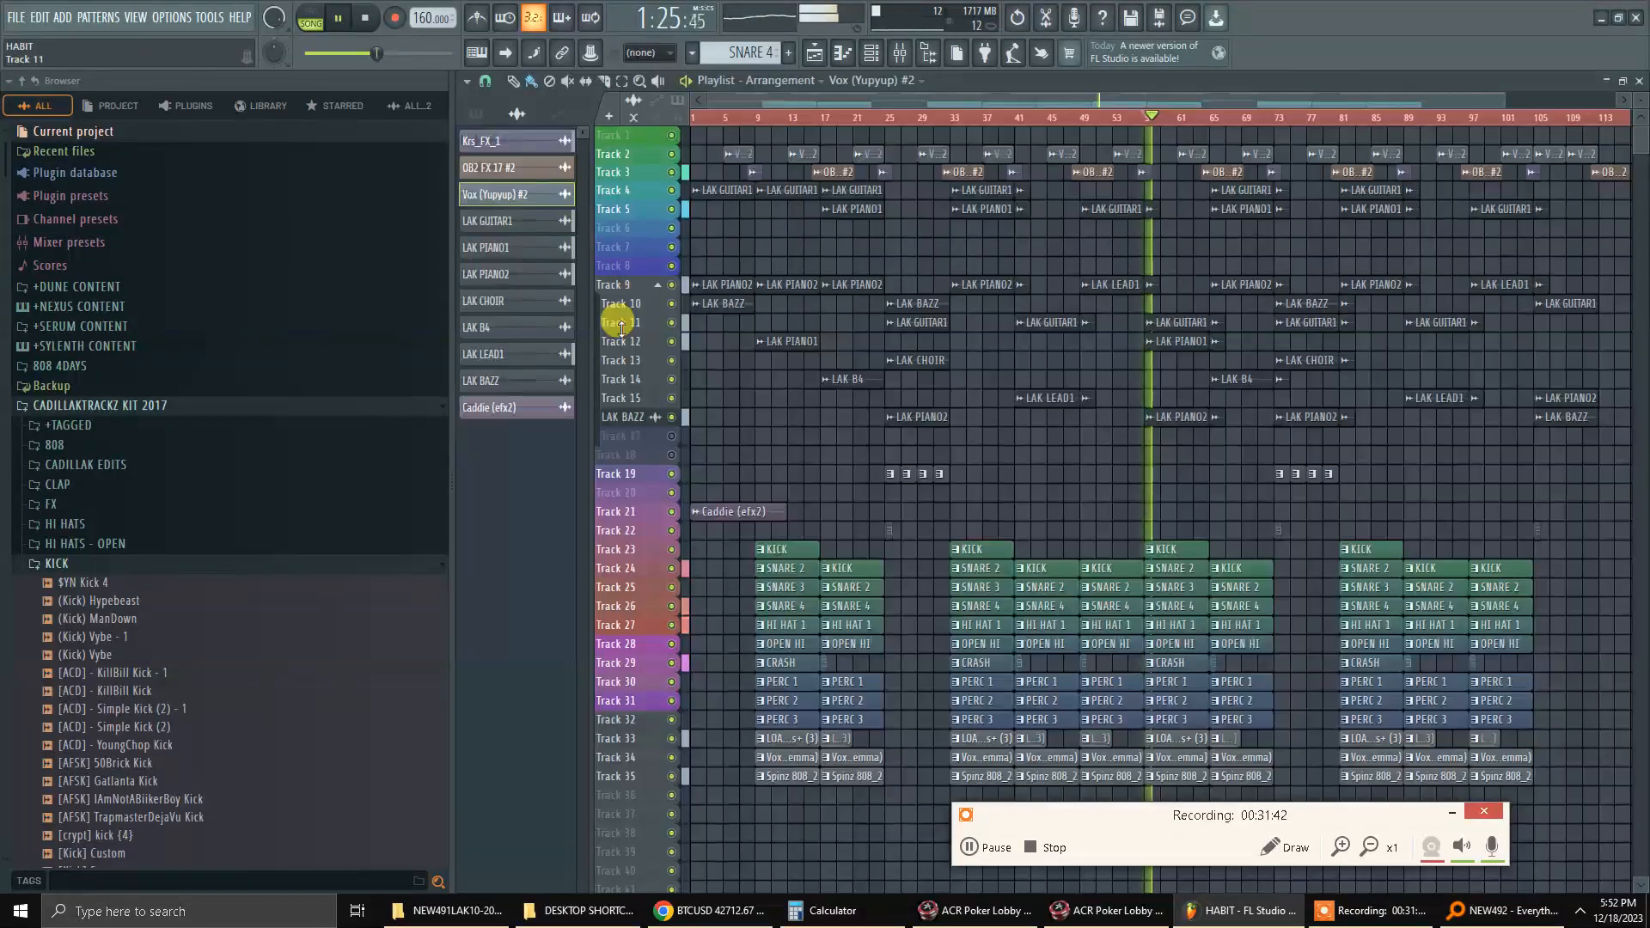
{"action": "key", "text": "F6"}
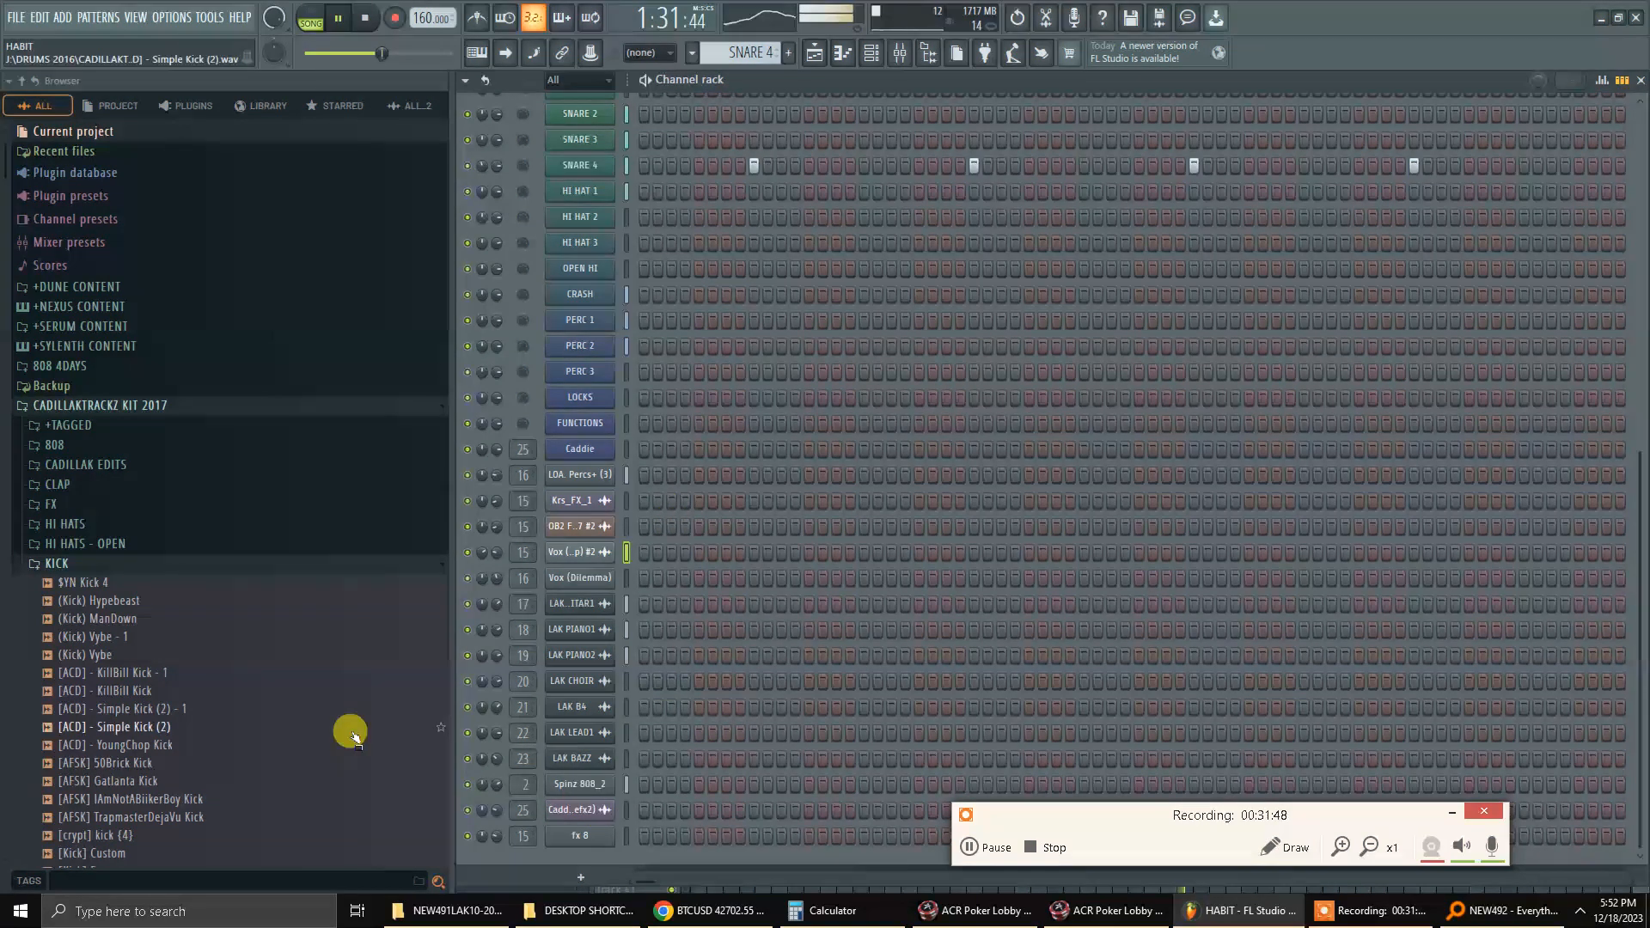
{"action": "mouse_move", "coordinate": [382, 925]}
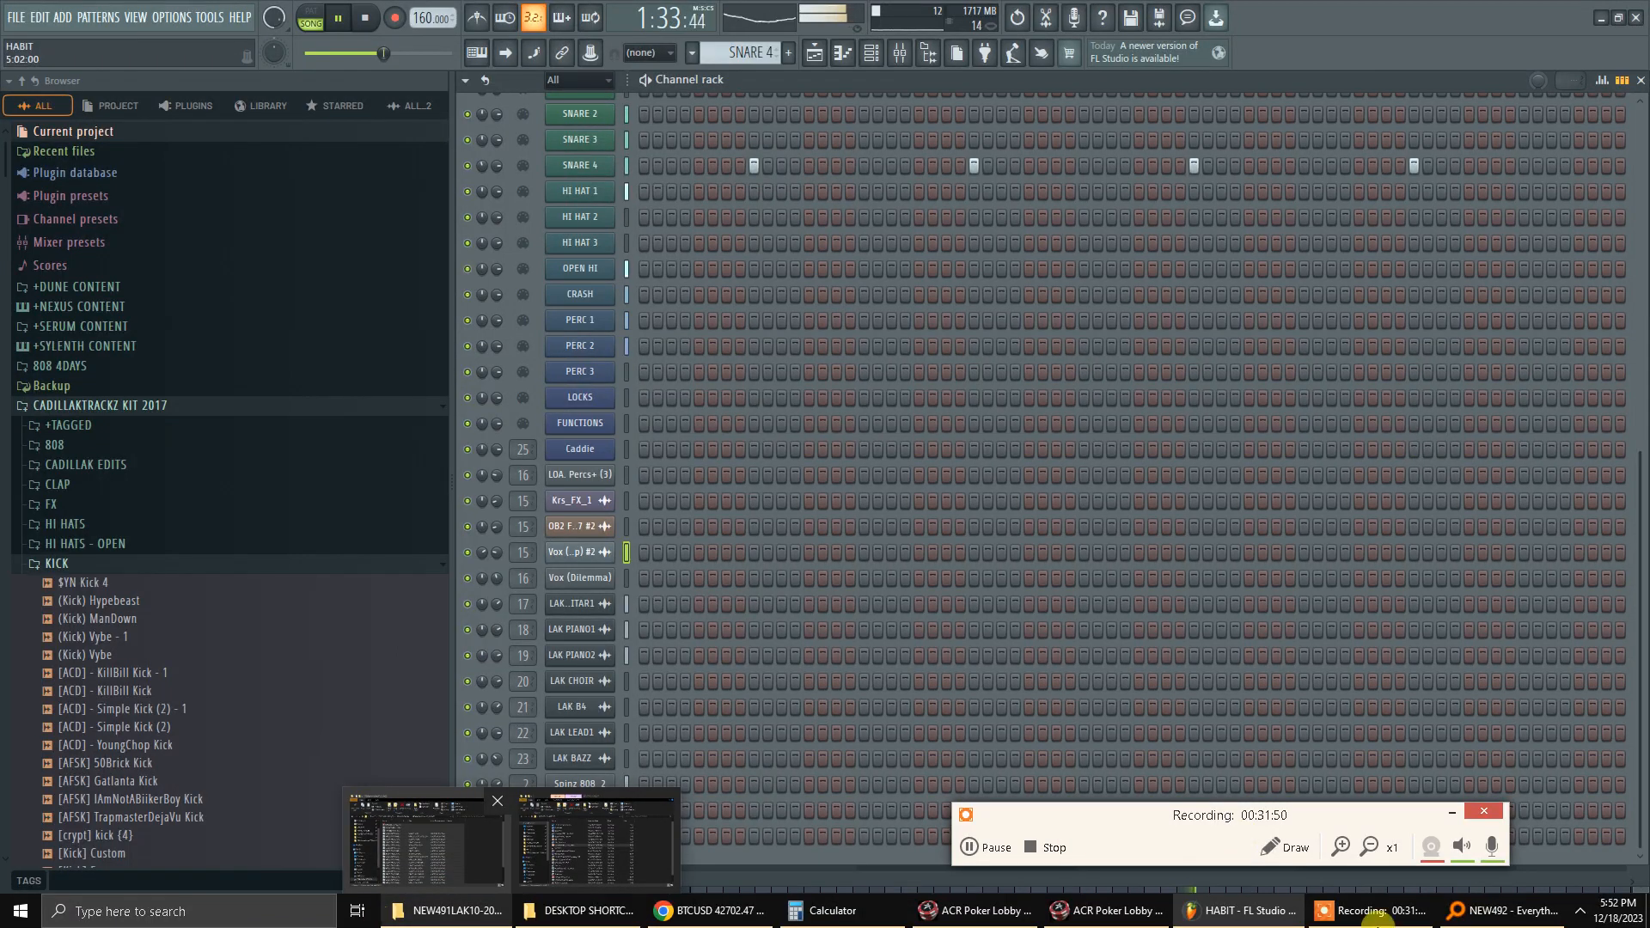
{"action": "key", "text": "space"}
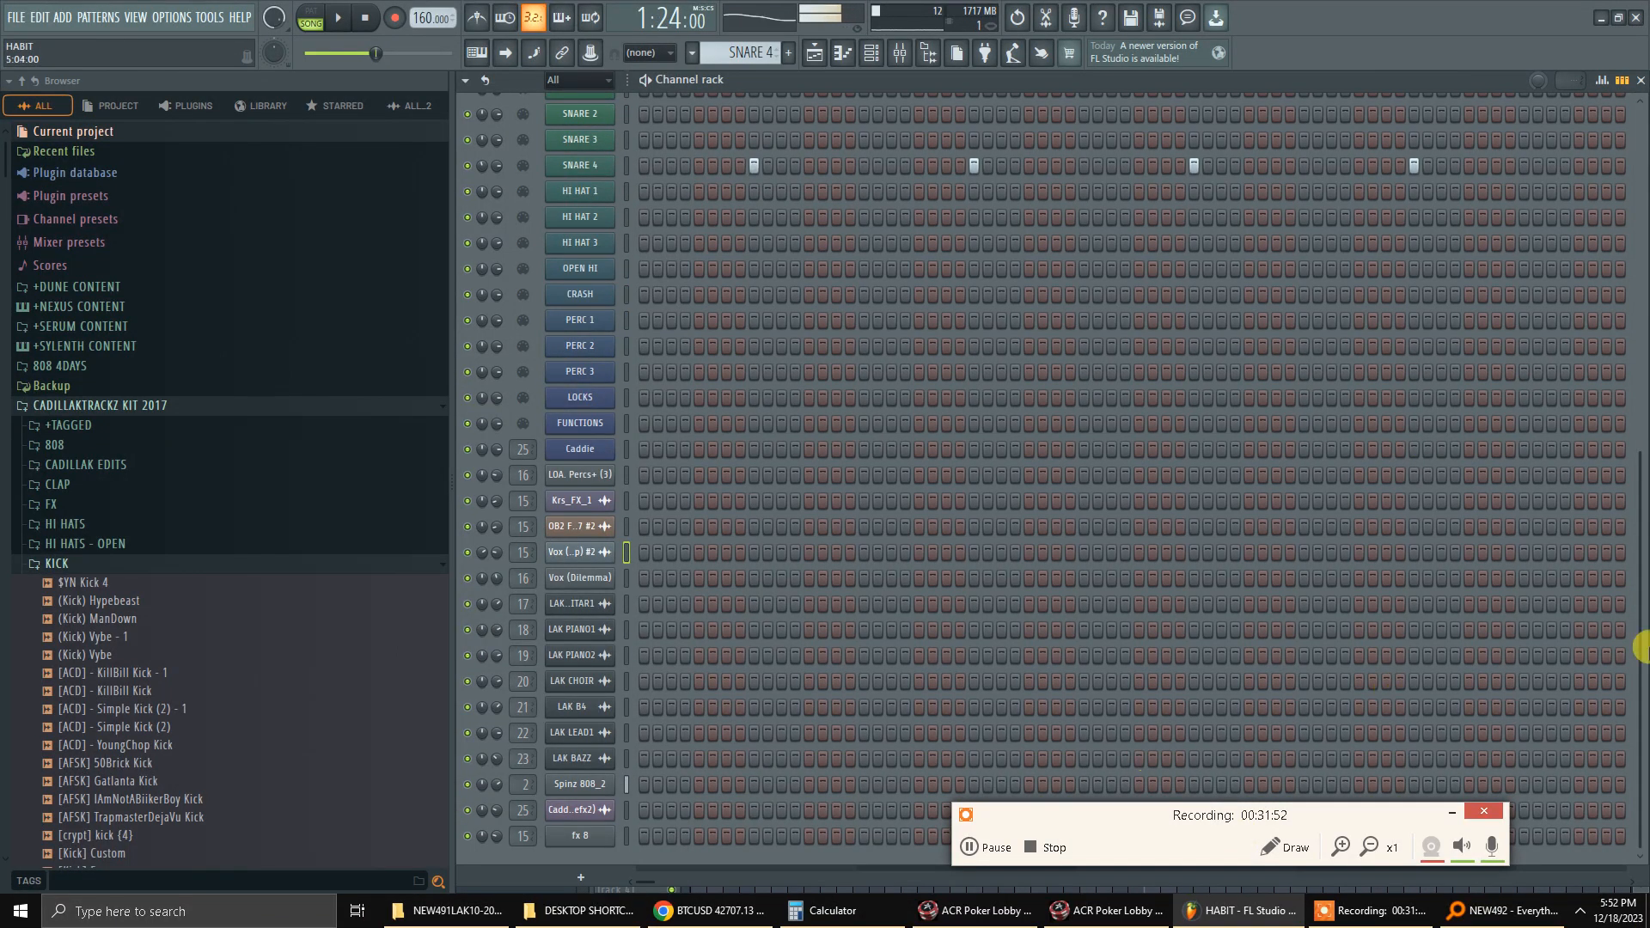
{"action": "left_click", "coordinate": [569, 783]}
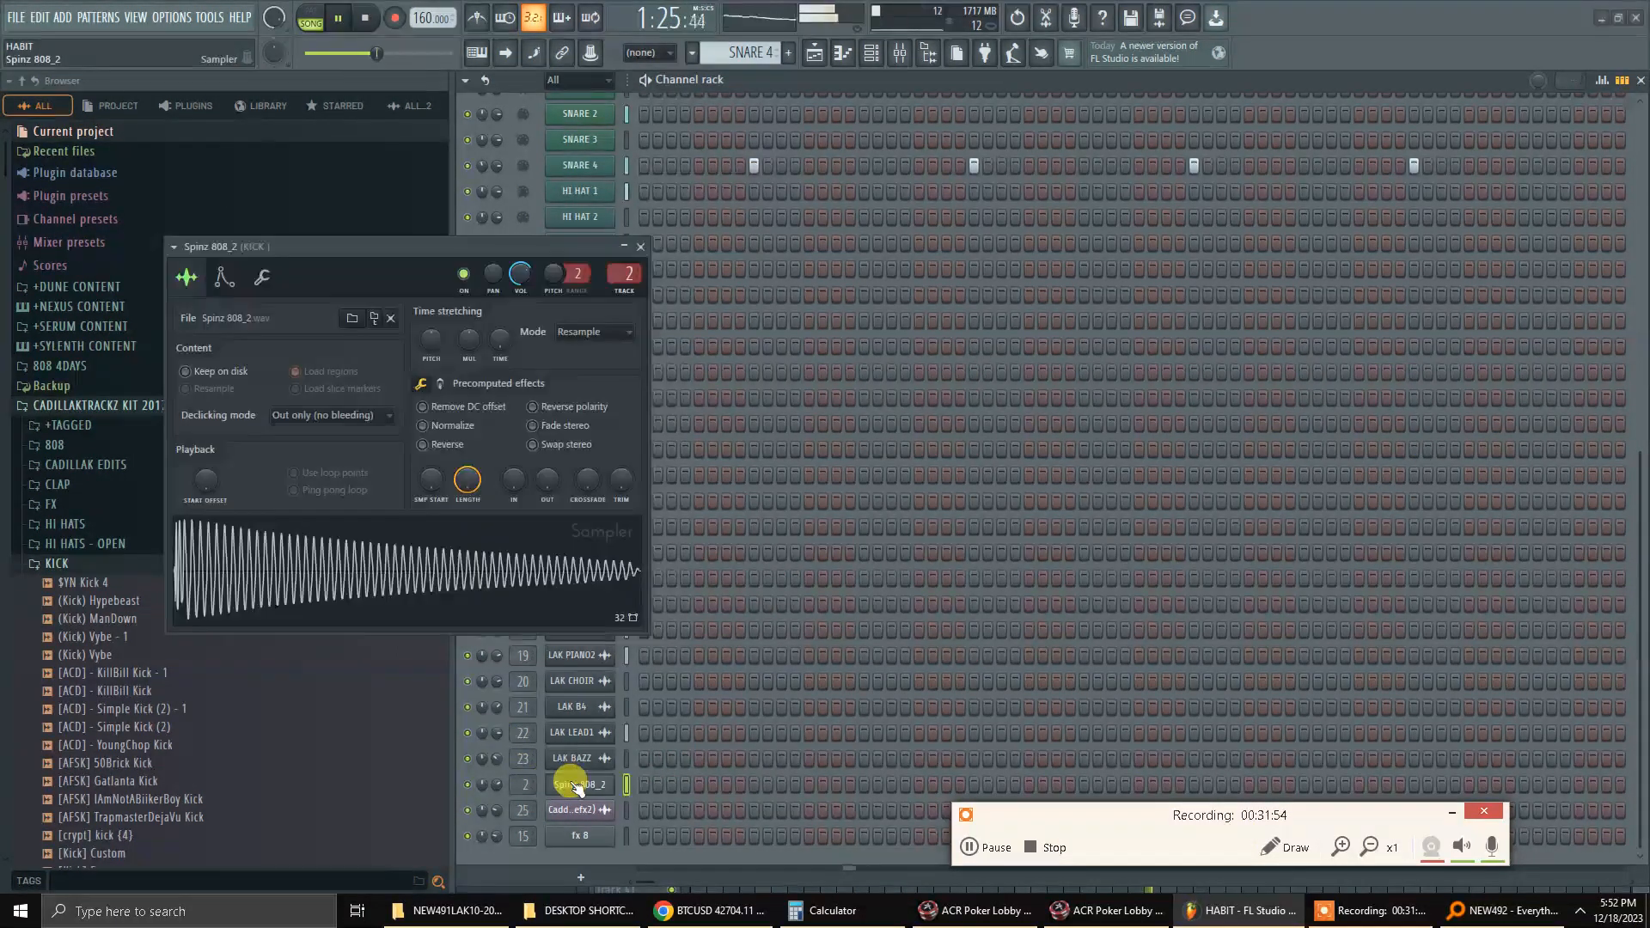
{"action": "left_click", "coordinate": [450, 424]}
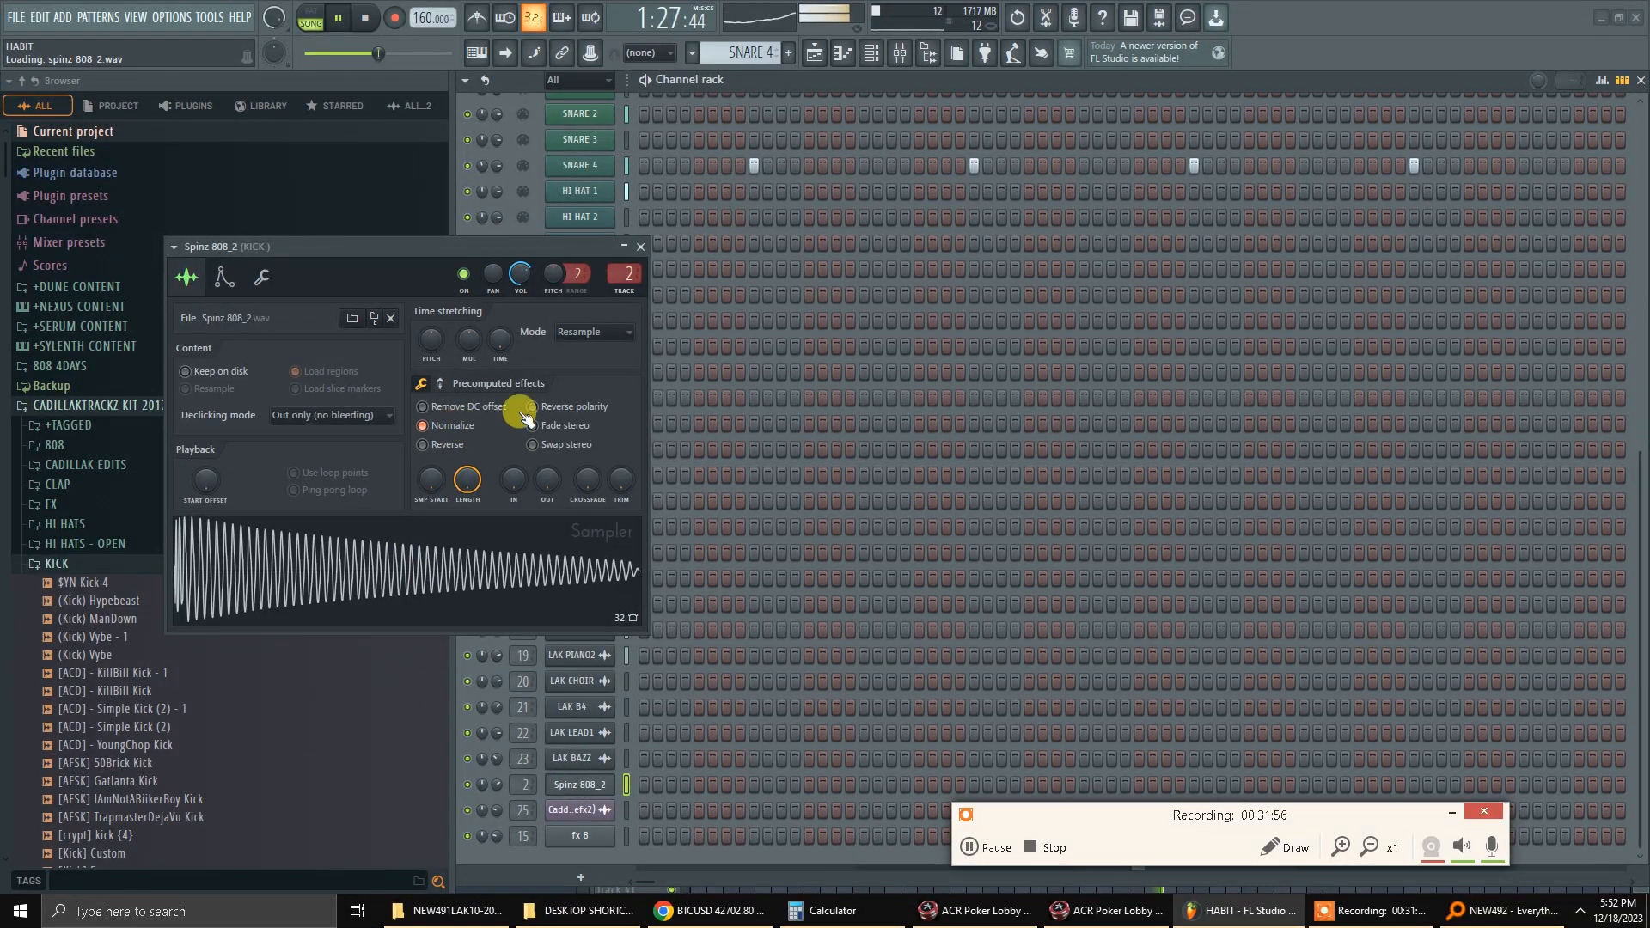
{"action": "left_click", "coordinate": [641, 248]}
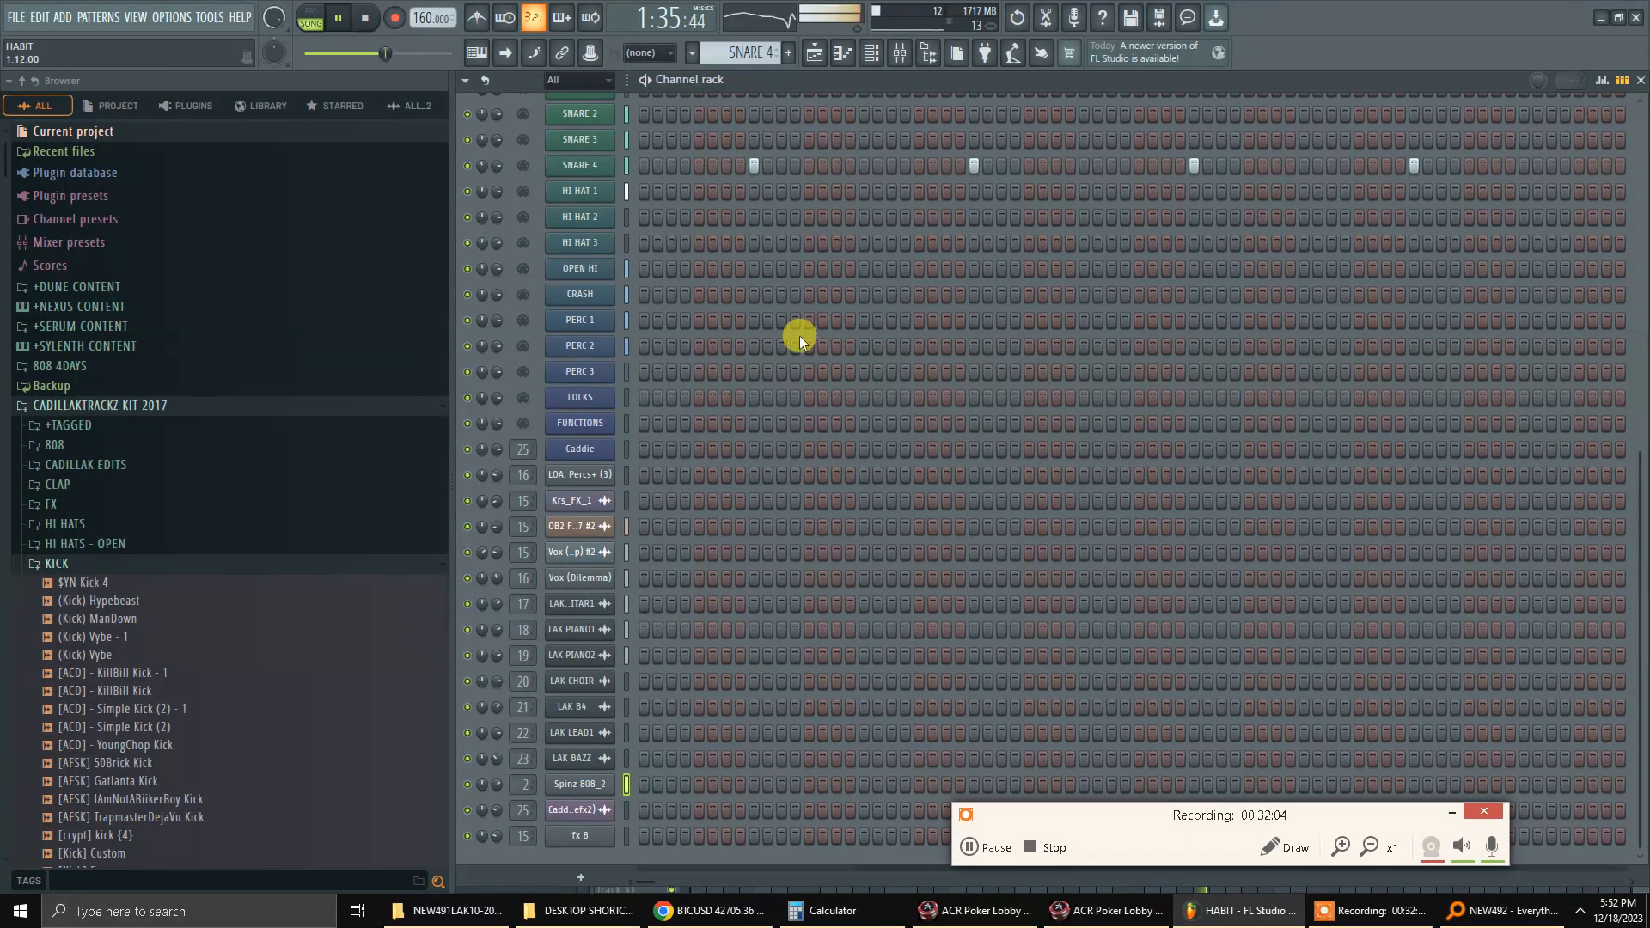
Open the MASCHINE channel's plugin from the channel rack and select its INTRO scene.
{"action": "scroll", "coordinate": [799, 337], "scroll_direction": "up", "scroll_amount": 3}
{"action": "key", "text": "F5"}
{"action": "key", "text": "F5"}
{"action": "key", "text": "F5"}
{"action": "key", "text": "F5"}
{"action": "scroll", "coordinate": [594, 189], "scroll_direction": "up", "scroll_amount": 4}
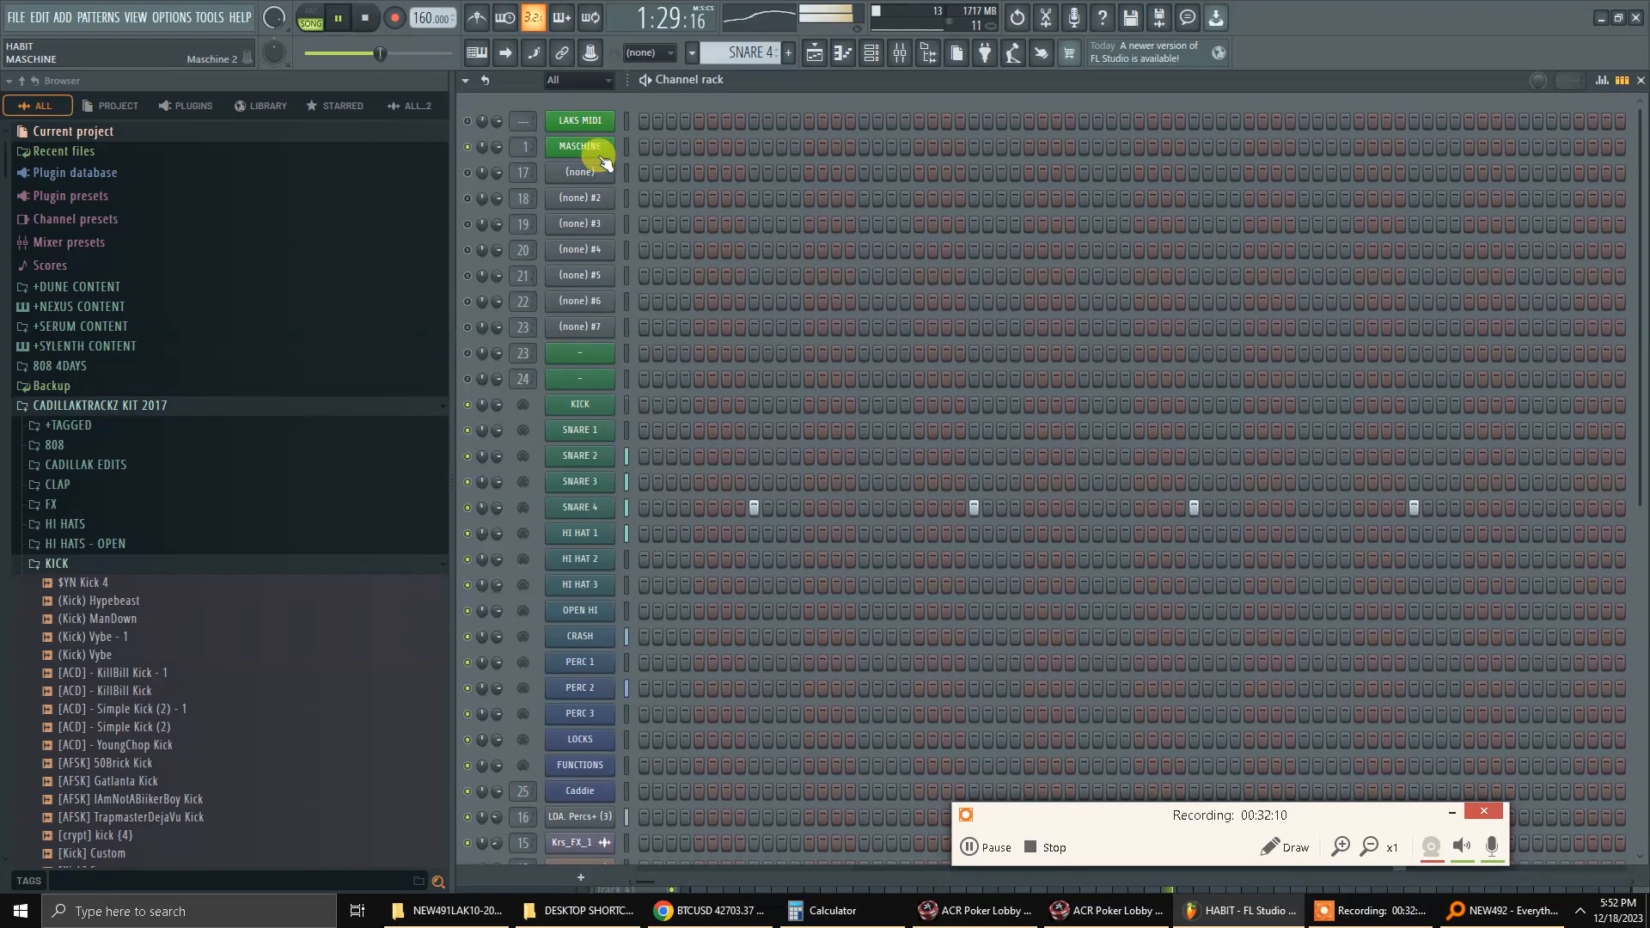
{"action": "left_click", "coordinate": [602, 159]}
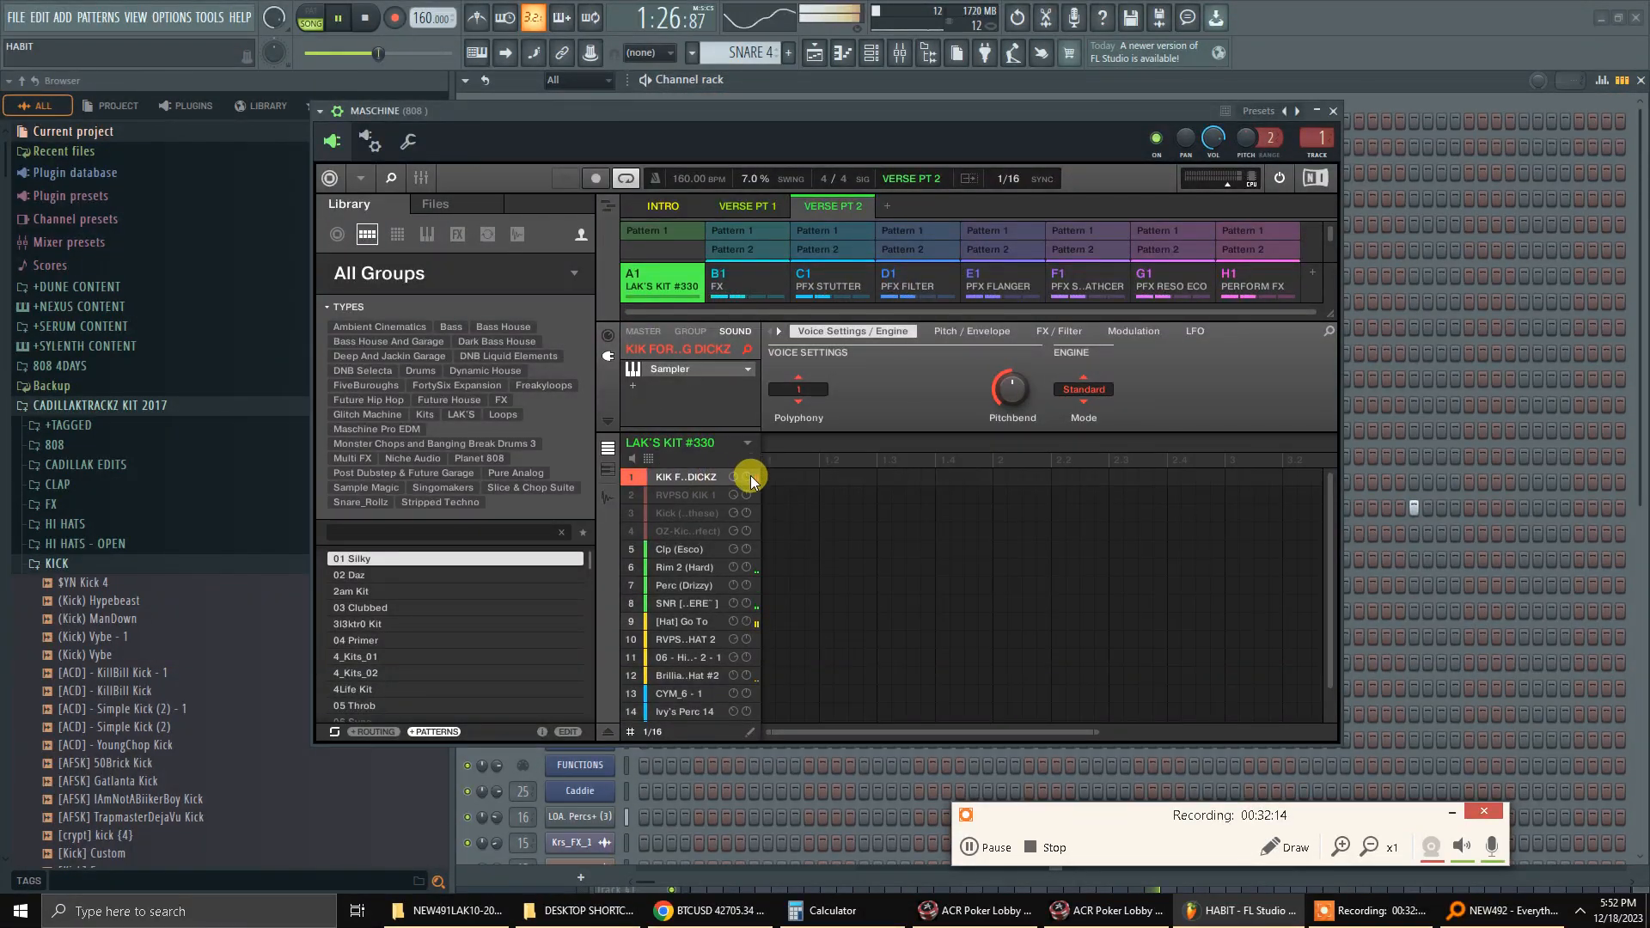
{"action": "key", "text": "space"}
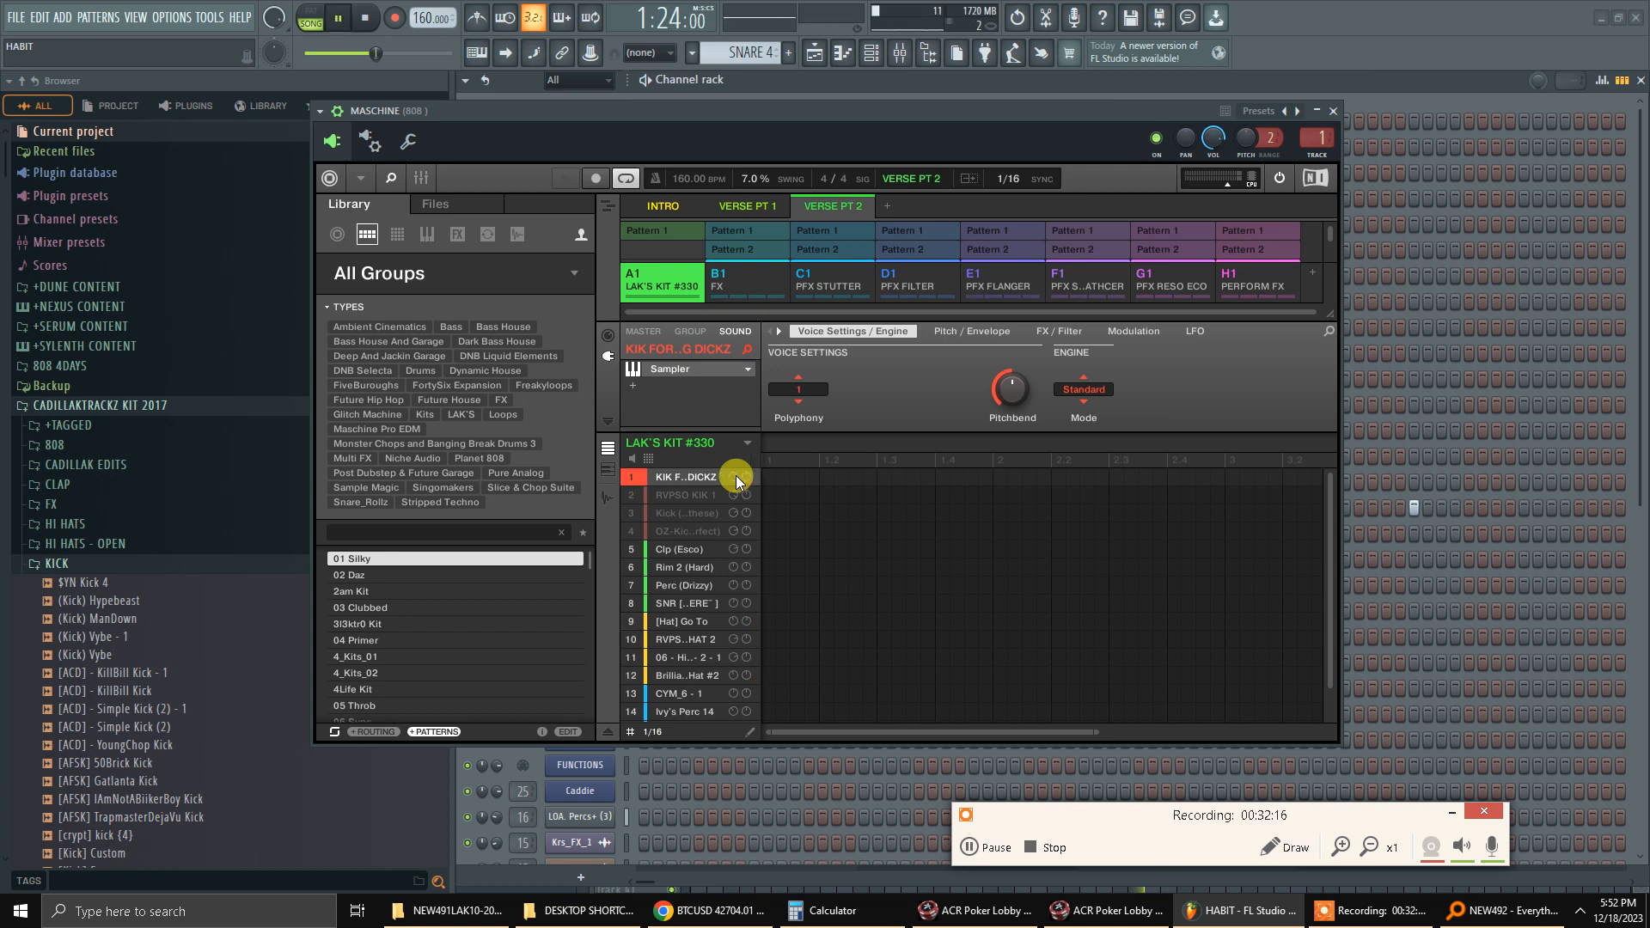
{"action": "left_click", "coordinate": [718, 354]}
{"action": "key", "text": "space"}
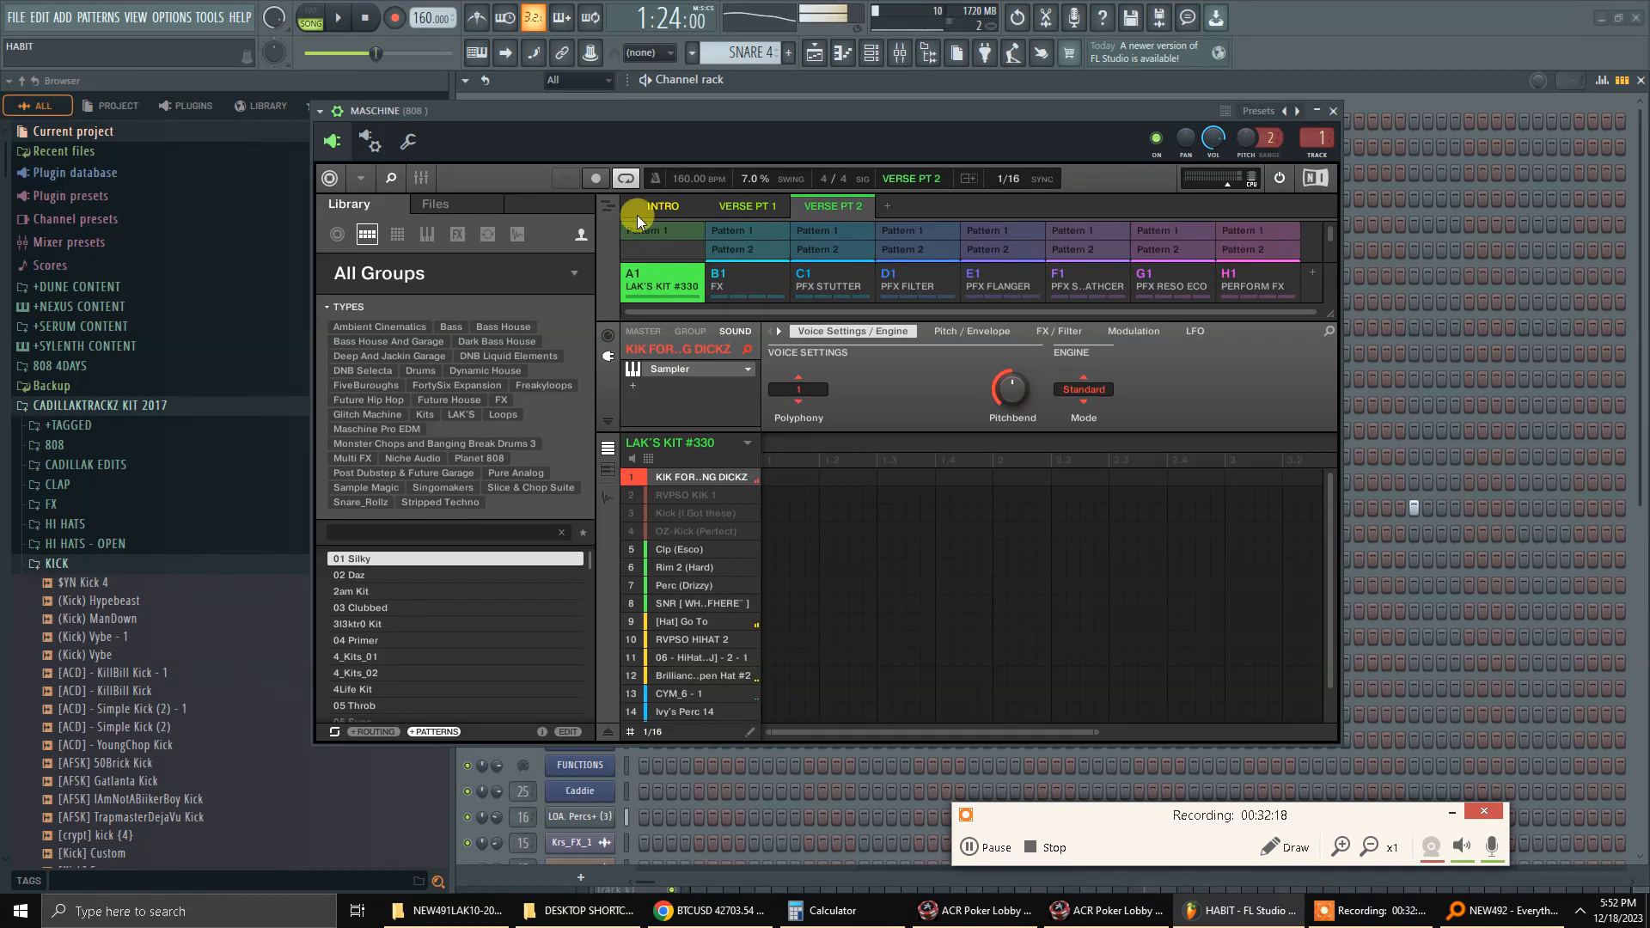
{"action": "left_click", "coordinate": [641, 210]}
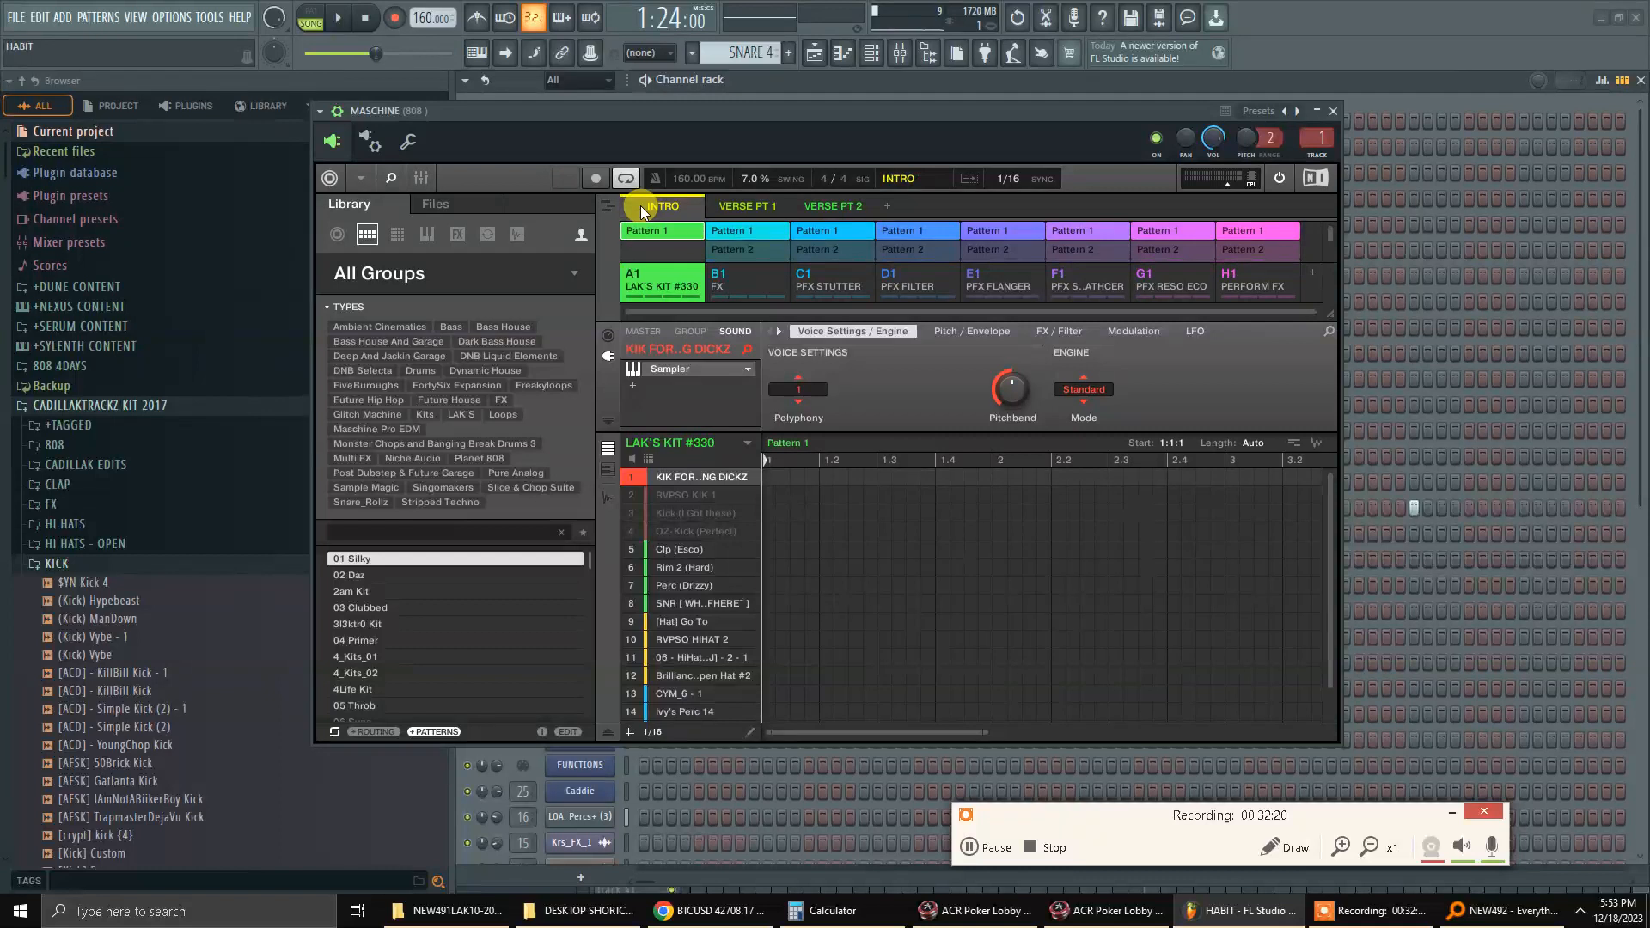
Play the arrangement with Maschine's mixer view open to check the LAK'S KIT #330 drum levels, and close the plugin.
{"action": "left_click", "coordinate": [423, 175]}
{"action": "key", "text": "space"}
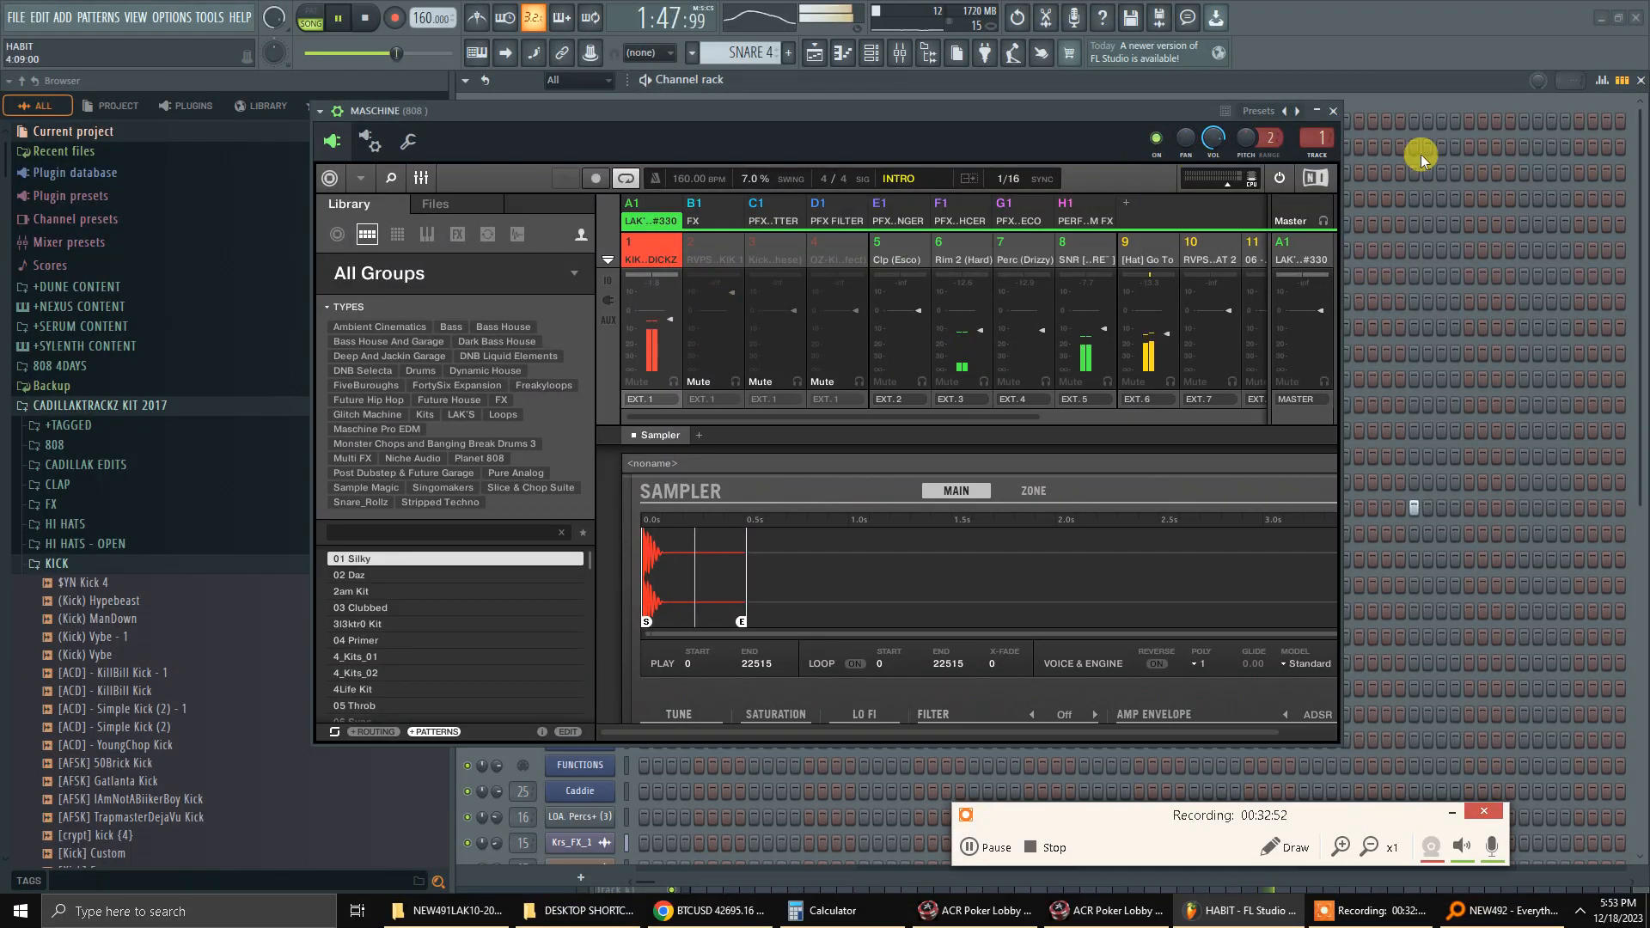
{"action": "left_click", "coordinate": [1335, 113]}
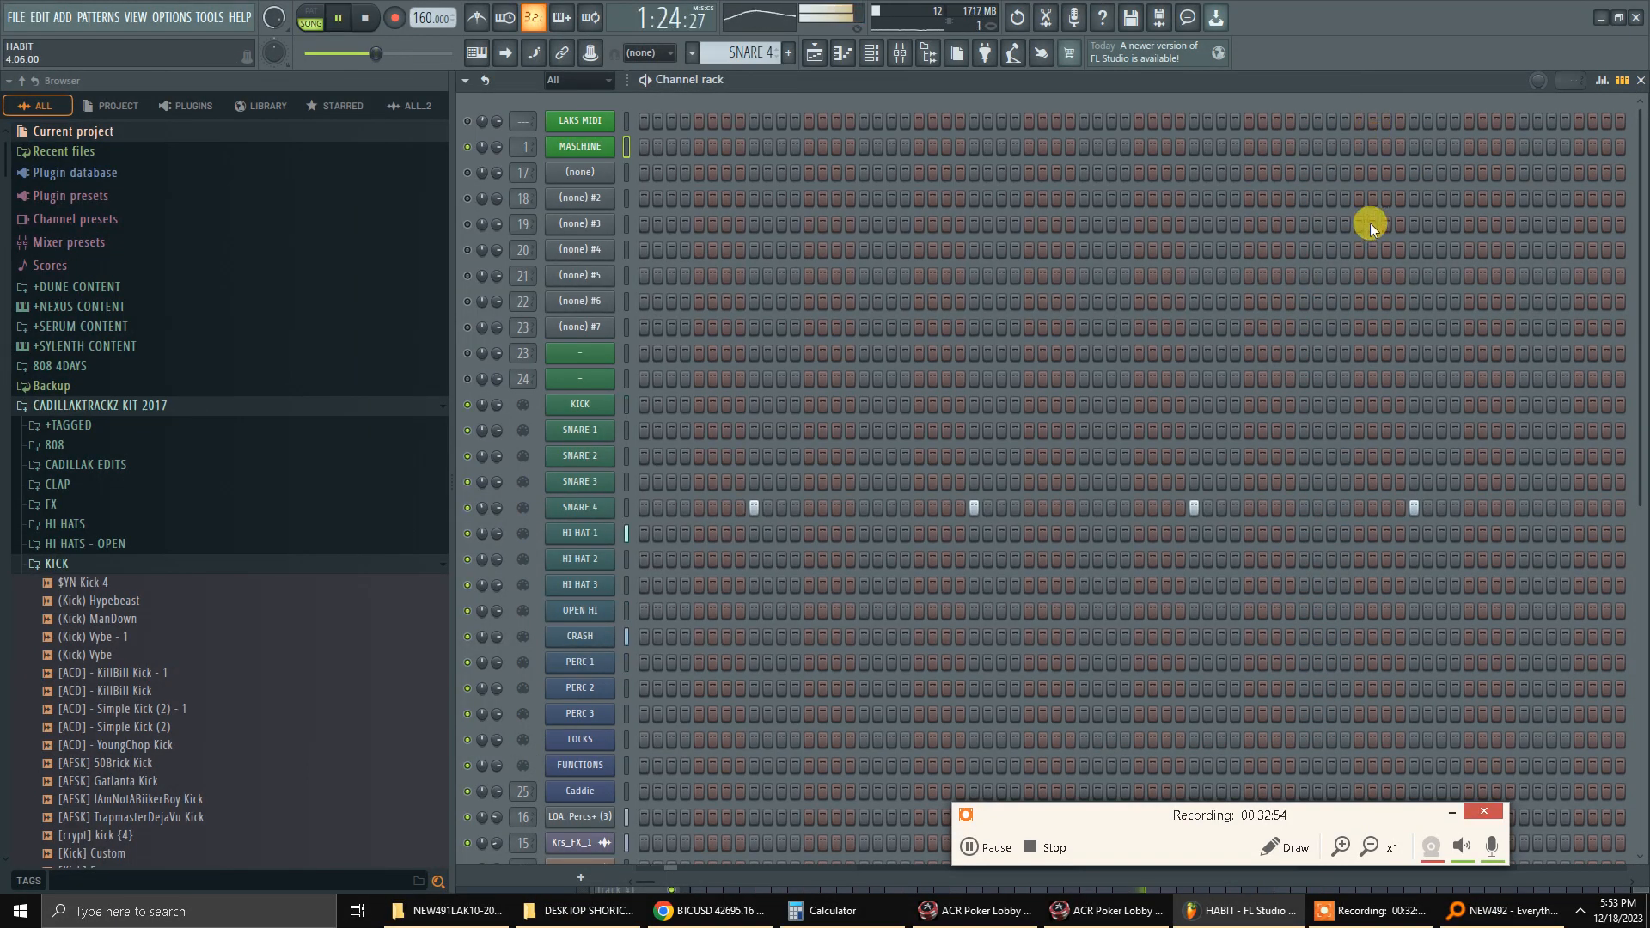
Set the Spinz 808_2 channel volume to about 70% and mute the channel.
{"action": "scroll", "coordinate": [1265, 309], "scroll_direction": "down", "scroll_amount": 5}
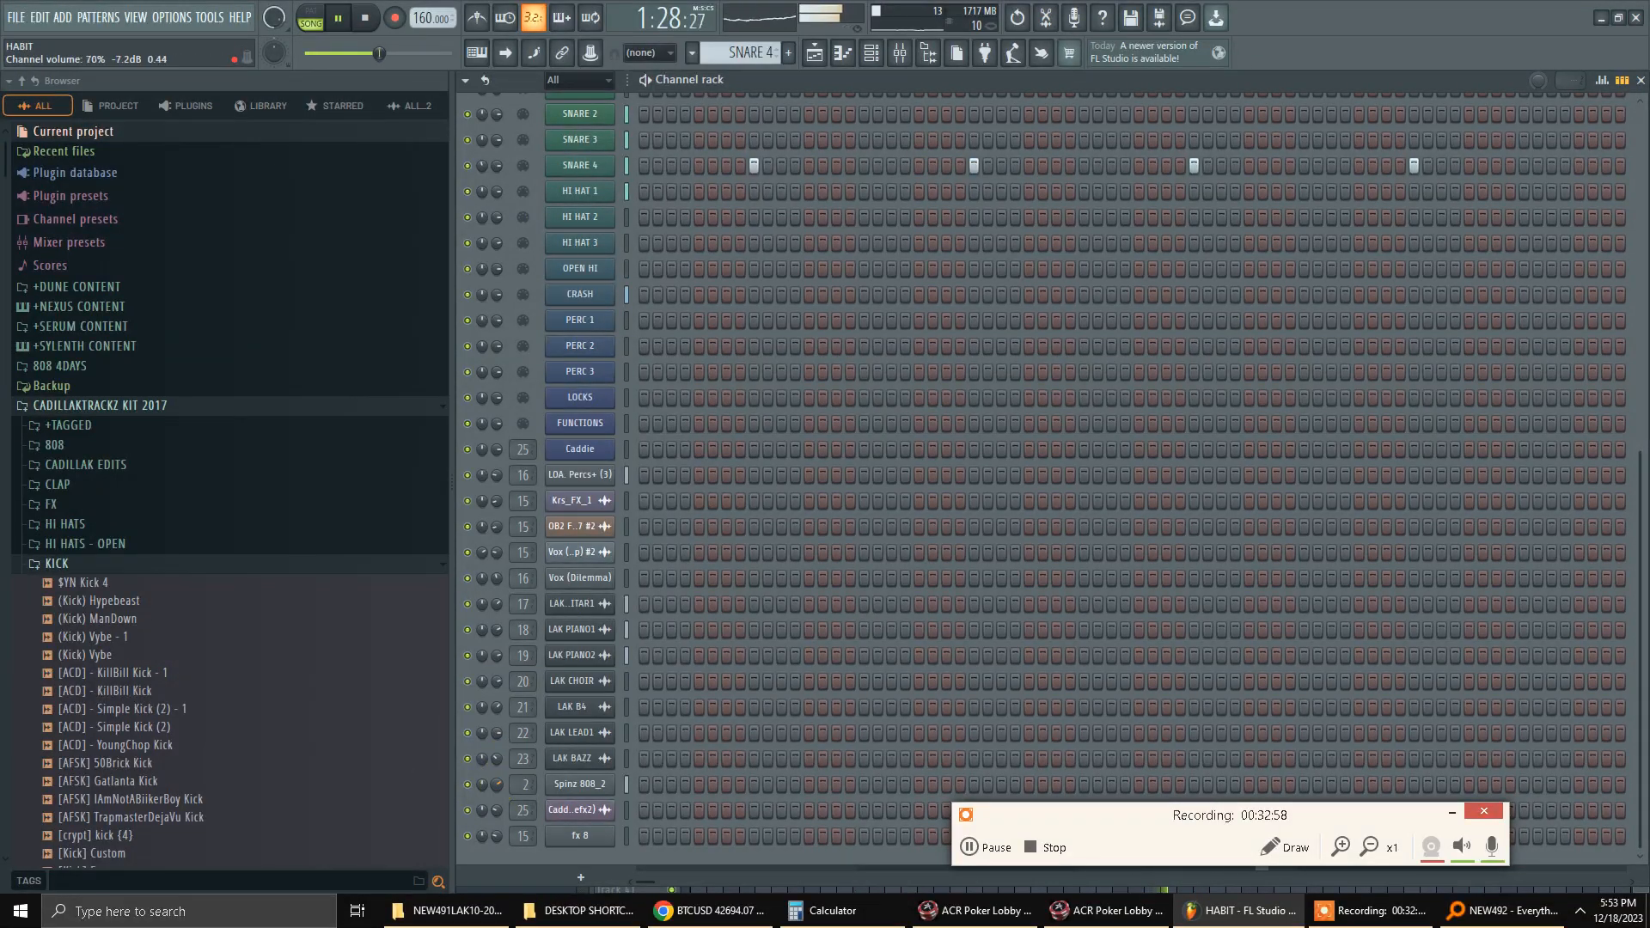
{"action": "left_click_drag", "start_coordinate": [497, 784], "coordinate": [497, 787]}
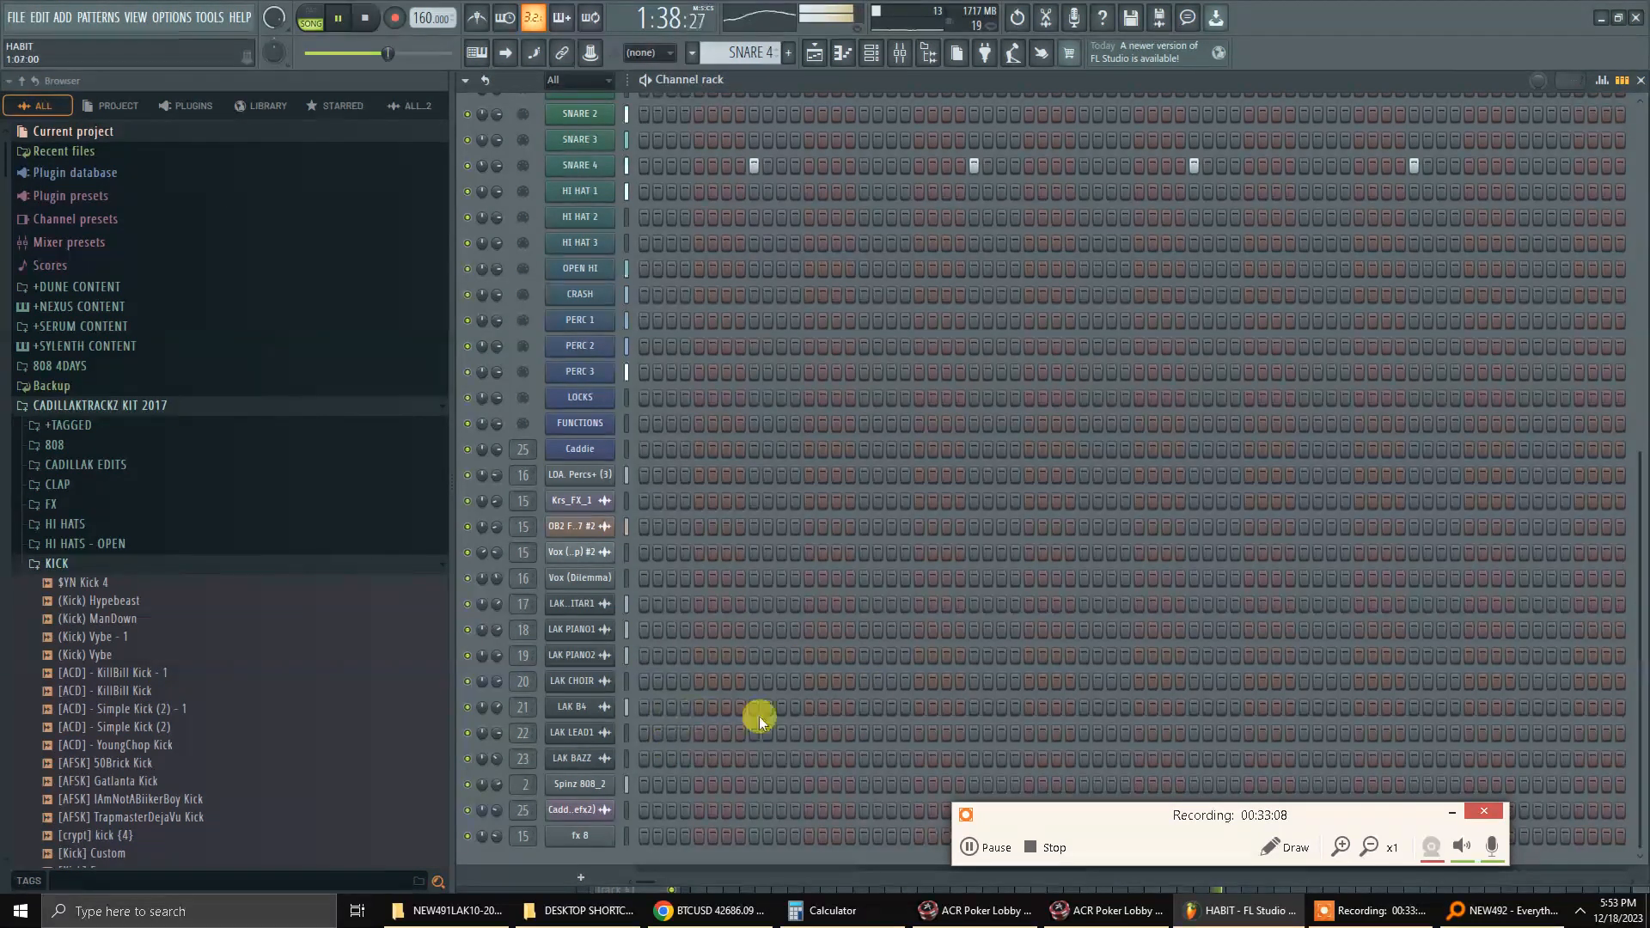
{"action": "left_click", "coordinate": [468, 786]}
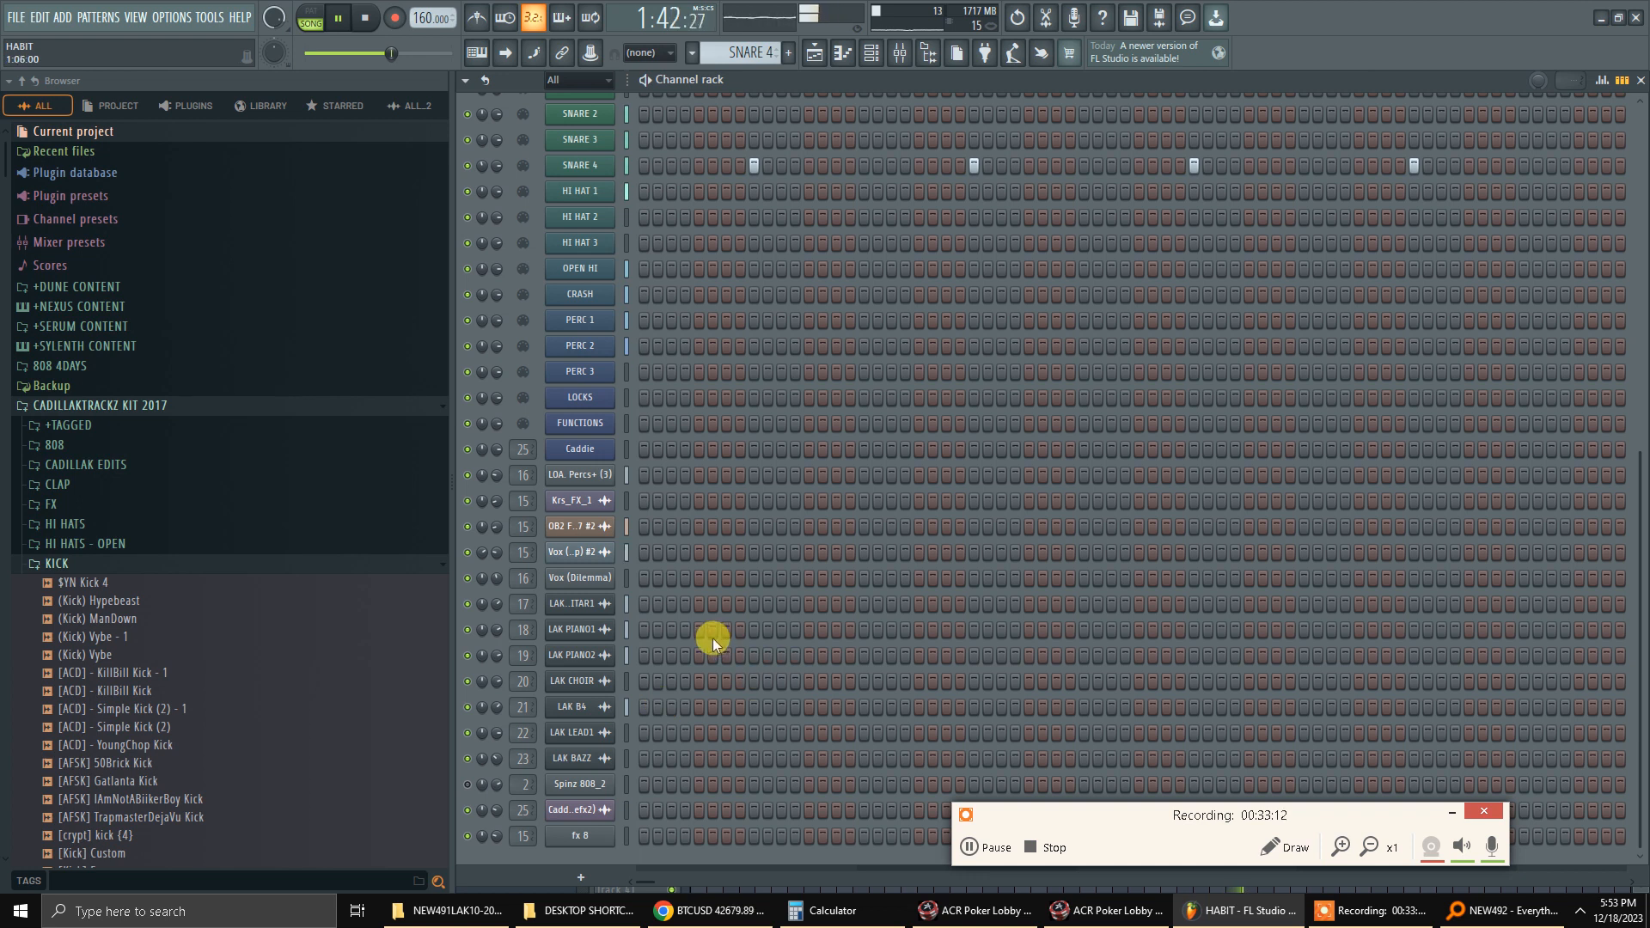
Solo LAK PIANO2 in the mixer and adjust the high-pass cutoff in its 30Hz + 18kHz cut EQ.
{"action": "key", "text": "F9"}
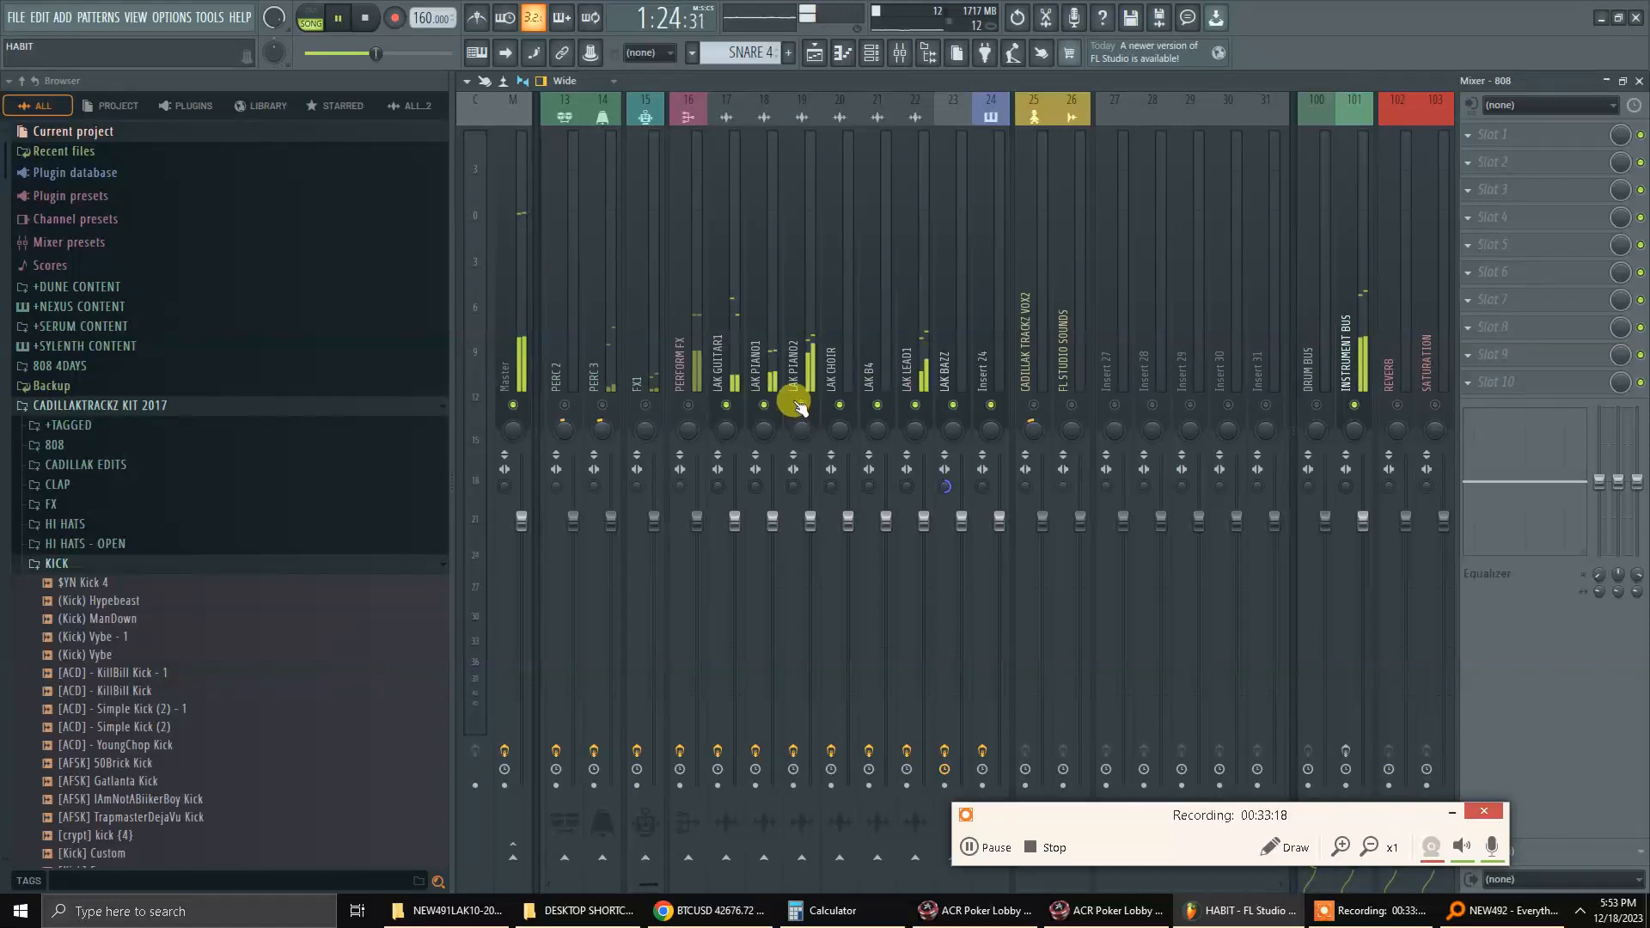
{"action": "left_click", "coordinate": [799, 369]}
{"action": "key", "text": "space"}
{"action": "left_click", "coordinate": [1534, 142]}
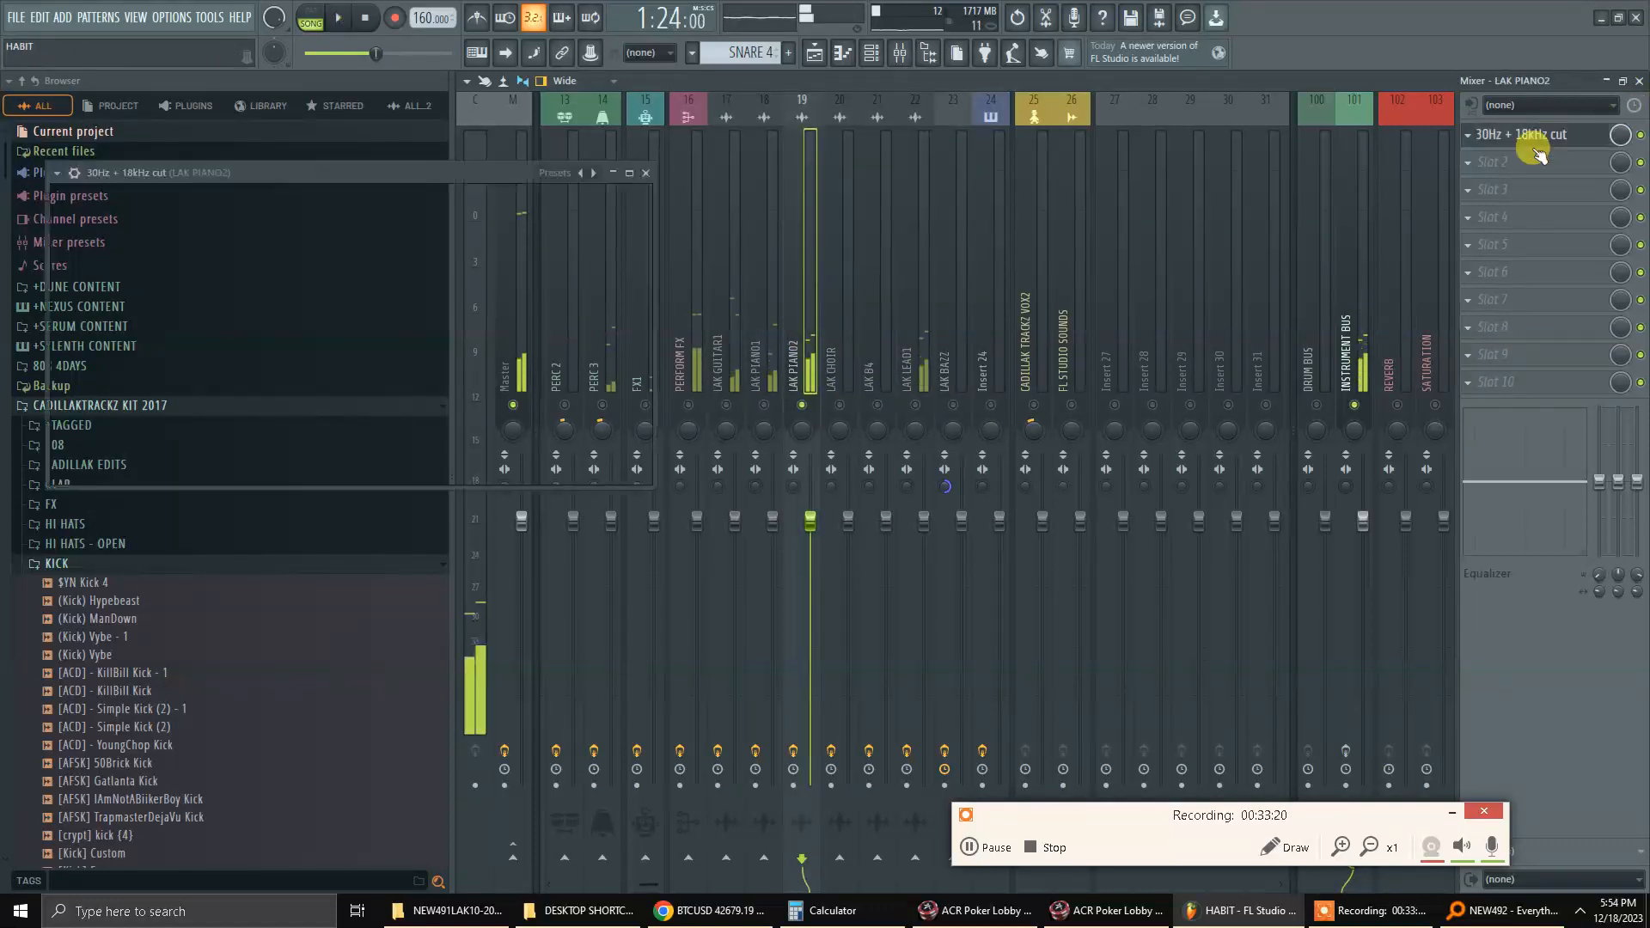
{"action": "left_click_drag", "start_coordinate": [163, 442], "coordinate": [207, 318]}
{"action": "key", "text": "space"}
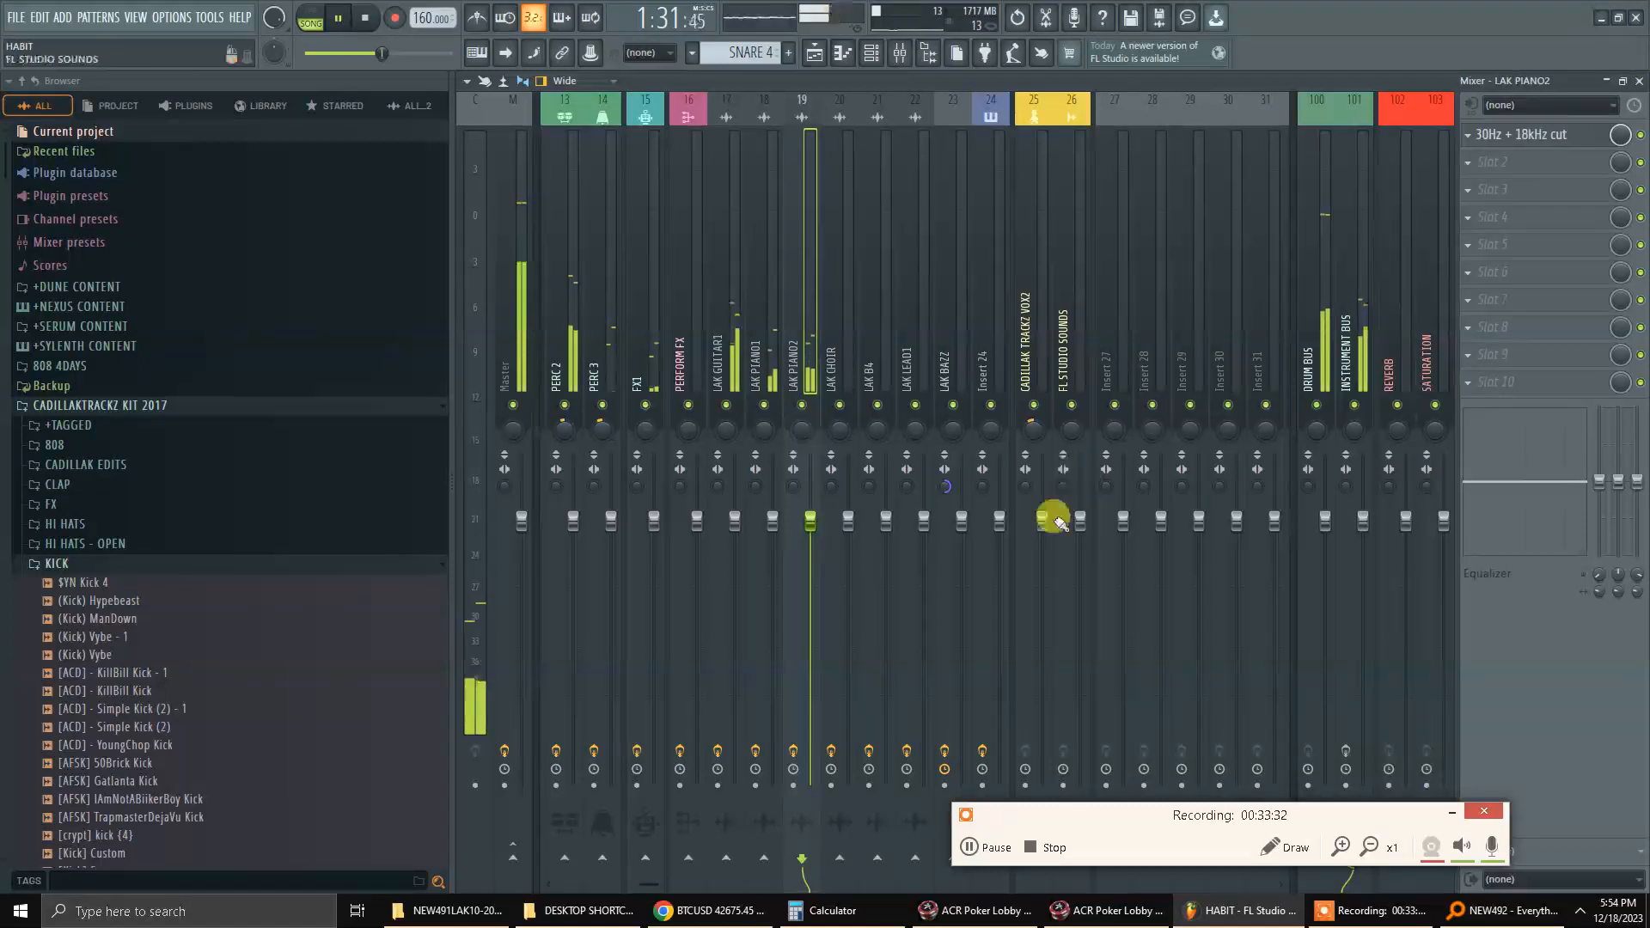
Solo LAK PIANO1 and LAK PIANO2 in turn during playback to compare them, and restore the full mix.
{"action": "key", "text": "F5"}
{"action": "key", "text": "F6"}
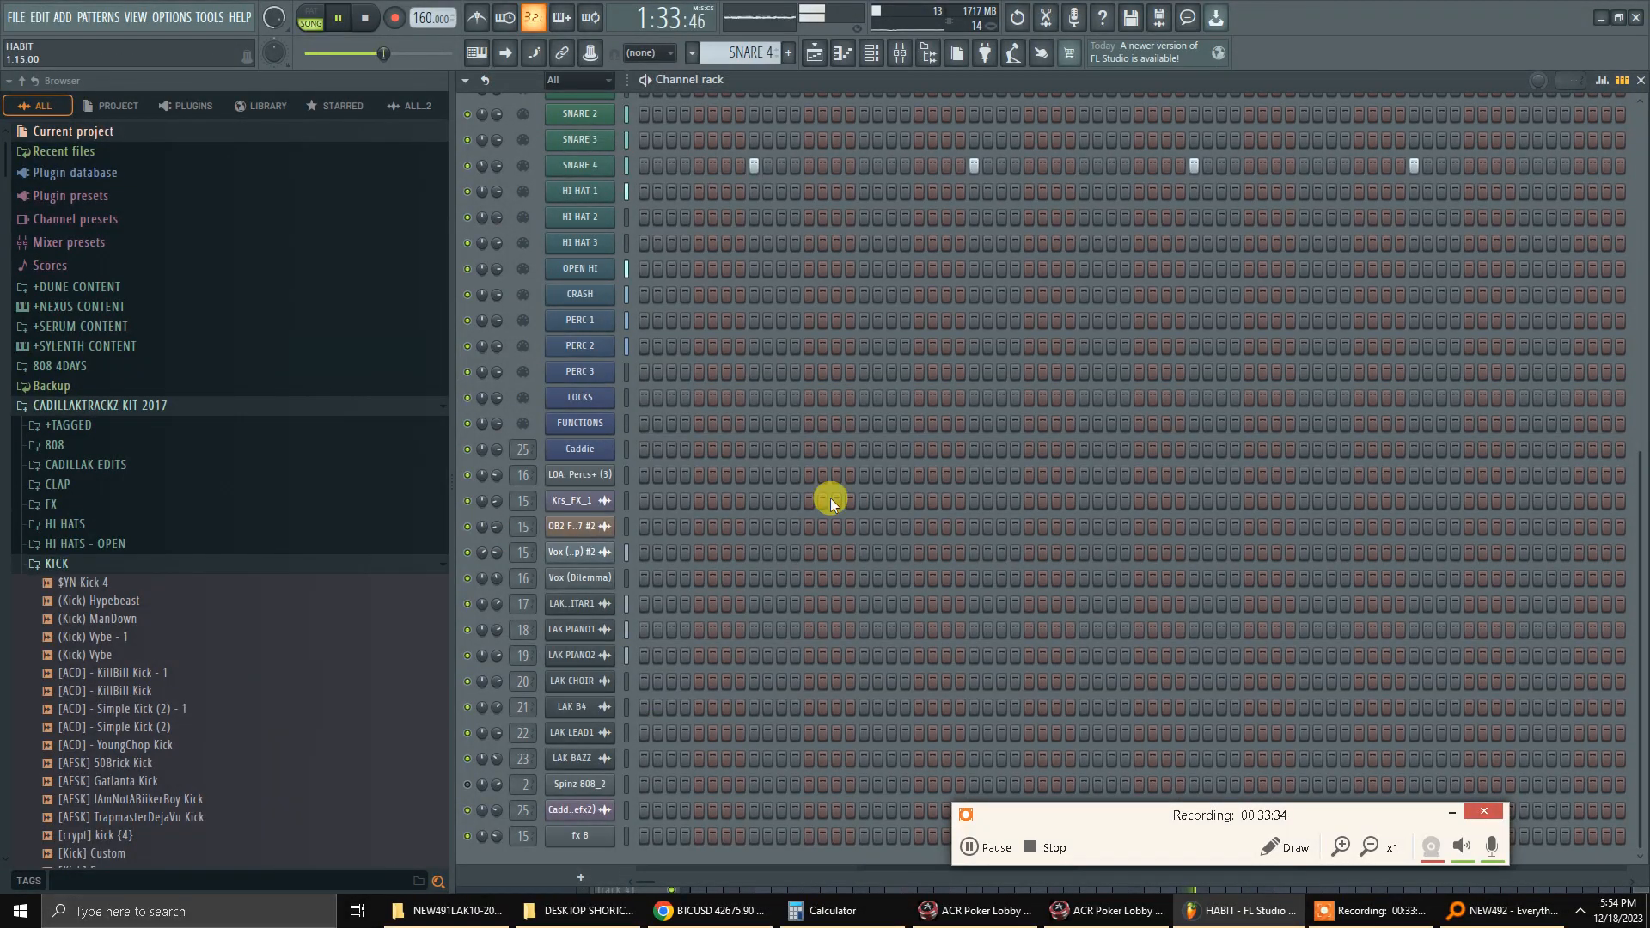
{"action": "key", "text": "F5"}
{"action": "key", "text": "F9"}
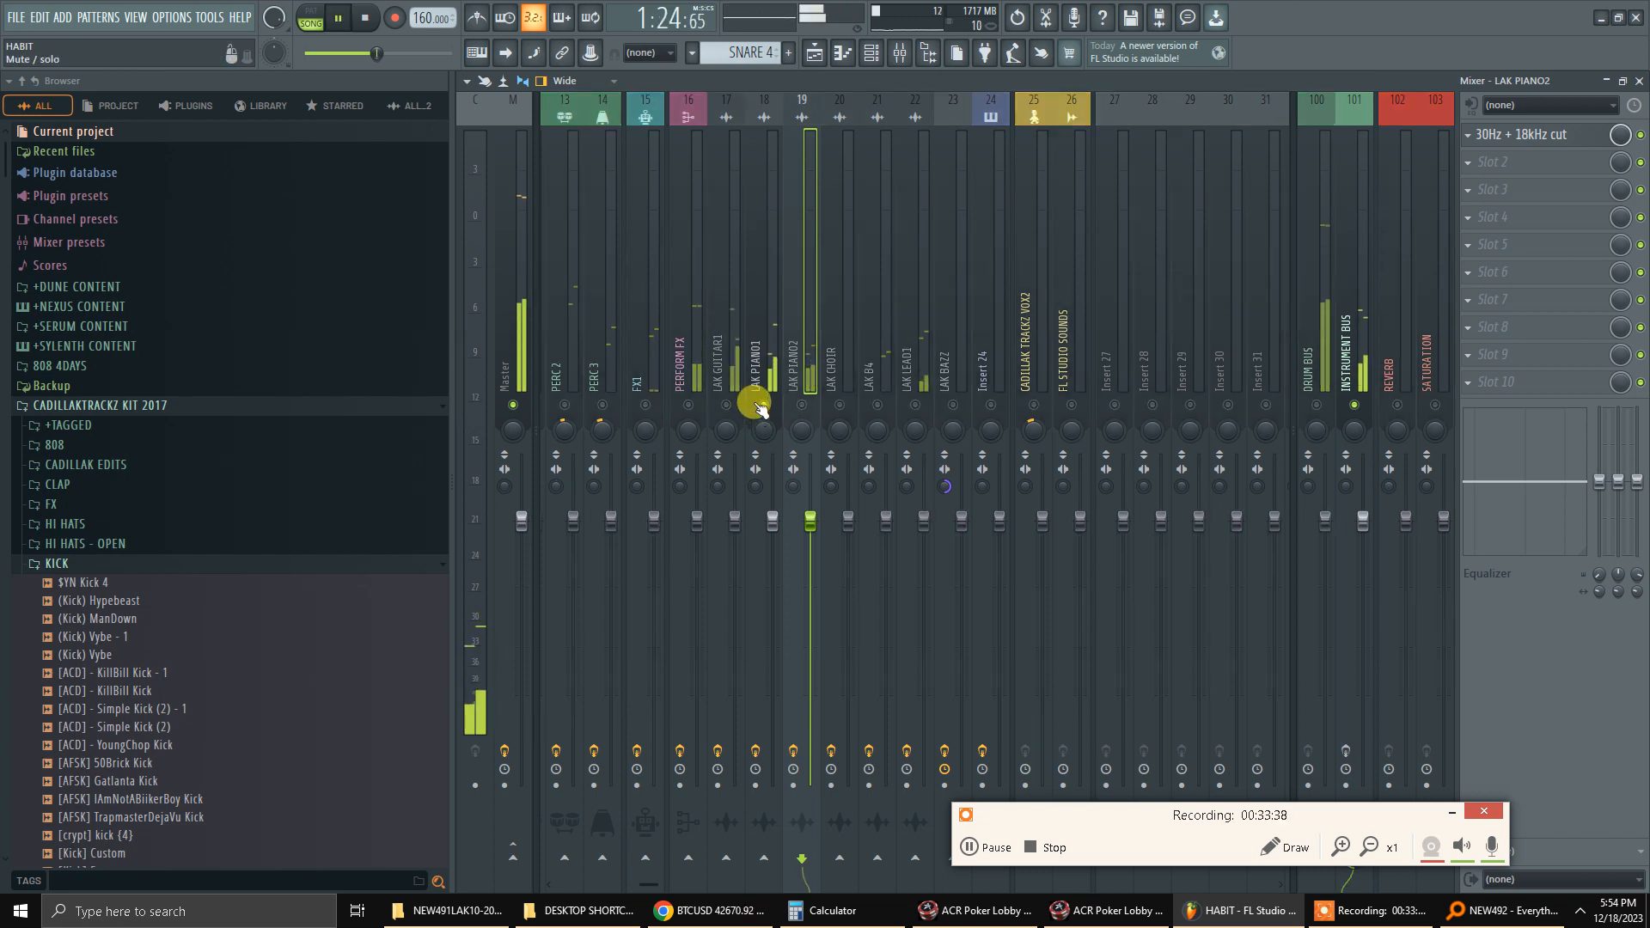
{"action": "left_click", "coordinate": [760, 317]}
{"action": "right_click", "coordinate": [802, 405]}
{"action": "left_click", "coordinate": [803, 293]}
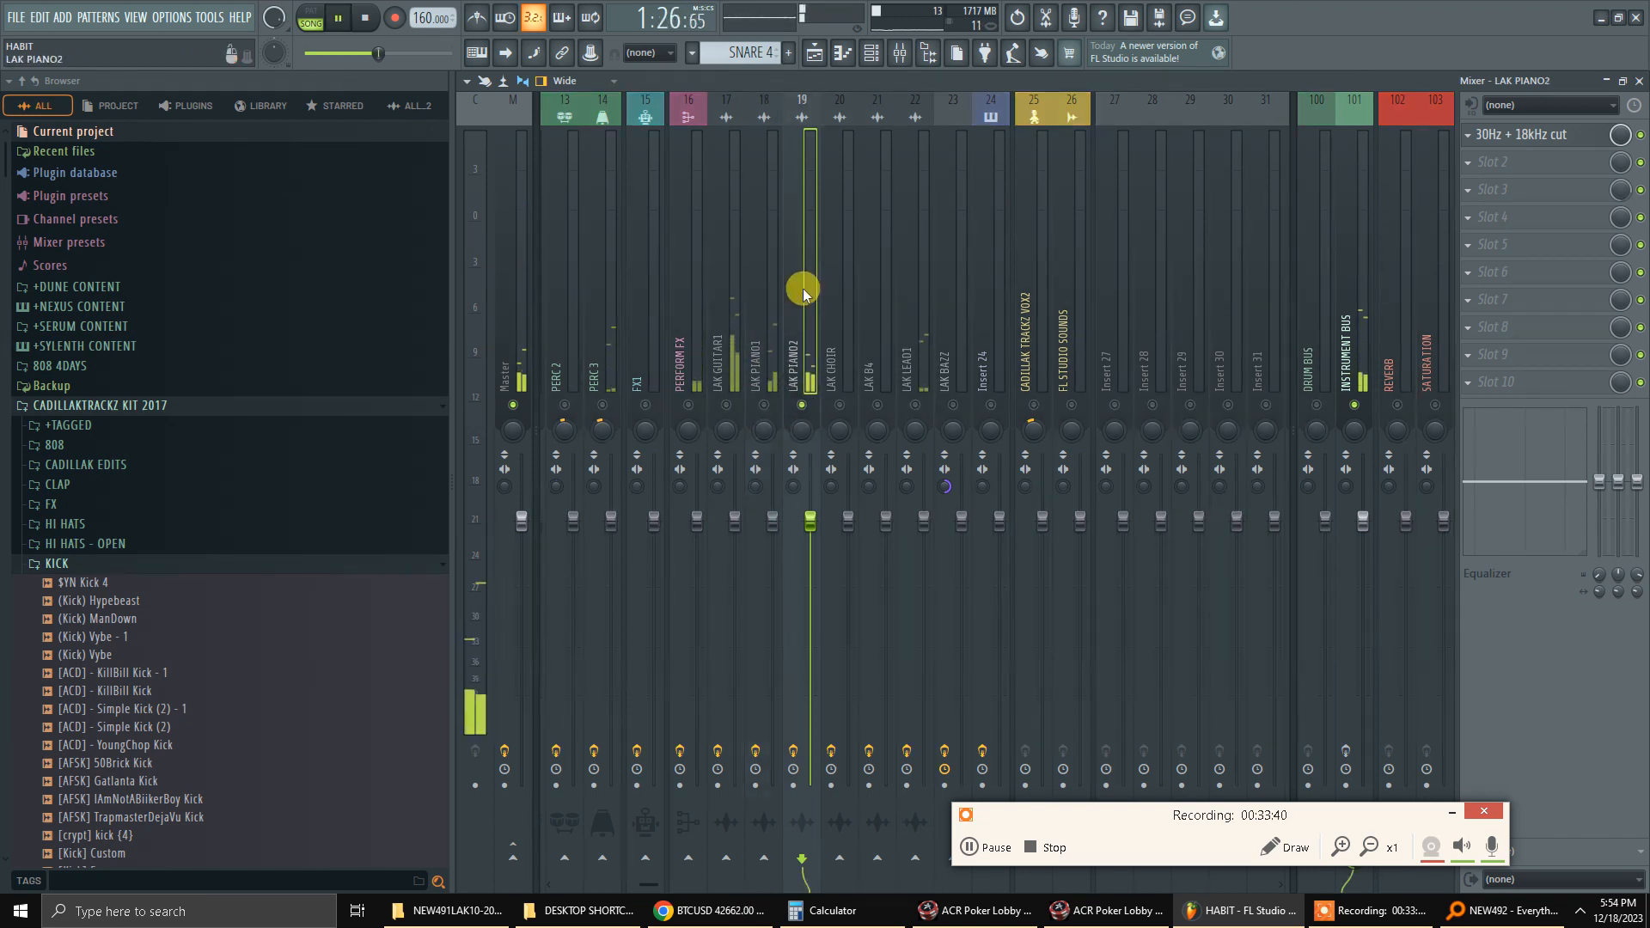
{"action": "right_click", "coordinate": [802, 405]}
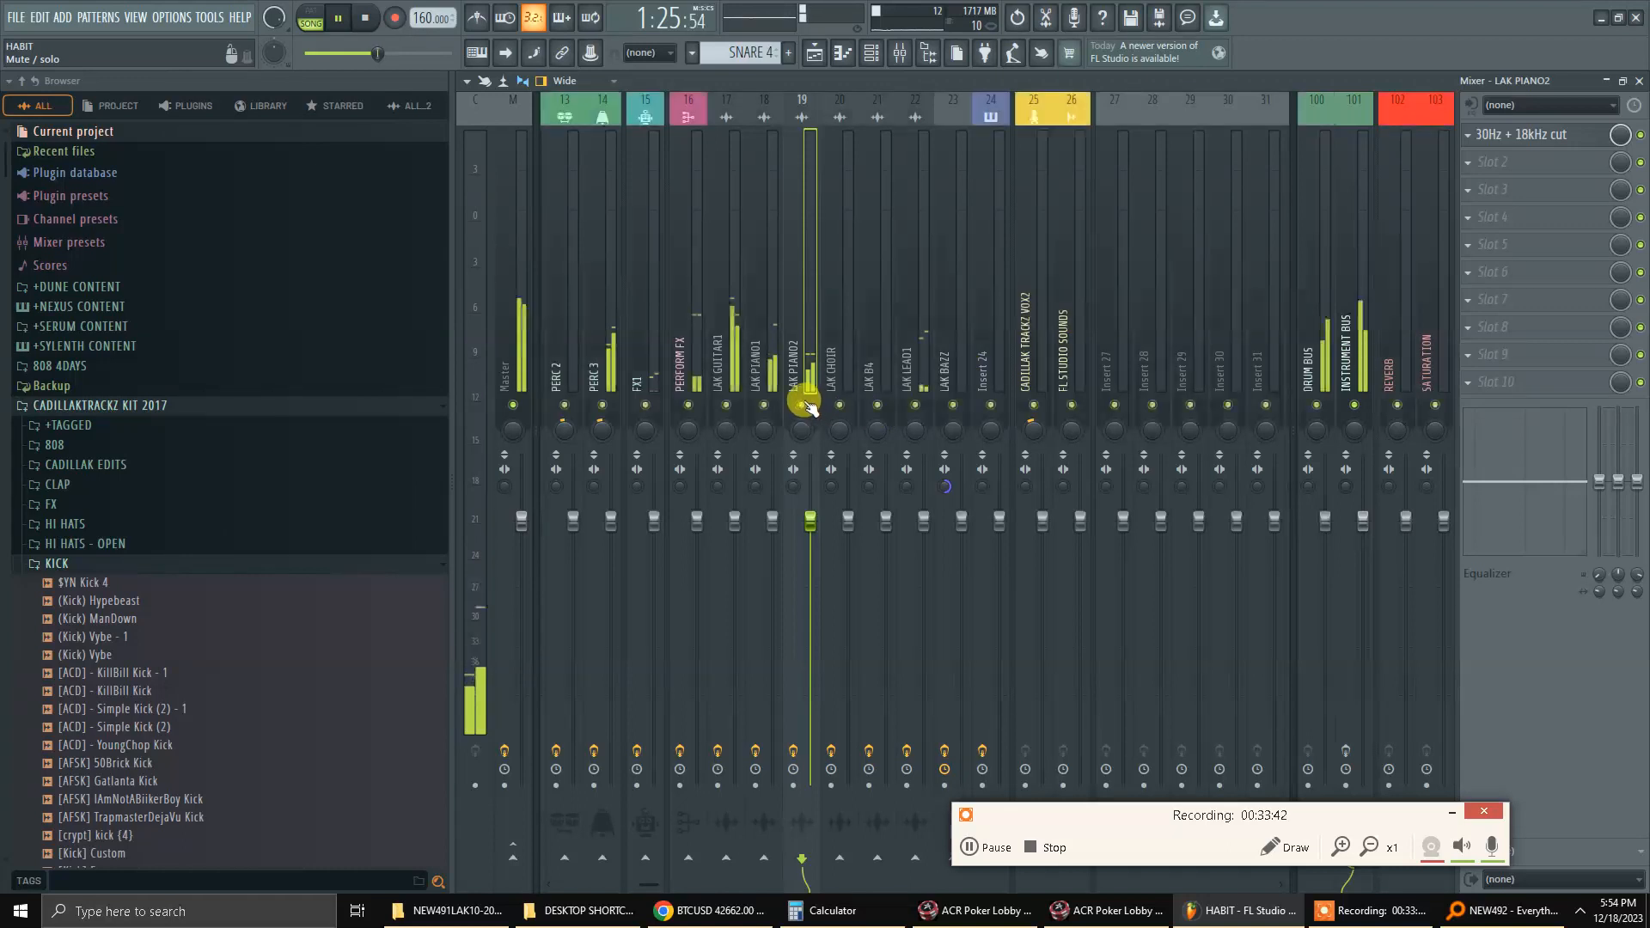
Fine-tune the high-pass cutoff of the LAK PIANO2 EQ around 164 Hz while the full mix plays.
{"action": "left_click", "coordinate": [1523, 134]}
{"action": "mouse_move", "coordinate": [209, 311]}
{"action": "left_mouse_down"}
{"action": "mouse_move", "coordinate": [117, 308]}
{"action": "mouse_move", "coordinate": [222, 325]}
{"action": "left_mouse_up"}
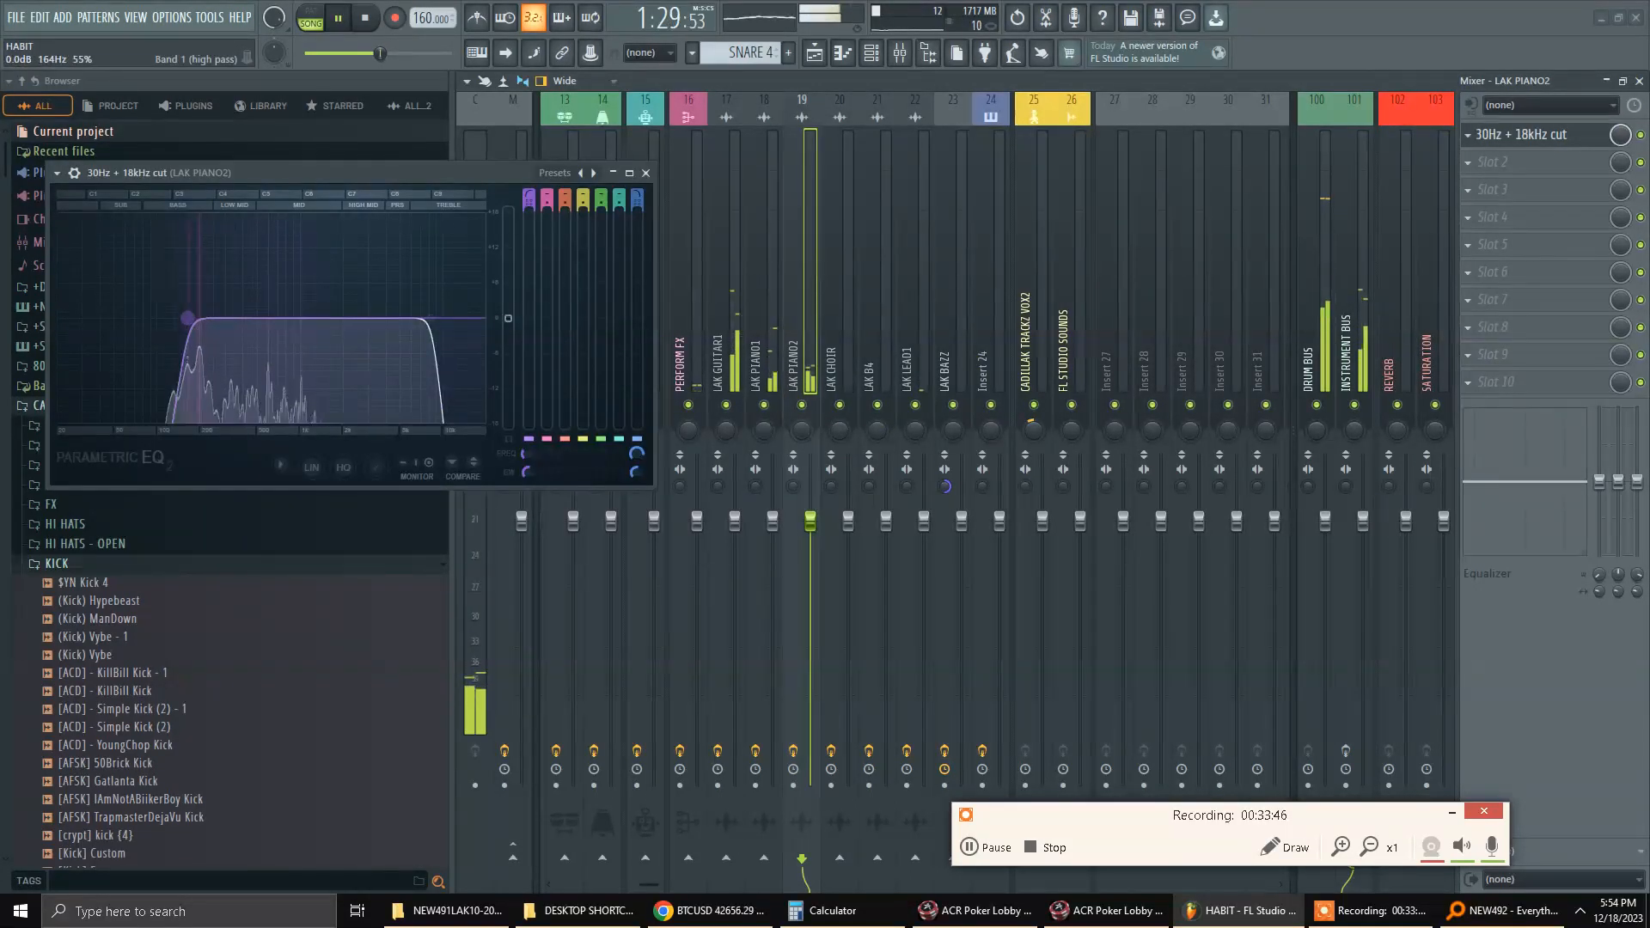
{"action": "left_click_drag", "start_coordinate": [187, 318], "coordinate": [173, 318]}
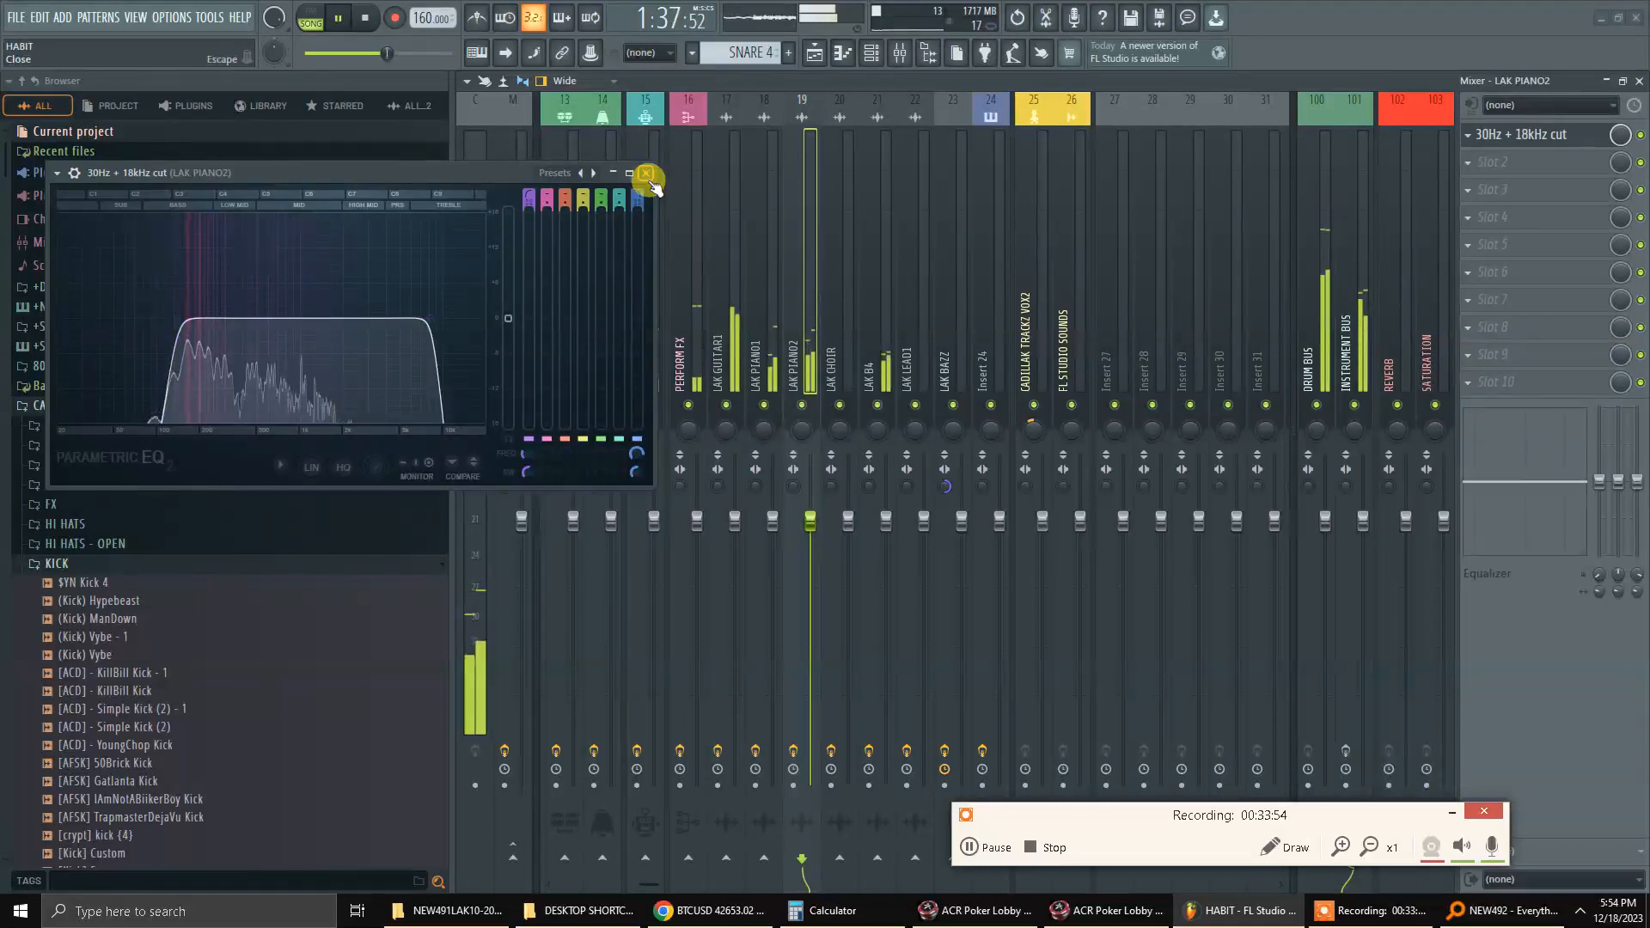
{"action": "mouse_move", "coordinate": [184, 319]}
{"action": "left_mouse_down"}
{"action": "mouse_move", "coordinate": [197, 336]}
{"action": "mouse_move", "coordinate": [205, 318]}
{"action": "mouse_move", "coordinate": [190, 318]}
{"action": "left_mouse_up"}
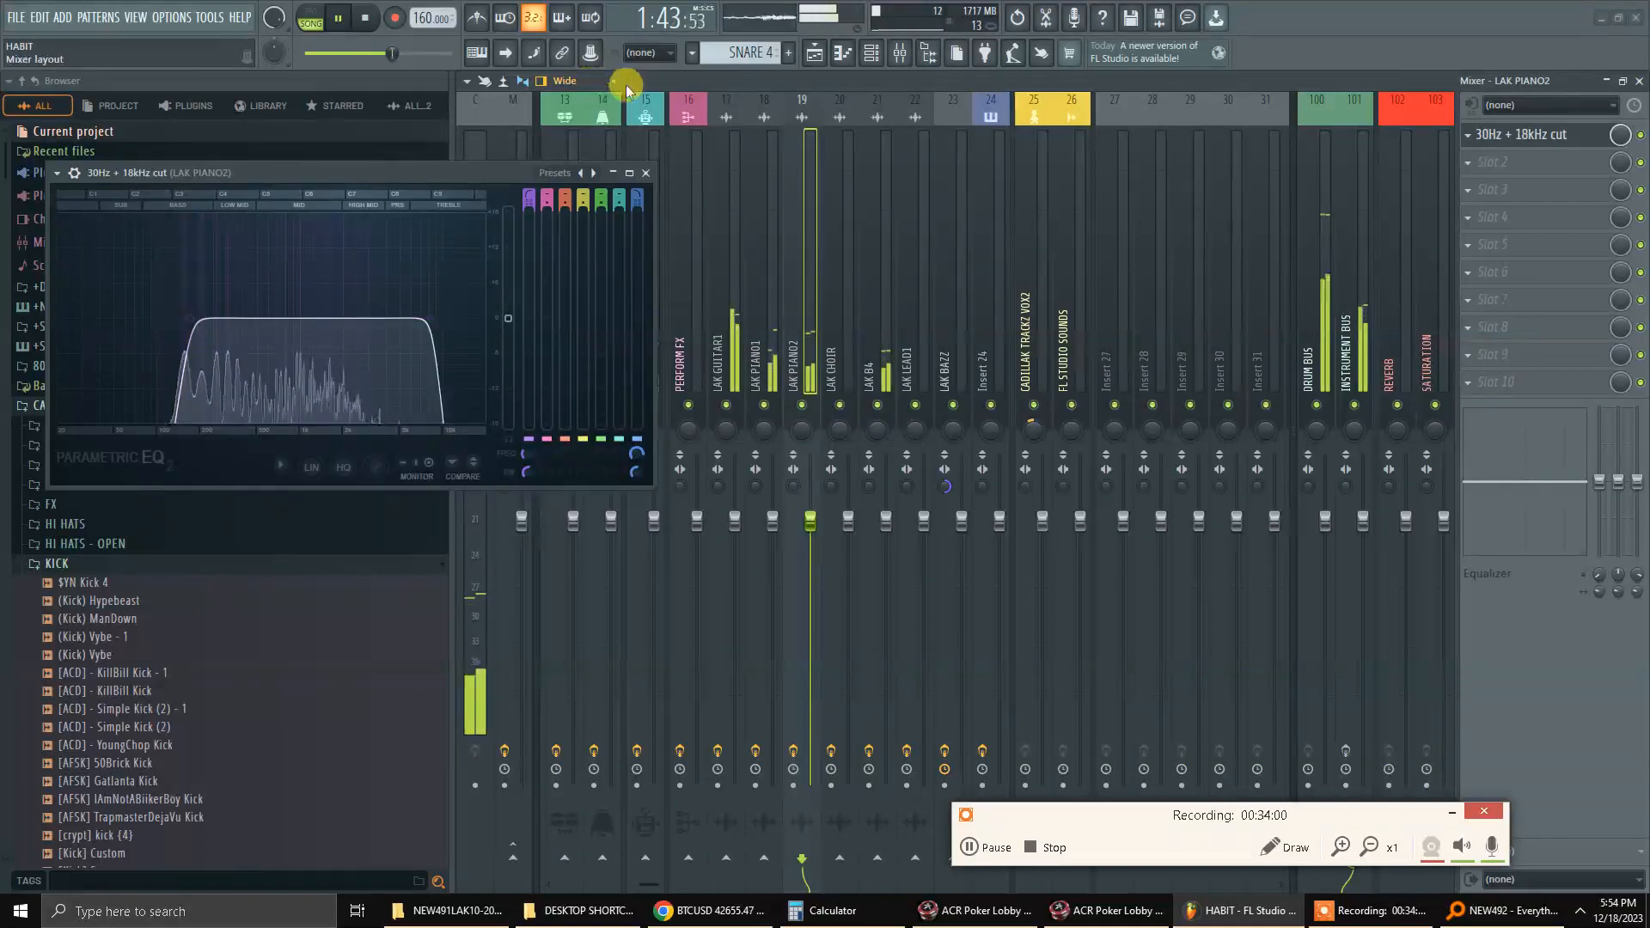
{"action": "left_click", "coordinate": [645, 173]}
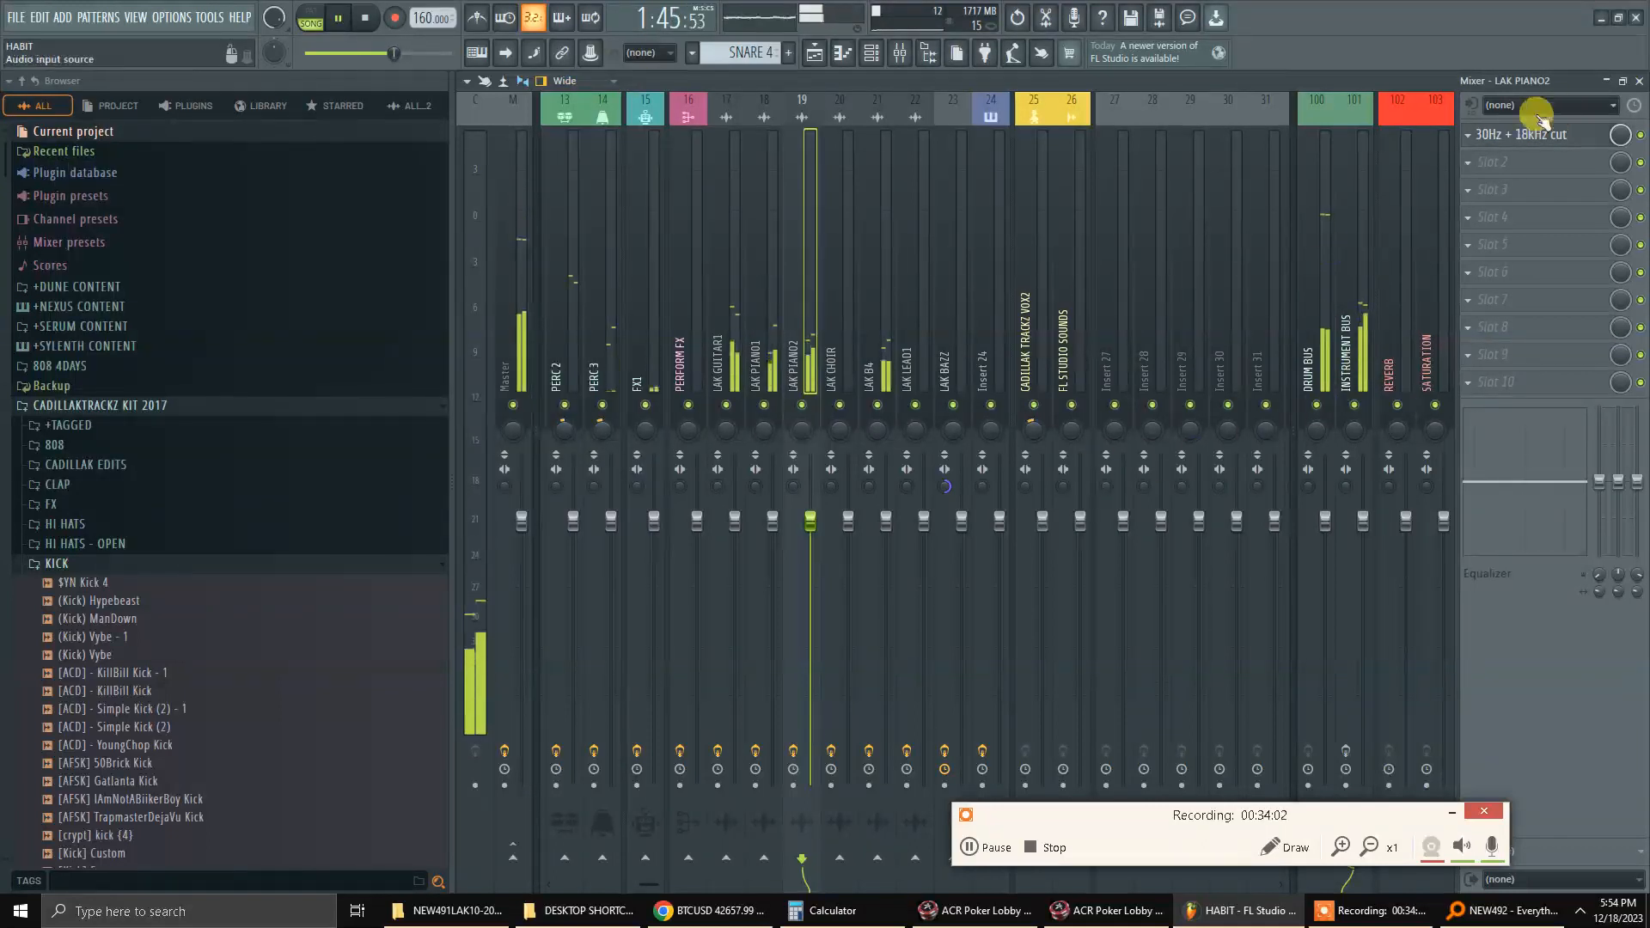
Unmute the Spinz 808_2 channel in the channel rack and restart playback.
{"action": "key", "text": "F5"}
{"action": "key", "text": "F6"}
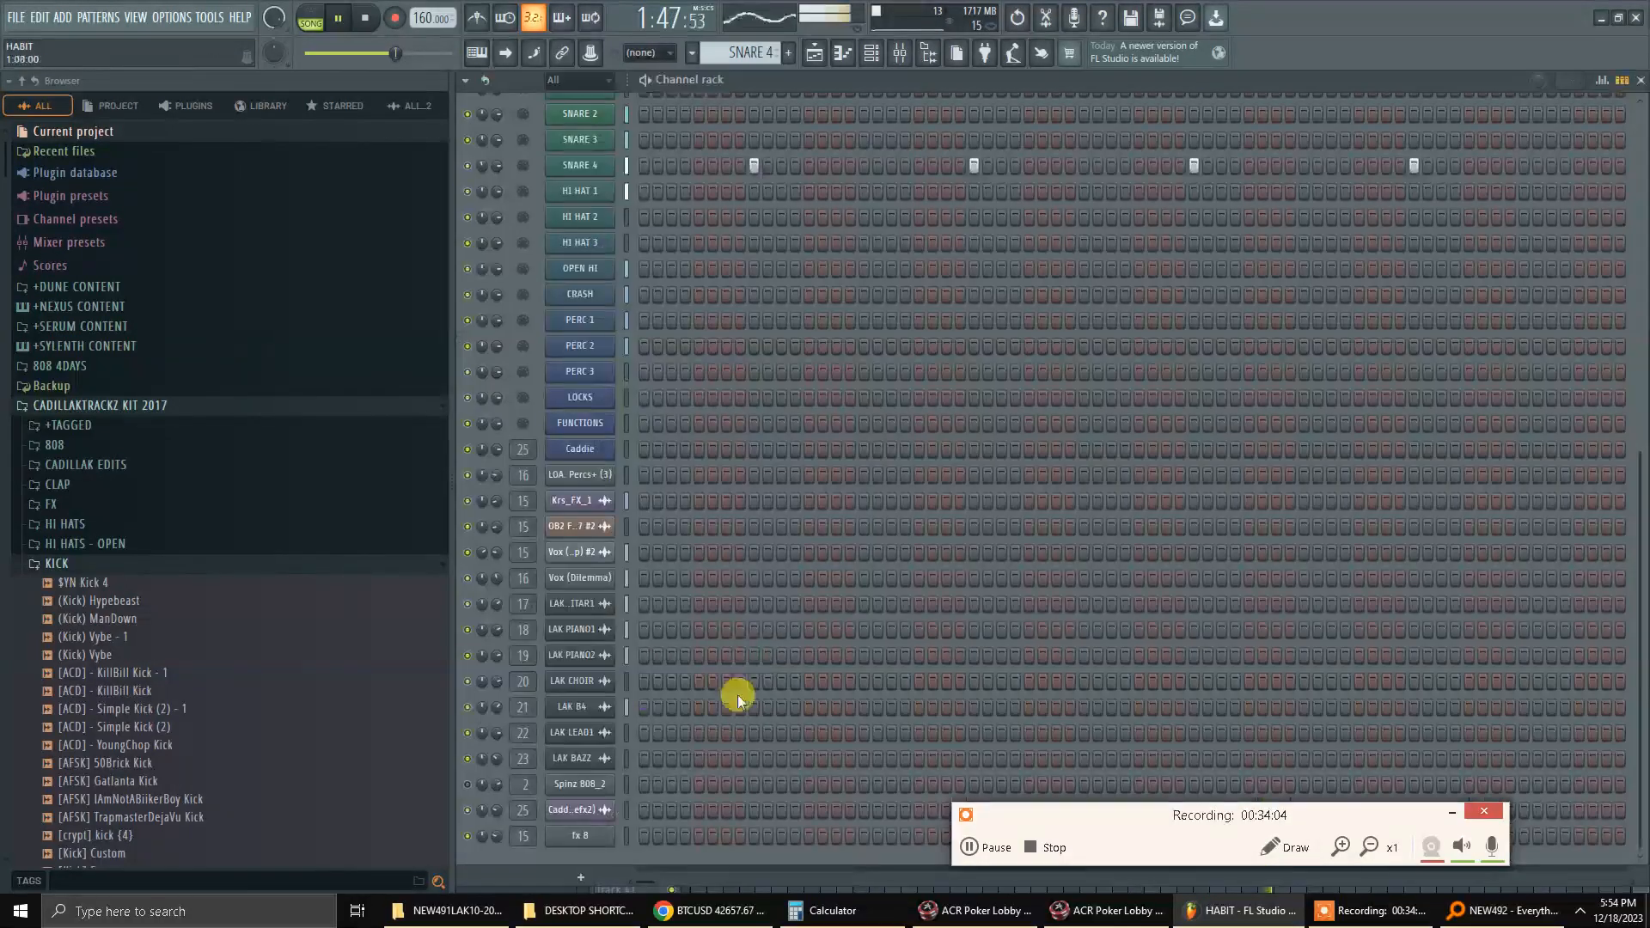
{"action": "key", "text": "space"}
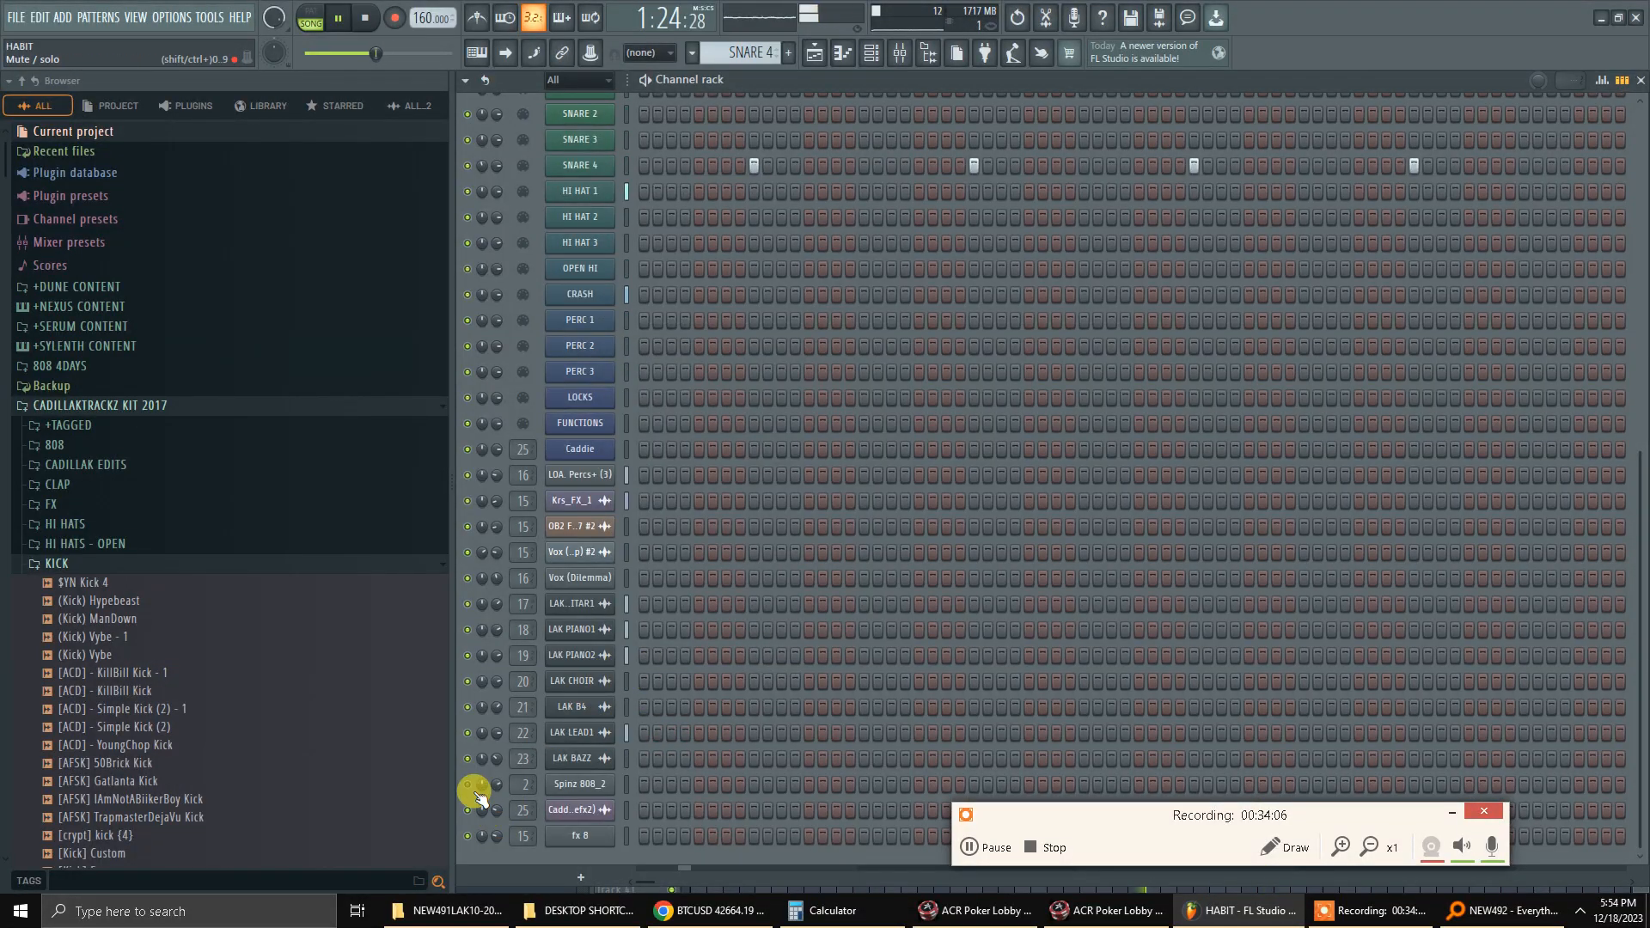
{"action": "key", "text": "space"}
Check the KICK and other drum levels against the instruments in the mixer during playback, and return to the channel rack.
{"action": "key", "text": "F9"}
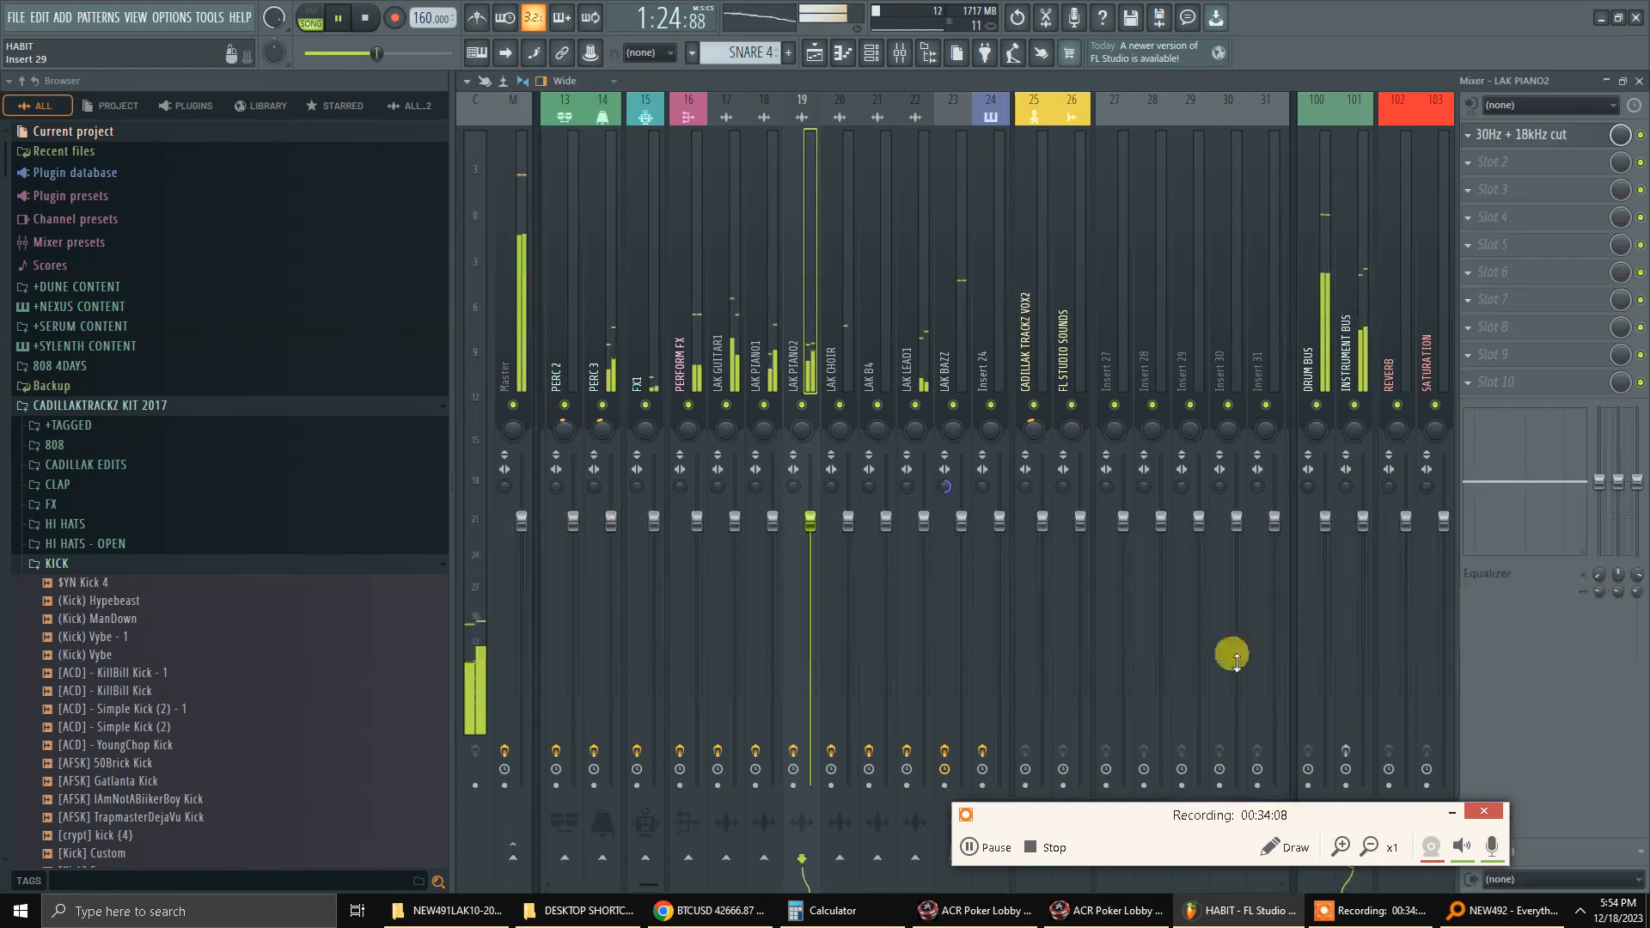
{"action": "scroll", "coordinate": [662, 292], "scroll_direction": "up", "scroll_amount": 6}
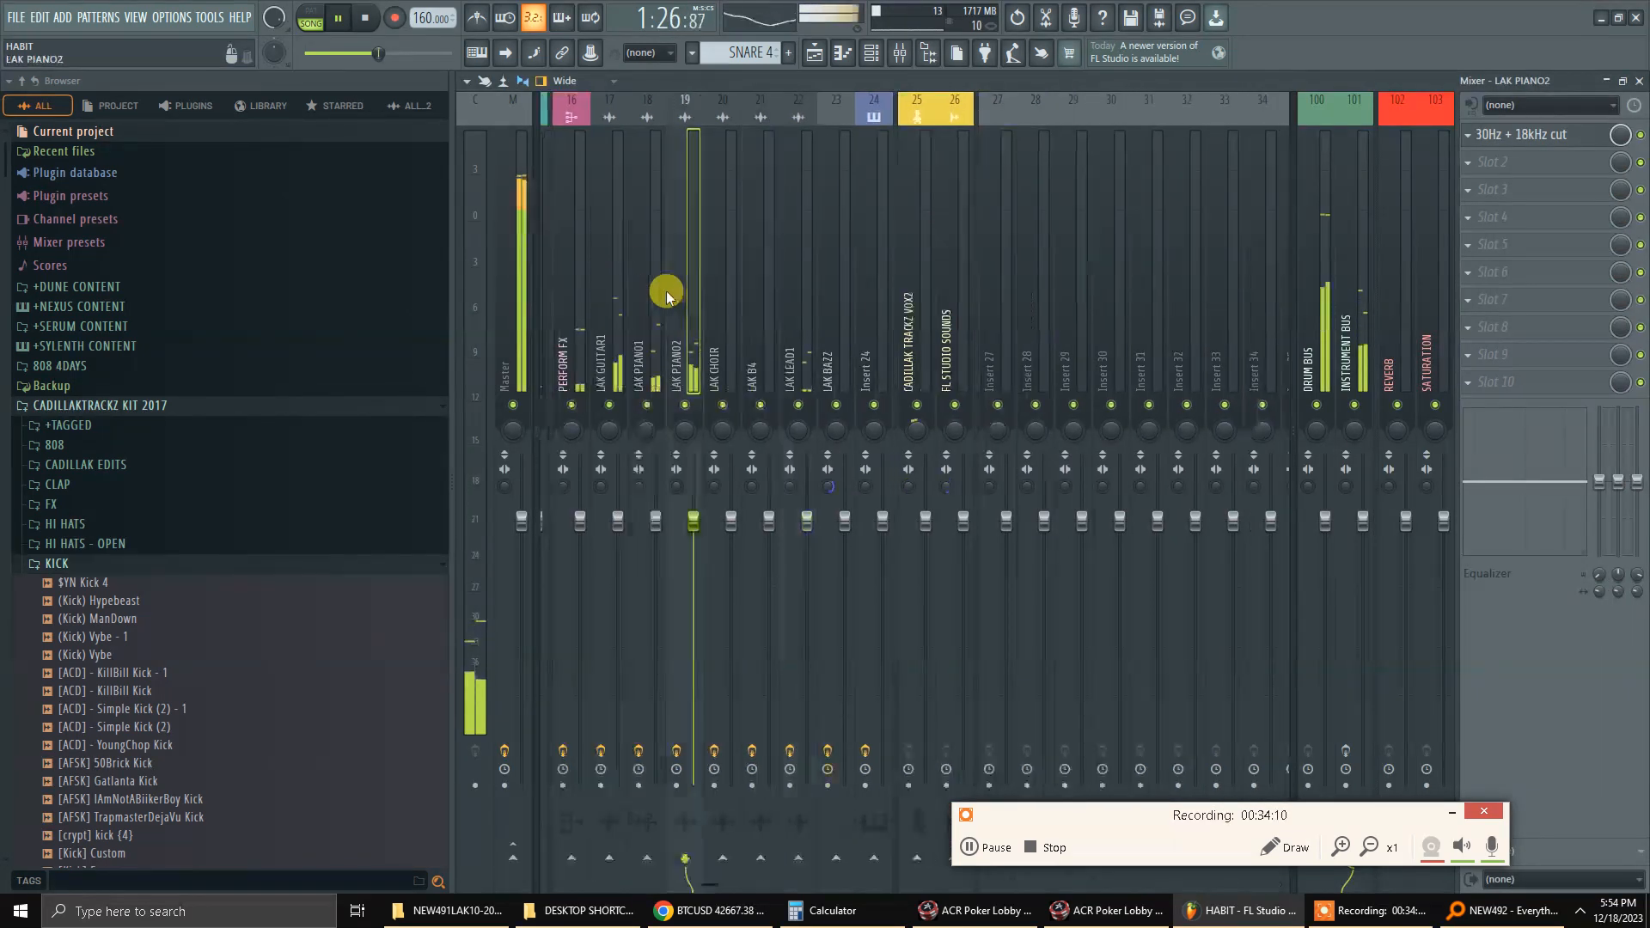
{"action": "scroll", "coordinate": [662, 295], "scroll_direction": "up", "scroll_amount": 1}
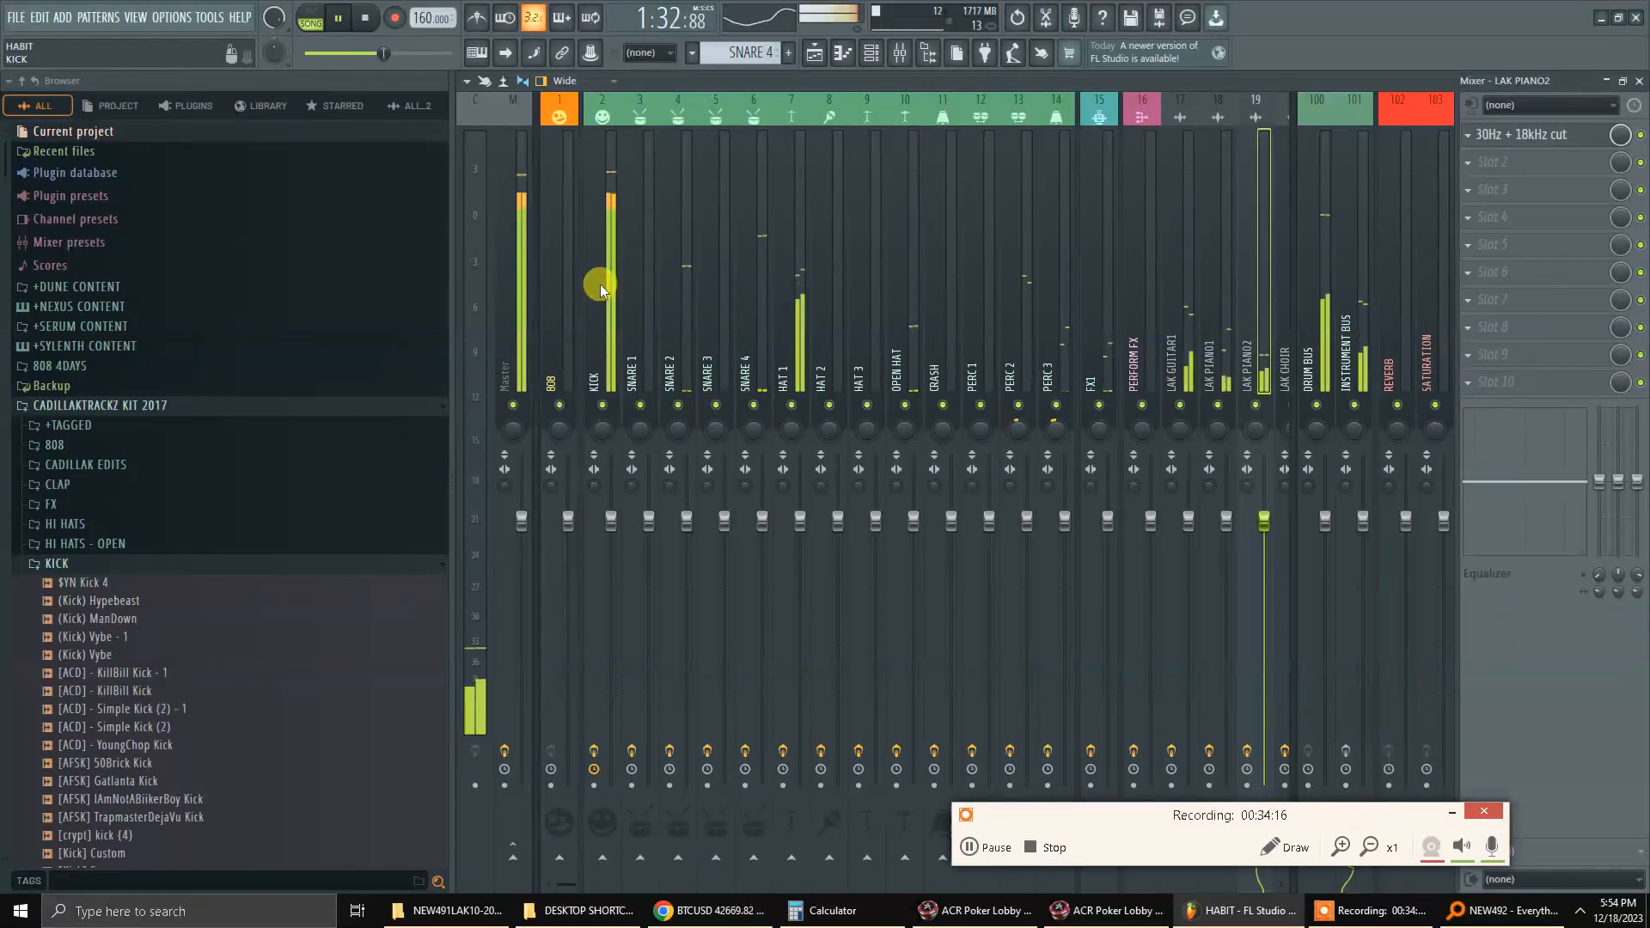
{"action": "key", "text": "F6"}
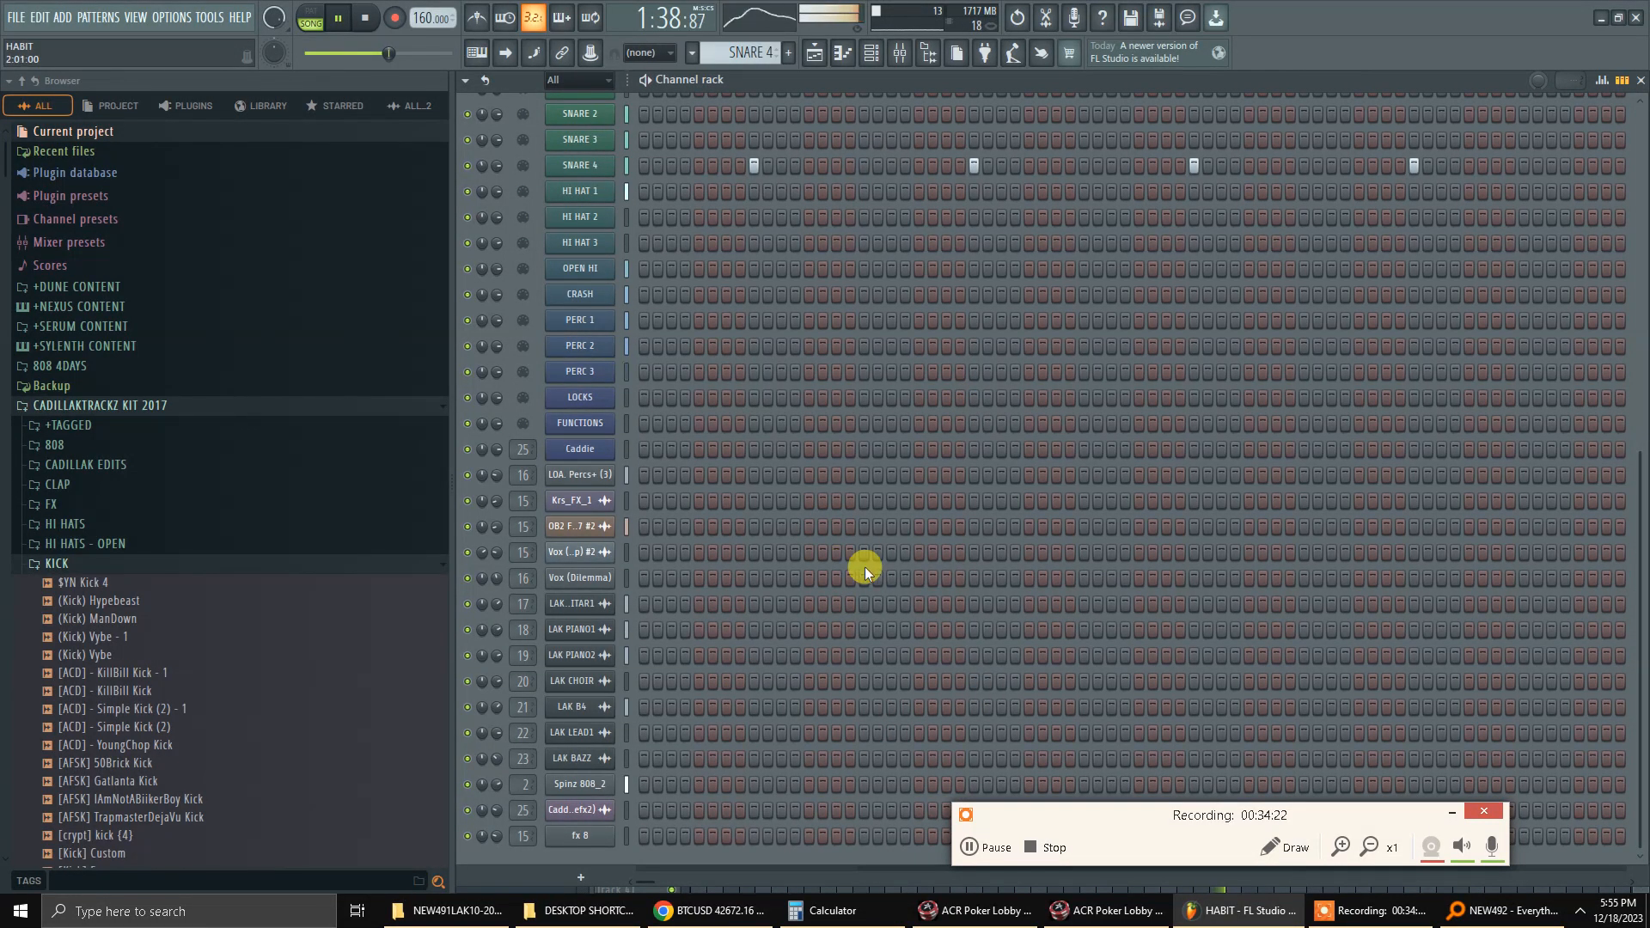
Check the drum levels across the Maschine instance's mixer, from the kick through Perc 12, during playback and close the plugin.
{"action": "key", "text": "F6"}
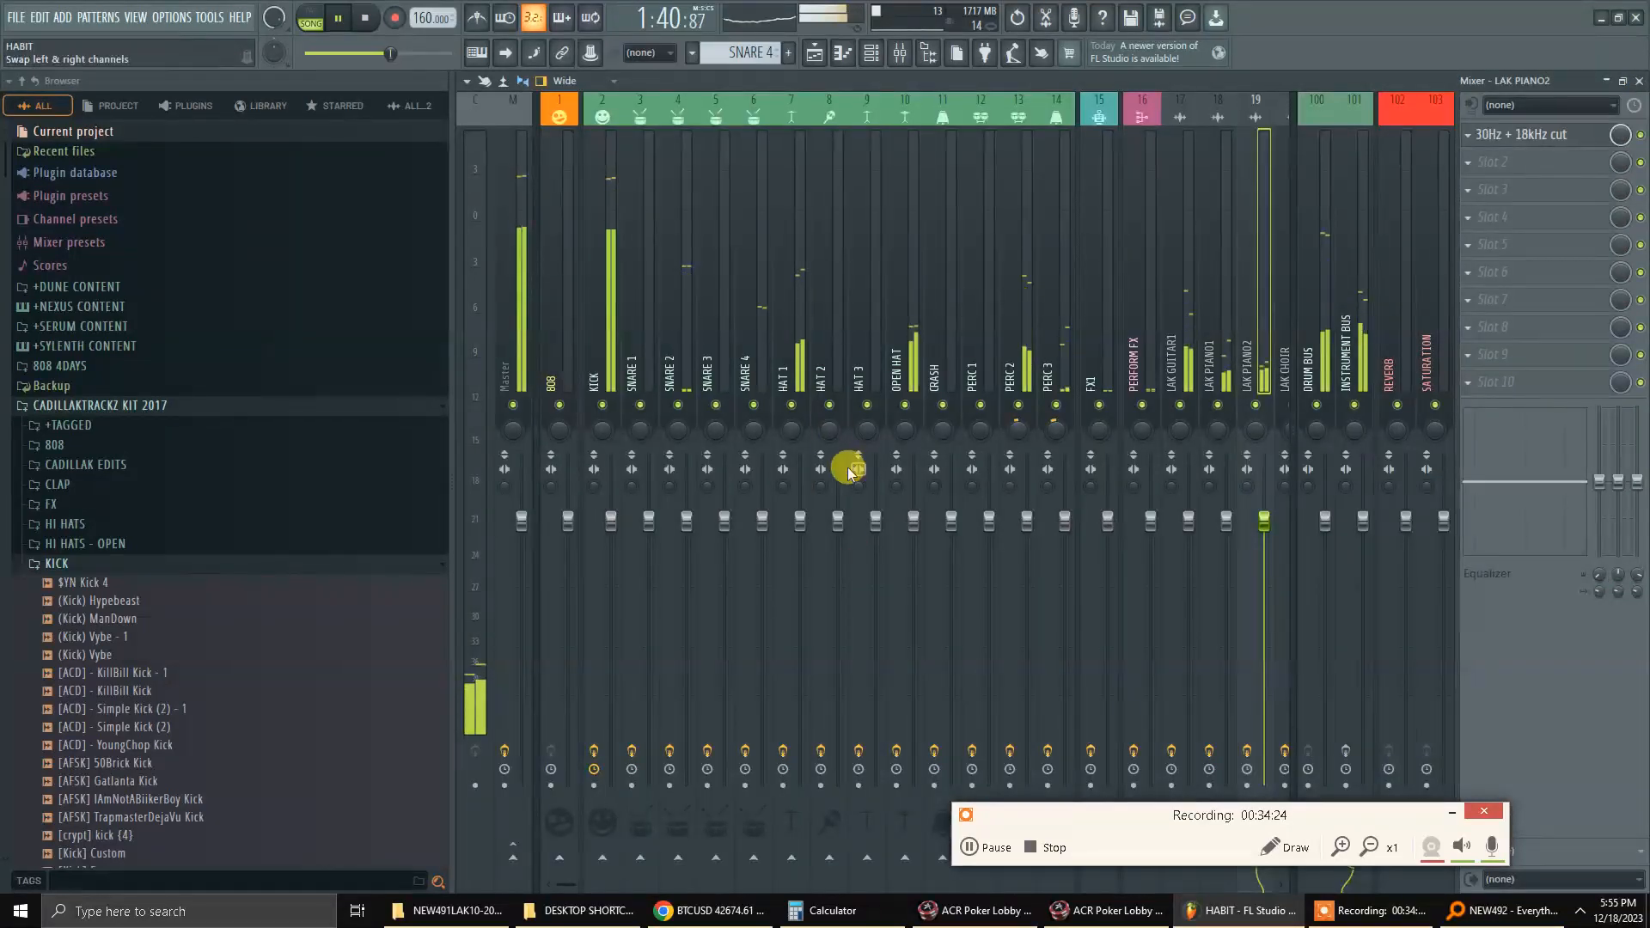
{"action": "key", "text": "F5"}
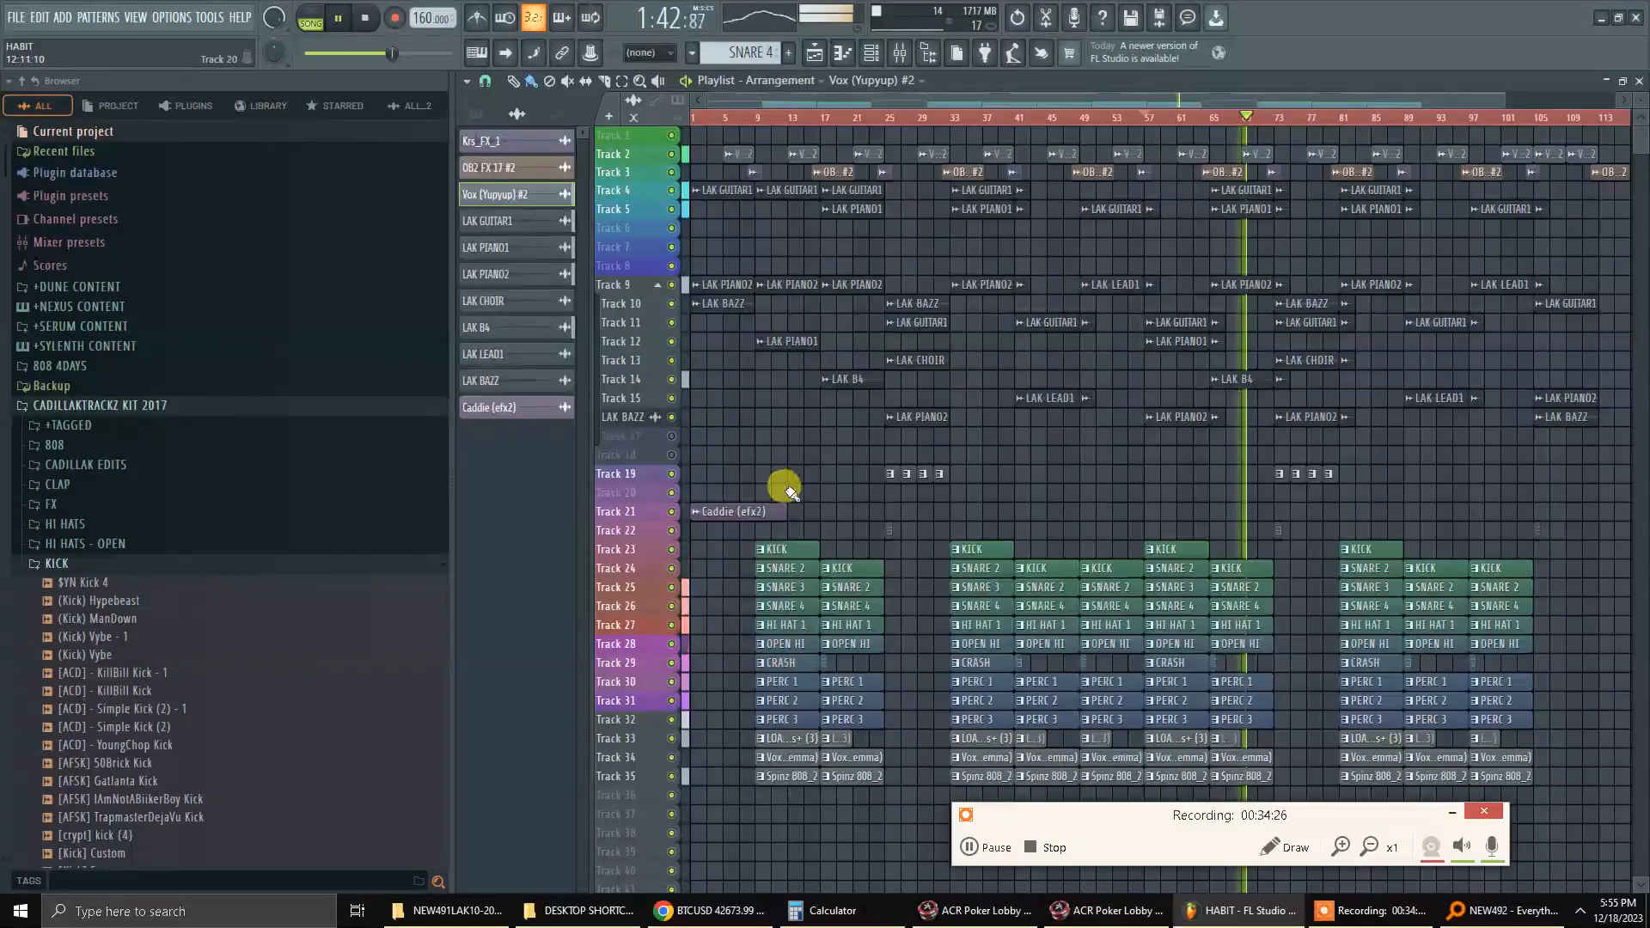
{"action": "key", "text": "F6"}
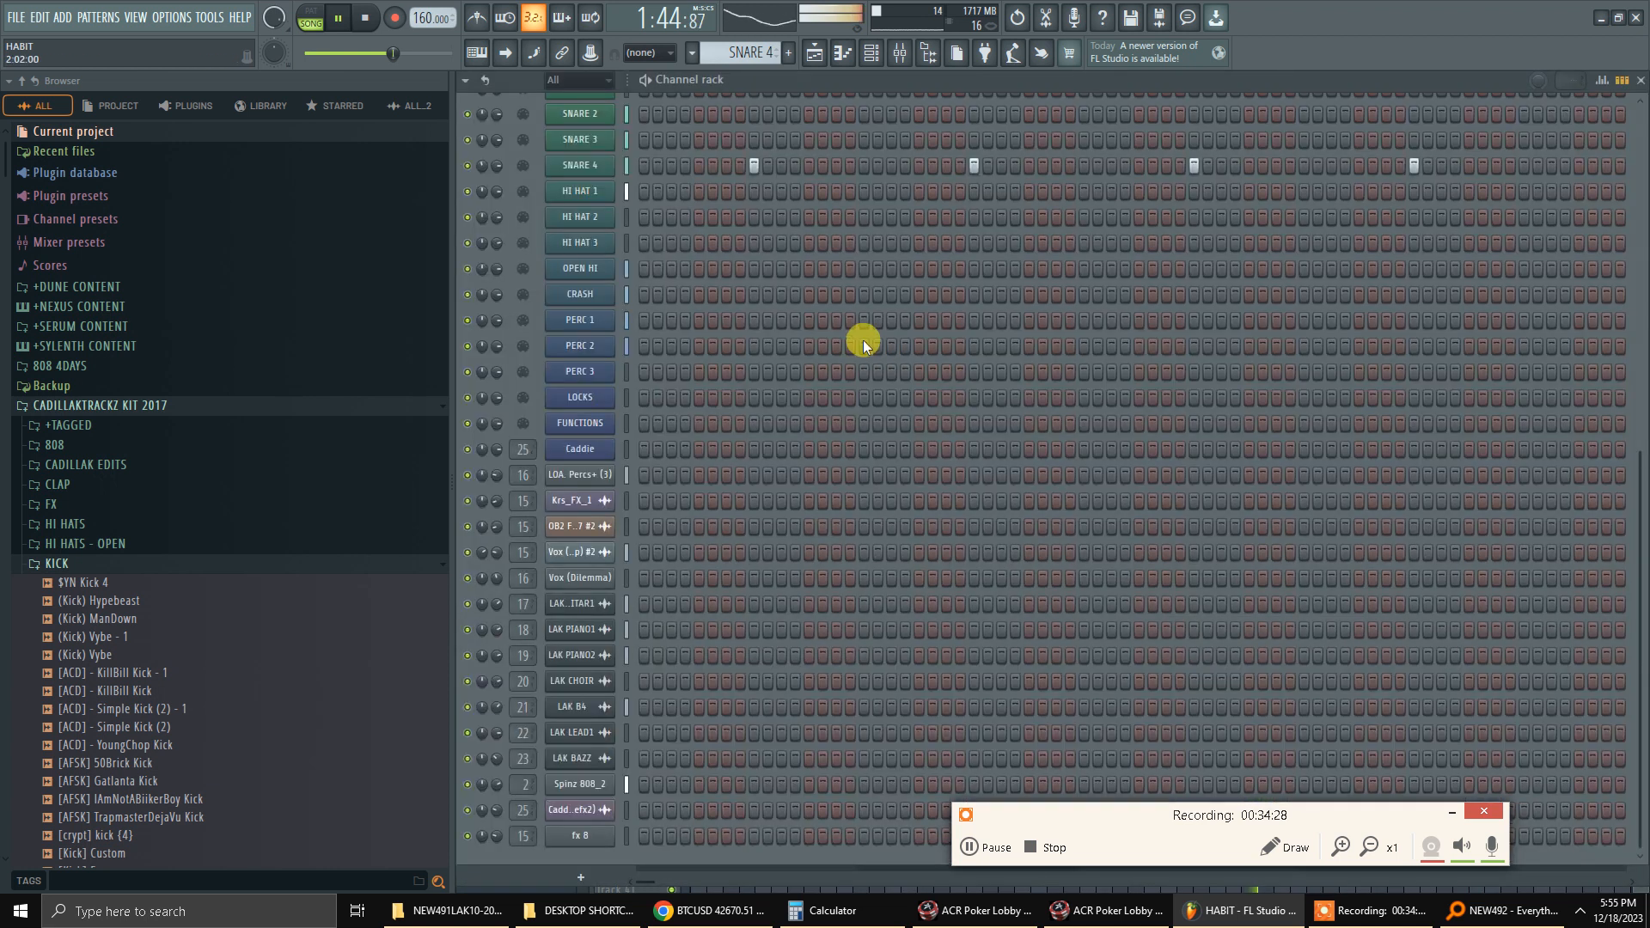
{"action": "scroll", "coordinate": [653, 277], "scroll_direction": "up", "scroll_amount": 5}
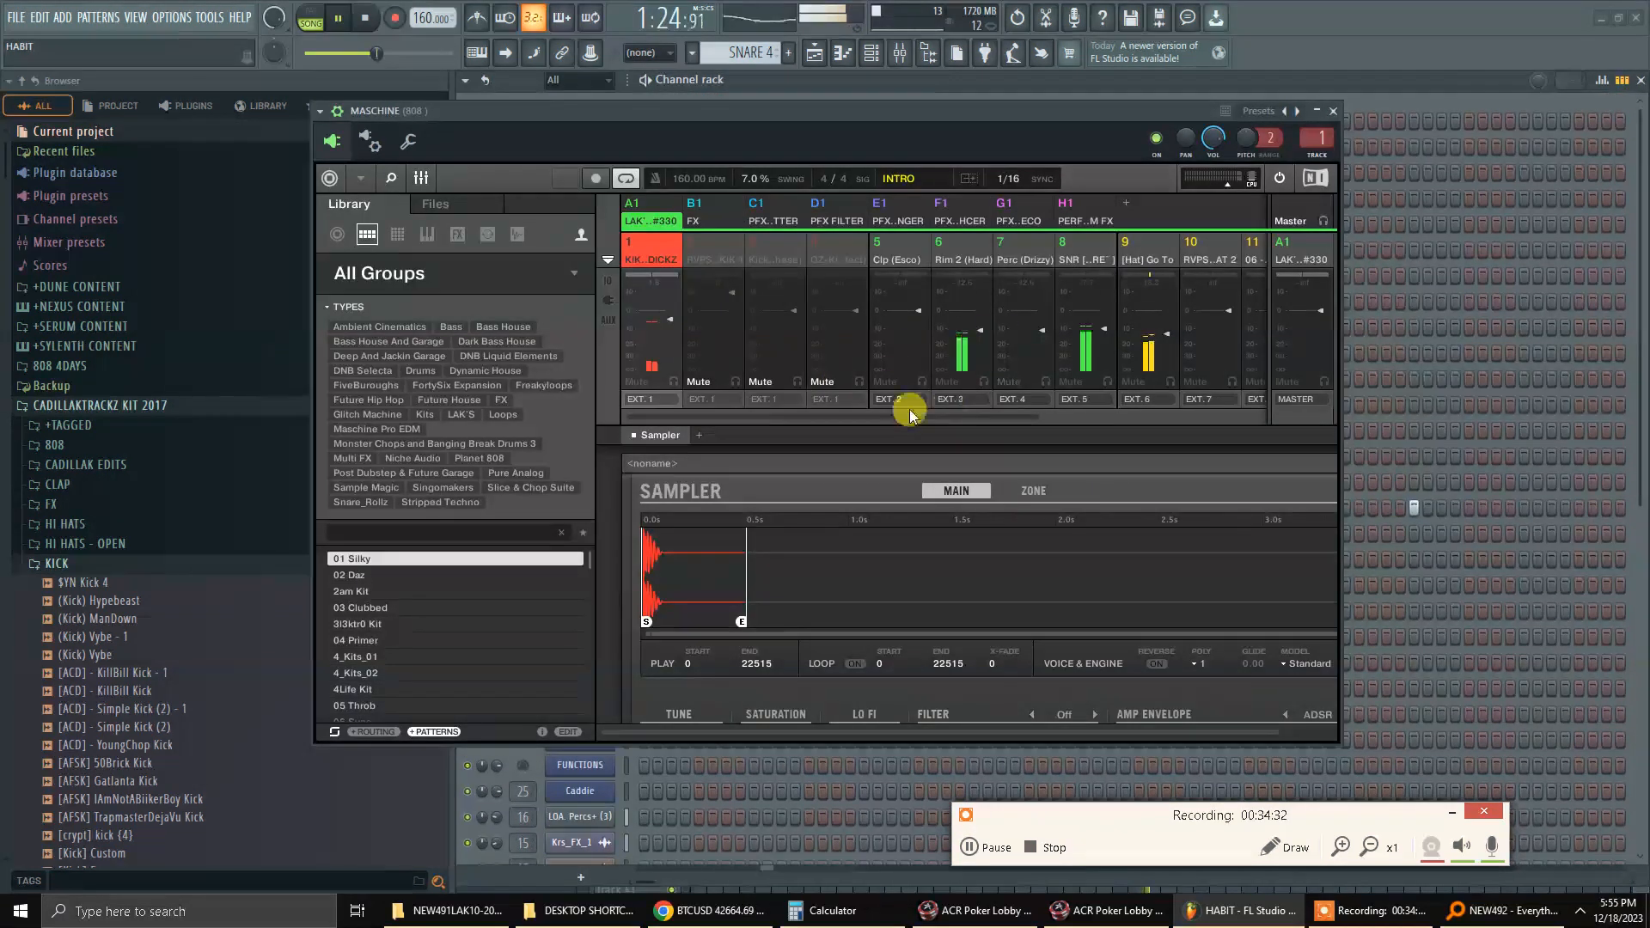
{"action": "left_click_drag", "start_coordinate": [903, 422], "coordinate": [1236, 412]}
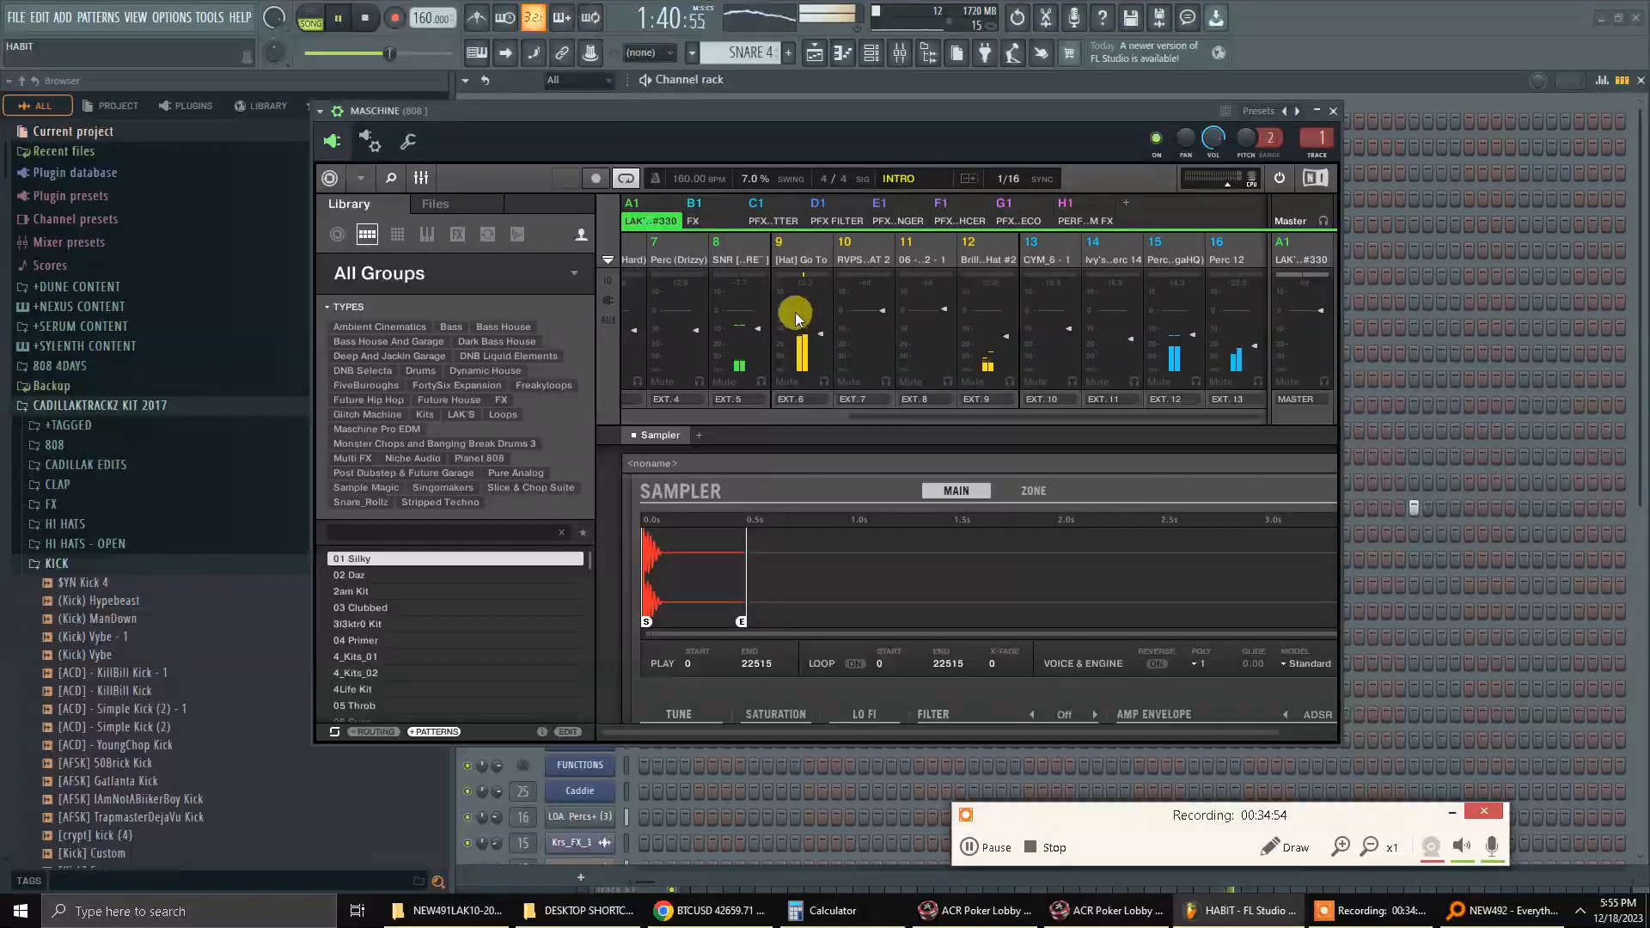
{"action": "key", "text": "space"}
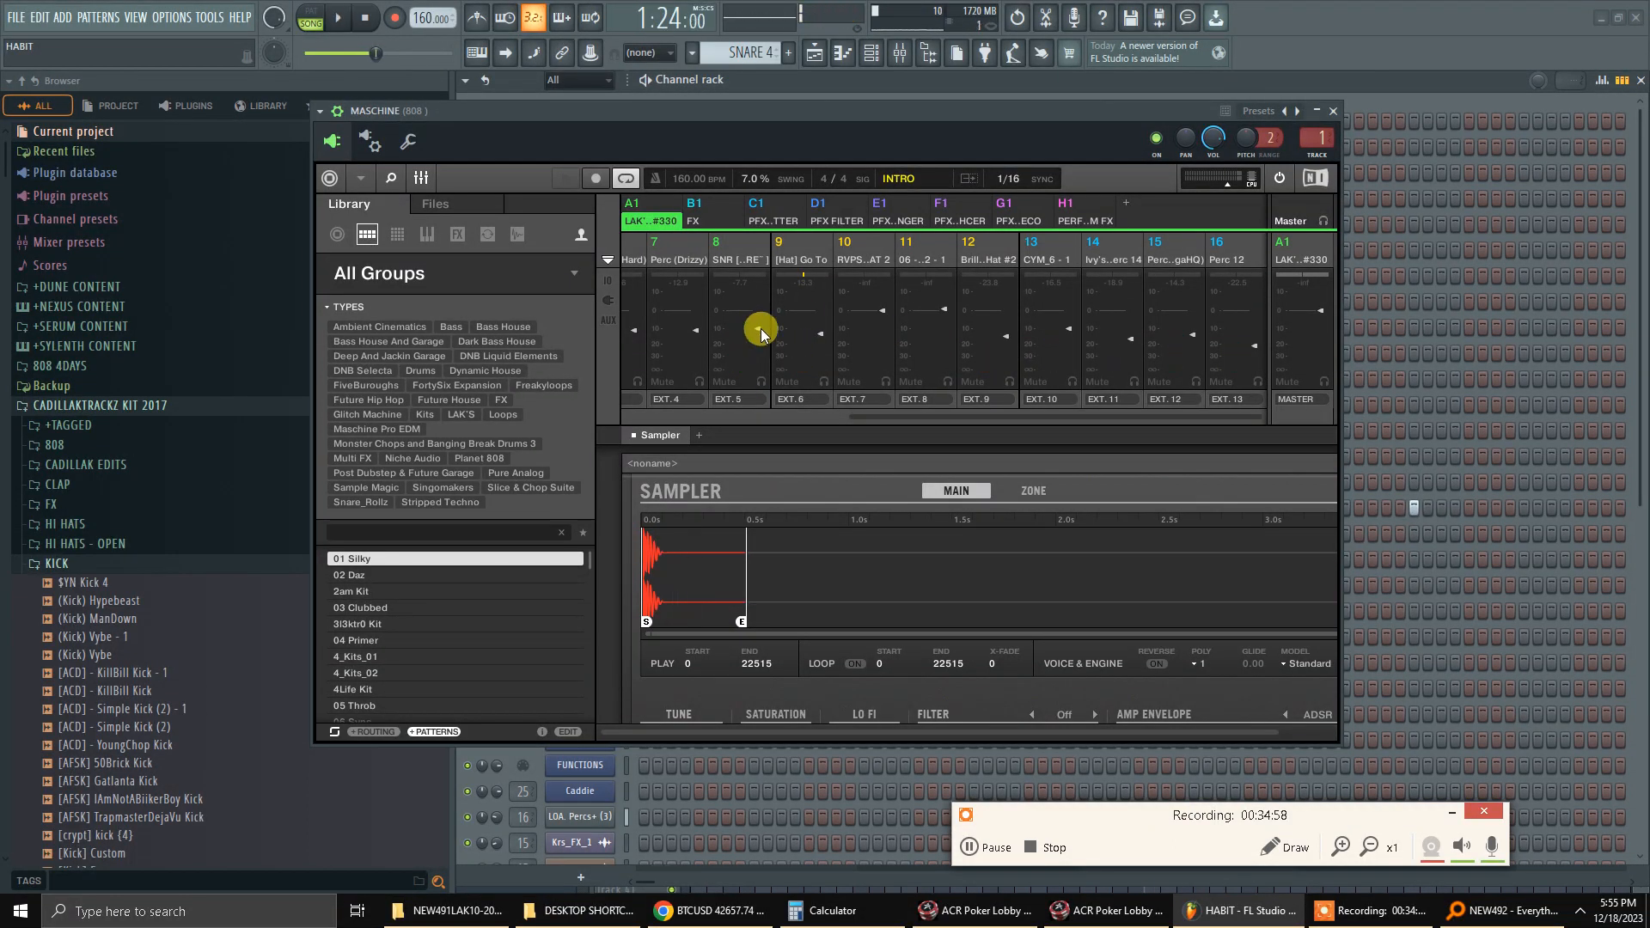
{"action": "key", "text": "space"}
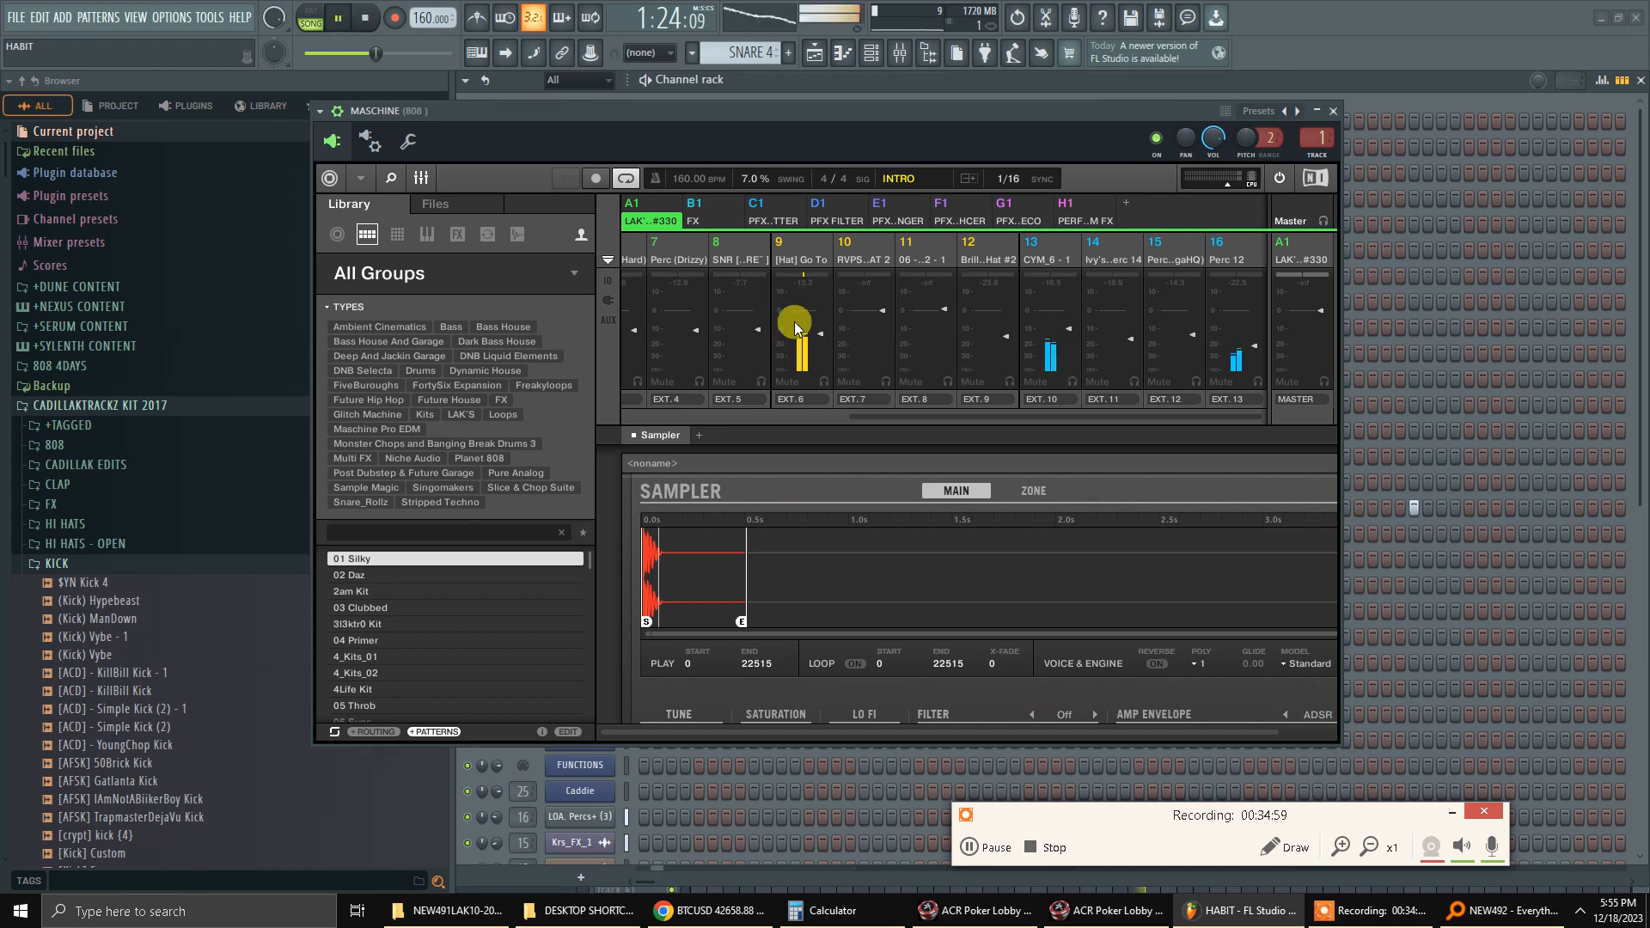
{"action": "left_click", "coordinate": [1335, 111]}
Check the track levels in the mixer during playback, return to the lower channel rack tracks, and restart the song.
{"action": "key", "text": "F9"}
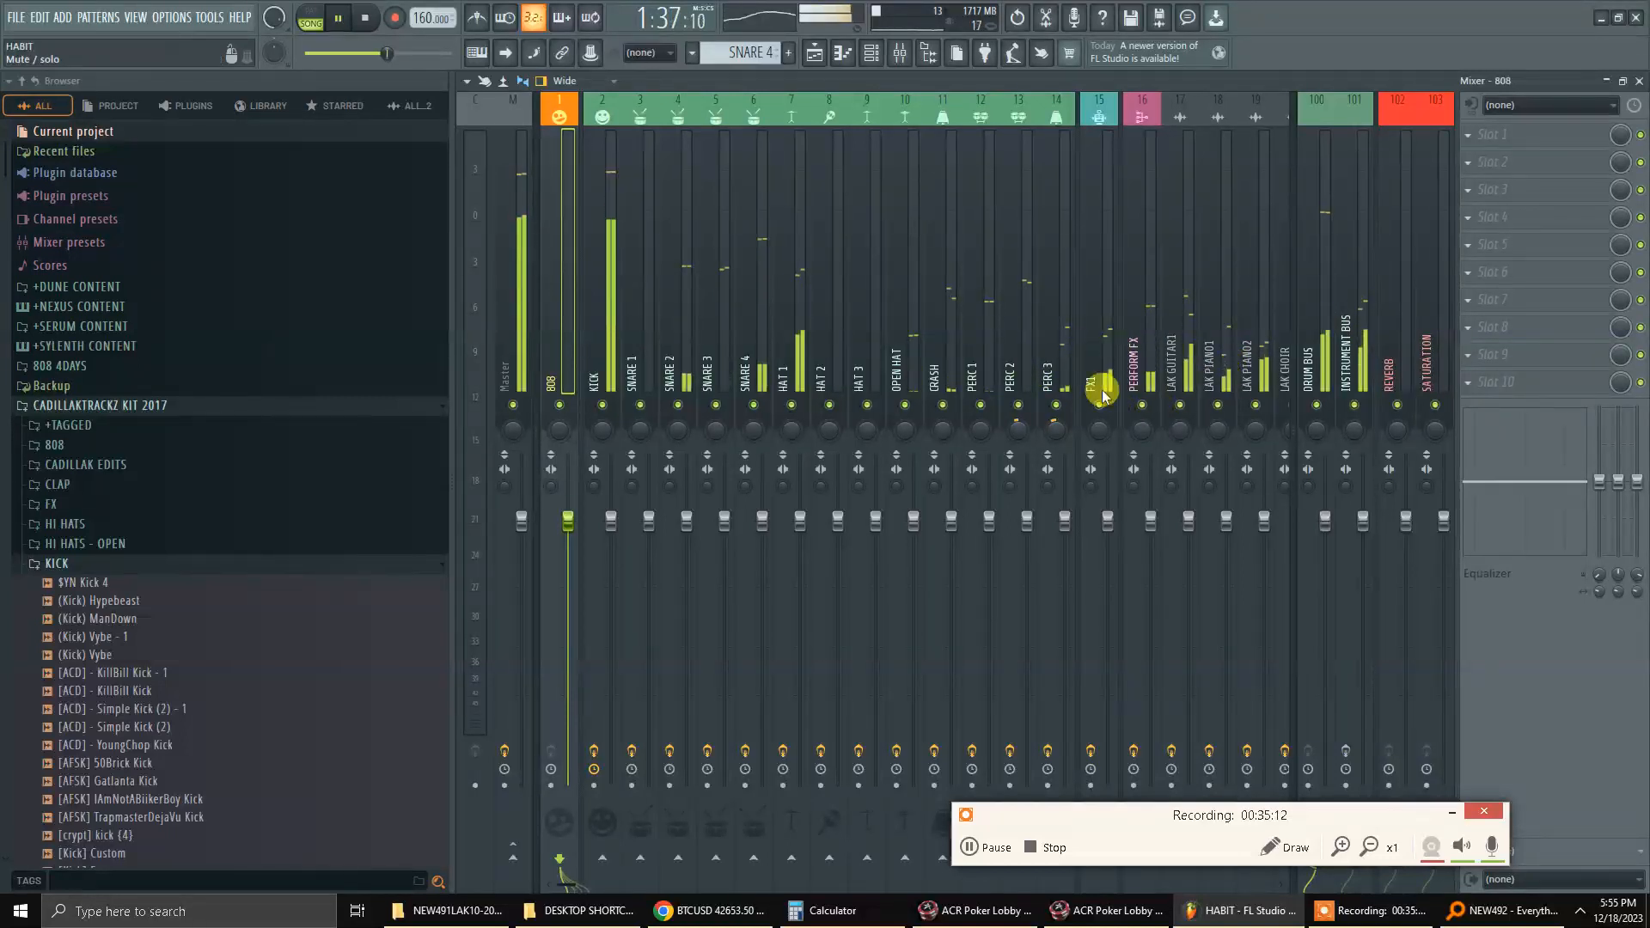
{"action": "key", "text": "F6"}
{"action": "scroll", "coordinate": [765, 678], "scroll_direction": "down", "scroll_amount": 4}
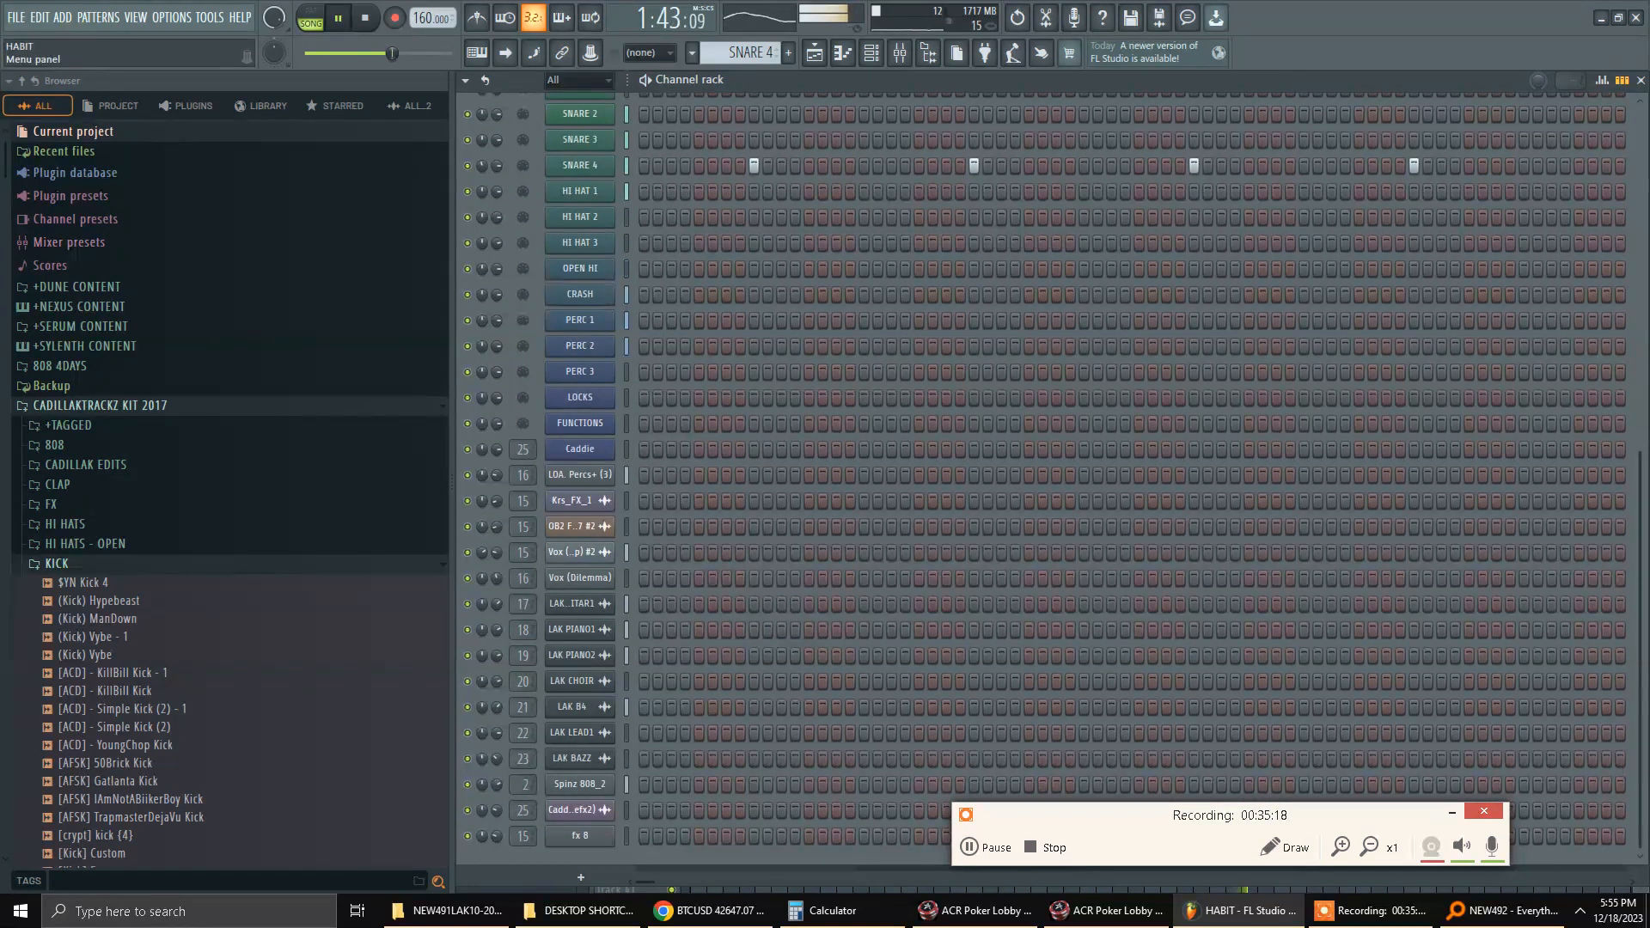
{"action": "key", "text": "space"}
{"action": "key", "text": "space"}
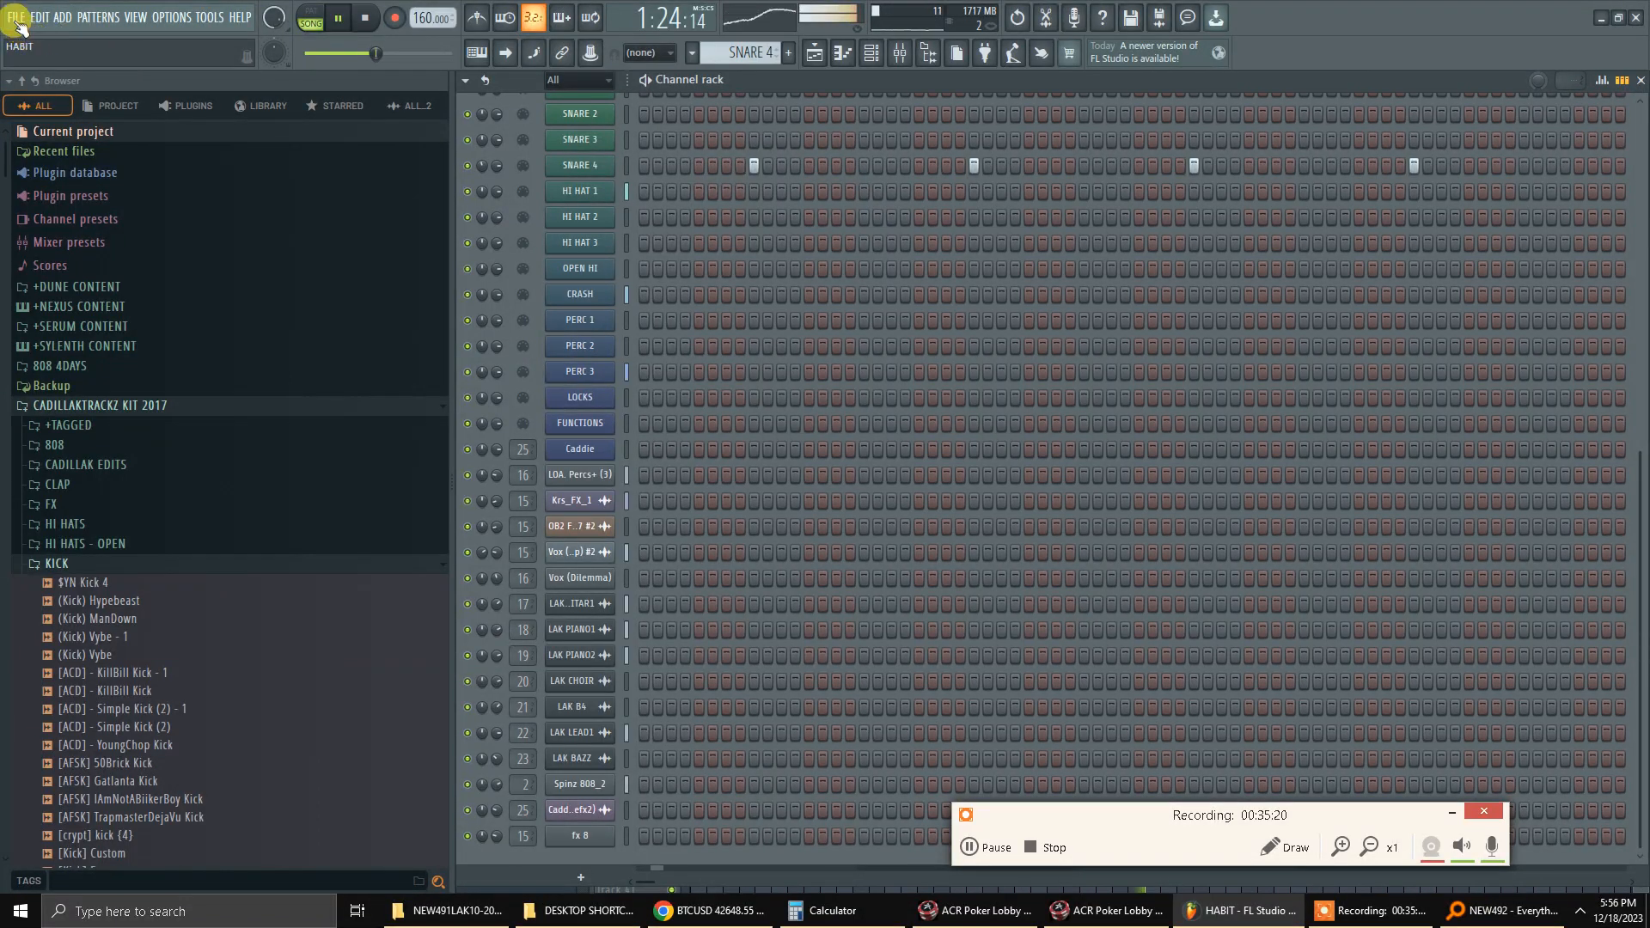
Dismiss the Save As dialog and save the project.
{"action": "left_click", "coordinate": [12, 19]}
{"action": "left_click", "coordinate": [48, 117]}
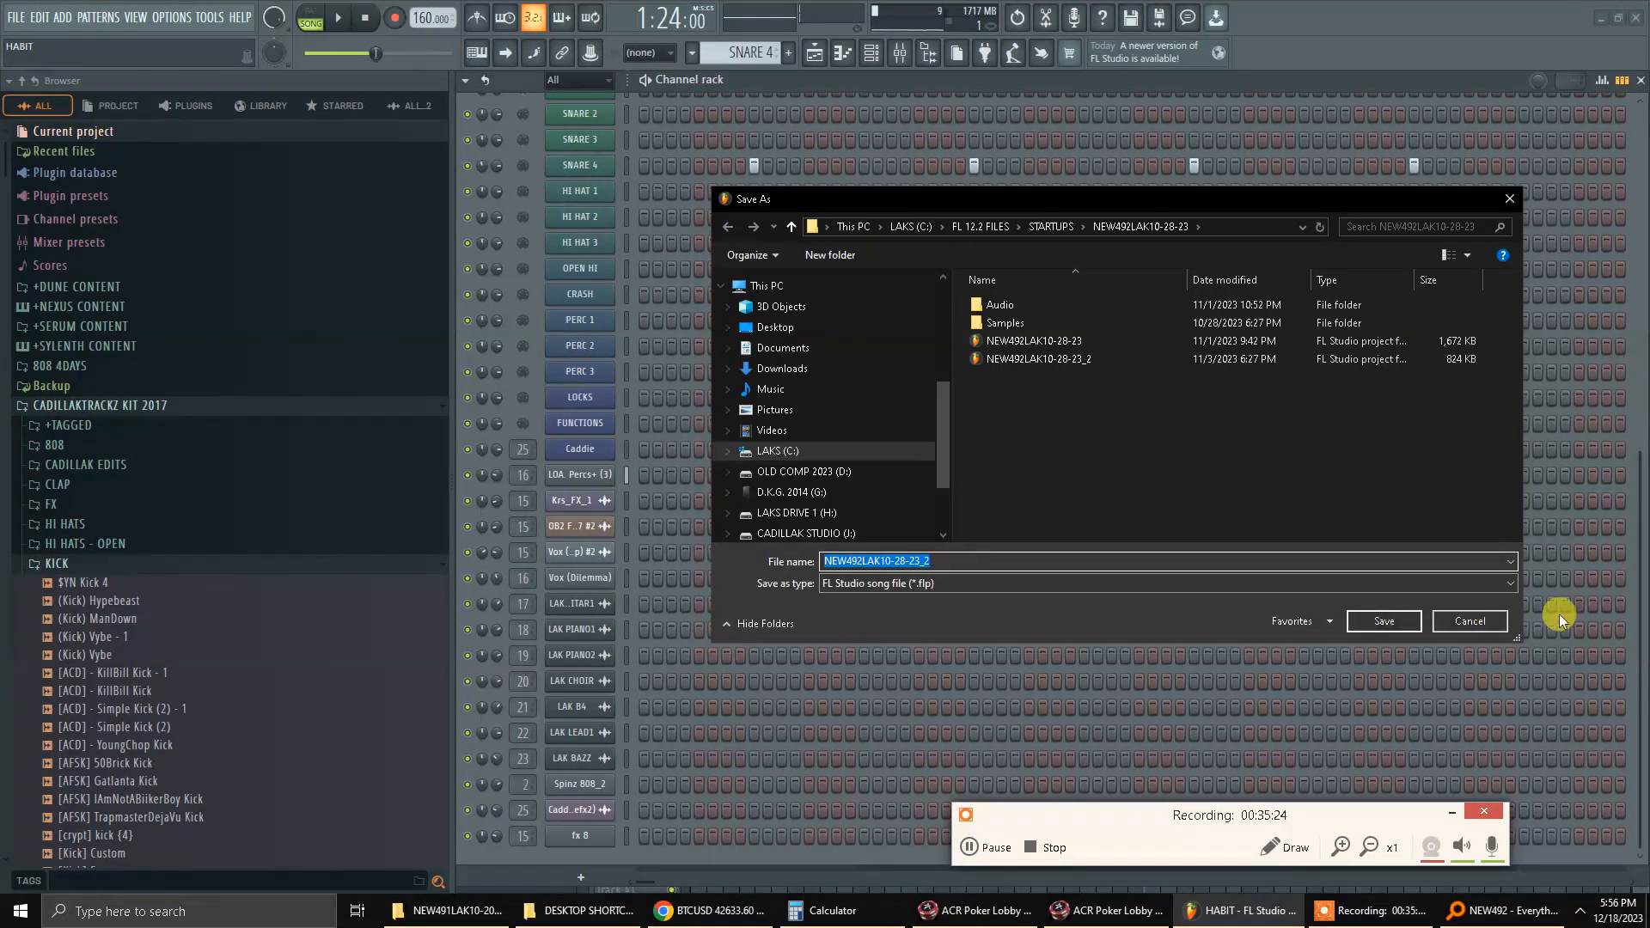
{"action": "left_click", "coordinate": [1475, 624]}
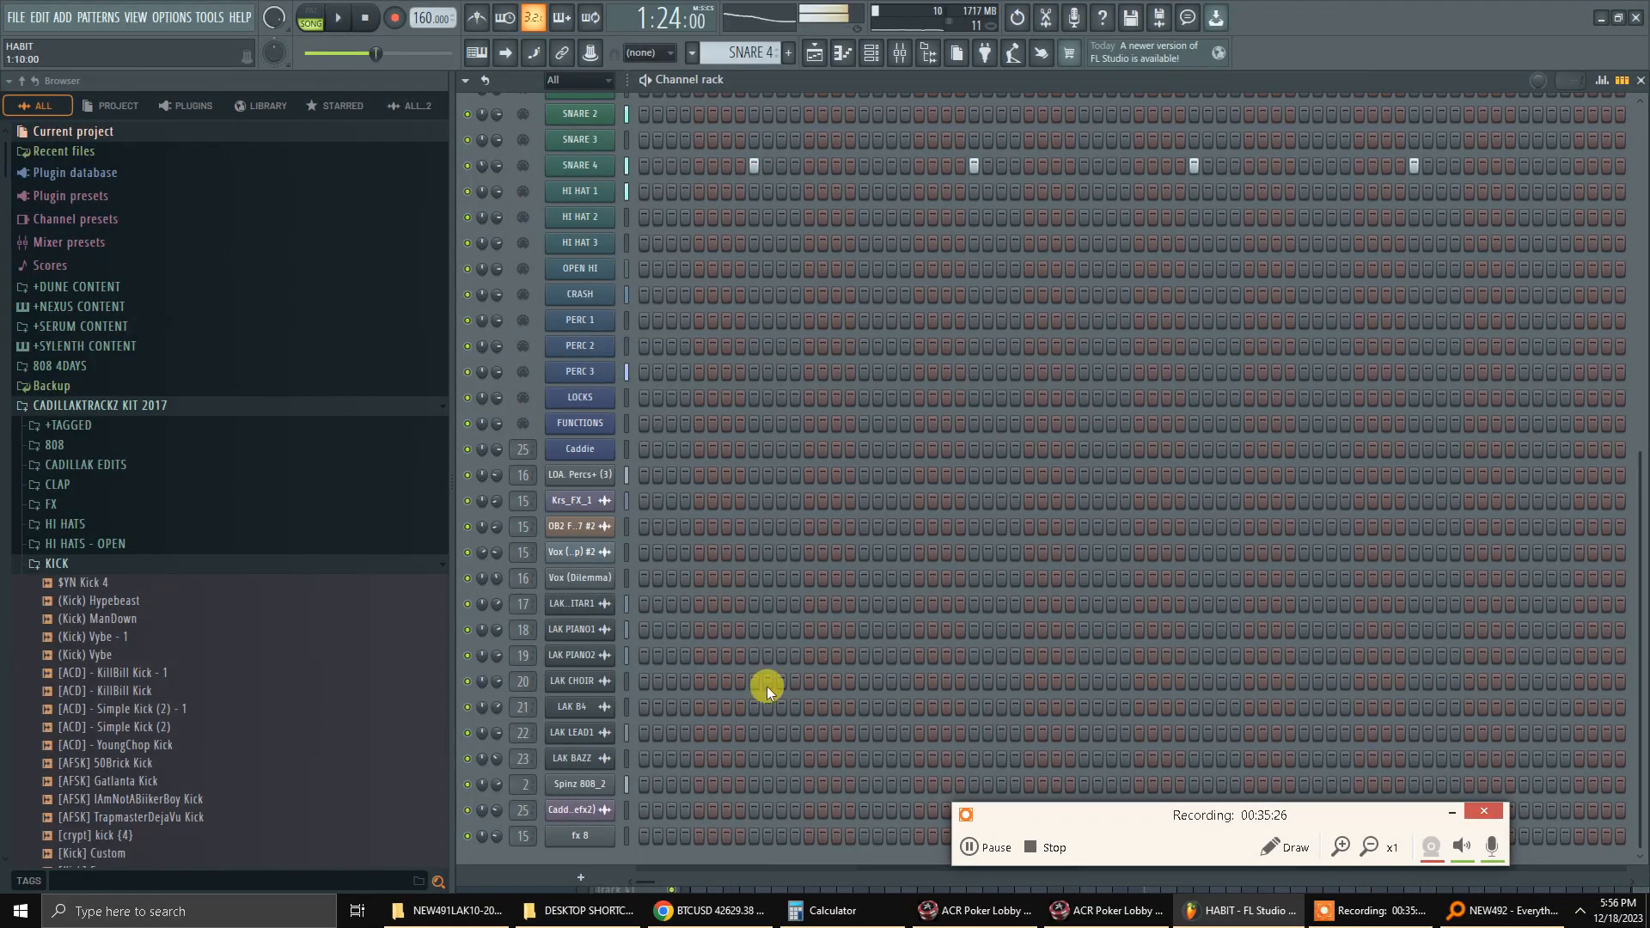
{"action": "left_click", "coordinate": [21, 24]}
{"action": "left_click", "coordinate": [58, 127]}
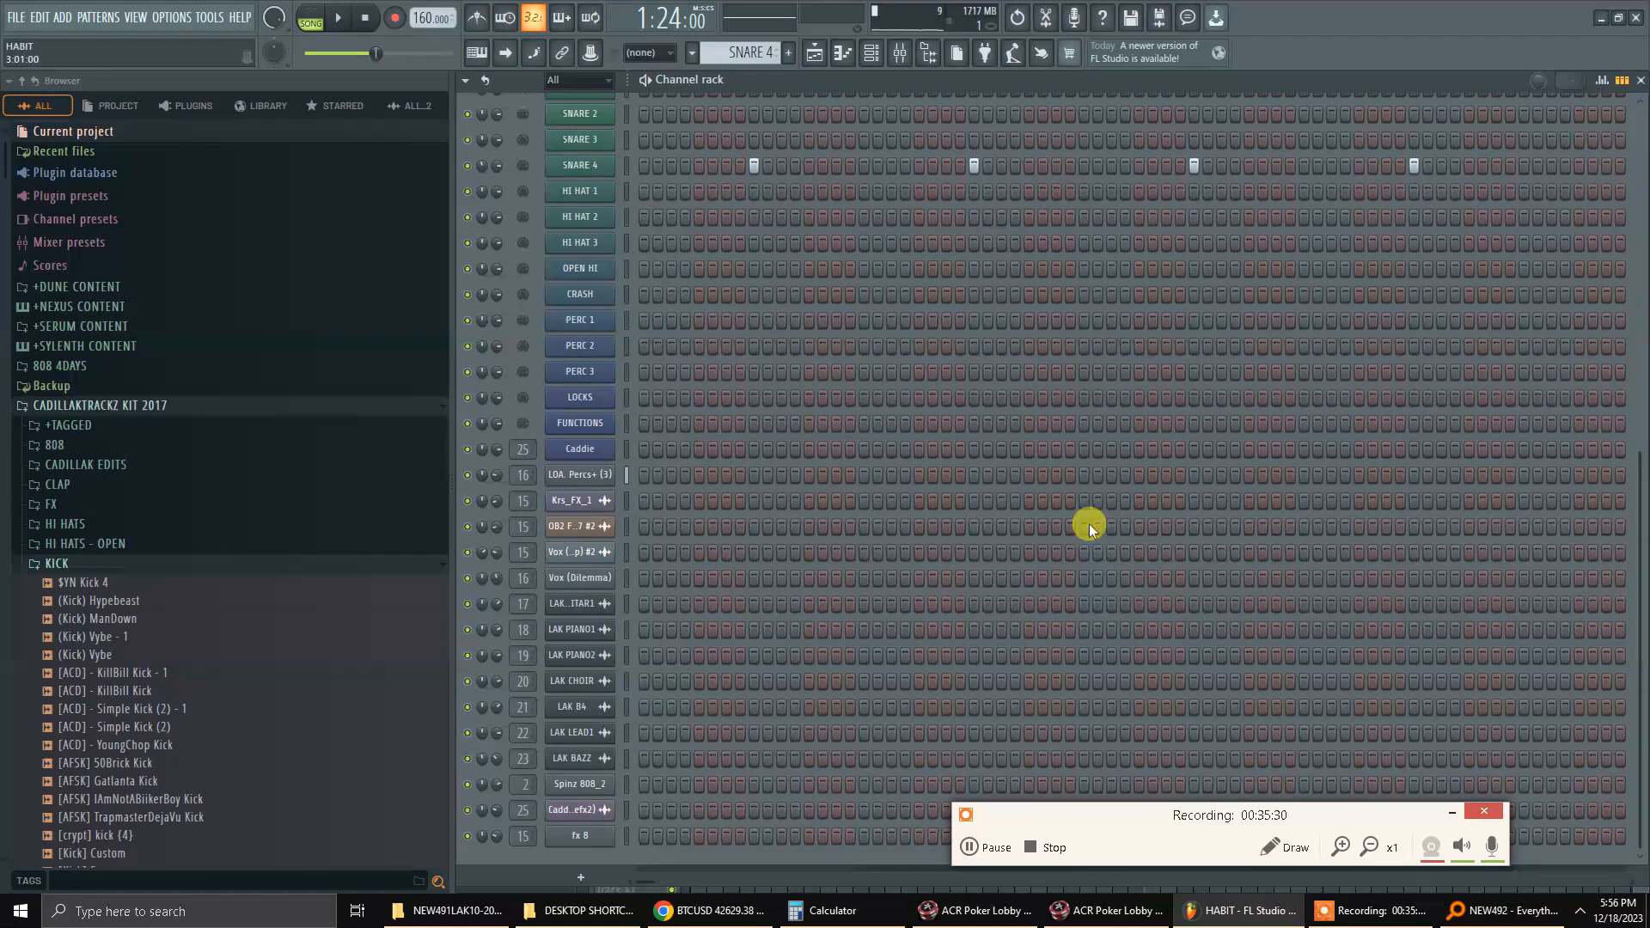
Start playback, look over the Krs_FX_1 audio clip's channel settings, and show its FX1 track in the mixer.
{"action": "key", "text": "space"}
{"action": "left_click", "coordinate": [578, 503]}
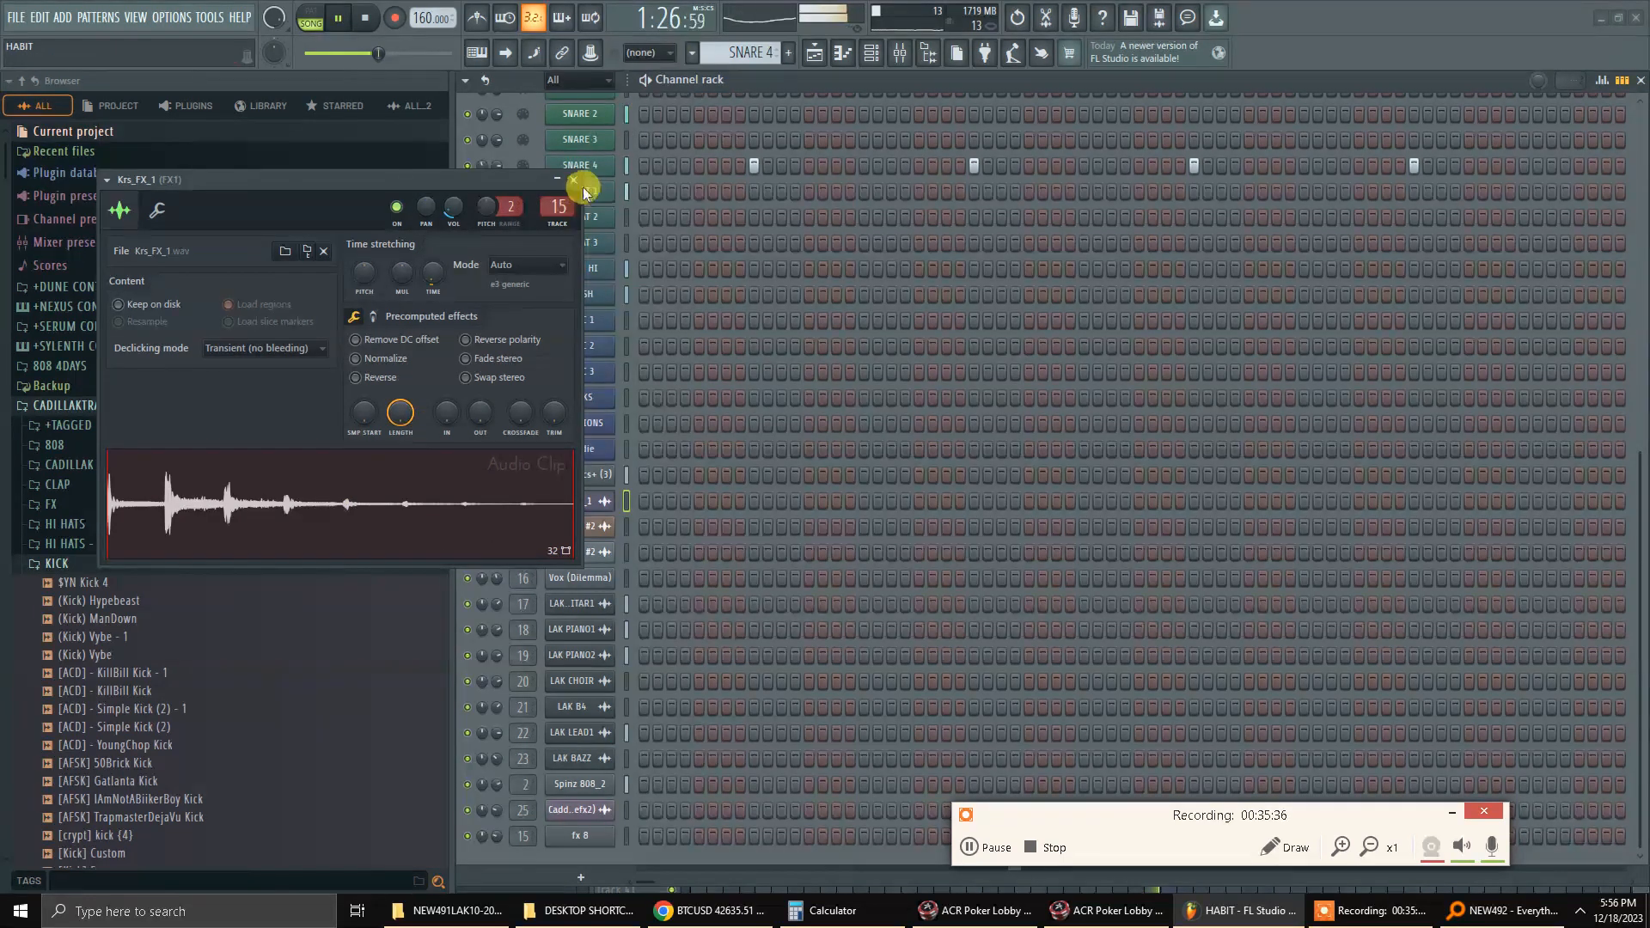
{"action": "left_click", "coordinate": [574, 180]}
{"action": "key", "text": "F9"}
Solo the KICK track during playback to judge it, restore the full mix, and stop the song.
{"action": "scroll", "coordinate": [880, 274], "scroll_direction": "up", "scroll_amount": 3}
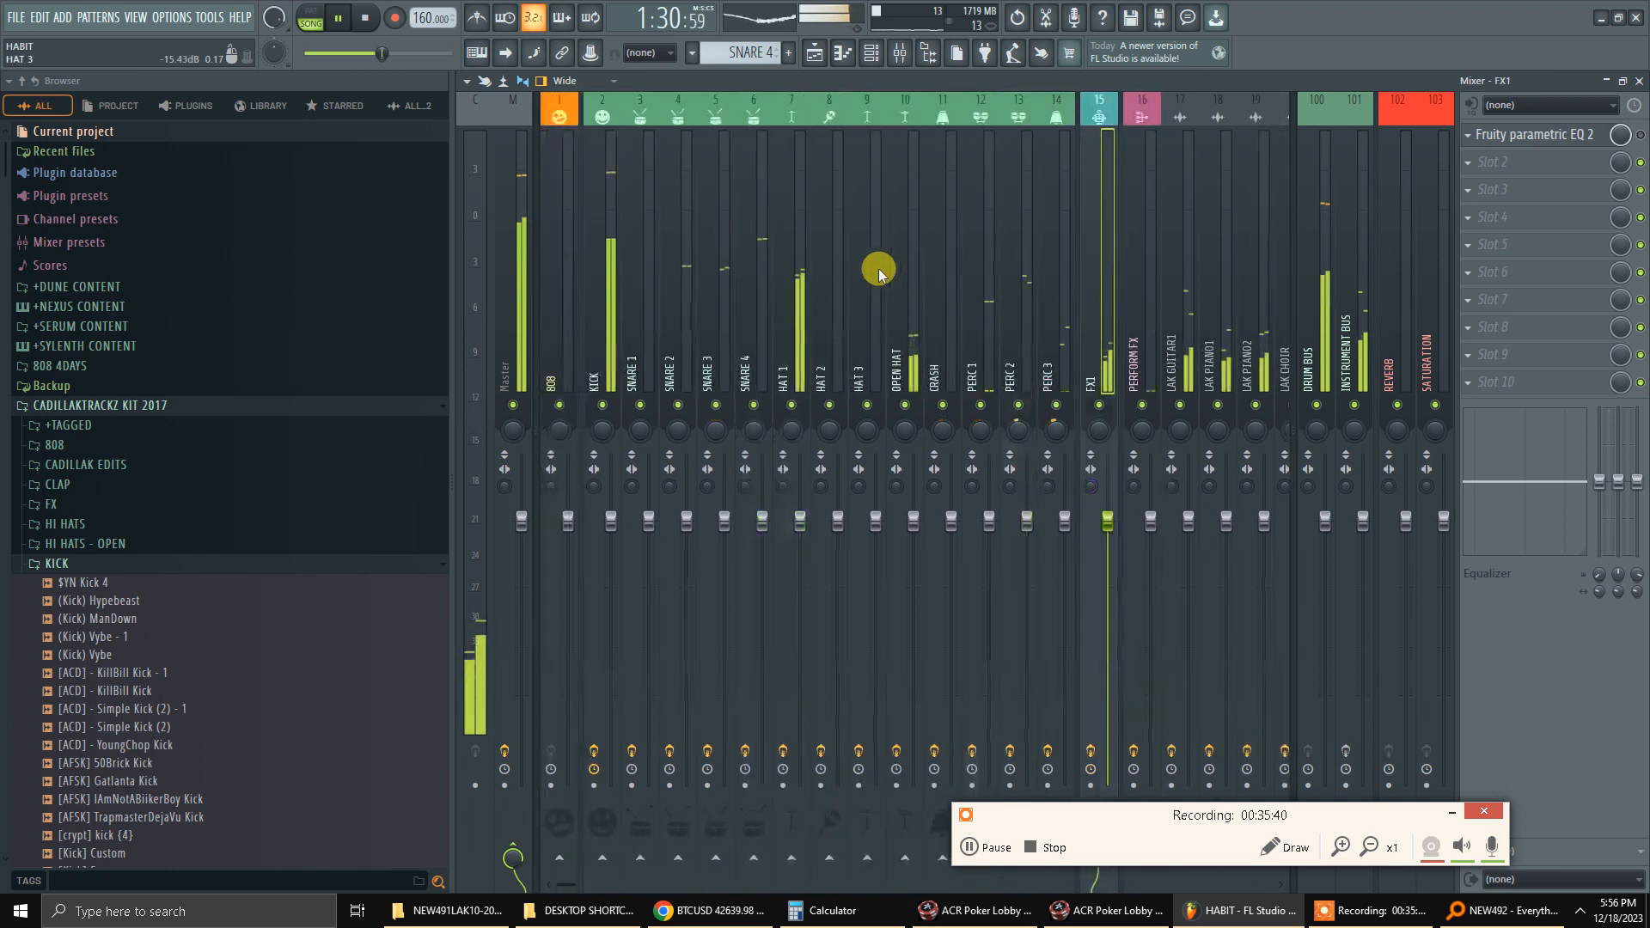
{"action": "scroll", "coordinate": [875, 258], "scroll_direction": "down", "scroll_amount": 5}
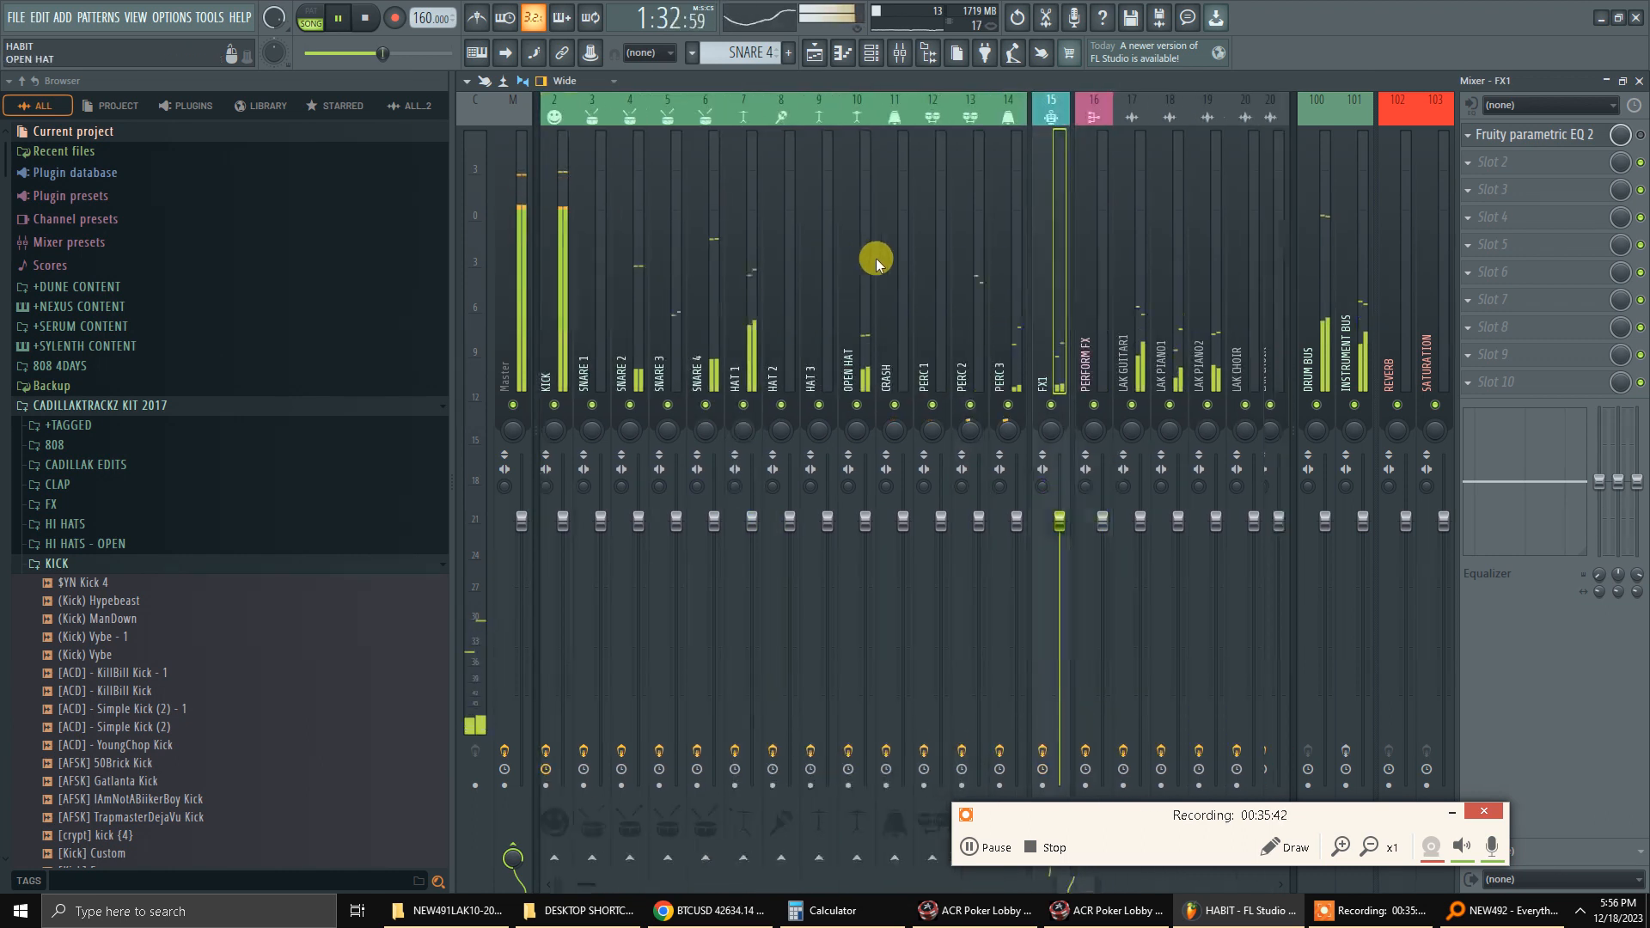
{"action": "scroll", "coordinate": [887, 260], "scroll_direction": "up", "scroll_amount": 5}
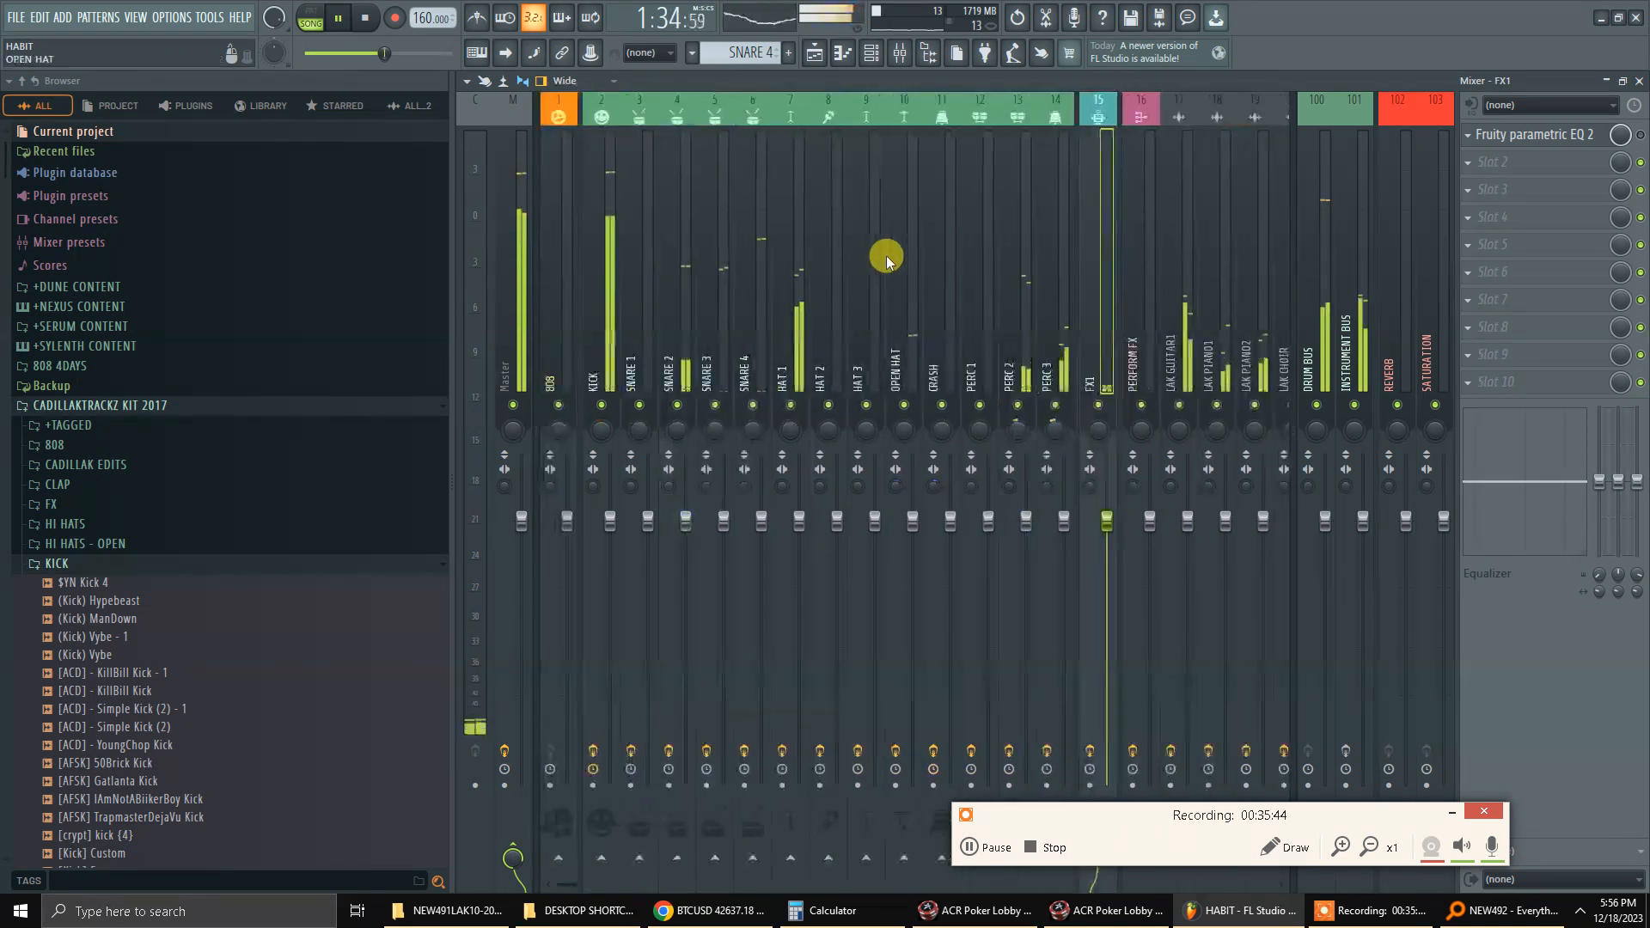
{"action": "right_click", "coordinate": [602, 400]}
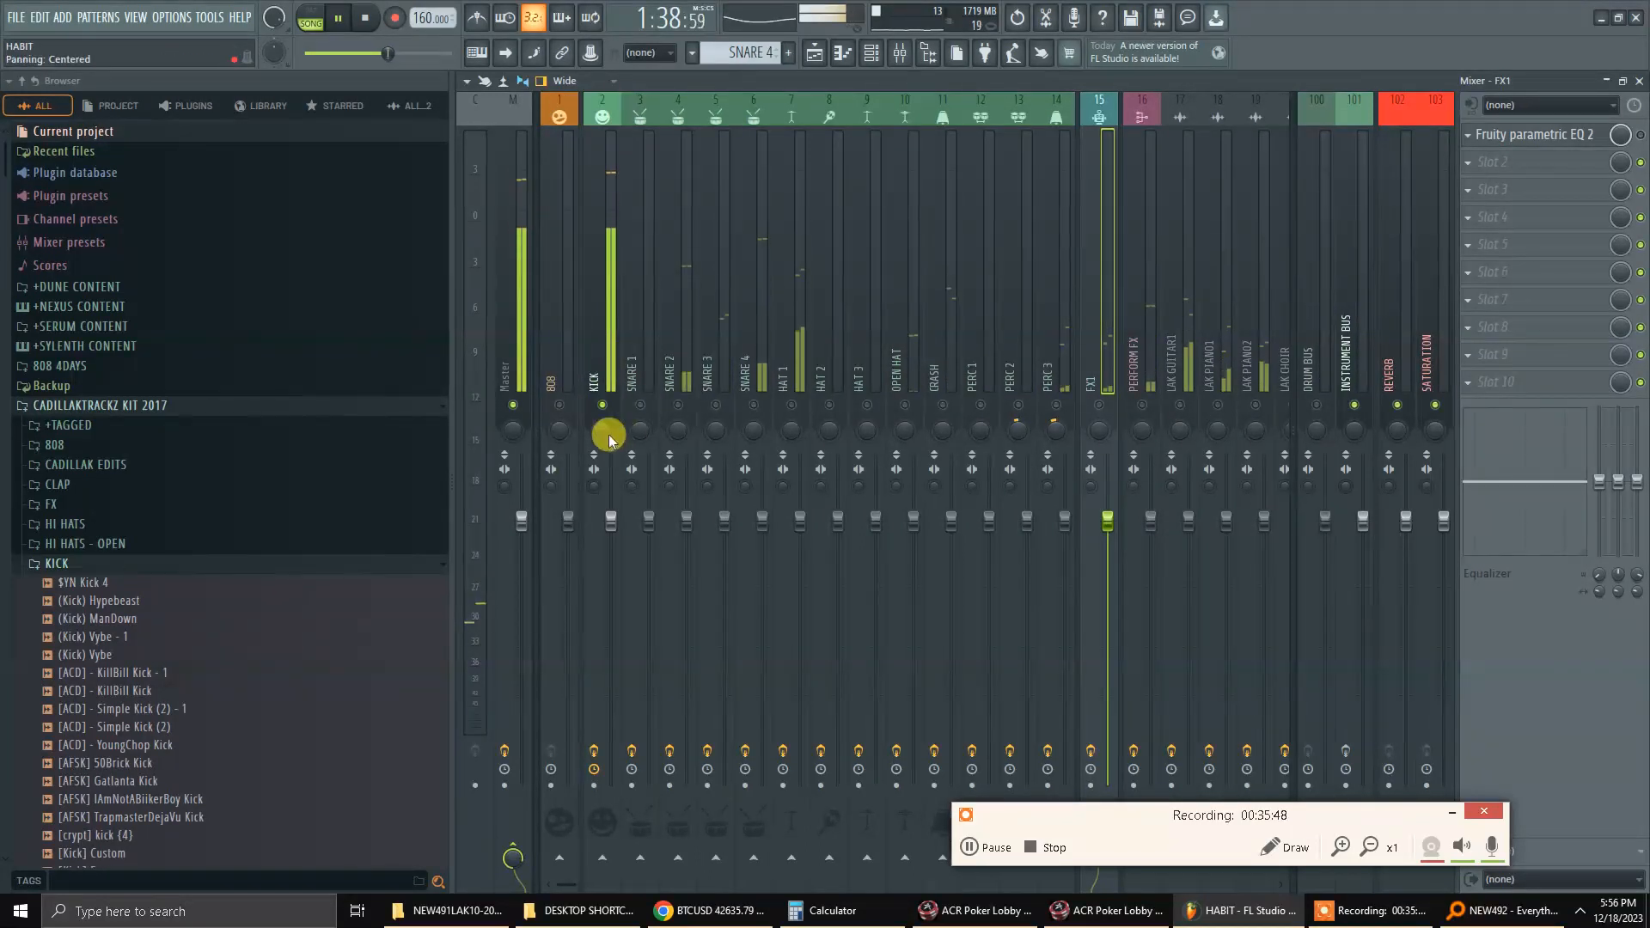
{"action": "right_click", "coordinate": [616, 400]}
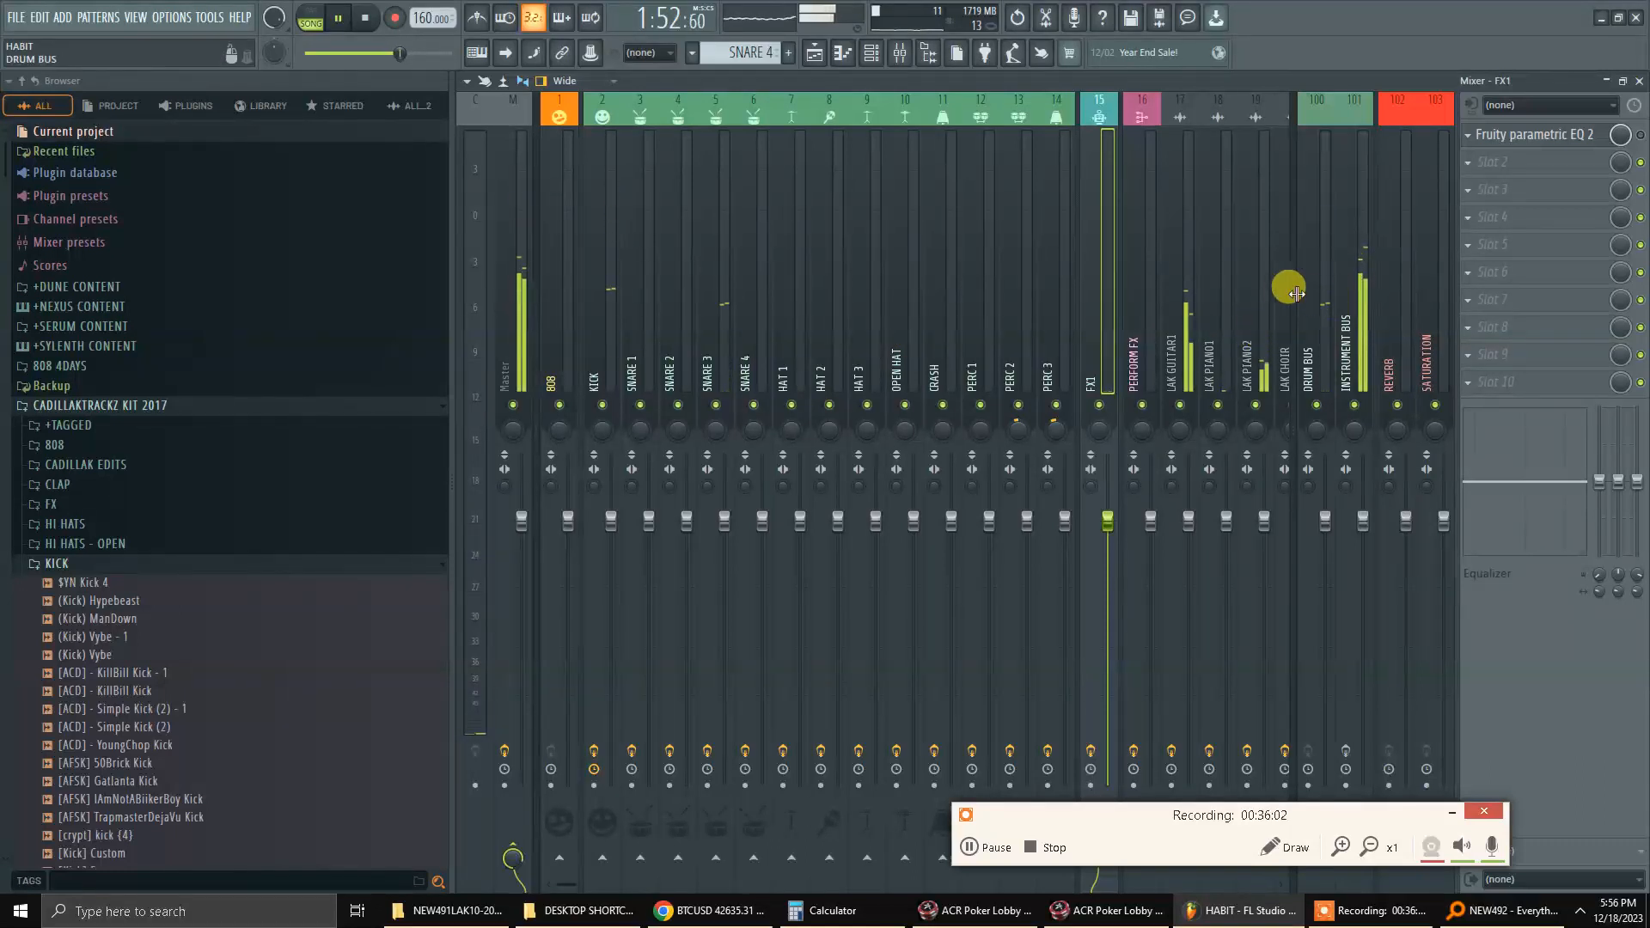
{"action": "key", "text": "space"}
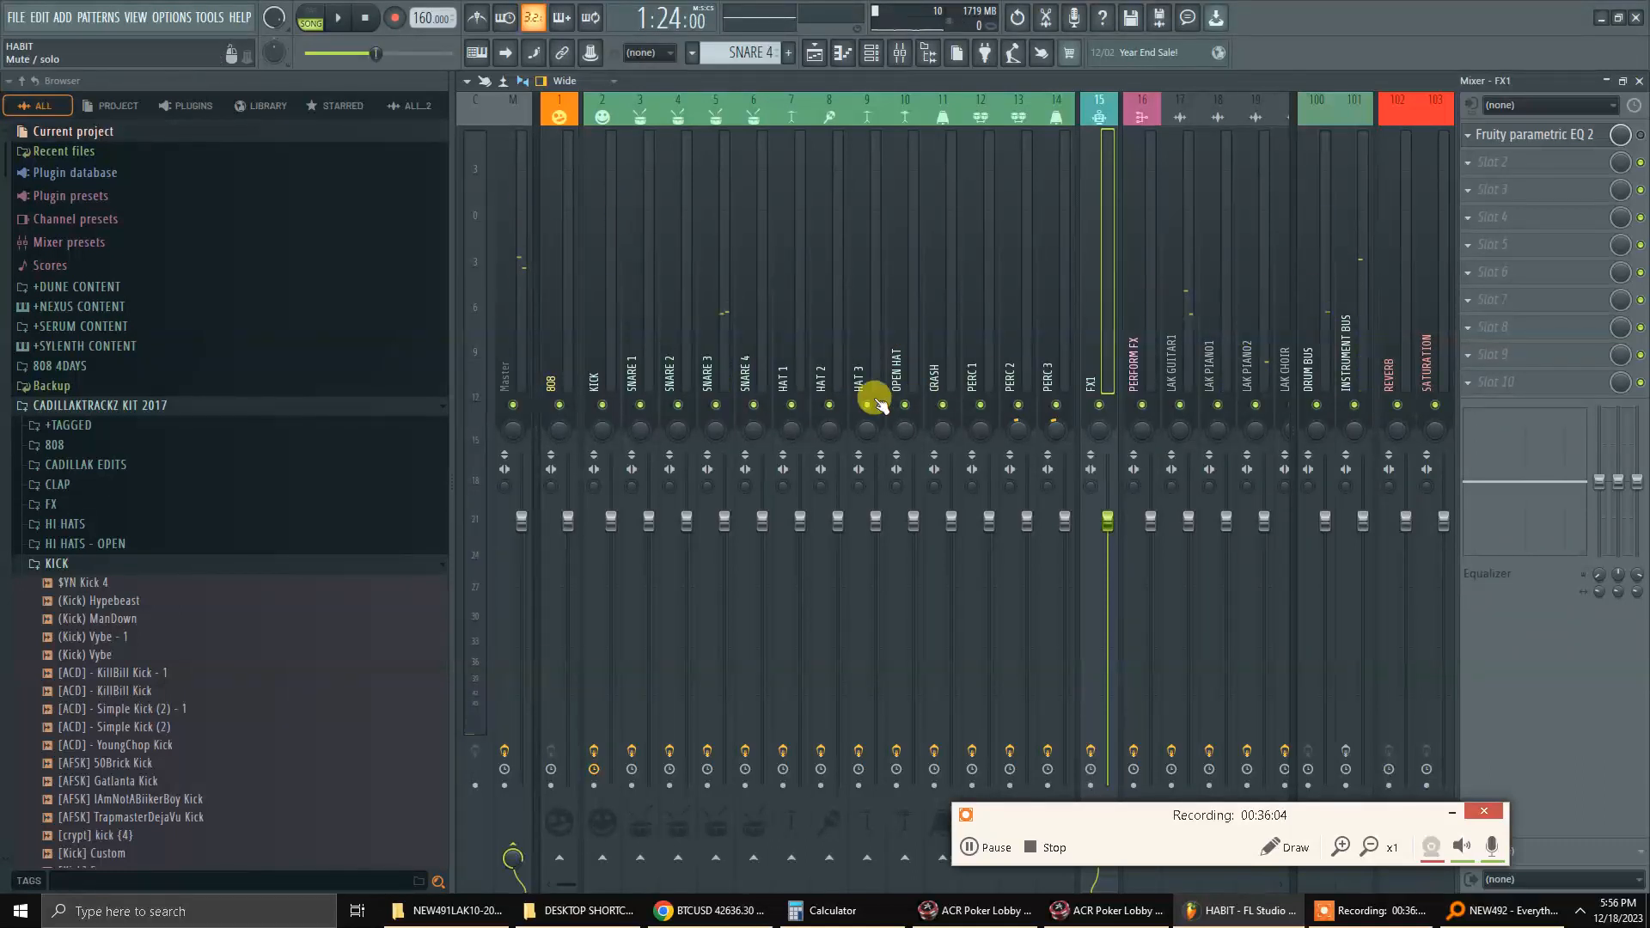
Examine the playlist and the full list of channels in the channel rack while listening to the mix.
{"action": "key", "text": "F6"}
{"action": "key", "text": "F5"}
{"action": "key", "text": "F6"}
{"action": "scroll", "coordinate": [787, 429], "scroll_direction": "up", "scroll_amount": 1}
{"action": "scroll", "coordinate": [786, 430], "scroll_direction": "up", "scroll_amount": 5}
{"action": "scroll", "coordinate": [786, 430], "scroll_direction": "down", "scroll_amount": 8}
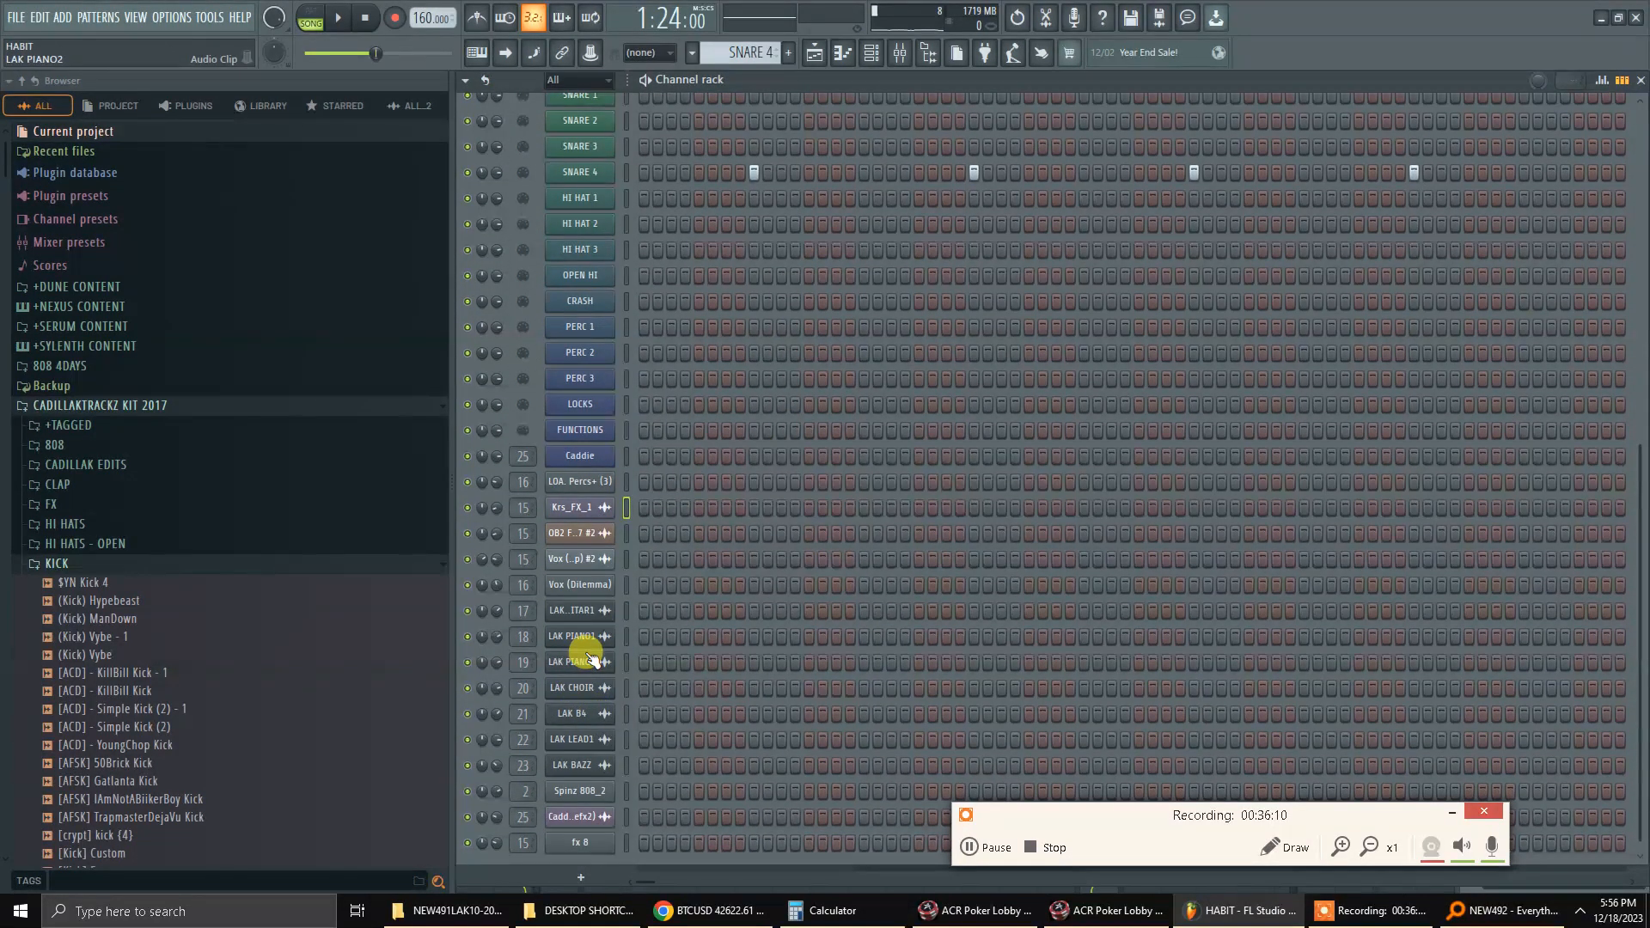
{"action": "key", "text": "space"}
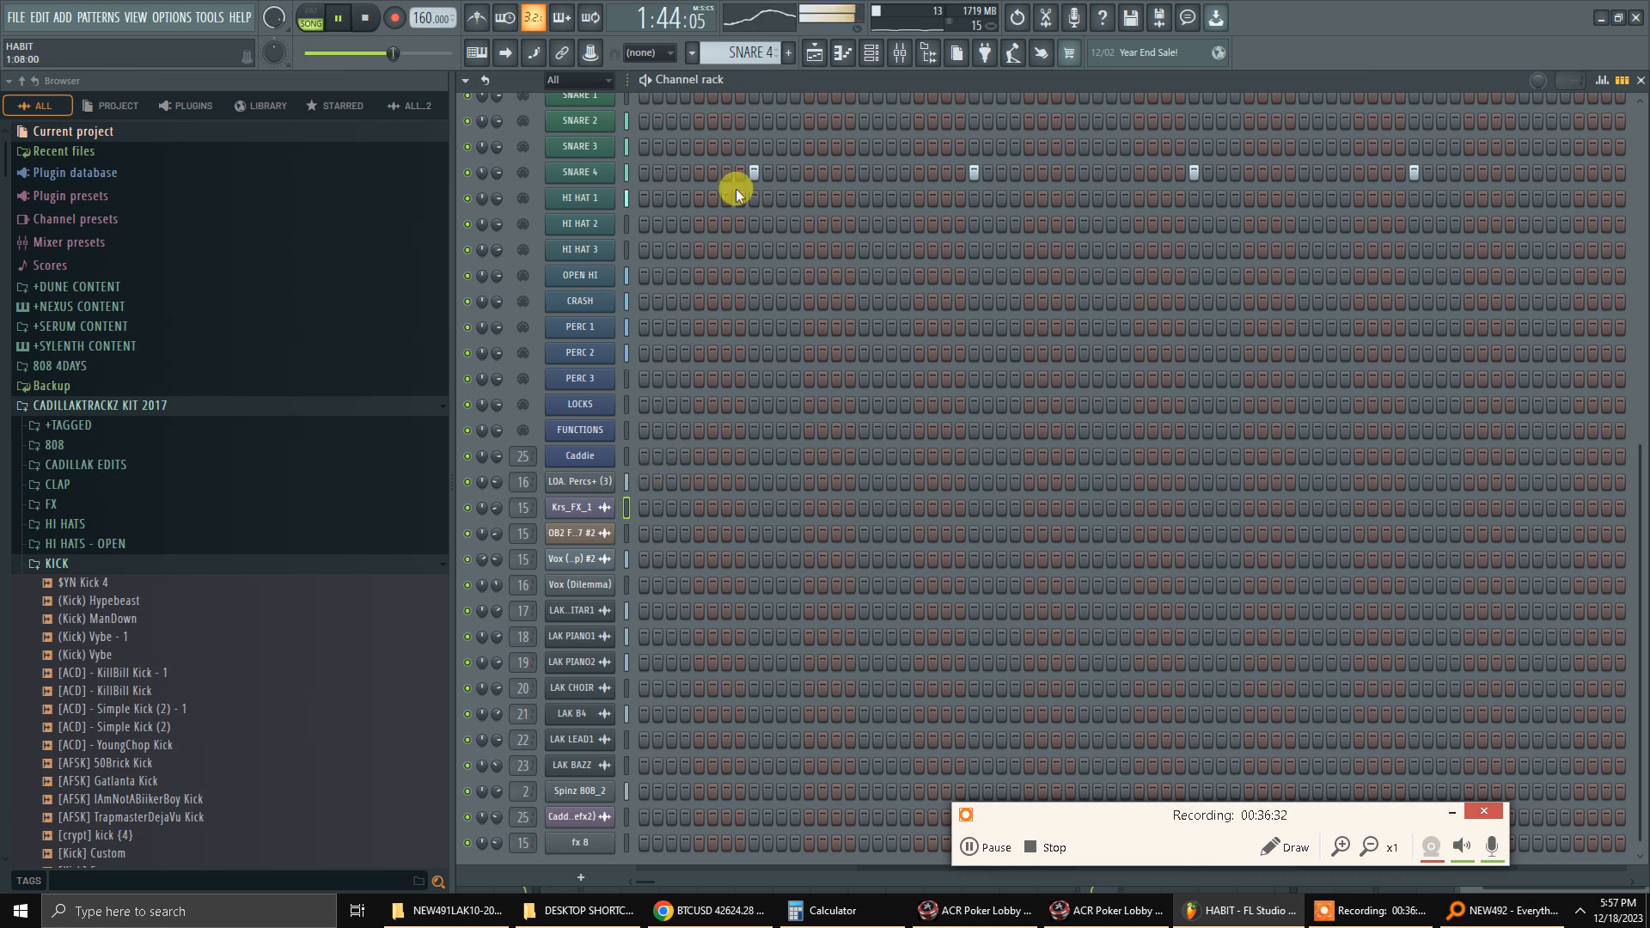
{"action": "scroll", "coordinate": [898, 494], "scroll_direction": "up", "scroll_amount": 5}
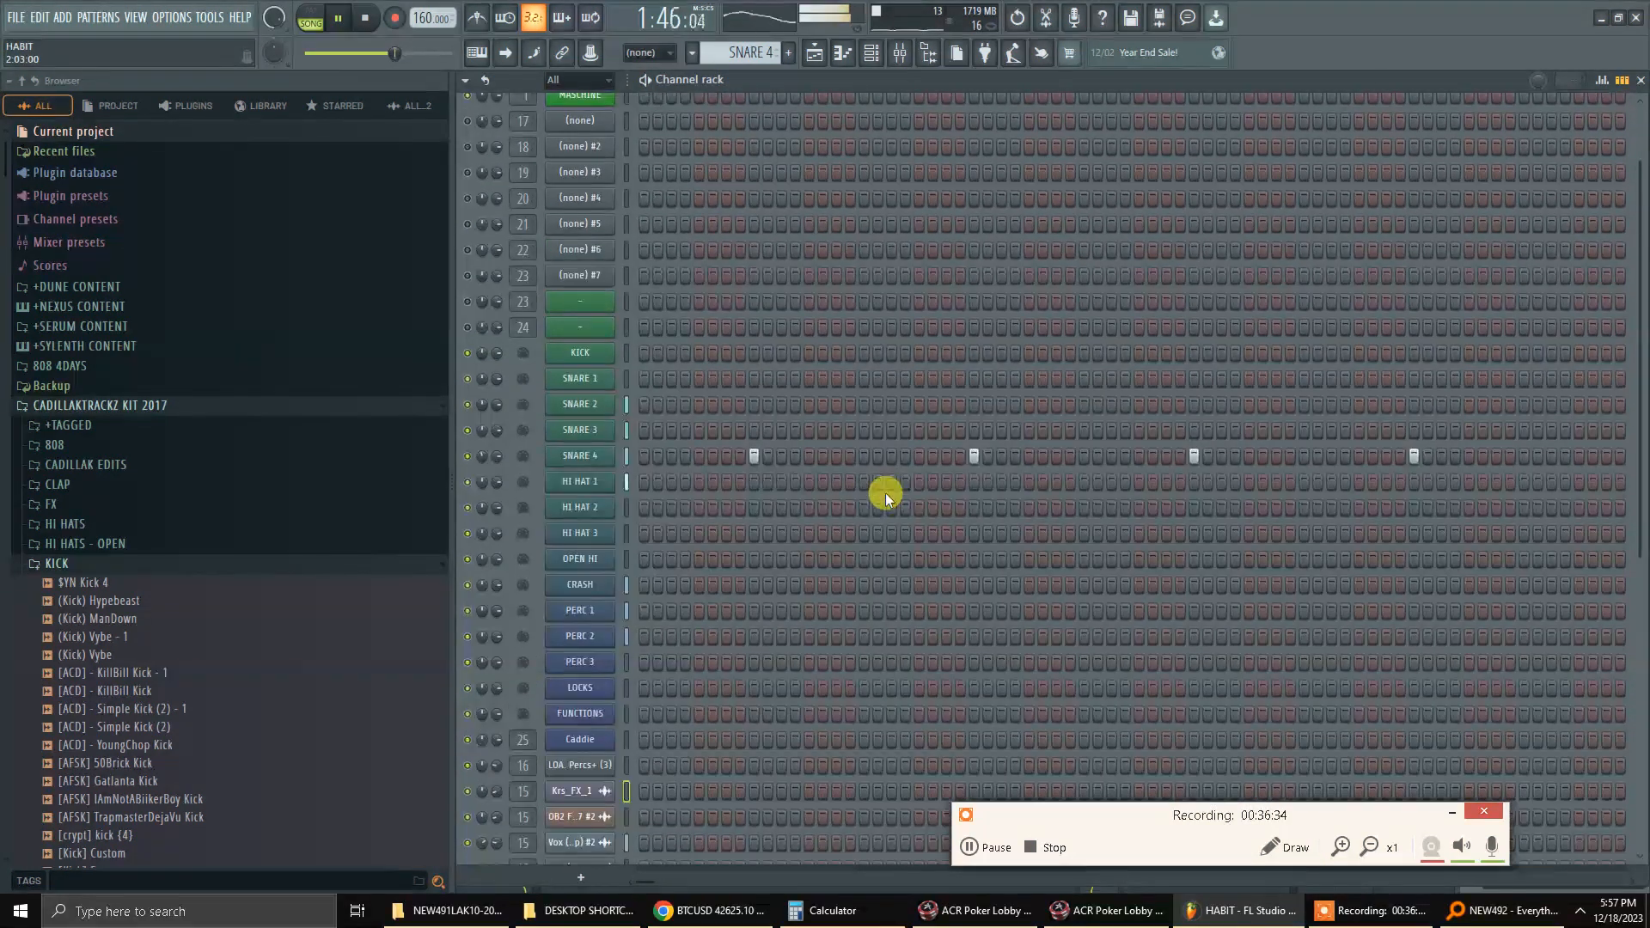
{"action": "scroll", "coordinate": [859, 481], "scroll_direction": "up", "scroll_amount": 1}
{"action": "scroll", "coordinate": [853, 481], "scroll_direction": "down", "scroll_amount": 4}
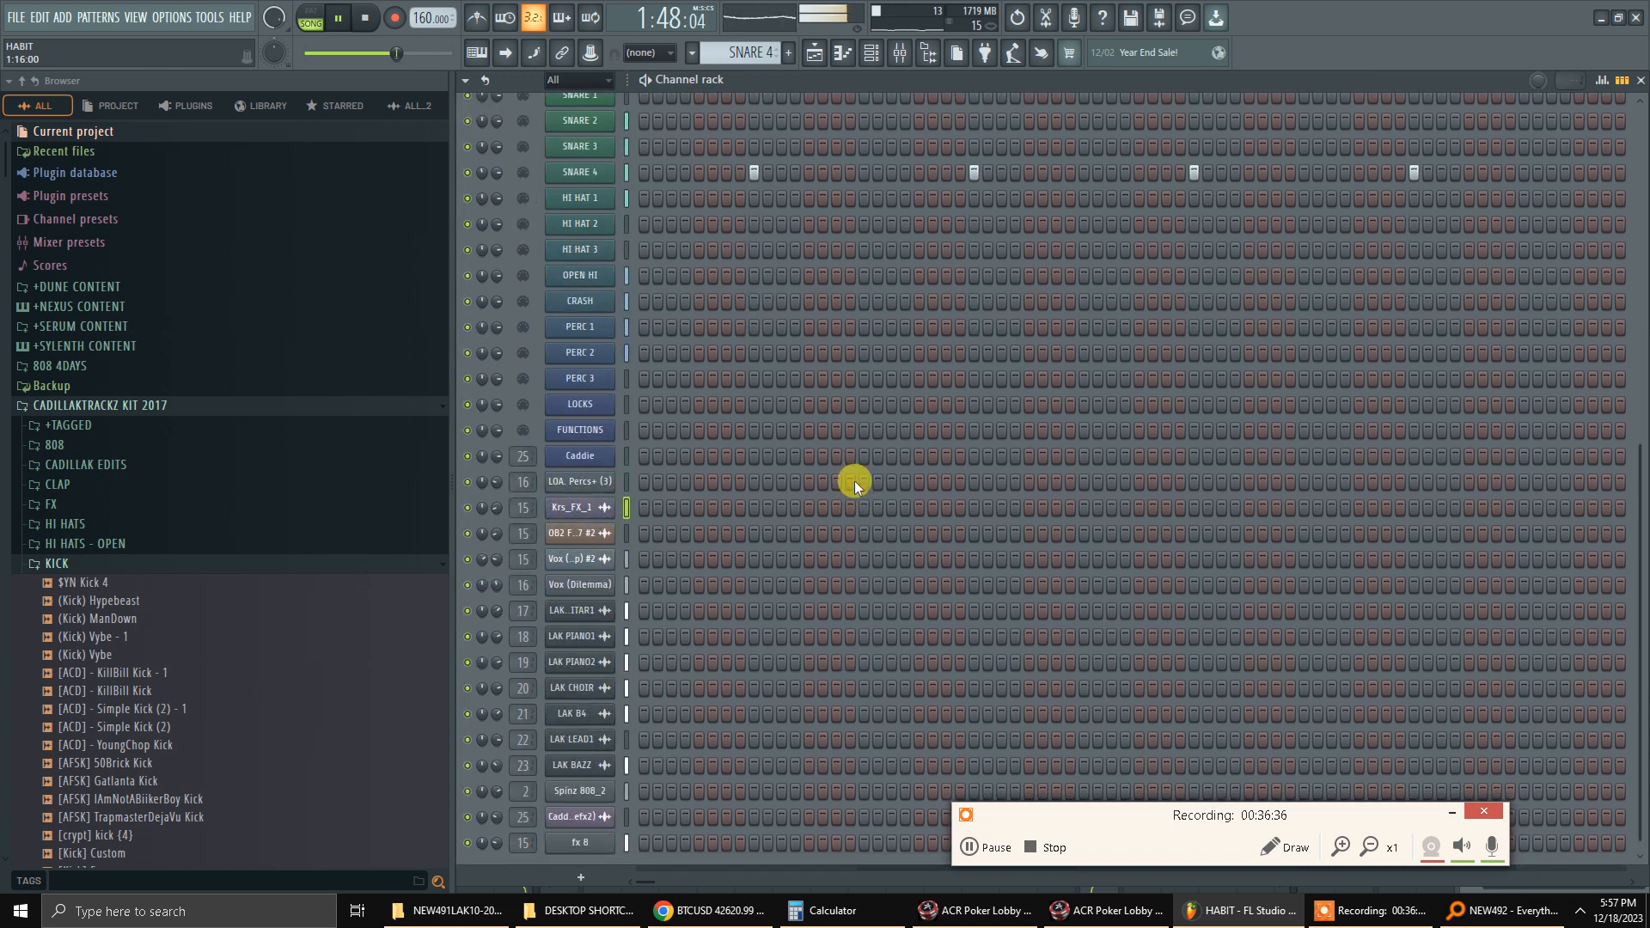
Mute the 808, SNARE 1, HAT 2 and HAT 3 mixer tracks during playback, checking the playlist and channel rack in between.
{"action": "key", "text": "F9"}
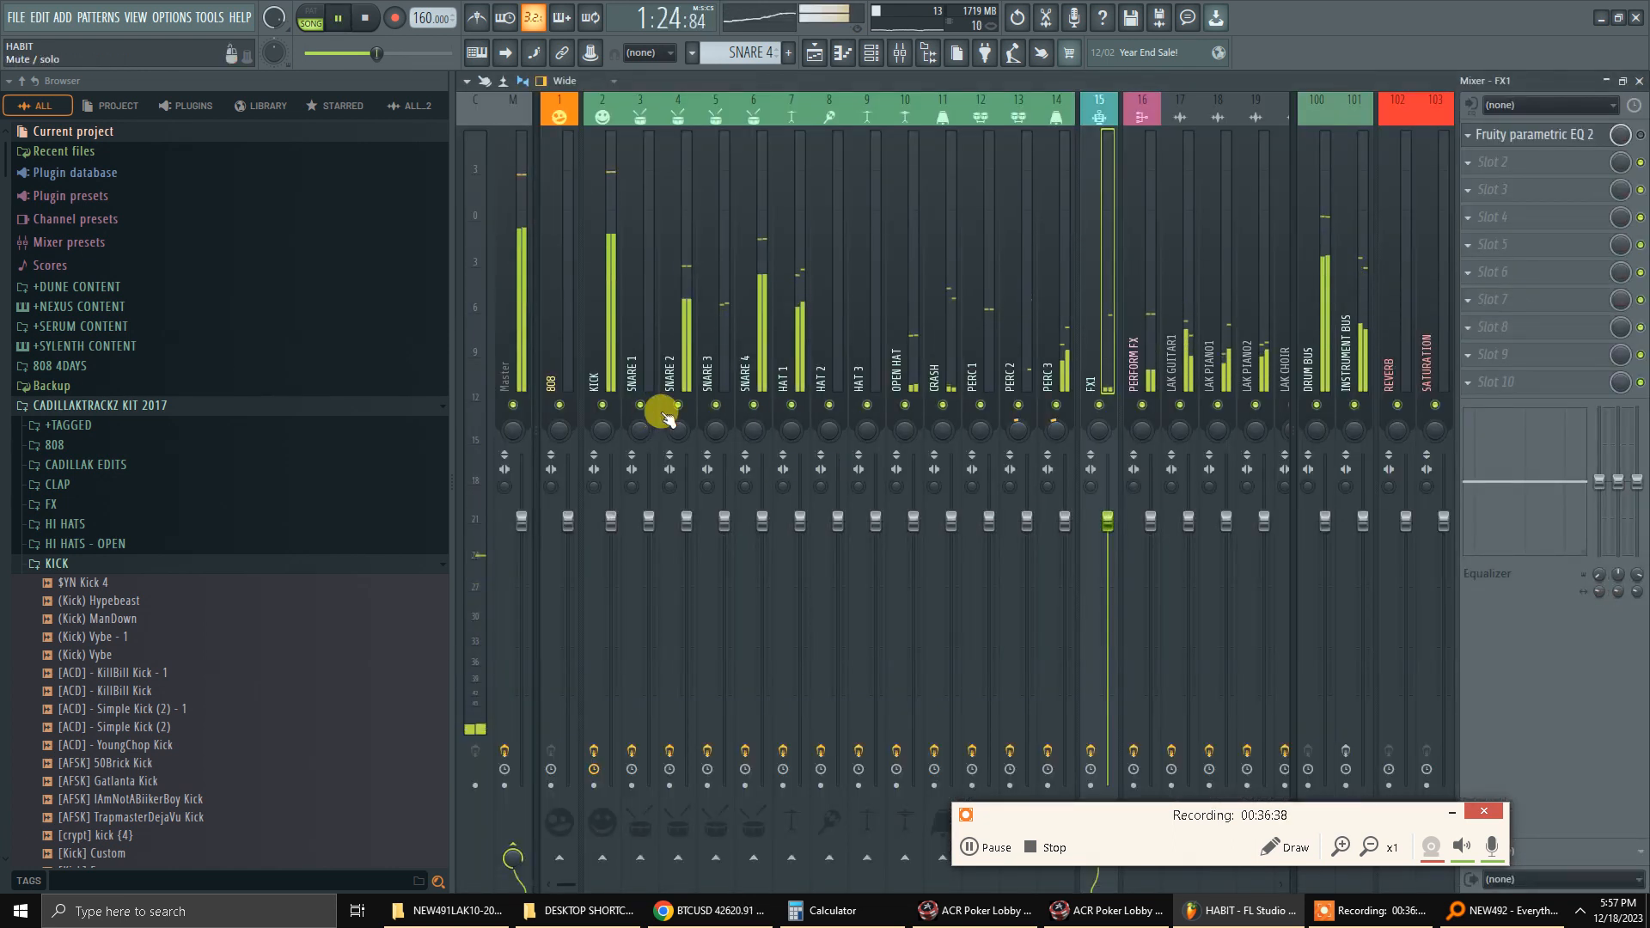
{"action": "left_click", "coordinate": [563, 404]}
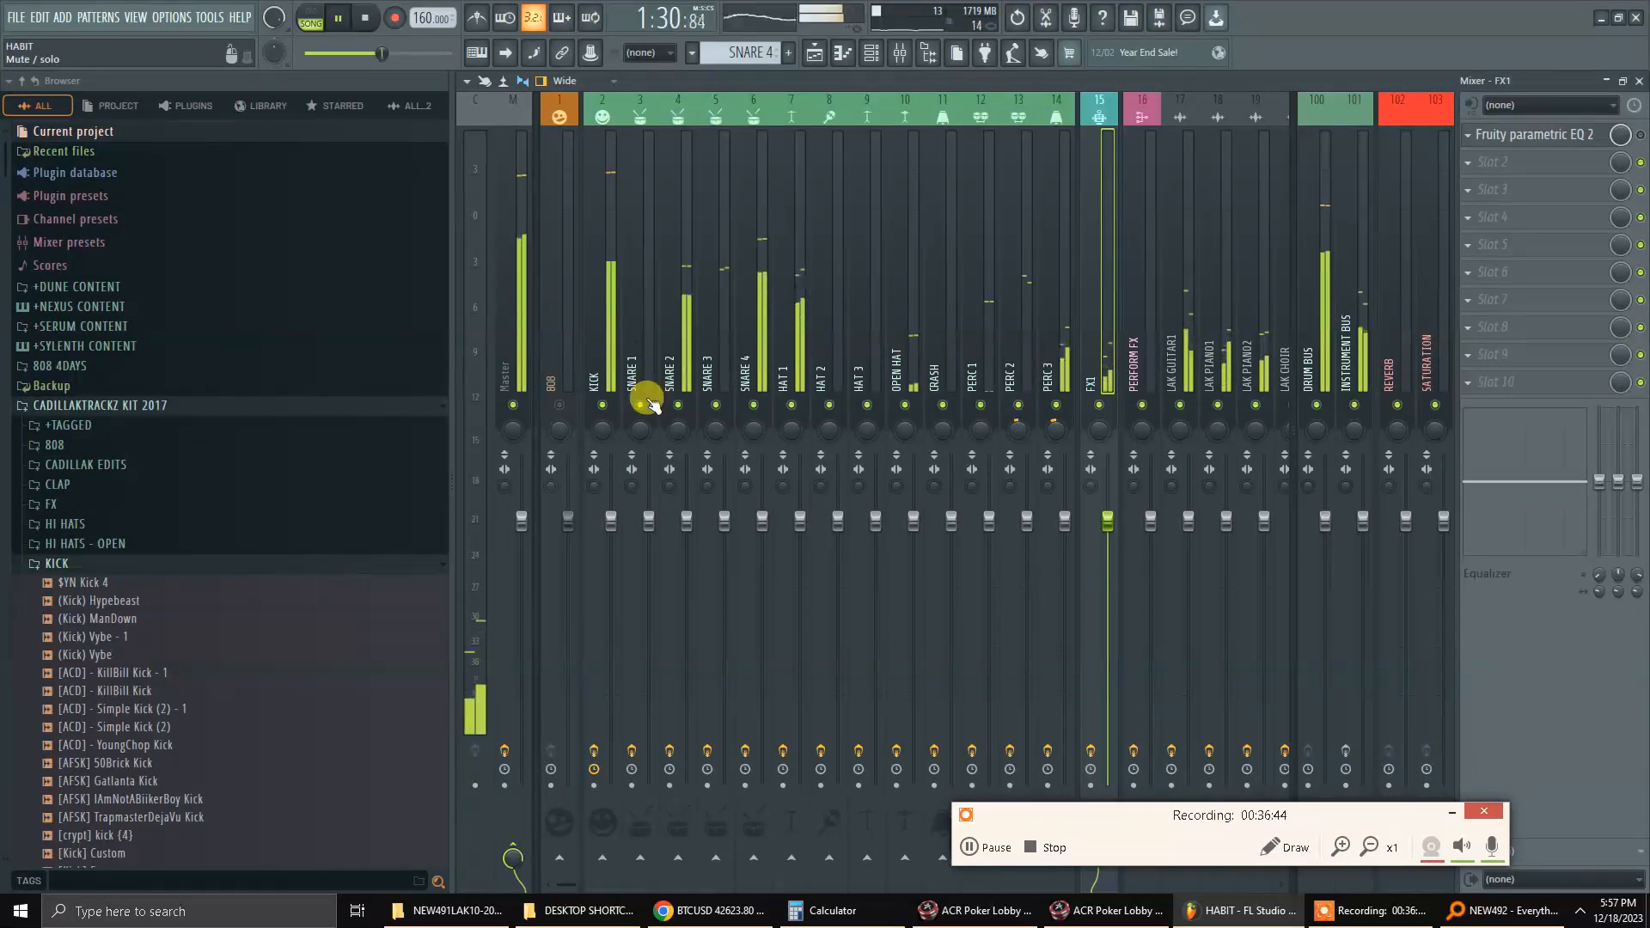
{"action": "key", "text": "F5"}
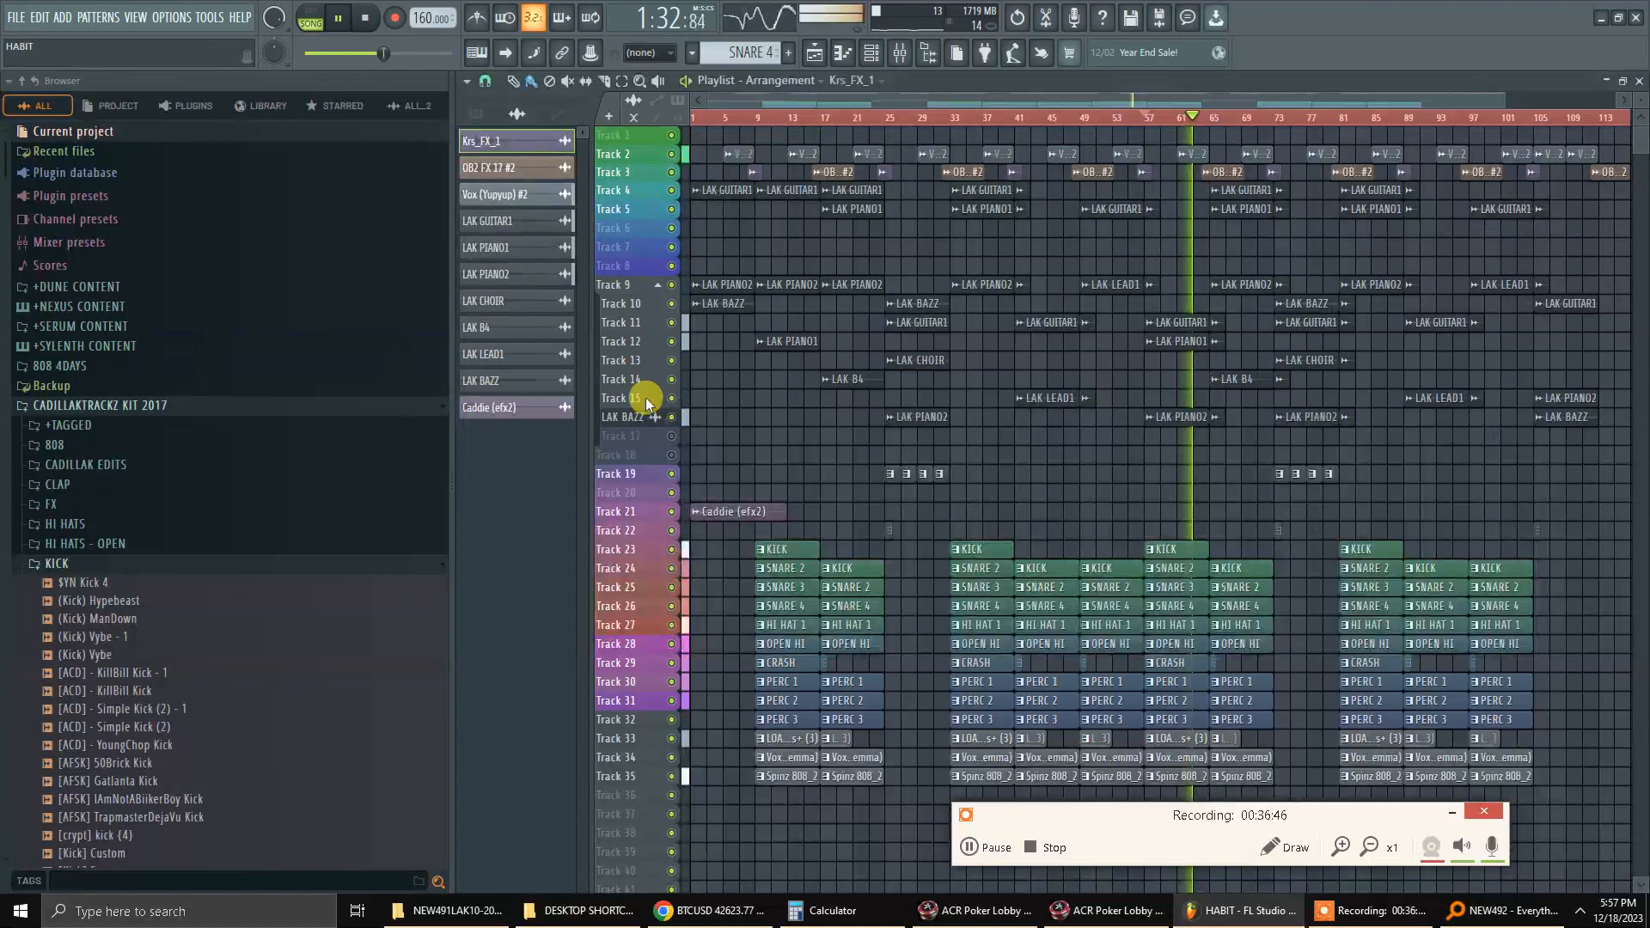
{"action": "key", "text": "F6"}
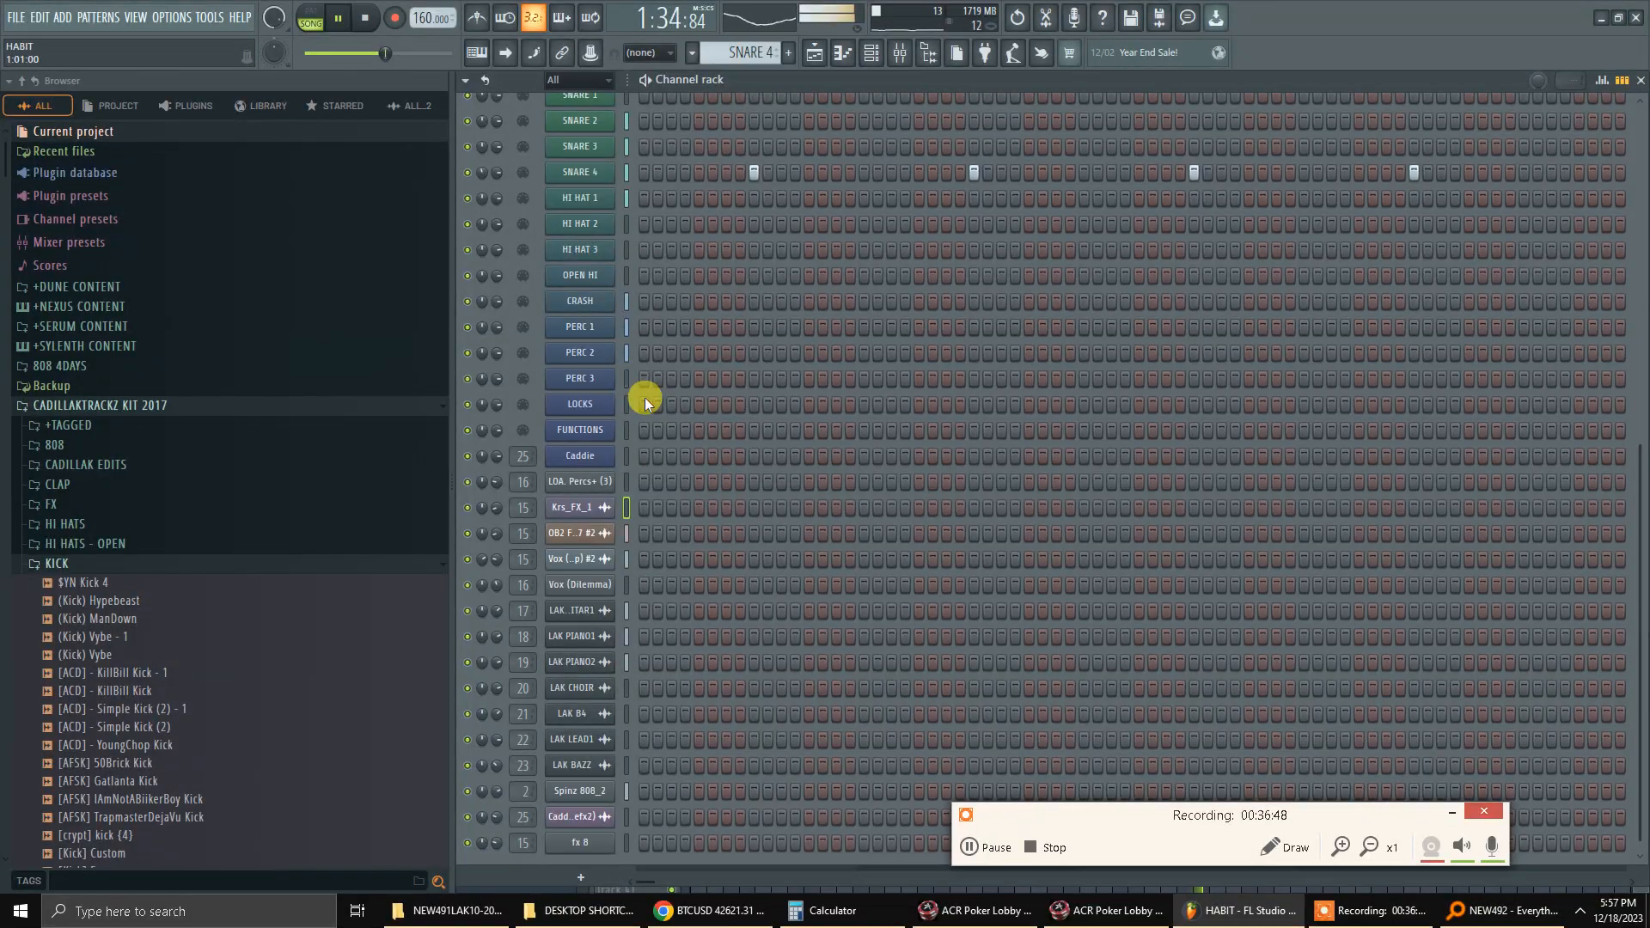
{"action": "key", "text": "F5"}
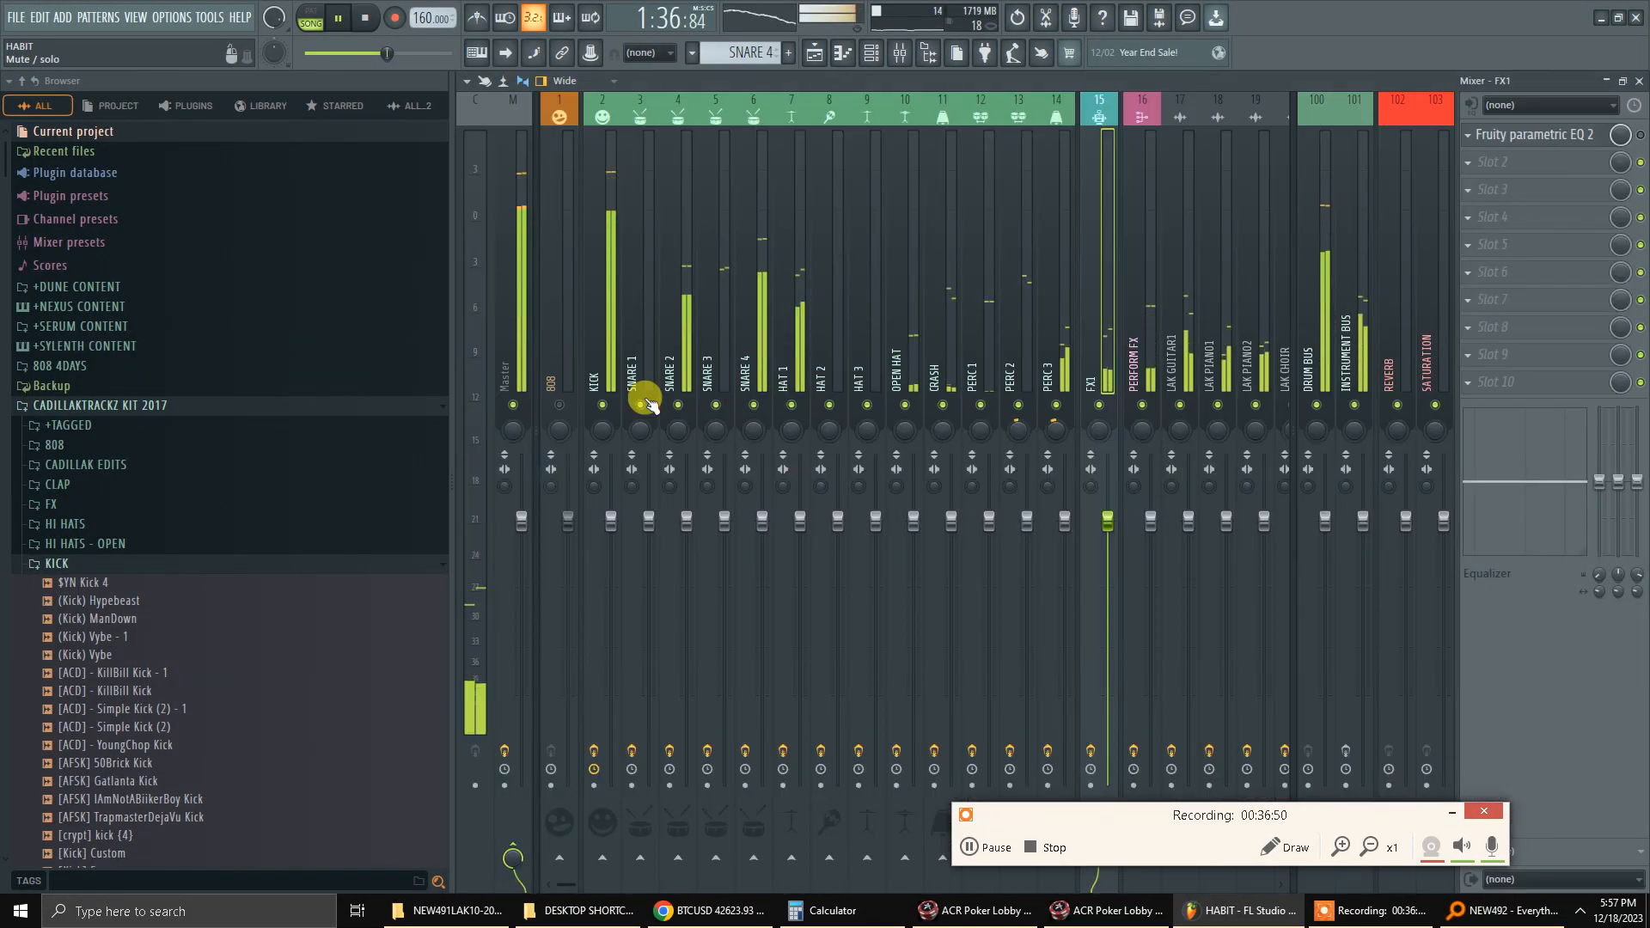
{"action": "key", "text": "F5"}
{"action": "key", "text": "F9"}
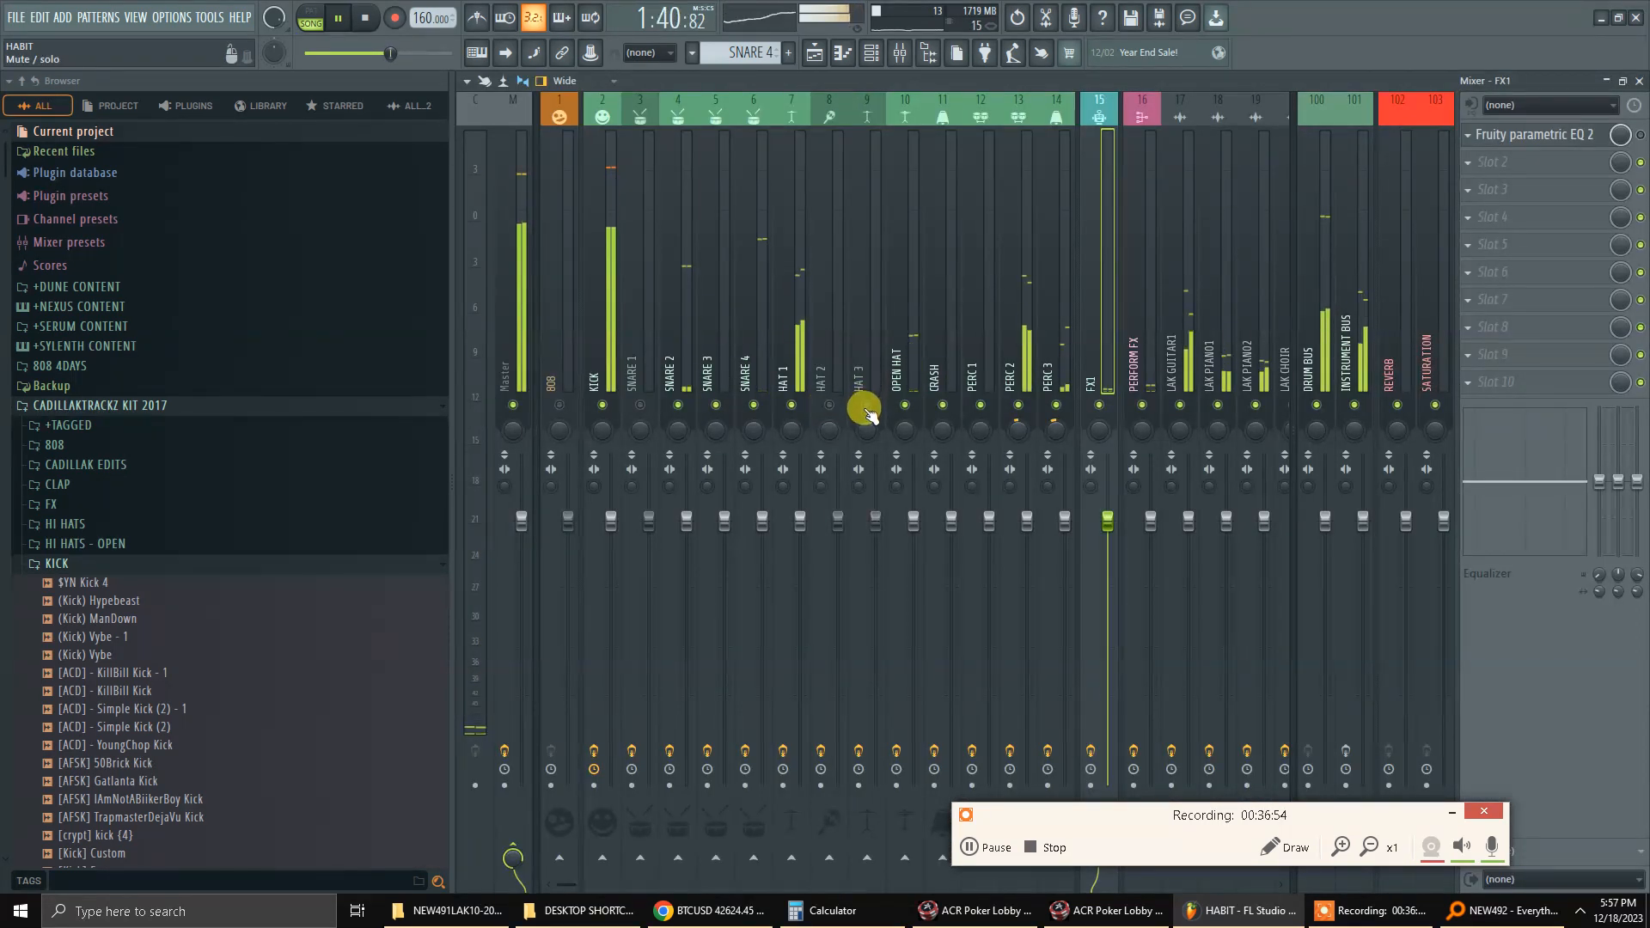
Compare the playlist and channel rack with the instrument, vocal and higher insert tracks in the mixer during playback.
{"action": "key", "text": "F6"}
{"action": "key", "text": "F5"}
{"action": "key", "text": "F6"}
{"action": "key", "text": "F5"}
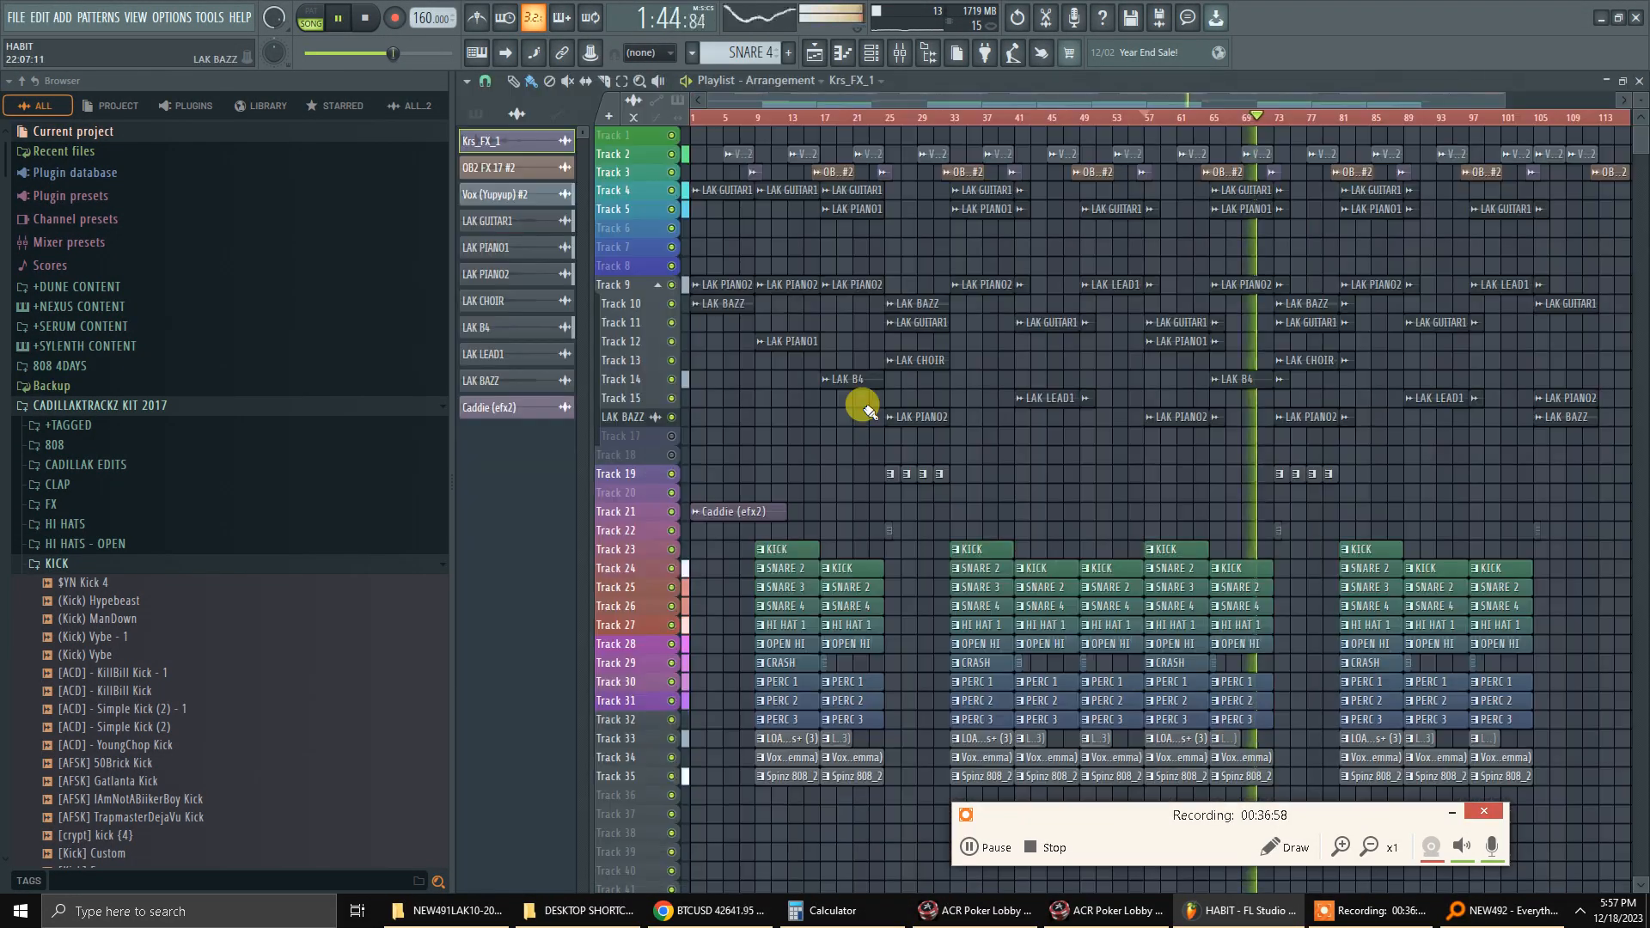
{"action": "key", "text": "F9"}
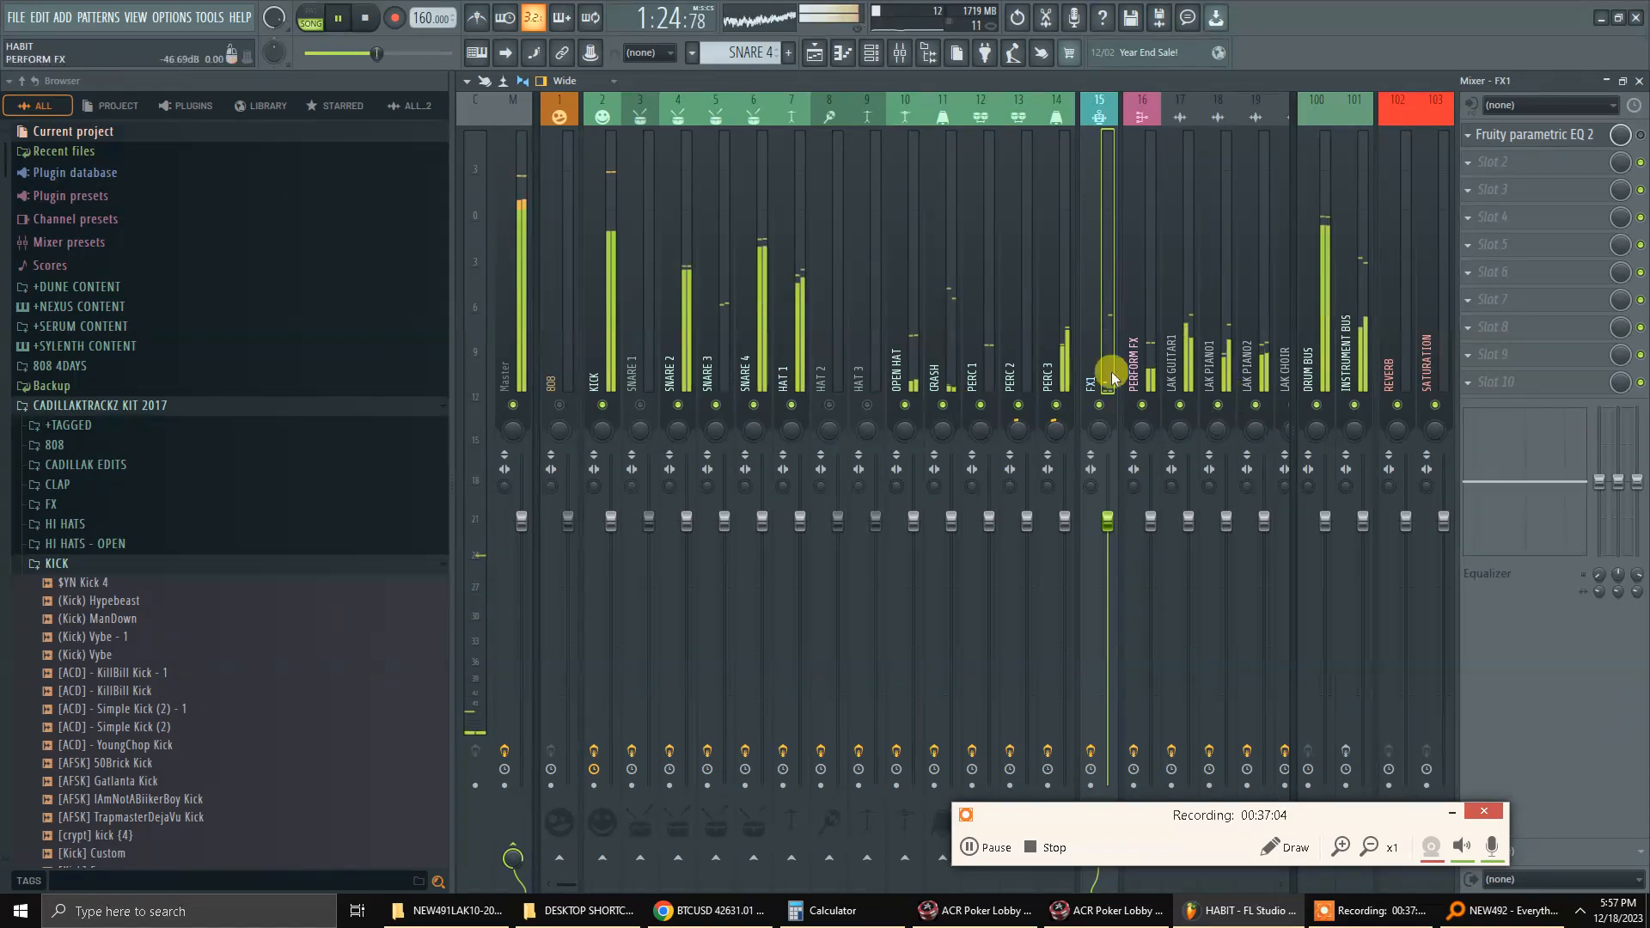
{"action": "scroll", "coordinate": [967, 275], "scroll_direction": "right", "scroll_amount": 3}
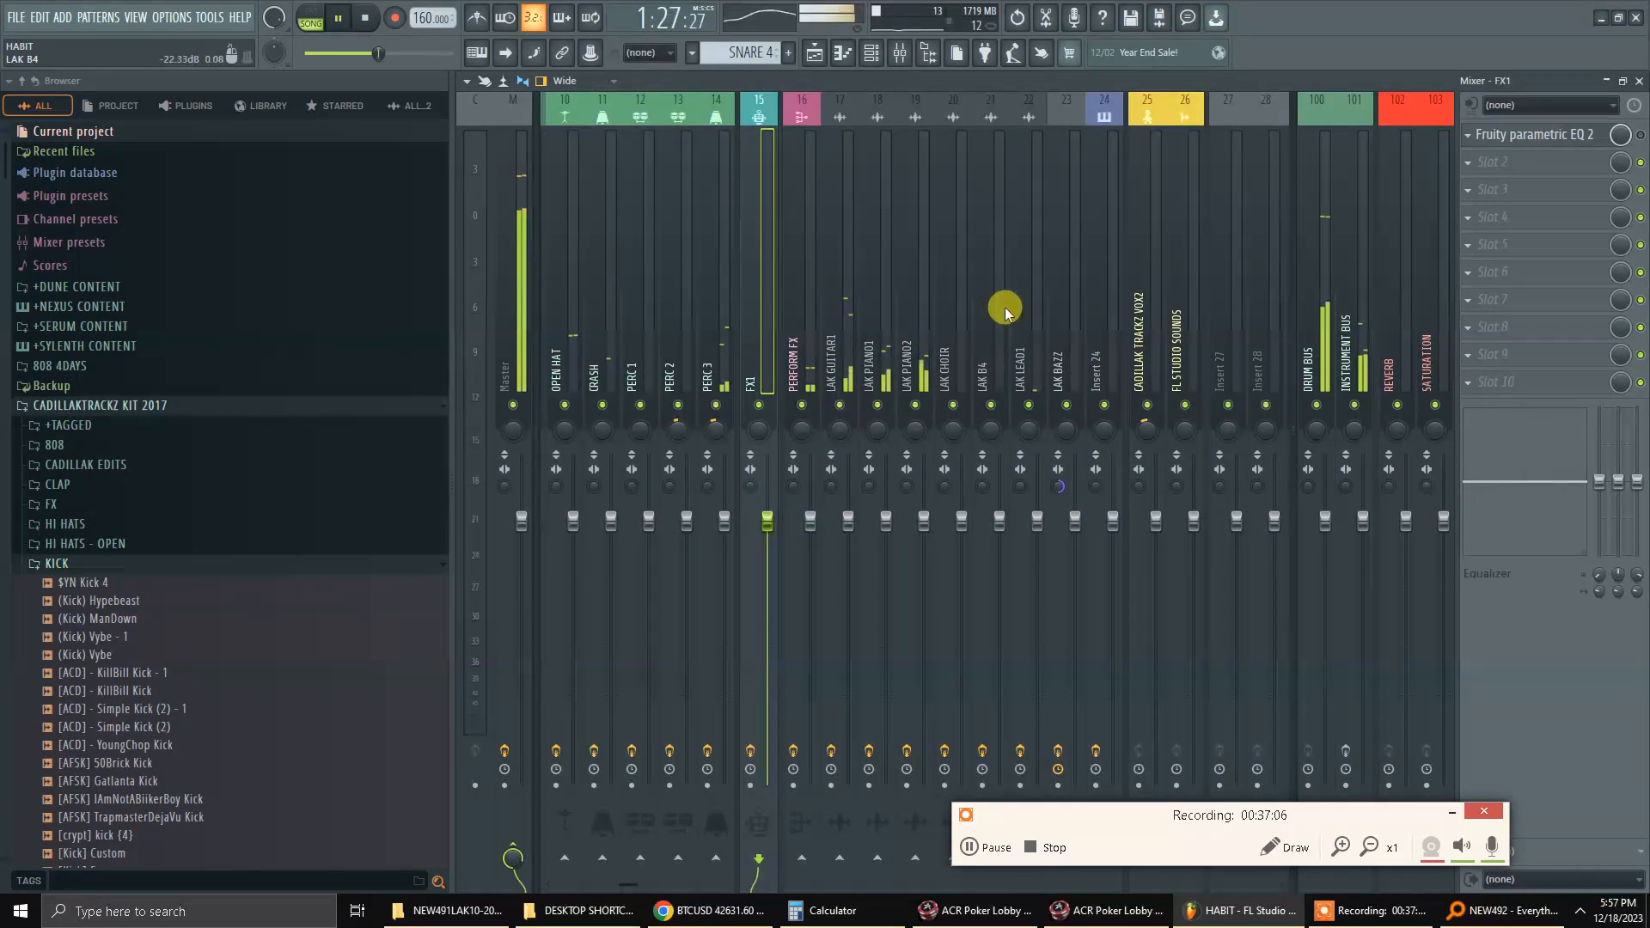
{"action": "scroll", "coordinate": [1004, 307], "scroll_direction": "right", "scroll_amount": 2}
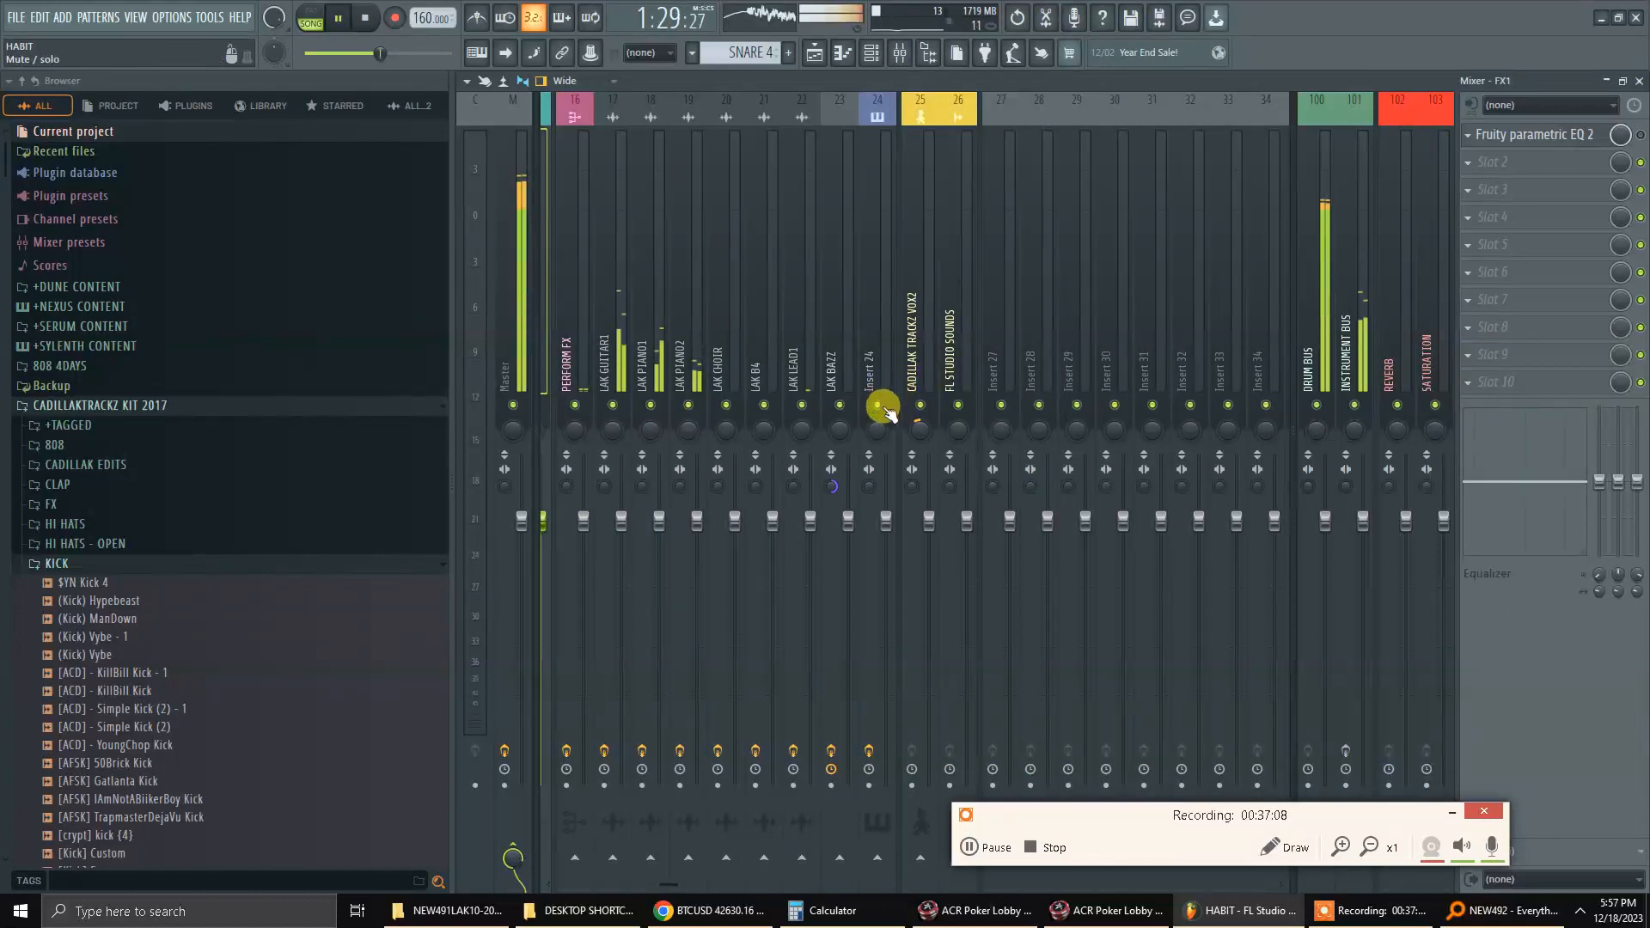
{"action": "key", "text": "F6"}
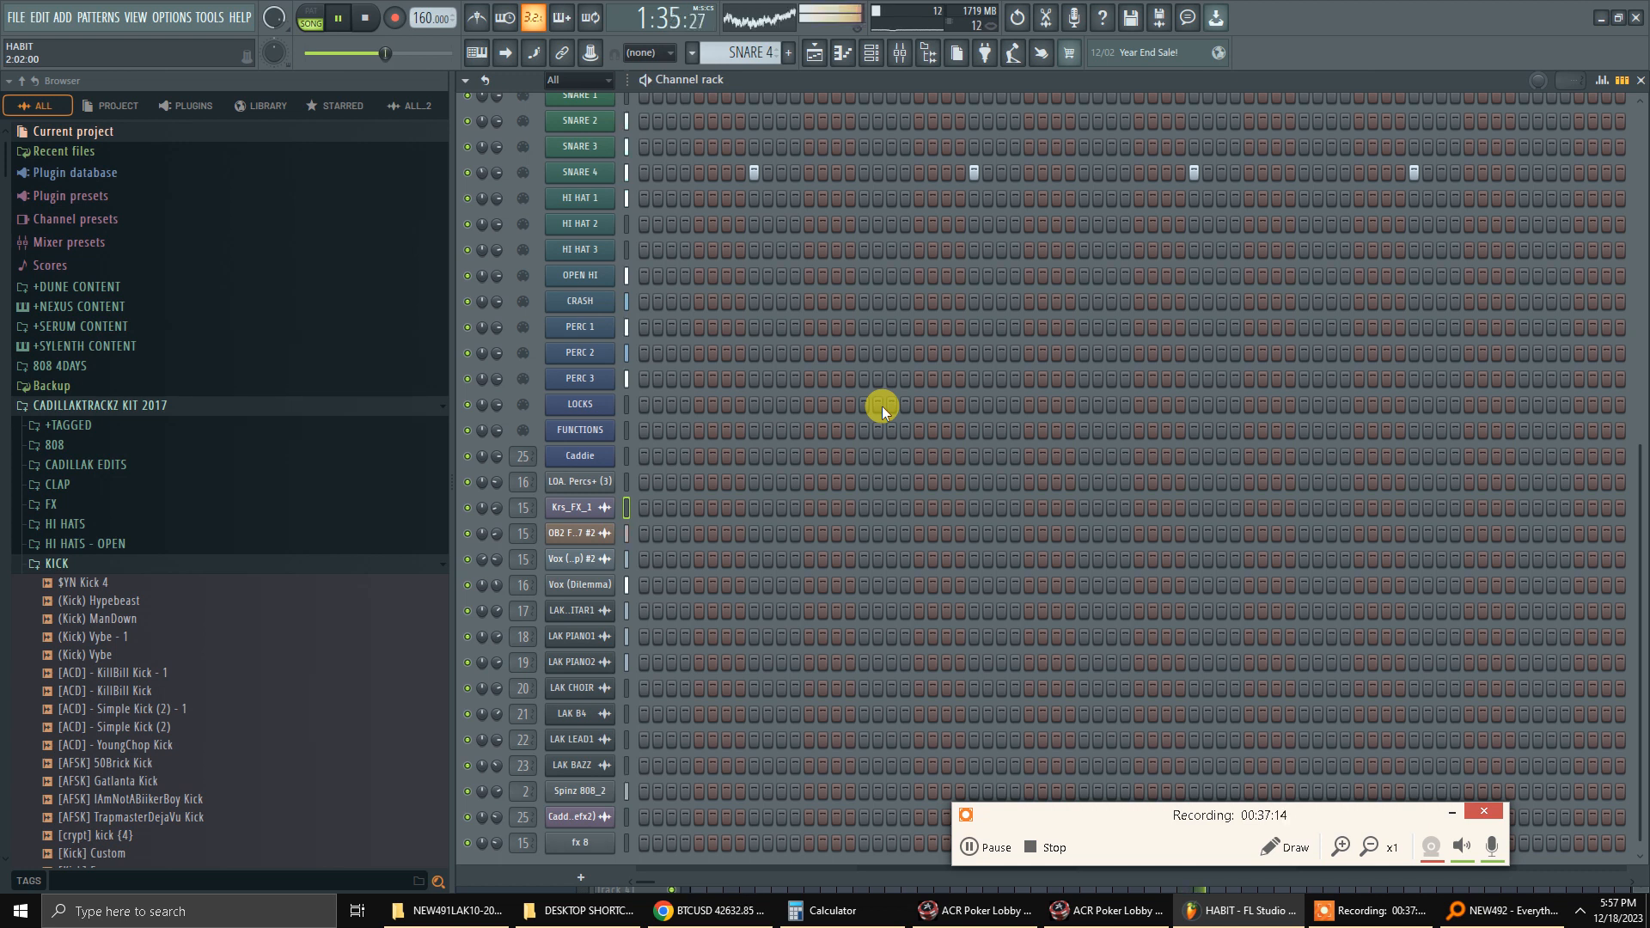
Reset the stereo separation of the LAK BAZZ mixer track while the song plays.
{"action": "key", "text": "F5"}
{"action": "key", "text": "F6"}
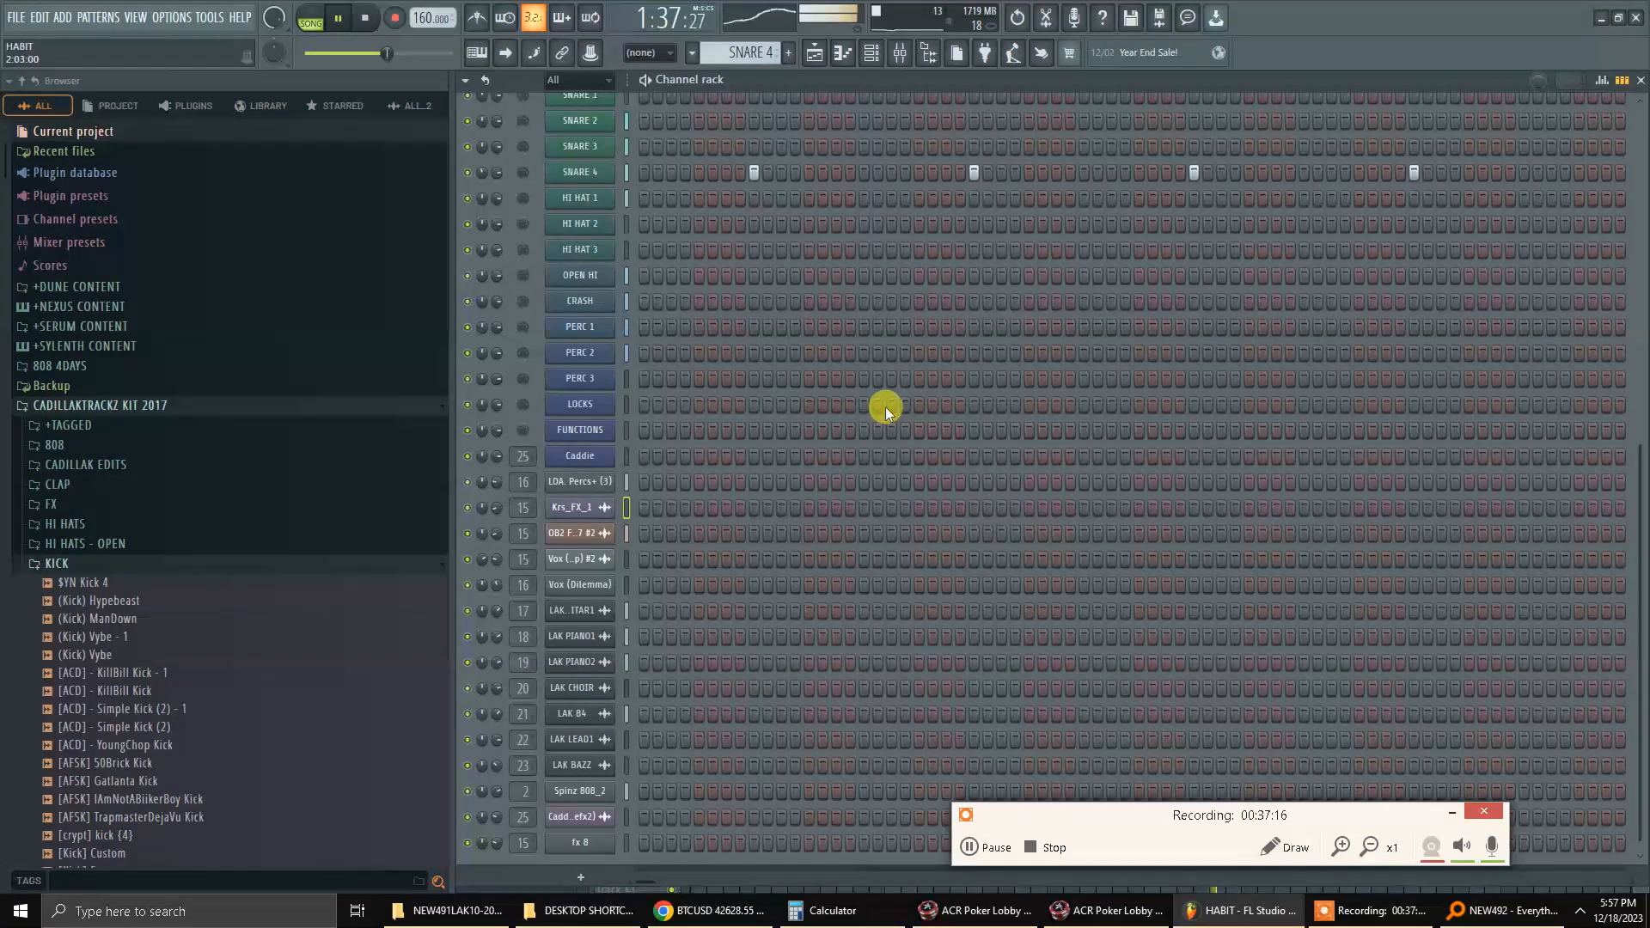
{"action": "key", "text": "F9"}
{"action": "left_click_drag", "start_coordinate": [960, 408], "coordinate": [1077, 406]}
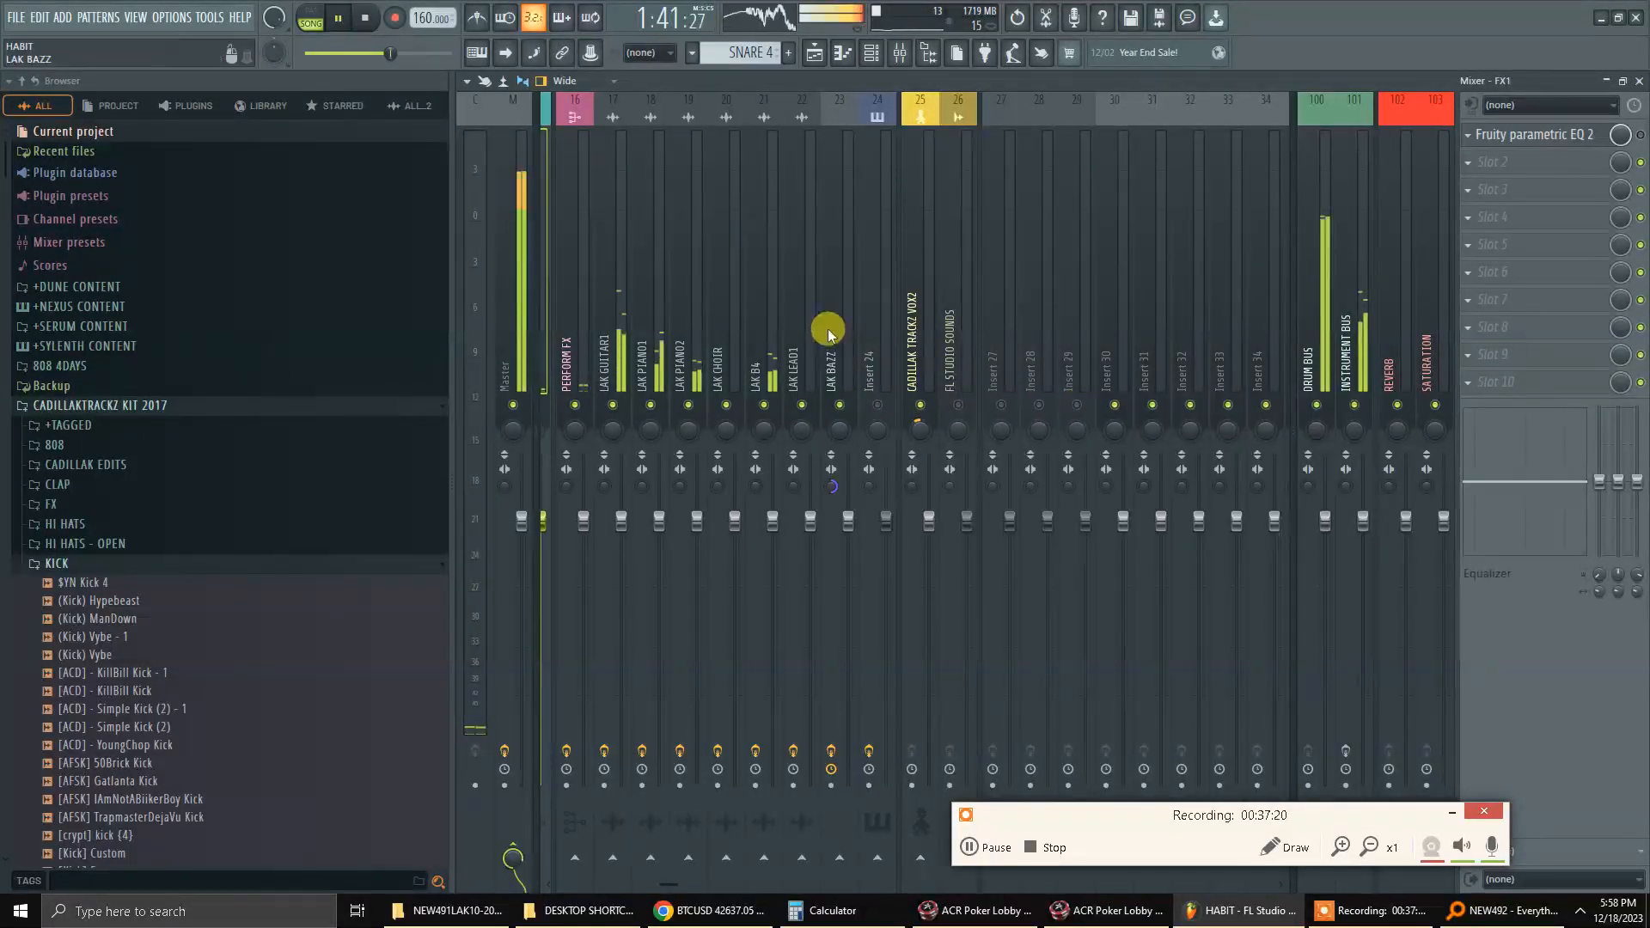
{"action": "scroll", "coordinate": [841, 335], "scroll_direction": "up", "scroll_amount": 3}
{"action": "left_click", "coordinate": [943, 403]}
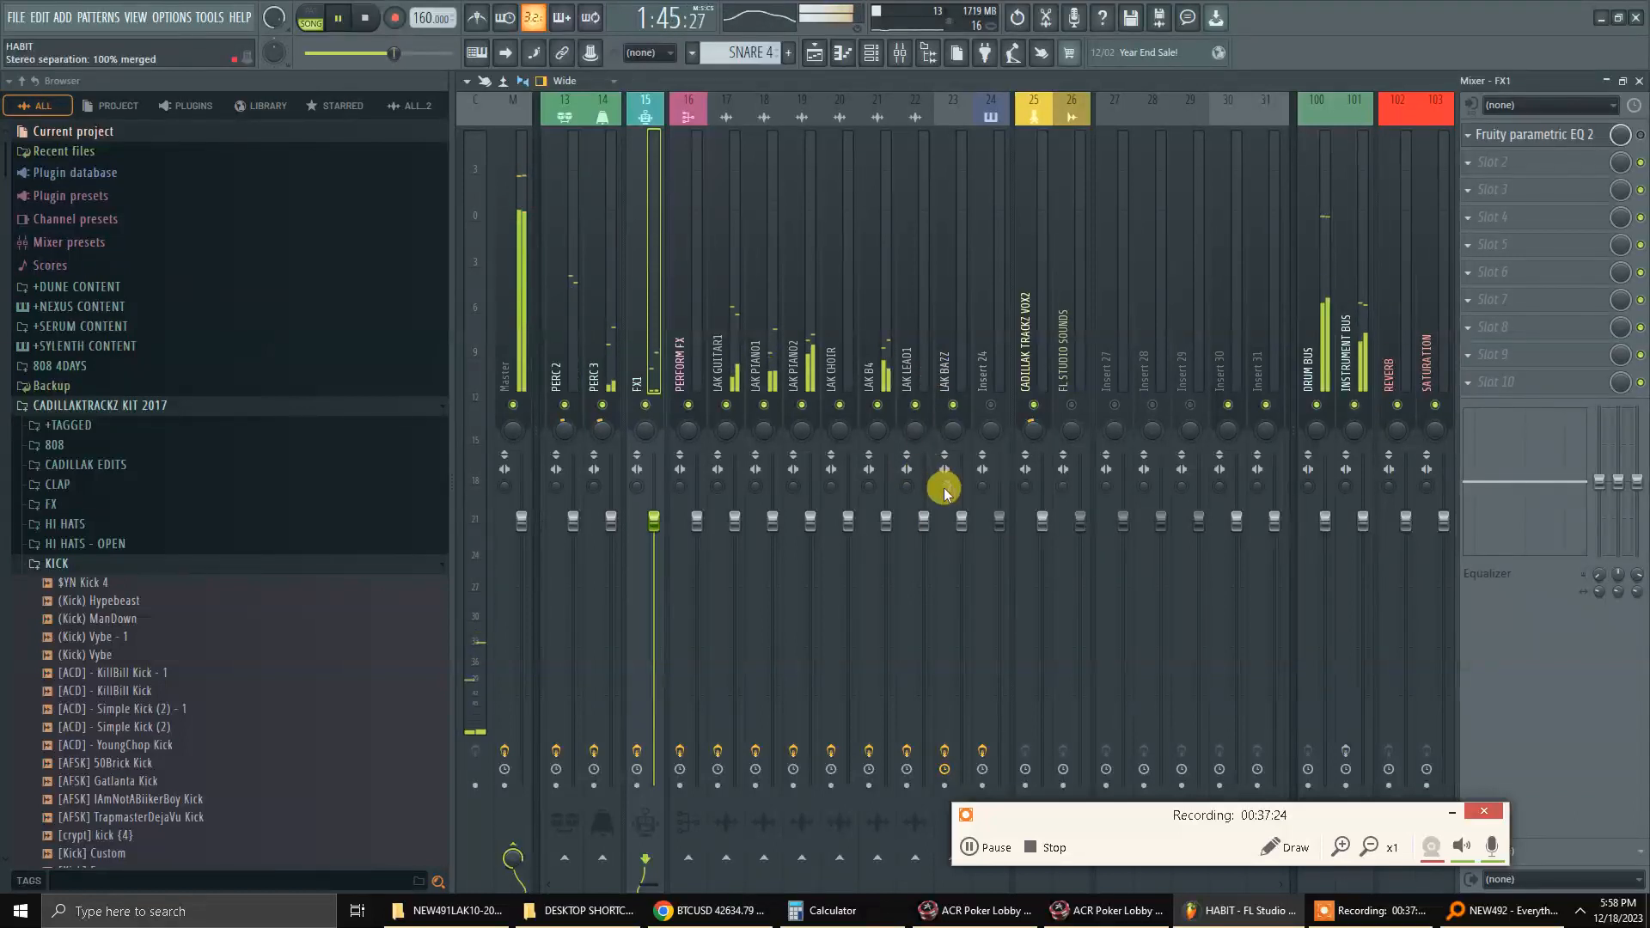
{"action": "right_click", "coordinate": [944, 490]}
{"action": "left_click", "coordinate": [949, 503]}
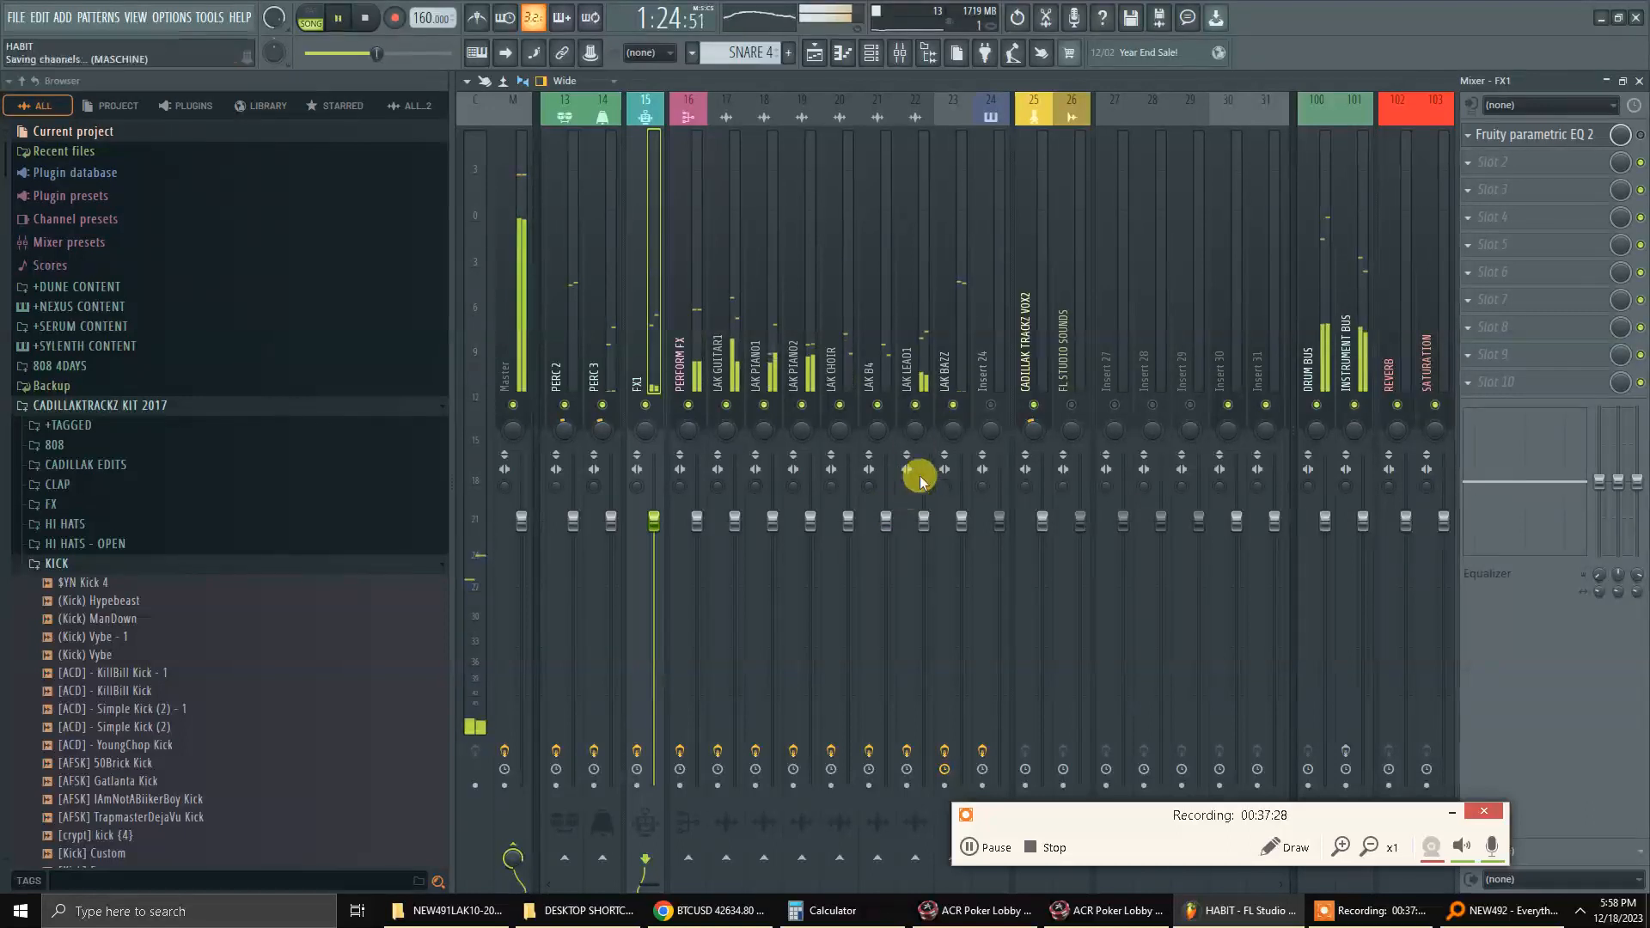
Check the drum and instrument mixer tracks, channel rack and playlist during playback, then stop the song and briefly replay its beginning.
{"action": "scroll", "coordinate": [843, 269], "scroll_direction": "up", "scroll_amount": 6}
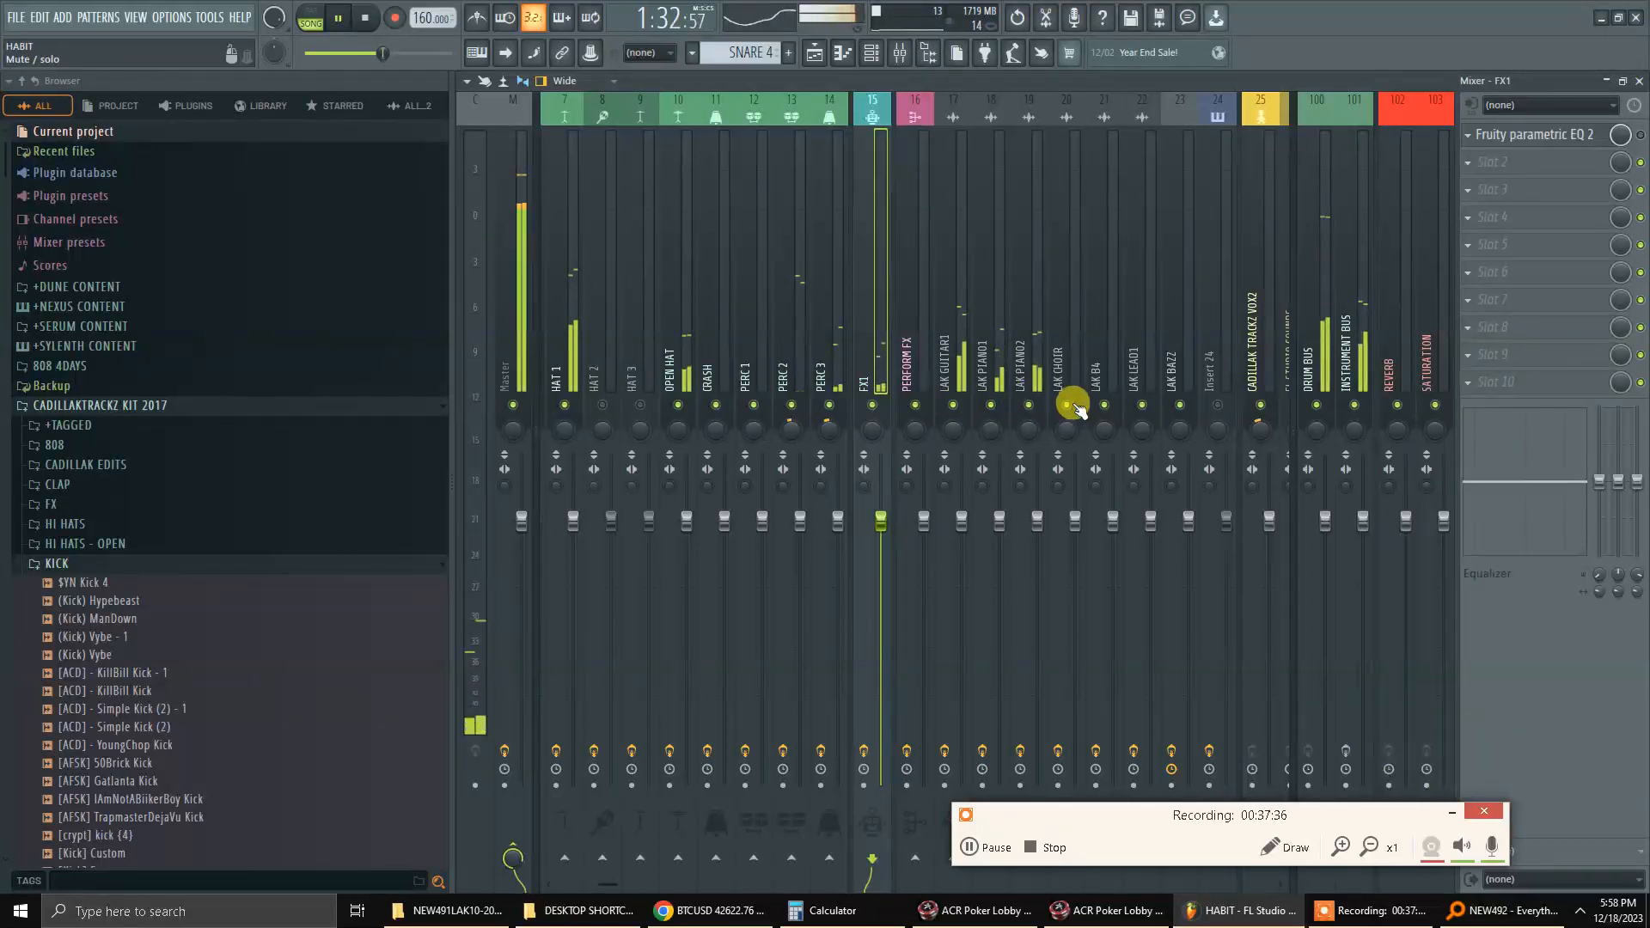
{"action": "scroll", "coordinate": [699, 349], "scroll_direction": "up", "scroll_amount": 6}
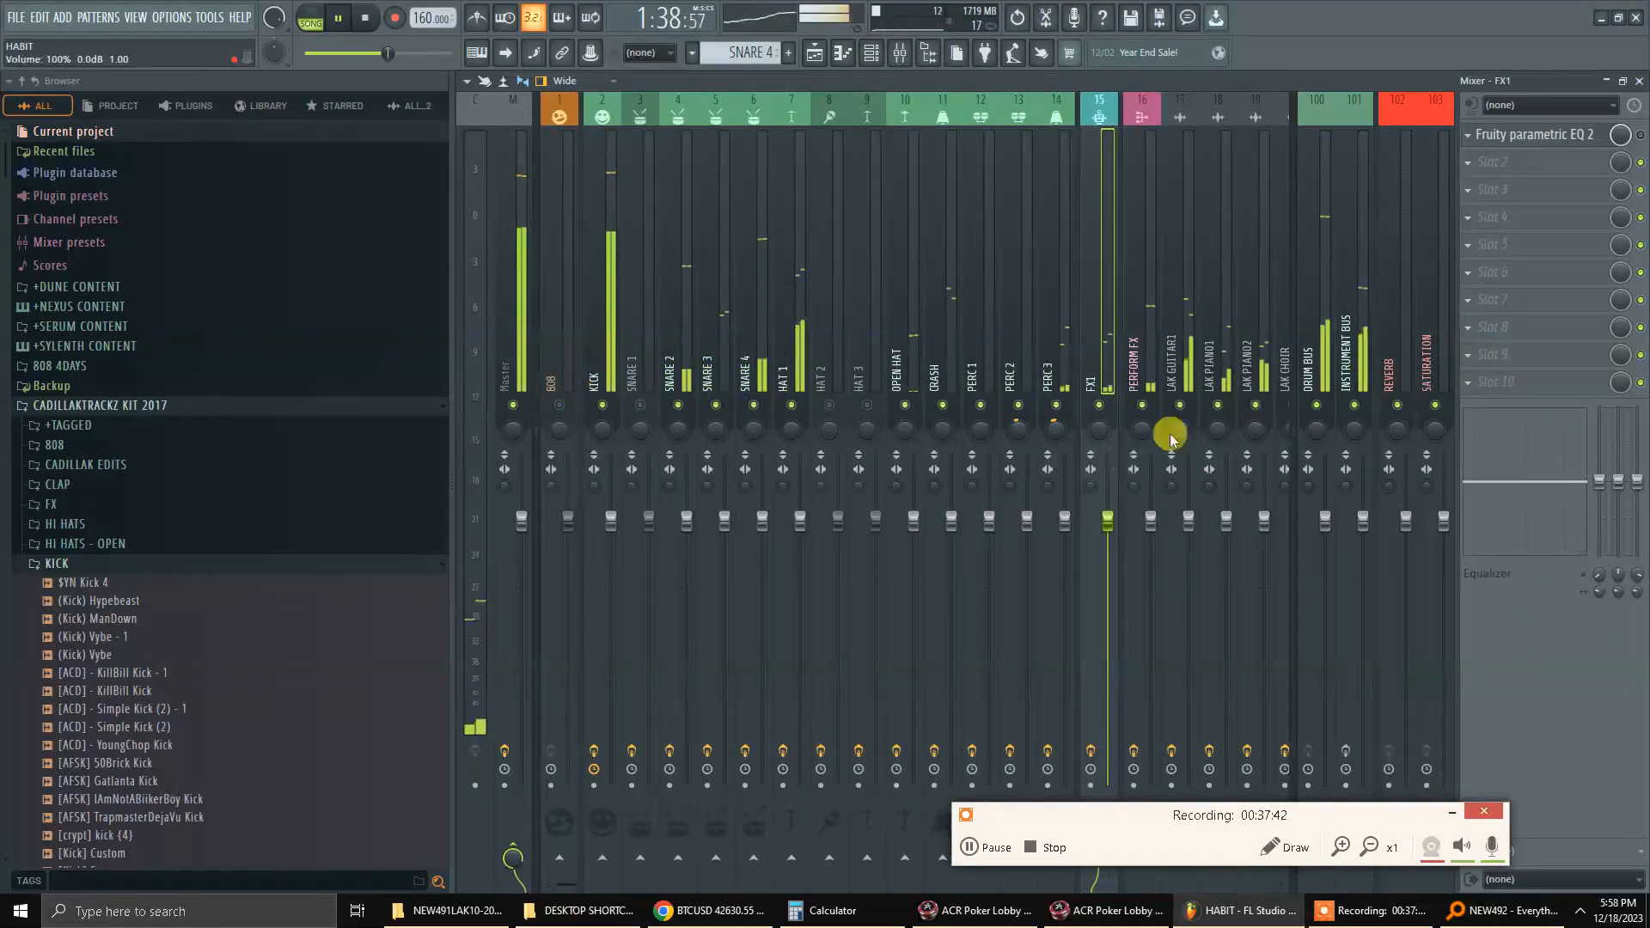
{"action": "scroll", "coordinate": [1186, 352], "scroll_direction": "down", "scroll_amount": 15}
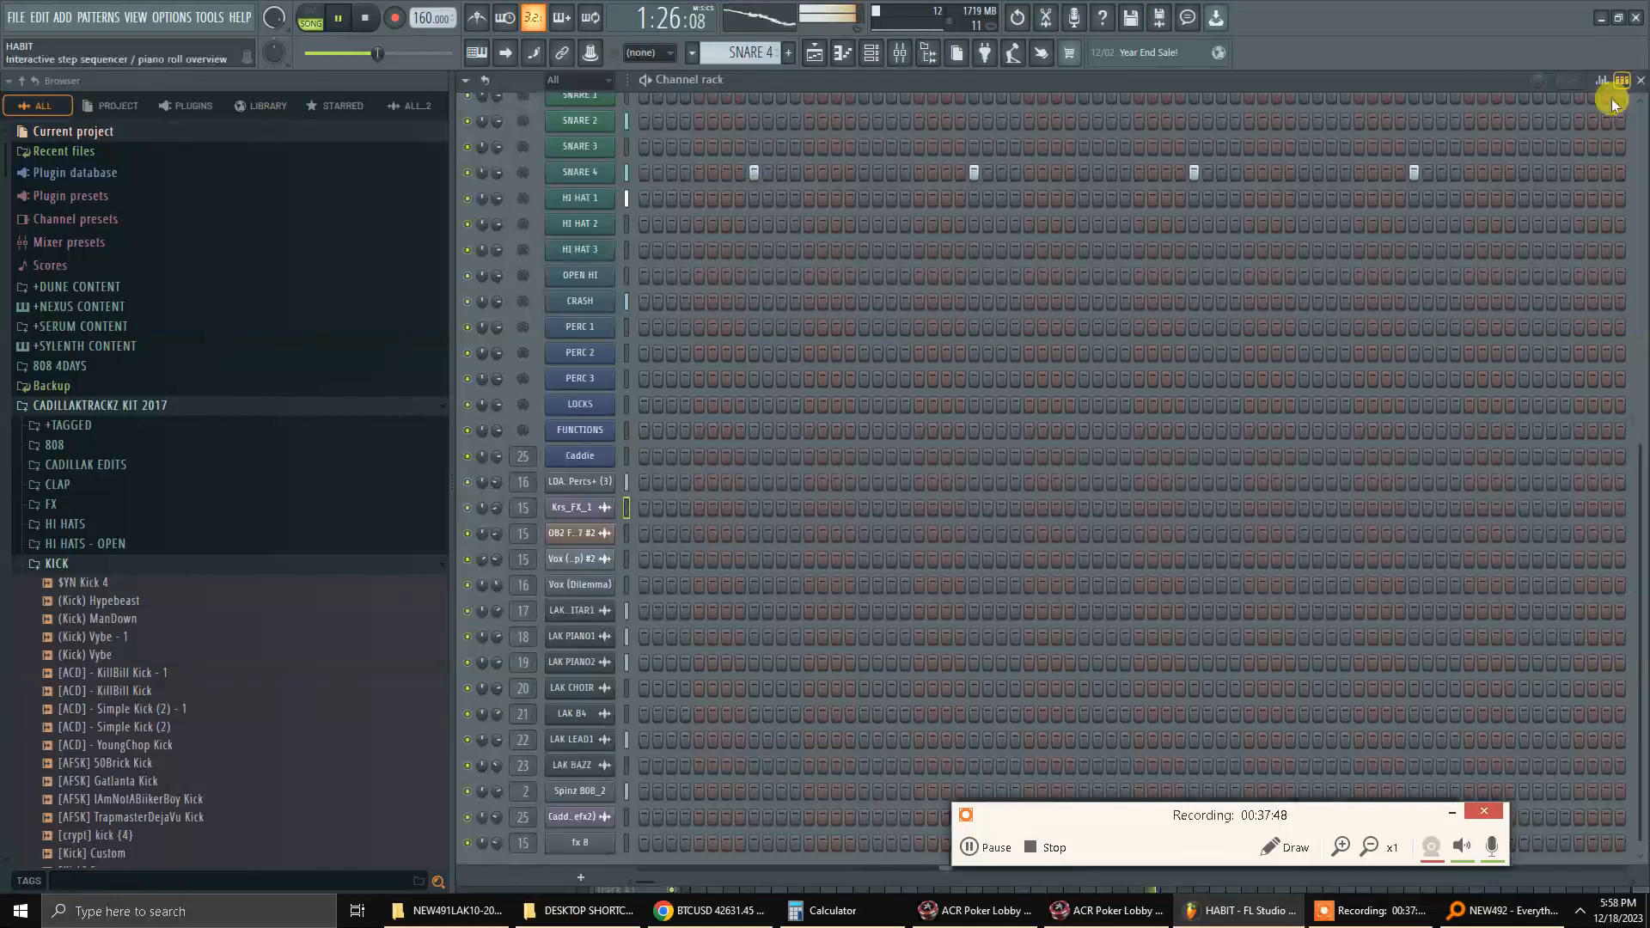
{"action": "left_click", "coordinate": [1639, 80]}
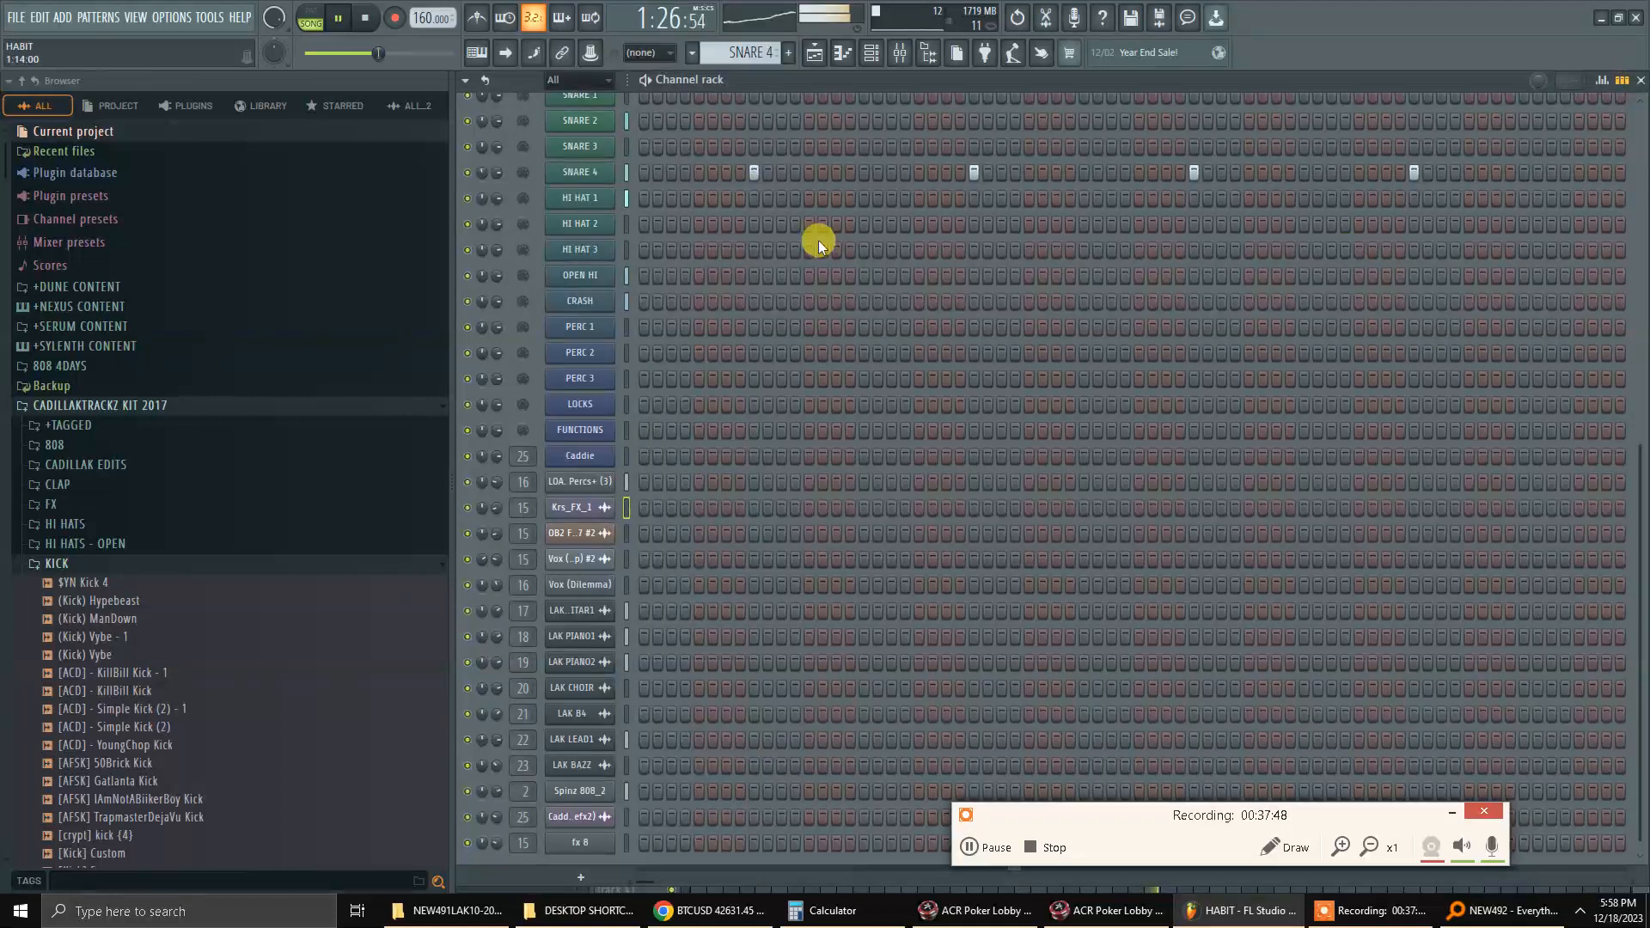
{"action": "scroll", "coordinate": [808, 189], "scroll_direction": "up", "scroll_amount": 4}
{"action": "left_click", "coordinate": [815, 52]}
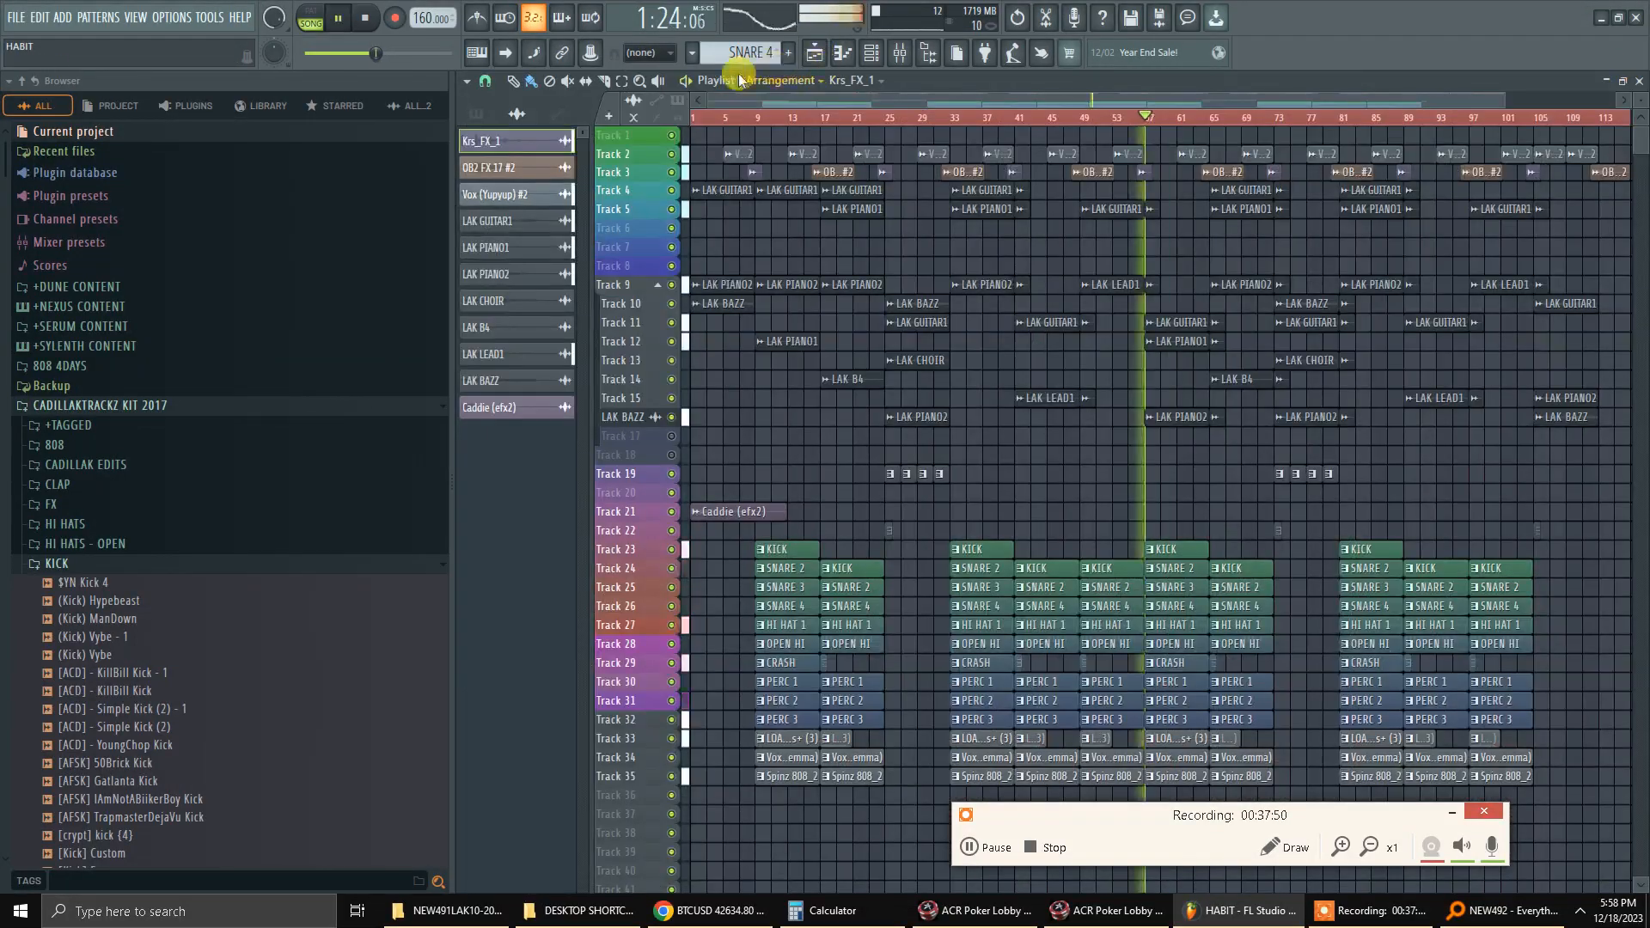
{"action": "key", "text": "space"}
{"action": "key", "text": "space"}
{"action": "key", "text": "space"}
{"action": "key", "text": "space"}
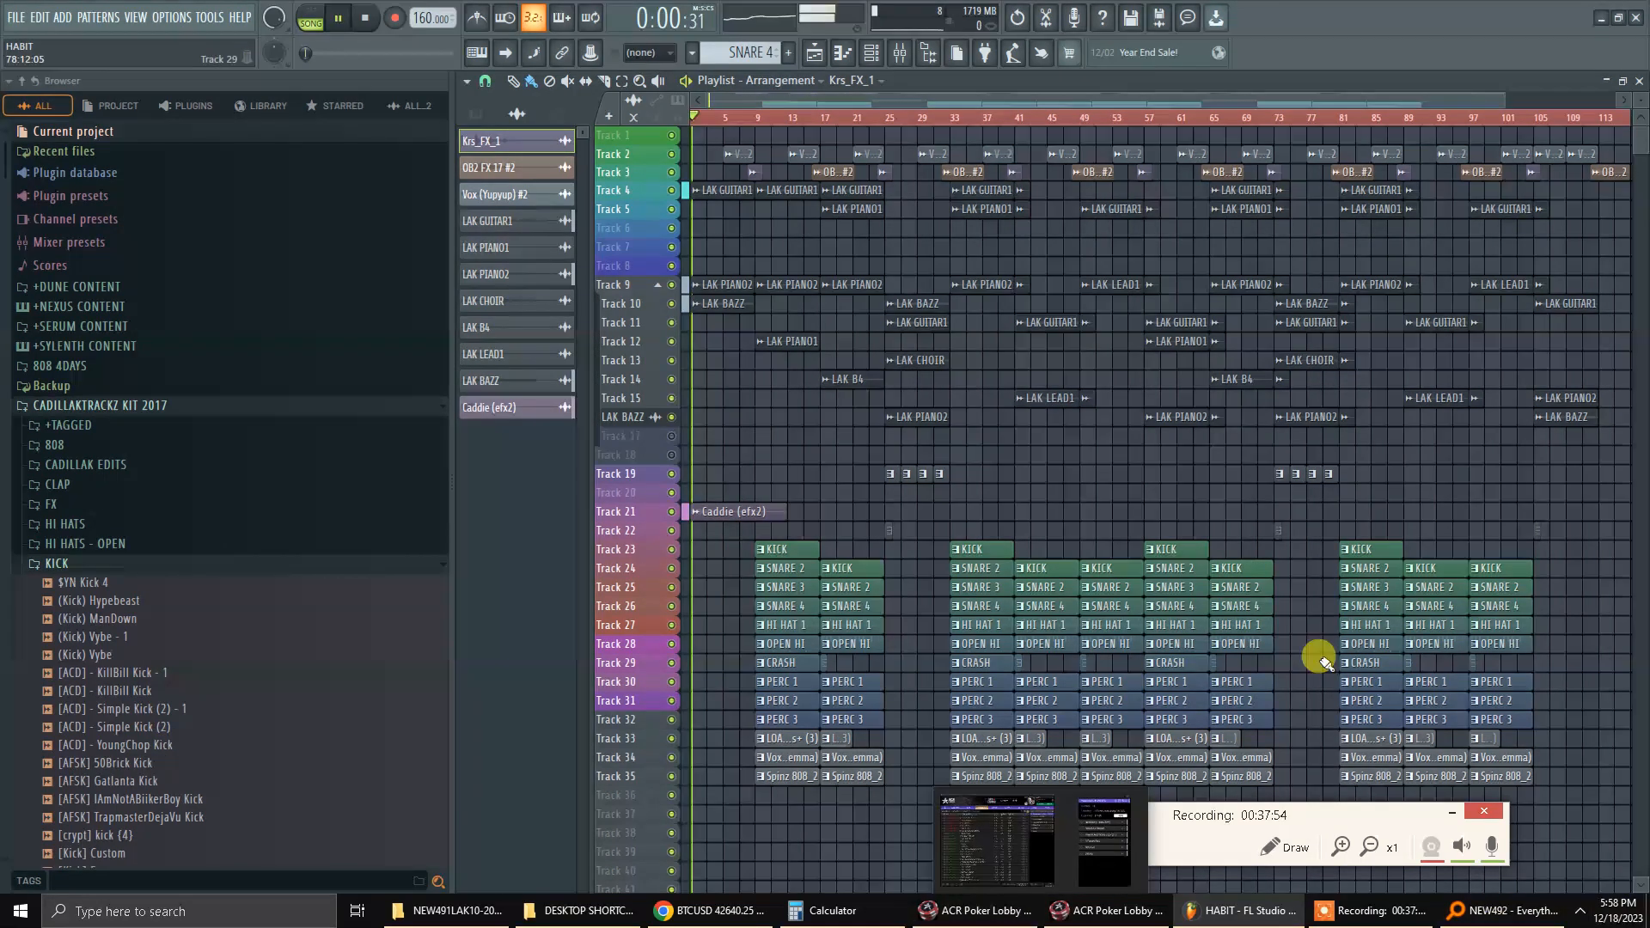
{"action": "key", "text": "space"}
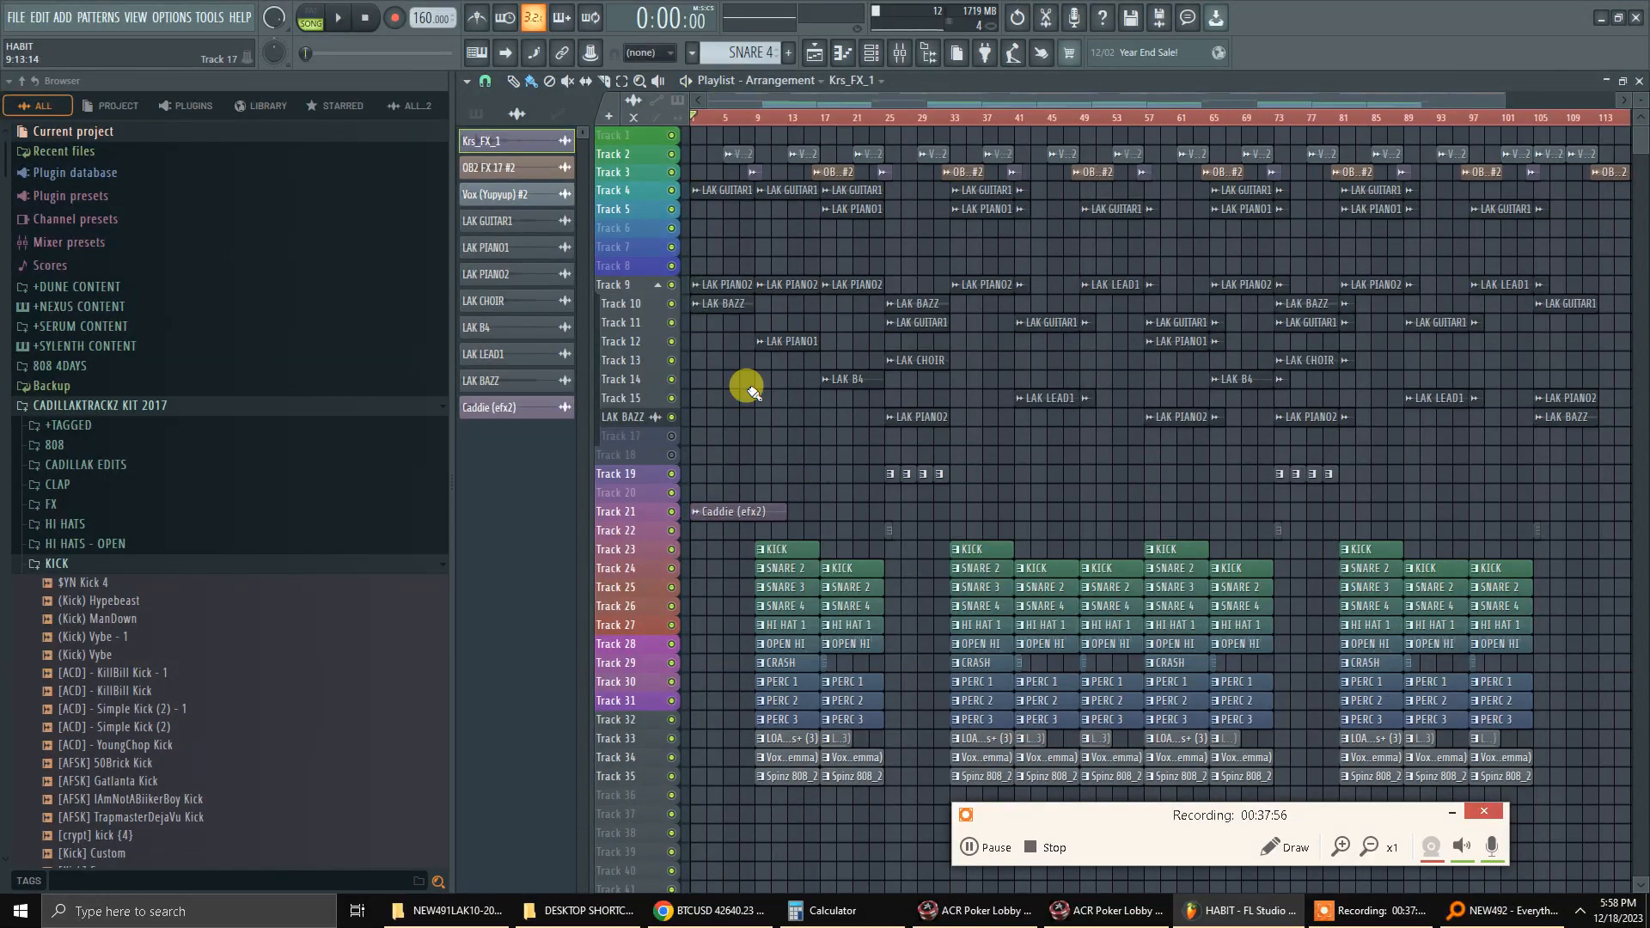
Look over the mixer tracks from the 808 to the higher inserts, with a short playback from the song start.
{"action": "key", "text": "F10"}
{"action": "key", "text": "F9"}
{"action": "key", "text": "F9"}
{"action": "key", "text": "F9"}
{"action": "left_click", "coordinate": [1099, 76]}
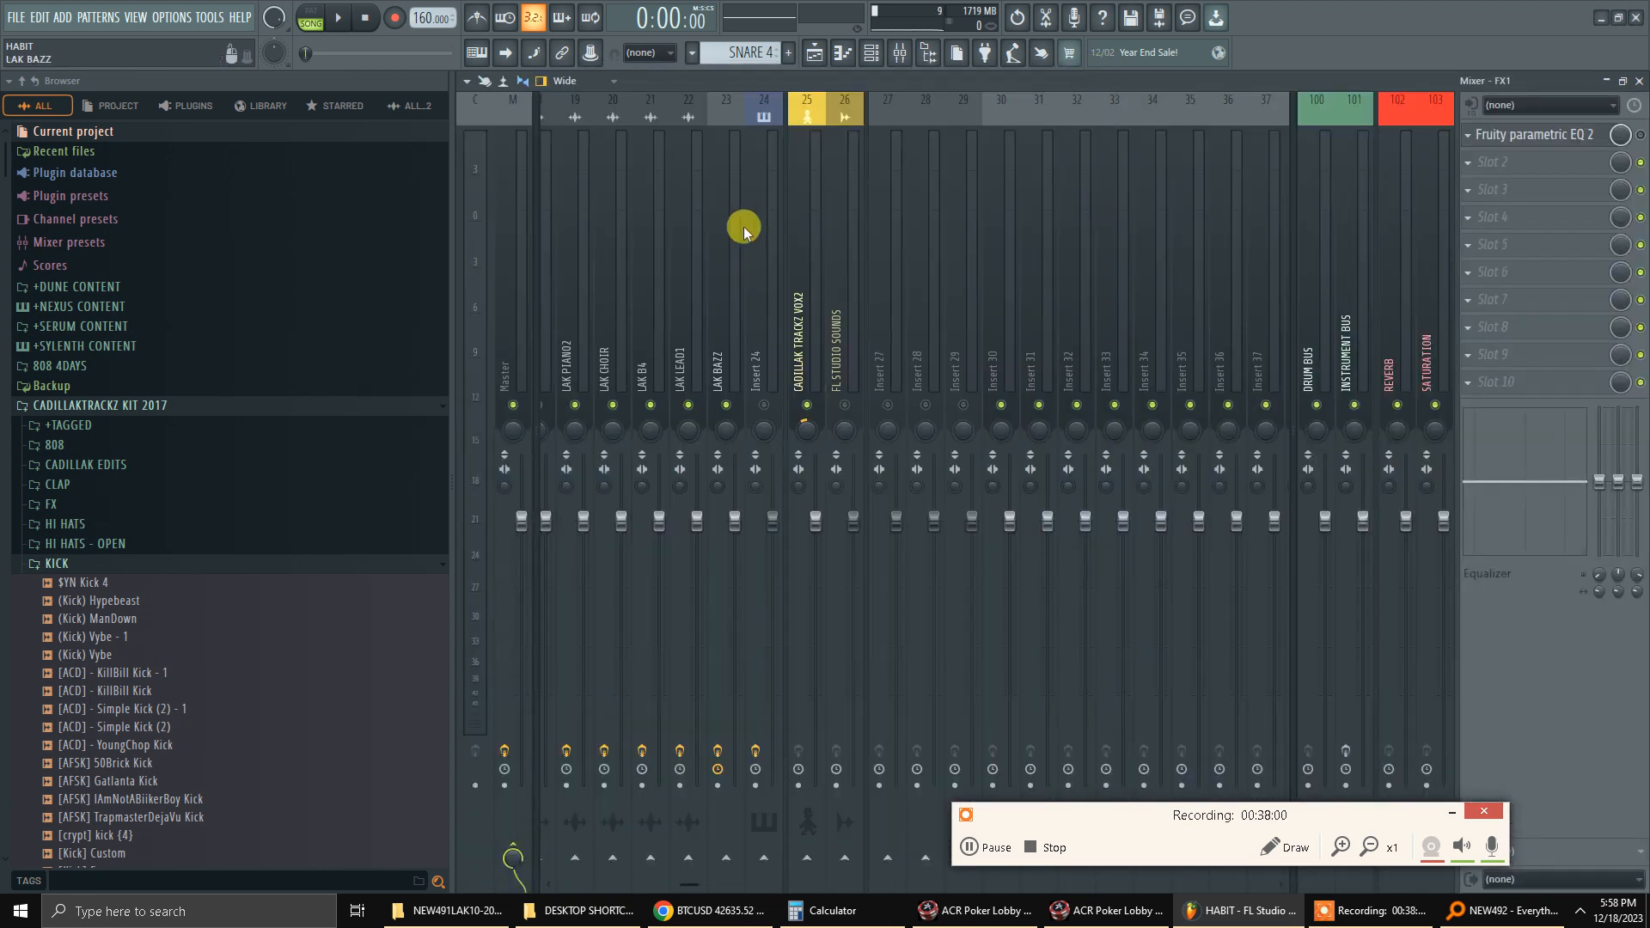
{"action": "scroll", "coordinate": [756, 245], "scroll_direction": "up", "scroll_amount": 3}
{"action": "scroll", "coordinate": [756, 246], "scroll_direction": "down", "scroll_amount": 3}
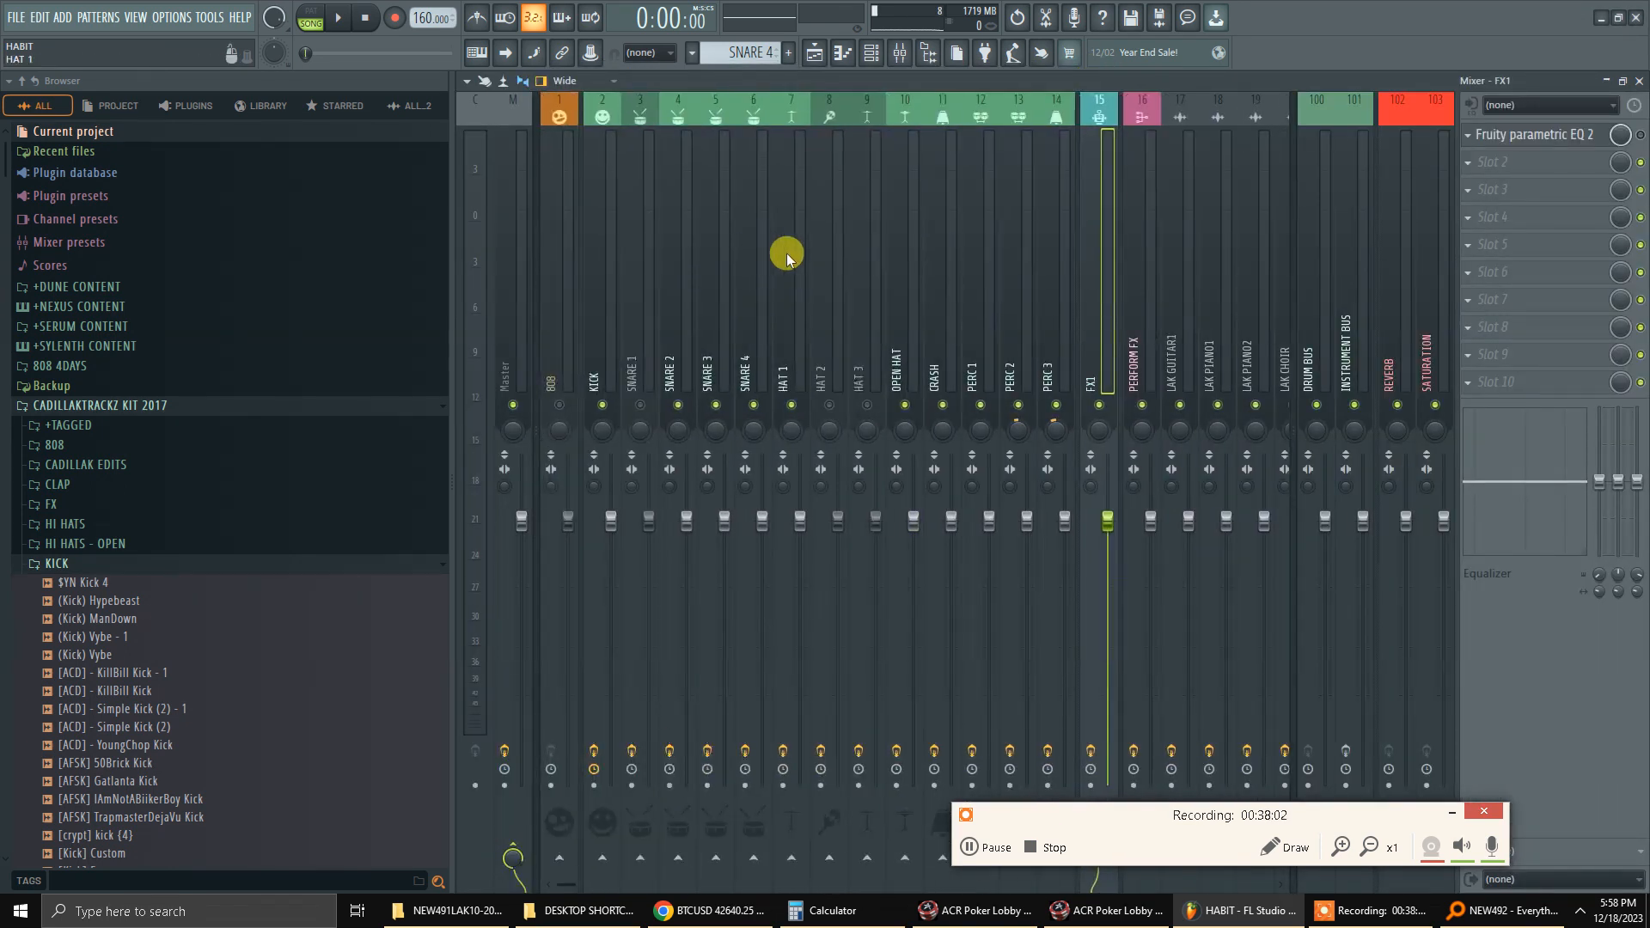
{"action": "key", "text": "space"}
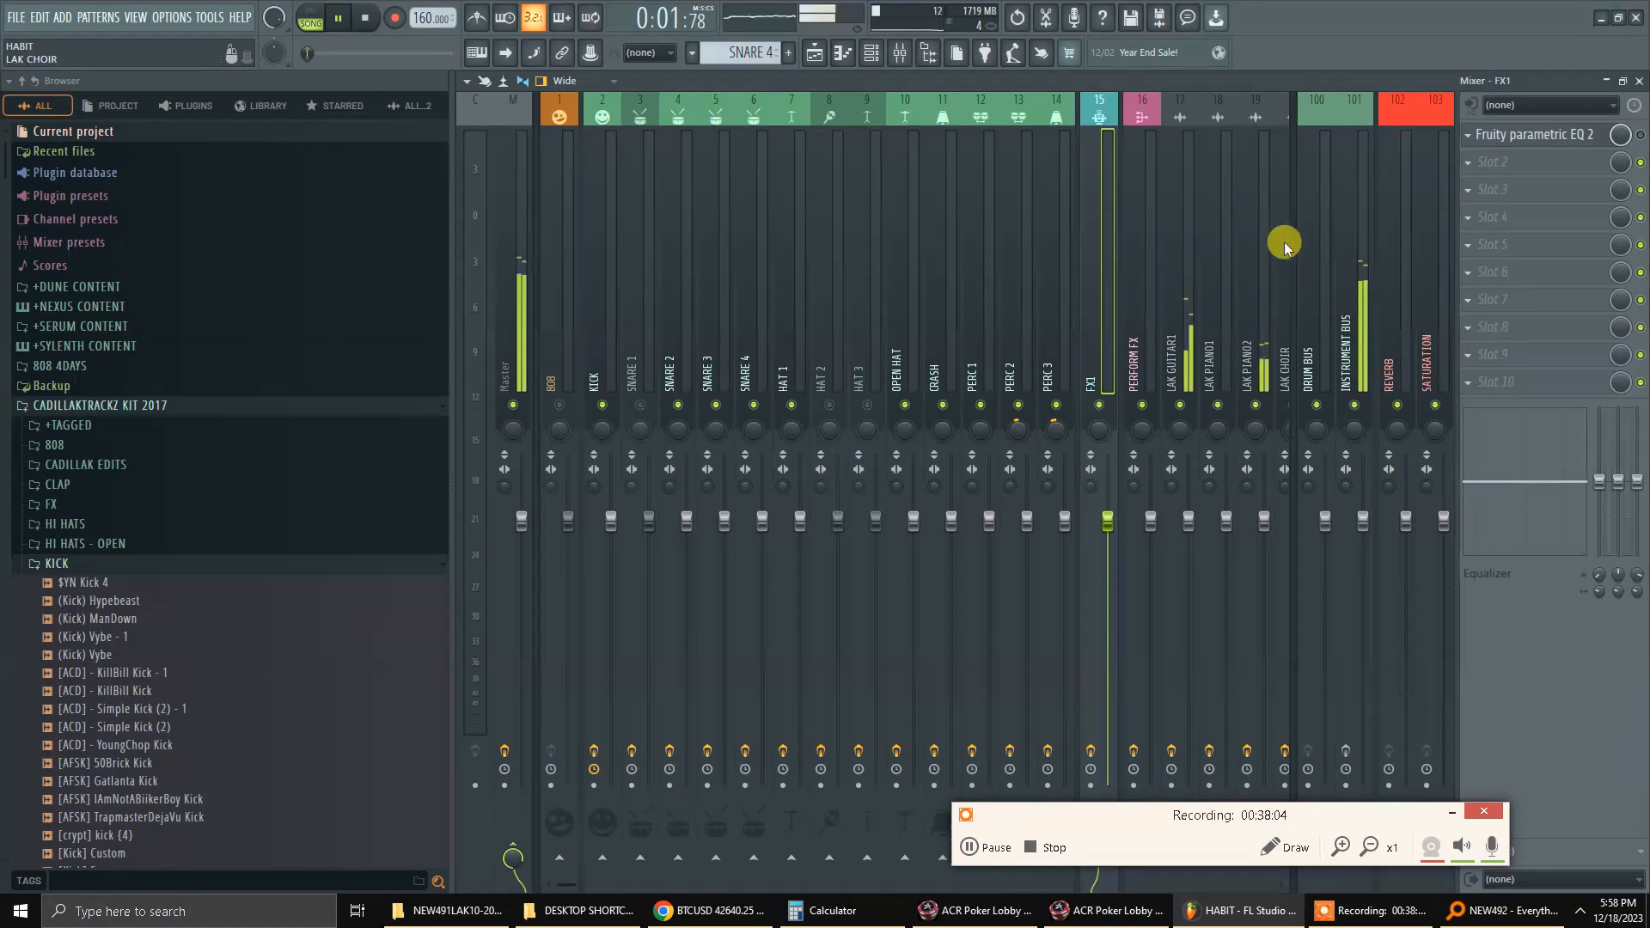
{"action": "key", "text": "space"}
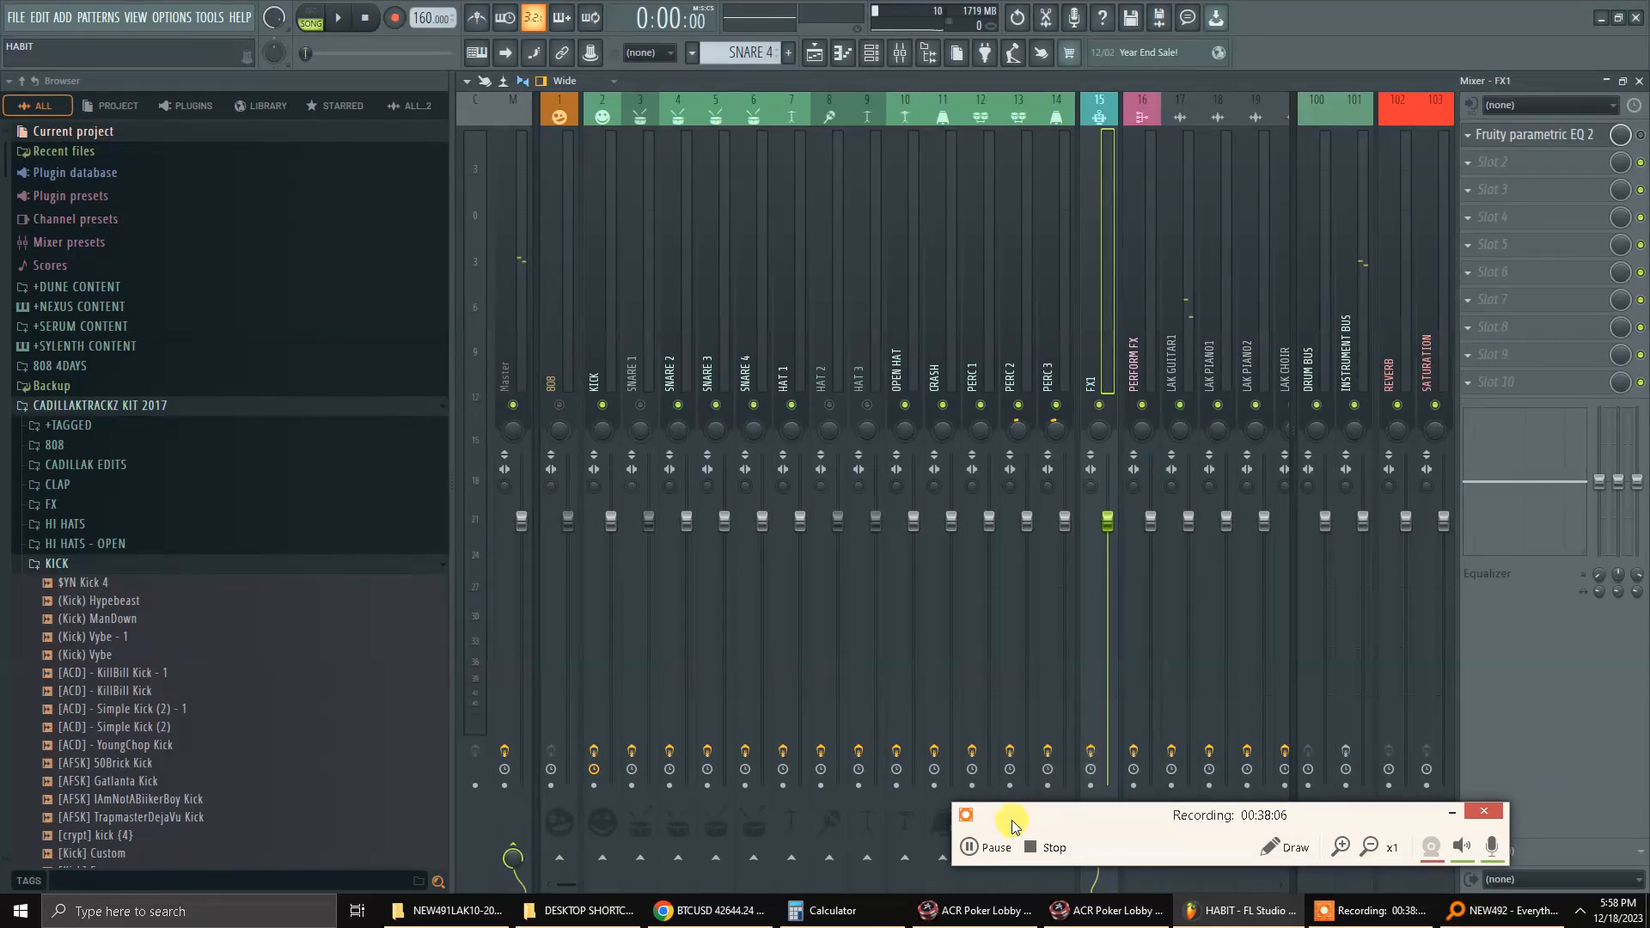
{"action": "left_click", "coordinate": [973, 848]}
{"action": "left_click", "coordinate": [982, 851]}
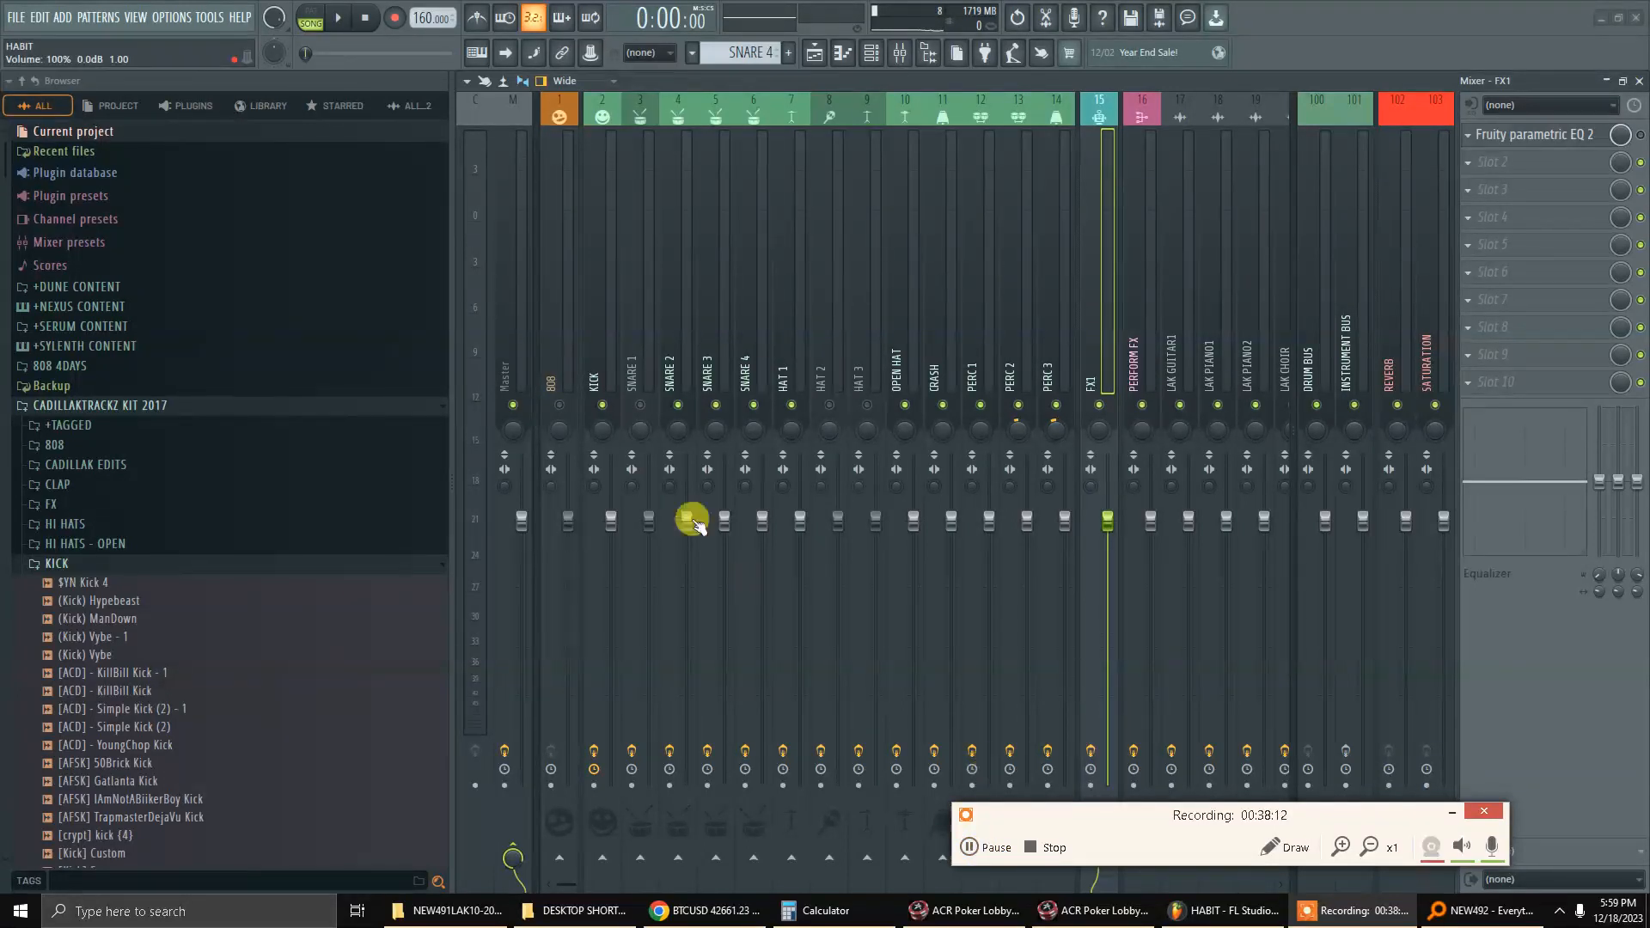
Examine the channel rack from the unnamed channels to fx 8, checking channel names and mixer track assignments.
{"action": "left_click", "coordinate": [1639, 79]}
{"action": "key", "text": "F6"}
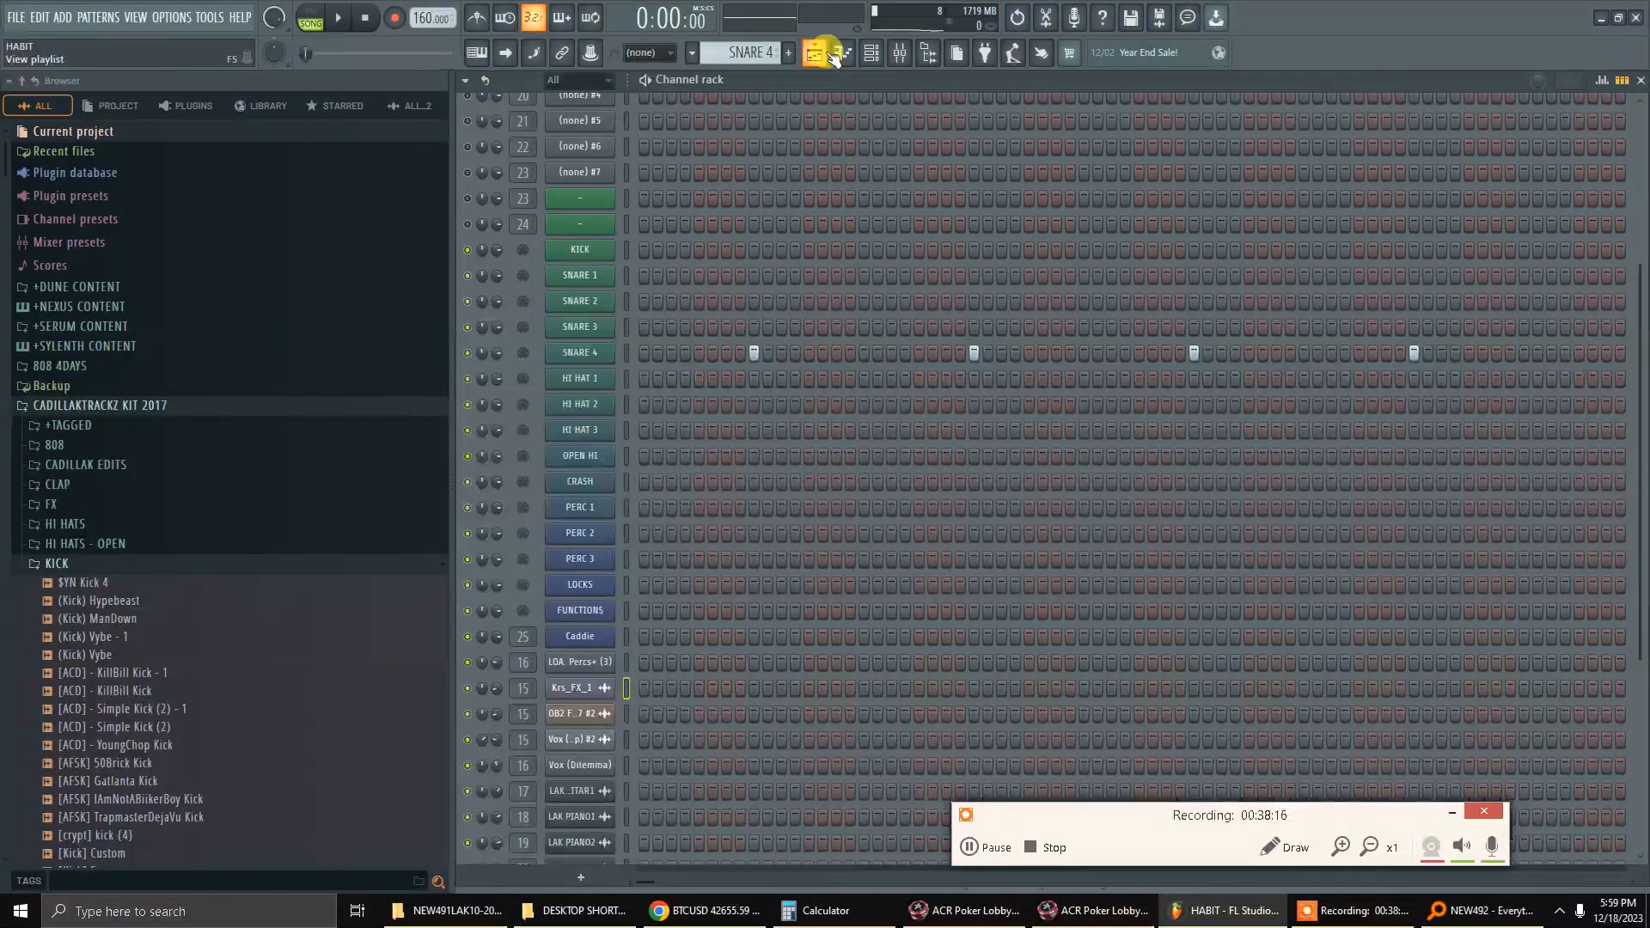
{"action": "scroll", "coordinate": [703, 482], "scroll_direction": "down", "scroll_amount": 3}
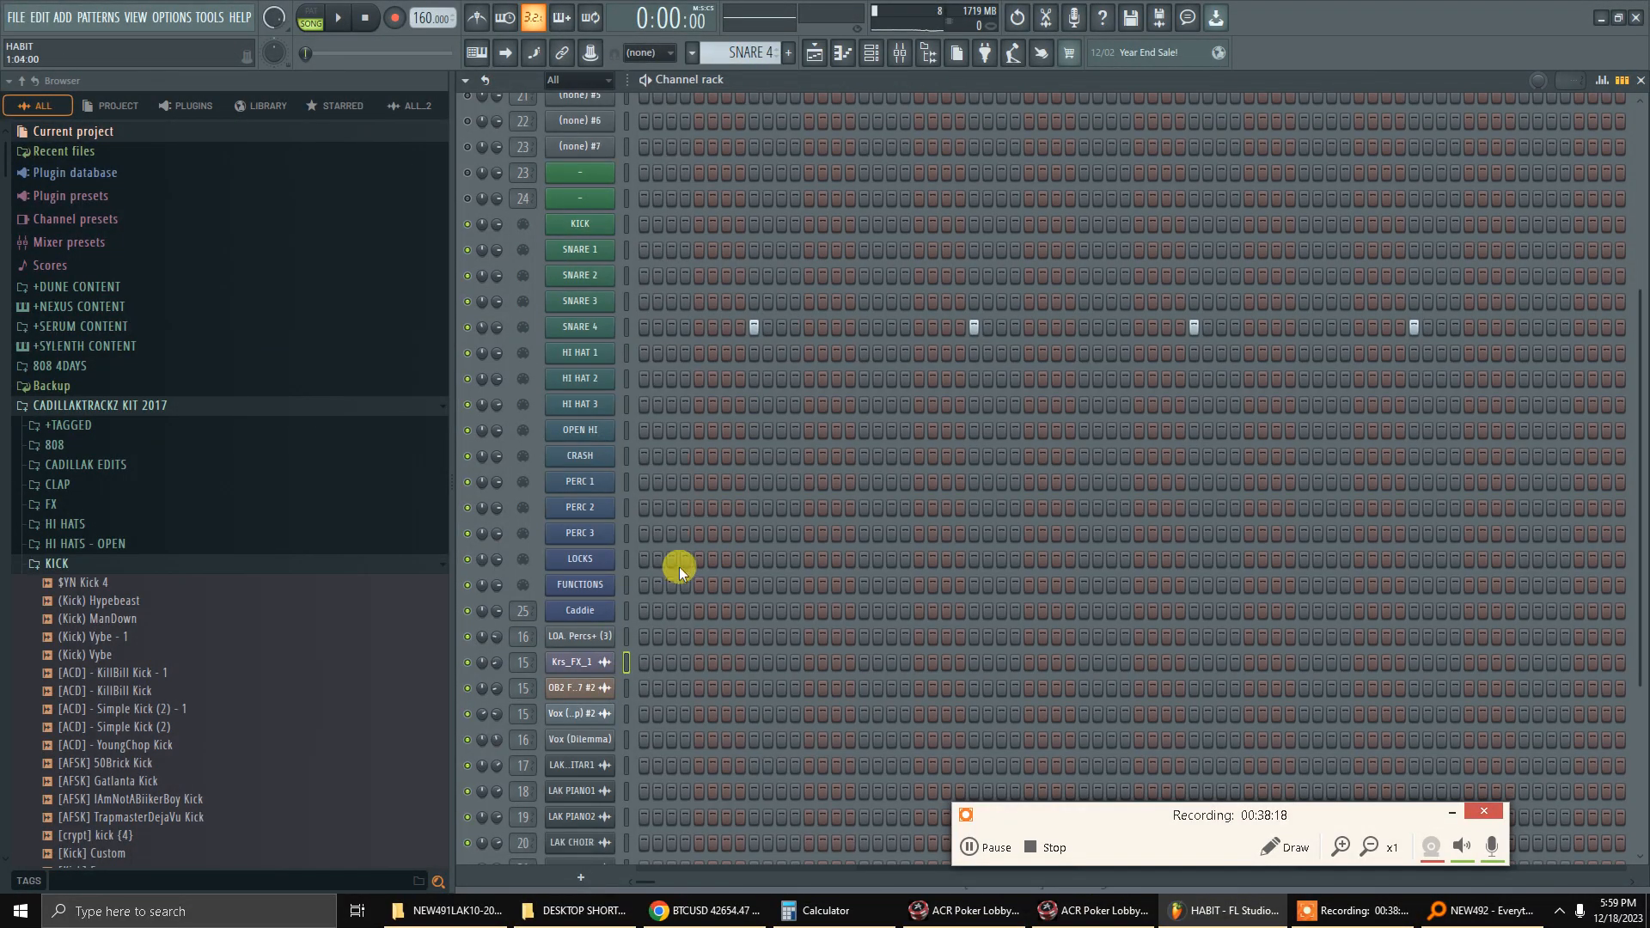
{"action": "scroll", "coordinate": [826, 498], "scroll_direction": "down", "scroll_amount": 4}
{"action": "scroll", "coordinate": [971, 577], "scroll_direction": "up", "scroll_amount": 10}
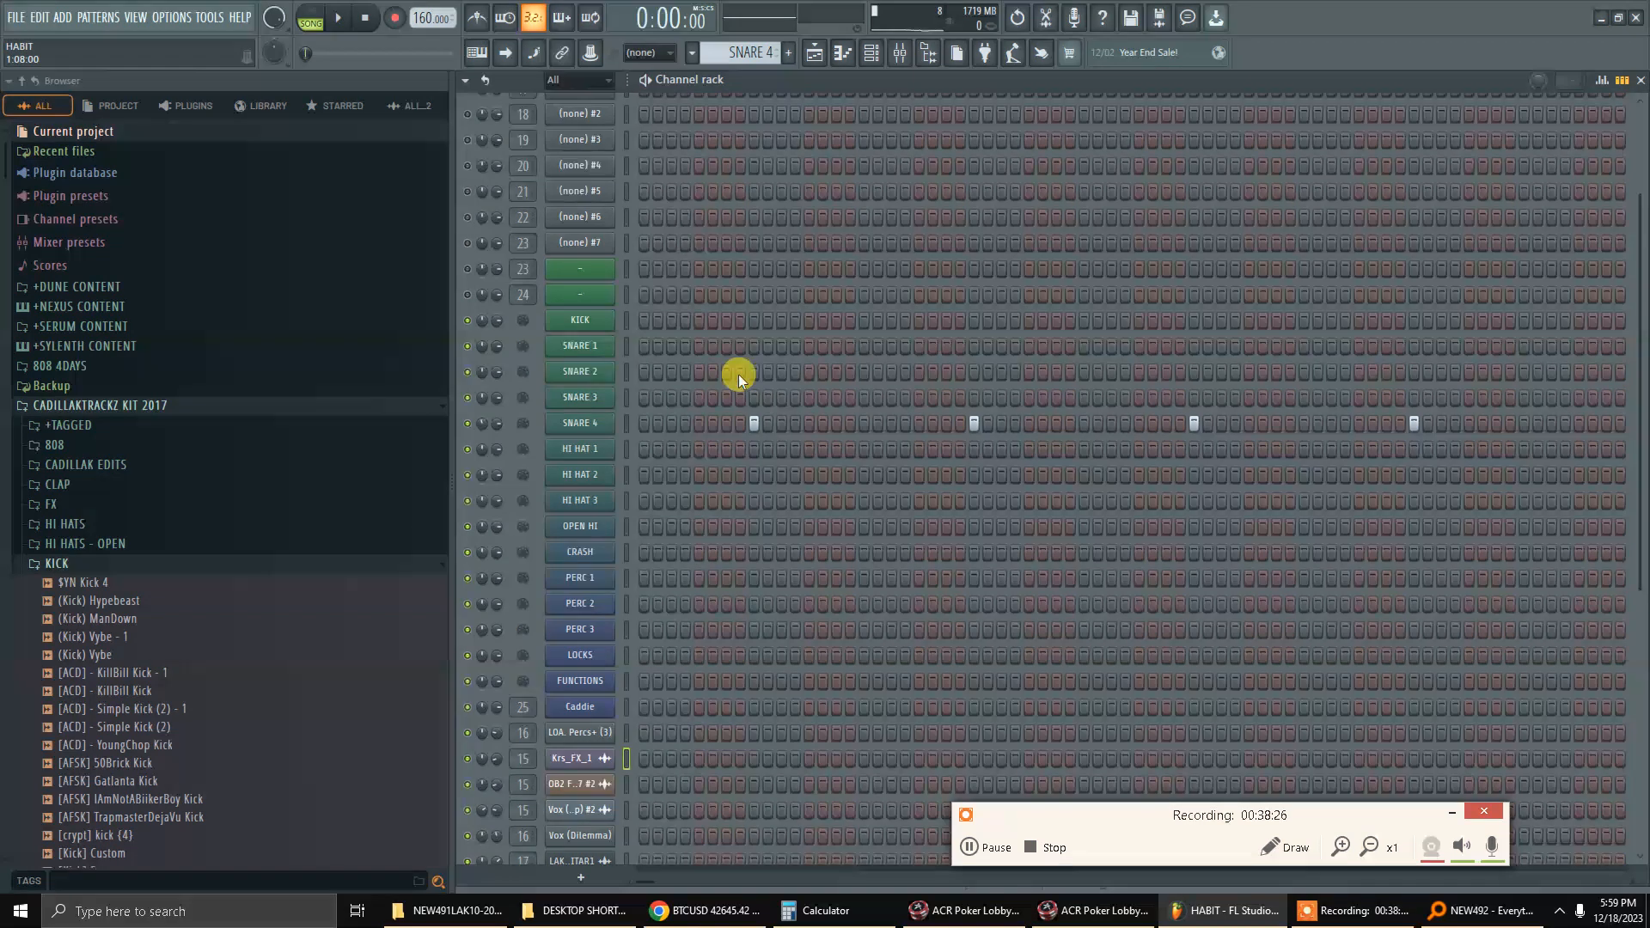
{"action": "scroll", "coordinate": [1102, 633], "scroll_direction": "down", "scroll_amount": 3}
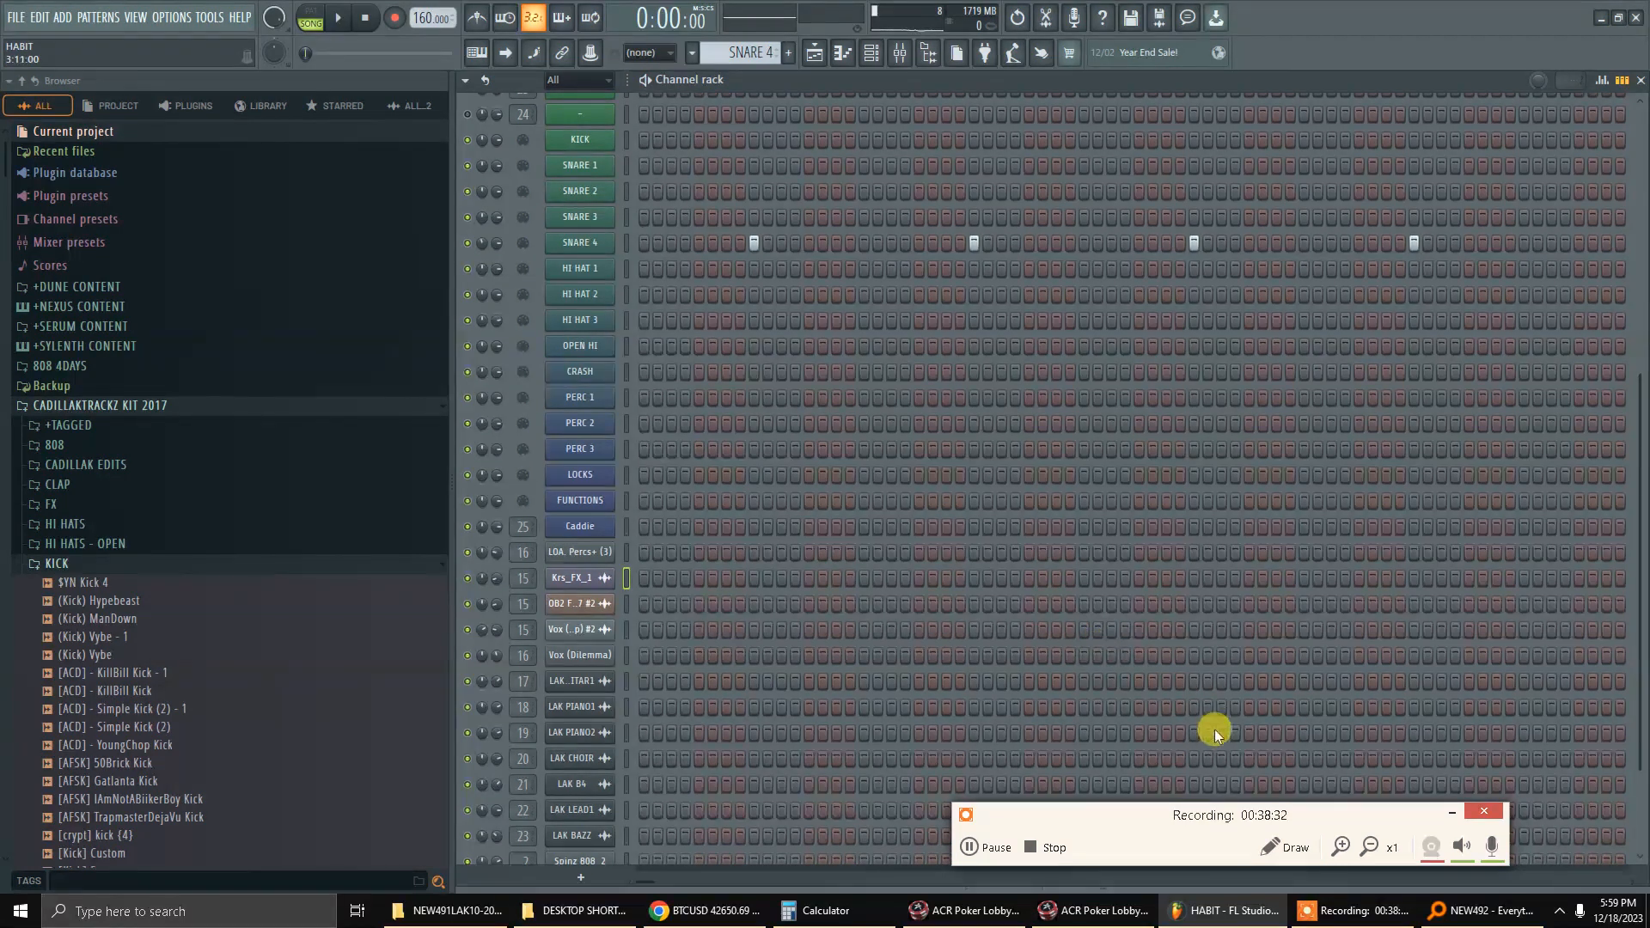
{"action": "scroll", "coordinate": [912, 595], "scroll_direction": "down", "scroll_amount": 1}
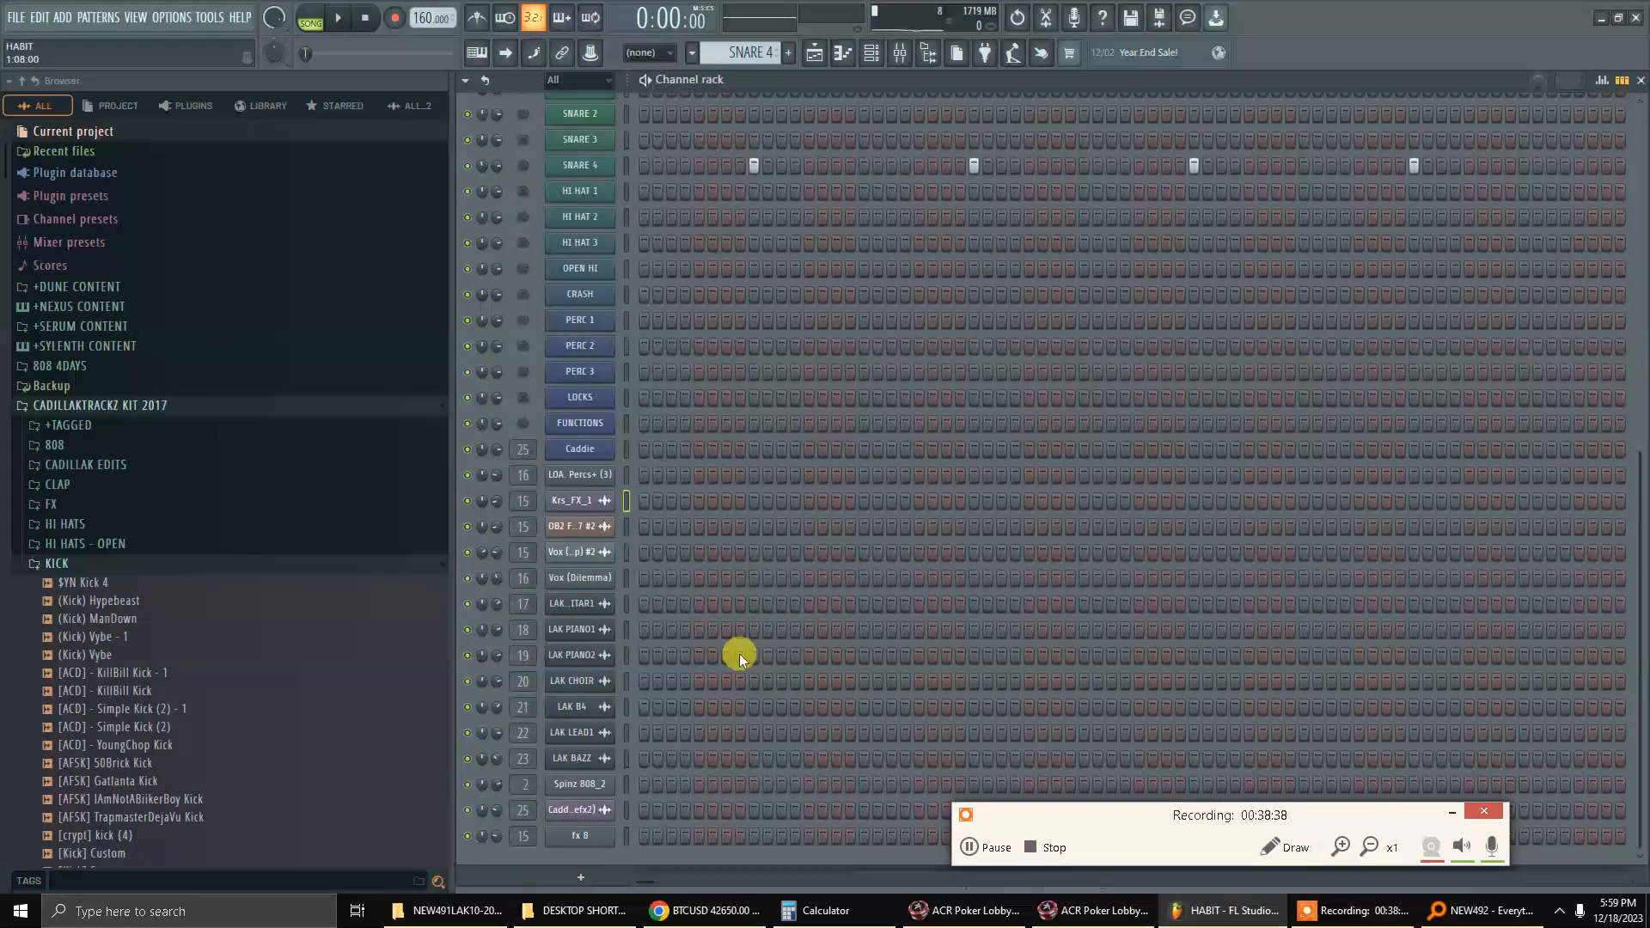
{"action": "scroll", "coordinate": [868, 497], "scroll_direction": "up", "scroll_amount": 2}
{"action": "scroll", "coordinate": [865, 494], "scroll_direction": "up", "scroll_amount": 2}
{"action": "scroll", "coordinate": [858, 497], "scroll_direction": "down", "scroll_amount": 3}
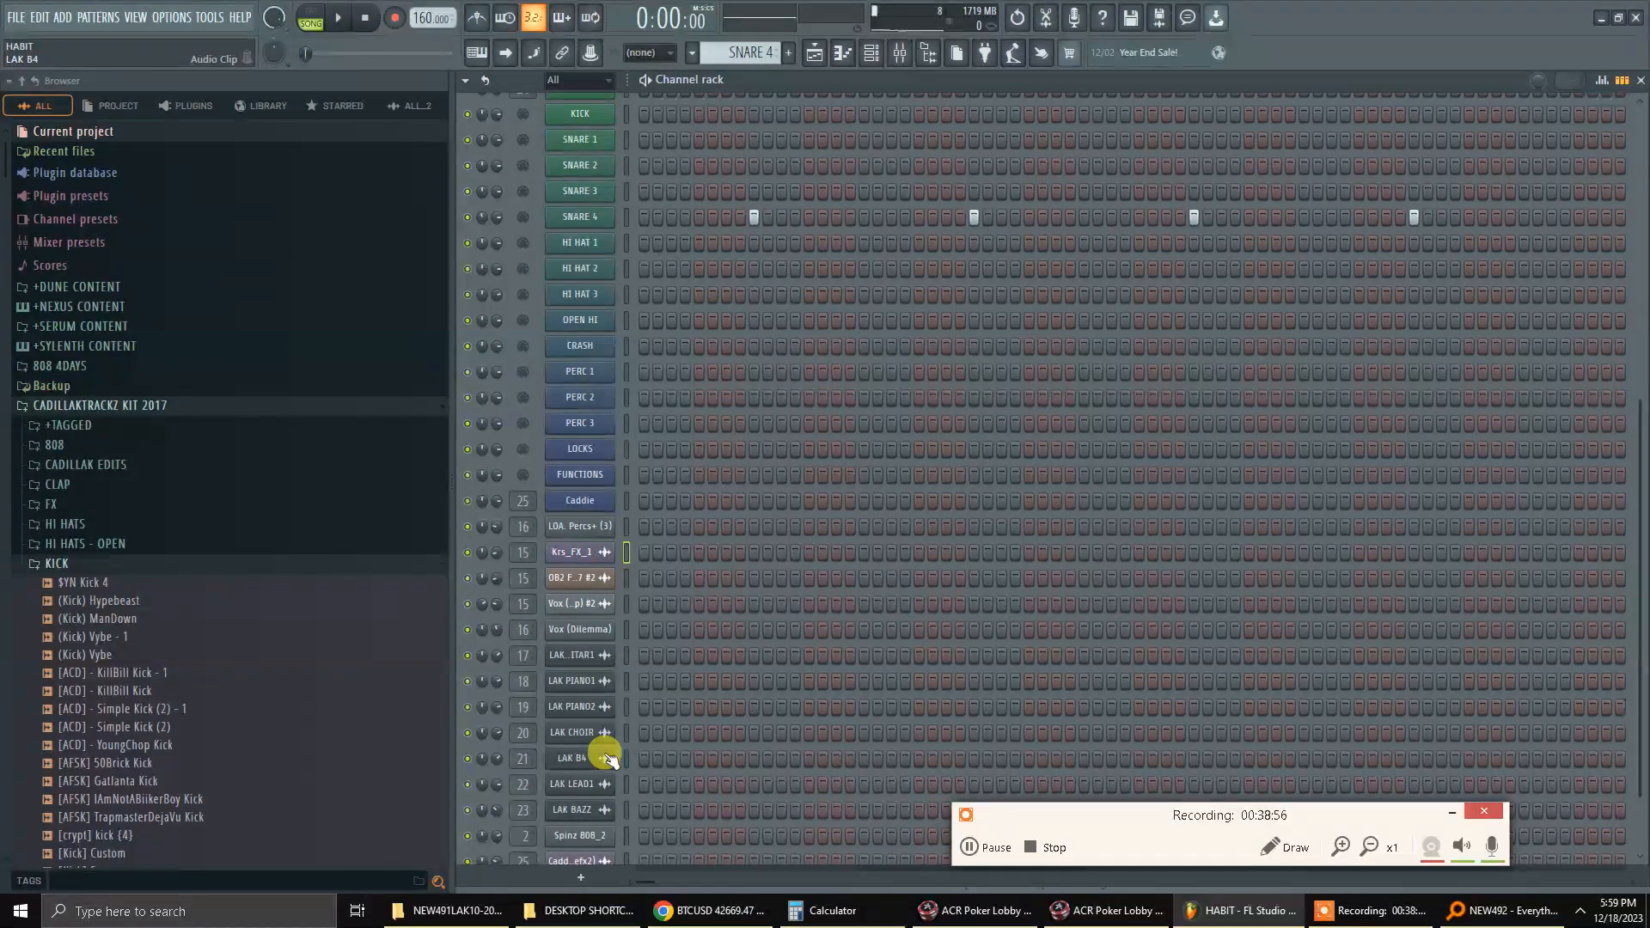
{"action": "scroll", "coordinate": [682, 696], "scroll_direction": "down", "scroll_amount": 2}
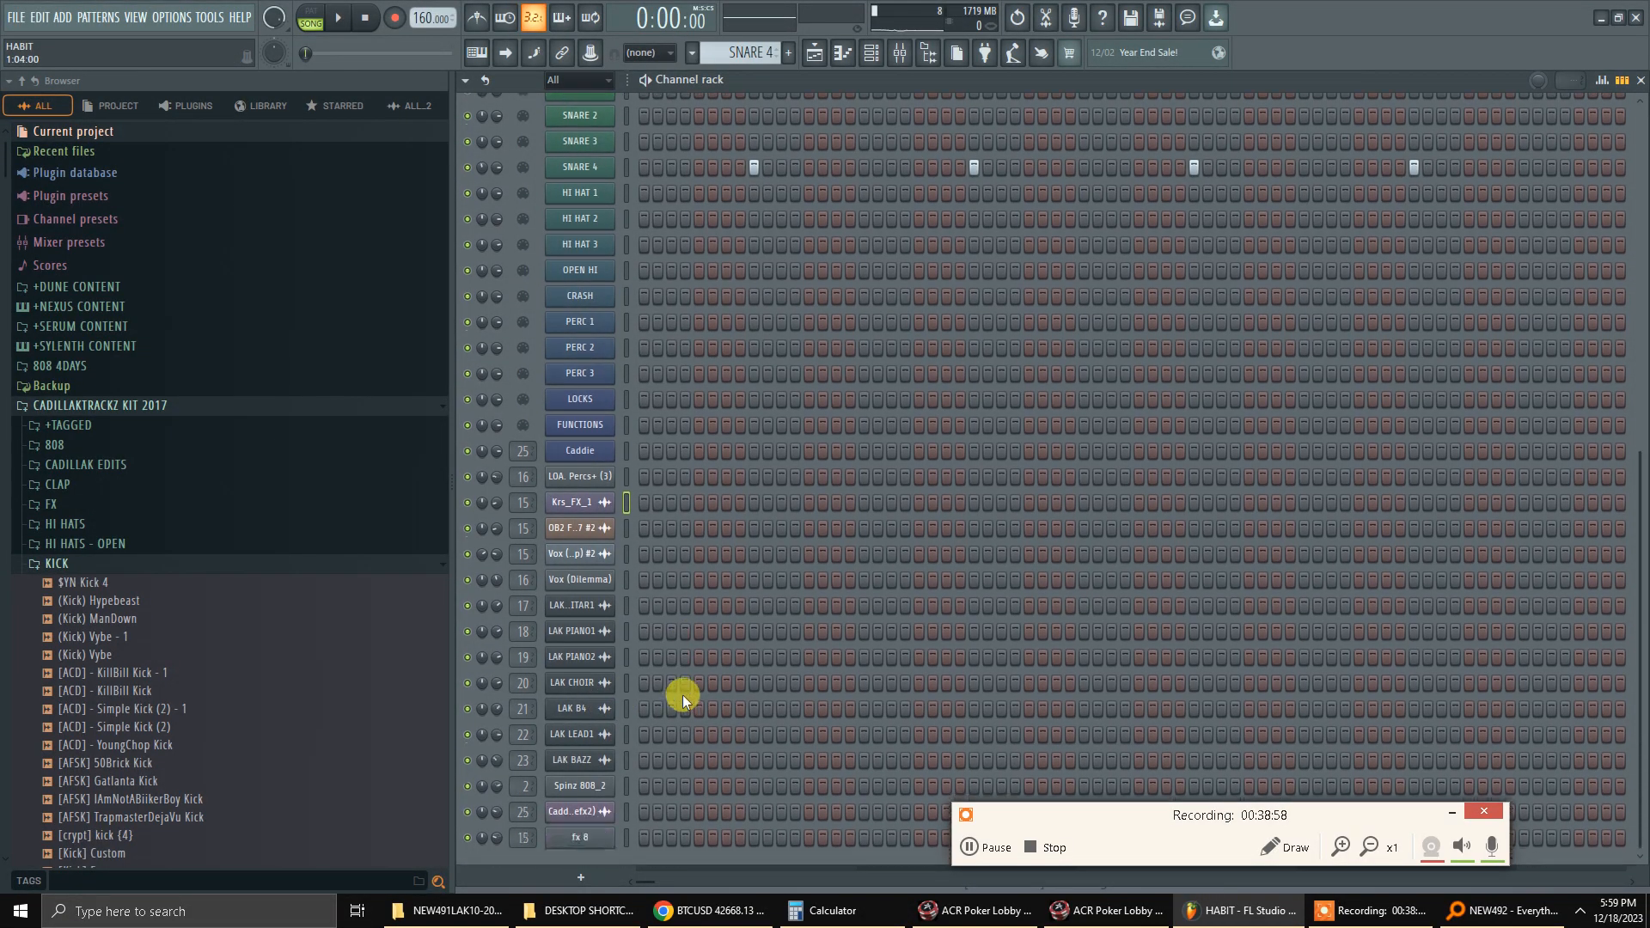
Compare the FX, instrument and vocal mixer tracks with the channels listed in the channel rack.
{"action": "key", "text": "F9"}
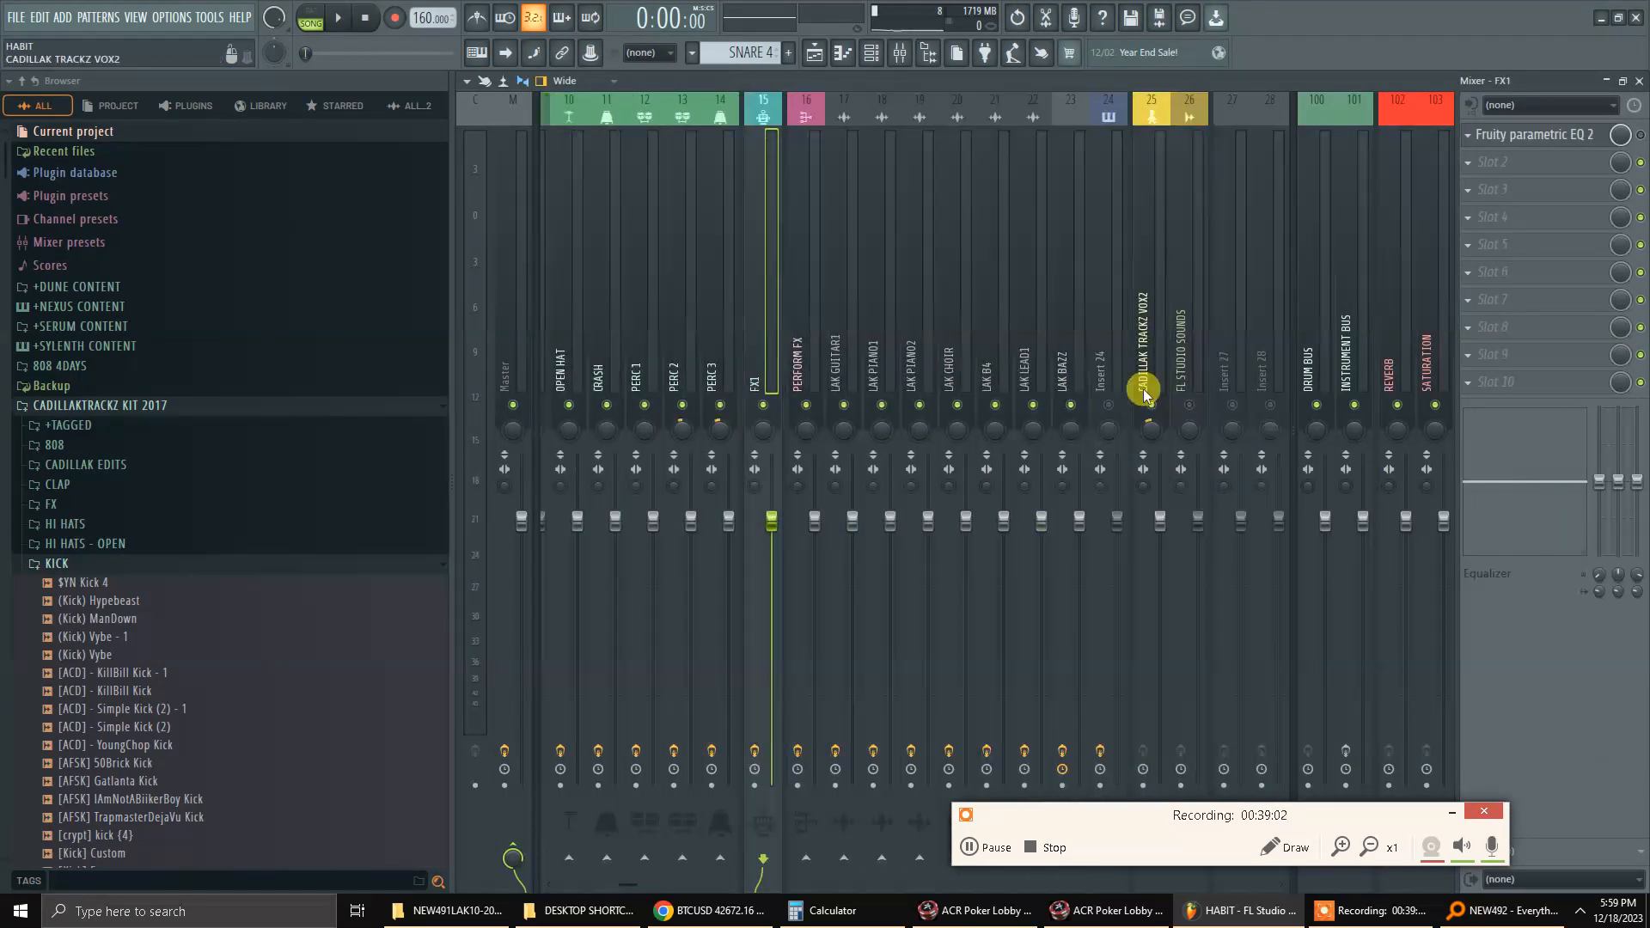
{"action": "key", "text": "F9"}
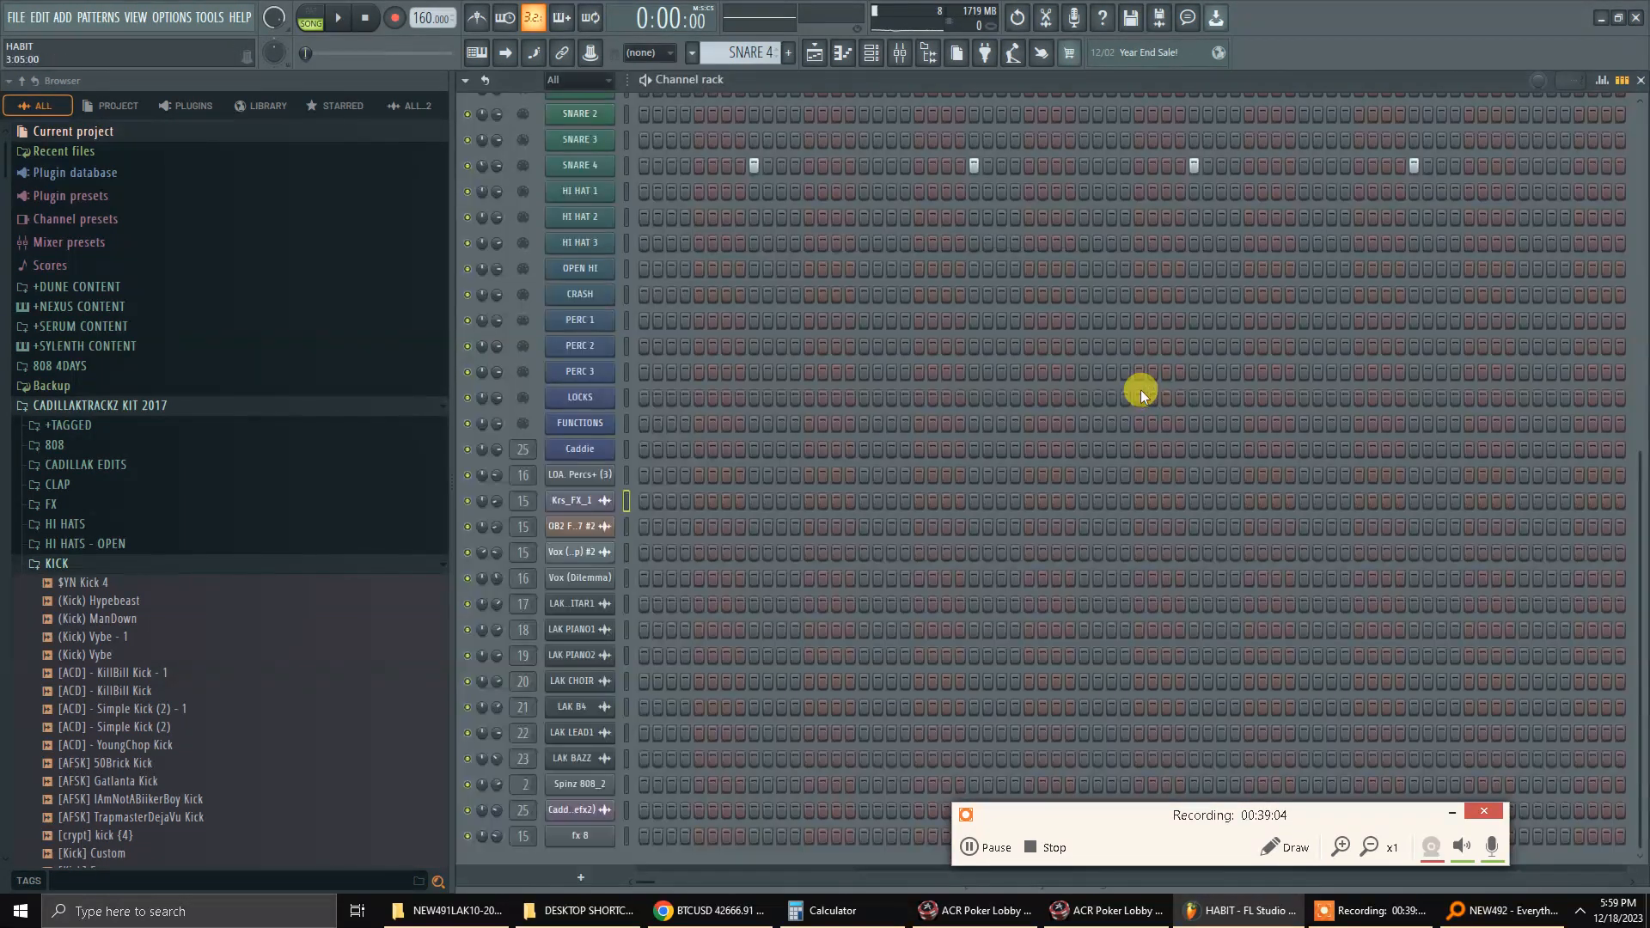
{"action": "scroll", "coordinate": [839, 526], "scroll_direction": "up", "scroll_amount": 5}
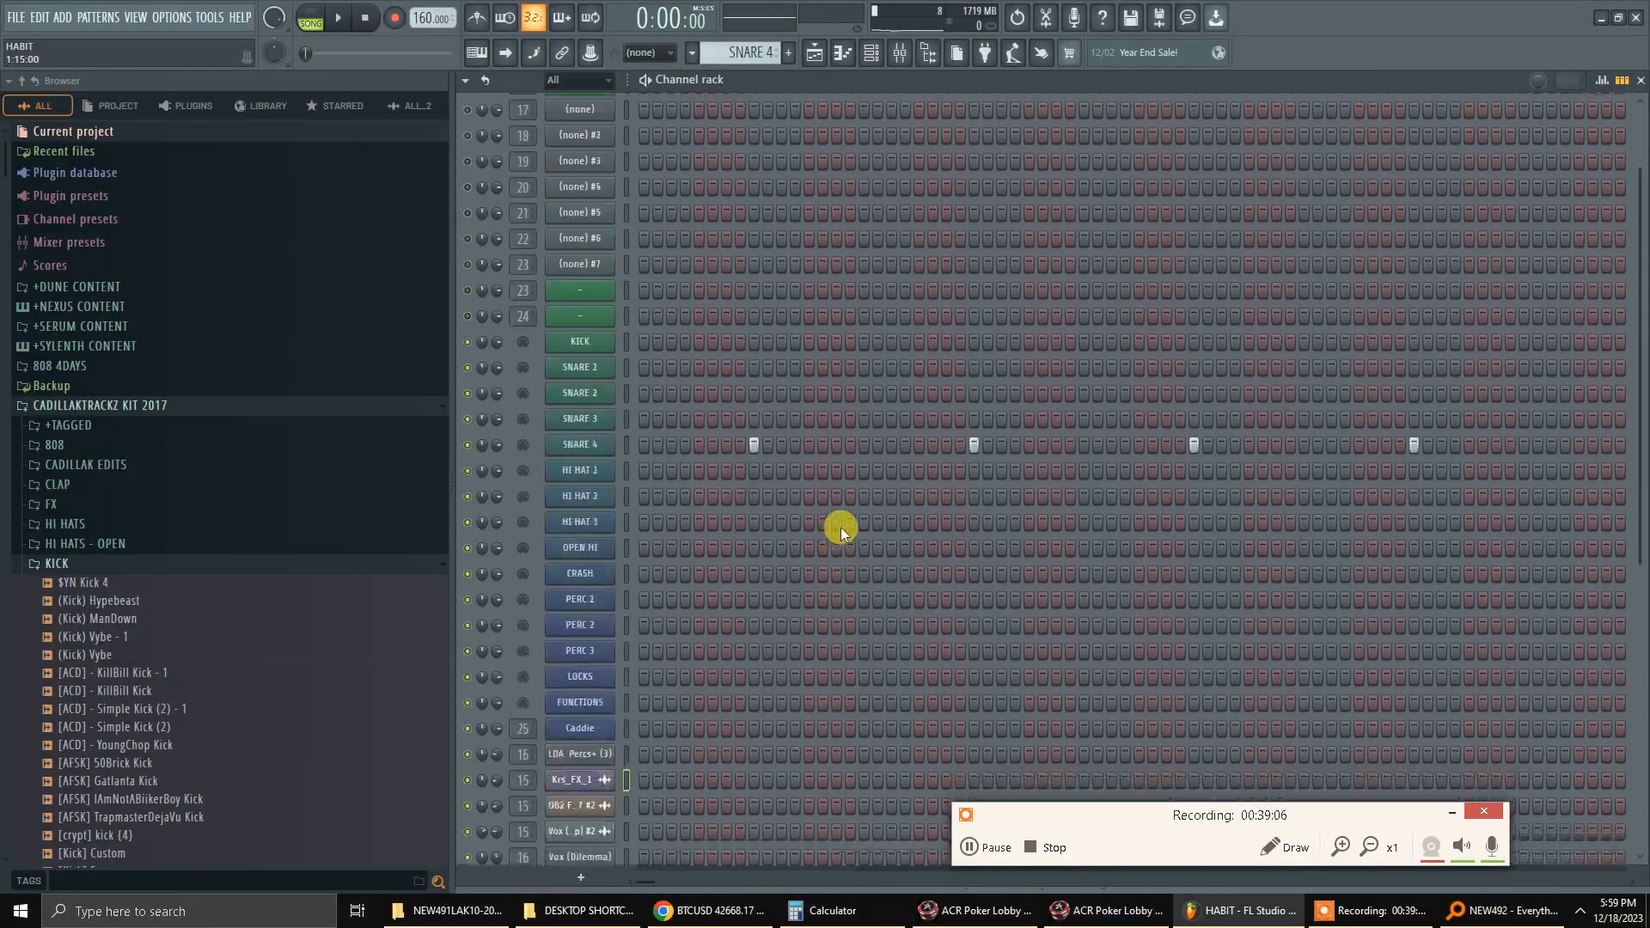
{"action": "scroll", "coordinate": [796, 511], "scroll_direction": "down", "scroll_amount": 5}
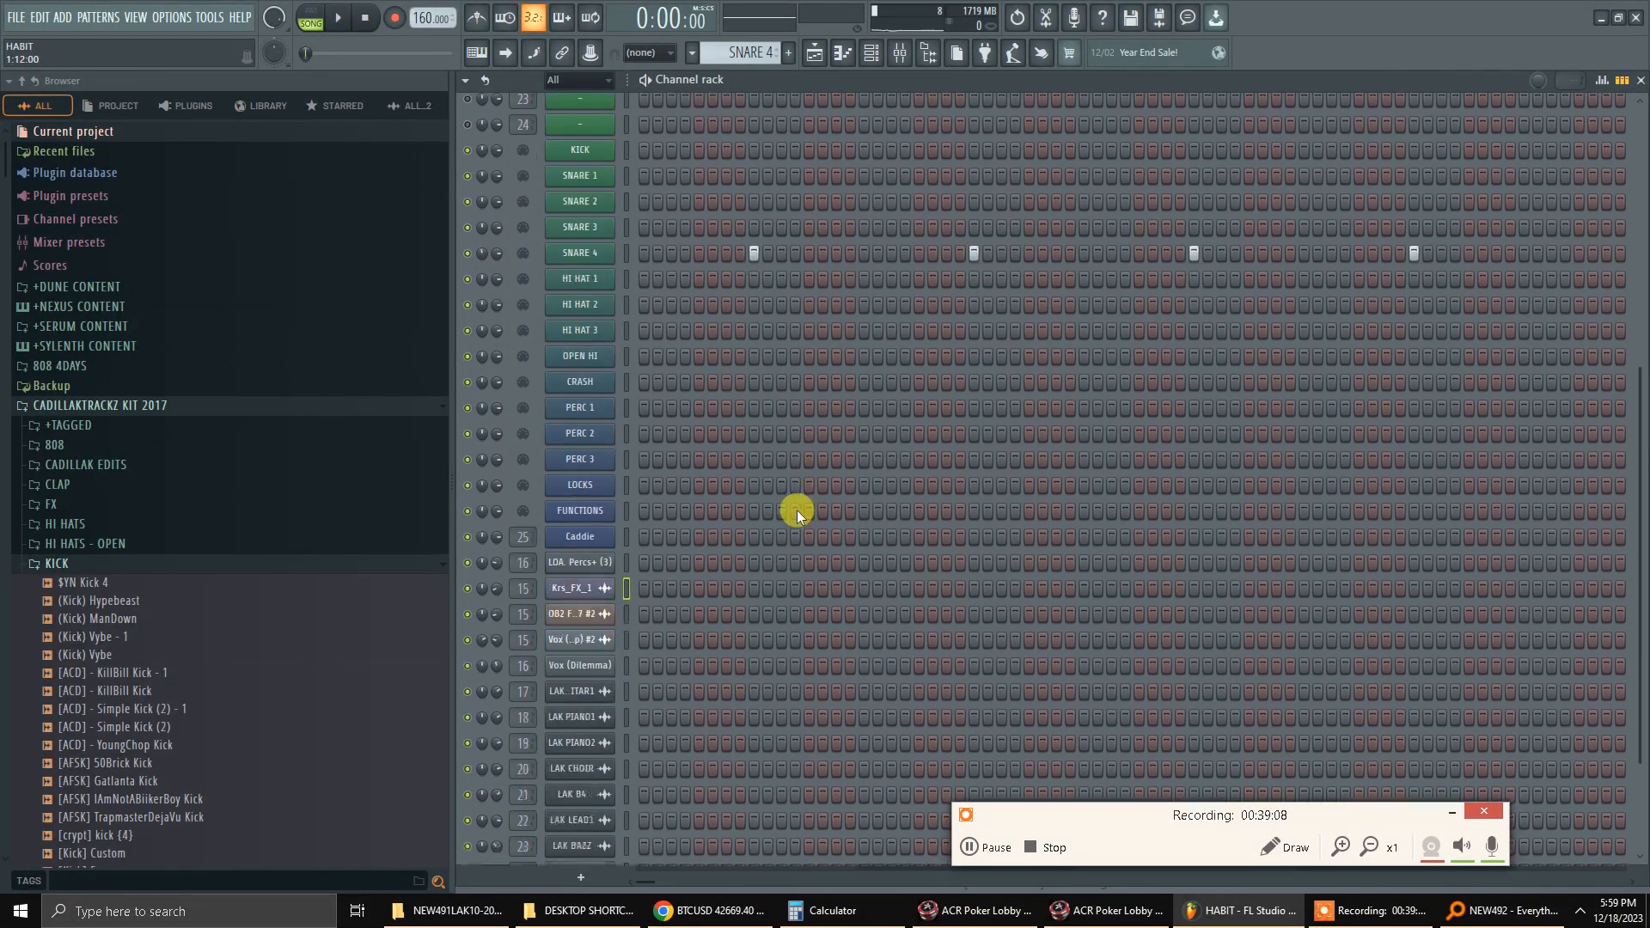
{"action": "scroll", "coordinate": [796, 509], "scroll_direction": "up", "scroll_amount": 3}
{"action": "scroll", "coordinate": [796, 508], "scroll_direction": "up", "scroll_amount": 1}
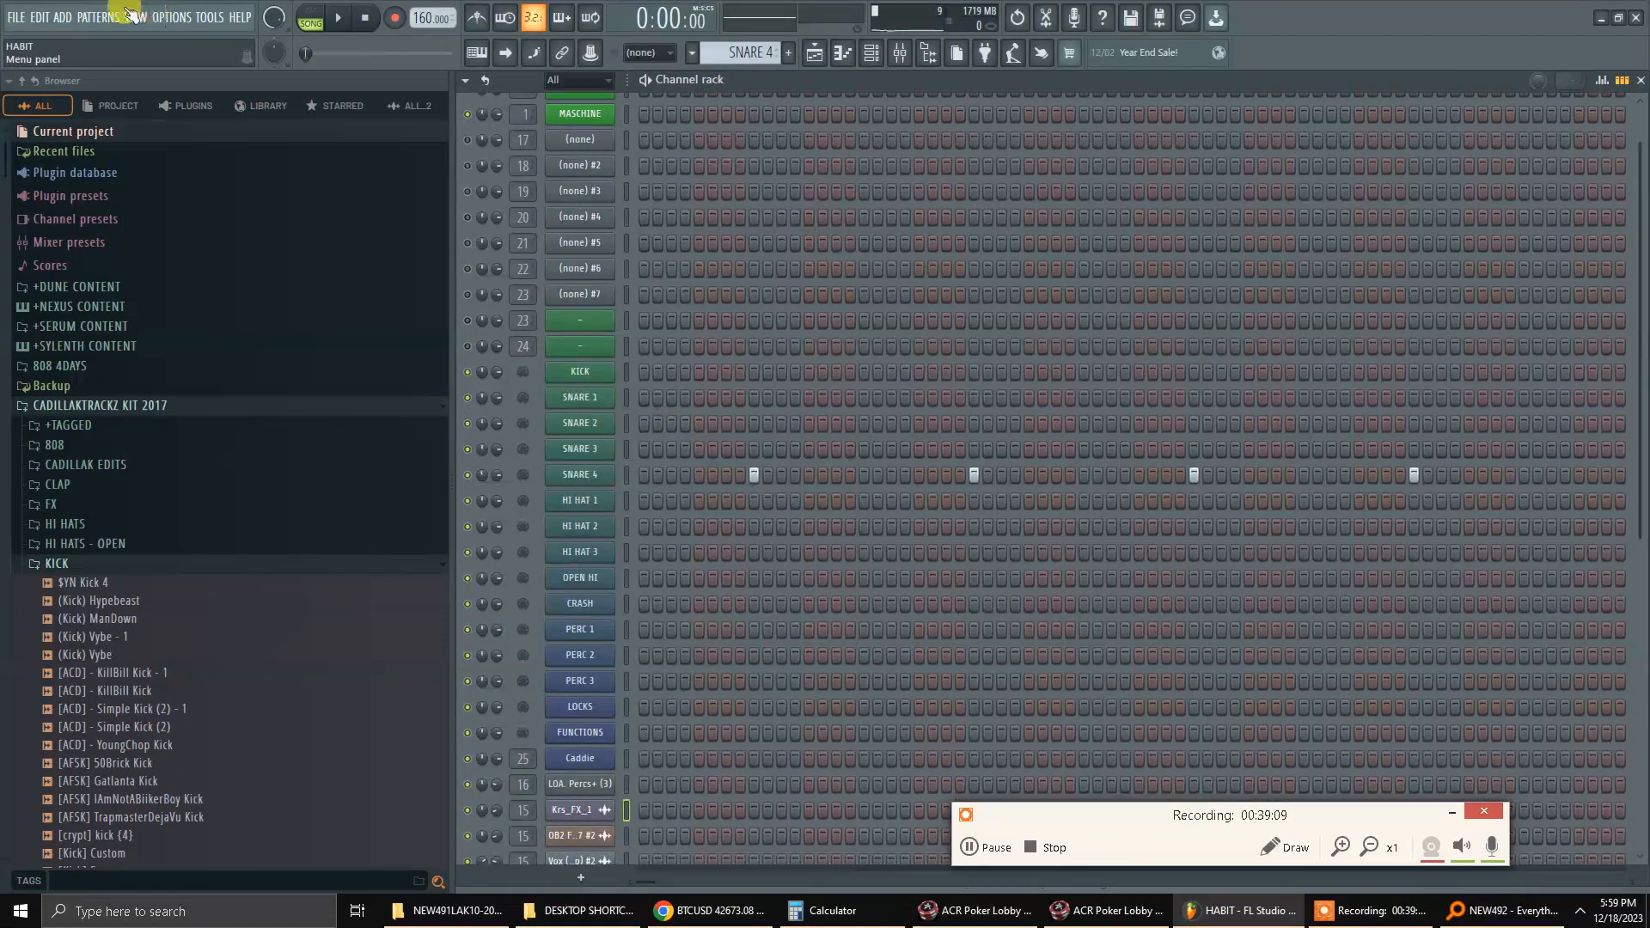
Save the project and start exporting the song as a wave file.
{"action": "left_click", "coordinate": [15, 17]}
{"action": "left_click", "coordinate": [29, 95]}
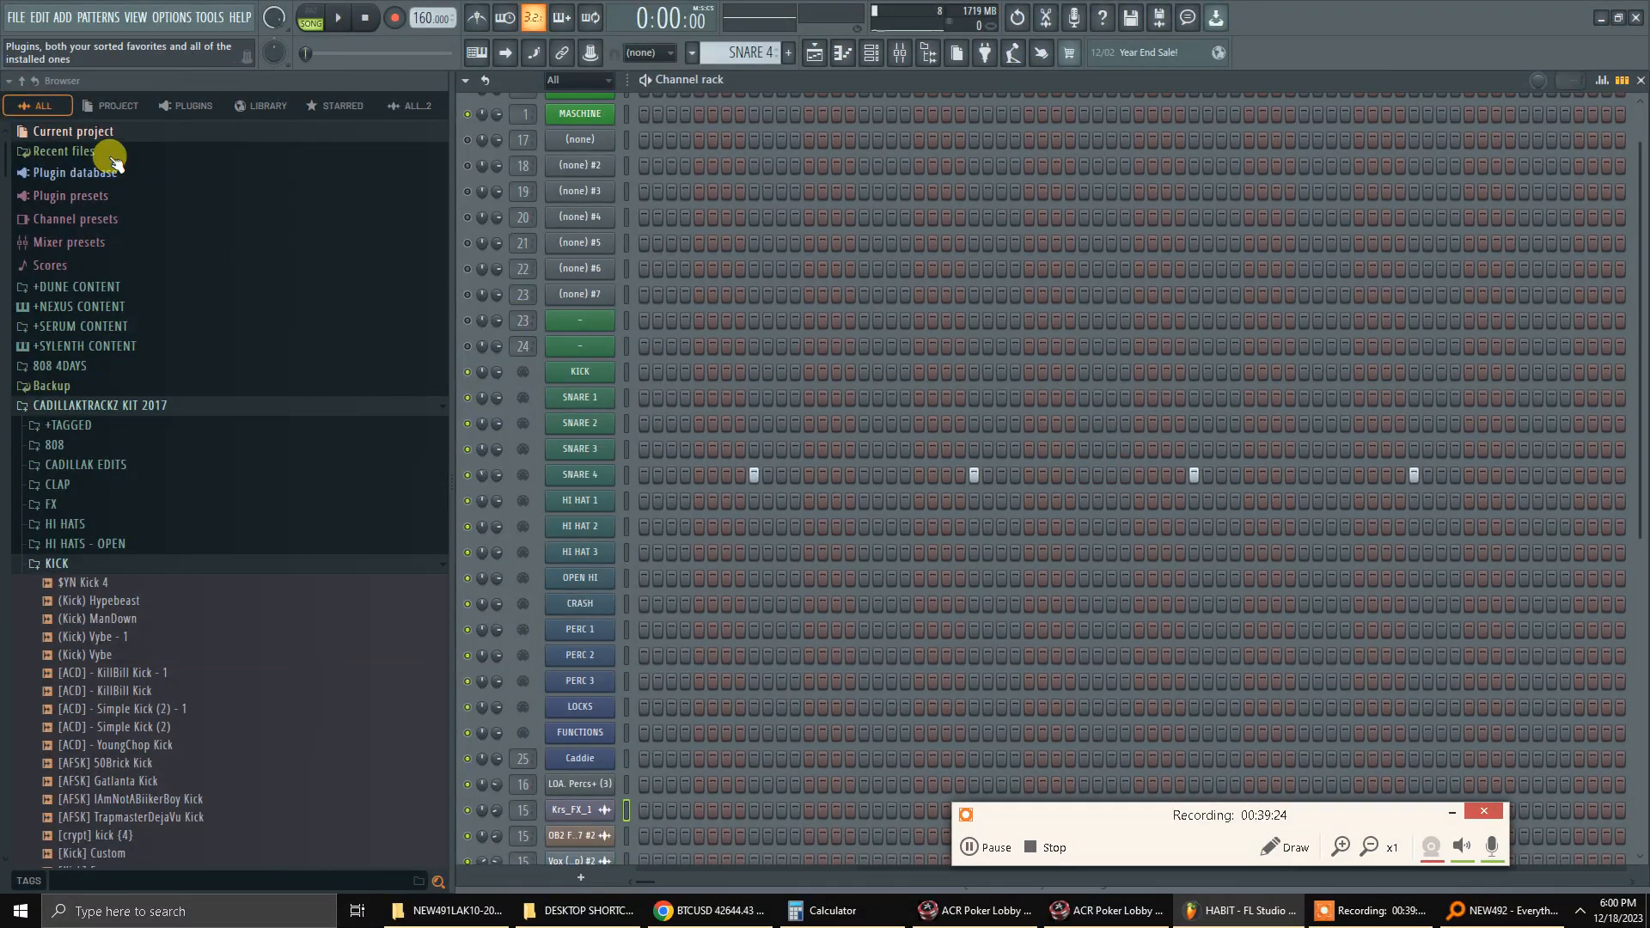
{"action": "left_click", "coordinate": [21, 18]}
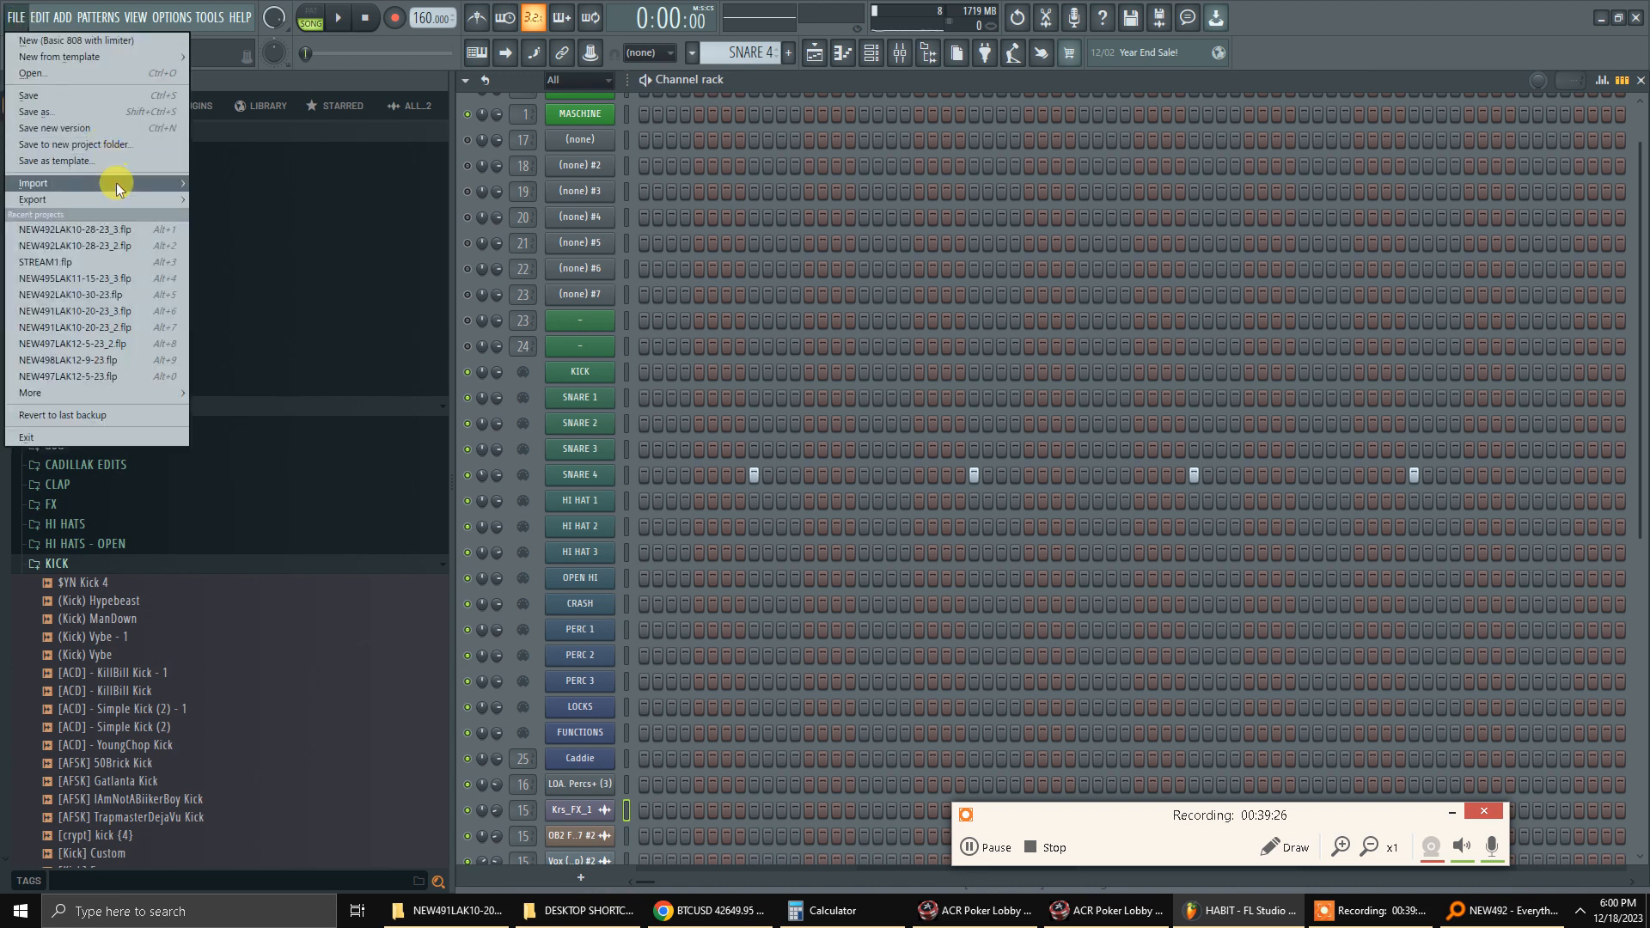
{"action": "mouse_move", "coordinate": [121, 187]}
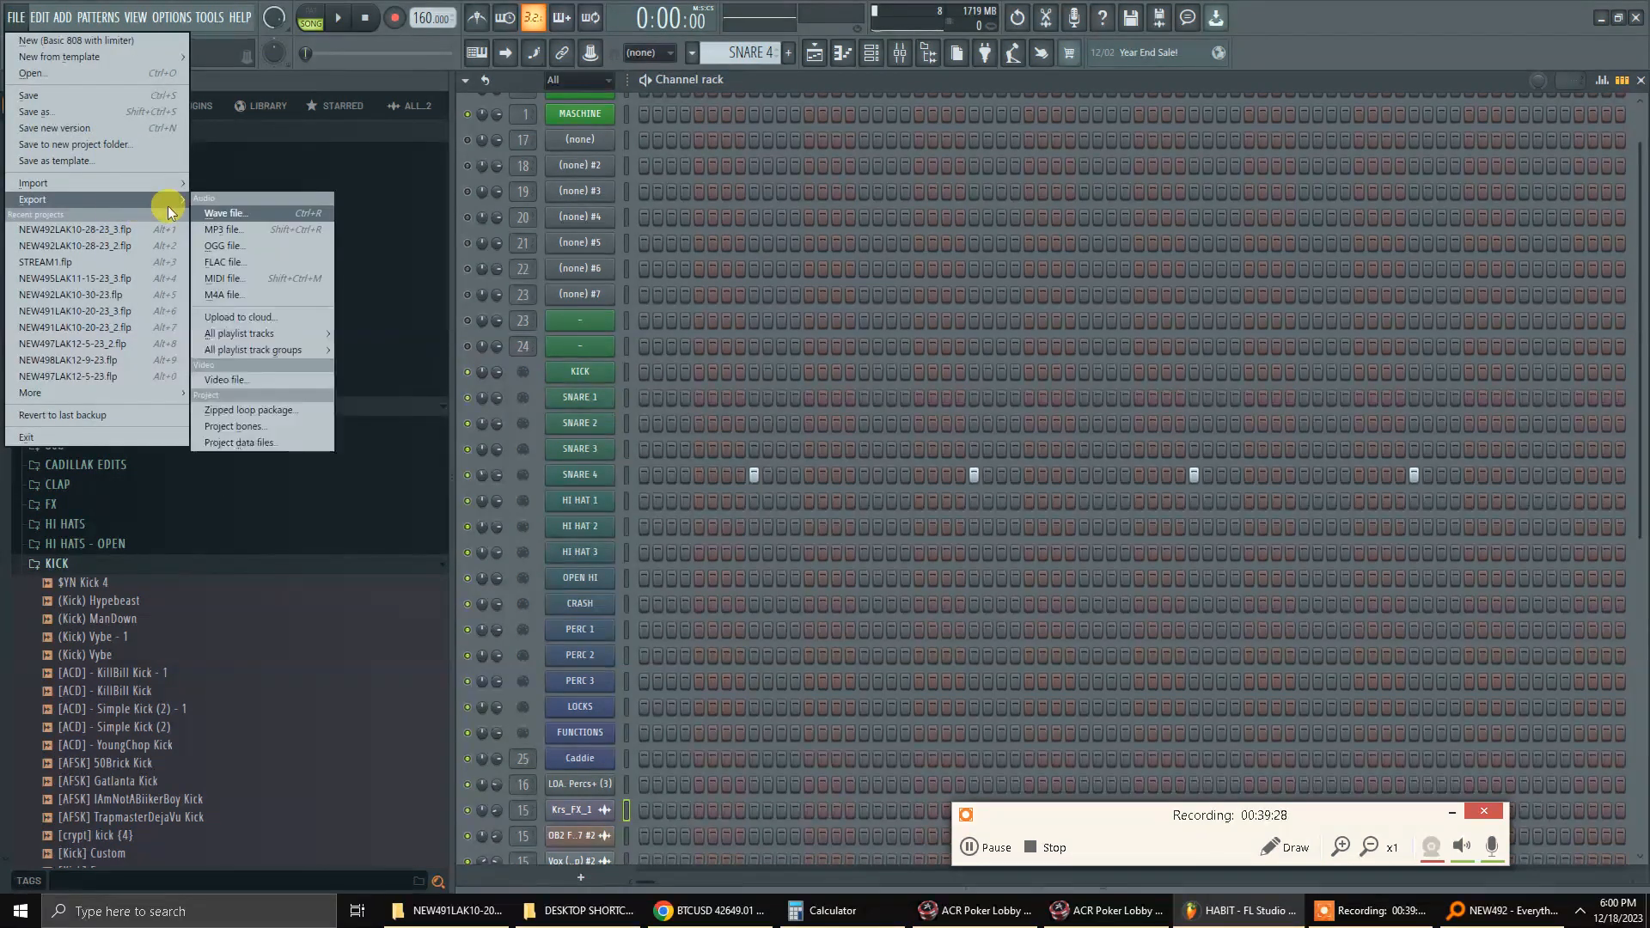
{"action": "left_click", "coordinate": [222, 200]}
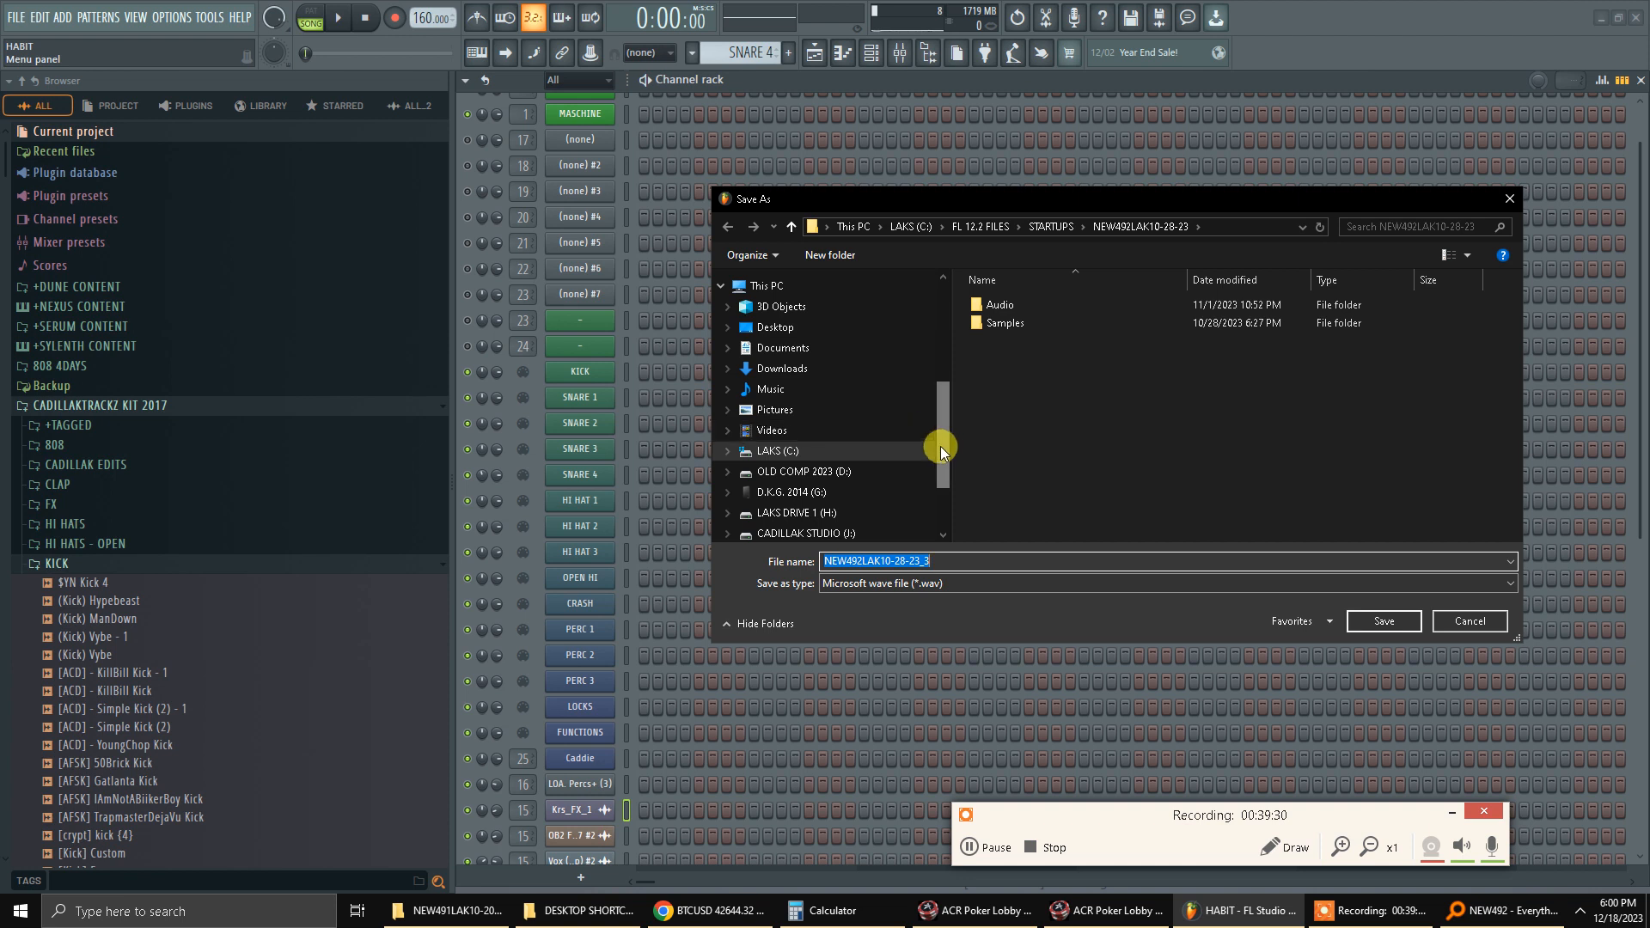
Choose the TRACKOUTS 2022 folder as the export location and extend the file name to NEW492LAK10-28-23_3-HABIT.
{"action": "left_click_drag", "start_coordinate": [942, 447], "coordinate": [936, 353]}
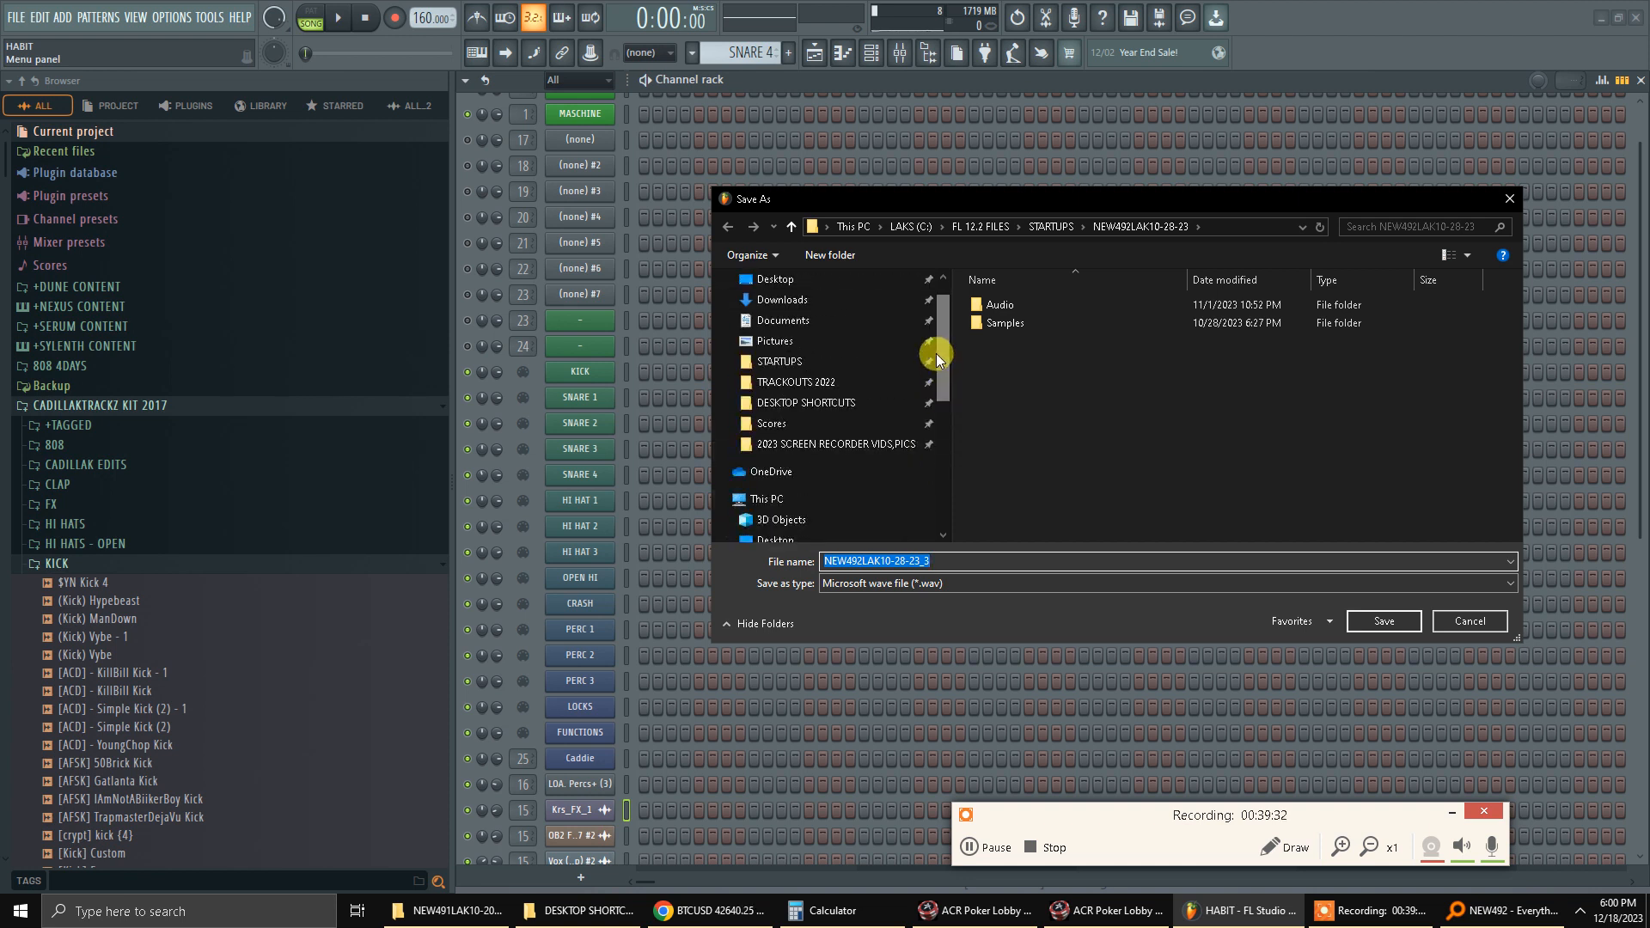
{"action": "left_click", "coordinate": [838, 388]}
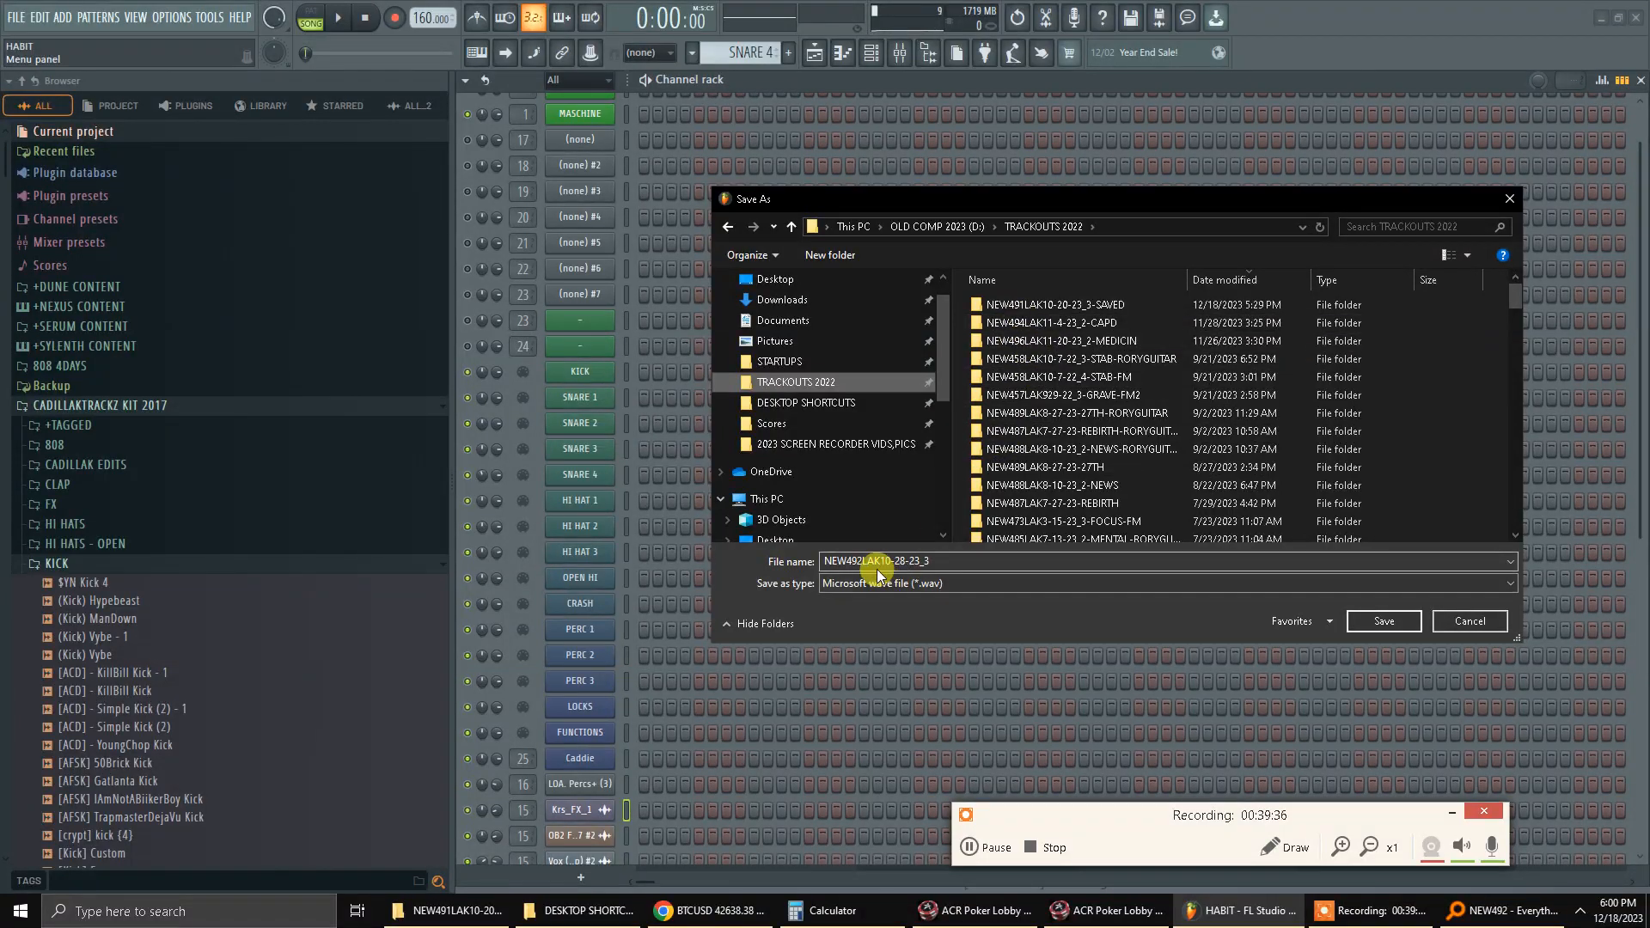
{"action": "double_click", "coordinate": [926, 557]}
{"action": "left_click", "coordinate": [927, 554]}
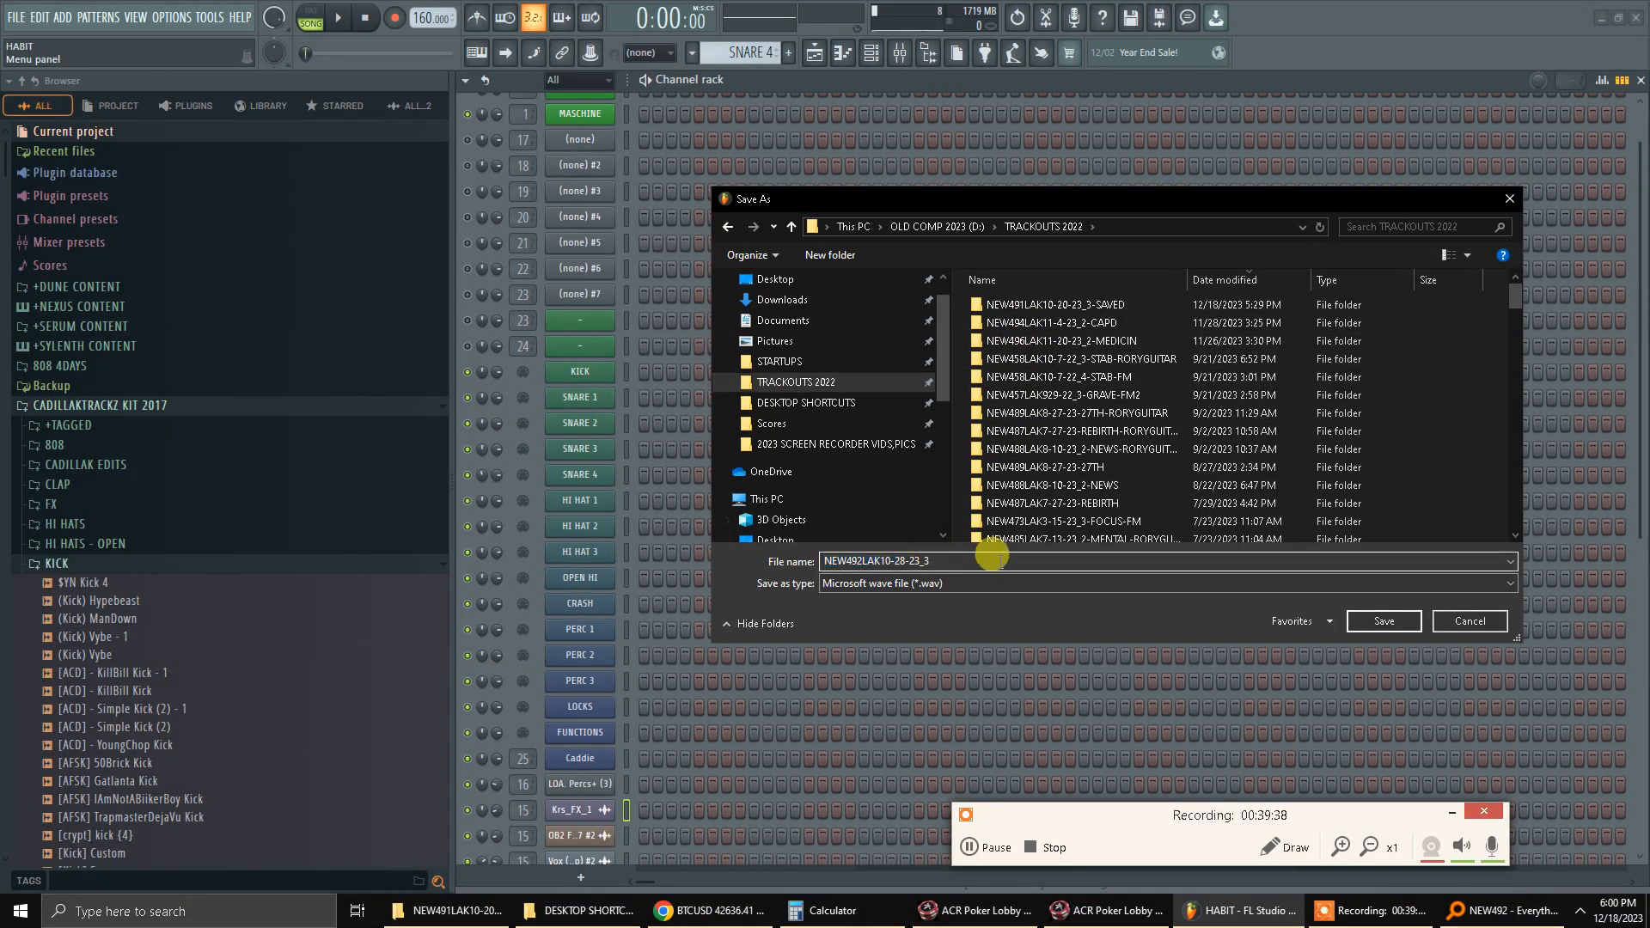
{"action": "type", "text": "-HABIT"}
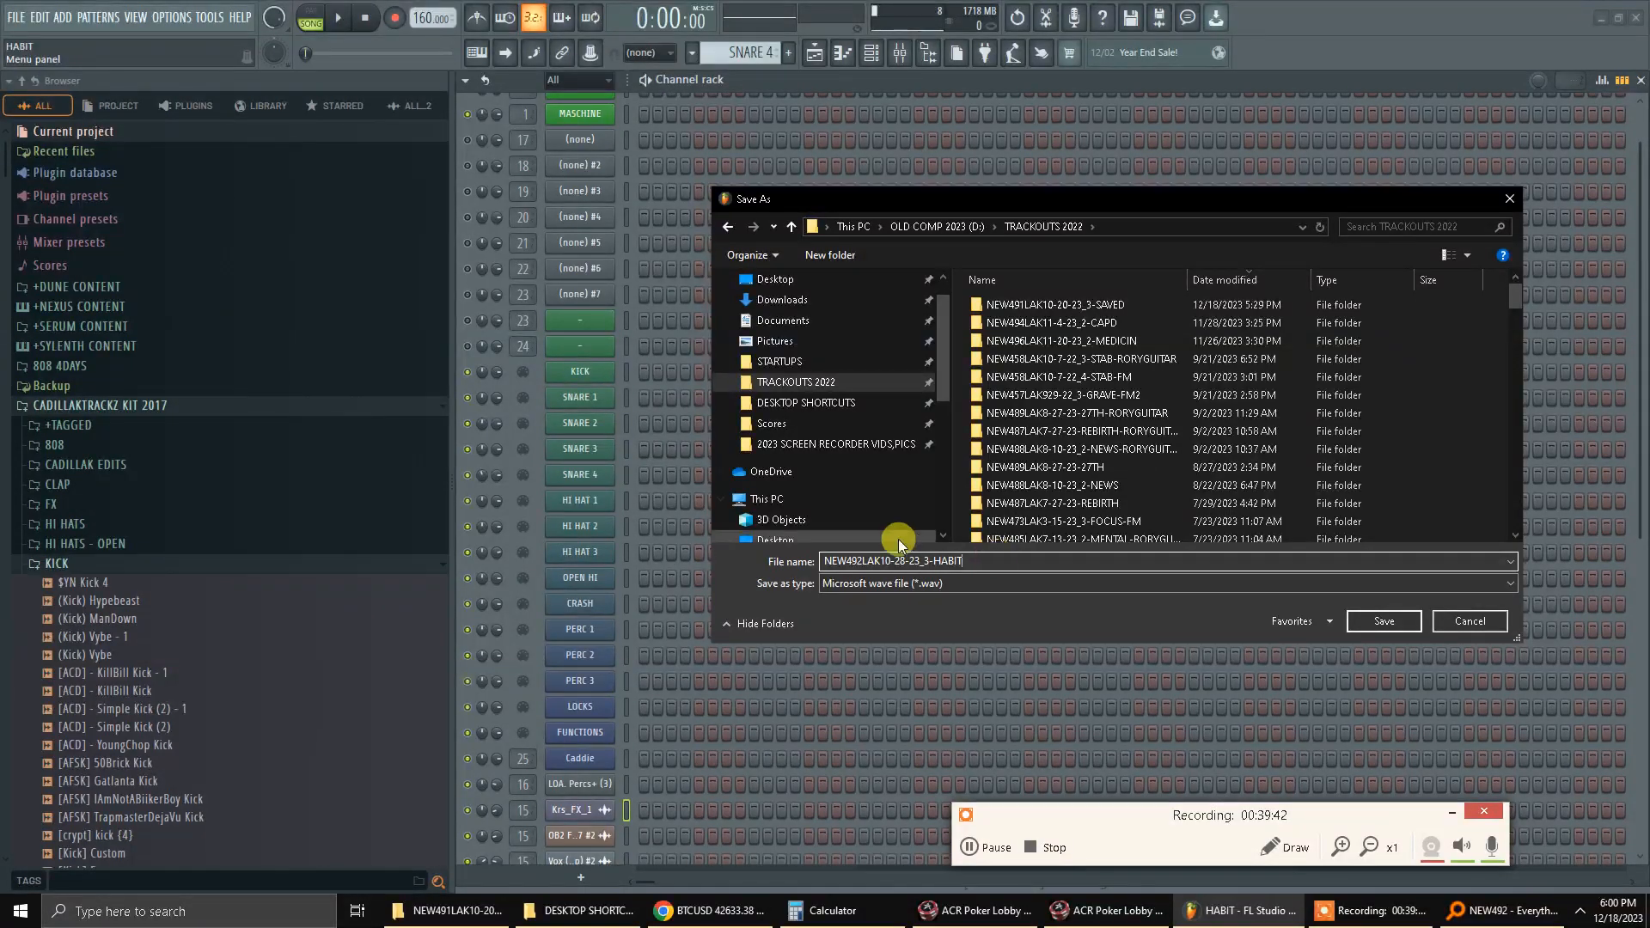
Copy the export file name, create a folder in TRACKOUTS 2022 named NEW492LAK10-28-23_3-HABIT, and open it.
{"action": "double_click", "coordinate": [1025, 558]}
{"action": "key", "text": "ctrl+c"}
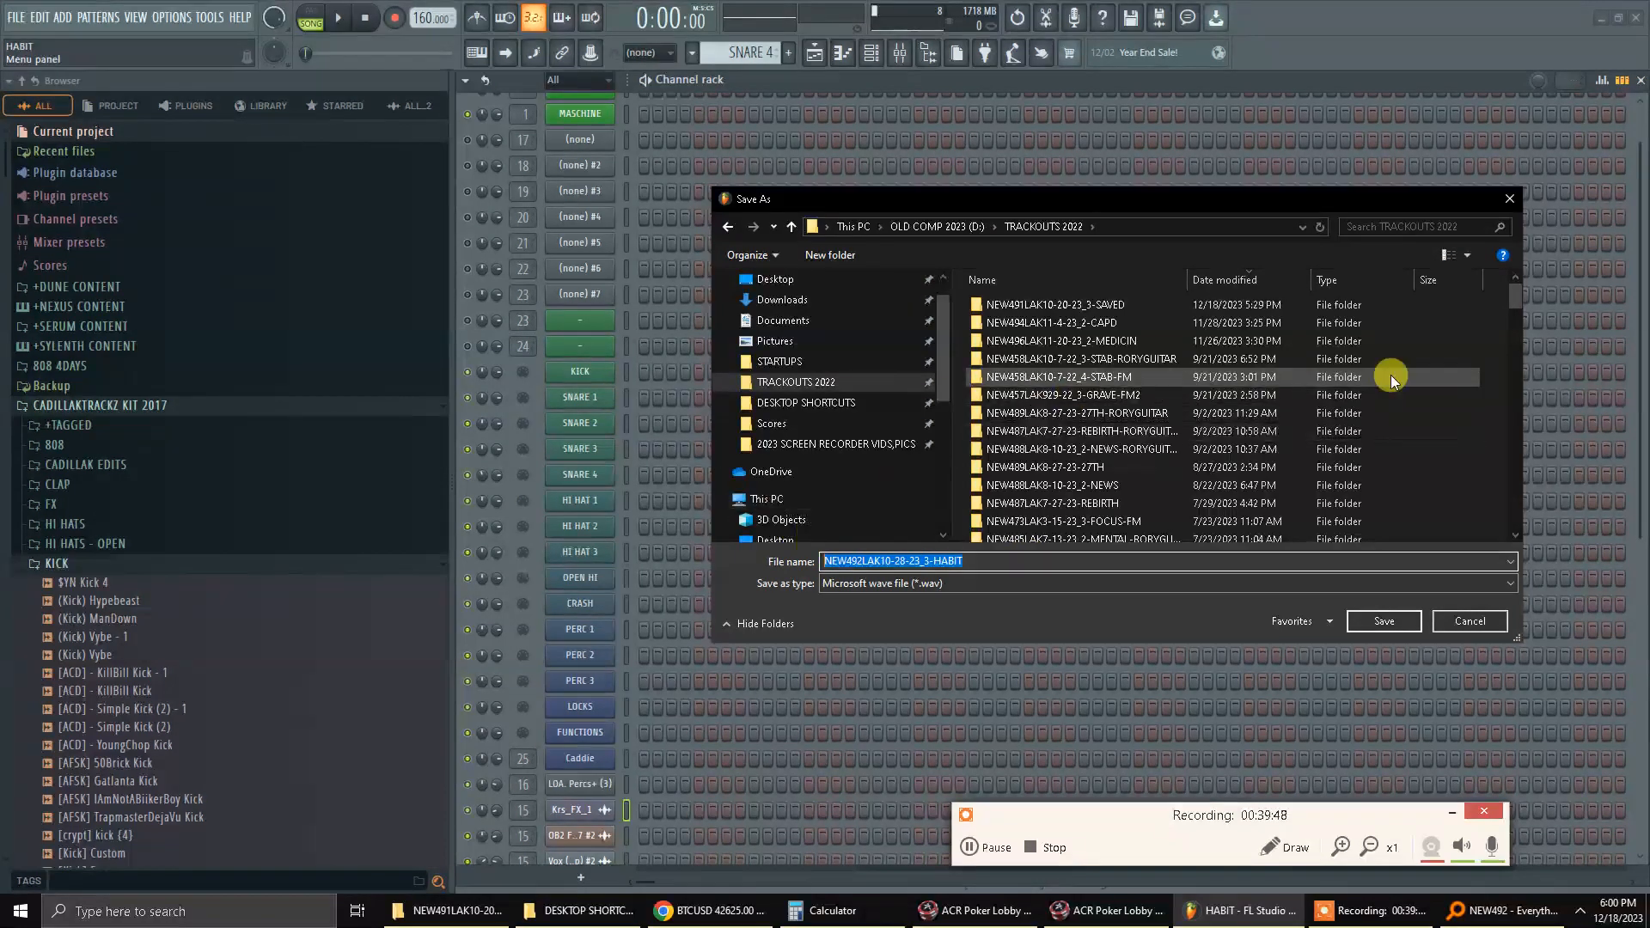
{"action": "right_click", "coordinate": [1398, 344]}
{"action": "mouse_move", "coordinate": [1501, 527]}
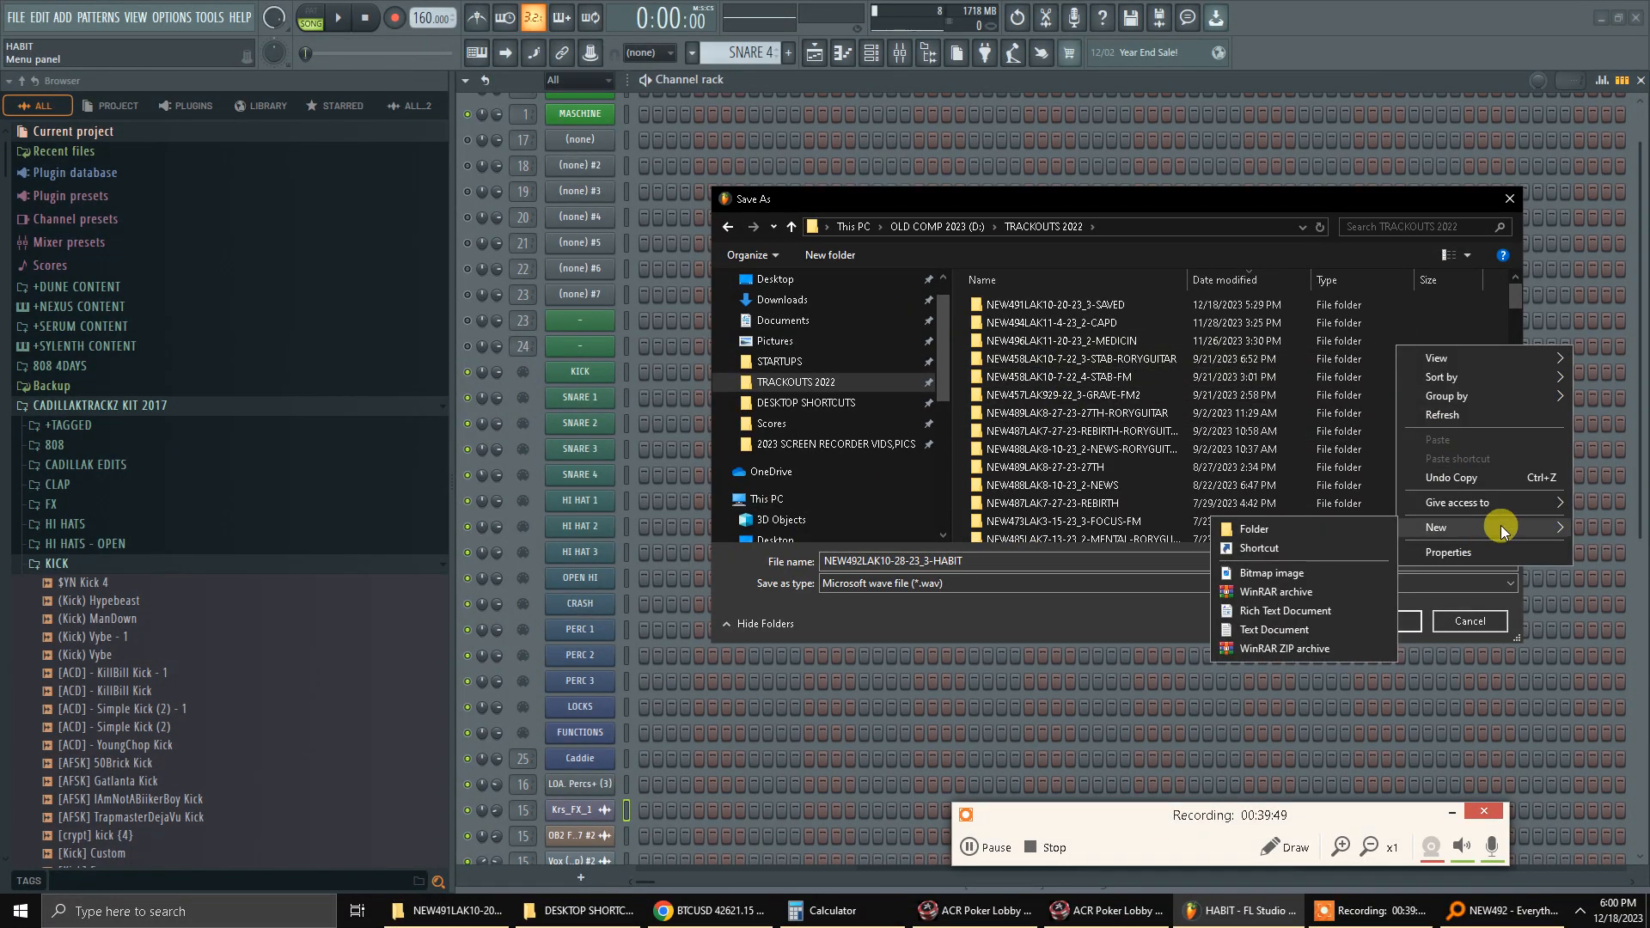
{"action": "left_click", "coordinate": [1343, 530]}
{"action": "key", "text": "ctrl+v"}
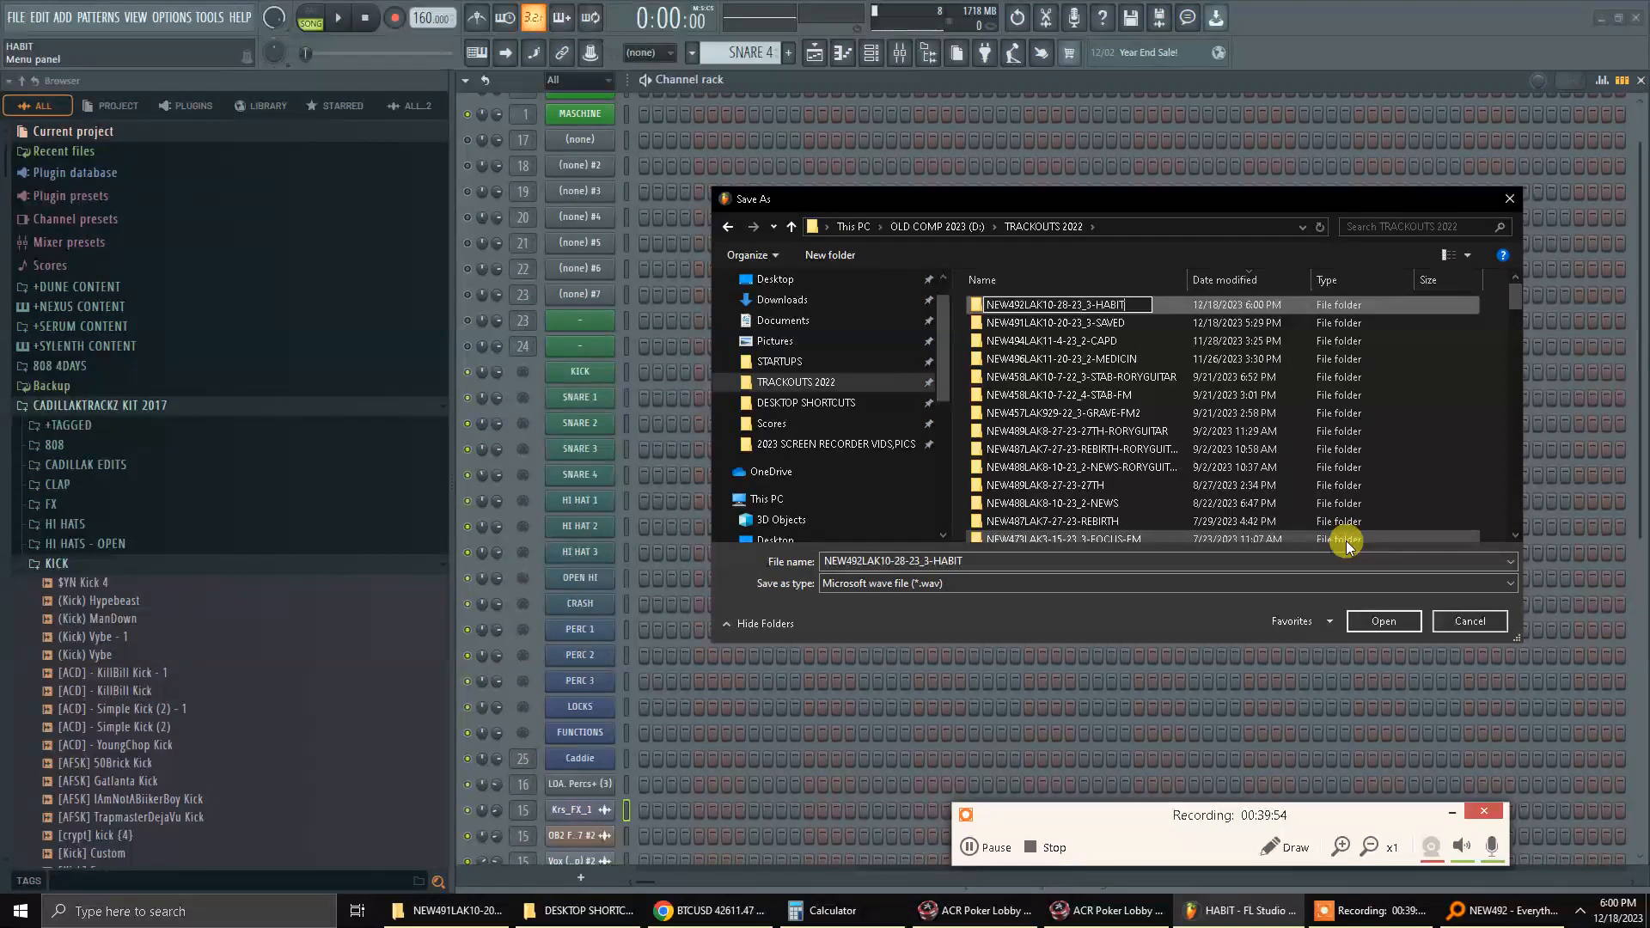
{"action": "key", "text": "Return"}
{"action": "double_click", "coordinate": [1122, 307]}
Save the wave export as HABIT-PROD.CADILLAKTRACKZ-160BPM and start background rendering with split mixer tracks.
{"action": "left_click", "coordinate": [940, 554]}
{"action": "left_click", "coordinate": [937, 551]}
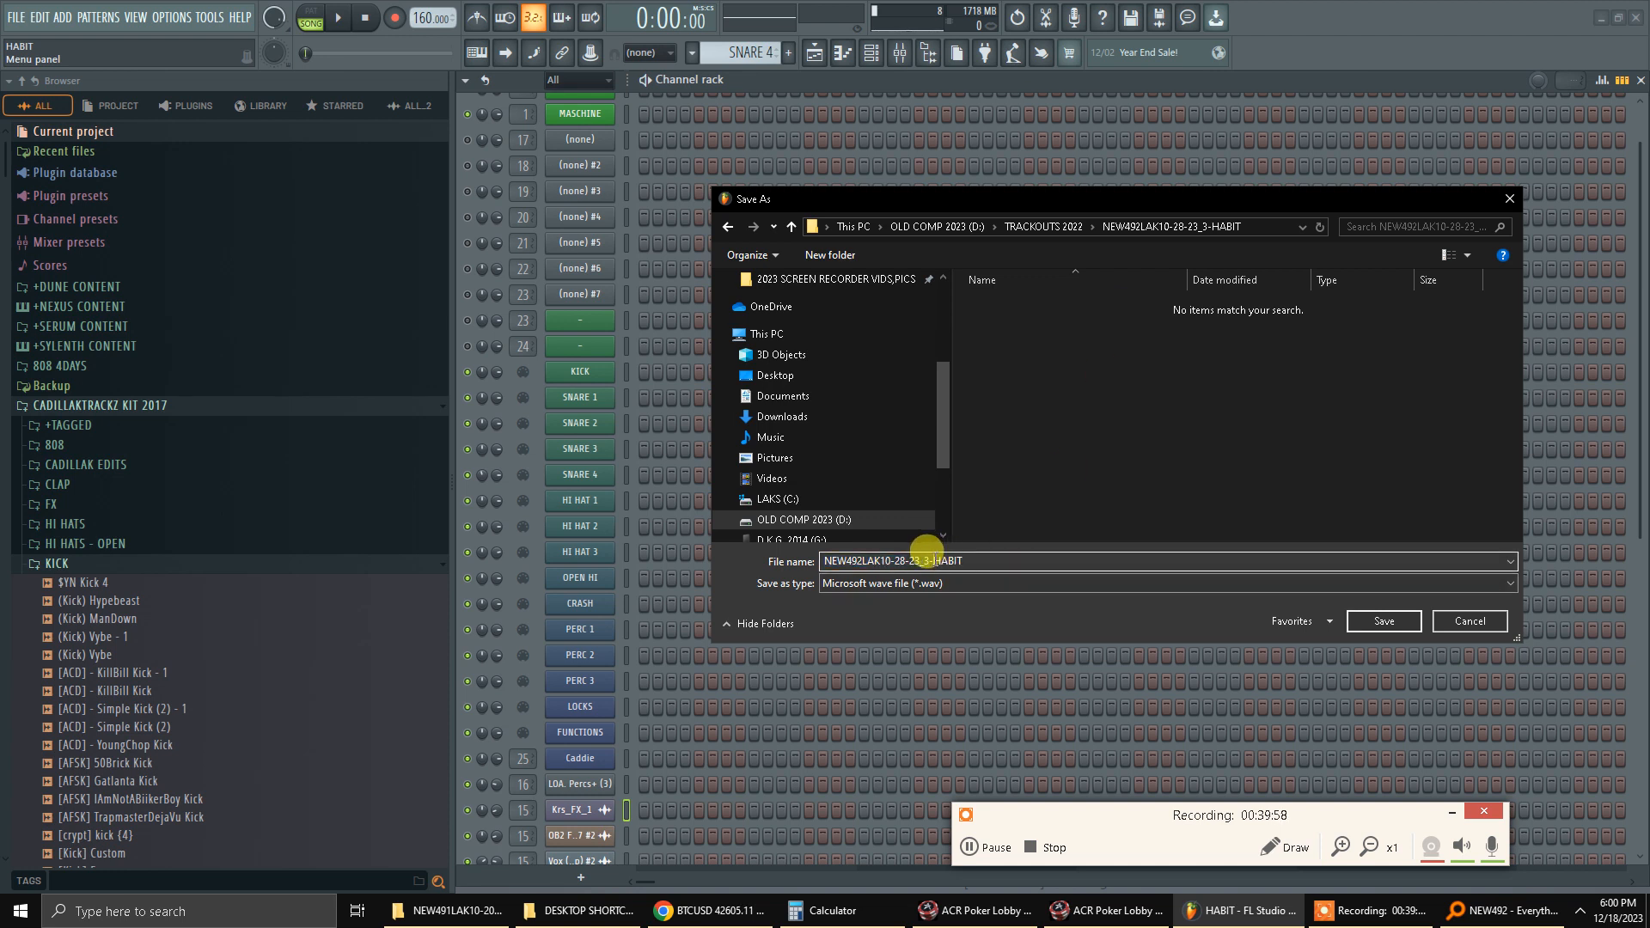
{"action": "left_click_drag", "start_coordinate": [926, 552], "coordinate": [802, 570]}
{"action": "key", "text": "BackSpace"}
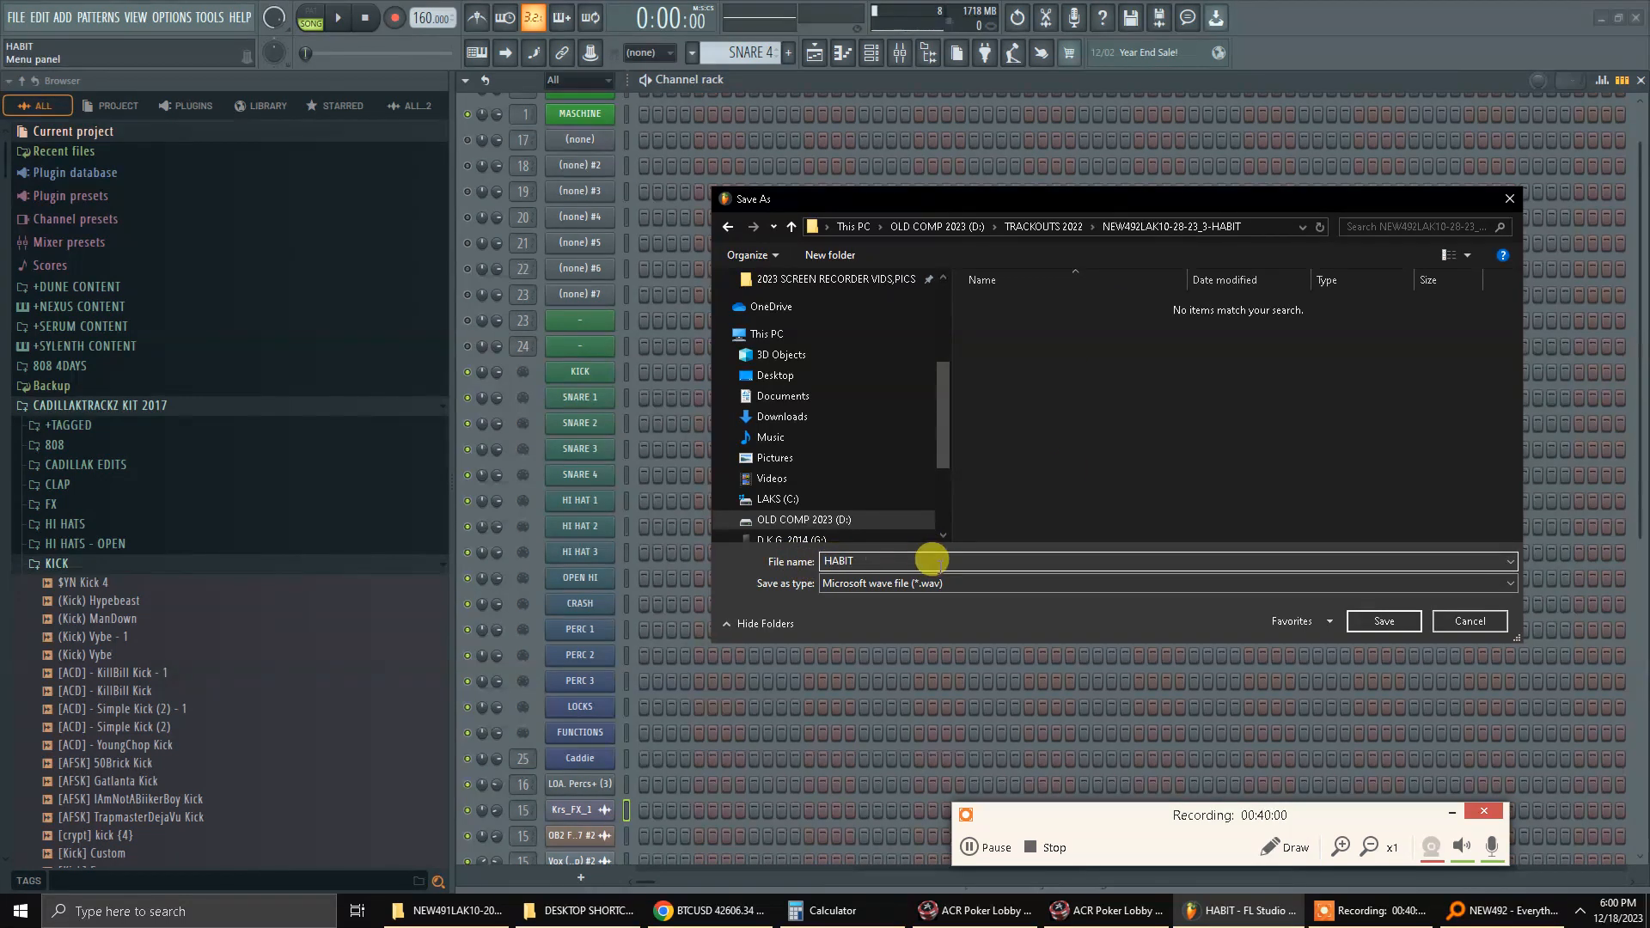
{"action": "type", "text": "-0"}
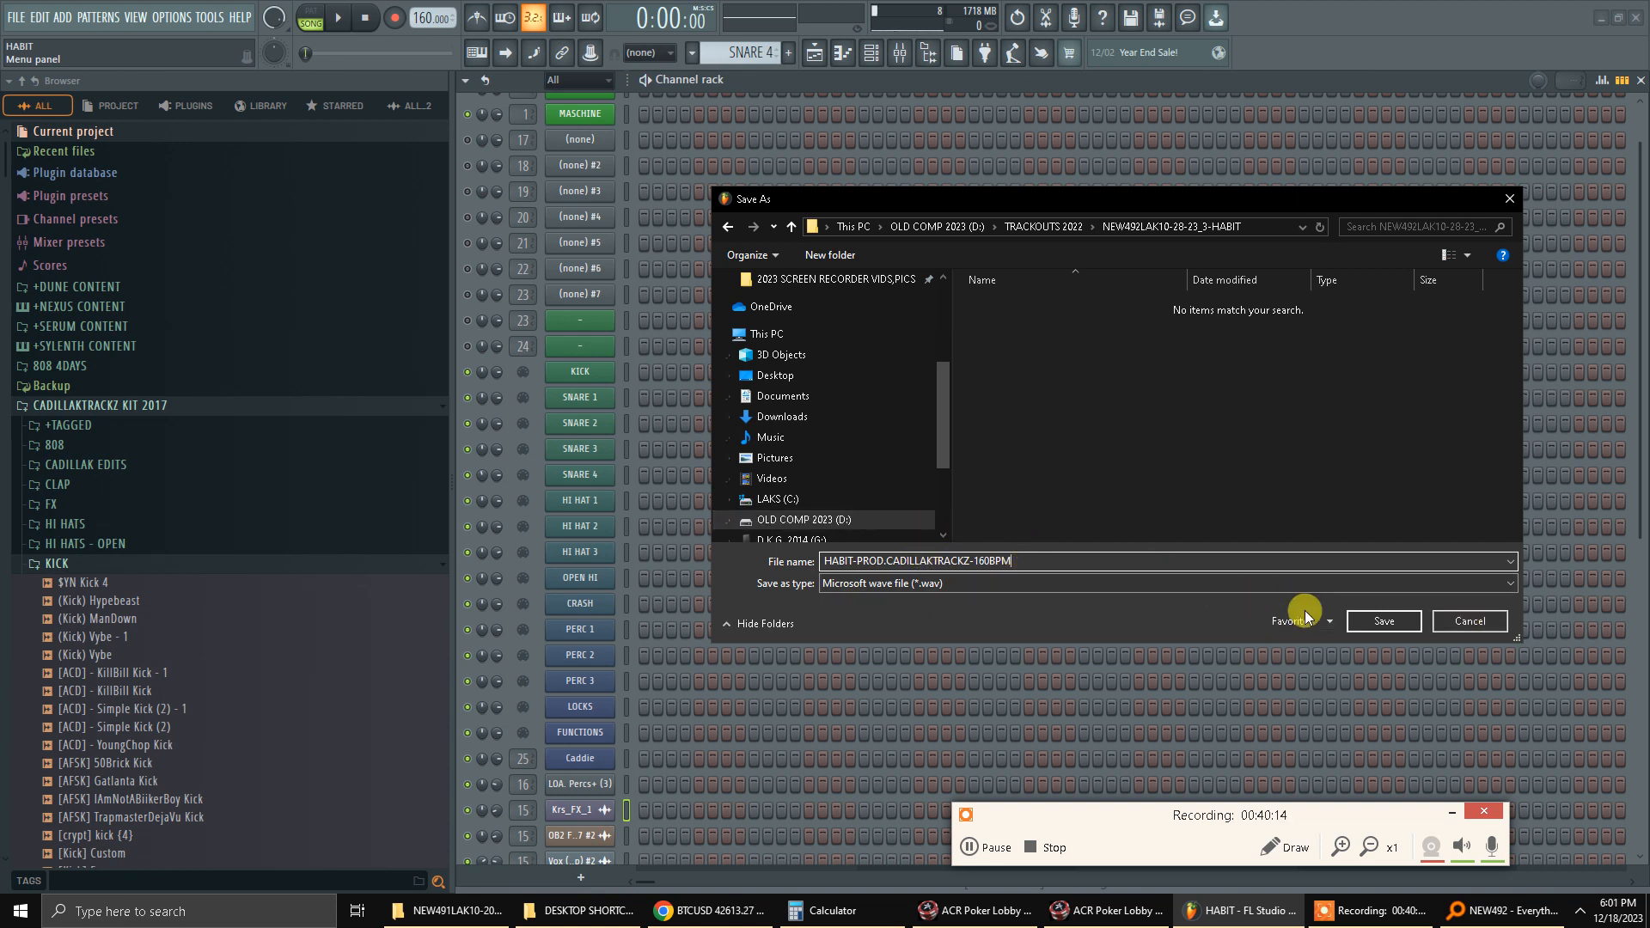
{"action": "left_click", "coordinate": [1375, 623]}
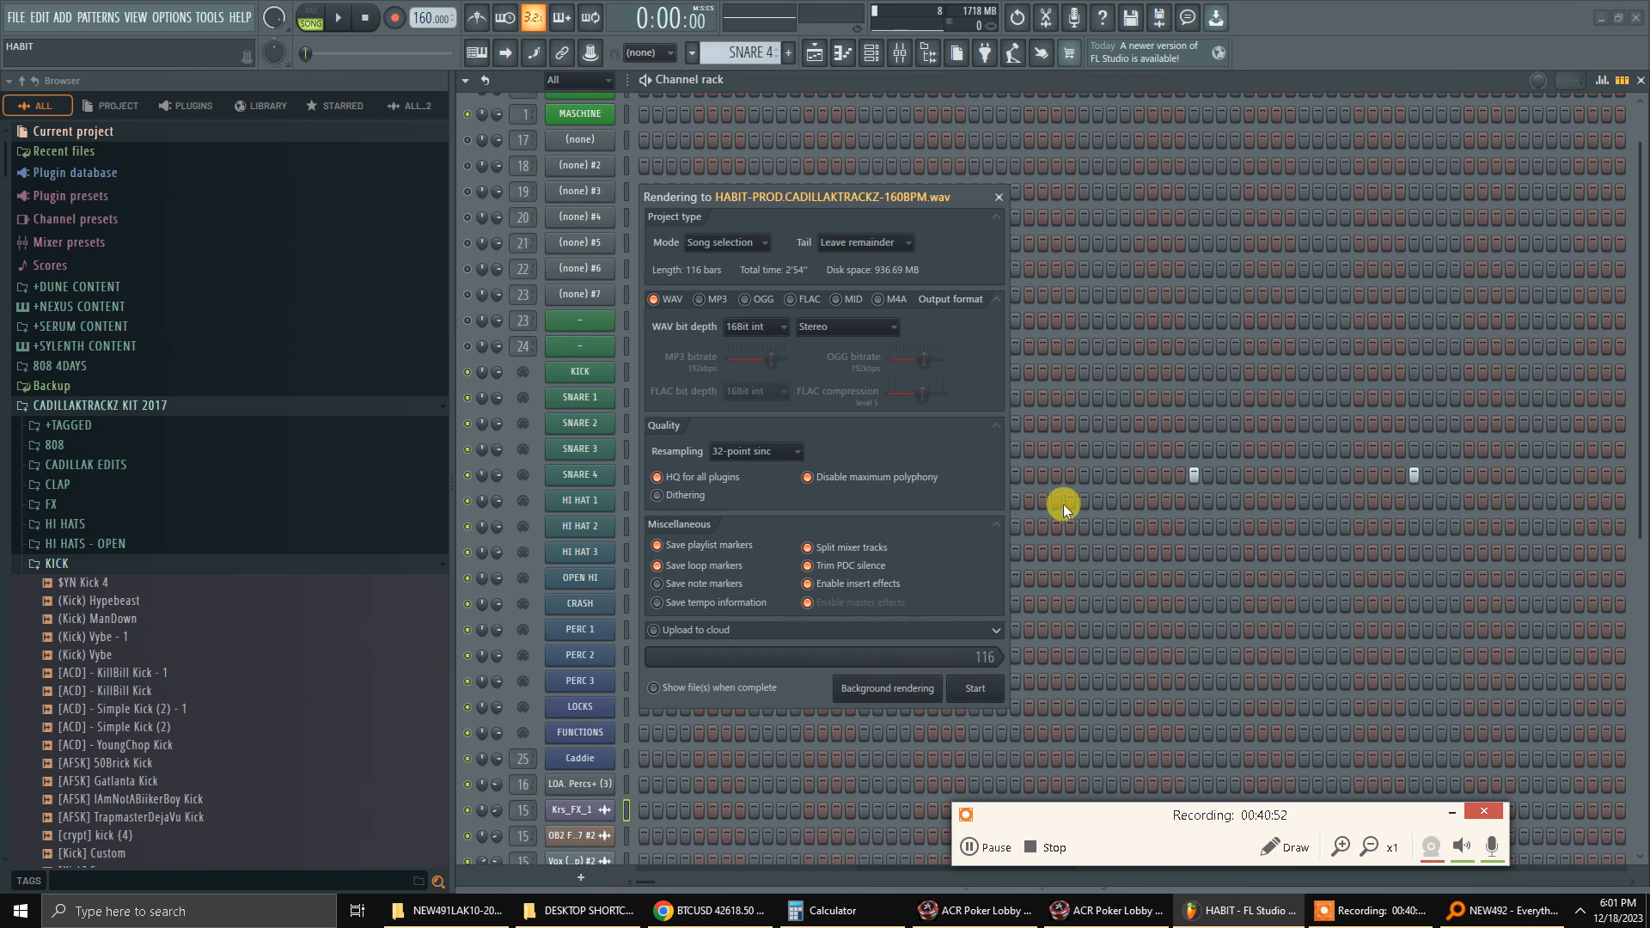
{"action": "left_click", "coordinate": [921, 700]}
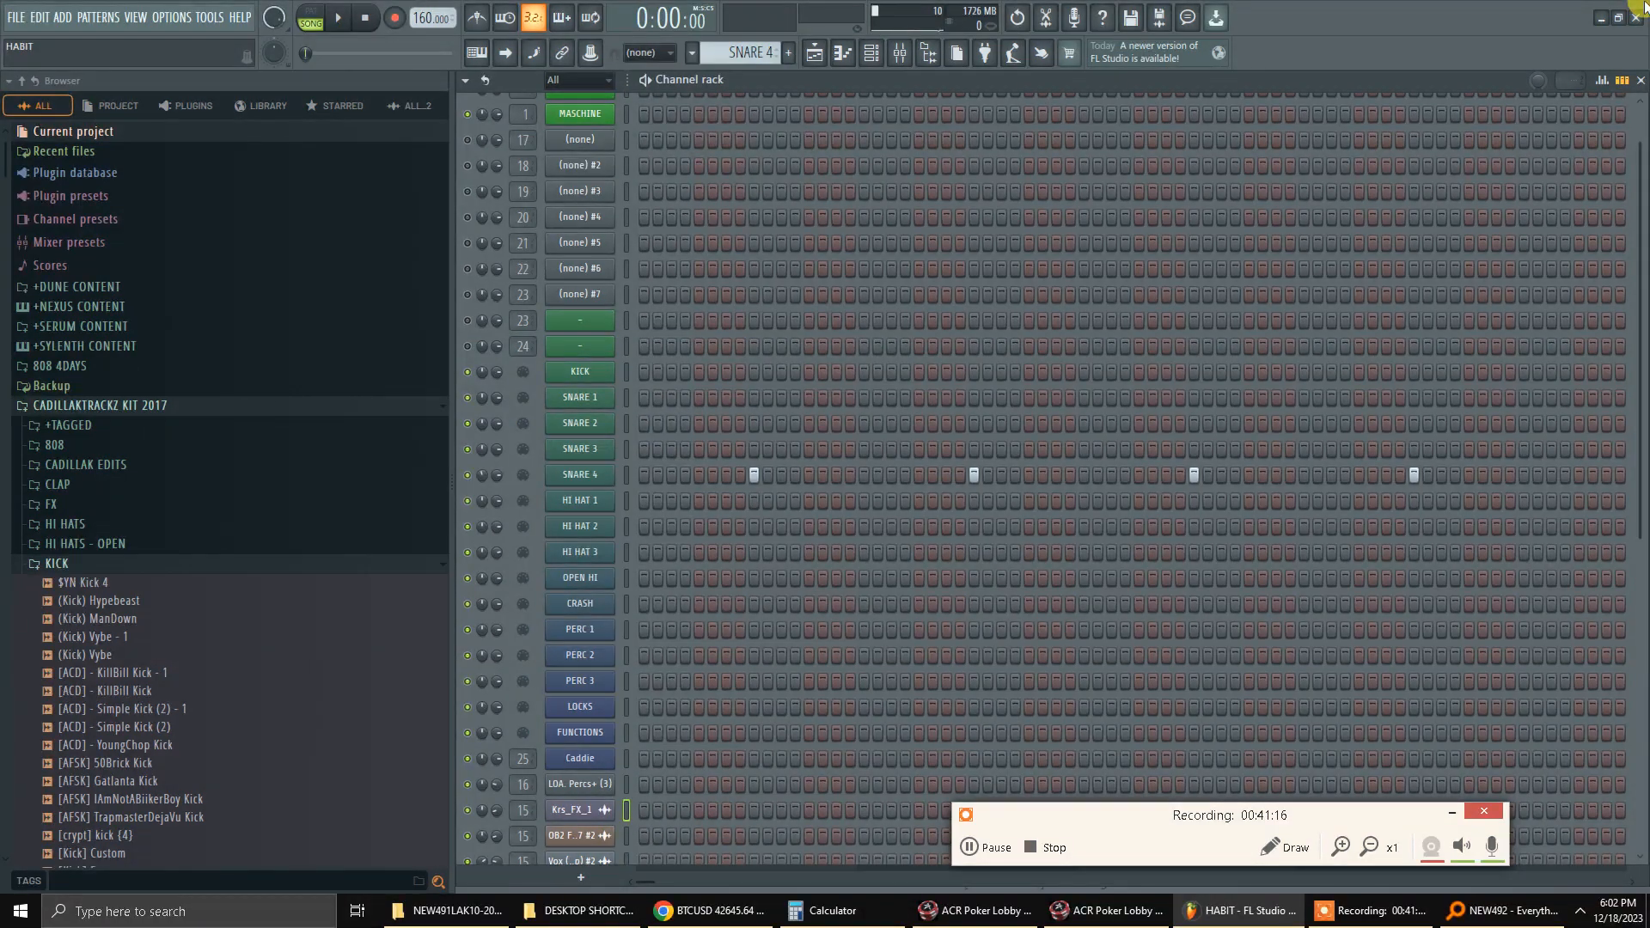
Examine the sounds of LAK'S KIT #330 in the MASCHINE channel's pattern view, from pad 1 to pad 16.
{"action": "scroll", "coordinate": [945, 482], "scroll_direction": "up", "scroll_amount": 1}
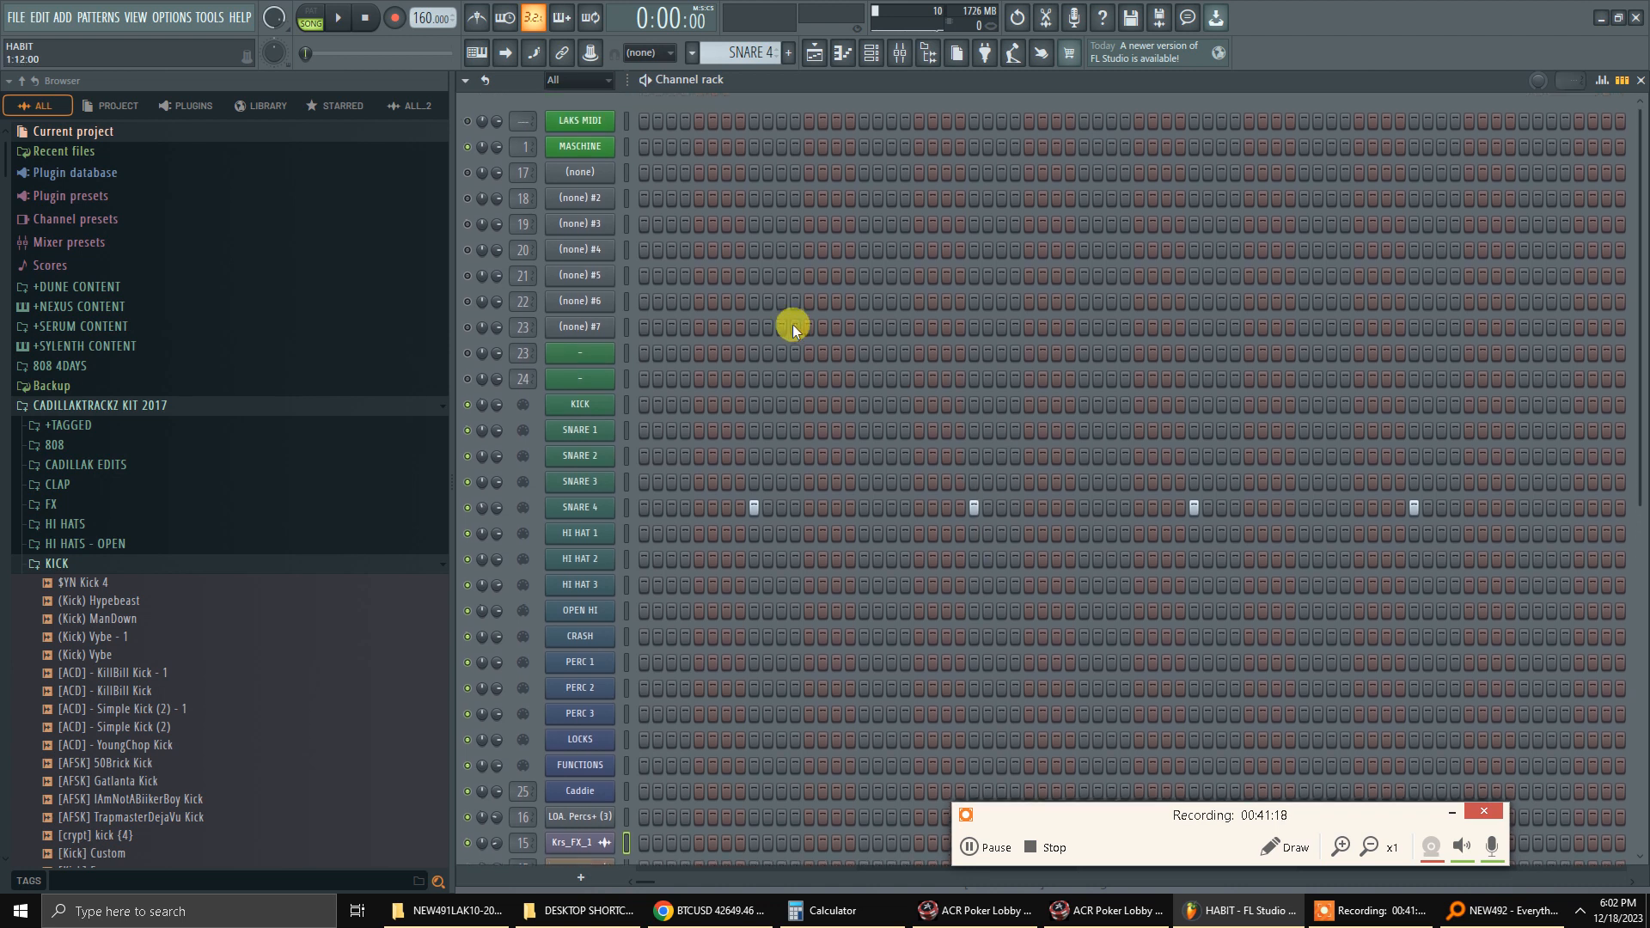
{"action": "left_click", "coordinate": [591, 146]}
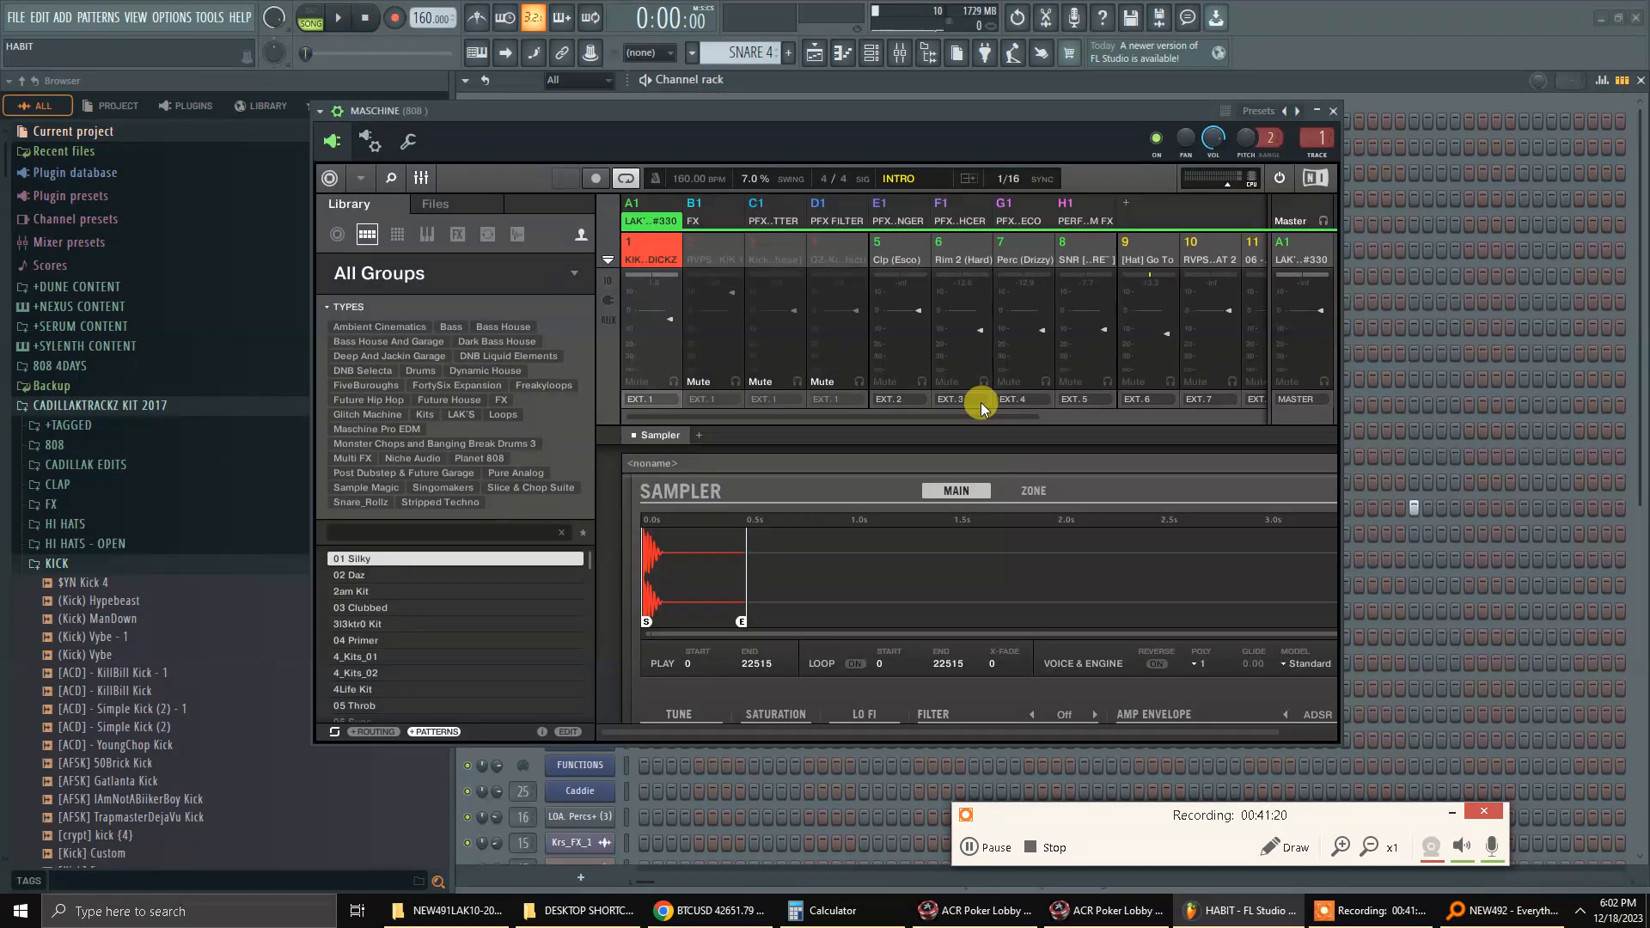
{"action": "left_click", "coordinate": [424, 186]}
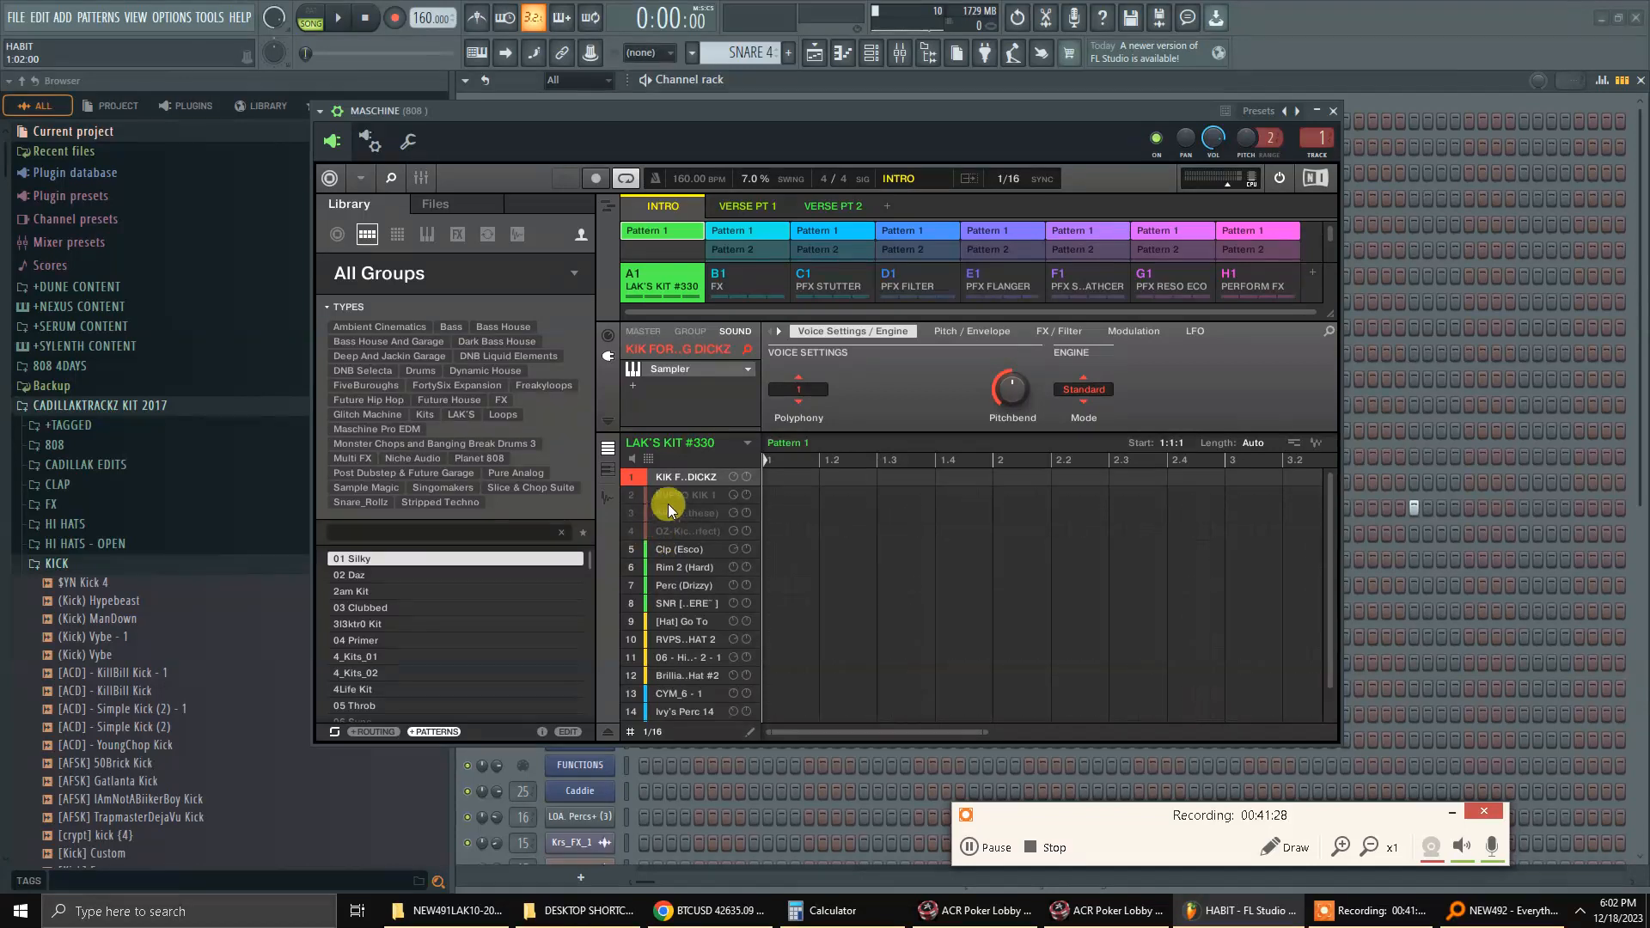
{"action": "scroll", "coordinate": [665, 713], "scroll_direction": "down", "scroll_amount": 1}
{"action": "scroll", "coordinate": [665, 713], "scroll_direction": "down", "scroll_amount": 1}
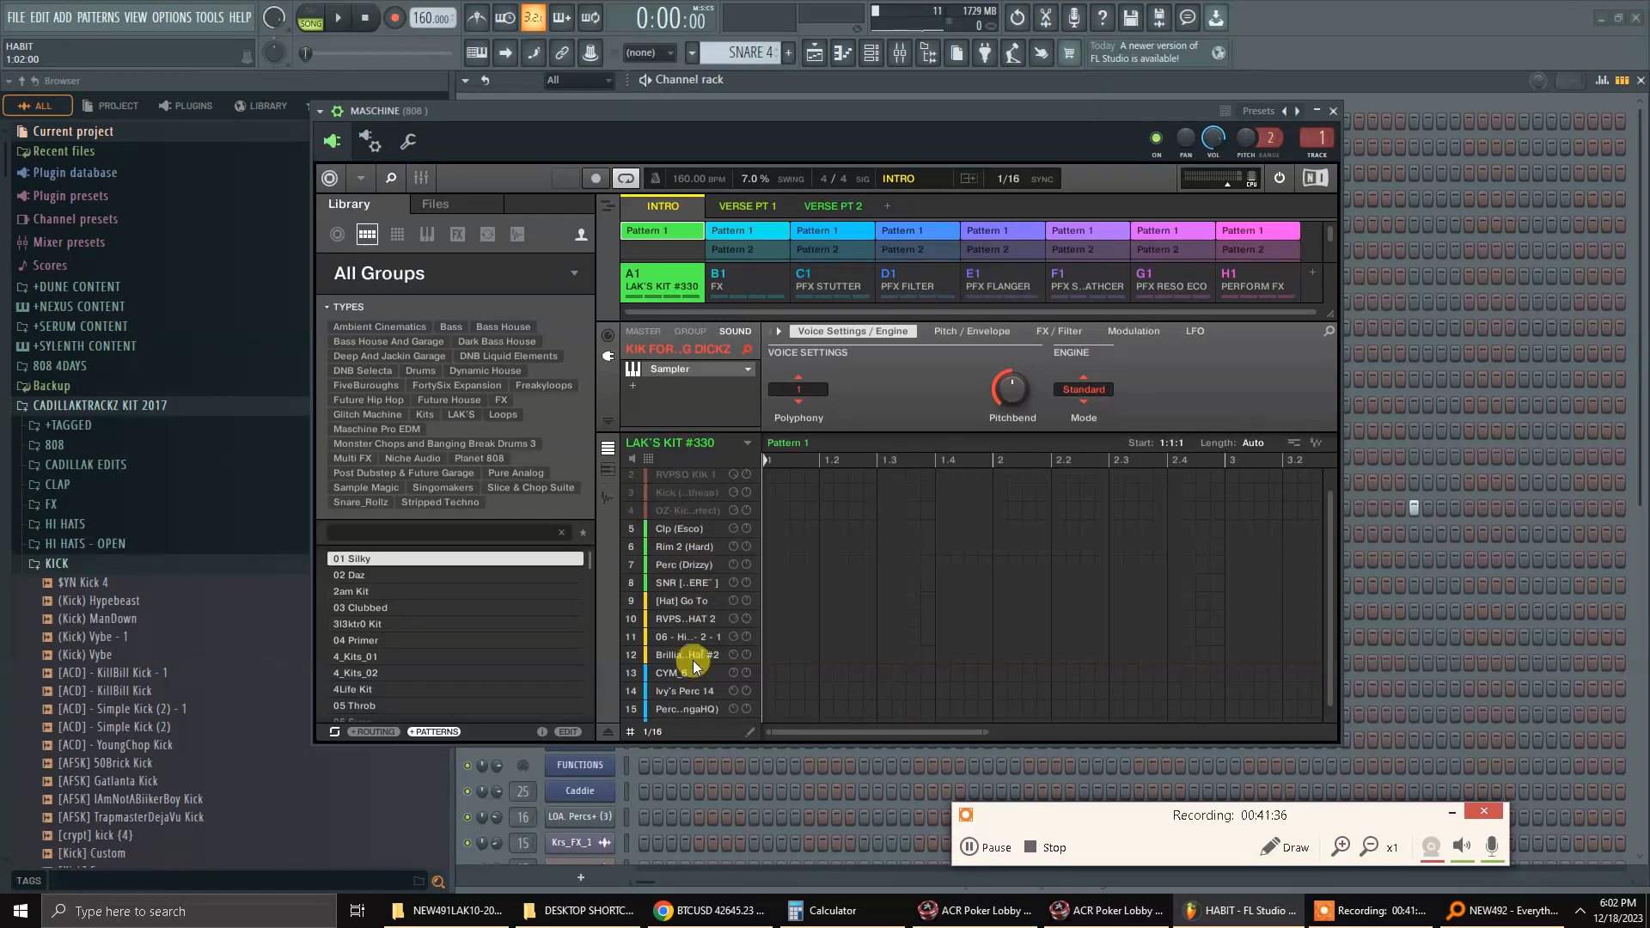
{"action": "scroll", "coordinate": [712, 664], "scroll_direction": "down", "scroll_amount": 2}
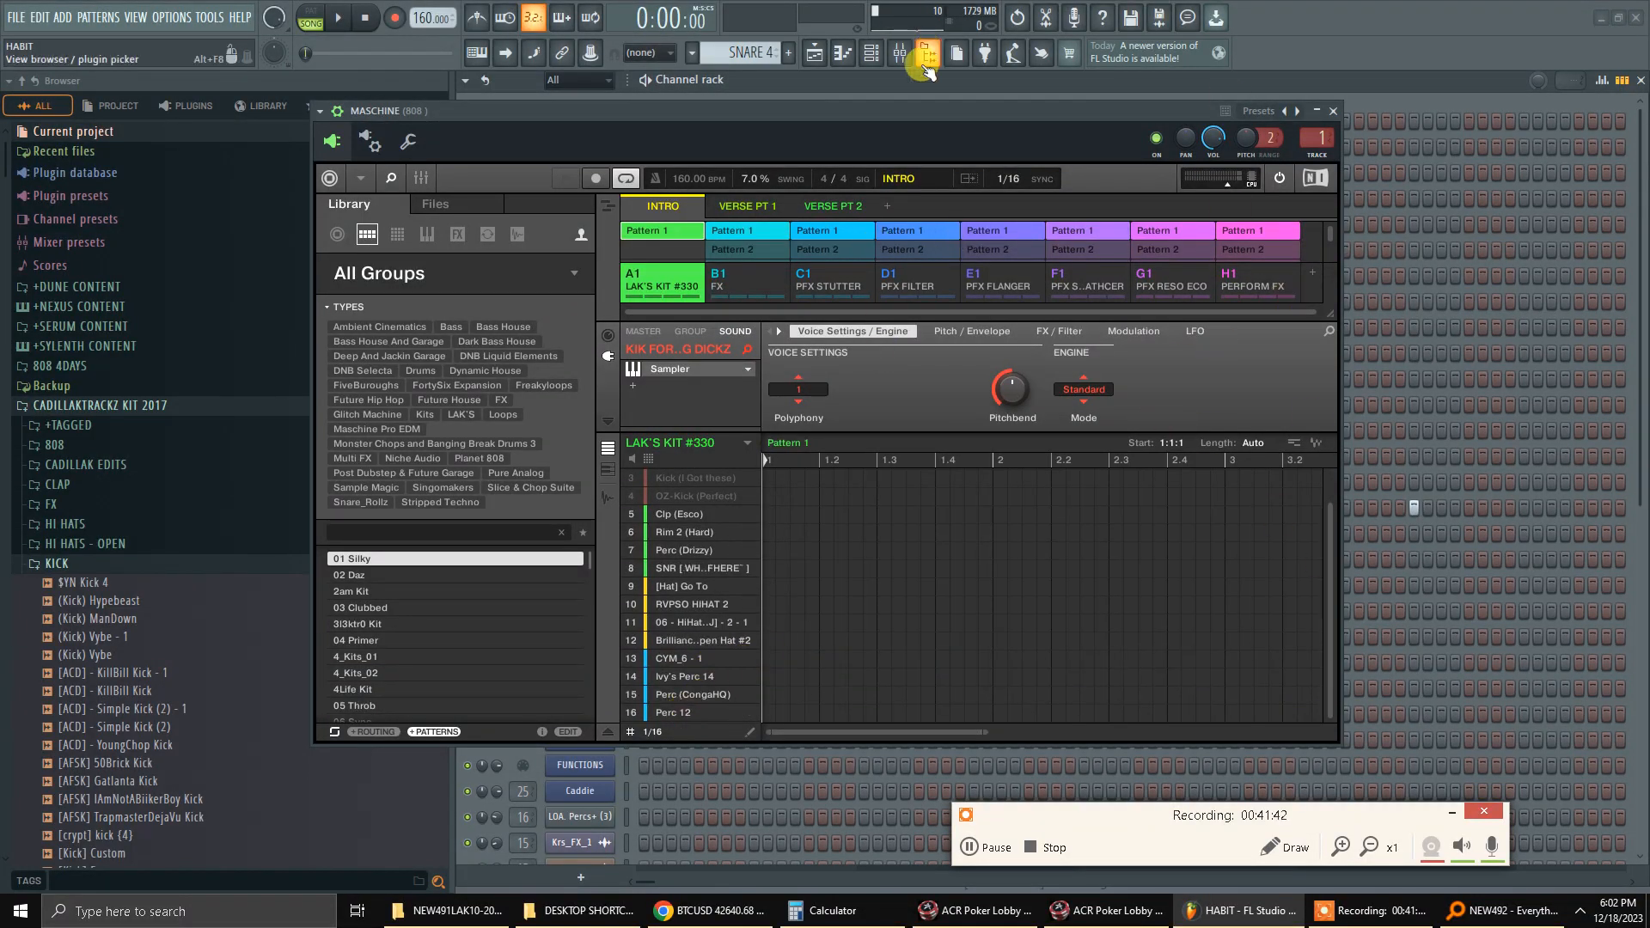
{"action": "left_click", "coordinate": [1333, 111]}
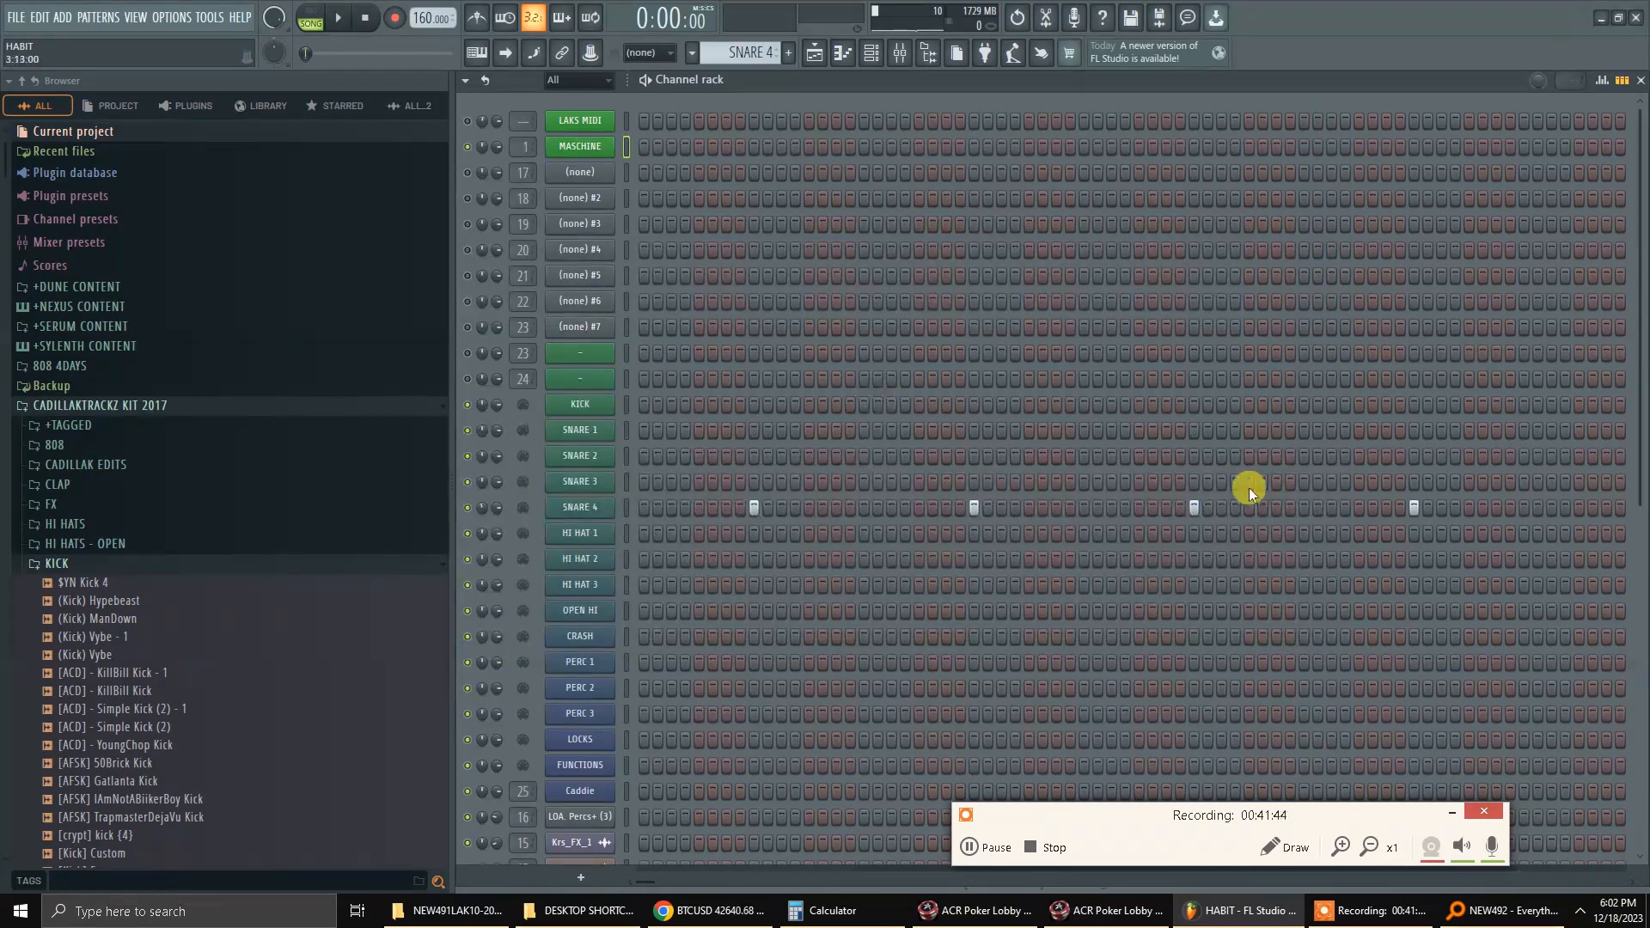
Browse the drum patterns between SNARE 2 and PERC 2 and look over the channel rack down to fx 8.
{"action": "mouse_move", "coordinate": [1120, 921]}
{"action": "scroll", "coordinate": [745, 51], "scroll_direction": "up", "scroll_amount": 3}
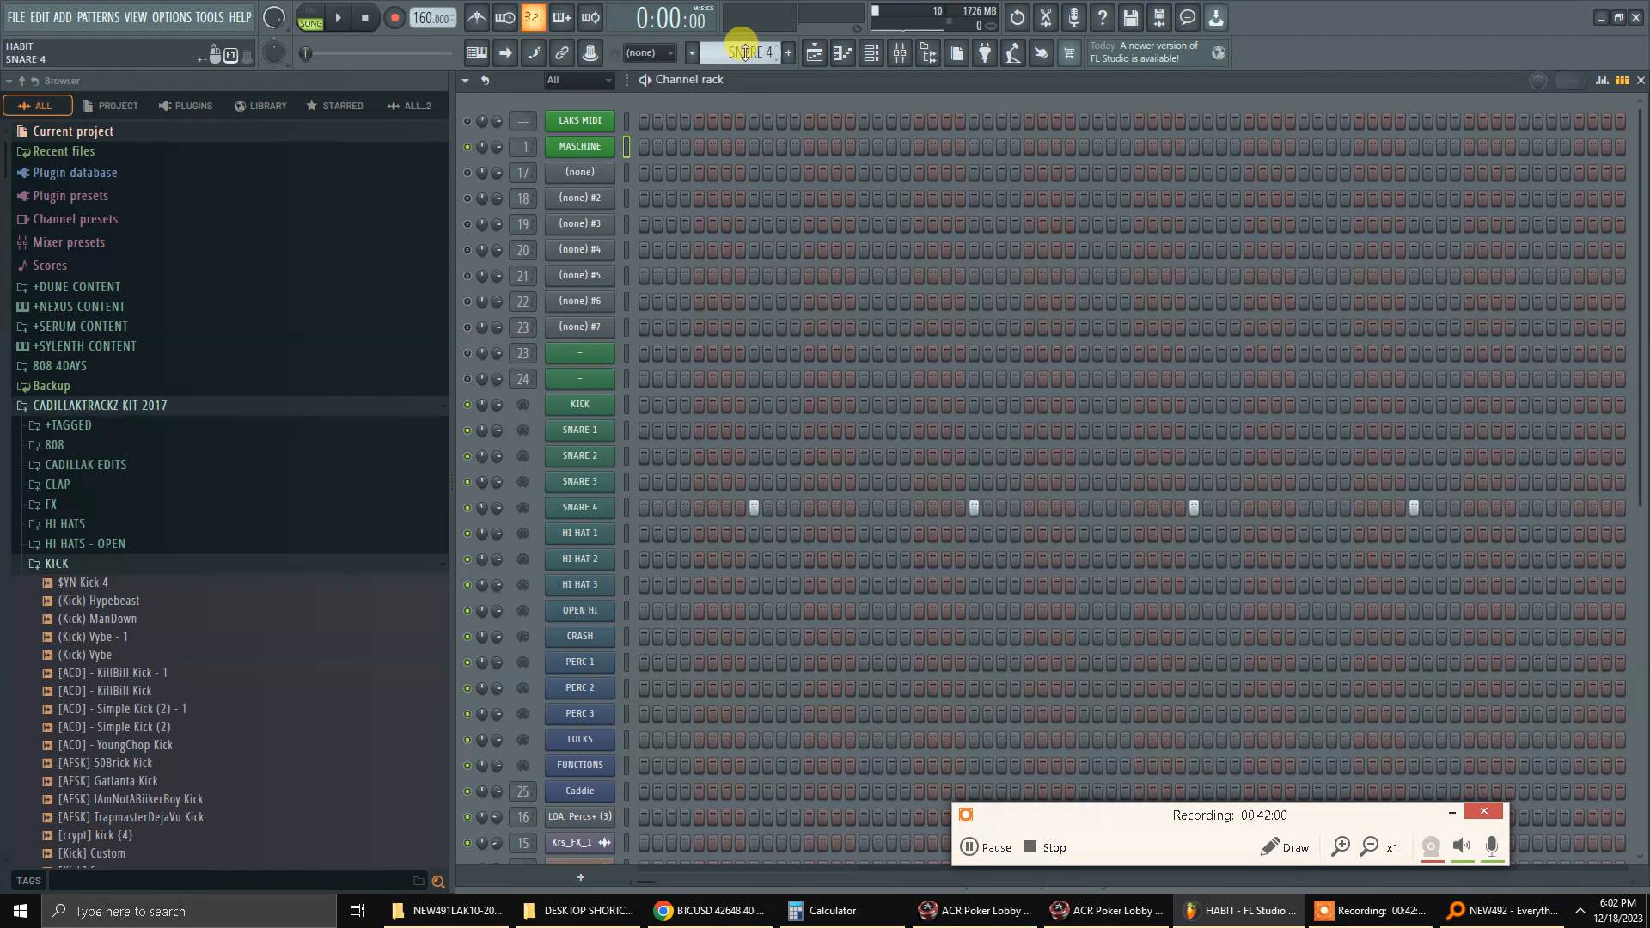
{"action": "scroll", "coordinate": [744, 51], "scroll_direction": "up", "scroll_amount": 4}
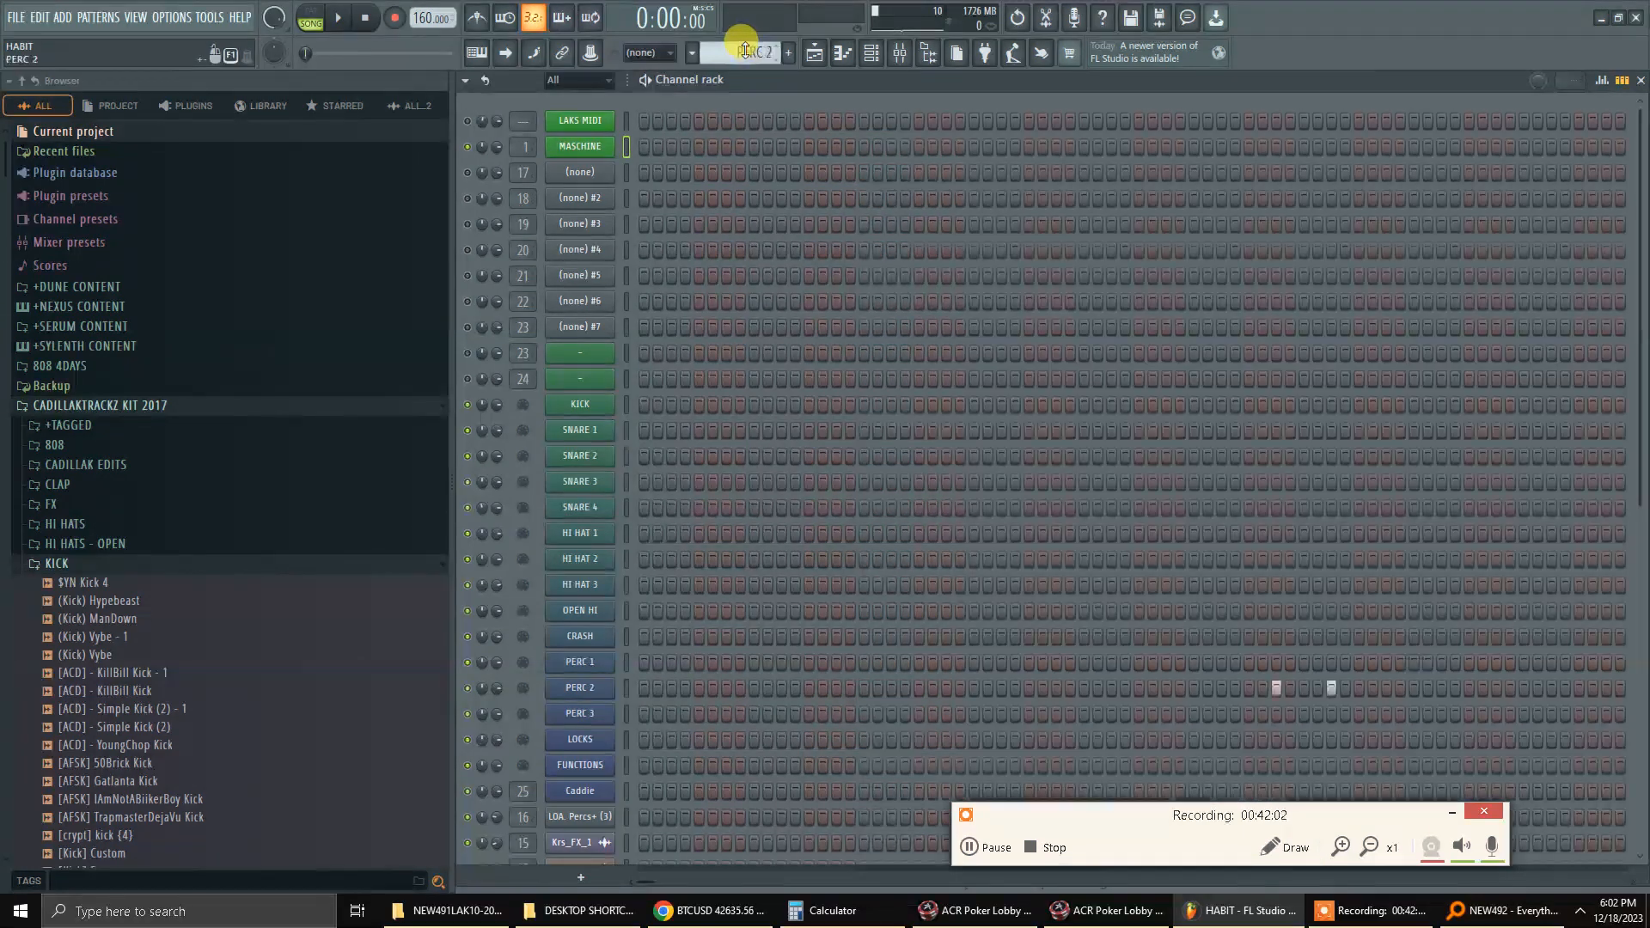
{"action": "scroll", "coordinate": [744, 52], "scroll_direction": "down", "scroll_amount": 4}
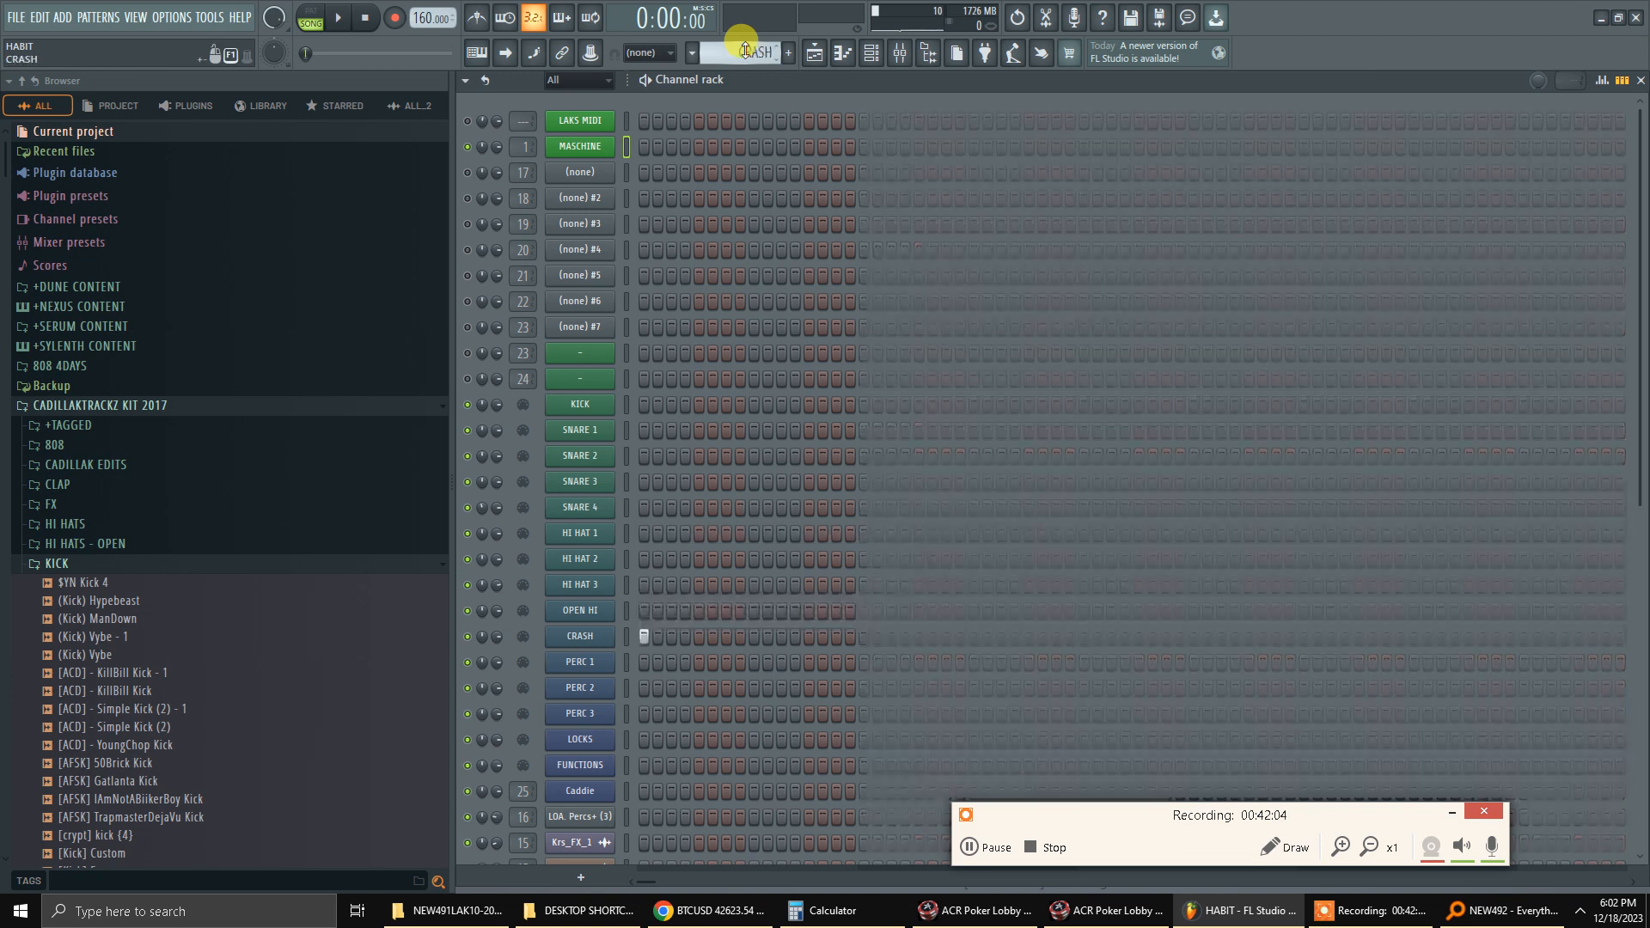
{"action": "scroll", "coordinate": [745, 51], "scroll_direction": "down", "scroll_amount": 5}
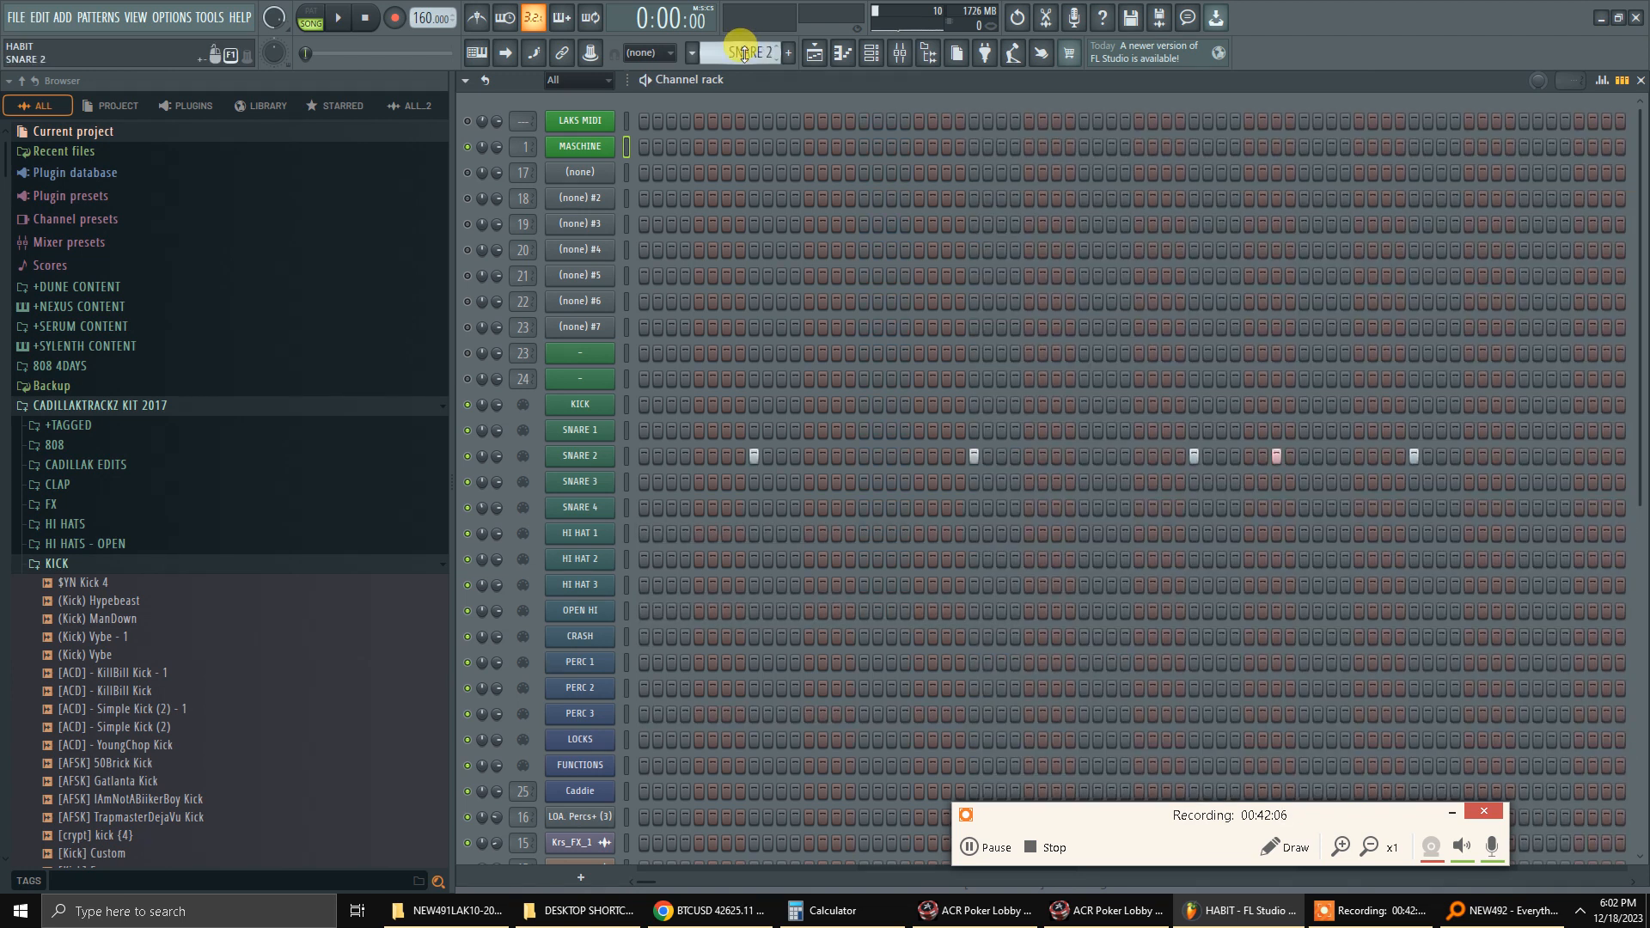
{"action": "scroll", "coordinate": [688, 191], "scroll_direction": "down", "scroll_amount": 1}
{"action": "scroll", "coordinate": [804, 789], "scroll_direction": "down", "scroll_amount": 5}
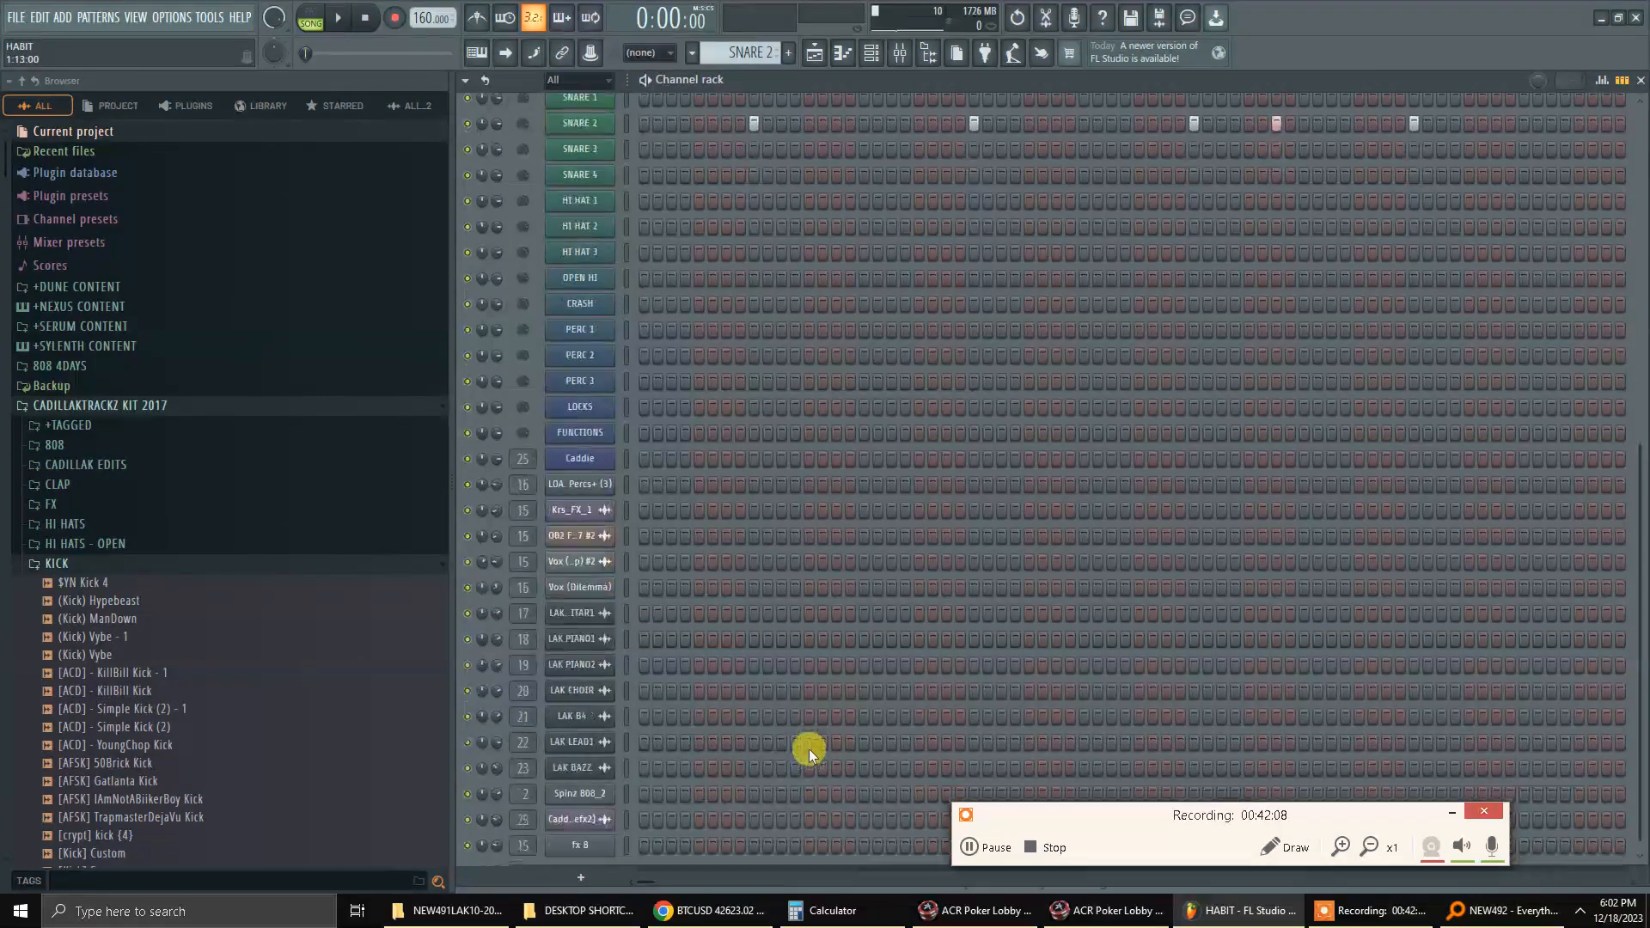
{"action": "scroll", "coordinate": [782, 554], "scroll_direction": "up", "scroll_amount": 6}
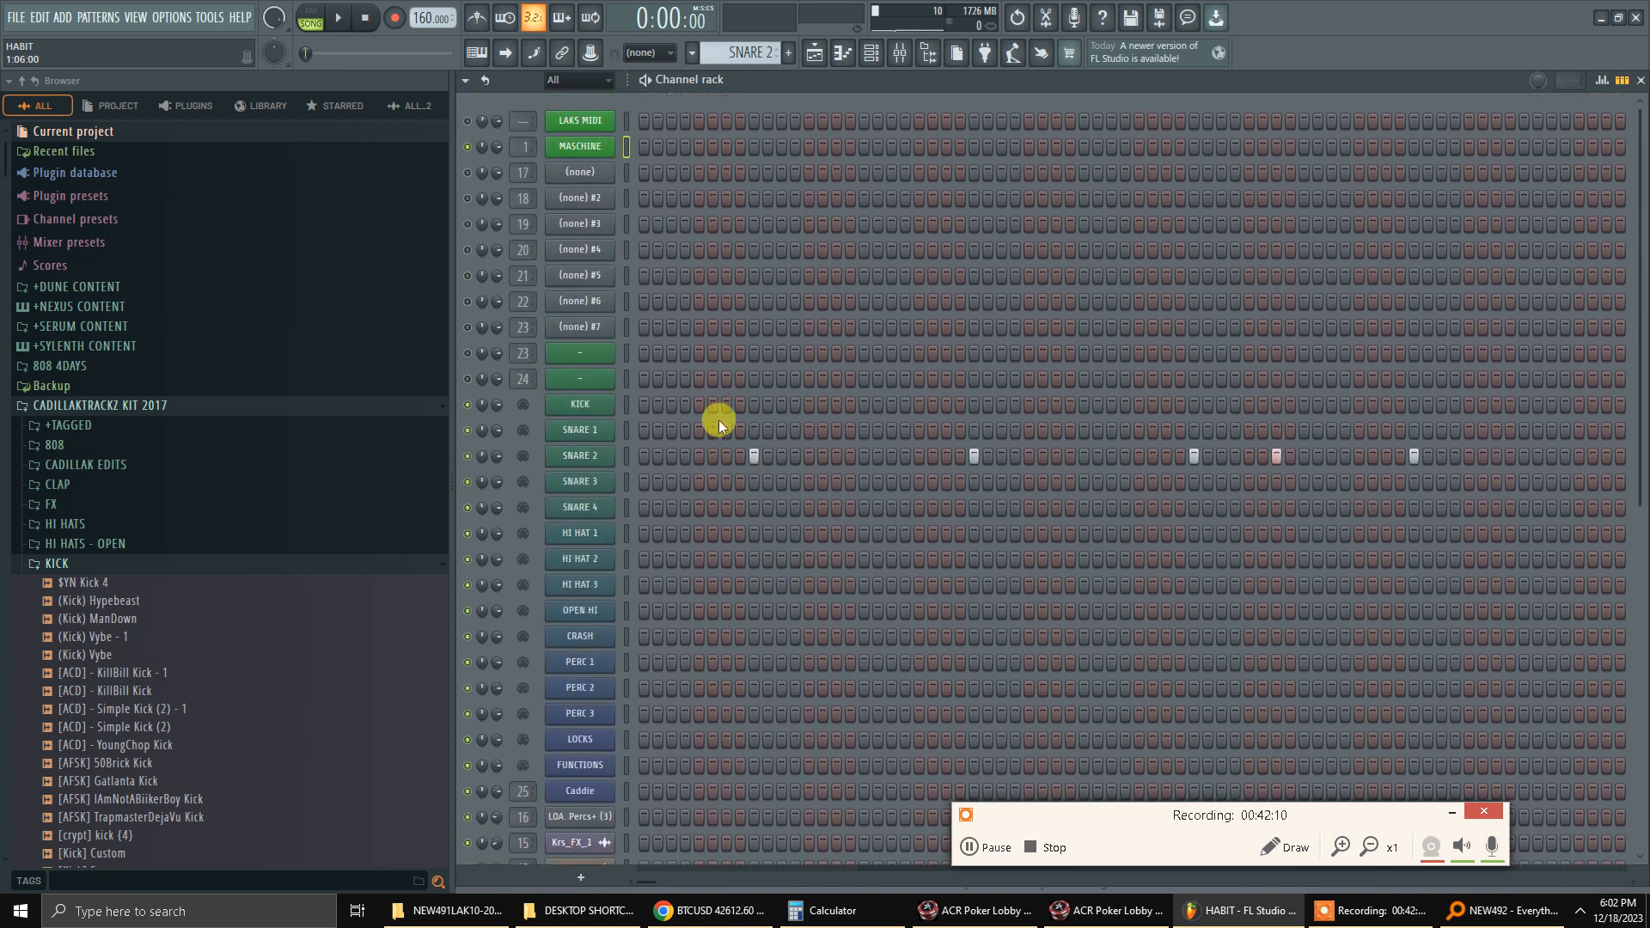
Review the MASCHINE instrument, the lower channels of the channel rack, and the mixer tracks.
{"action": "left_click", "coordinate": [599, 150]}
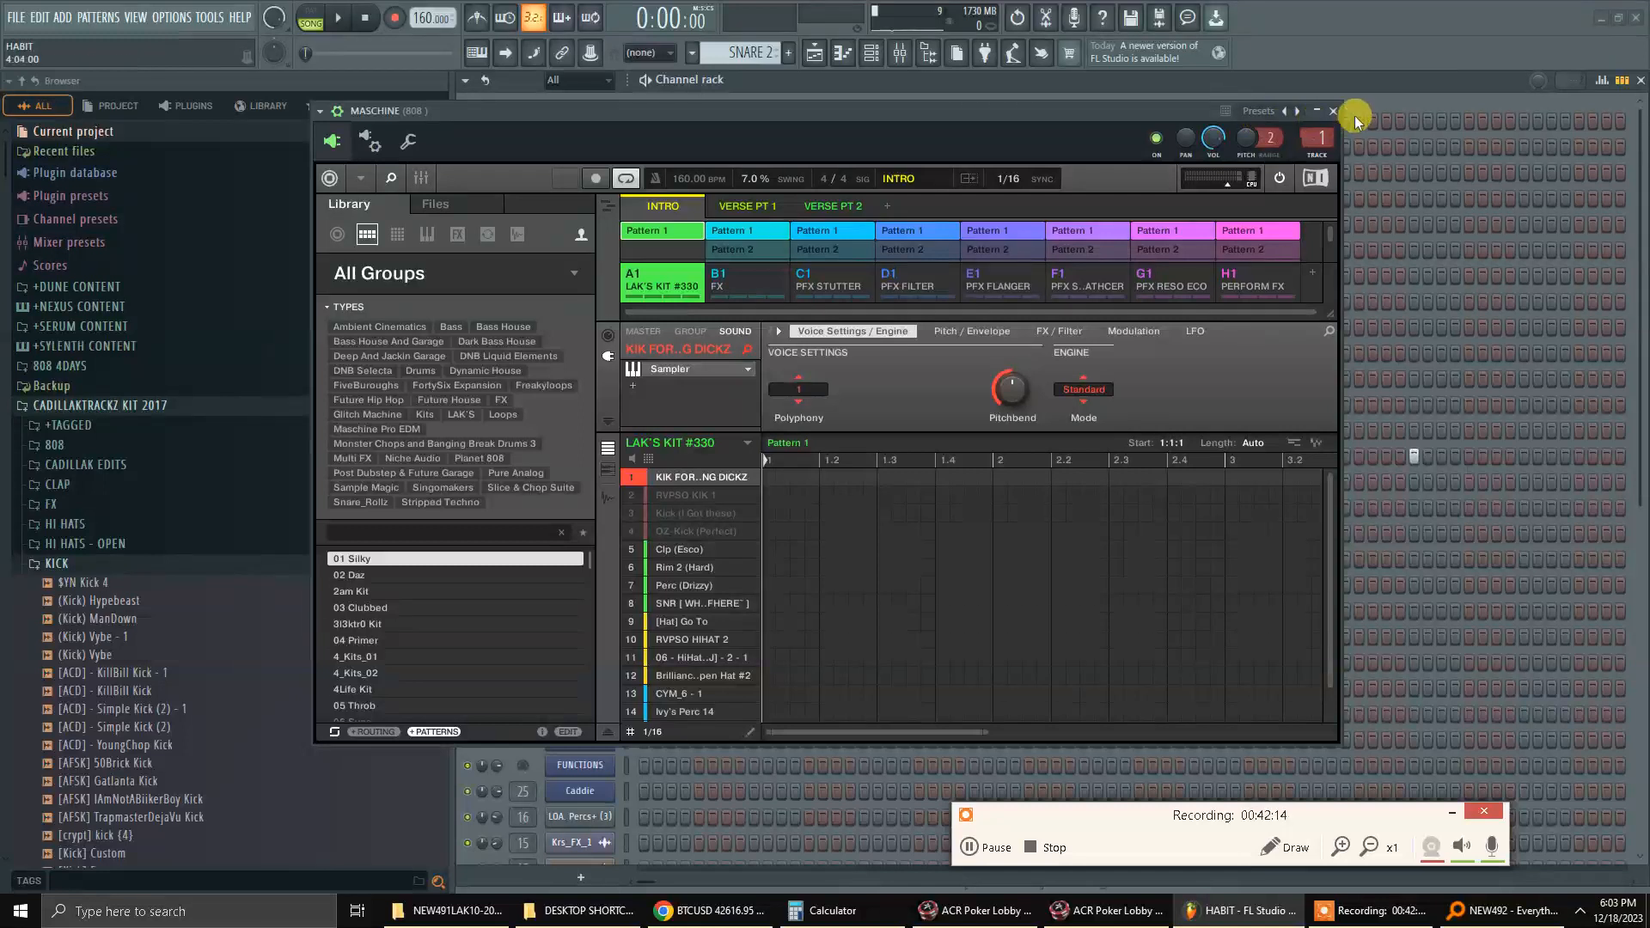
{"action": "left_click", "coordinate": [1331, 114]}
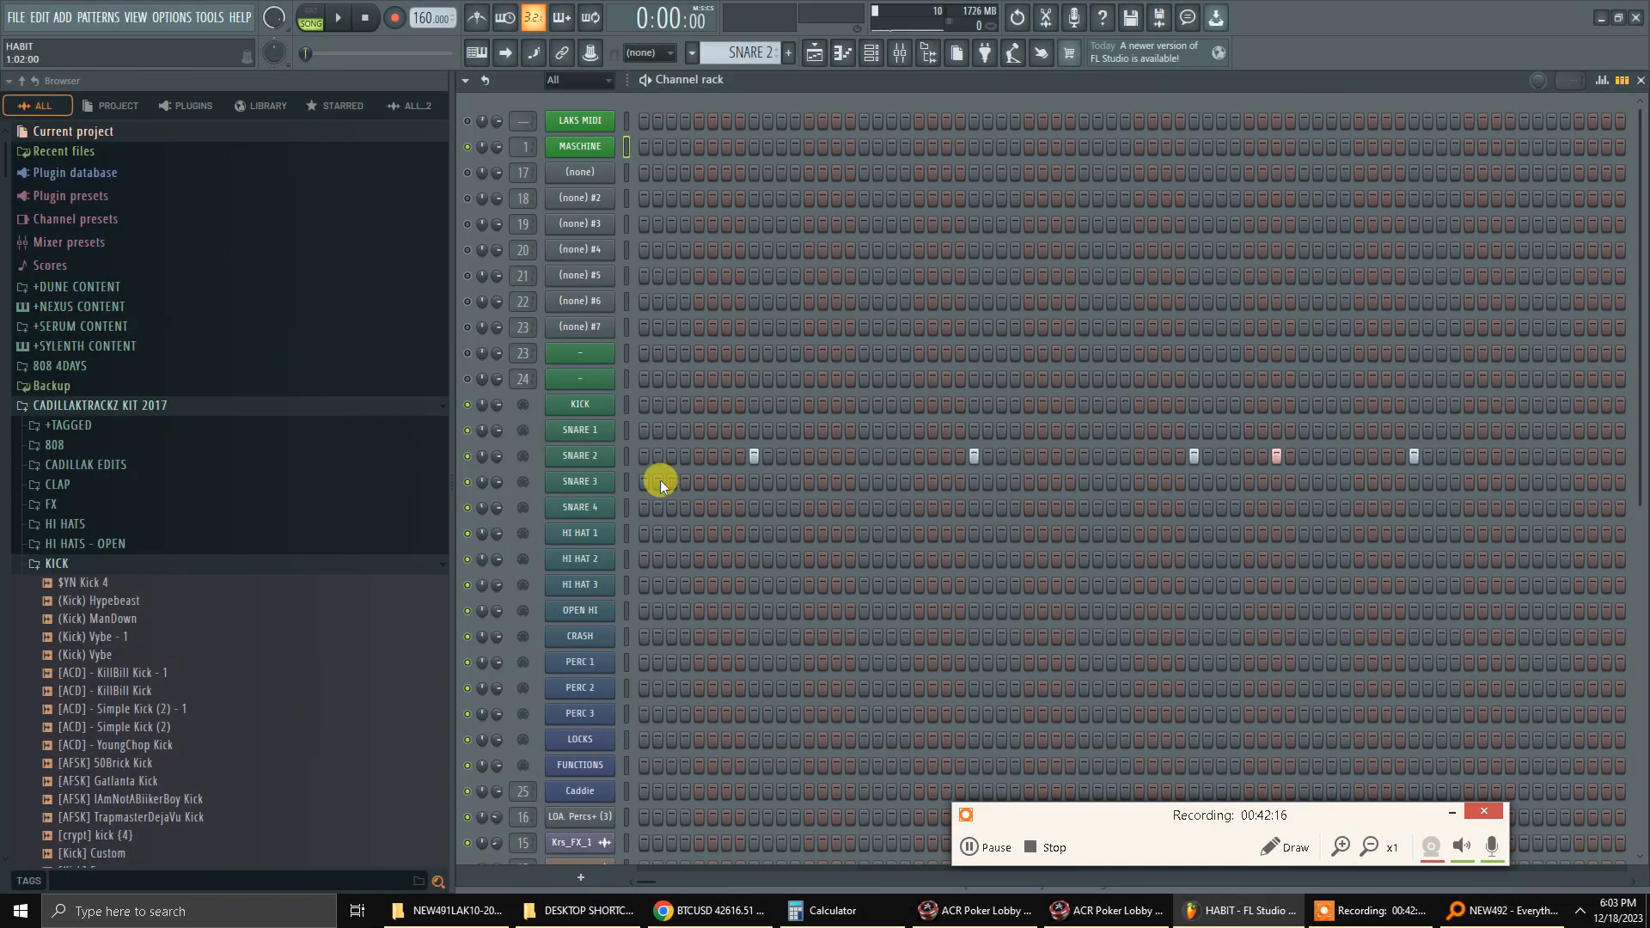
{"action": "scroll", "coordinate": [601, 344], "scroll_direction": "down", "scroll_amount": 4}
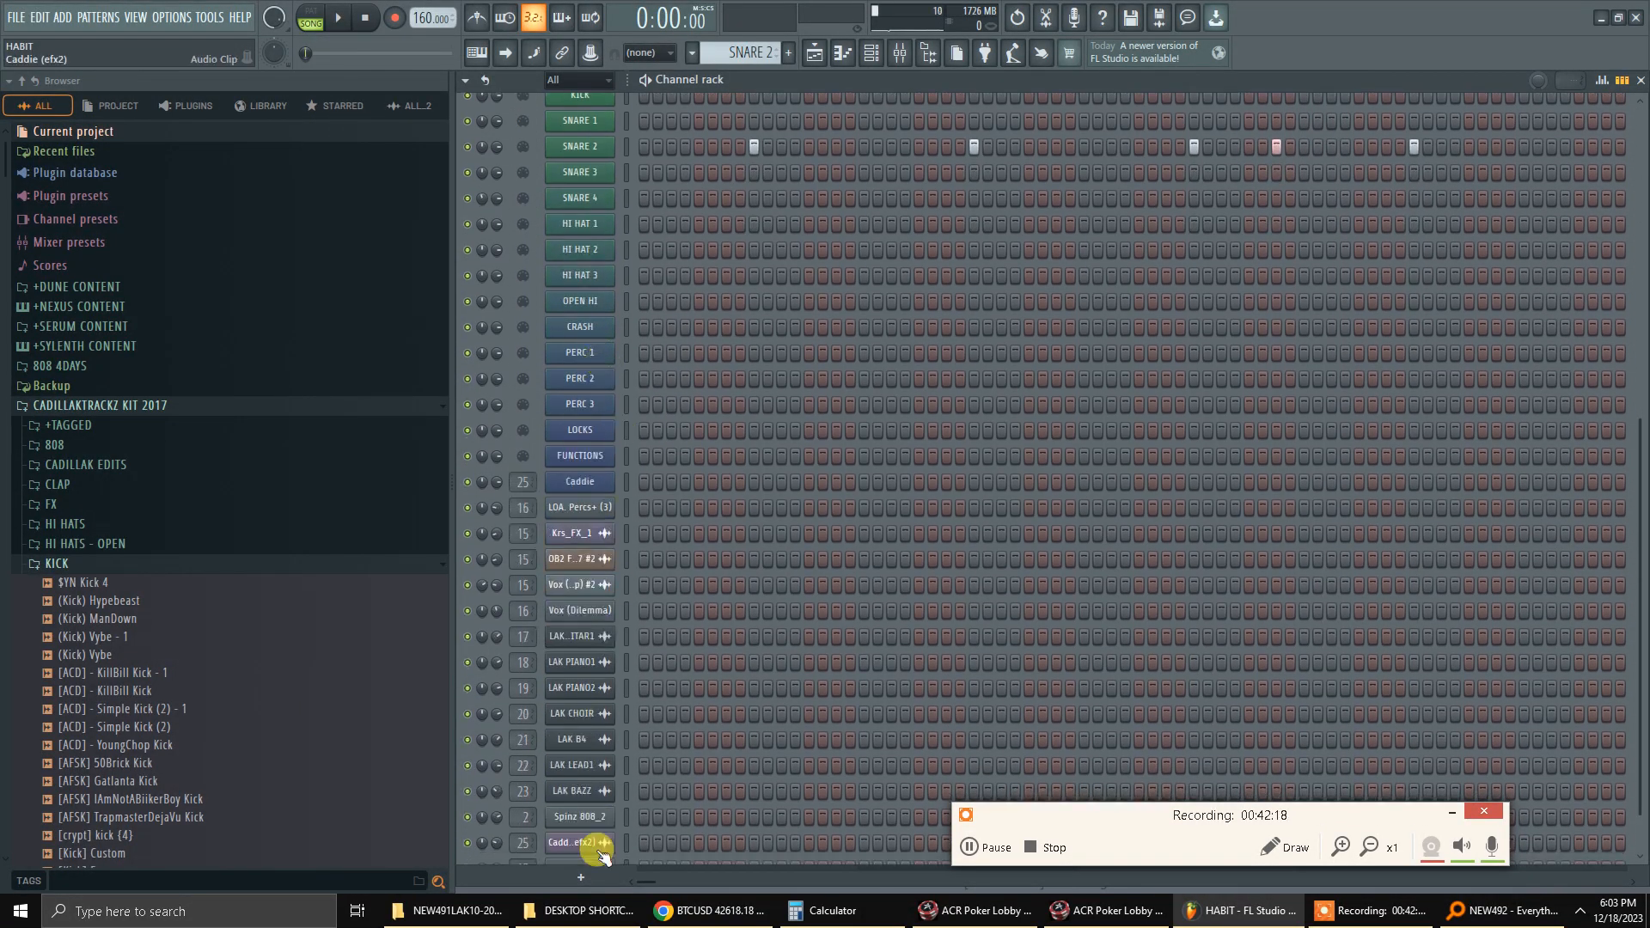
{"action": "left_click", "coordinate": [900, 53]}
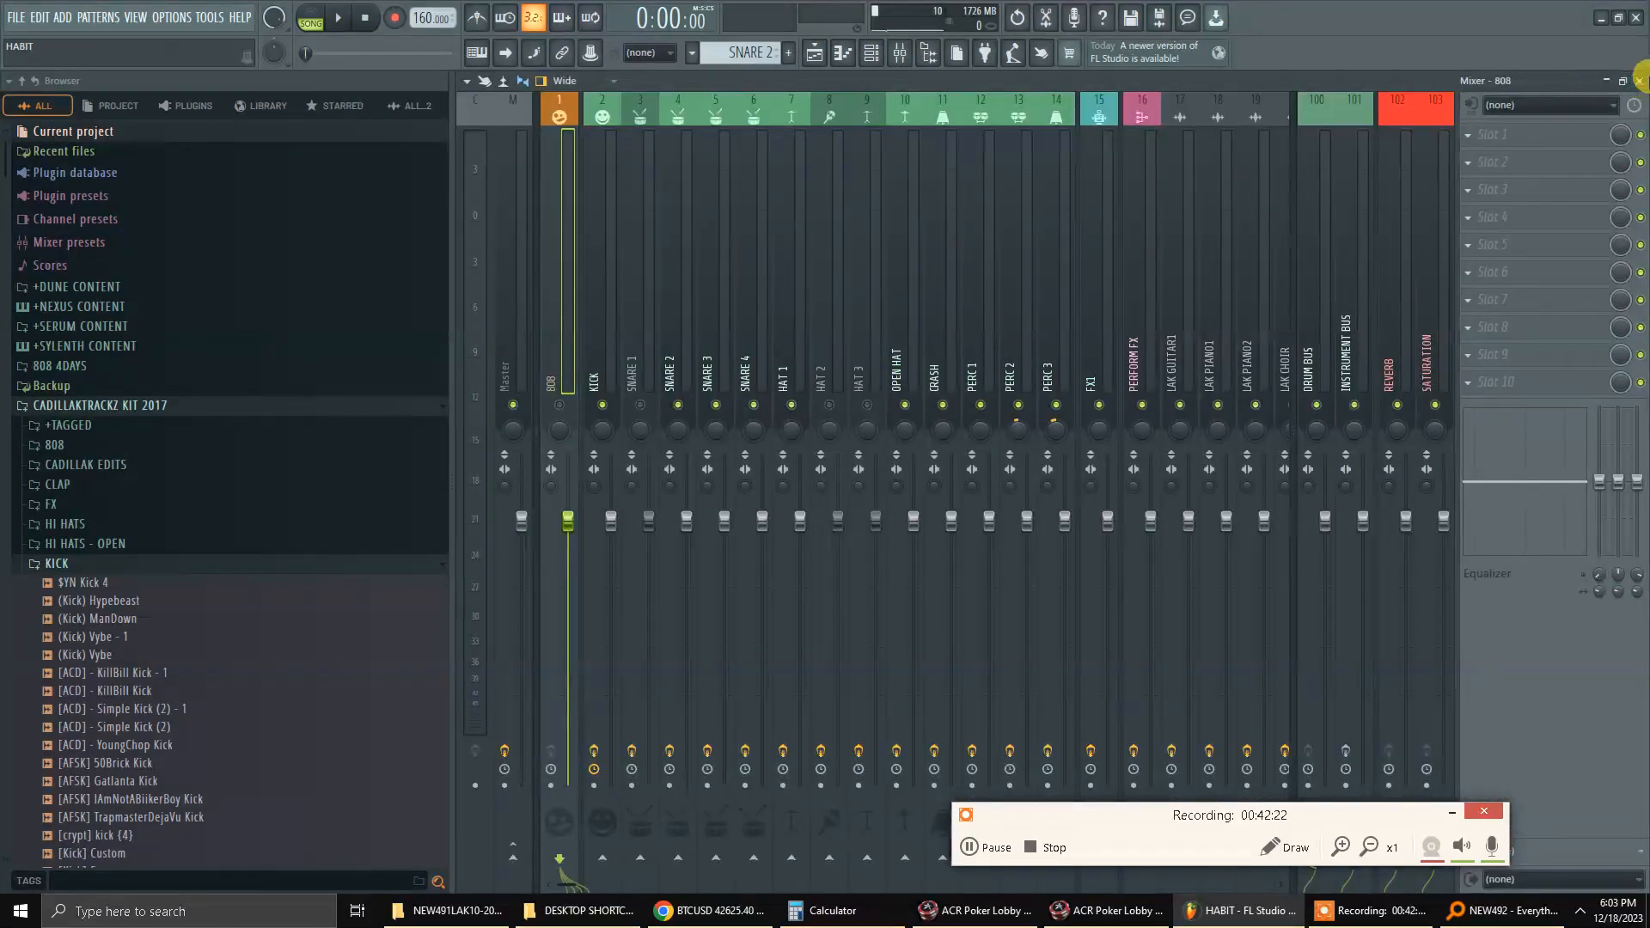
{"action": "left_click", "coordinate": [1641, 80]}
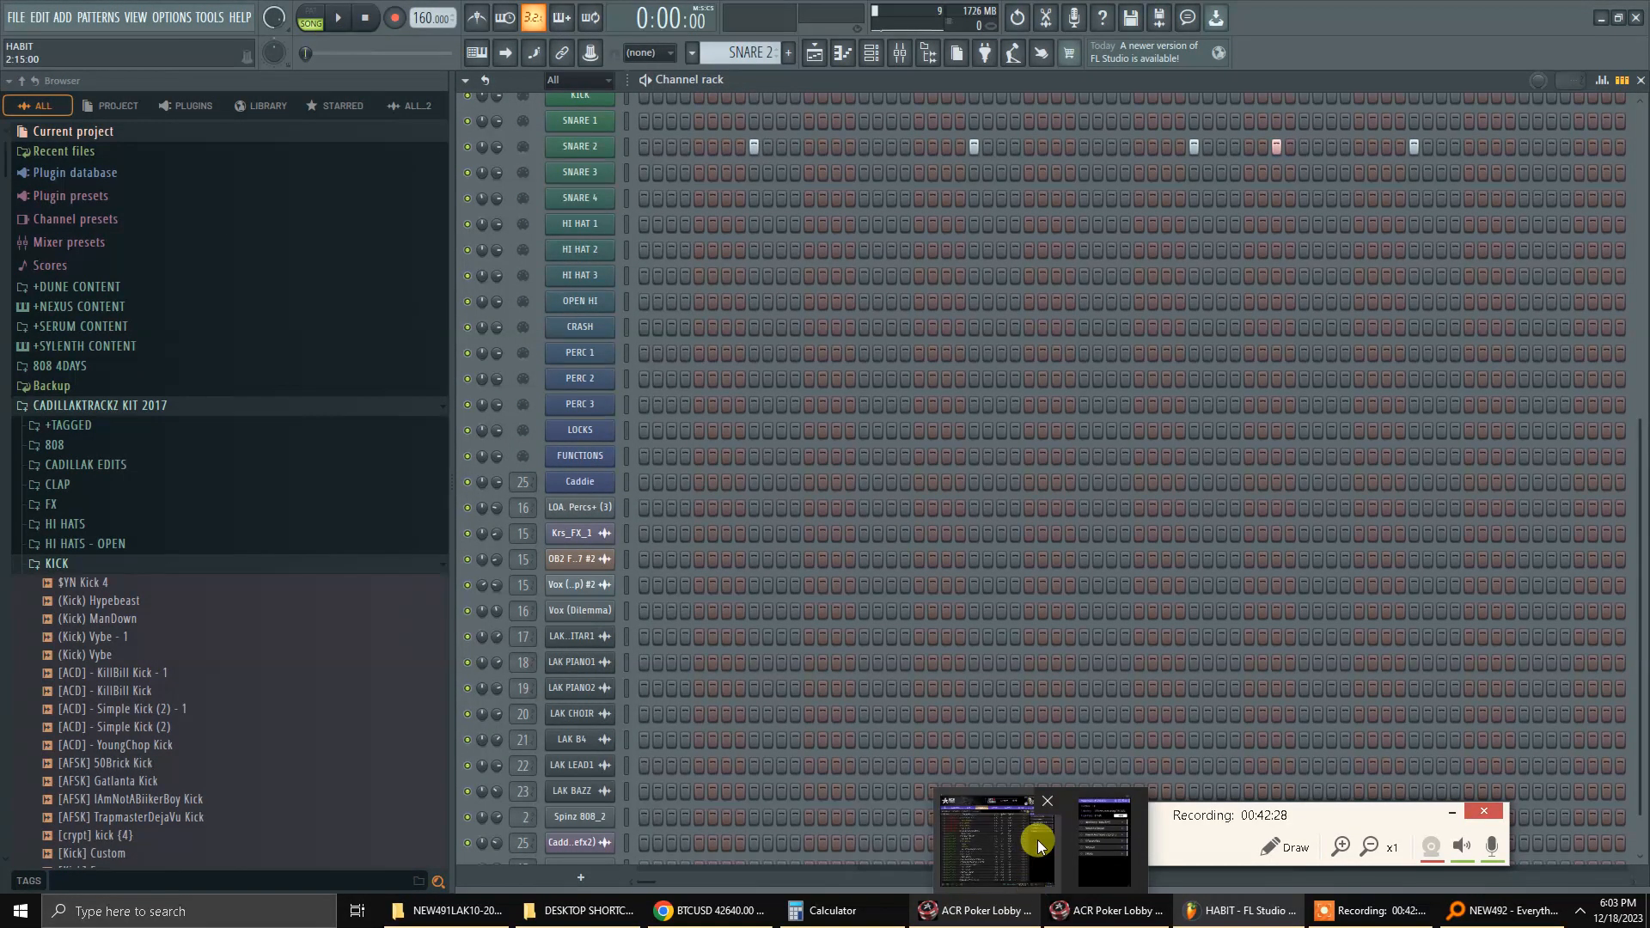
Play the song from the start while checking the mixer levels, the channel rack and the playlist arrangement.
{"action": "left_click", "coordinate": [972, 855]}
{"action": "left_click", "coordinate": [340, 19]}
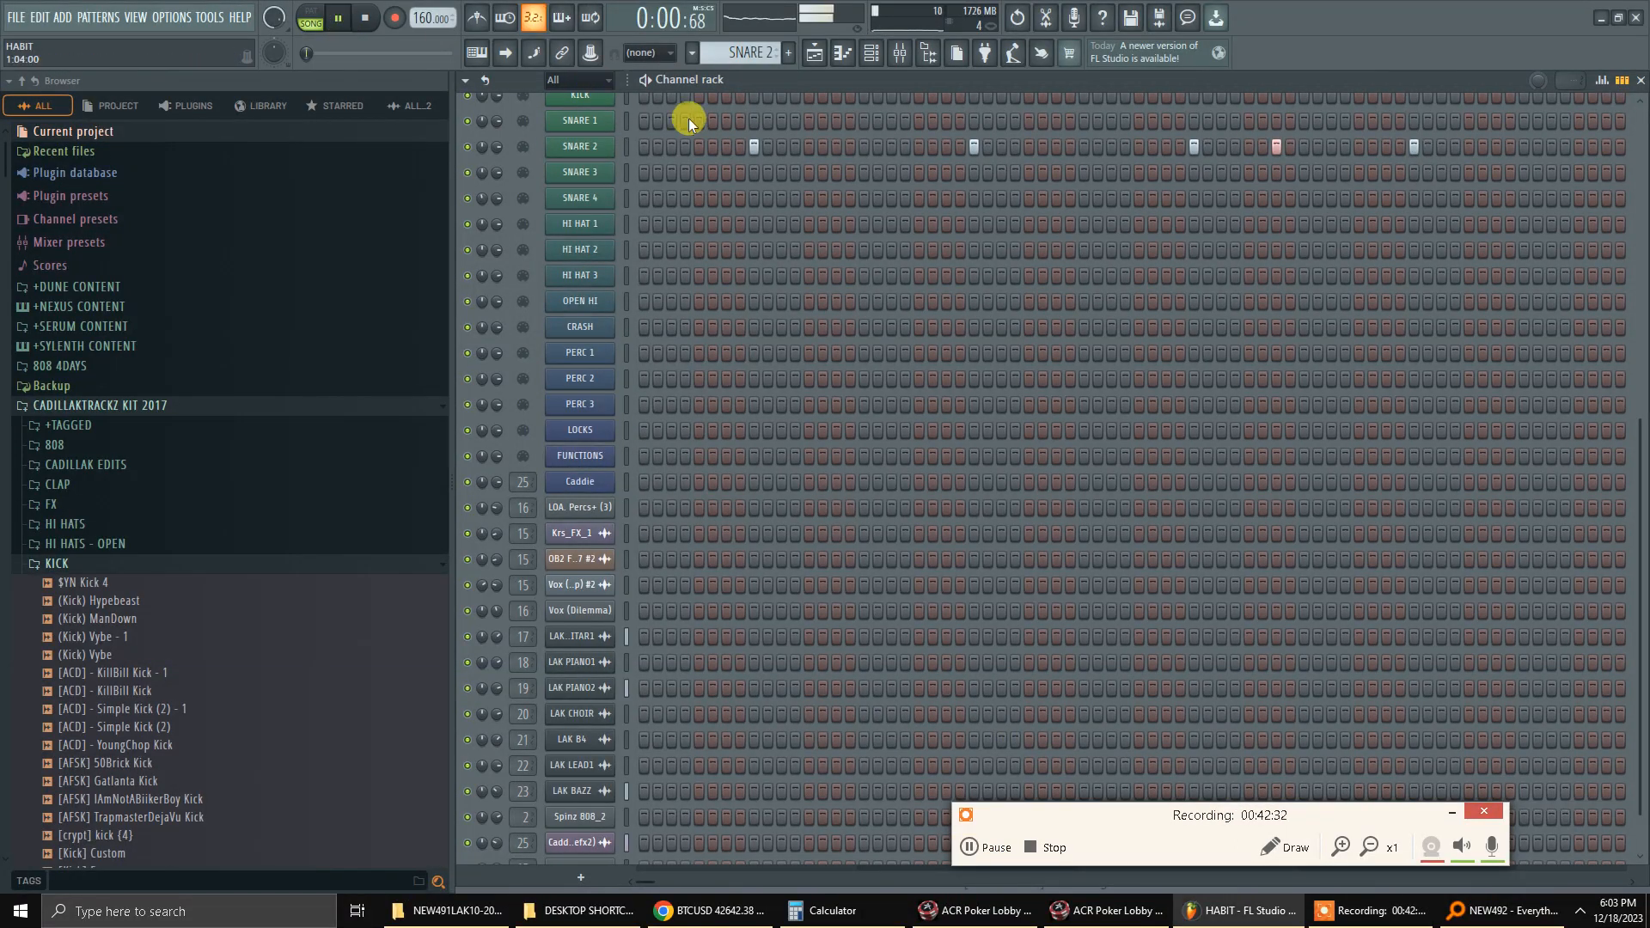
{"action": "left_click", "coordinate": [900, 52]}
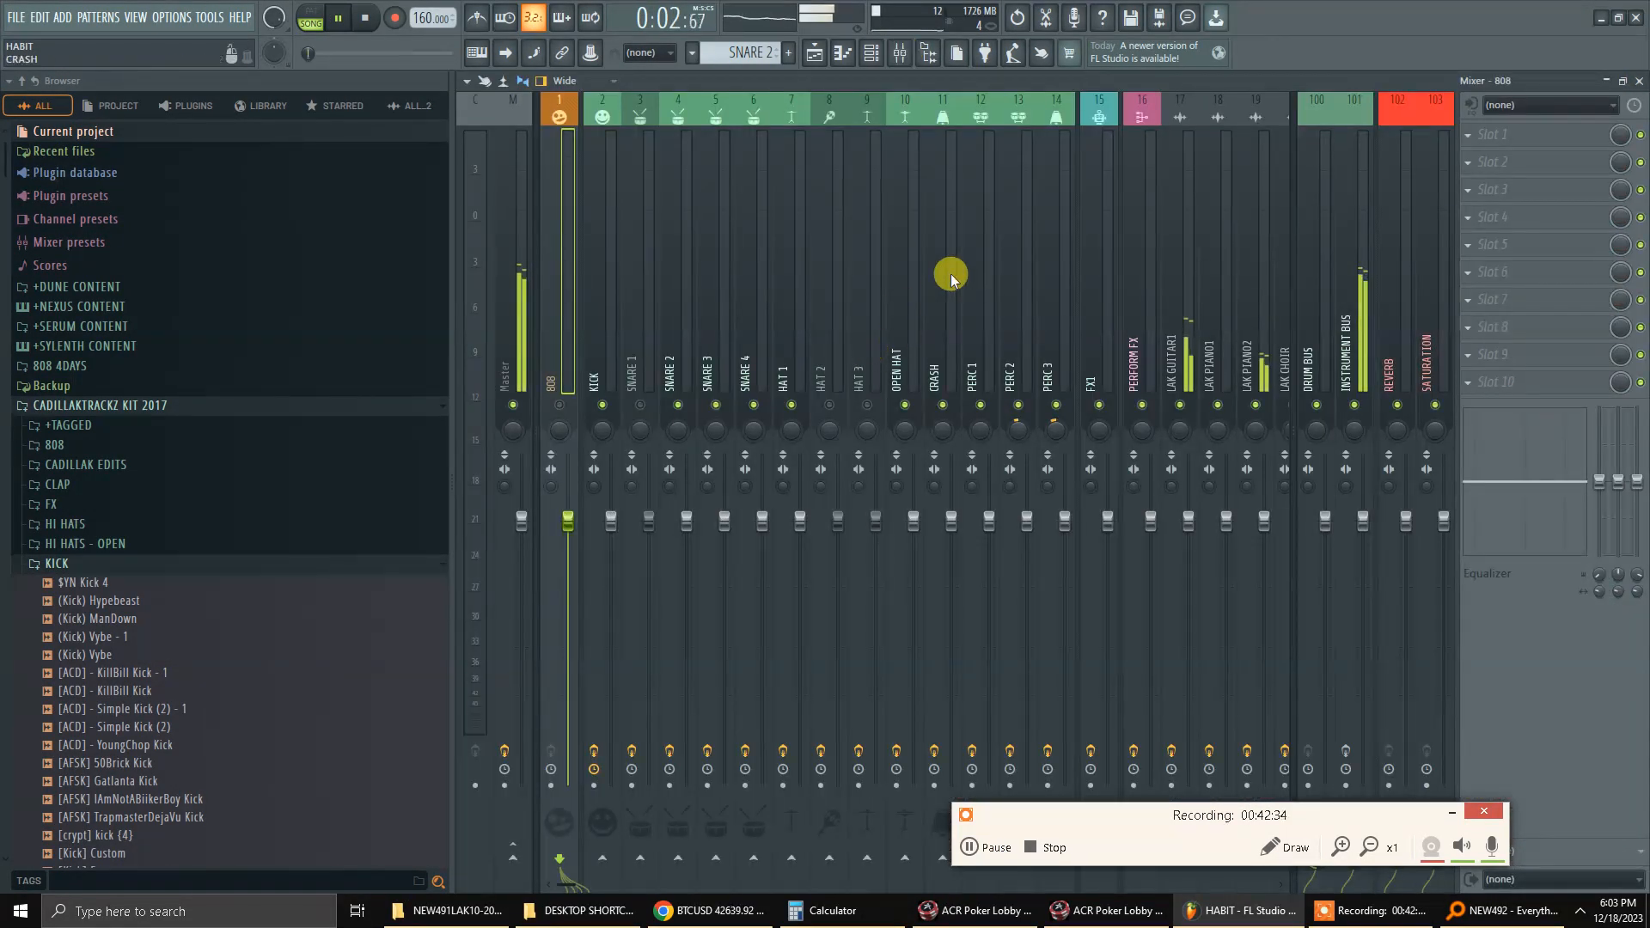
{"action": "left_click", "coordinate": [903, 55]}
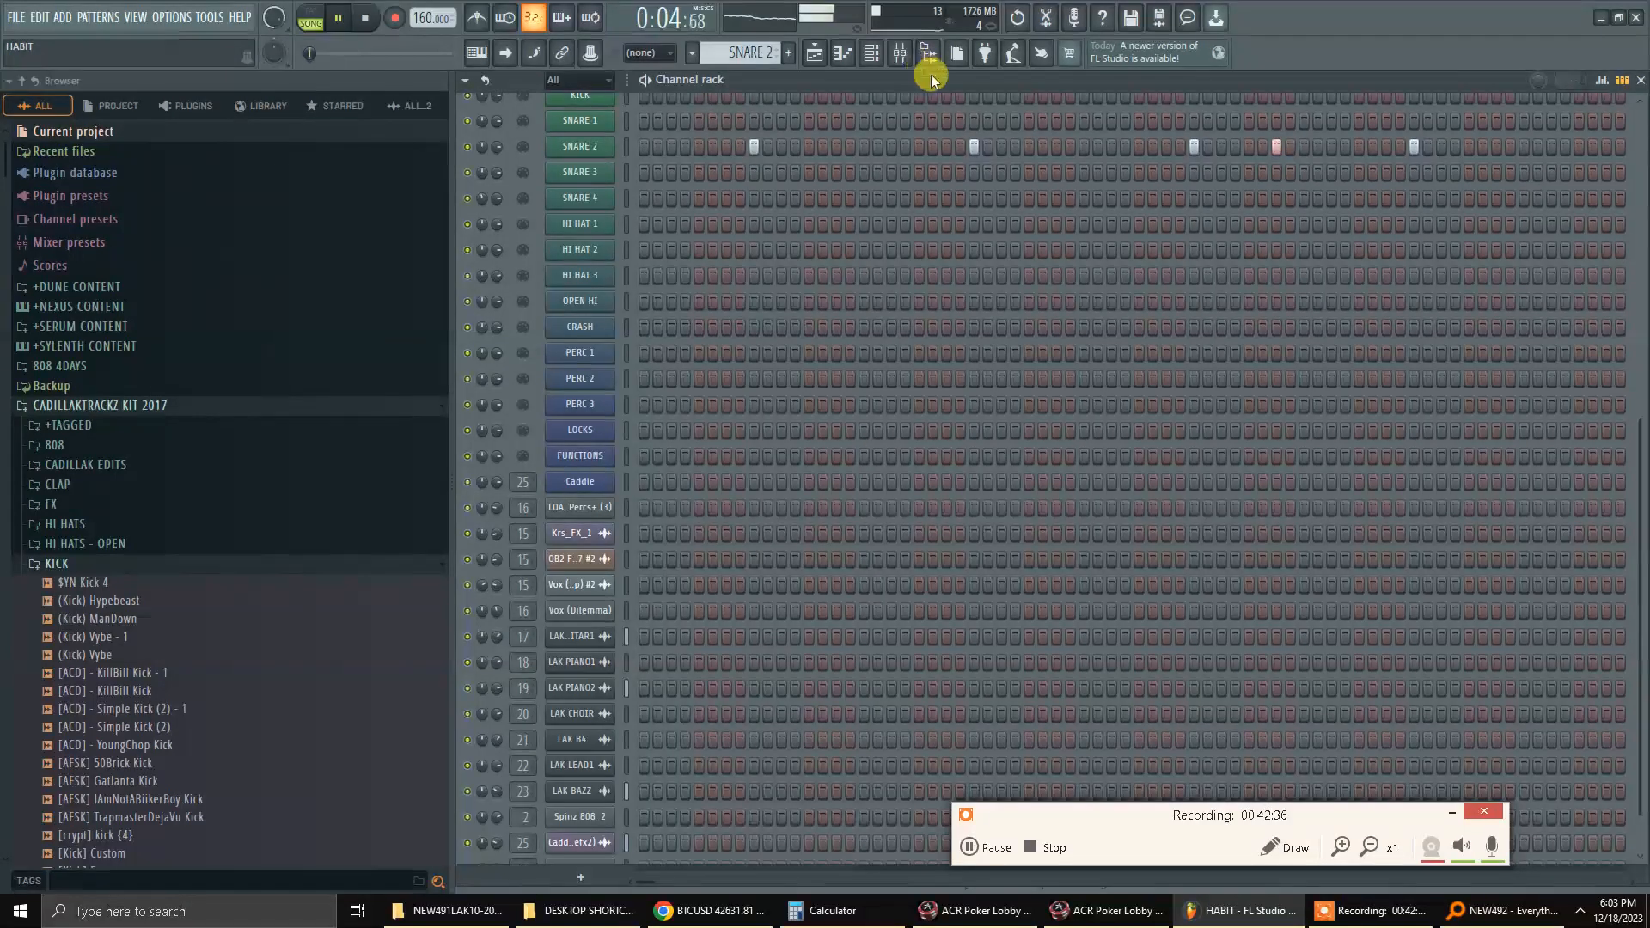
{"action": "left_click", "coordinate": [1641, 79]}
{"action": "left_click", "coordinate": [870, 52]}
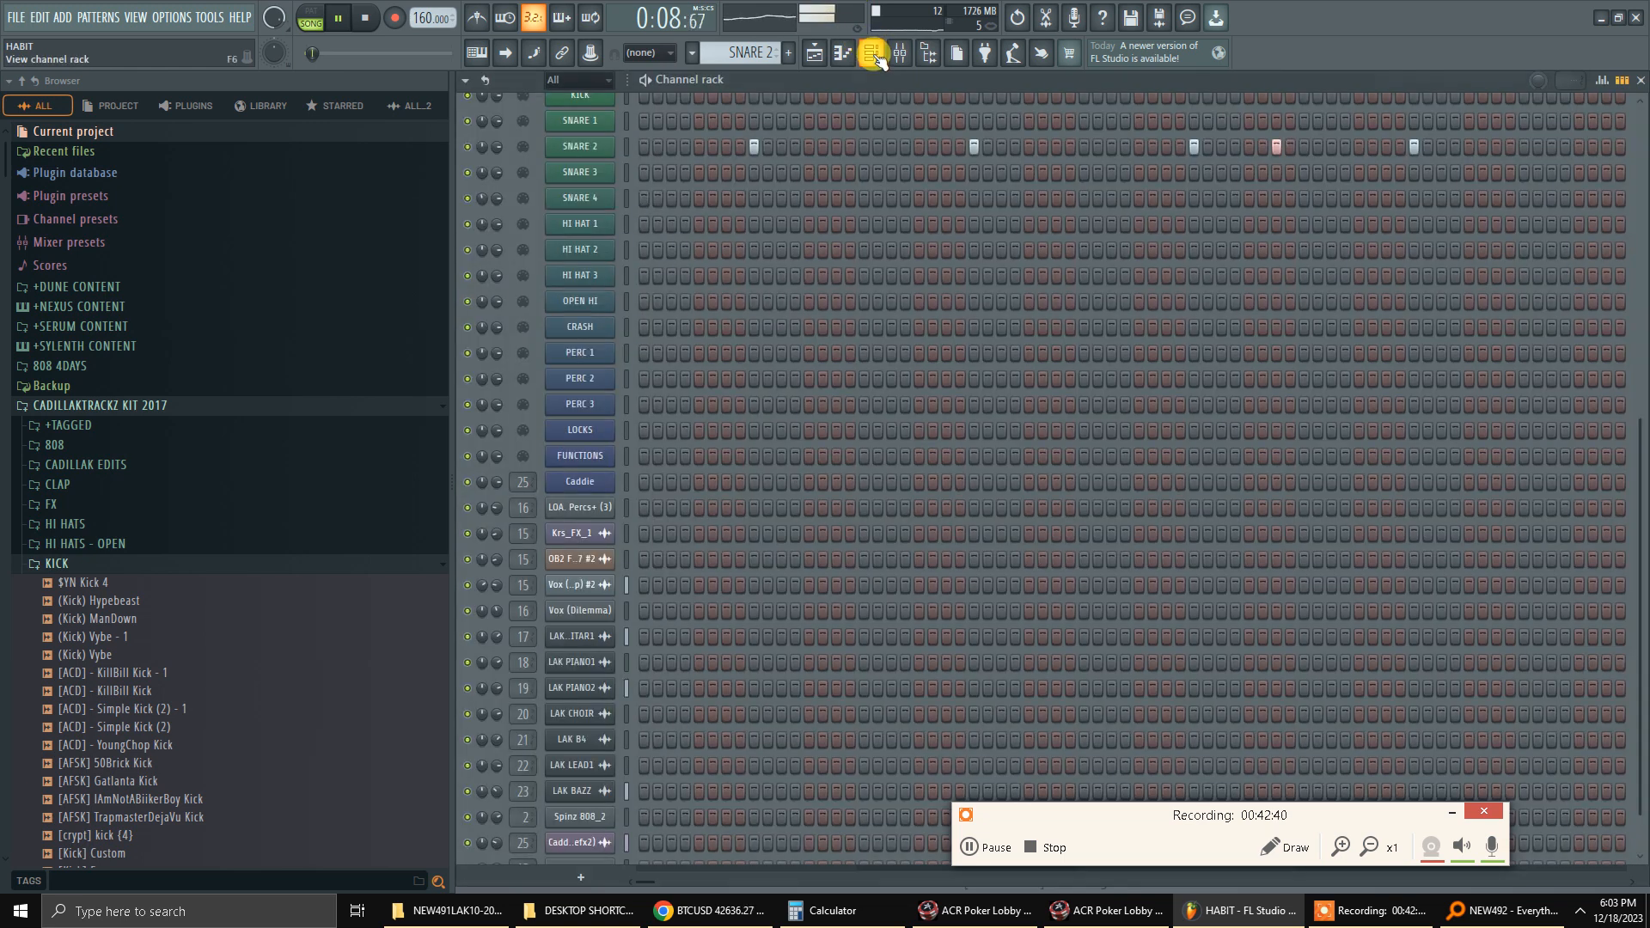
{"action": "left_click", "coordinate": [902, 54]}
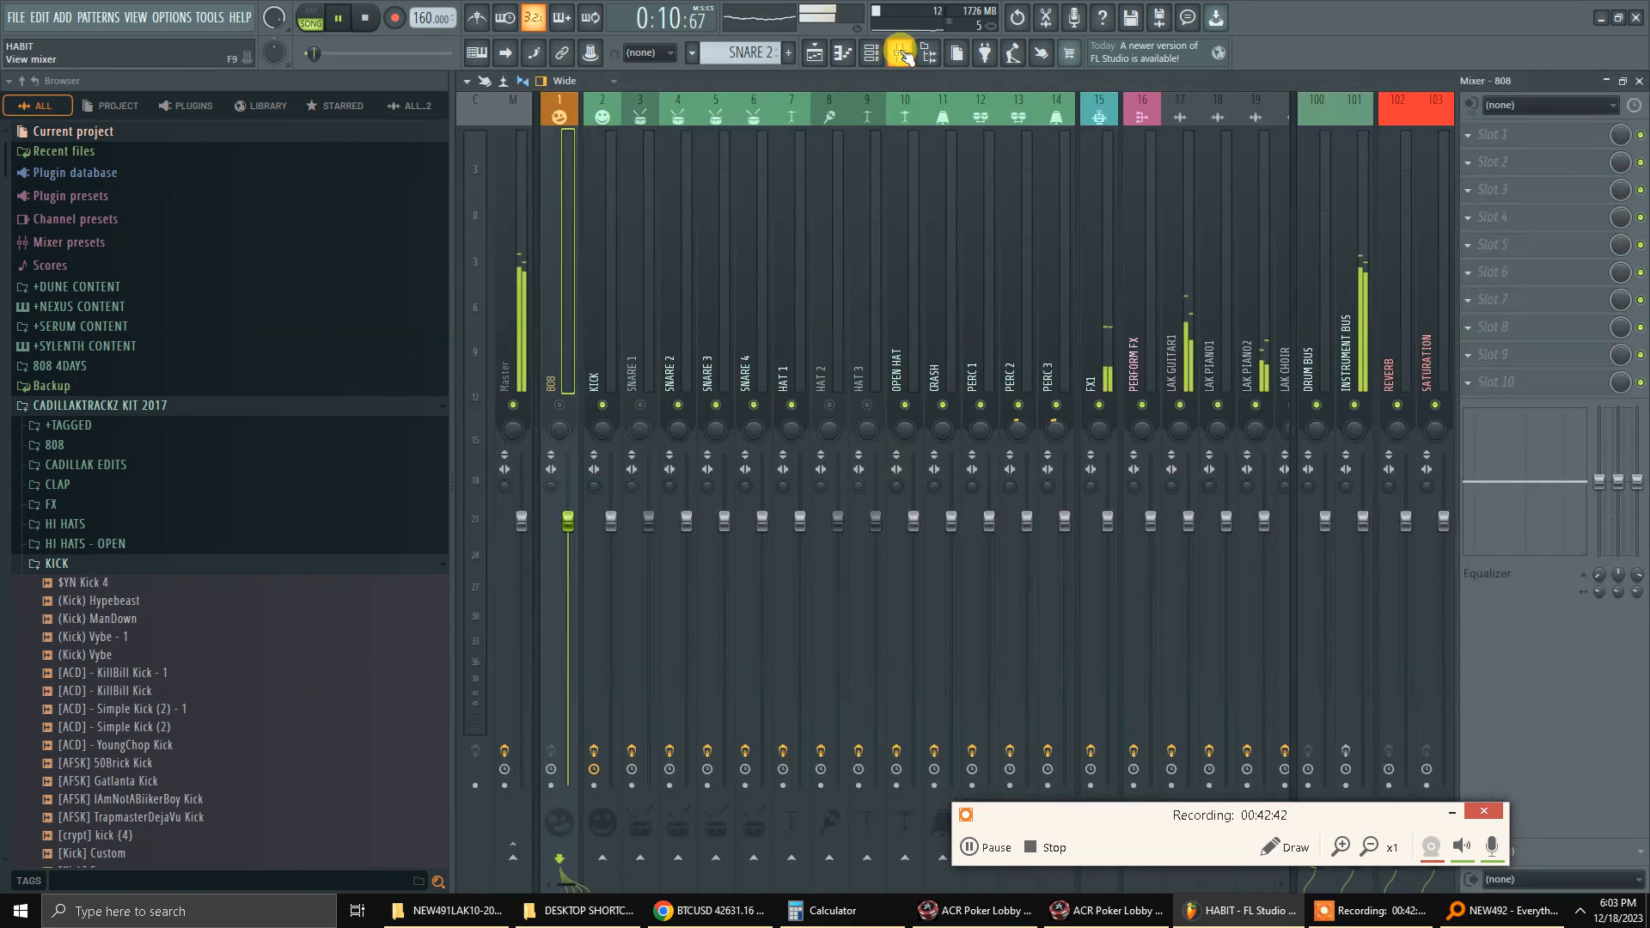
{"action": "left_click", "coordinate": [901, 54]}
{"action": "key", "text": "F5"}
{"action": "key", "text": "F5"}
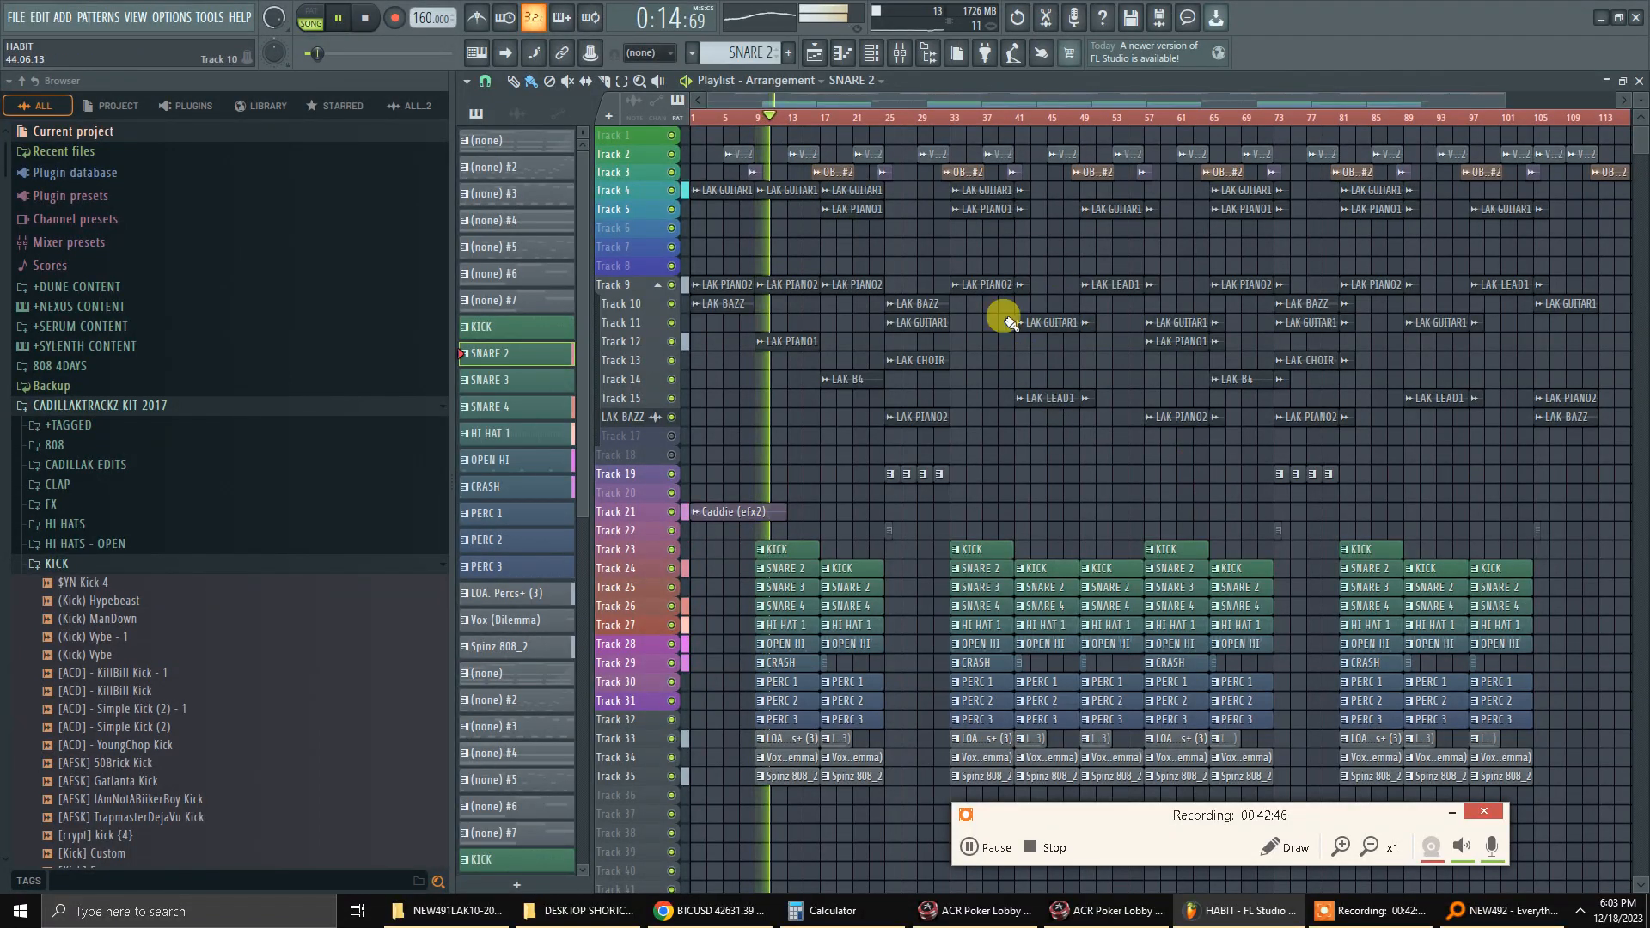
Look over the playlist arrangement and the channel rack down to fx 8 during playback, and stop the song.
{"action": "scroll", "coordinate": [763, 117], "scroll_direction": "up", "scroll_amount": 6}
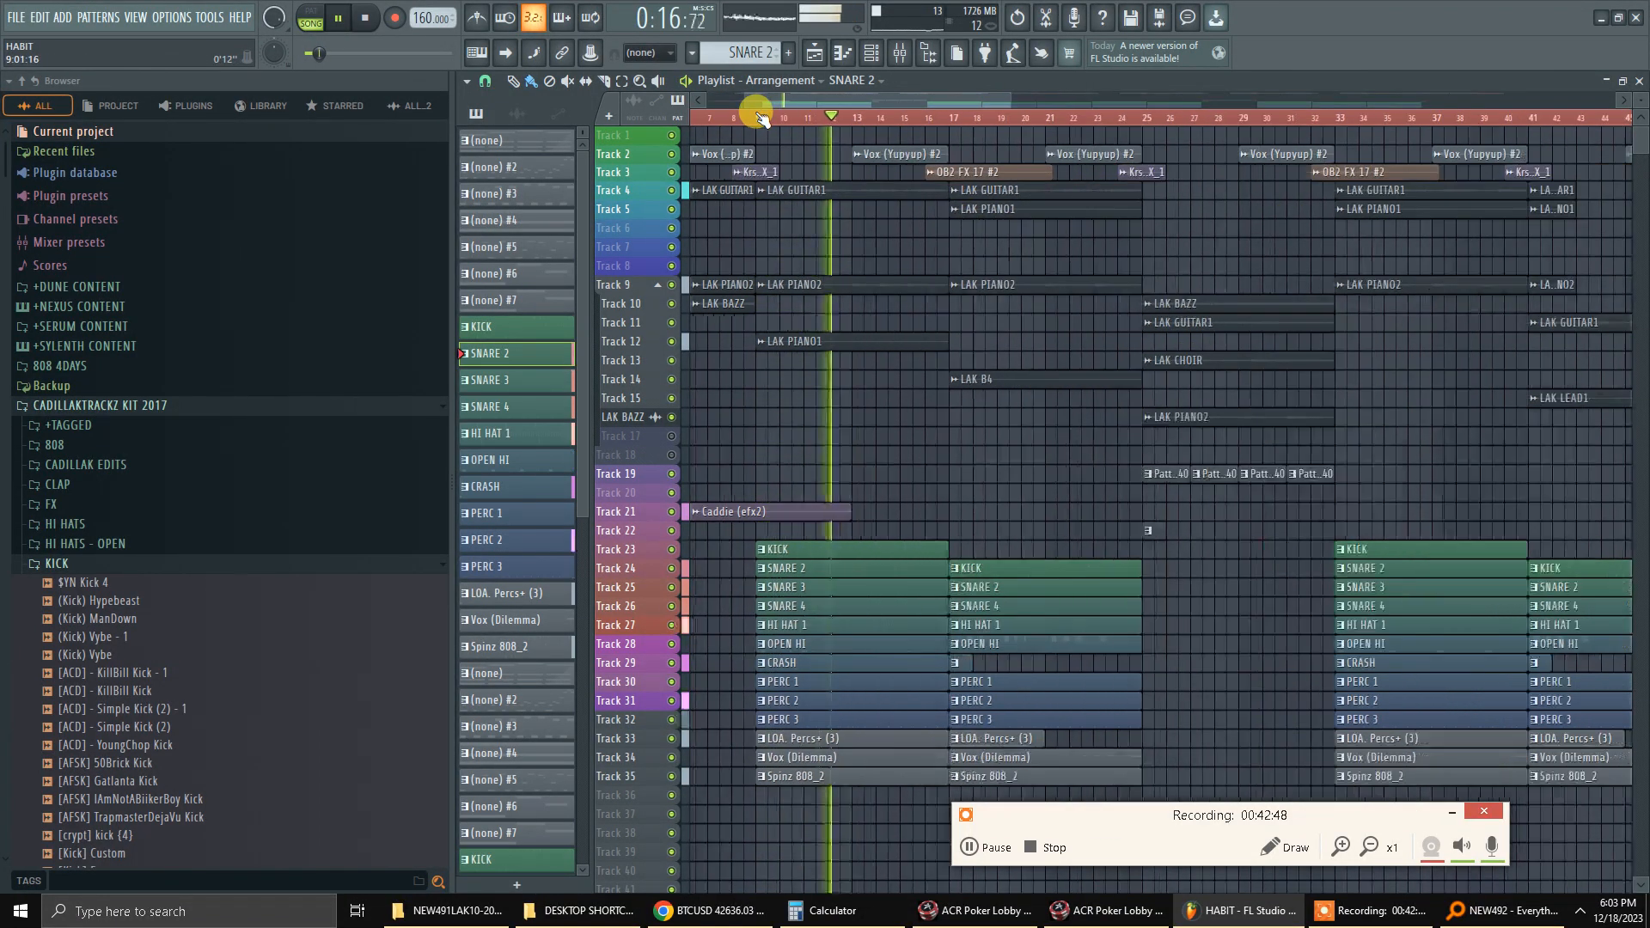
{"action": "scroll", "coordinate": [763, 118], "scroll_direction": "down", "scroll_amount": 4}
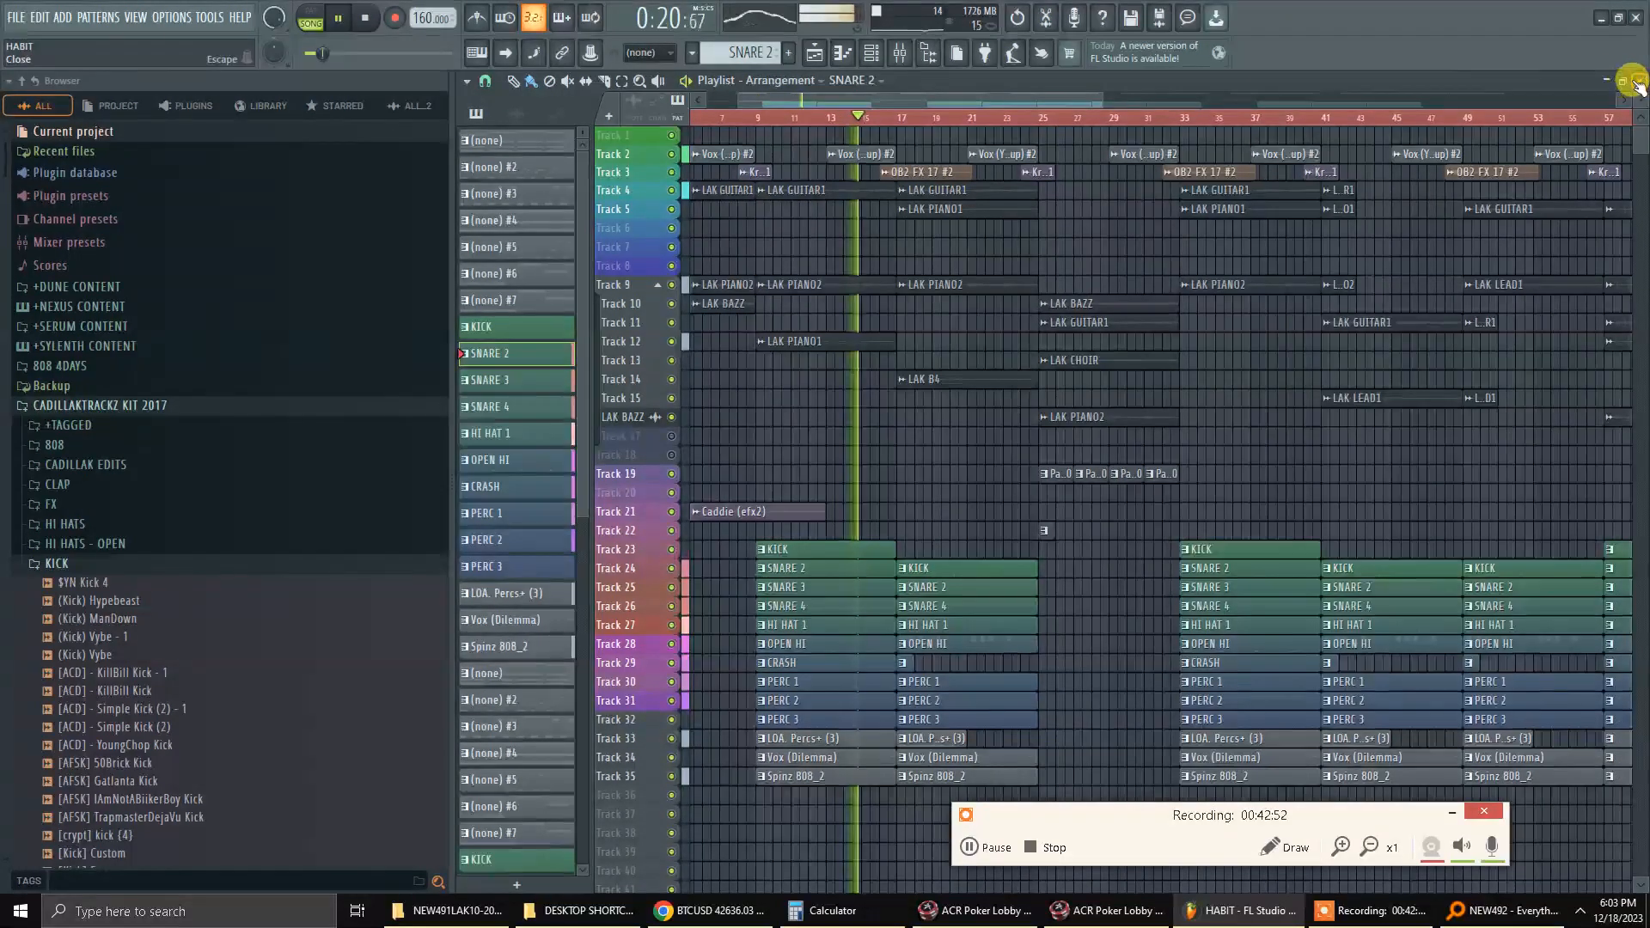
{"action": "left_click", "coordinate": [1638, 81]}
{"action": "left_click", "coordinate": [814, 52]}
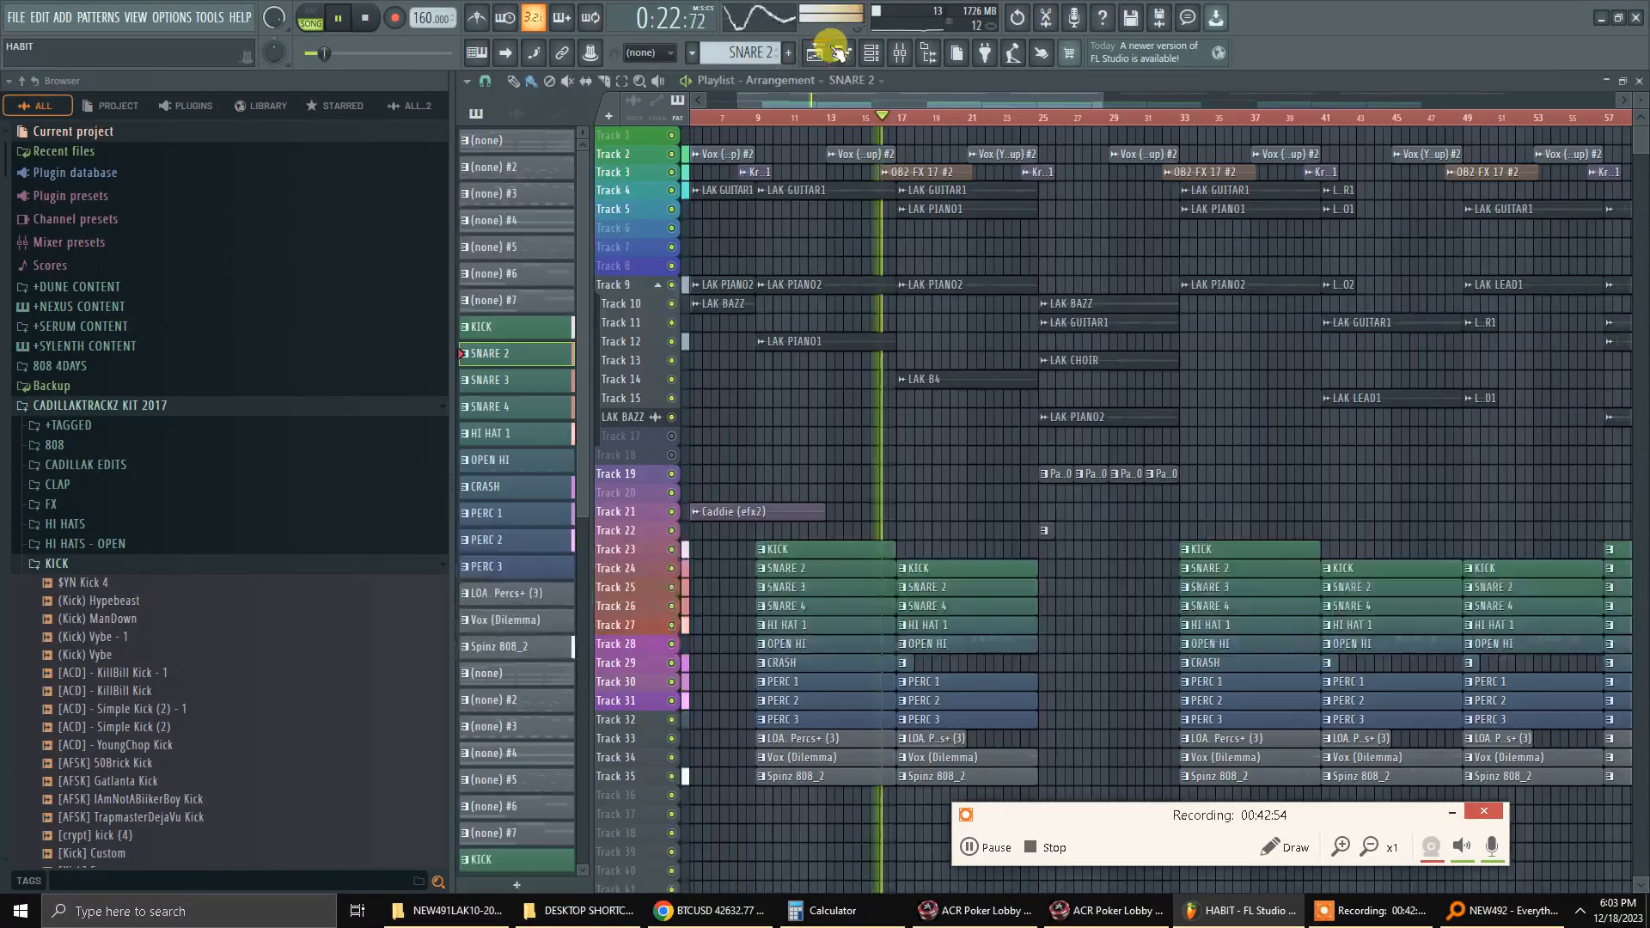
{"action": "left_click", "coordinate": [843, 52]}
{"action": "left_click", "coordinate": [871, 53]}
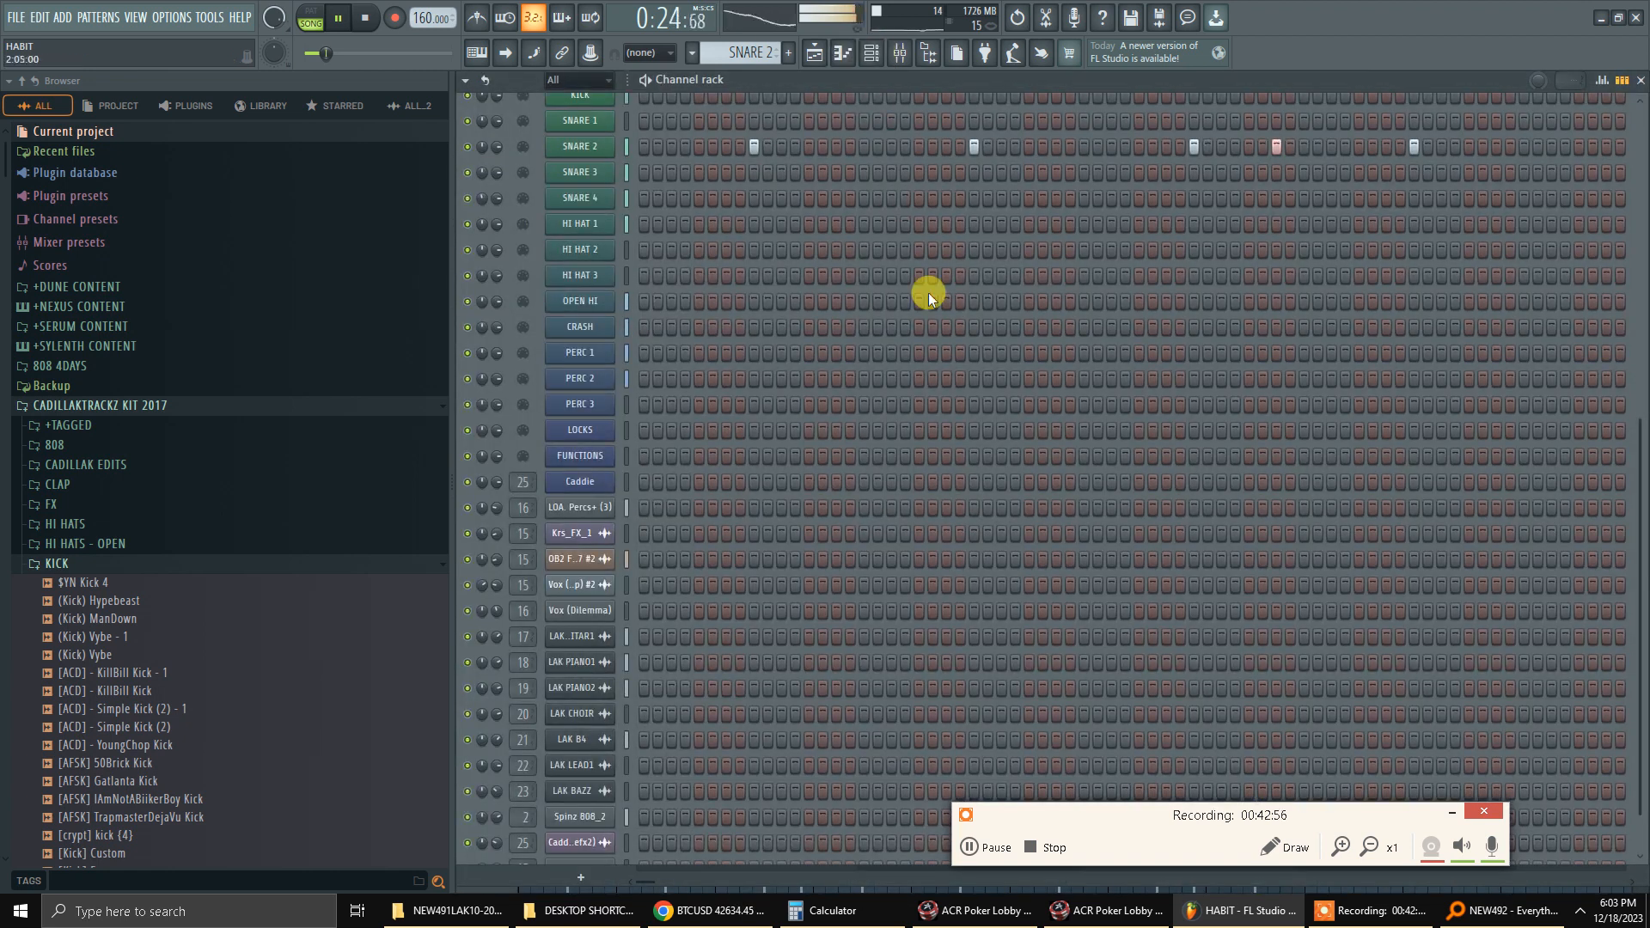
{"action": "scroll", "coordinate": [977, 597], "scroll_direction": "down", "scroll_amount": 1}
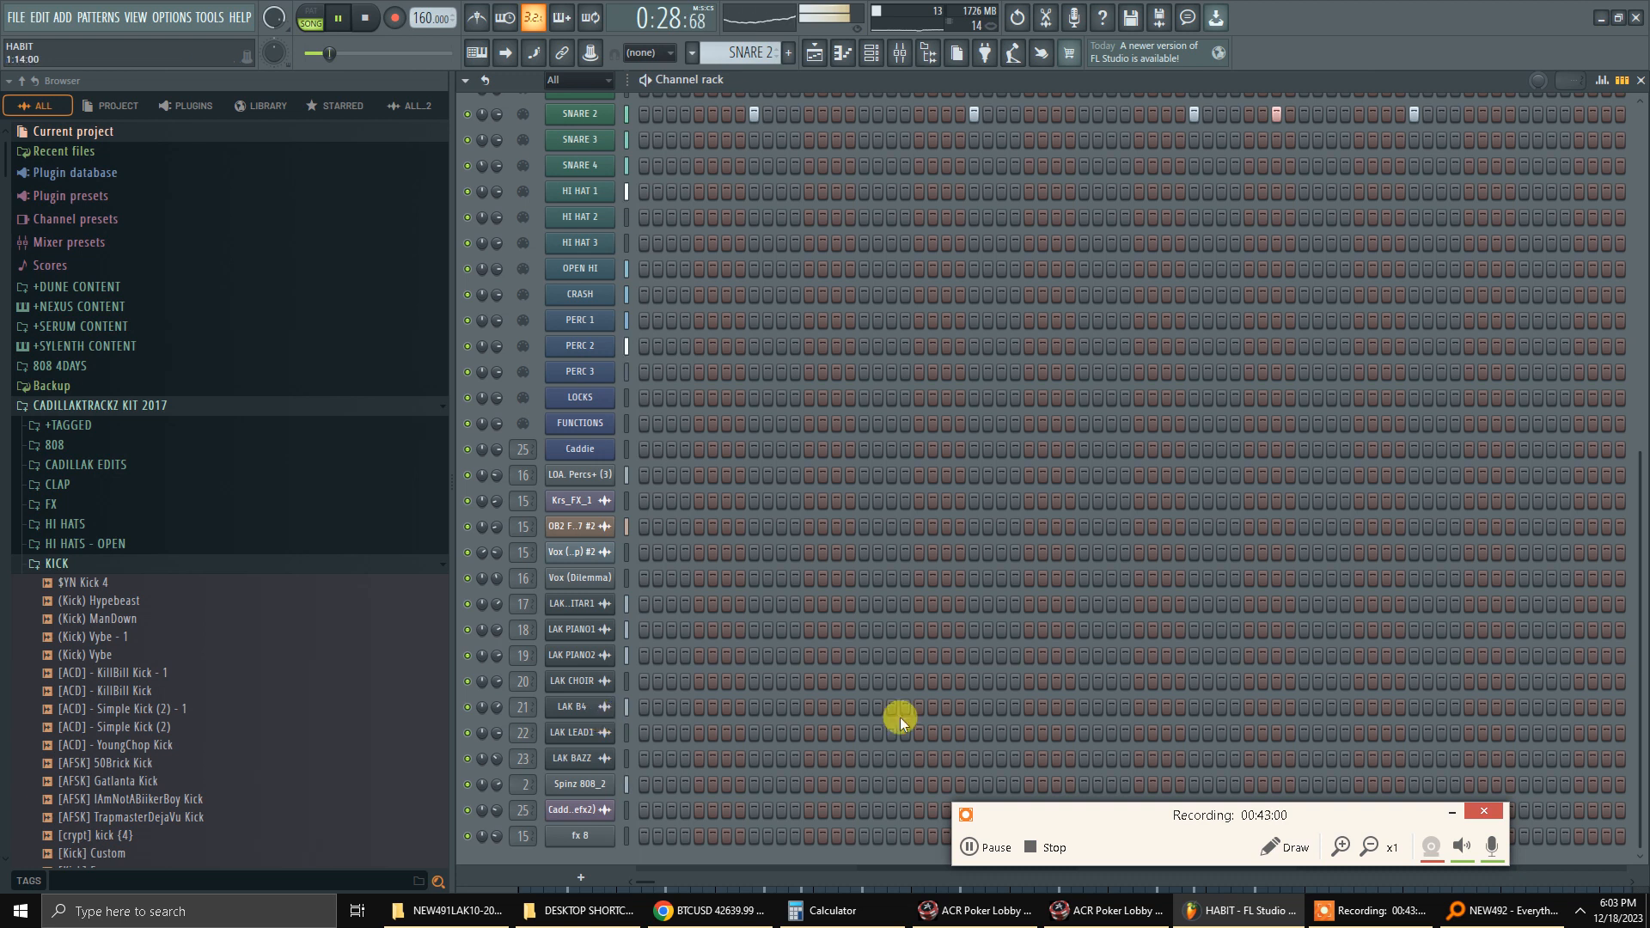
{"action": "left_click", "coordinate": [361, 18]}
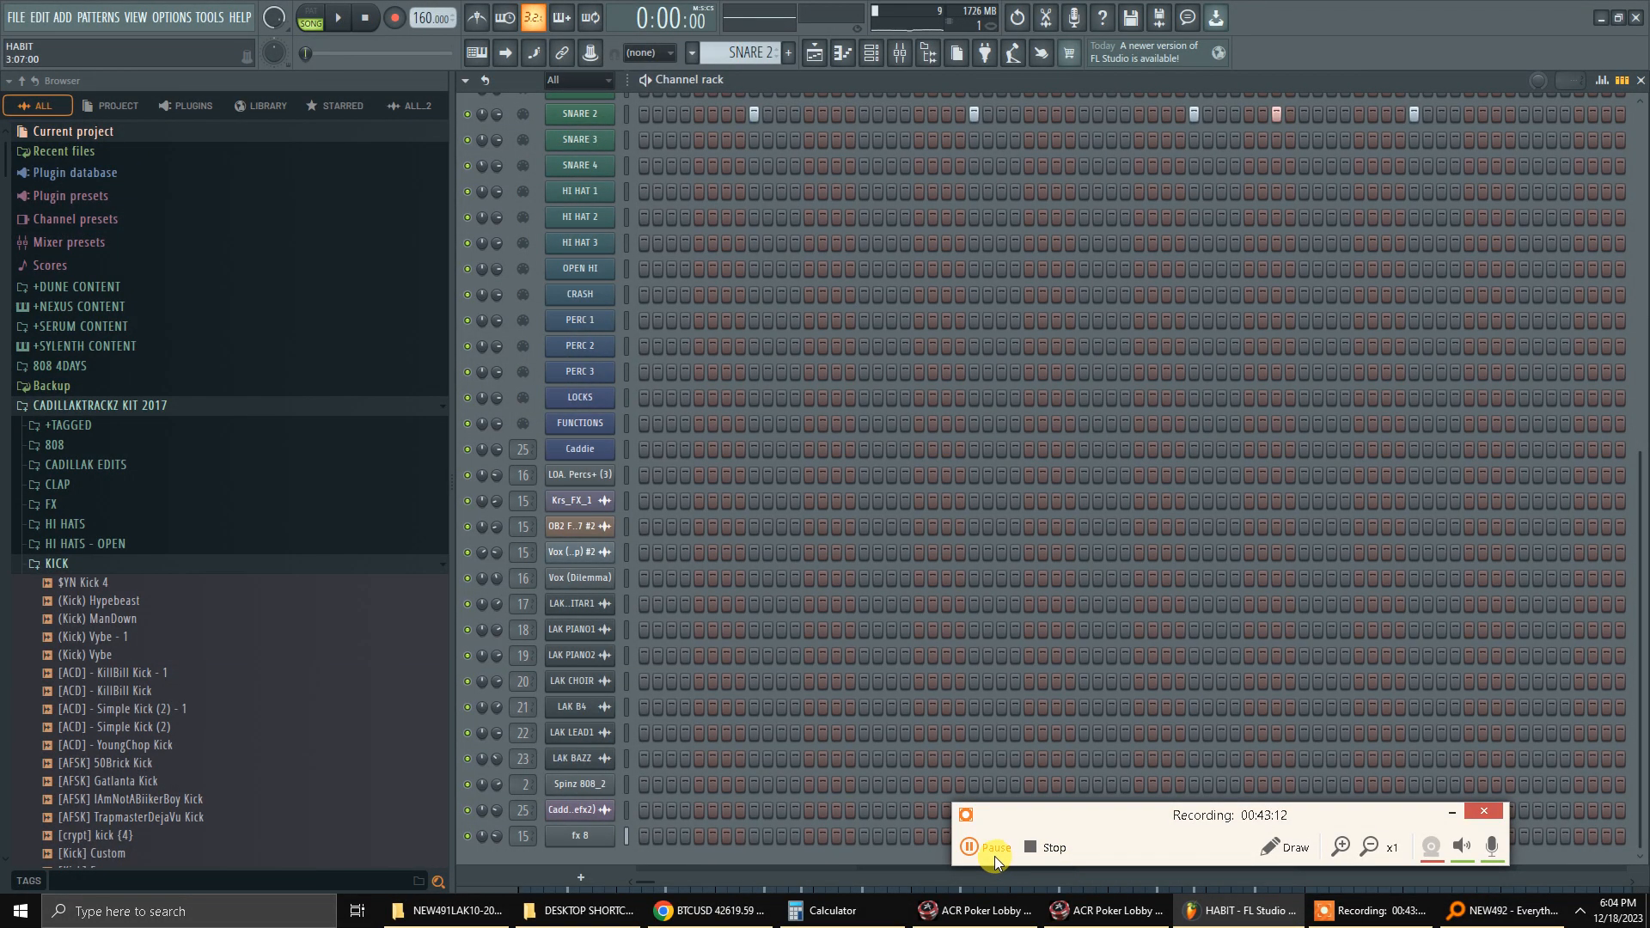
Switch from the HABIT project to the Everything file search and search for BLOOM.
{"action": "left_click", "coordinate": [993, 857]}
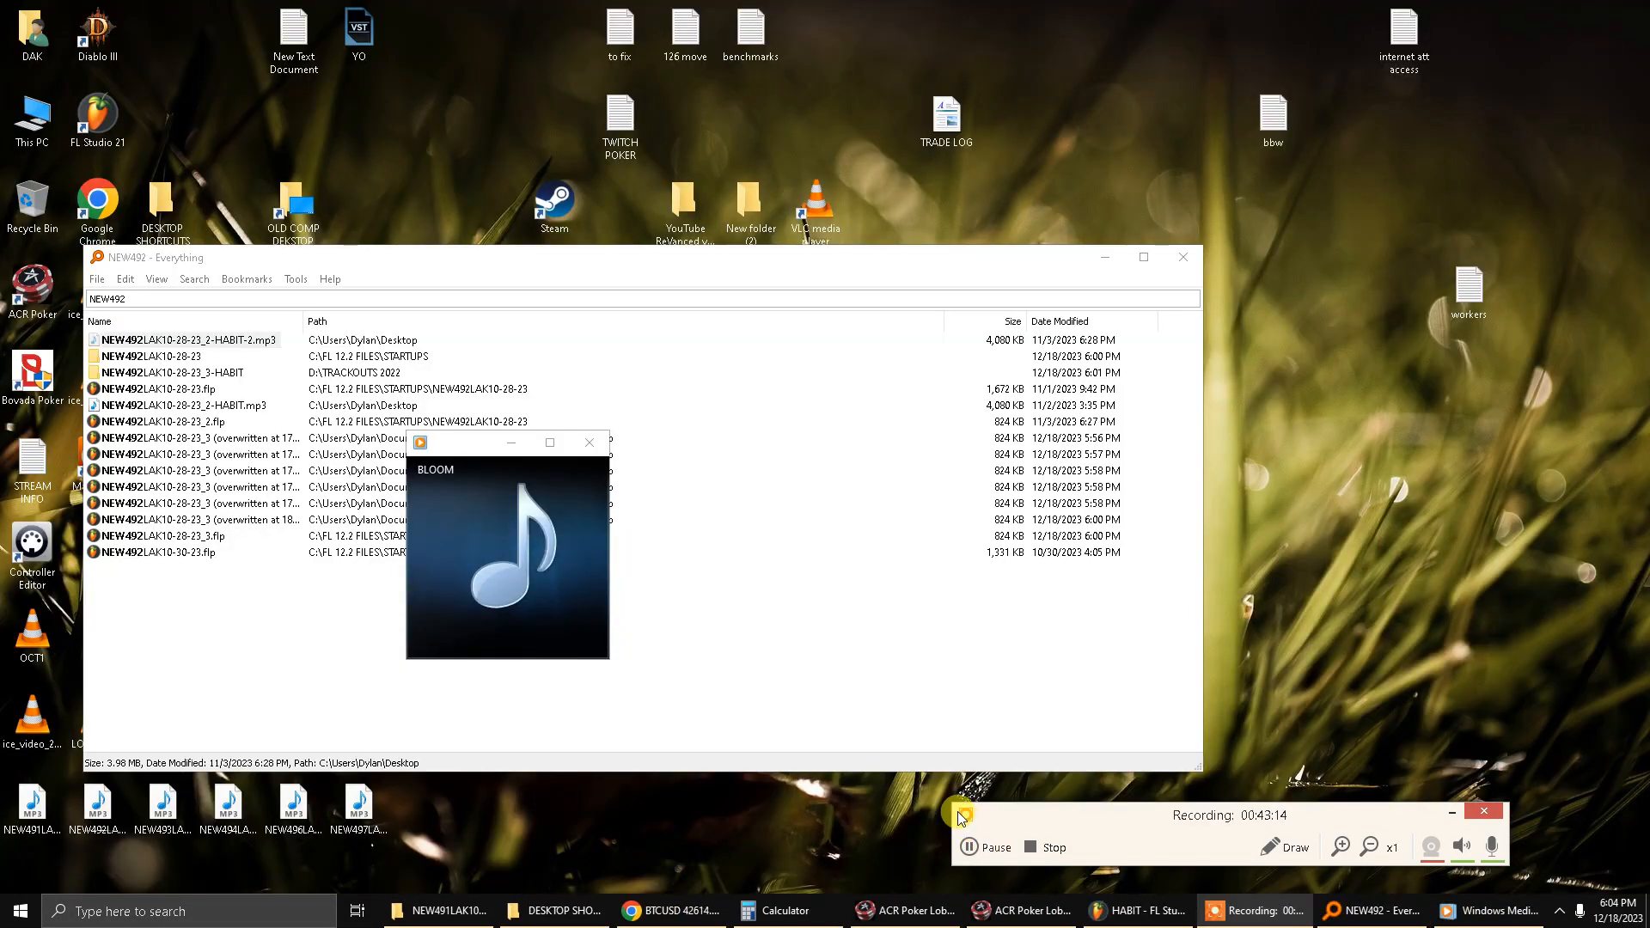
{"action": "left_click", "coordinate": [1105, 258]}
{"action": "mouse_move", "coordinate": [511, 593]}
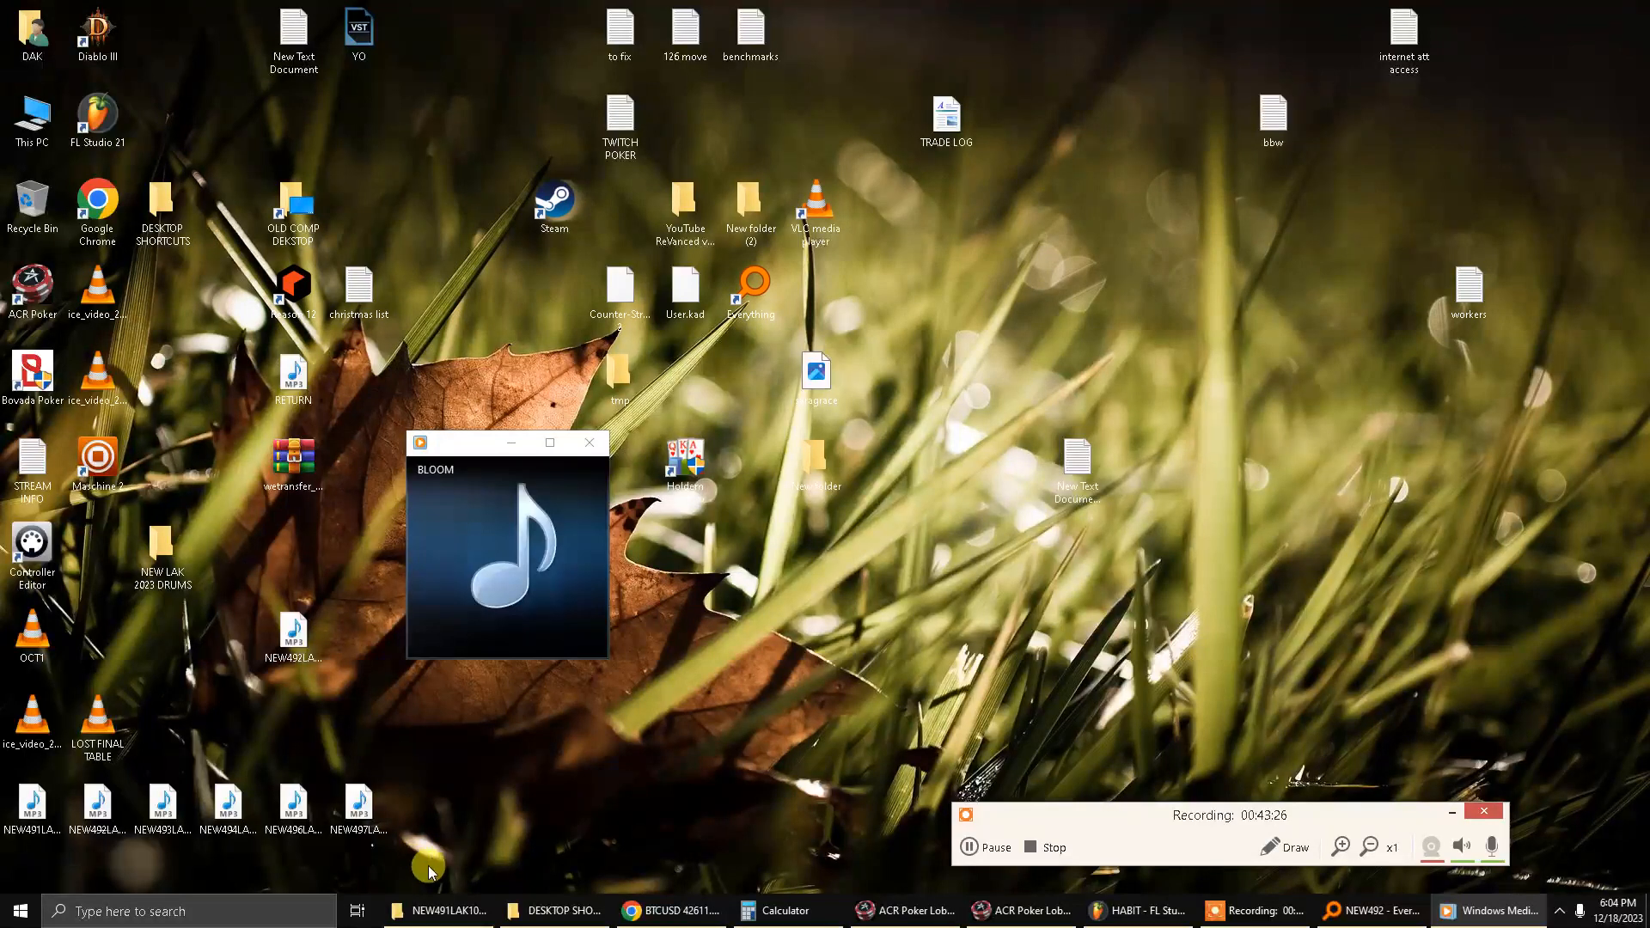
{"action": "mouse_move", "coordinate": [443, 911]}
{"action": "left_click", "coordinate": [532, 913]}
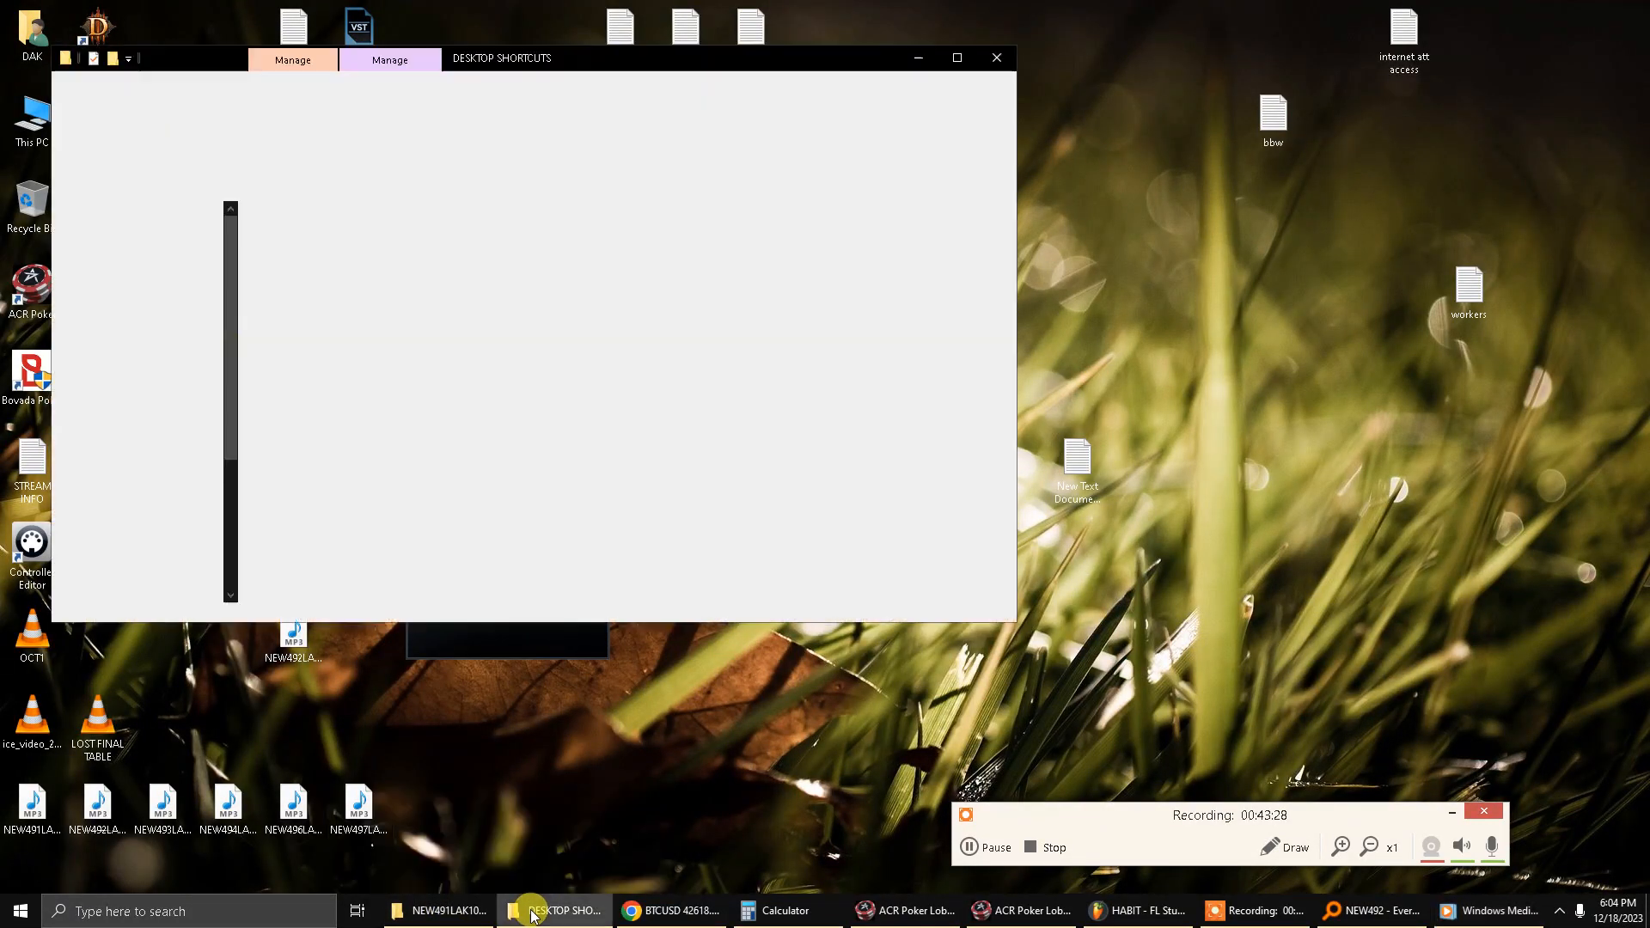
{"action": "left_click", "coordinate": [1341, 911]}
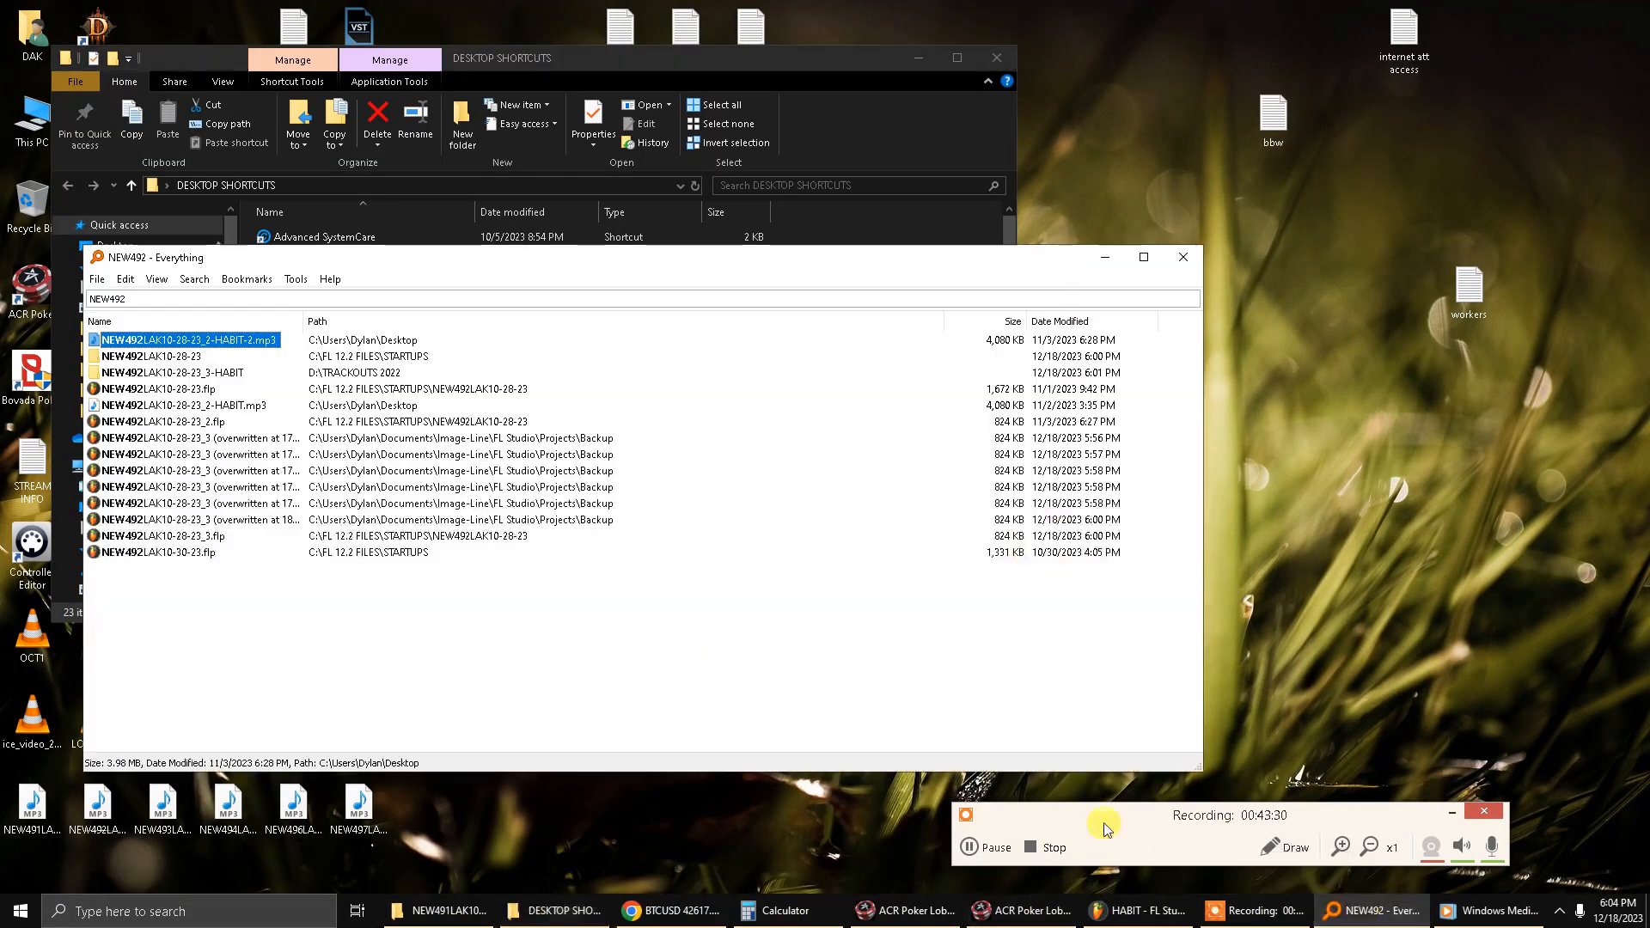
{"action": "left_click", "coordinate": [203, 295]}
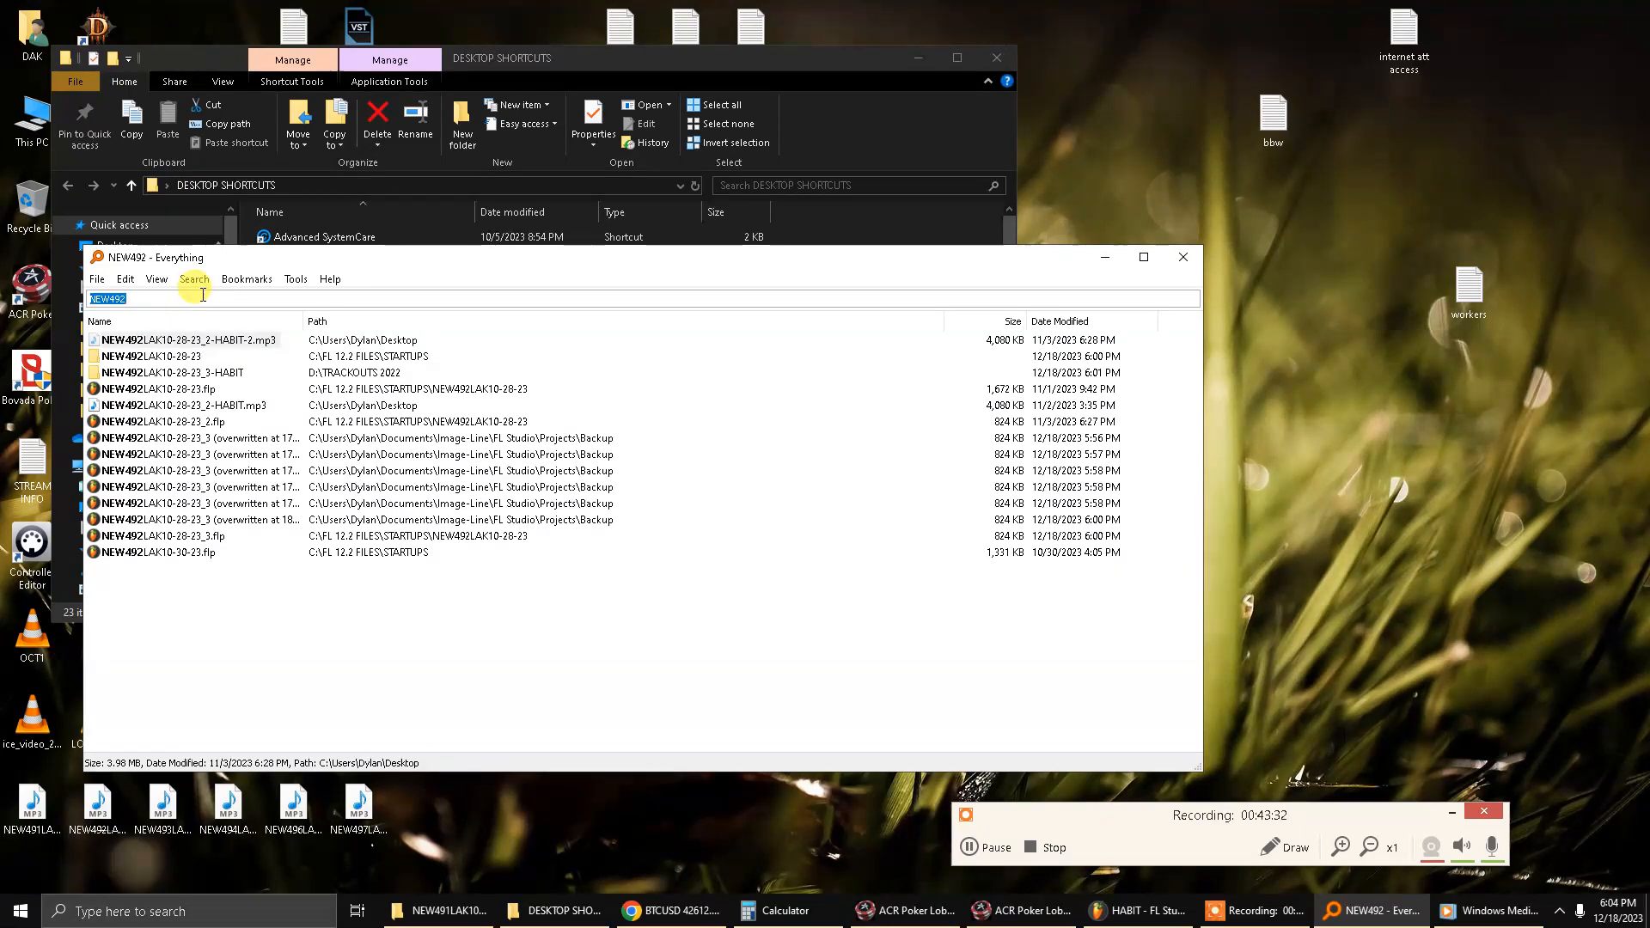
{"action": "type", "text": "BLOOM"}
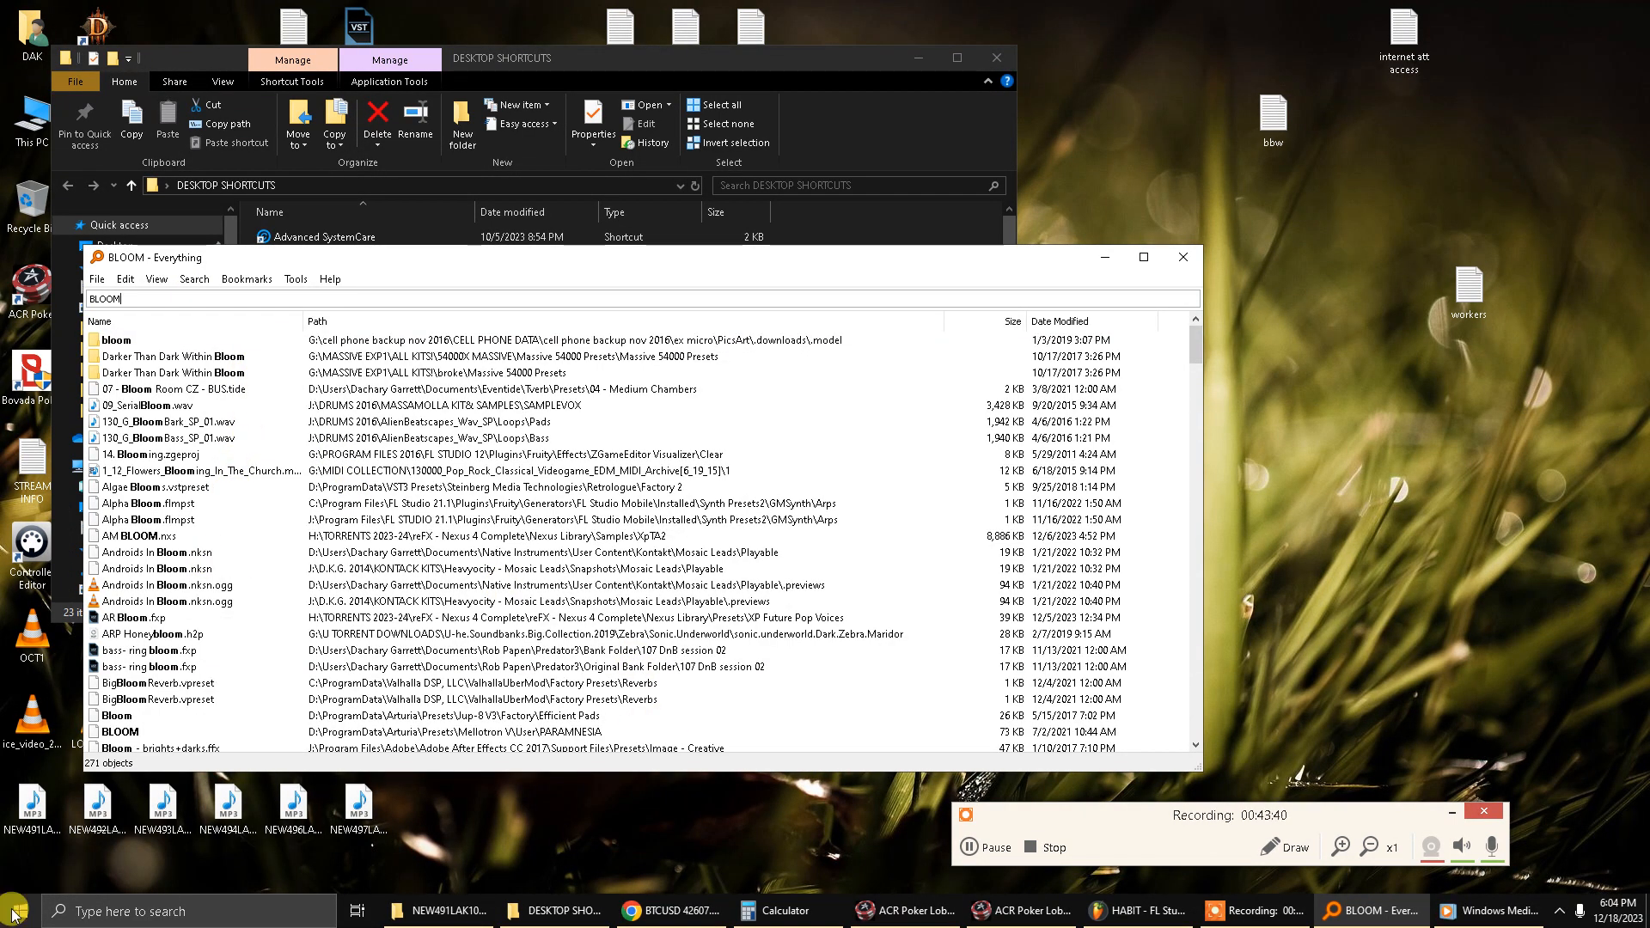
Copy the BLOOM MP3's file name from the desktop and search for NEW493LAK10-30-23_3-BLOOM.
{"action": "left_click", "coordinate": [171, 841]}
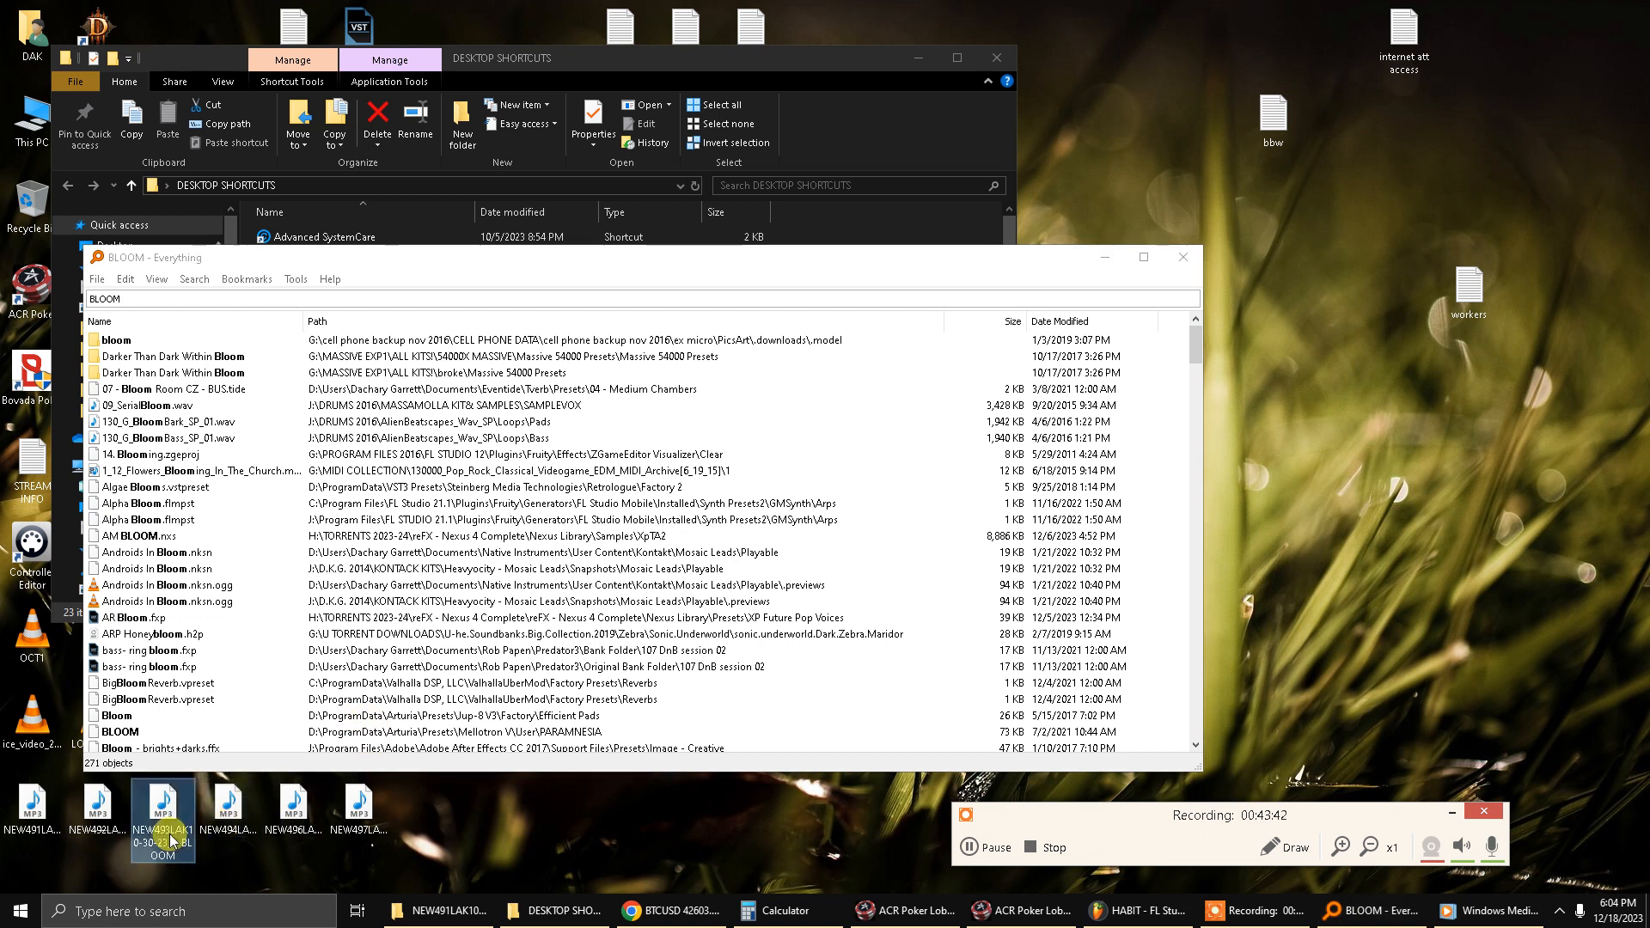
{"action": "right_click", "coordinate": [171, 841]}
{"action": "left_click", "coordinate": [225, 805]}
{"action": "key", "text": "ctrl+c"}
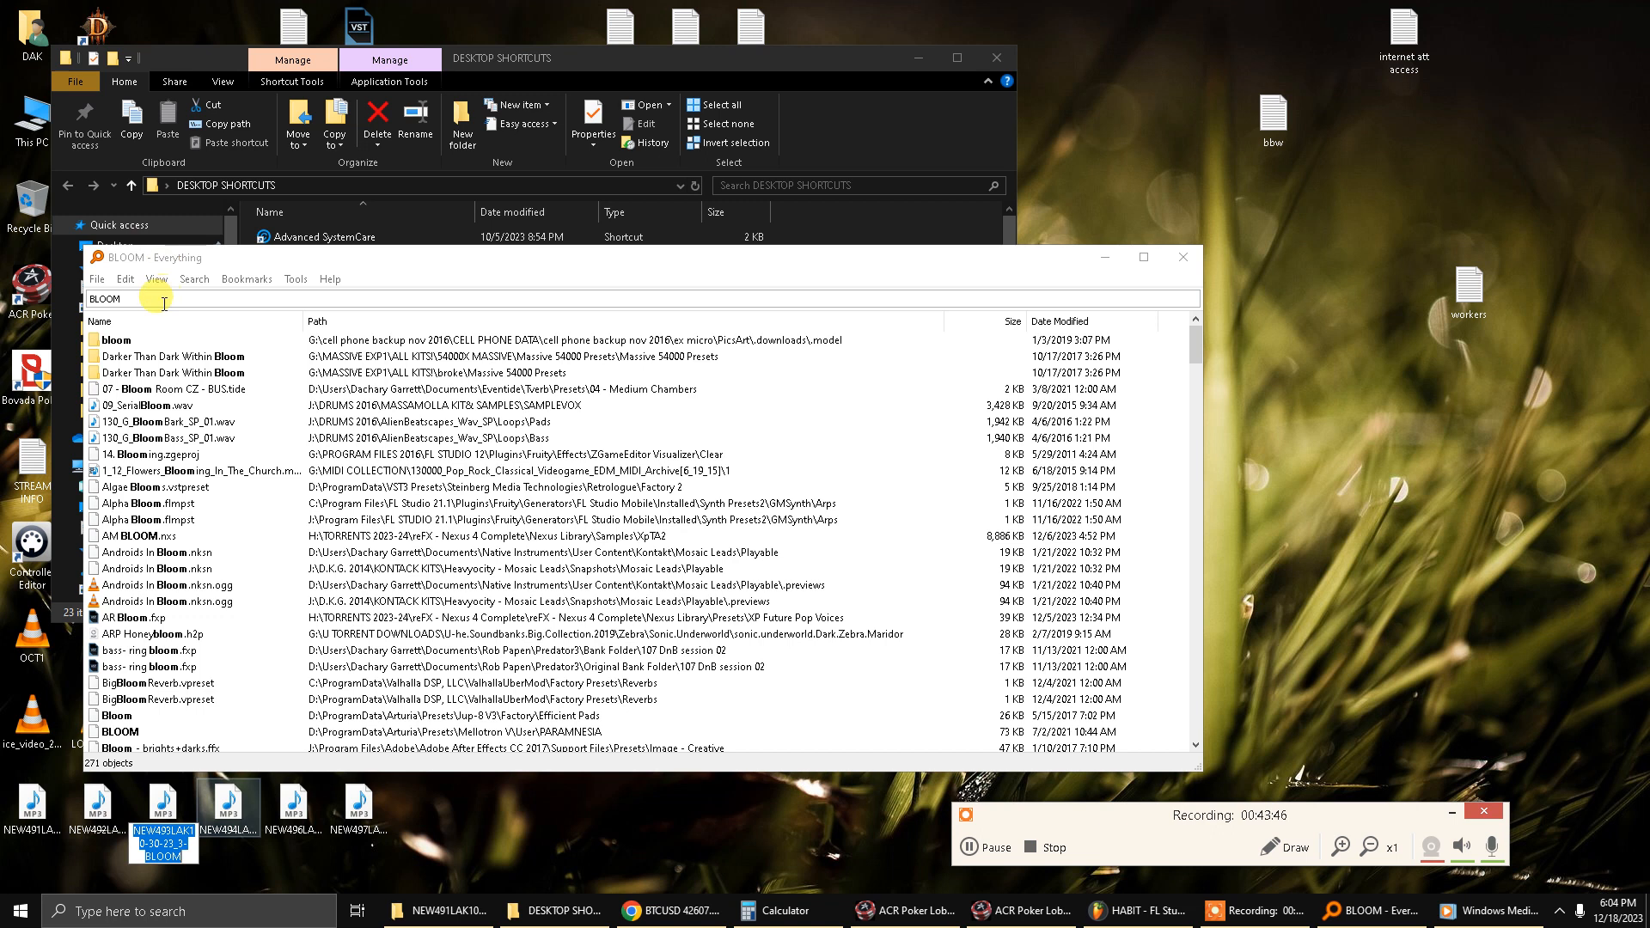
{"action": "left_click", "coordinate": [190, 298]}
{"action": "key", "text": "ctrl+v"}
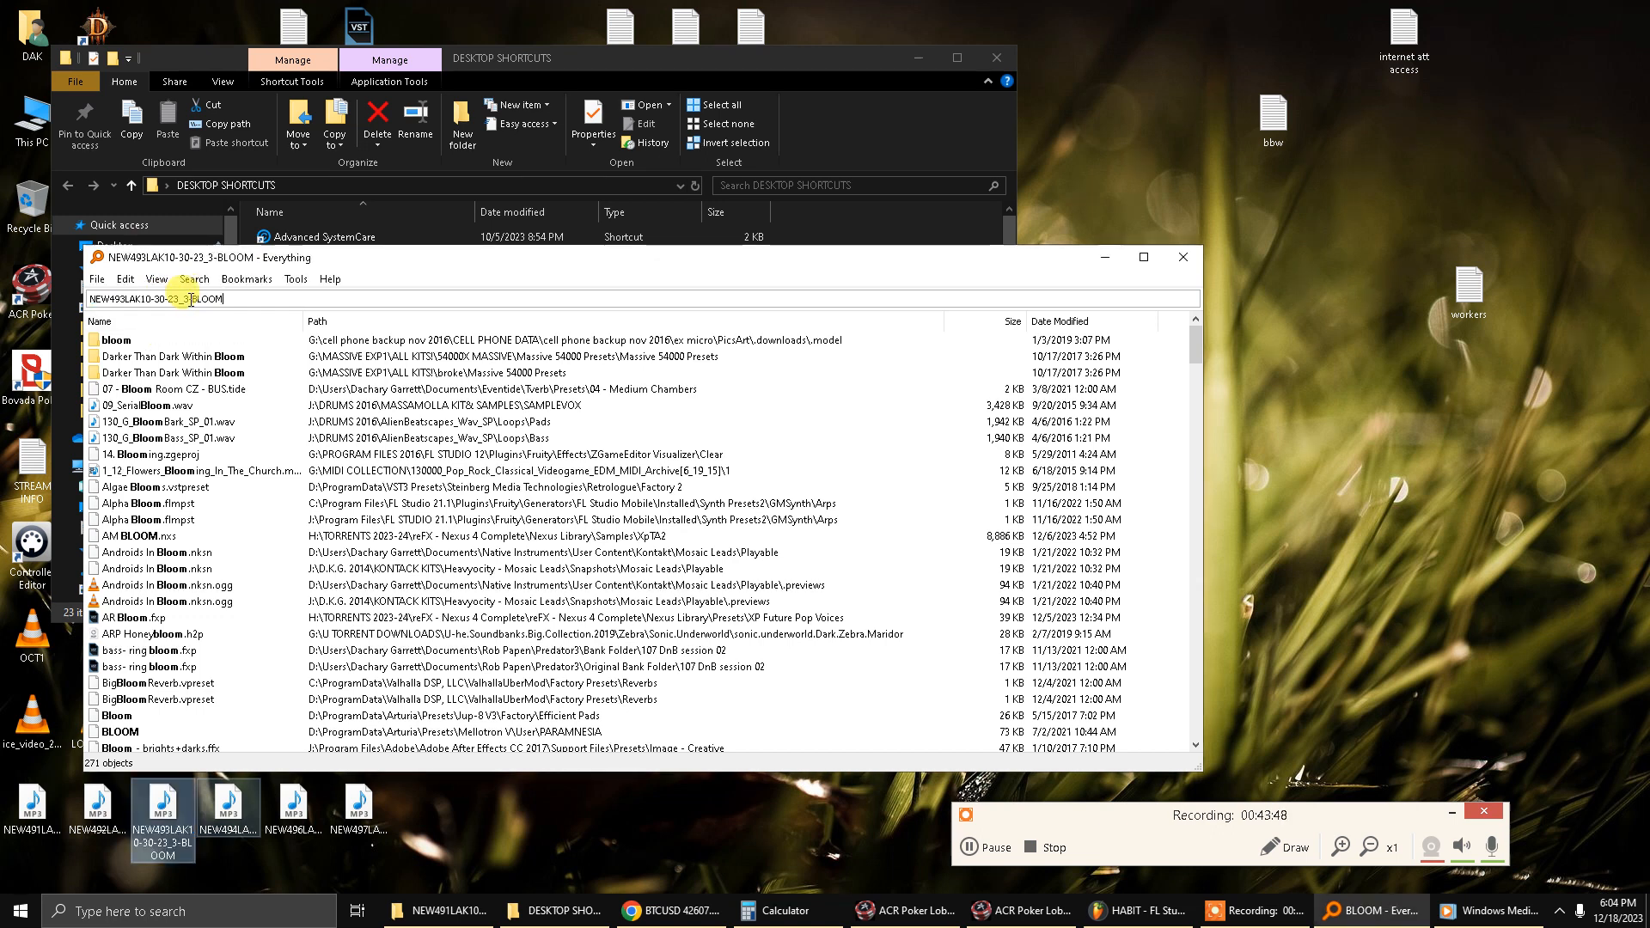
{"action": "key", "text": "Down"}
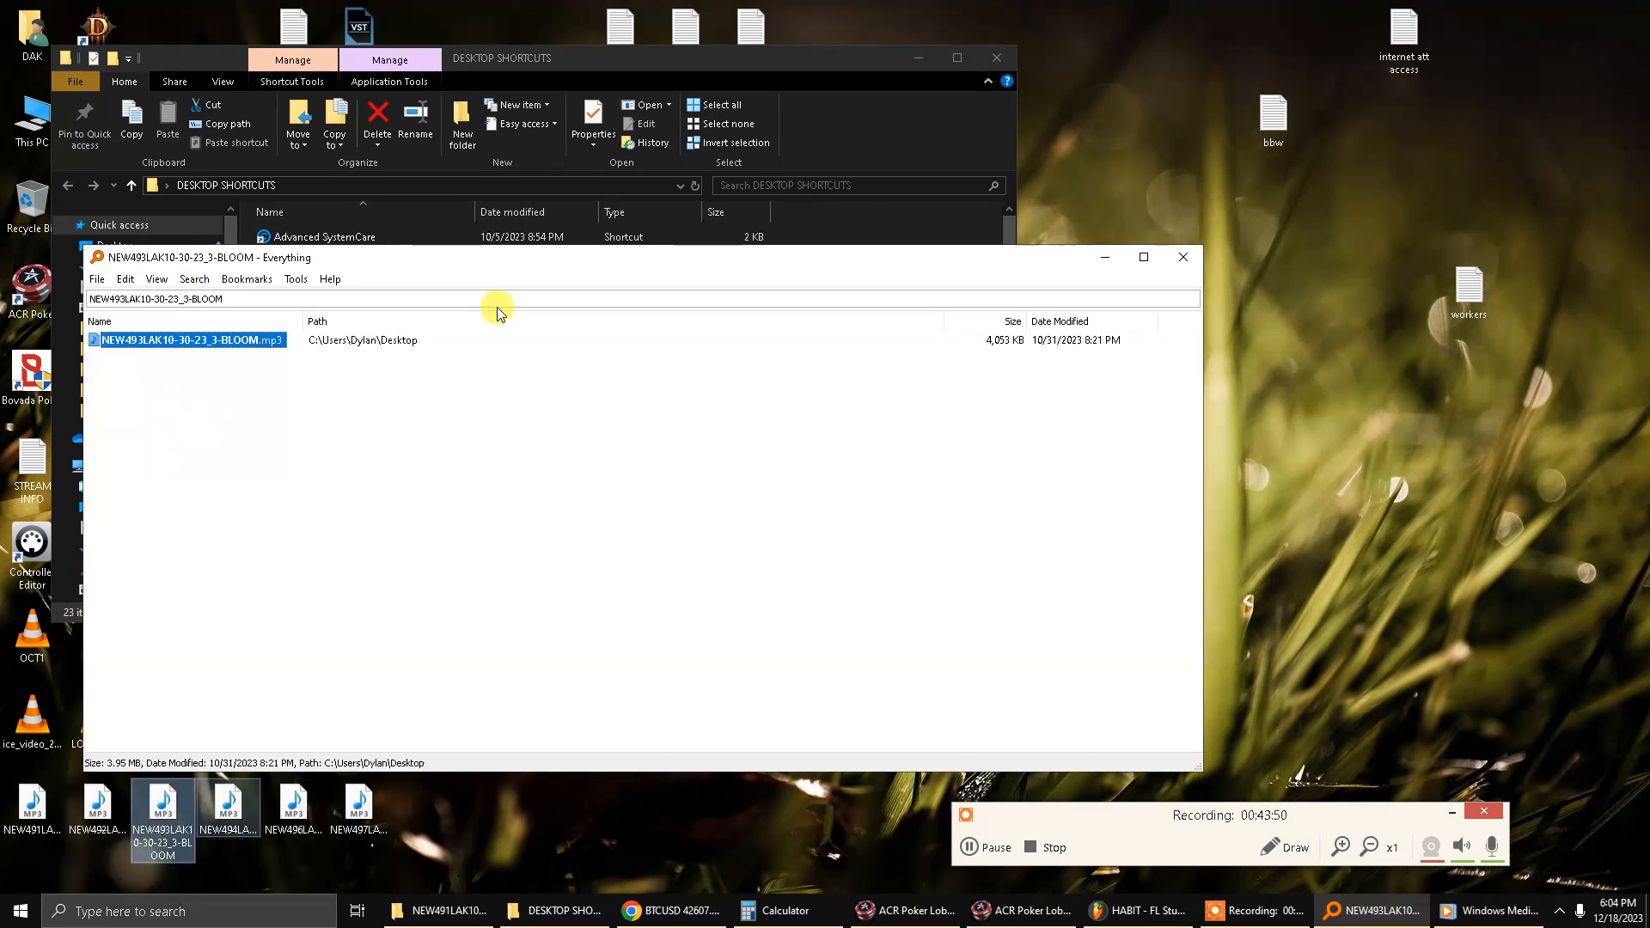
Close the file search and play the NEW493 BLOOM MP3 from the desktop in a maximized media player.
{"action": "left_click", "coordinate": [1186, 255]}
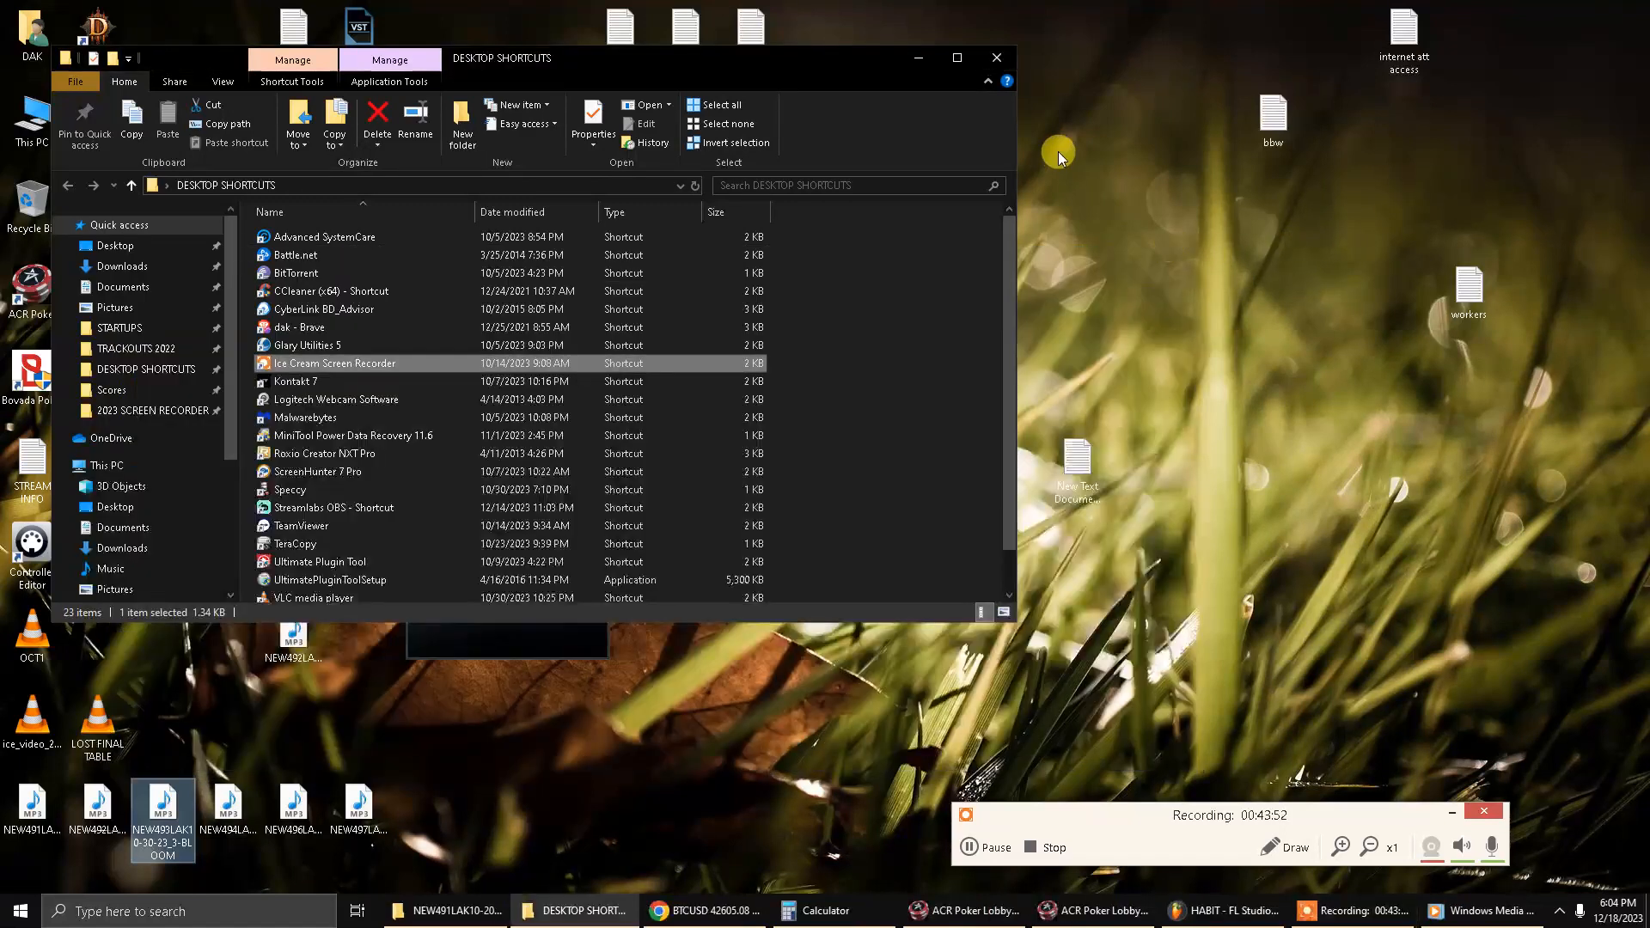
{"action": "double_click", "coordinate": [164, 803]}
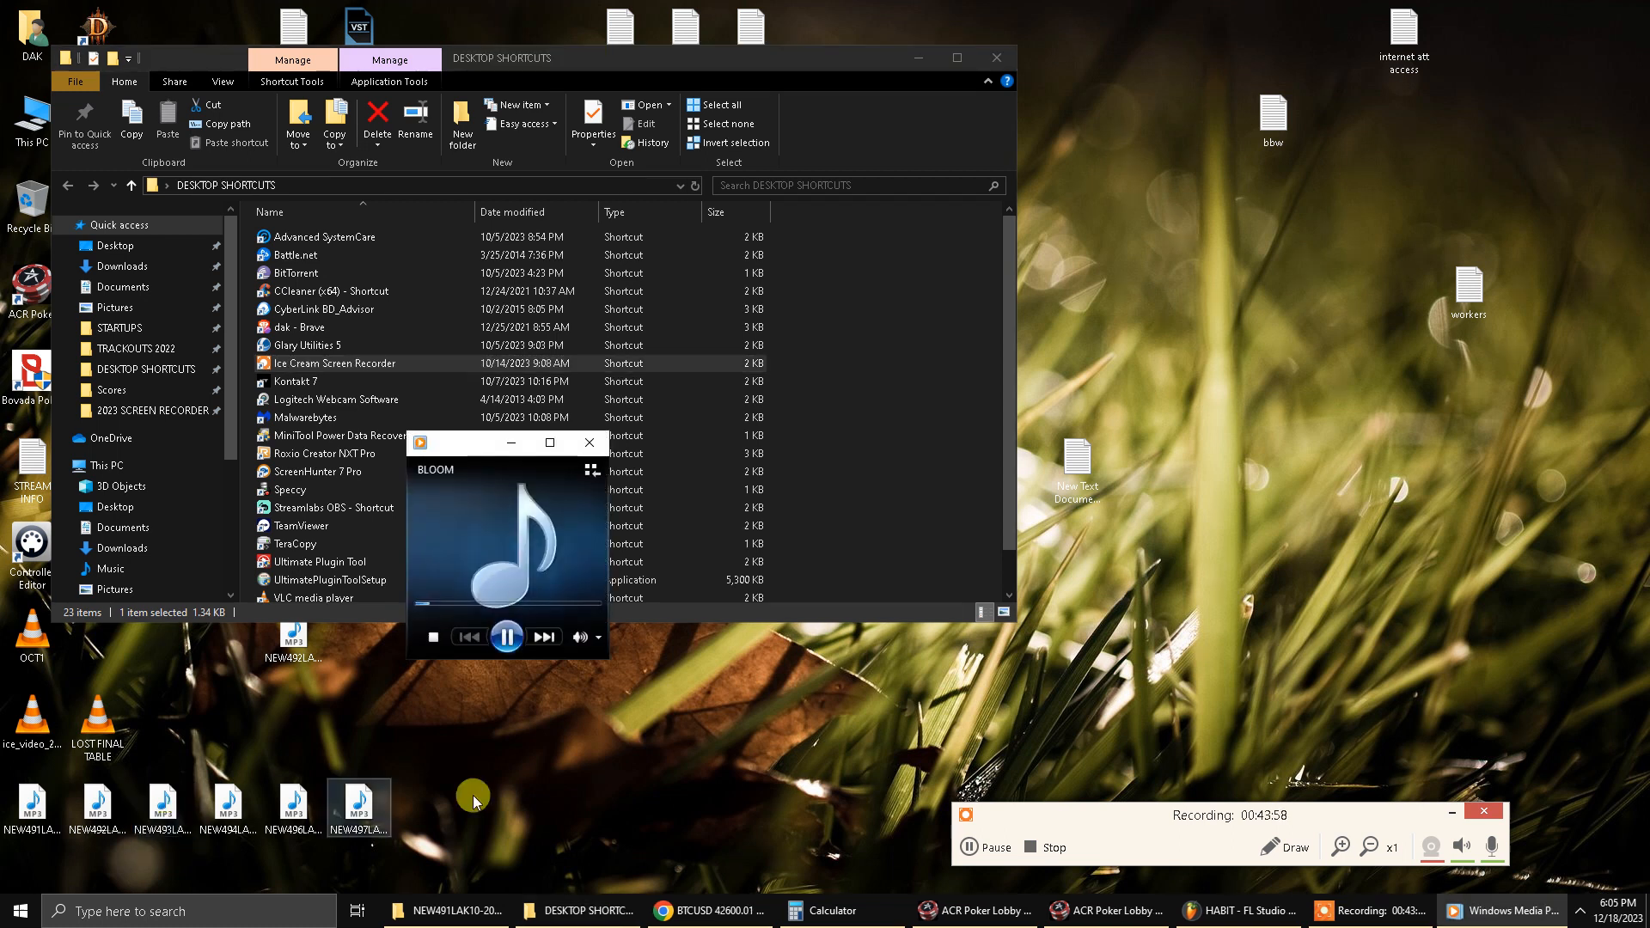
{"action": "left_click", "coordinate": [919, 59]}
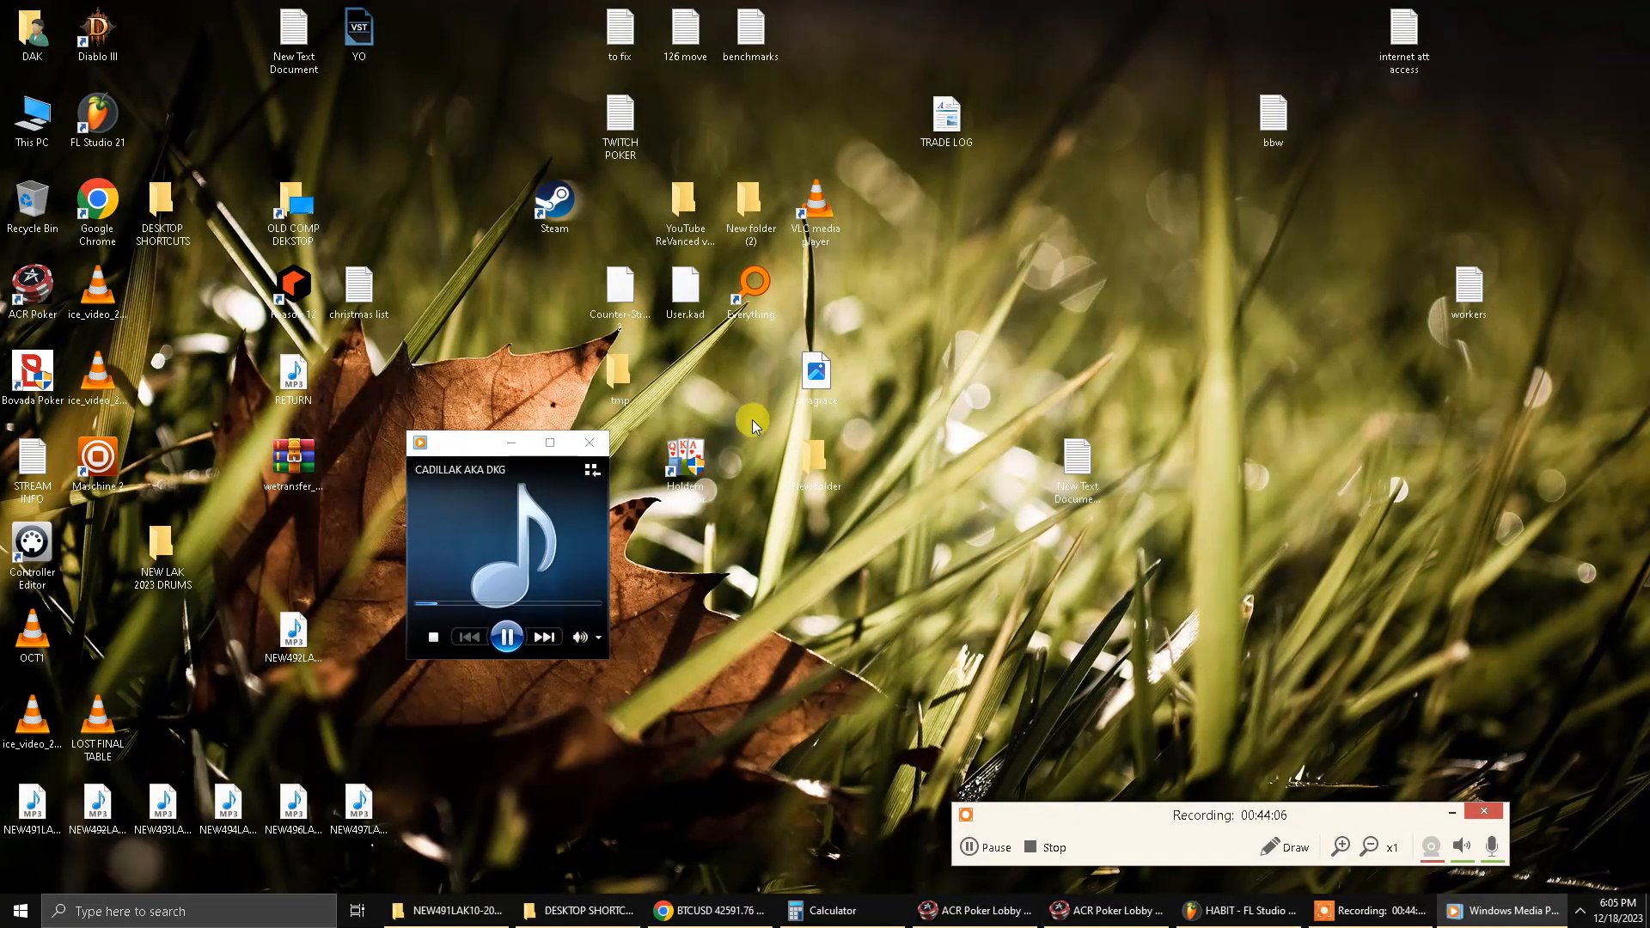
{"action": "double_click", "coordinate": [472, 441]}
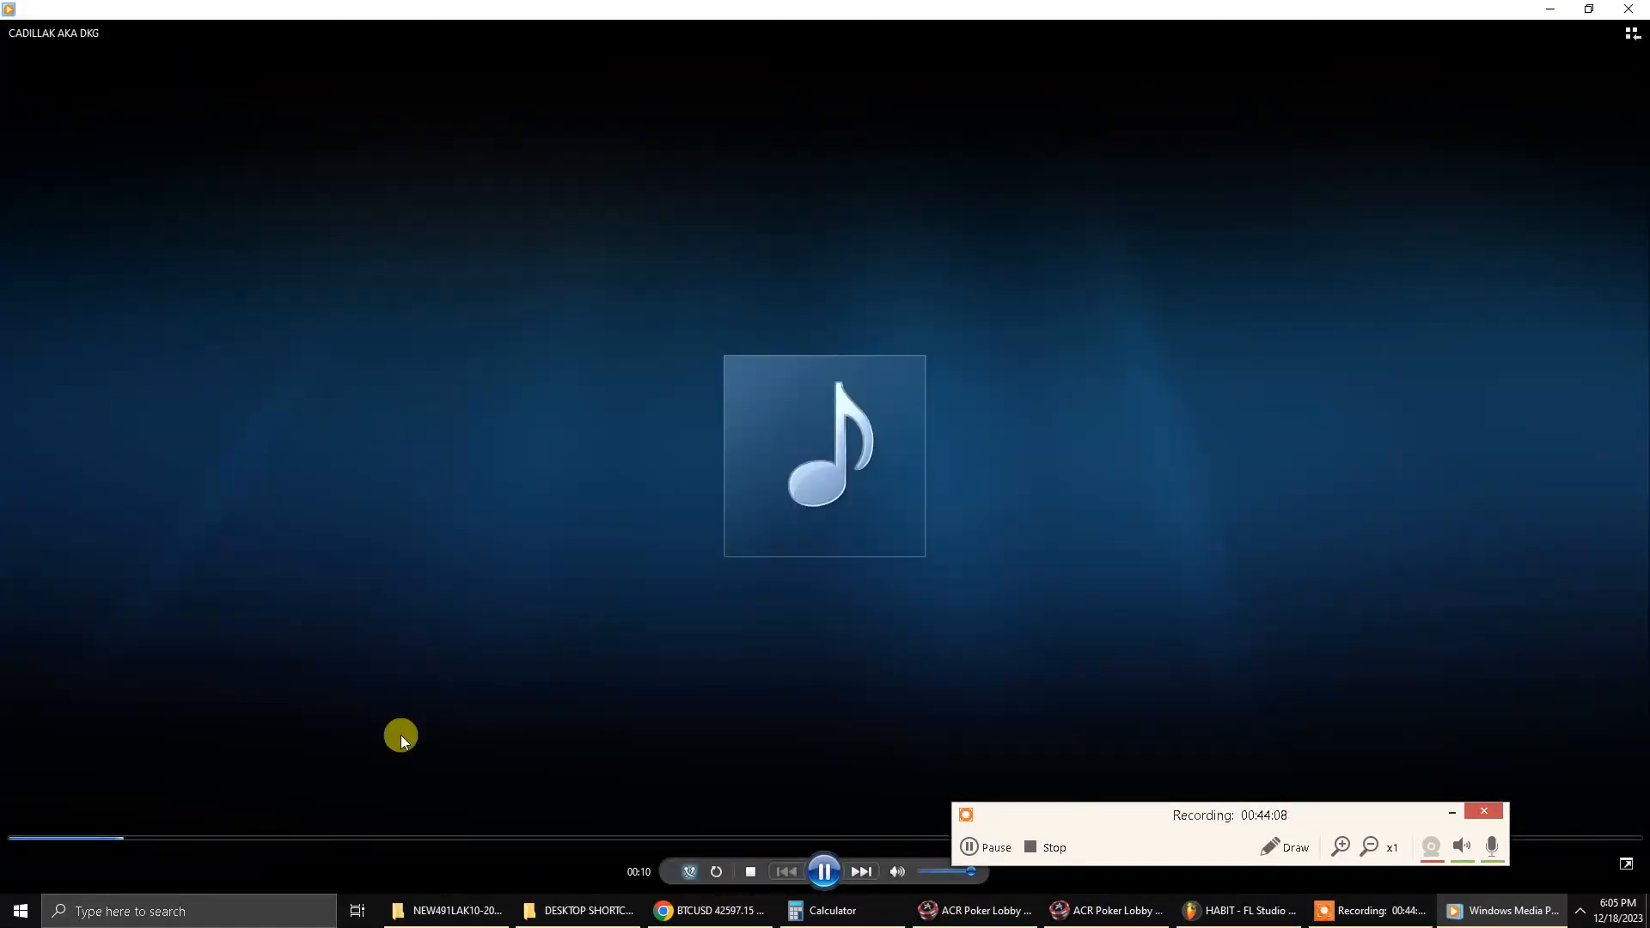